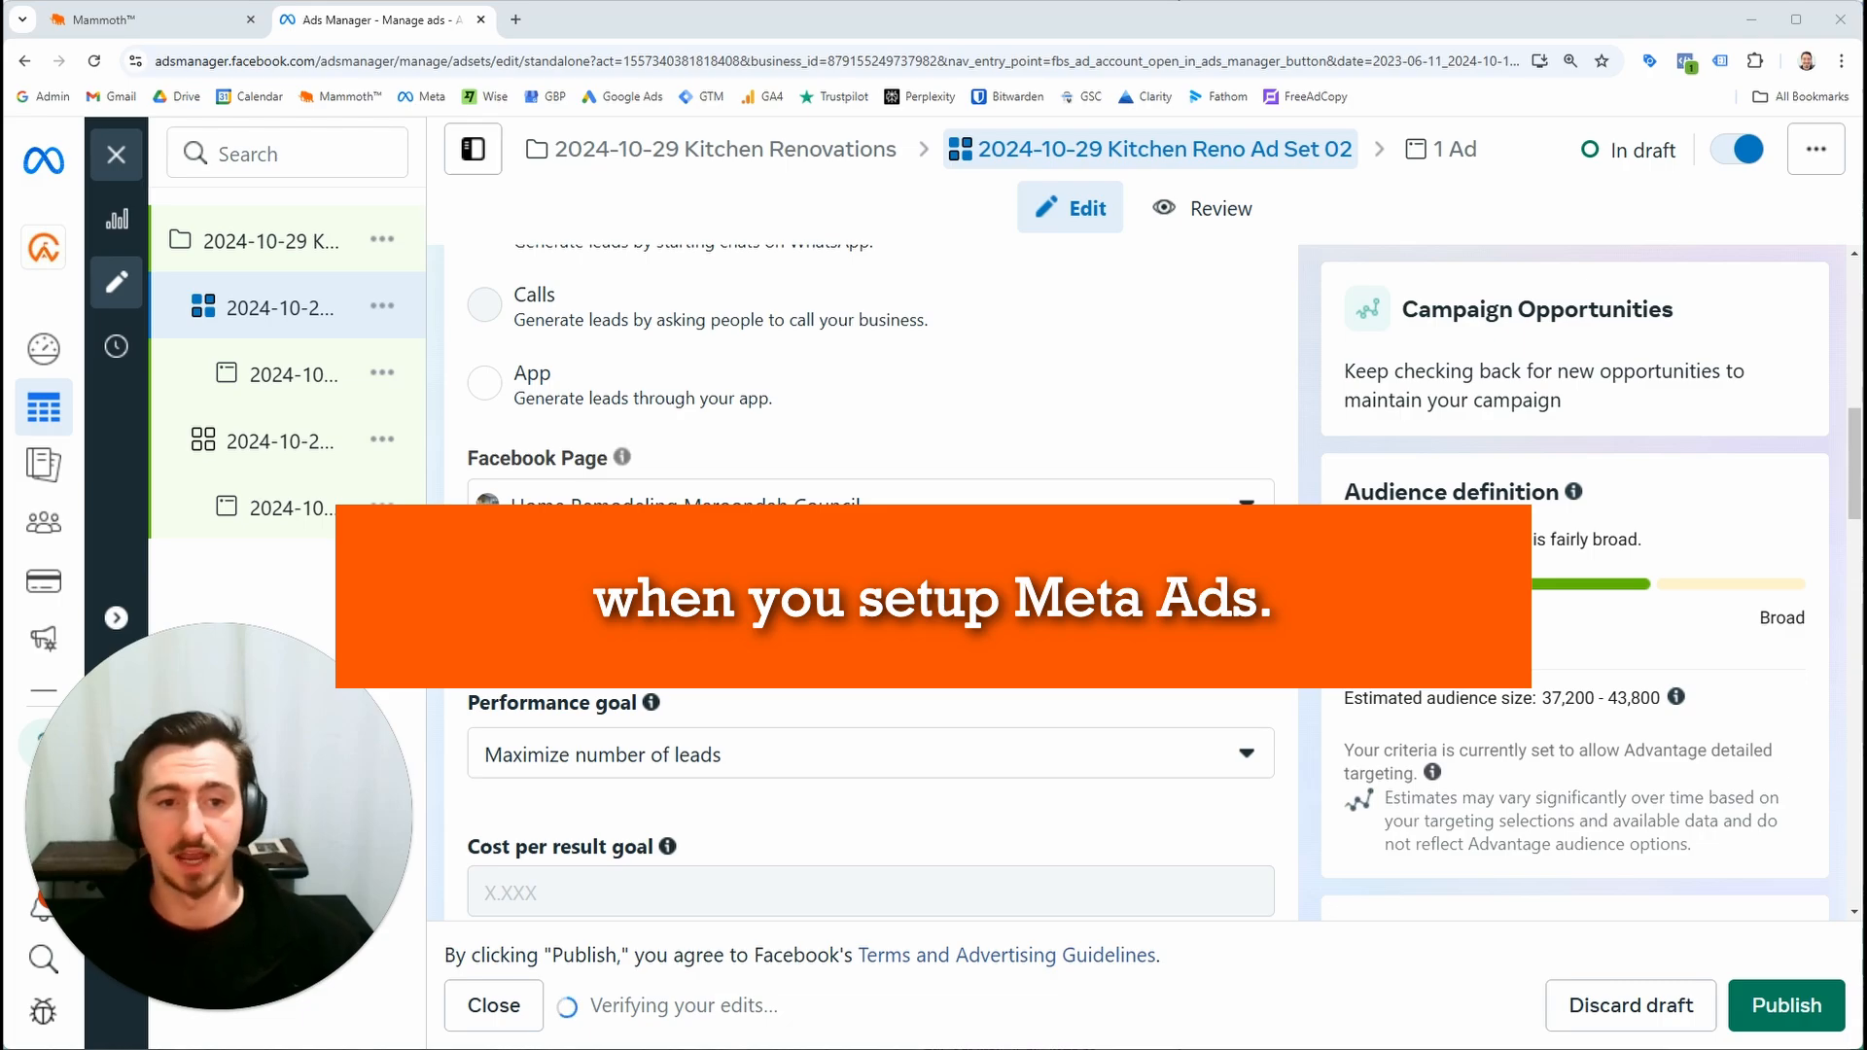
key("ctrl+minus")
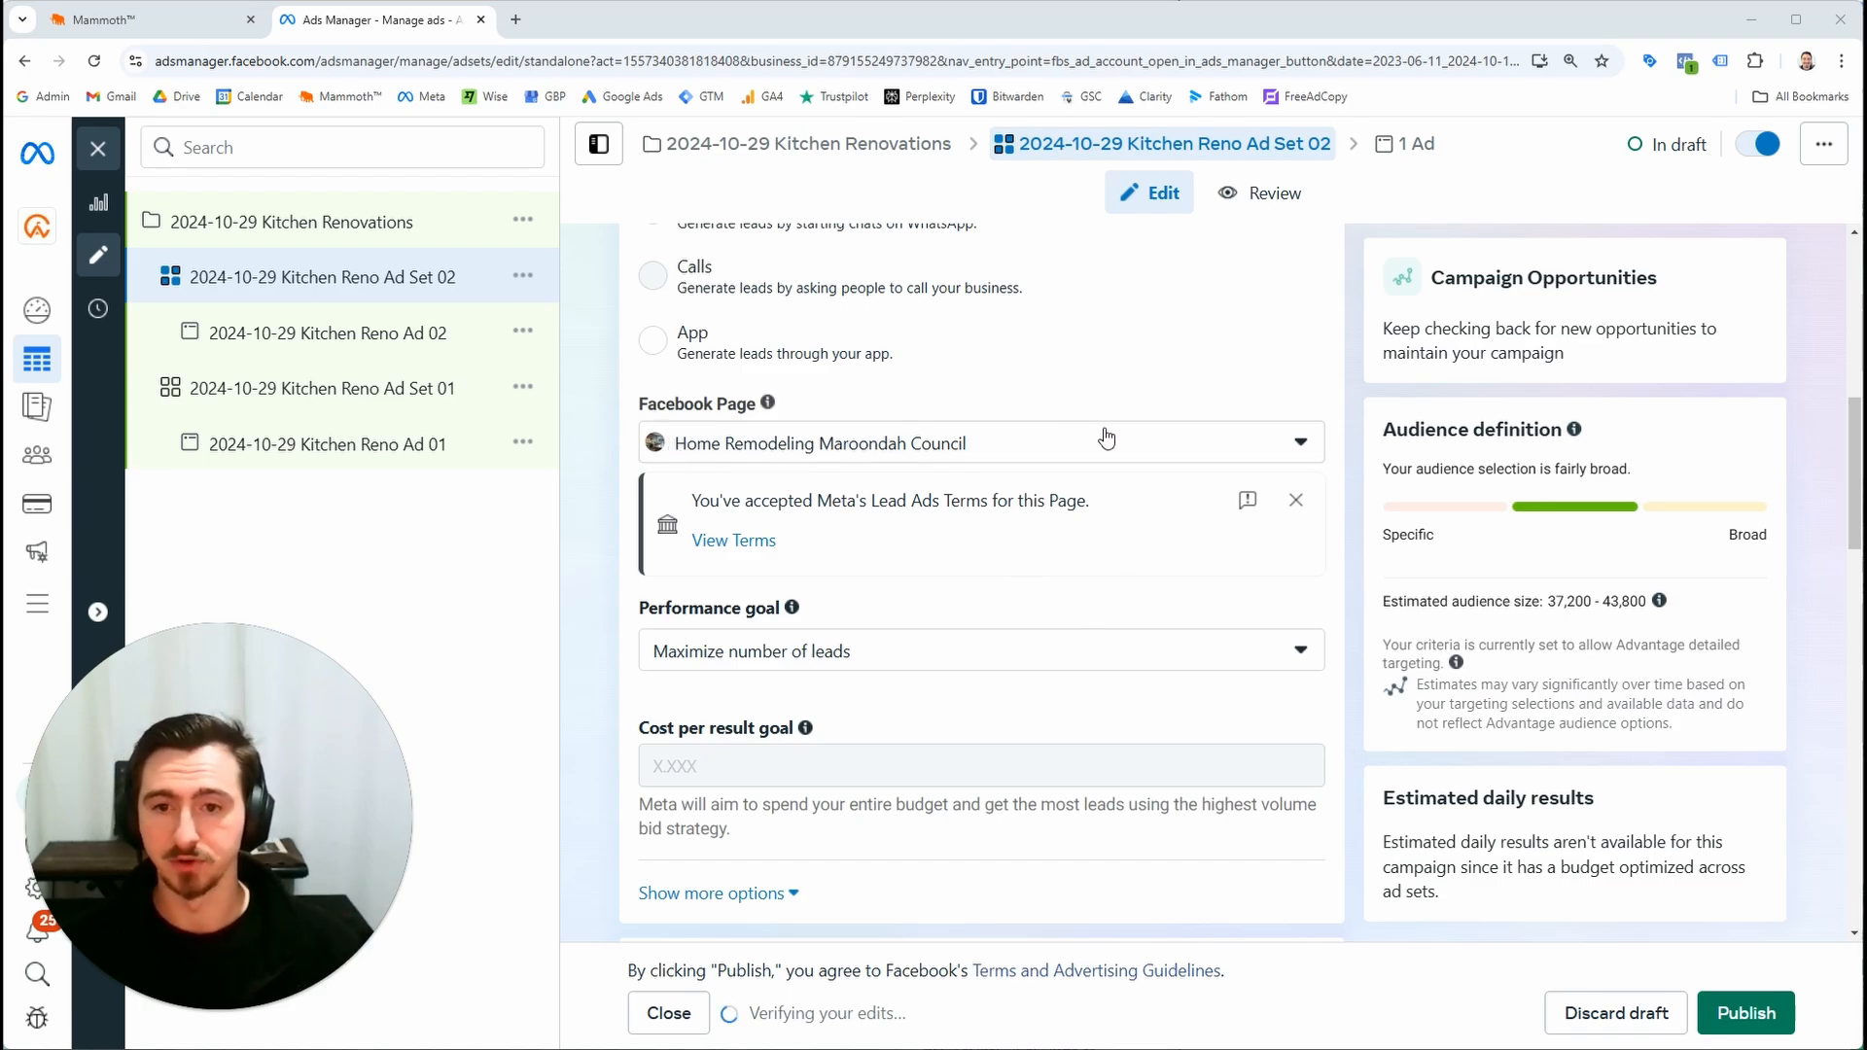
left_click(194, 29)
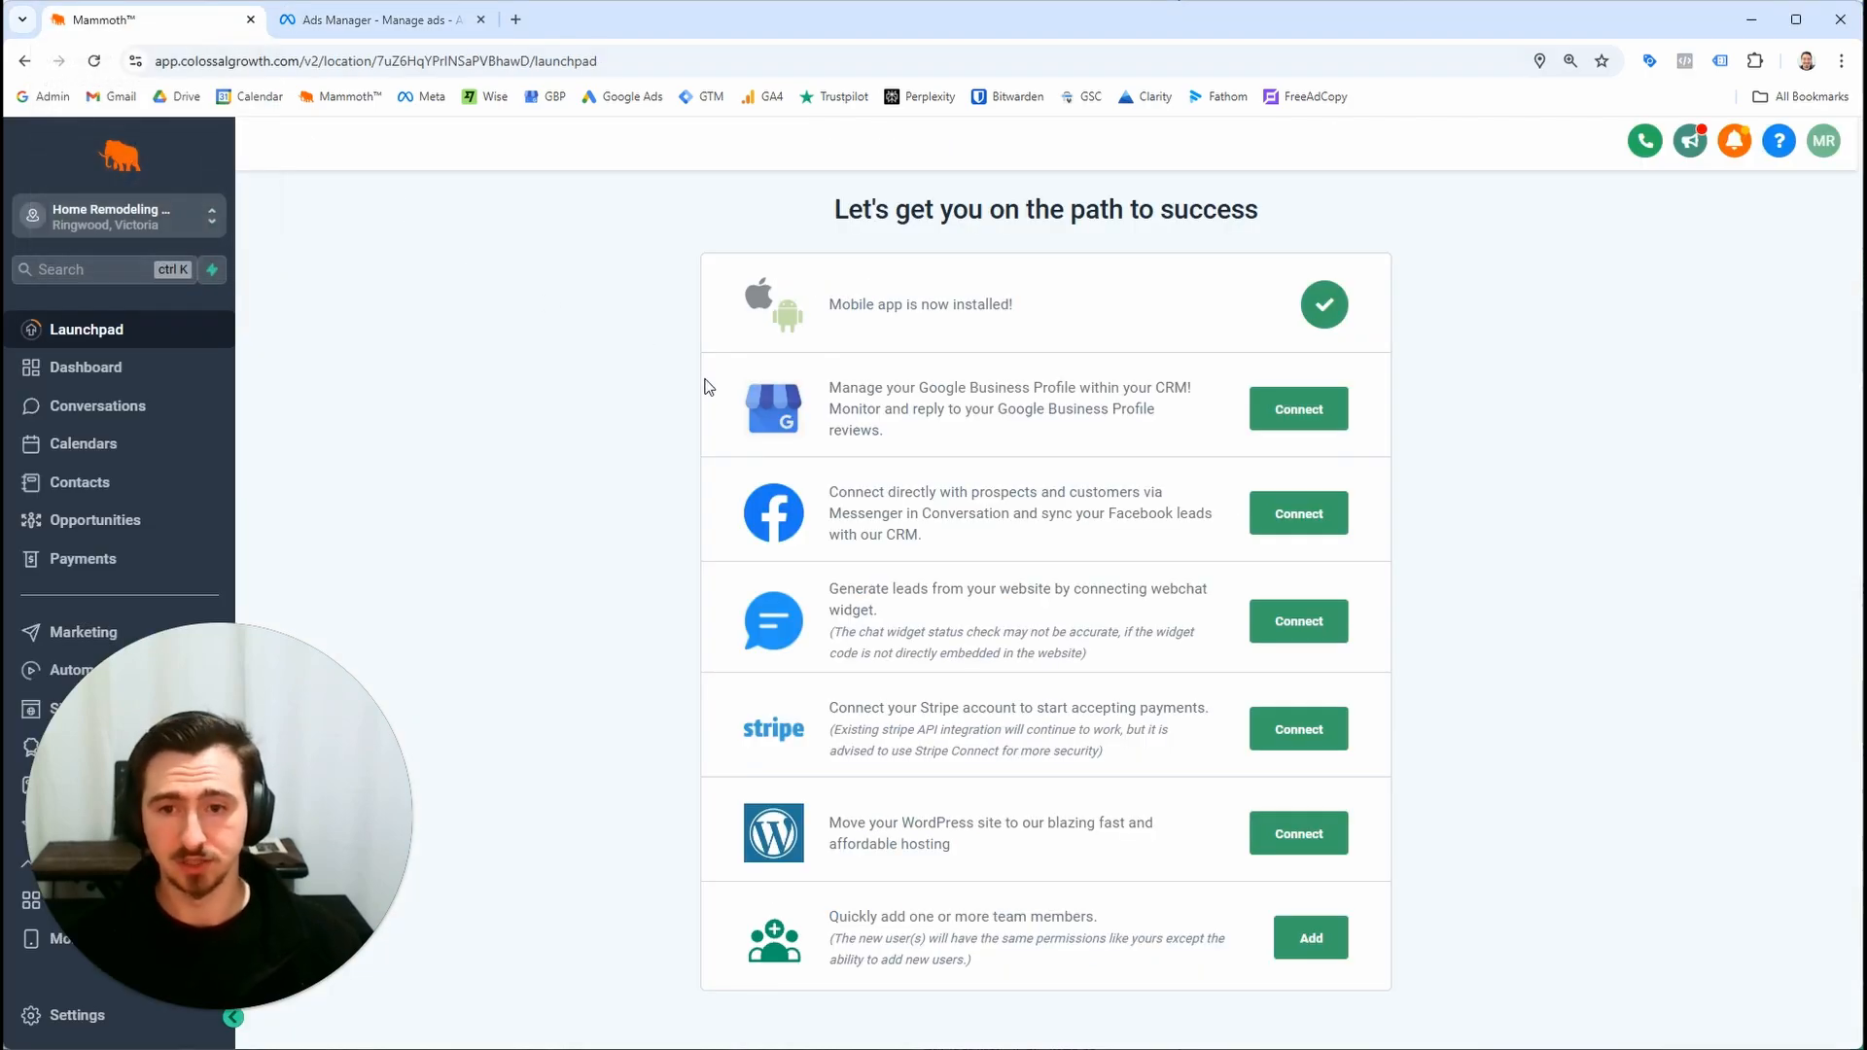
left_click(399, 22)
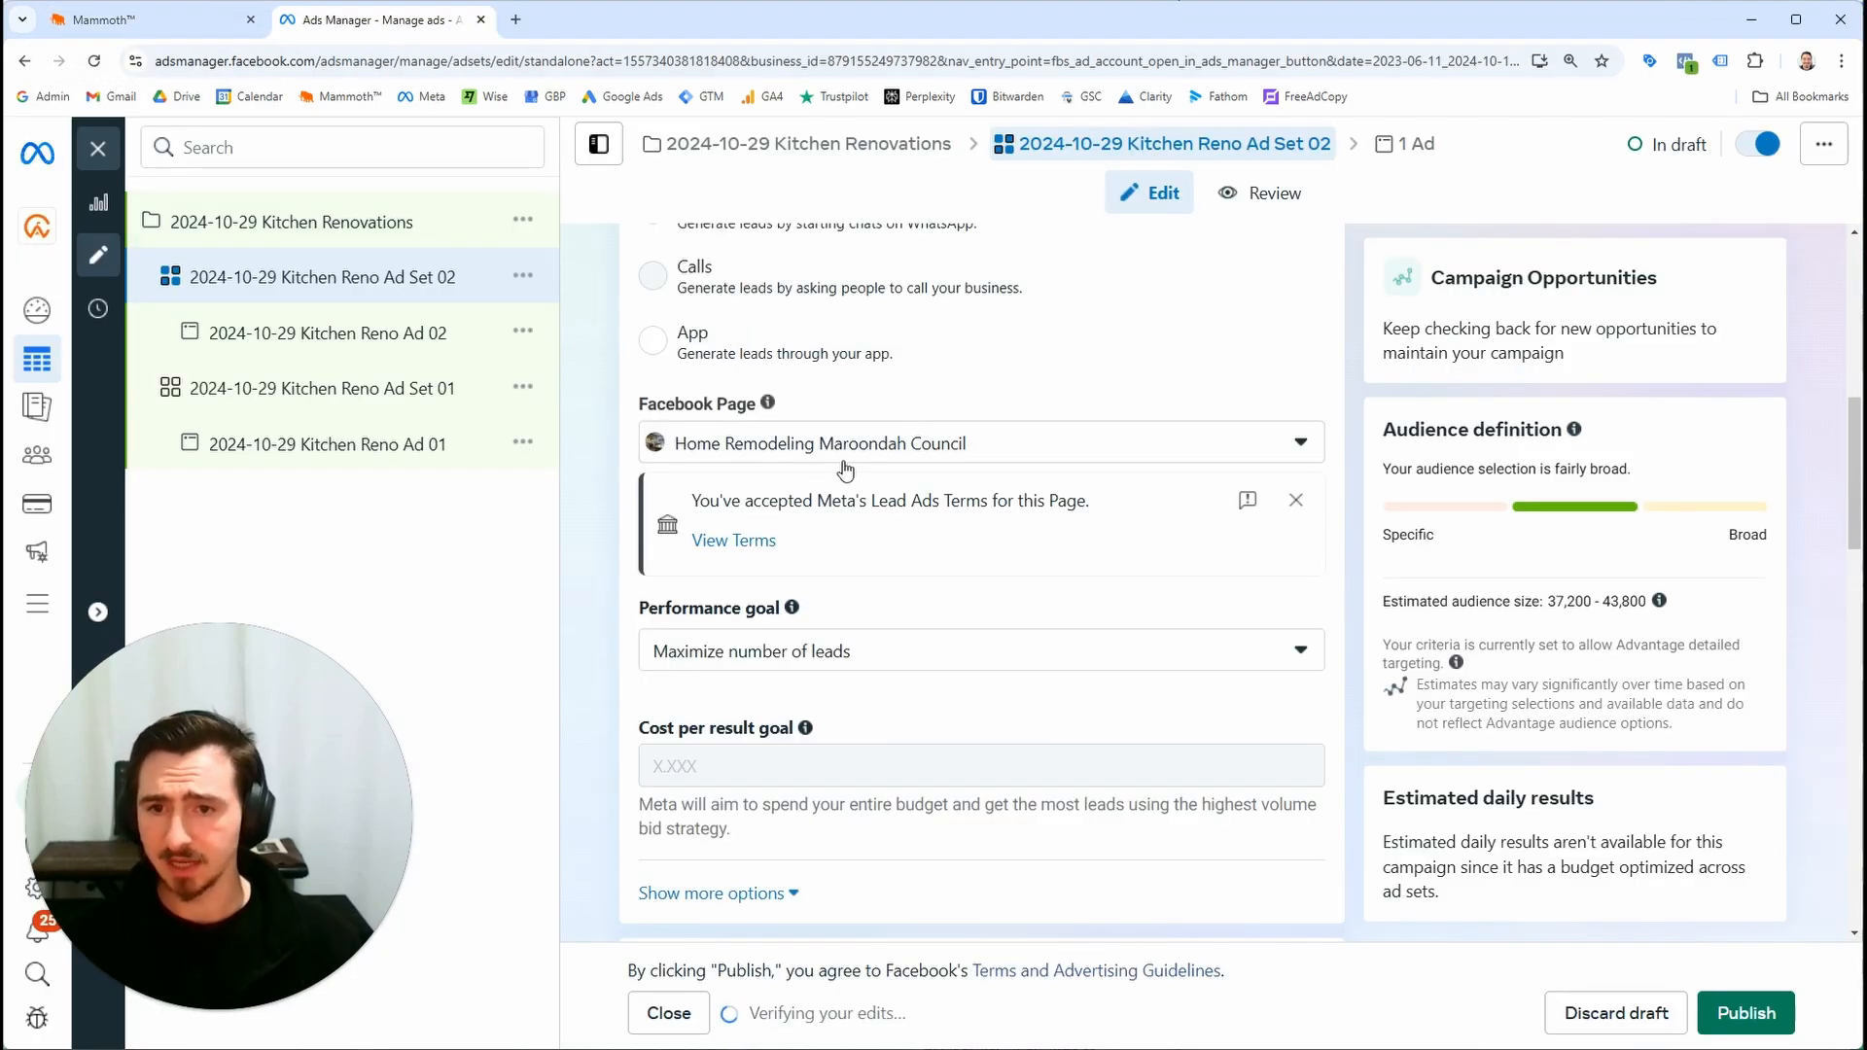
Open Kitchen Reno Ad 02 and review its media, call to action, instant form and tracking settings
scroll(1006, 556, "down", 10)
left_click(473, 332)
scroll(957, 529, "down", 15)
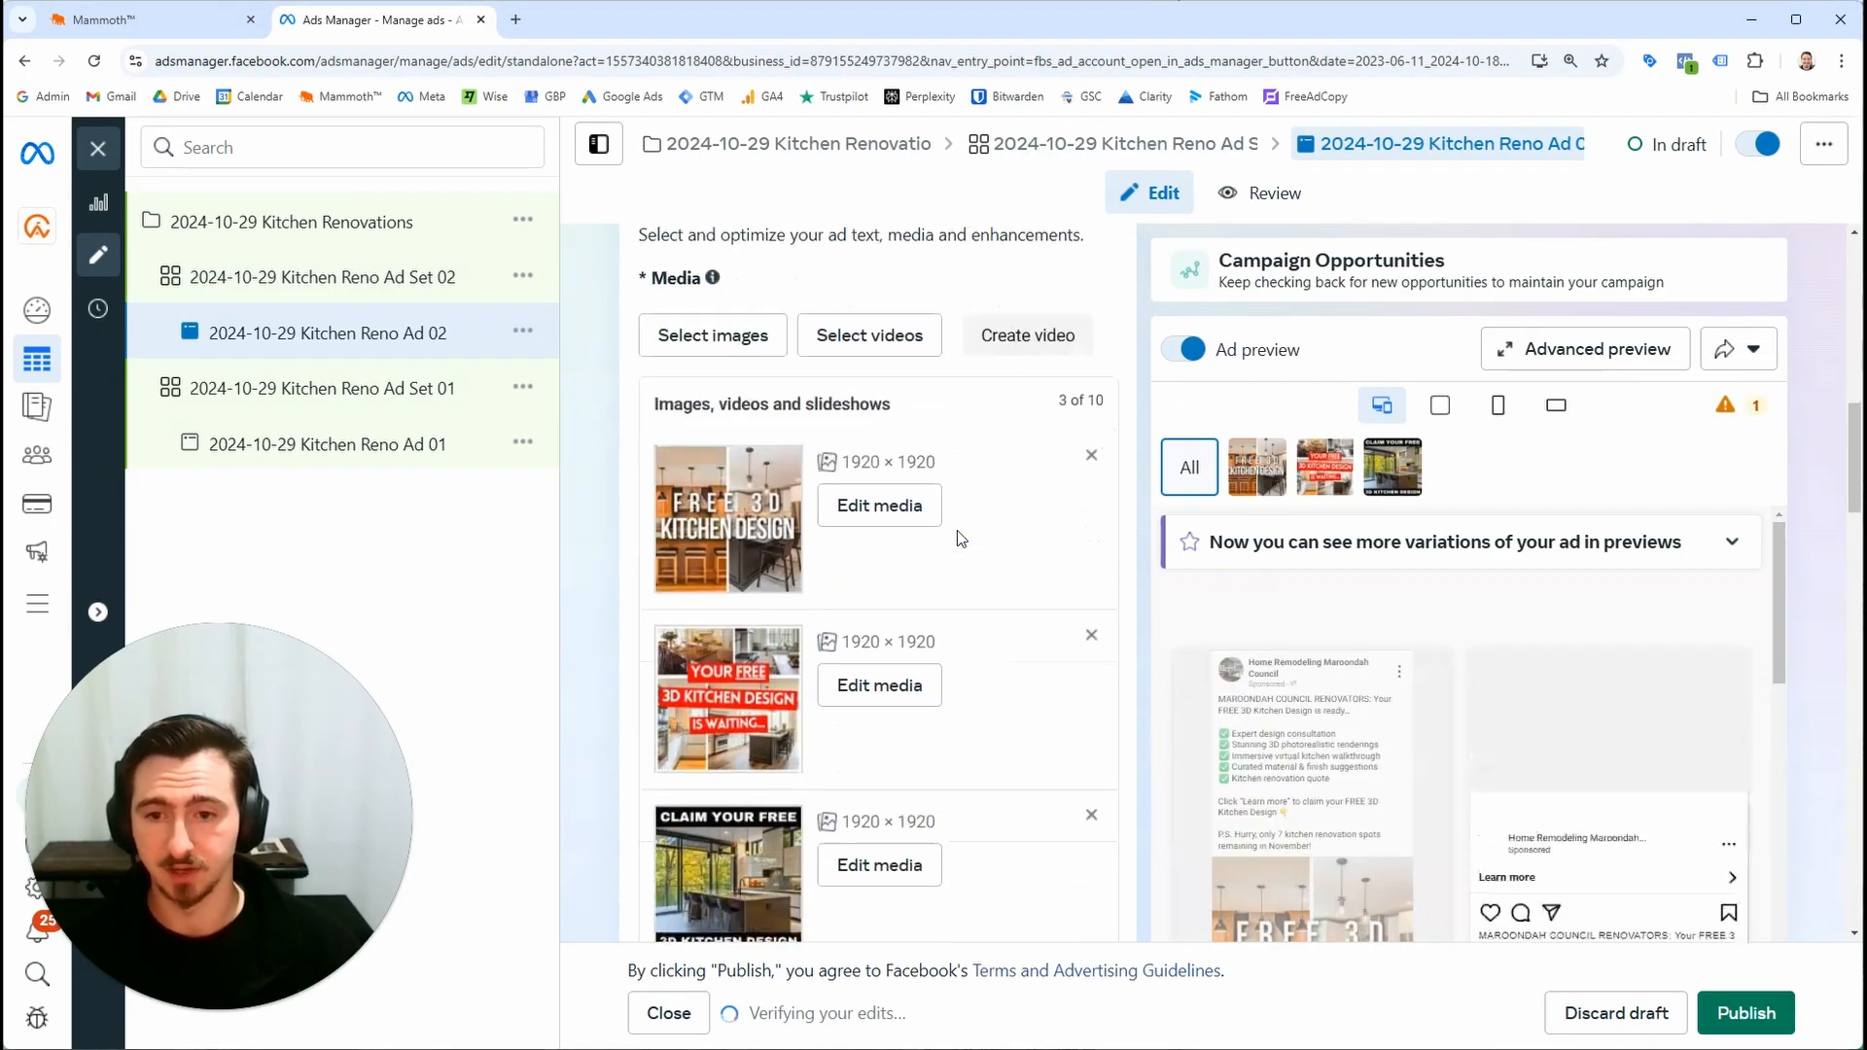
scroll(958, 533, "down", 10)
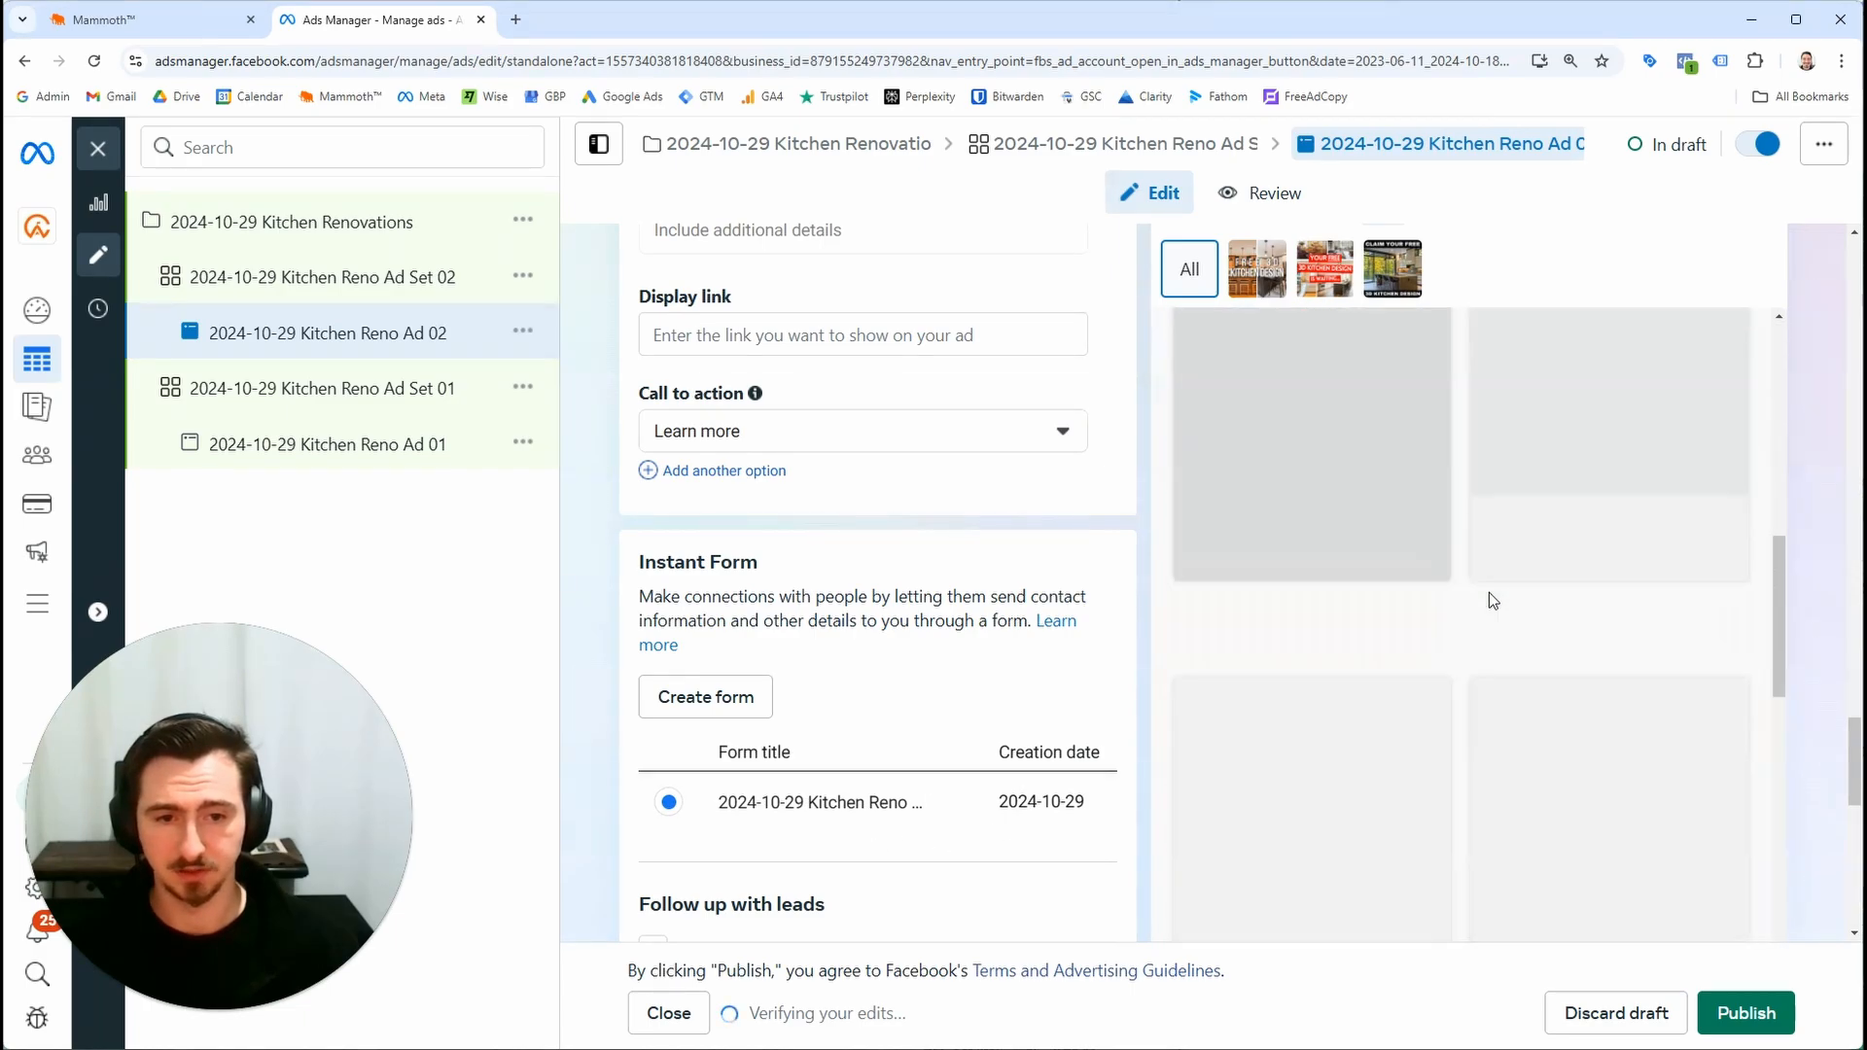
scroll(1490, 622, "down", 8)
scroll(1486, 671, "down", 1)
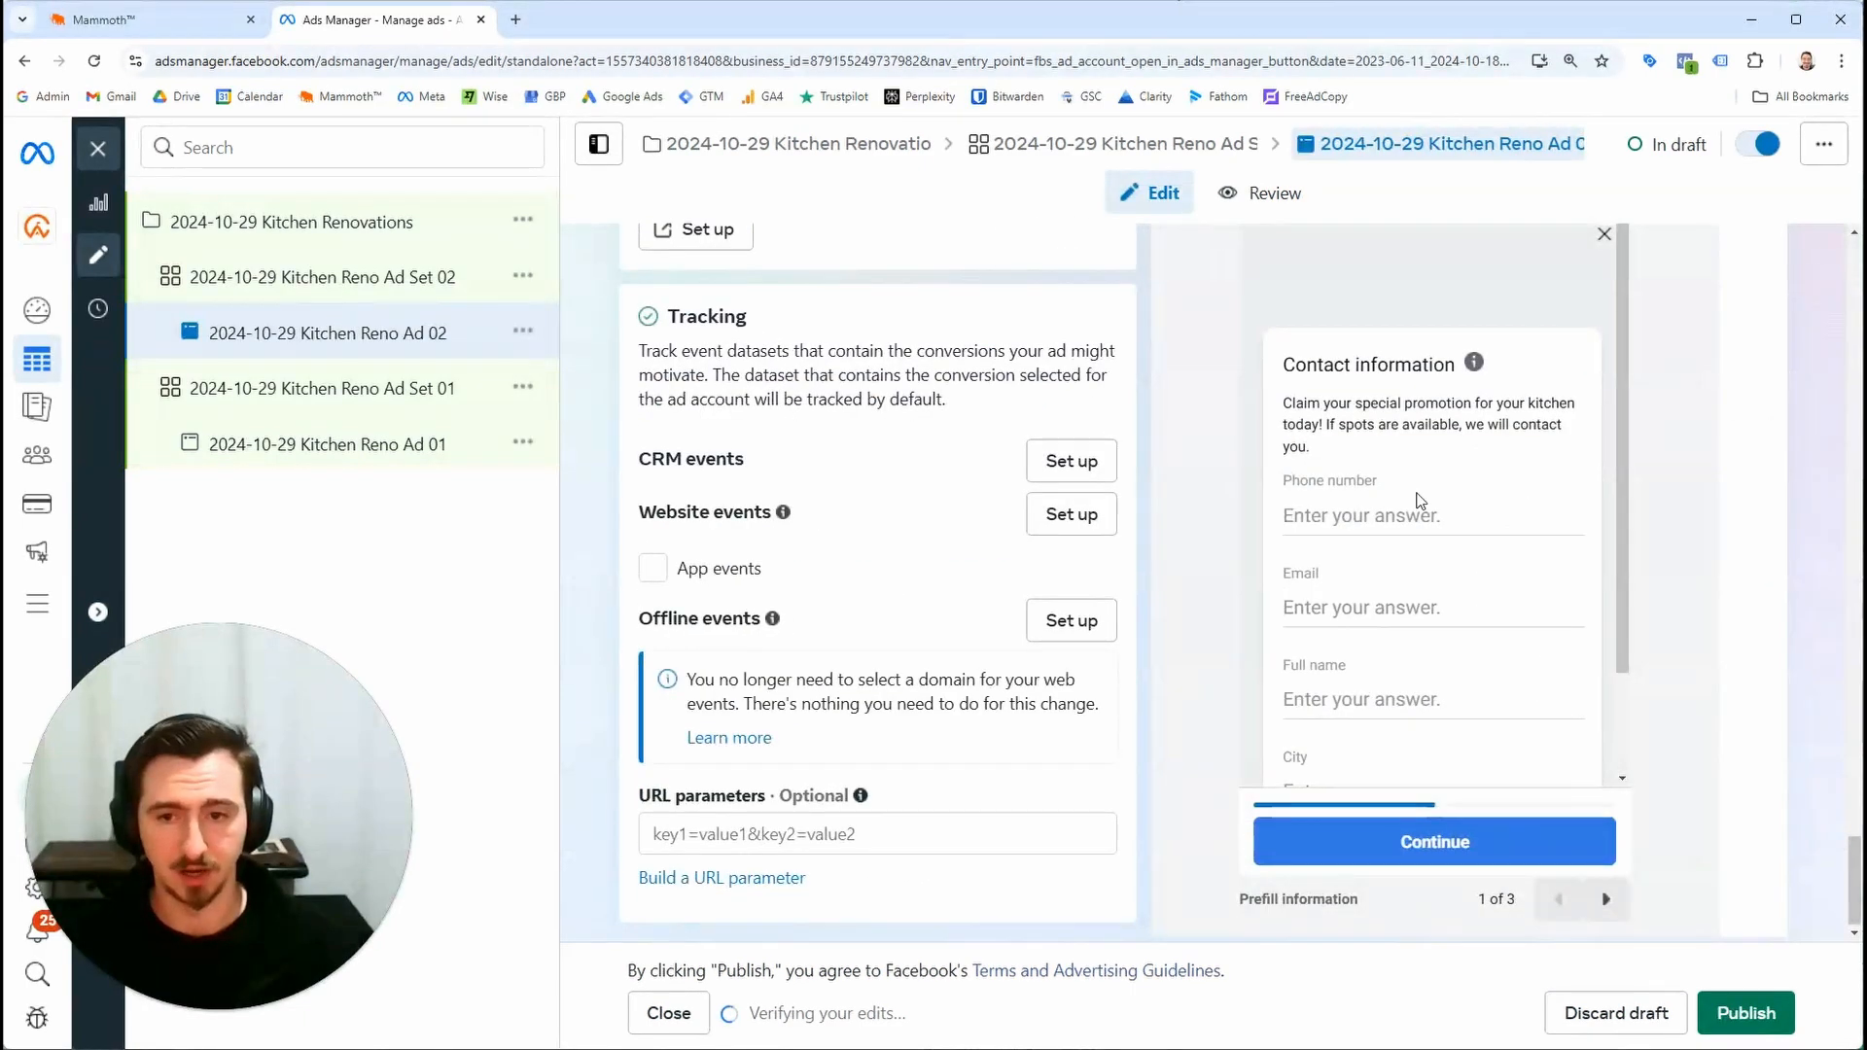
scroll(1355, 538, "up", 1)
scroll(1418, 562, "down", 2)
scroll(1423, 566, "up", 1)
scroll(1423, 566, "down", 1)
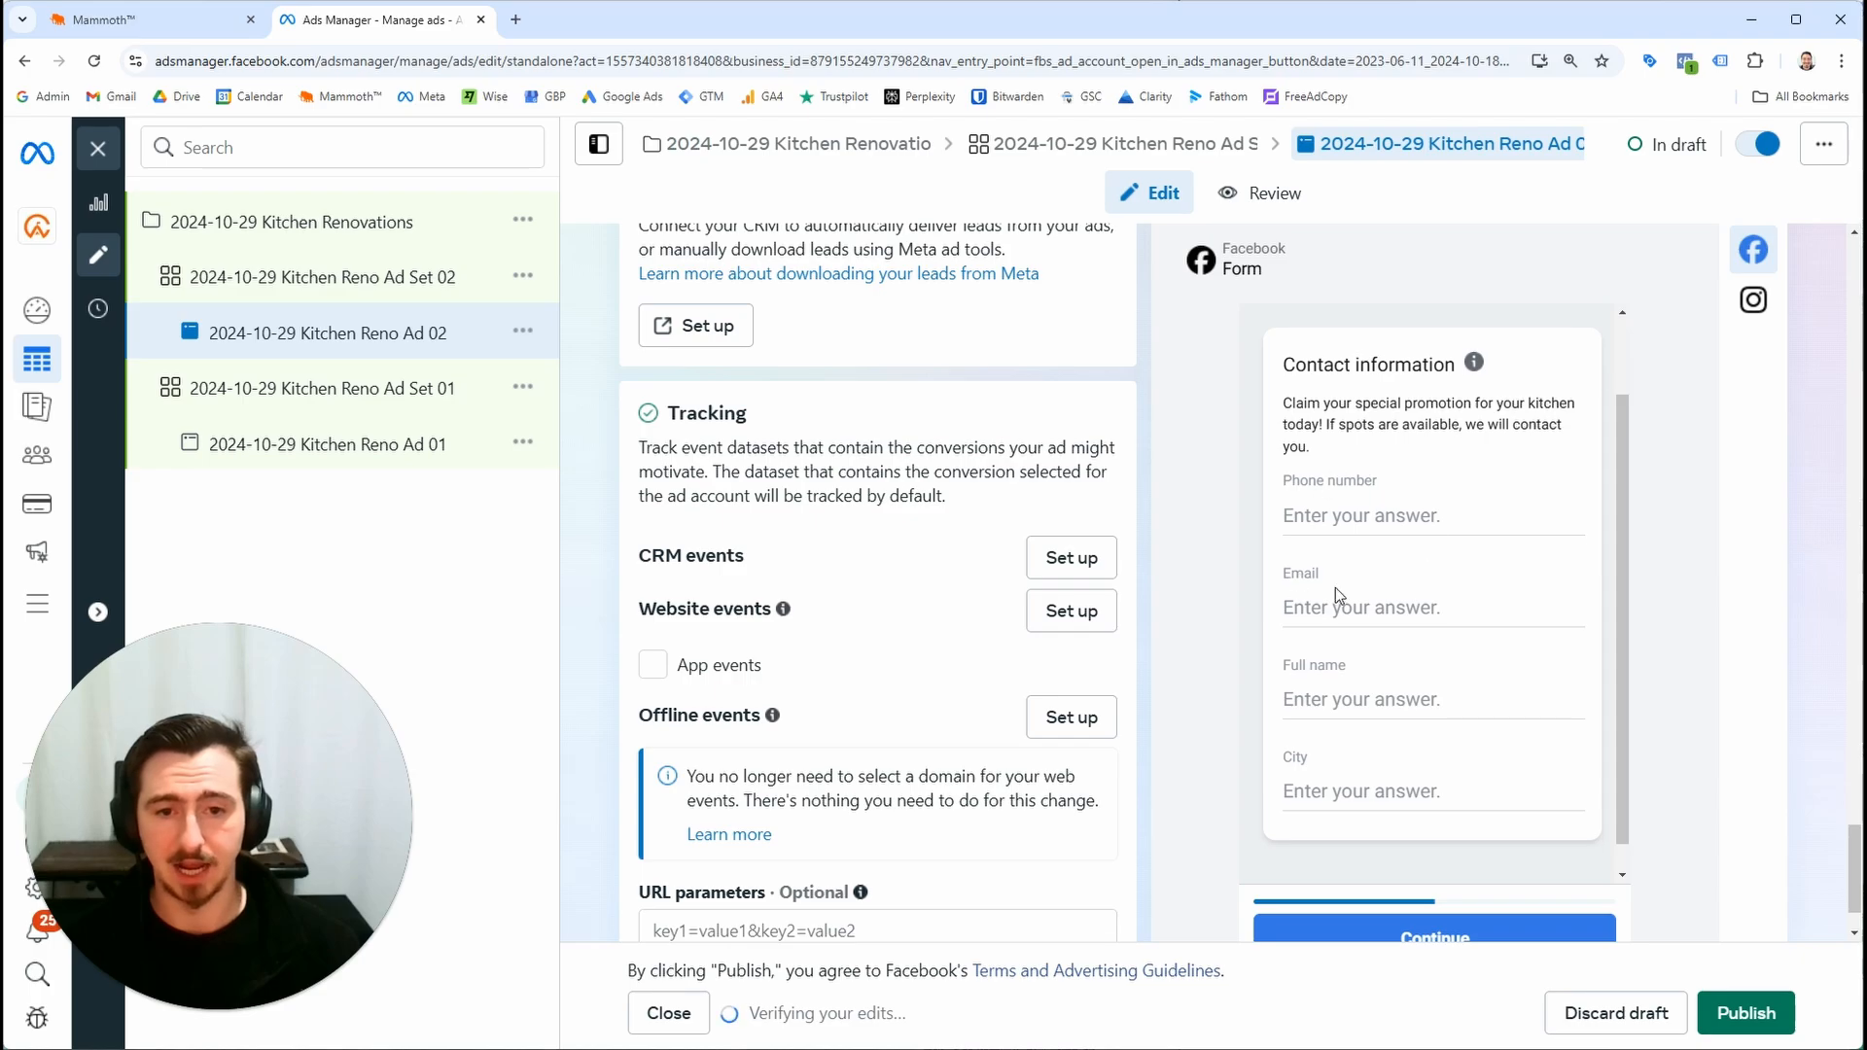
scroll(1554, 814, "down", 1)
scroll(1530, 813, "down", 1)
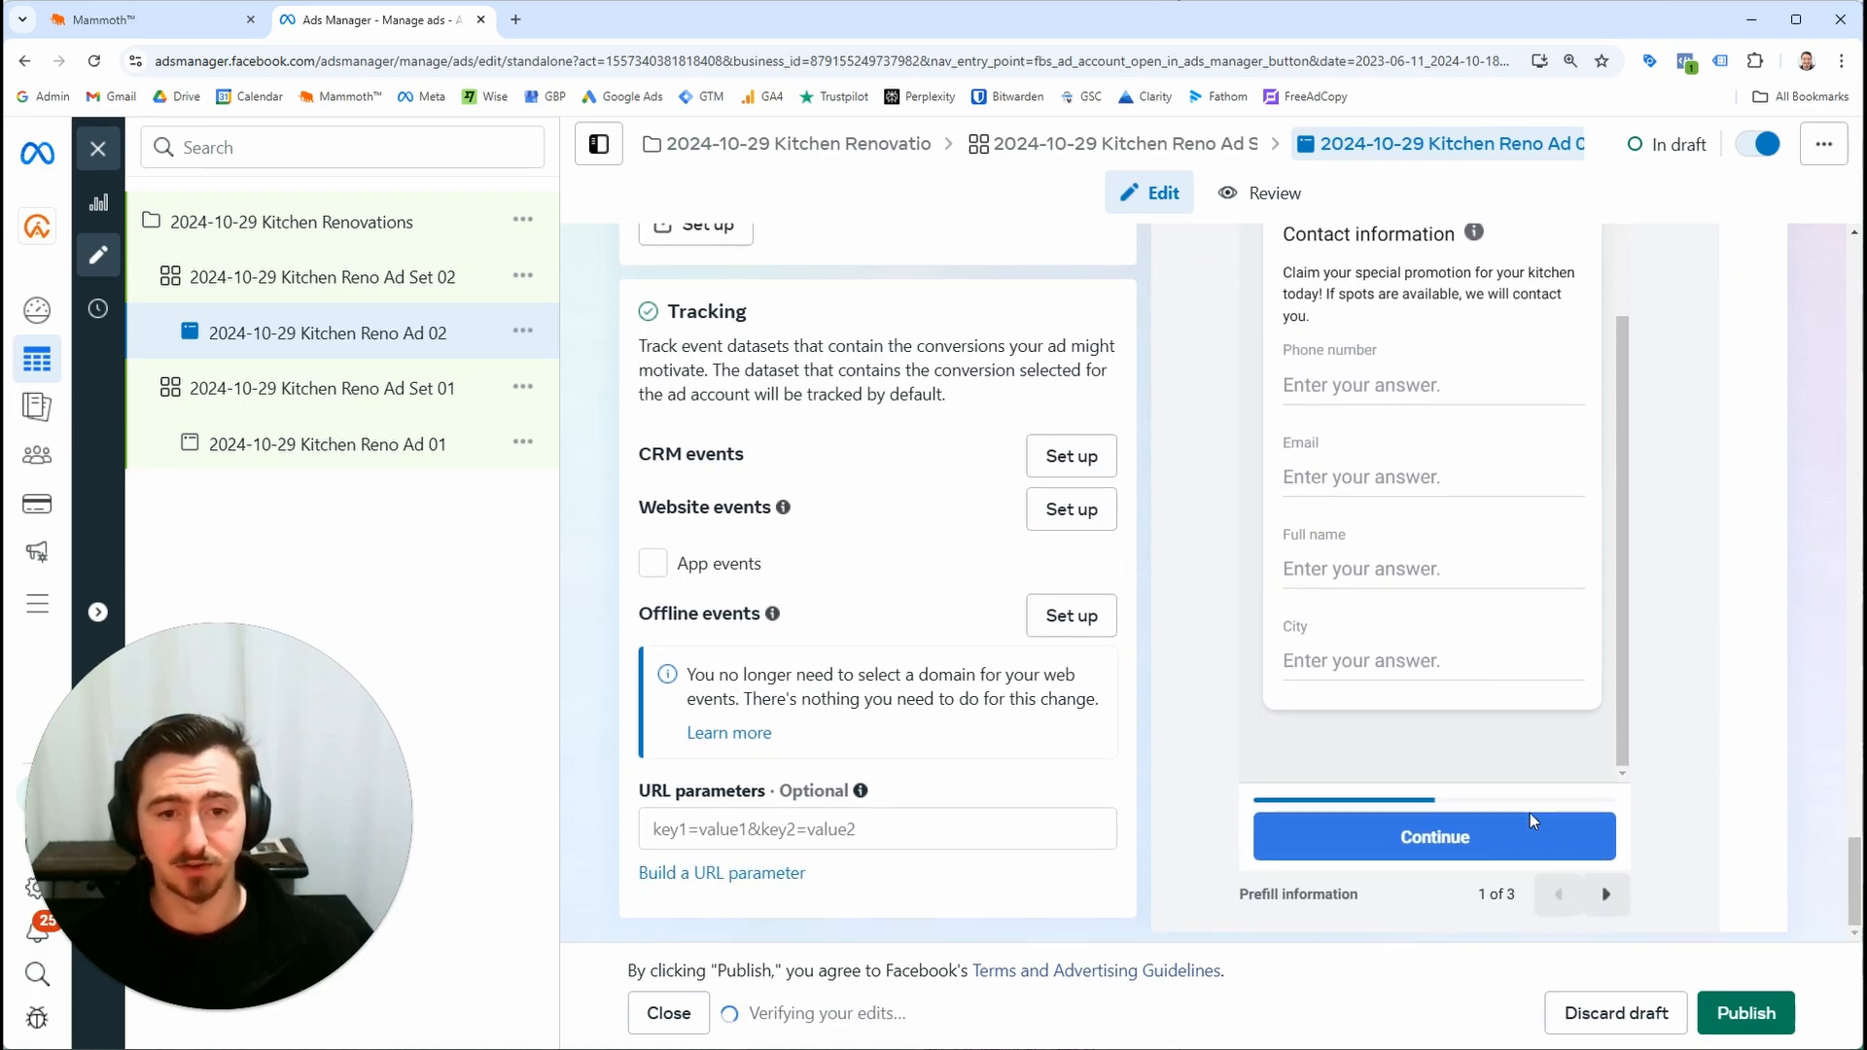
Page through the instant form preview screens for the ad
left_click(1607, 894)
left_click(1607, 893)
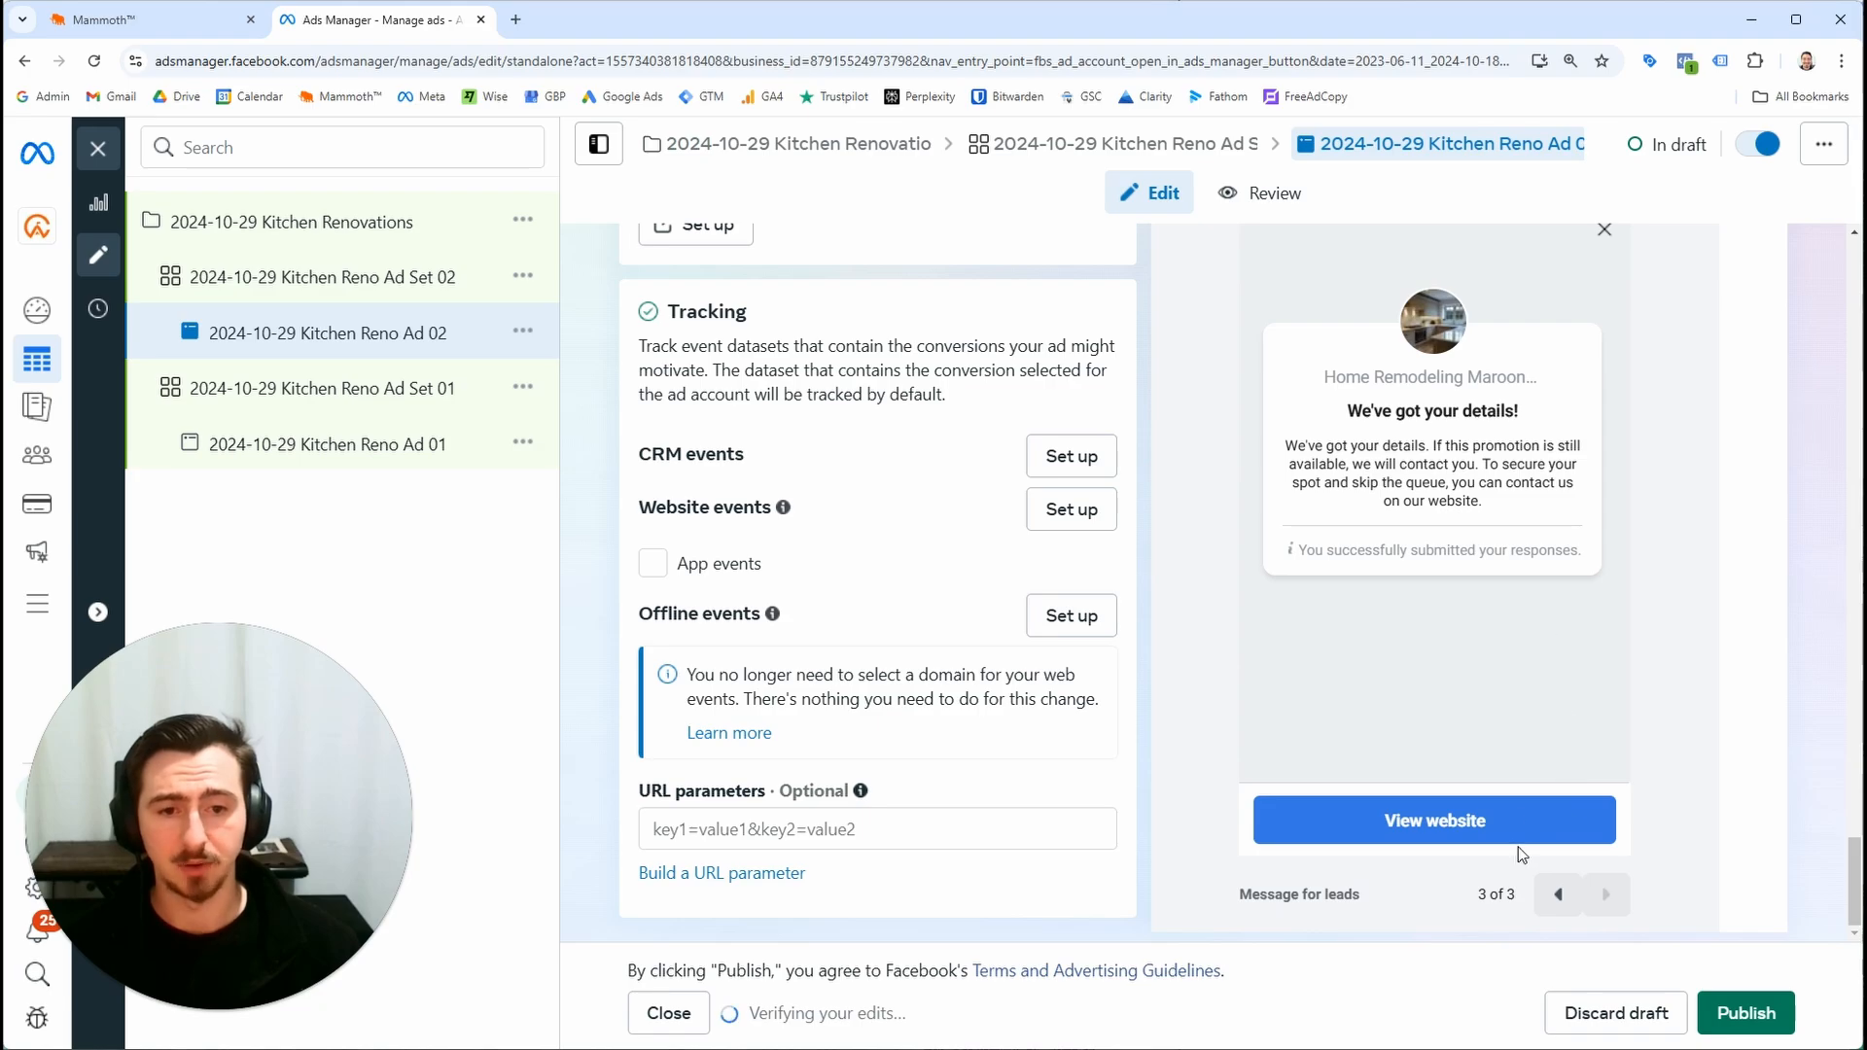
left_click(1558, 894)
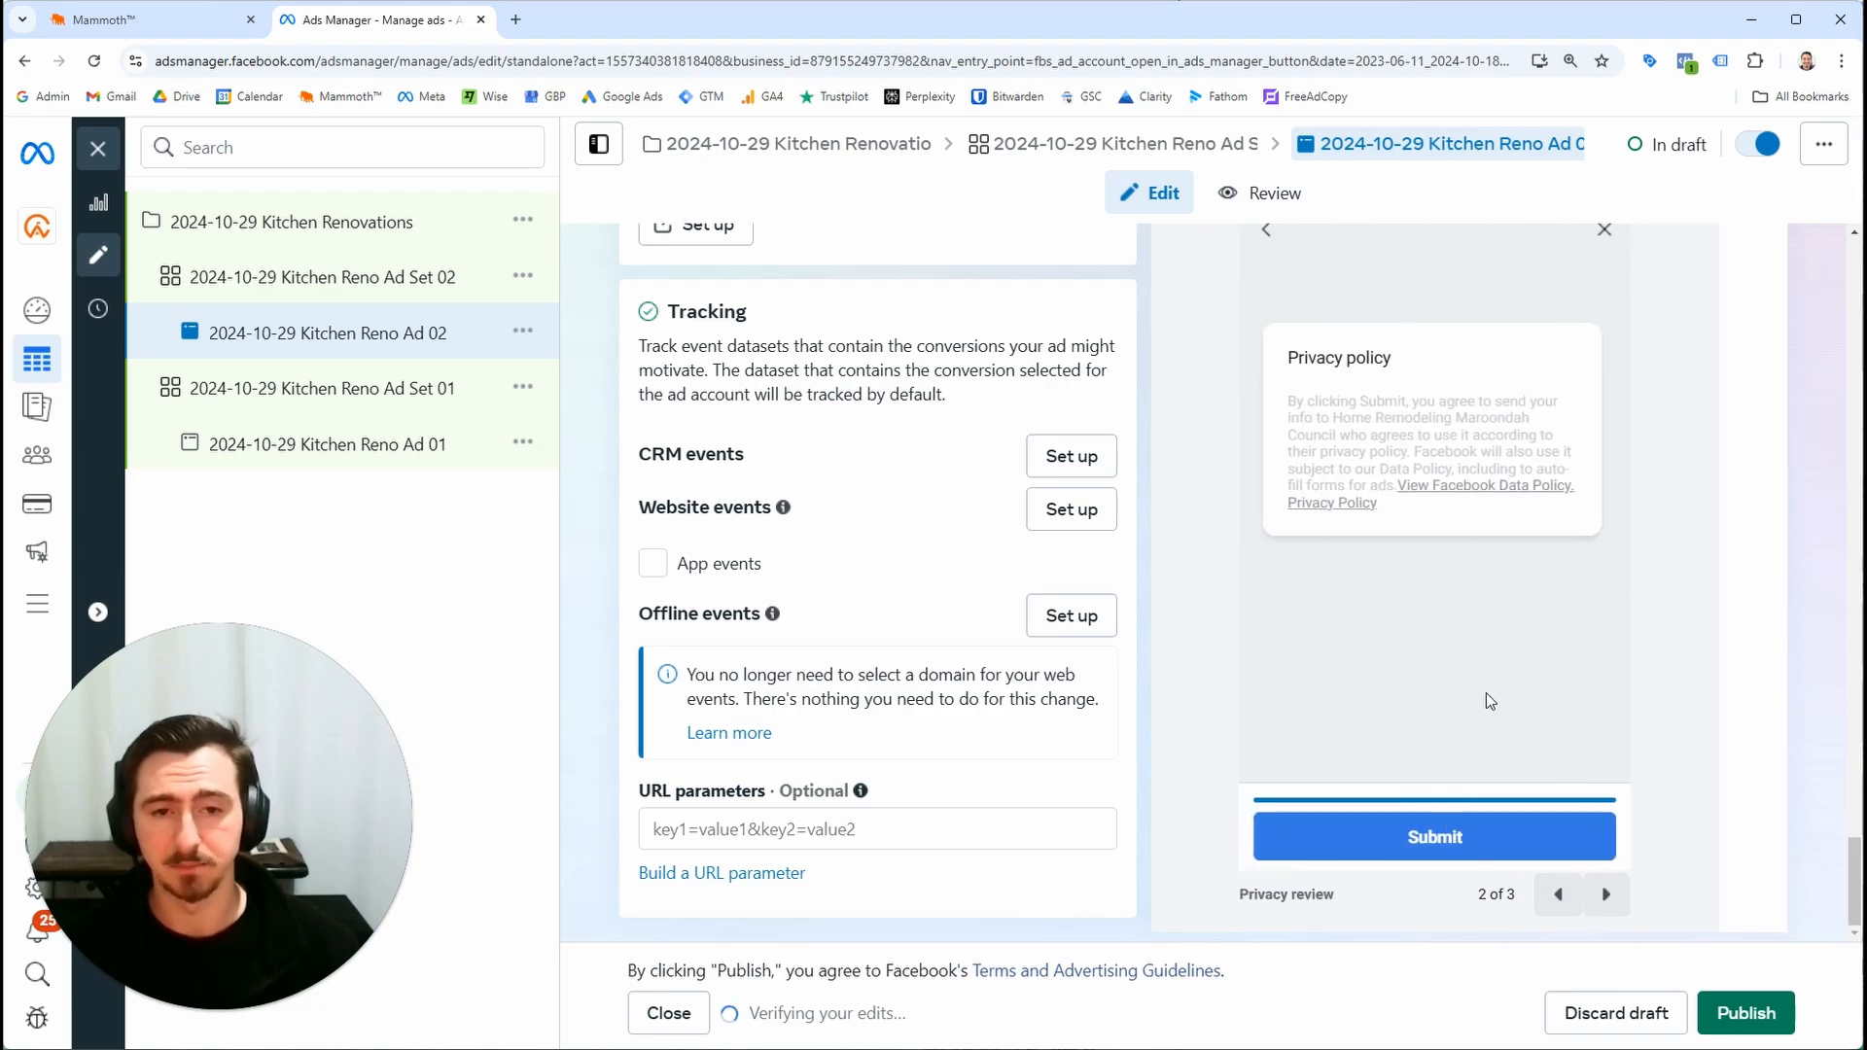
scroll(1486, 694, "up", 1)
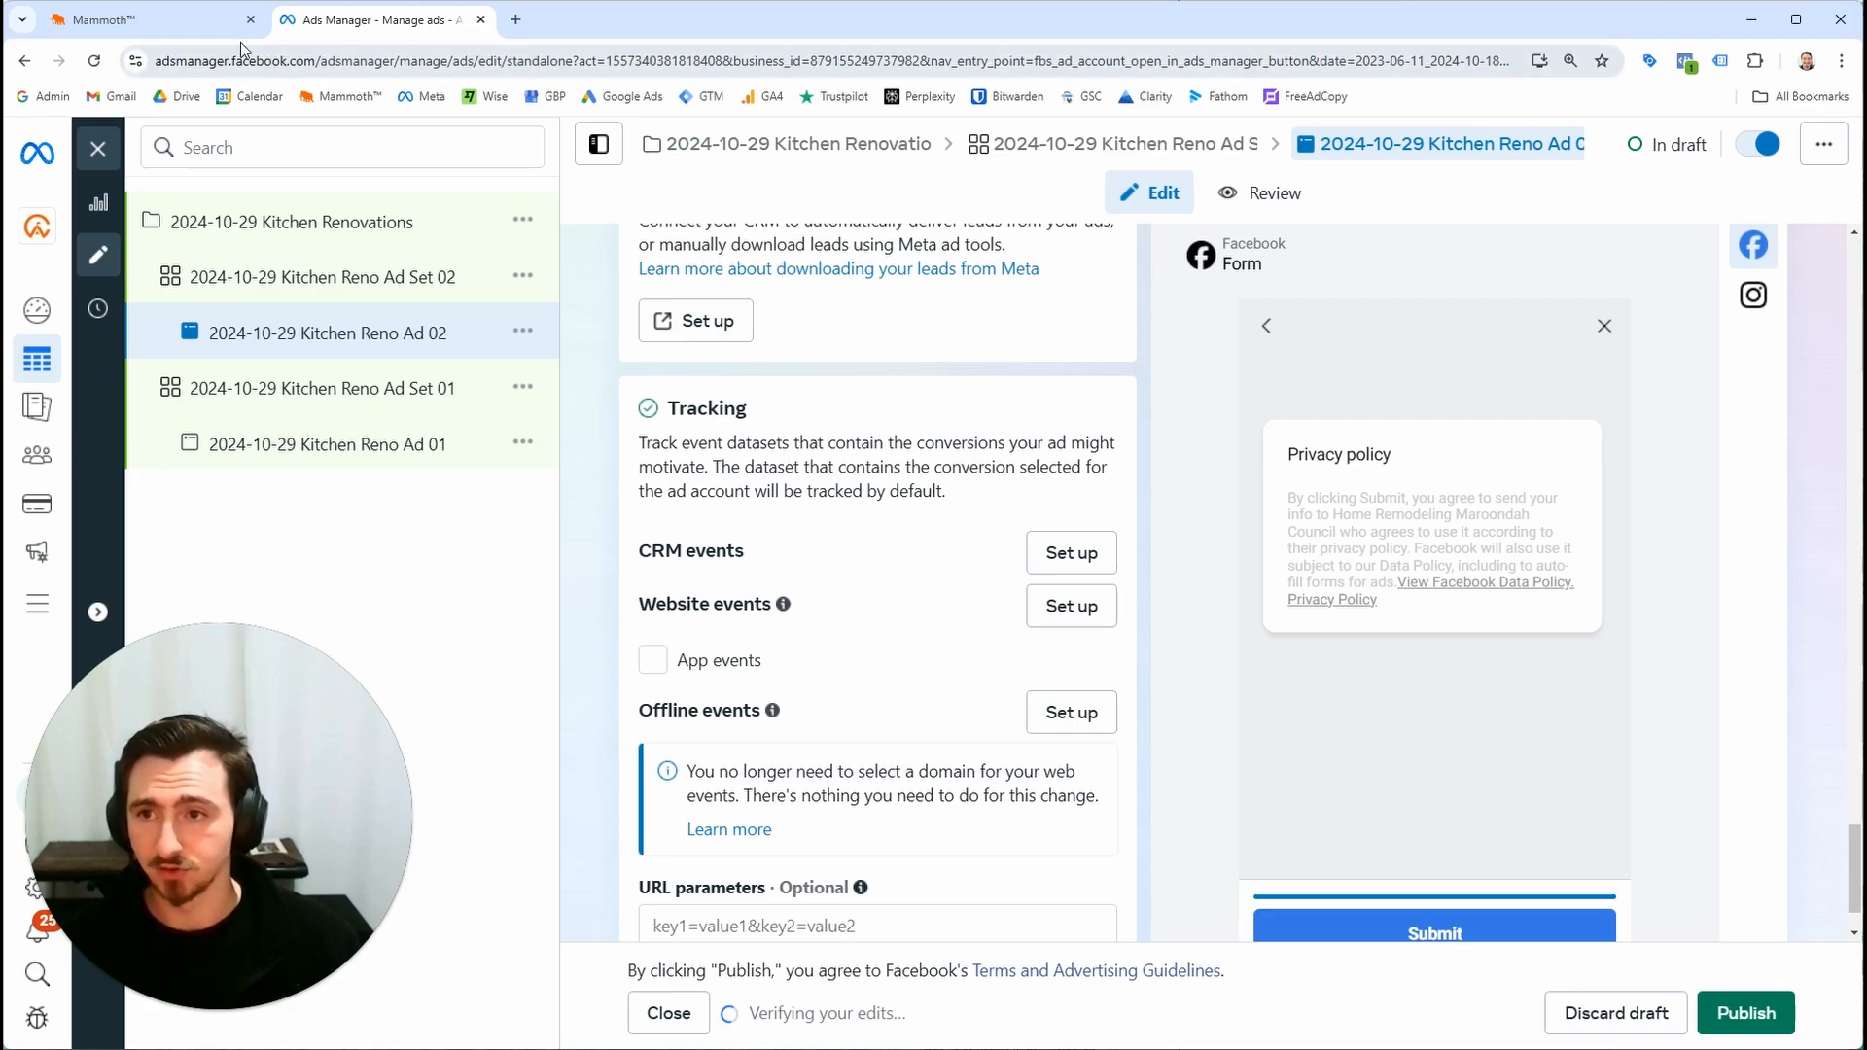
Switch to the CRM launchpad and start connecting Facebook, accepting the permissions notice and continuing with the logged-in account
left_click(146, 19)
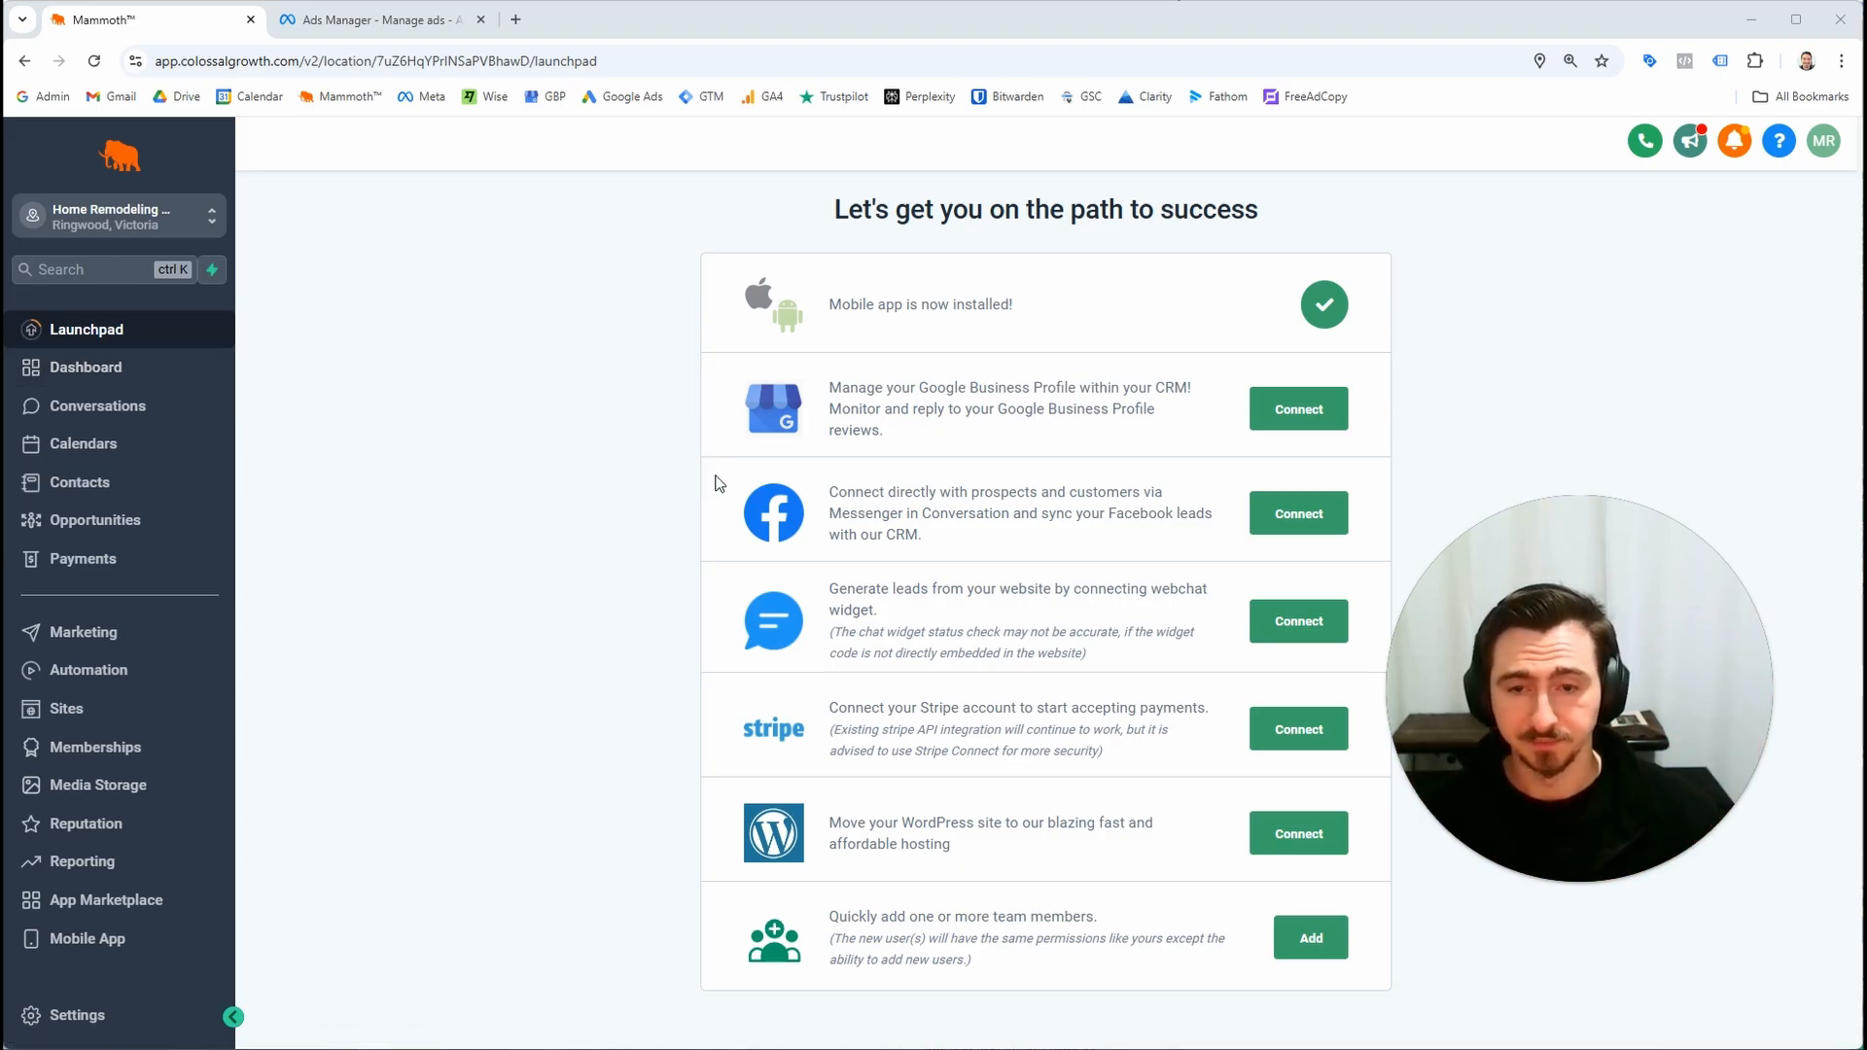
left_click_drag(1534, 638, 1548, 724)
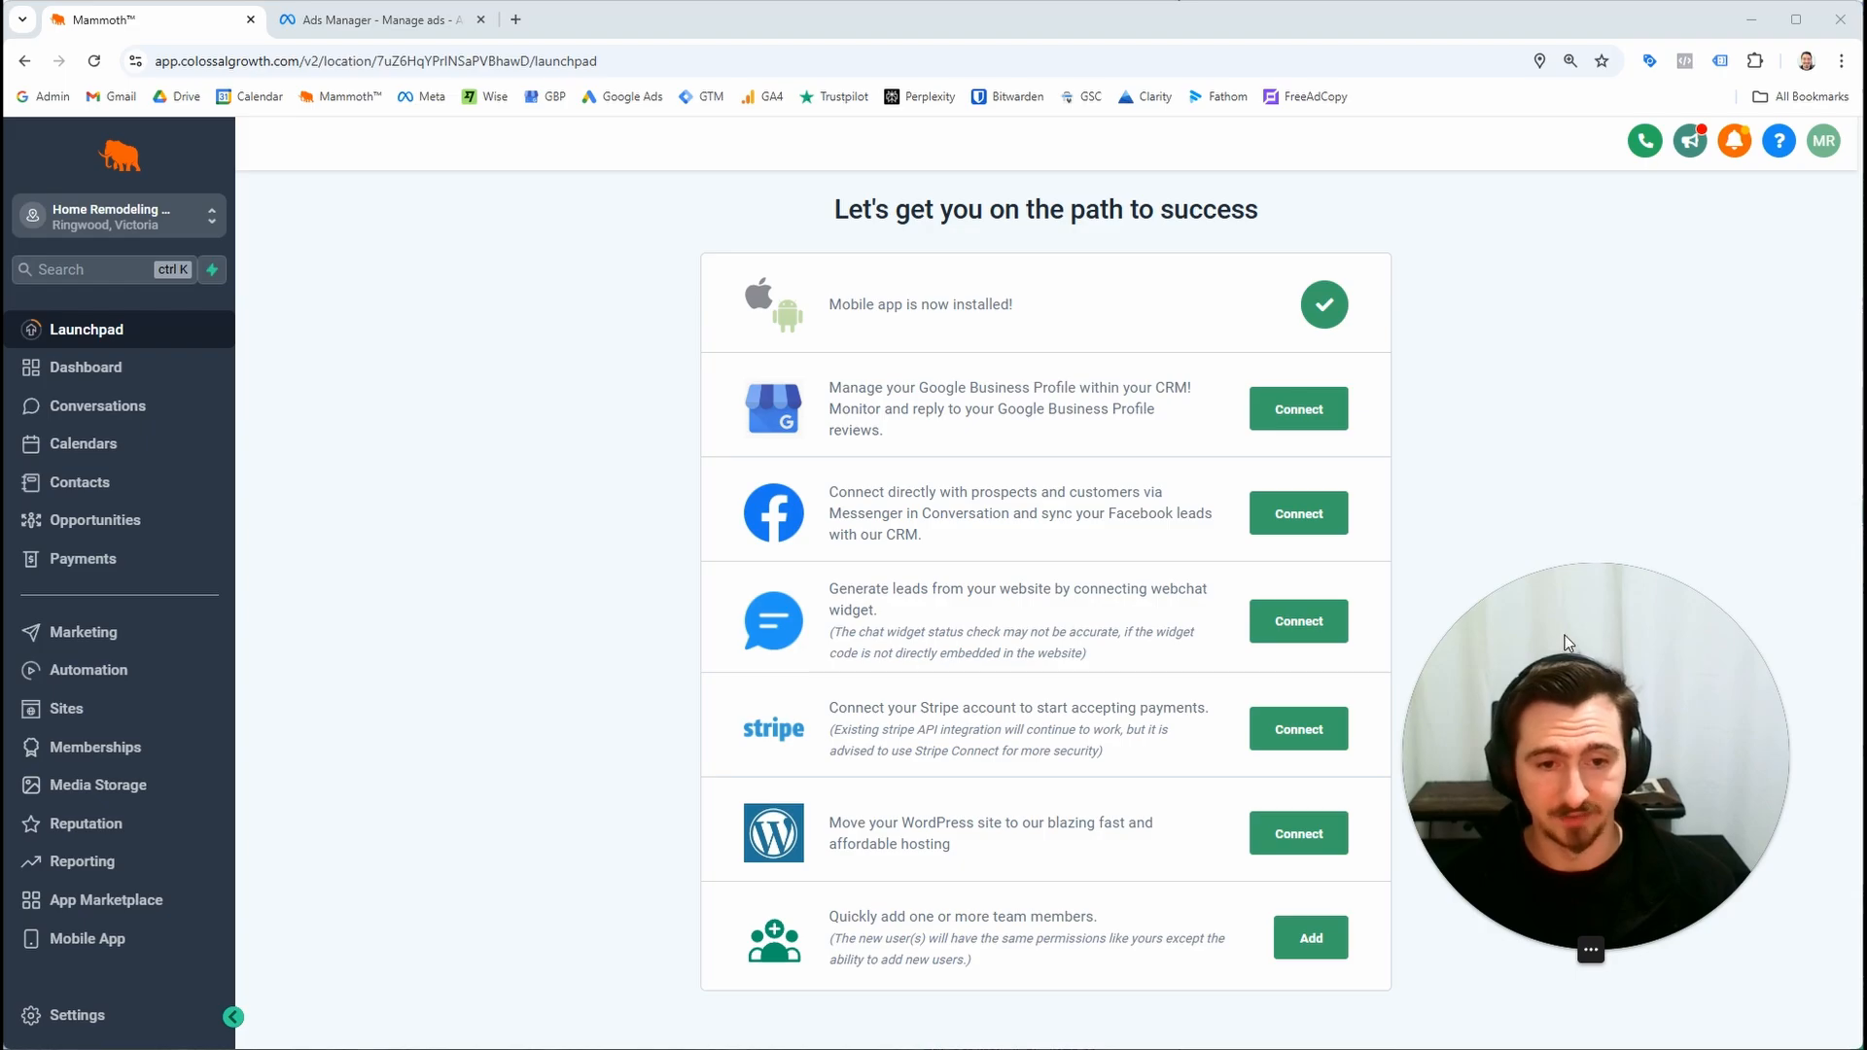
left_click_drag(1567, 659, 1609, 680)
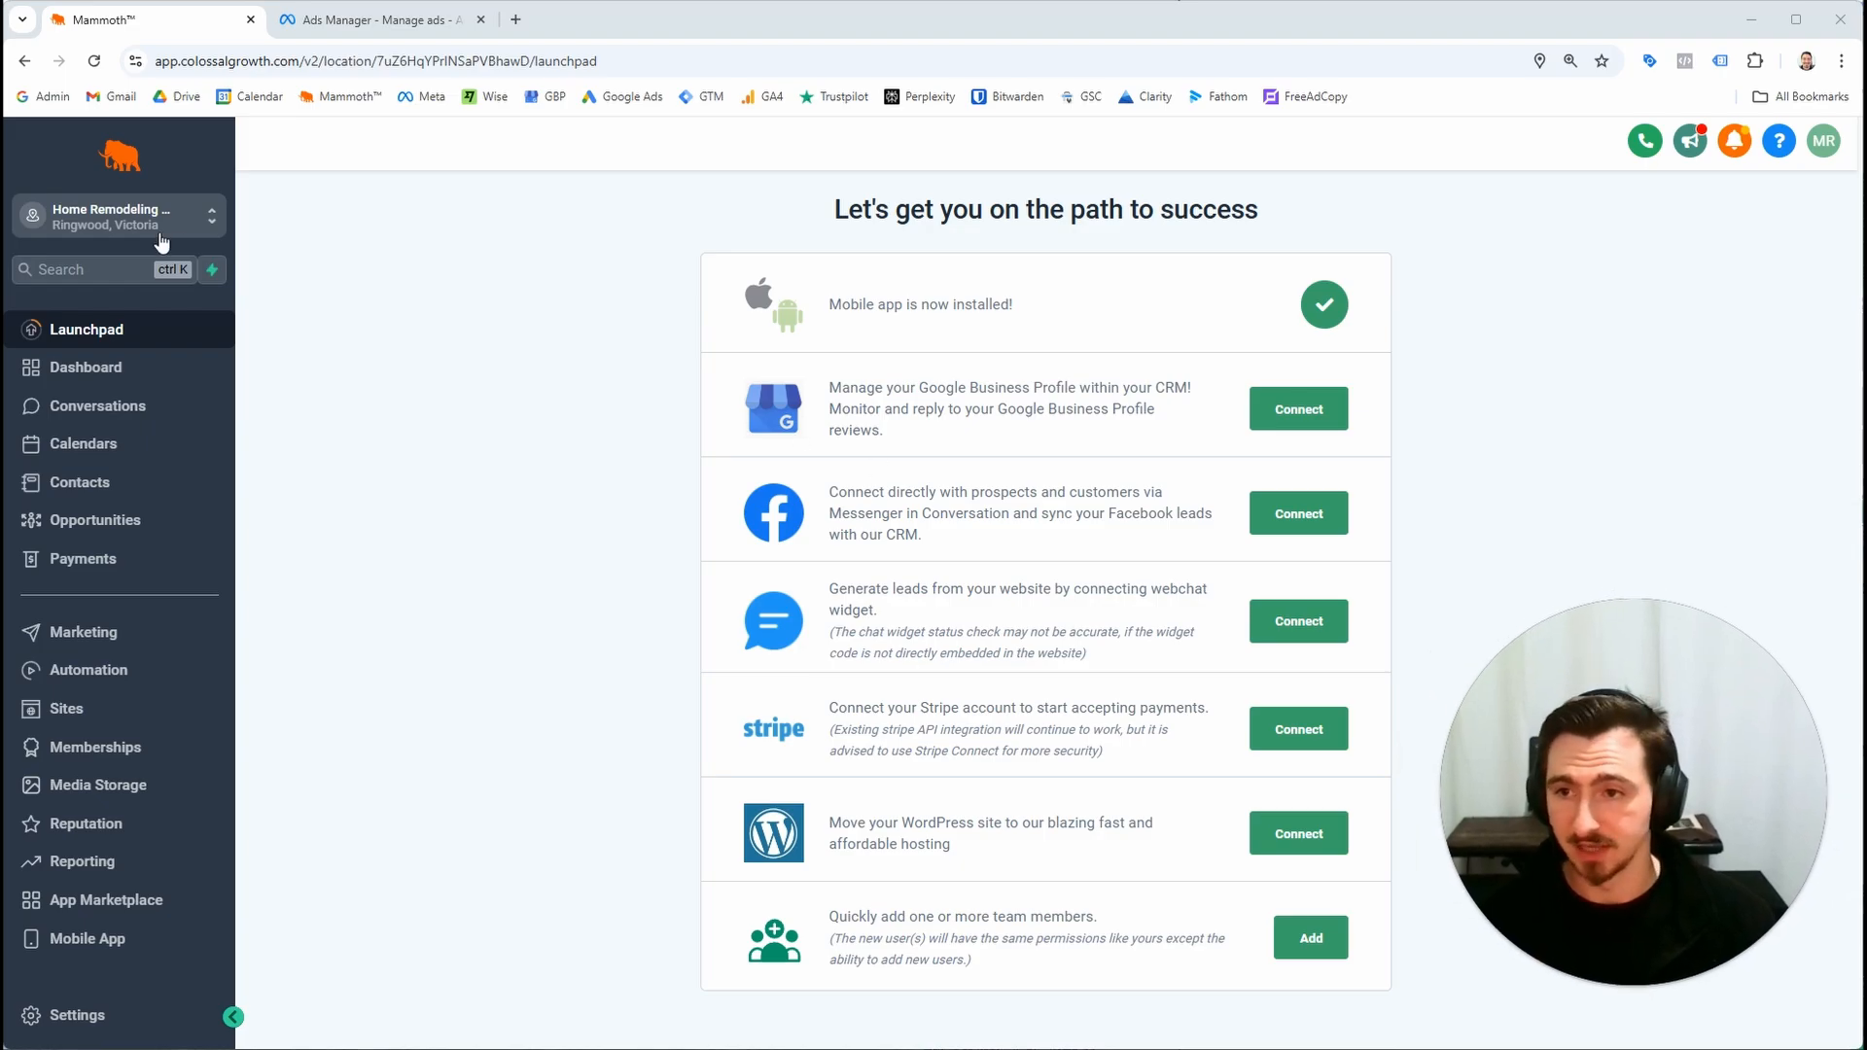
scroll(115, 184, "up", 7)
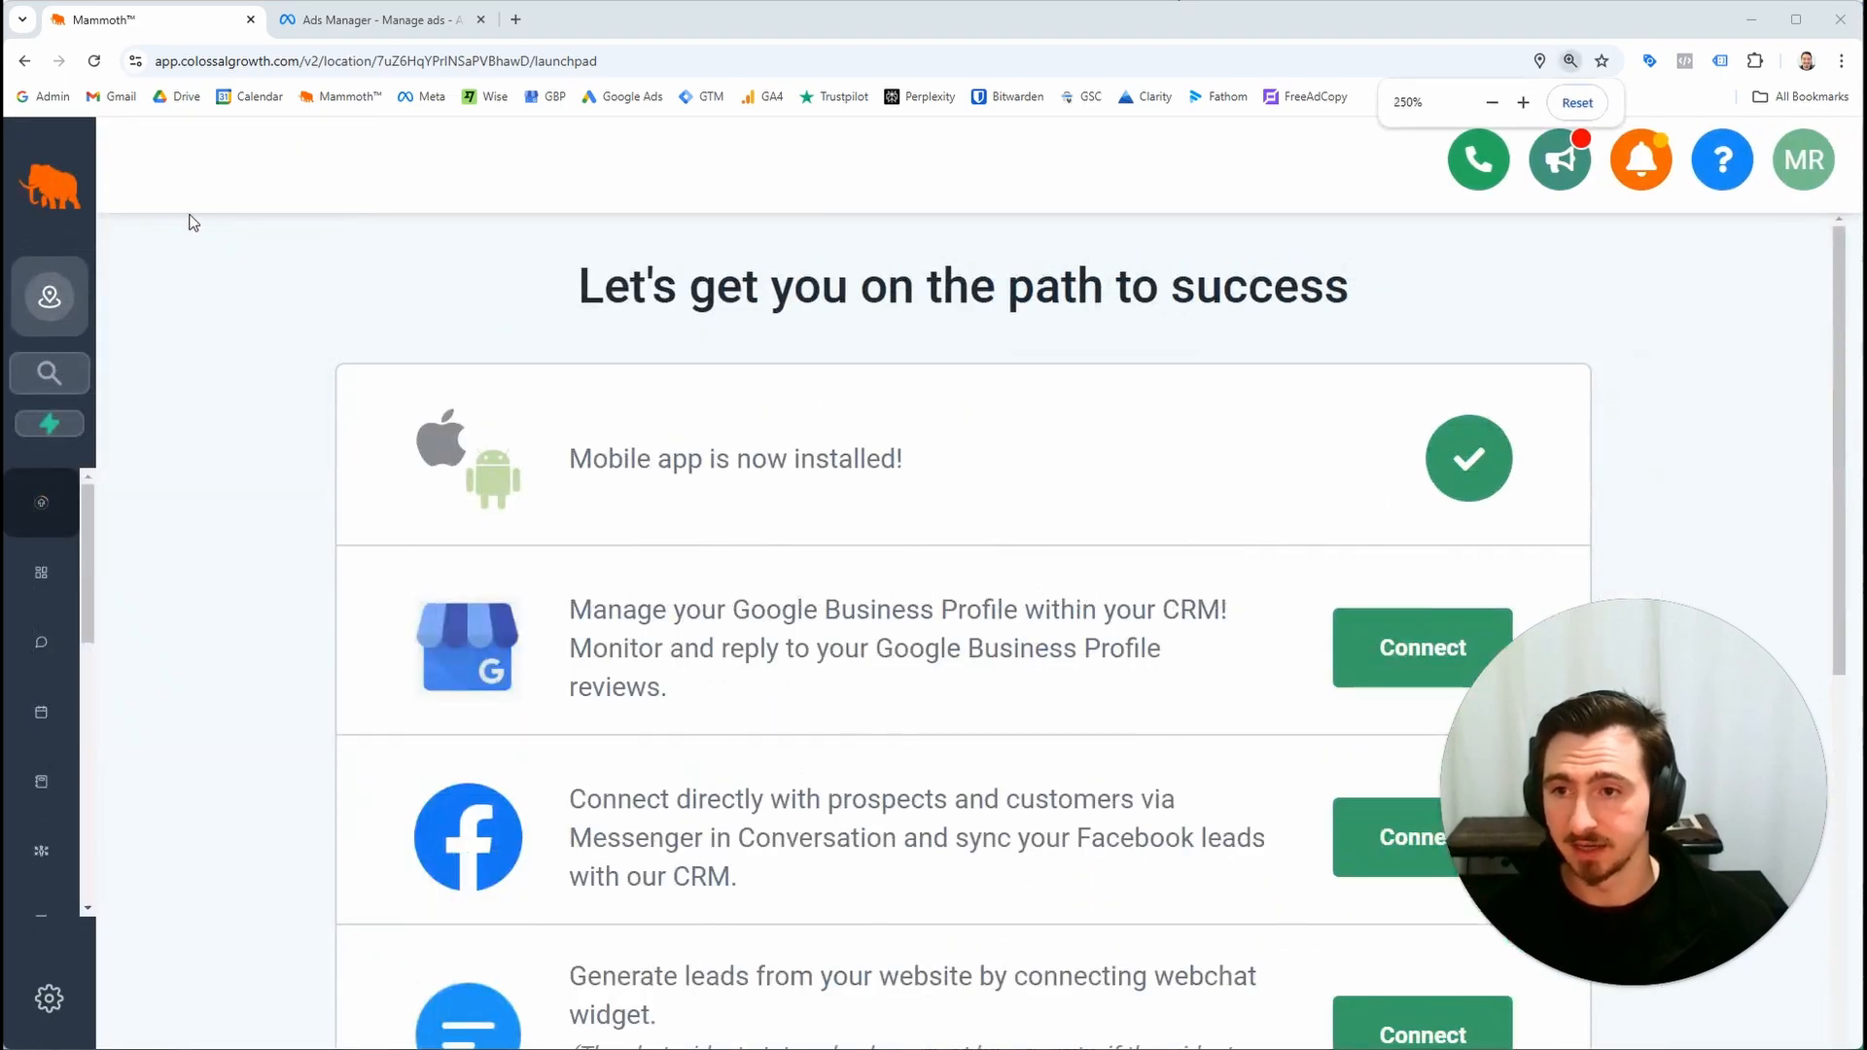
scroll(111, 248, "down", 6)
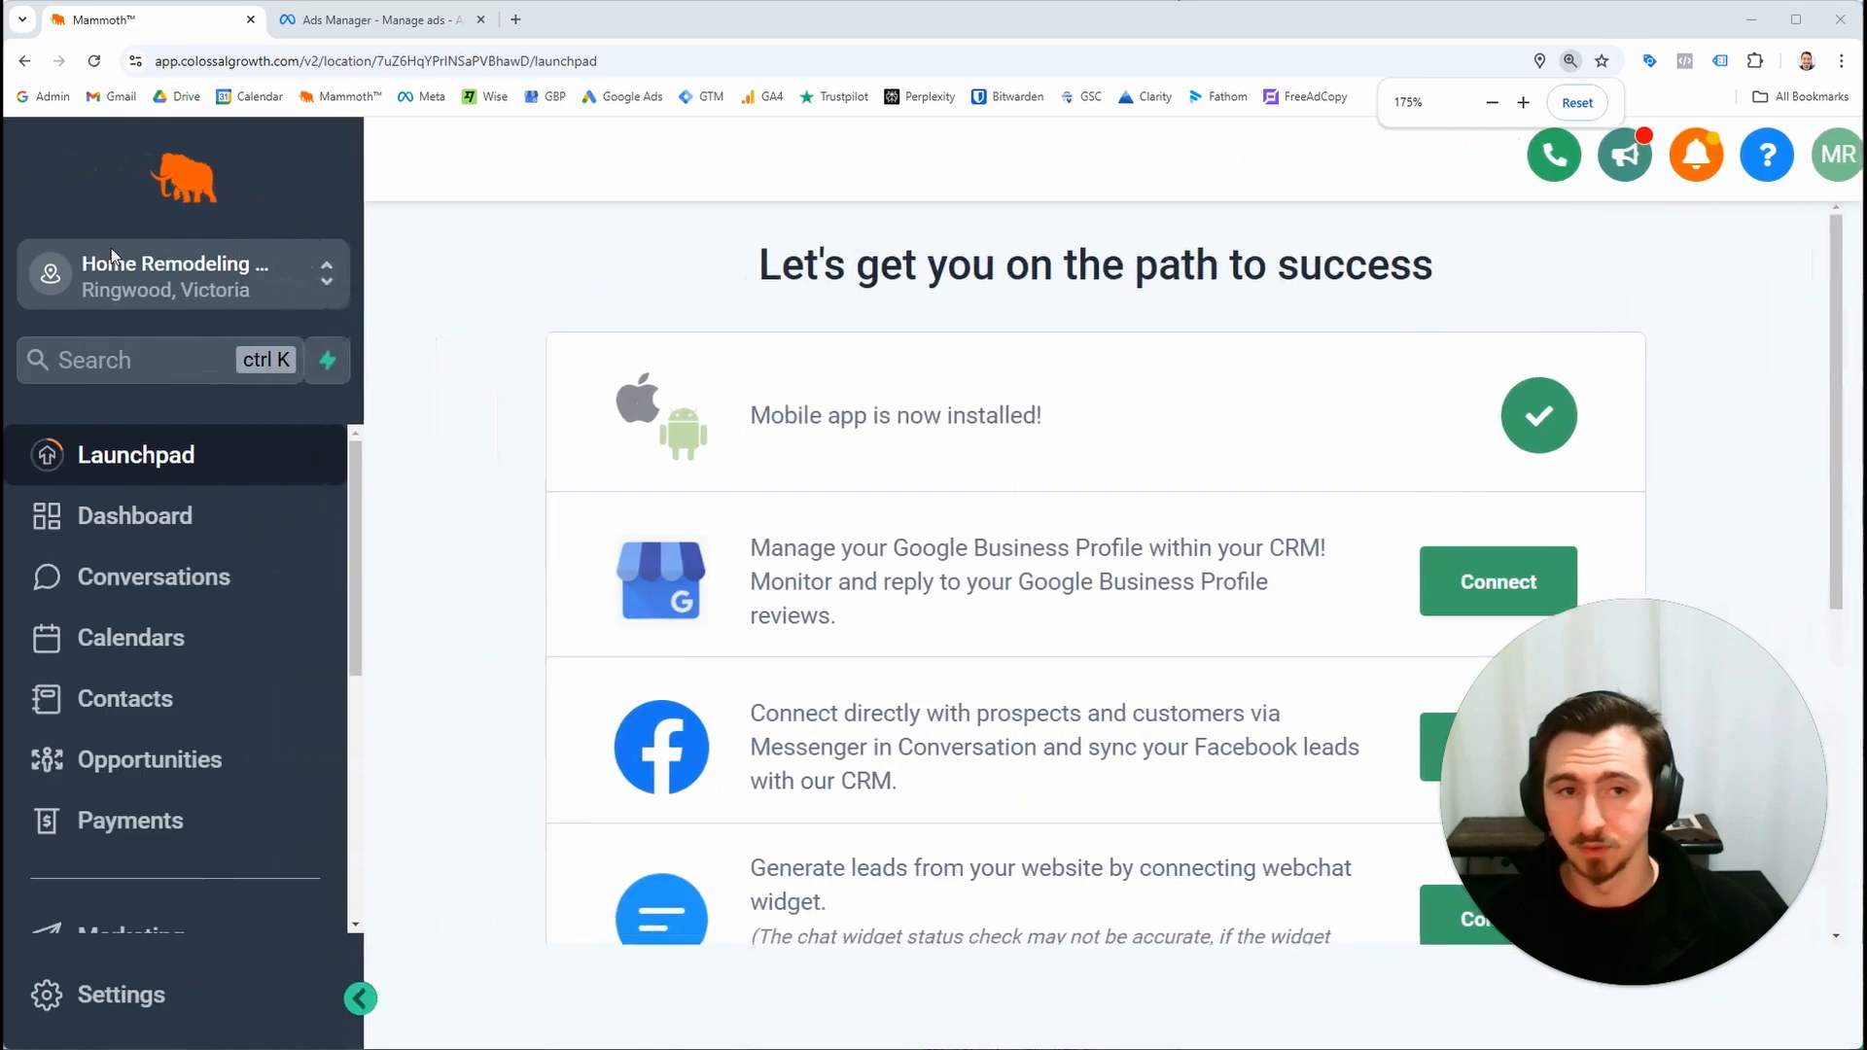
scroll(111, 248, "down", 1)
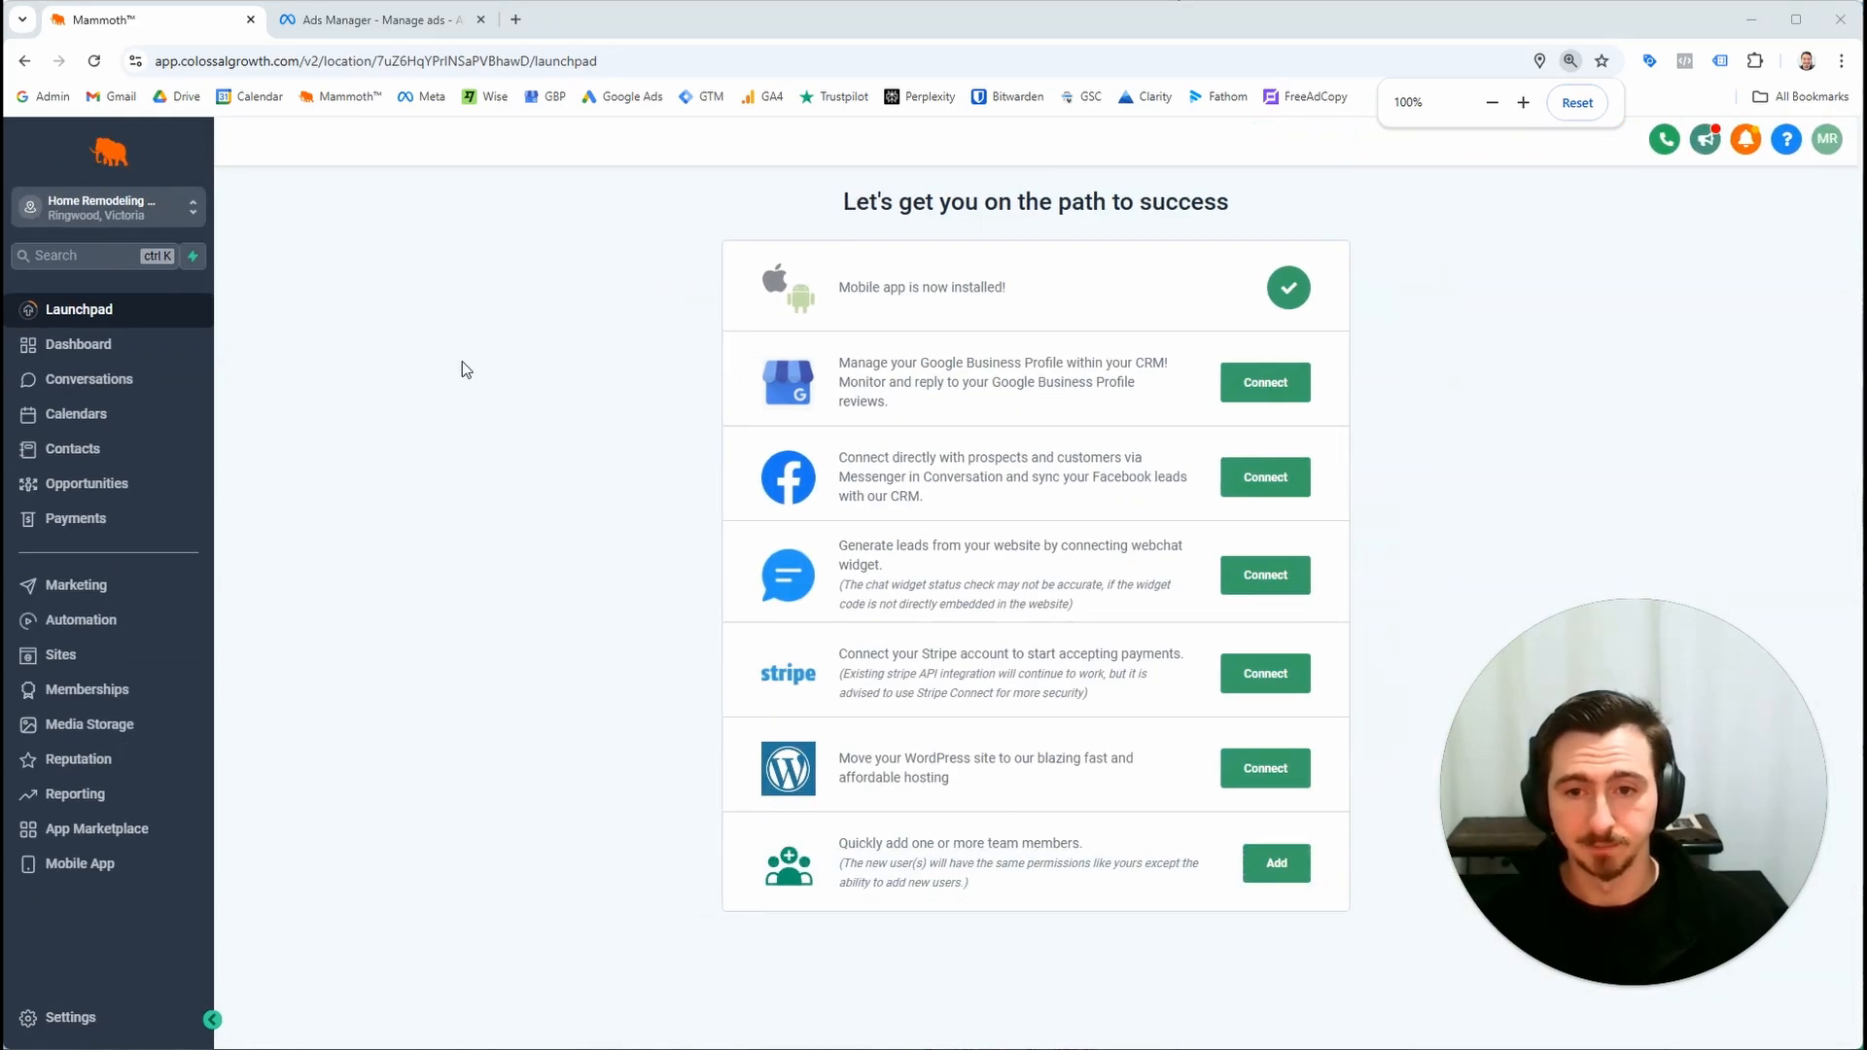
left_click(1246, 485)
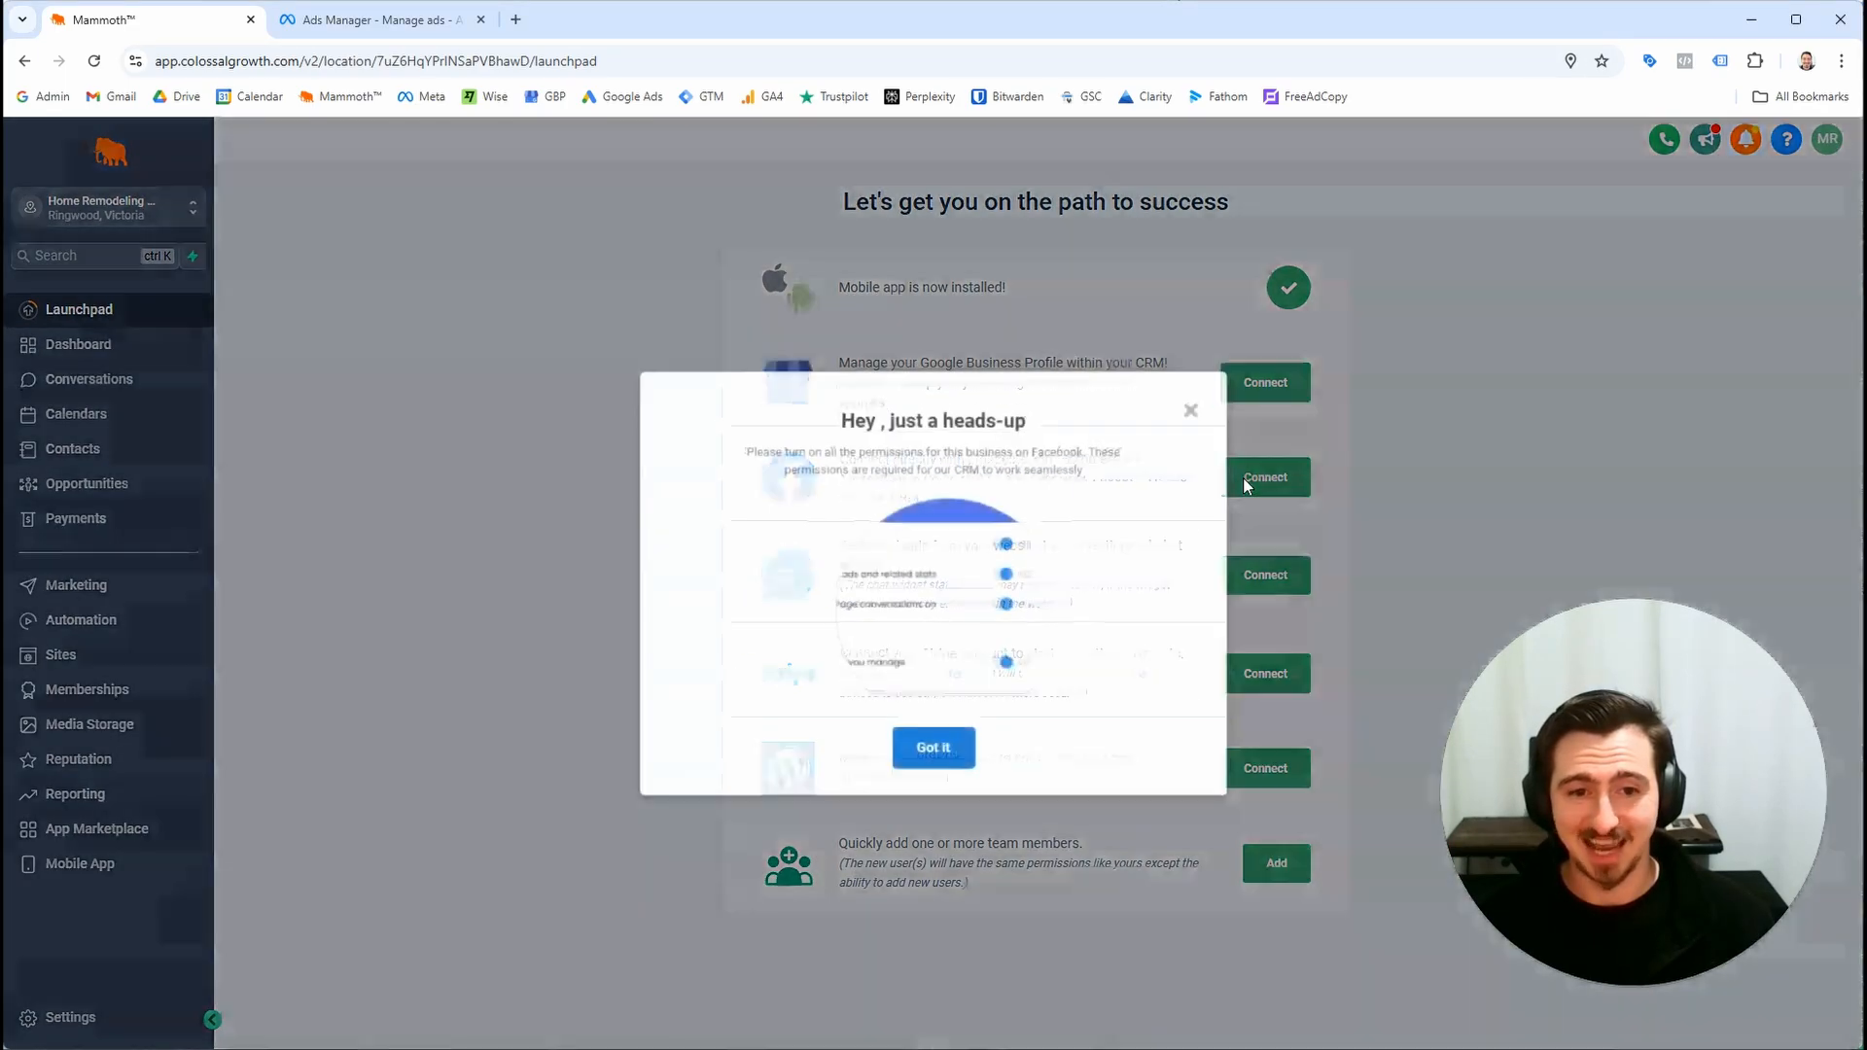
left_click(949, 749)
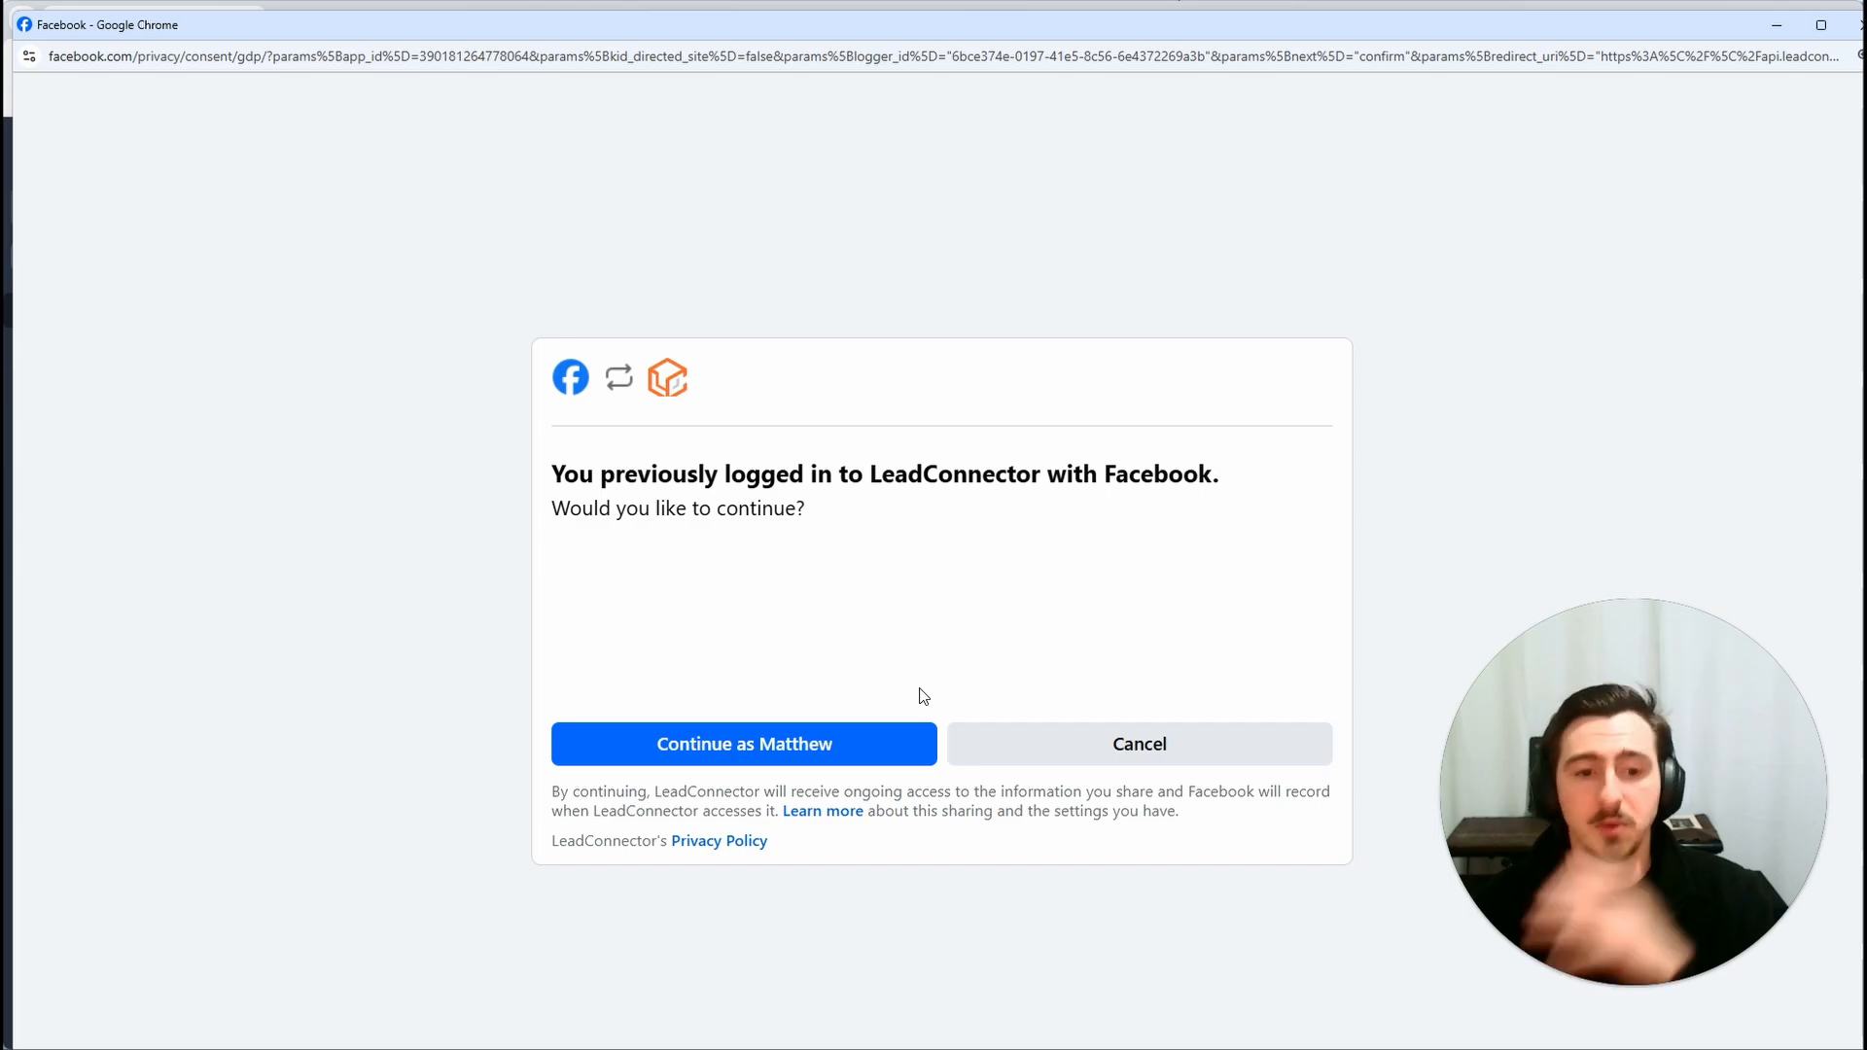
left_click(832, 757)
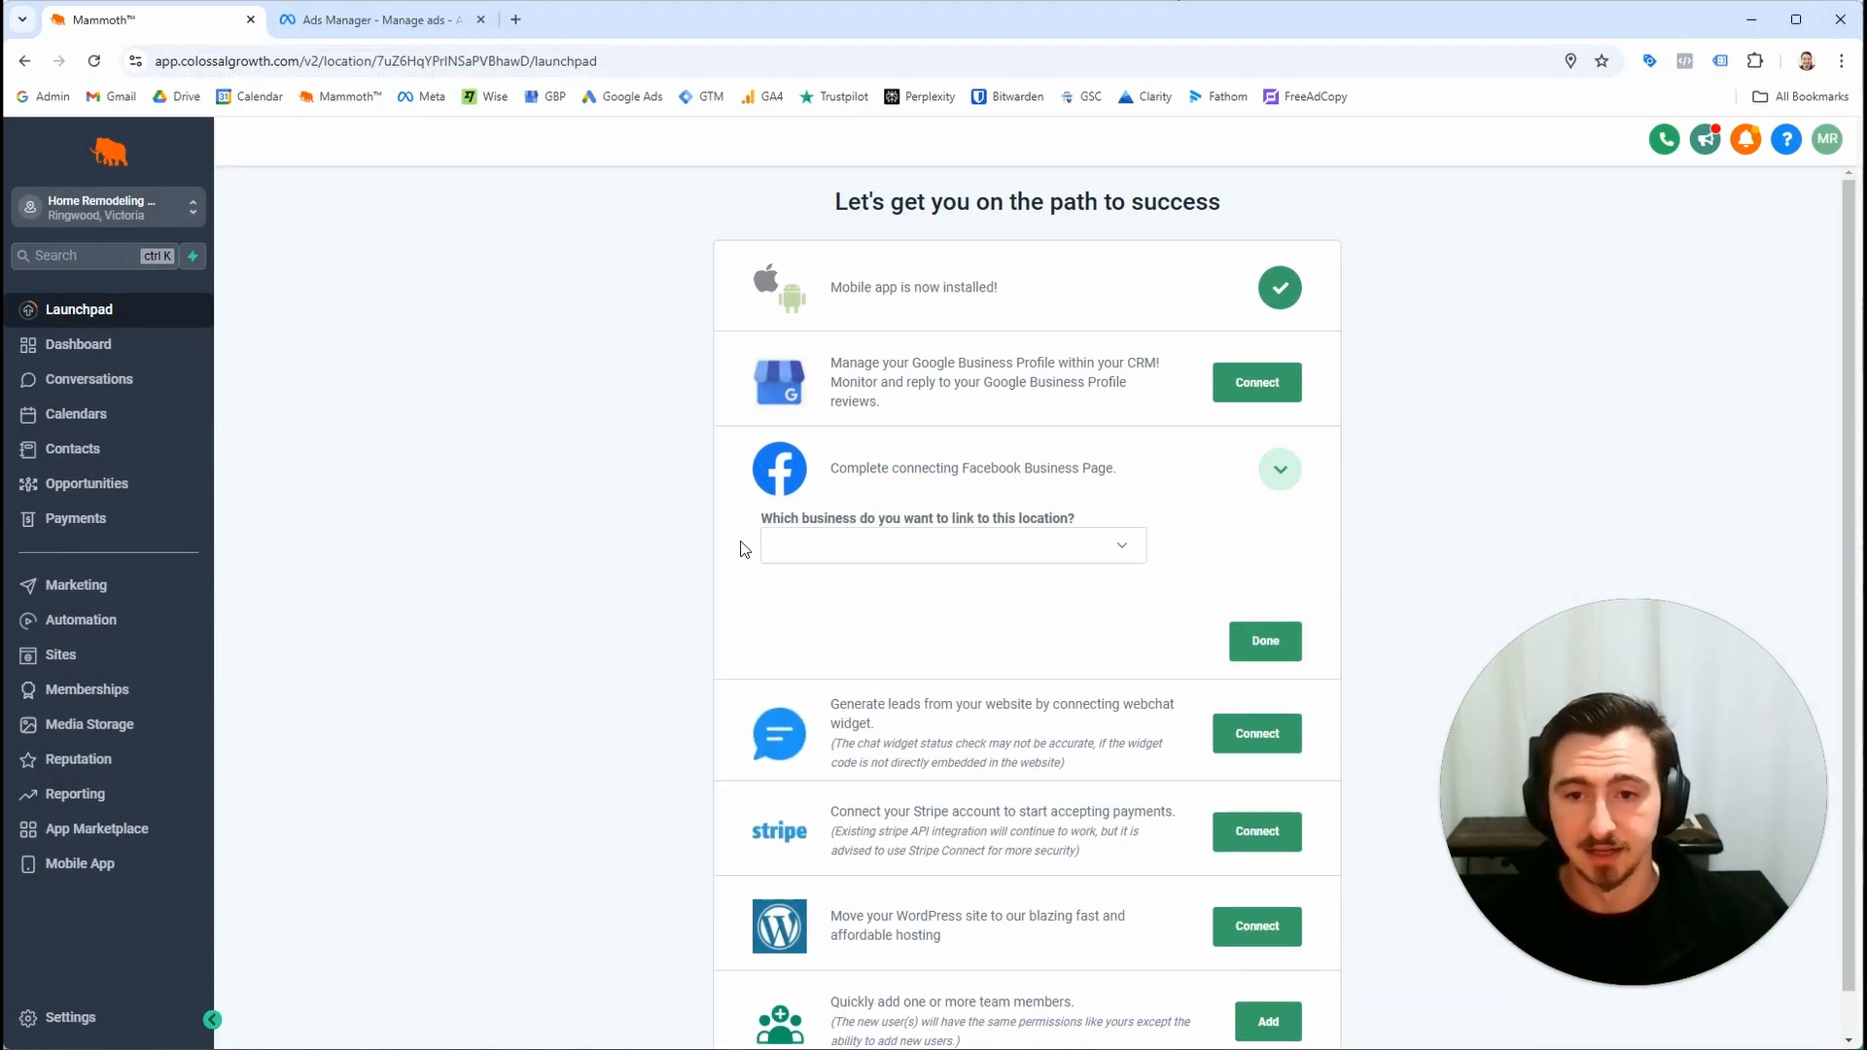
Link the Home Remodeling Maroondah Council business to this location and finish the Facebook connection
left_click(855, 544)
left_click(864, 620)
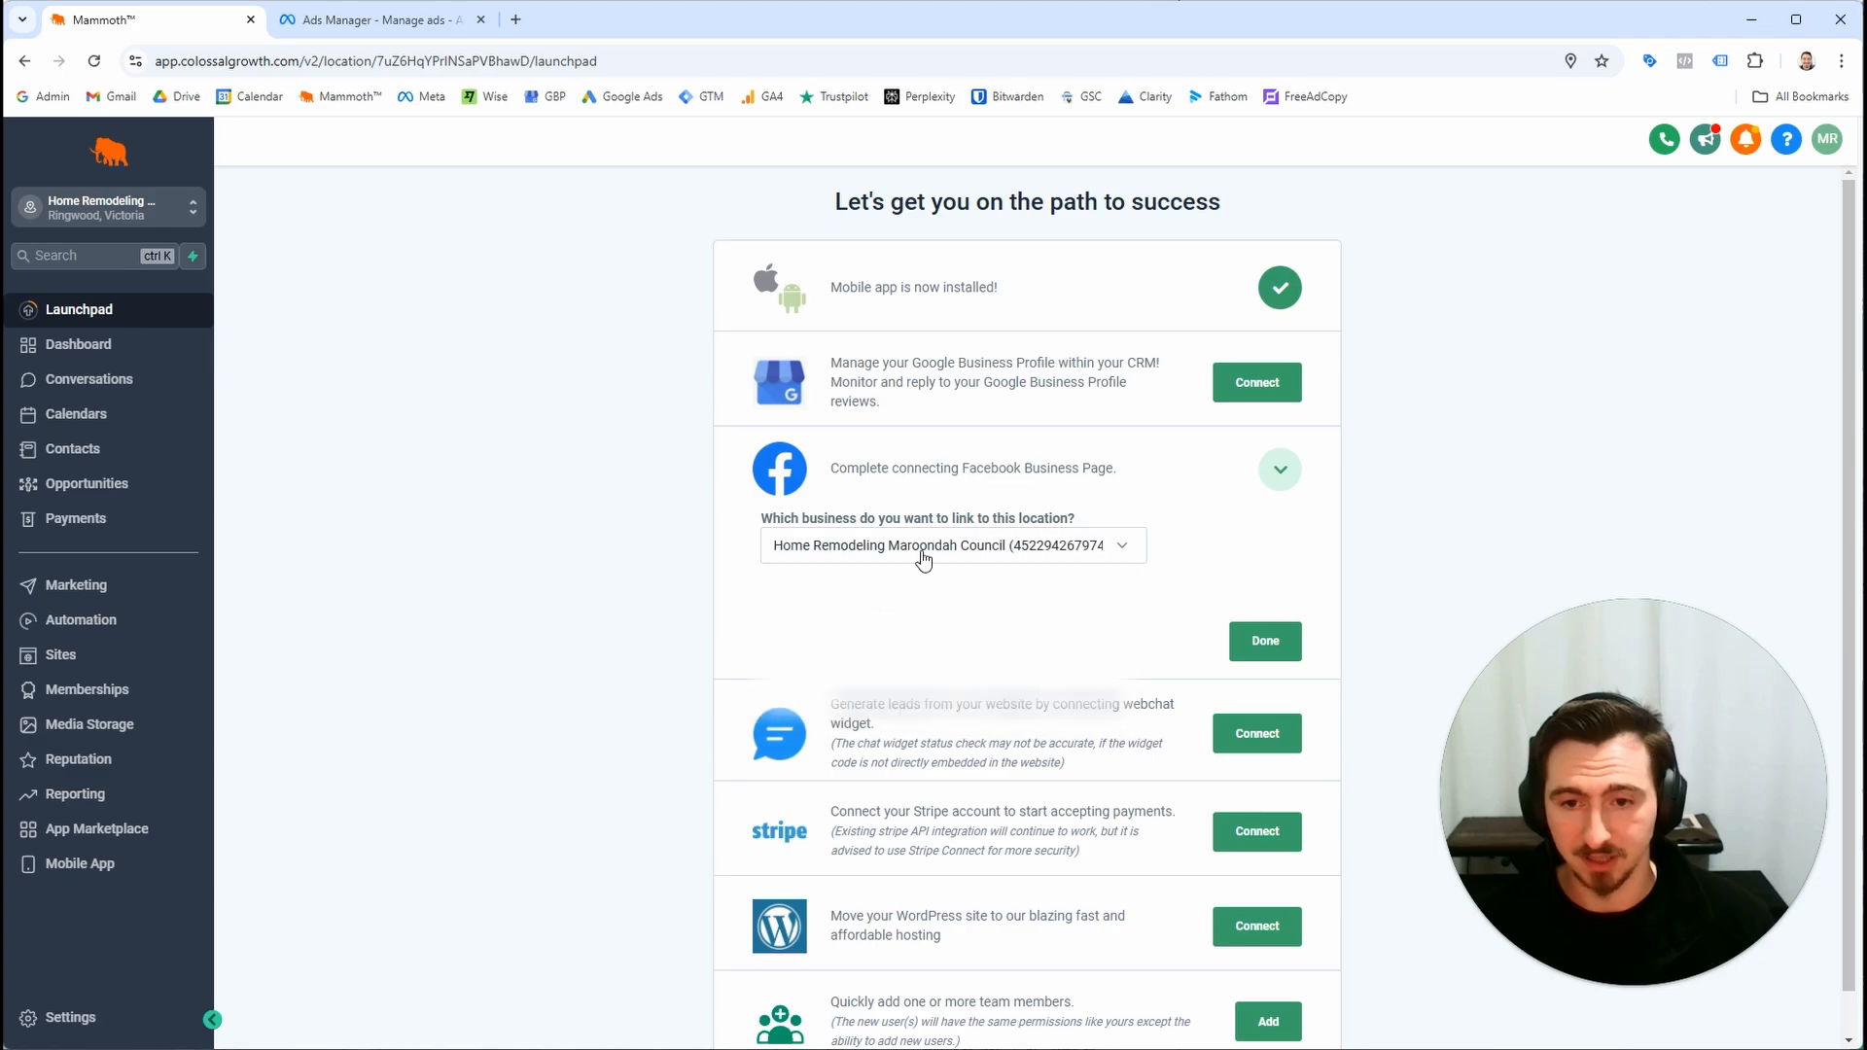
left_click(1268, 643)
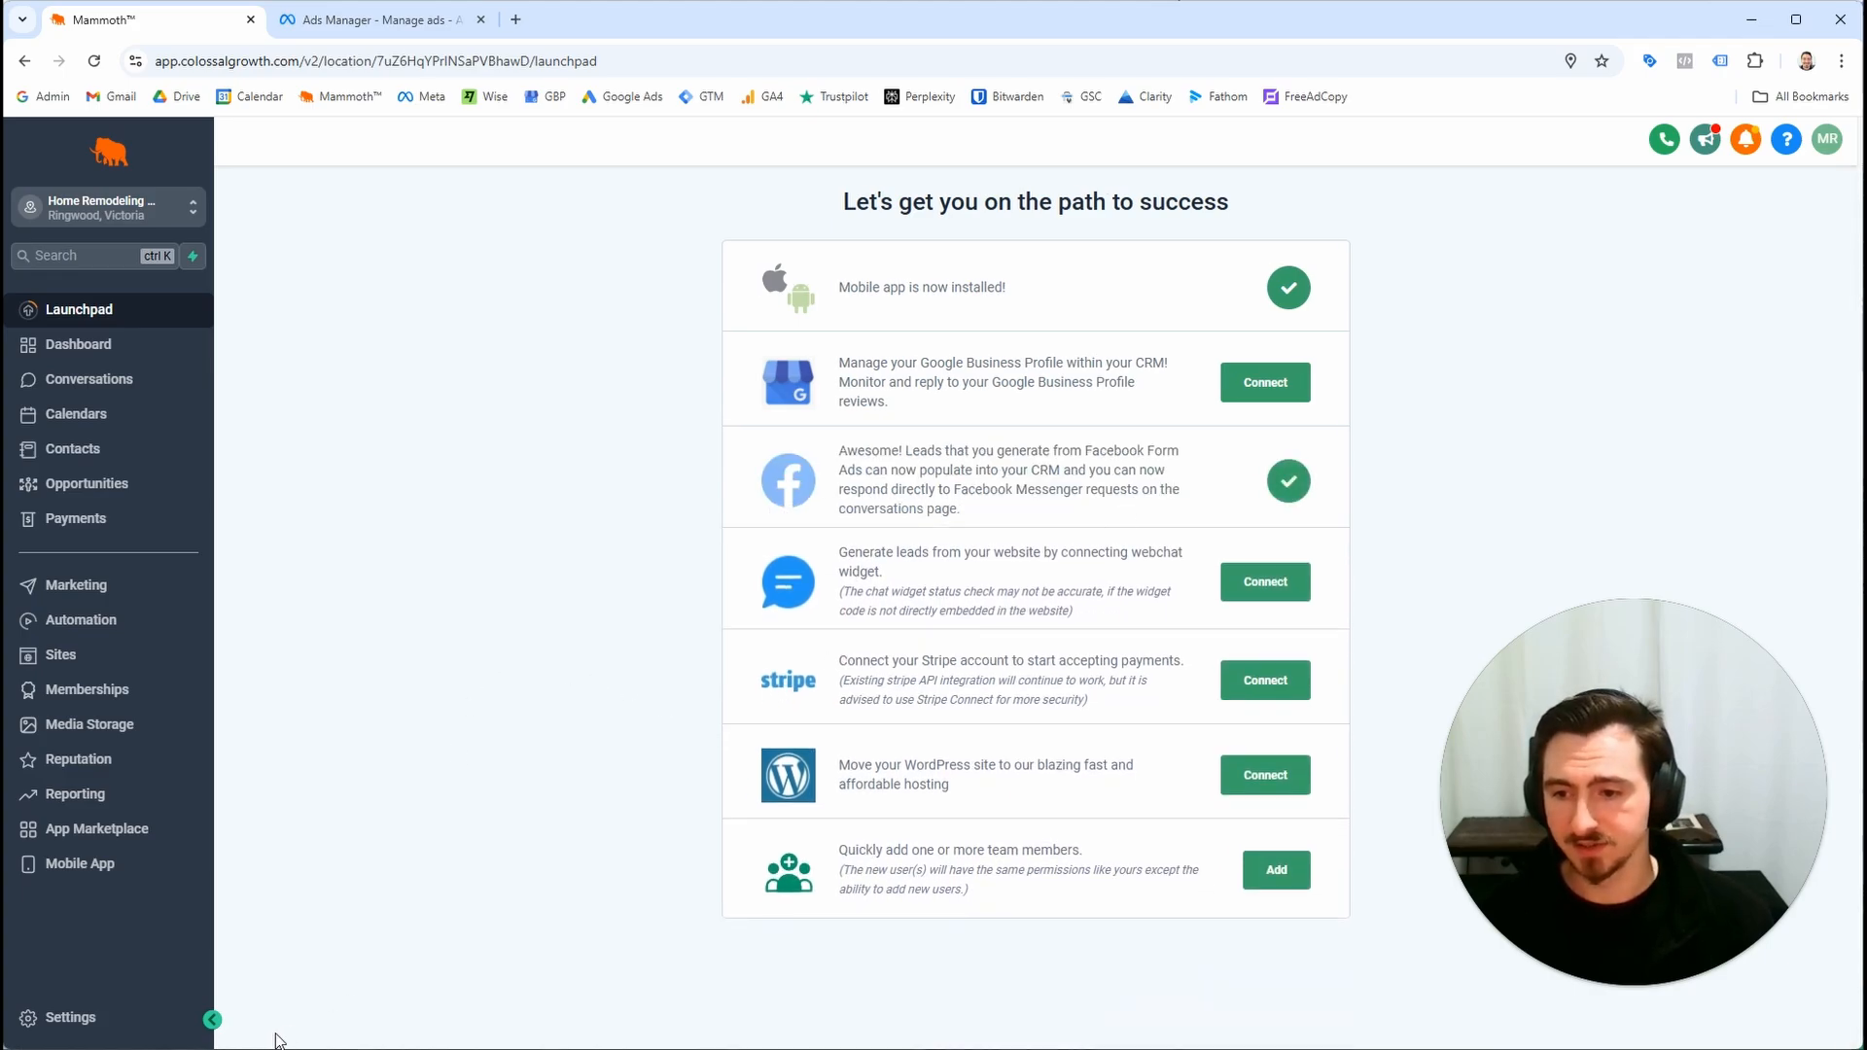
Open the Integrations settings and open the ad account selector on the Facebook integration
left_click(97, 1016)
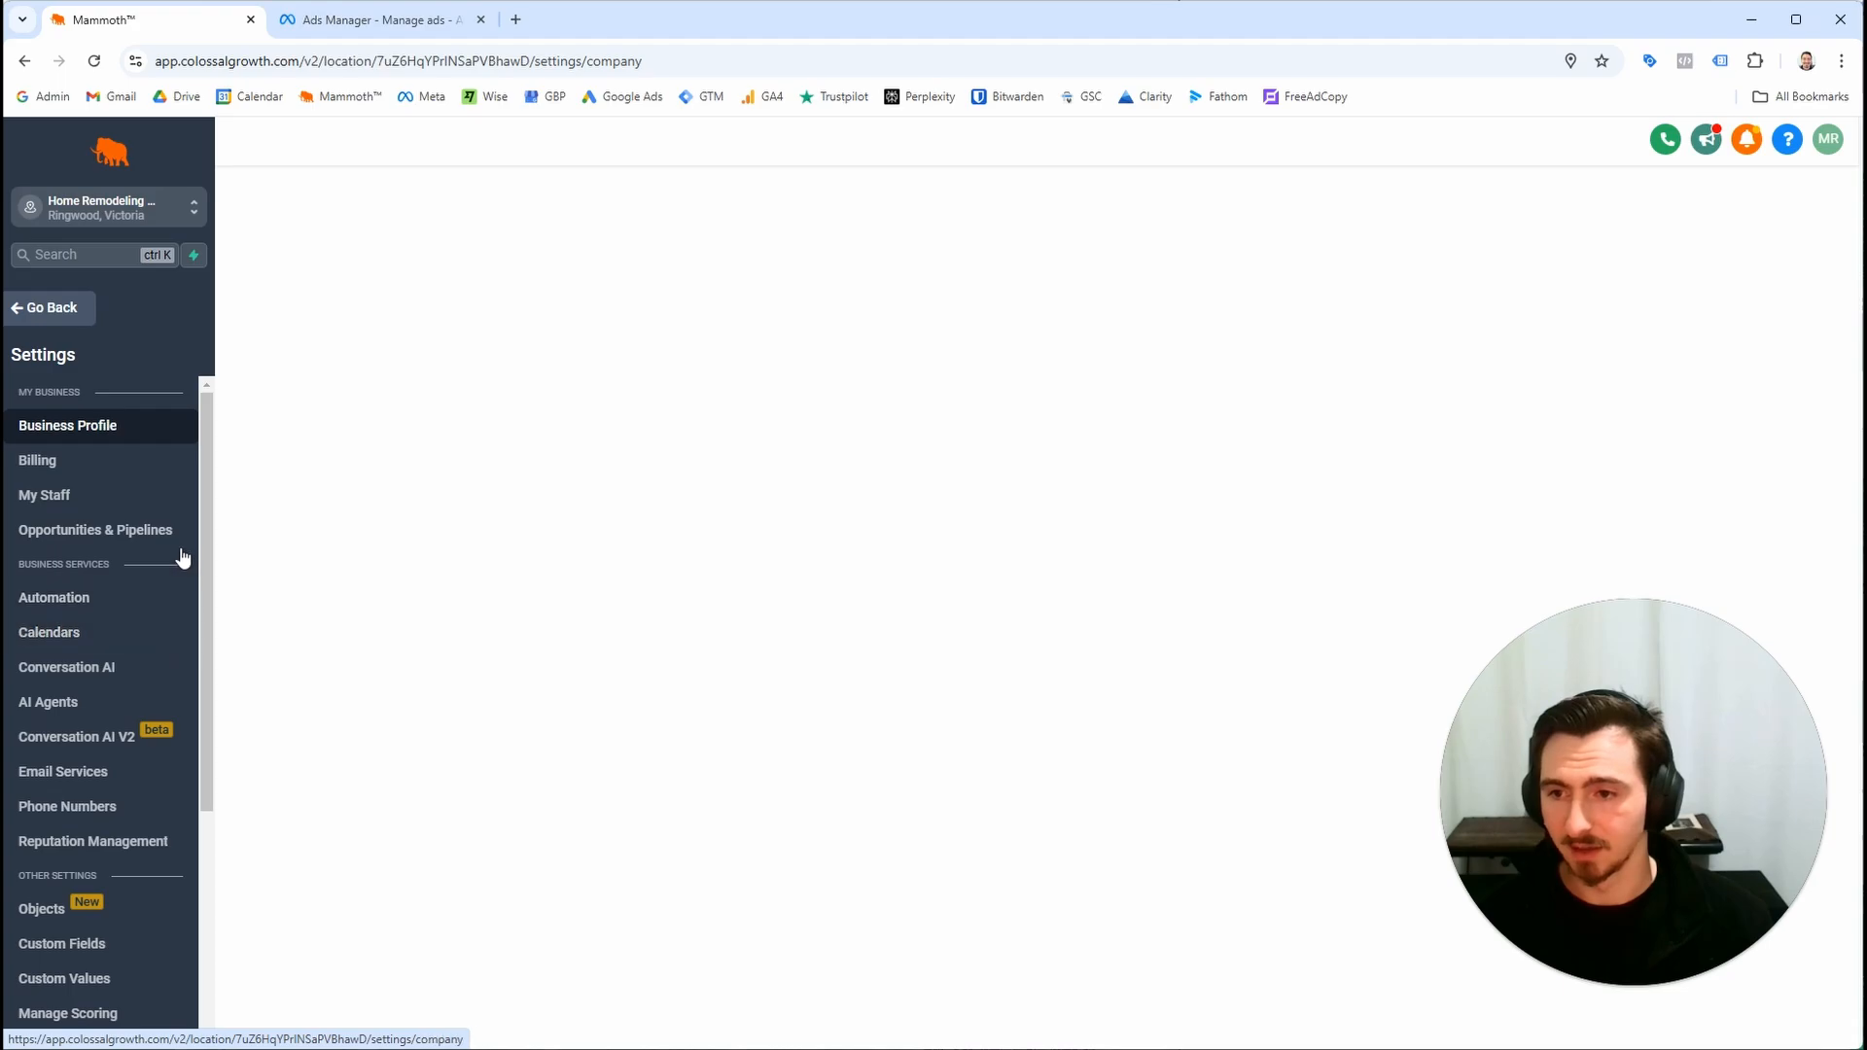
scroll(182, 556, "down", 5)
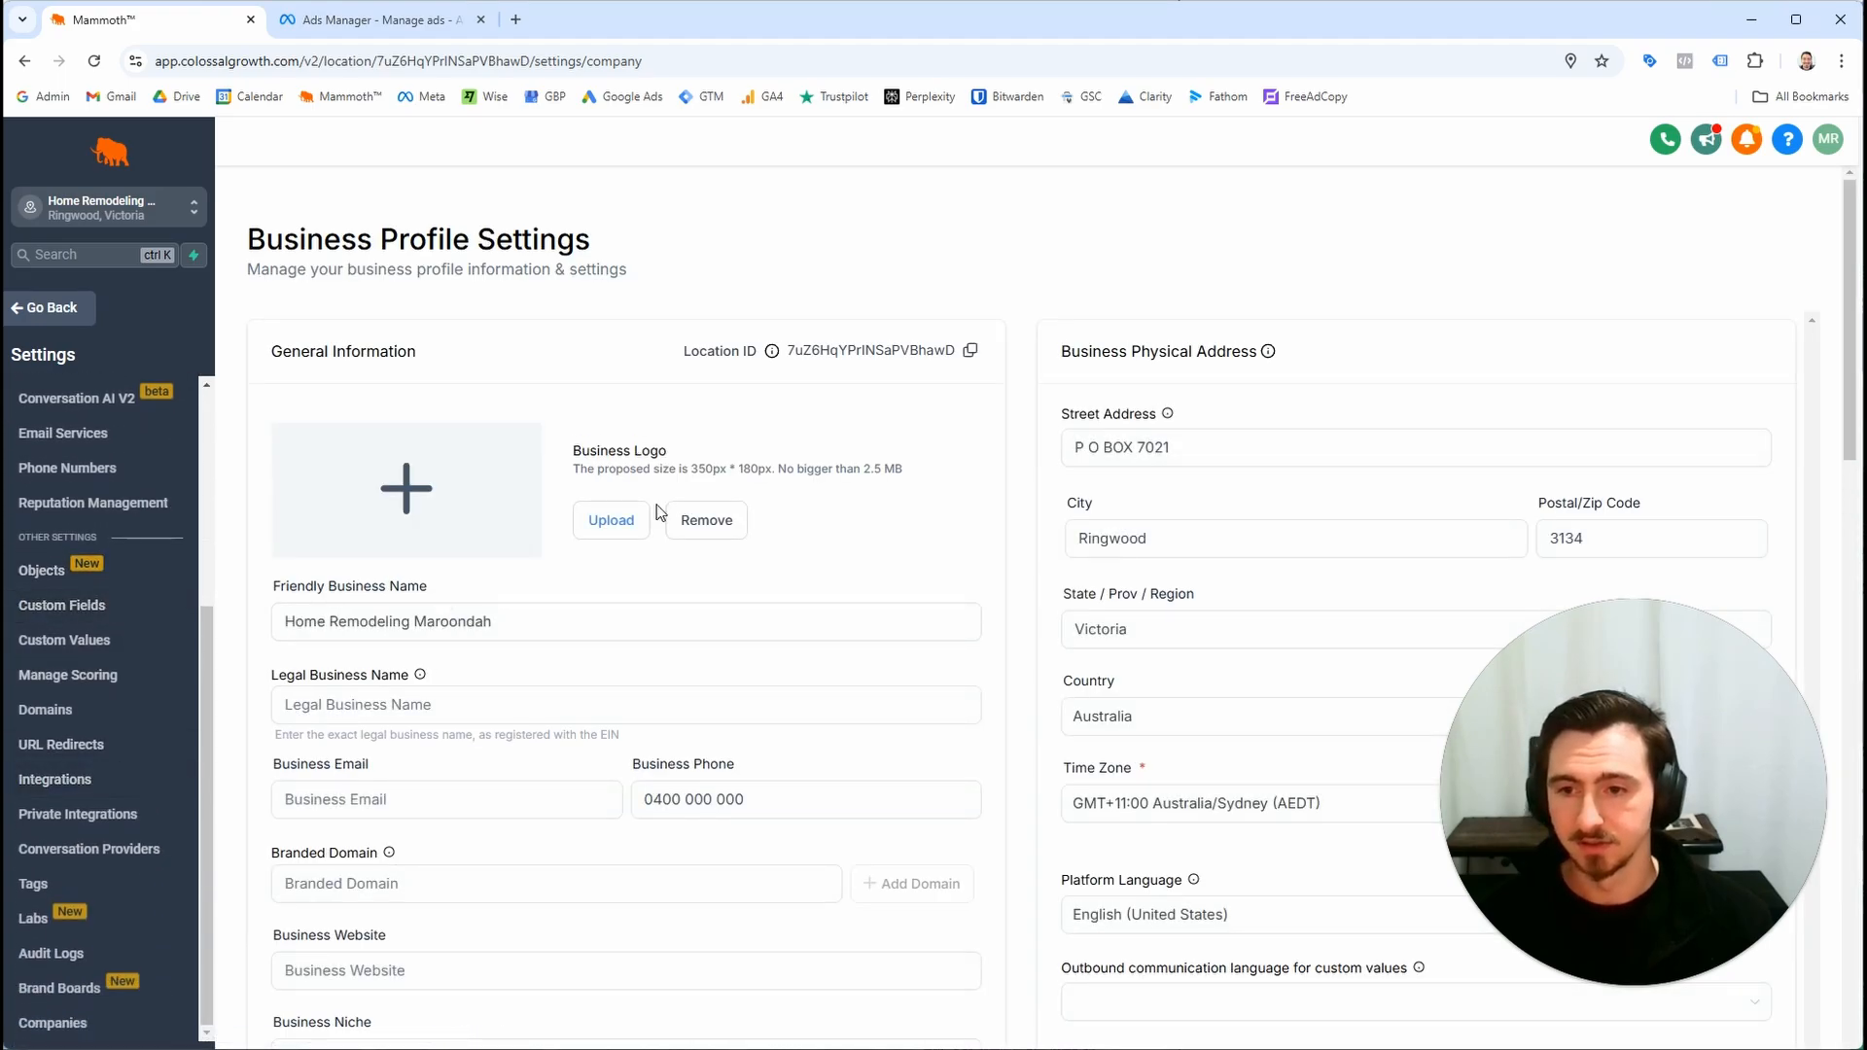
left_click(58, 779)
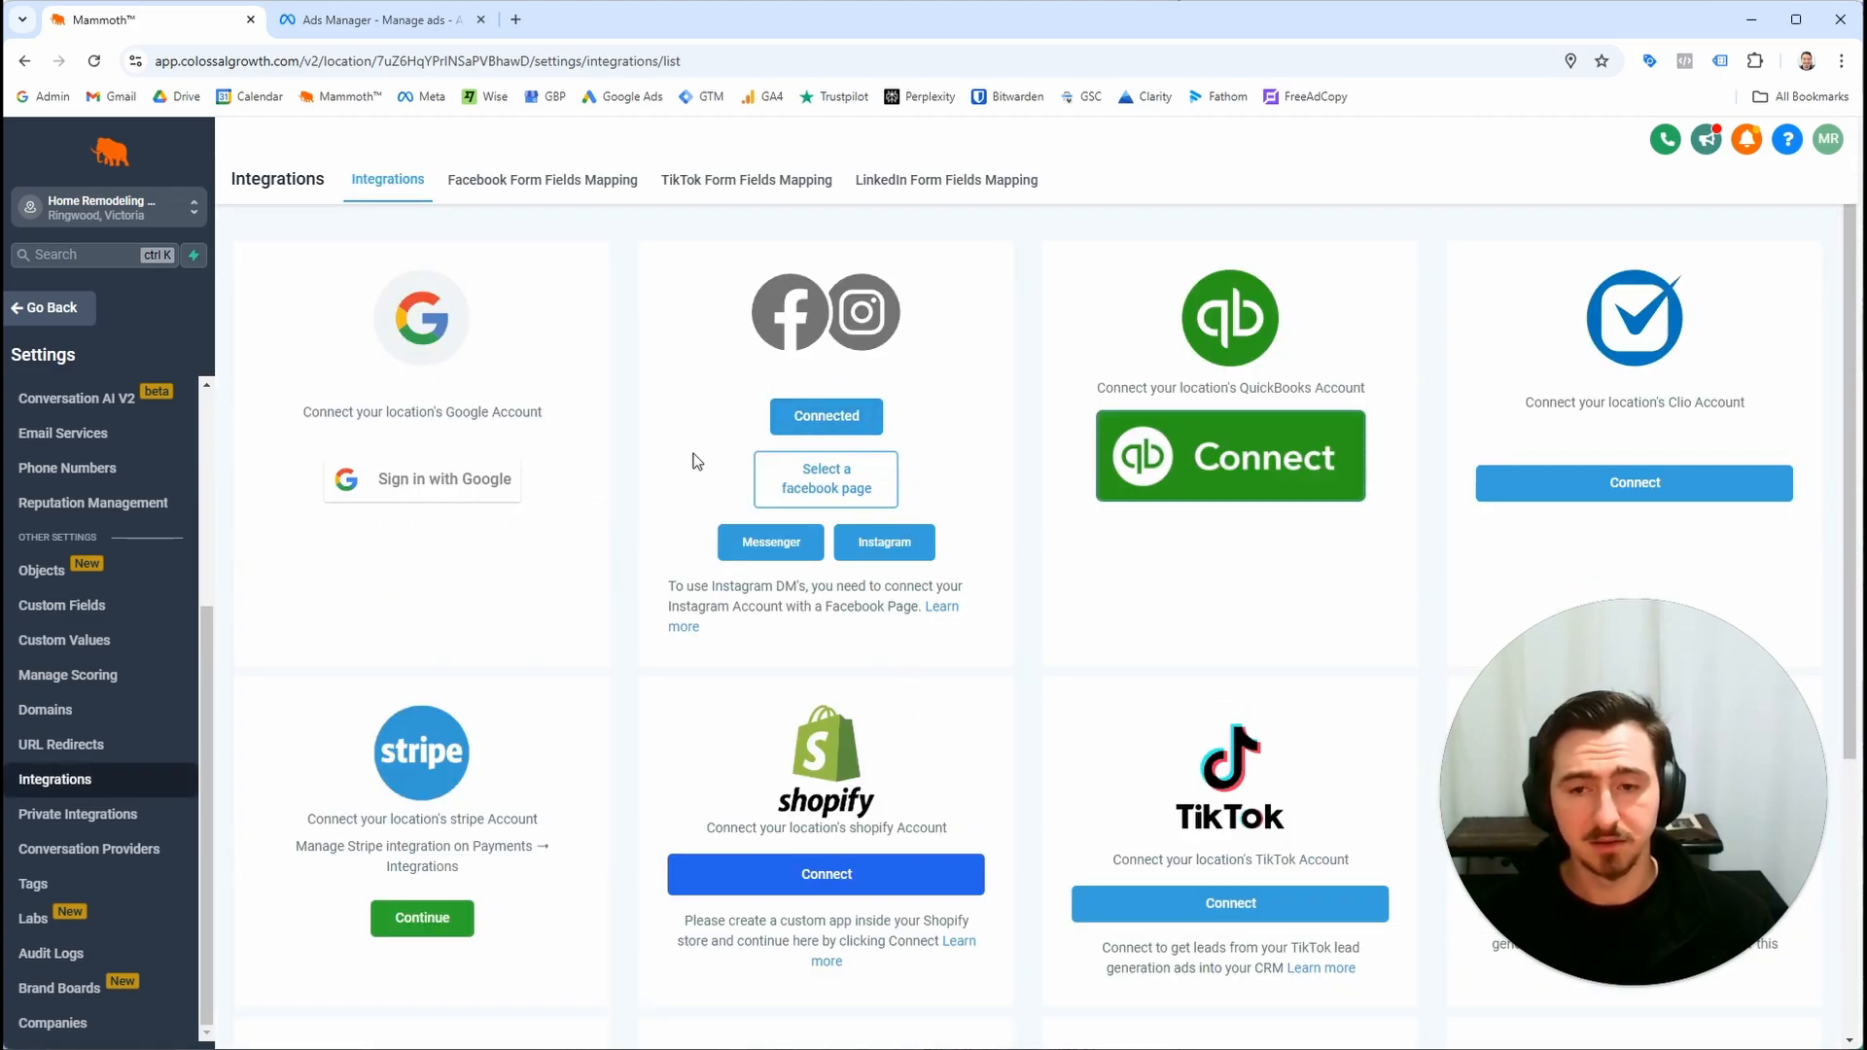
left_click(894, 411)
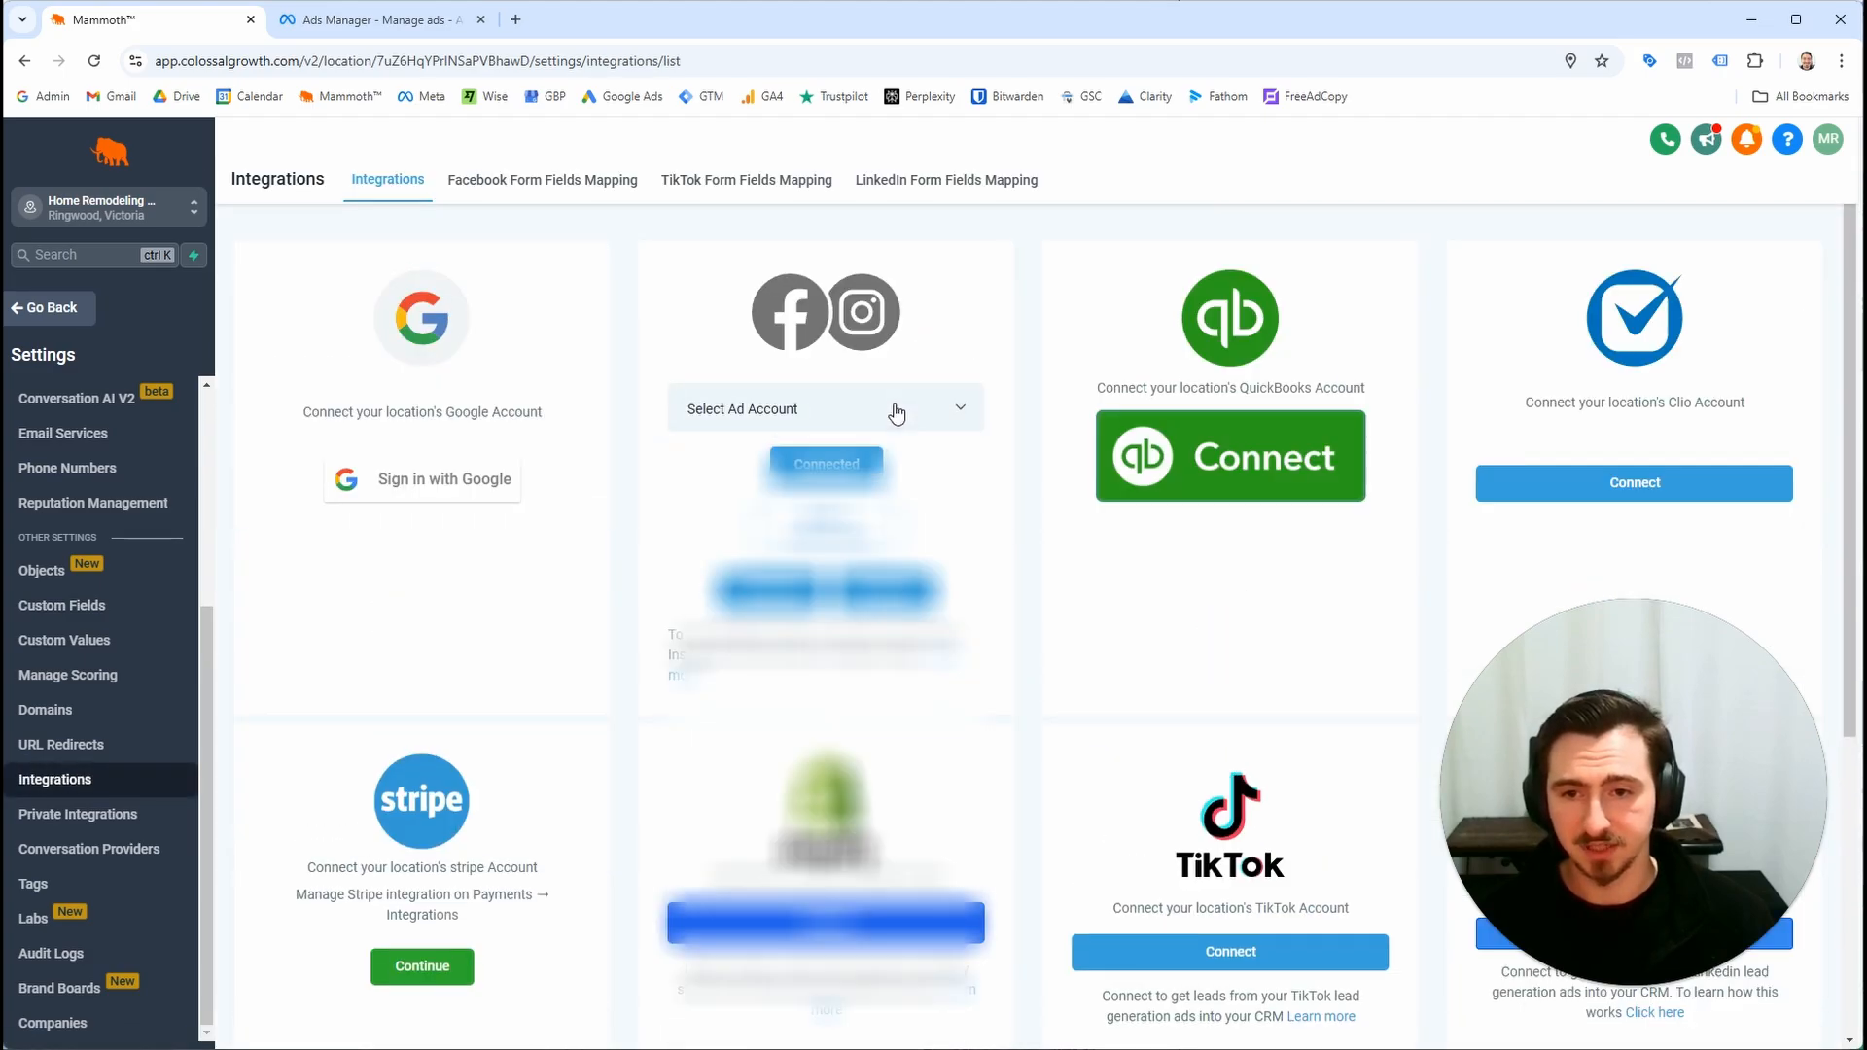
Check the ad account in the Ads Manager ads overview
left_click(369, 20)
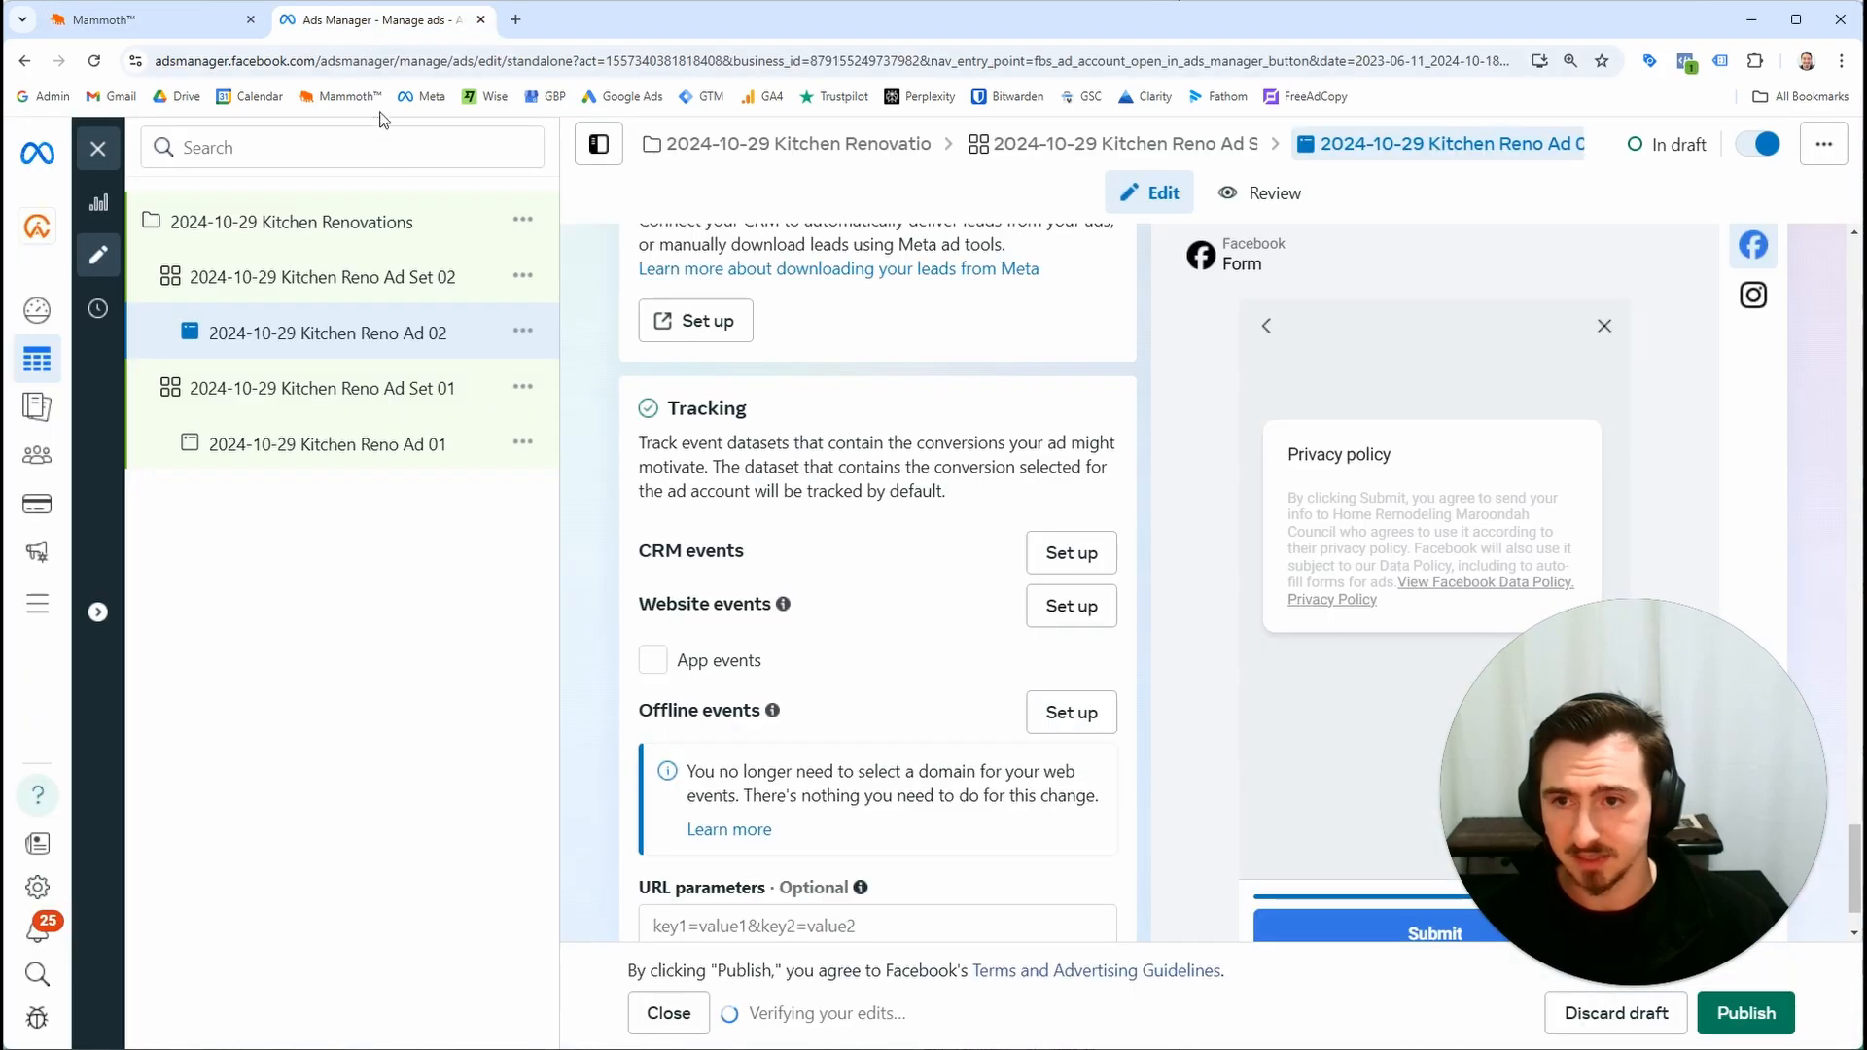
key("ctrl+minus")
key("ctrl+minus")
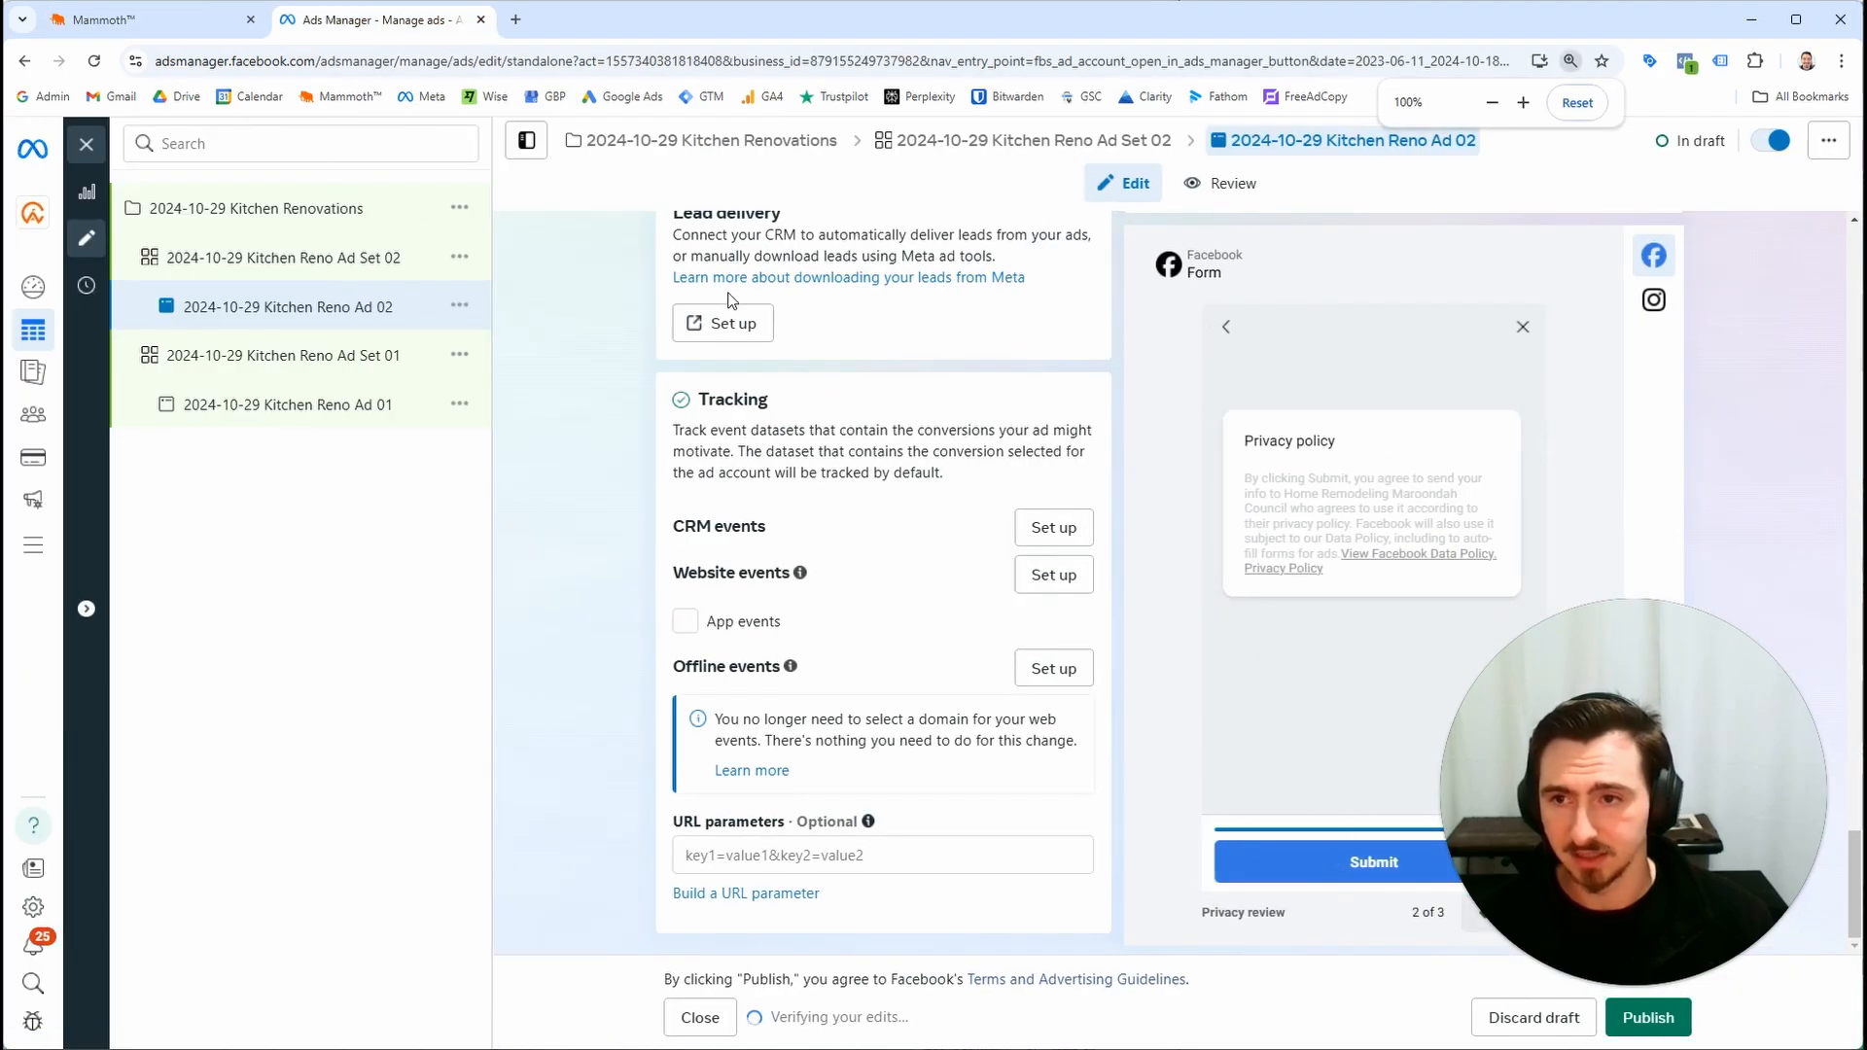
left_click(79, 142)
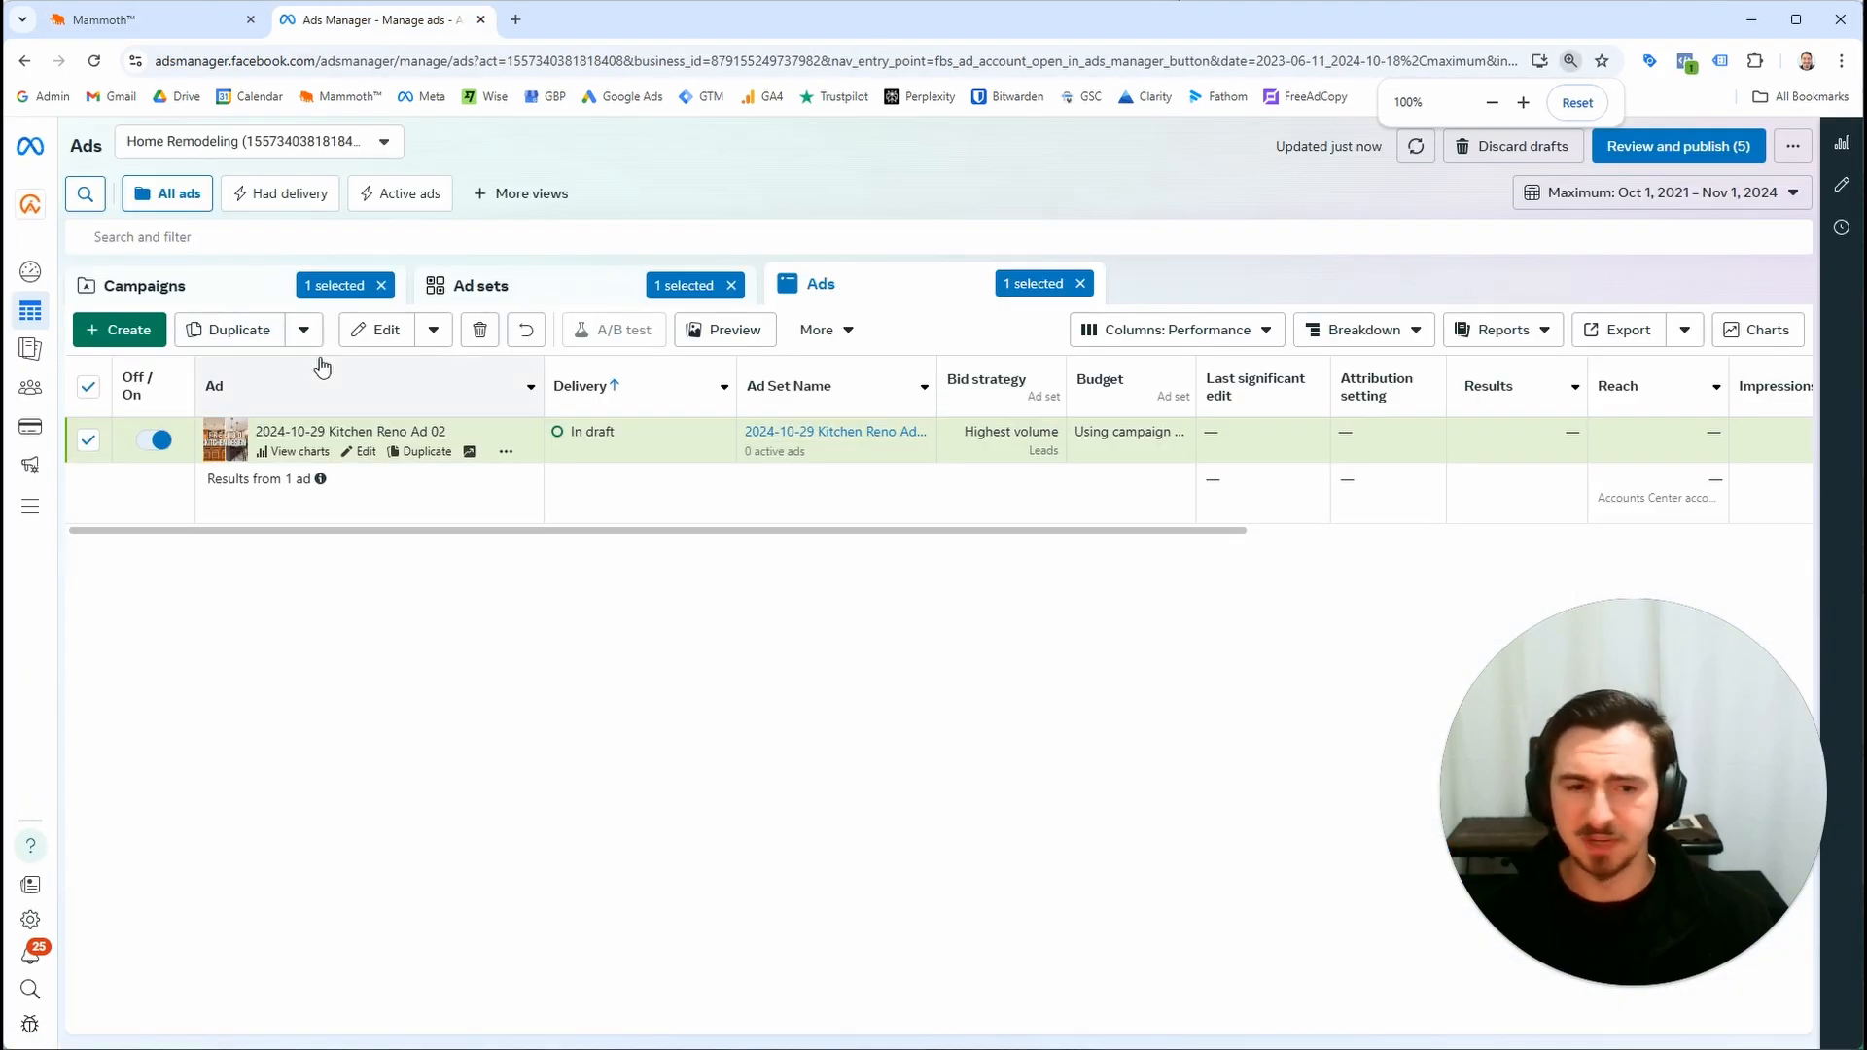
left_click_drag(688, 538, 530, 560)
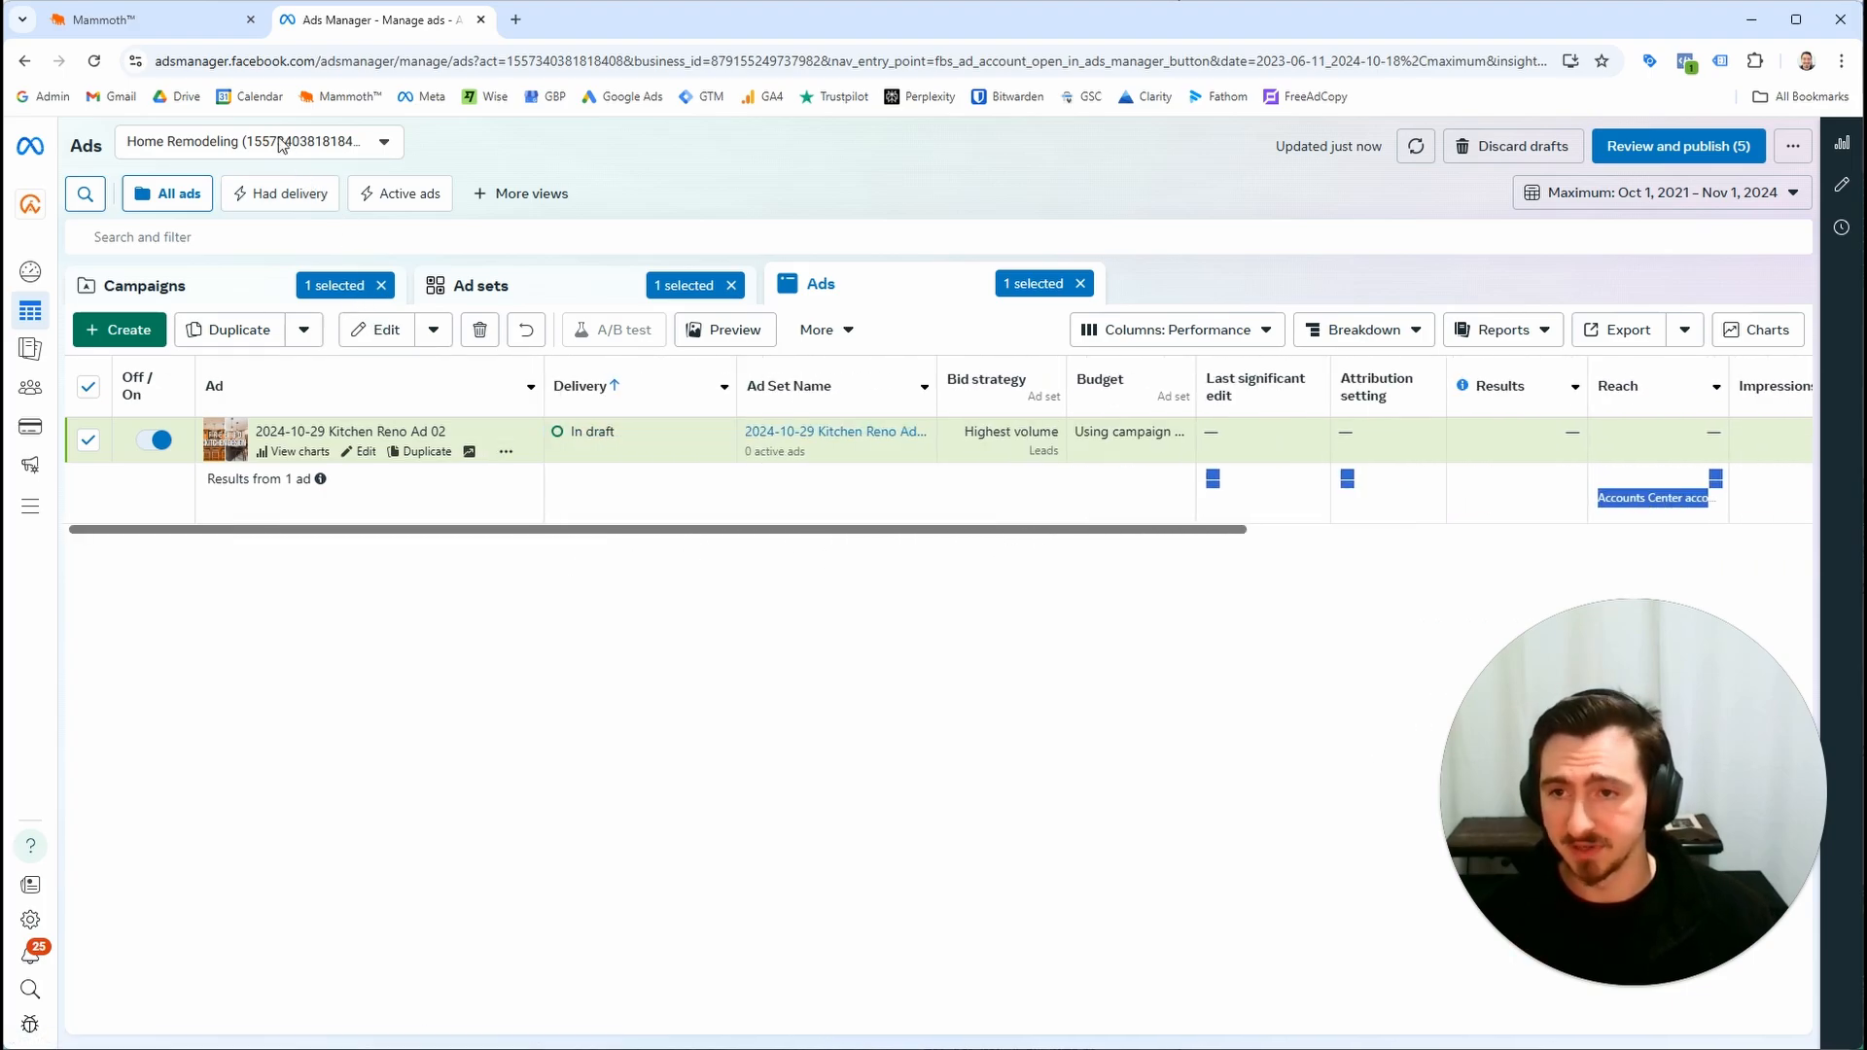
Select the Home Remodeling ad account for the Facebook integration
left_click(156, 29)
left_click(705, 414)
scroll(808, 603, "down", 3)
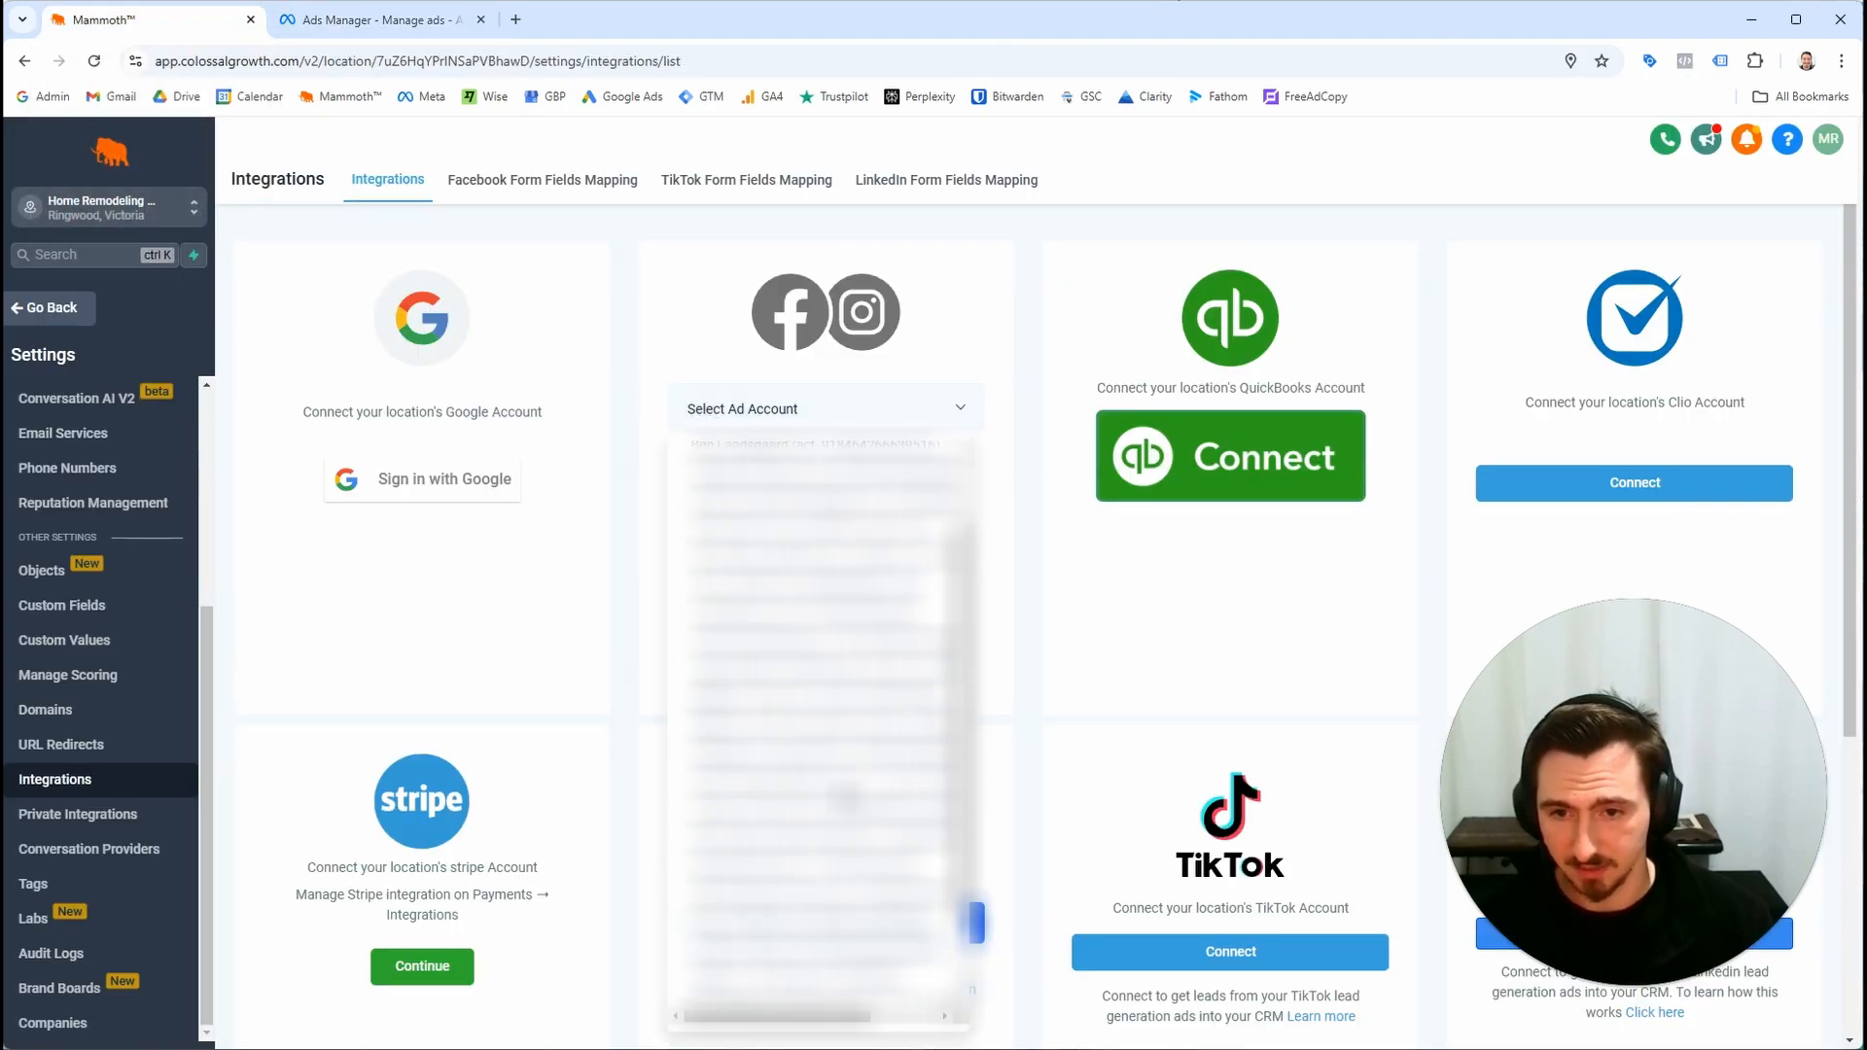
left_click(842, 642)
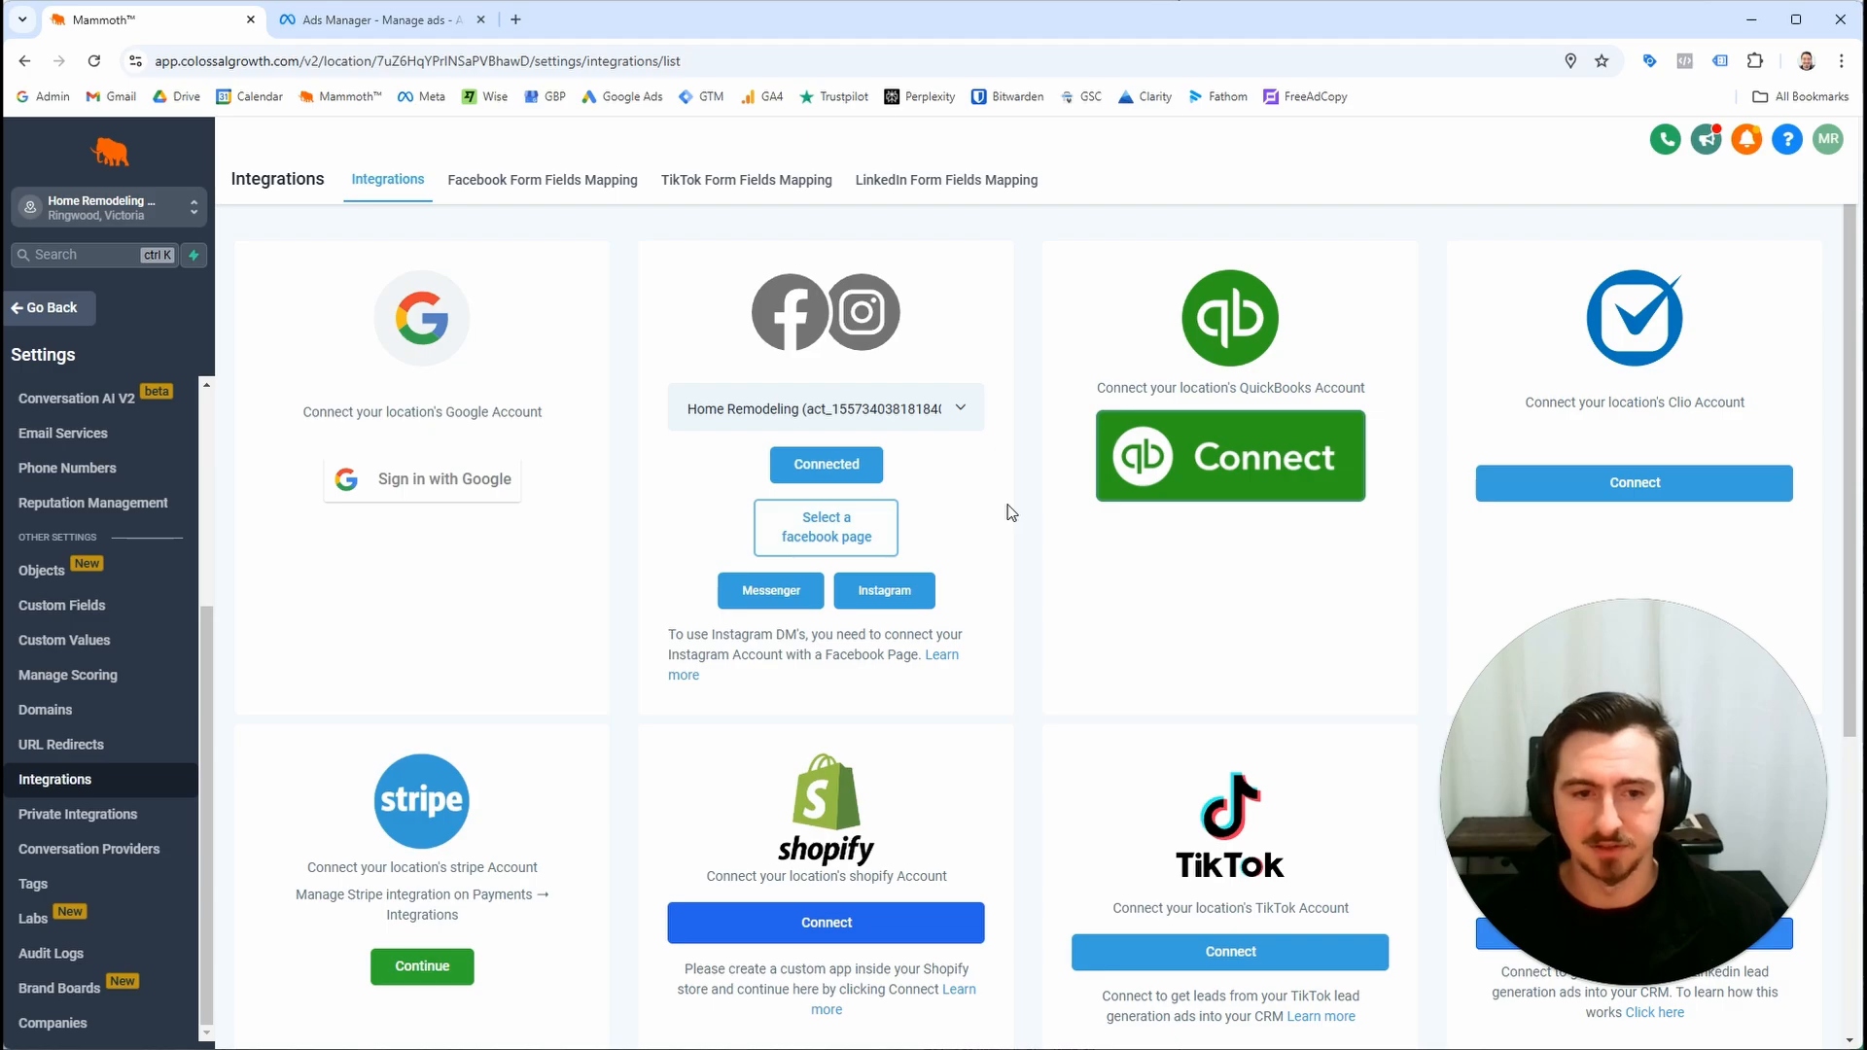
Select and connect the Home Remodeling Maroondah Council Facebook page to this location's integration
left_click(889, 530)
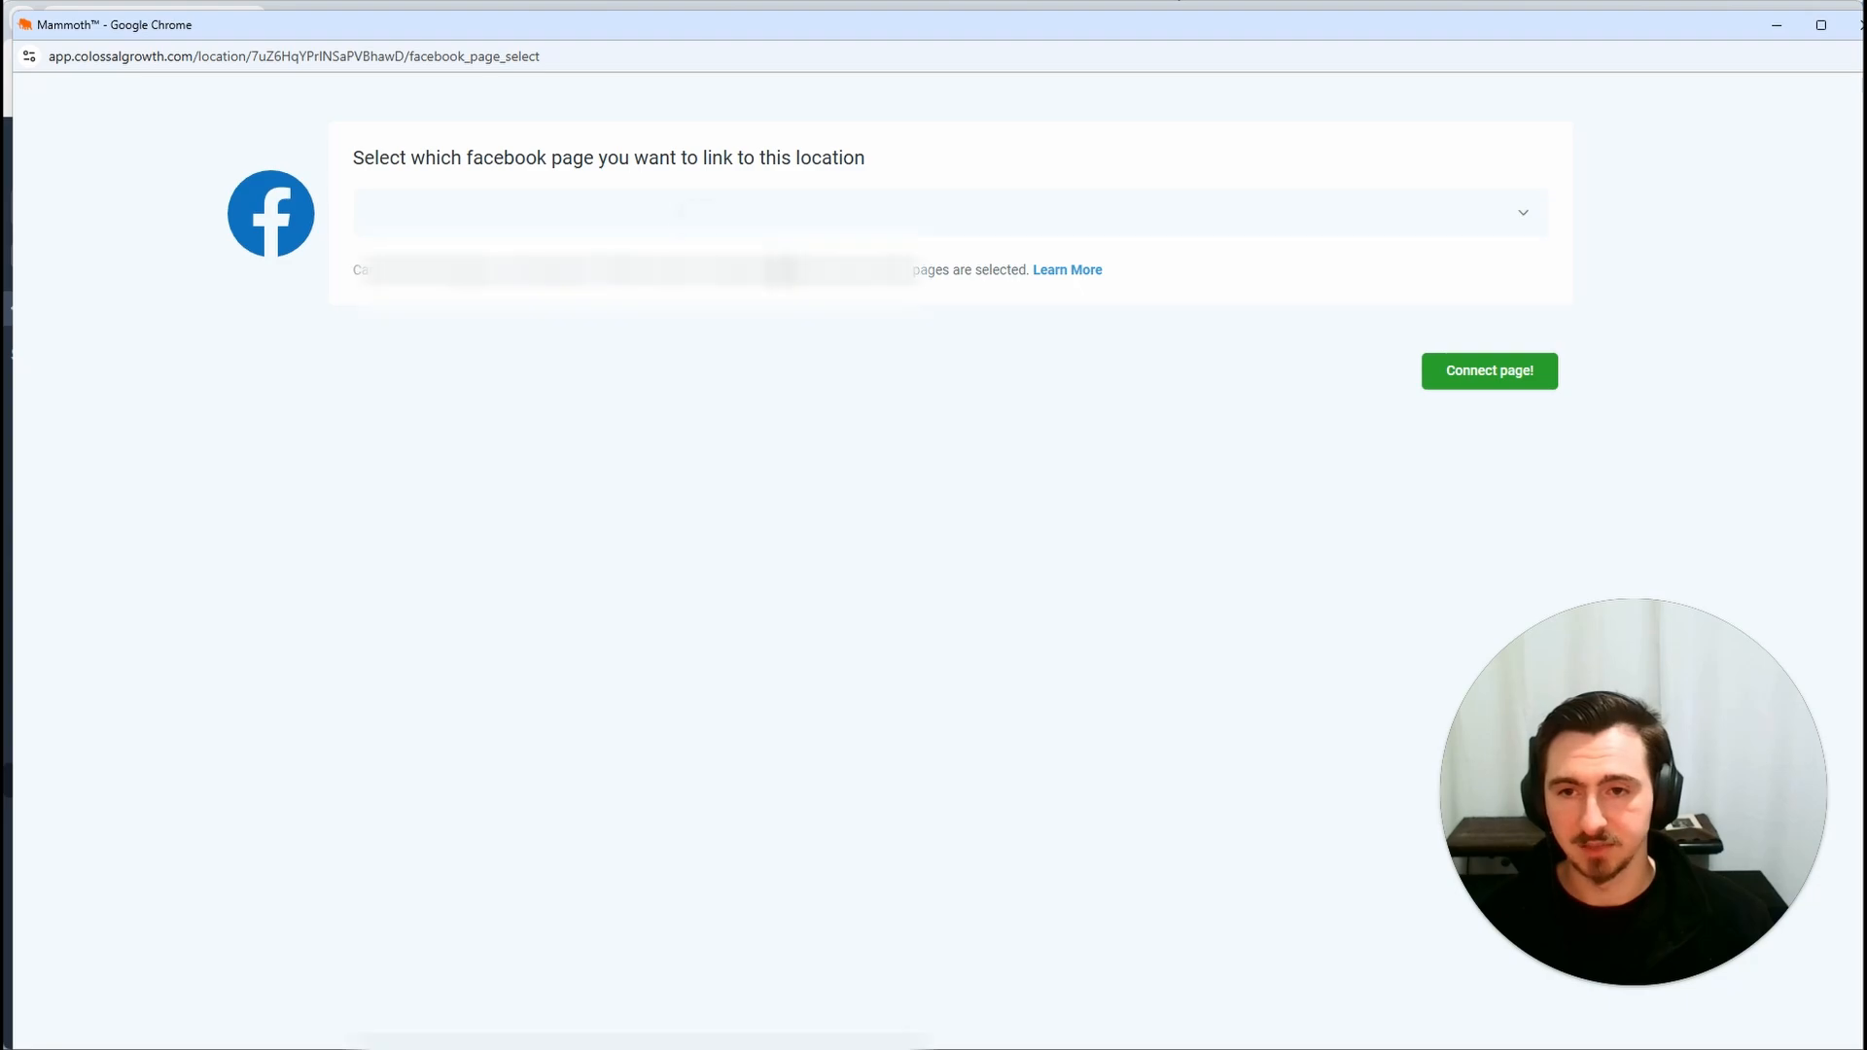
left_click(650, 208)
scroll(608, 560, "down", 3)
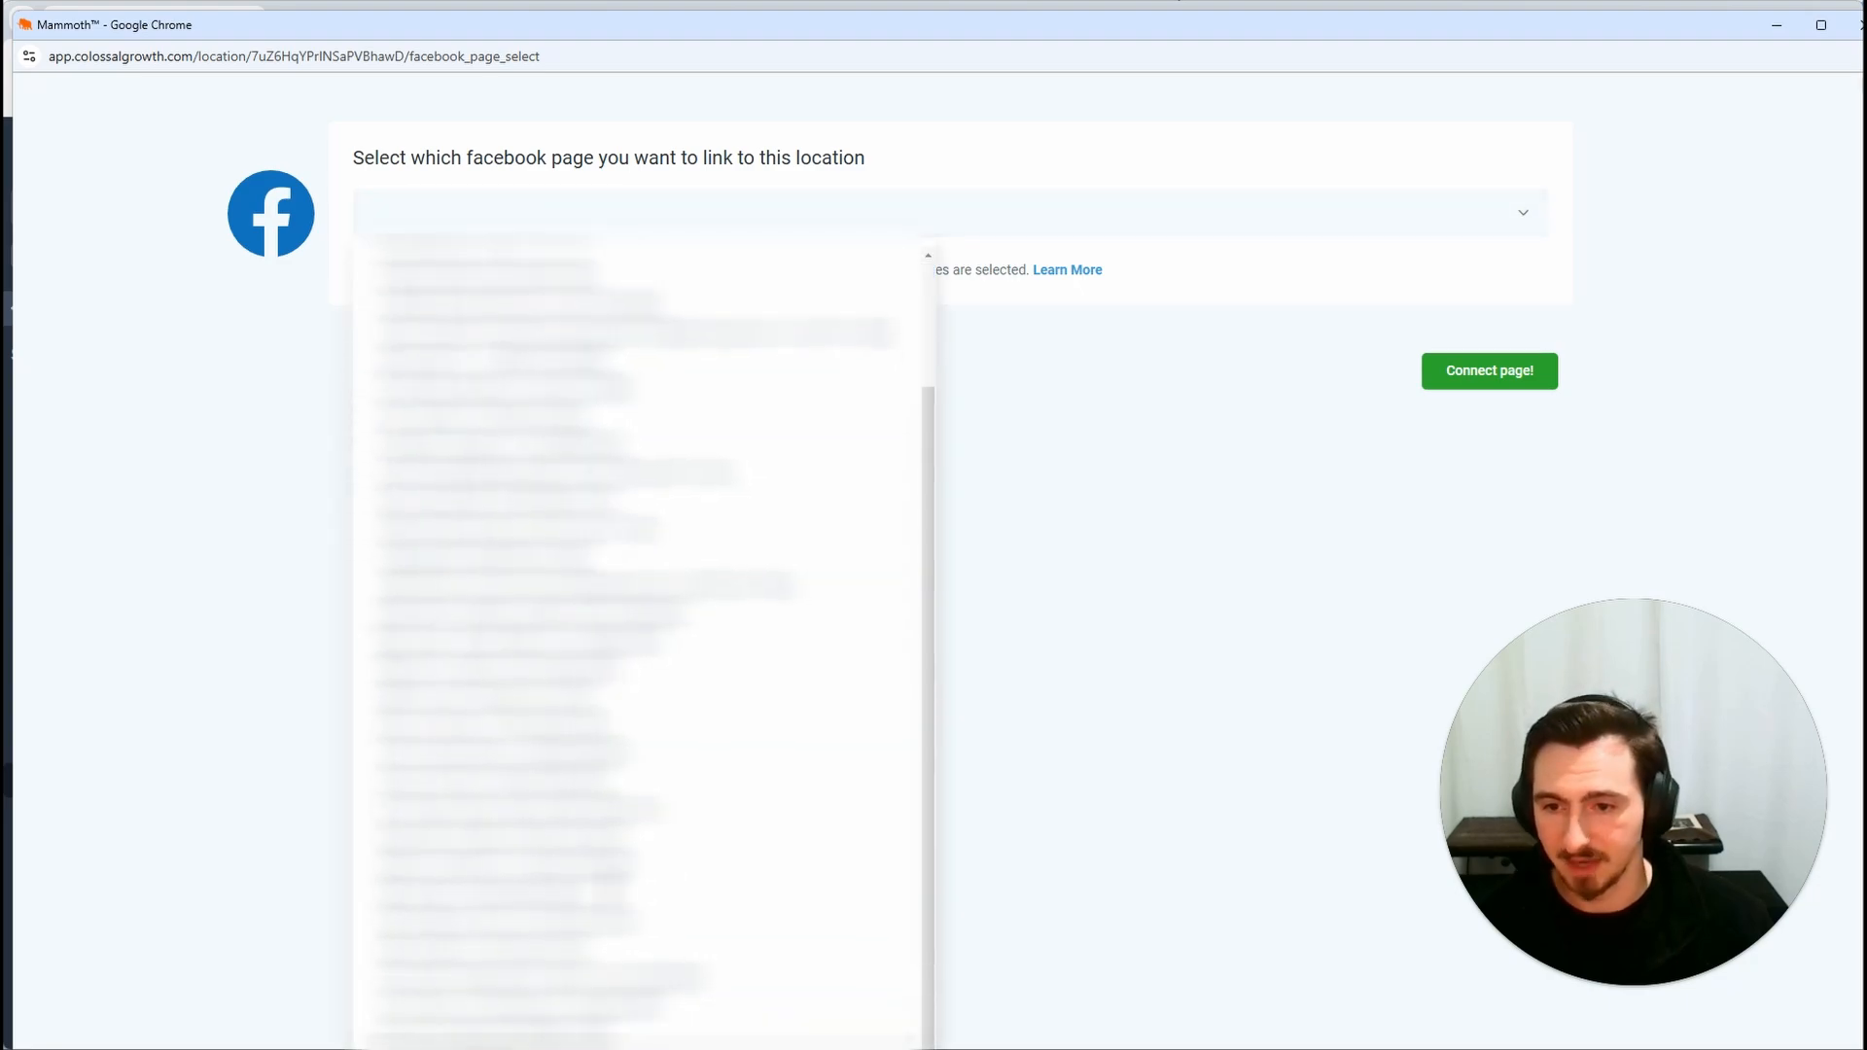
scroll(608, 662, "up", 3)
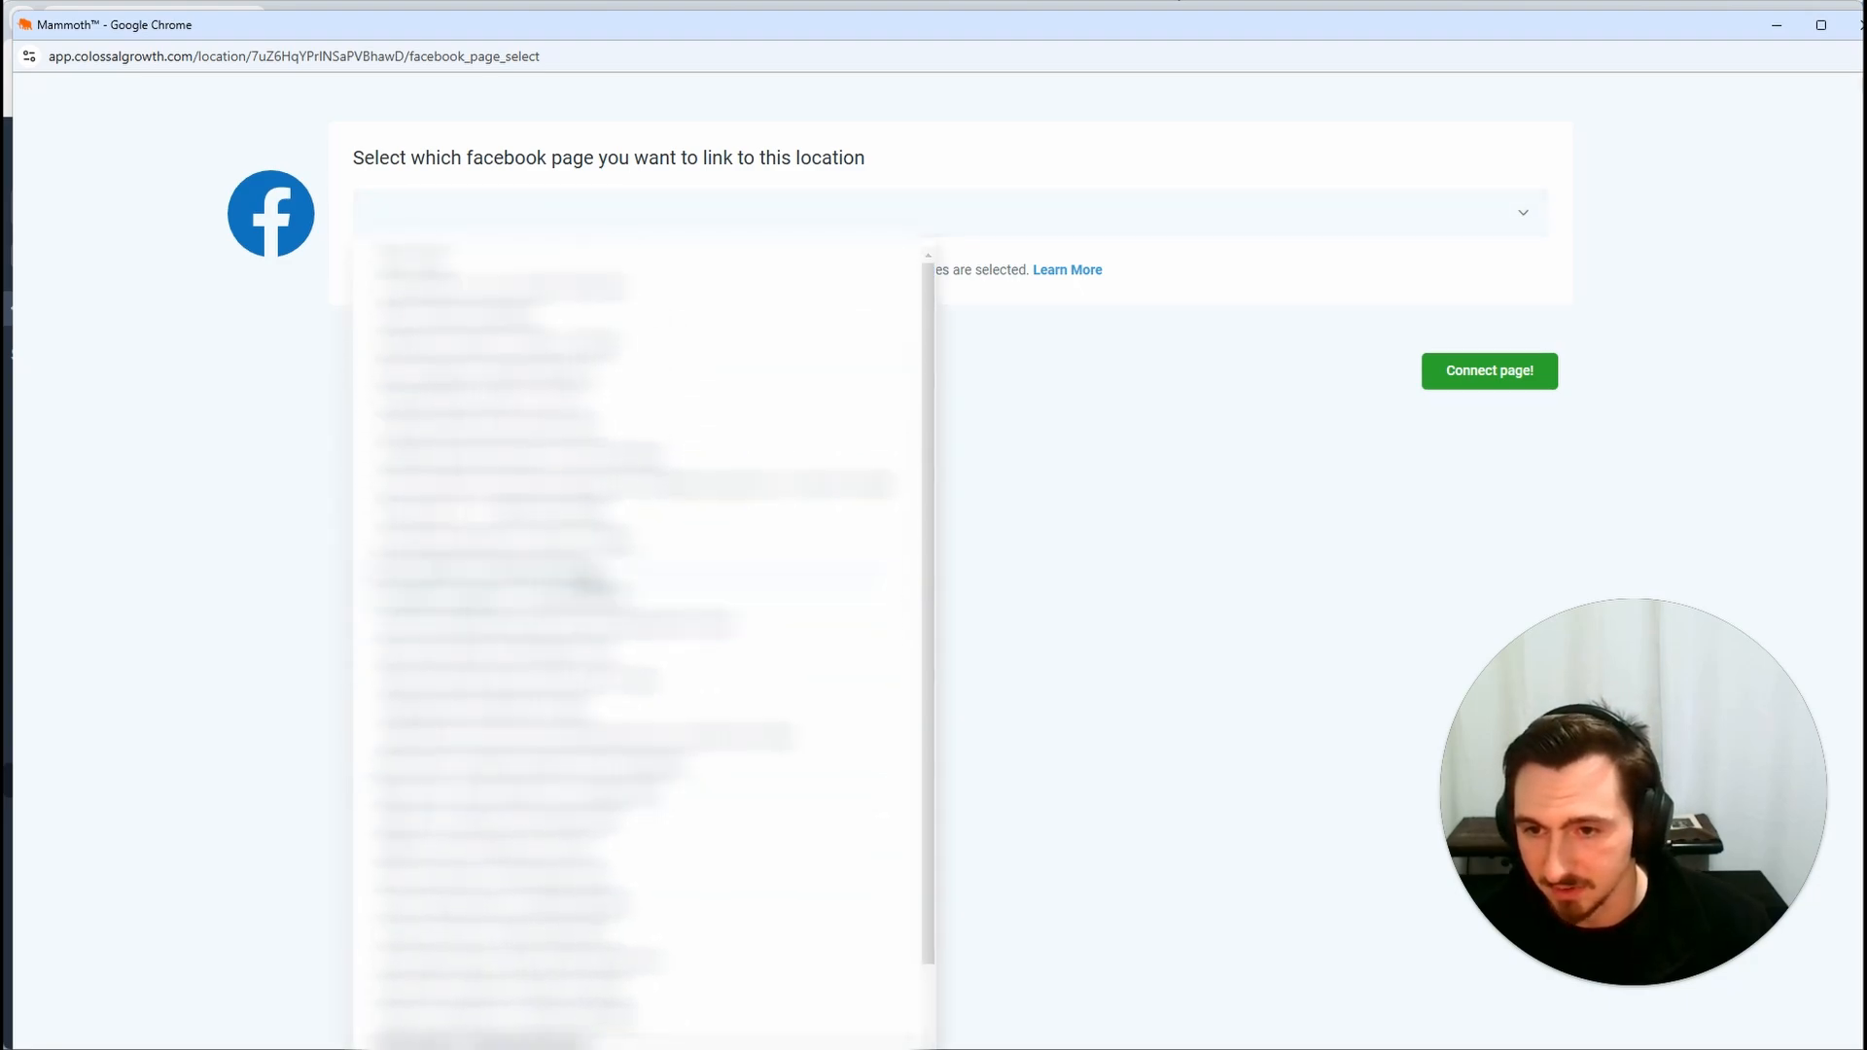
left_click(591, 640)
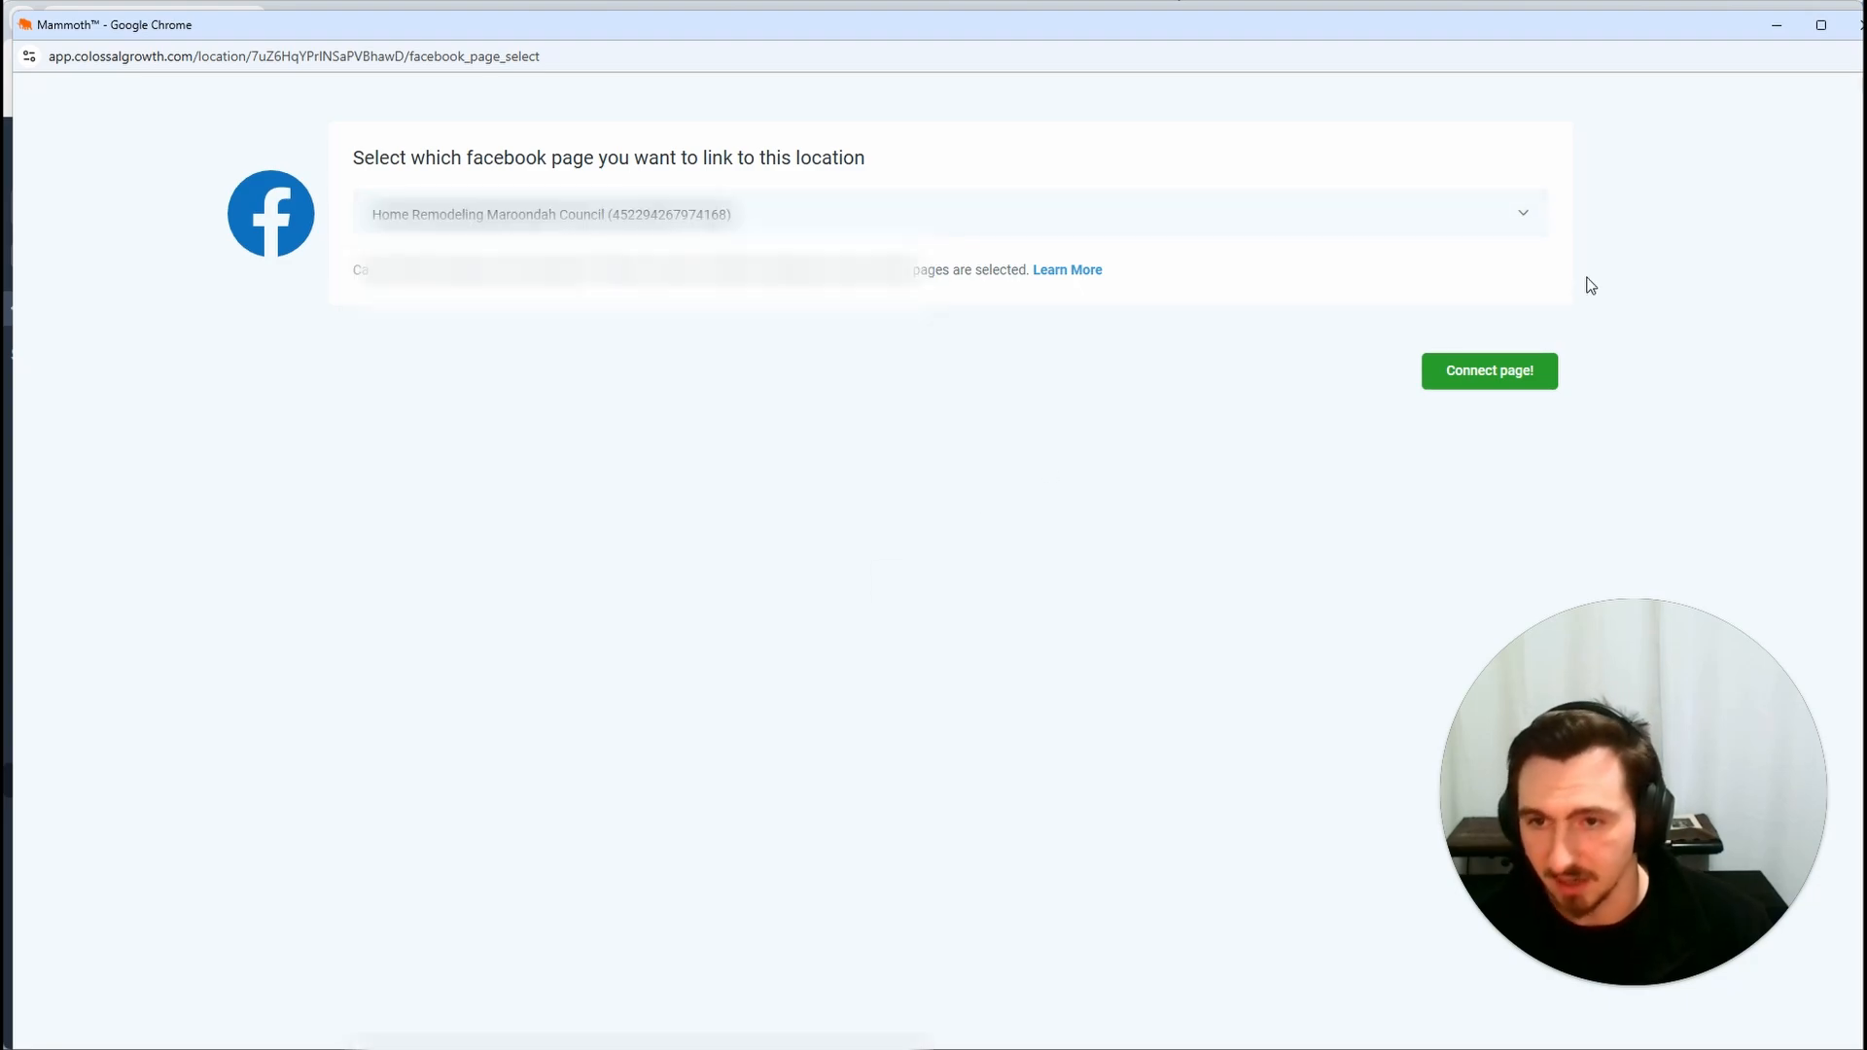
left_click(1498, 392)
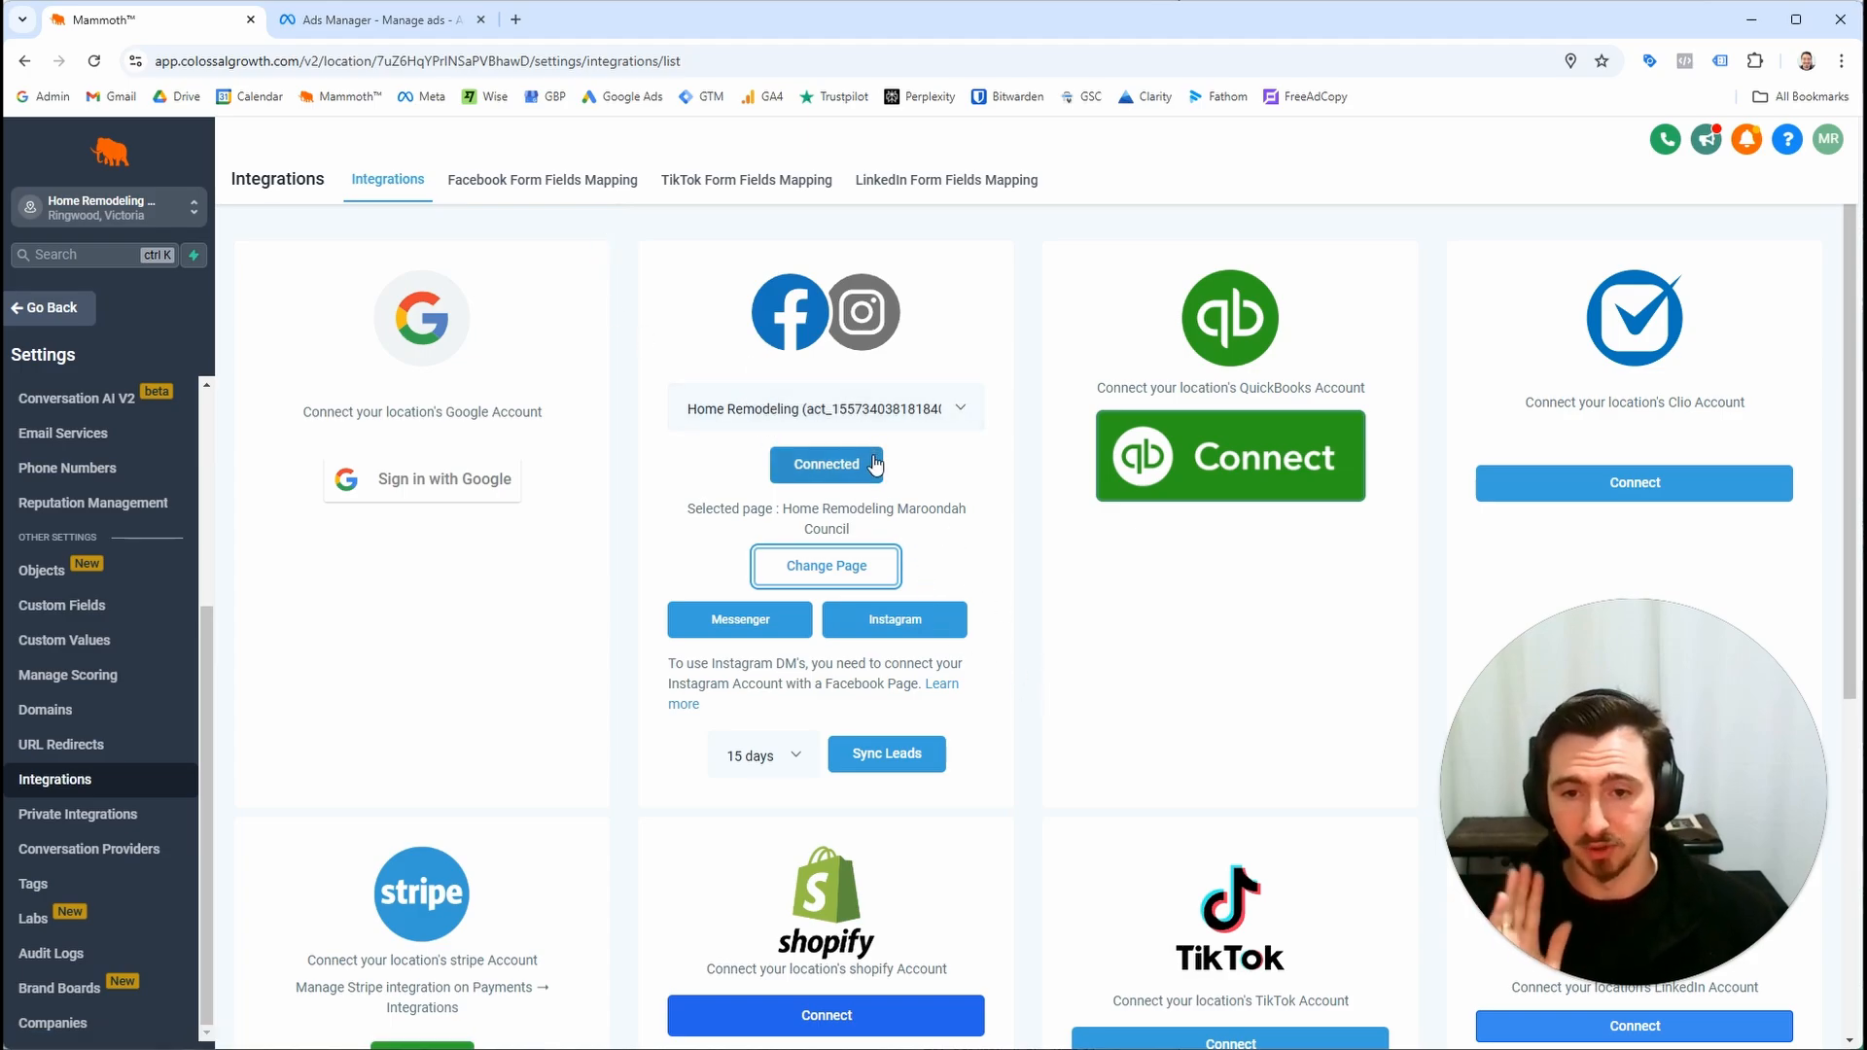
Review the Kitchen Reno Ad 02 draft's instant form and lead delivery settings in Ads Manager
left_click(407, 33)
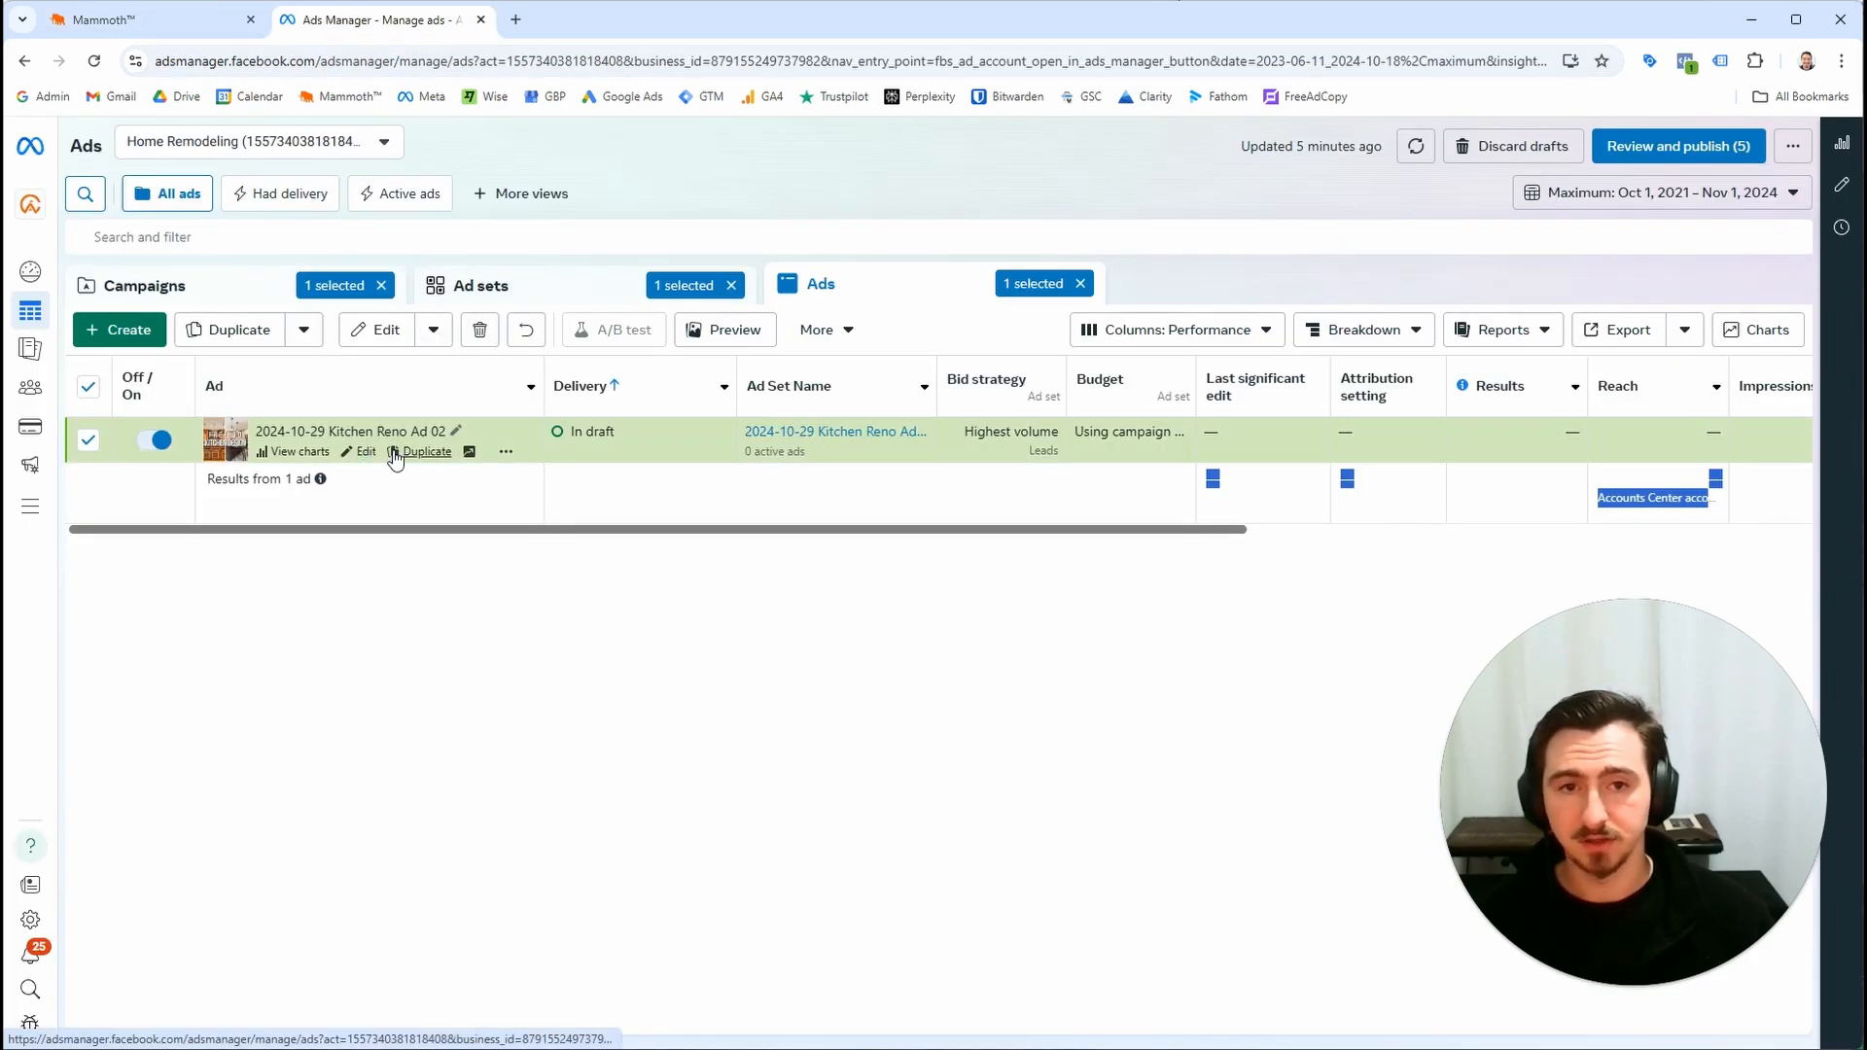
key("ctrl+plus")
key("ctrl+minus")
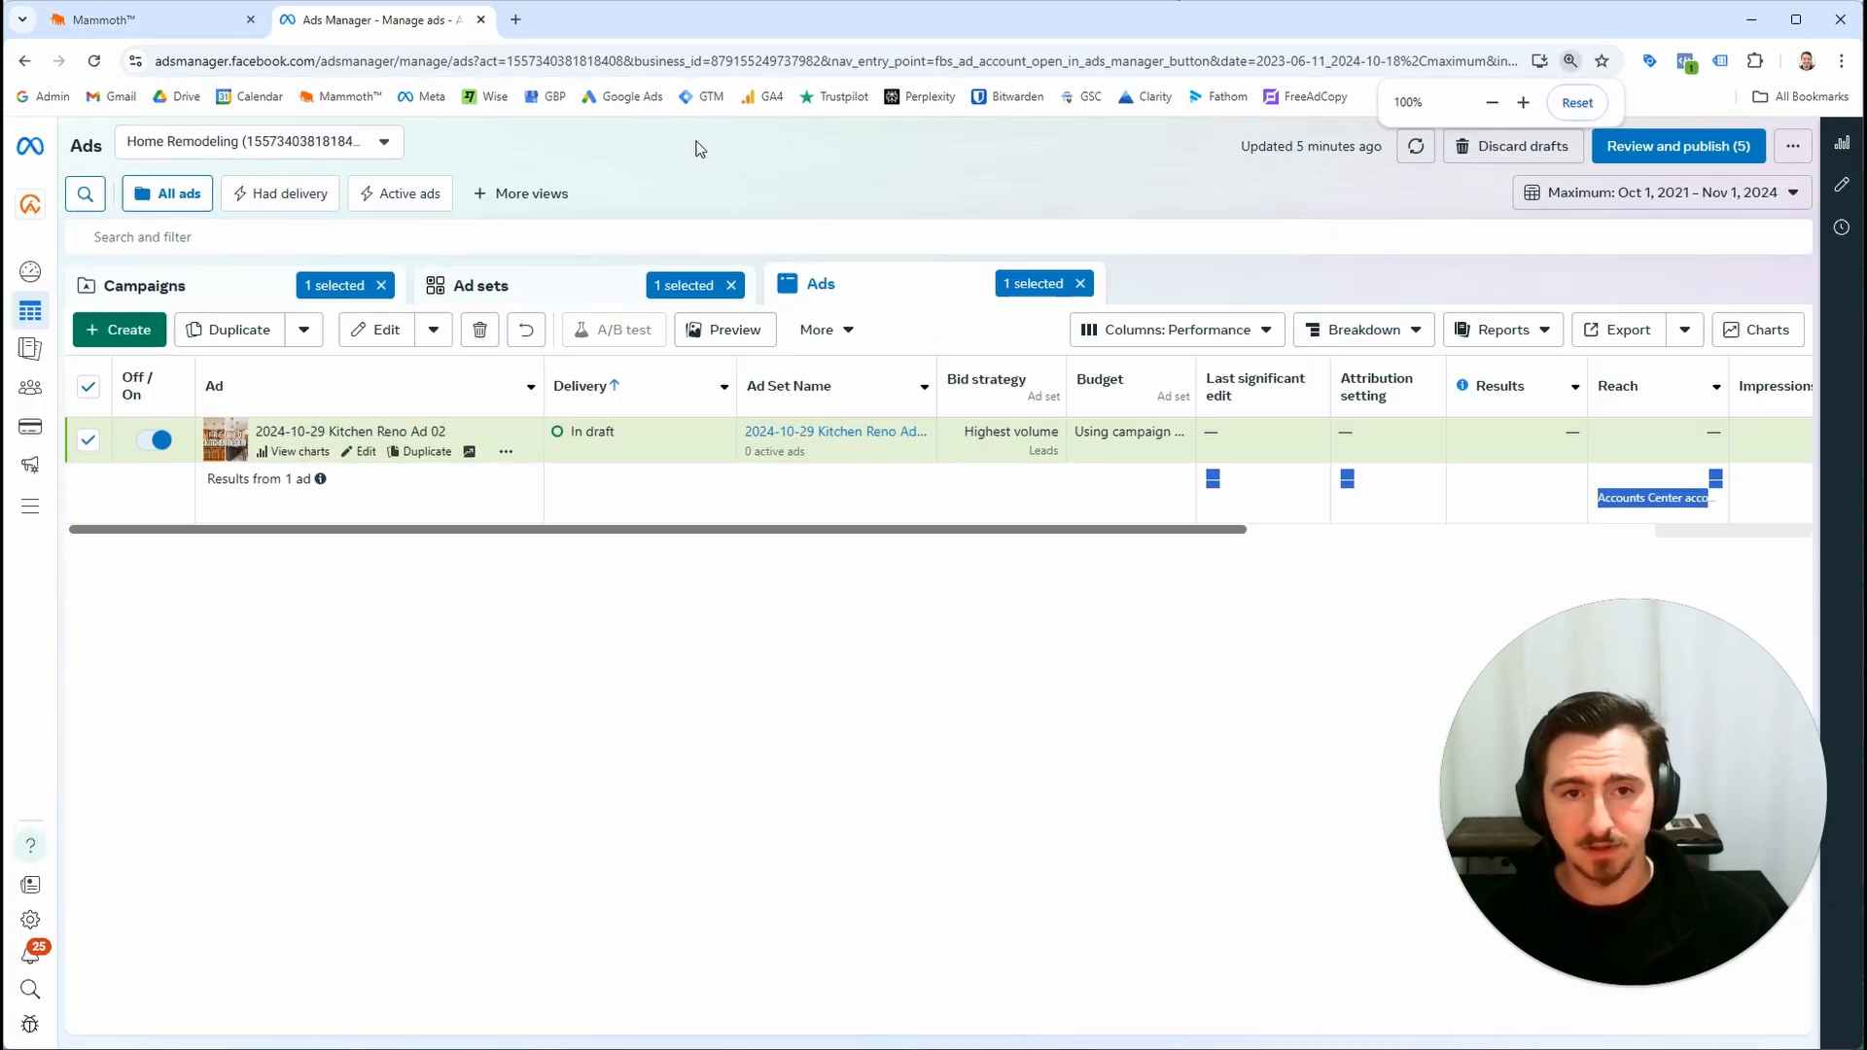
left_click(357, 454)
scroll(905, 582, "down", 10)
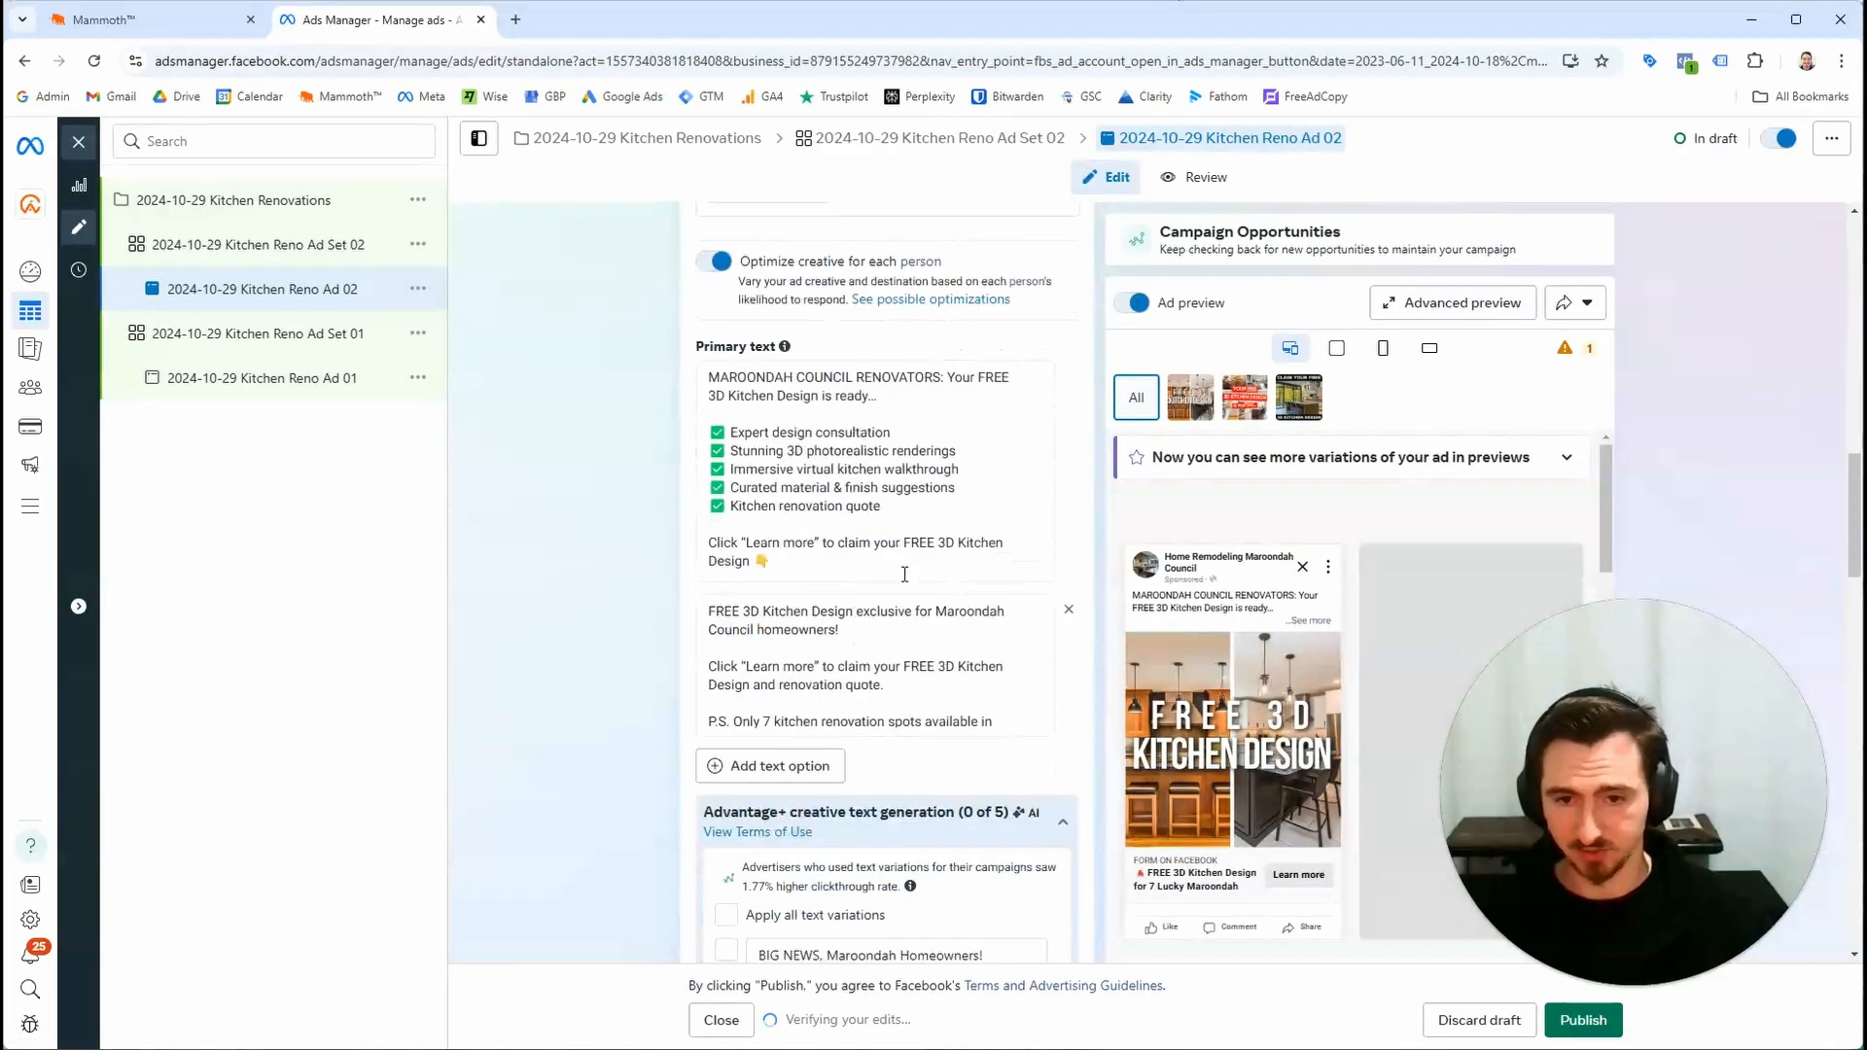
scroll(904, 582, "down", 15)
scroll(900, 815, "up", 5)
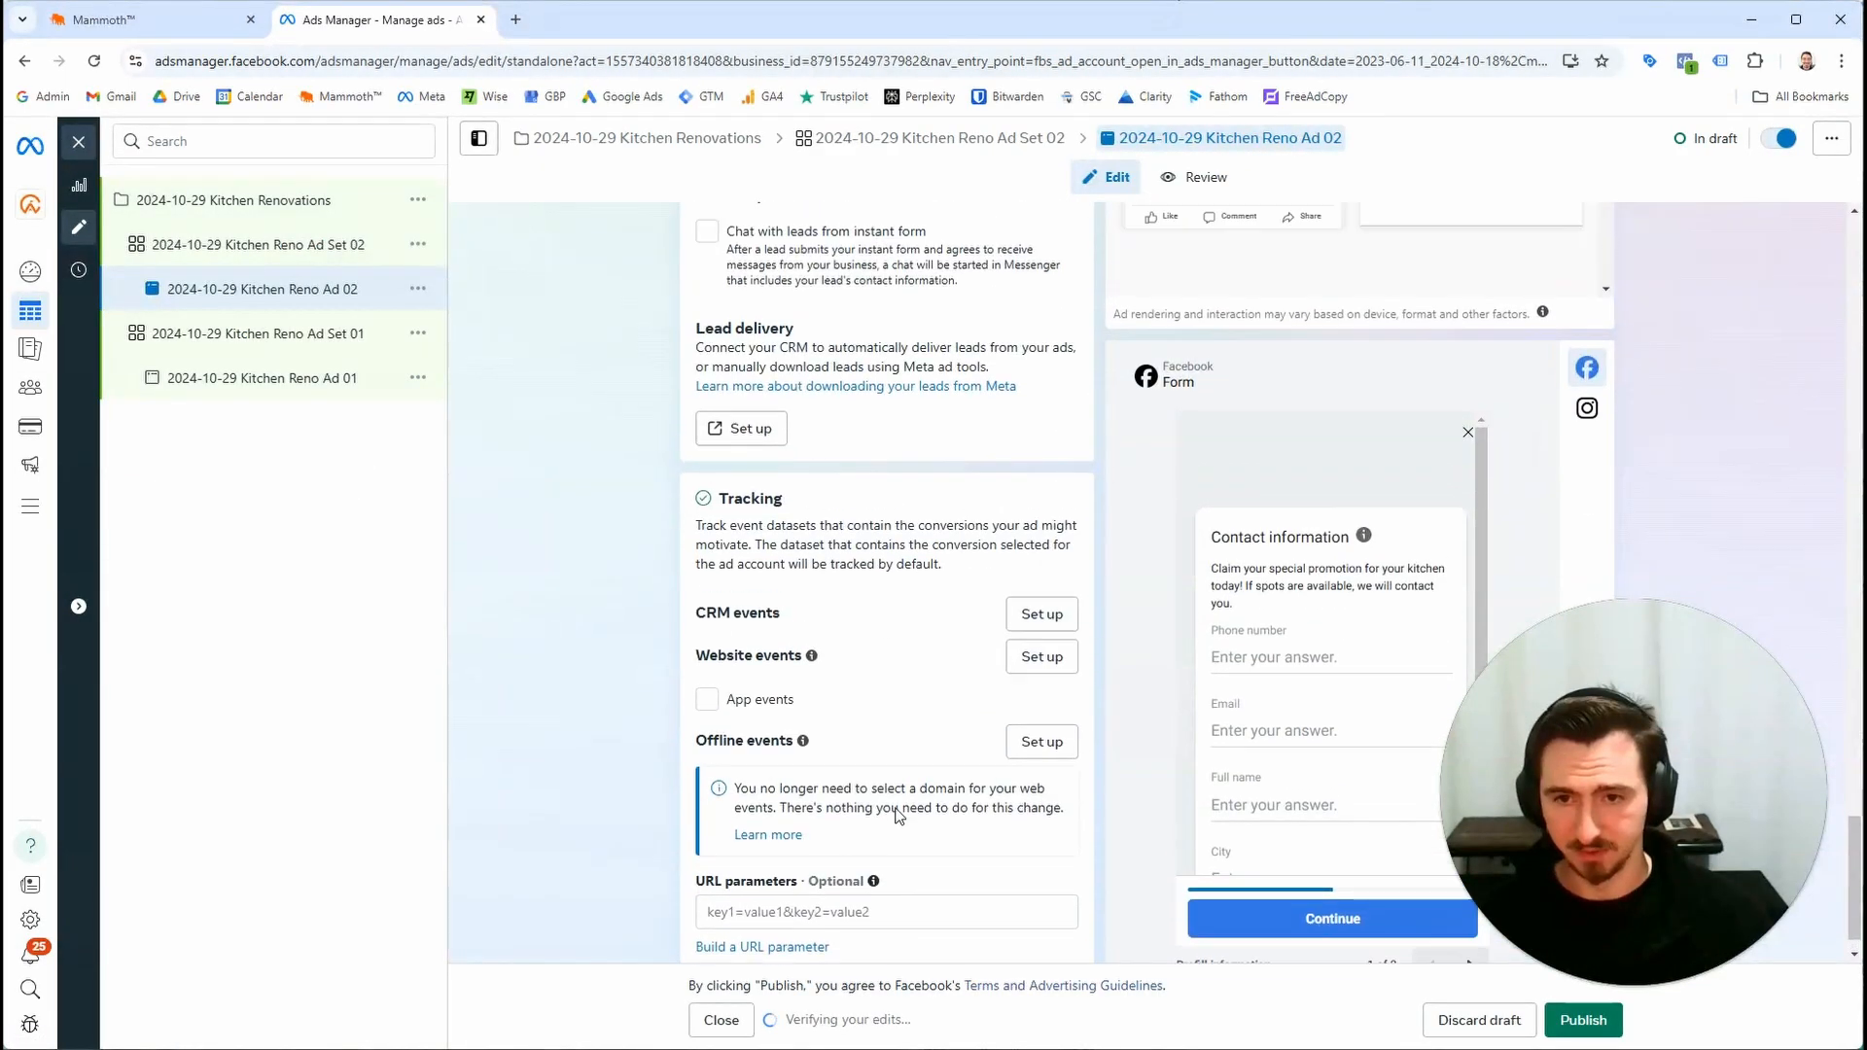
scroll(899, 815, "up", 1)
key("ctrl+plus")
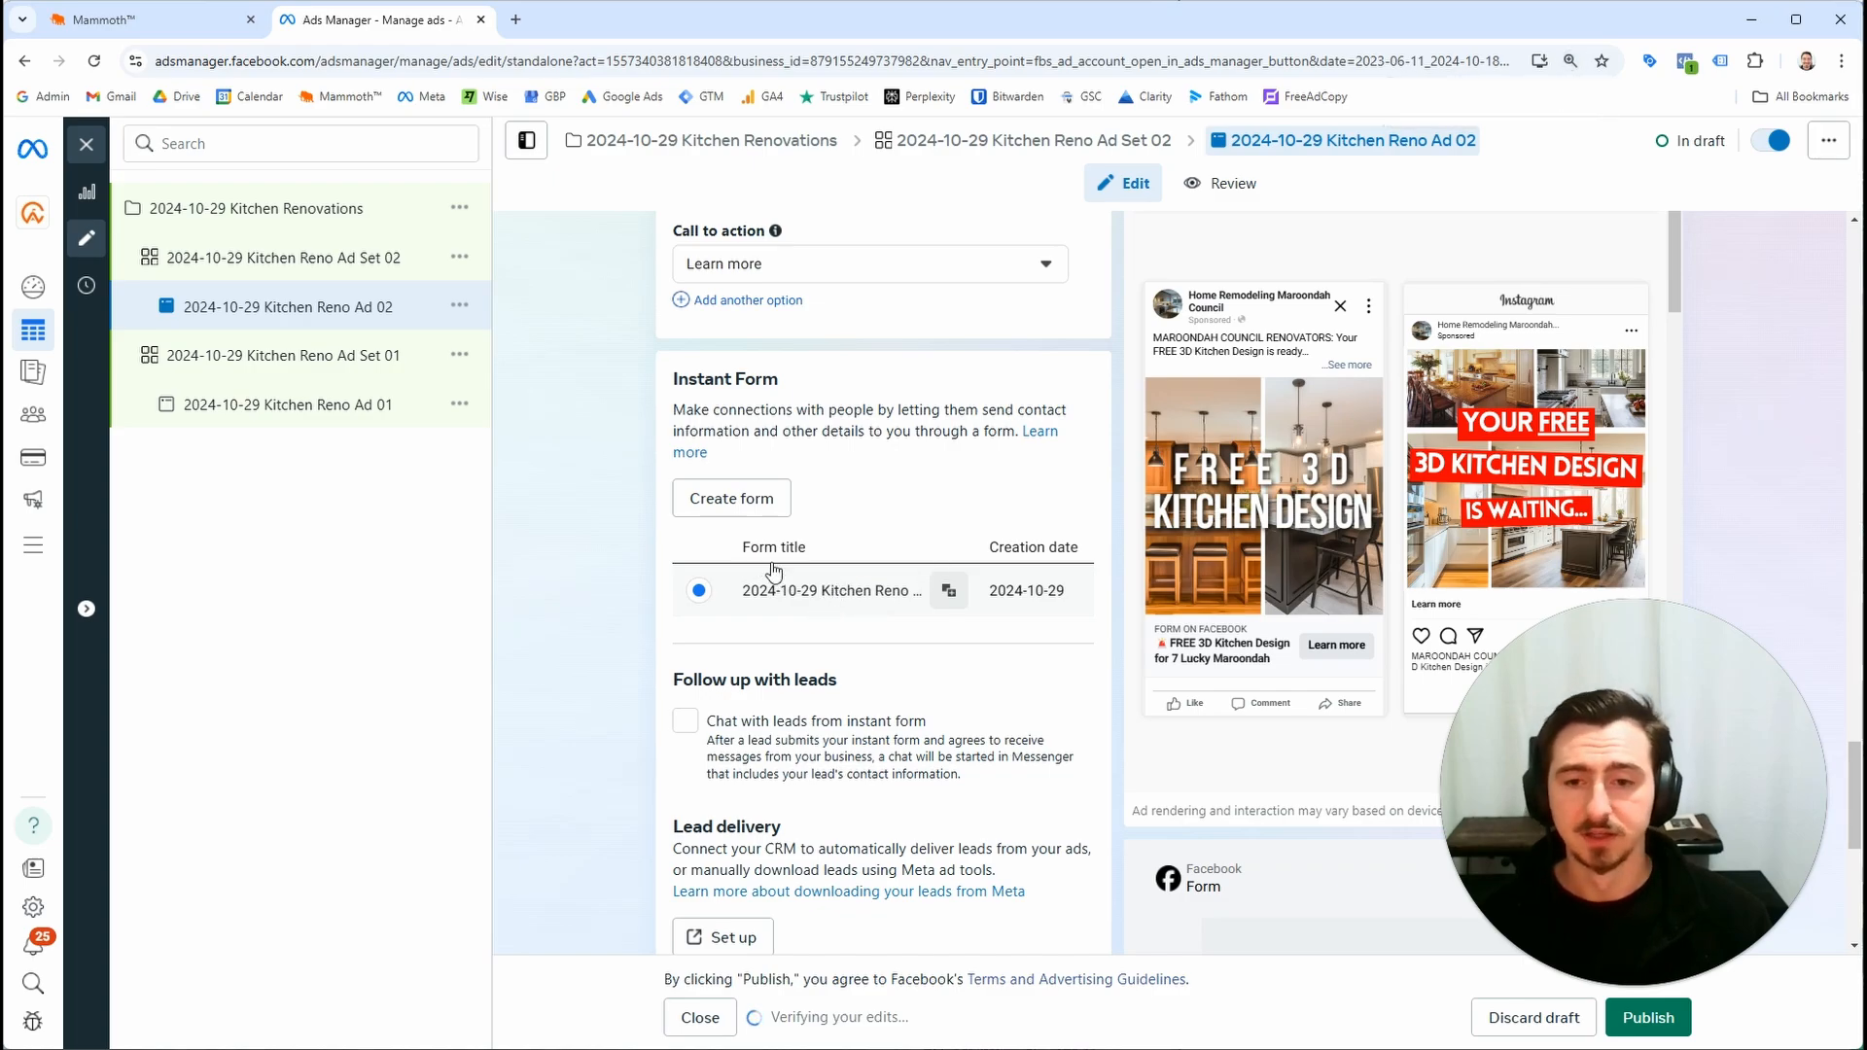
Return to the integration settings and open the Facebook Form Fields Mapping list to view the Kitchen Reno form
left_click(169, 24)
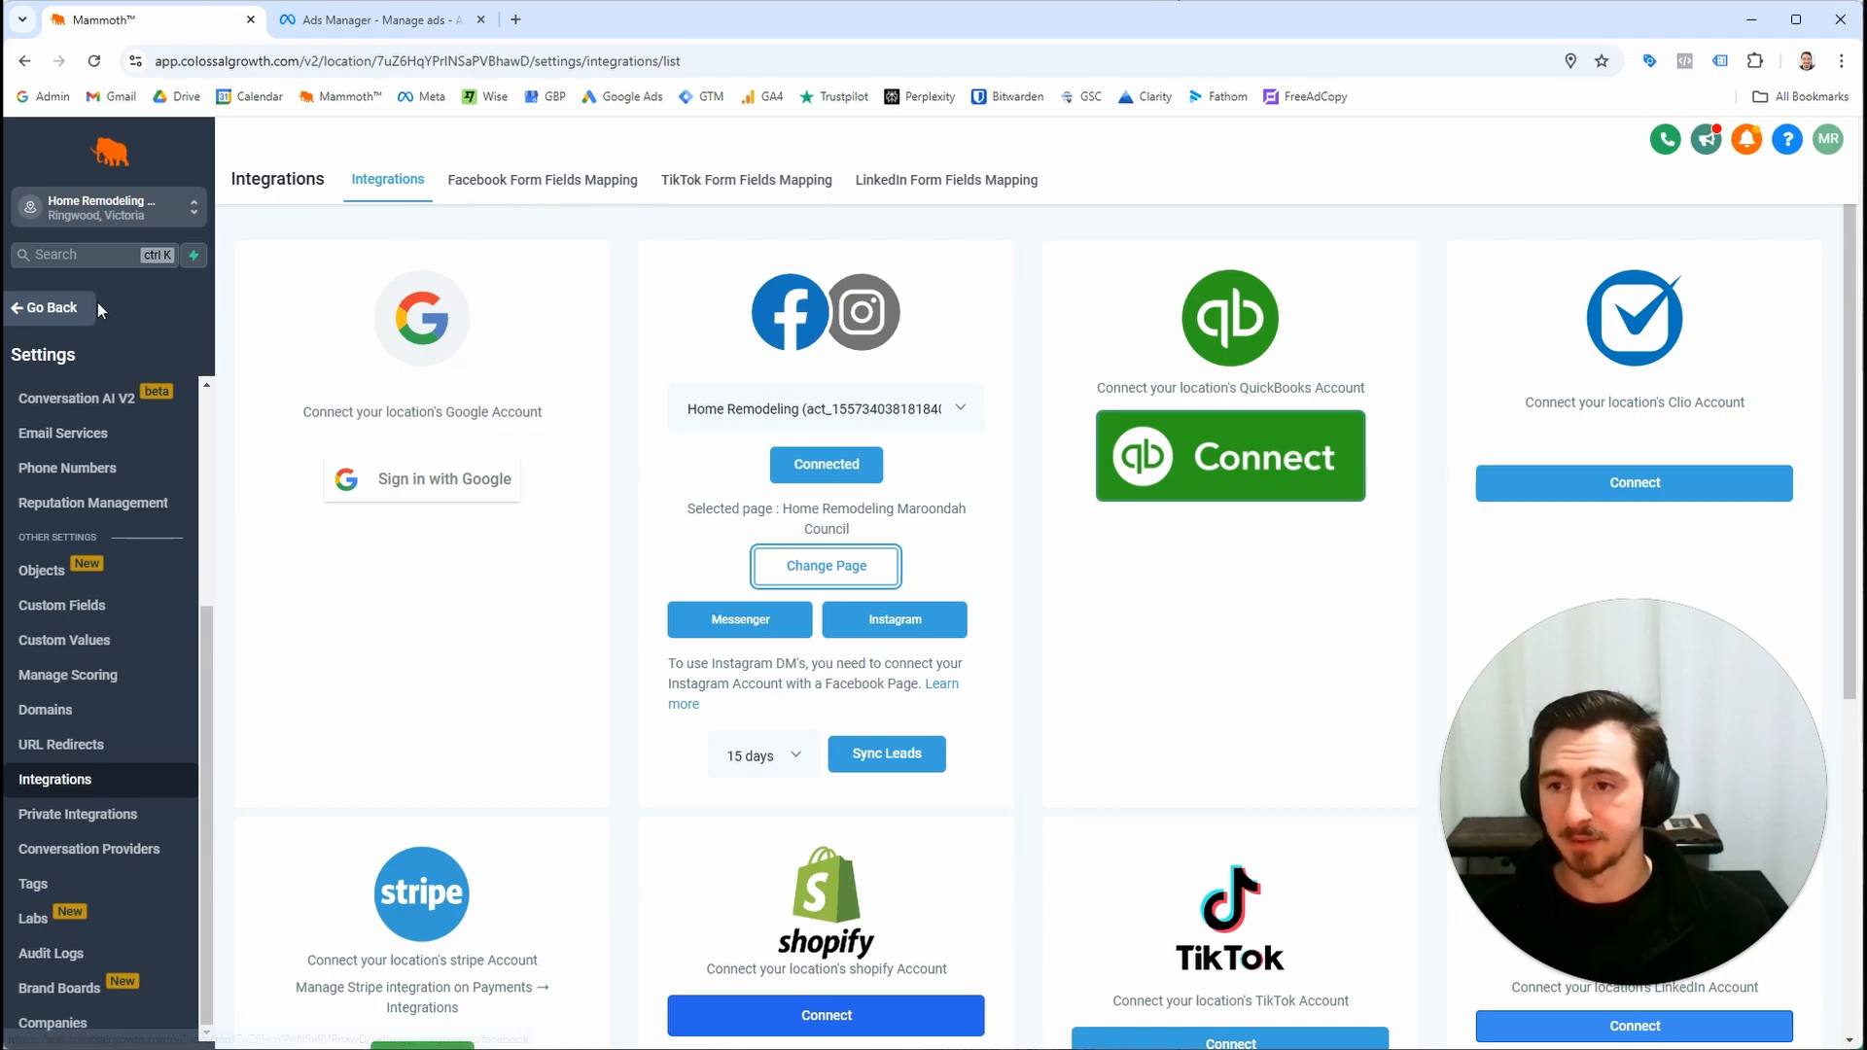
left_click(68, 307)
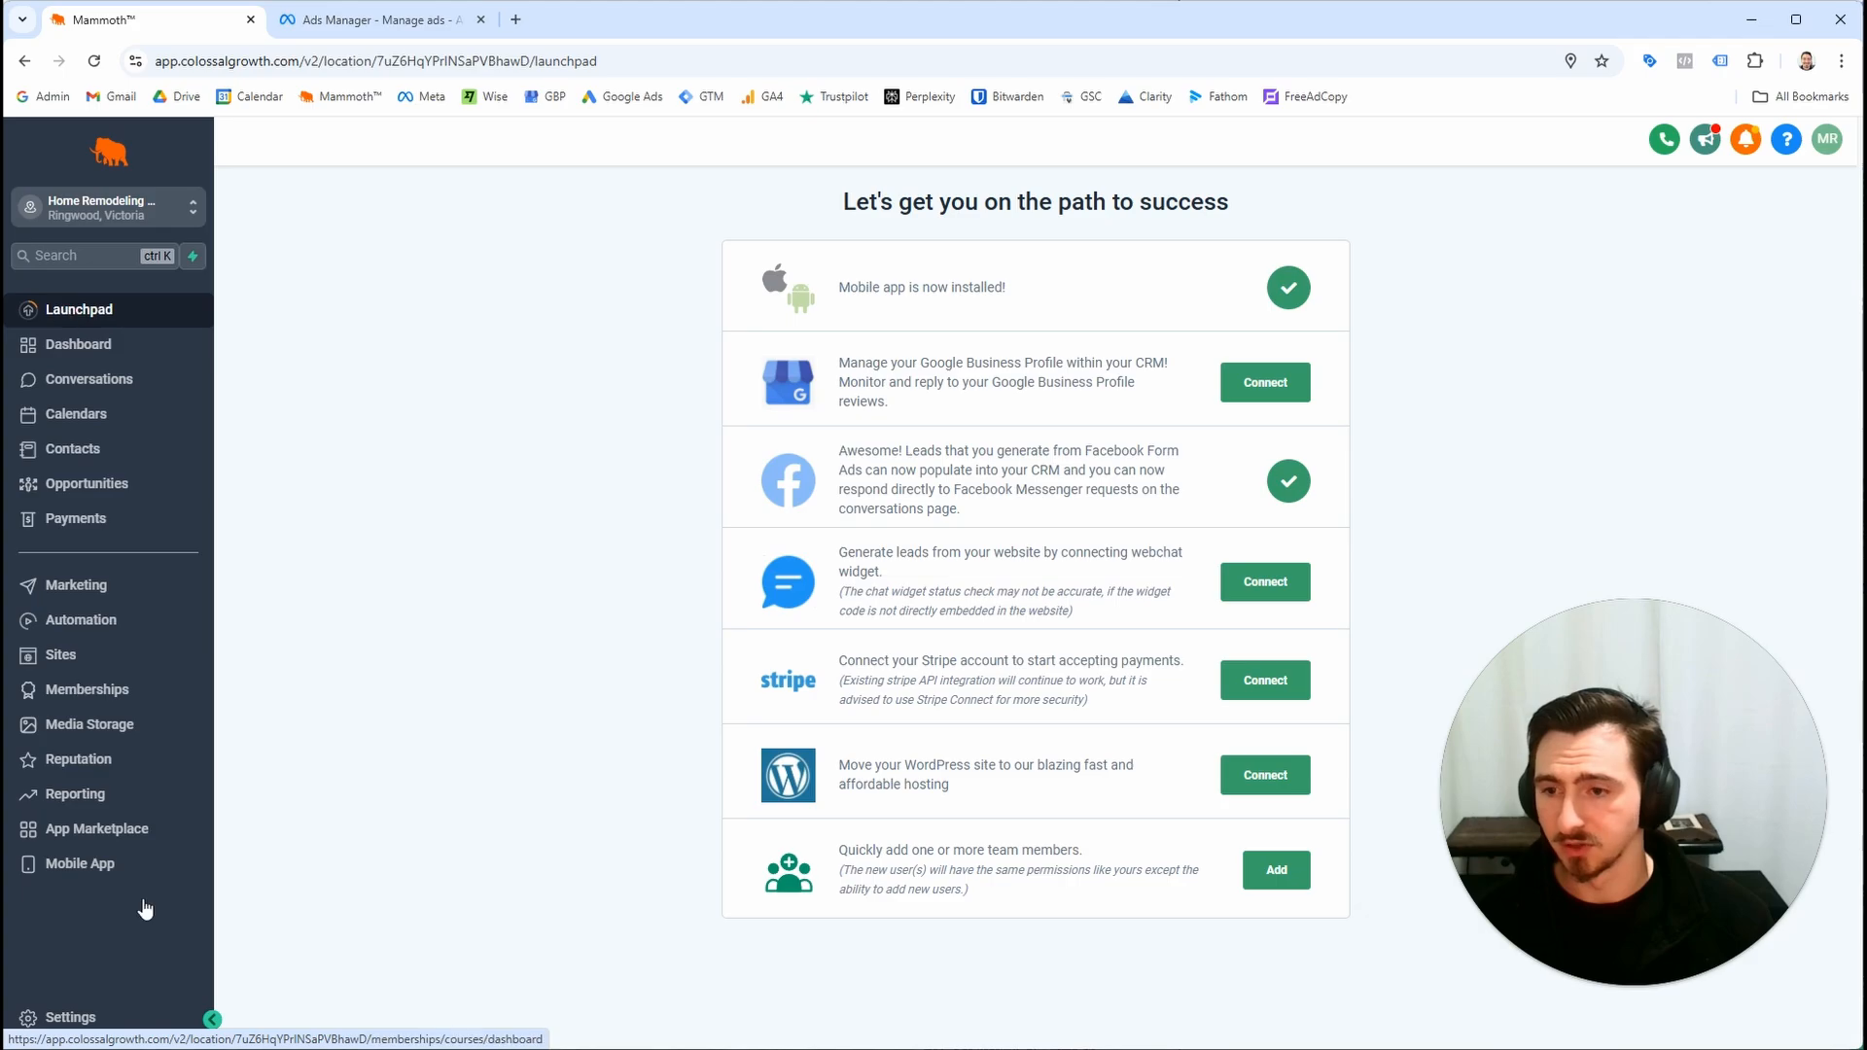
left_click(118, 1018)
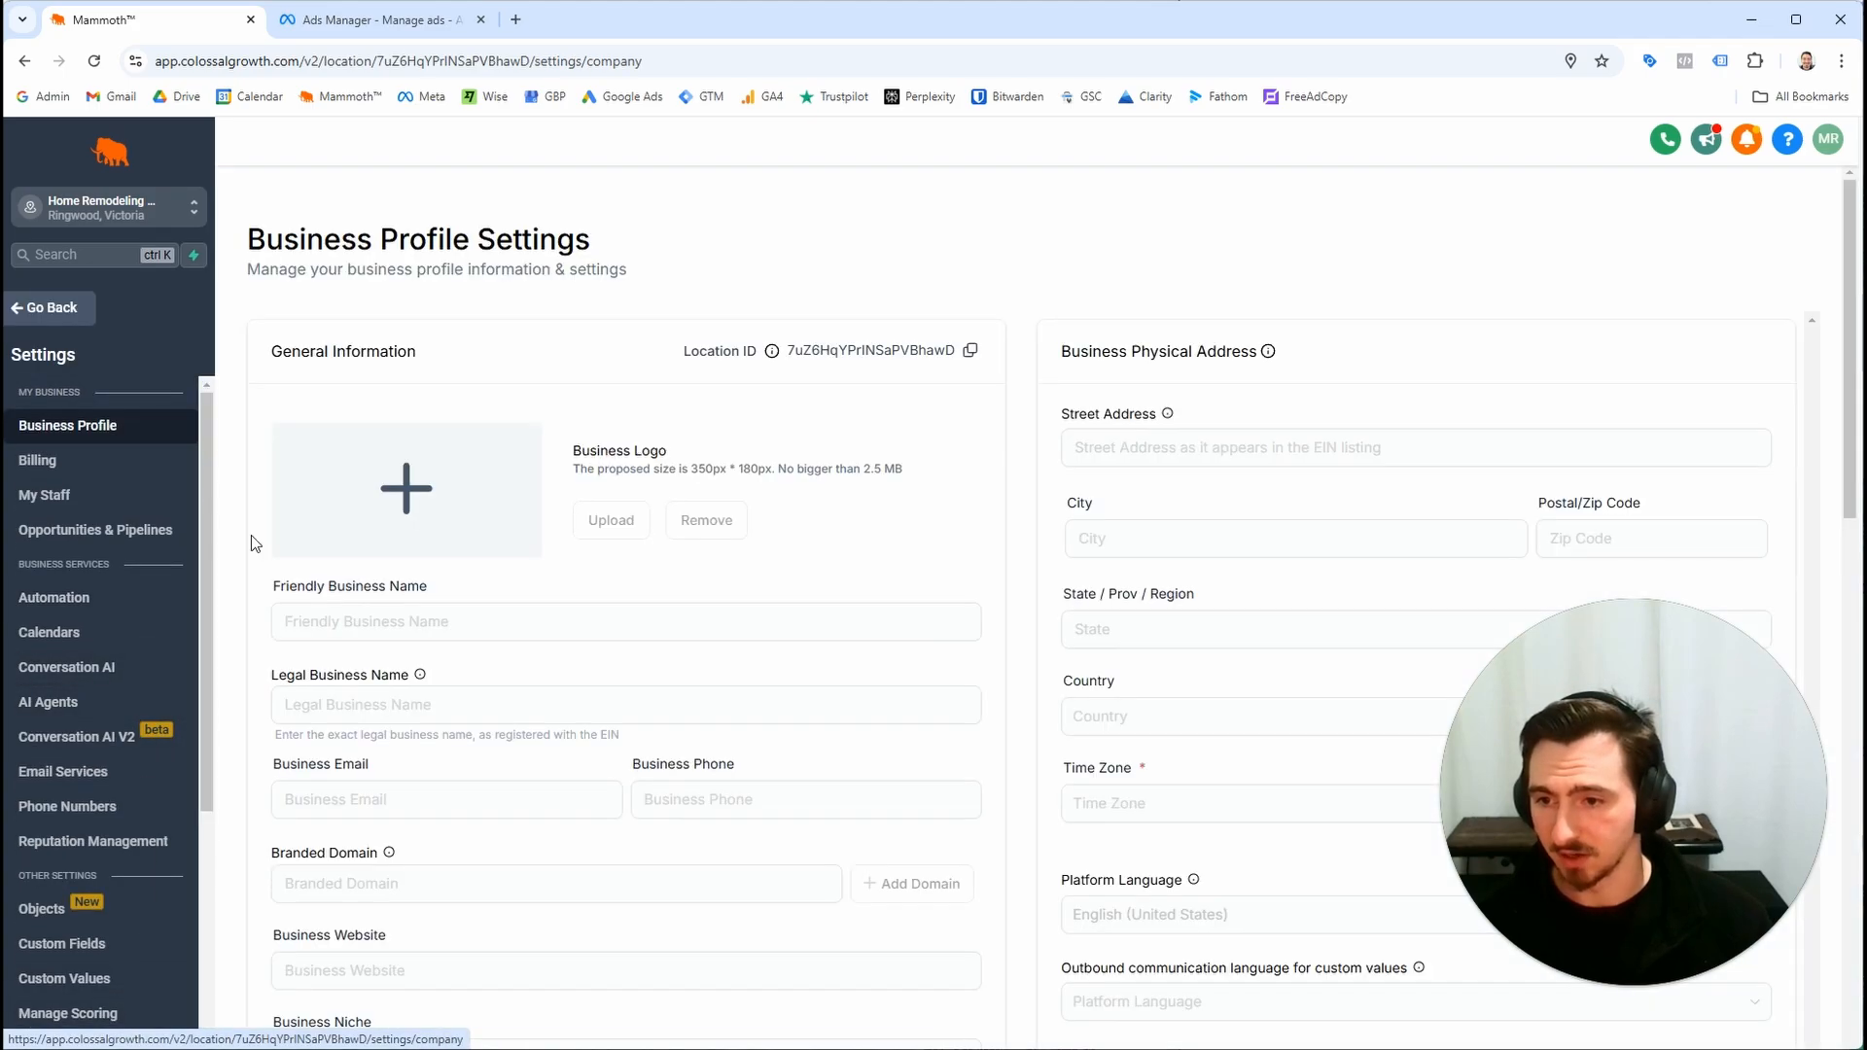
scroll(87, 584, "down", 3)
left_click(68, 779)
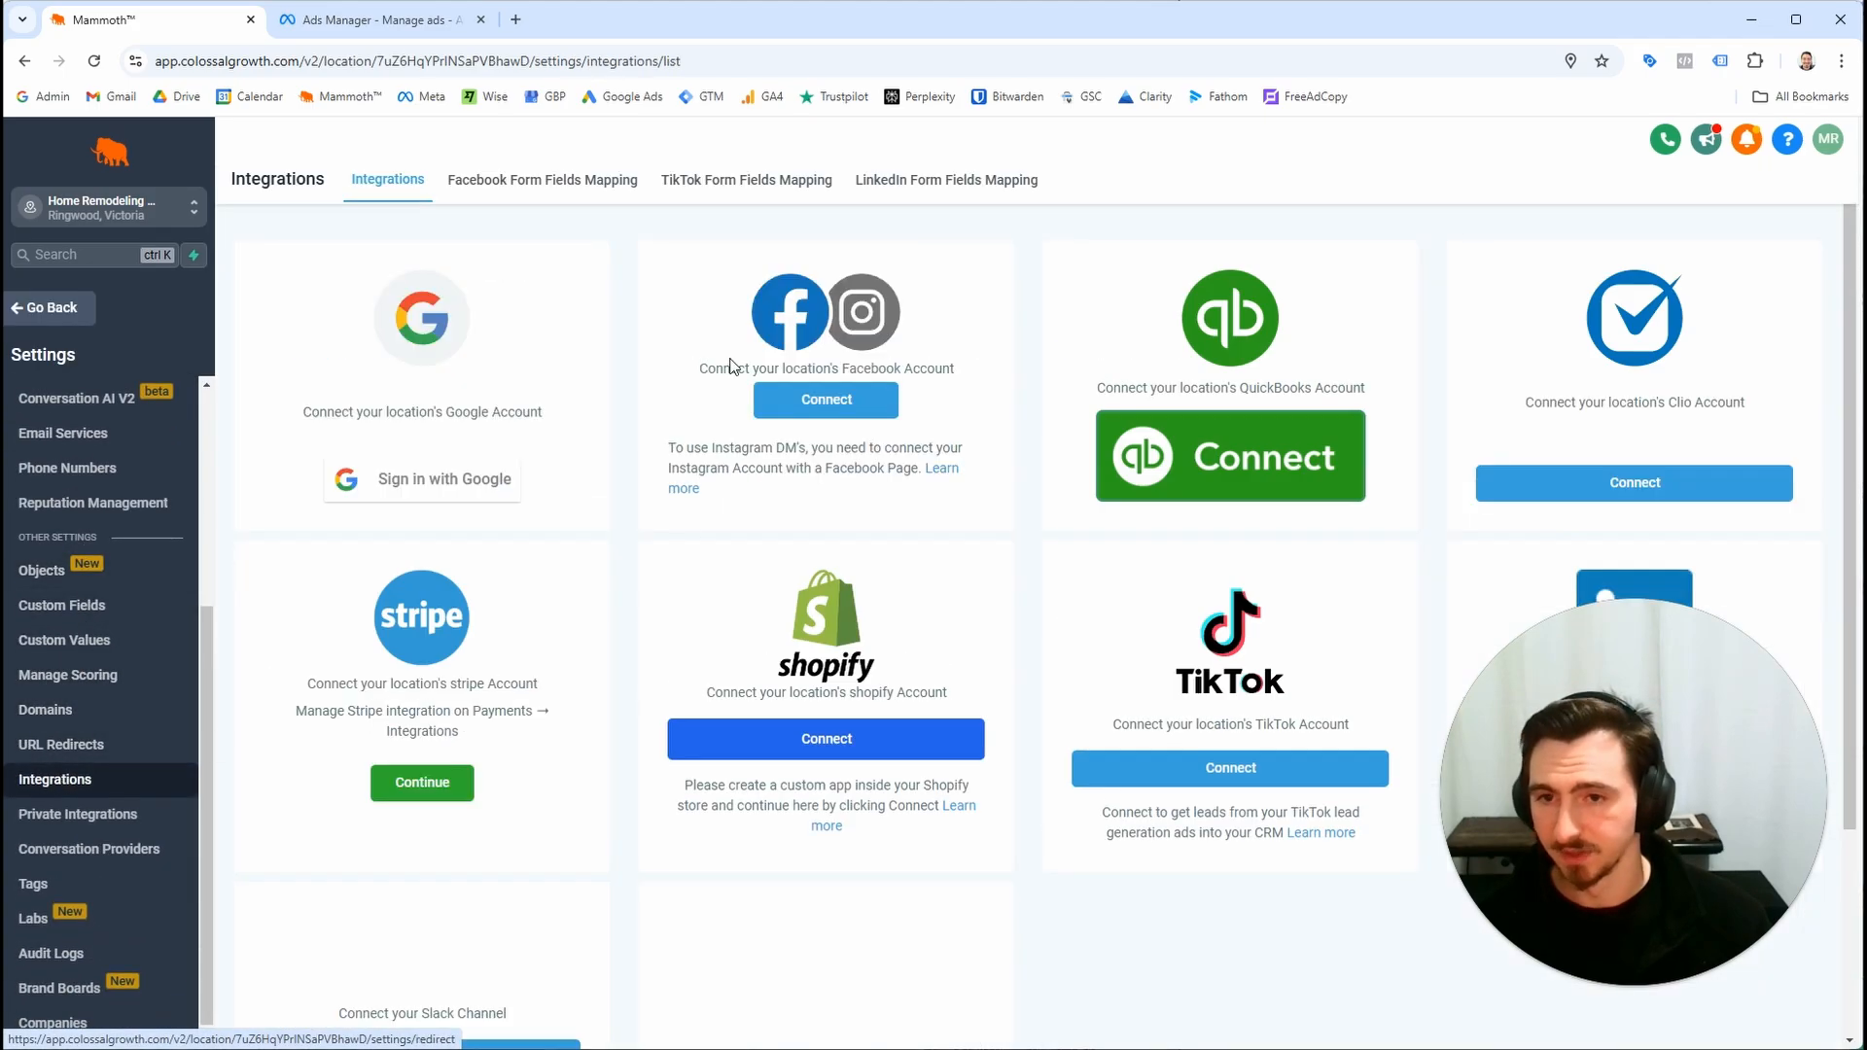
key("ctrl+plus")
key("ctrl+plus")
key("ctrl+plus")
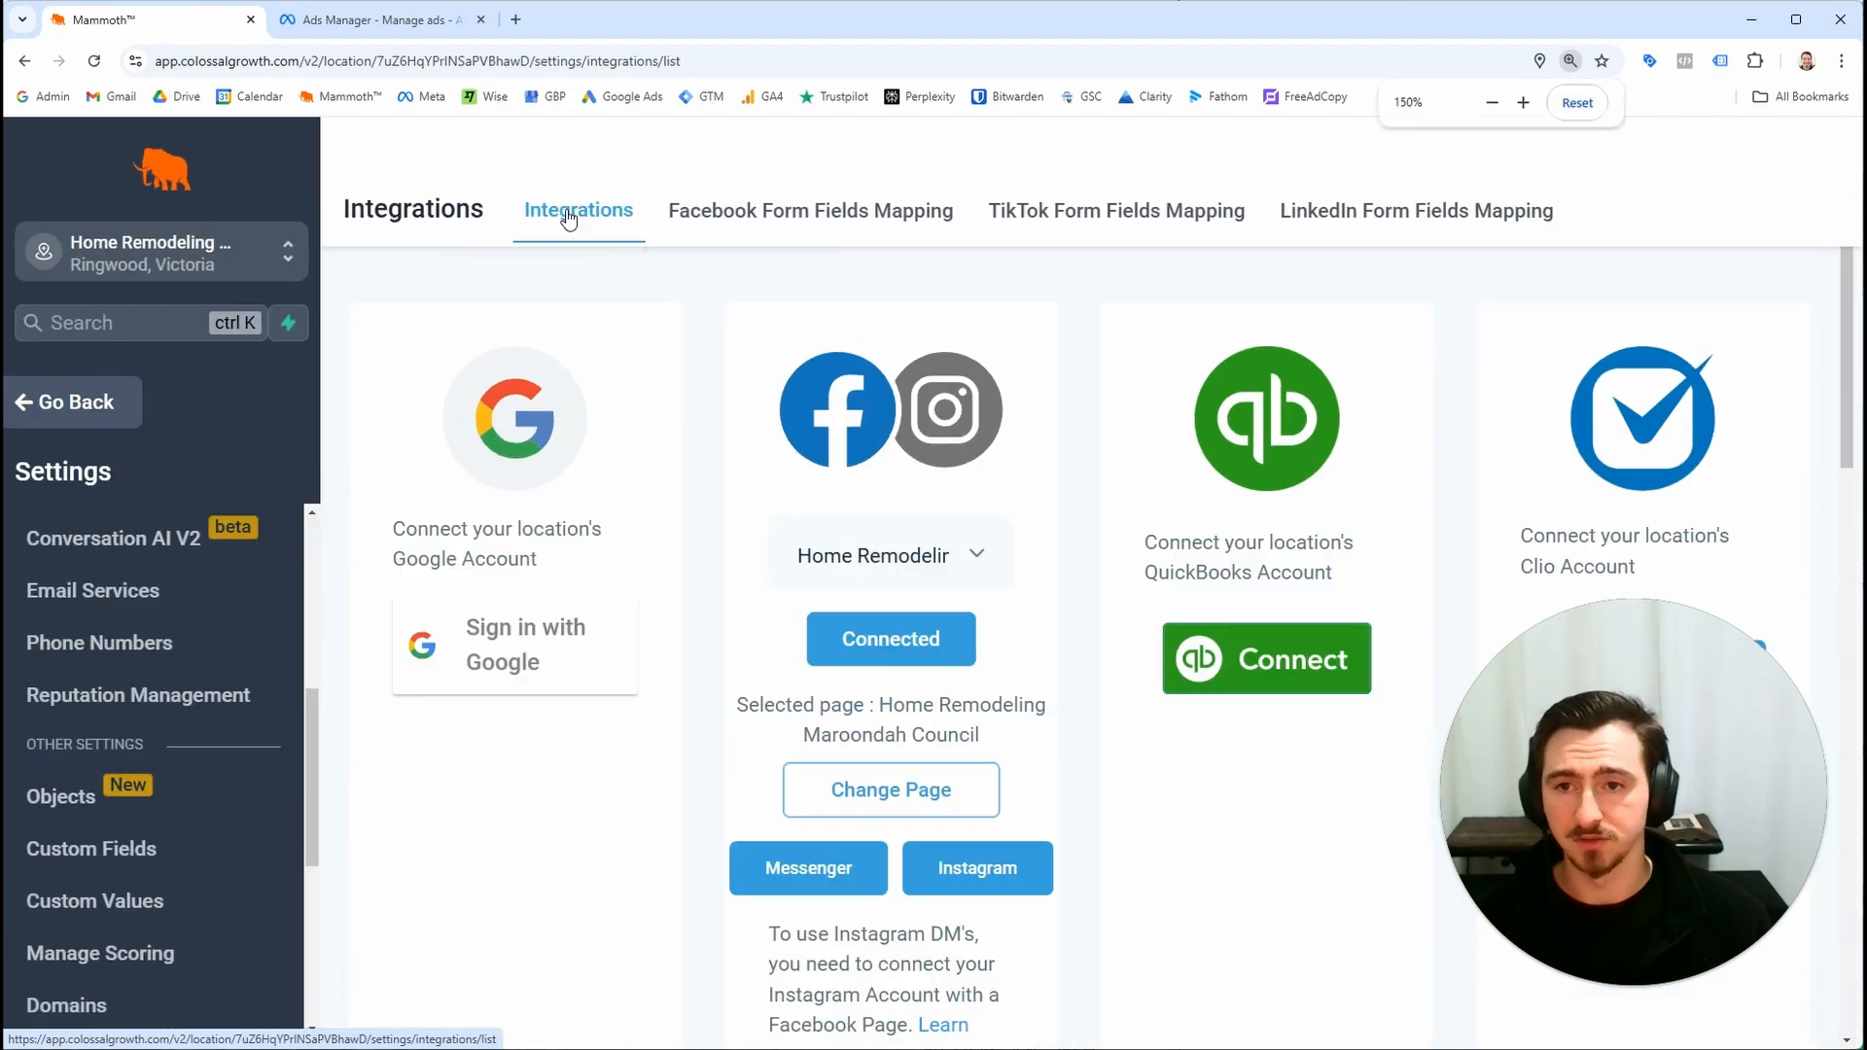
key("ctrl+minus")
left_click(742, 214)
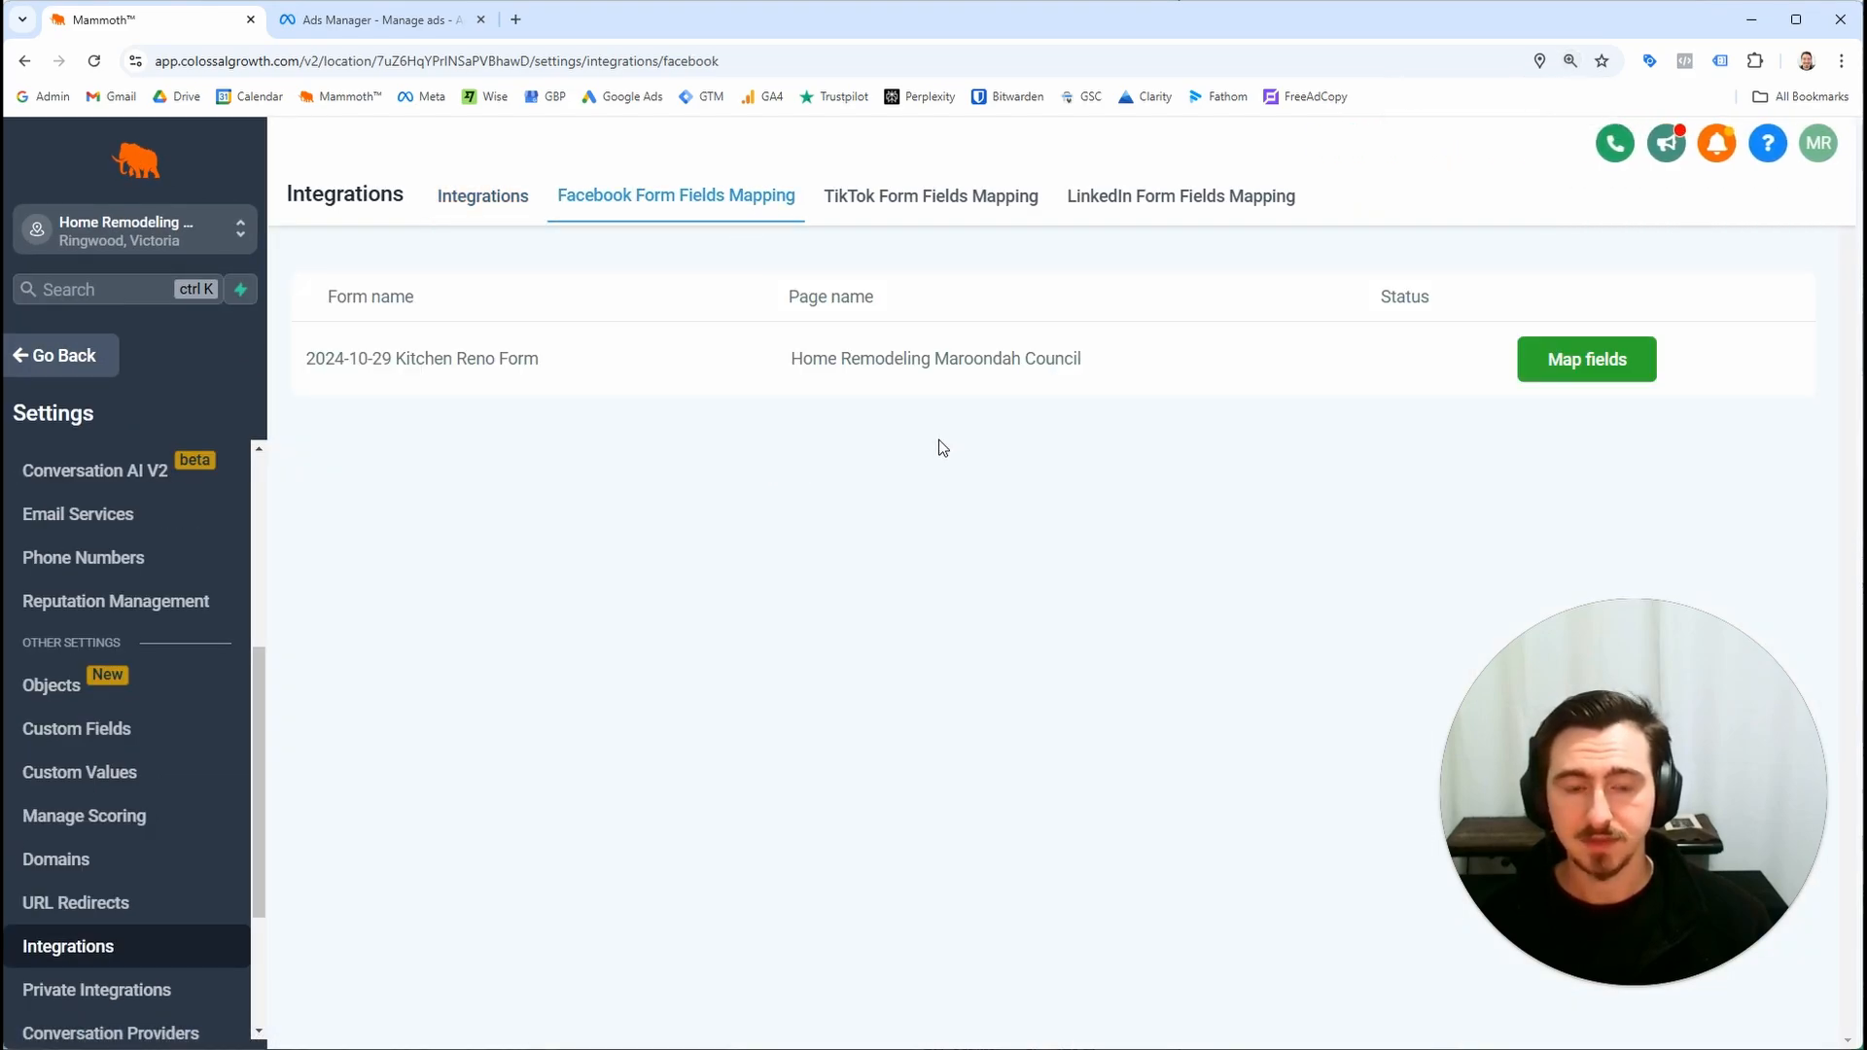
key("ctrl+minus")
left_click_drag(491, 341, 265, 333)
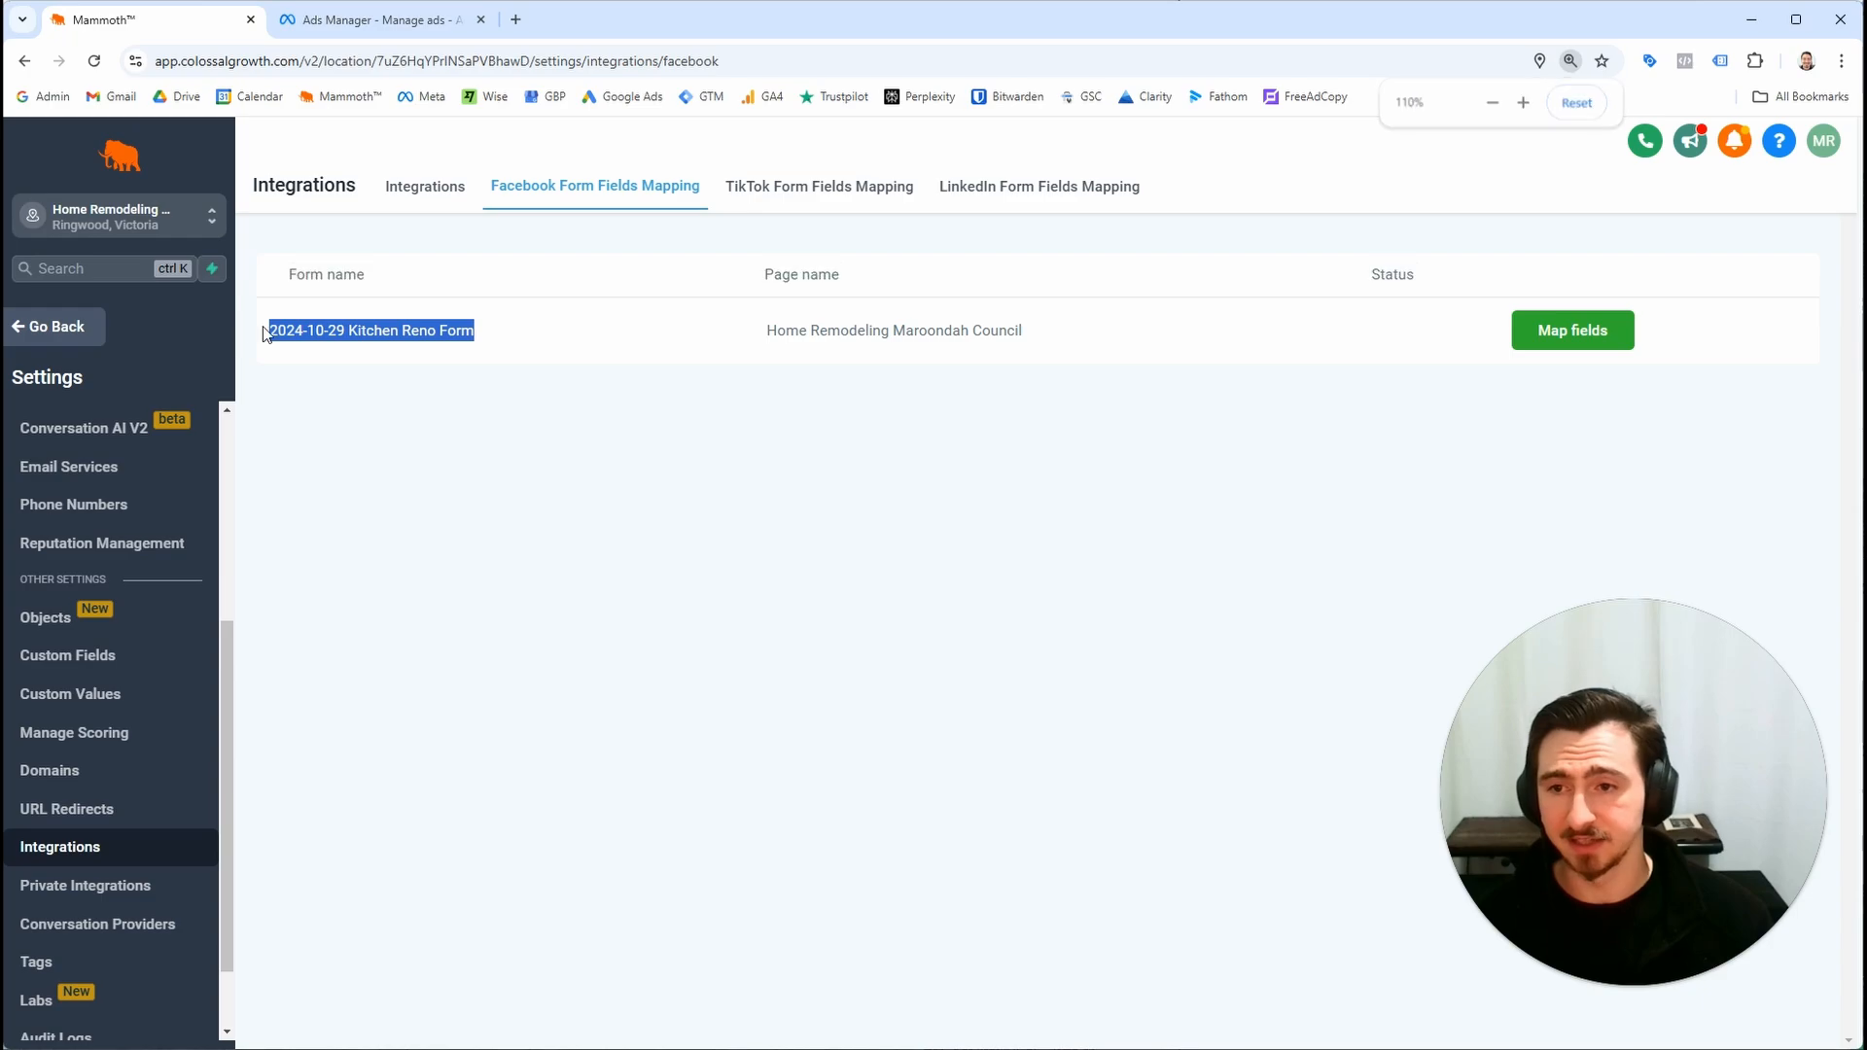
left_click(280, 335)
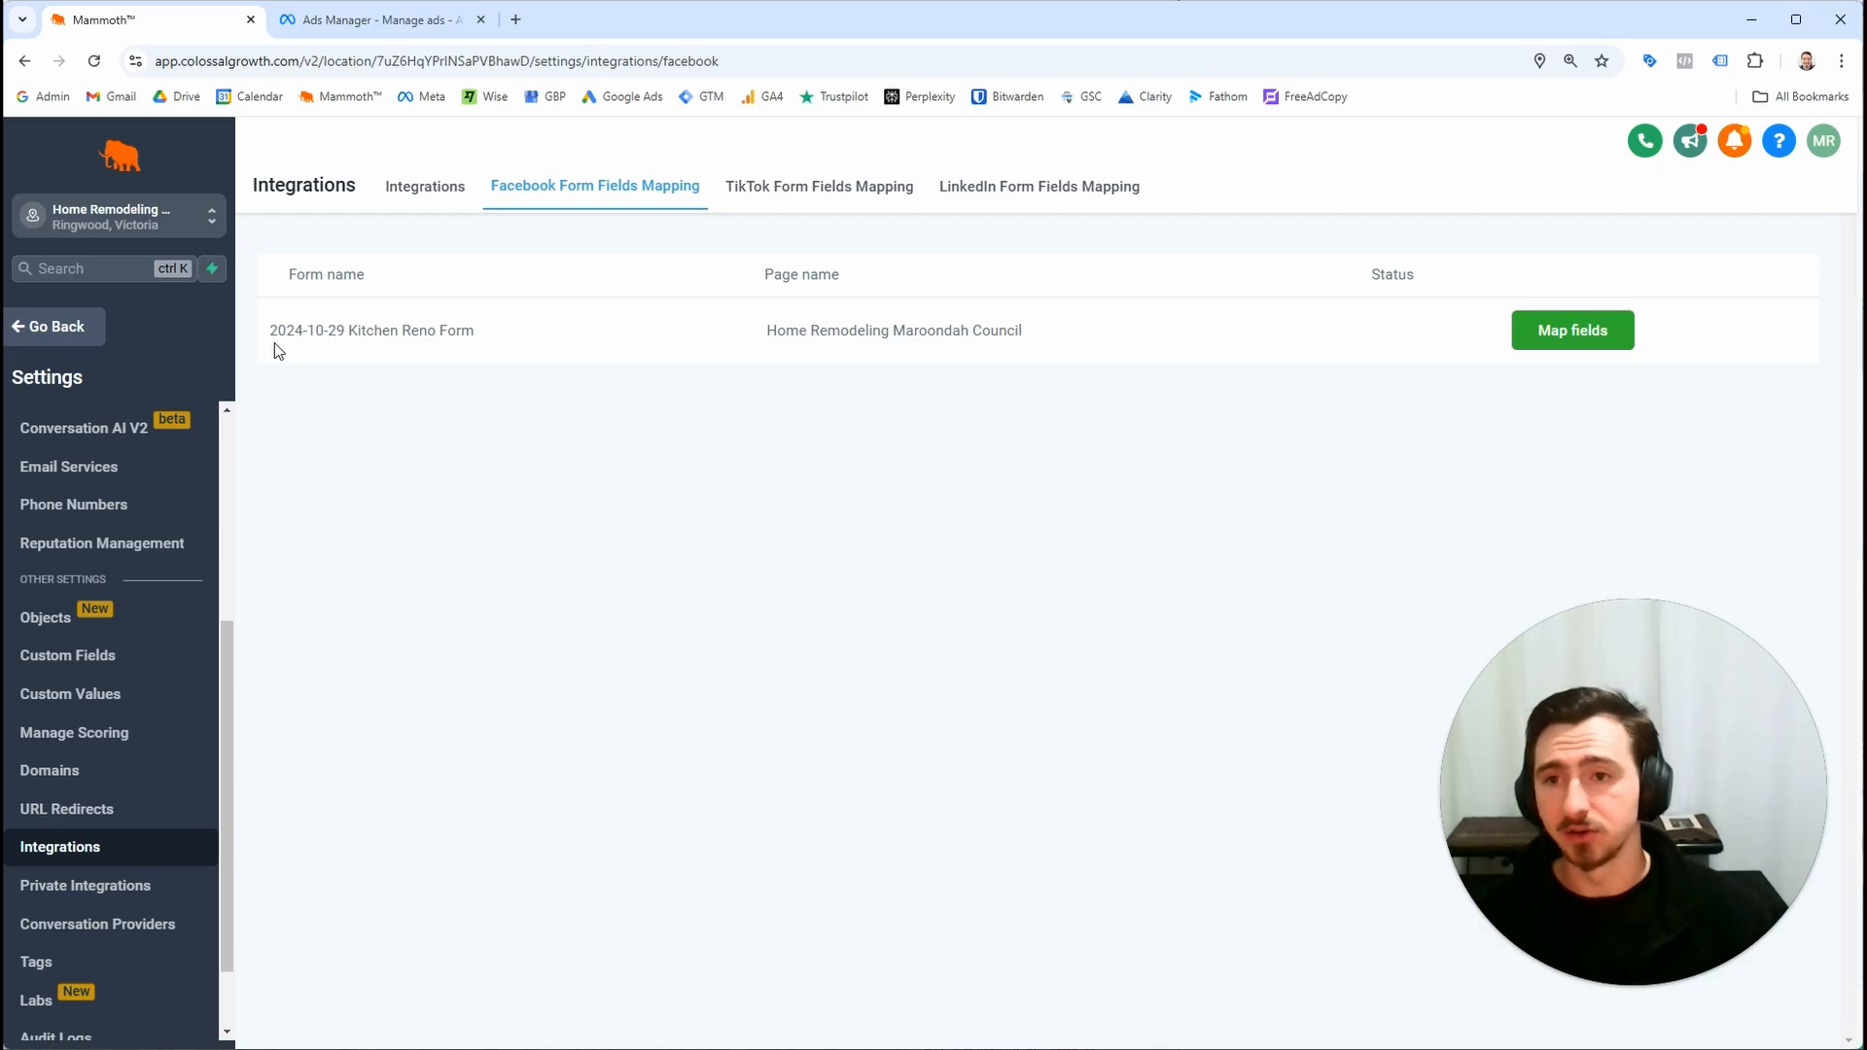
Map the Kitchen Reno form's phone number, email, full name and city fields to Phone, Email, Full name and City, and save
left_click(374, 19)
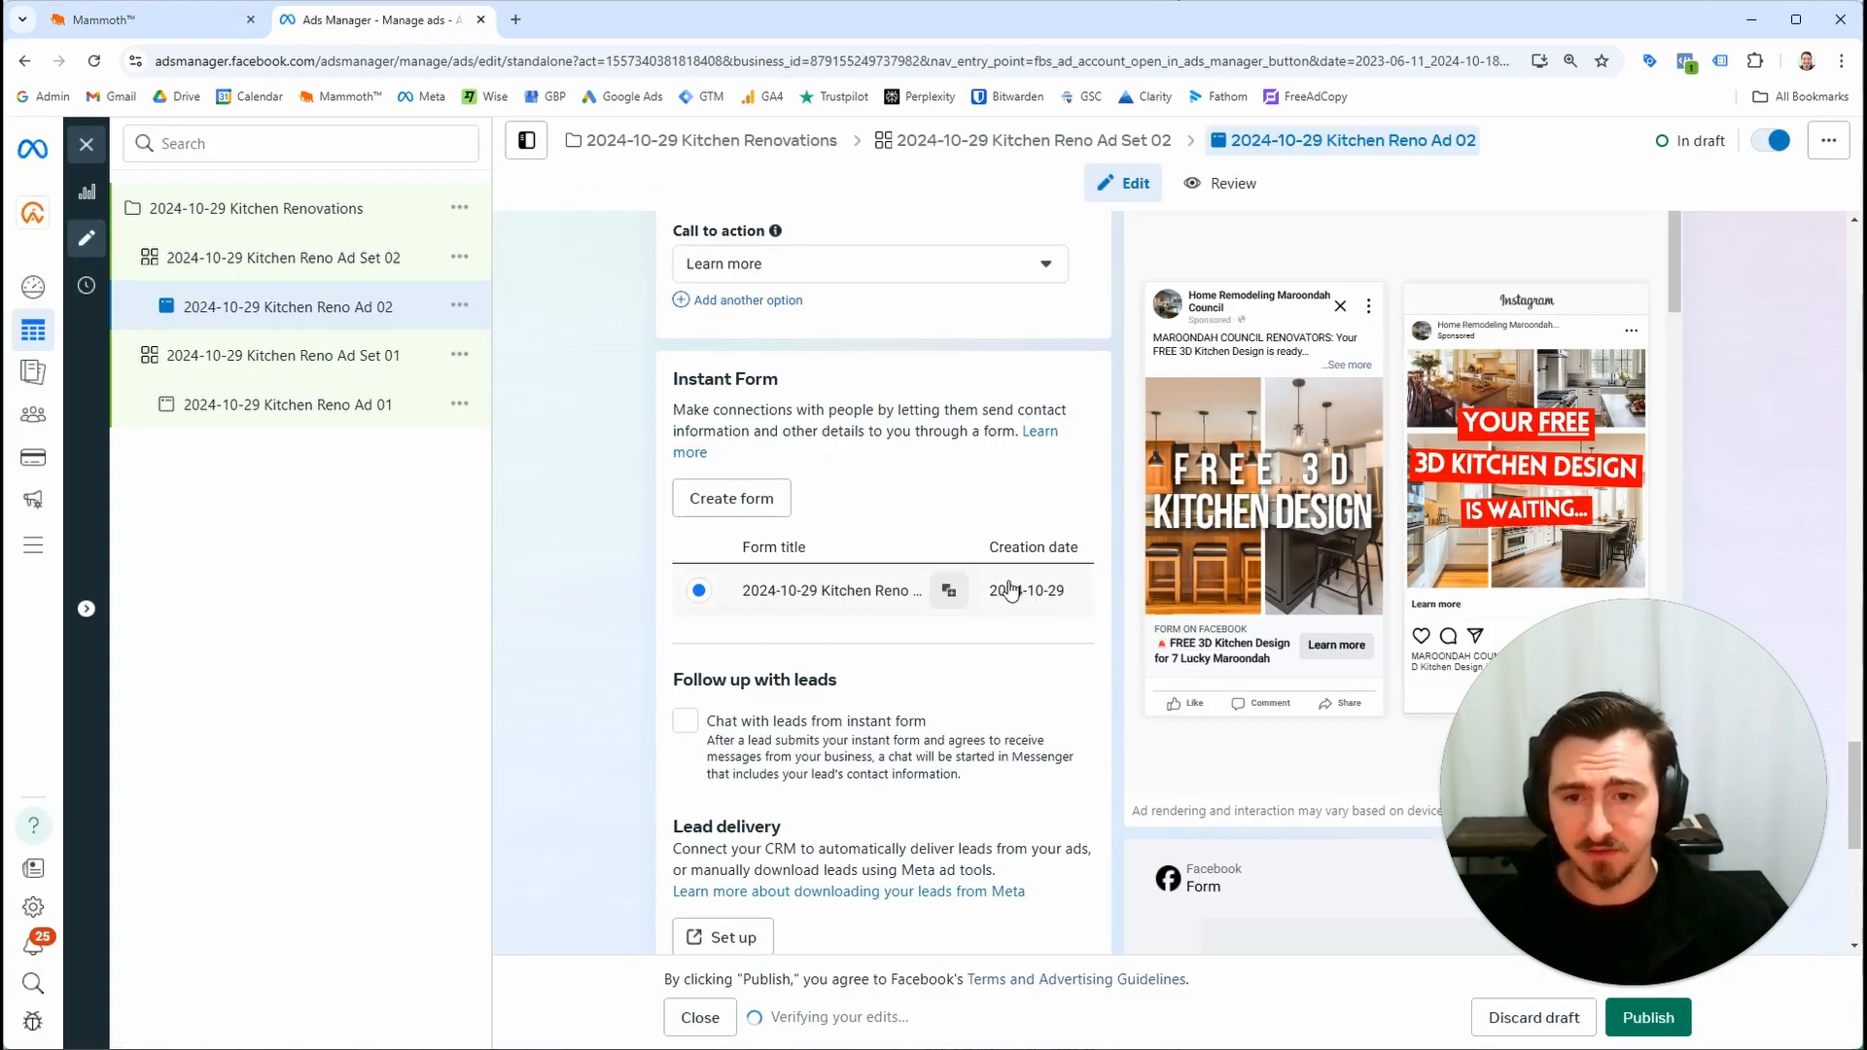
key("ctrl+Tab")
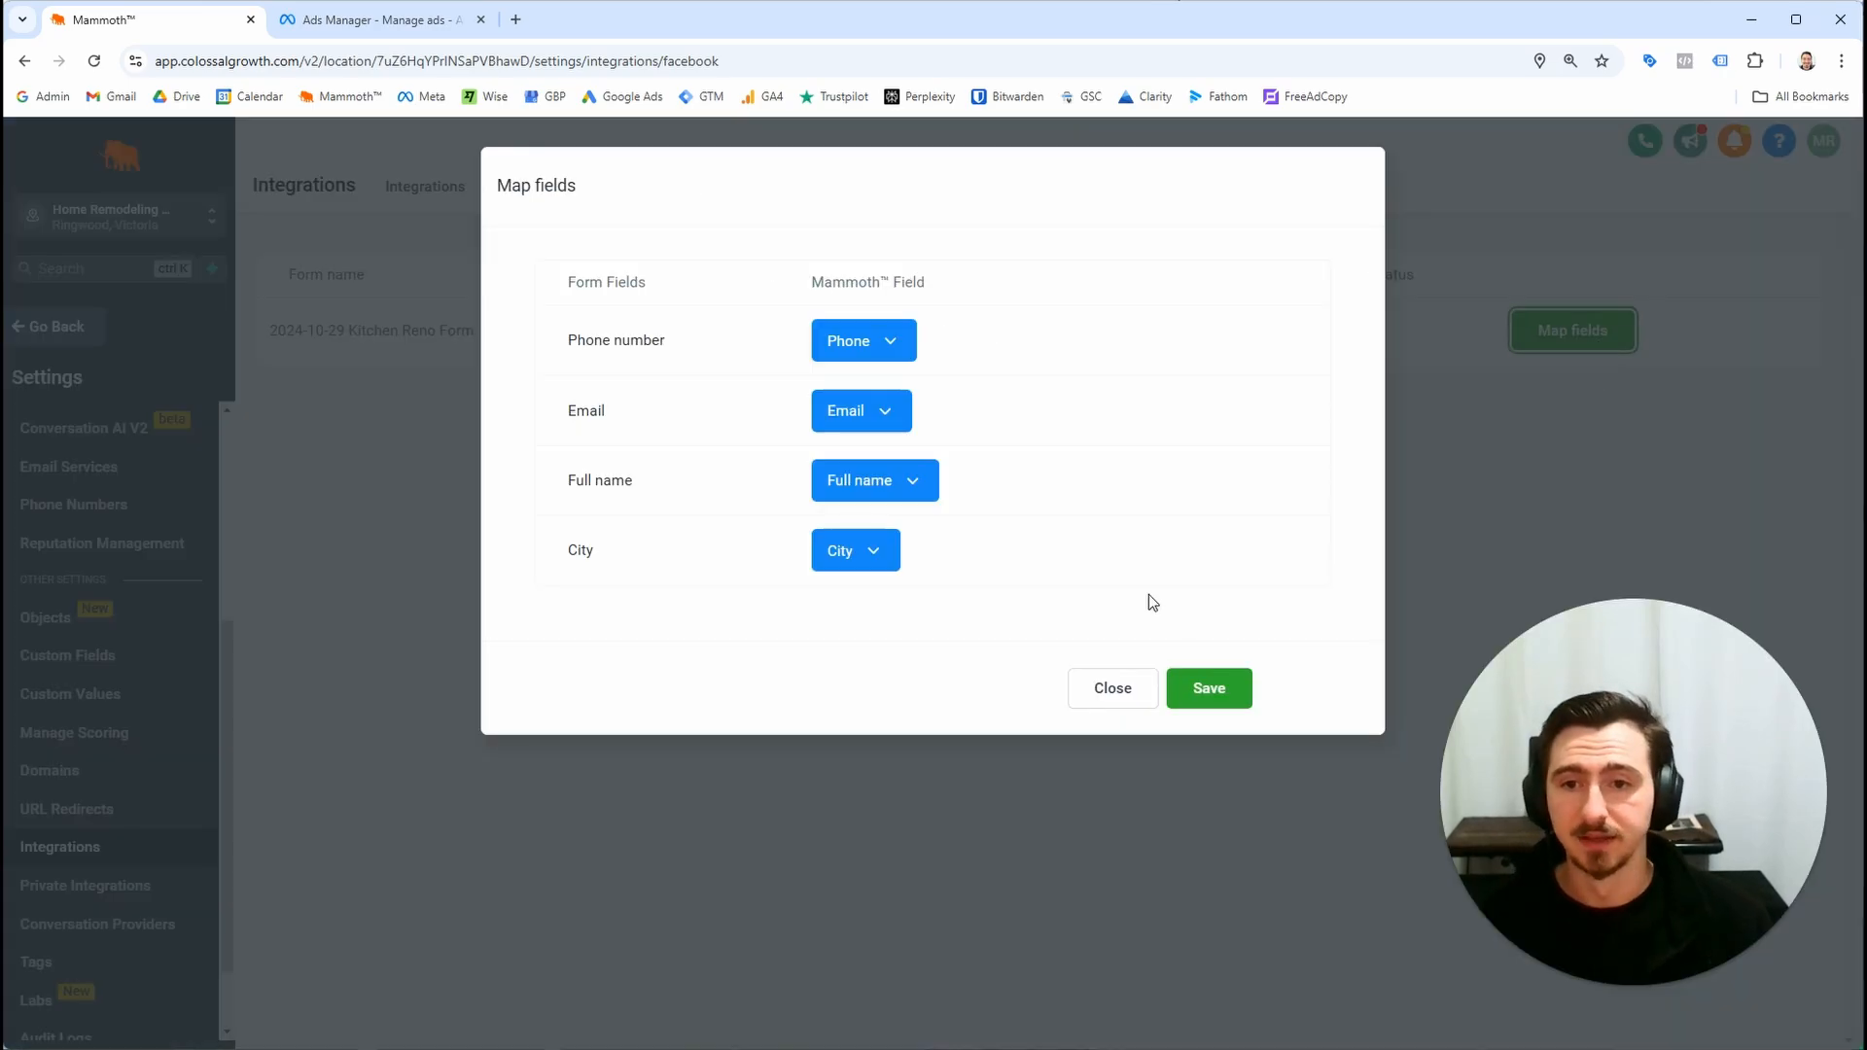
left_click(1095, 684)
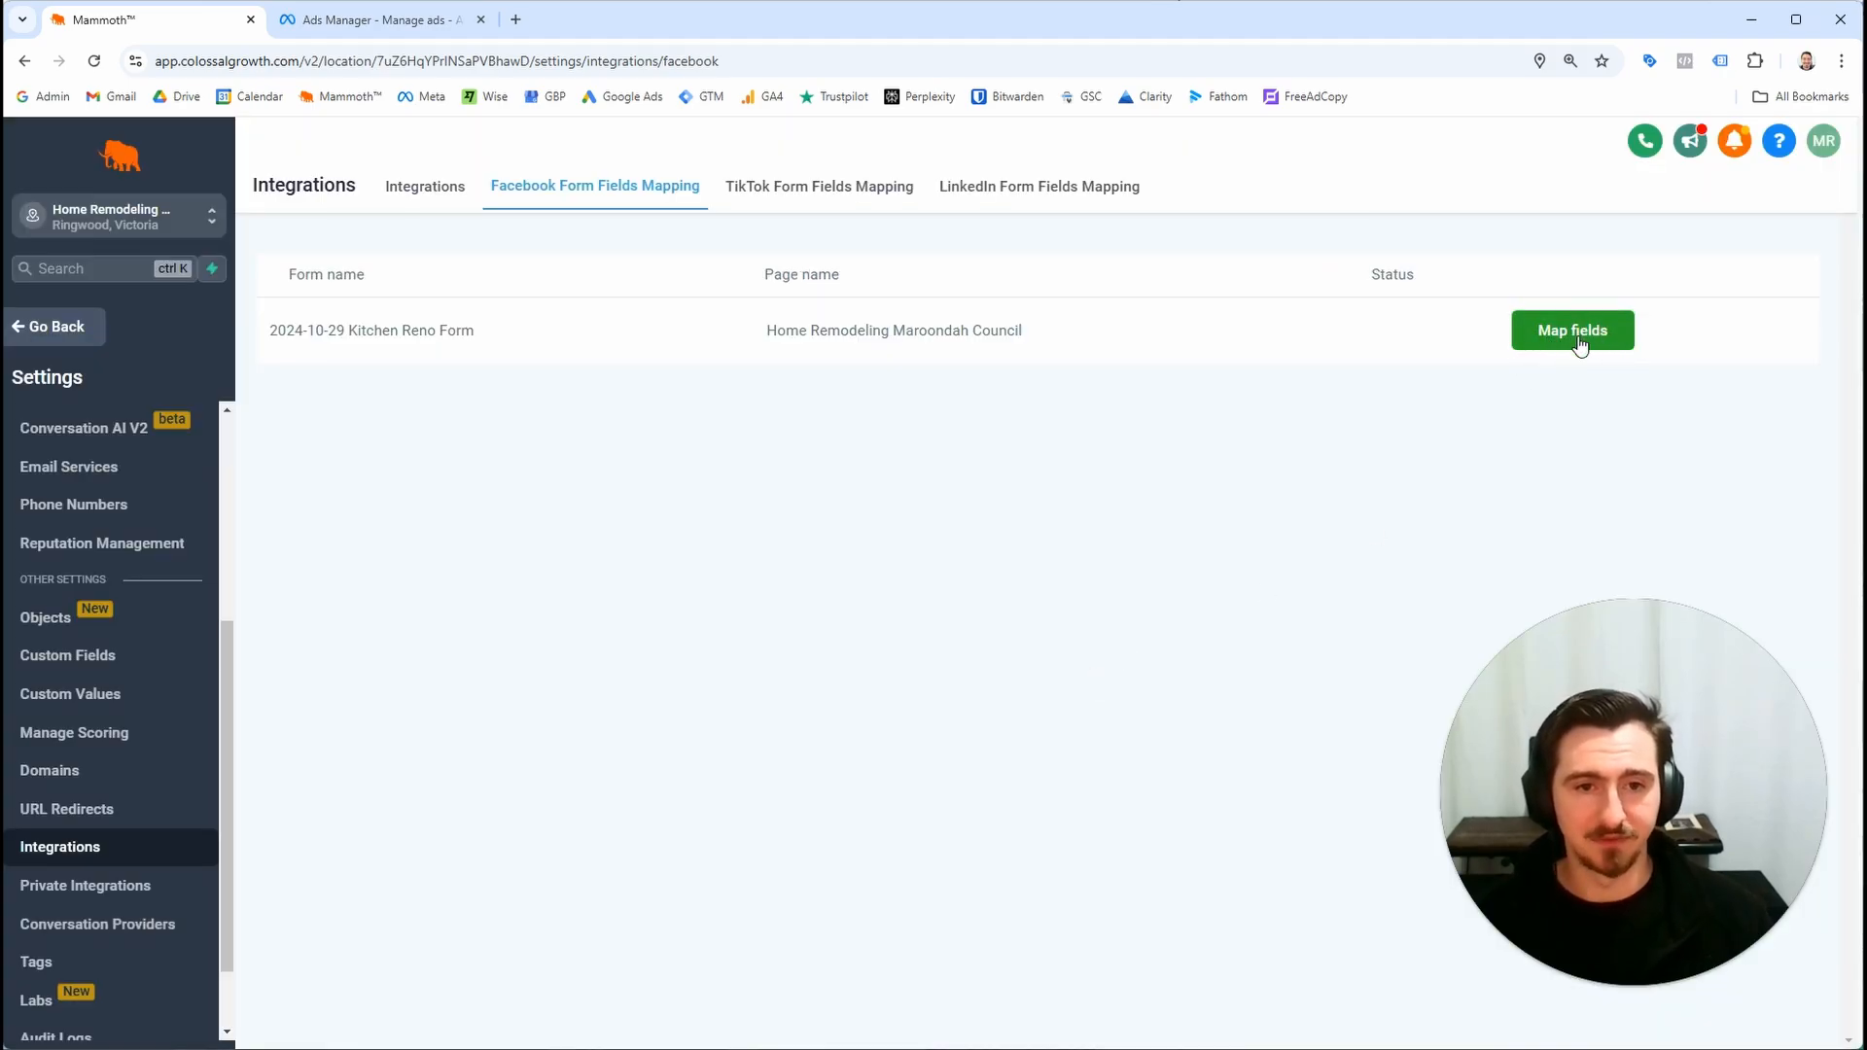
left_click(1580, 342)
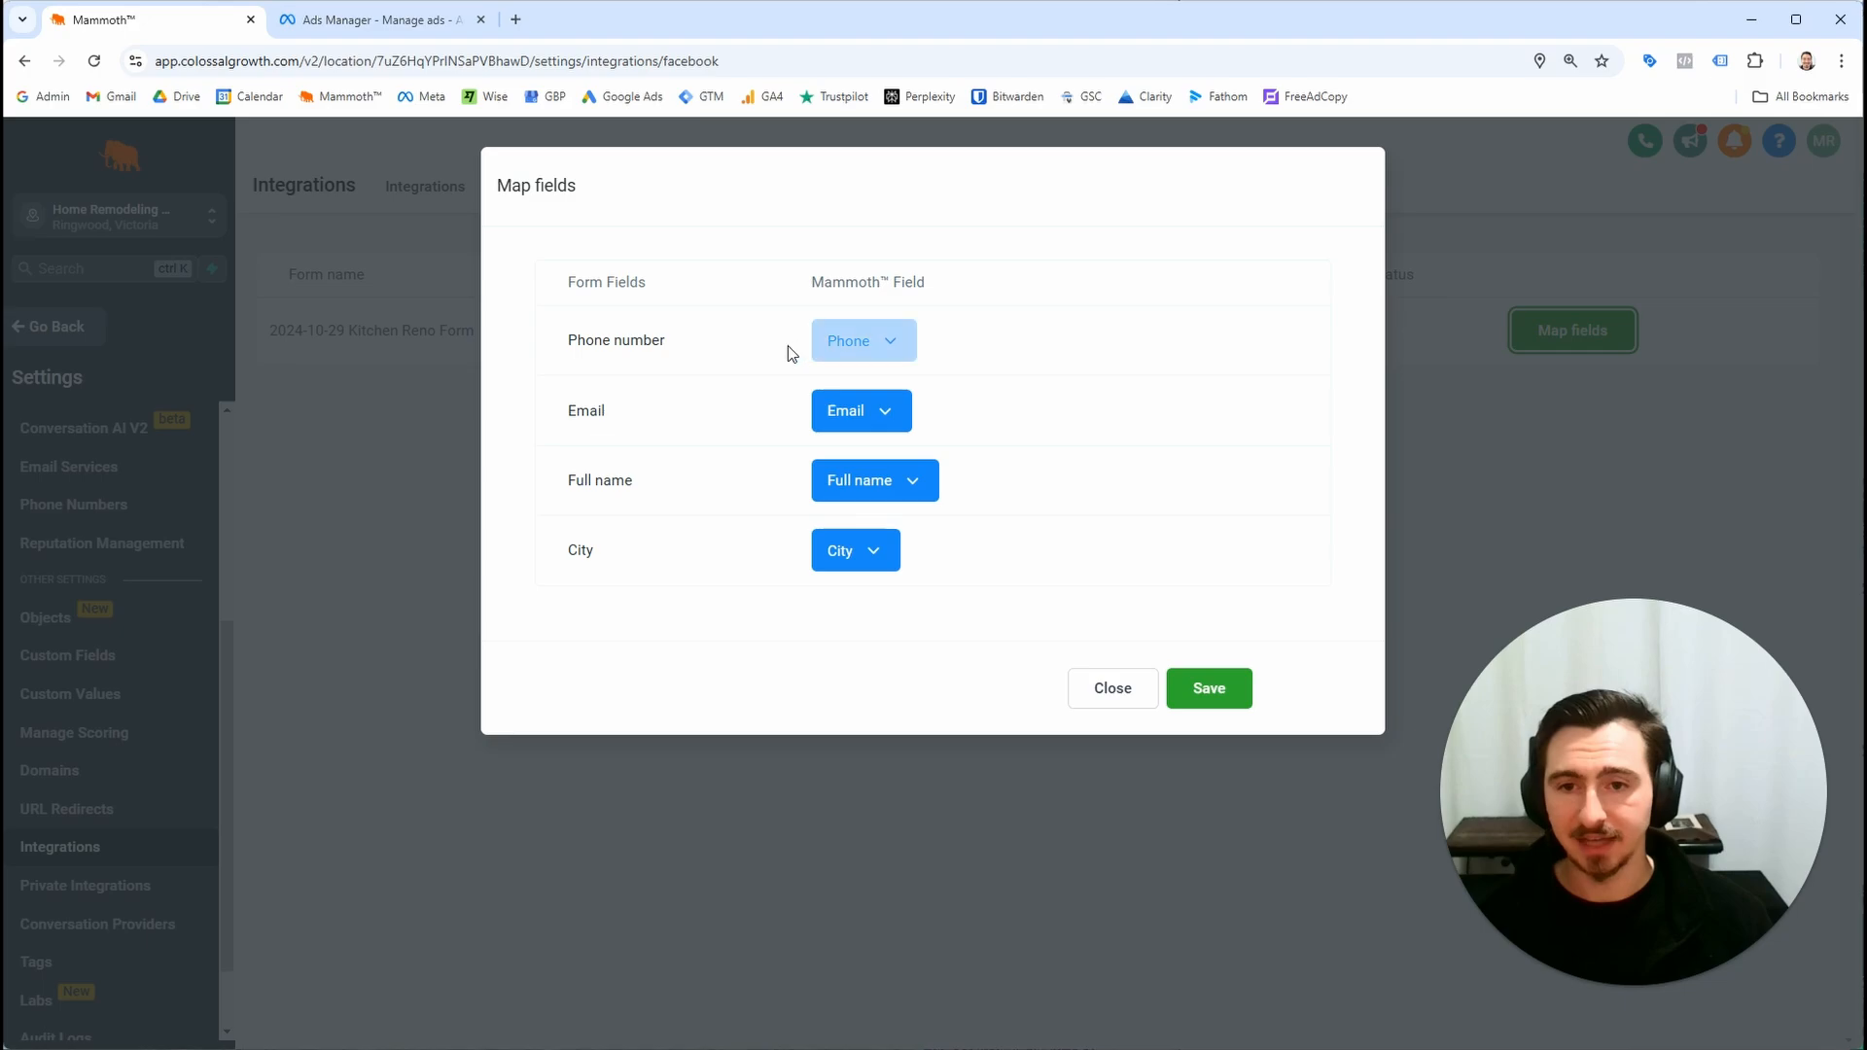
left_click_drag(557, 337, 734, 341)
left_click_drag(557, 406, 644, 416)
left_click_drag(559, 486, 675, 496)
left_click(650, 563)
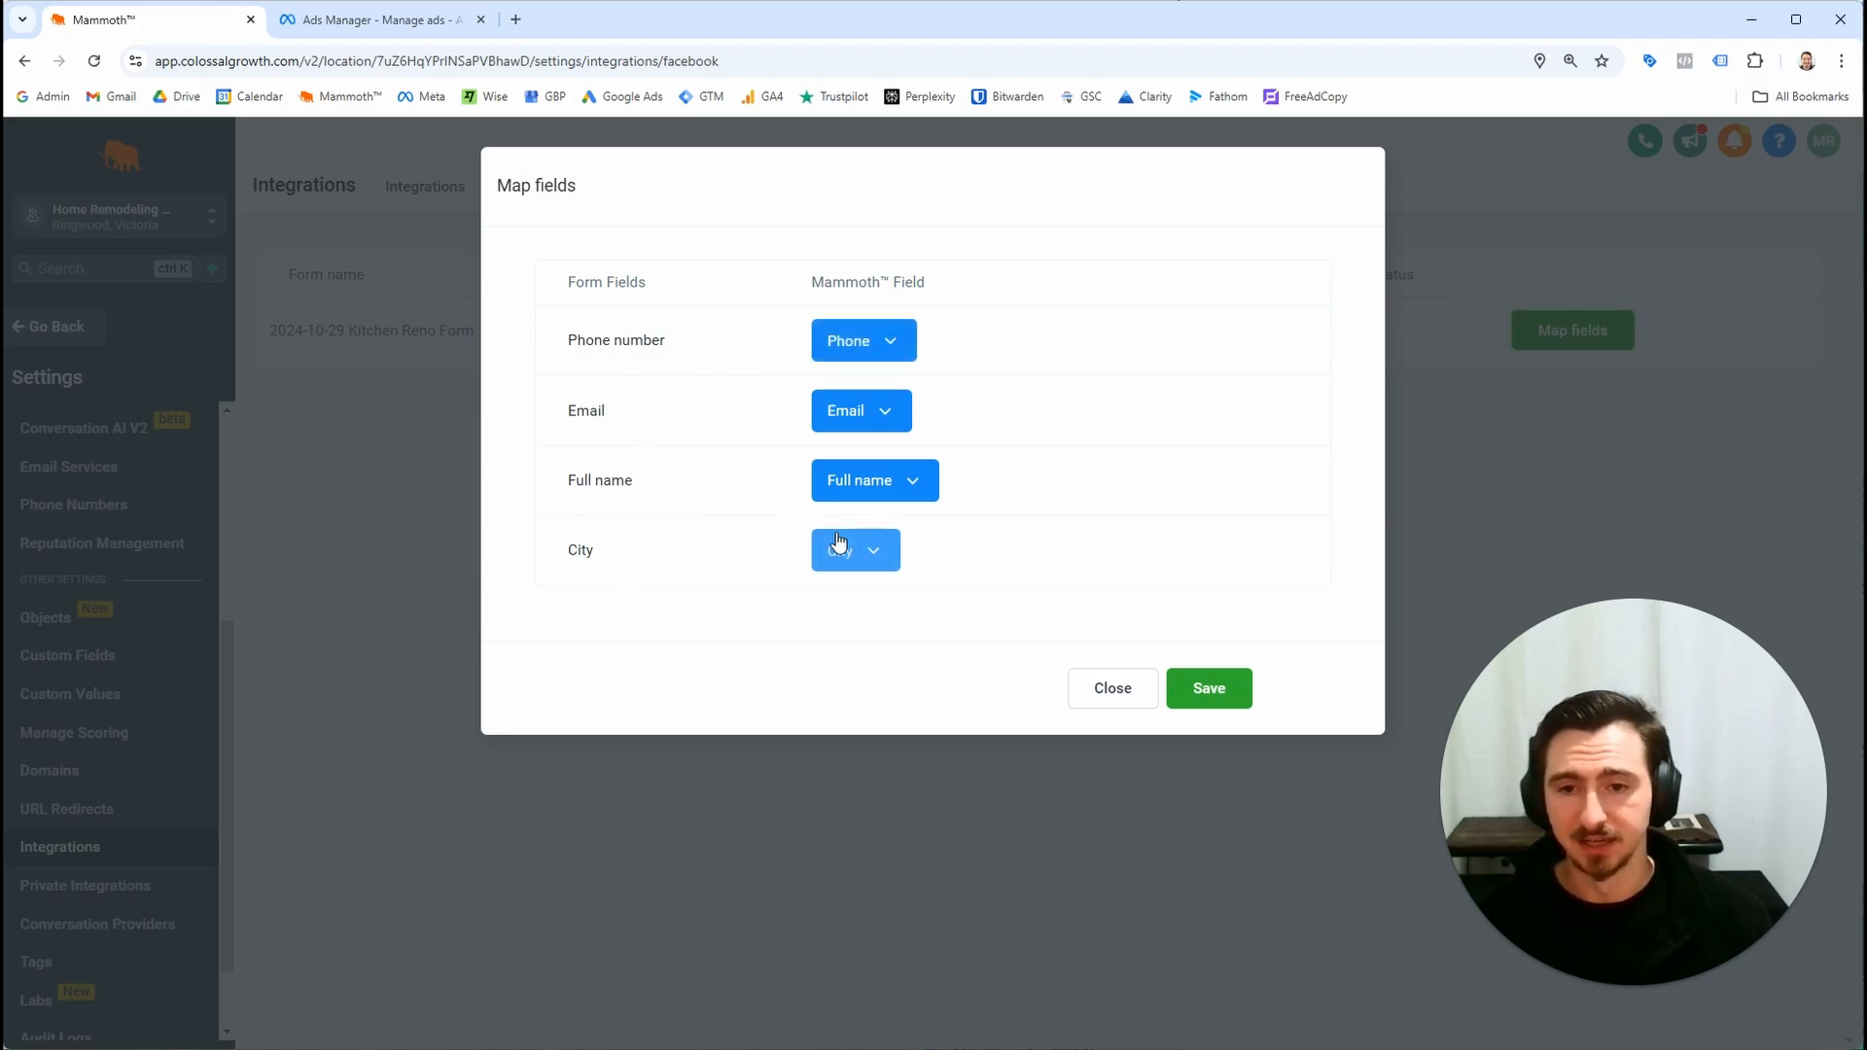
left_click(848, 550)
left_click(885, 491)
left_click(919, 433)
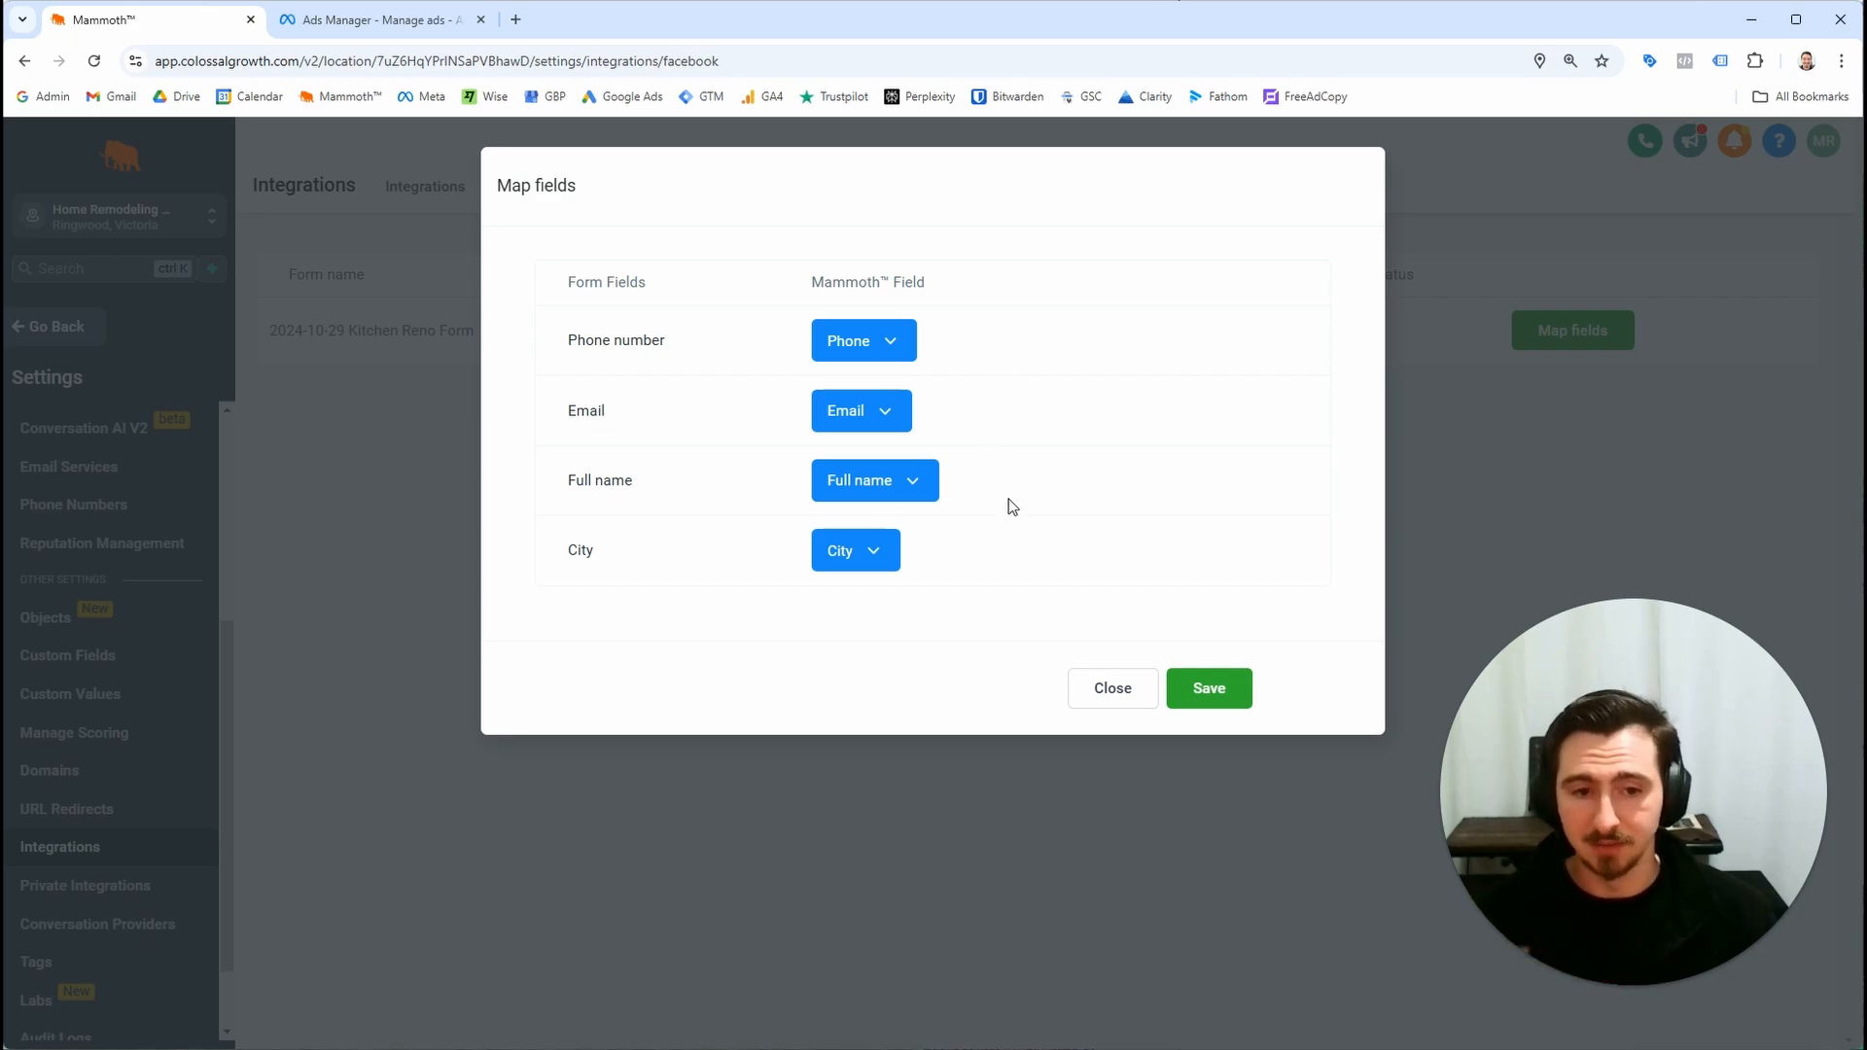
left_click(1248, 696)
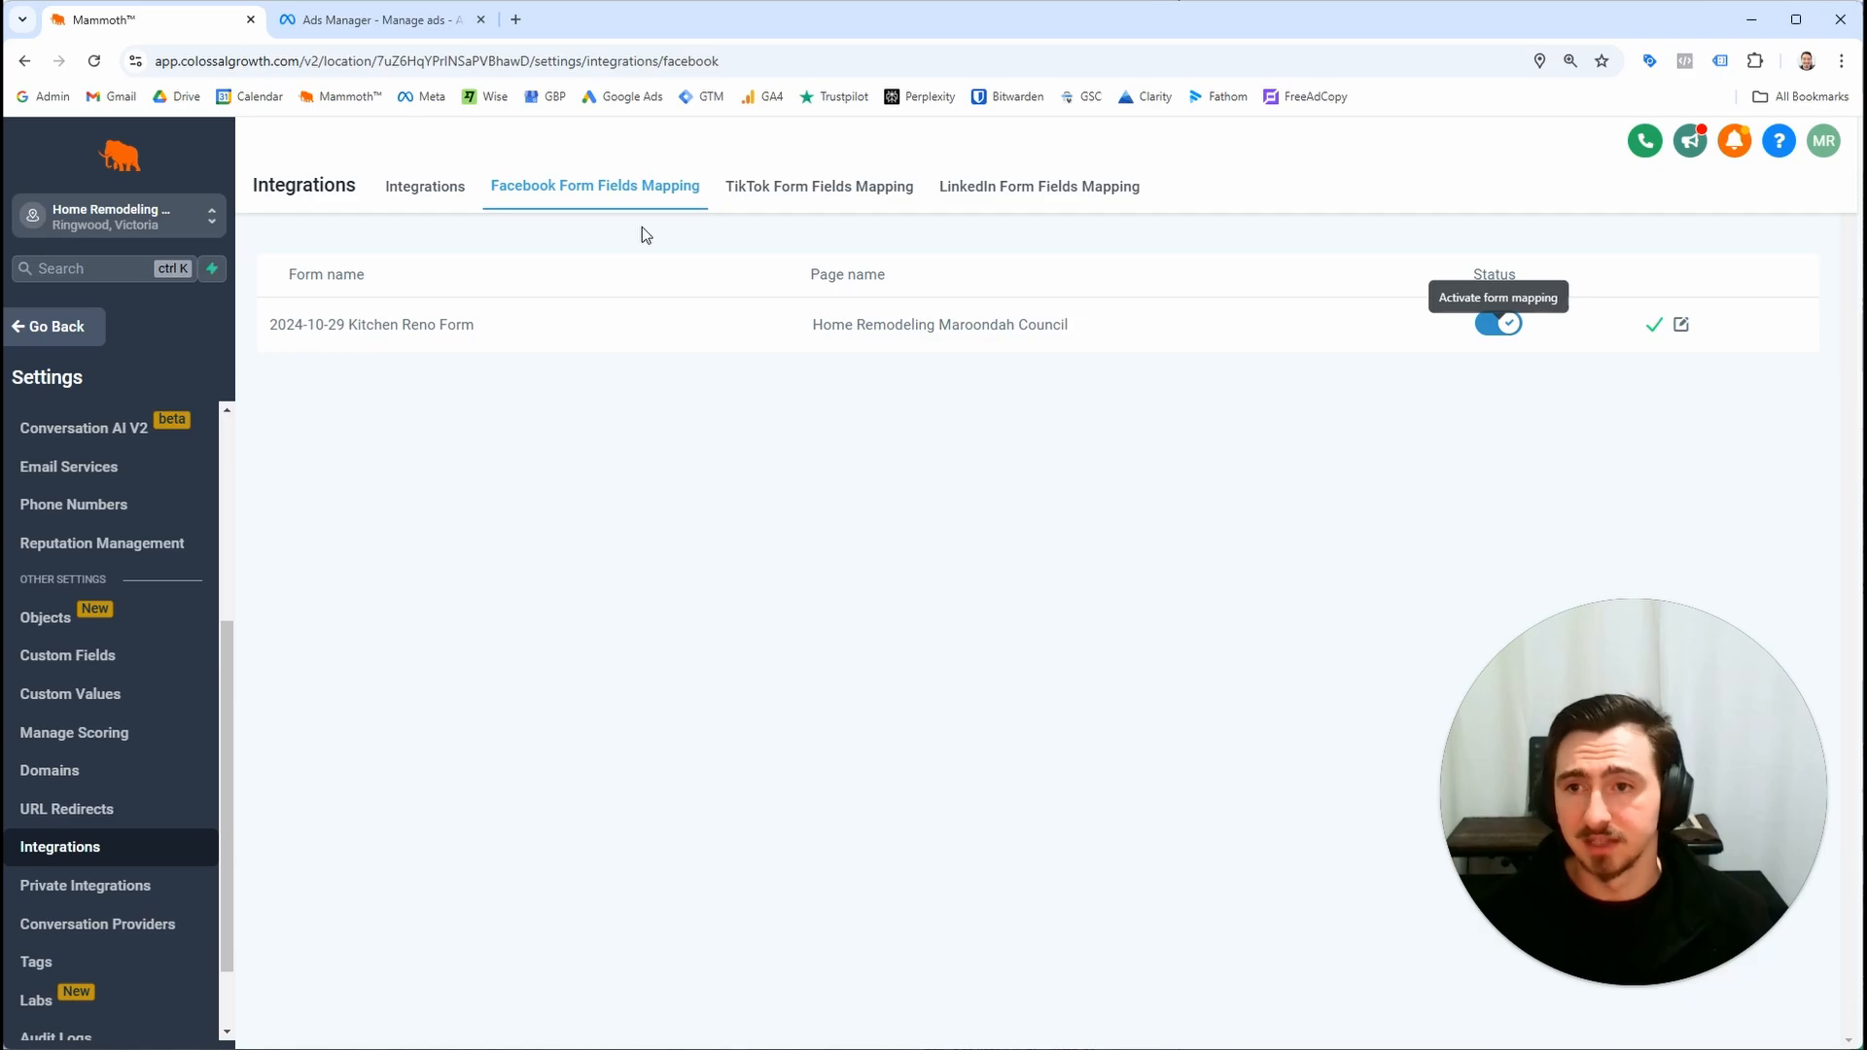
Check the ad's lead form preview fields in Ads Manager
left_click(380, 20)
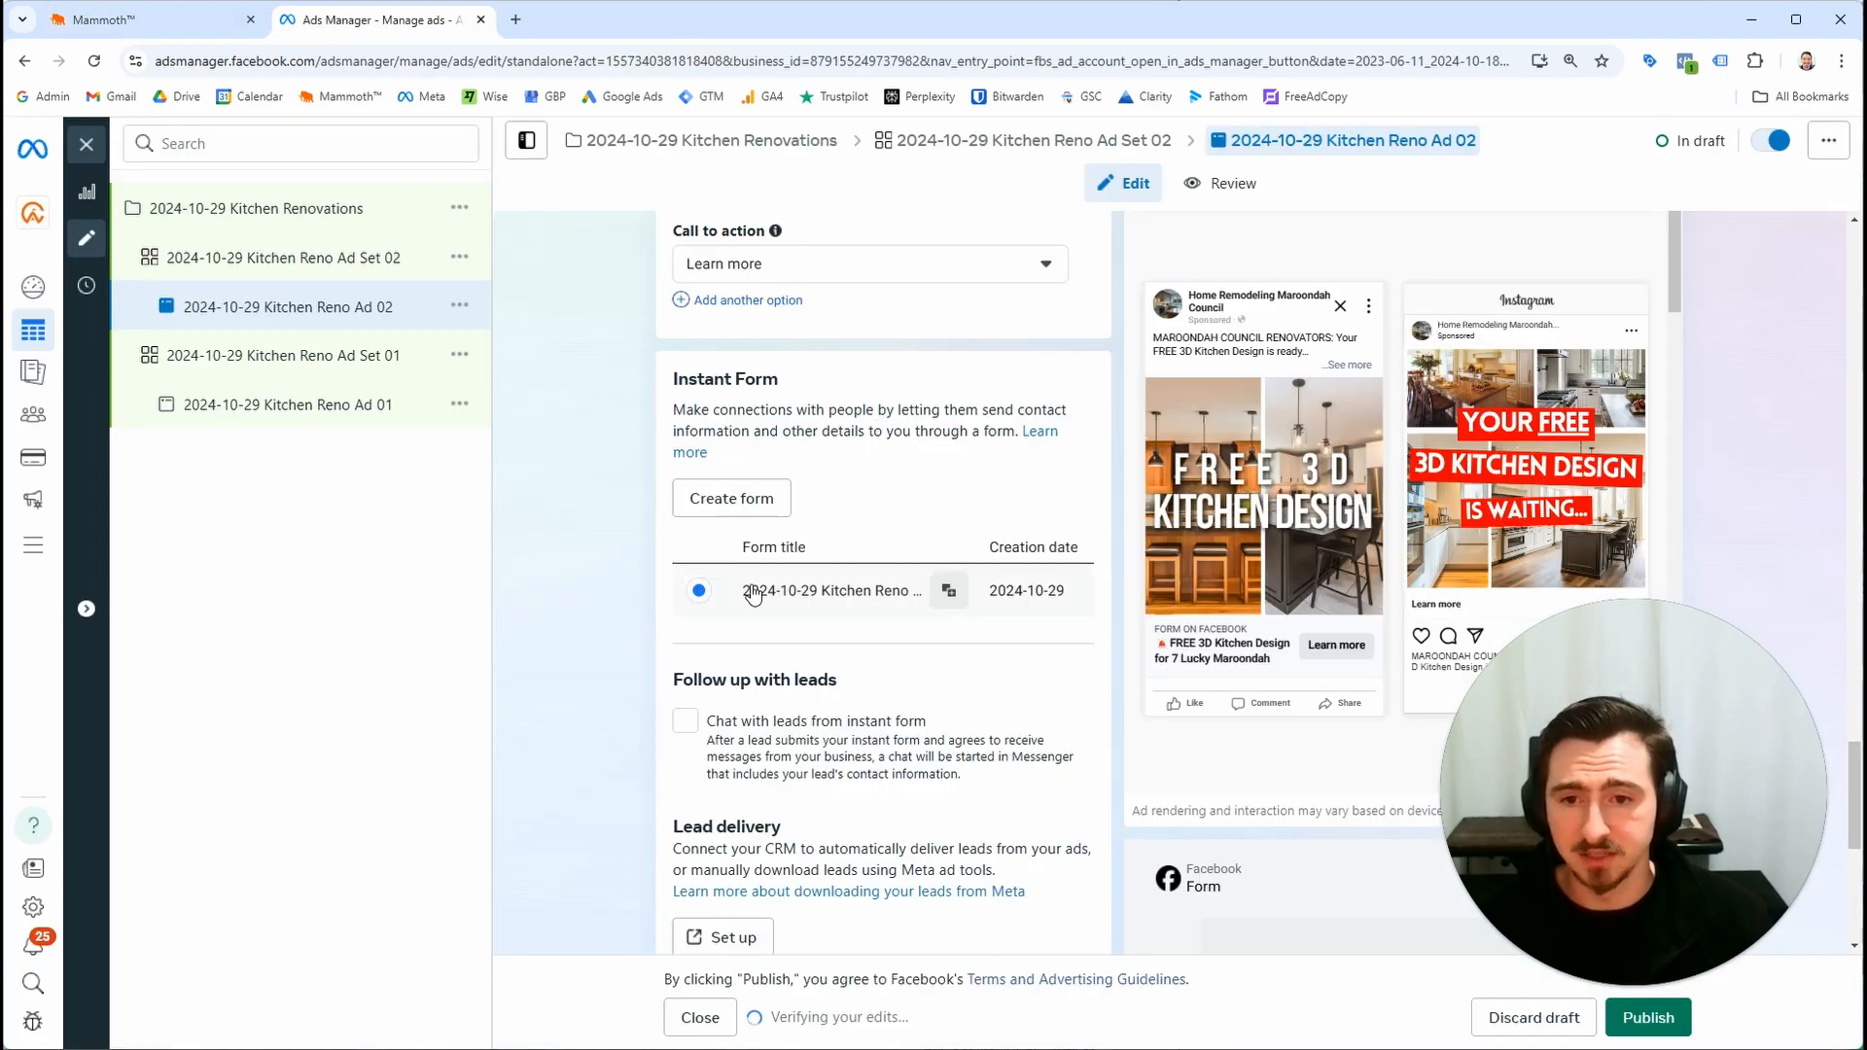
scroll(1459, 525, "down", 10)
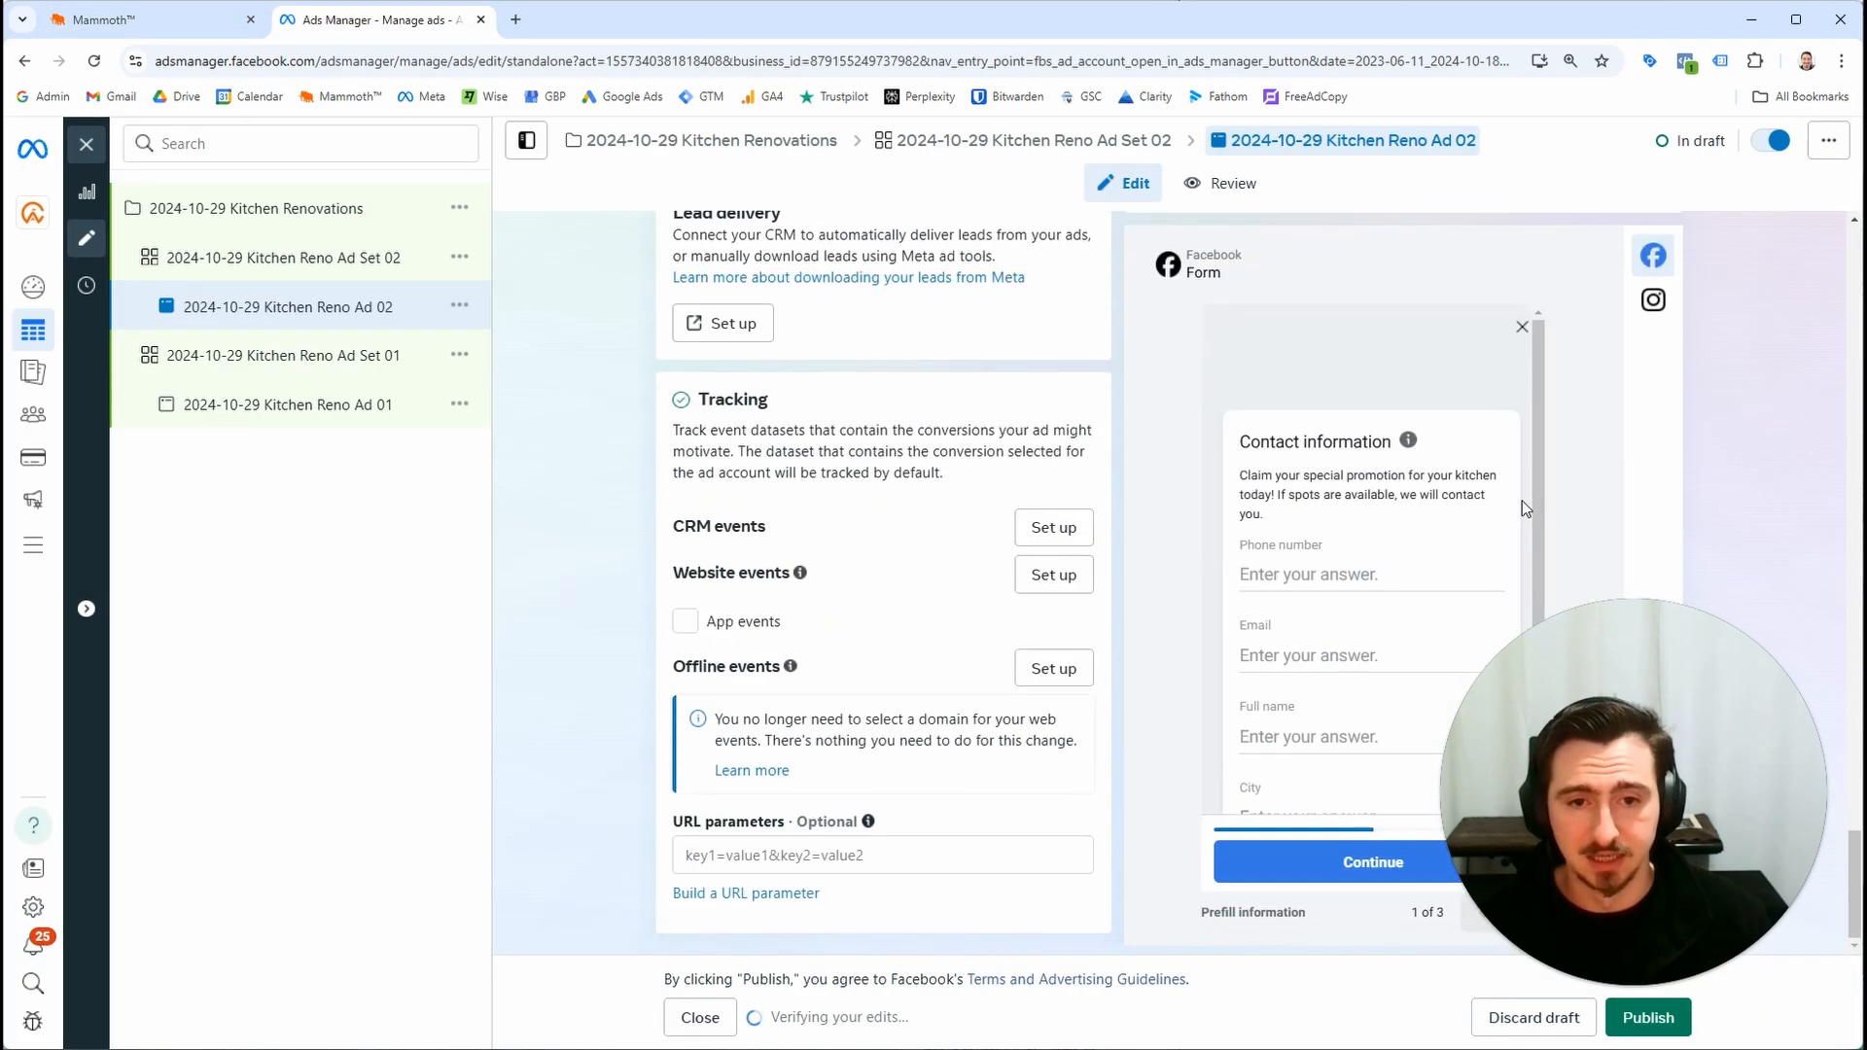
left_click(97, 19)
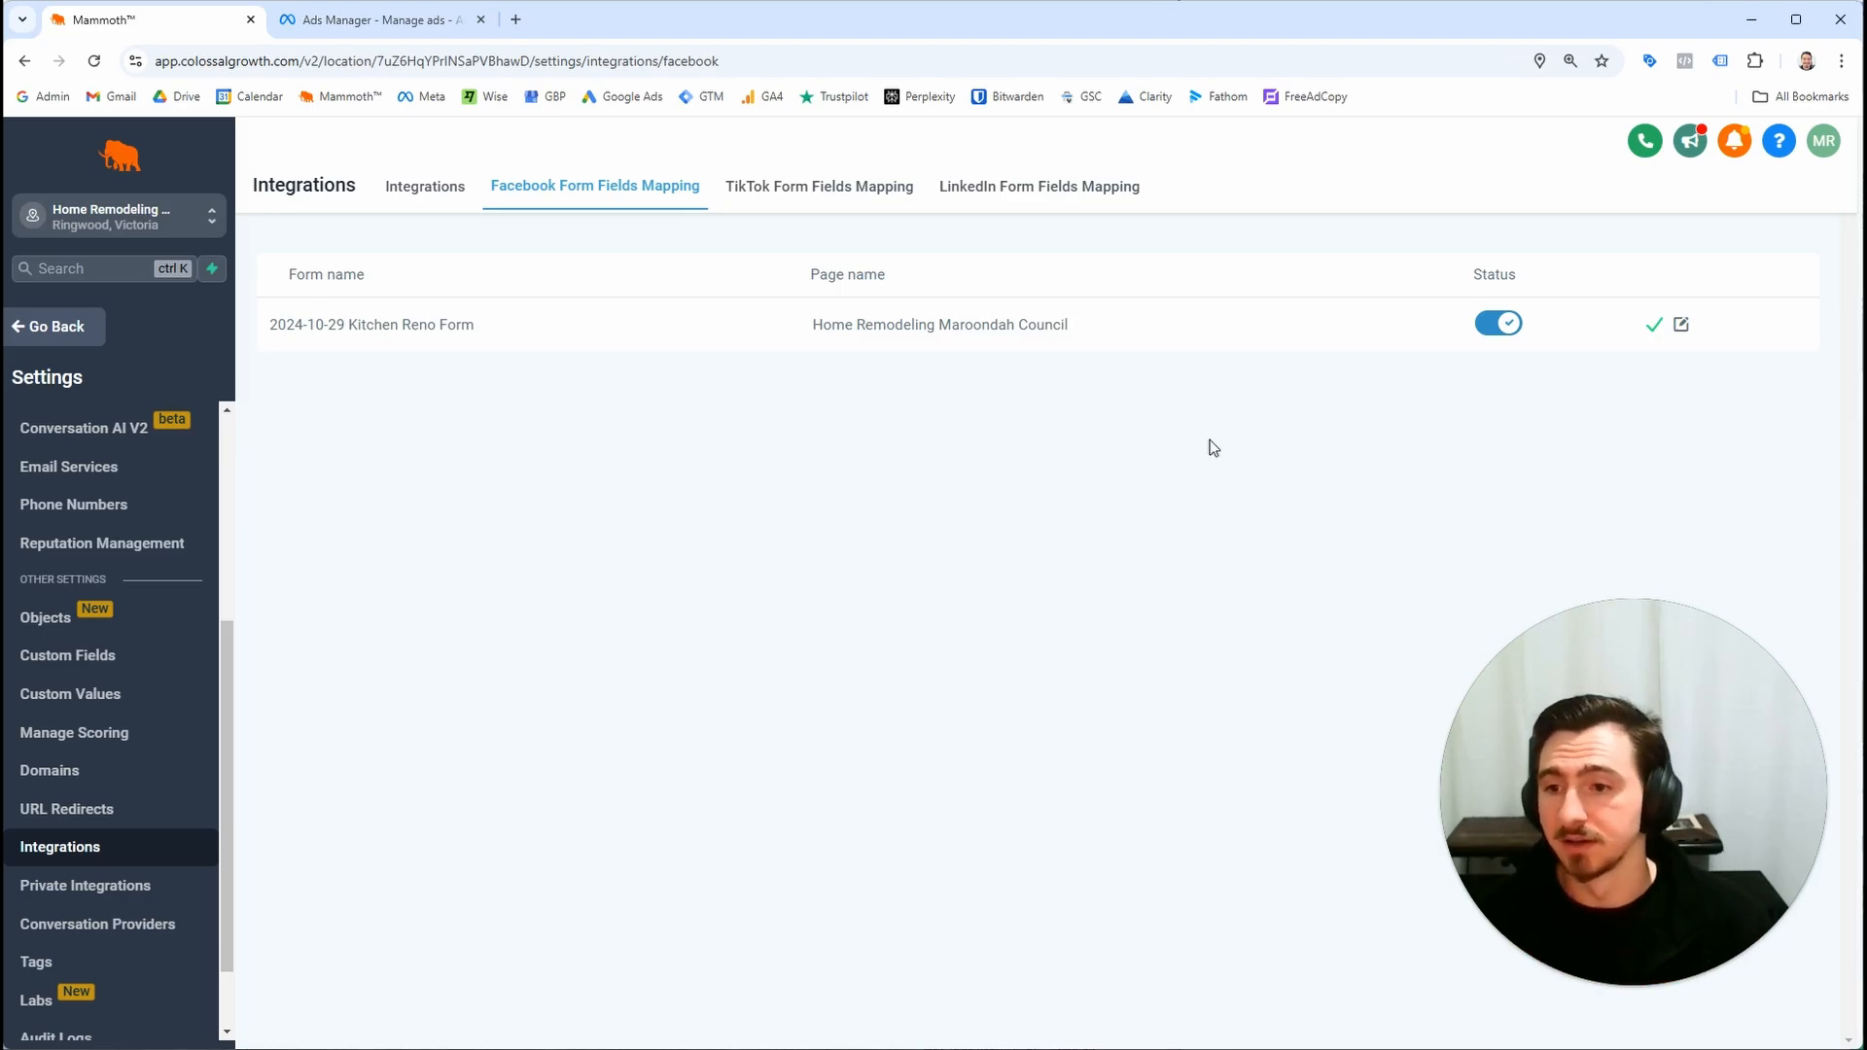
Create a new automation workflow and name it 2024-11-01
left_click(56, 329)
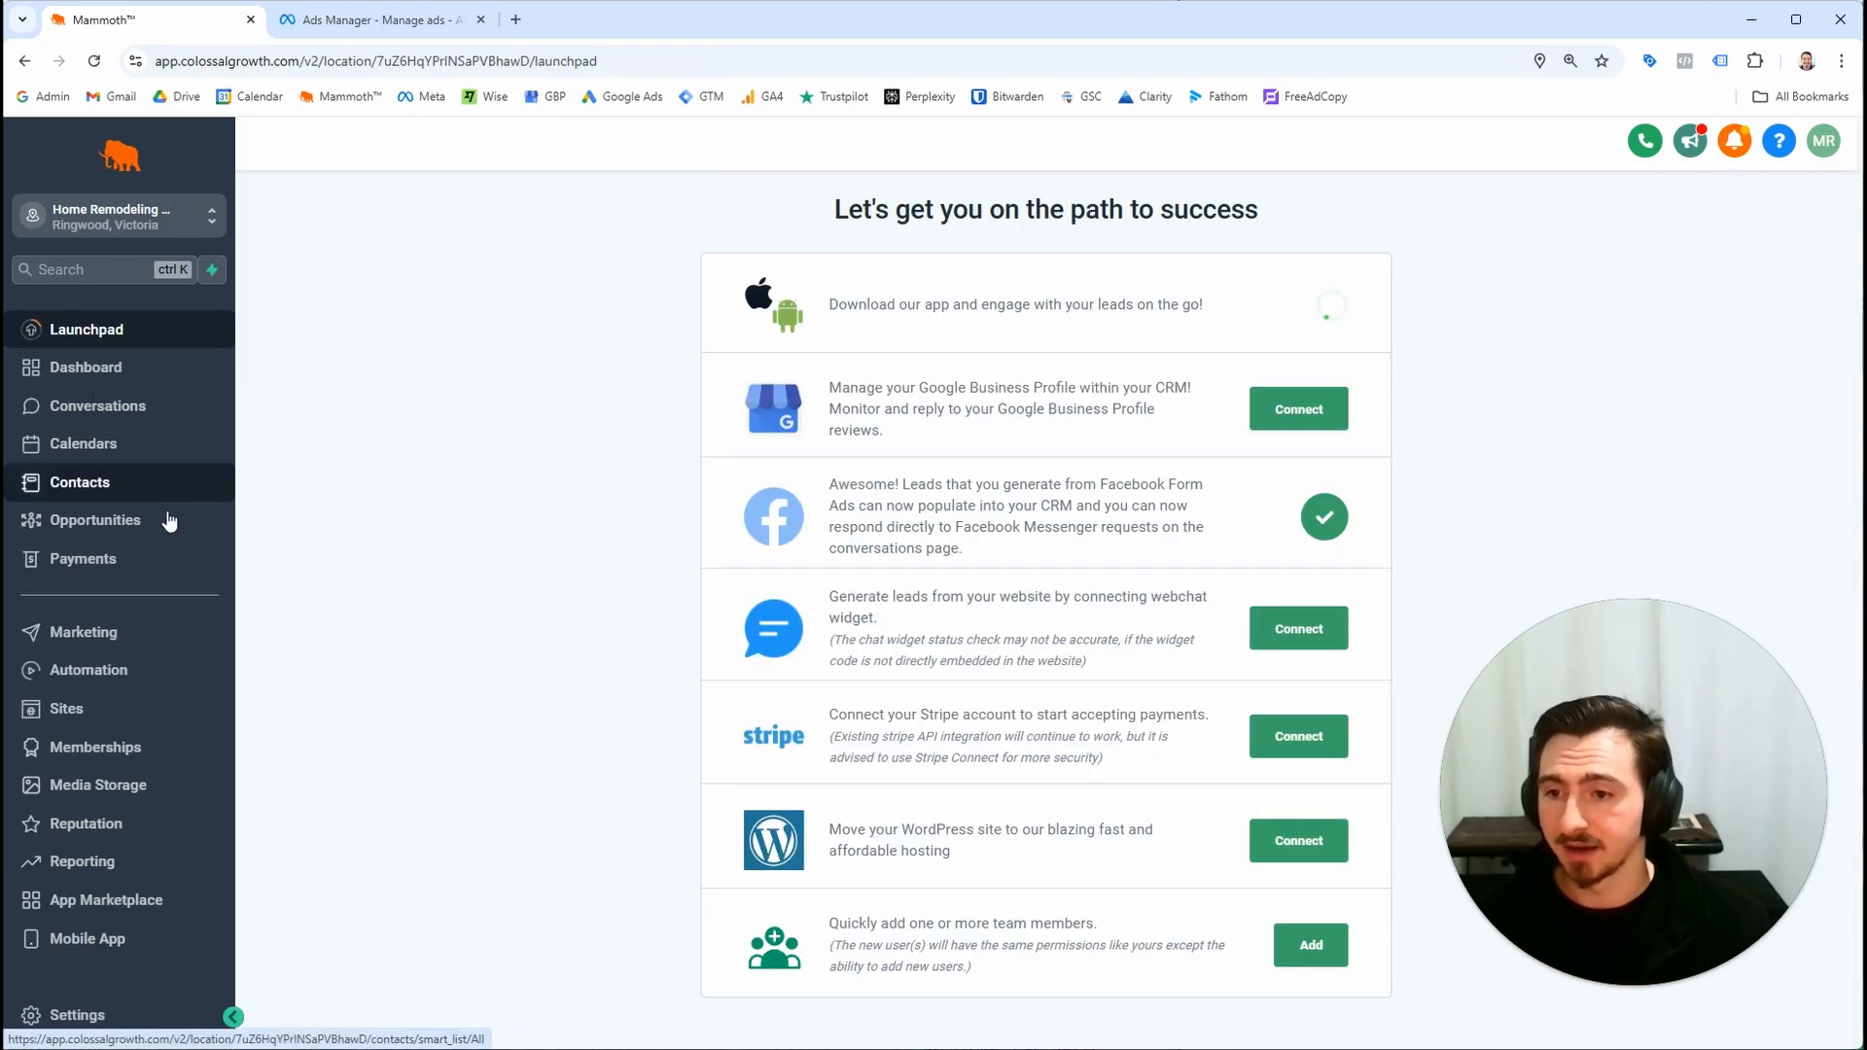
left_click(158, 673)
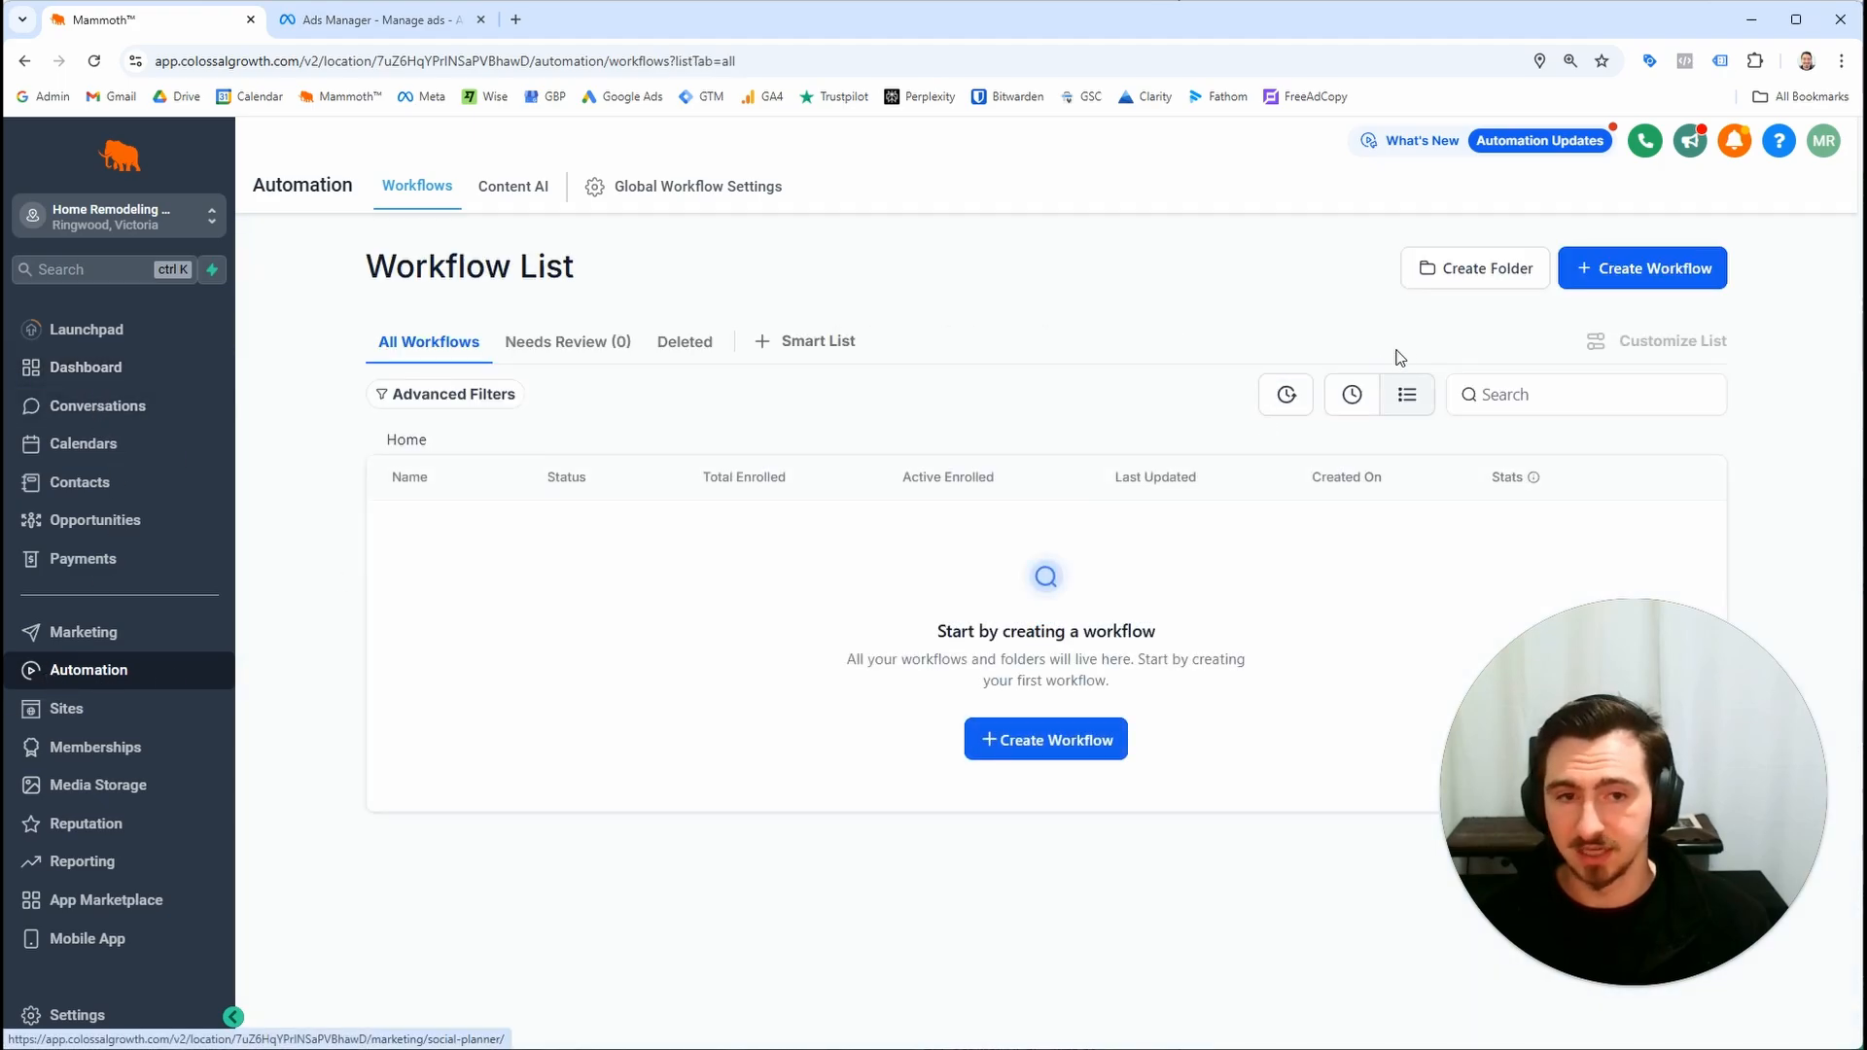
left_click(1615, 271)
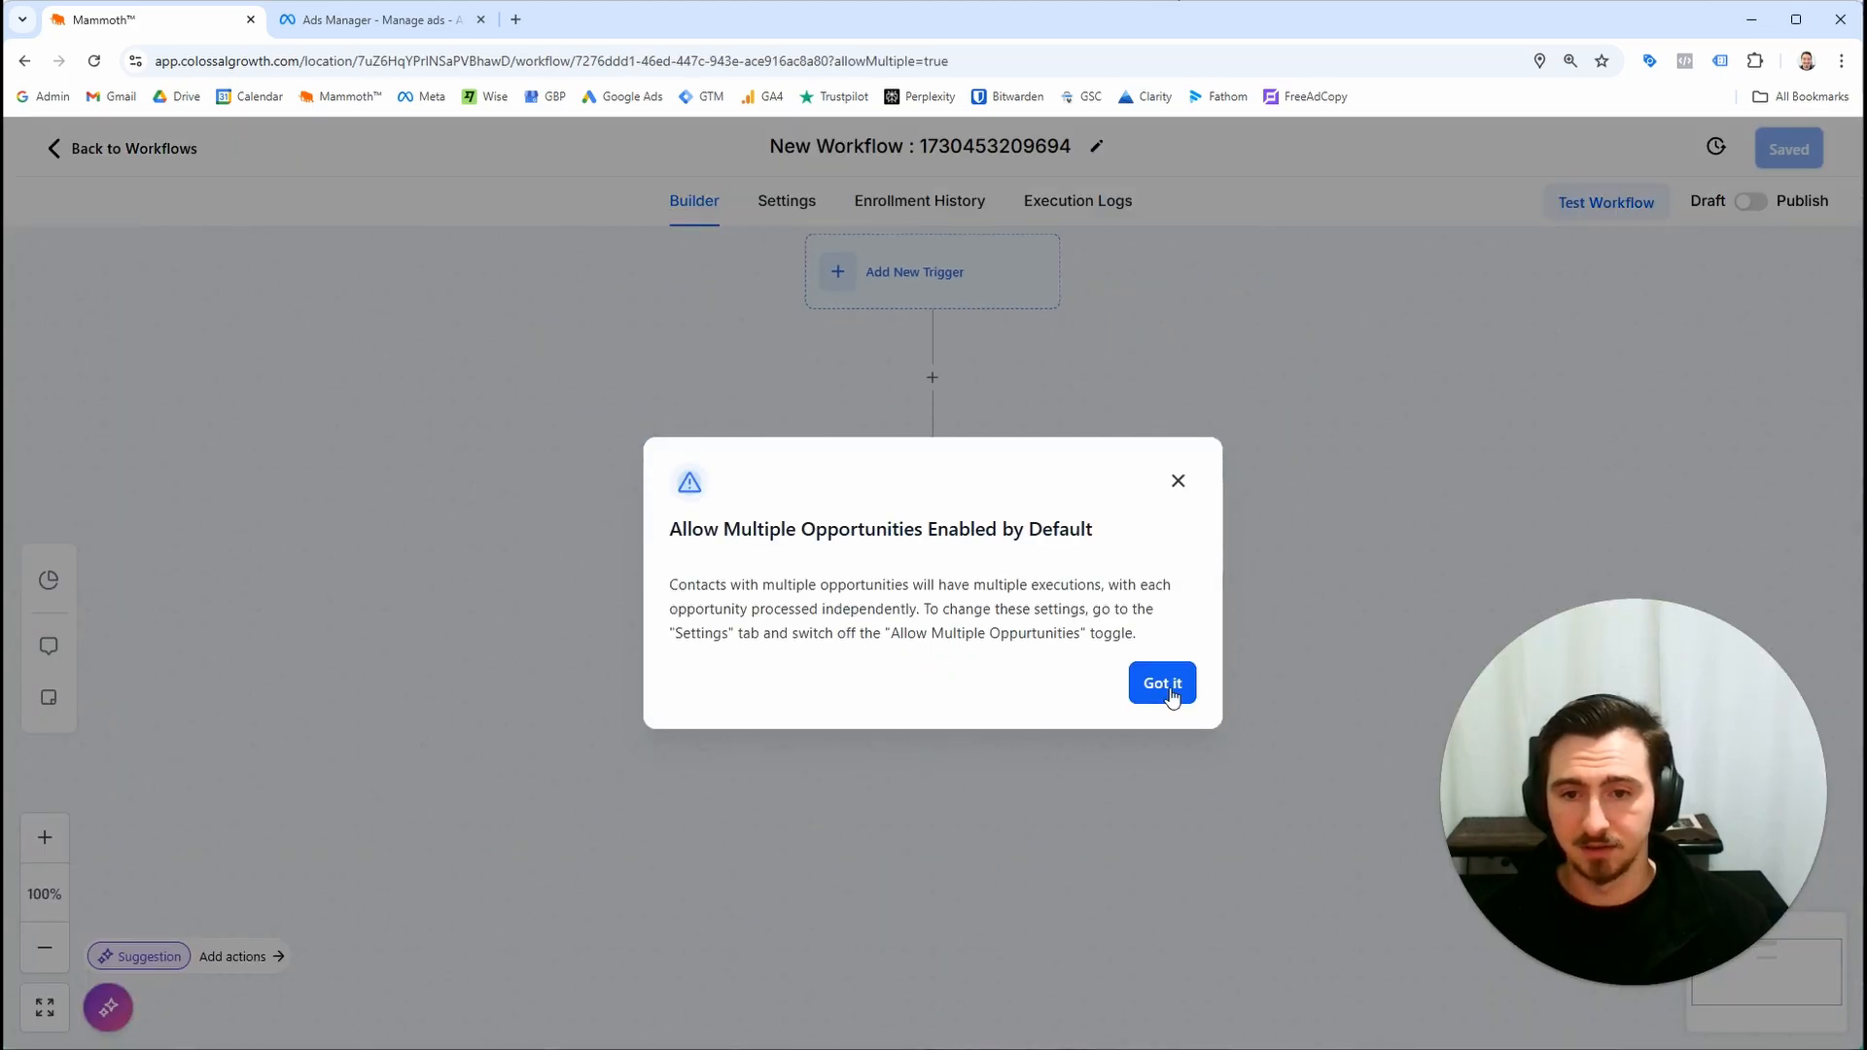
left_click(1164, 683)
left_click(883, 143)
key("ctrl+a")
type("20")
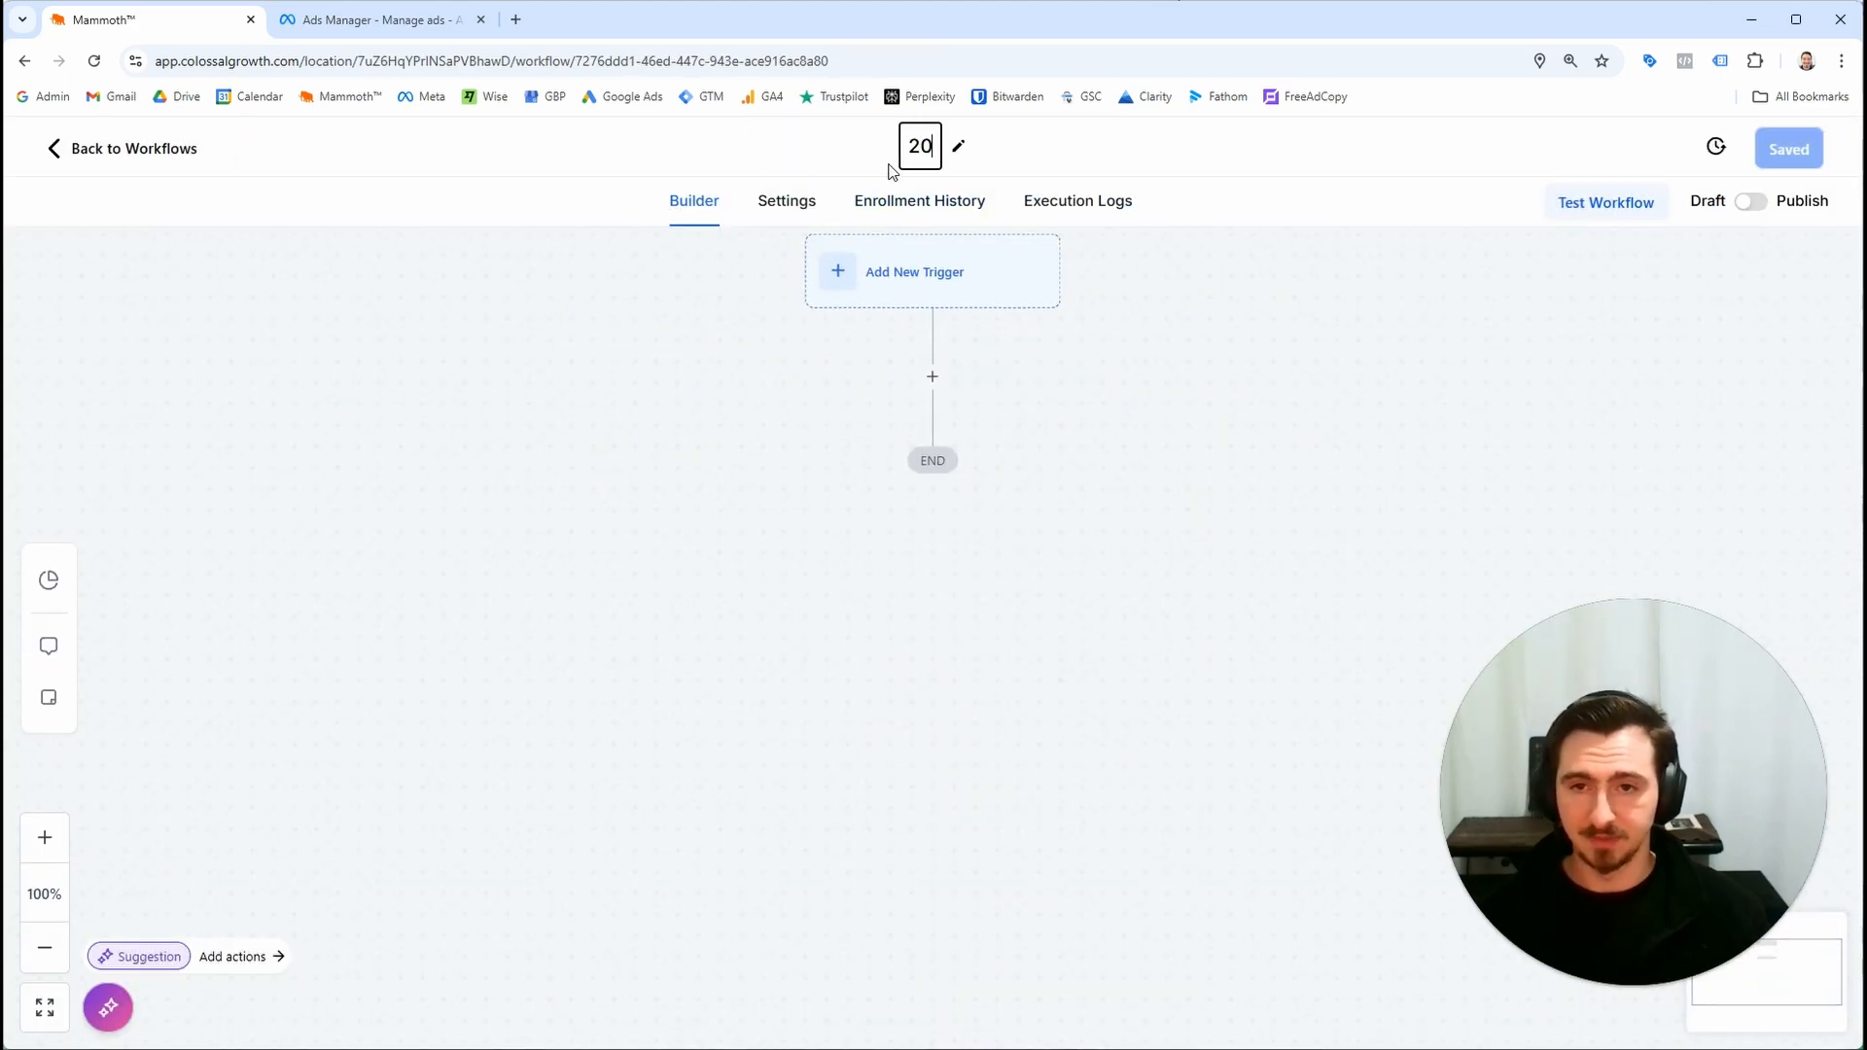
type("24-11-")
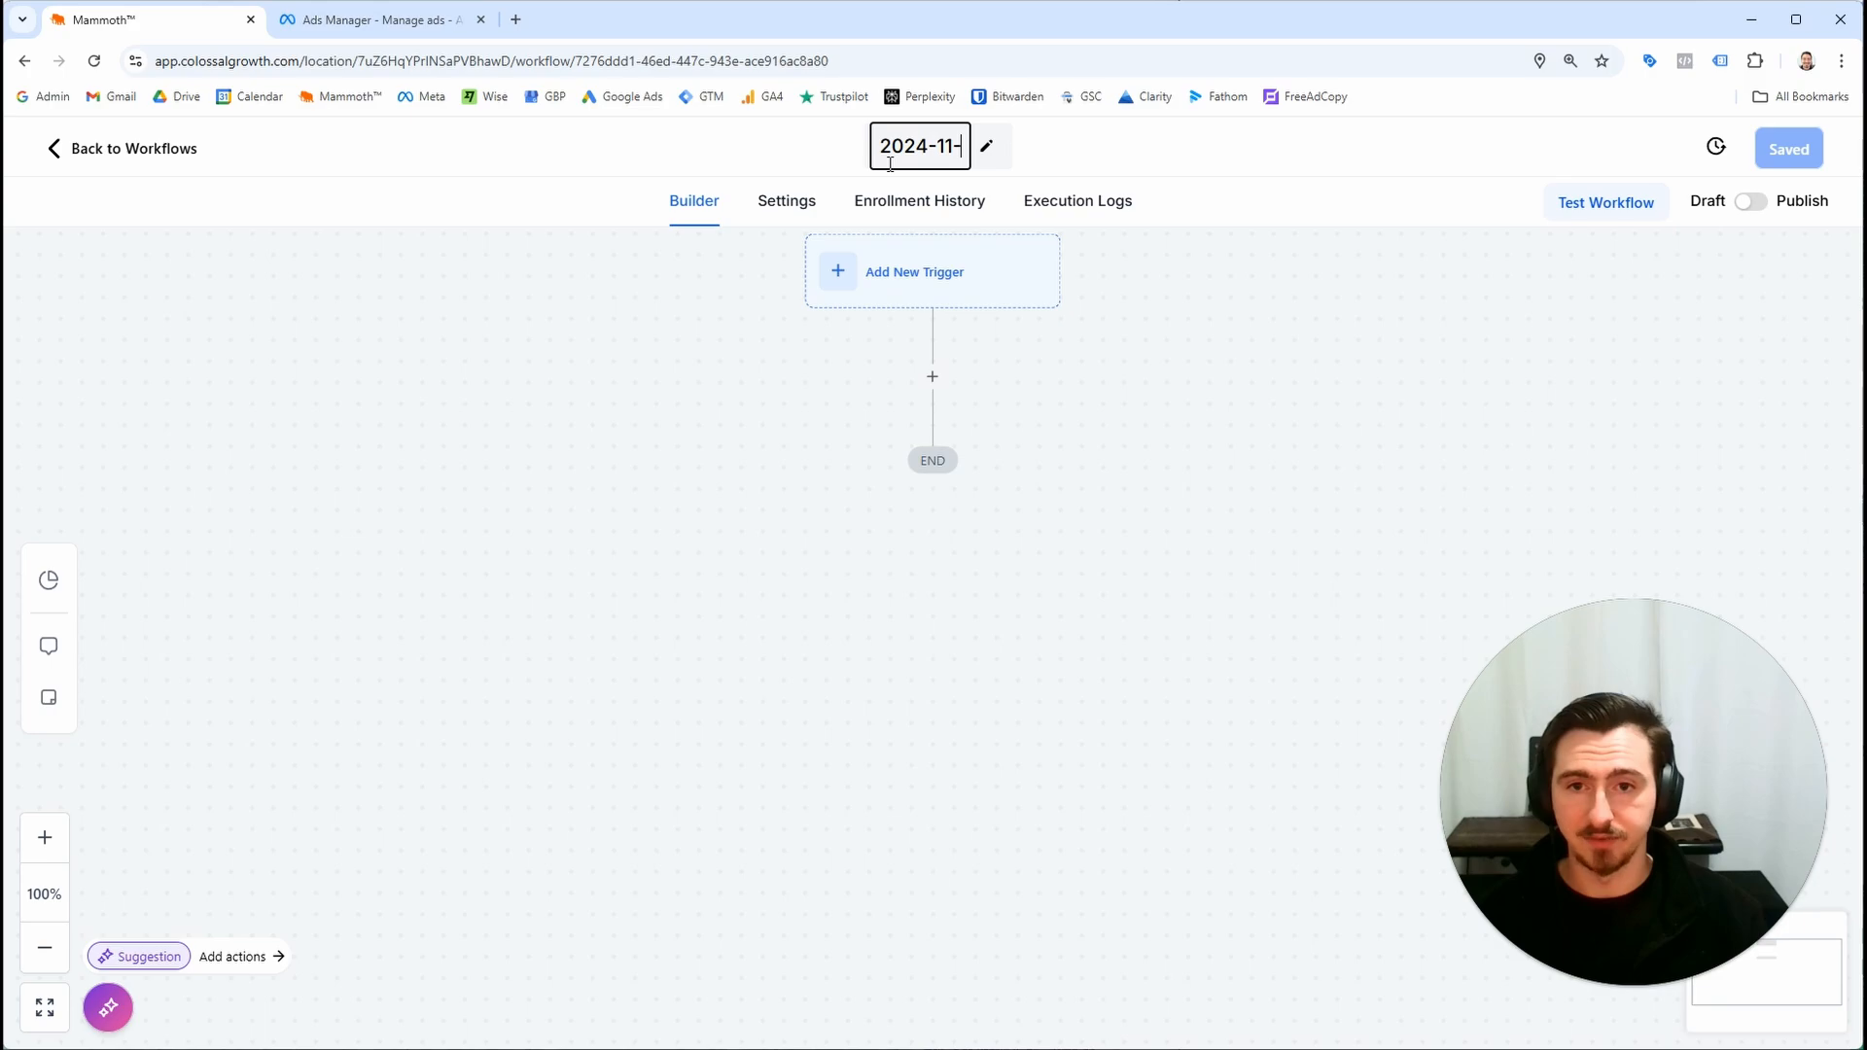
type("01")
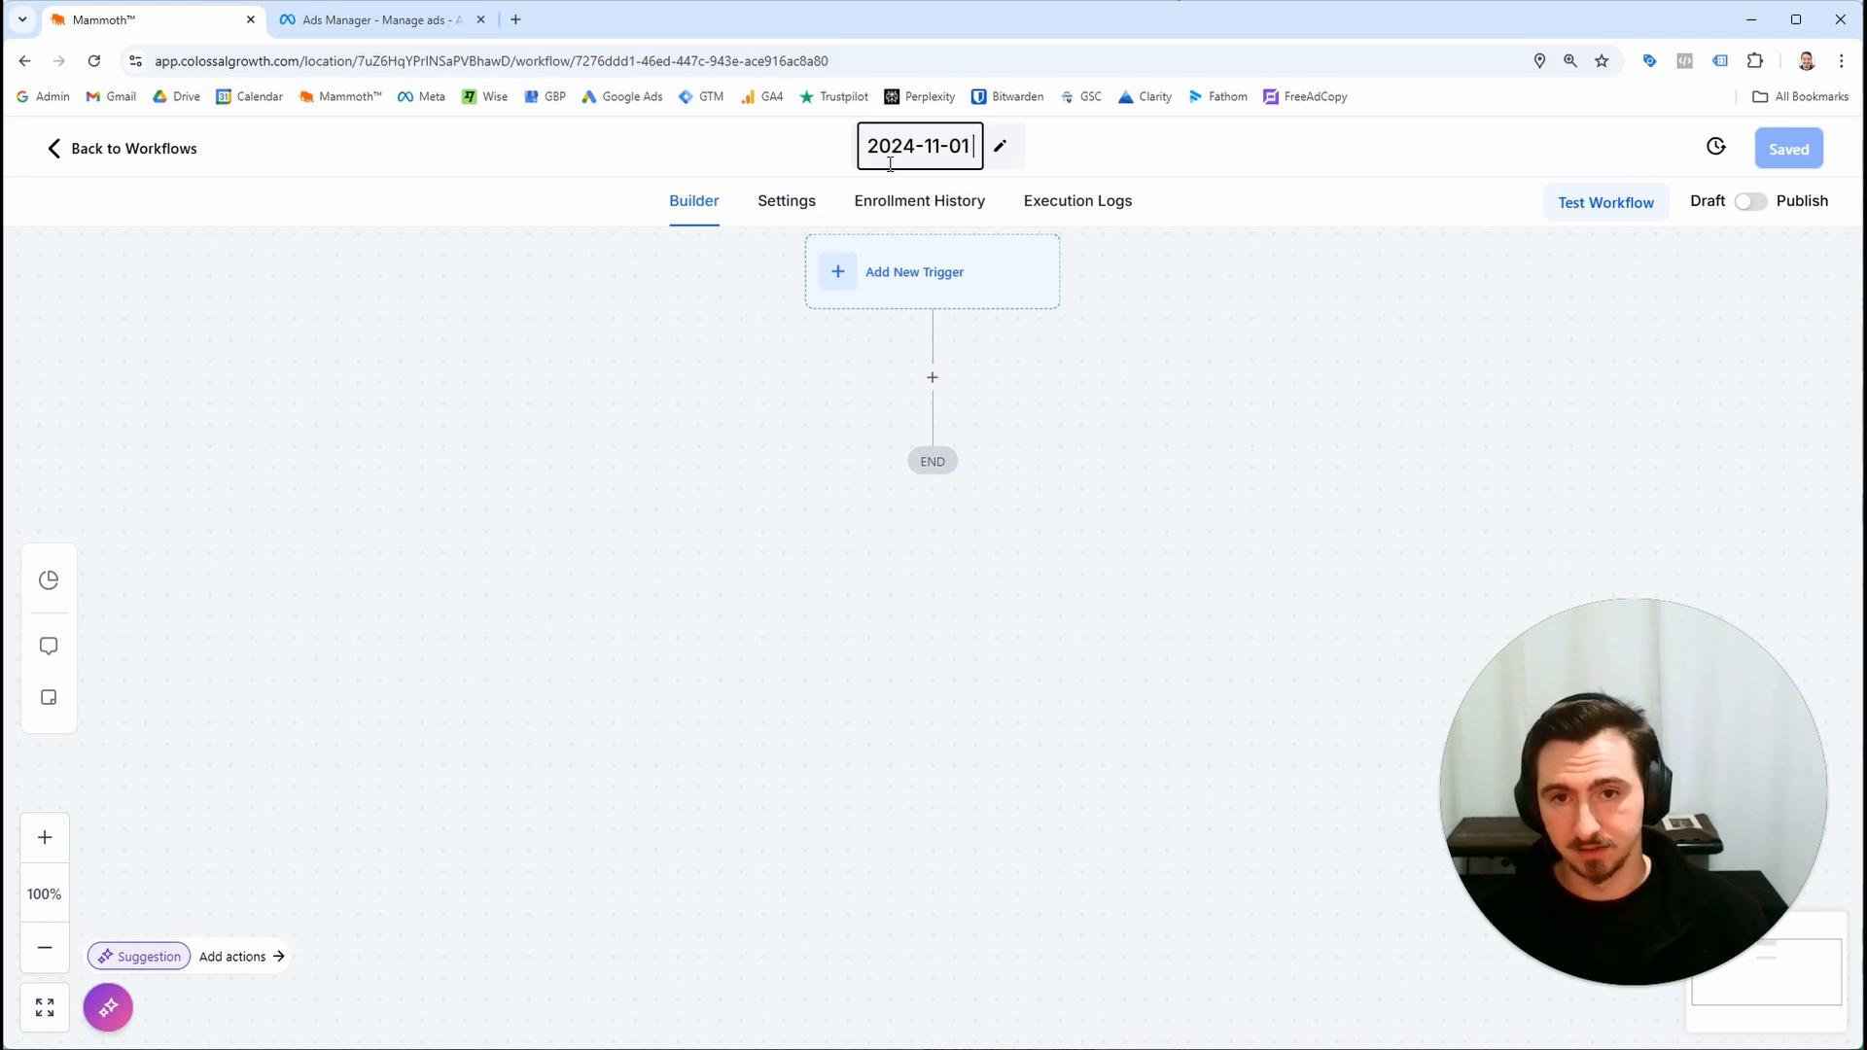
Rename the workflow to "2024-11-01 Meta Ads Leads" and save it
left_click(336, 27)
mouse_move(778, 659)
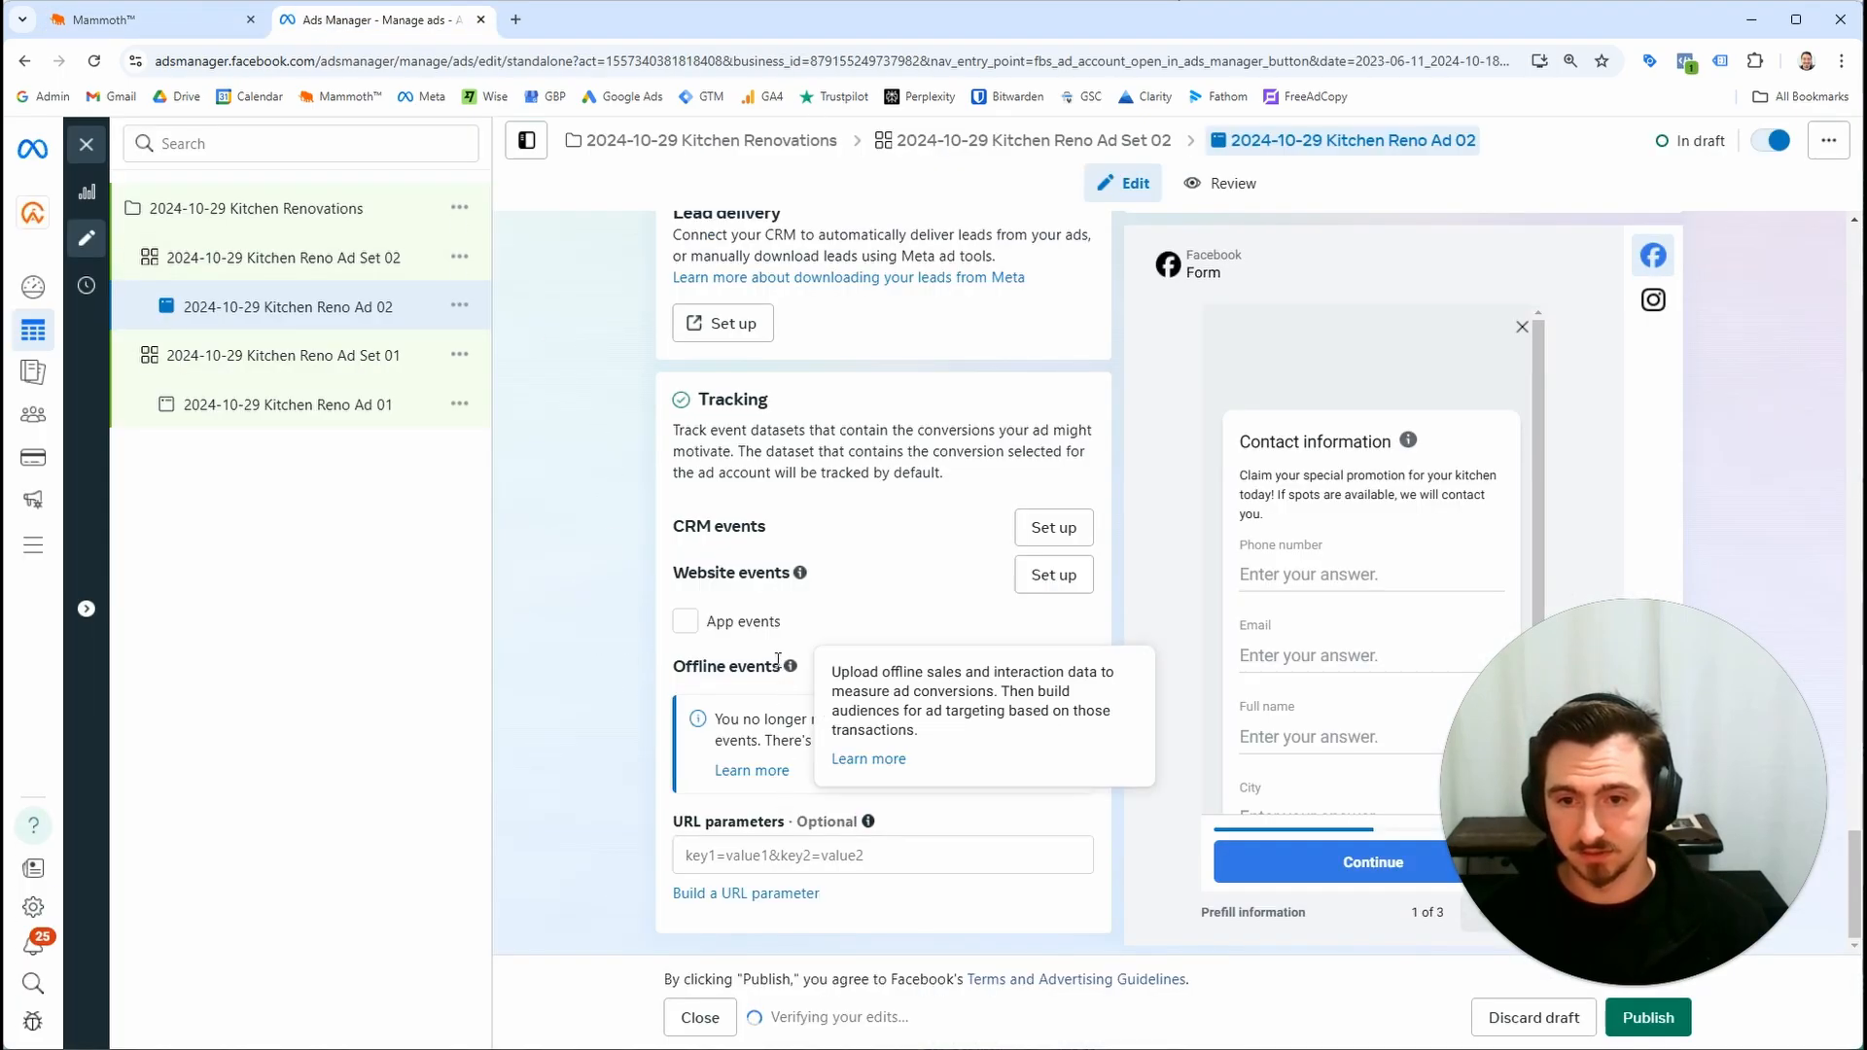
left_click(200, 22)
type("Meta Ads Leads")
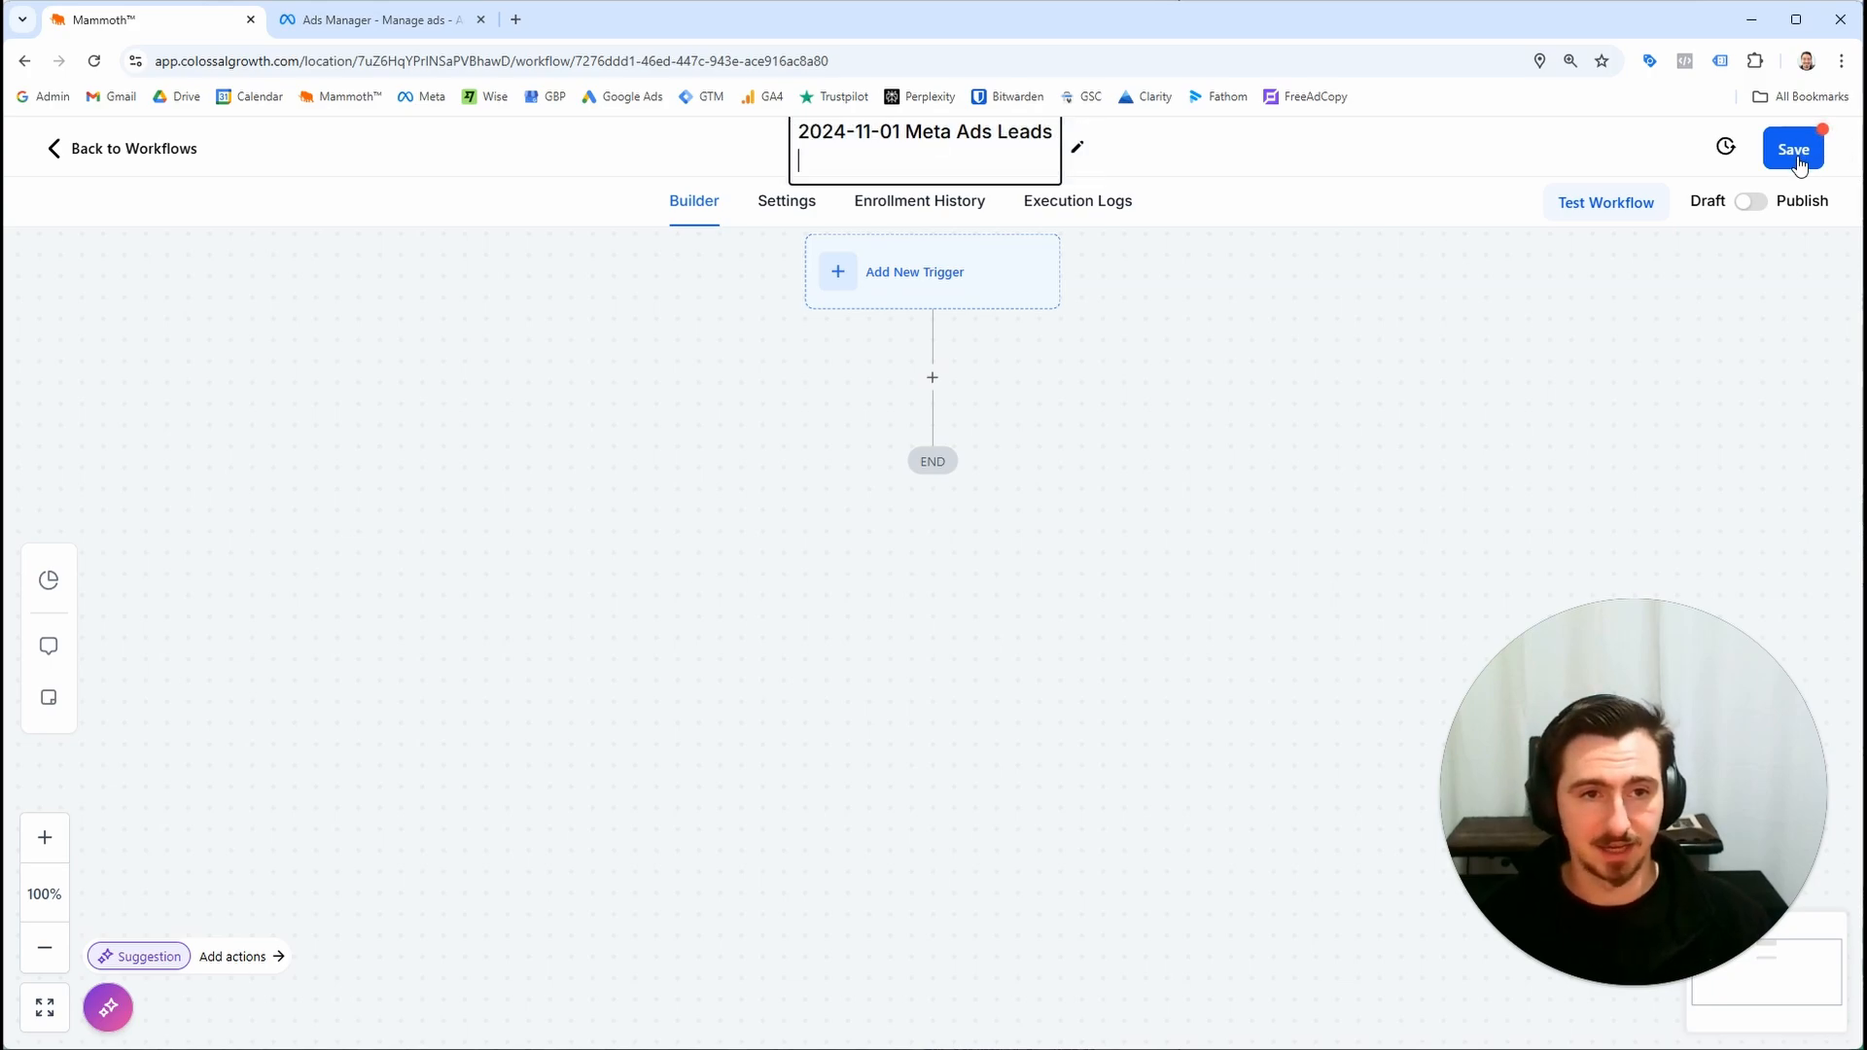
left_click(1798, 160)
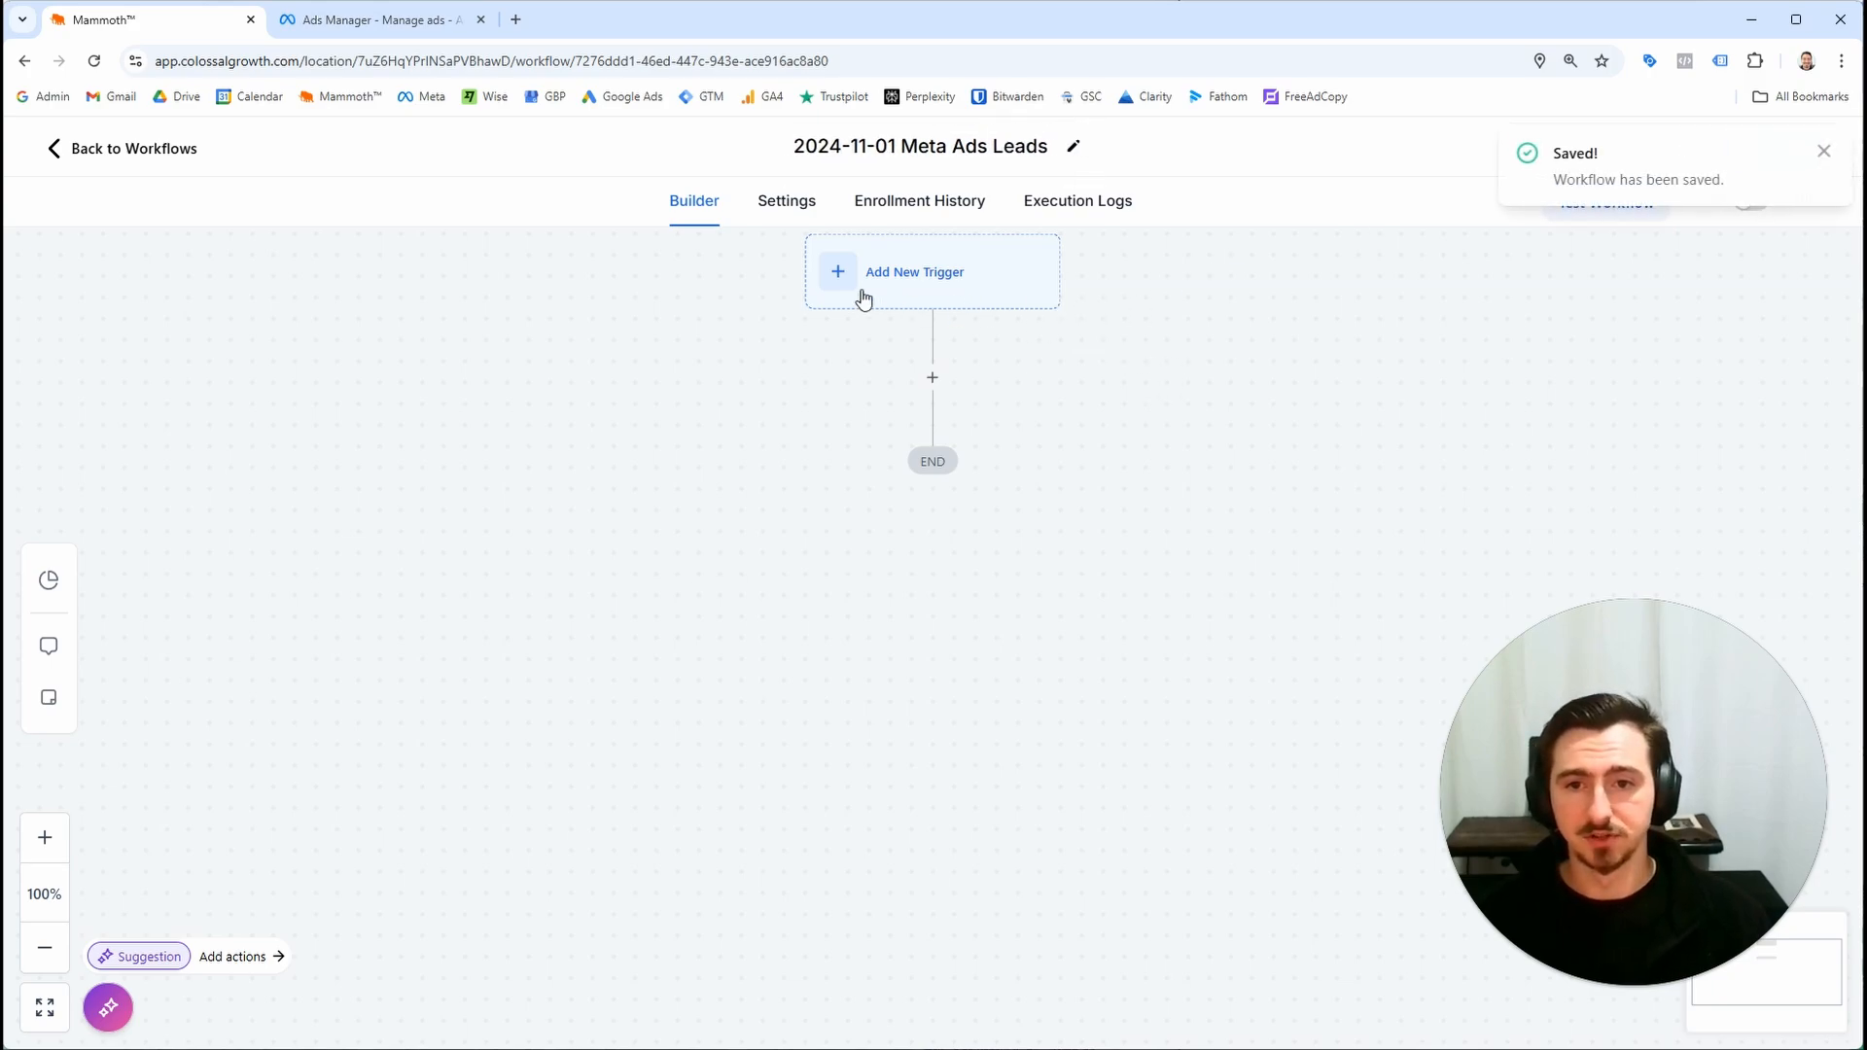
Add a Facebook Lead Form Submitted trigger to the workflow
scroll(953, 329, "up", 1)
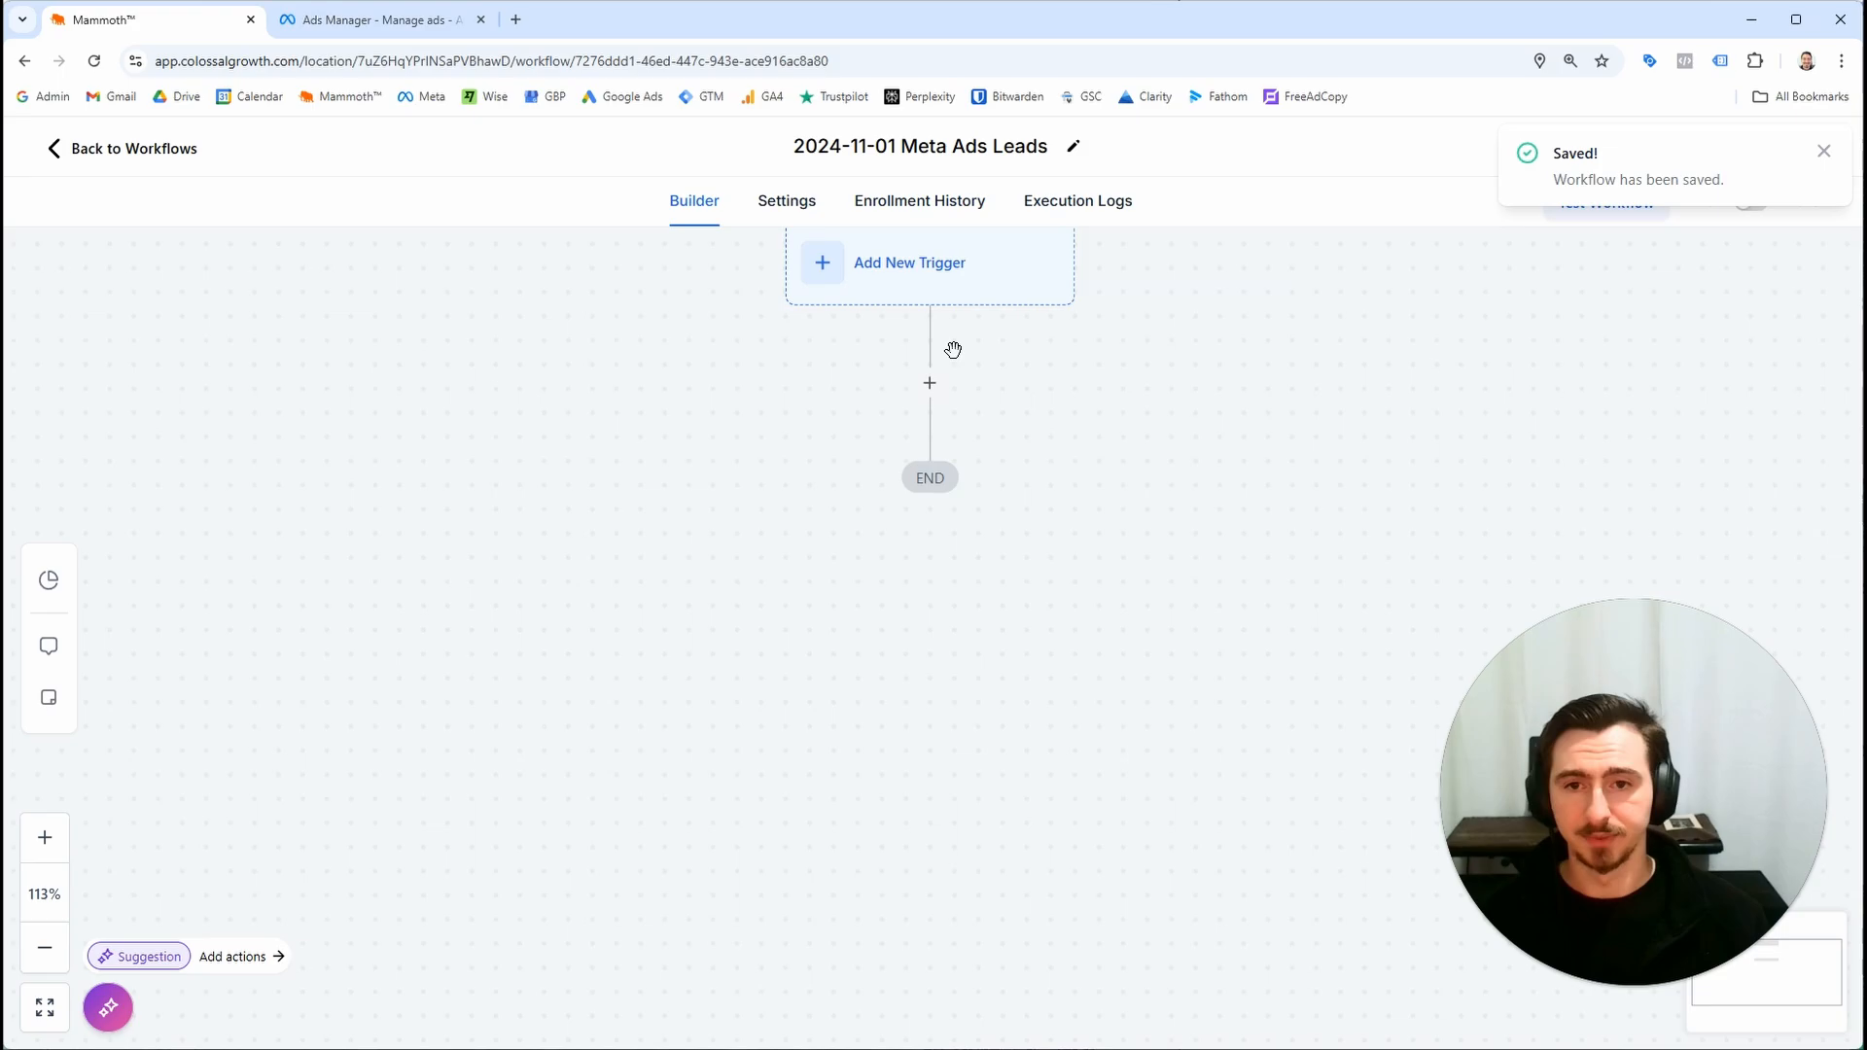
scroll(953, 351, "up", 2)
left_click_drag(960, 361, 952, 670)
scroll(953, 668, "up", 2)
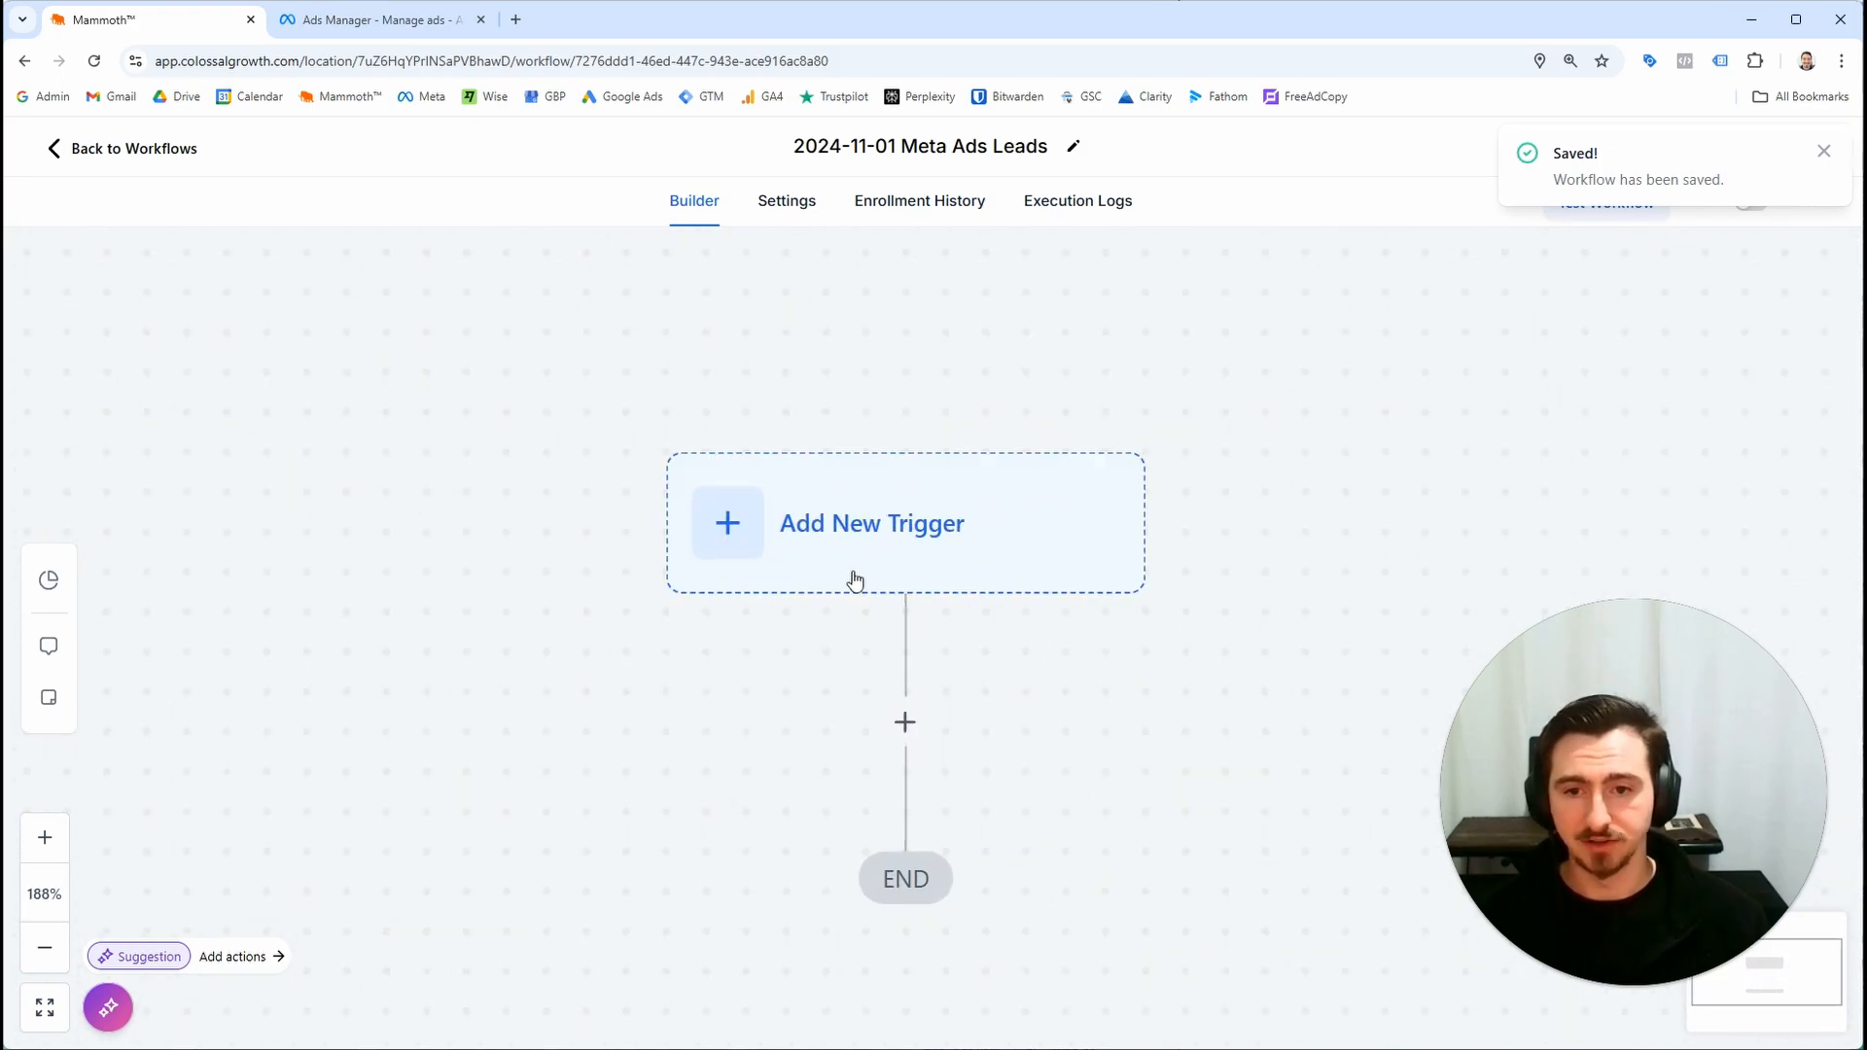
left_click(861, 577)
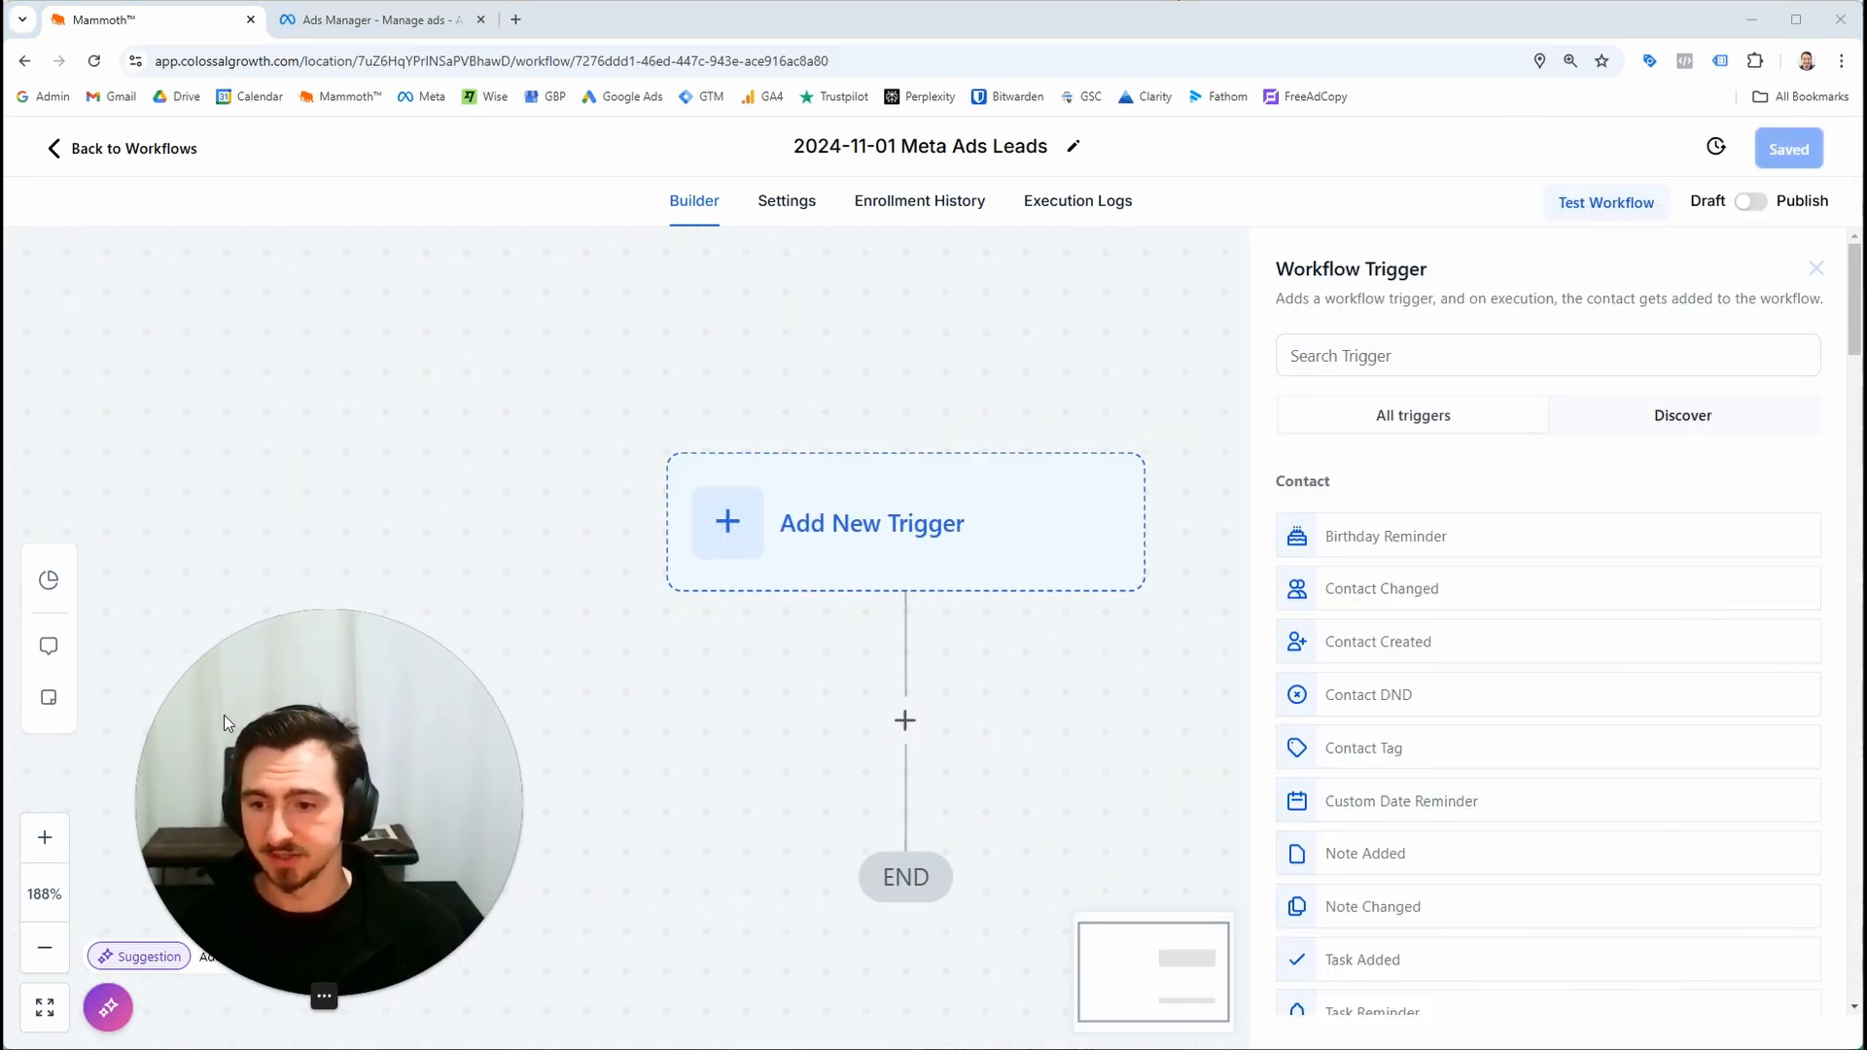
left_click(1331, 355)
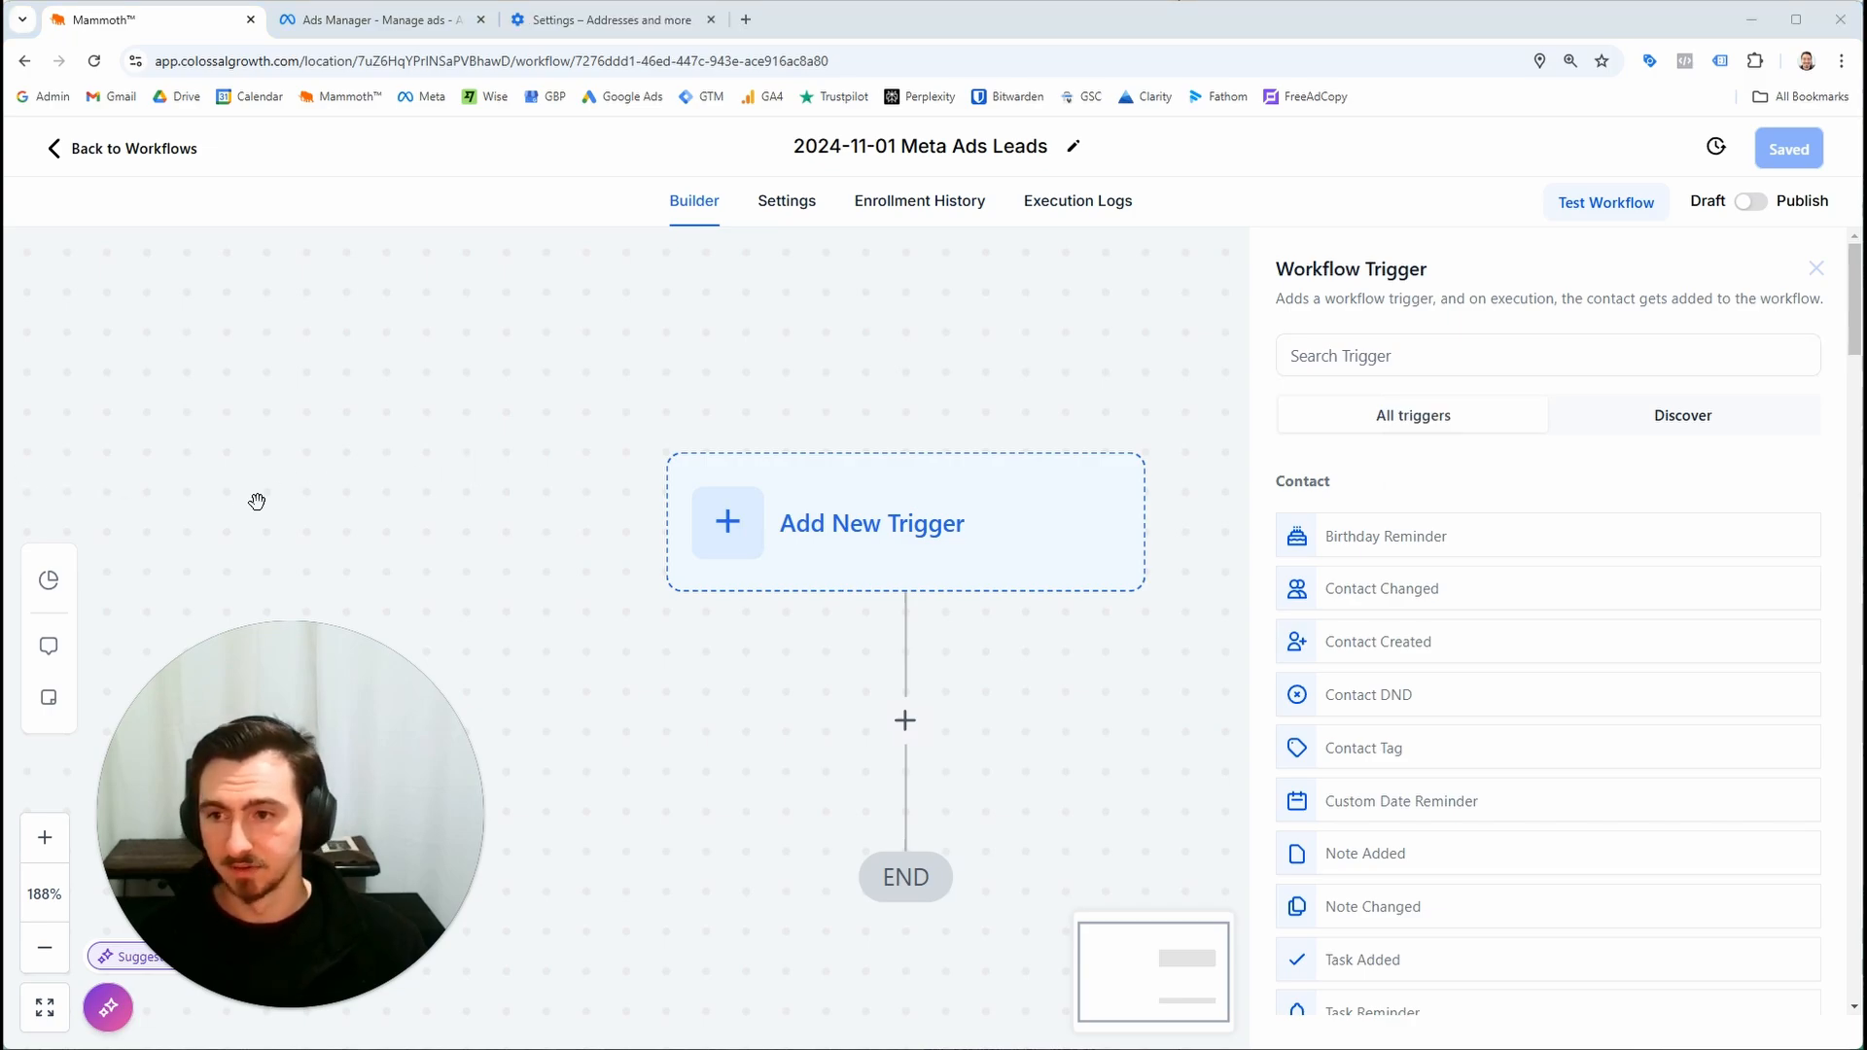
left_click(1382, 357)
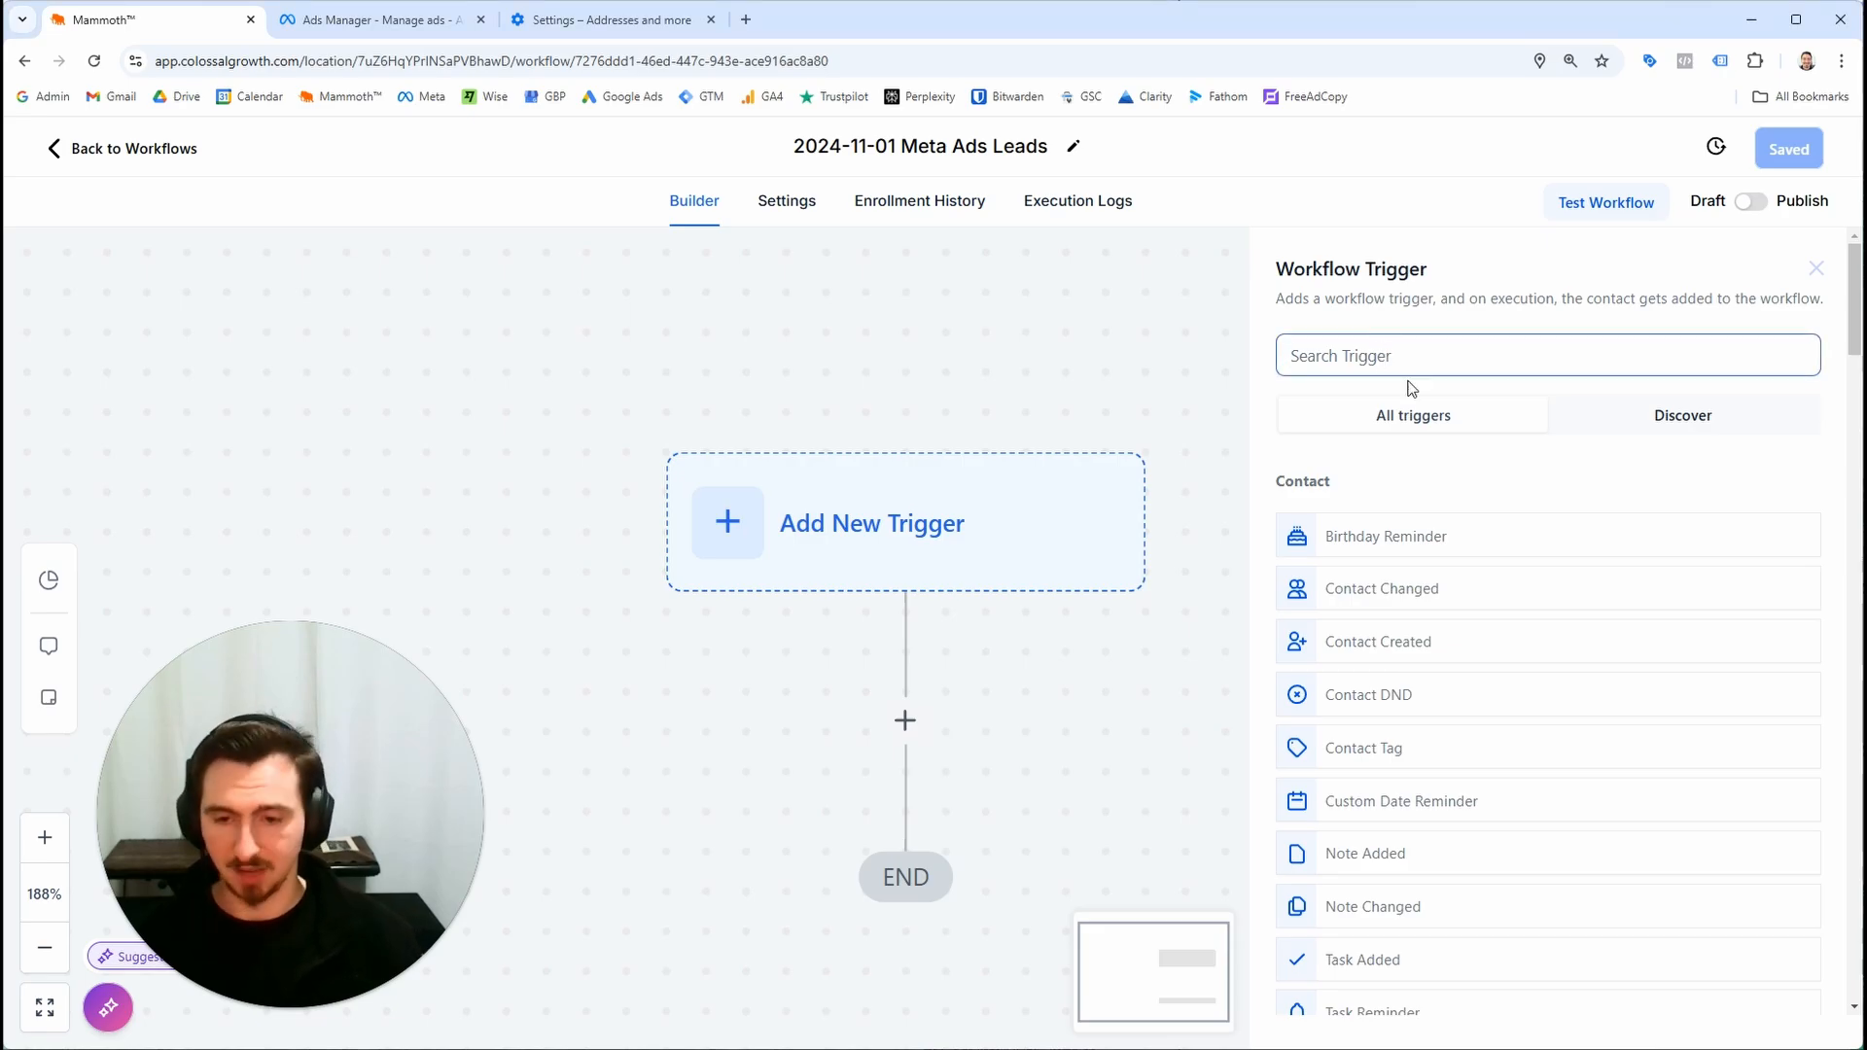
type("facebook")
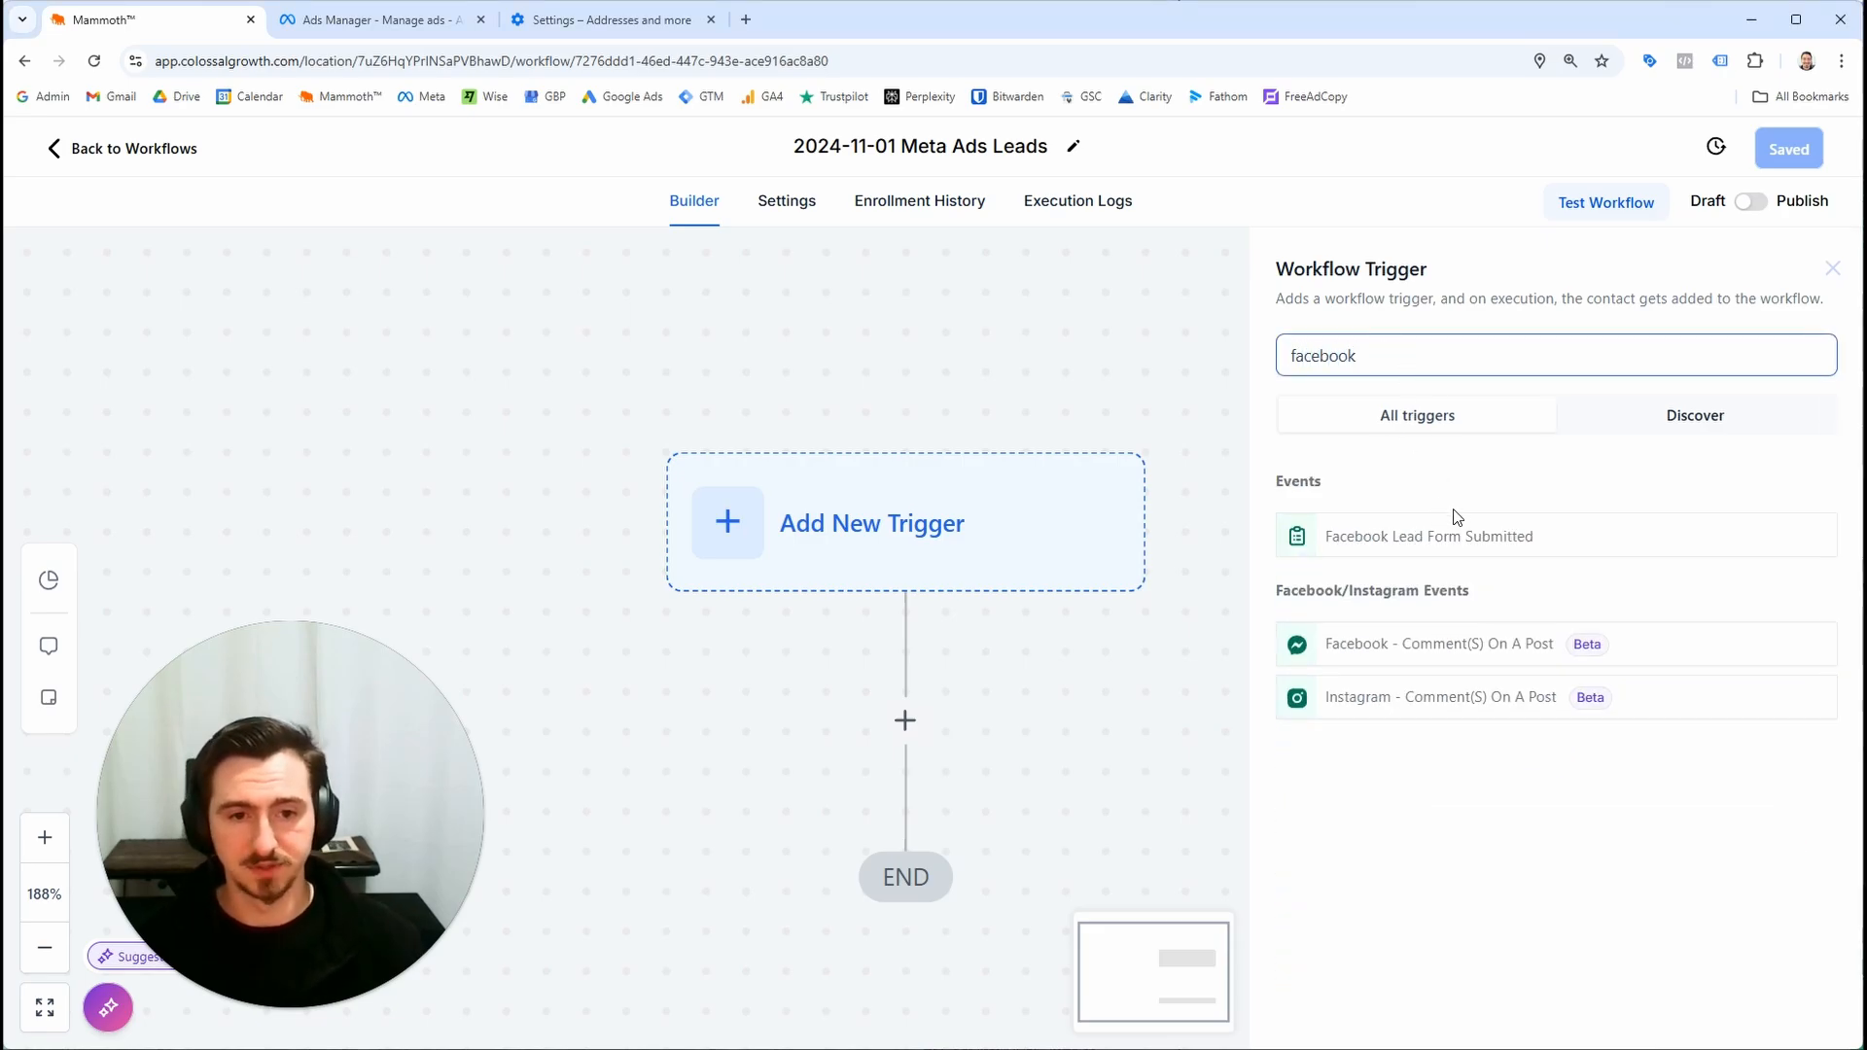
left_click(1460, 551)
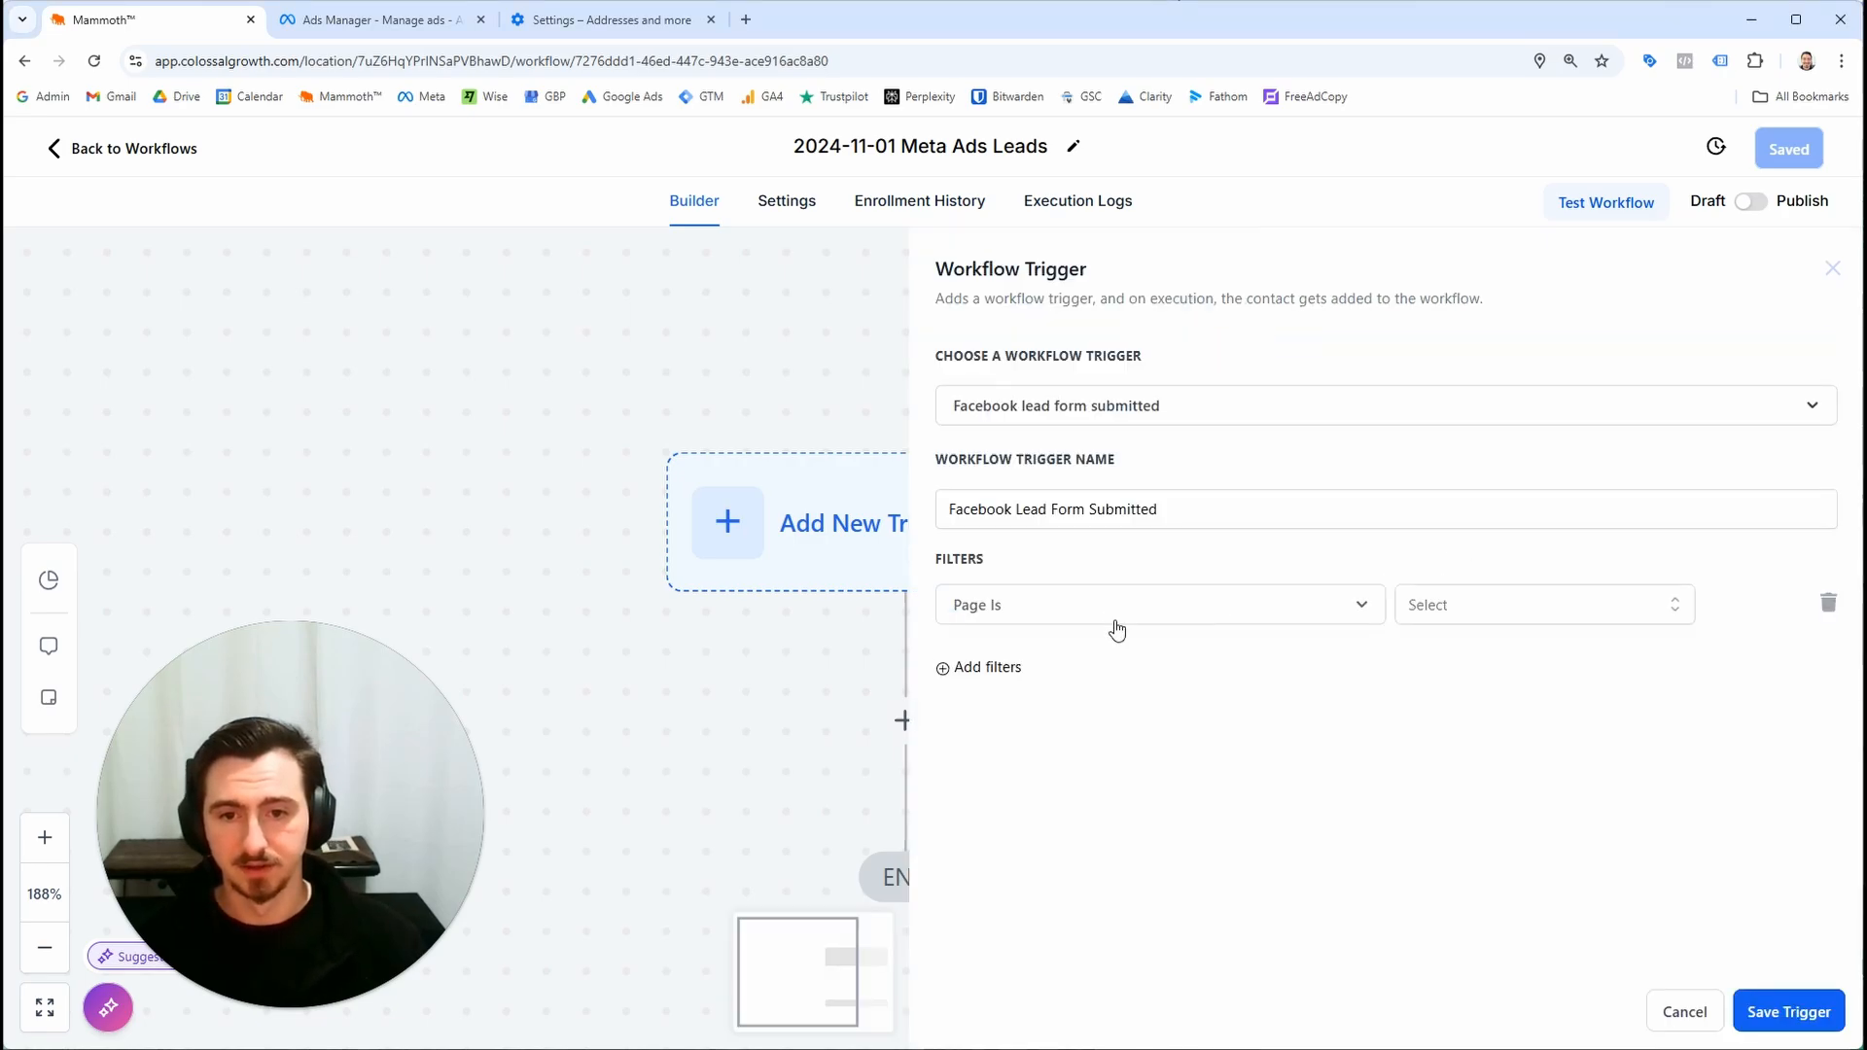
Filter the trigger by page, choosing Home Remodeling Maroondah Council
left_click(1116, 624)
left_click(1071, 565)
left_click(1067, 604)
left_click(1026, 751)
left_click(1468, 604)
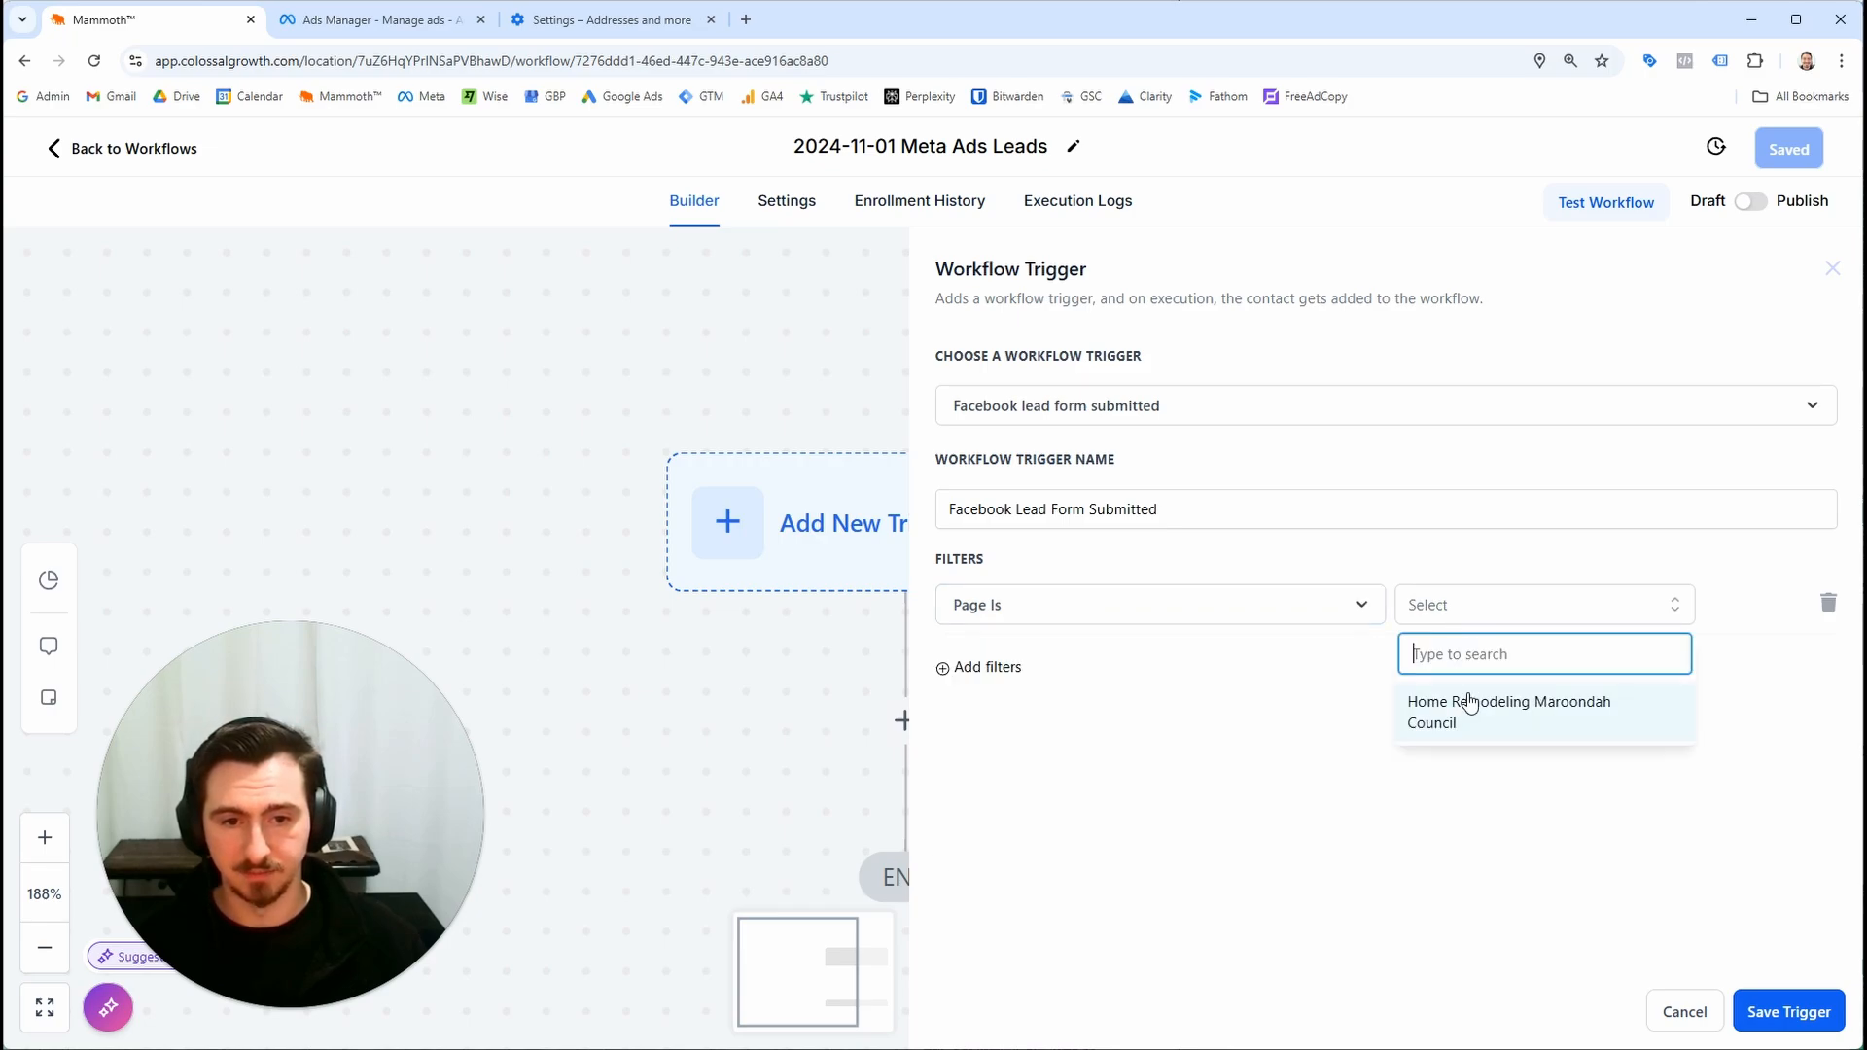
left_click(1469, 703)
Add a Form Is filter set to the 2024-10-29 Kitchen Reno Form
left_click(952, 707)
left_click(1067, 704)
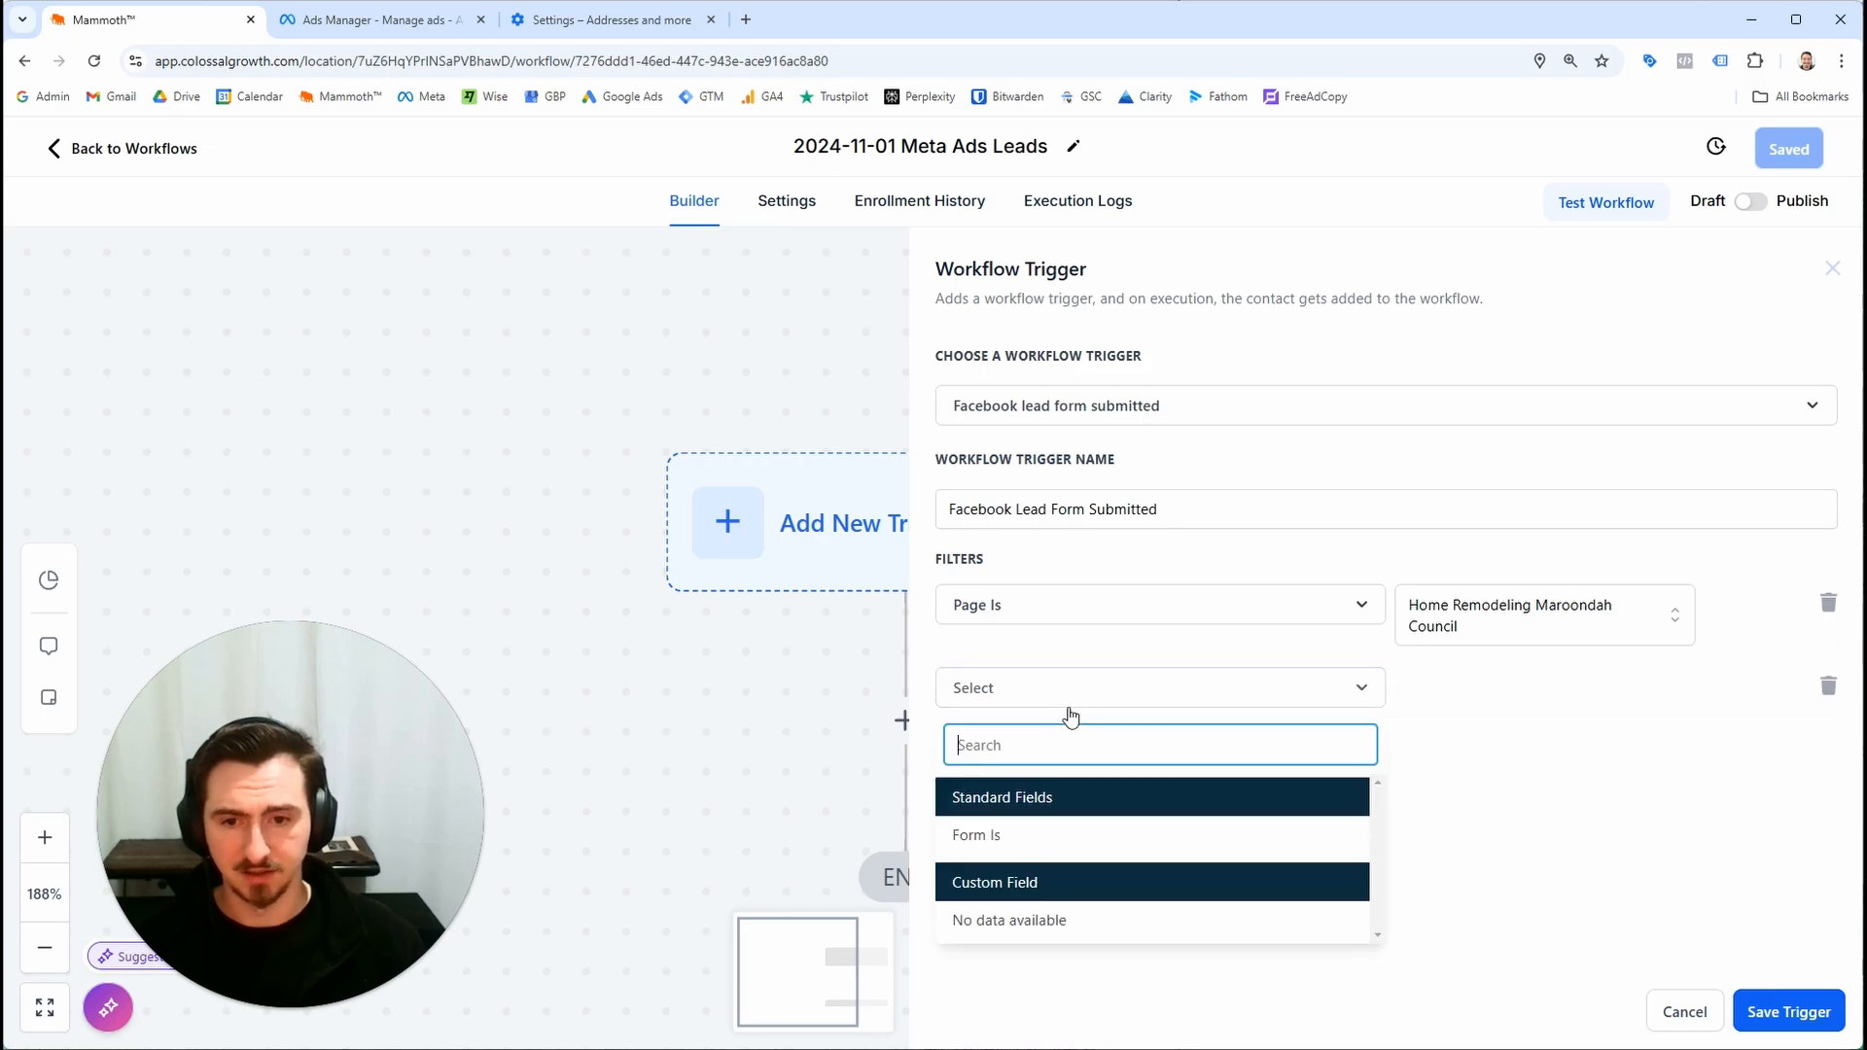
left_click(1069, 853)
left_click(1418, 704)
left_click(1483, 813)
left_click(1310, 868)
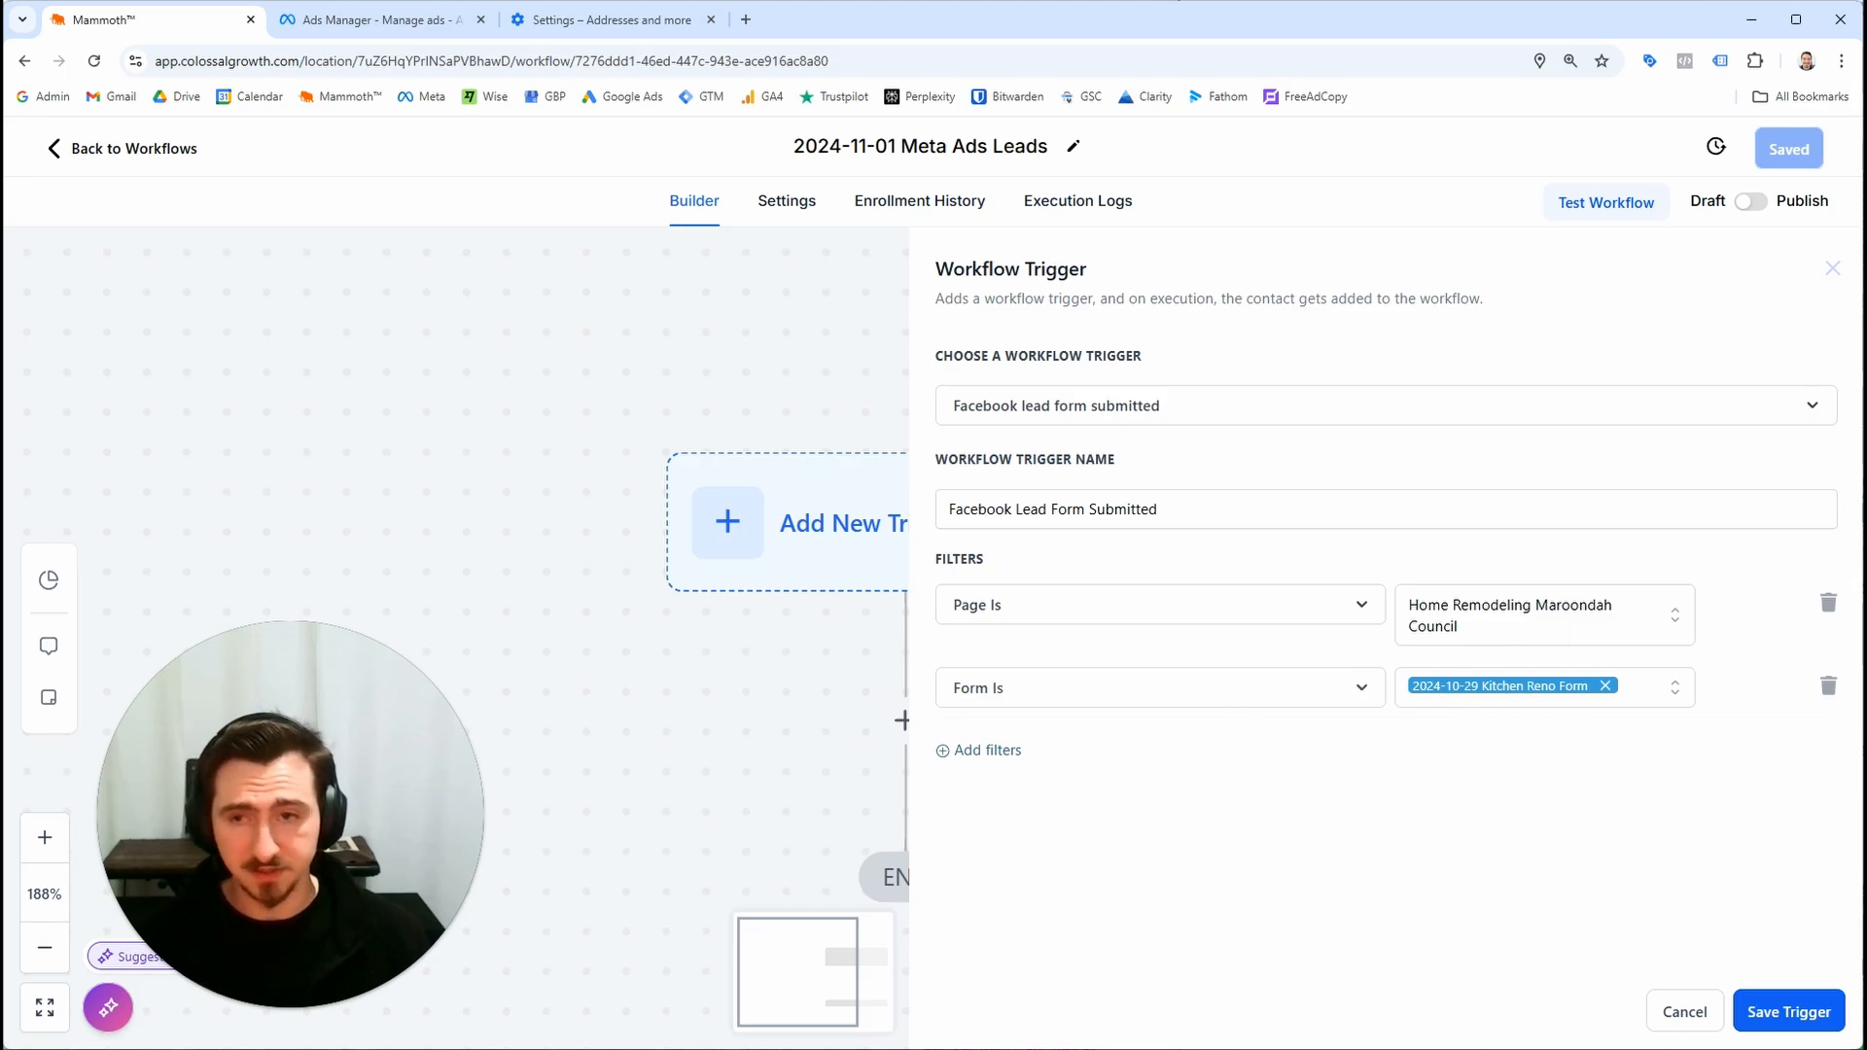
Compare the trigger's form against the ad's lead form in Ads Manager
left_click(370, 30)
scroll(756, 476, "up", 7)
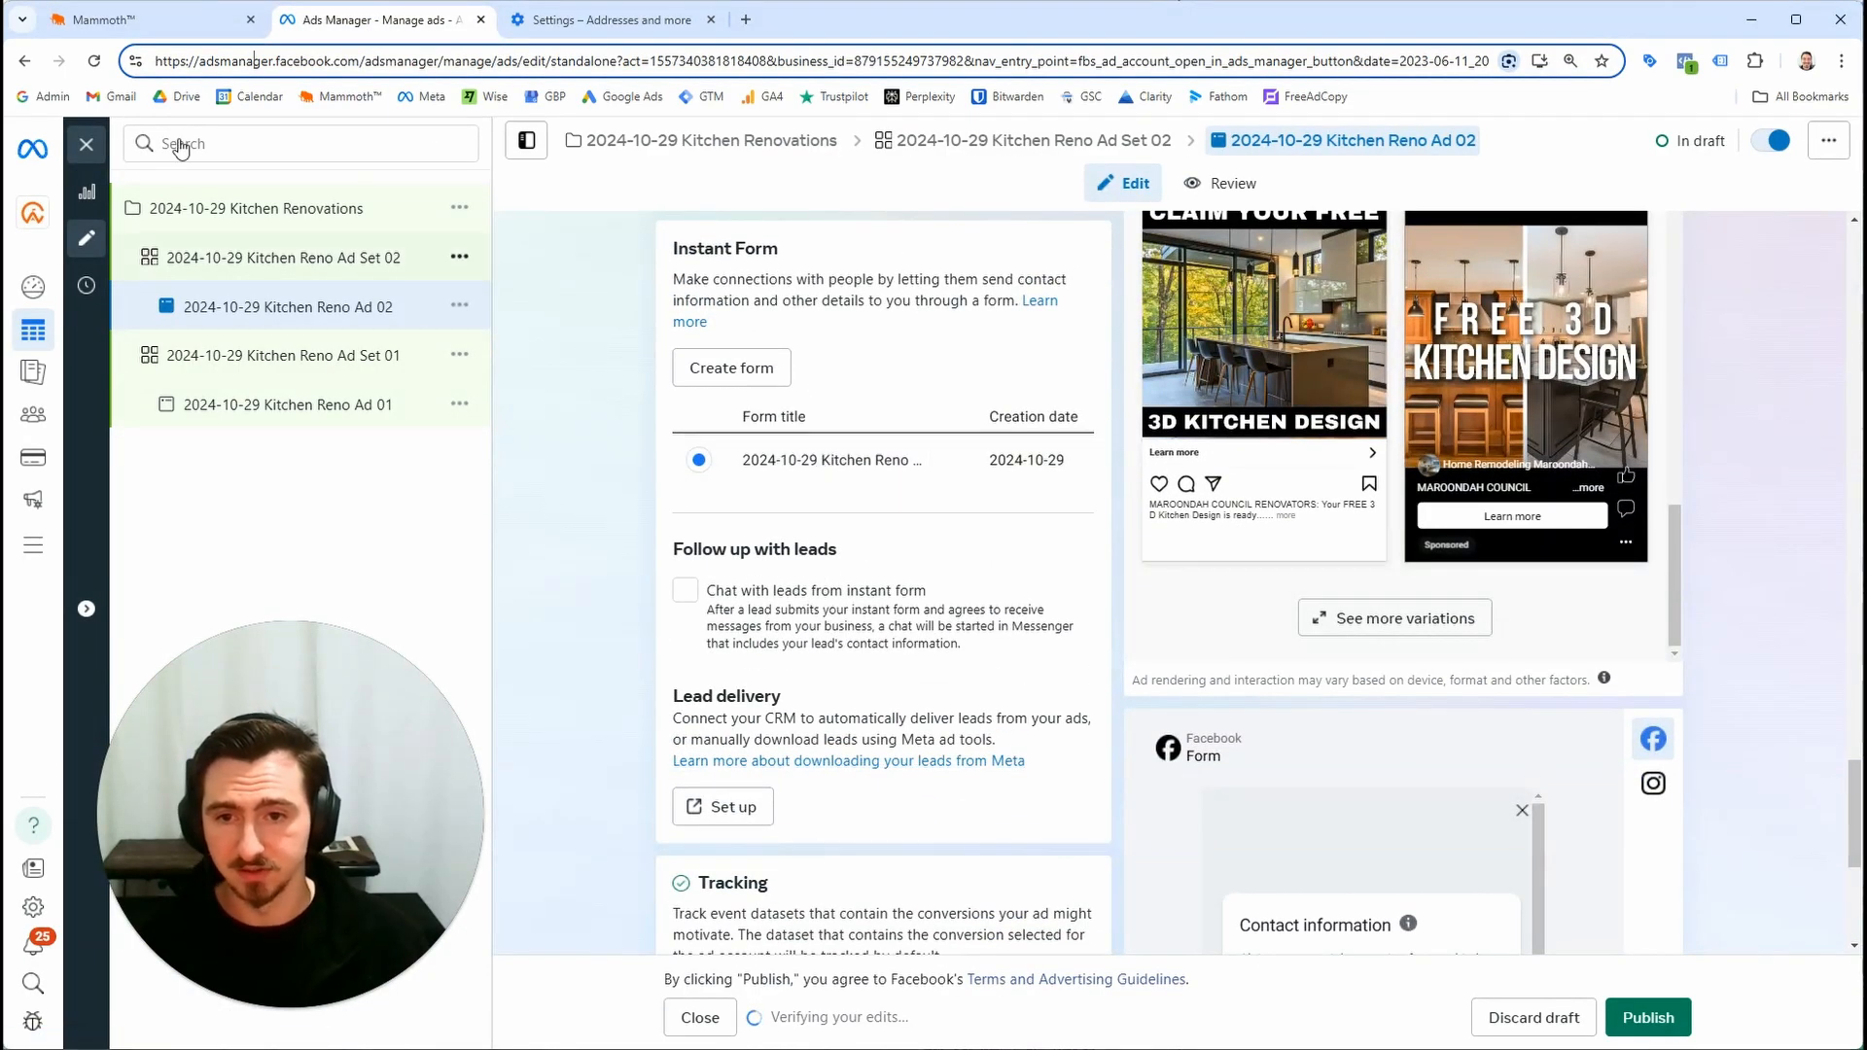
left_click(64, 37)
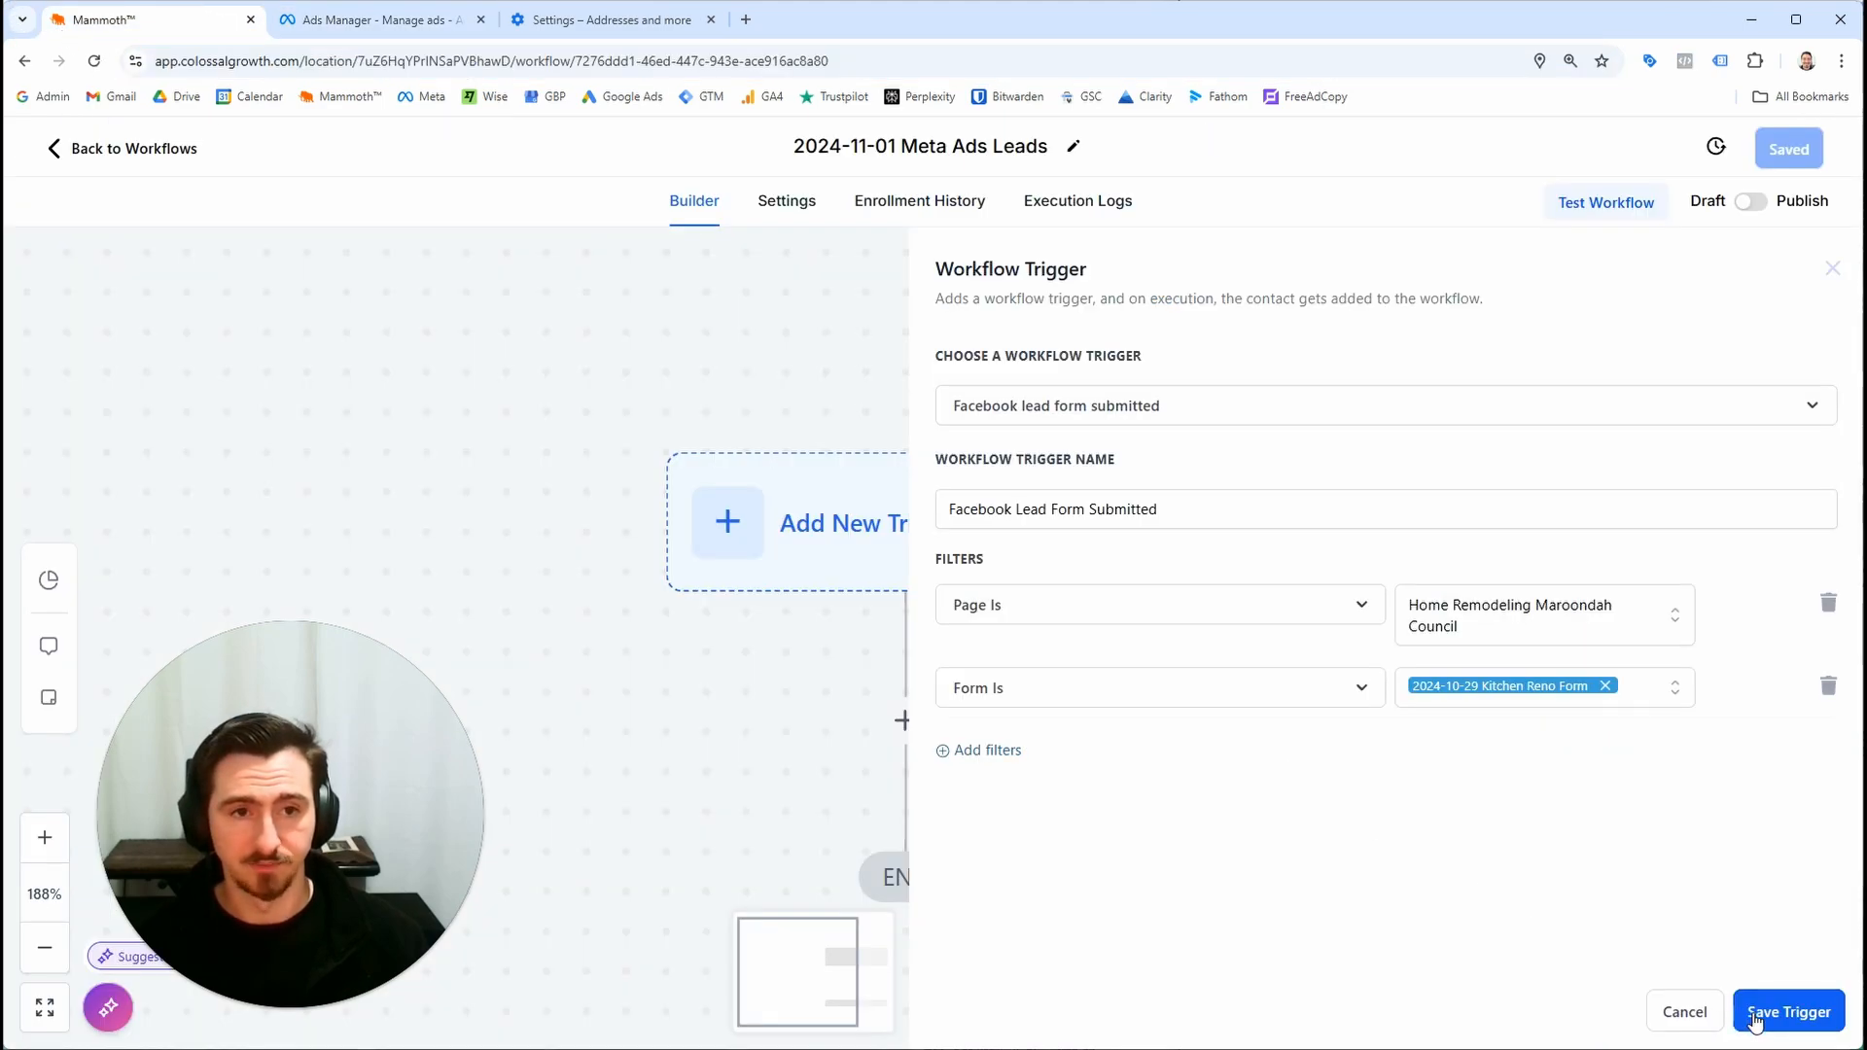
Save the trigger and reopen it to review its page and form filters
left_click(1788, 1013)
left_click(1752, 205)
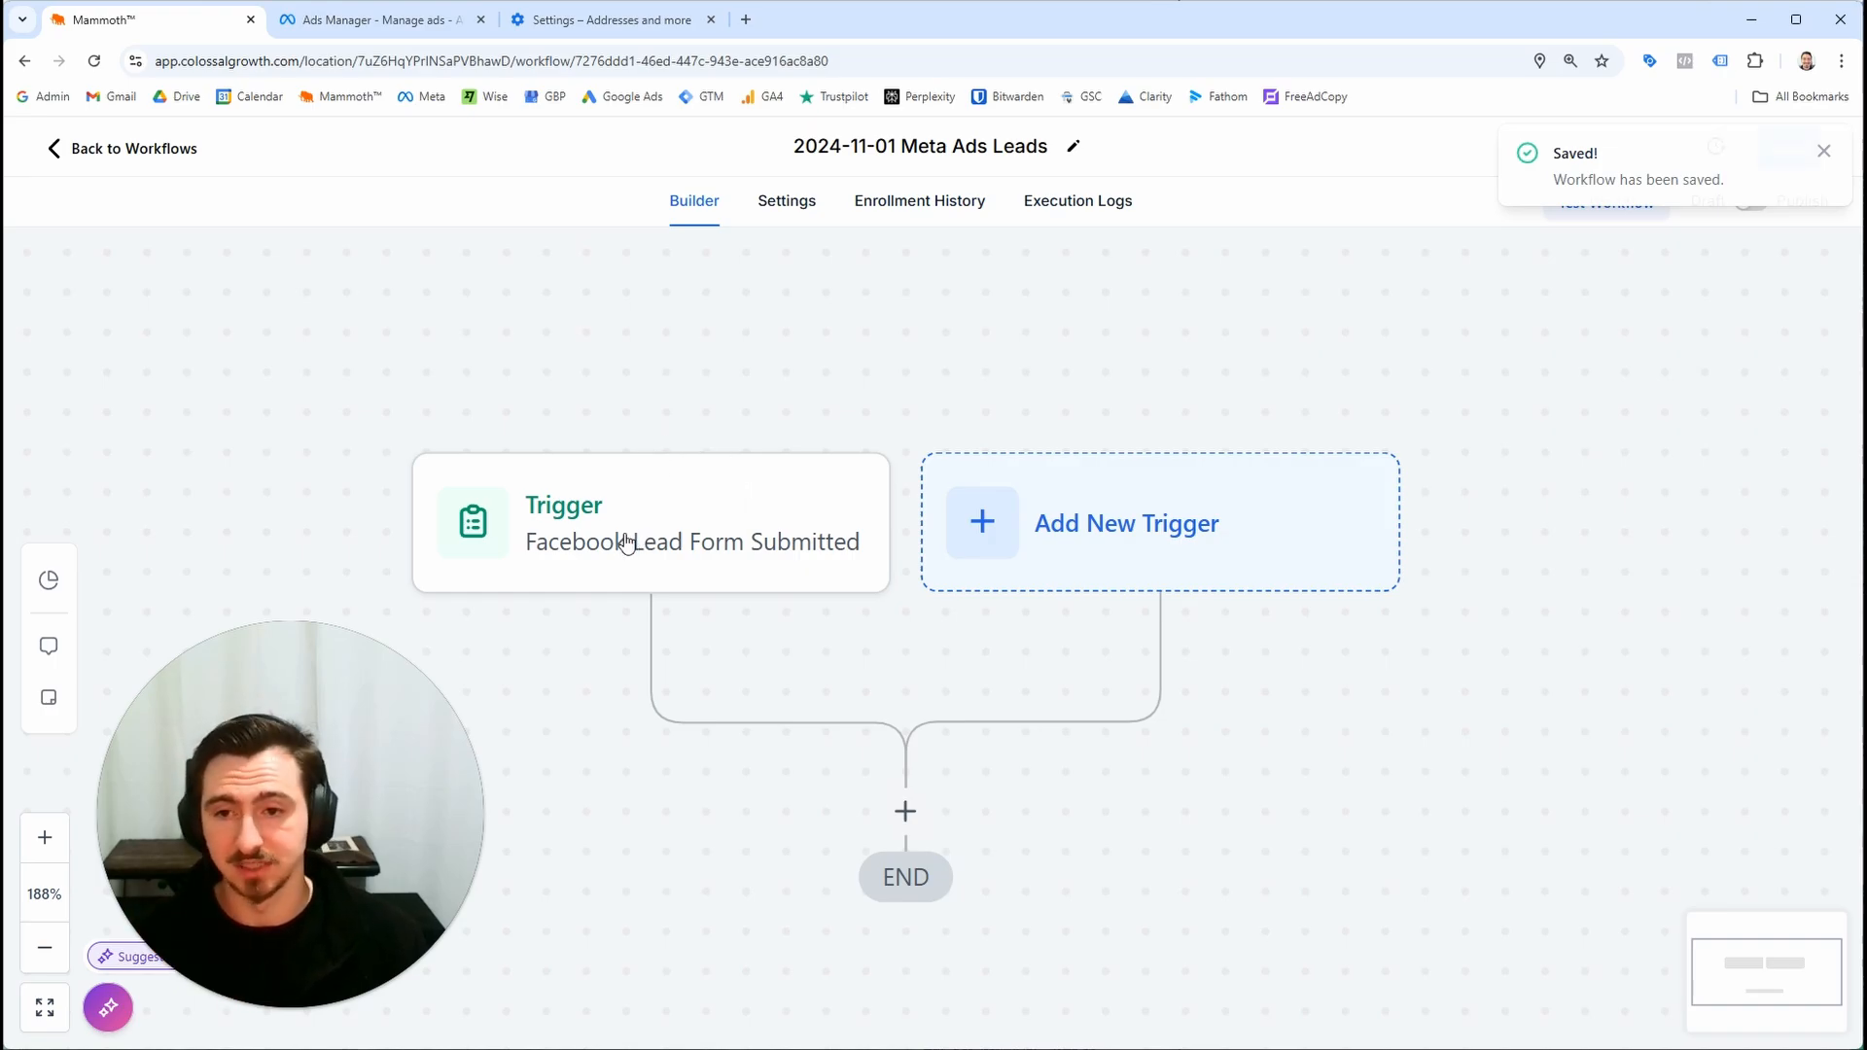
left_click(627, 541)
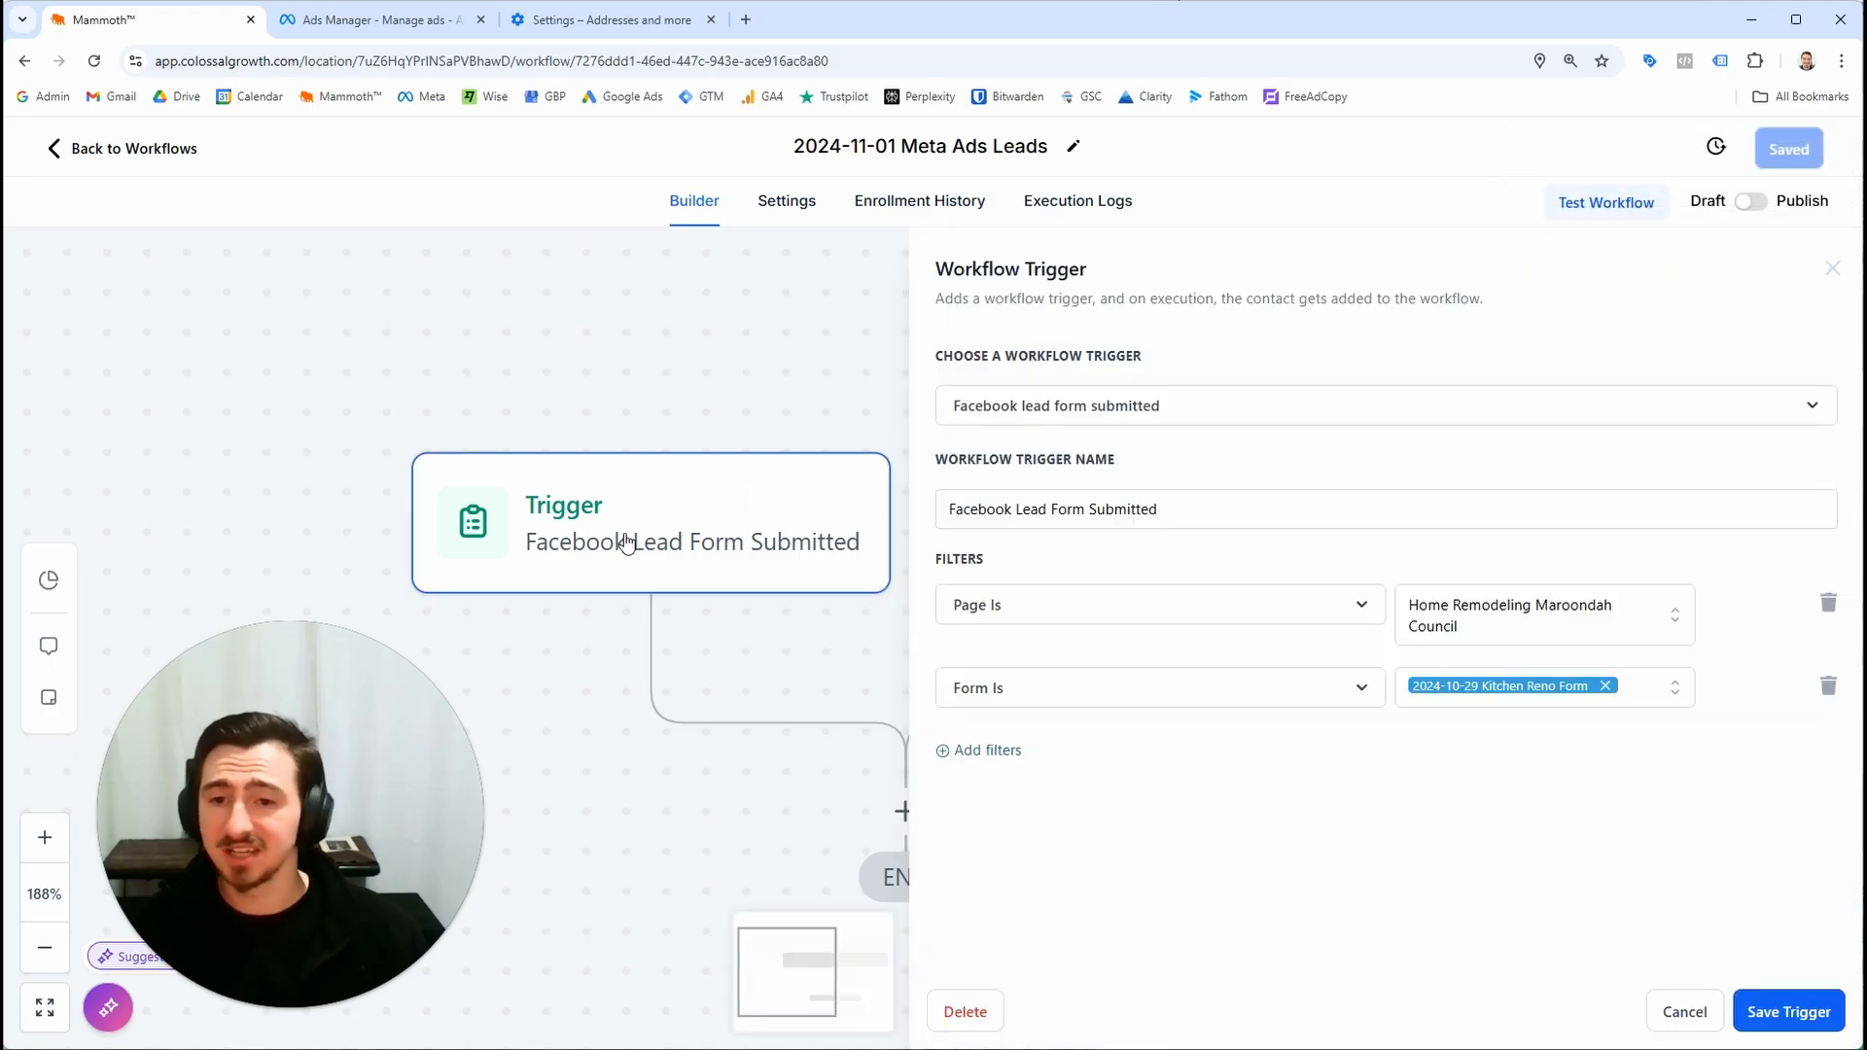
left_click(1668, 1012)
scroll(1172, 638, "down", 2)
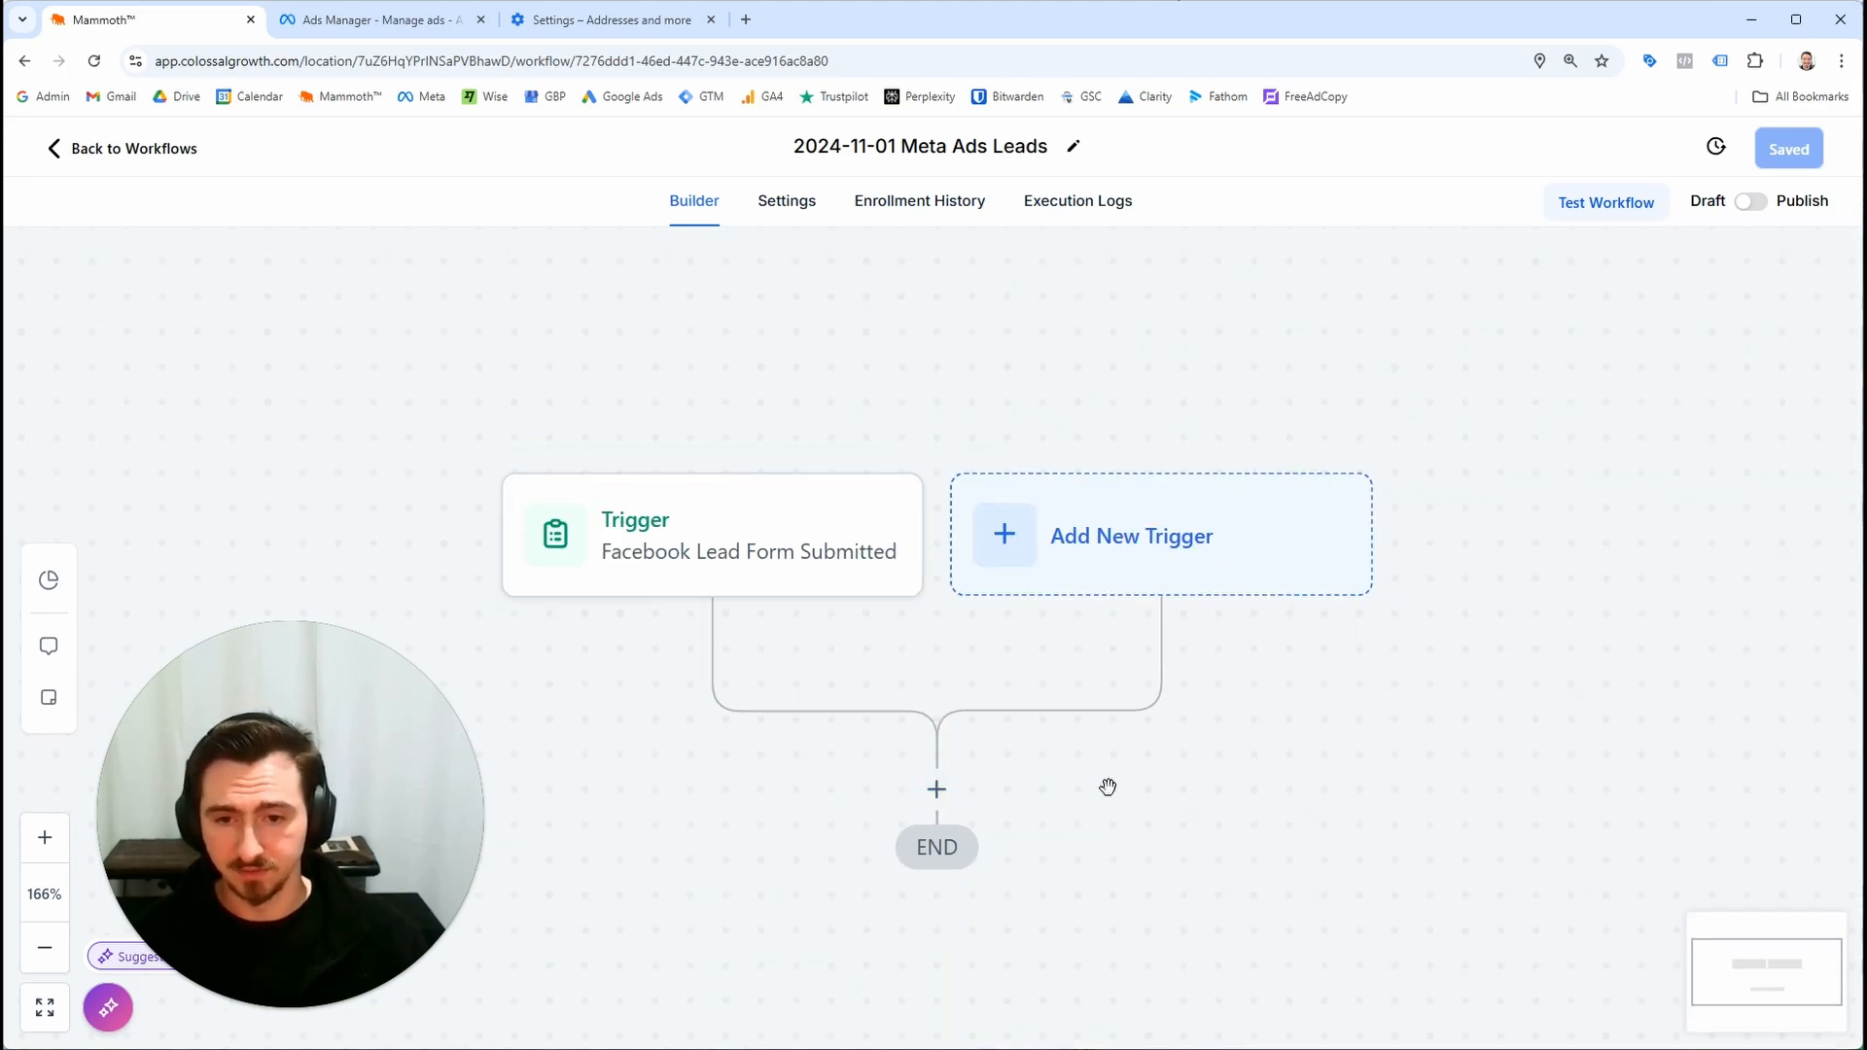
left_click_drag(1108, 787, 1071, 587)
scroll(1005, 600, "down", 2)
left_click(963, 581)
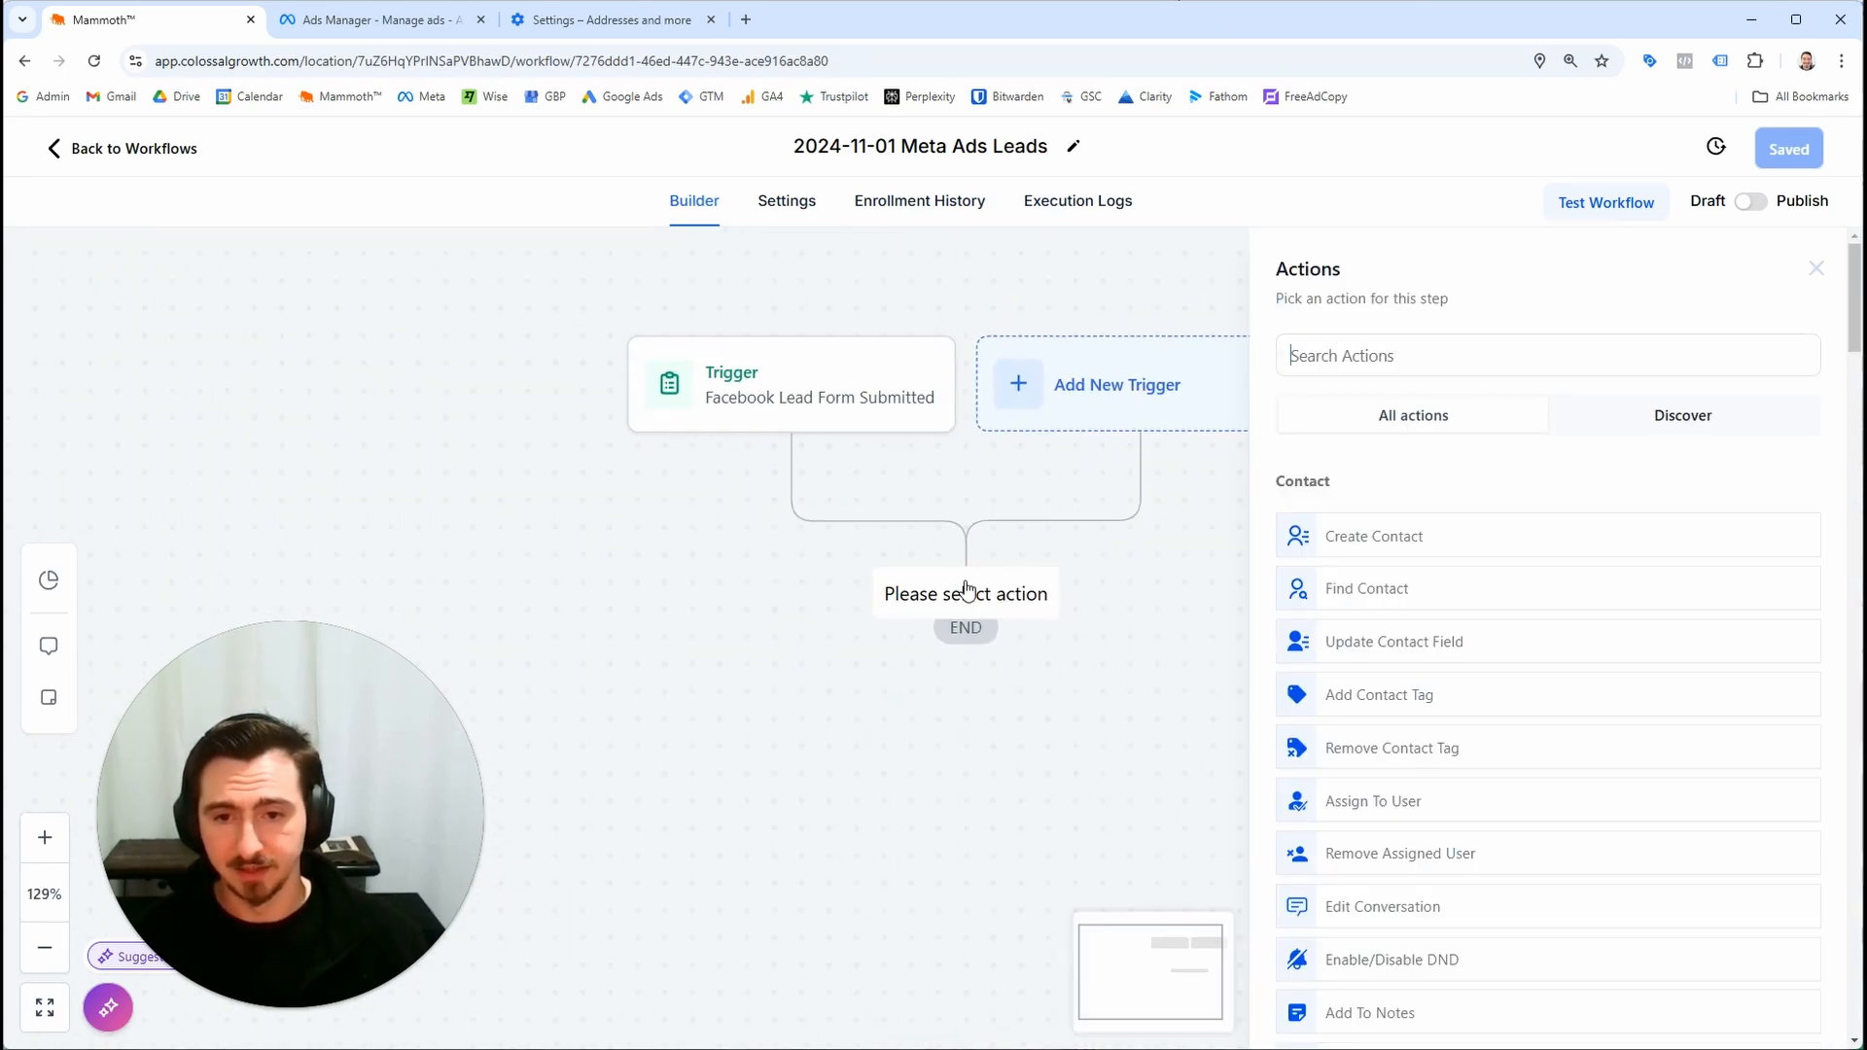
left_click_drag(949, 666, 939, 678)
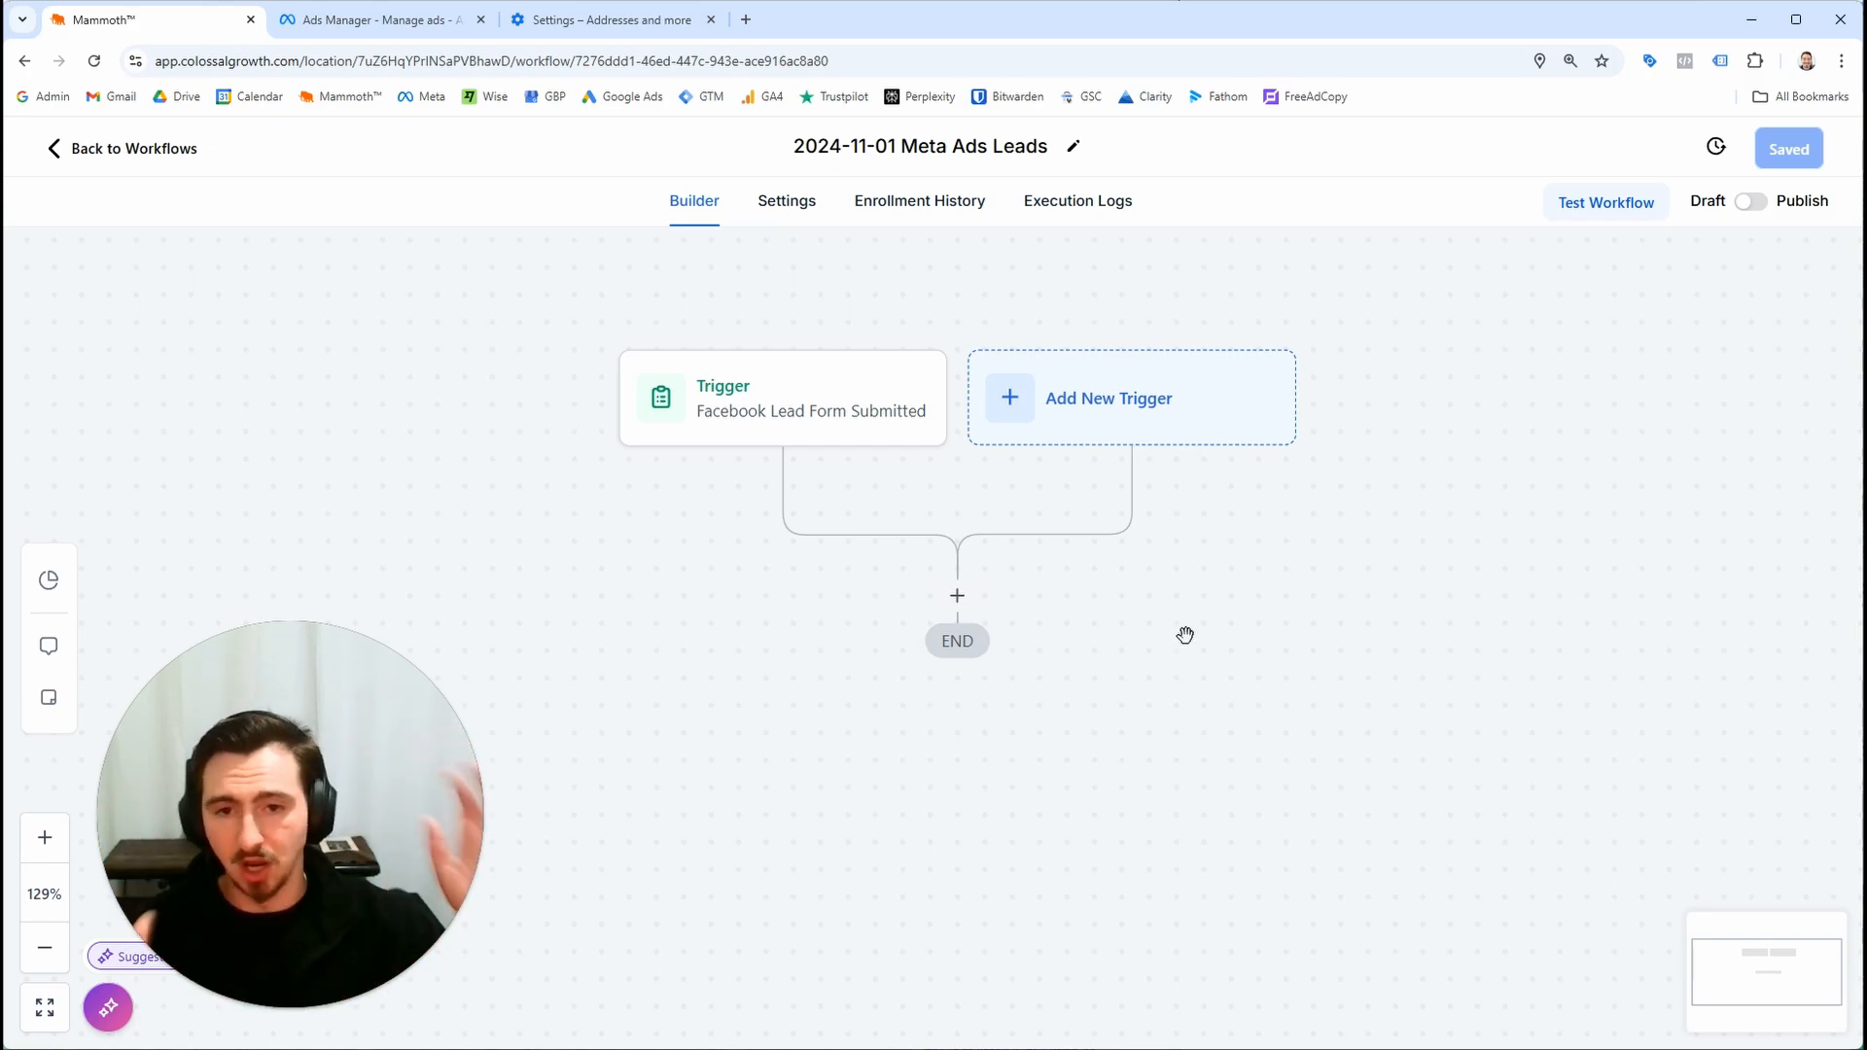
left_click_drag(949, 807, 869, 730)
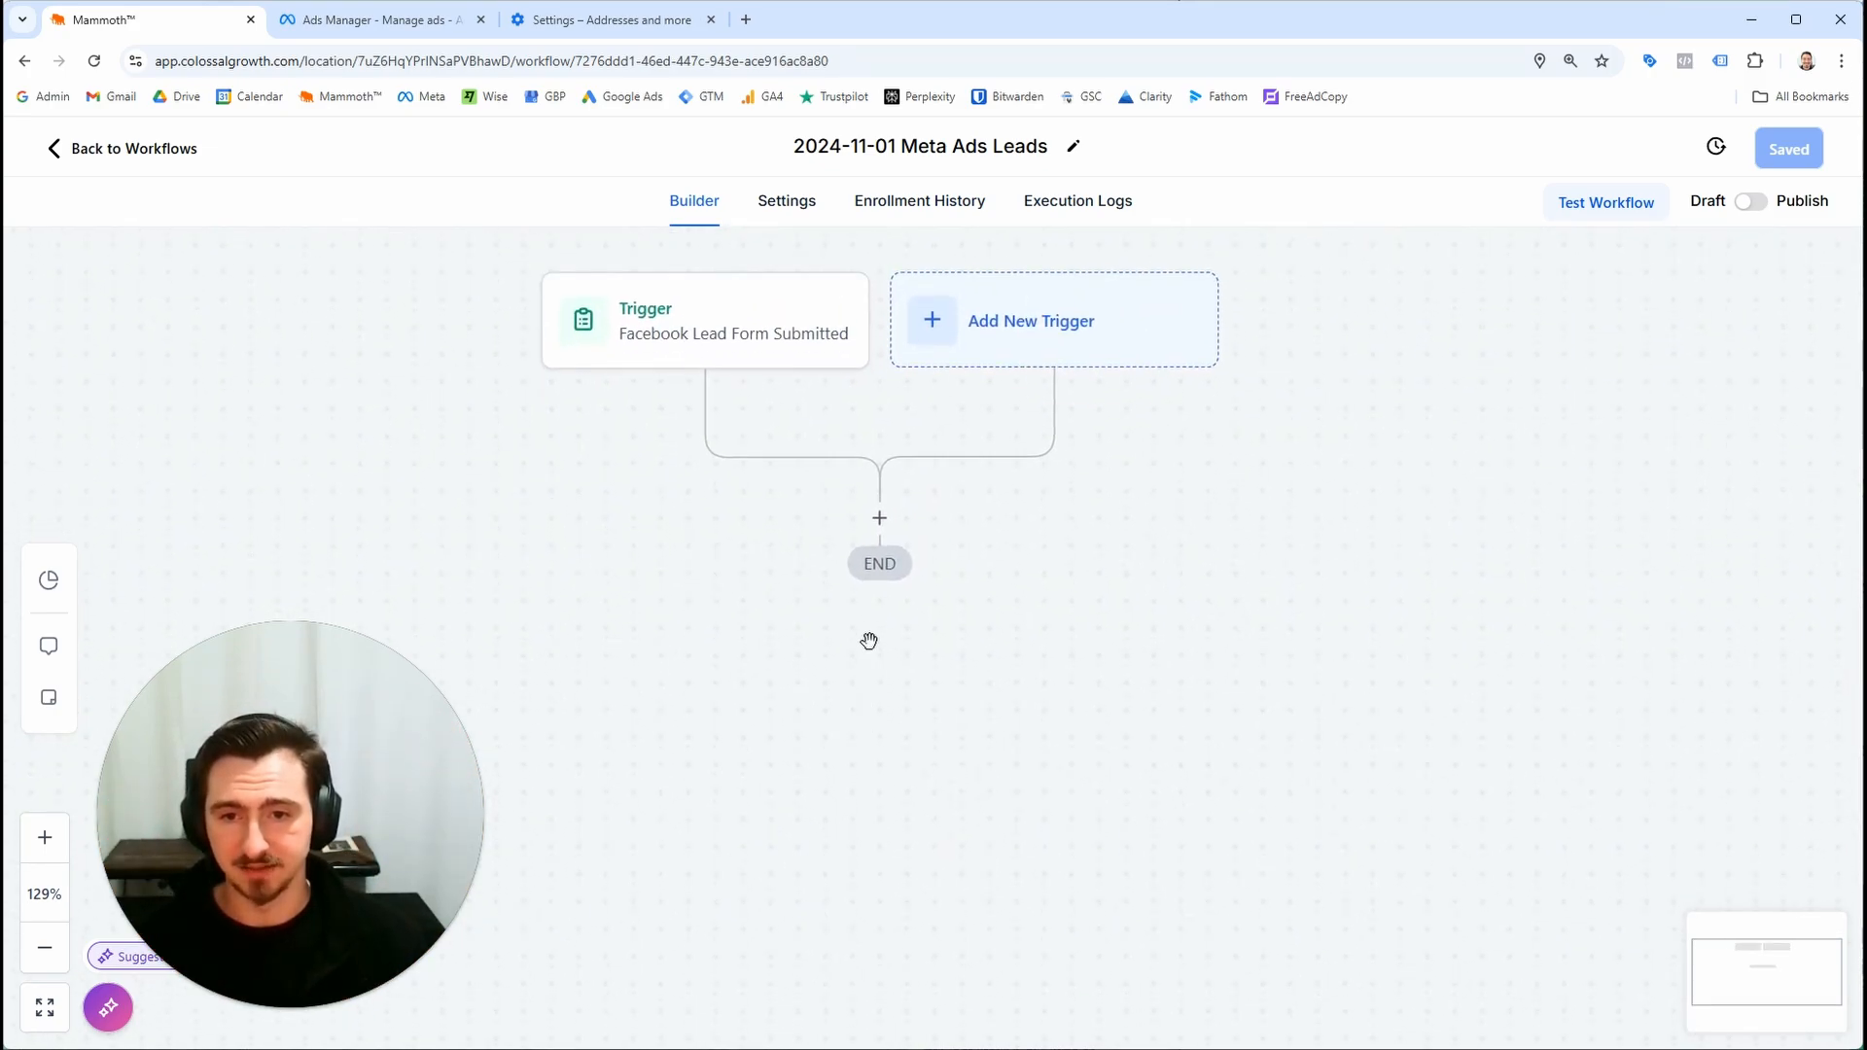
left_click(880, 521)
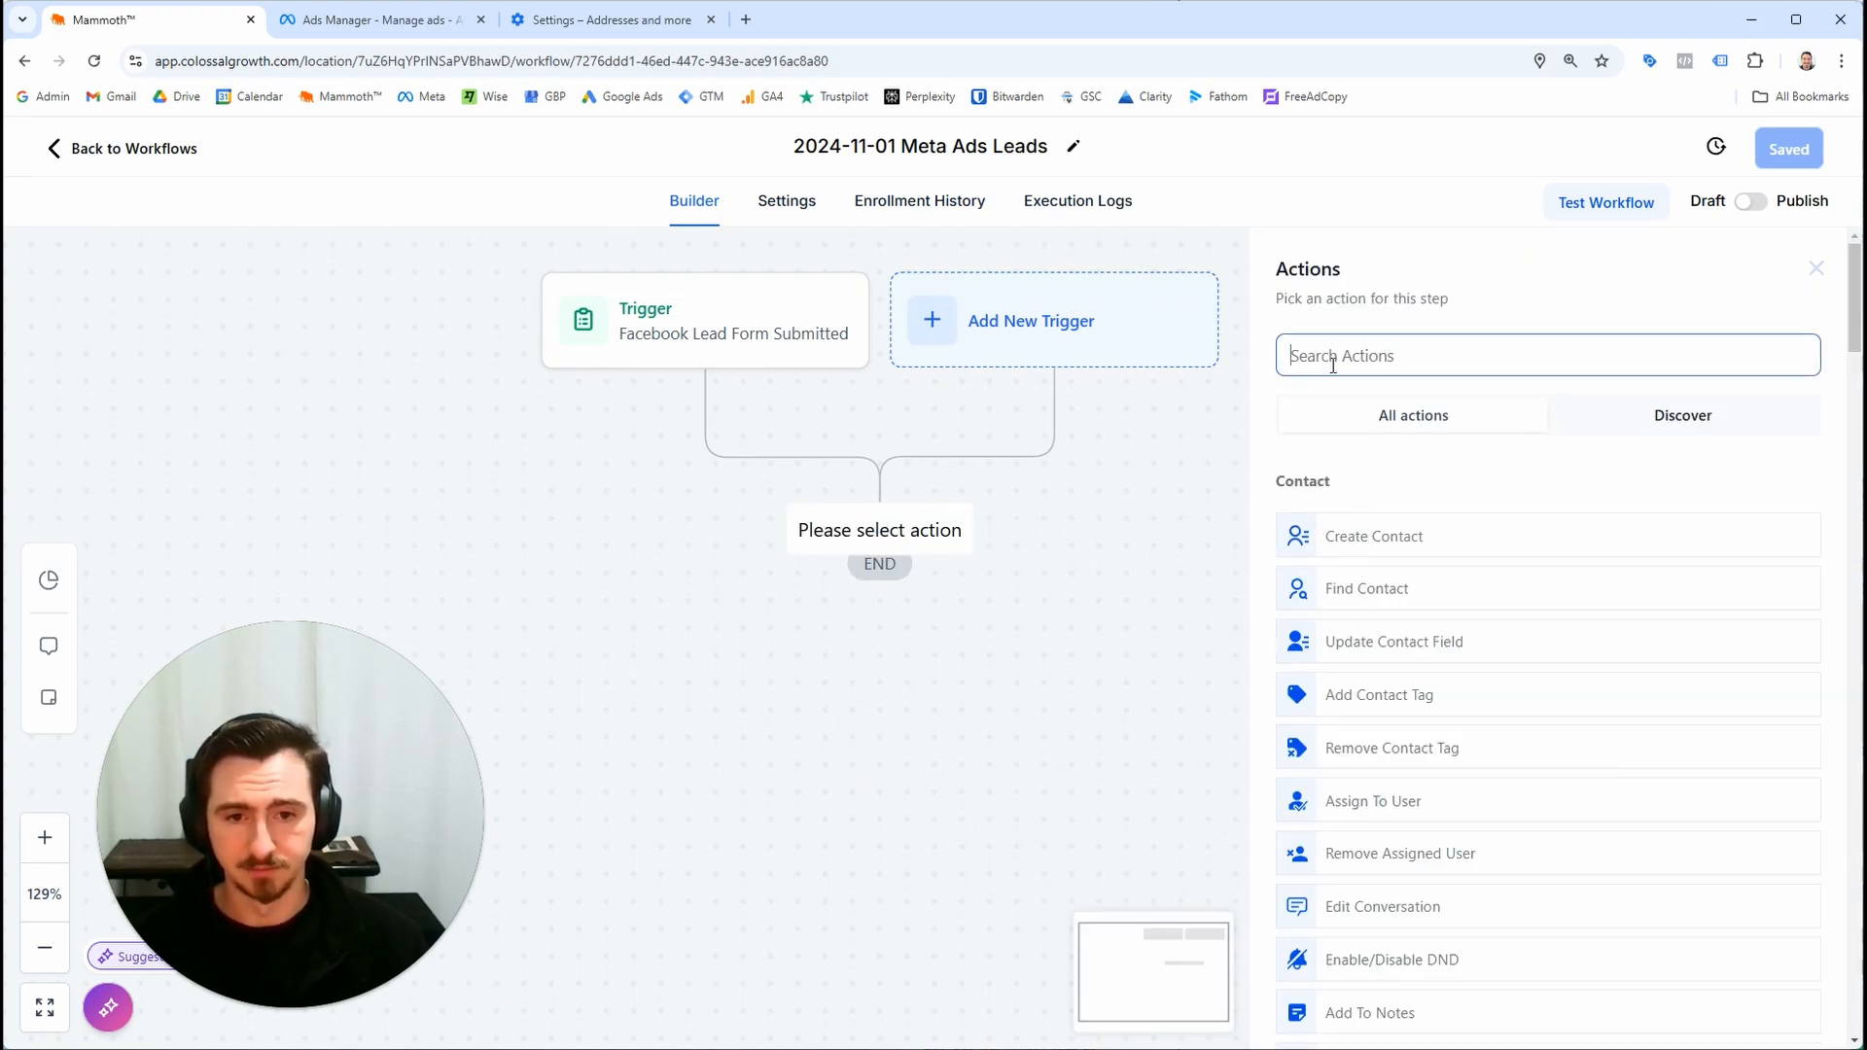
type("ad")
key("ctrl+a")
type("create")
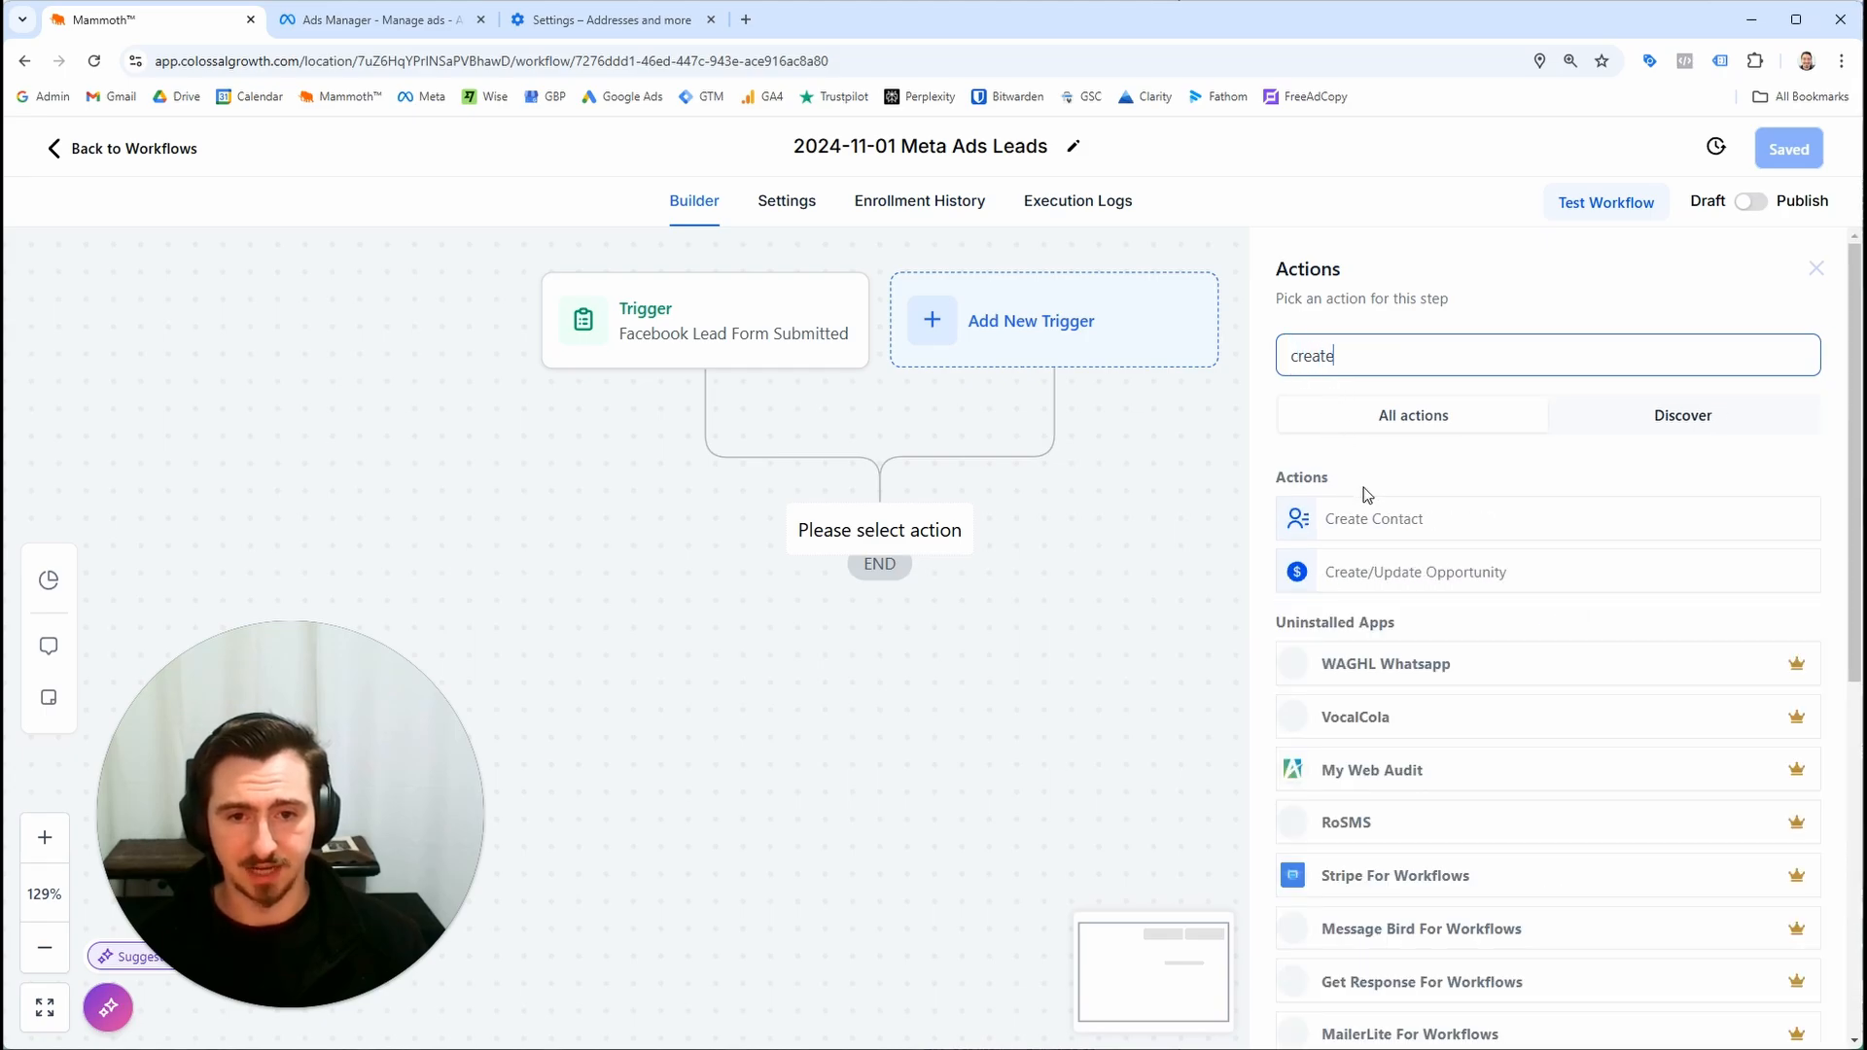
left_click(1303, 521)
left_click(1215, 510)
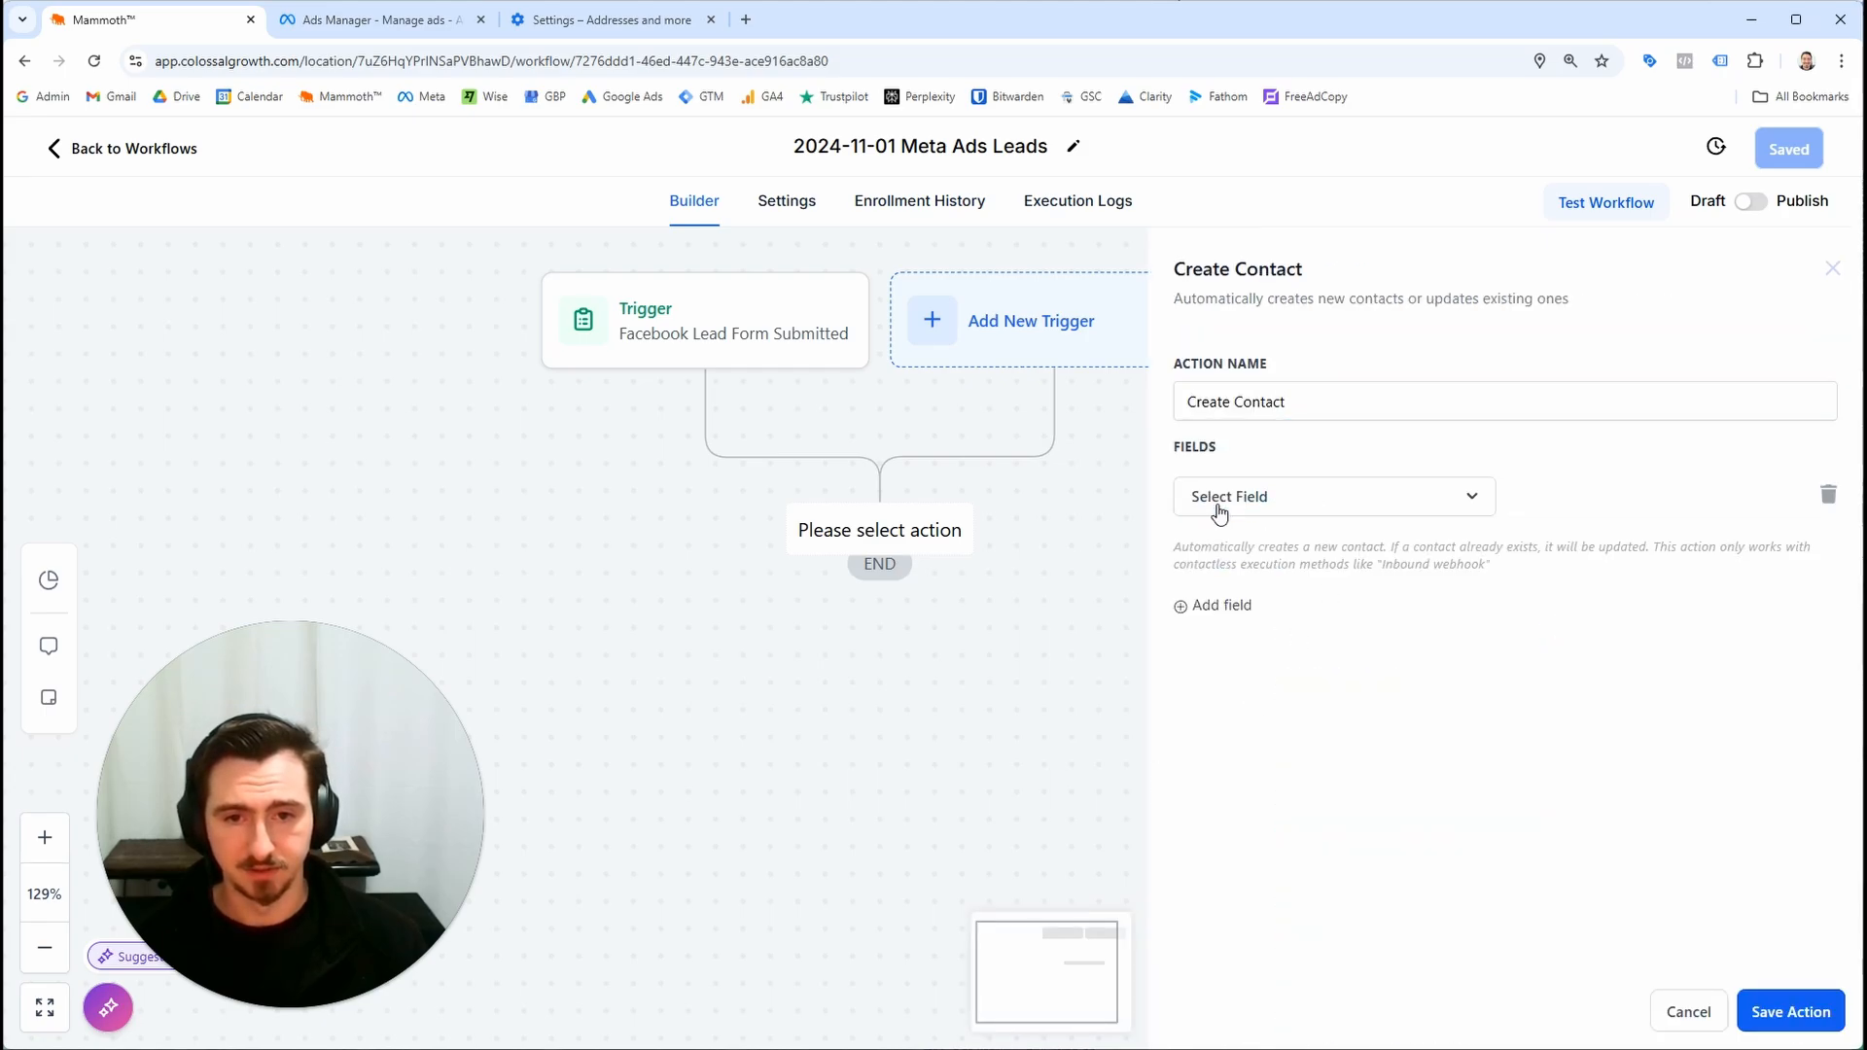
left_click(1306, 510)
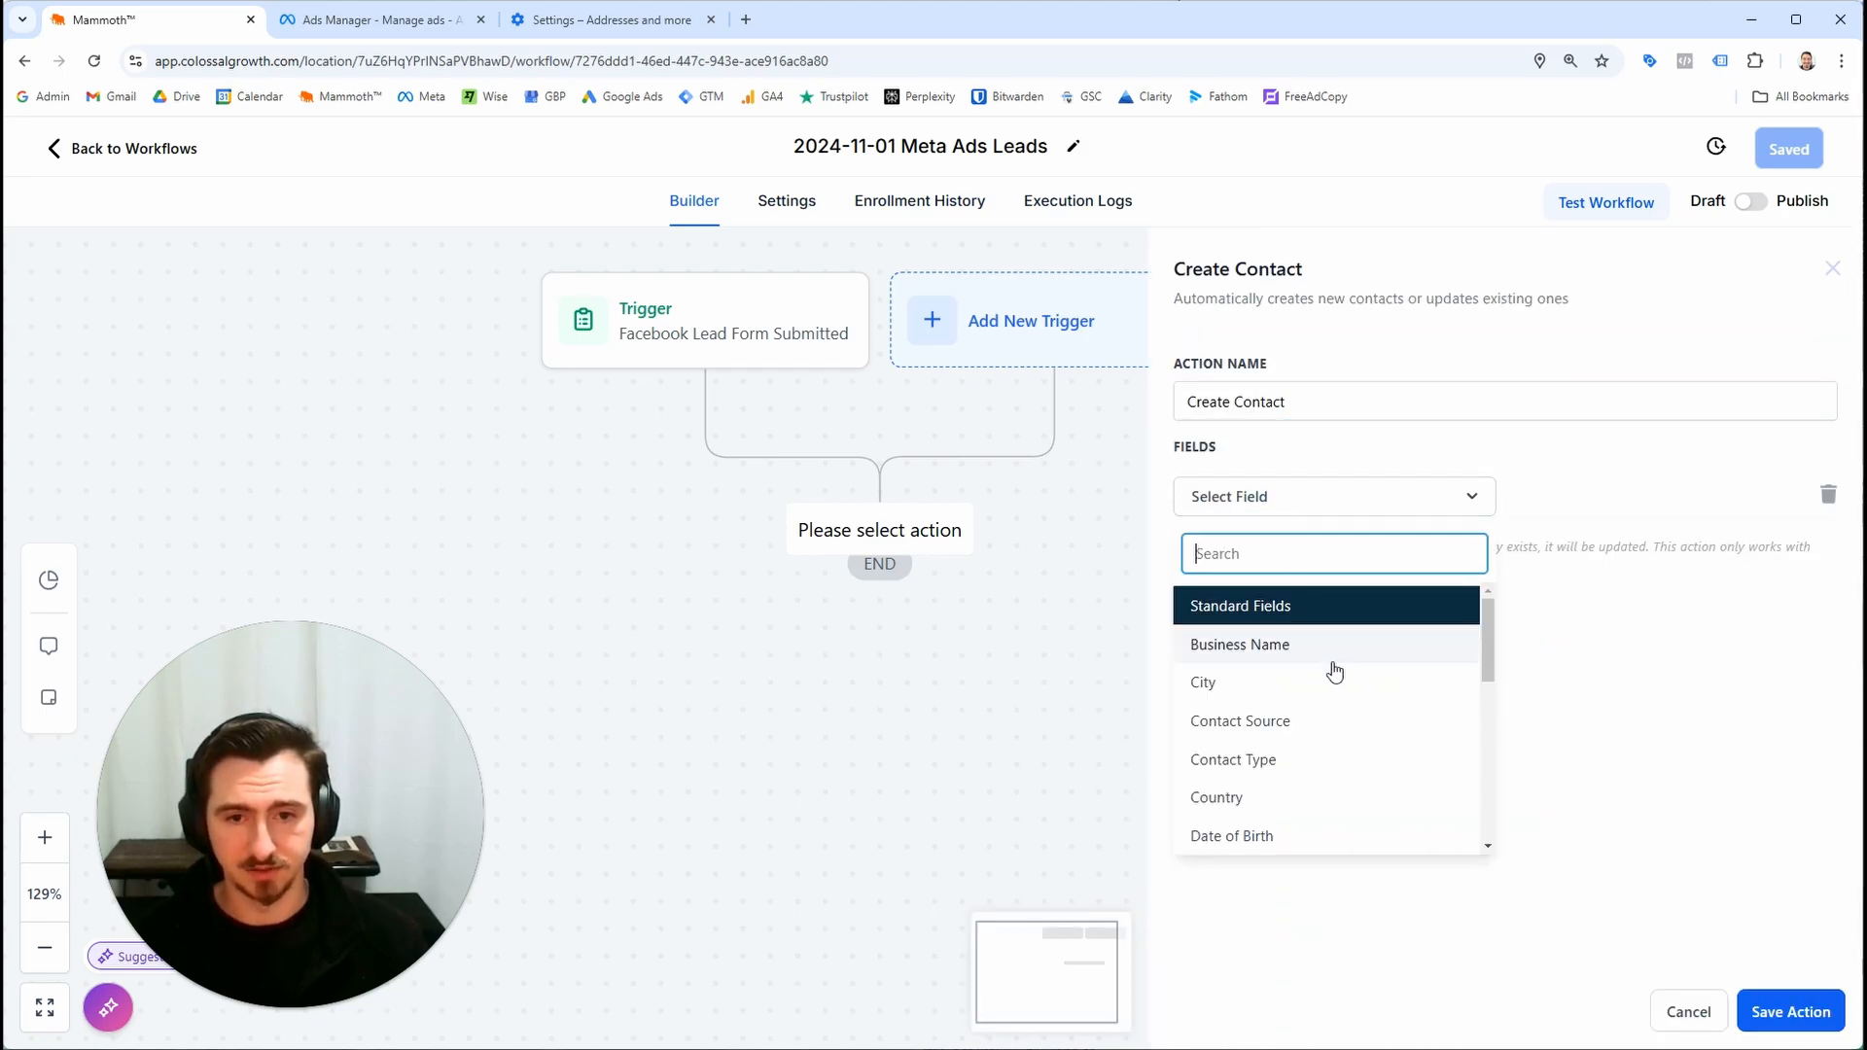
scroll(1331, 681, "down", 1)
scroll(1322, 773, "down", 5)
scroll(1313, 763, "up", 3)
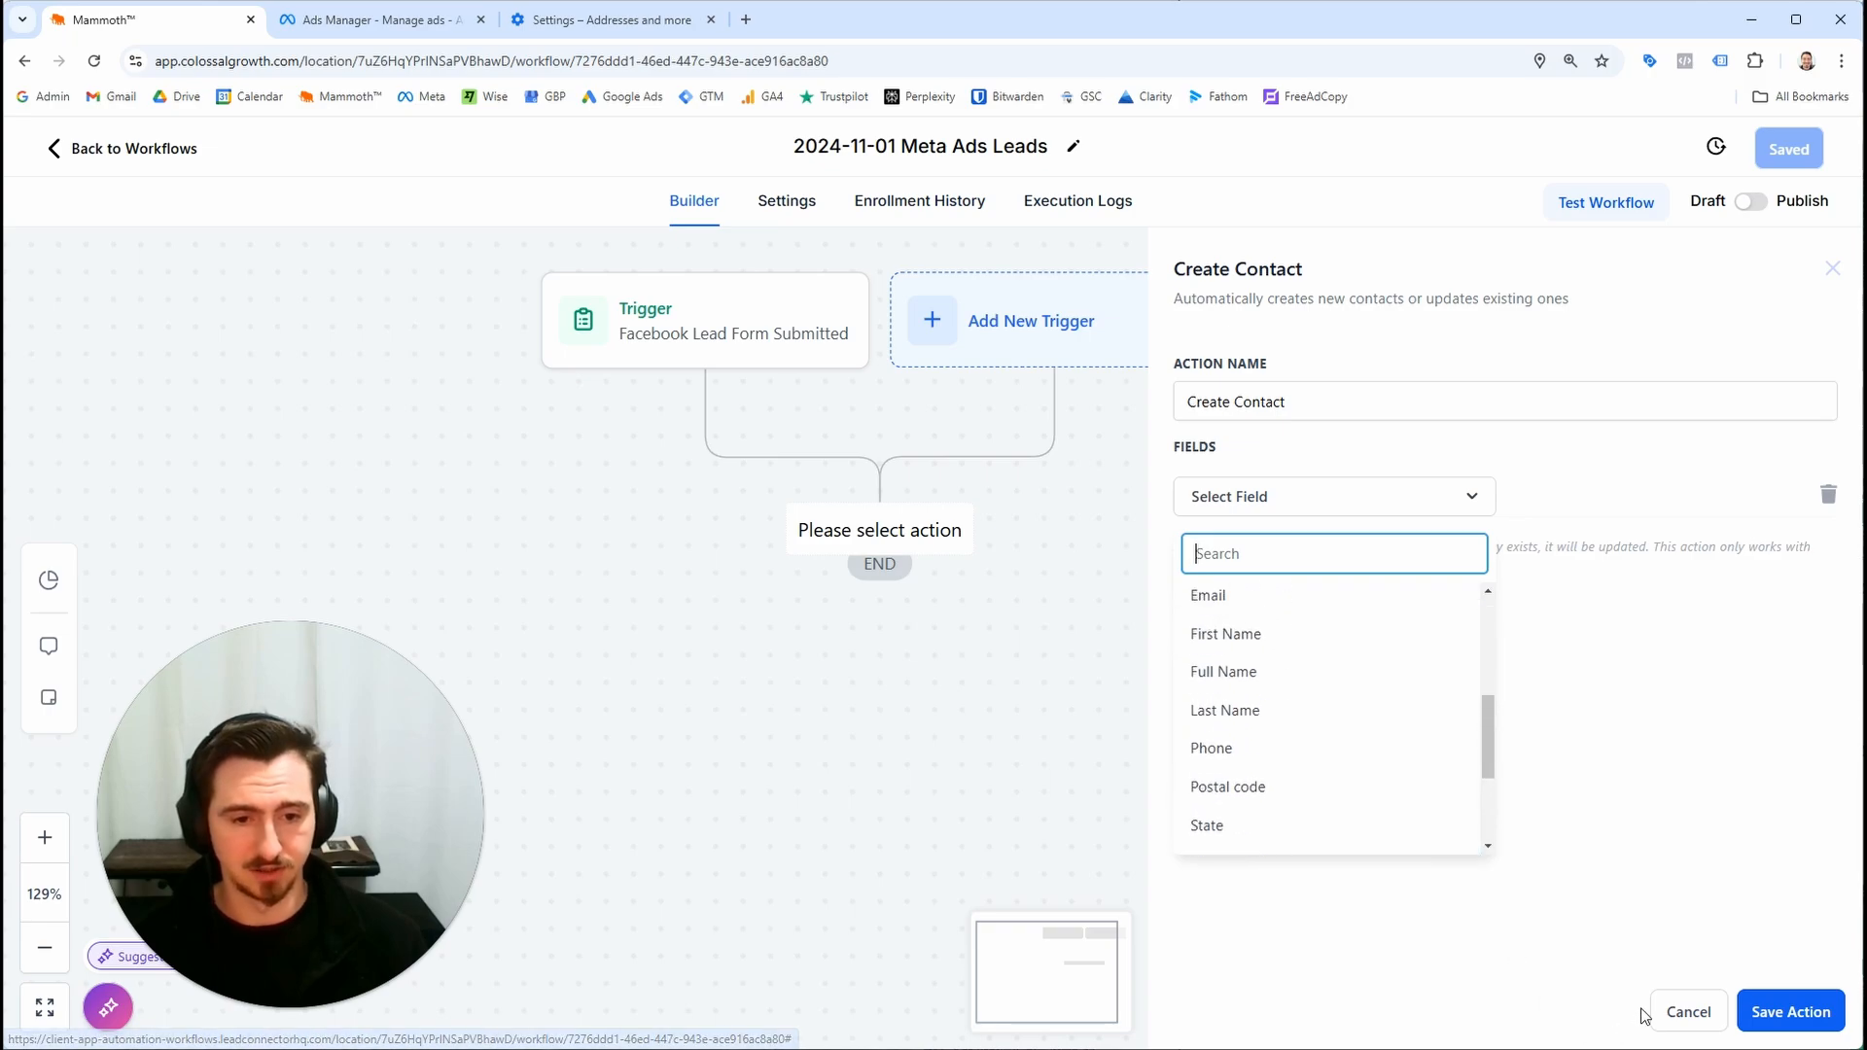
left_click(1663, 1018)
left_click_drag(950, 429, 1116, 473)
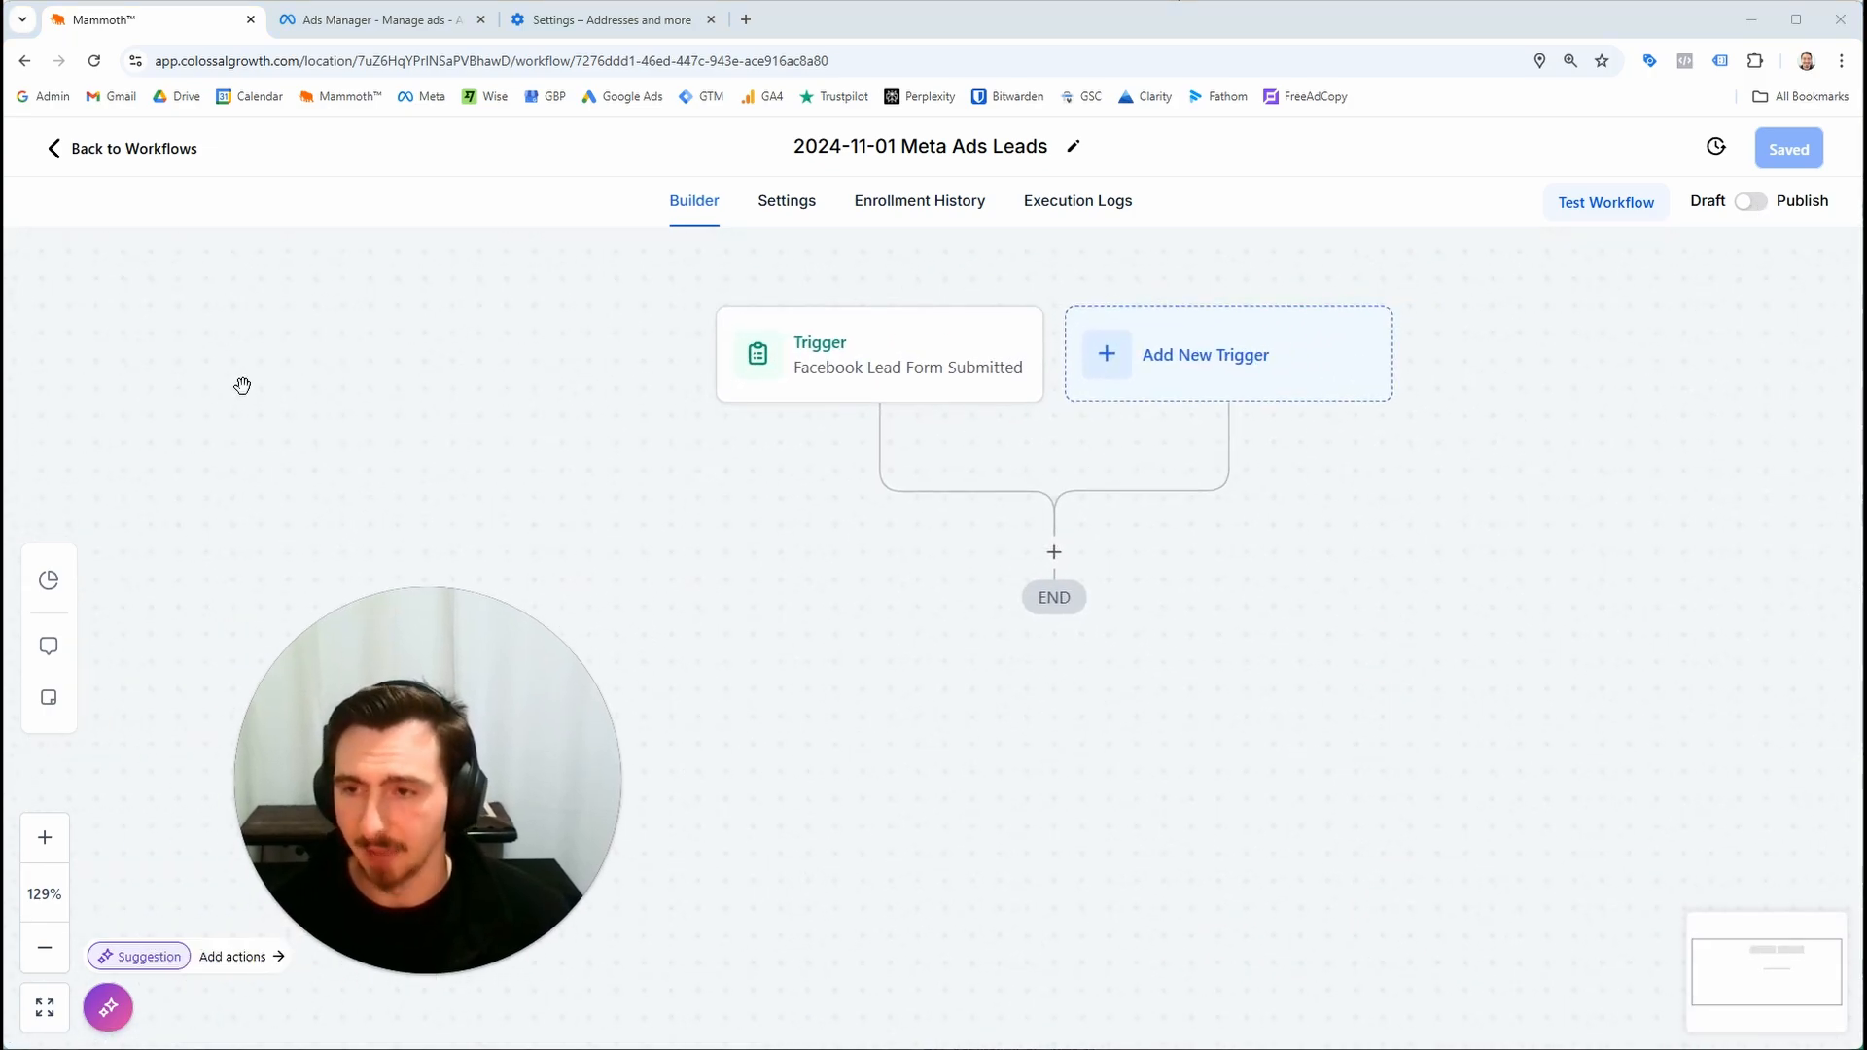
Go to Opportunities and start a new pipeline named Inbound Leads
left_click(150, 163)
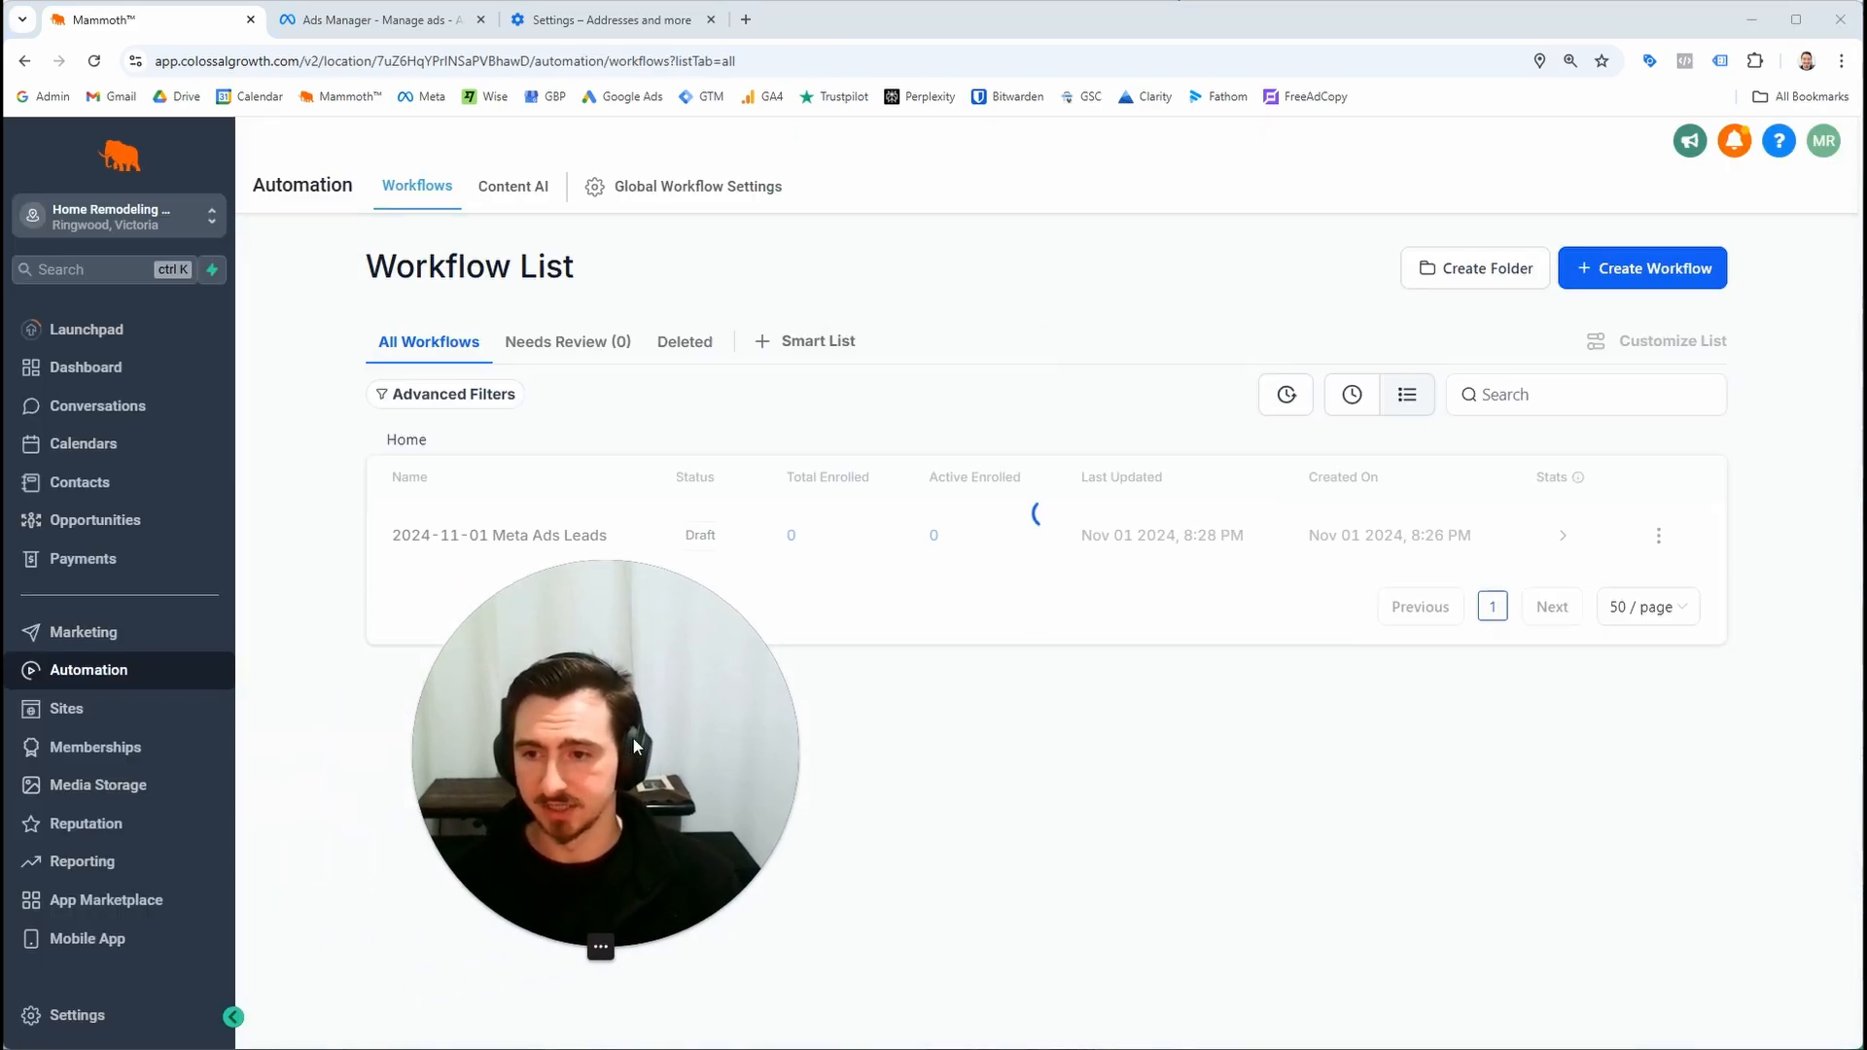
left_click(224, 528)
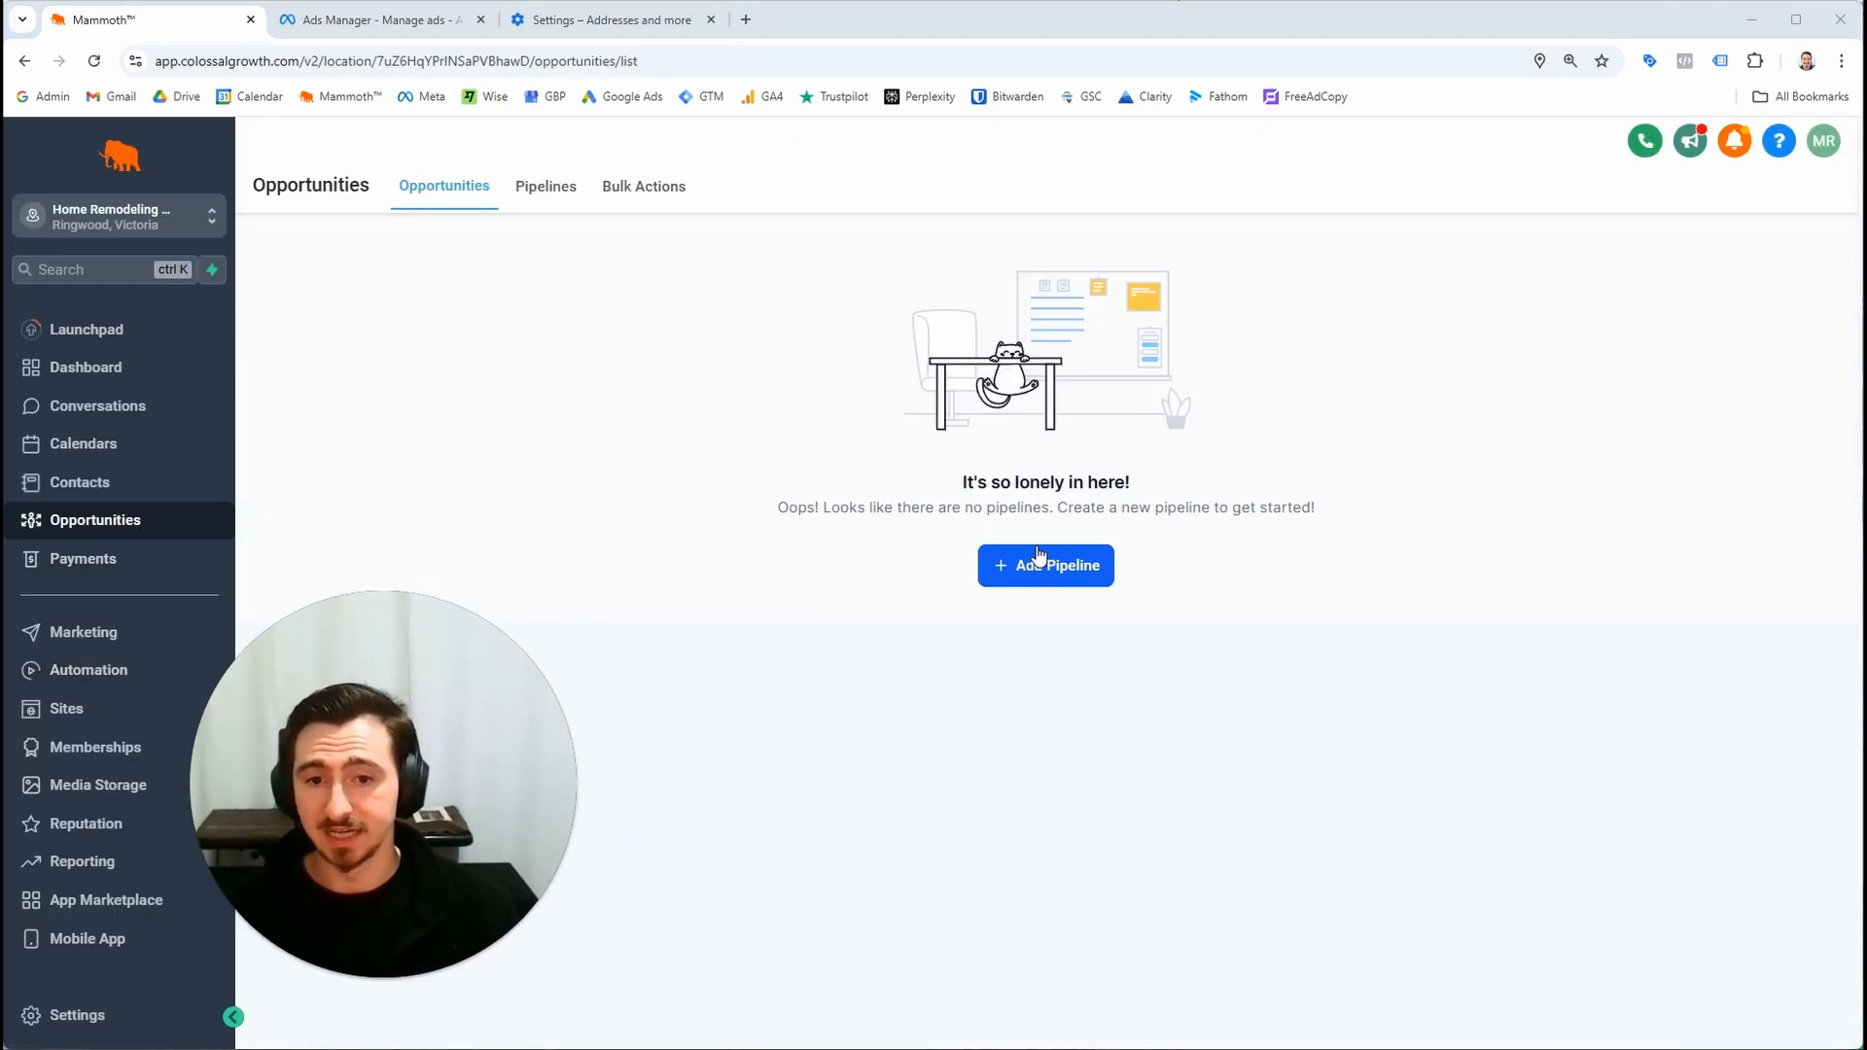
left_click(992, 571)
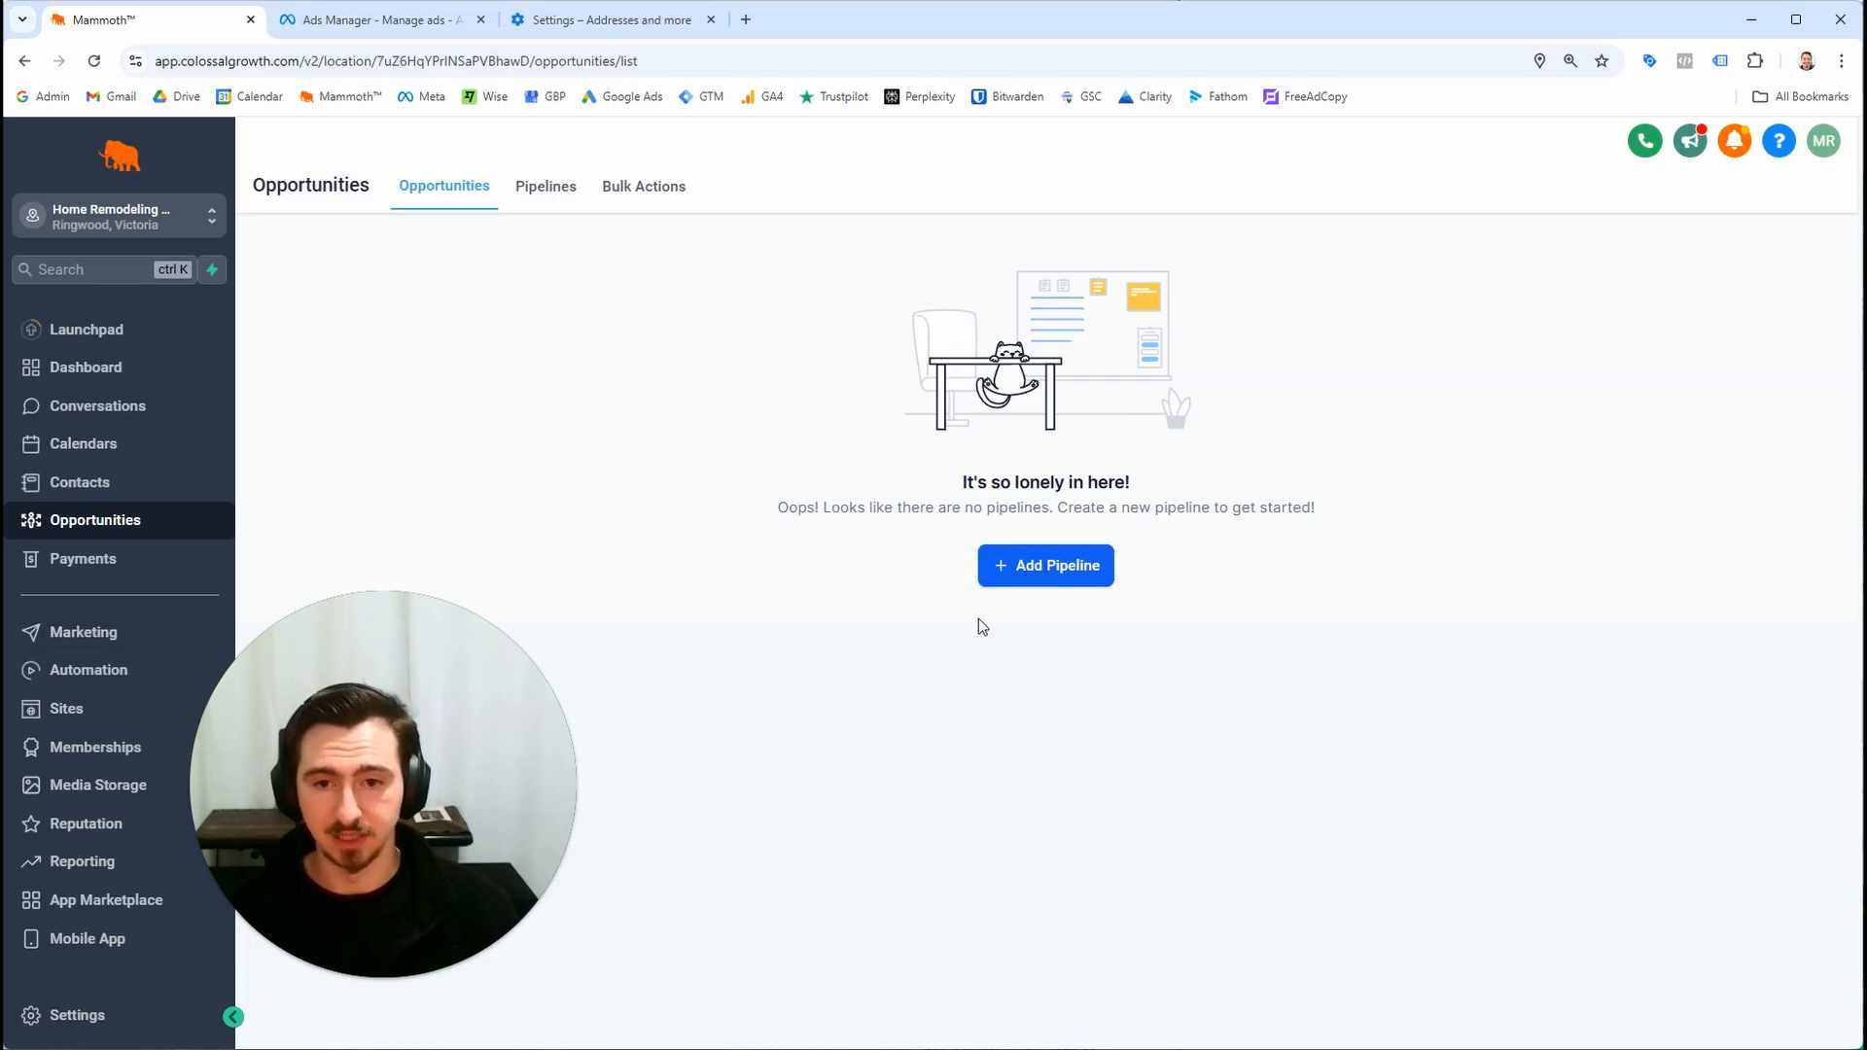
left_click(1790, 286)
left_click(753, 301)
type("In")
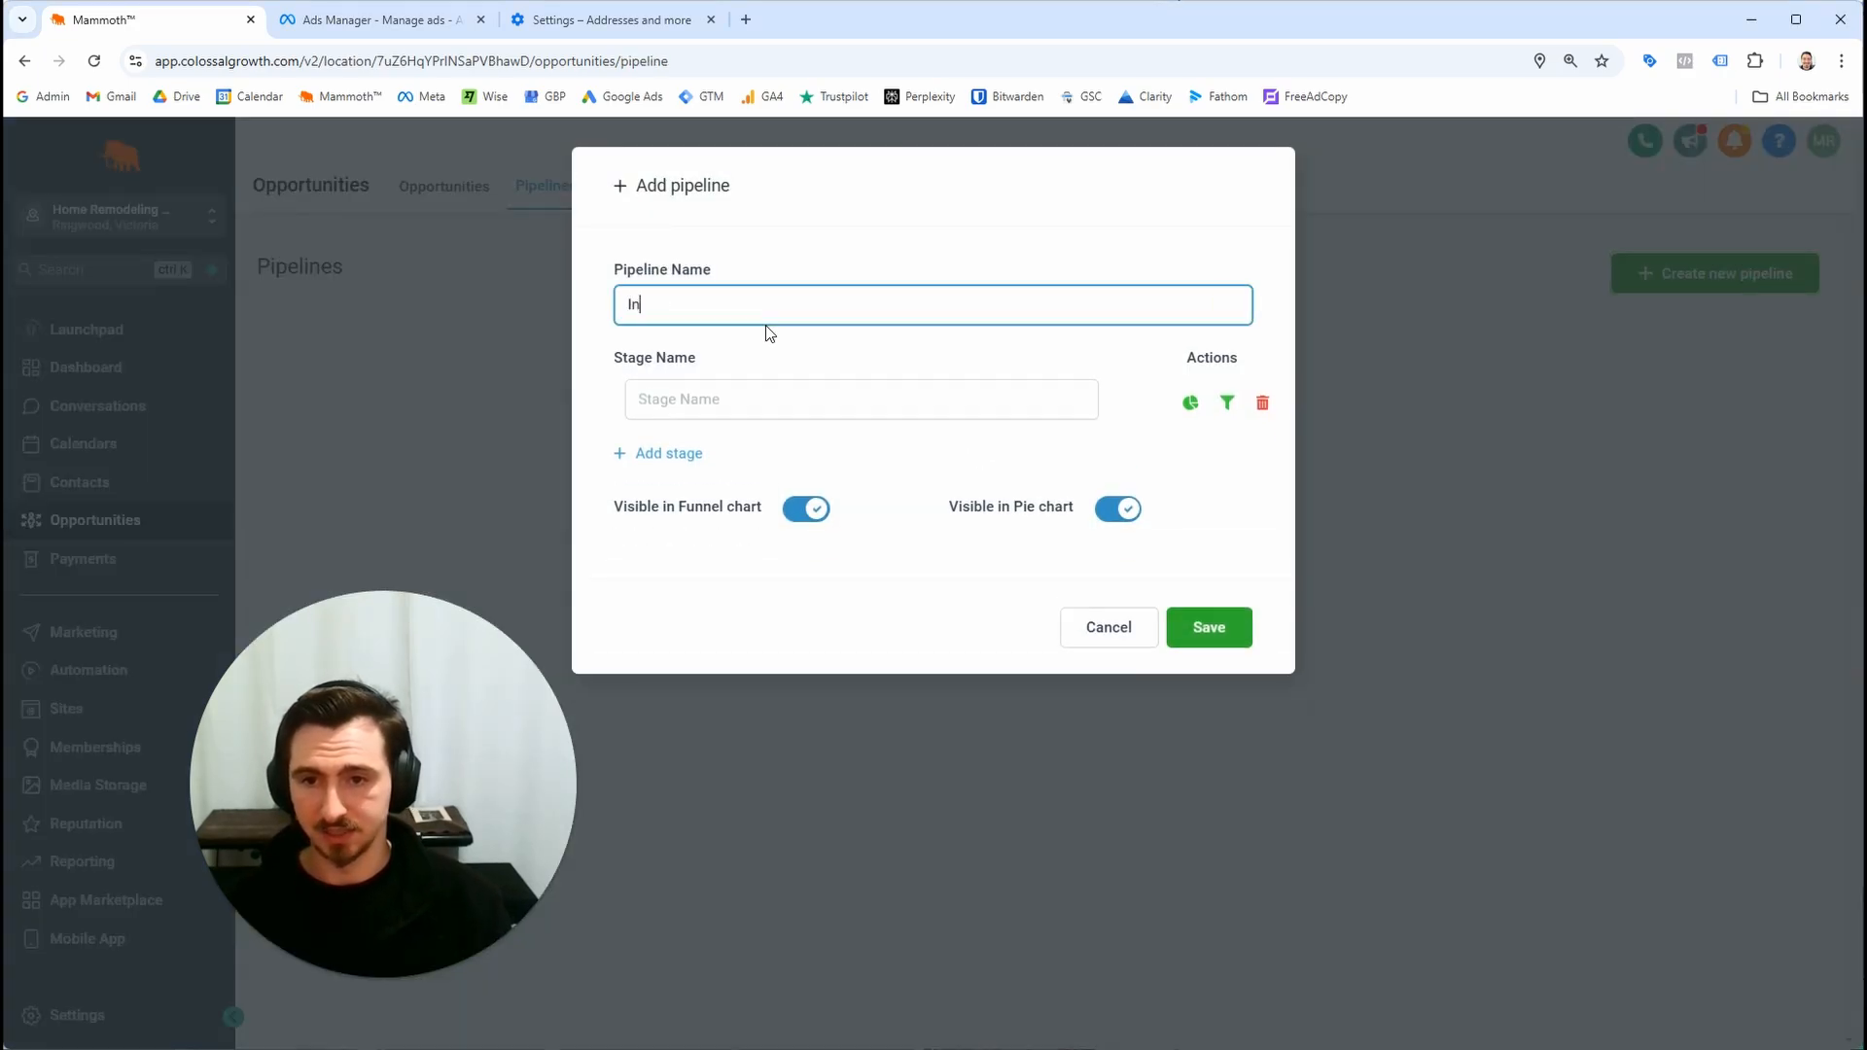
type("bound Leads")
Add the pipeline stages New Lead and Lead Contacted
left_click(761, 409)
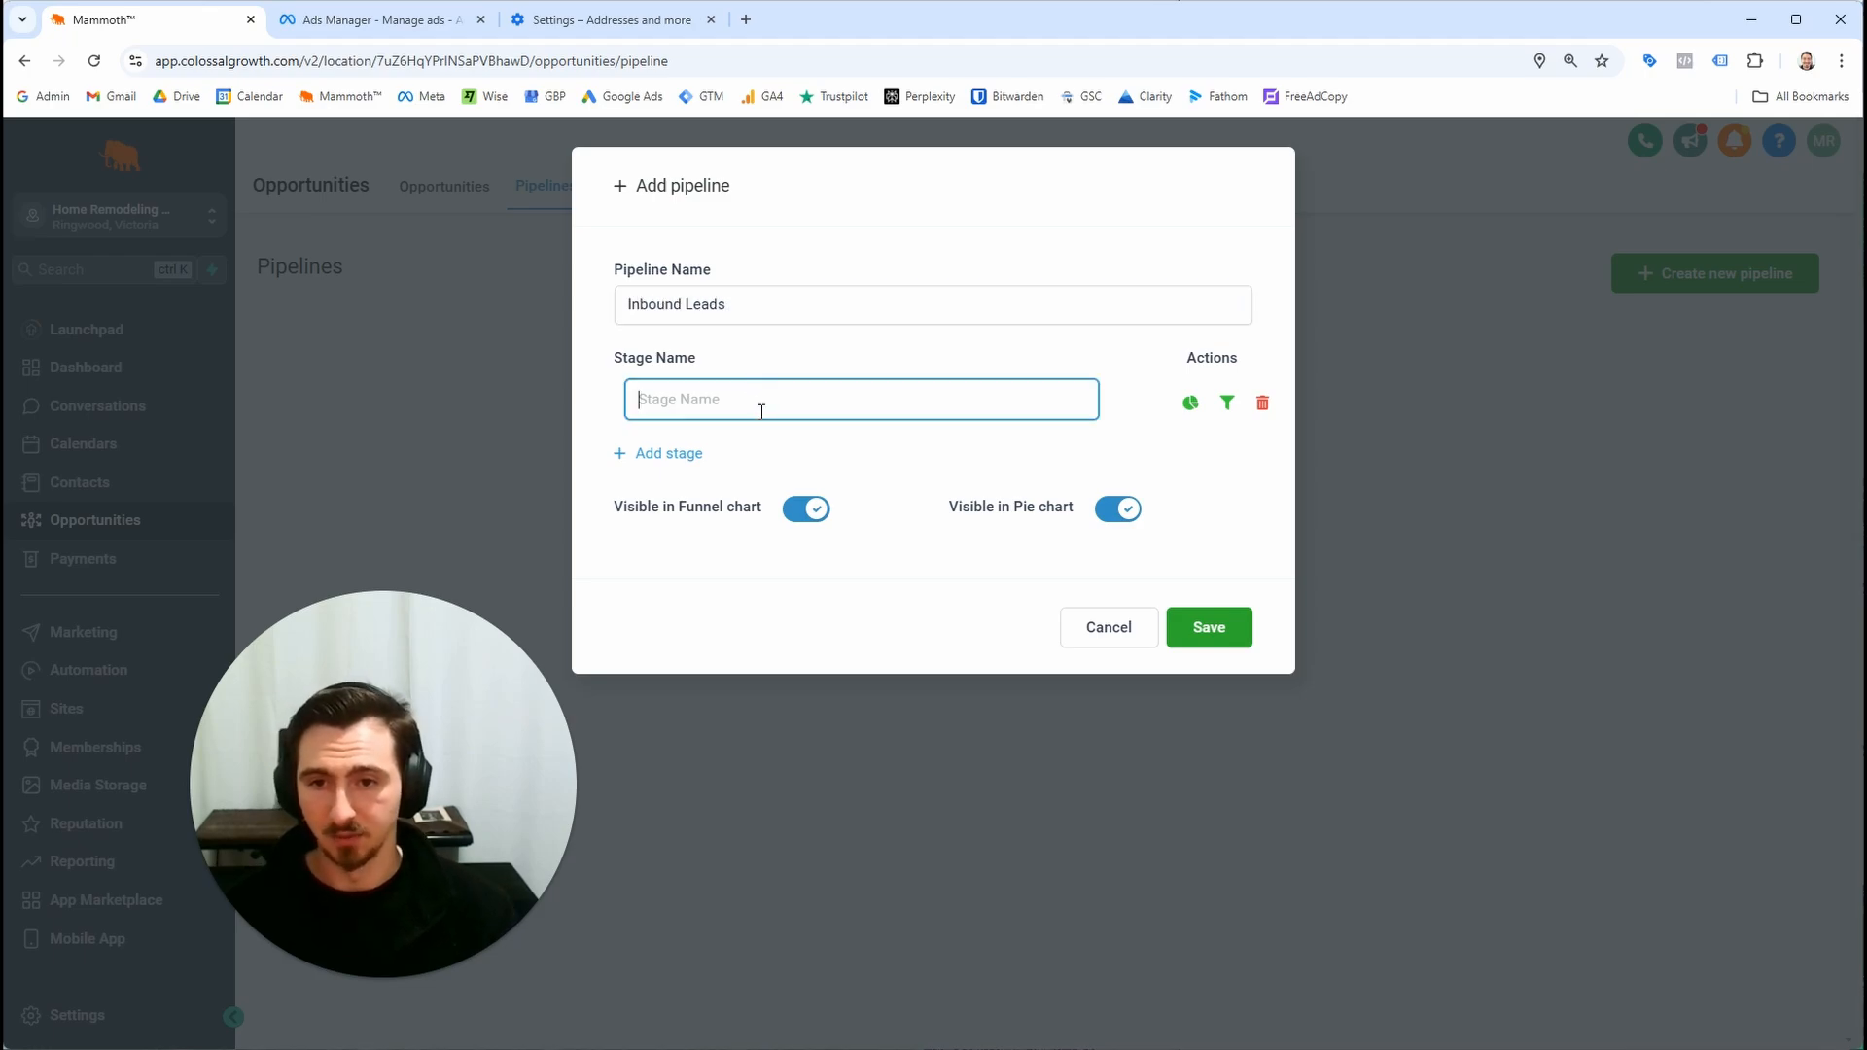
type("New Lead")
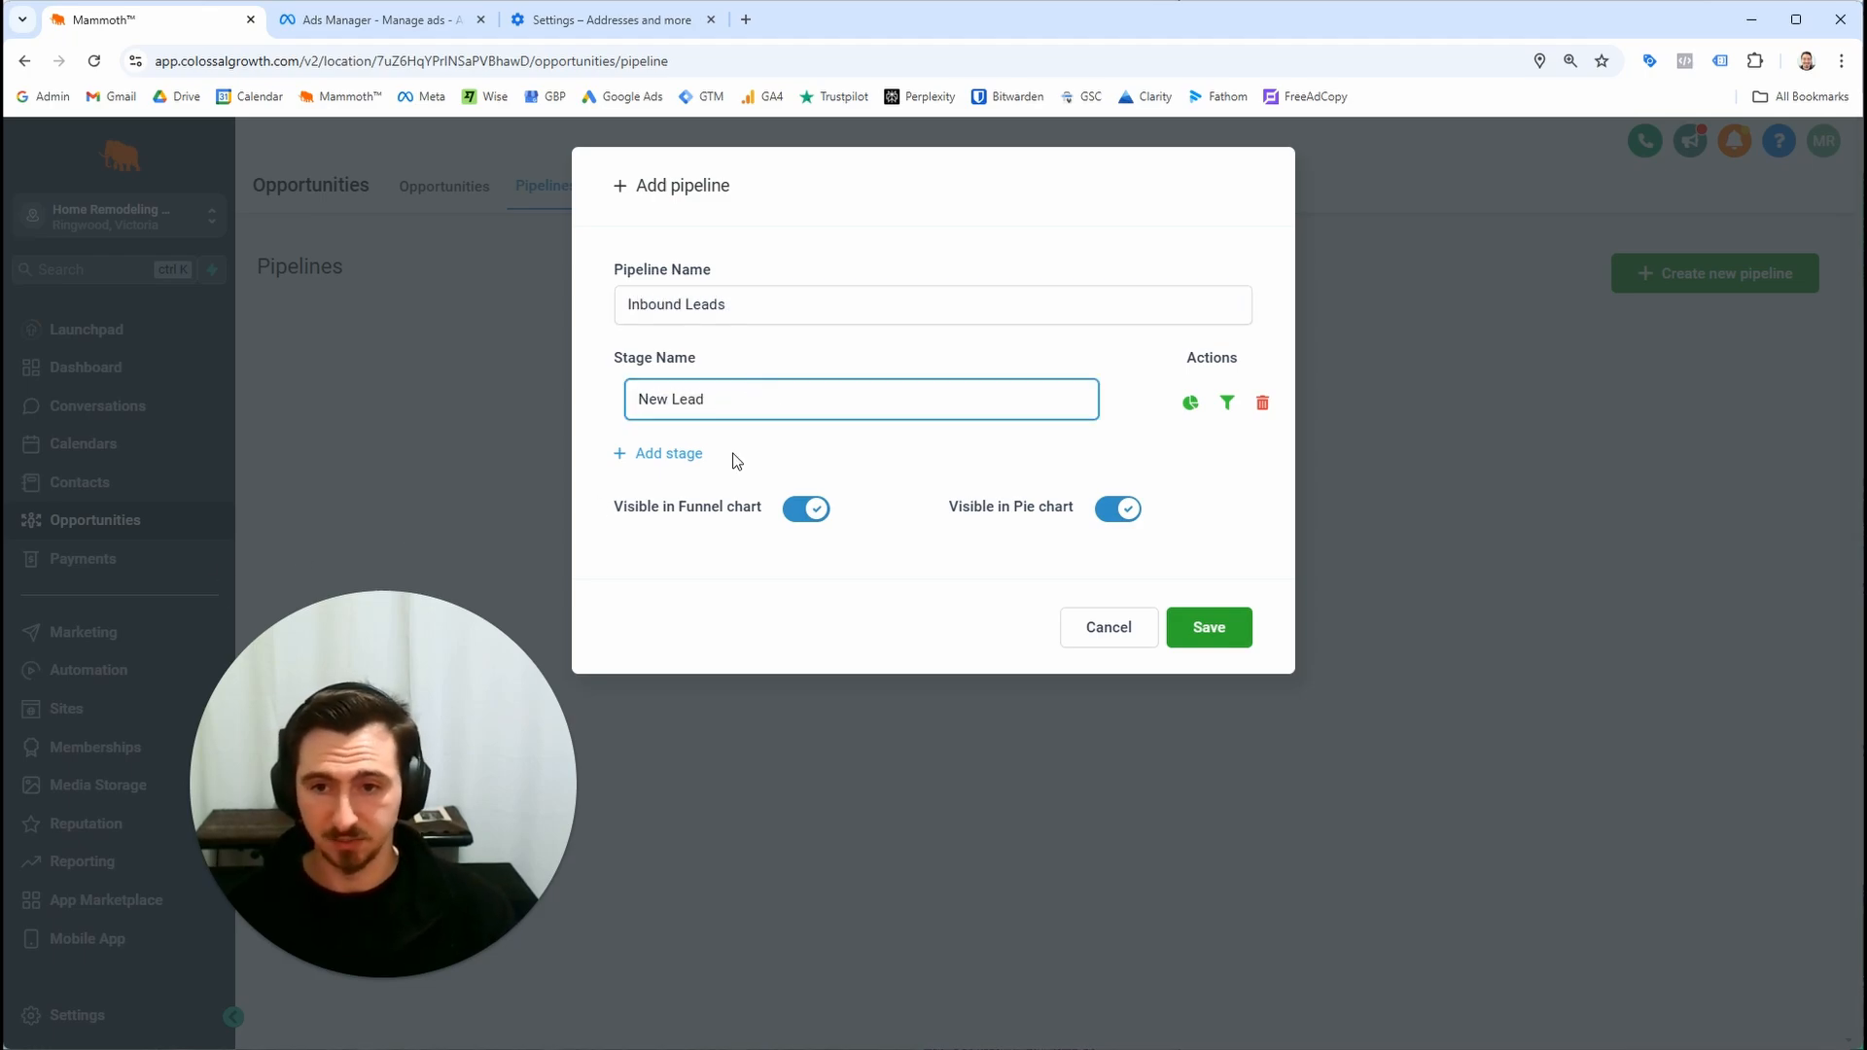
left_click(731, 453)
left_click(669, 454)
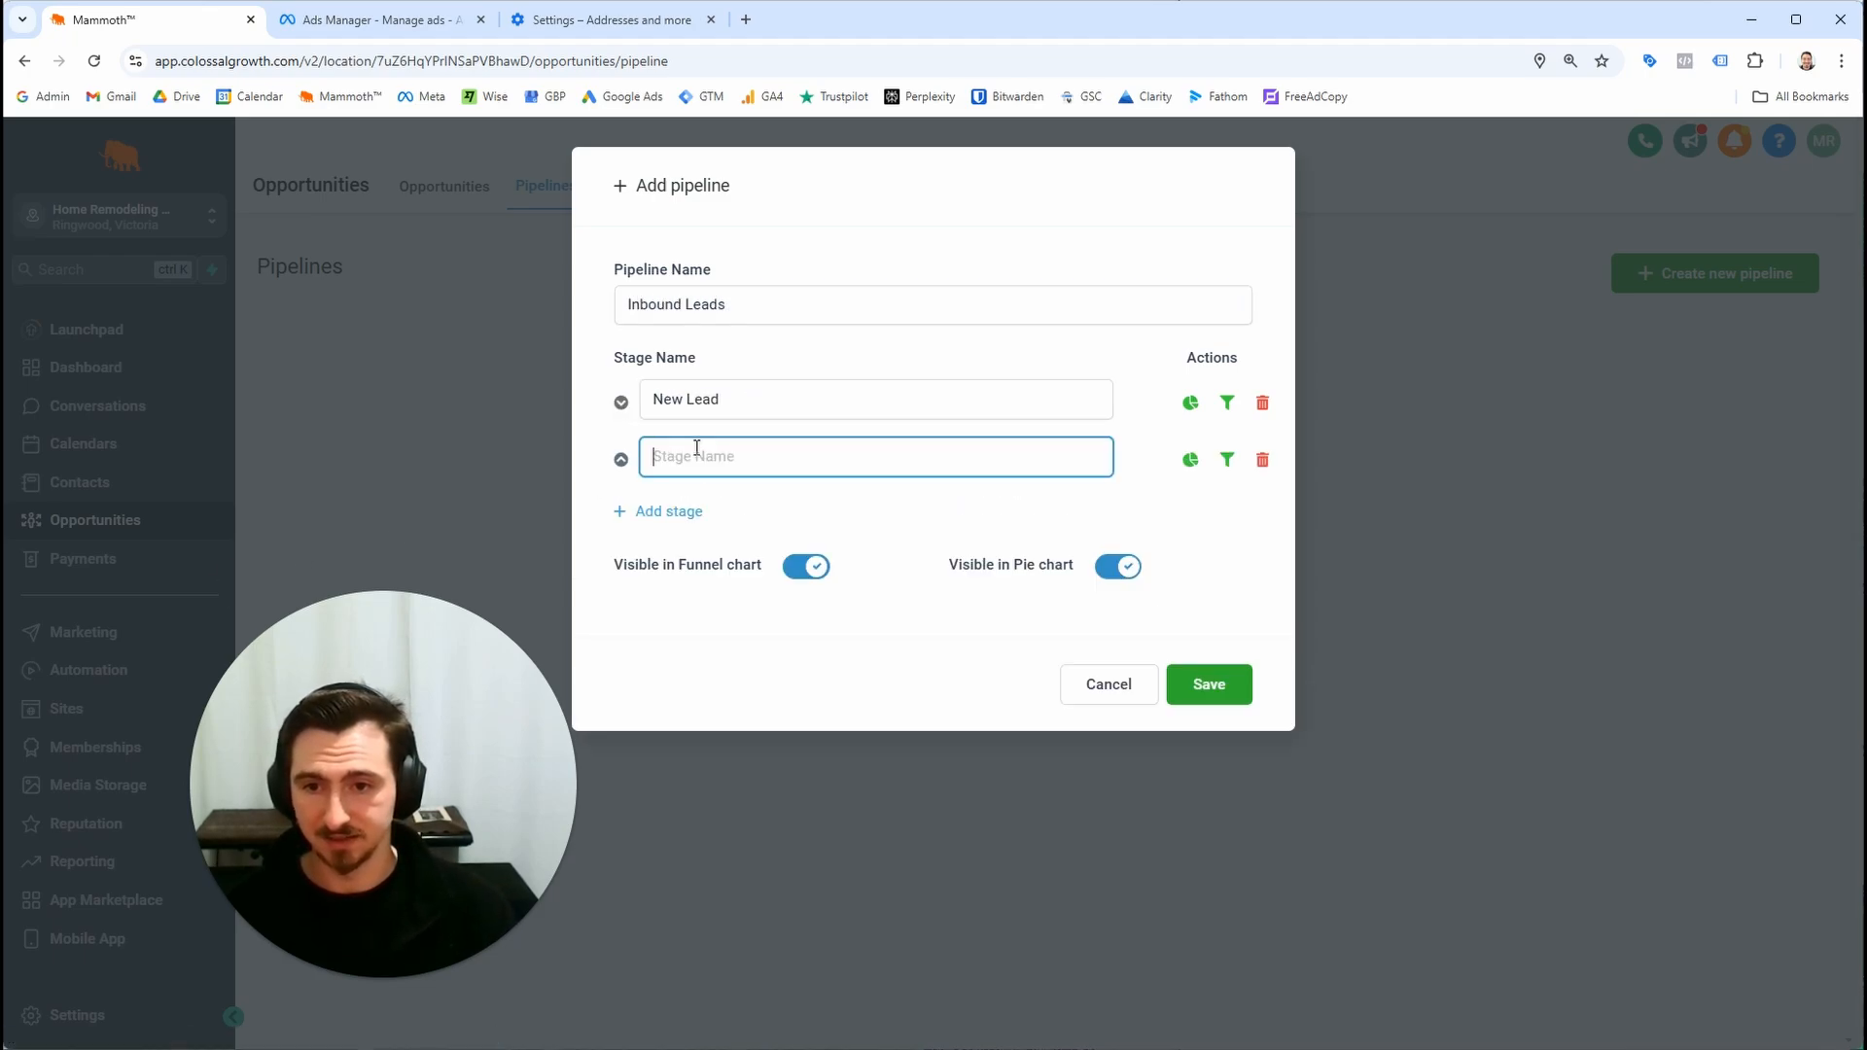
type("Lead Contacted")
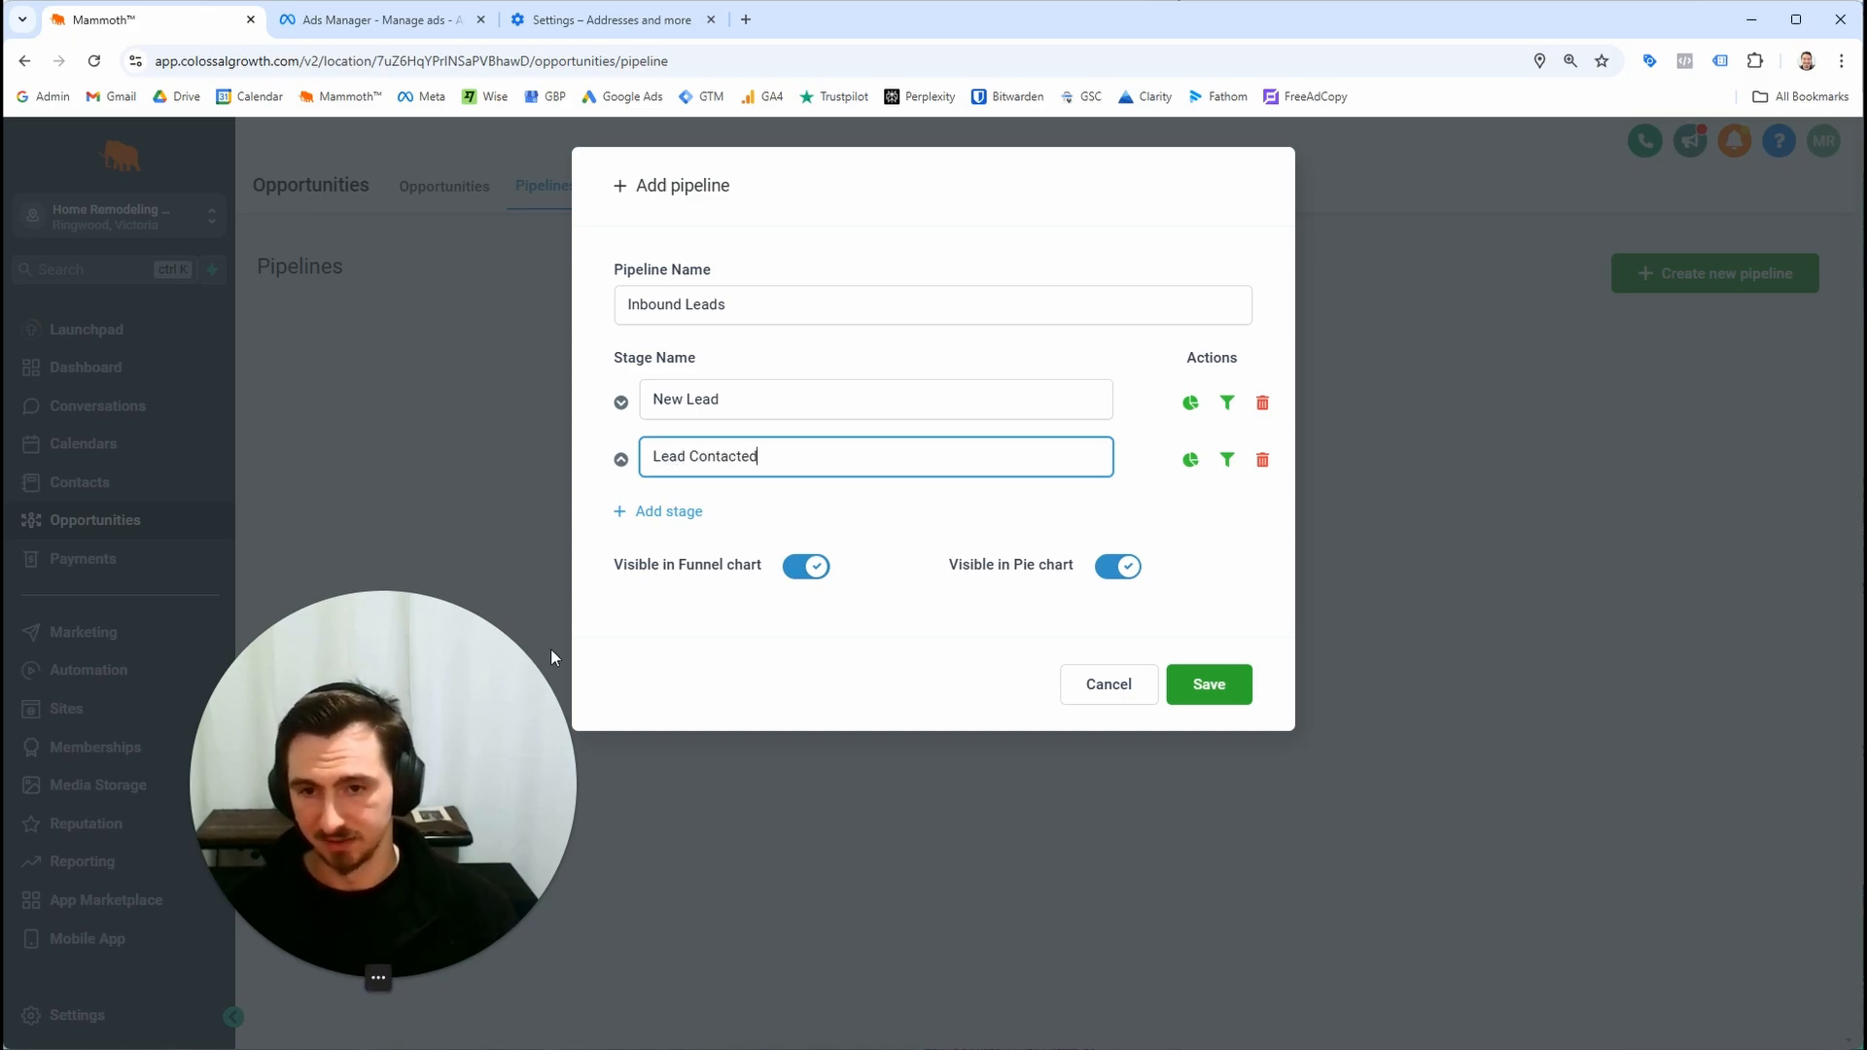
Add a third stage named Quote Booked, save the Inbound Leads pipeline and view its opportunity board
left_click(702, 513)
type("Quote booked")
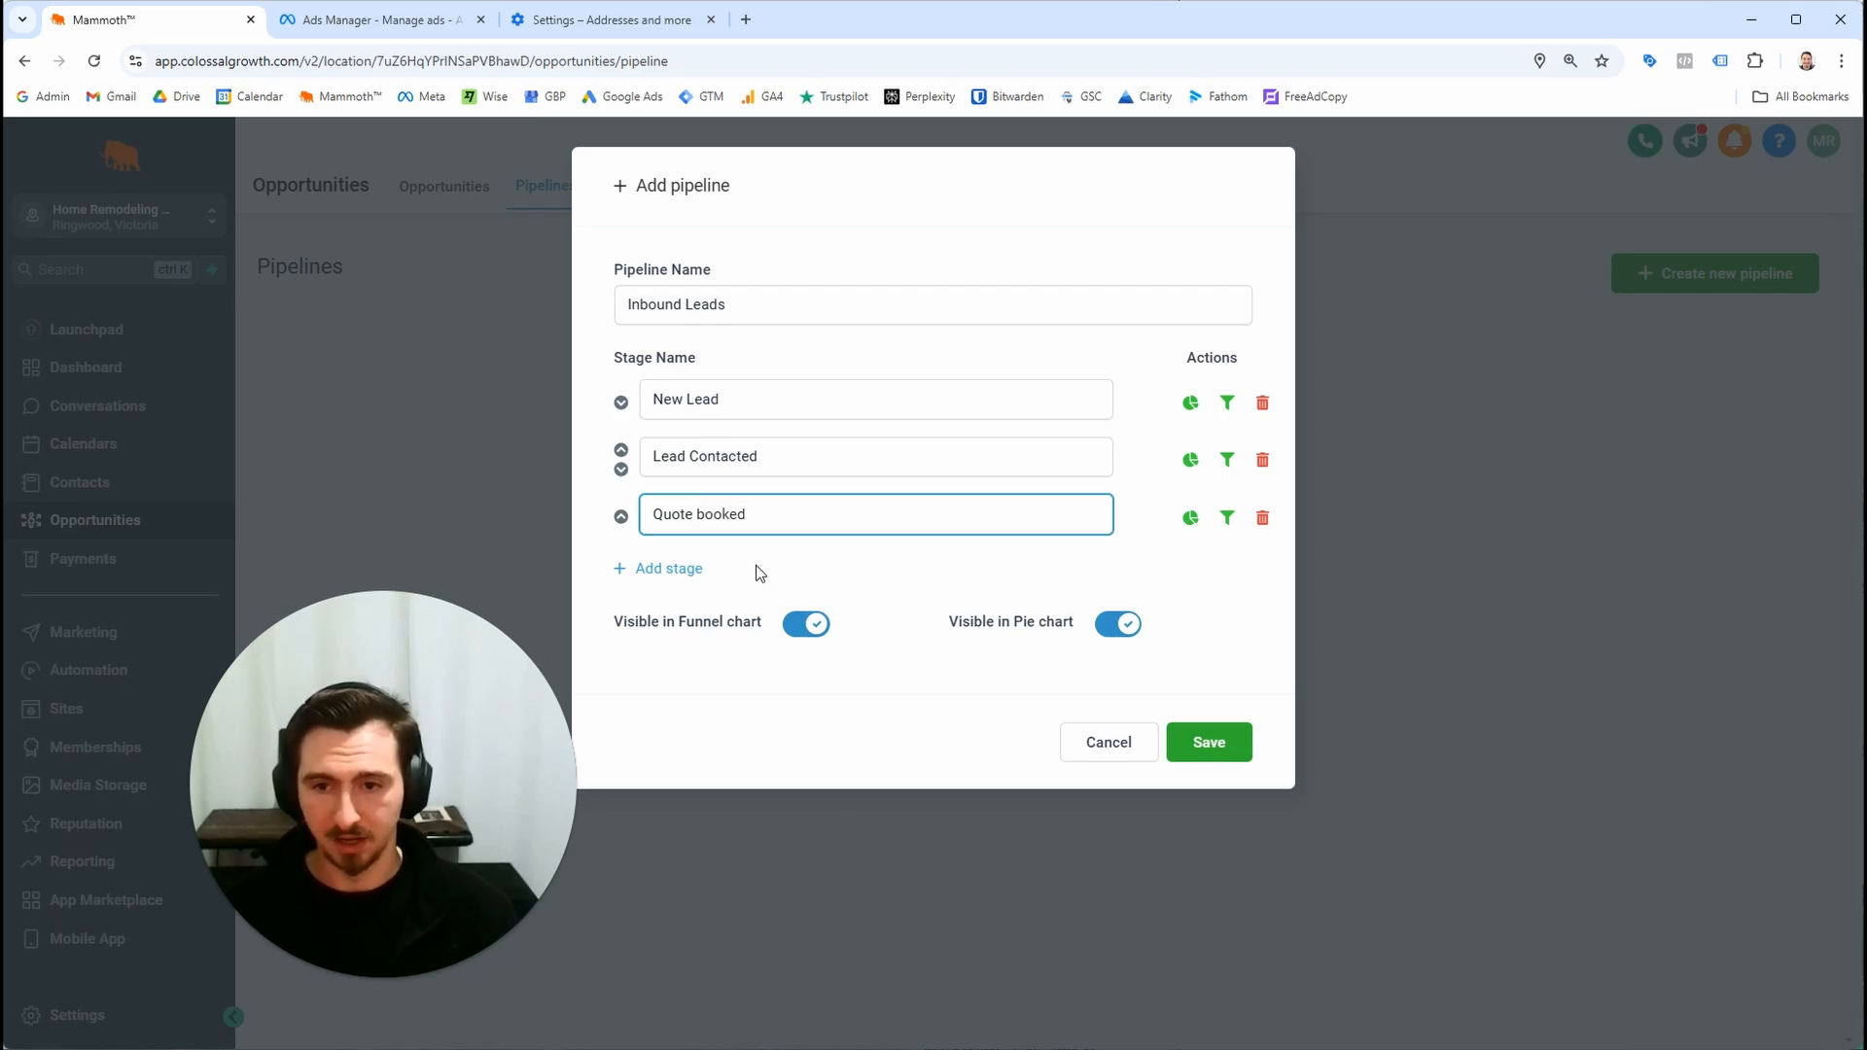
double_click(719, 513)
type("Booked")
left_click(876, 671)
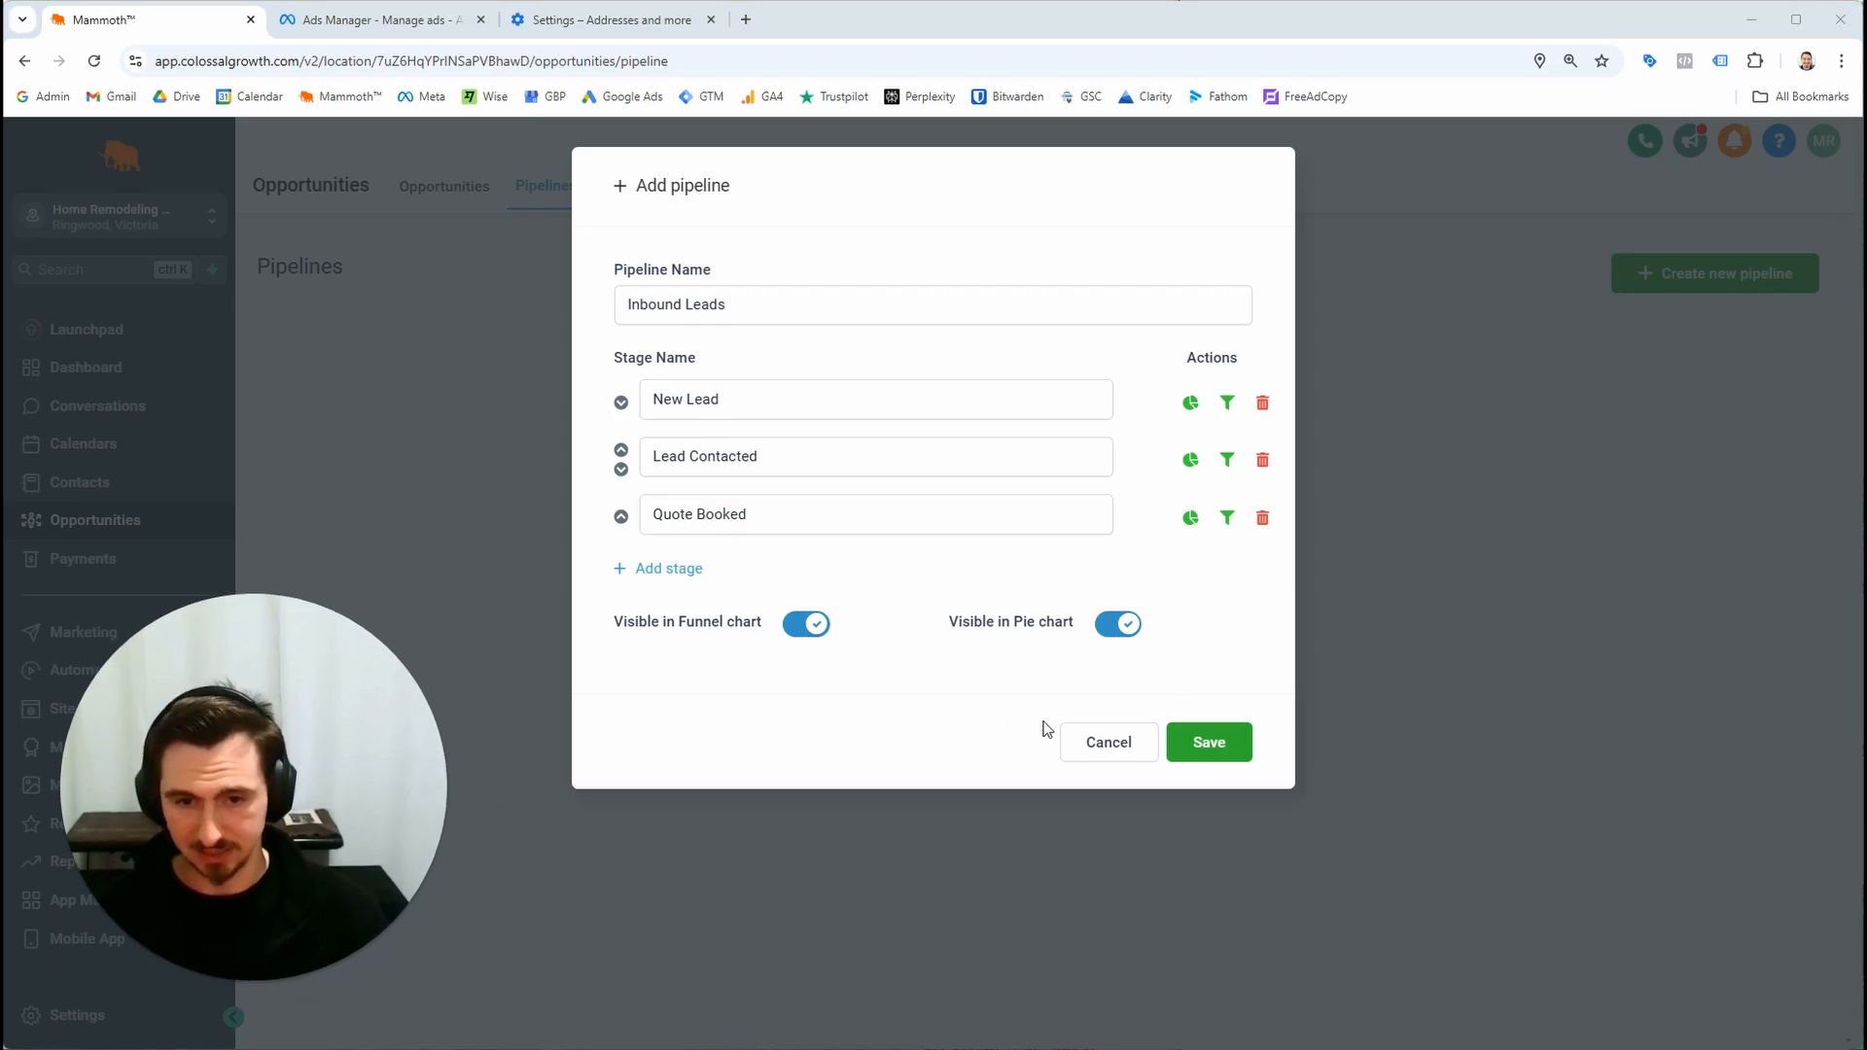
left_click(1177, 753)
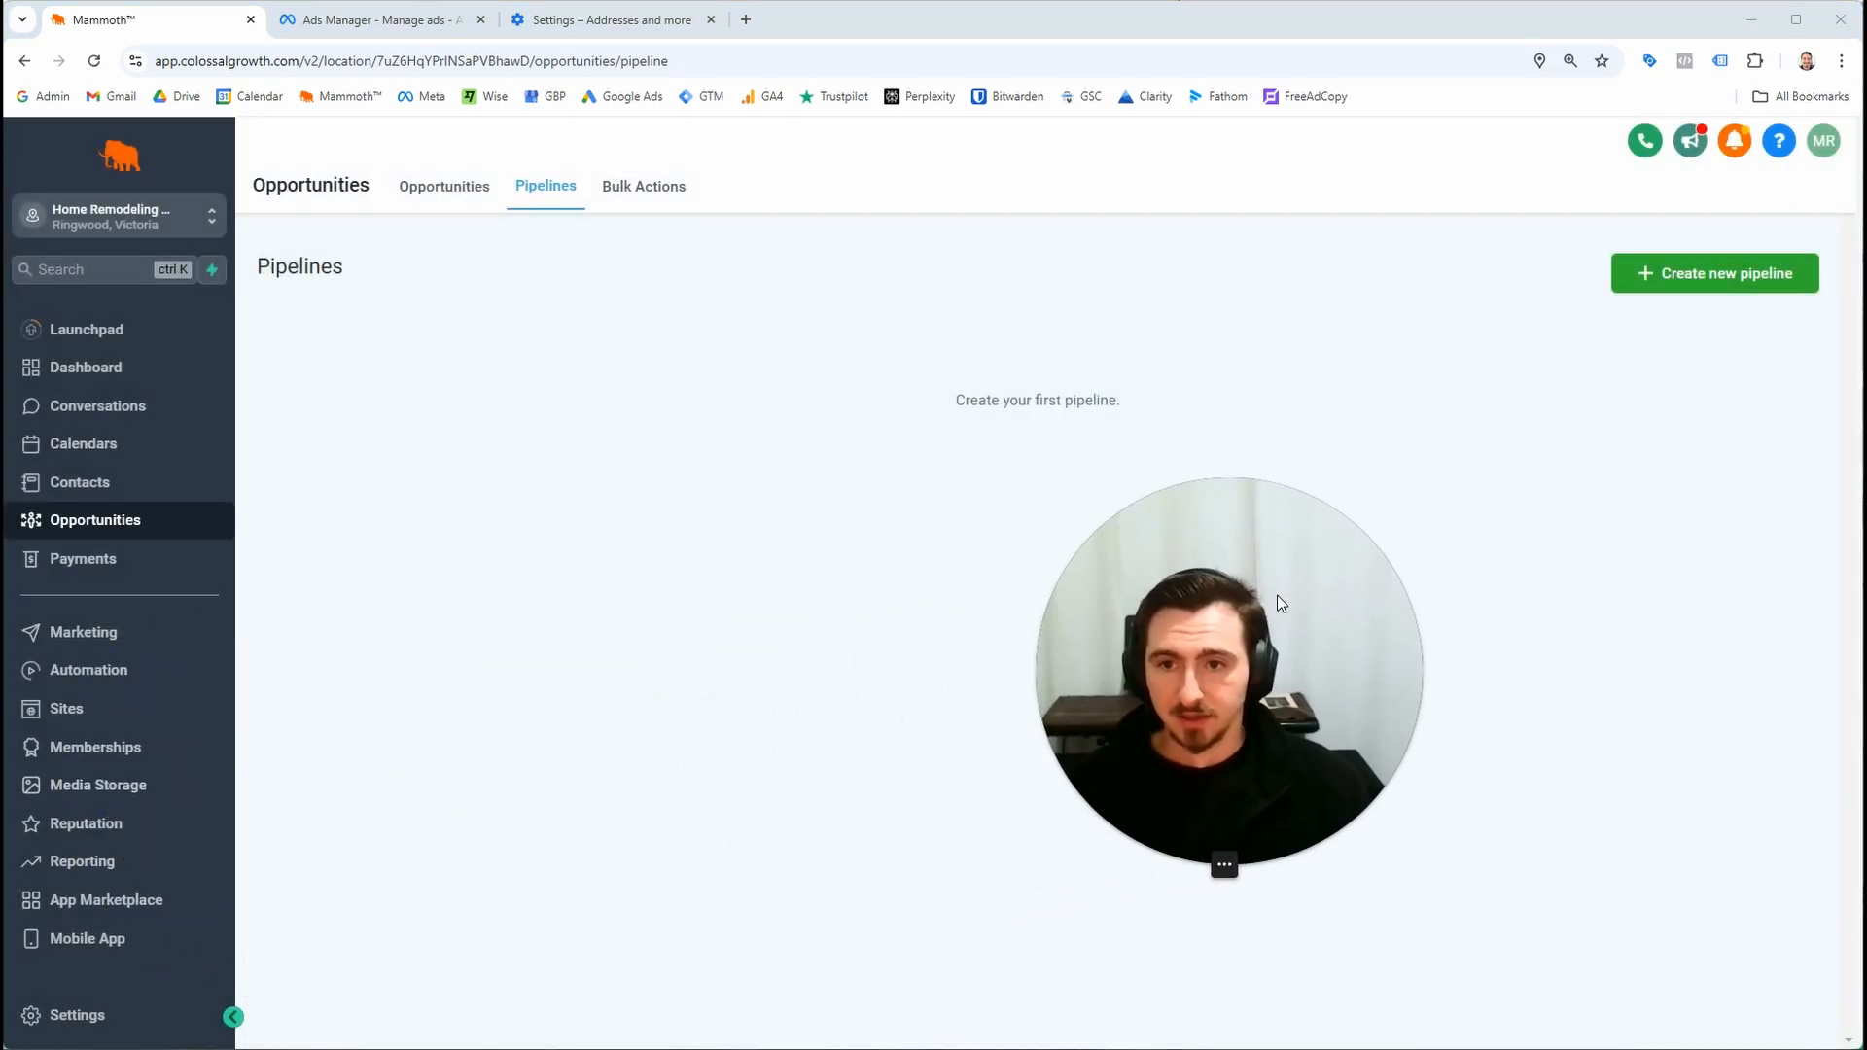
left_click(480, 185)
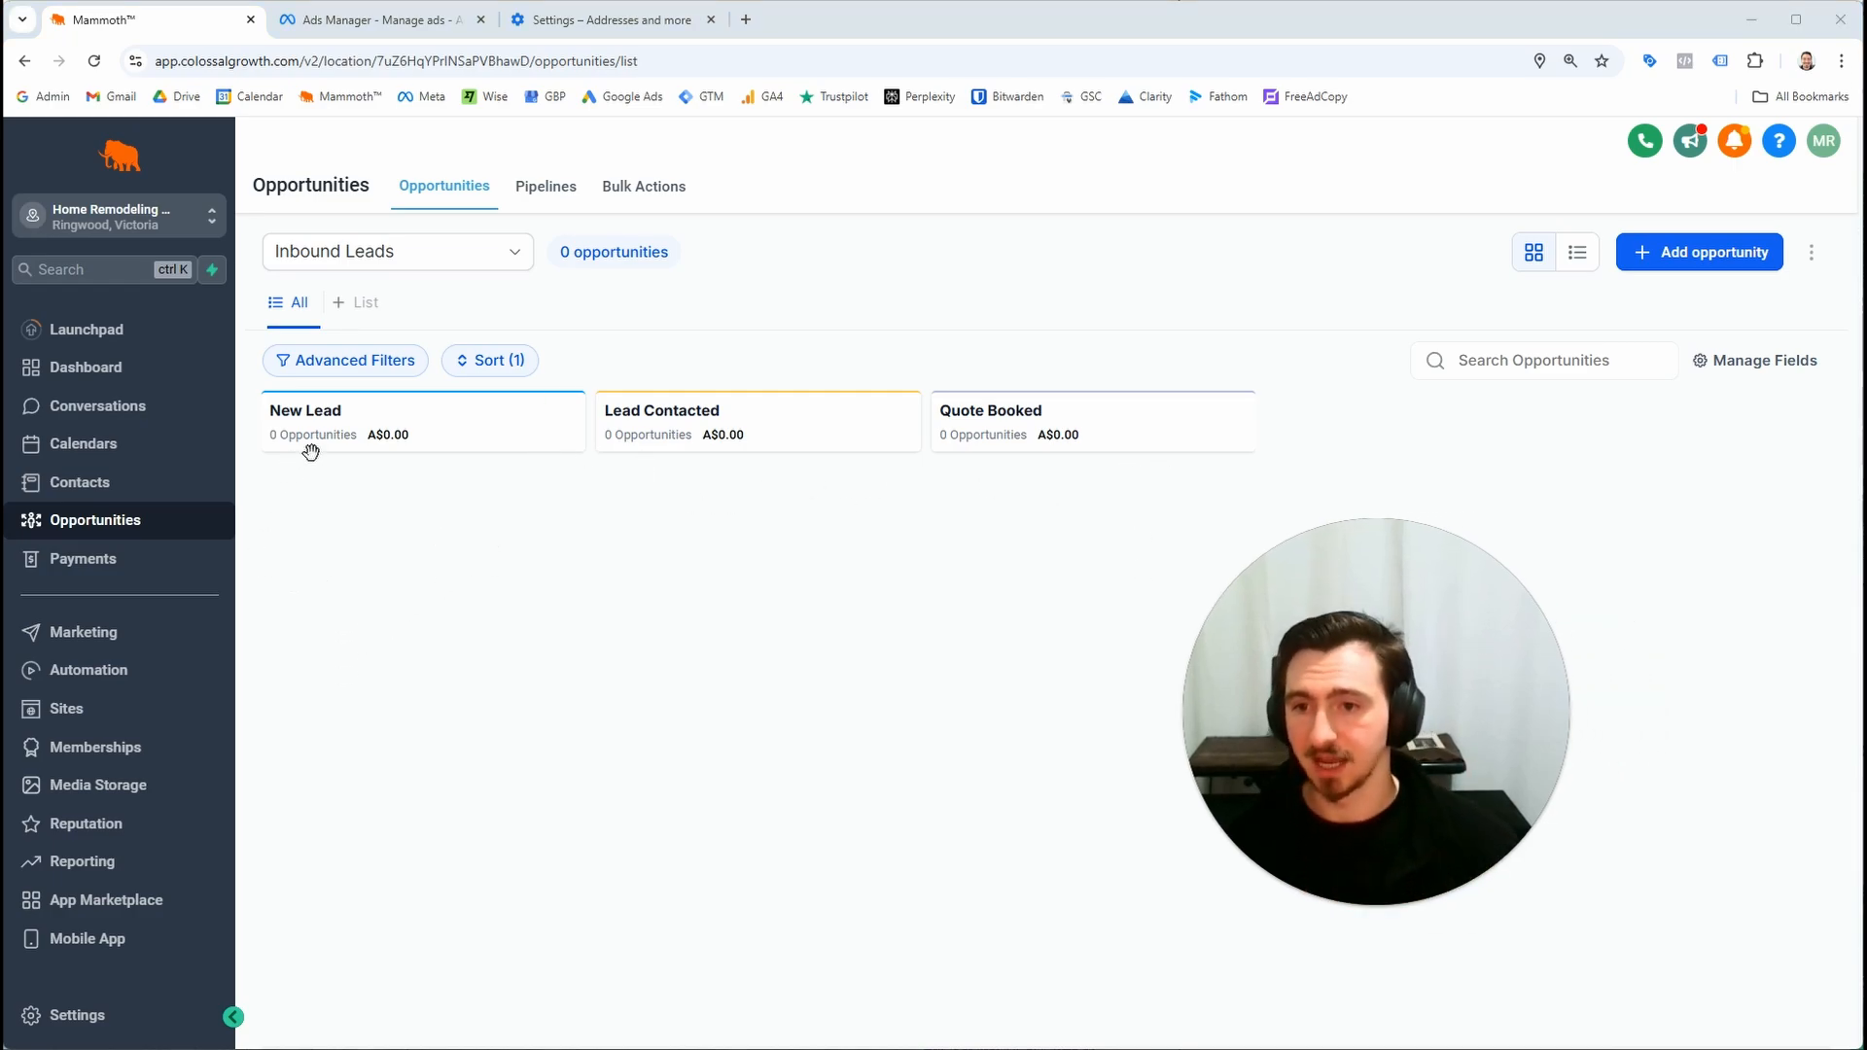
Open the 2024-11-01 Meta Ads Leads workflow and add a Create/Update Opportunity action in the Inbound Leads pipeline
left_click(113, 667)
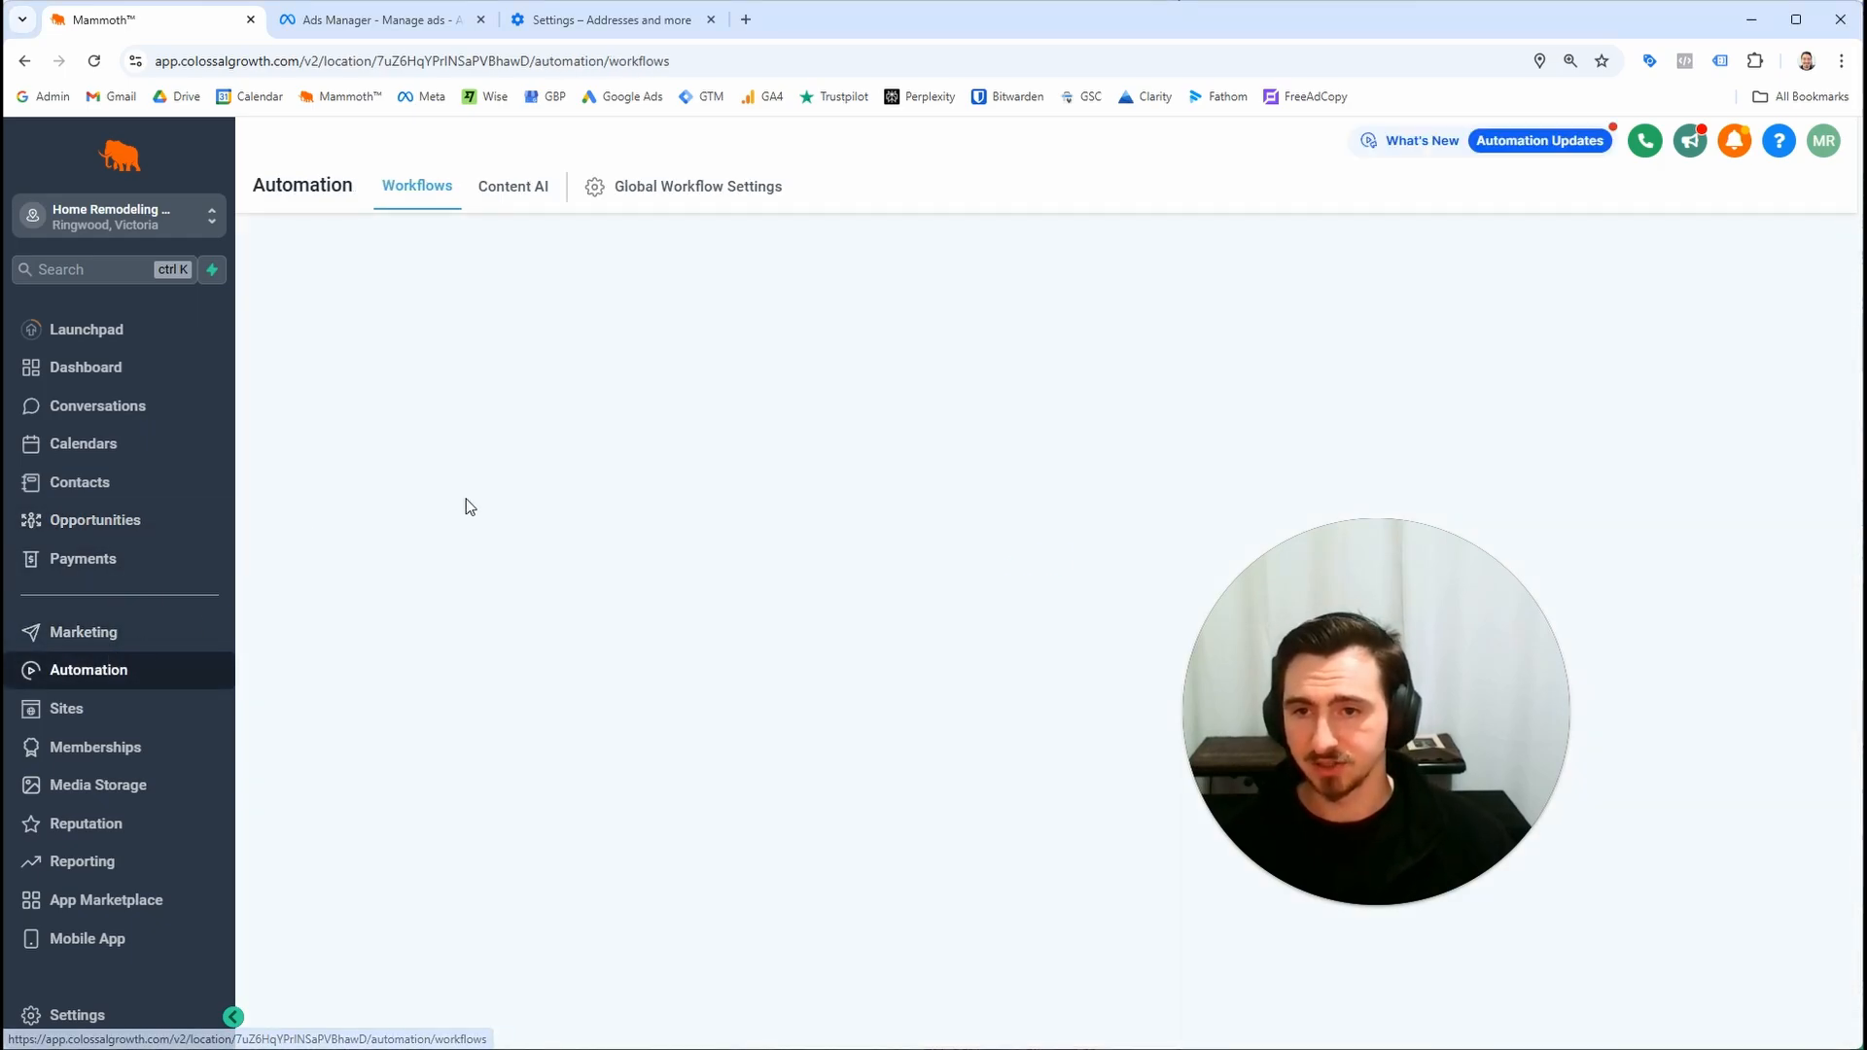
left_click(544, 536)
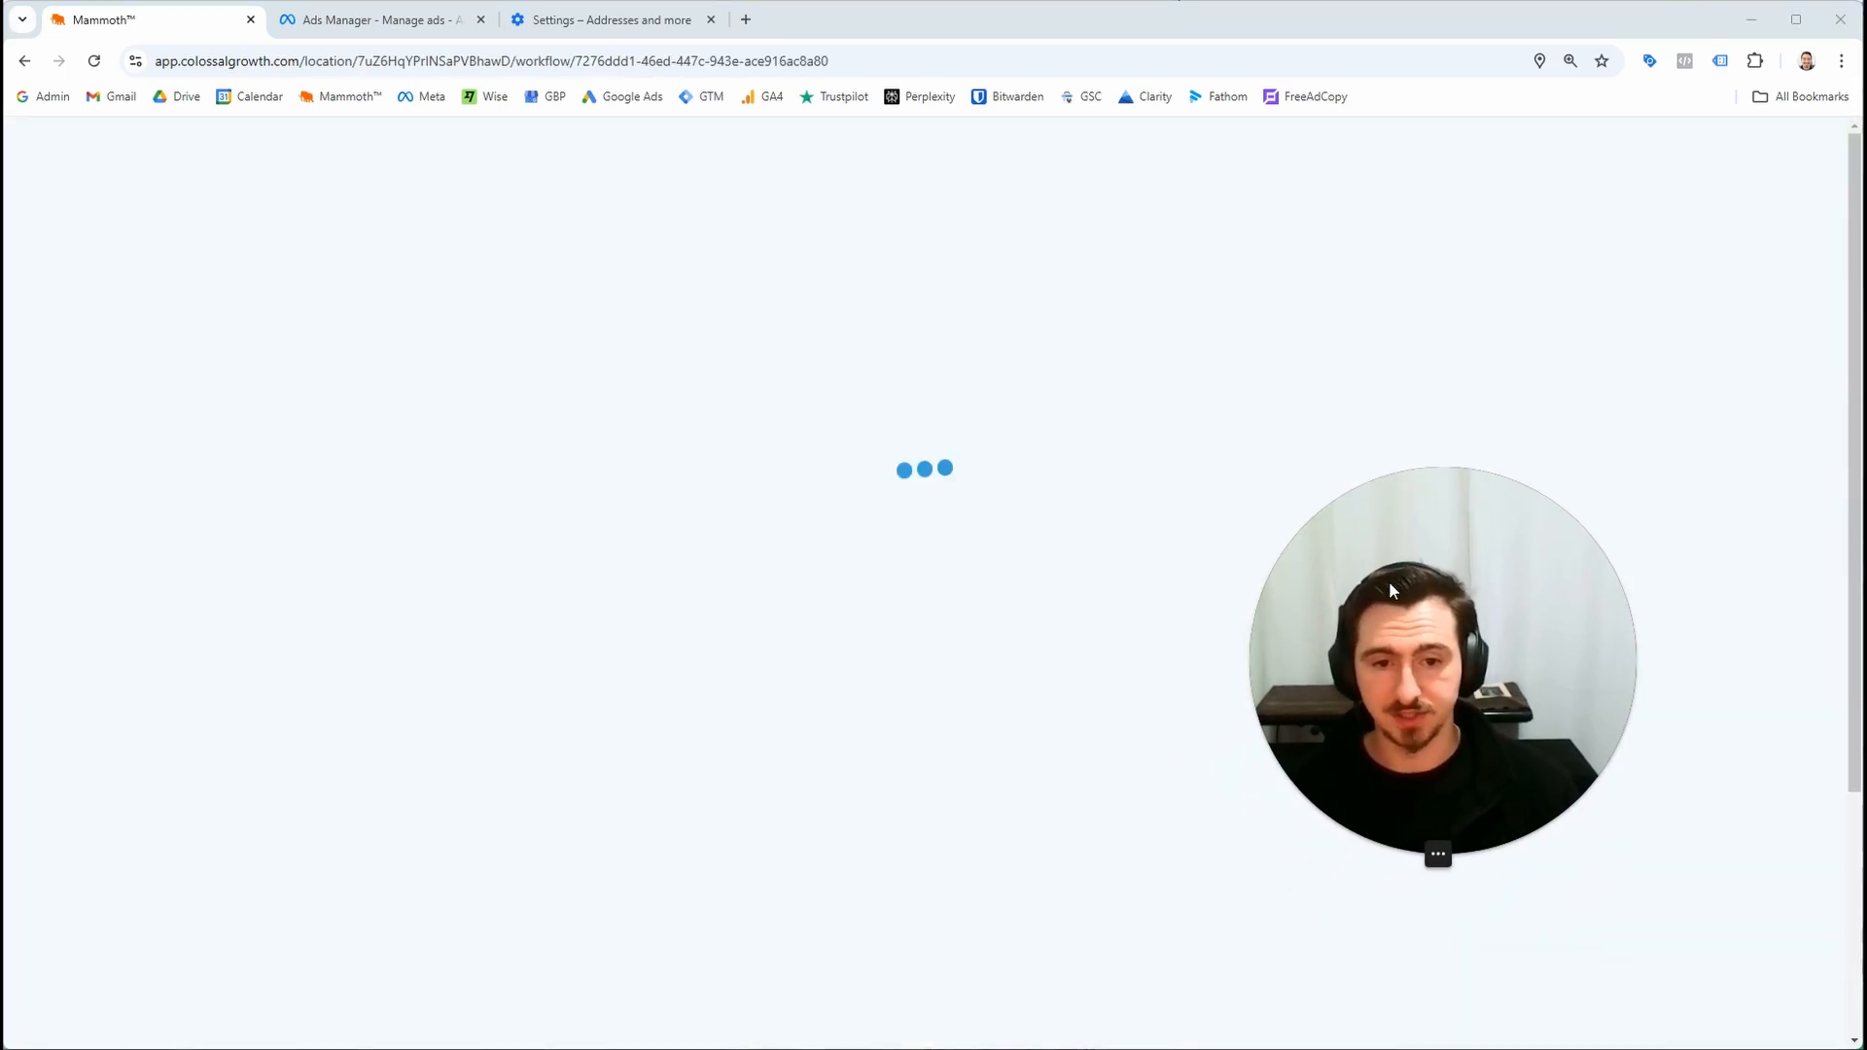
left_click(936, 430)
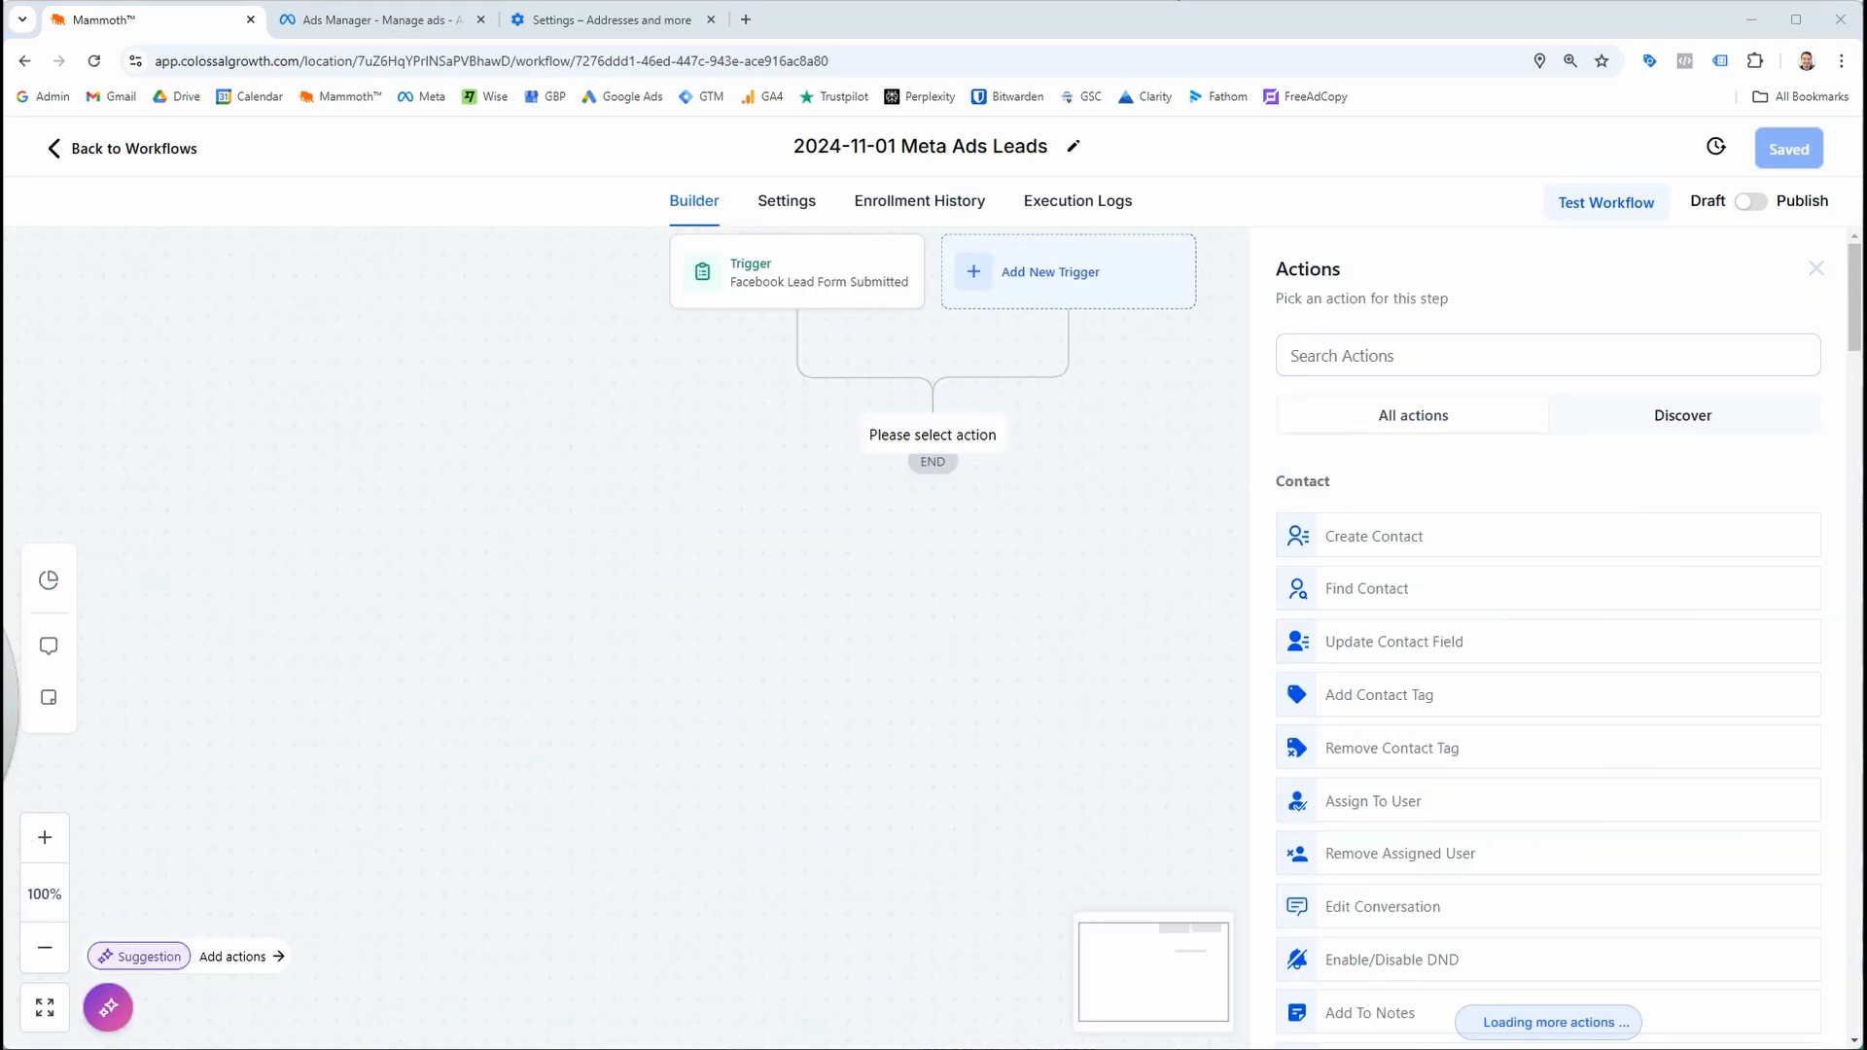
left_click(1440, 356)
type("create")
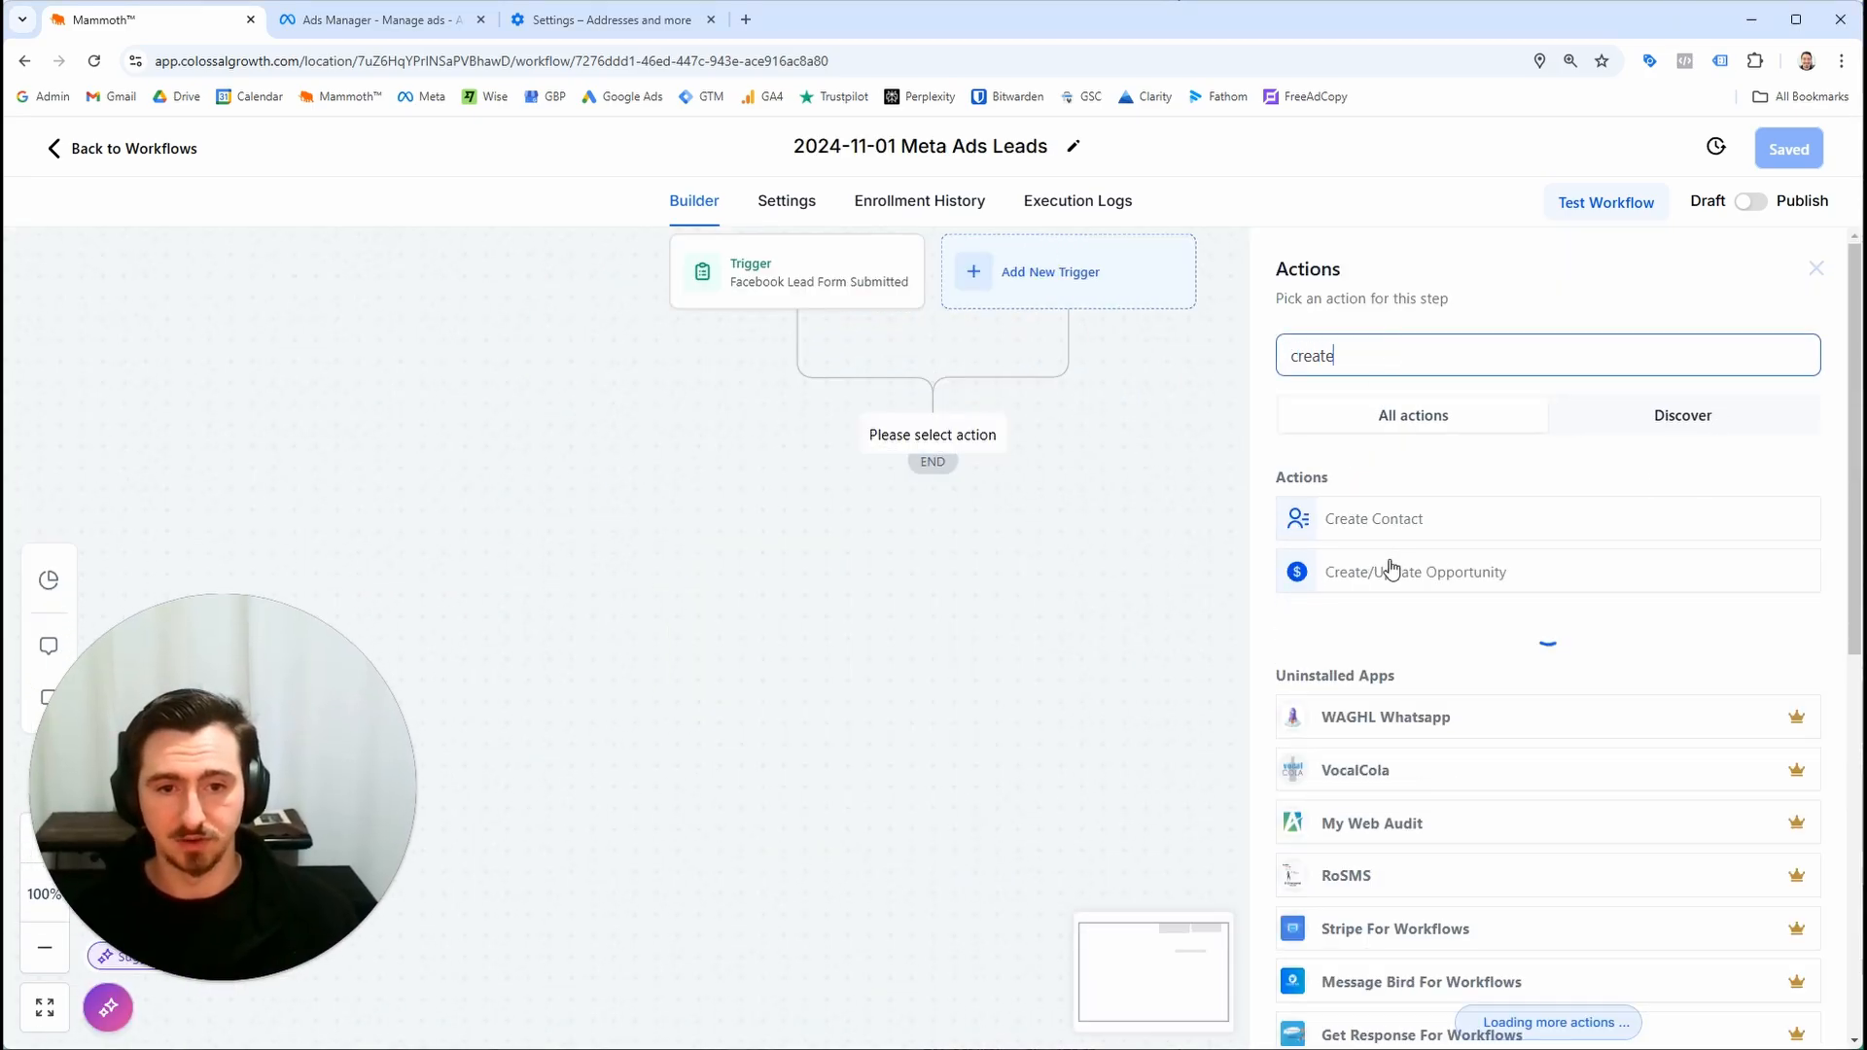
left_click(1459, 572)
left_click(1369, 491)
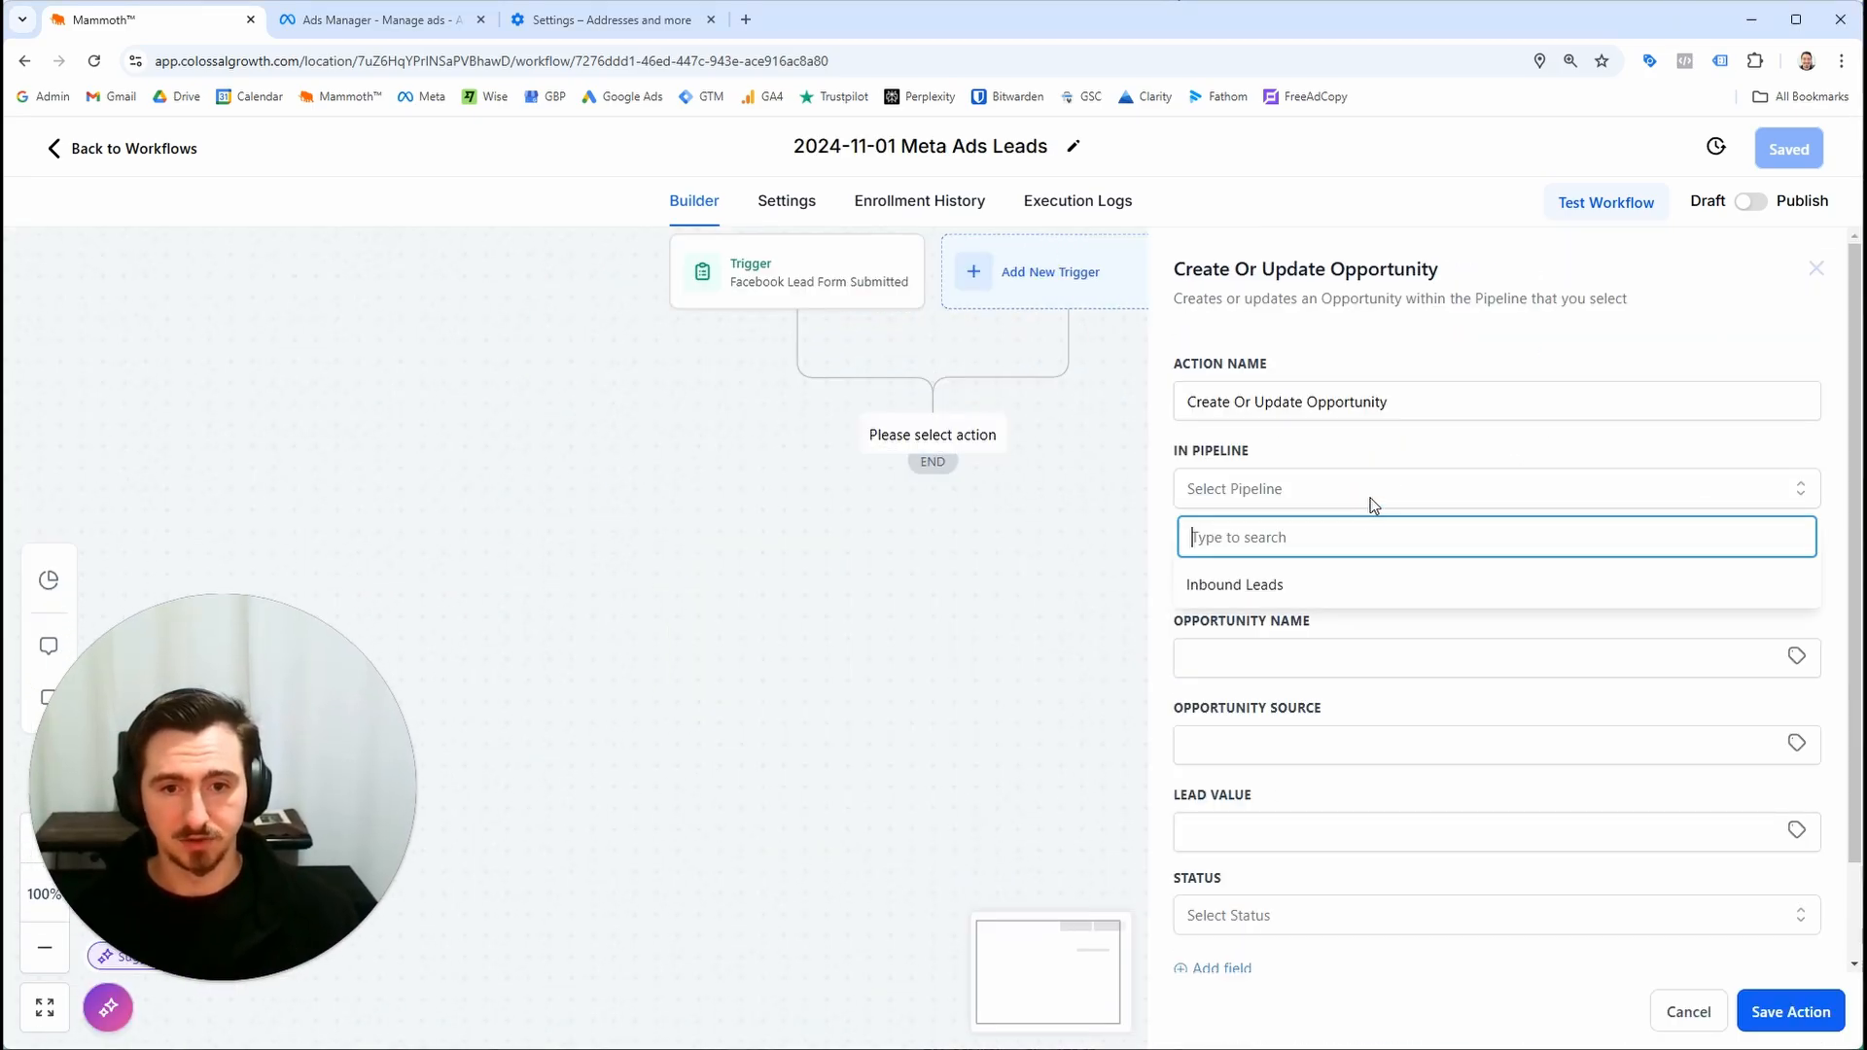
left_click(1332, 587)
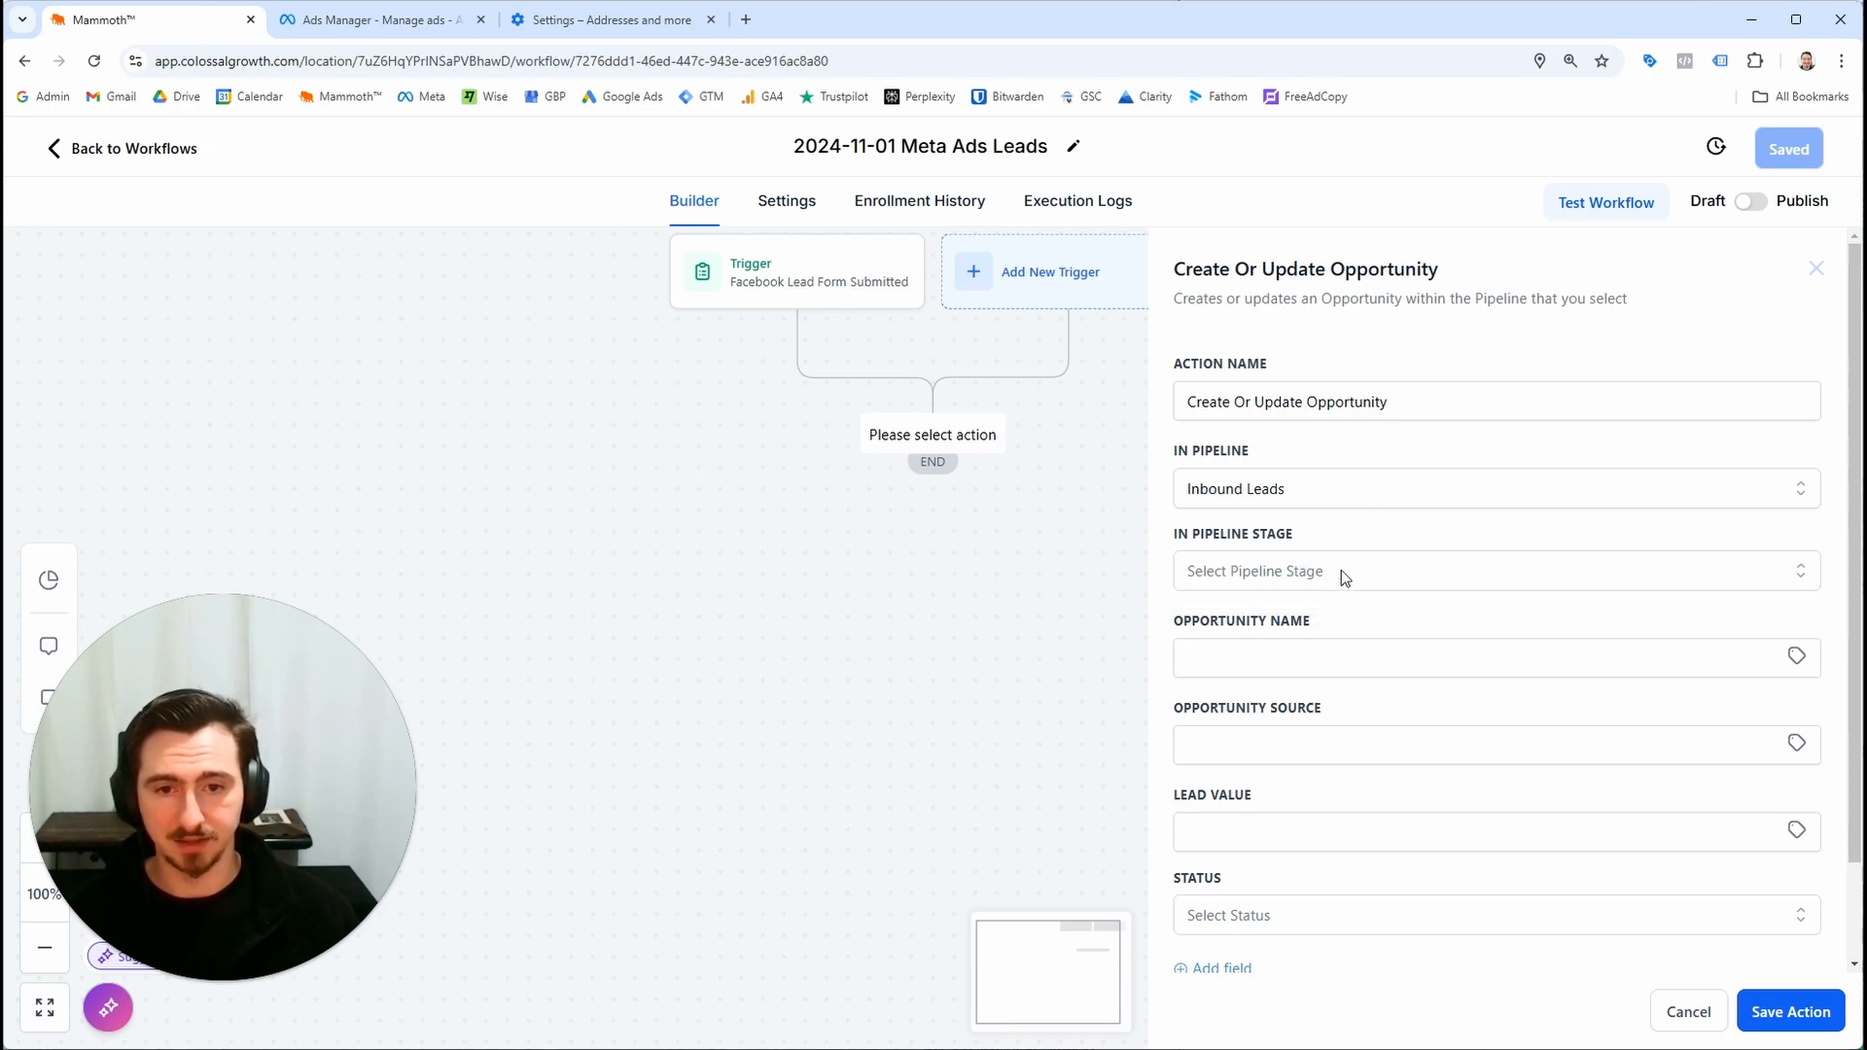
Set the opportunity's stage to New Lead, name to {{contact.name}} and source to Meta Ads
left_click(1340, 569)
left_click(1316, 671)
left_click(1315, 657)
type("{{contact.name}}{")
key("Tab")
type("meta")
key("ctrl+a")
type("Meta Ads")
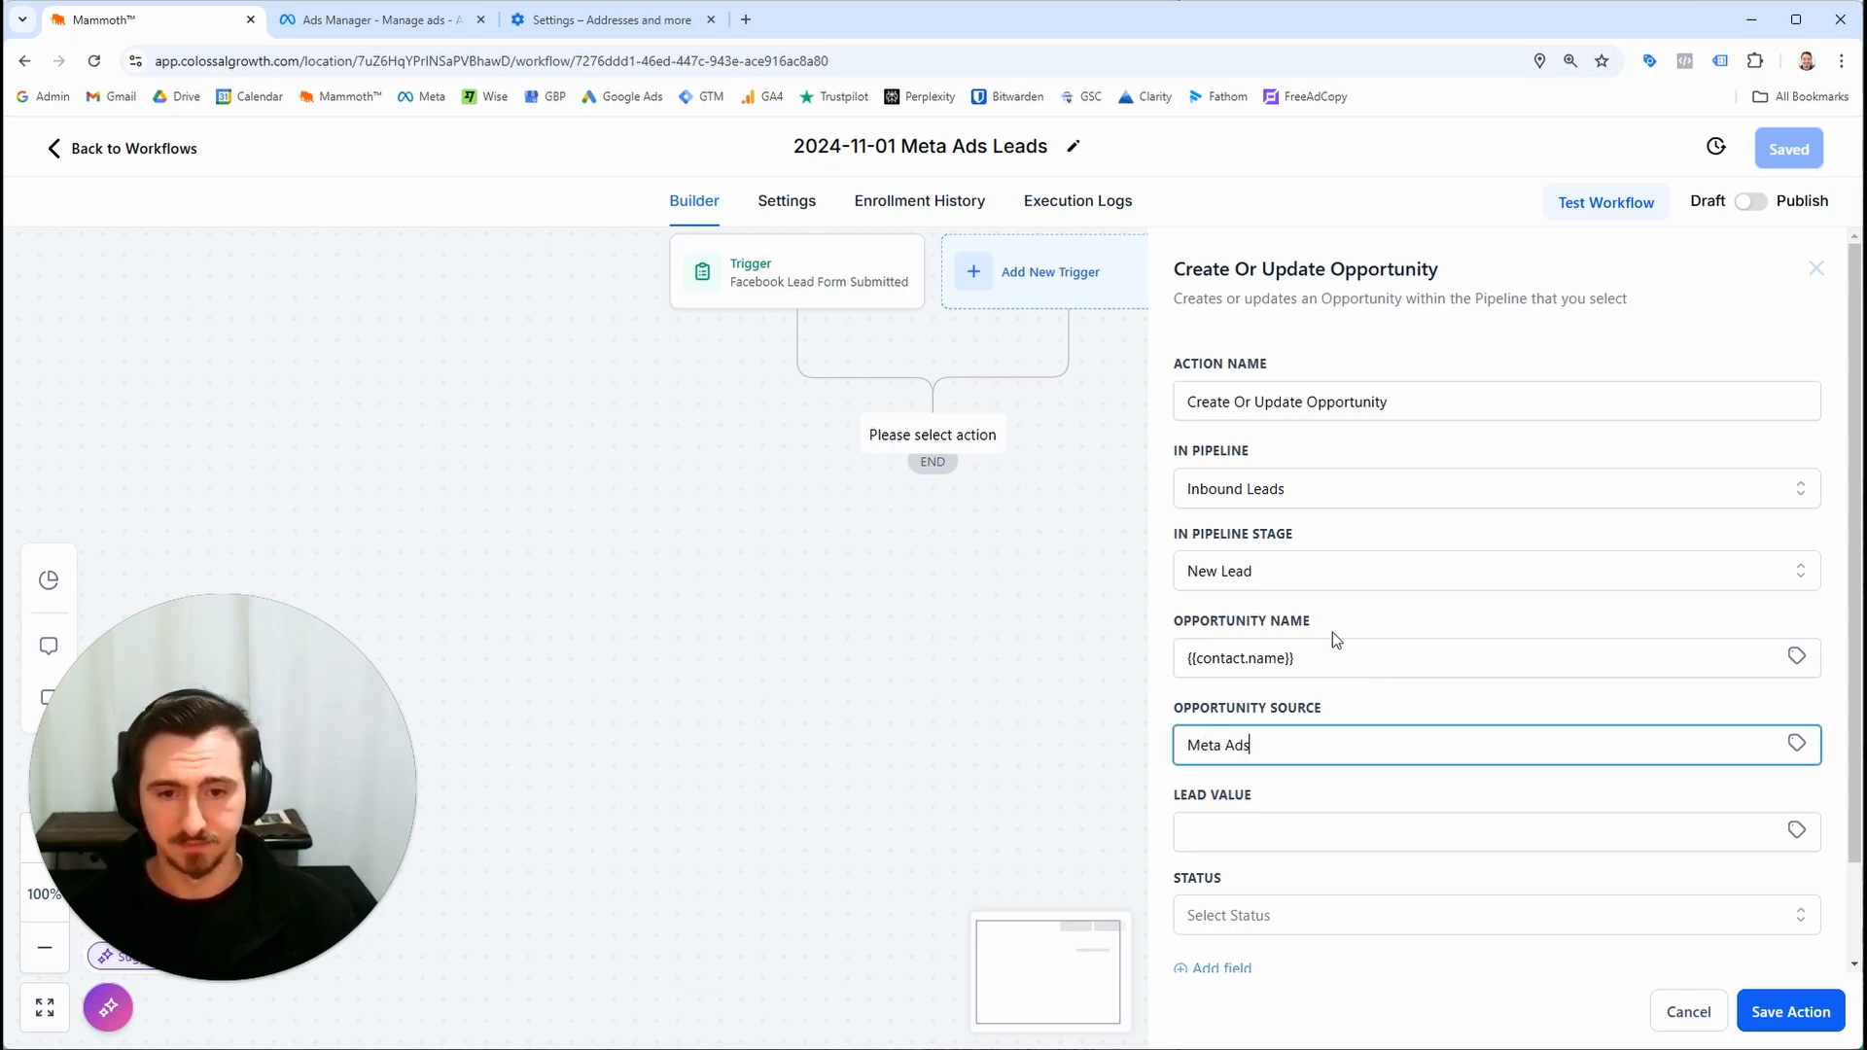
Set the lead value to 20000 and status to open, then save the opportunity action
scroll(1332, 632, "down", 1)
left_click(1304, 720)
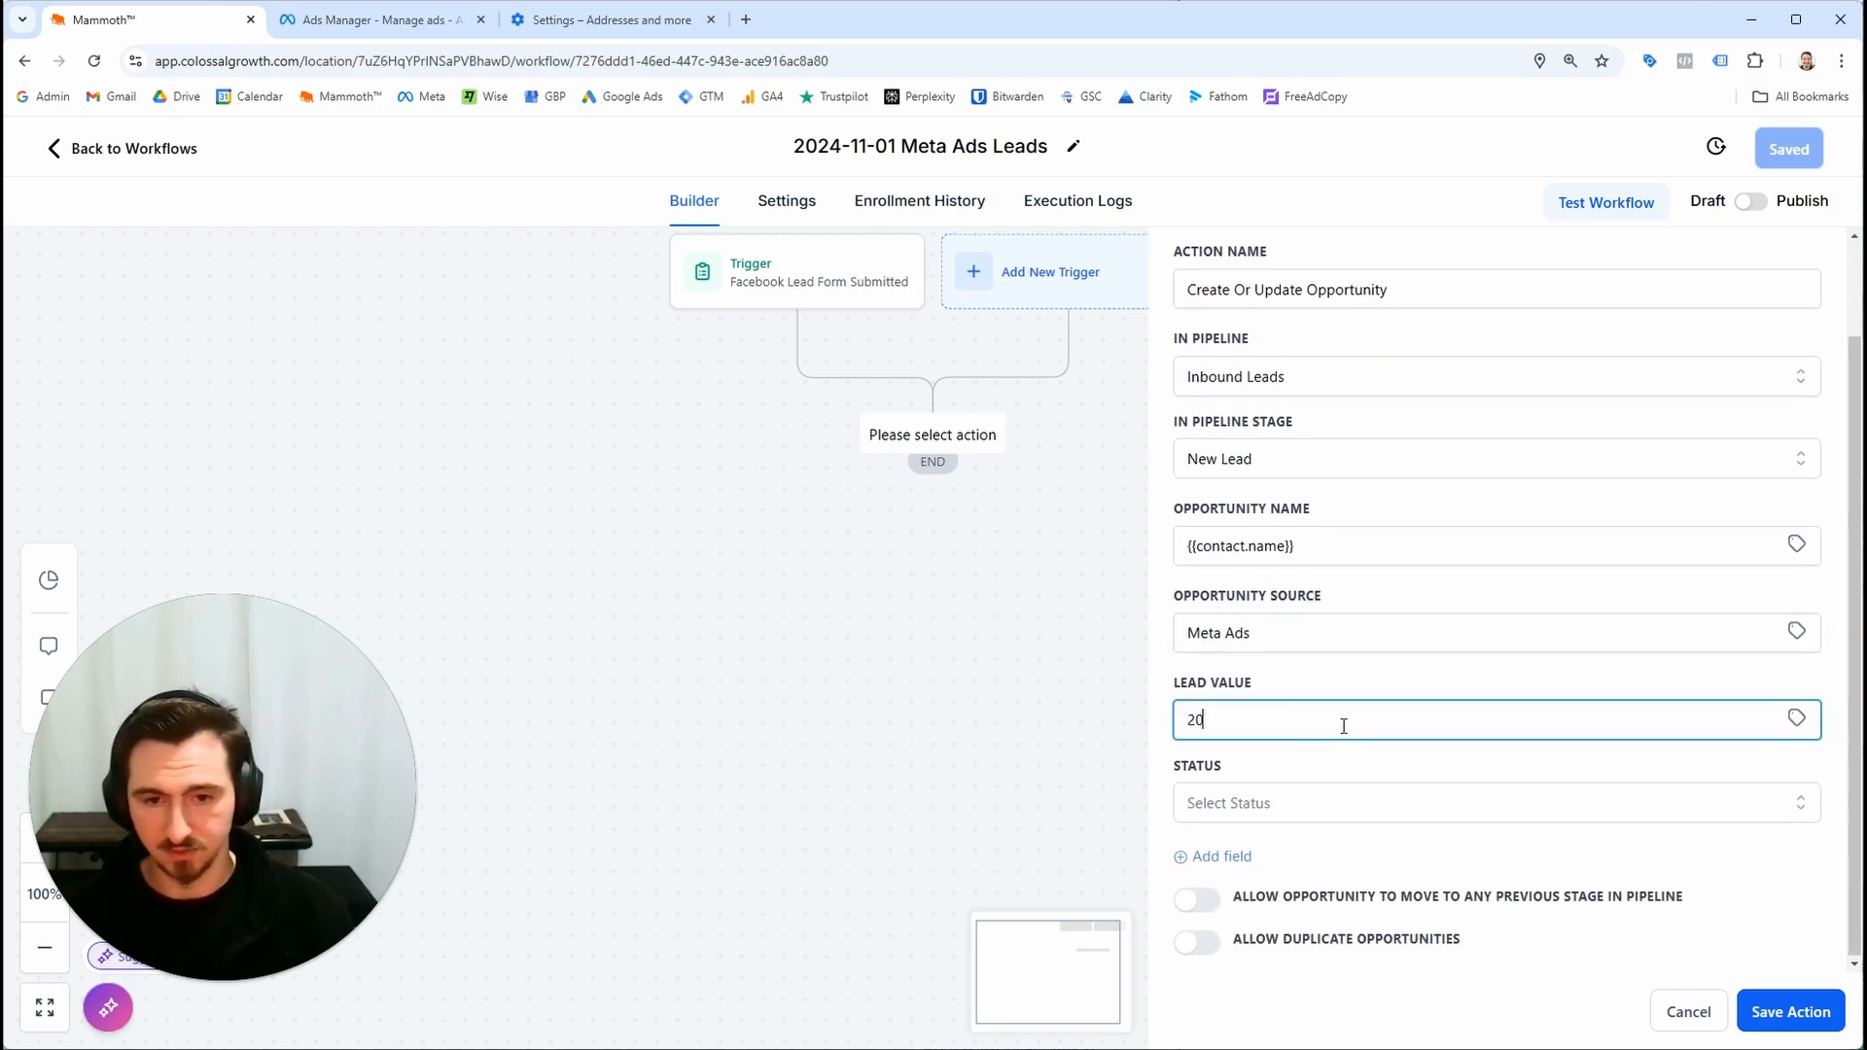
left_click(1428, 837)
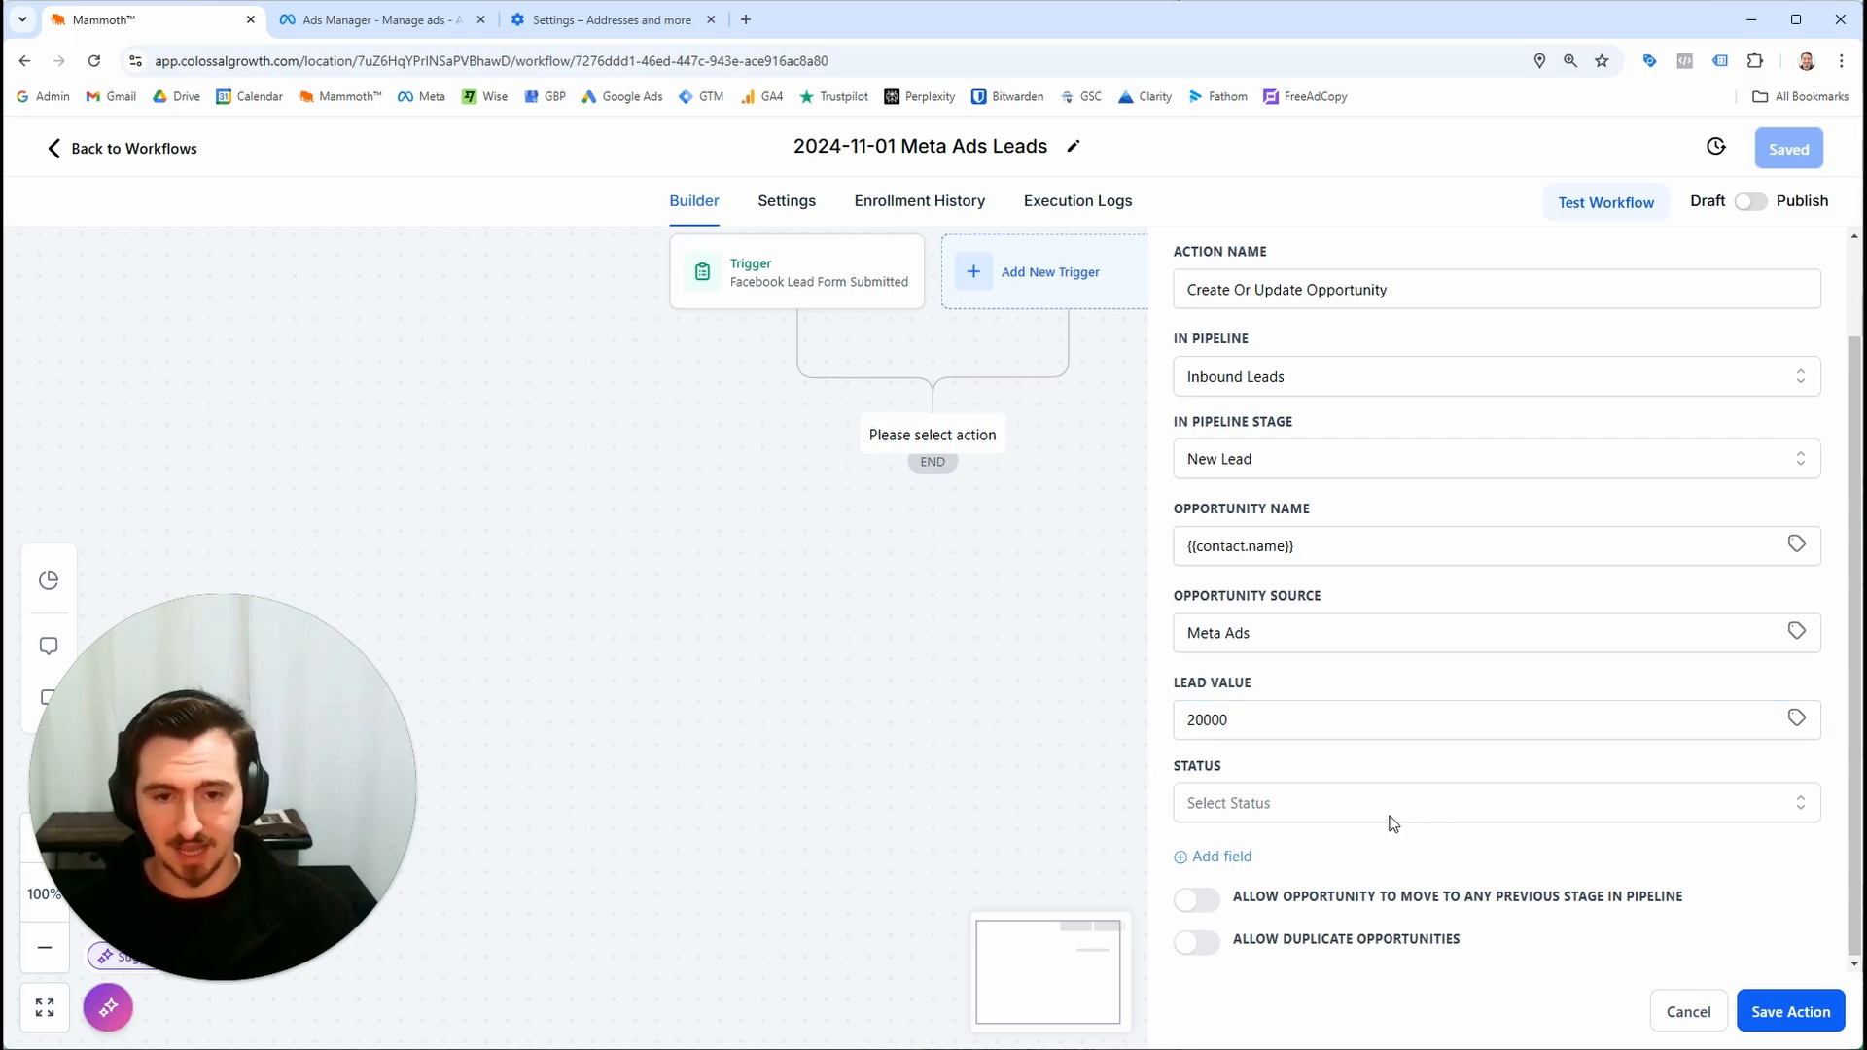
left_click(1394, 824)
left_click(1373, 852)
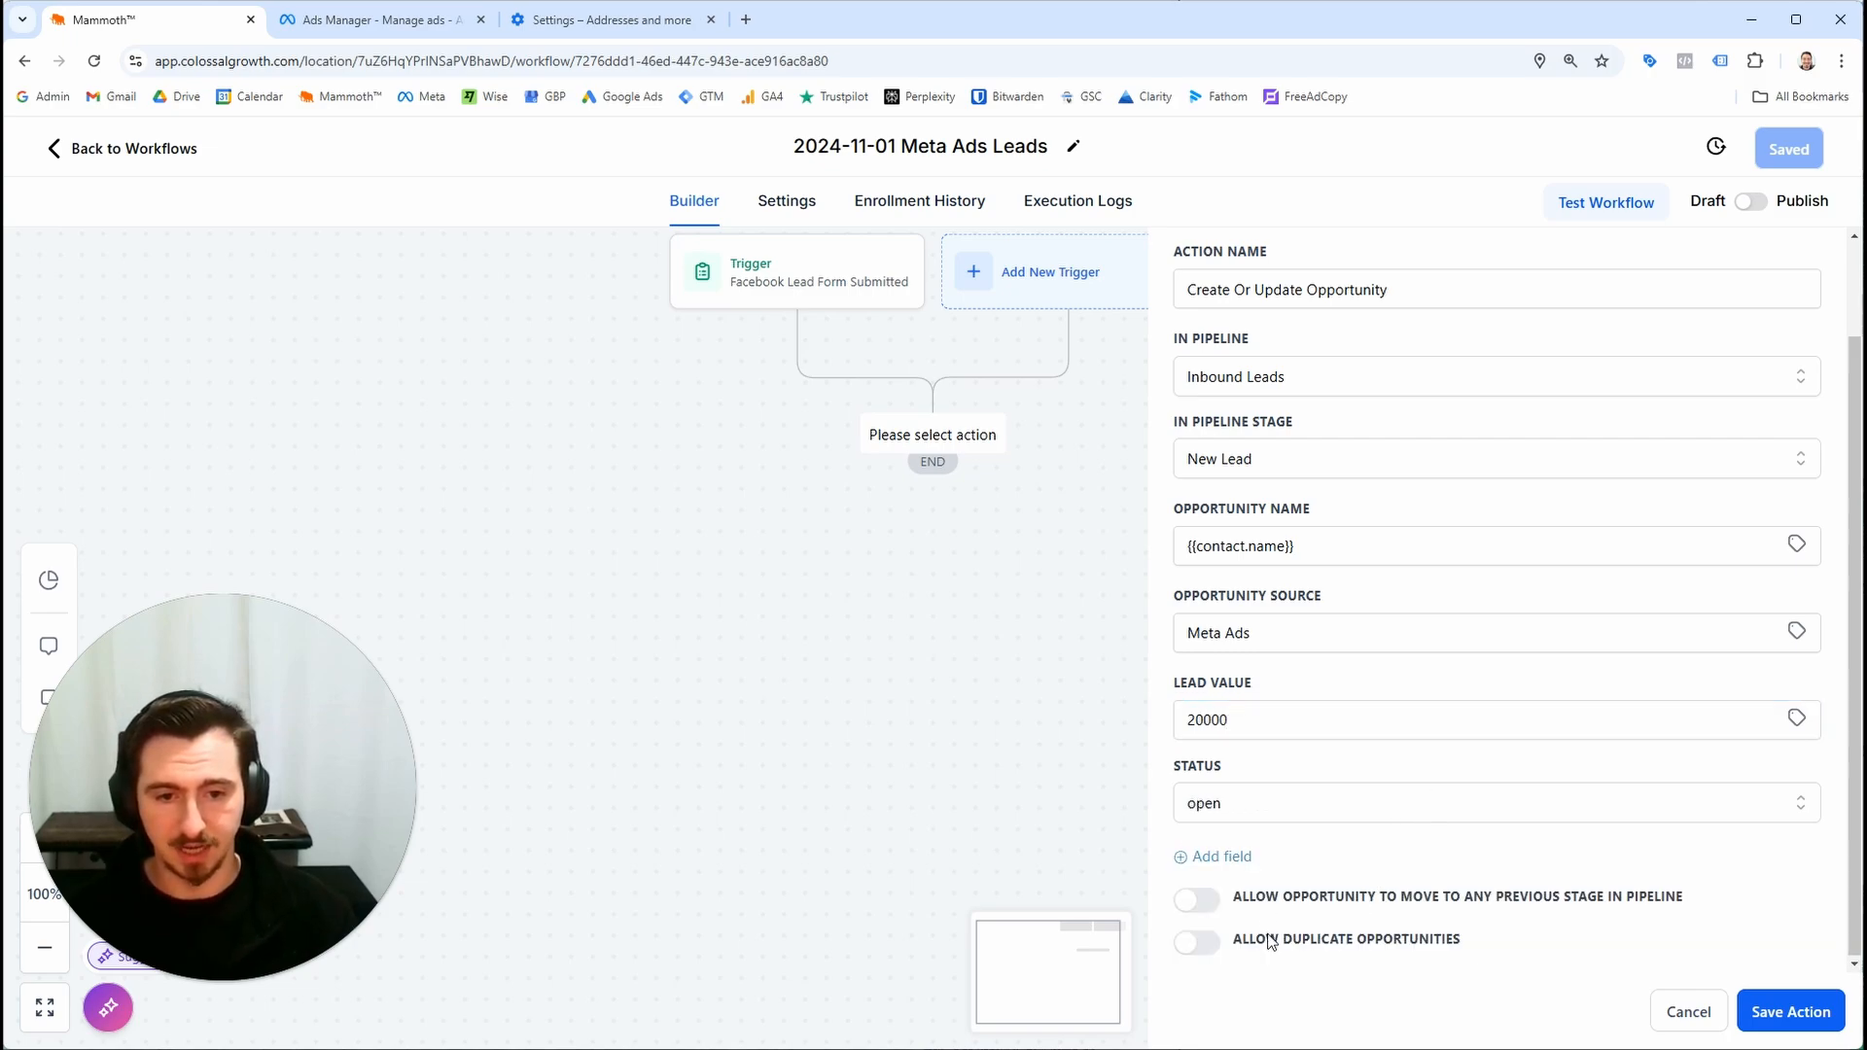
left_click(1746, 1014)
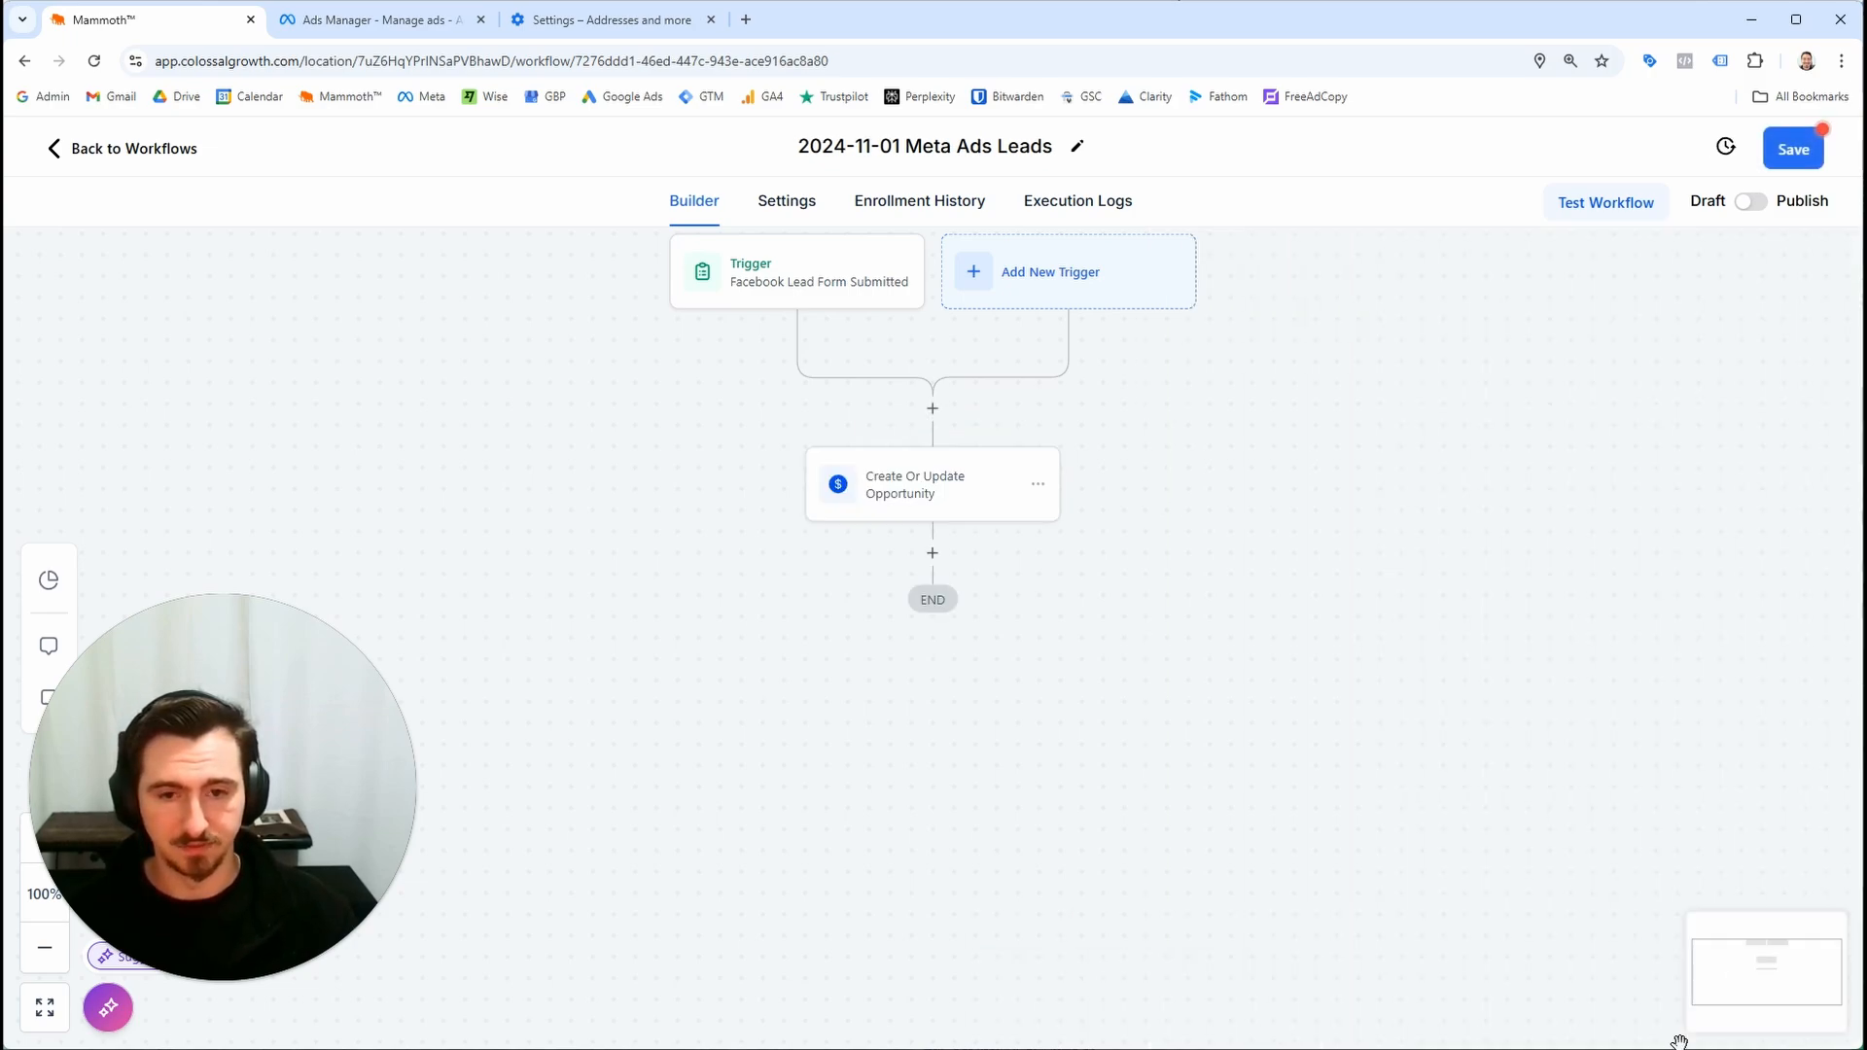
Save the workflow, try switching it to Publish, and go back to the workflow list
left_click(1770, 155)
left_click(1756, 204)
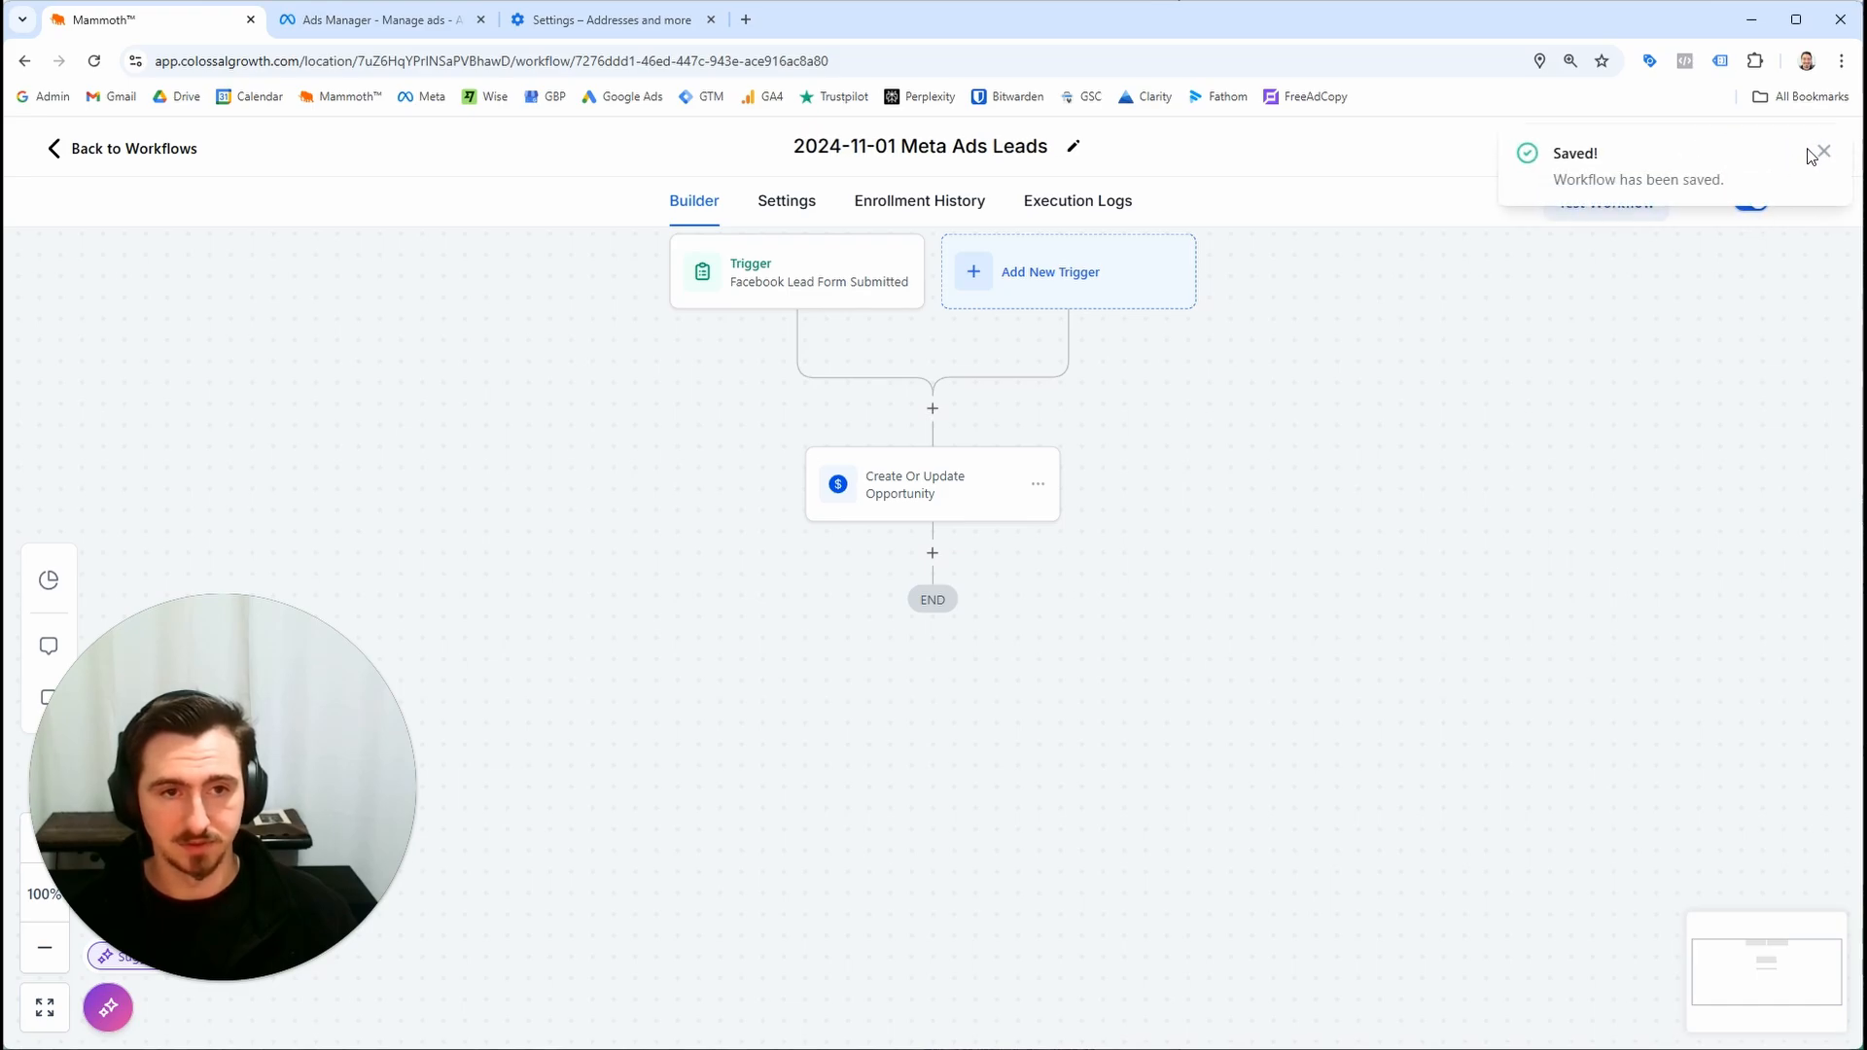
left_click(1818, 154)
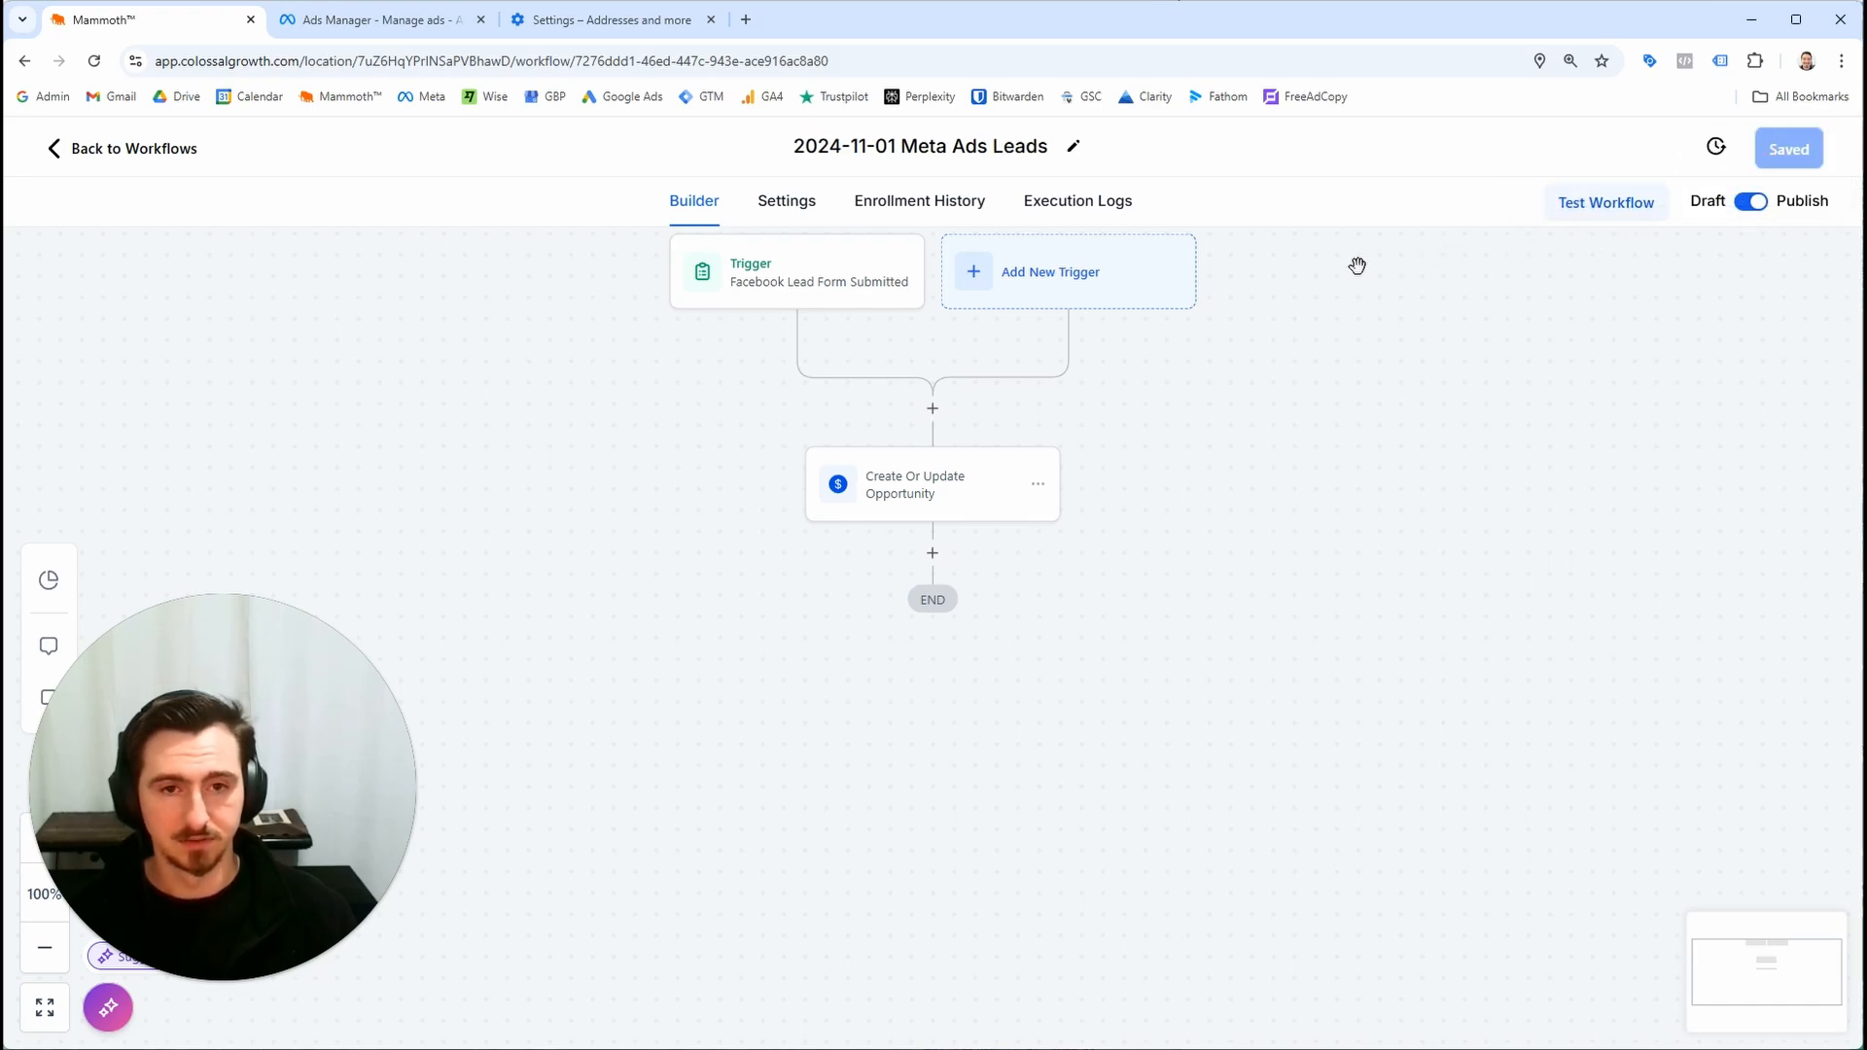
left_click(134, 149)
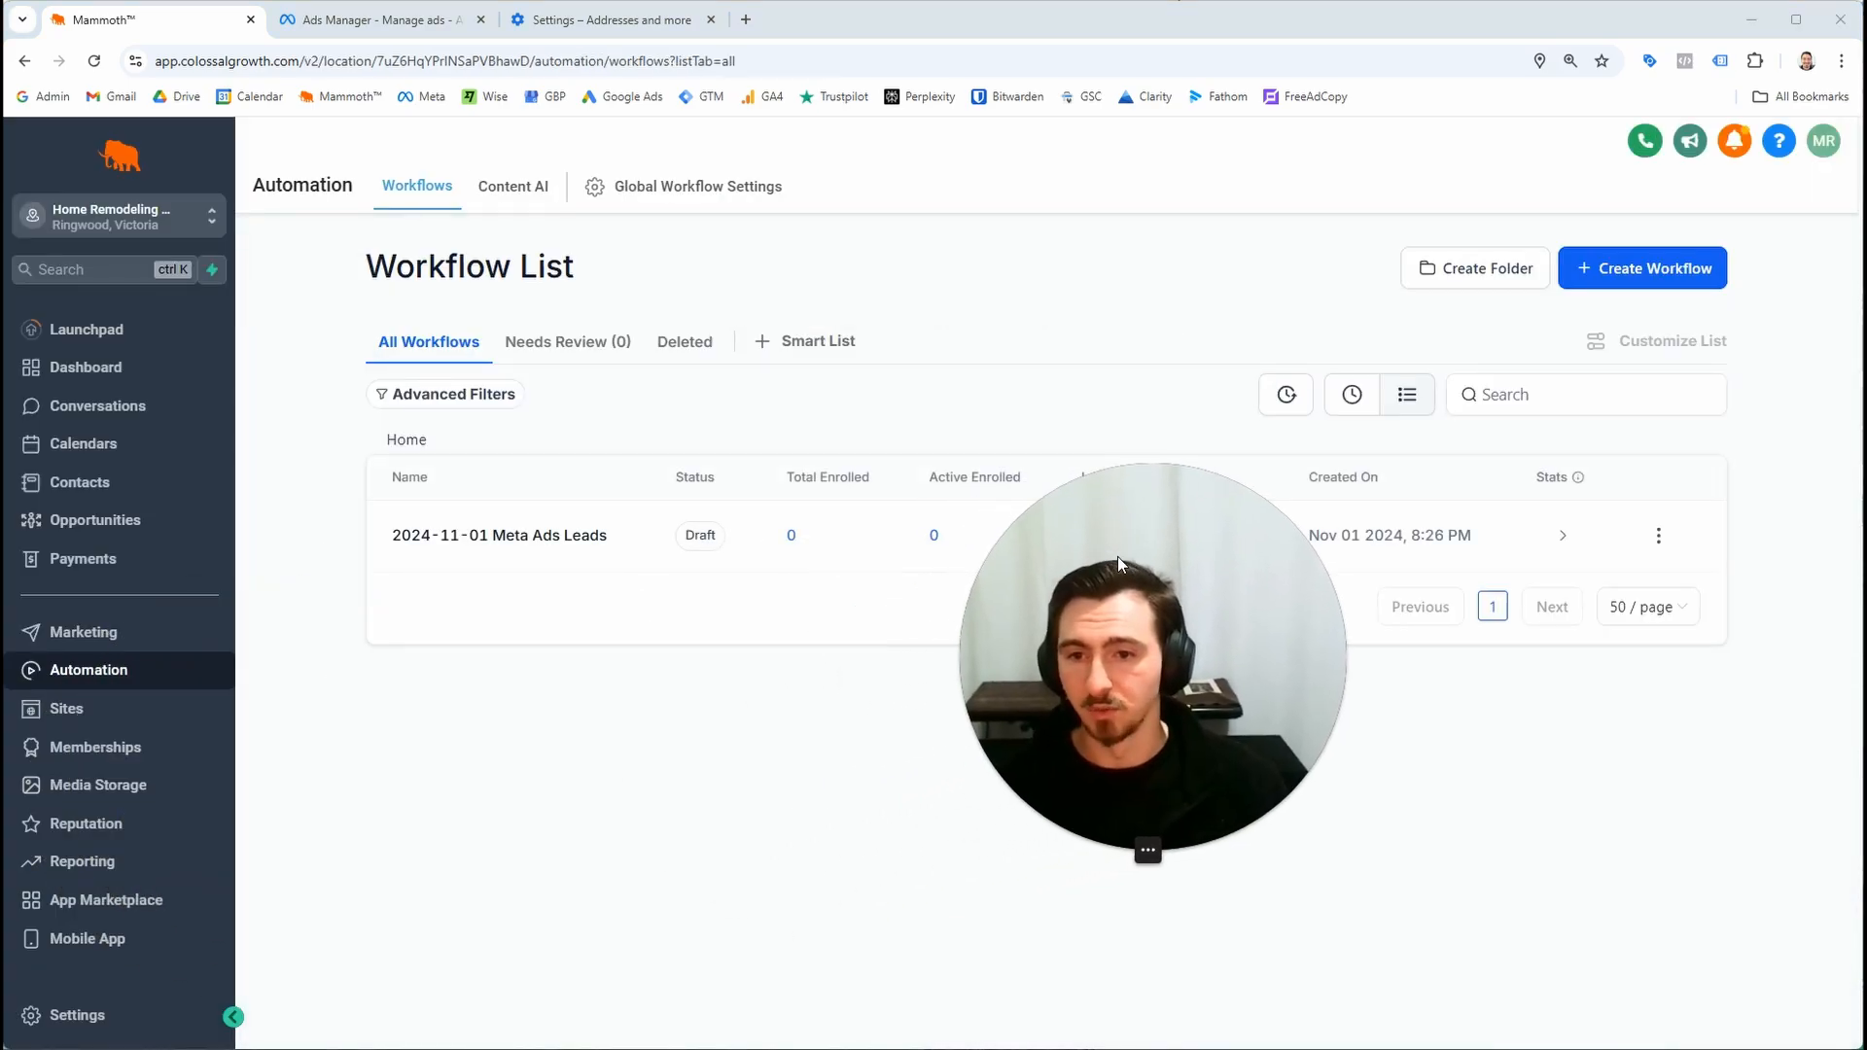
Review the Inbound Leads opportunity board, then reopen the Meta Ads Leads workflow
left_click(121, 522)
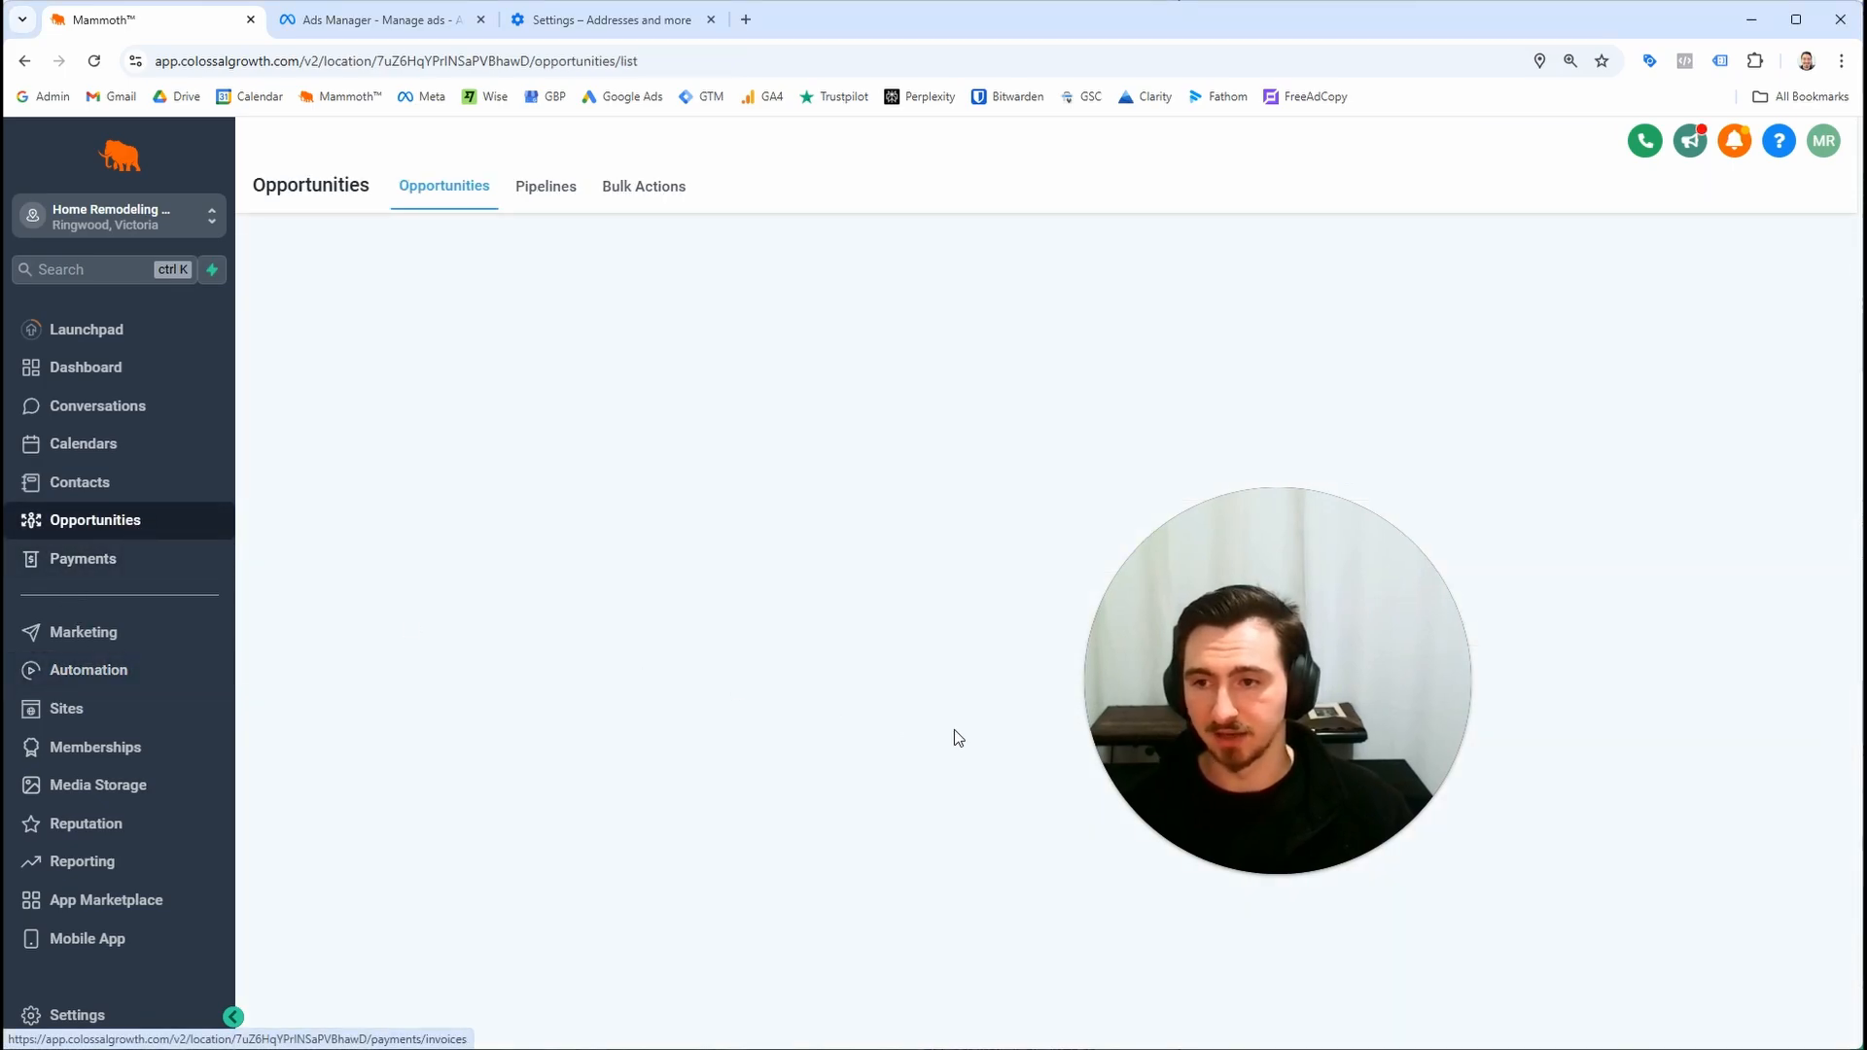
left_click_drag(1275, 752, 1514, 796)
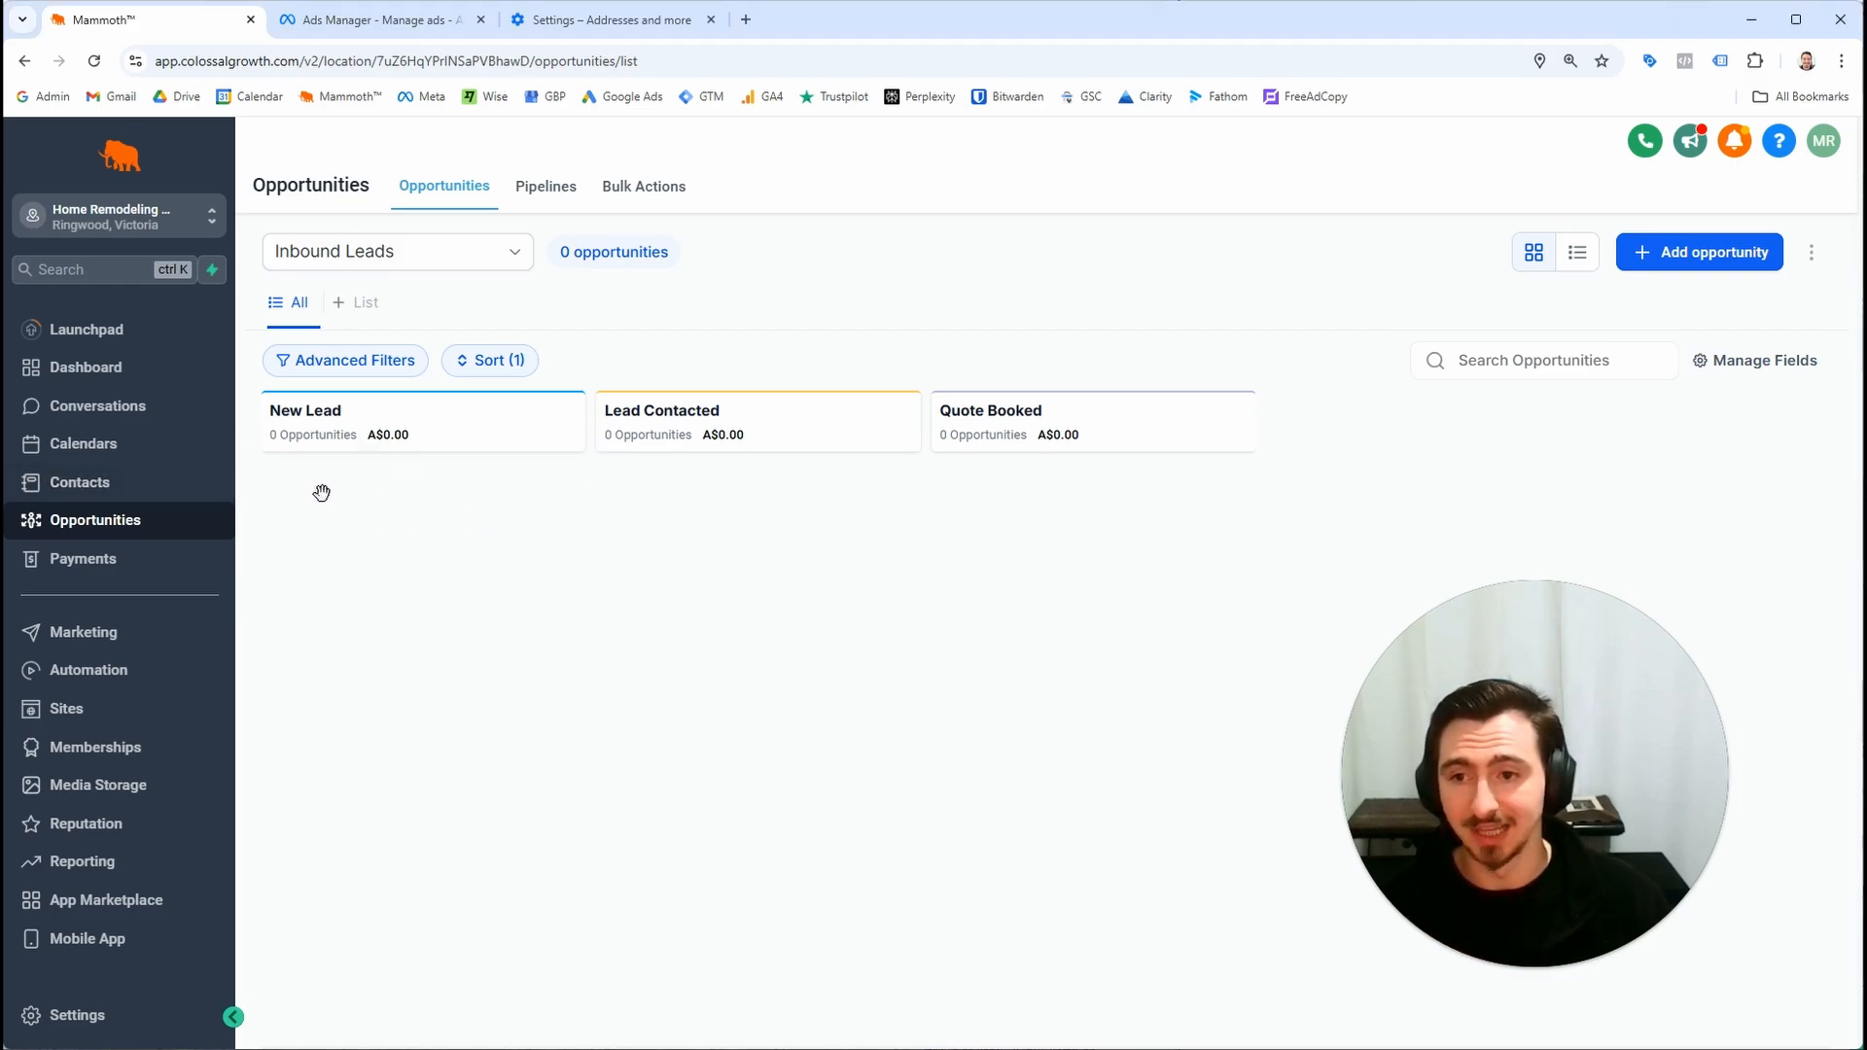
left_click(144, 665)
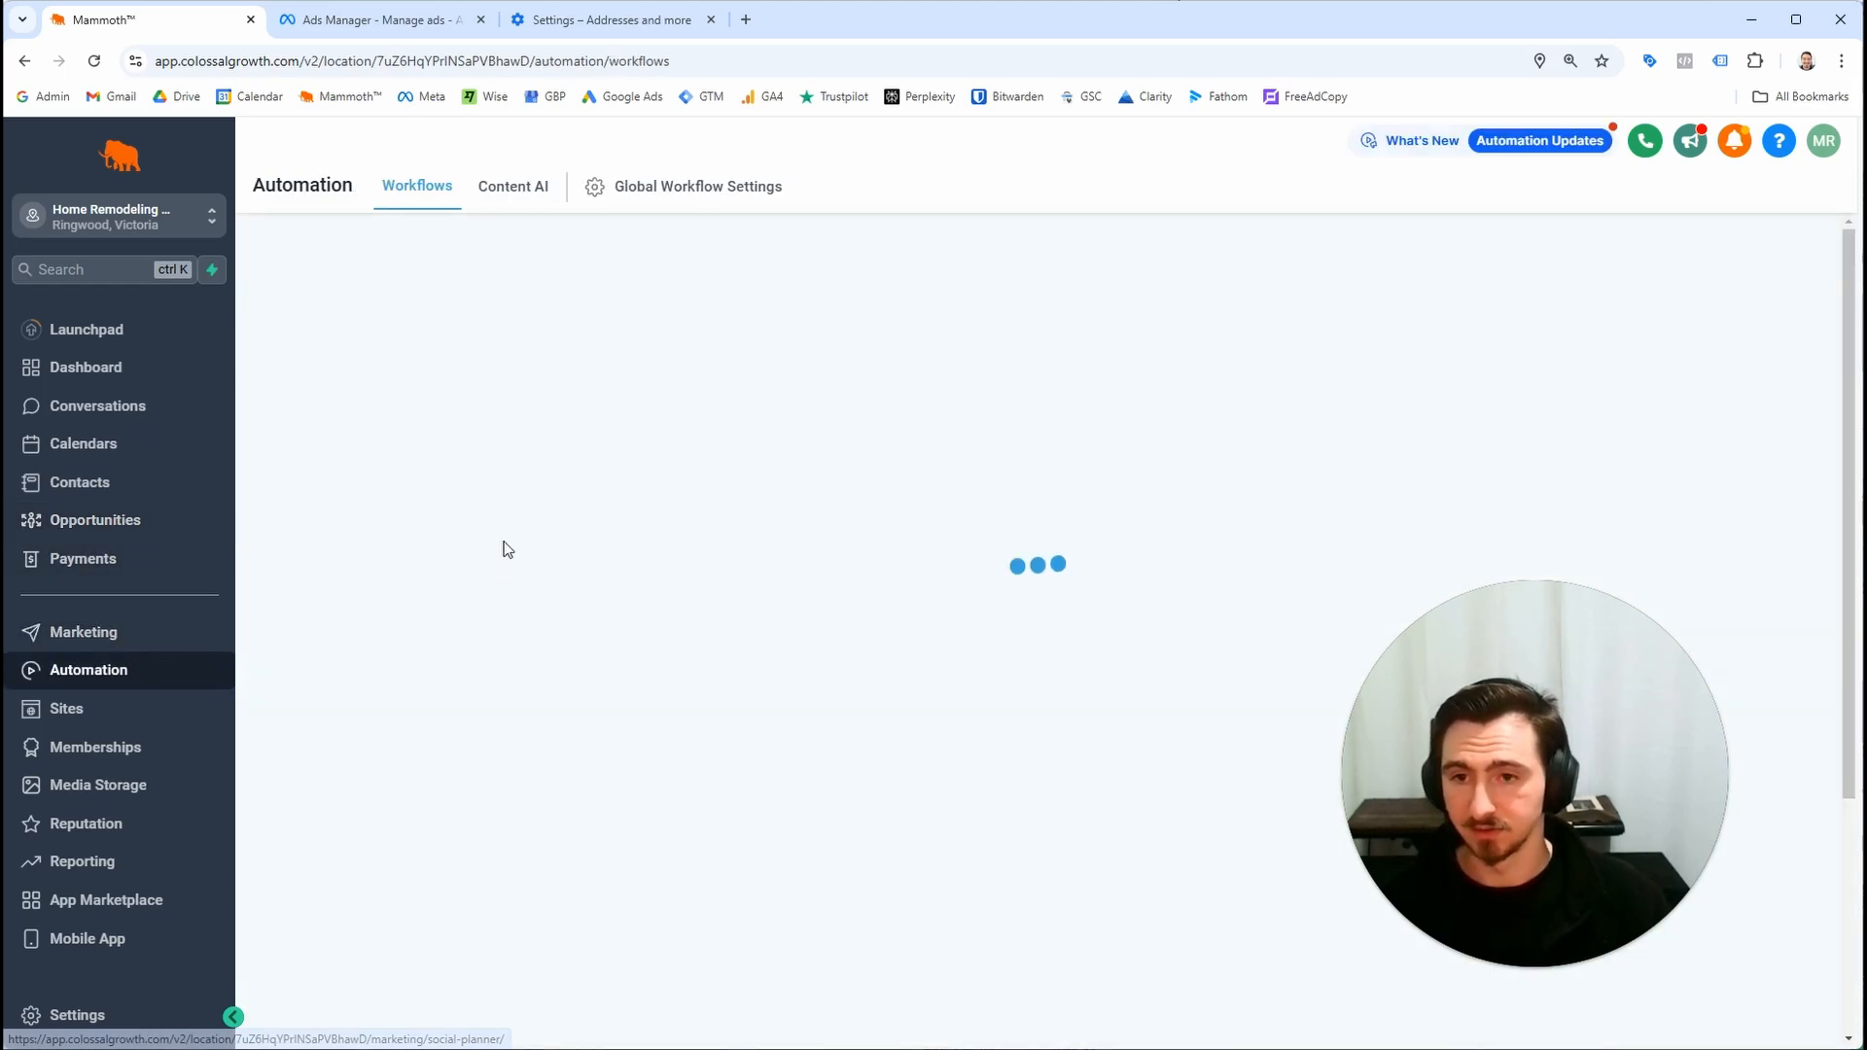
left_click(570, 545)
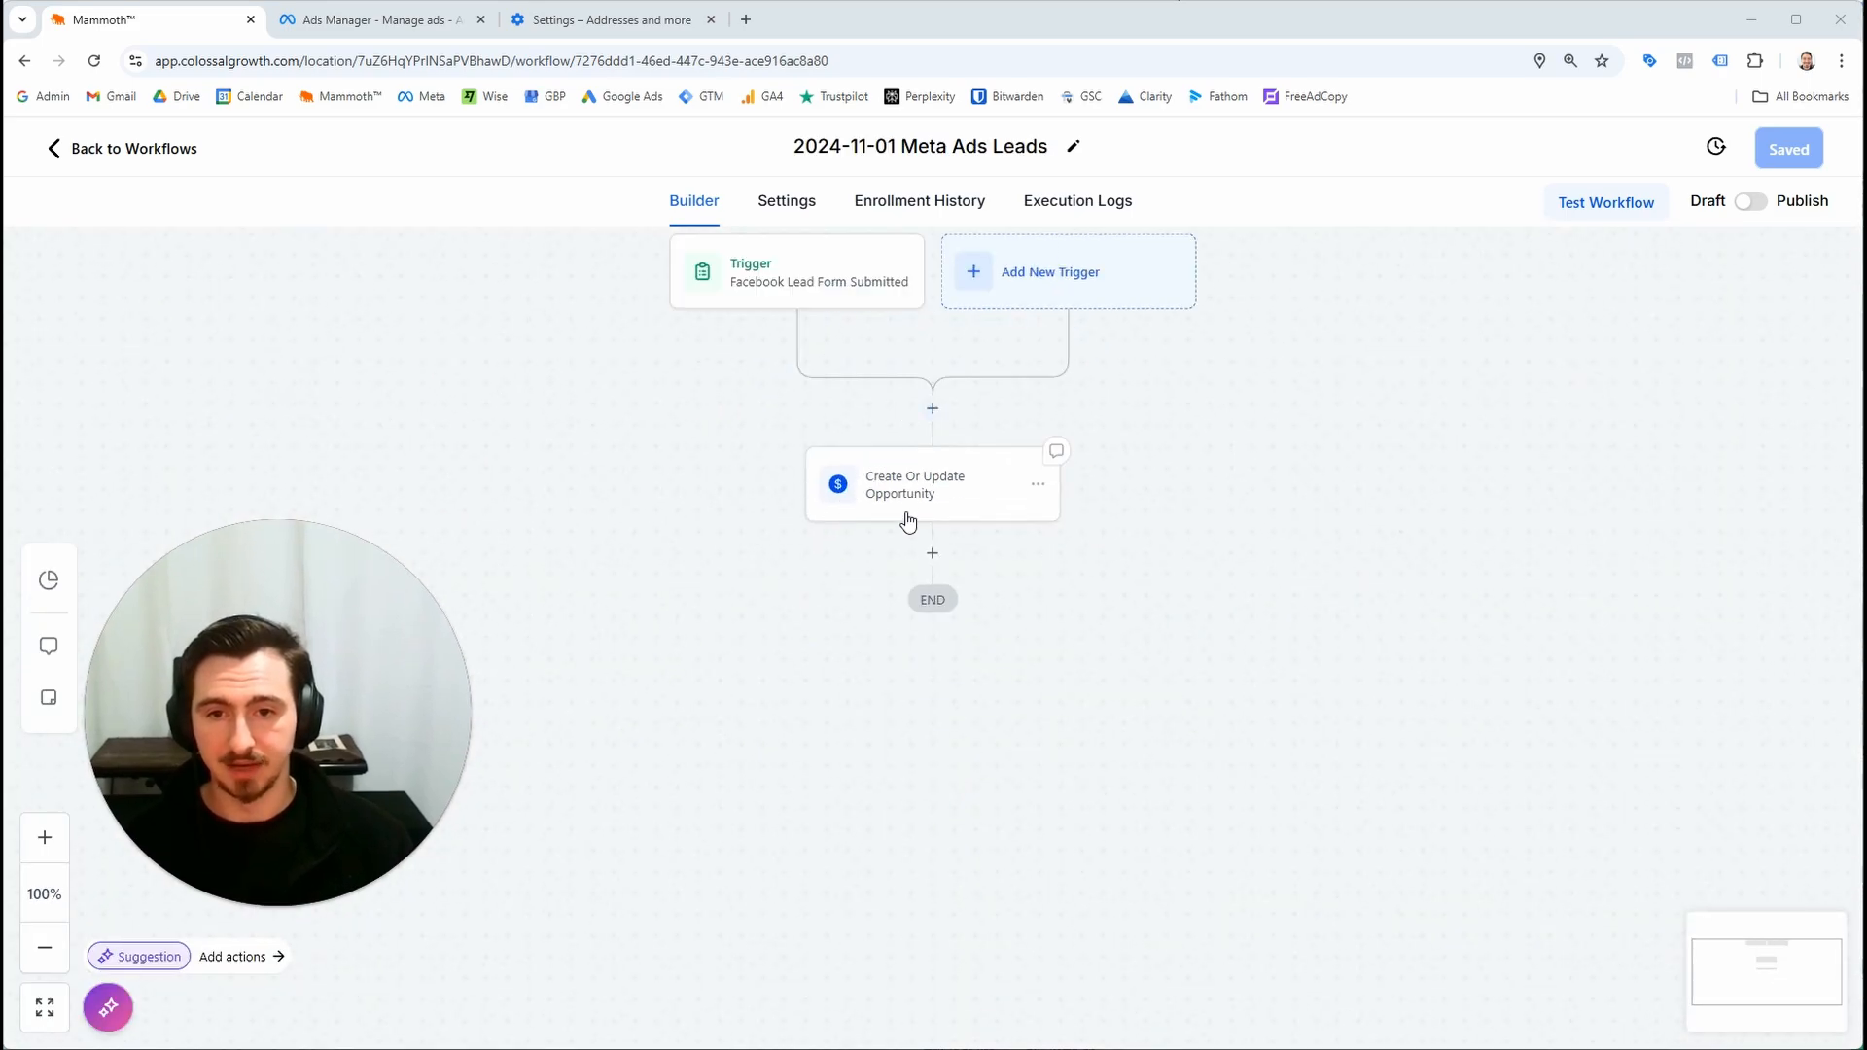
Add an Add Contact Tag action after the opportunity step with a new tag meta_ads_lead, and save the workflow
left_click(932, 552)
left_click(1533, 341)
type("tag")
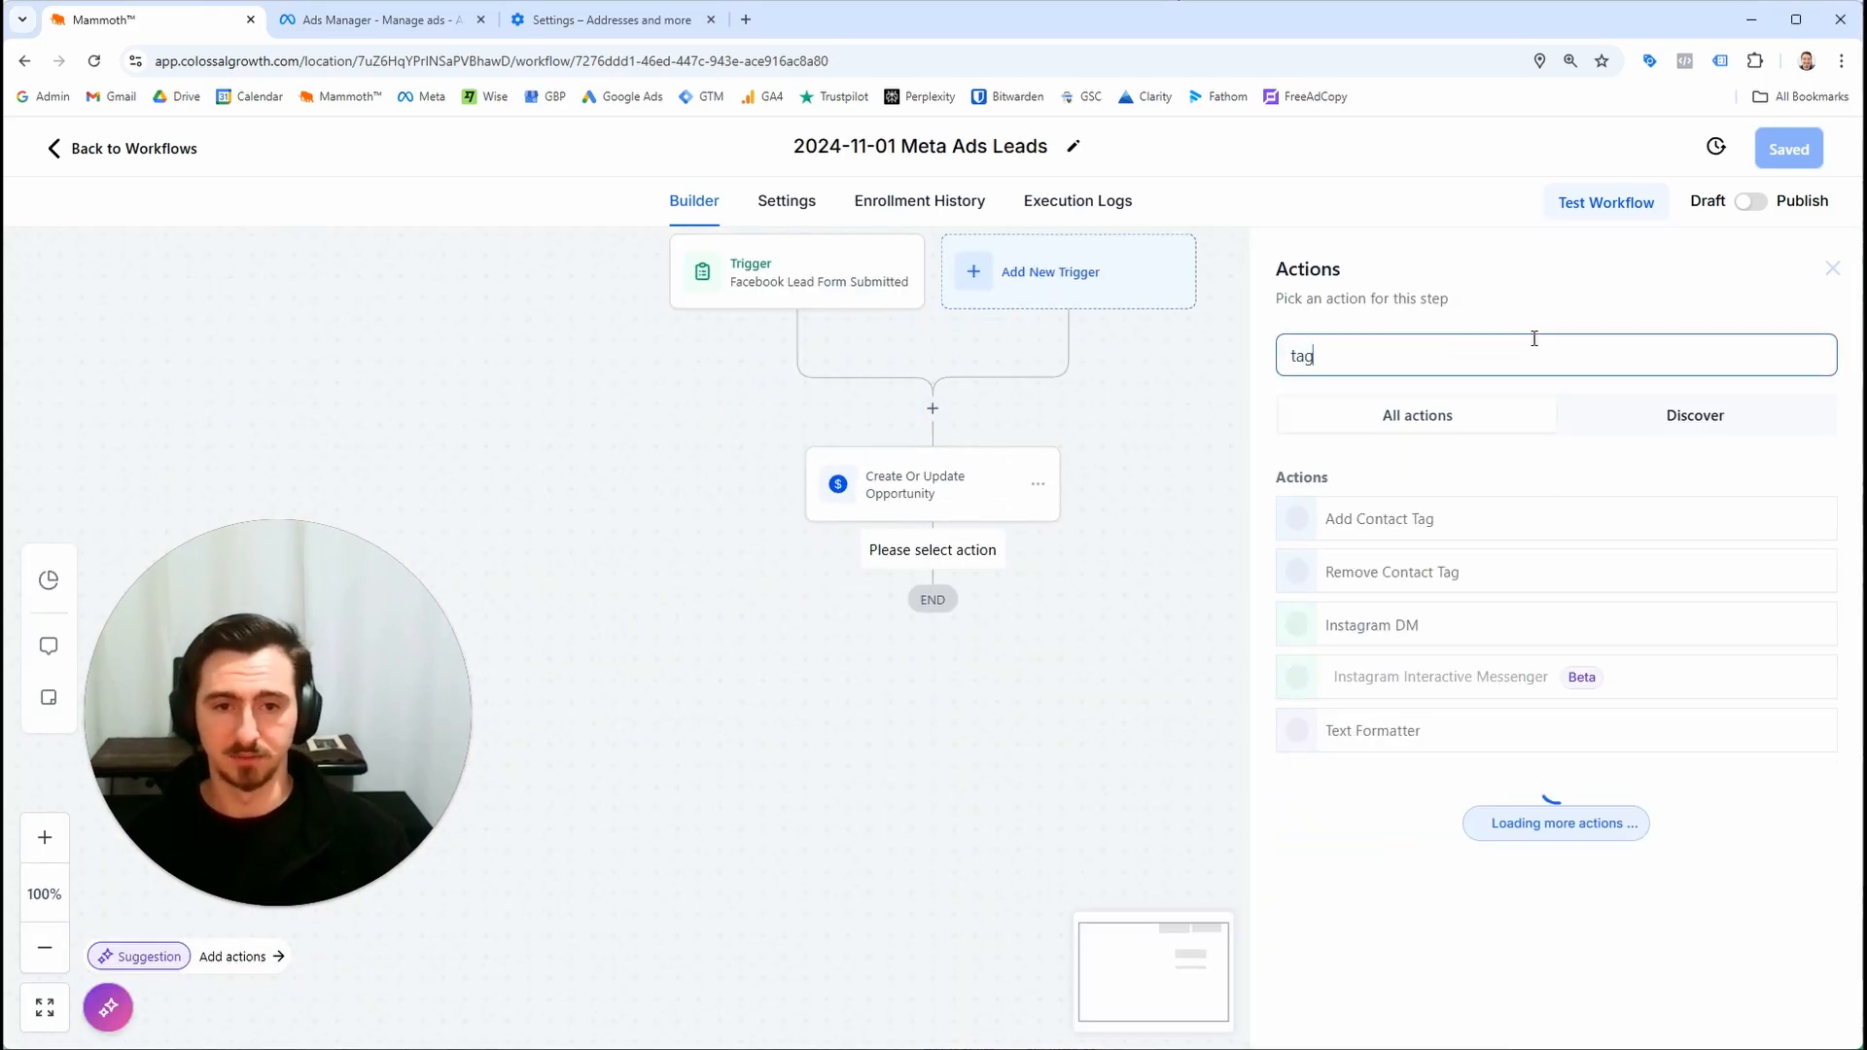
left_click(1414, 521)
left_click(1456, 501)
type("meta_ads_lead")
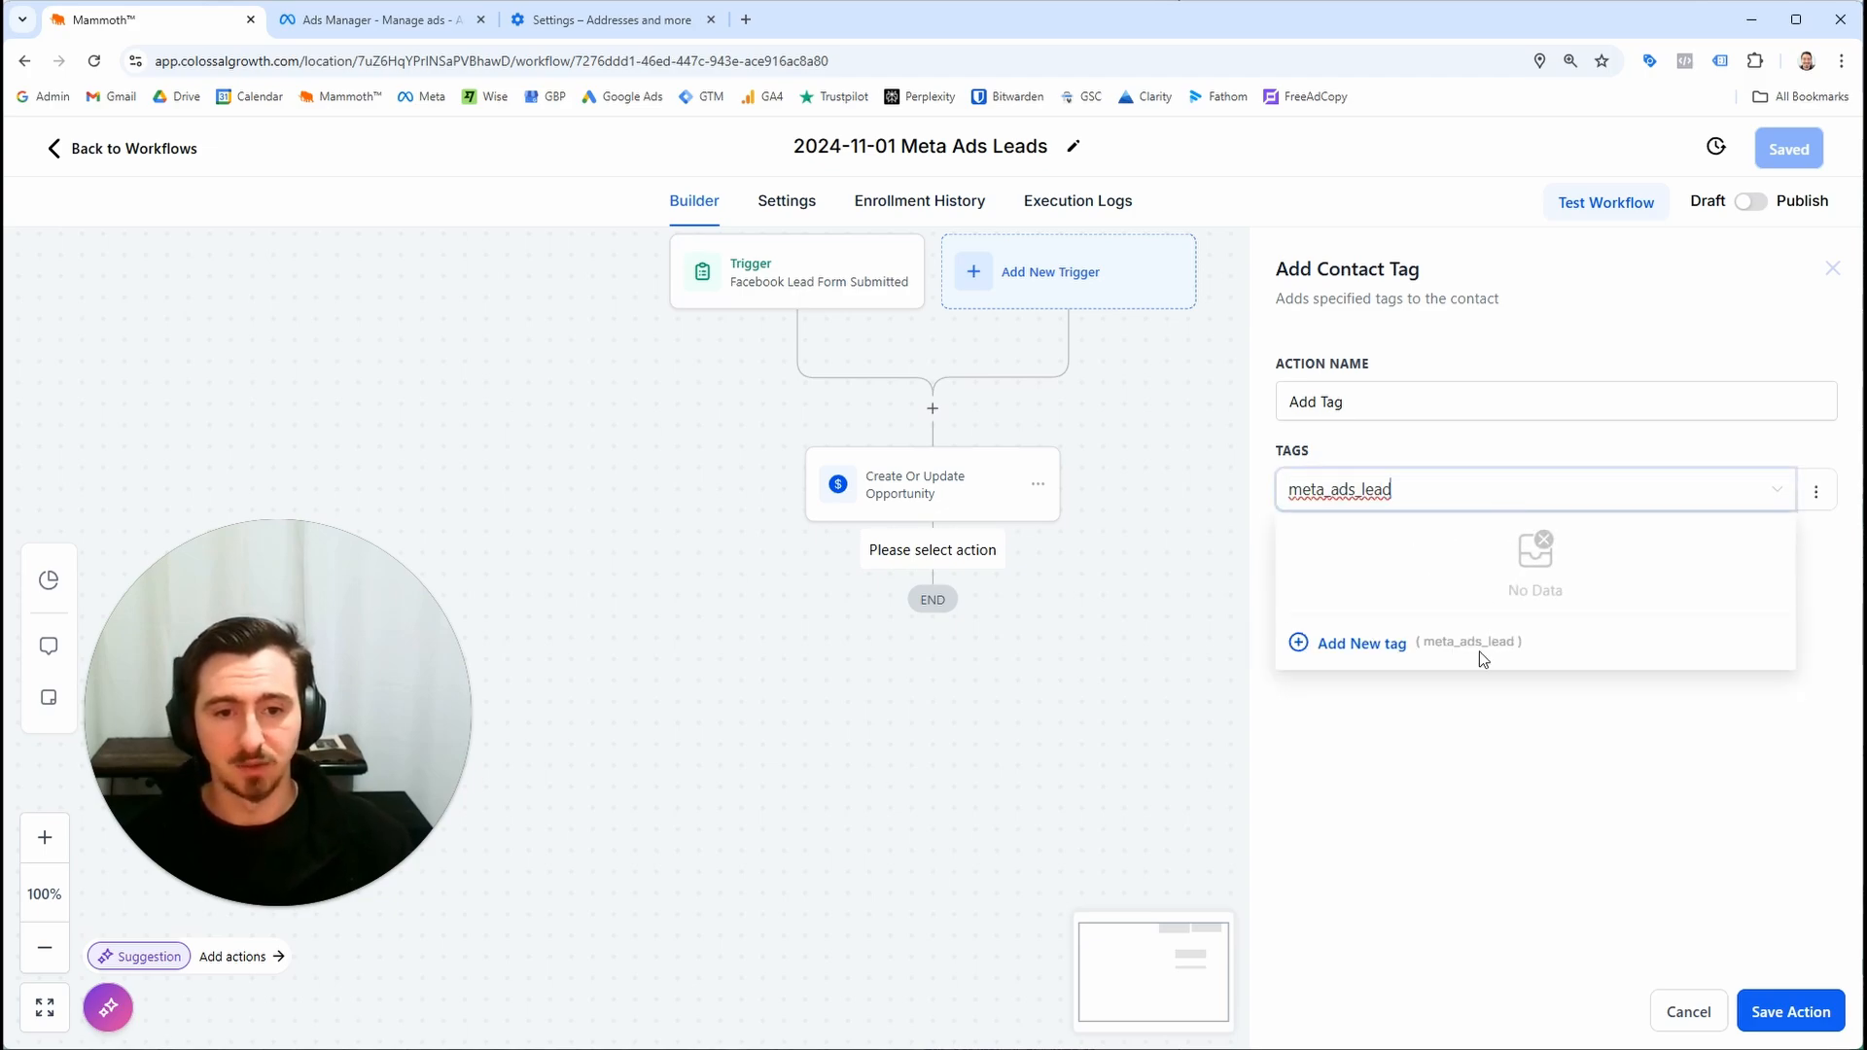
left_click(1389, 643)
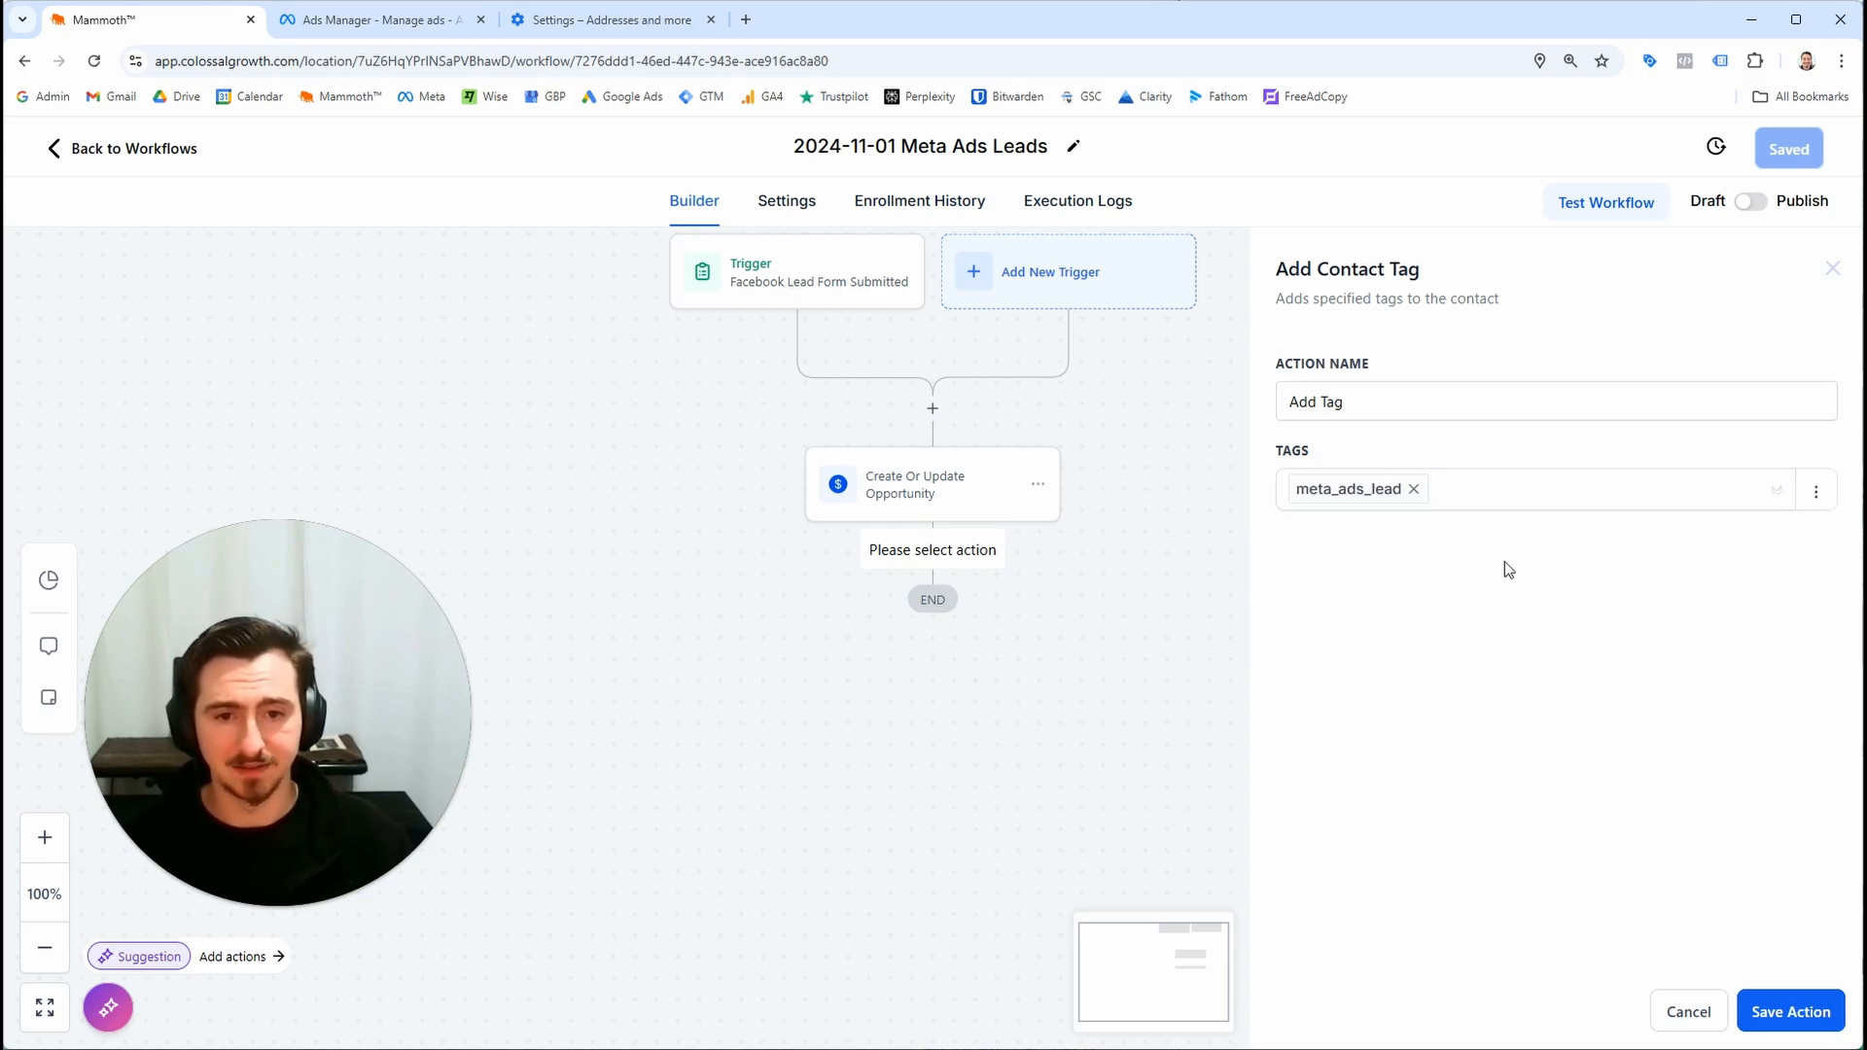
left_click(1754, 1008)
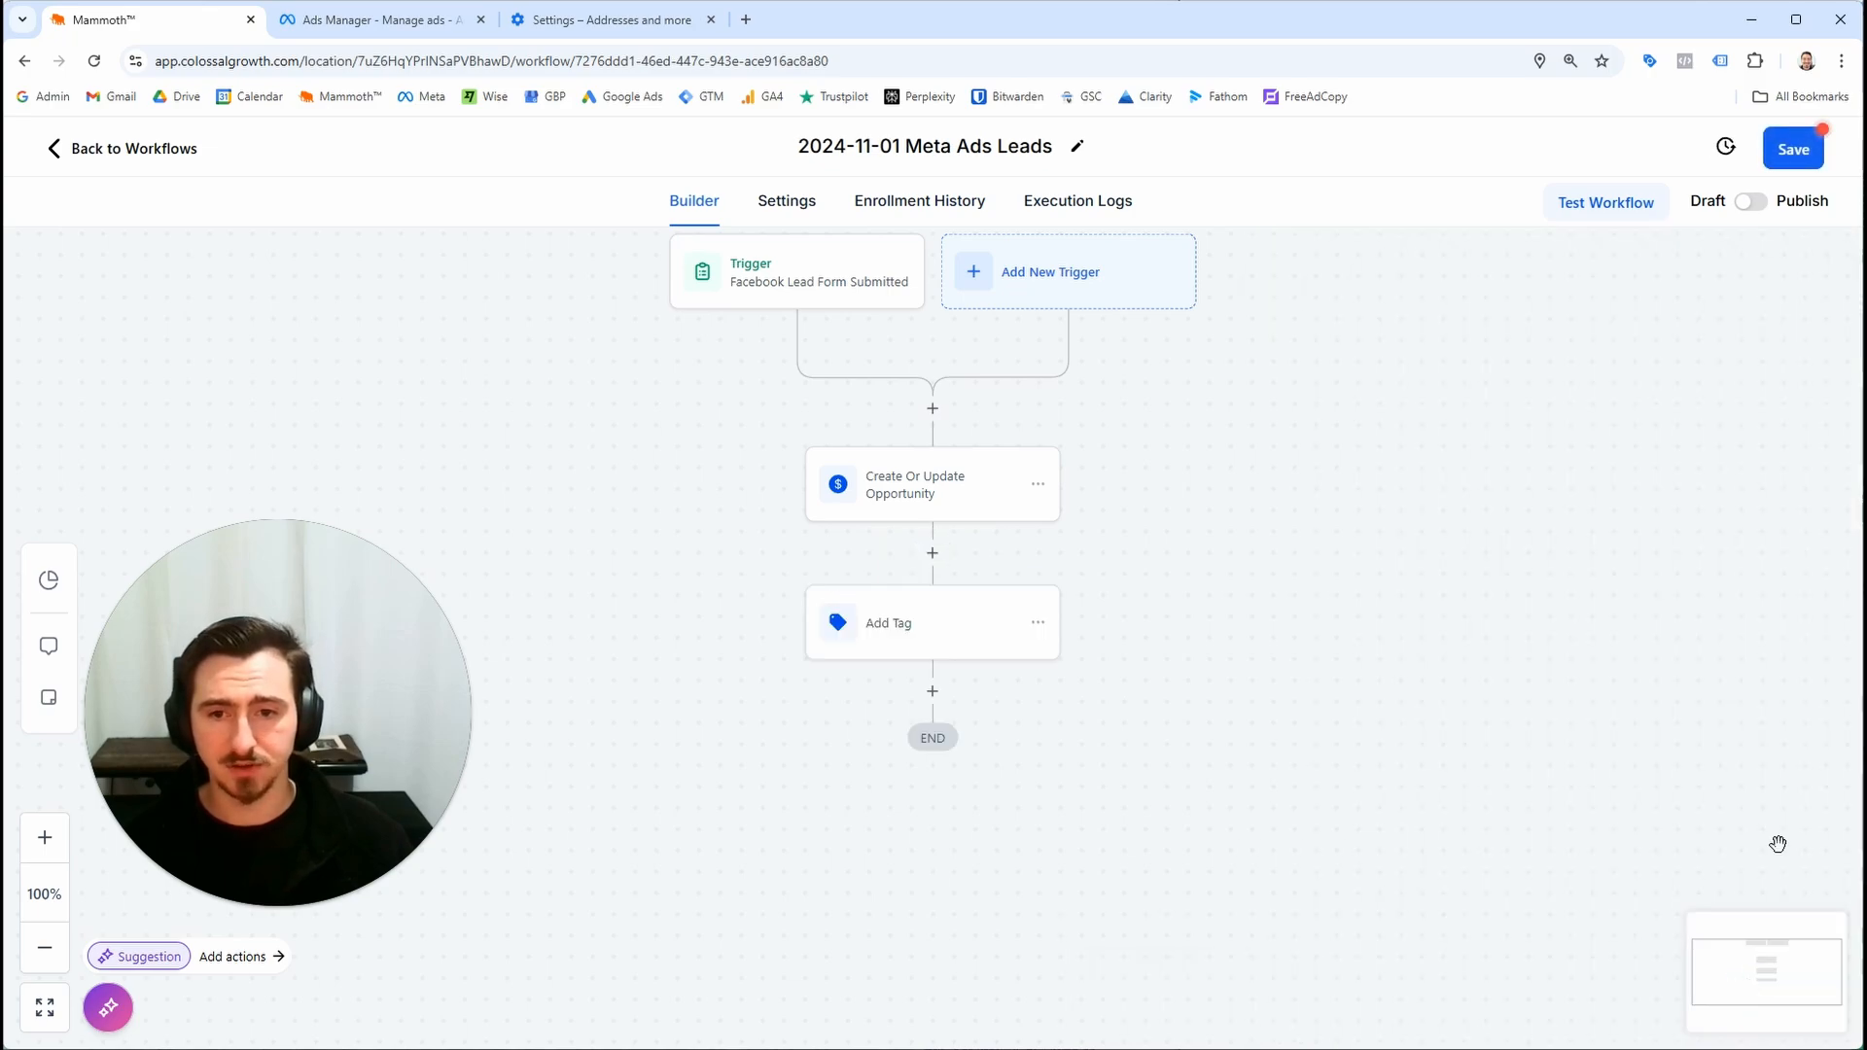
left_click(1768, 154)
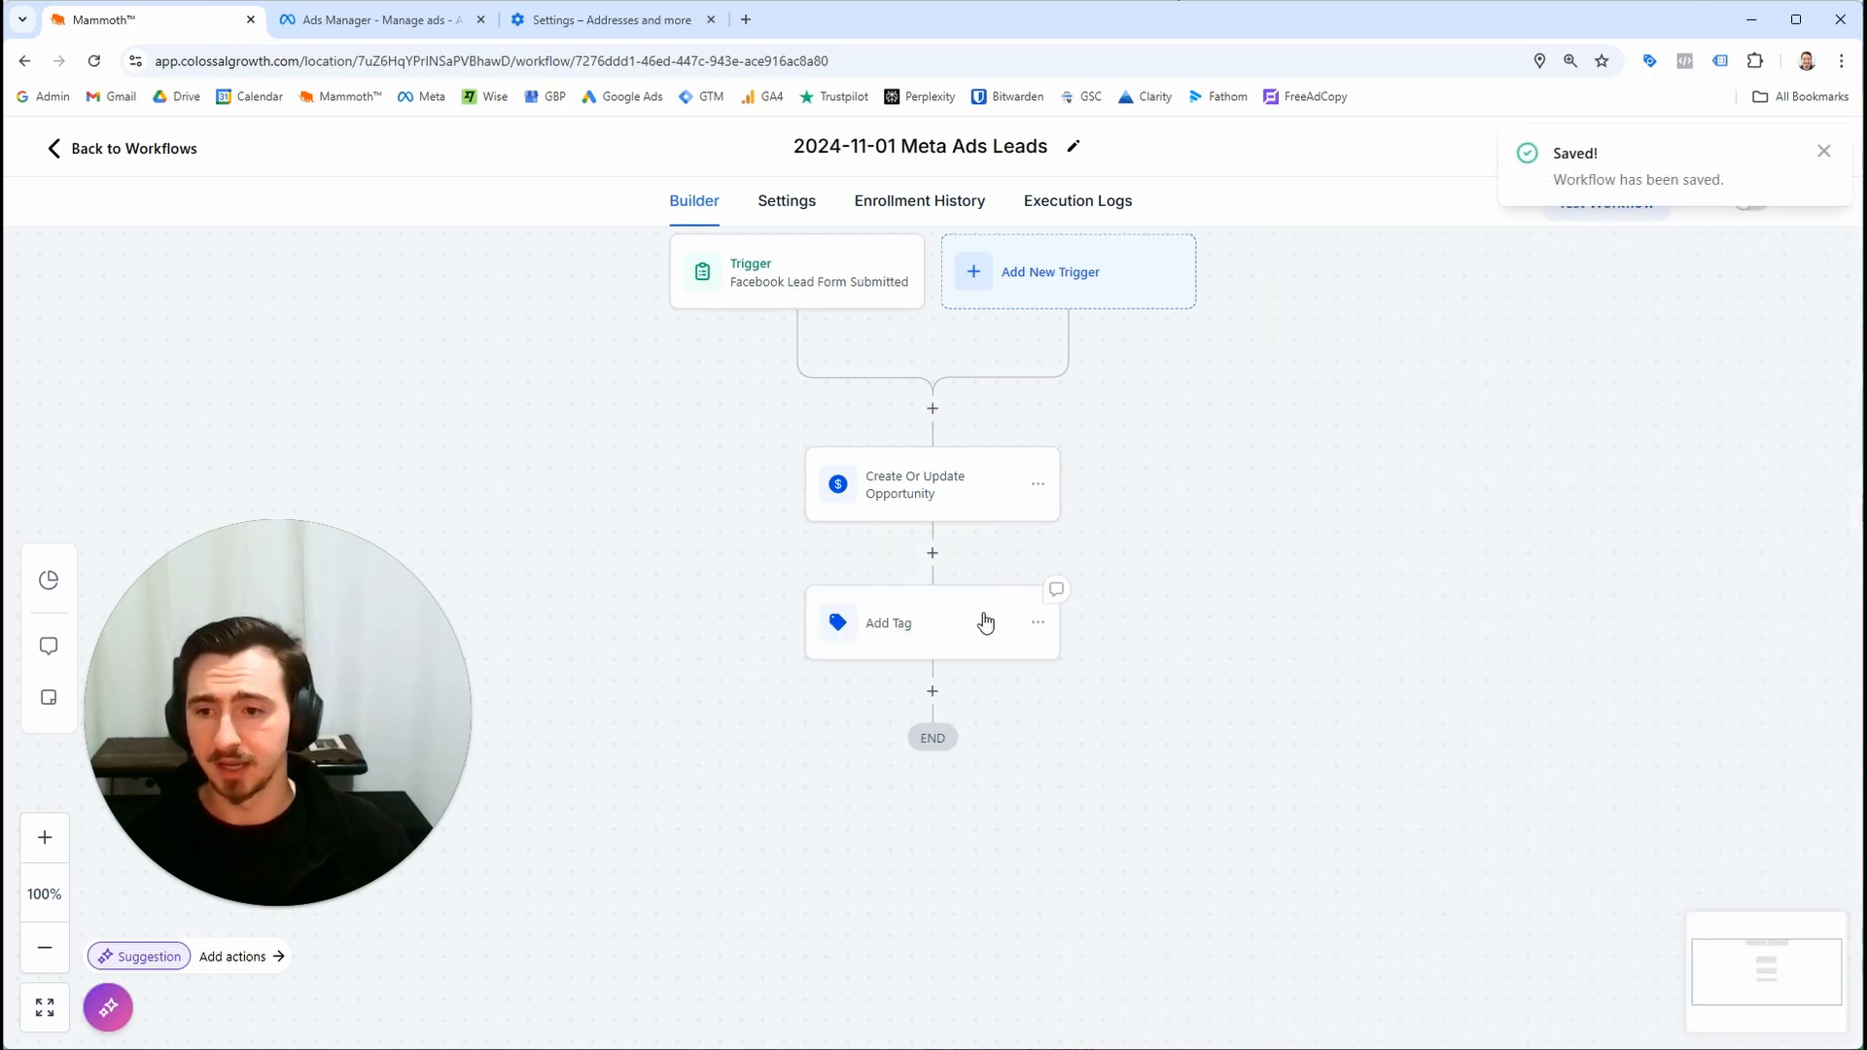
Rename the tag action to Add Meta Ads Tag and save the workflow
left_click(1011, 663)
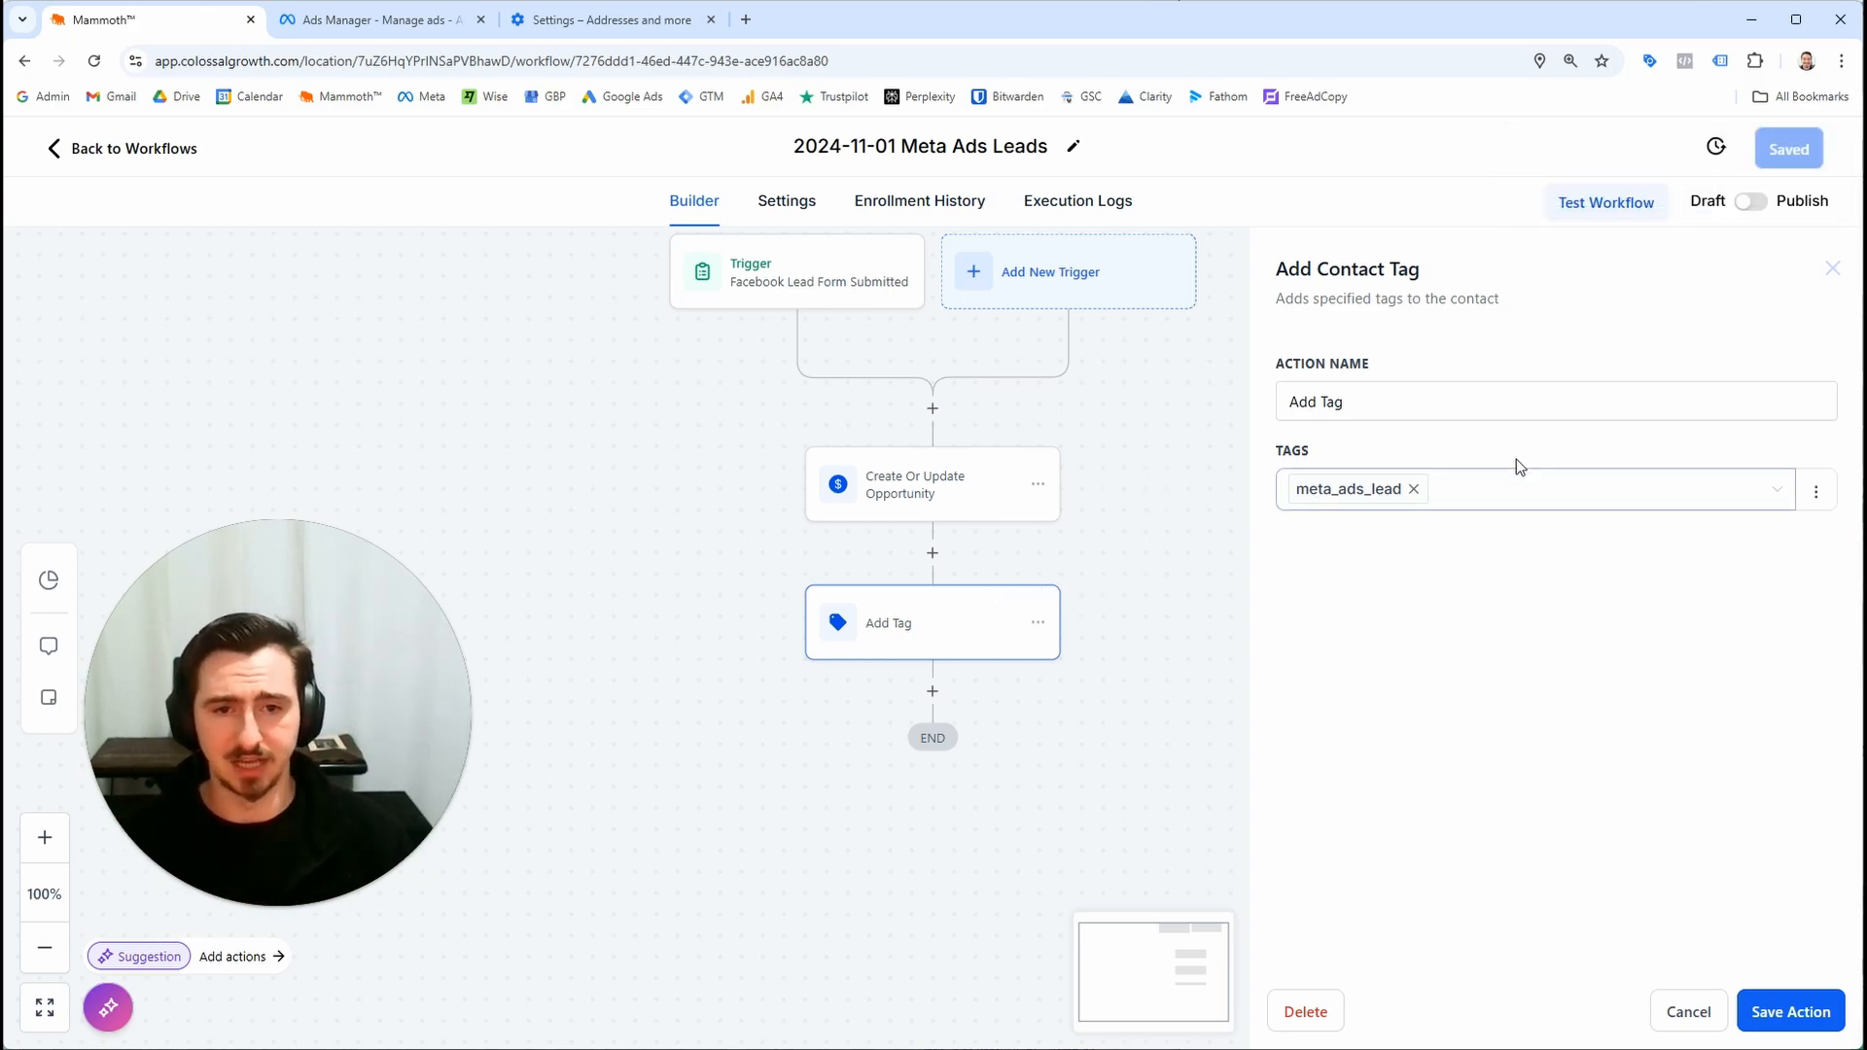
left_click(1438, 397)
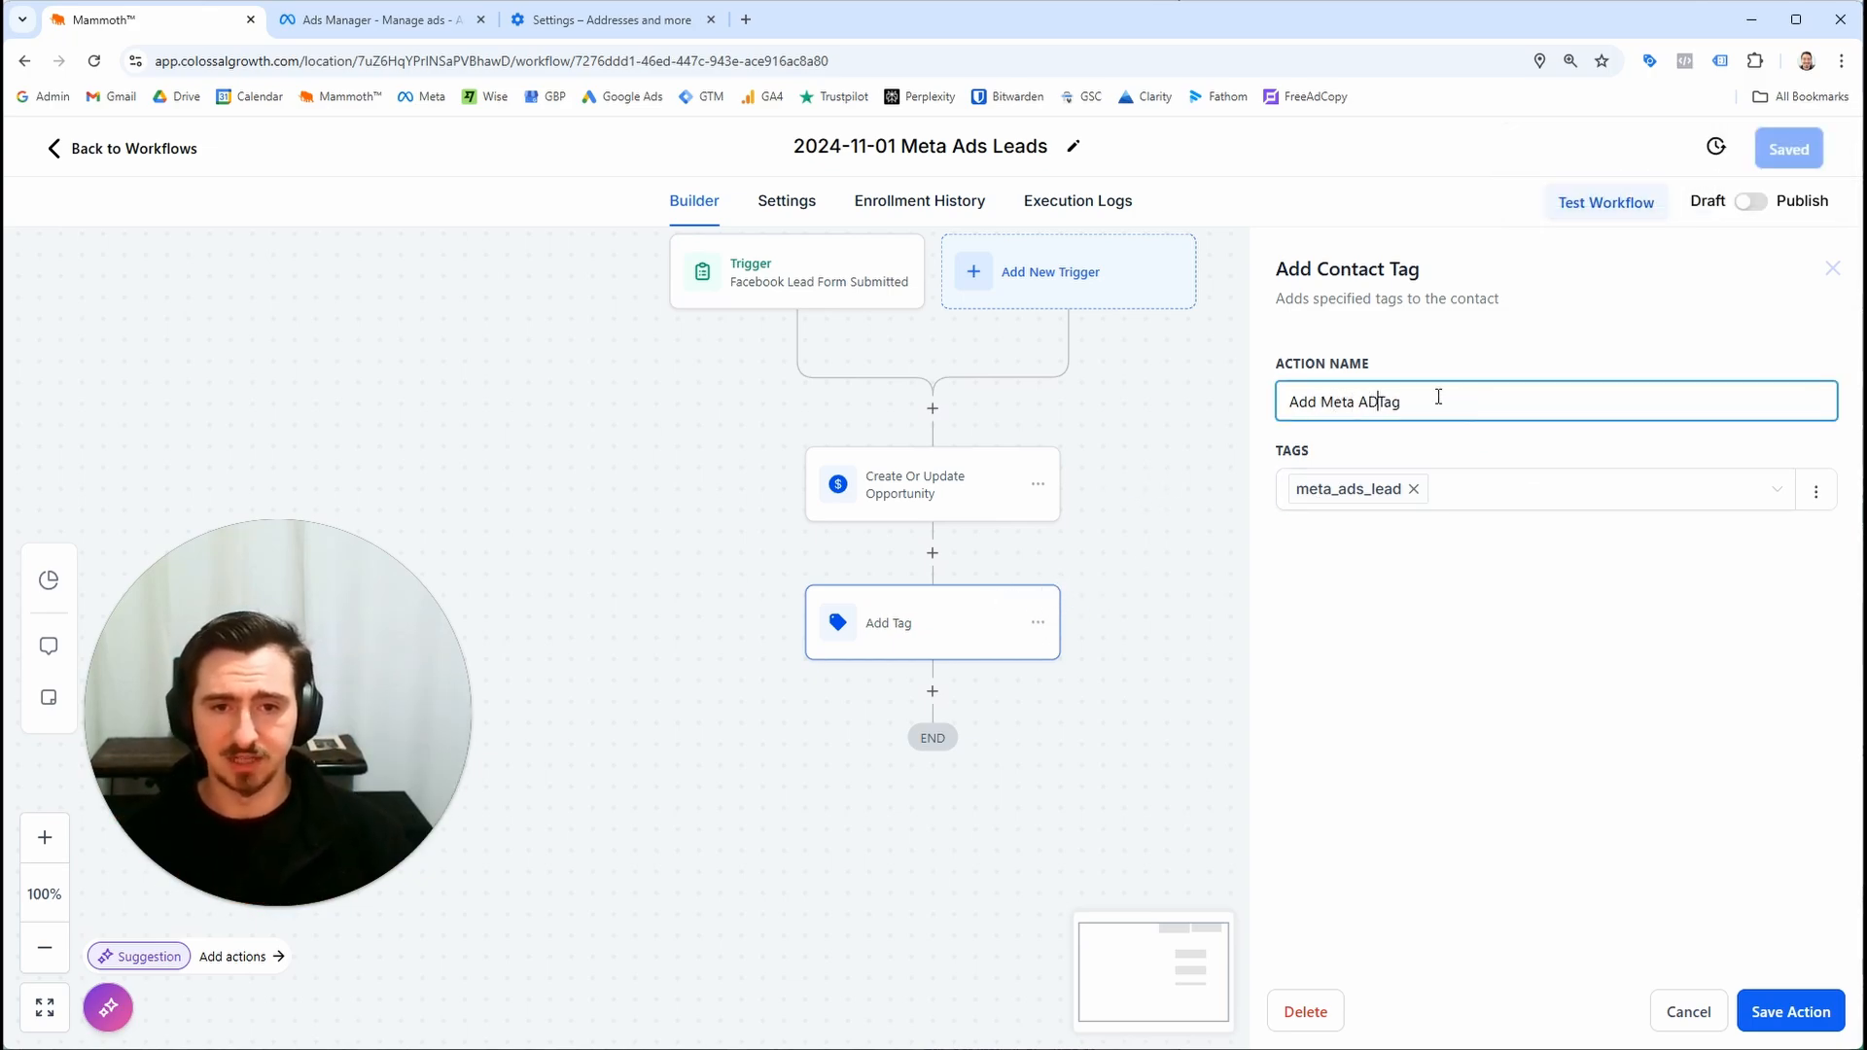
key("BackSpace")
key("BackSpace")
type("ds")
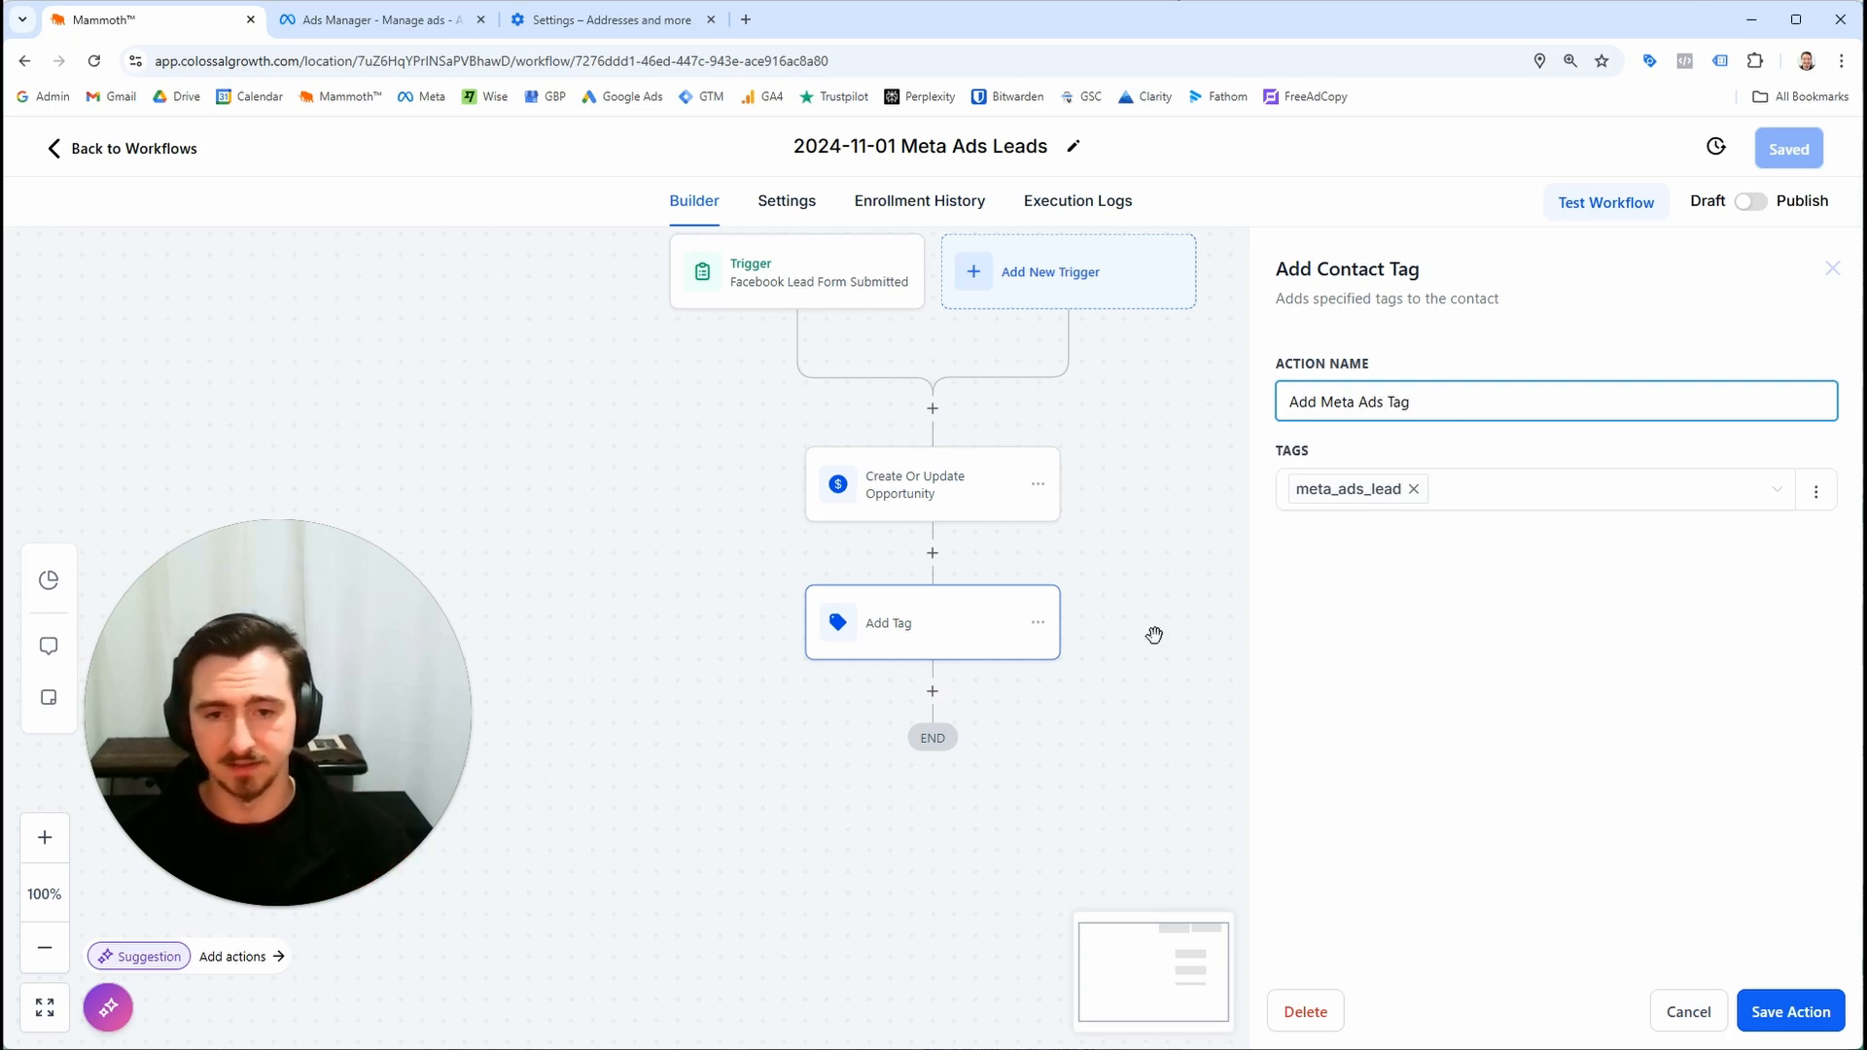
left_click(1807, 1016)
left_click(1792, 149)
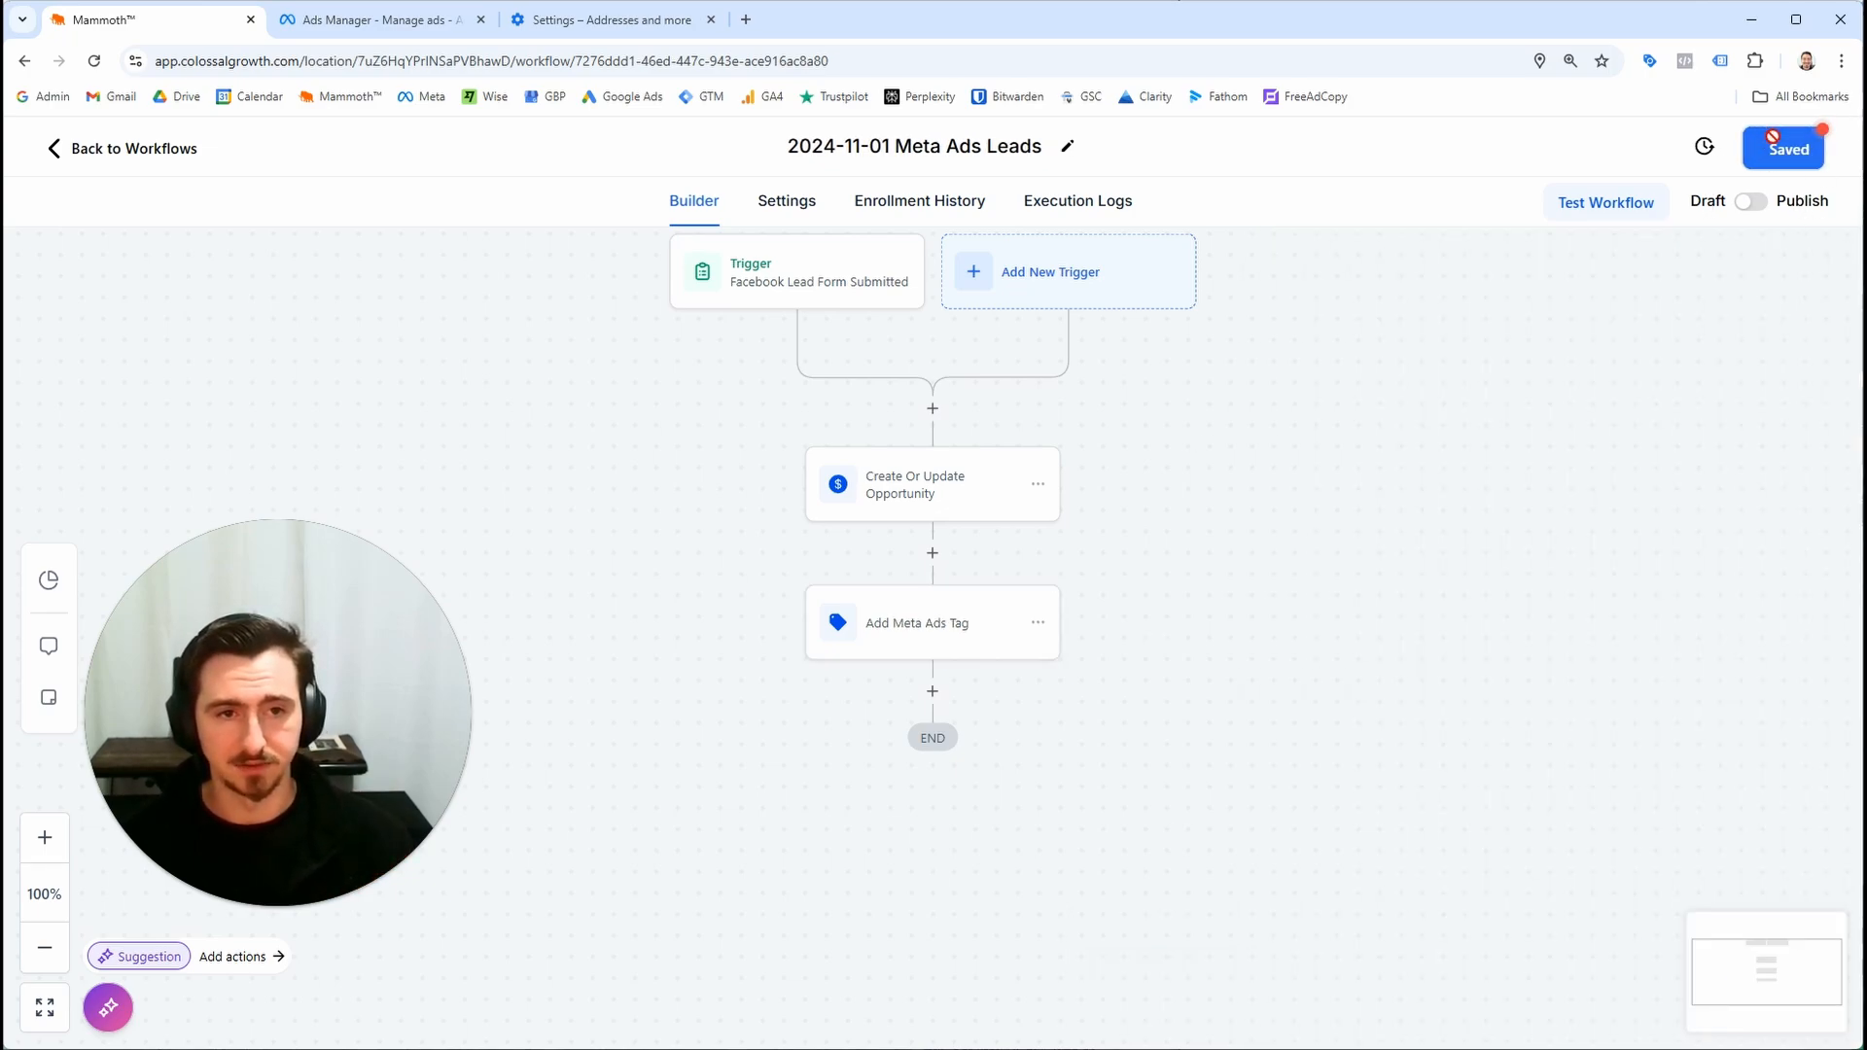
Switch the workflow to Publish, save it, and dismiss the save notification
left_click_drag(1751, 206, 1777, 183)
left_click(1824, 152)
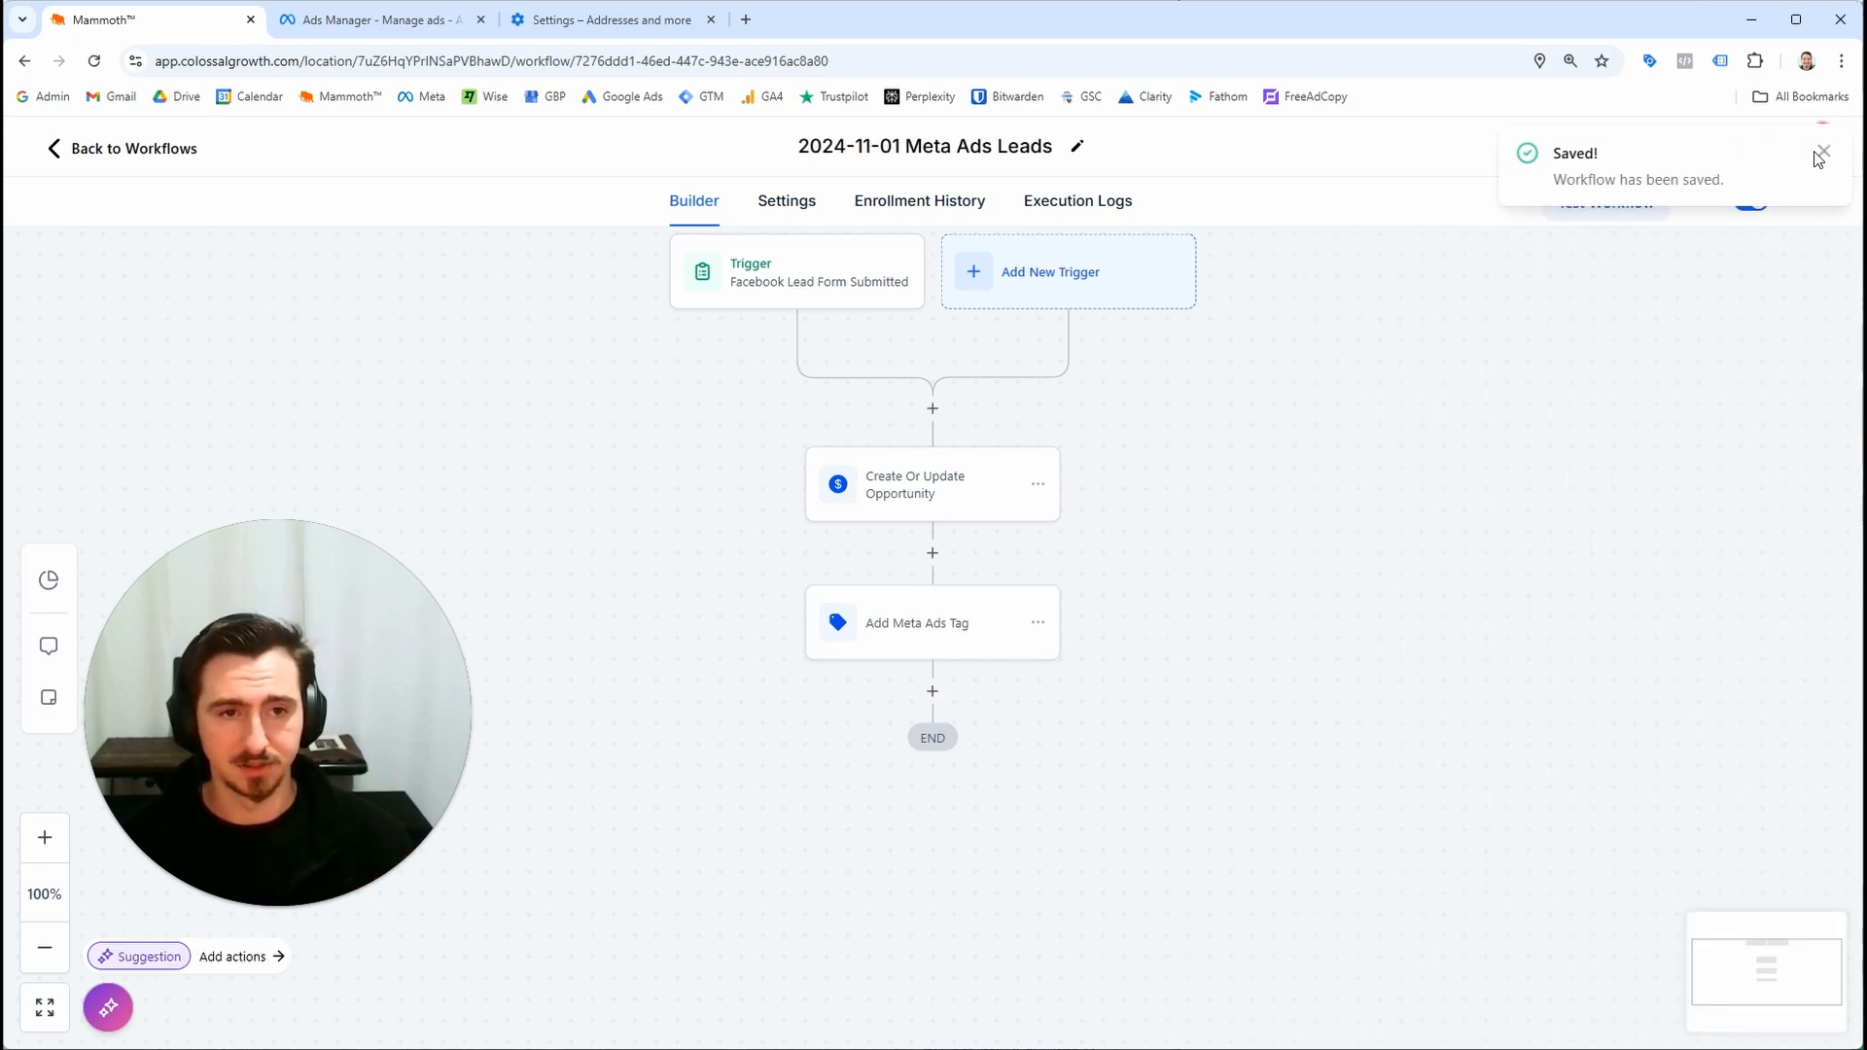
left_click(1806, 156)
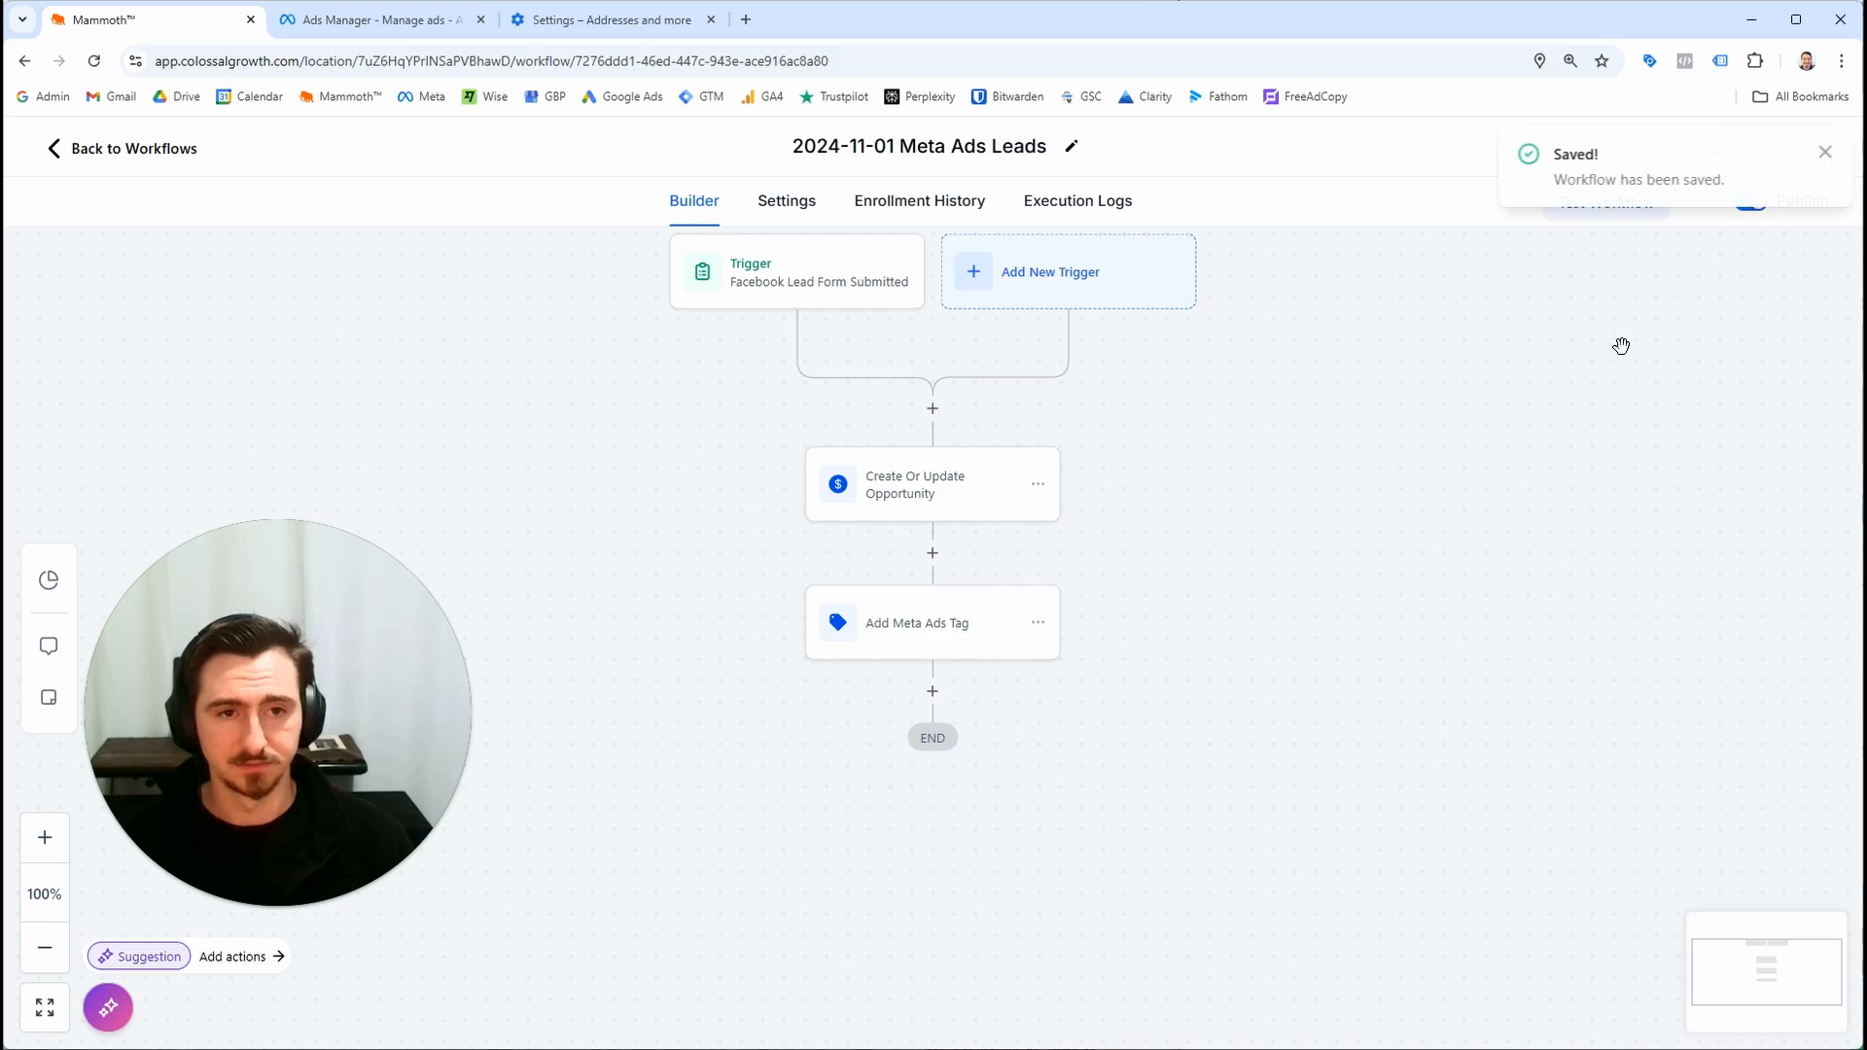
left_click(1821, 152)
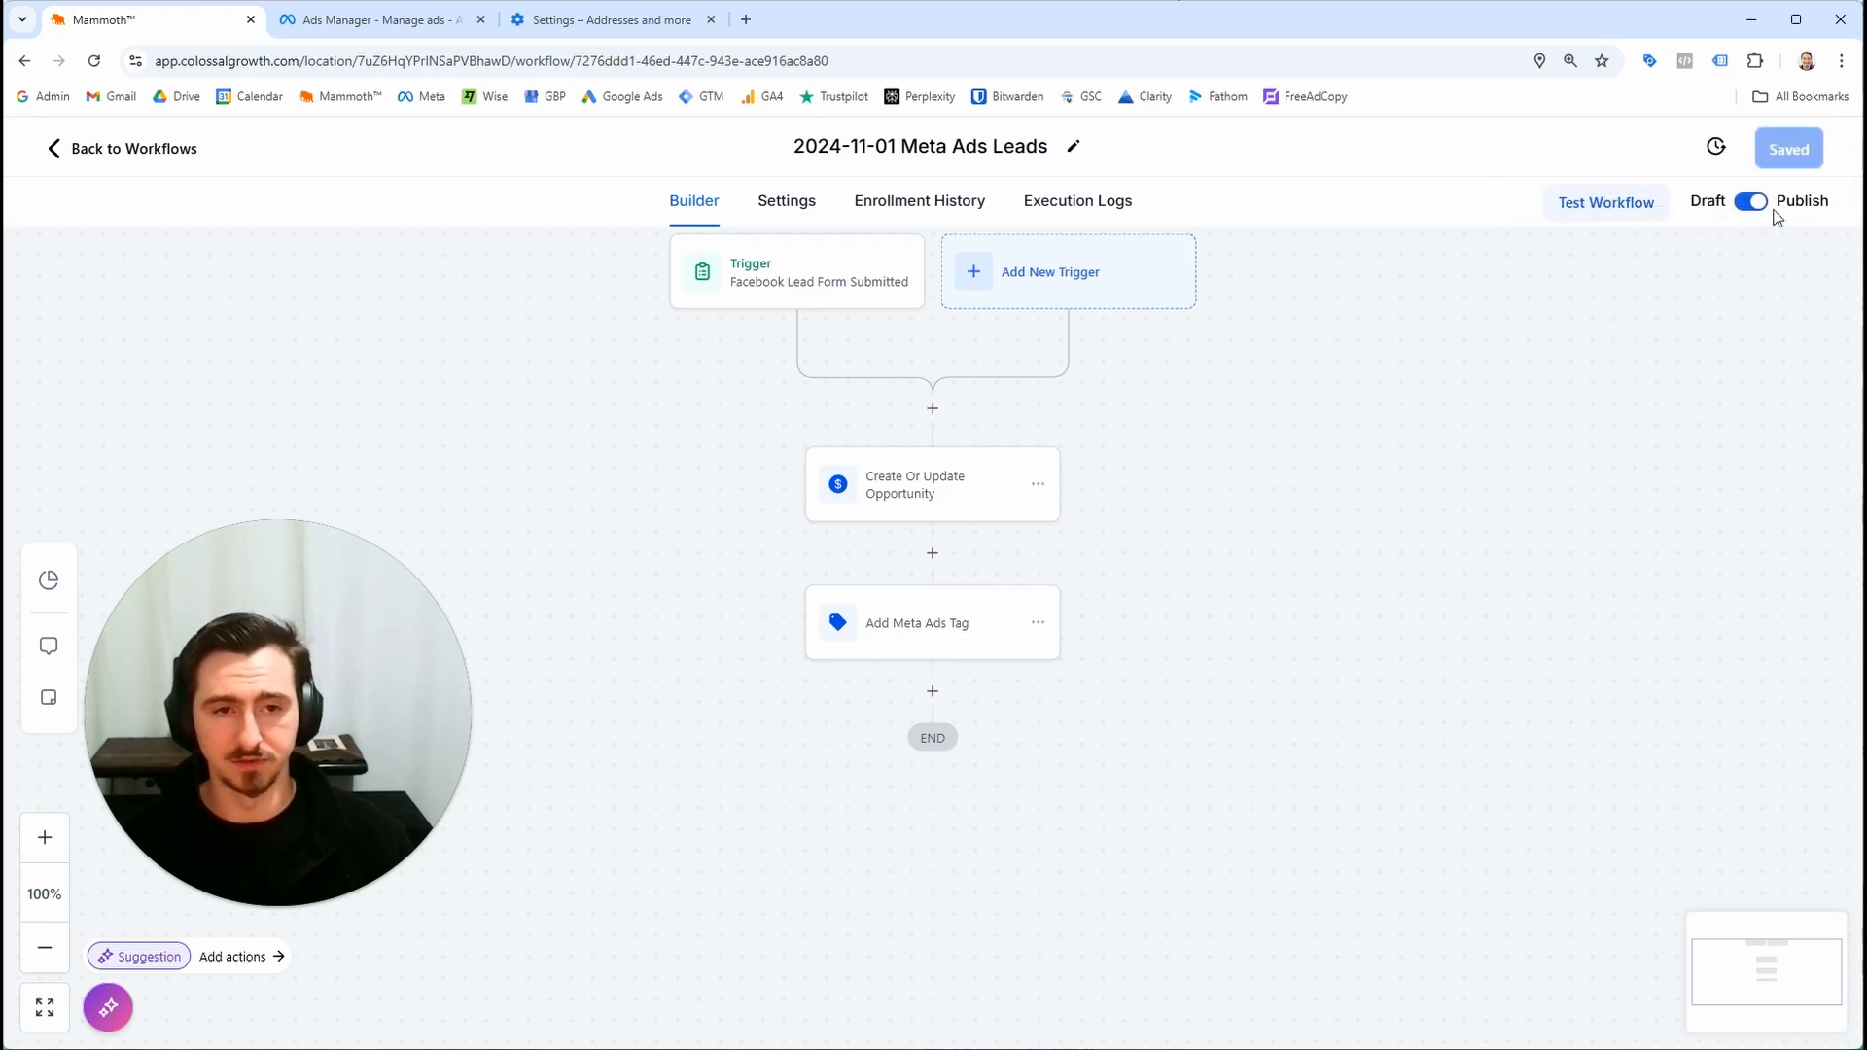
key("ctrl+plus")
key("ctrl+plus")
key("ctrl+plus")
key("ctrl+plus")
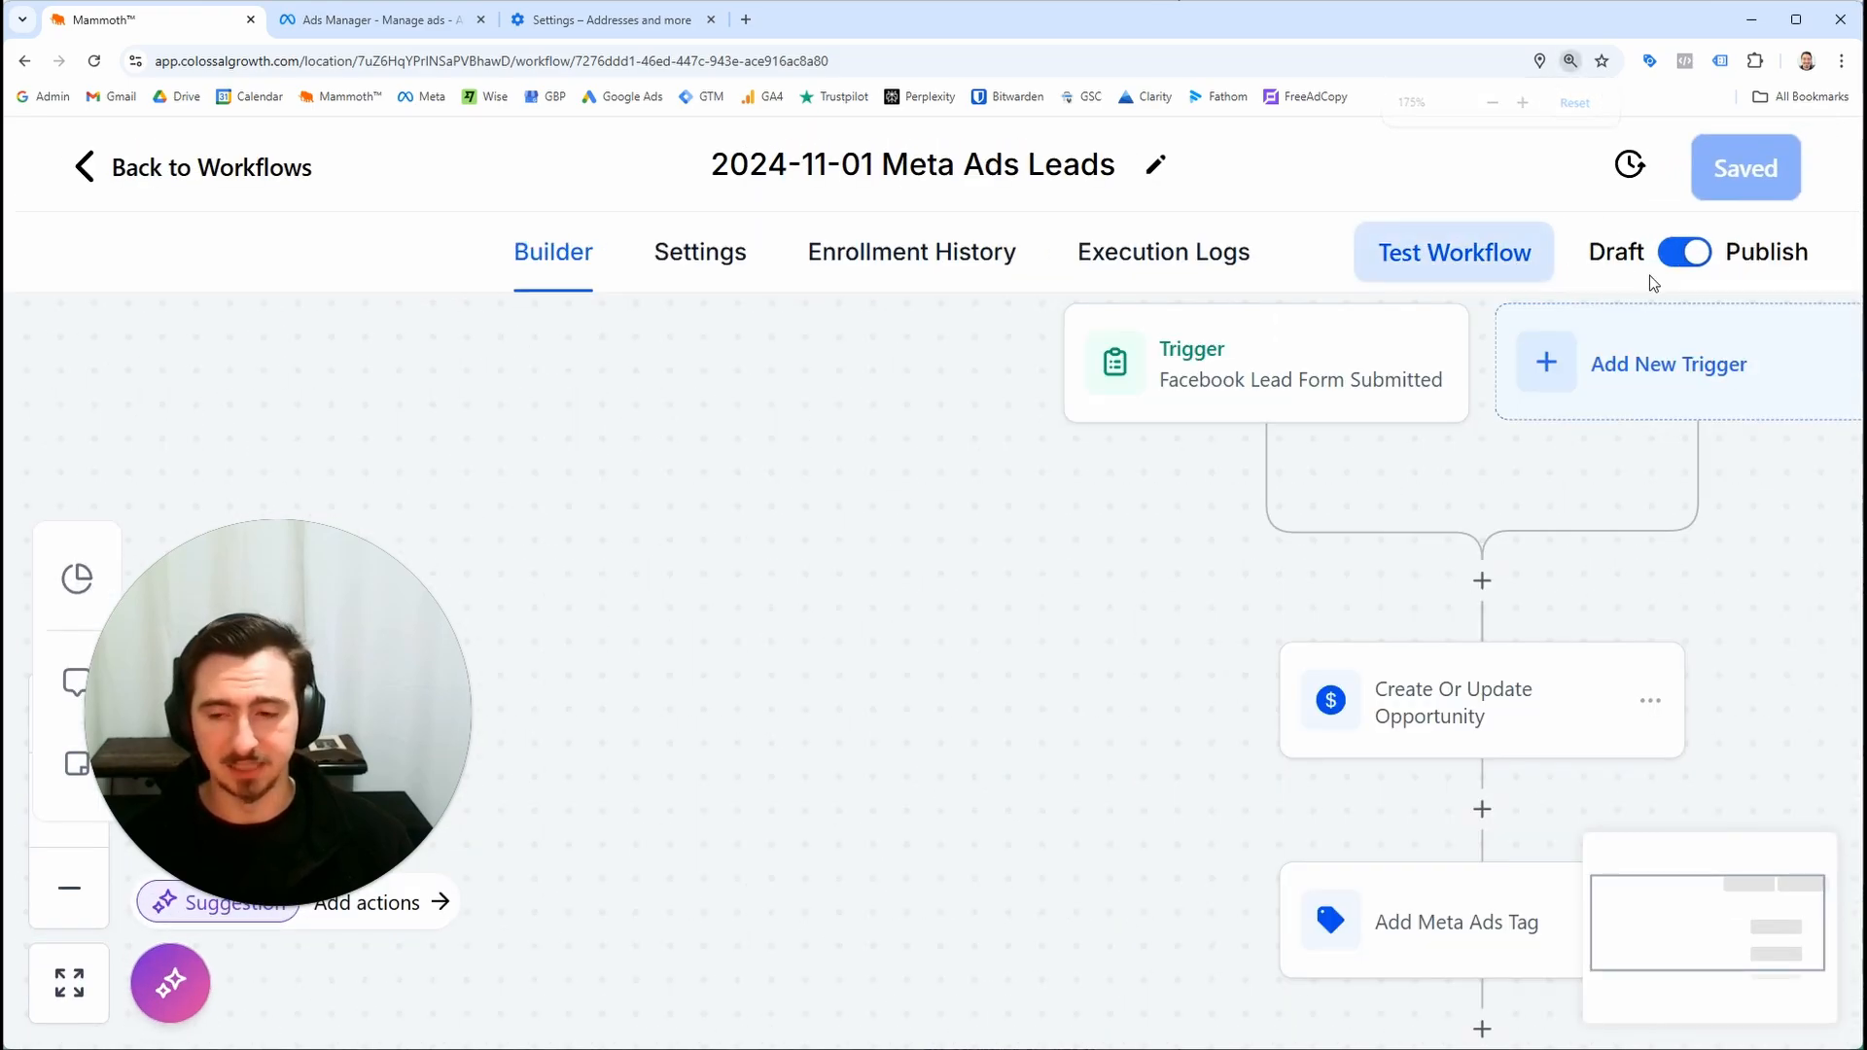
key("ctrl+minus")
key("ctrl+minus")
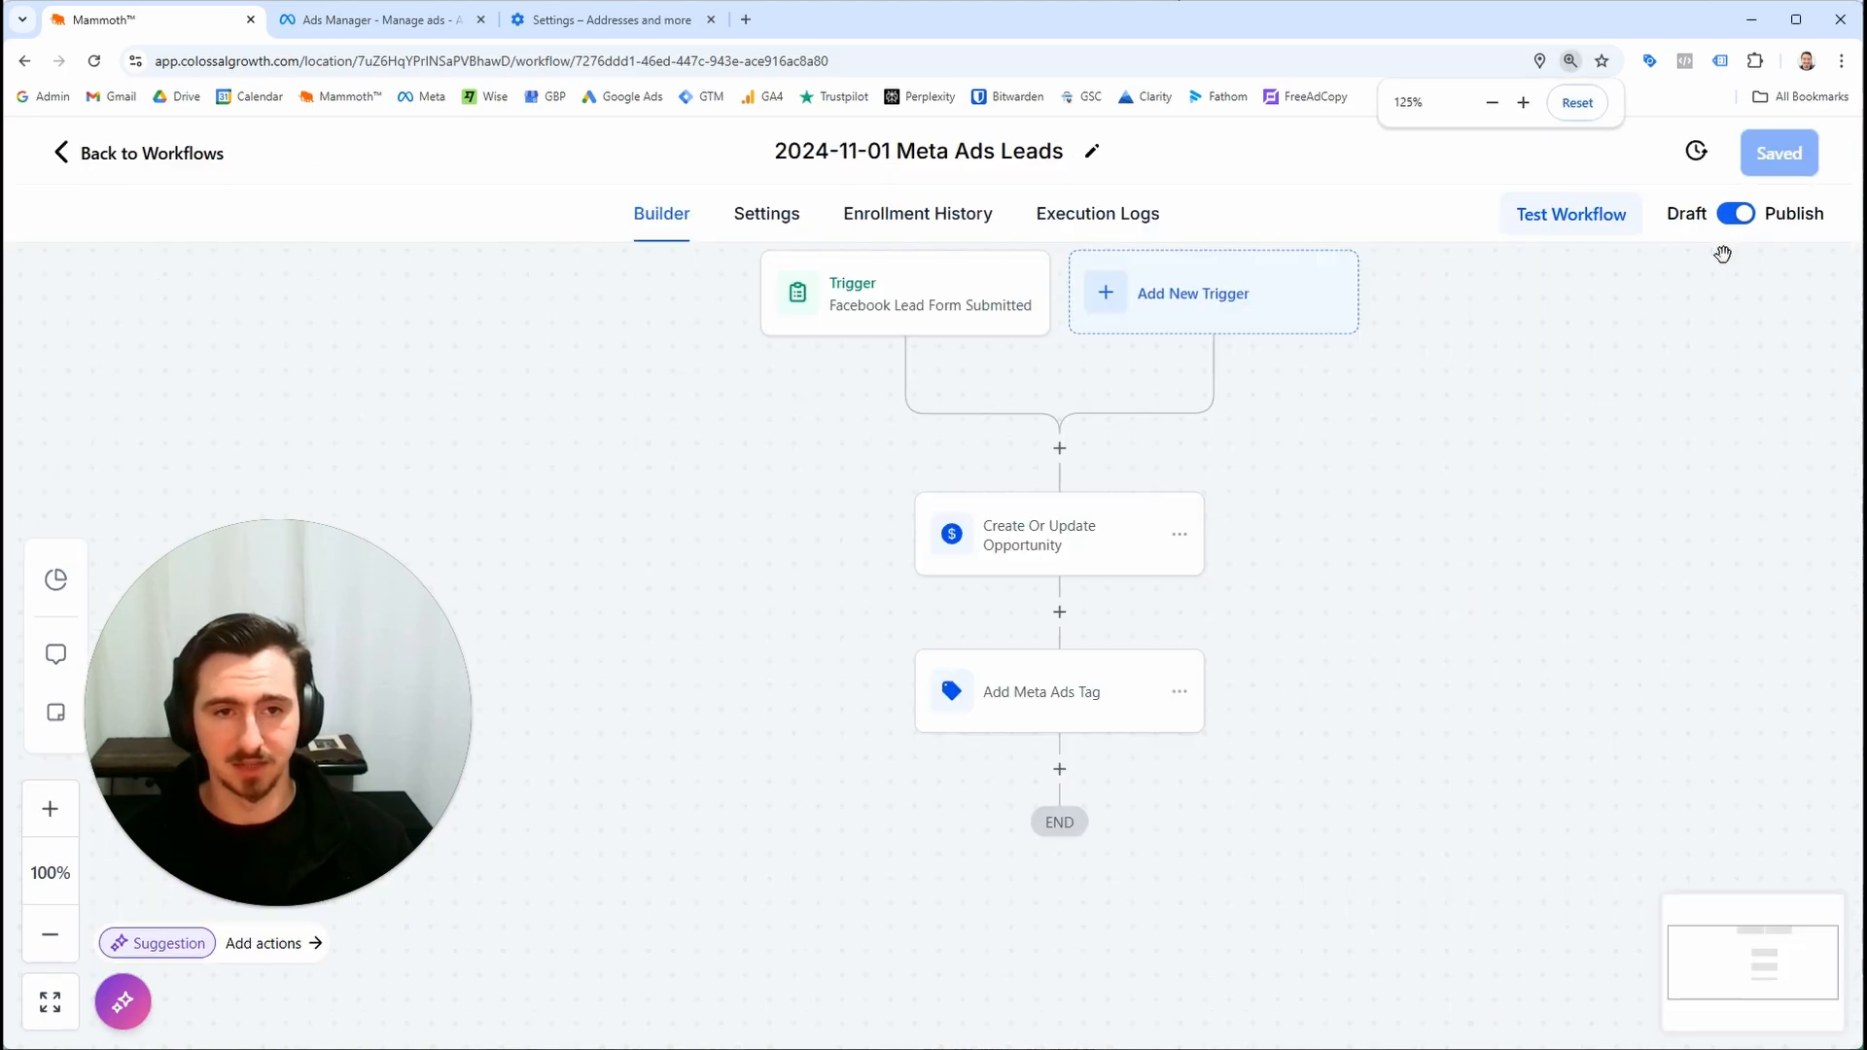
key("ctrl+minus")
key("ctrl+minus")
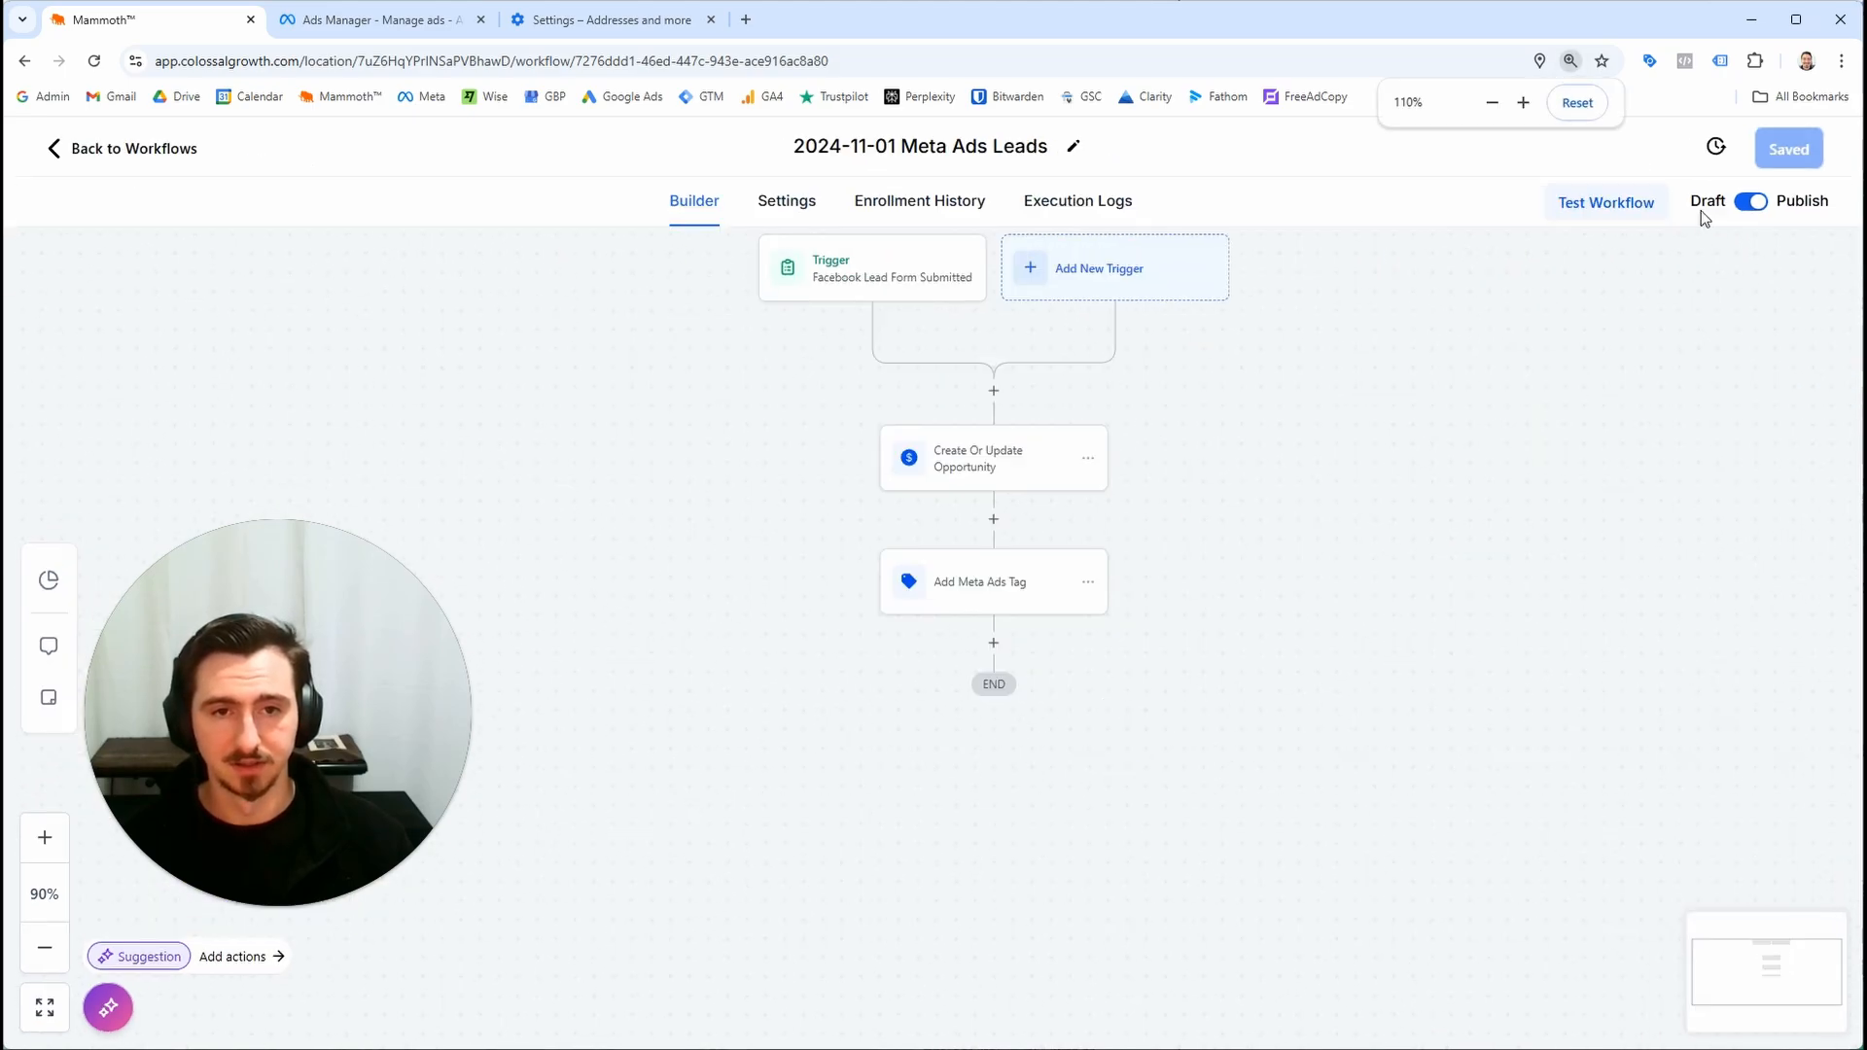
scroll(1401, 482, "up", 5)
scroll(1096, 633, "down", 3)
left_click_drag(1005, 582, 1460, 703)
left_click_drag(1321, 701, 1056, 572)
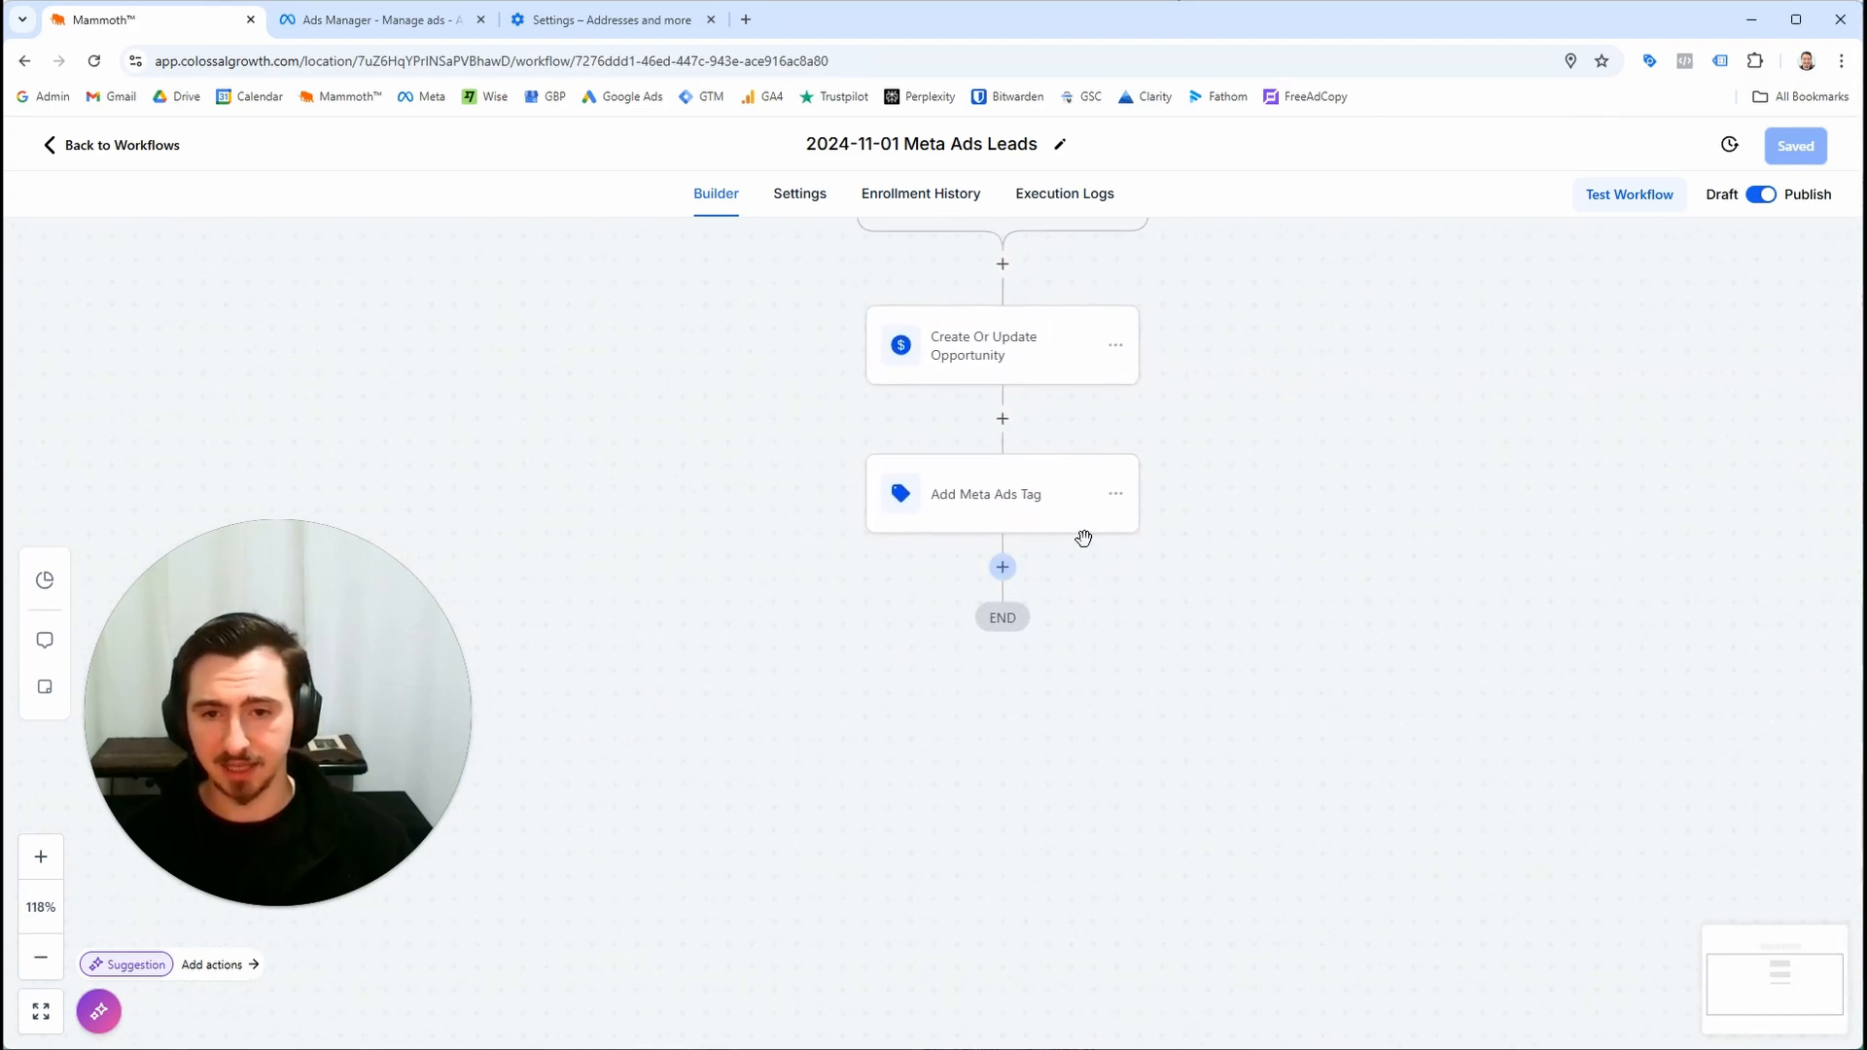
left_click_drag(1302, 424, 1151, 567)
left_click_drag(1029, 626, 1191, 519)
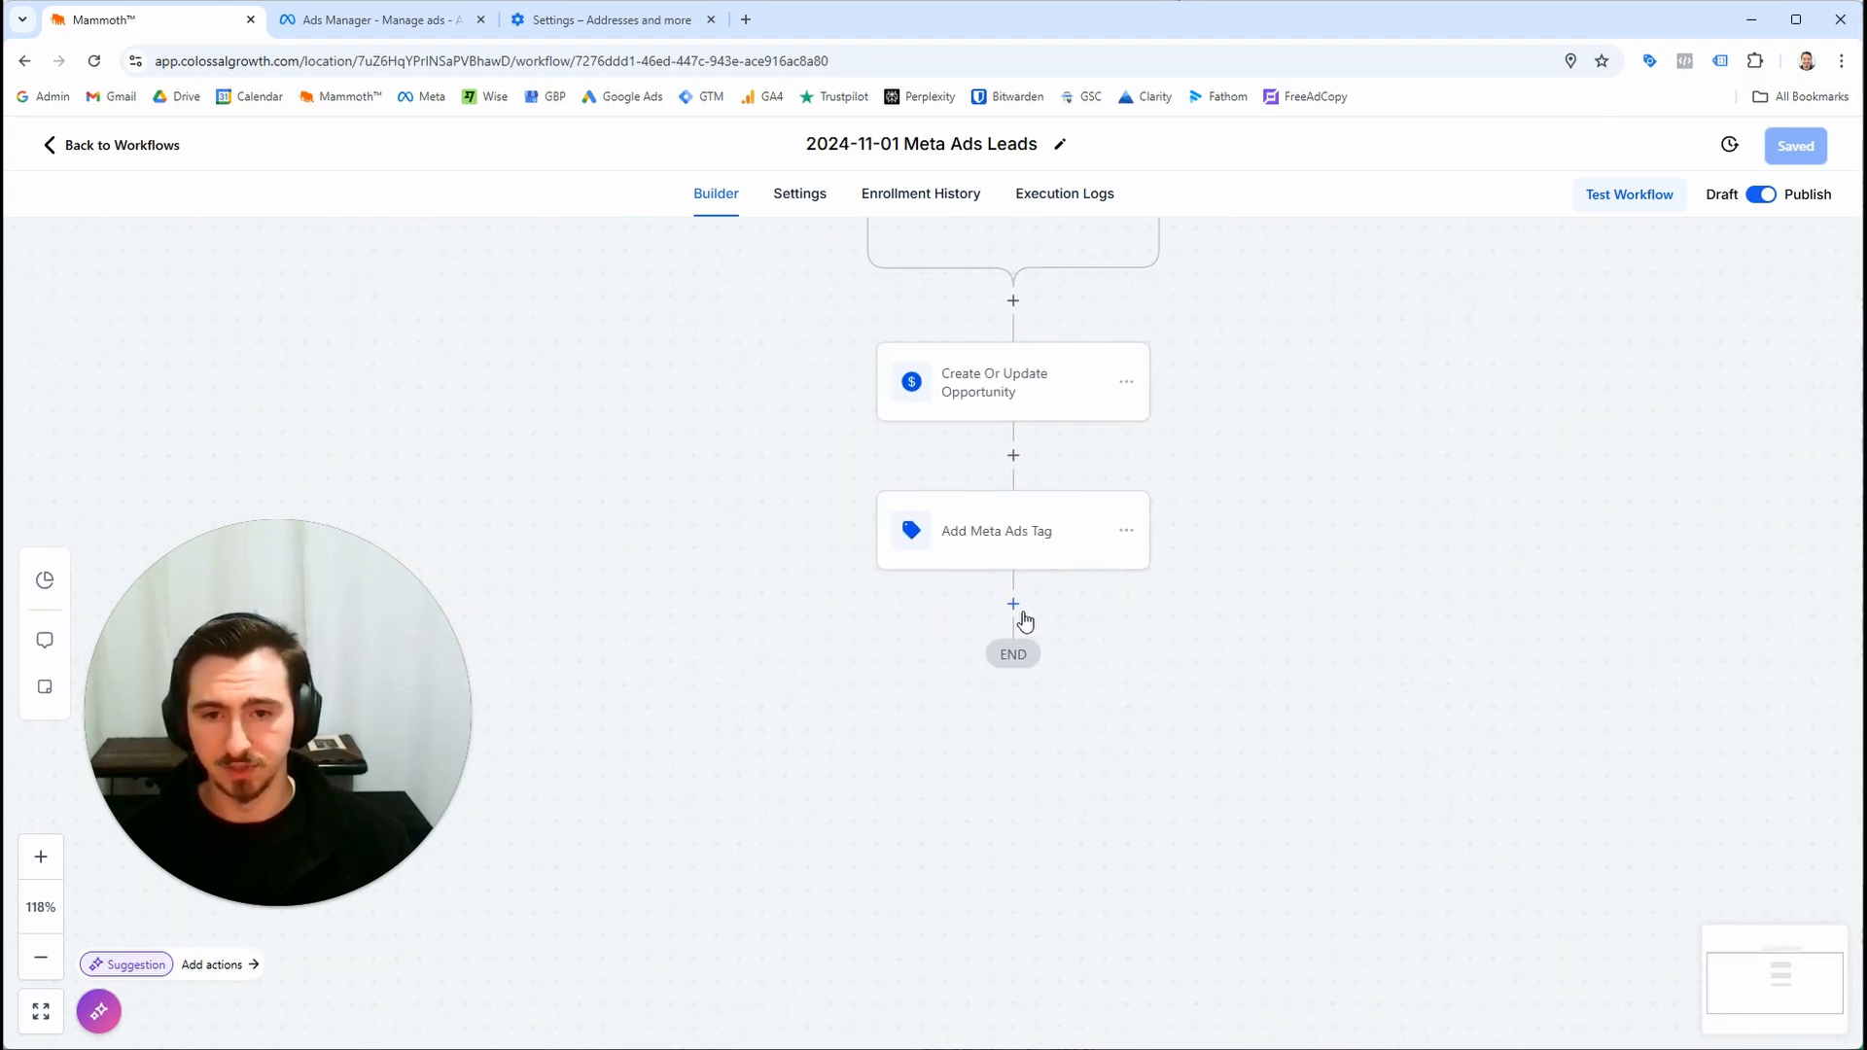
left_click(1012, 605)
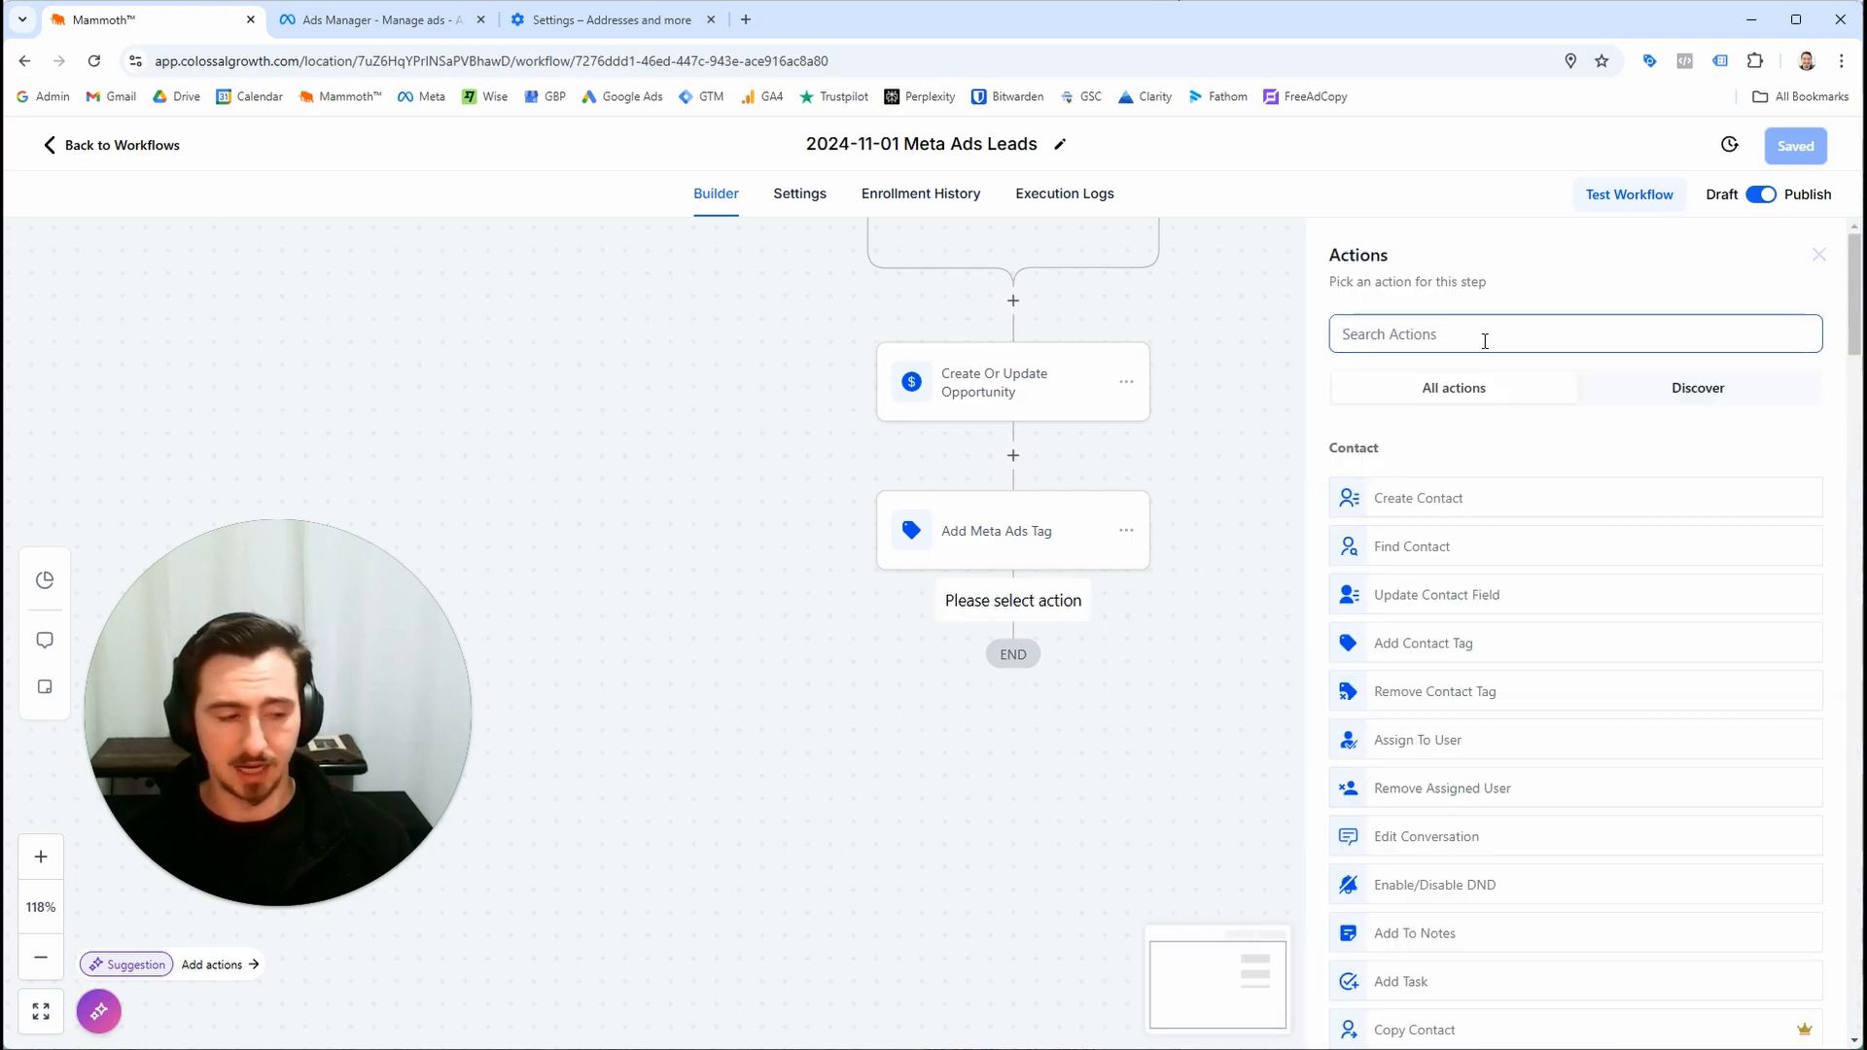
type("assig")
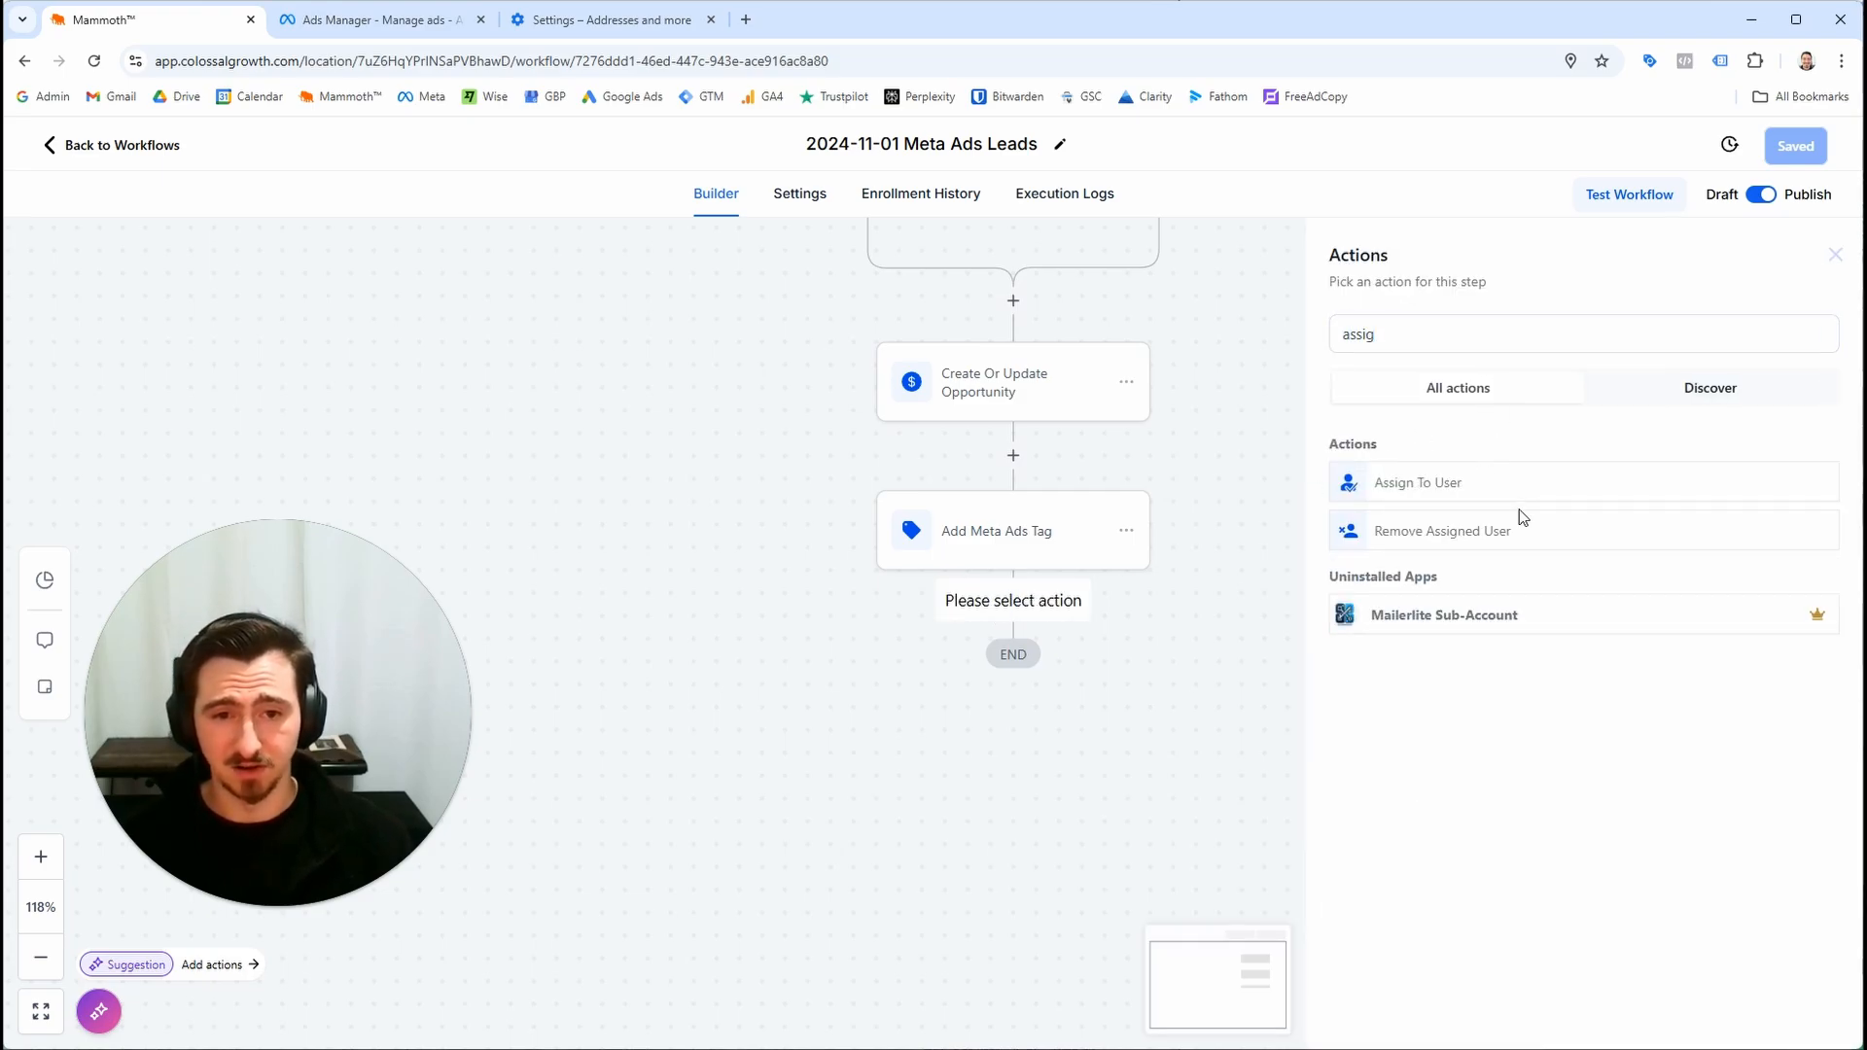
left_click(1475, 496)
left_click(1722, 486)
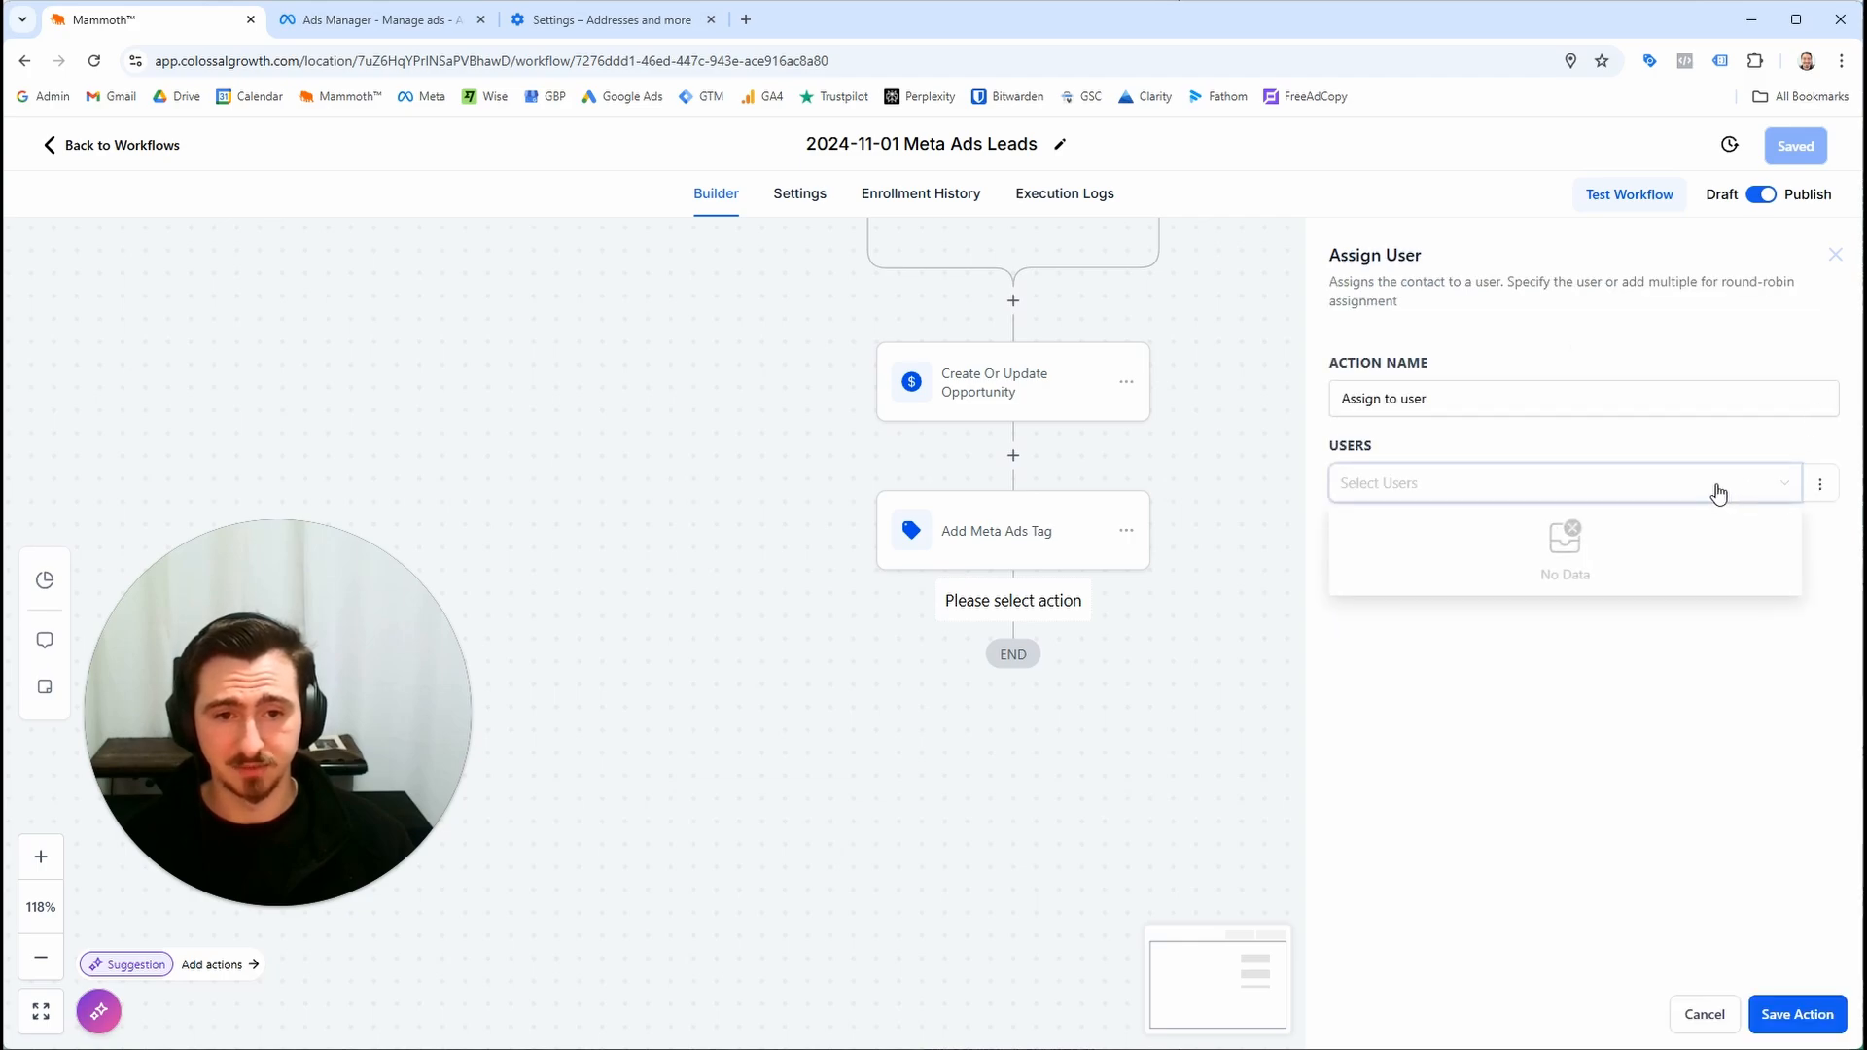
left_click(1434, 403)
left_click(1420, 494)
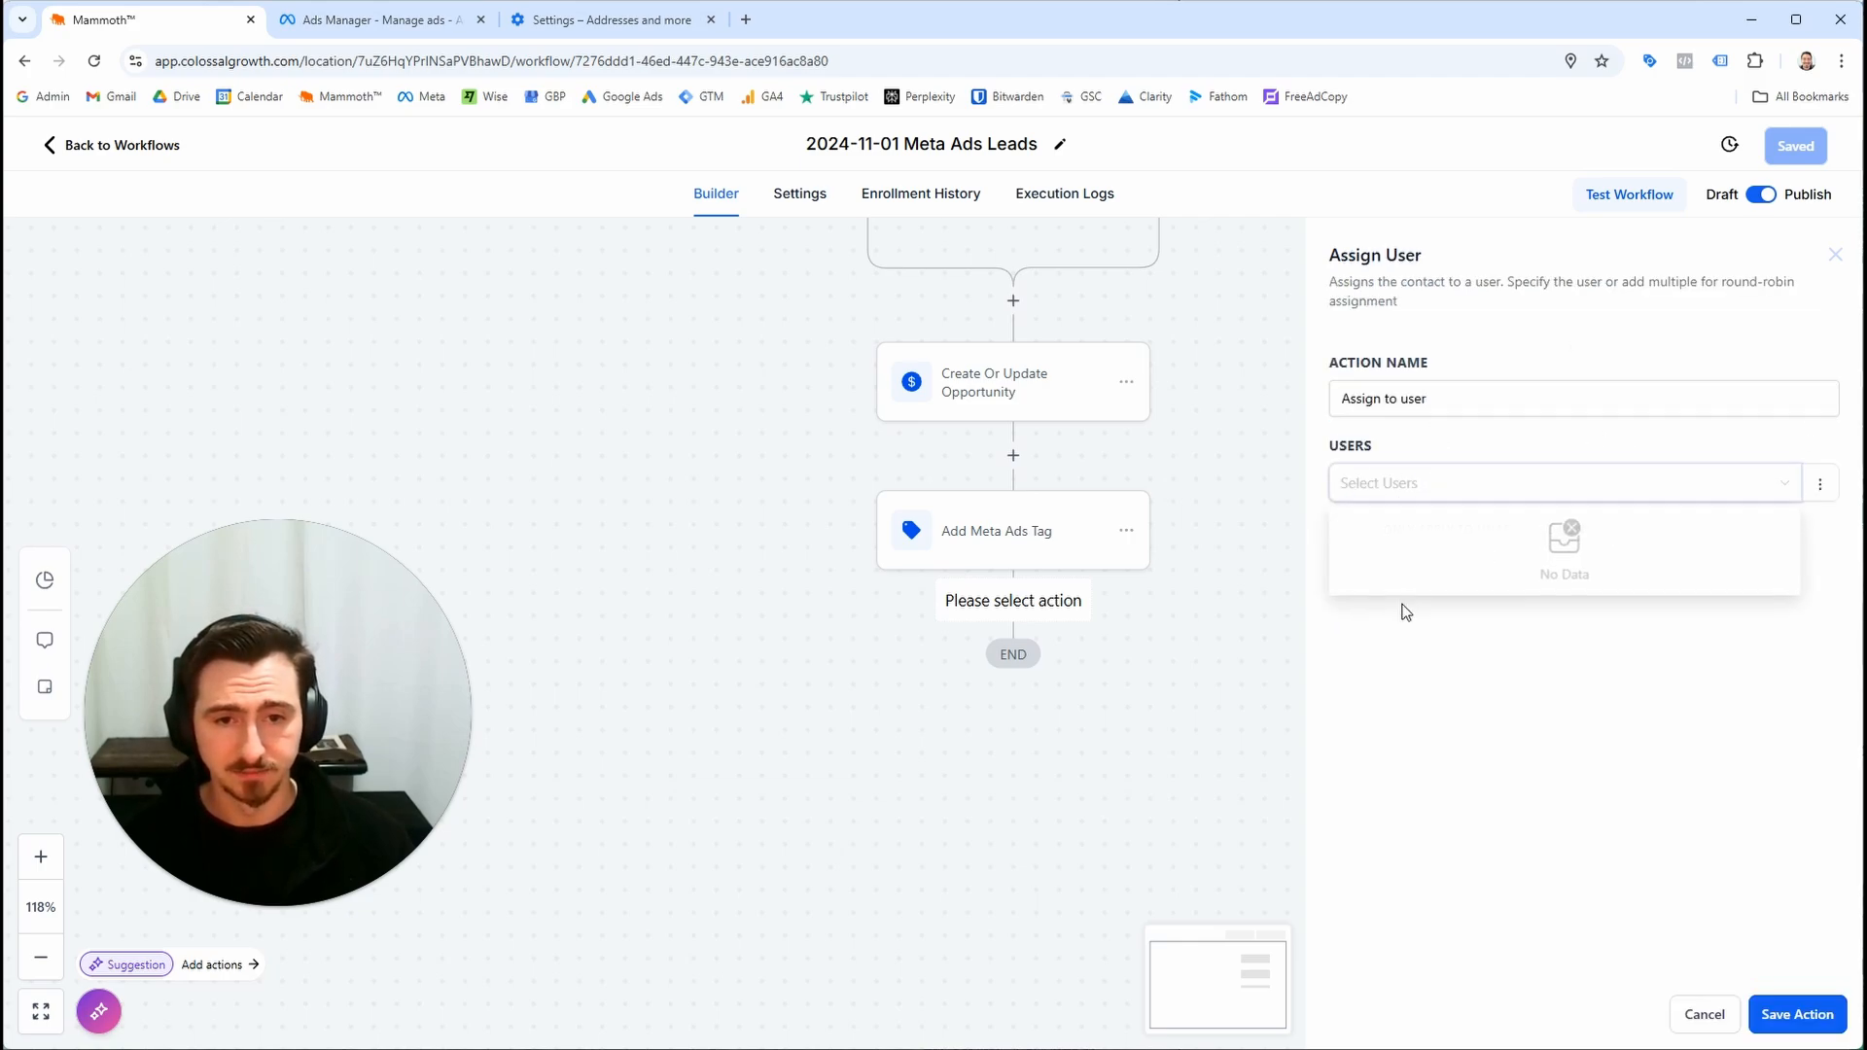
left_click(1424, 636)
left_click(1406, 481)
left_click(1422, 630)
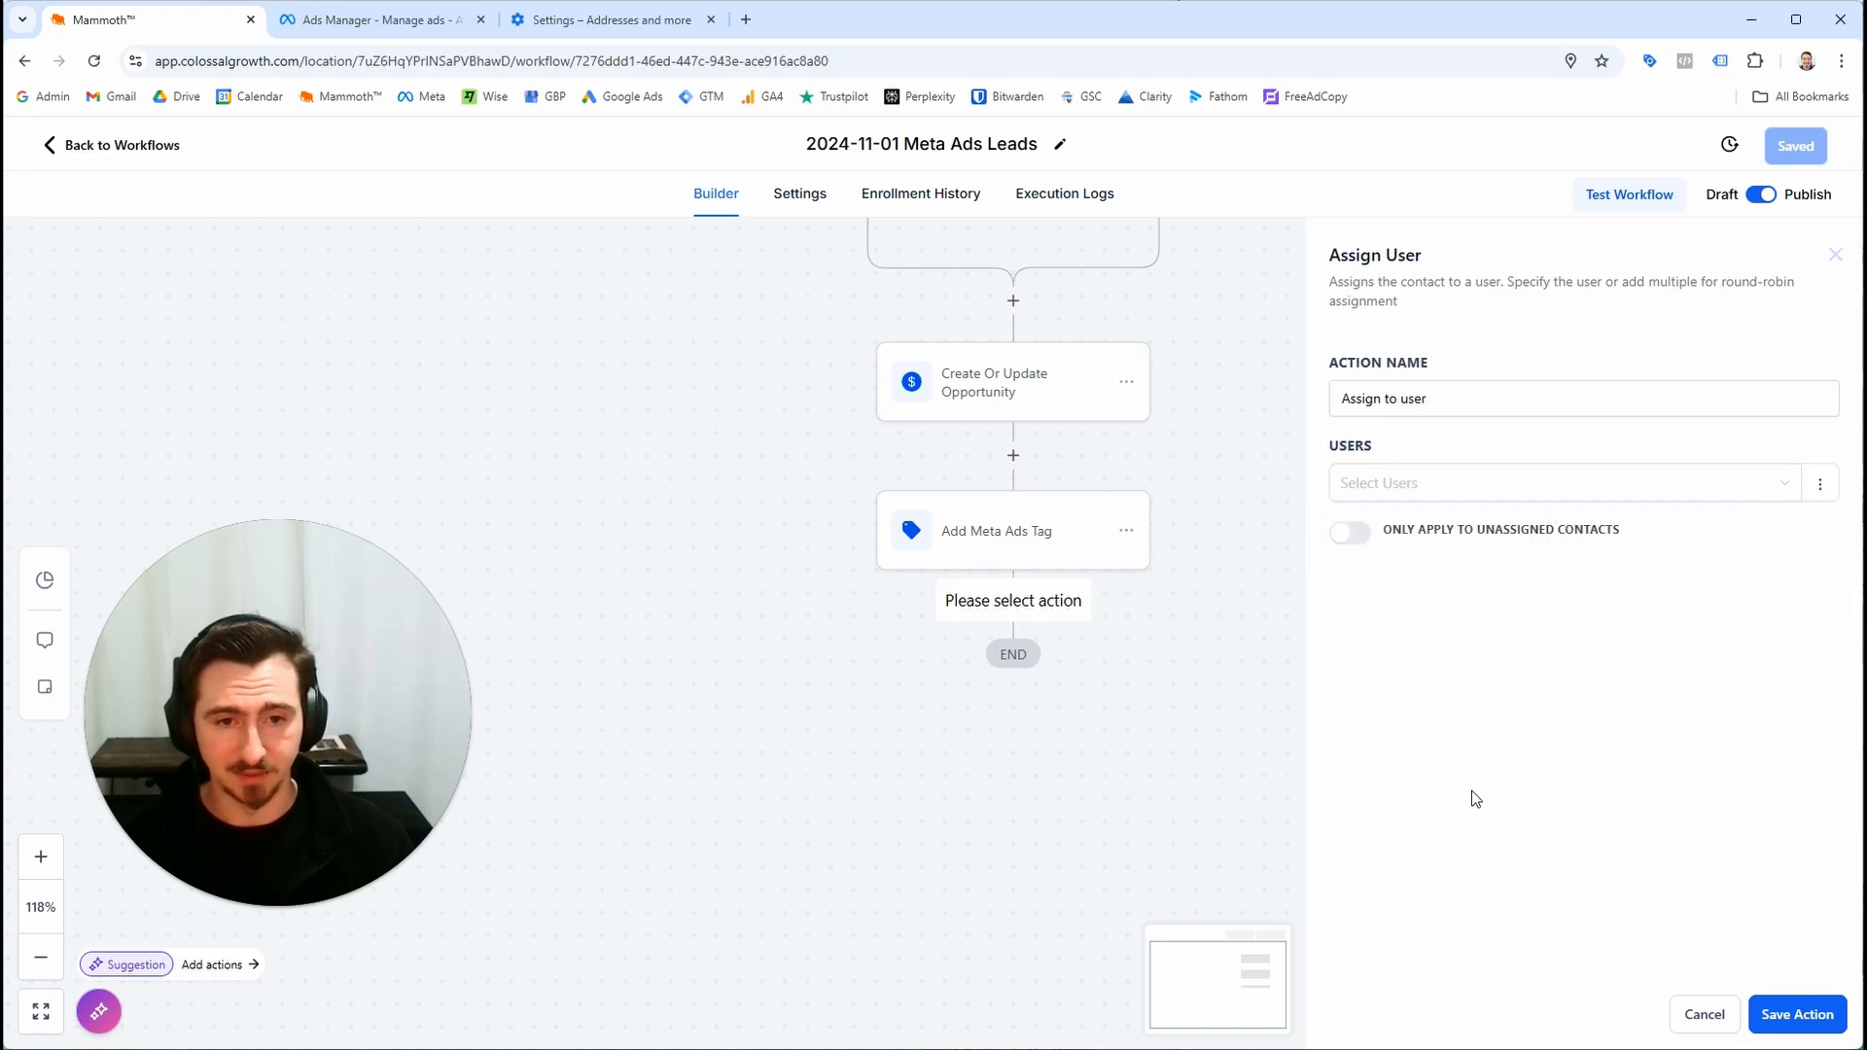
left_click_drag(1287, 813, 1283, 809)
left_click(1705, 1012)
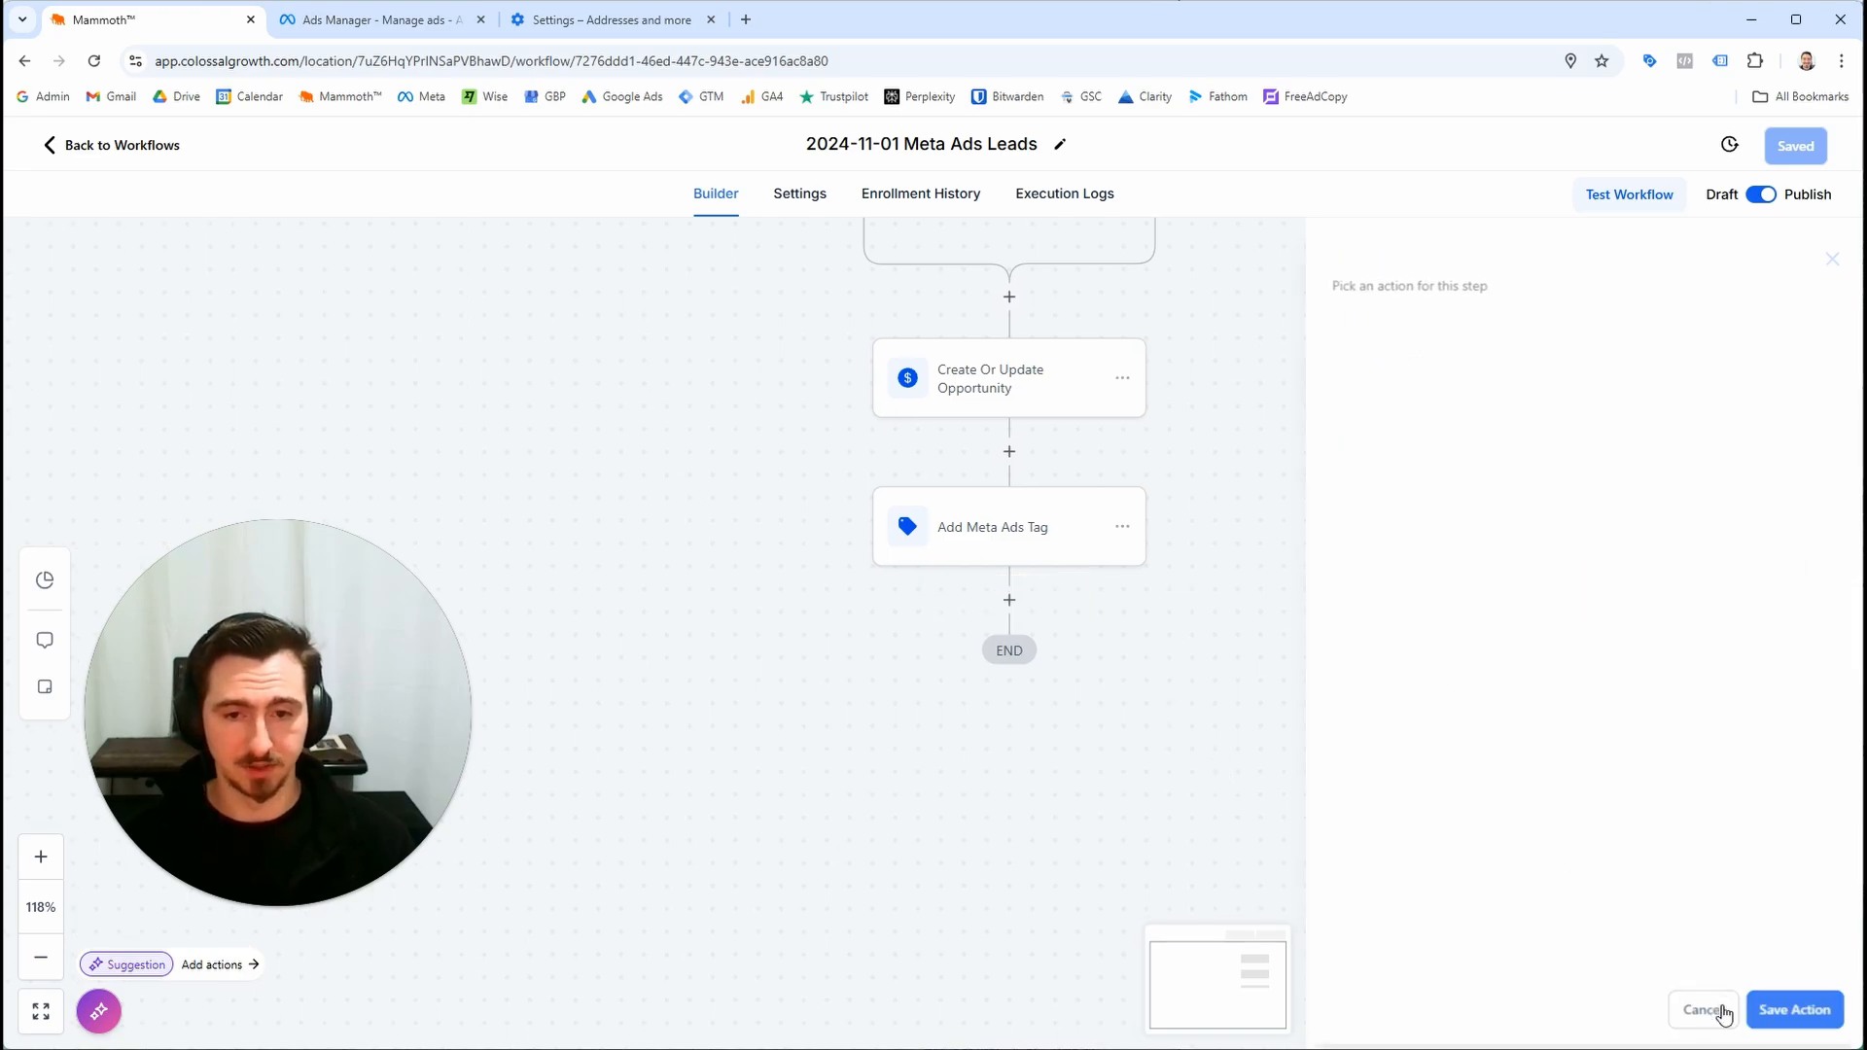
Add a Send Internal Notification action after the Add Meta Ads Tag step, with notification type Email
left_click(1024, 605)
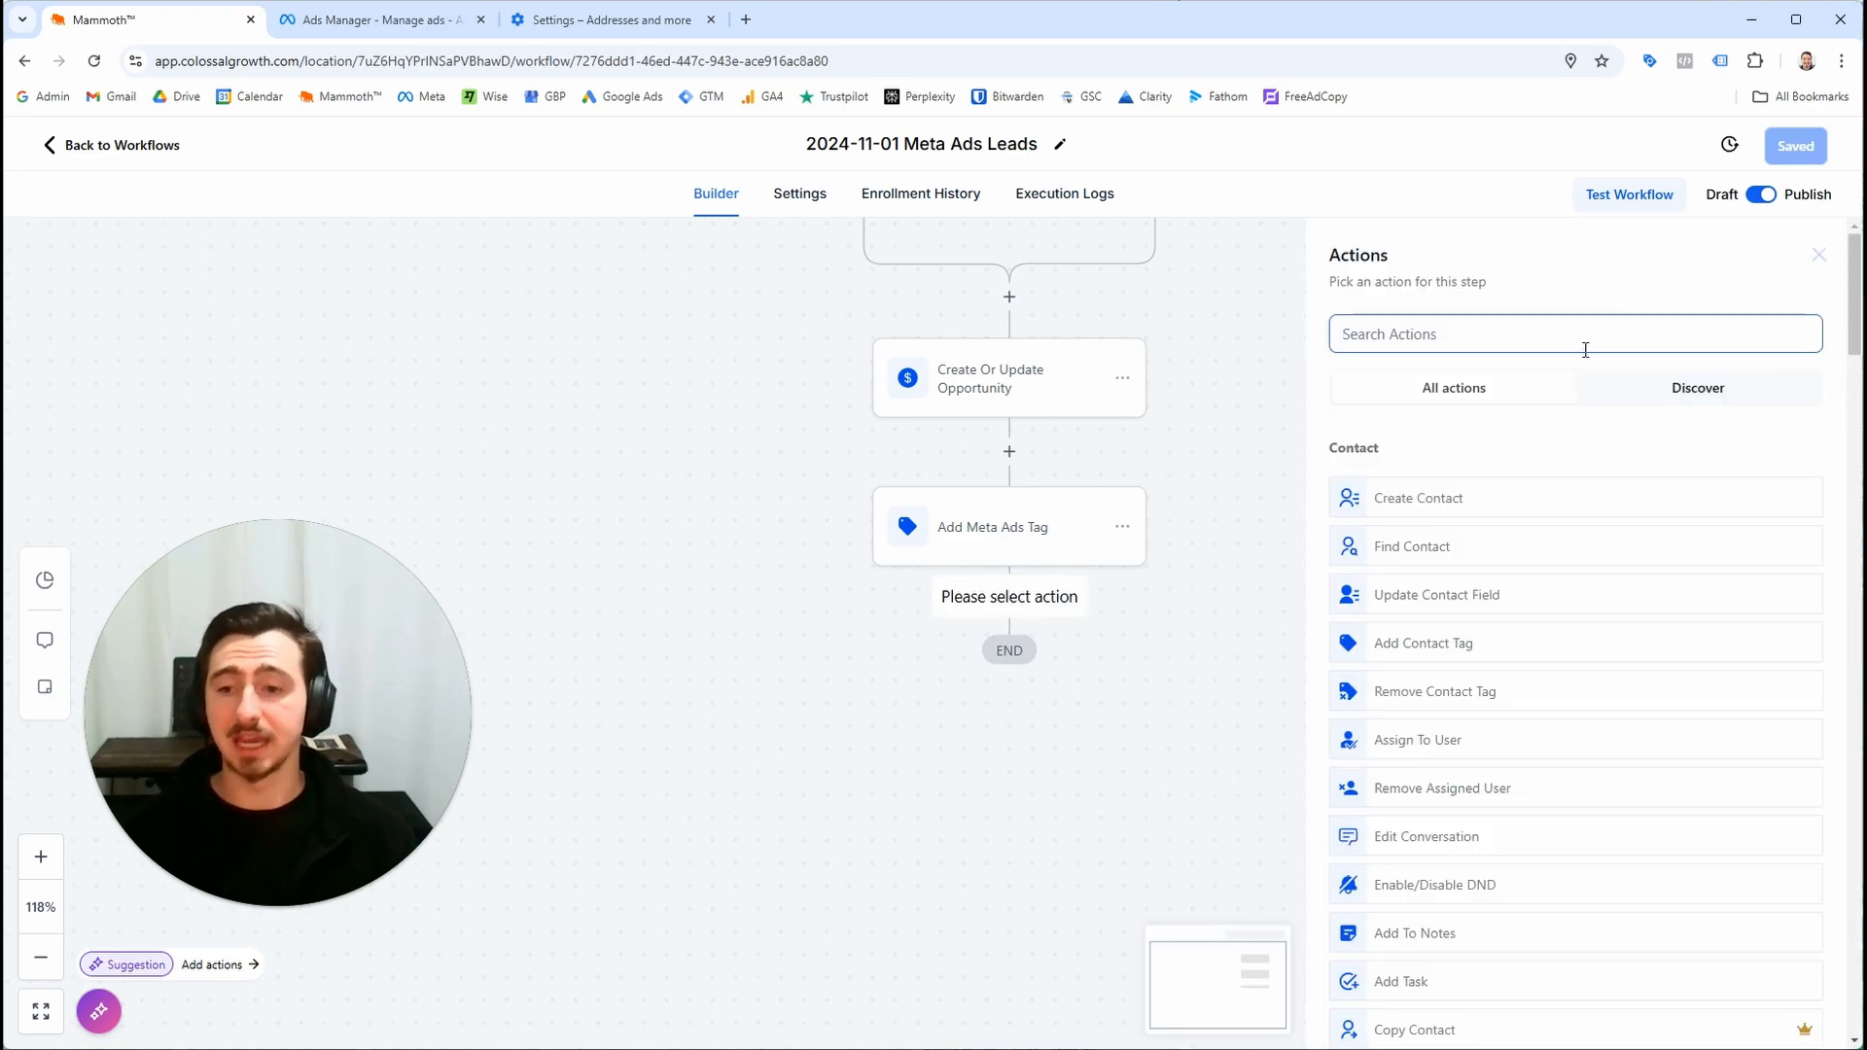
scroll(1585, 349, "down", 5)
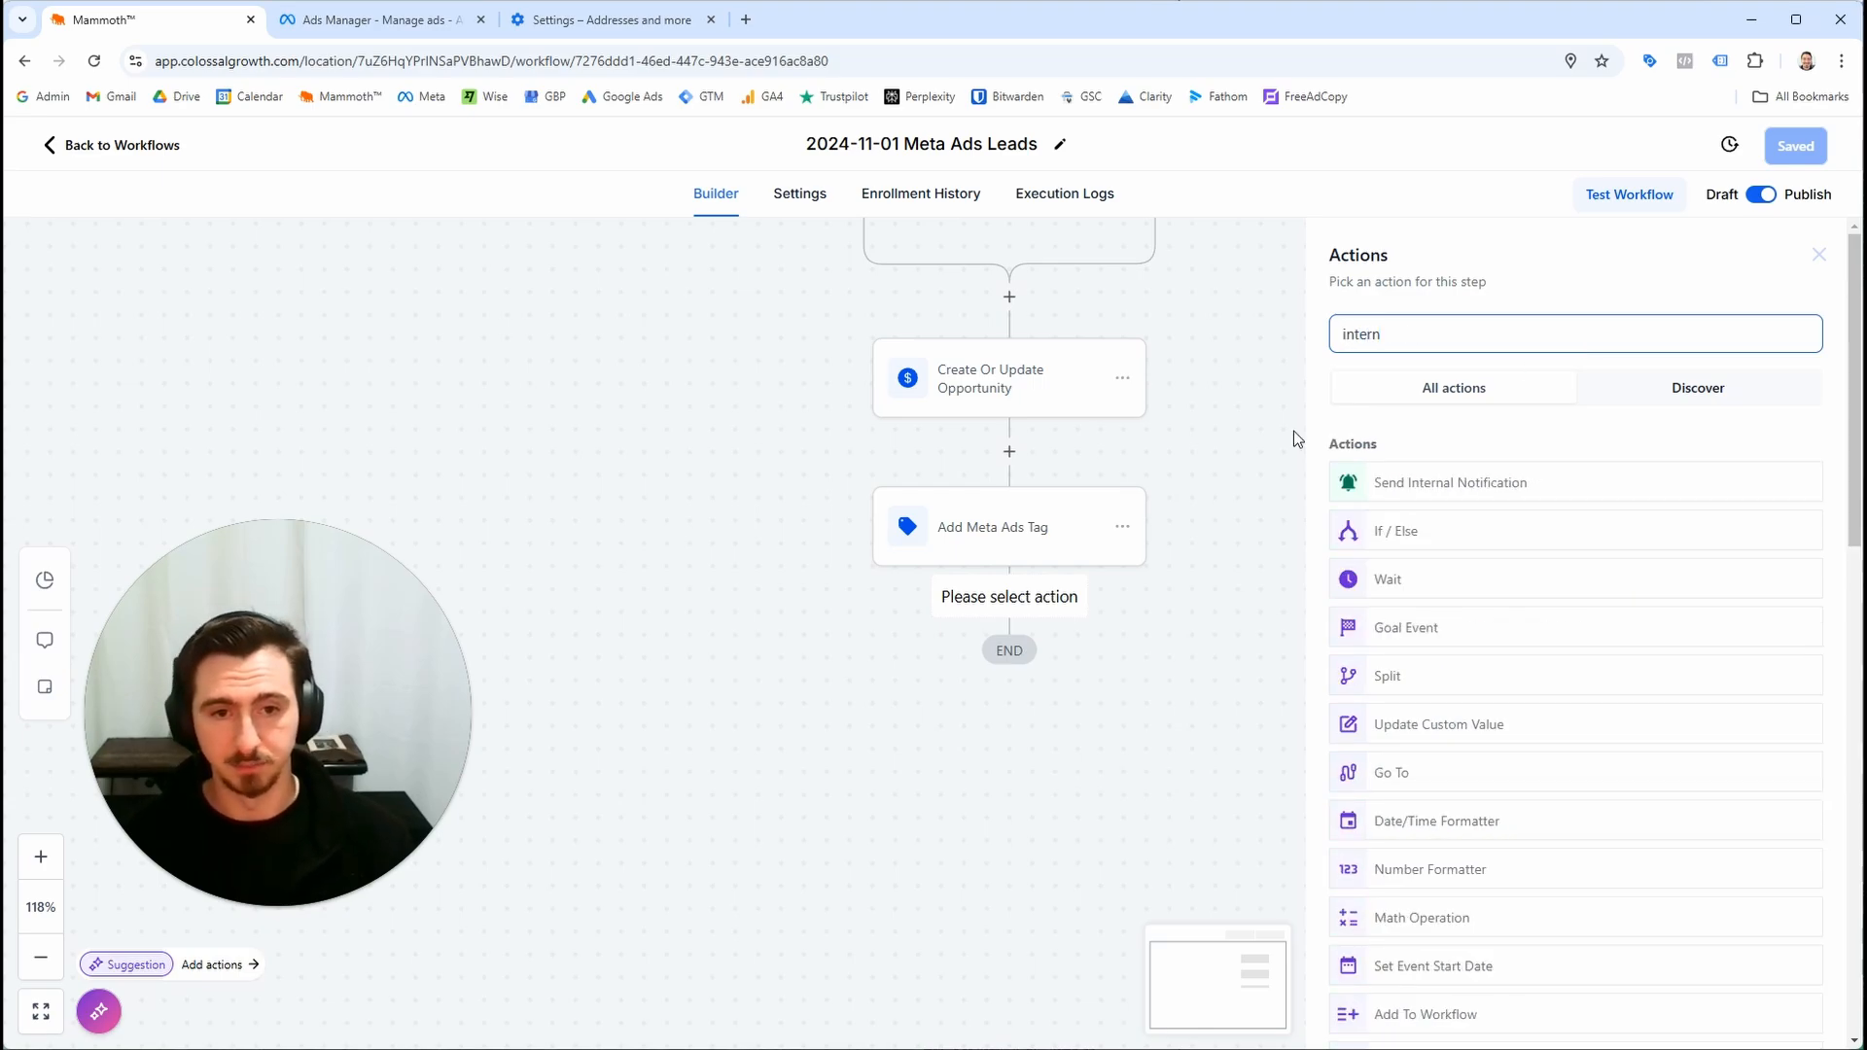
left_click(1410, 498)
left_click_drag(1075, 792, 967, 705)
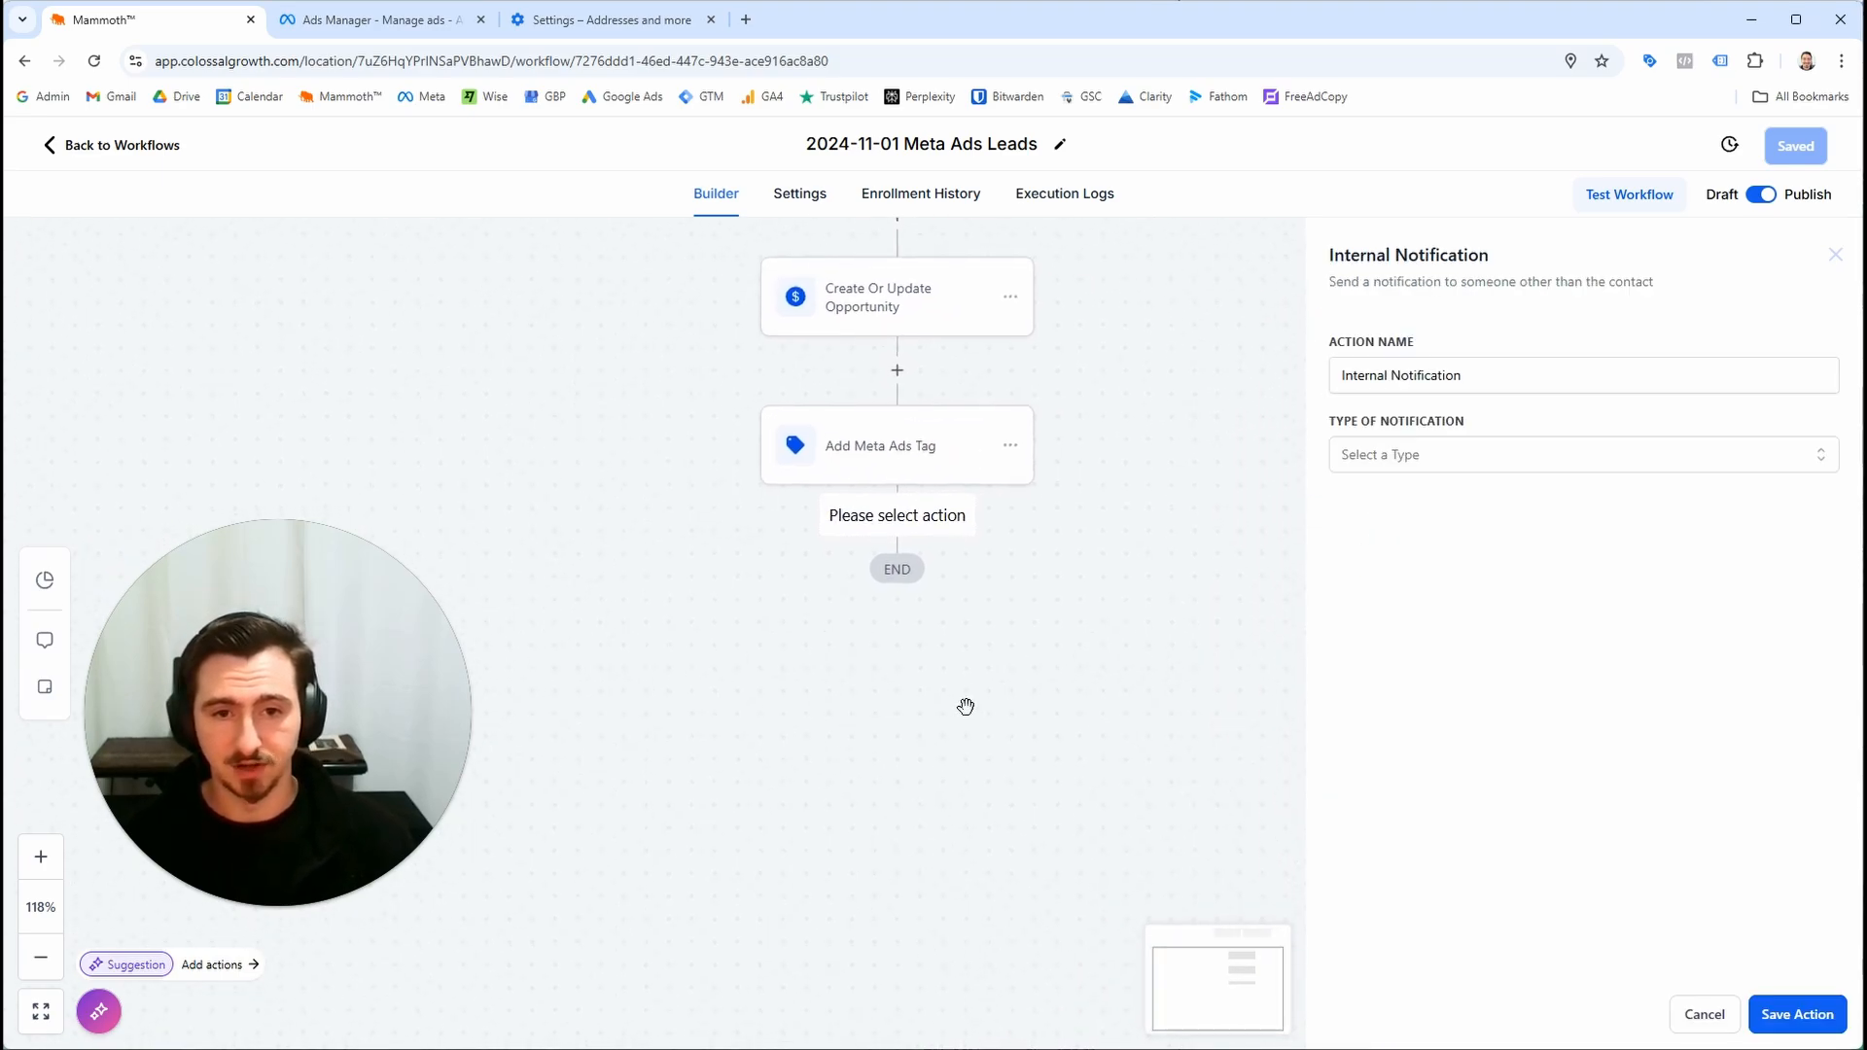
left_click(1536, 462)
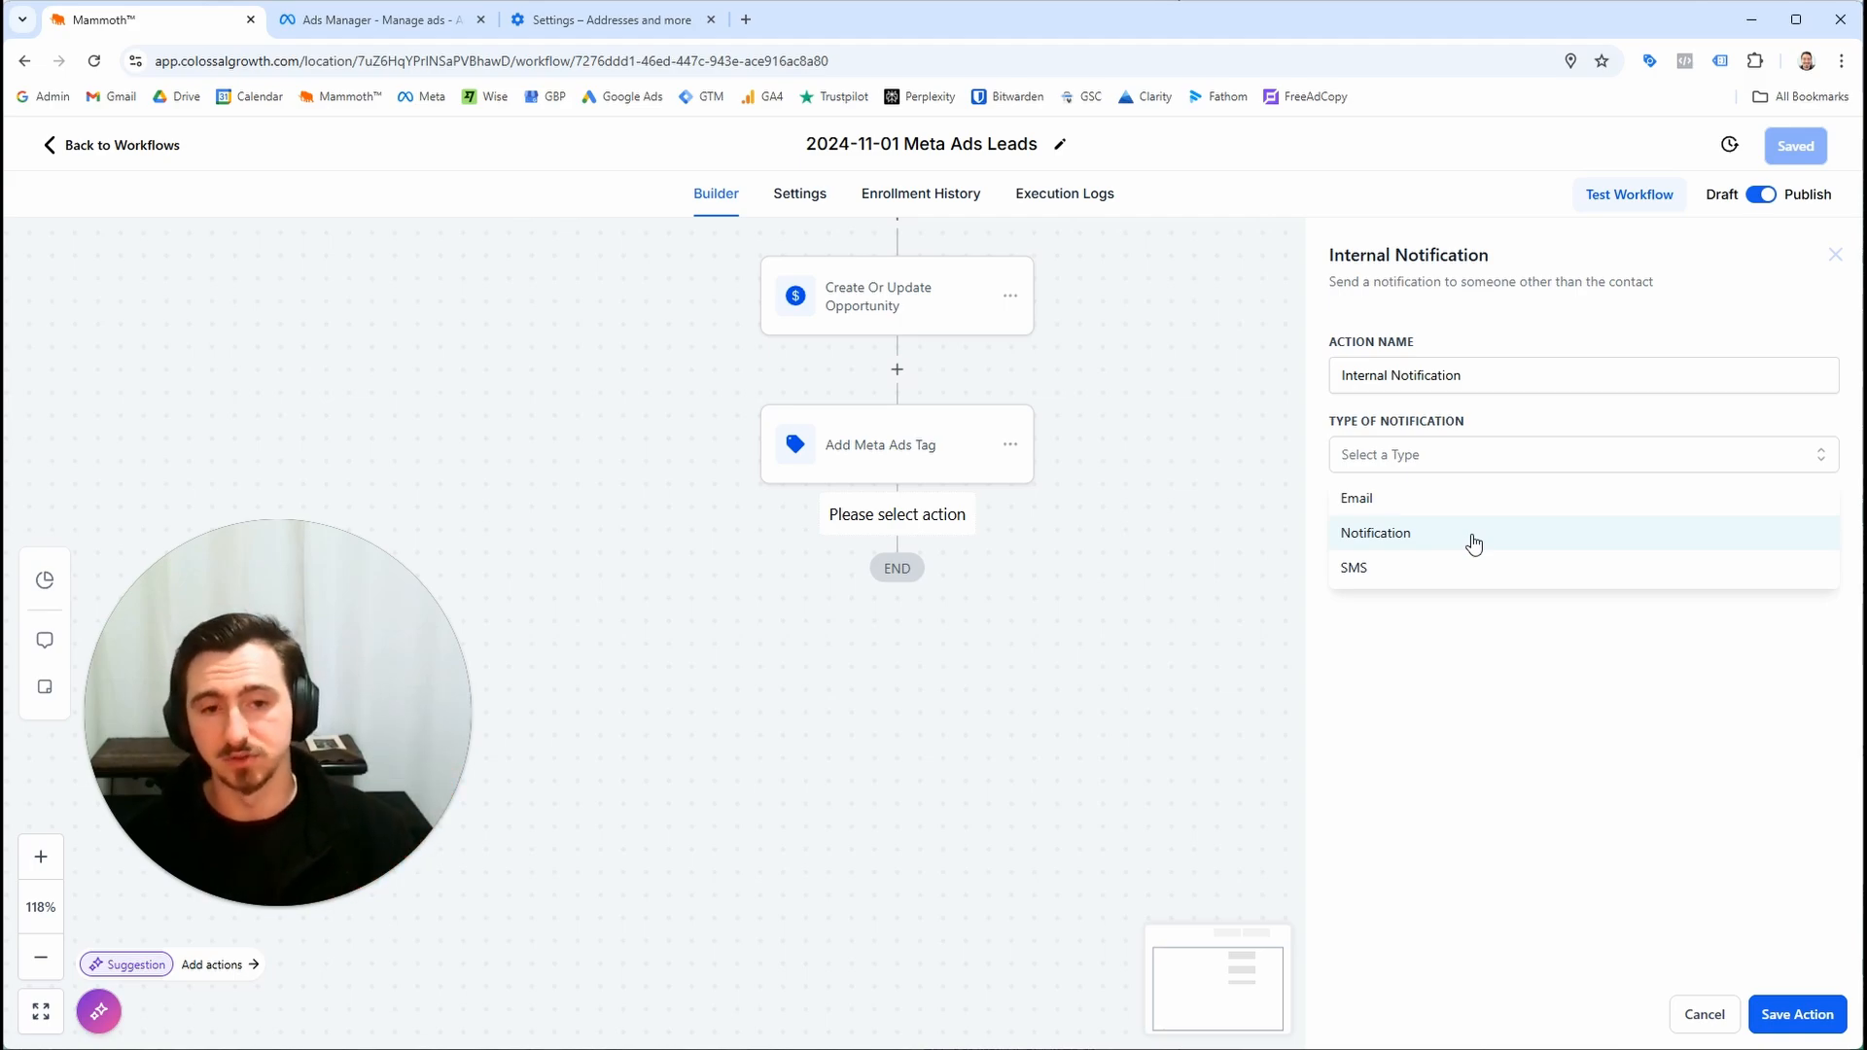
left_click(1446, 498)
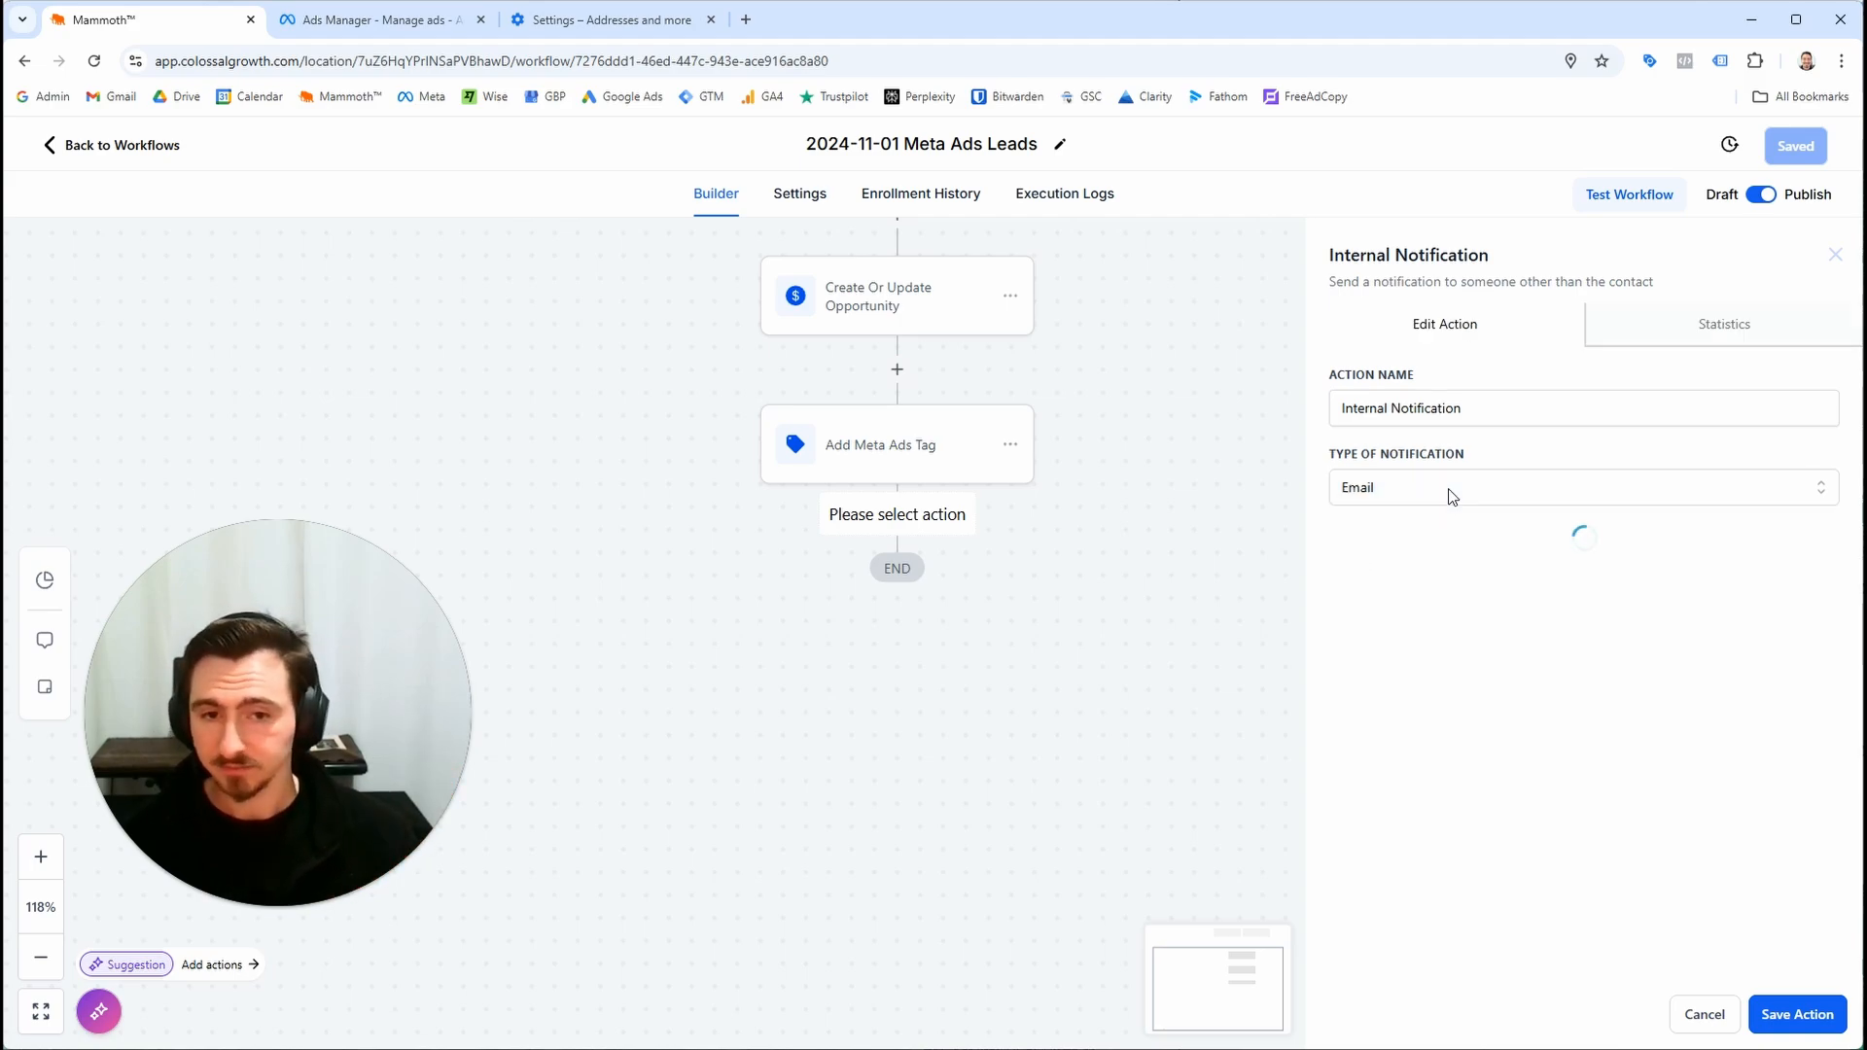
left_click(1494, 560)
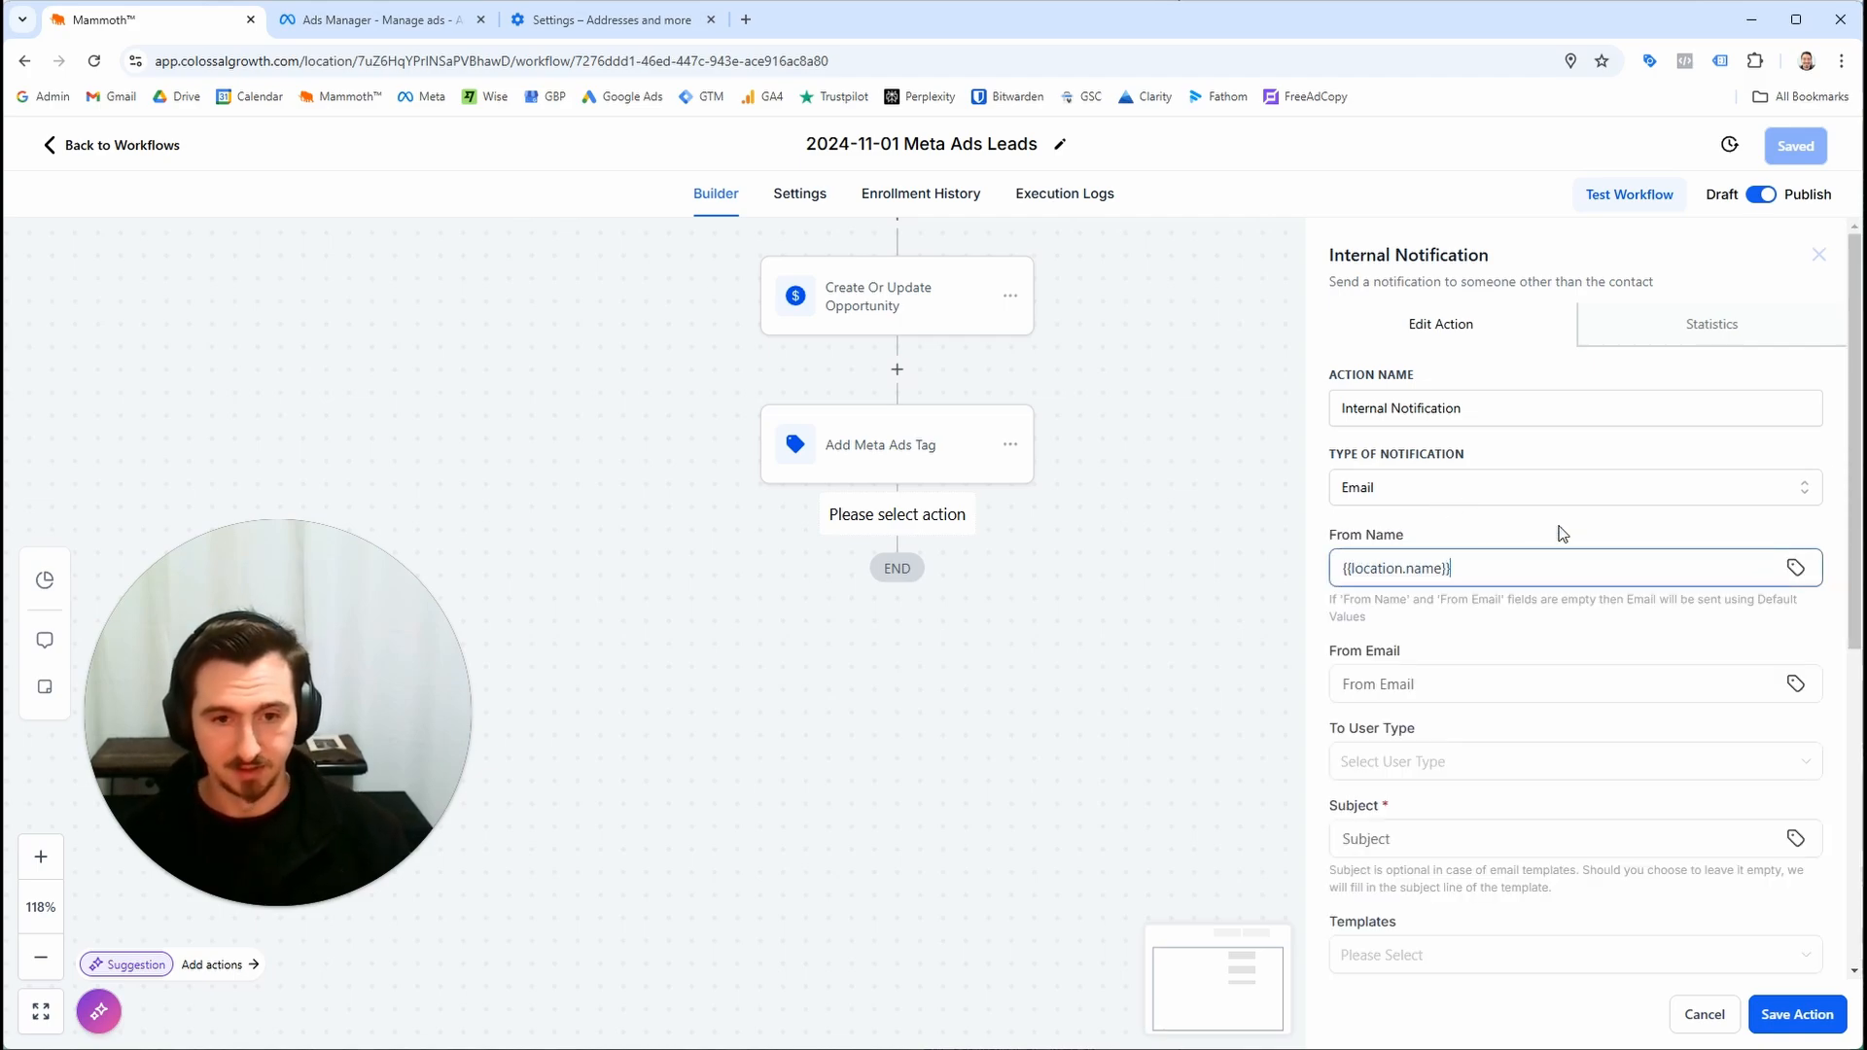
Set the notification's From Email to {{location.email}}
key("ctrl+plus")
key("ctrl+plus")
left_click(1255, 687)
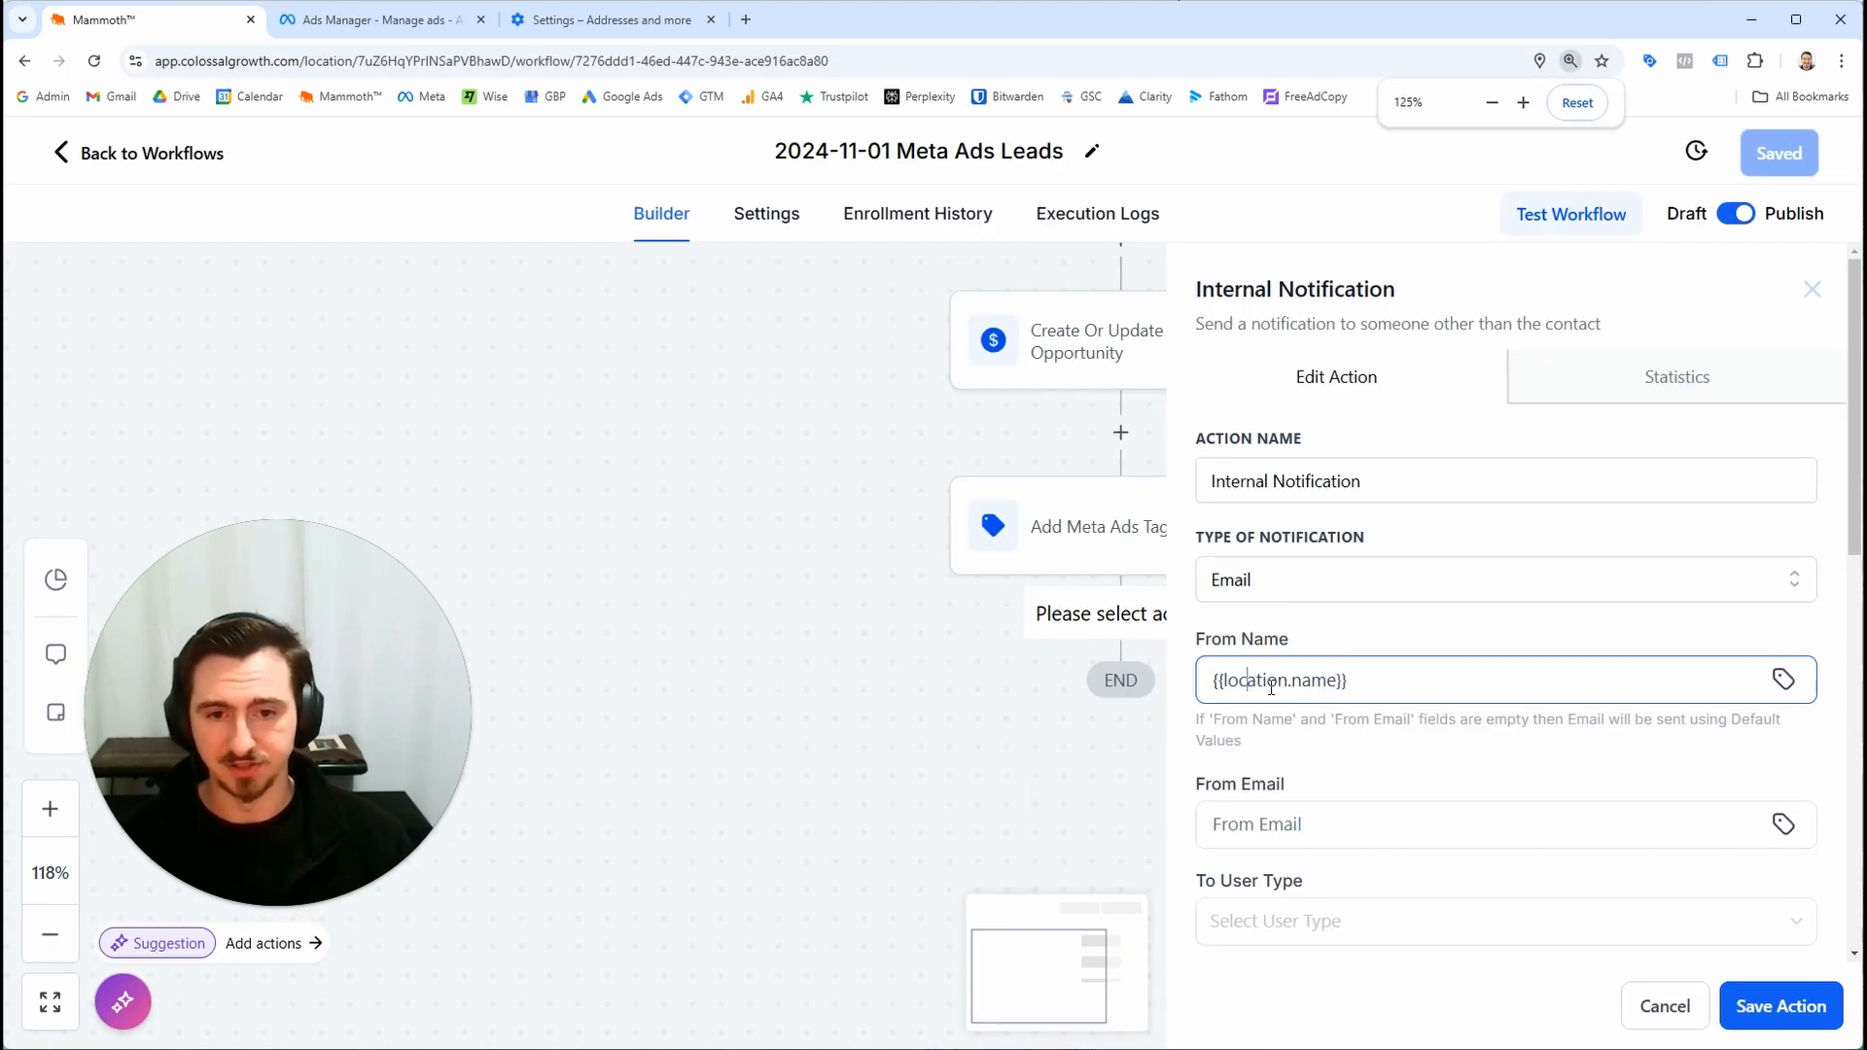
scroll(1346, 644, "down", 3)
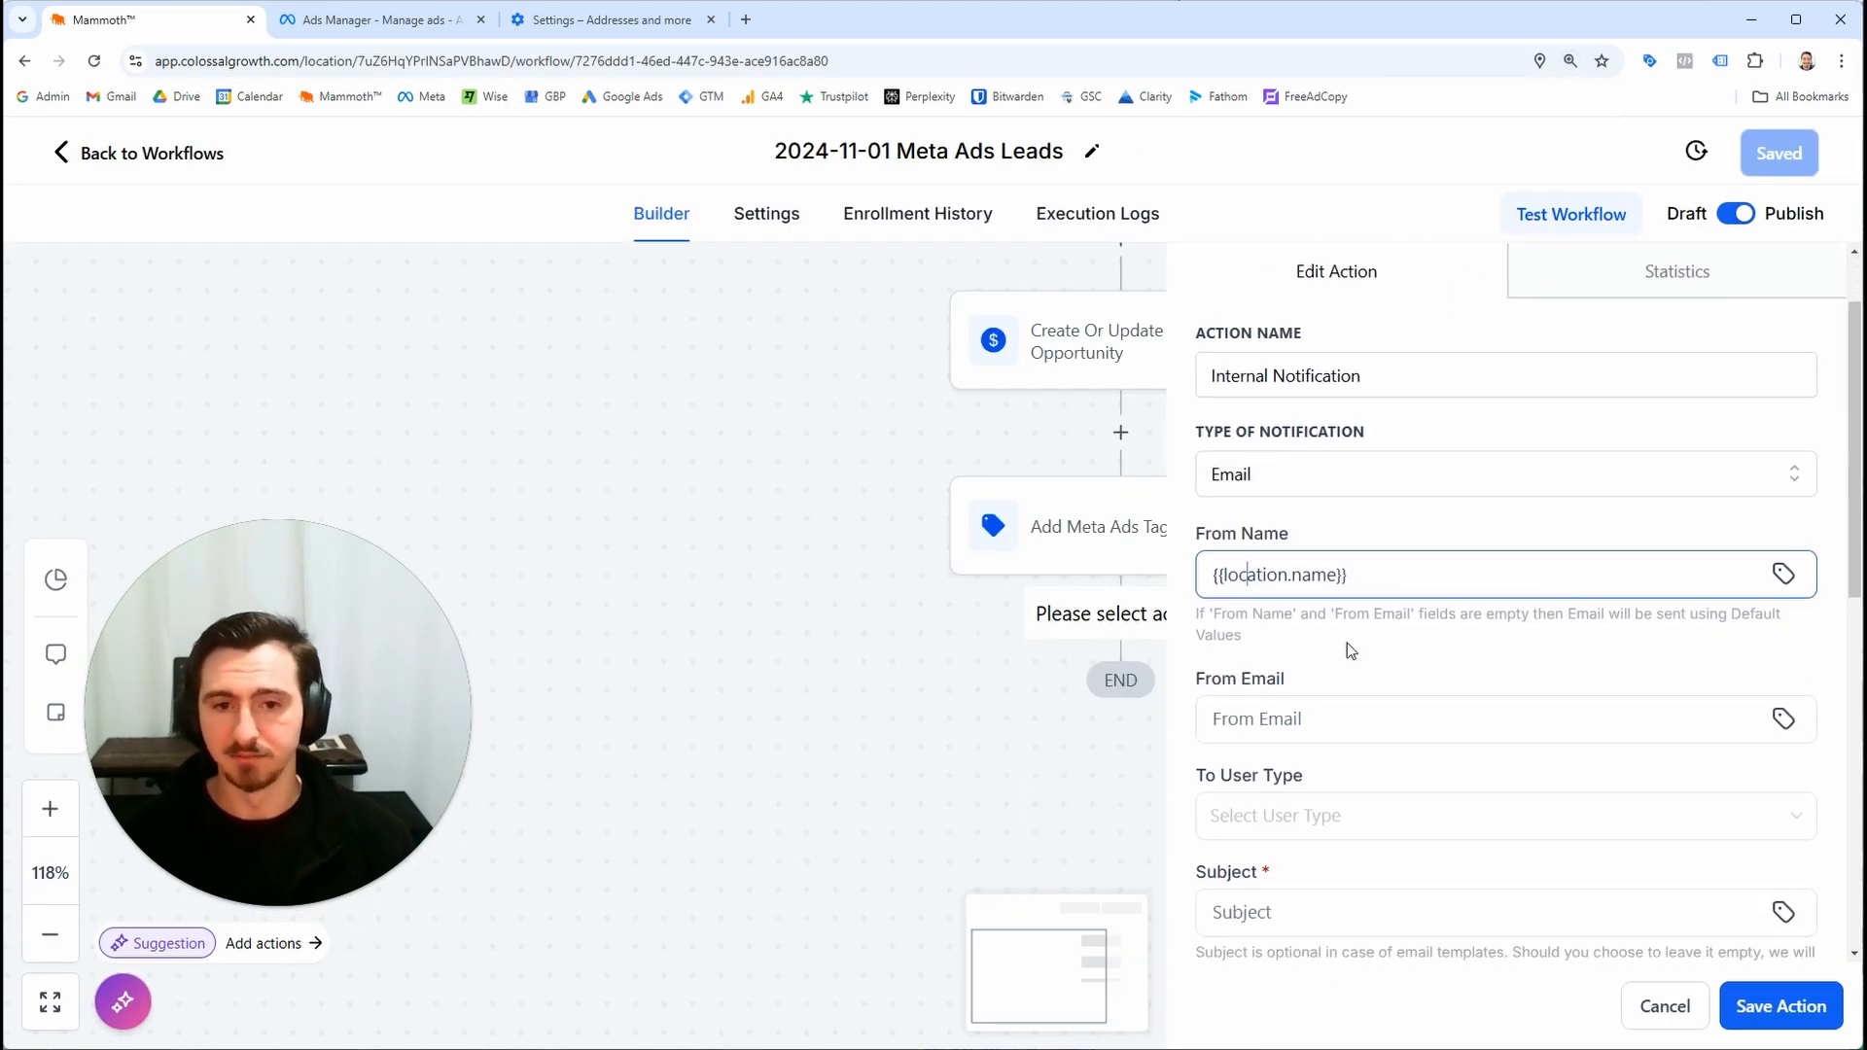
left_click(1348, 554)
left_click_drag(1386, 397, 1071, 405)
left_click(1492, 563)
left_click(1492, 555)
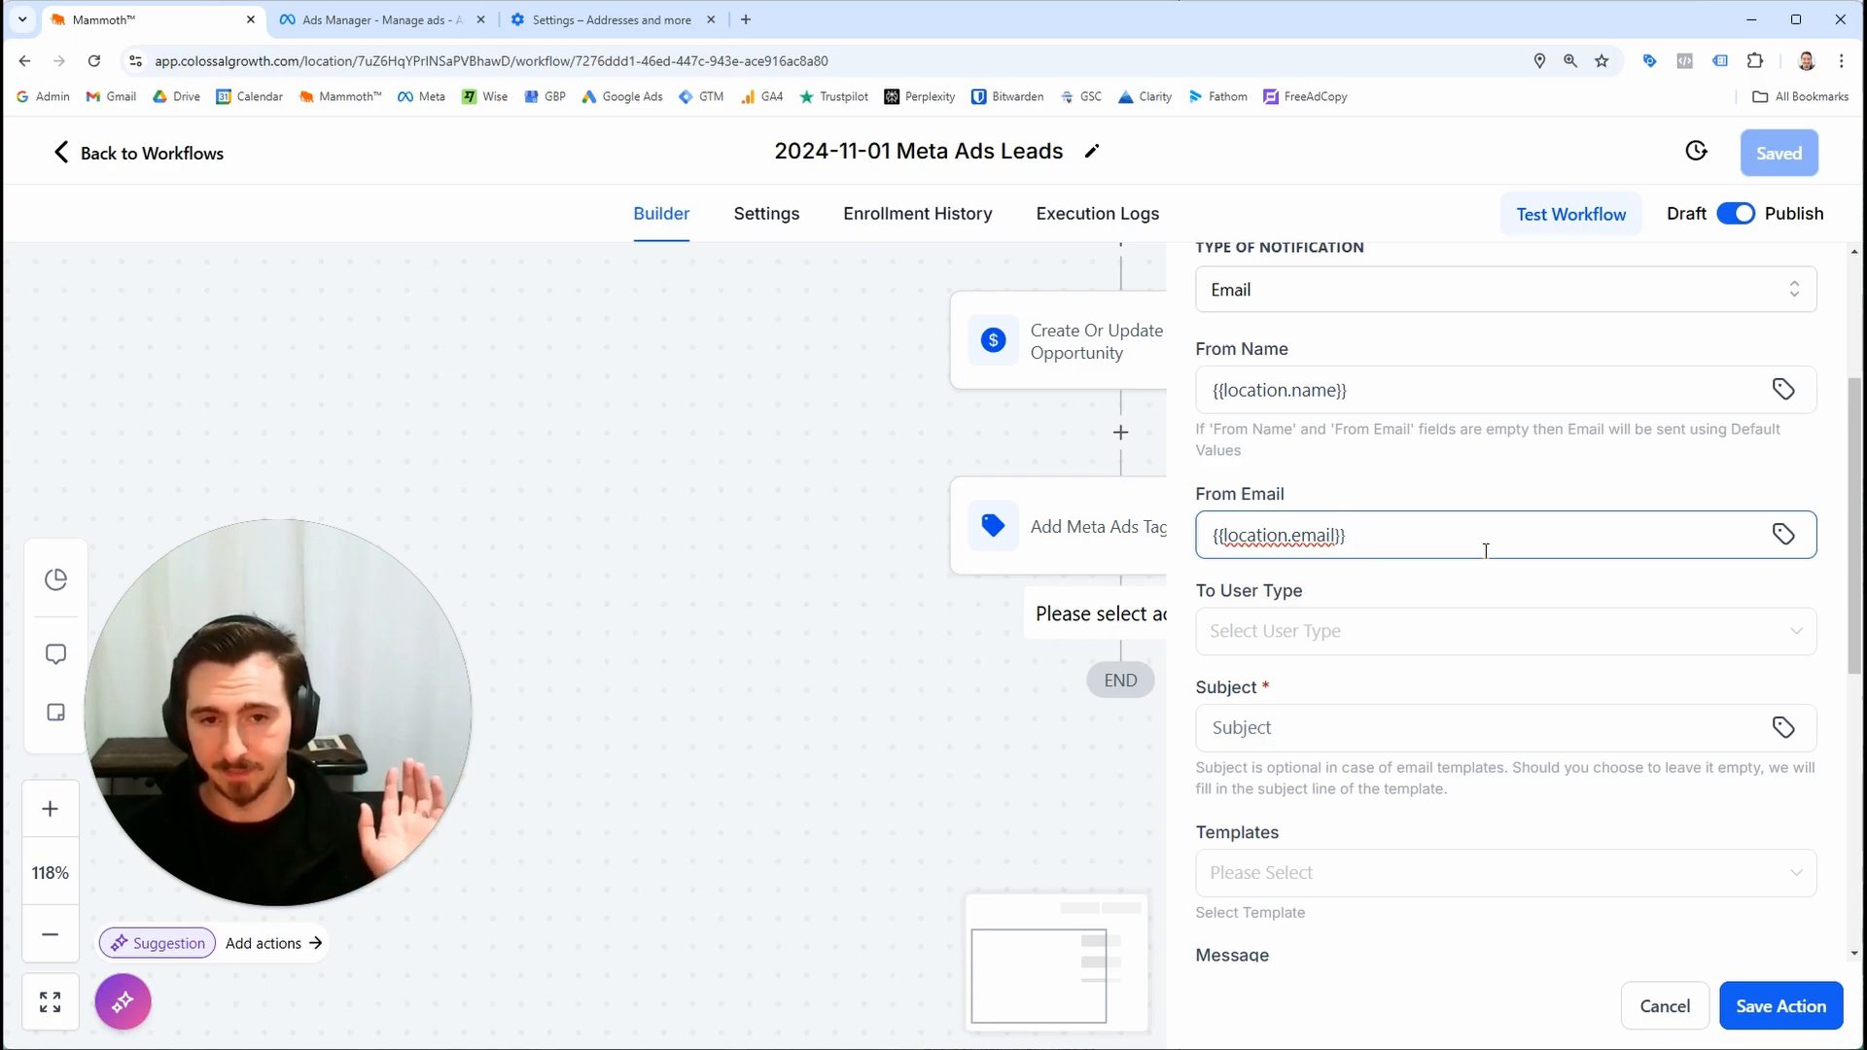
Set the recipient type to Custom Email and the custom recipient address to {{location.email}}
scroll(1410, 516, "down", 1)
left_click(1451, 537)
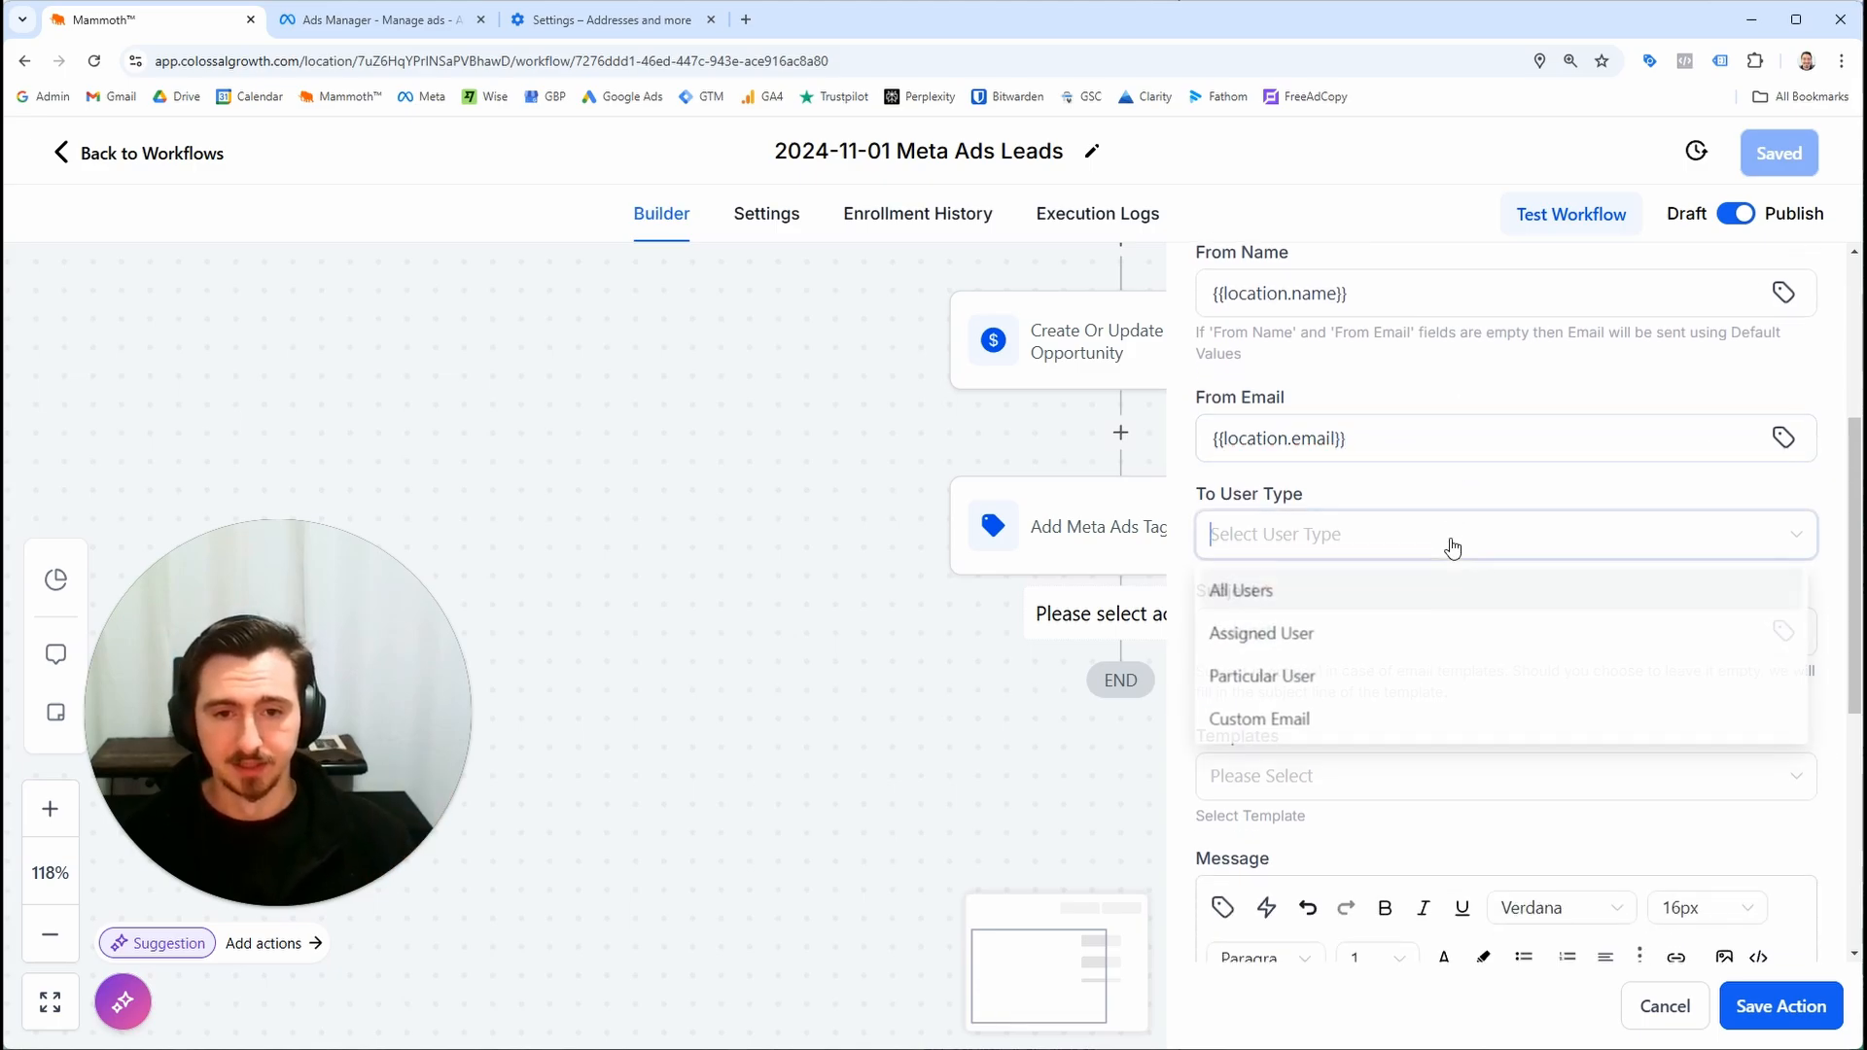
left_click(1286, 720)
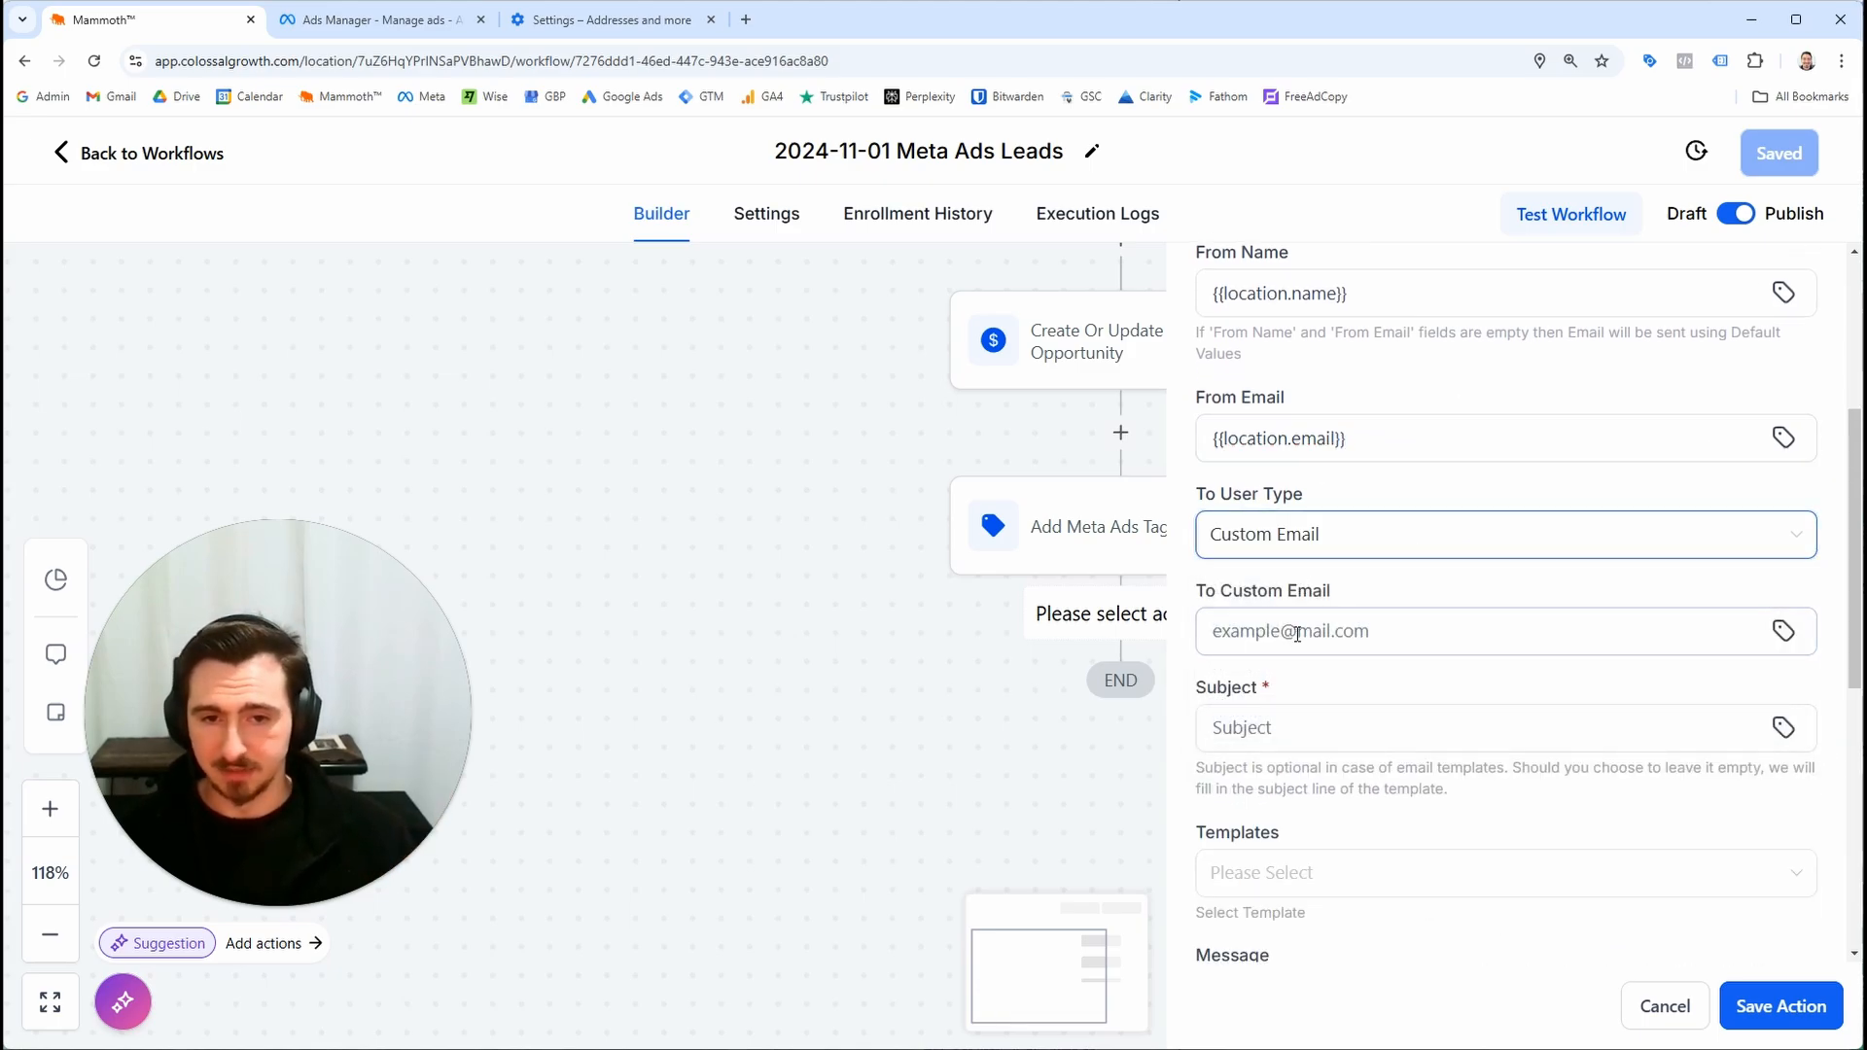
left_click(1296, 633)
left_click(1357, 533)
left_click(1355, 632)
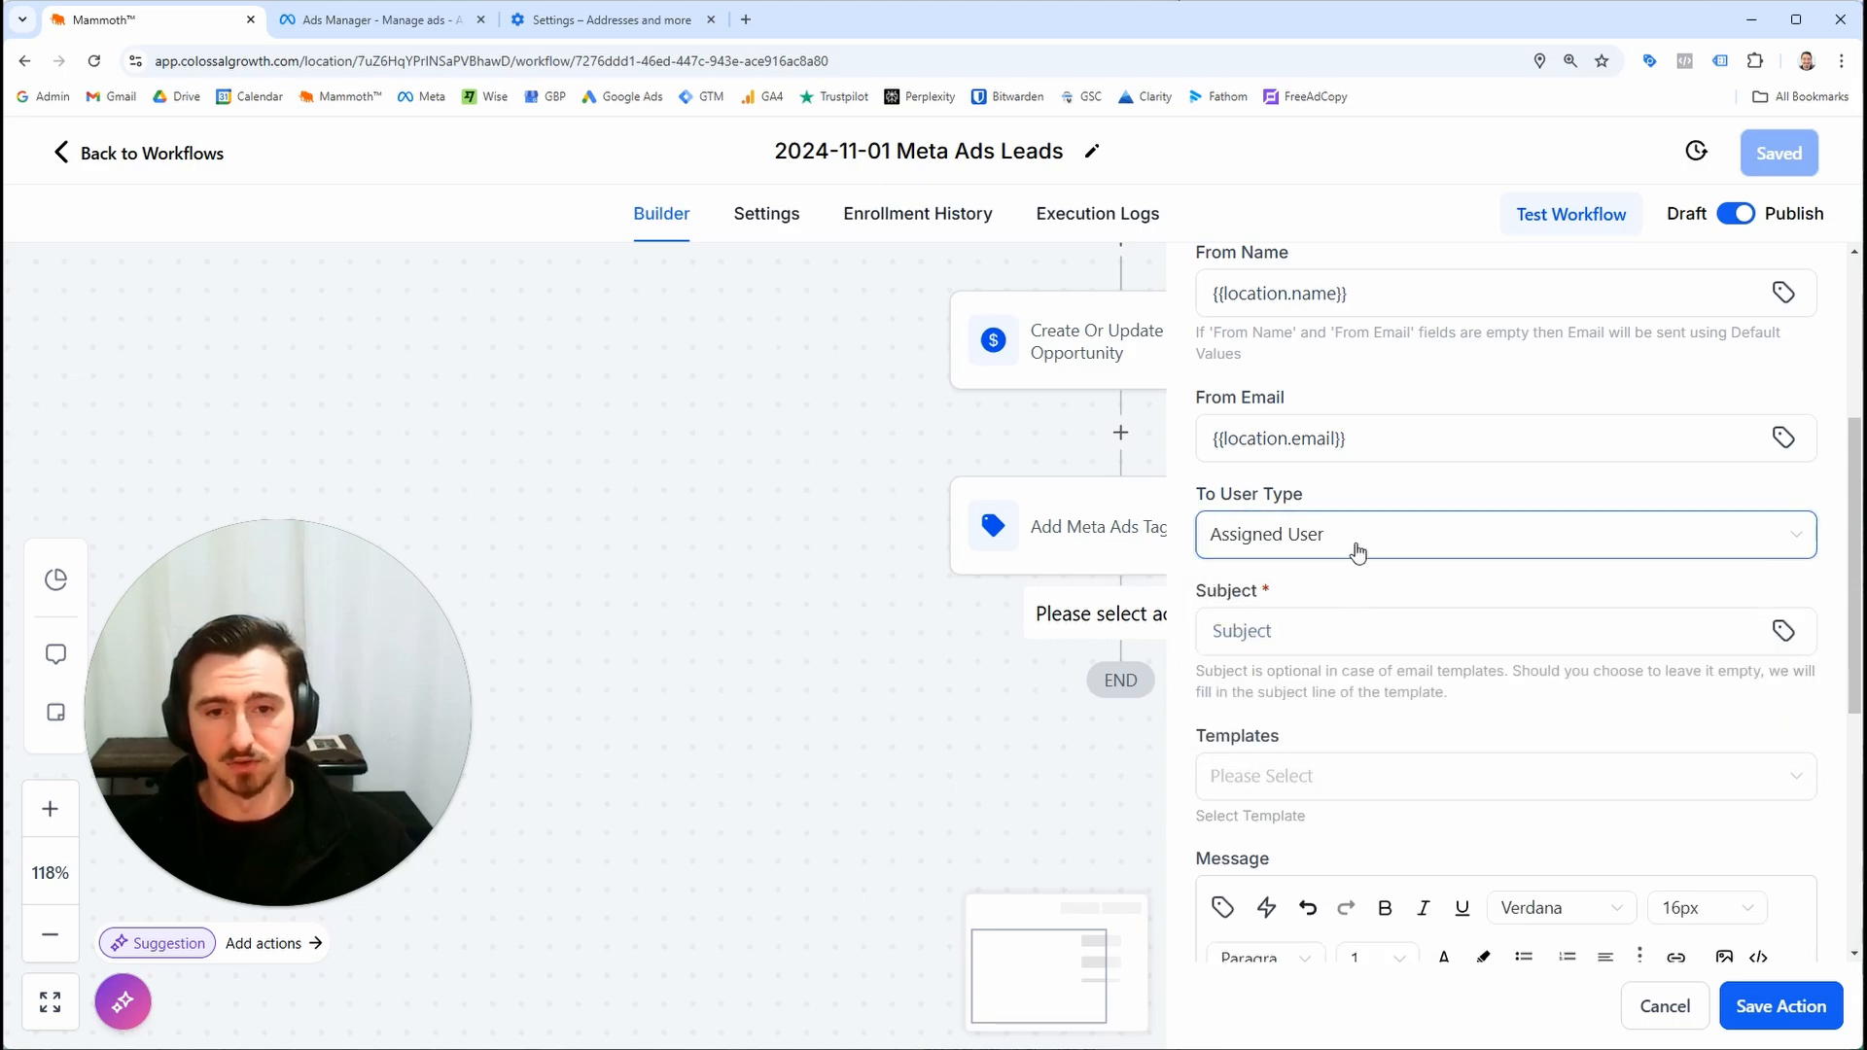
left_click(1356, 552)
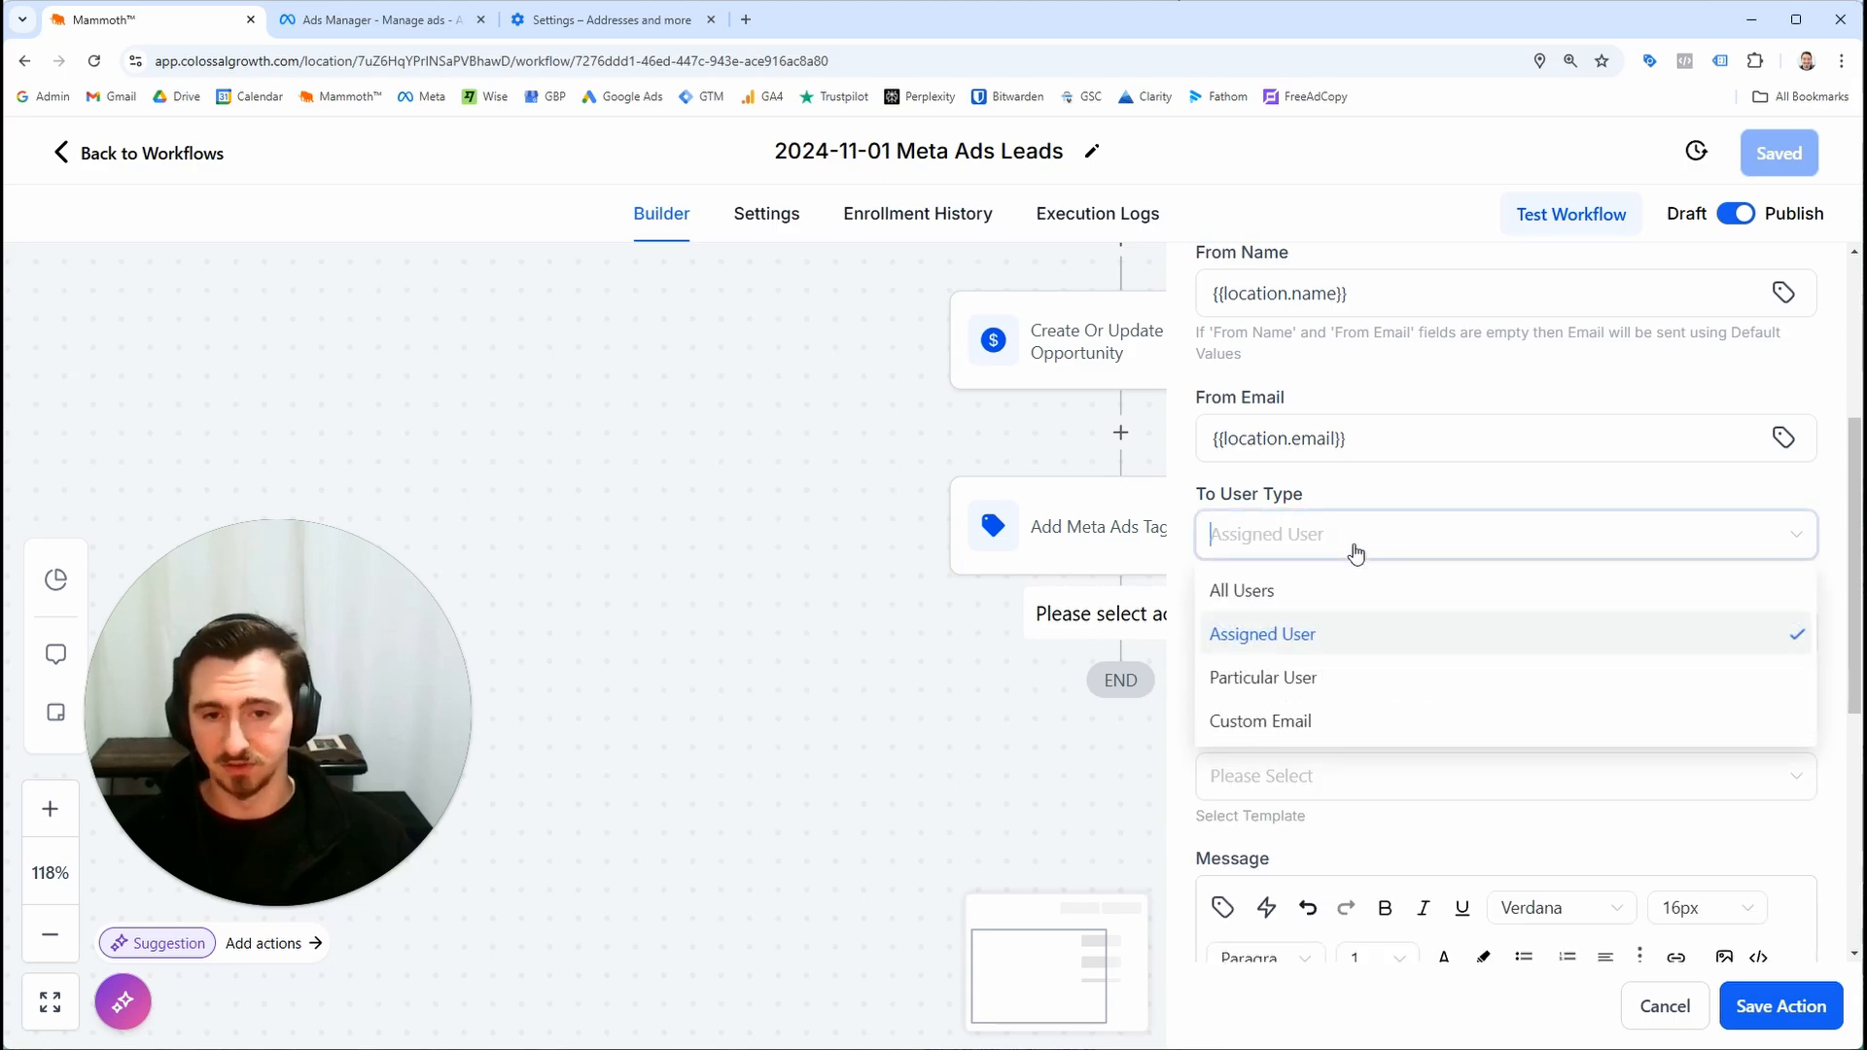
left_click(1350, 721)
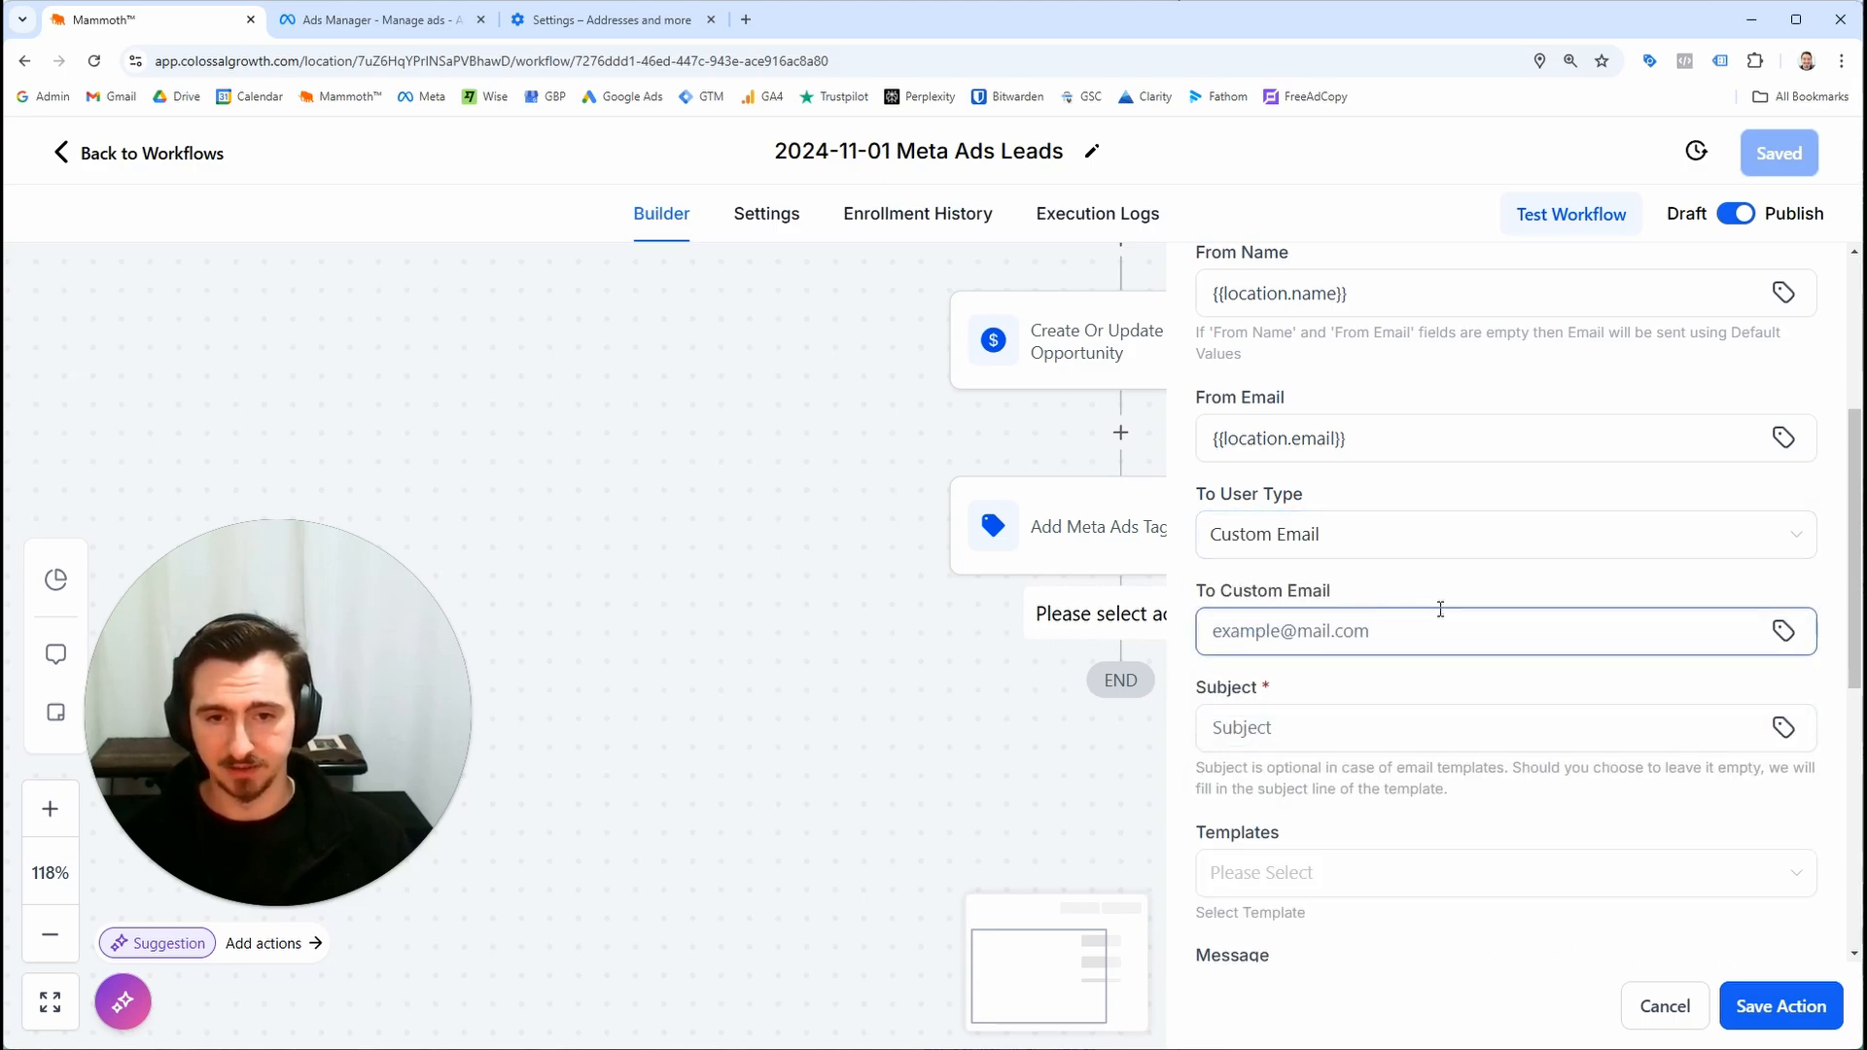
type("{{location.email}}")
Set the email subject to New Meta Ads Lead For {{location.name}}
scroll(1438, 613, "down", 4)
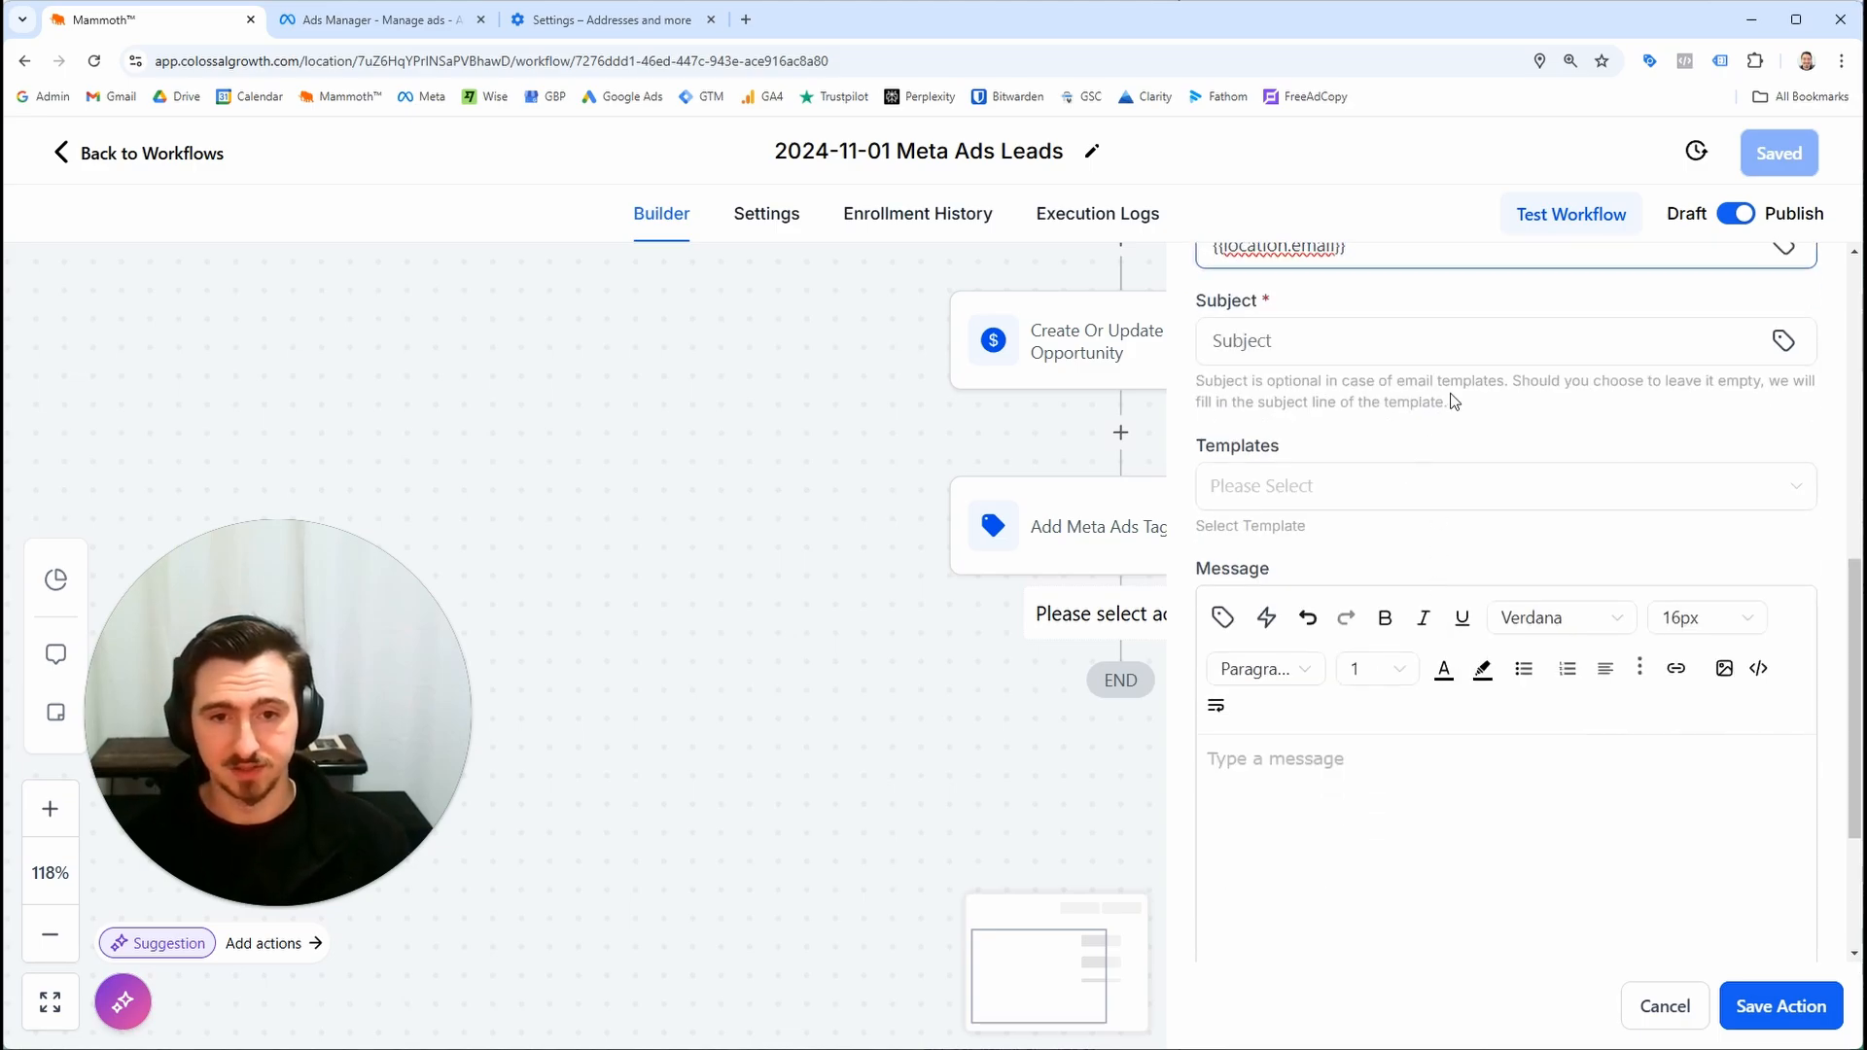
scroll(1454, 401, "up", 1)
left_click(1437, 456)
type("New Lea")
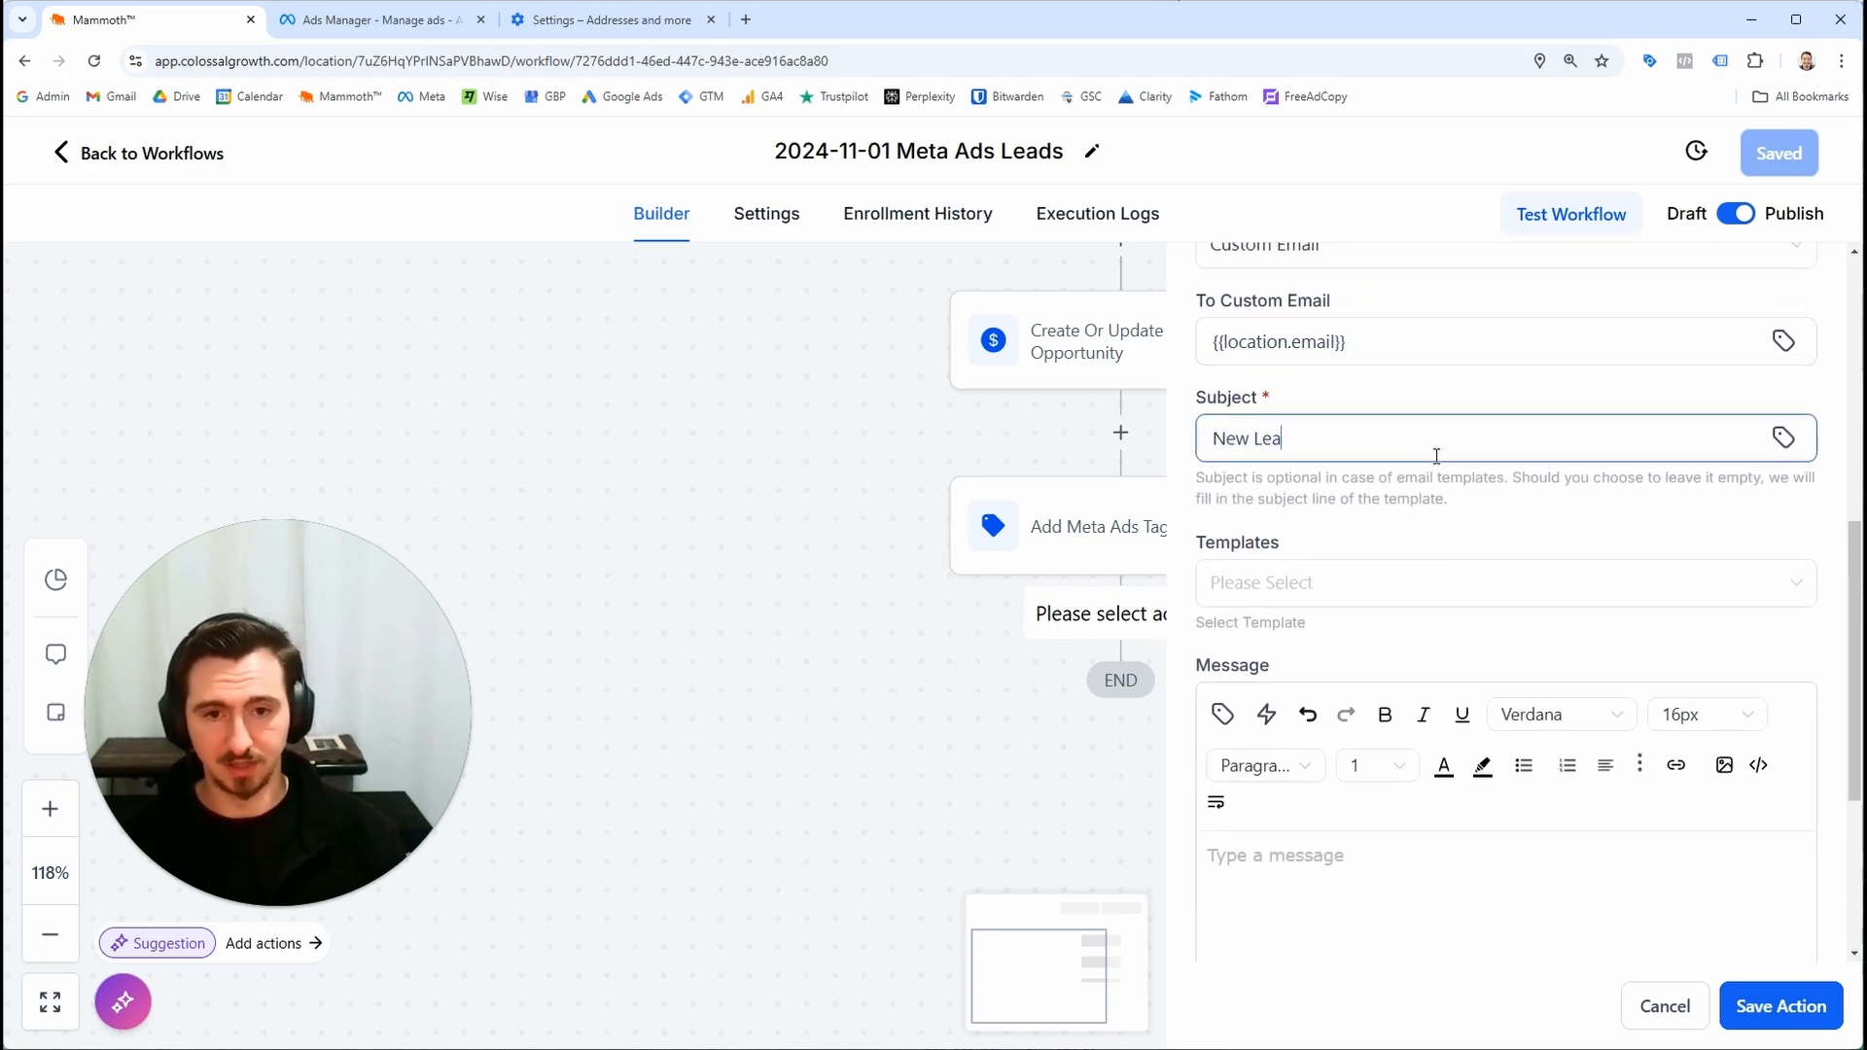
type("d For {{Locati0on")
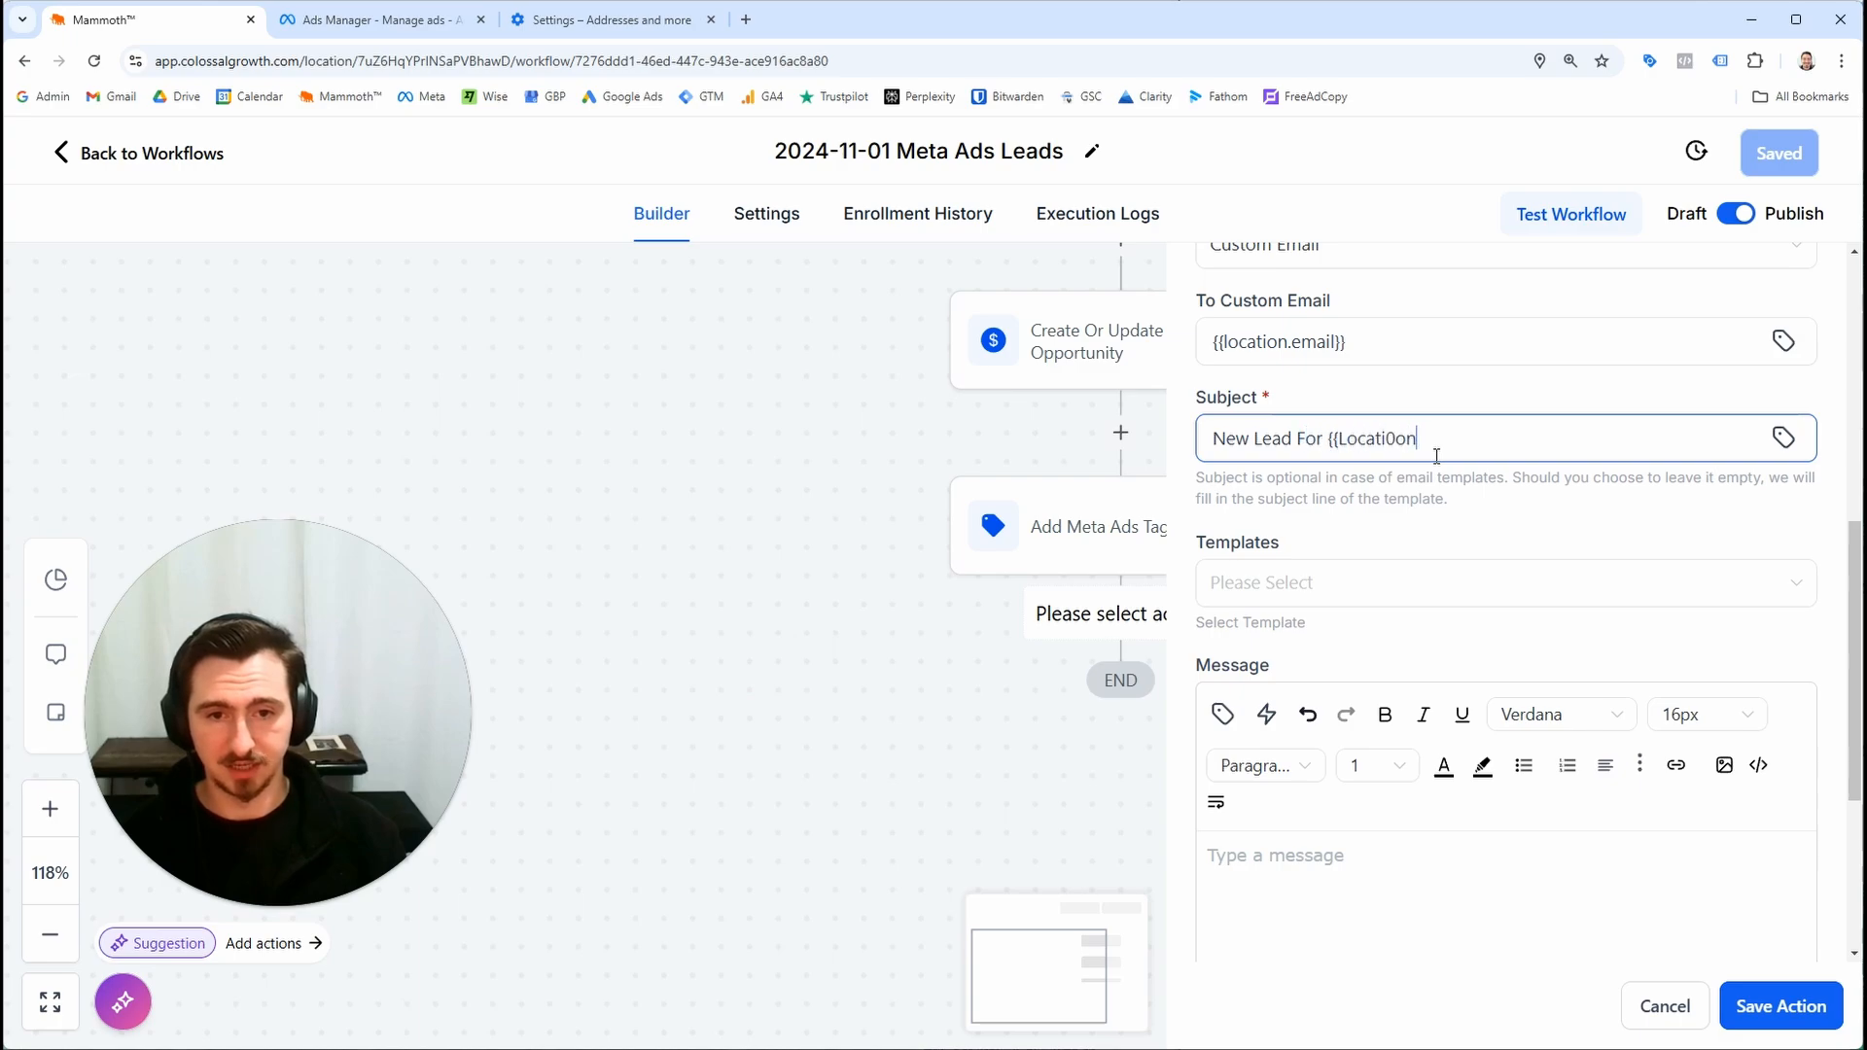
type("tion.name")
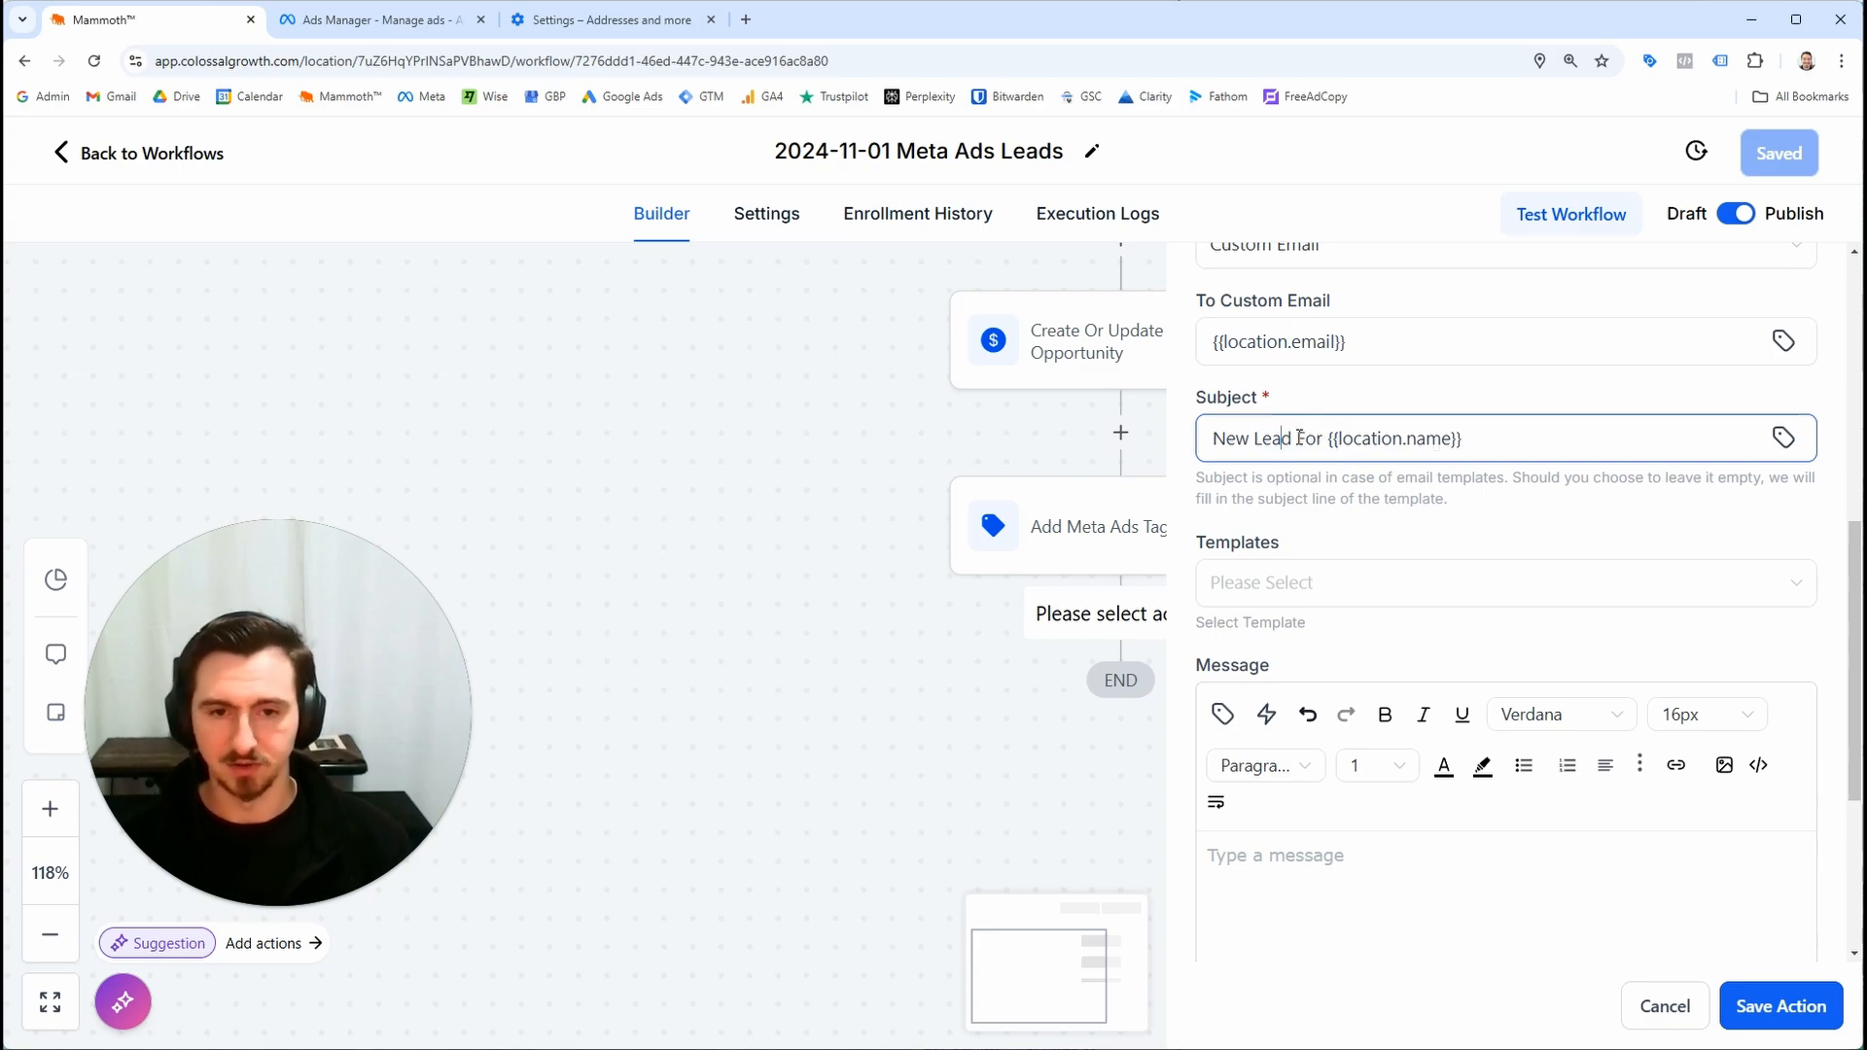
type("Meta Ea")
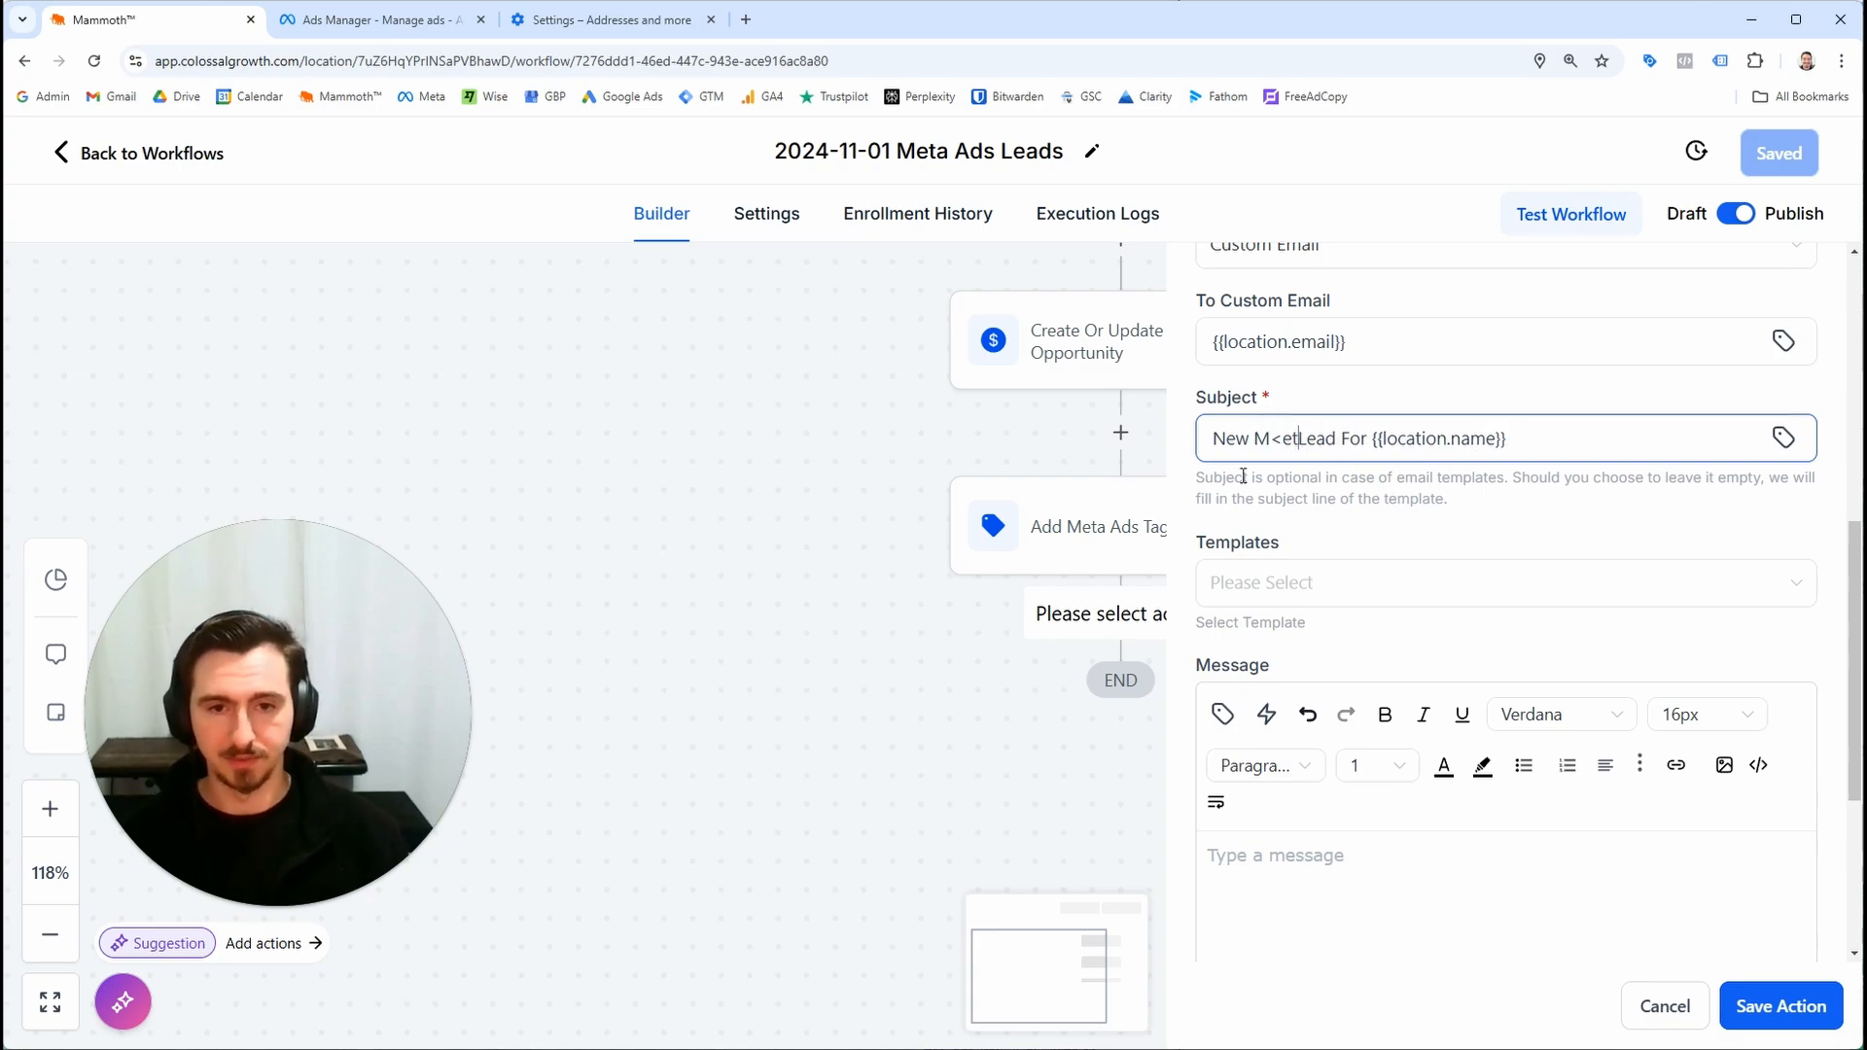
key("BackSpace")
key("BackSpace")
type("Ads")
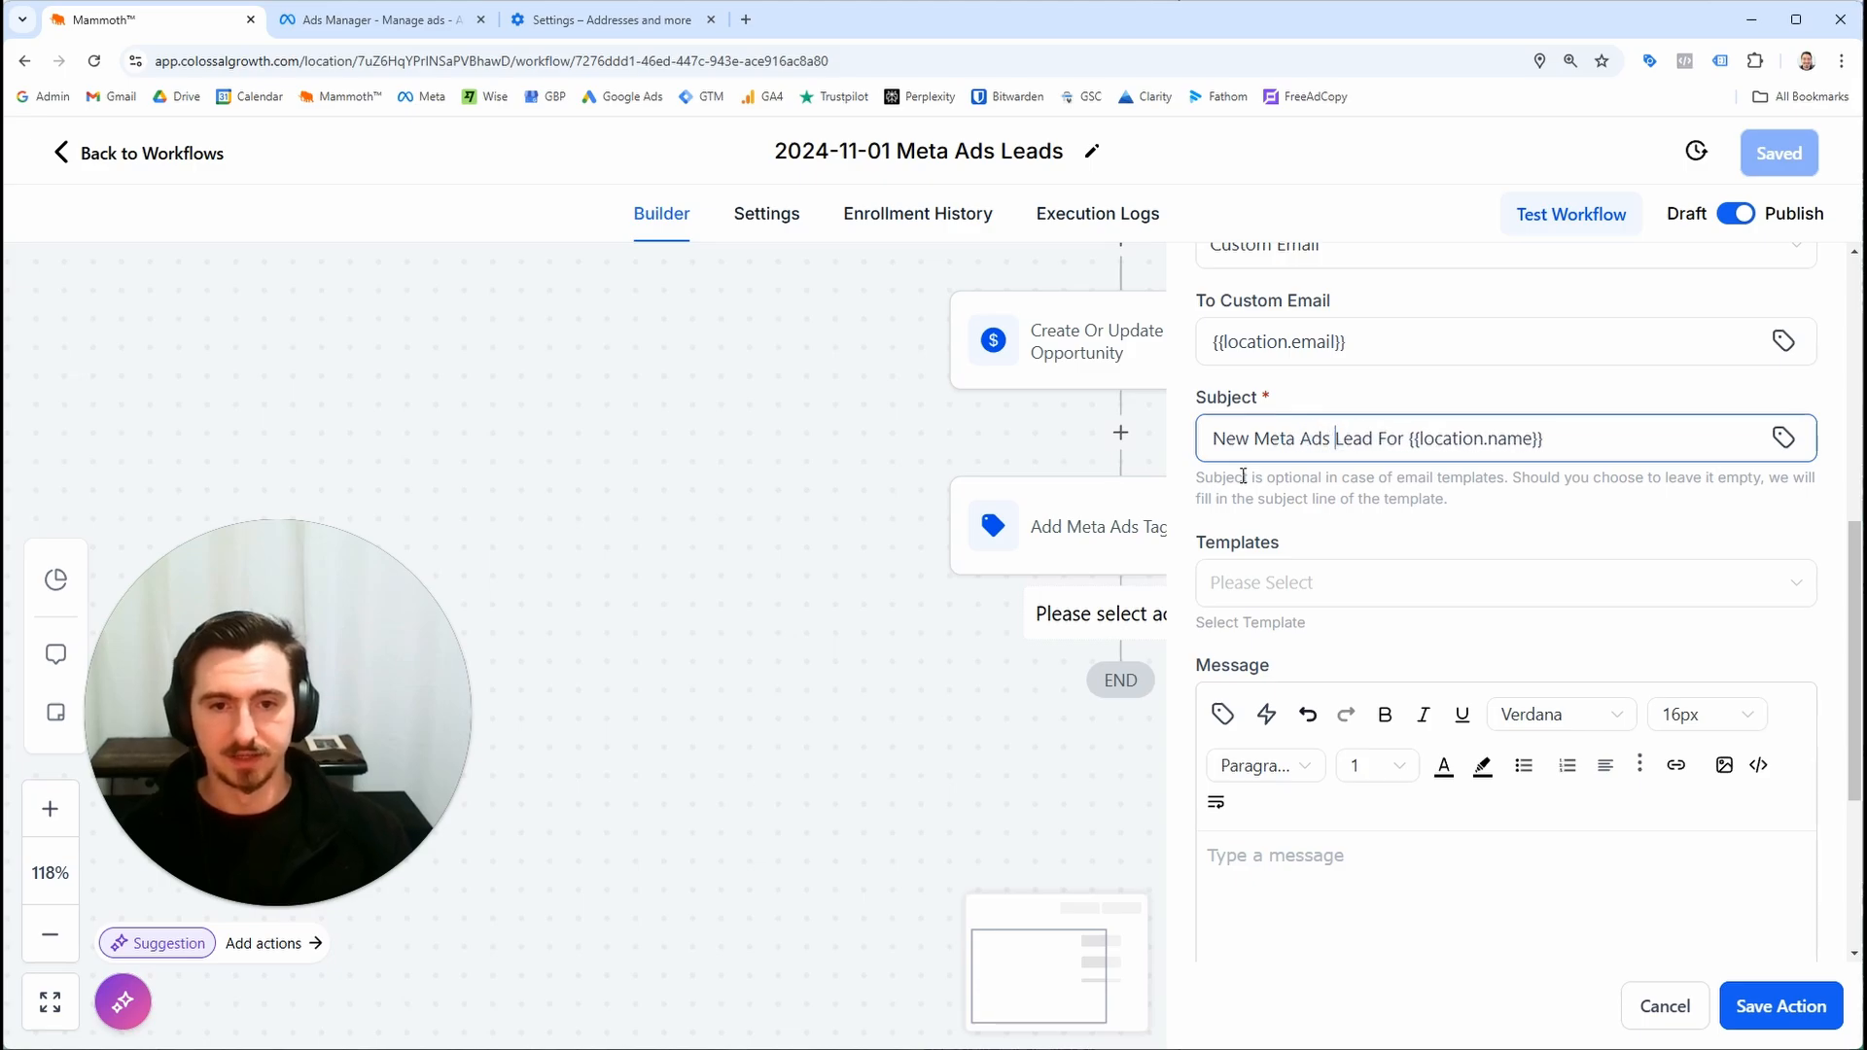
Enter xxx as a placeholder message body
left_click(1534, 927)
scroll(1530, 876, "down", 3)
type("xxx")
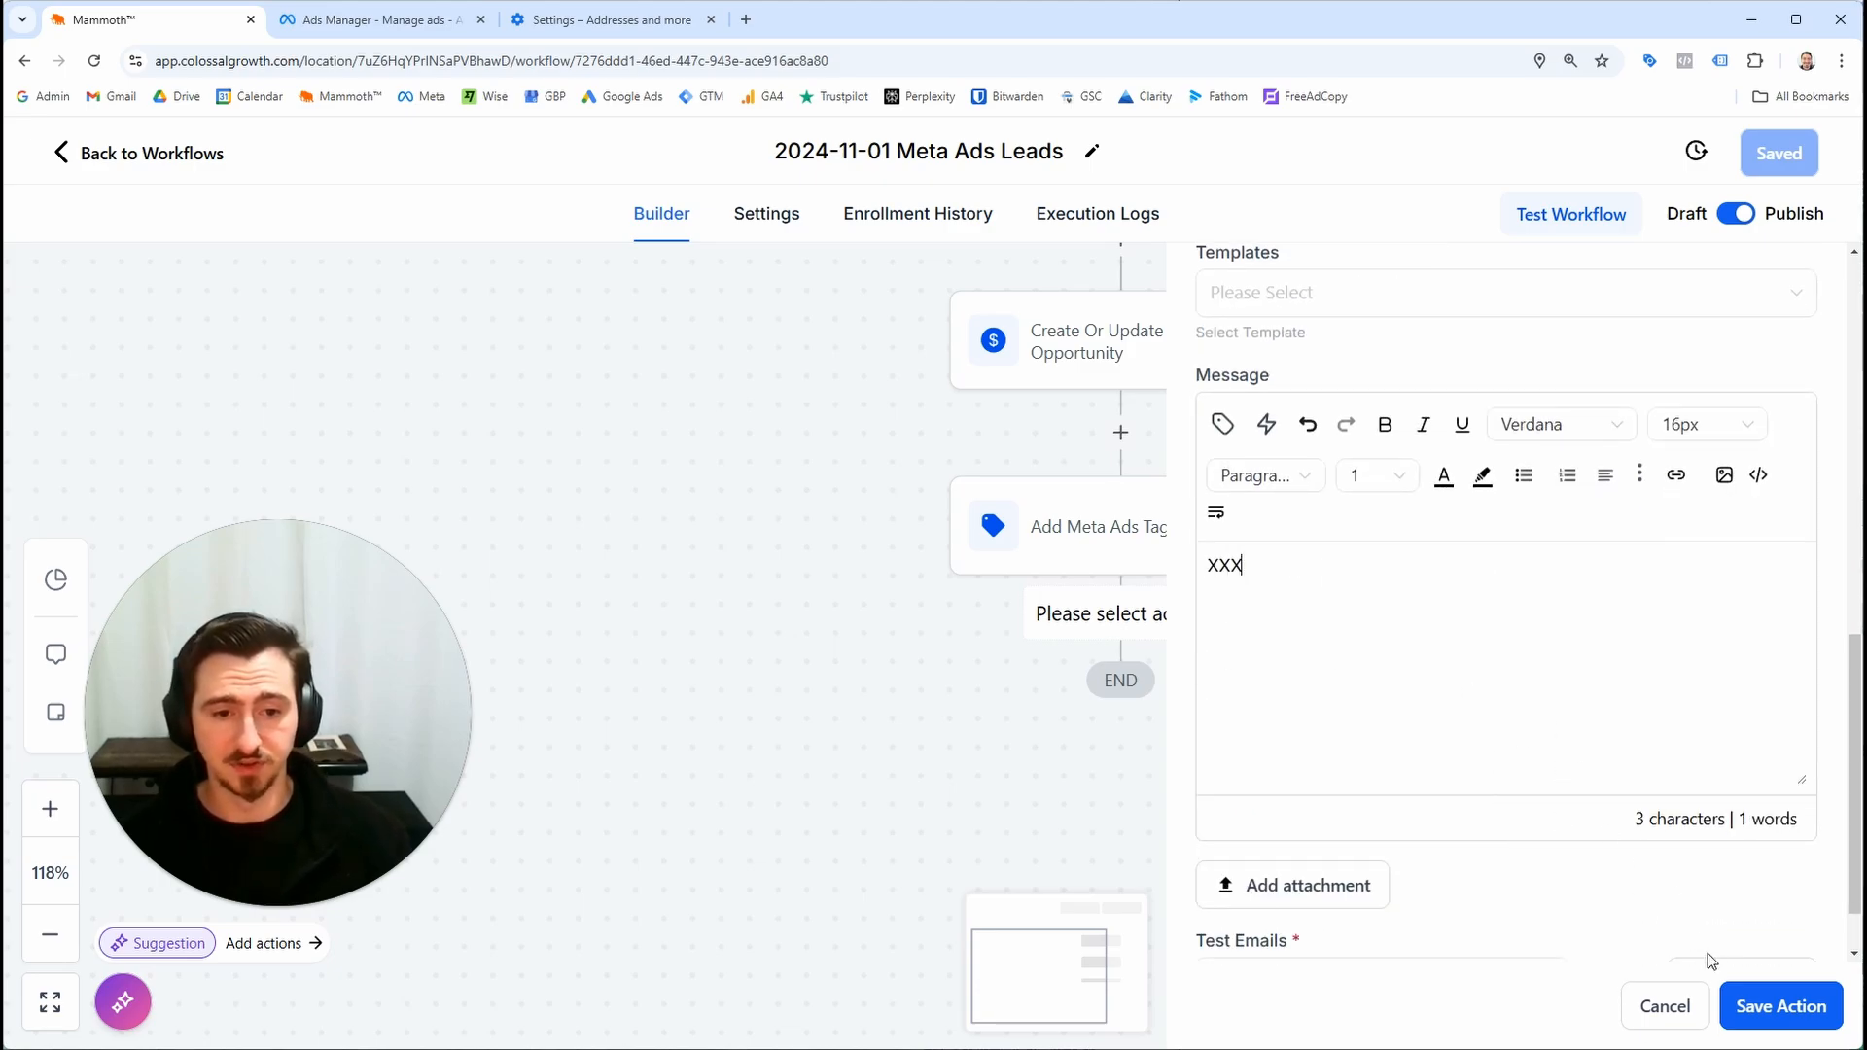
Save the notification action and the workflow, and reopen the Internal Notification action's settings
left_click(1753, 1009)
left_click(1775, 153)
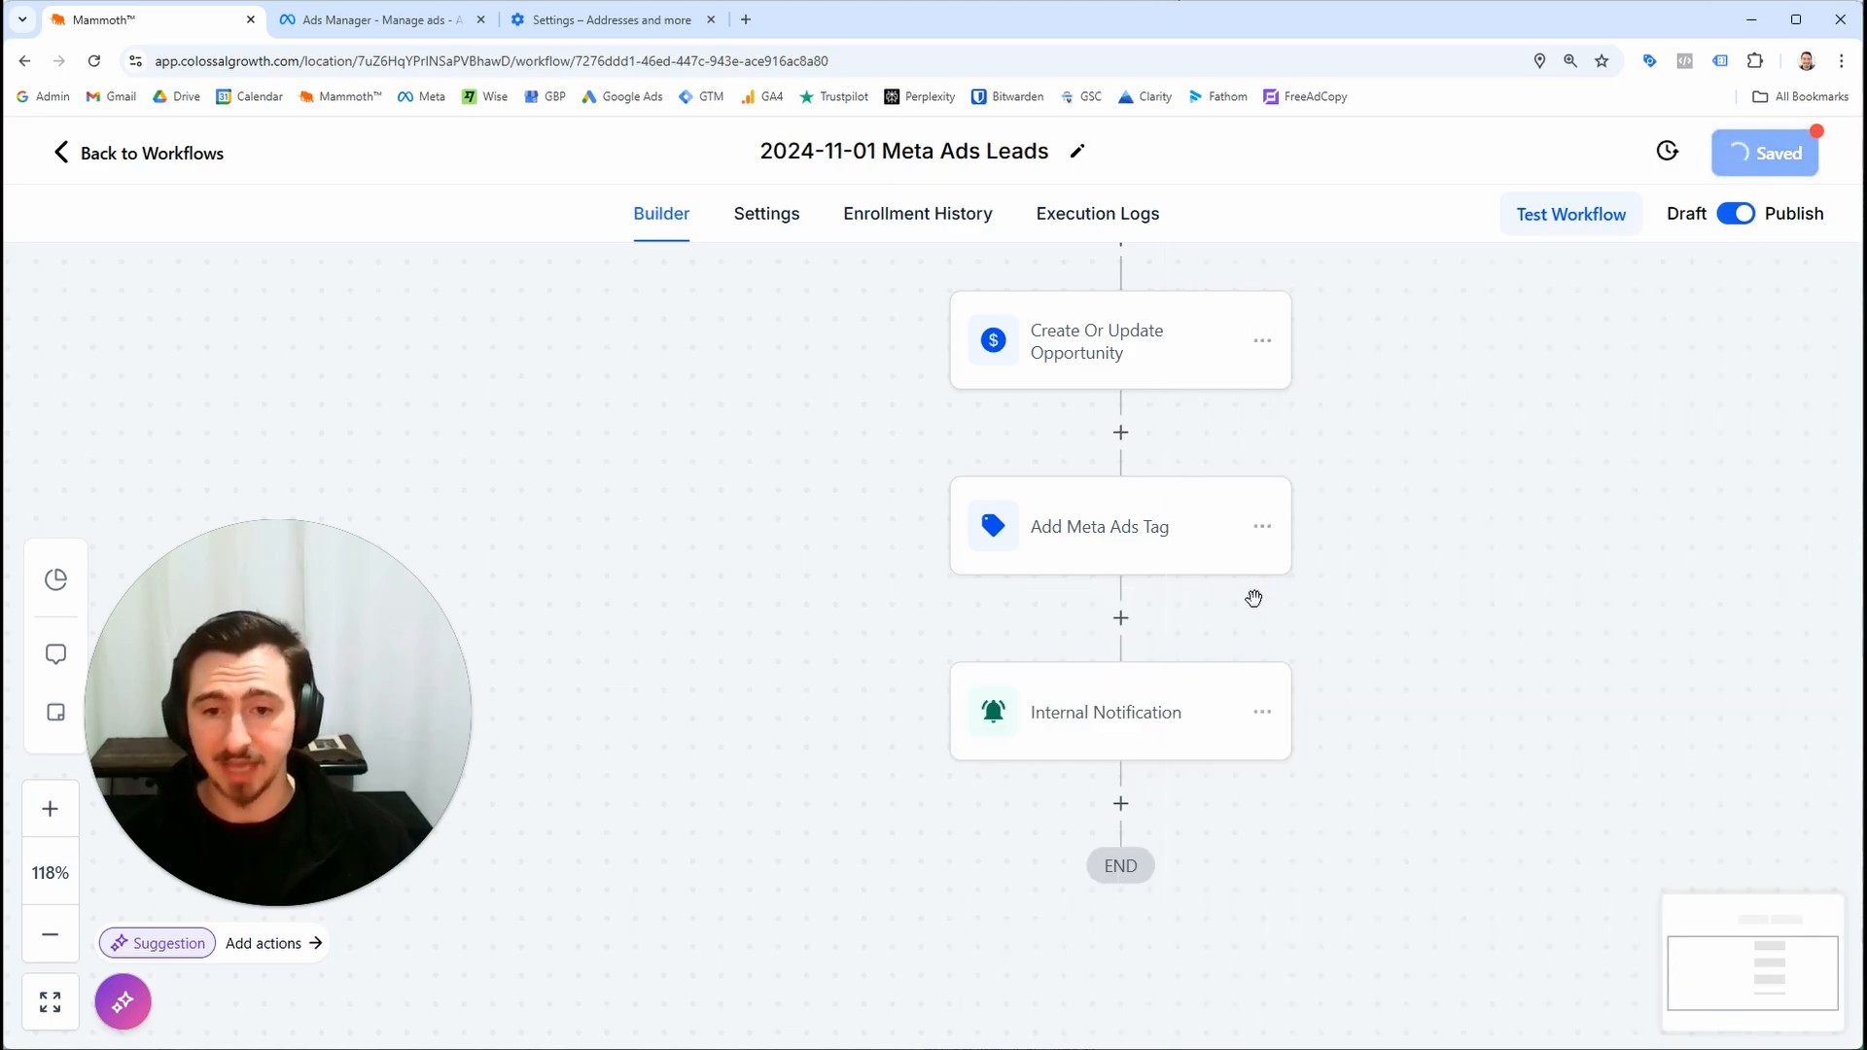
left_click(1204, 747)
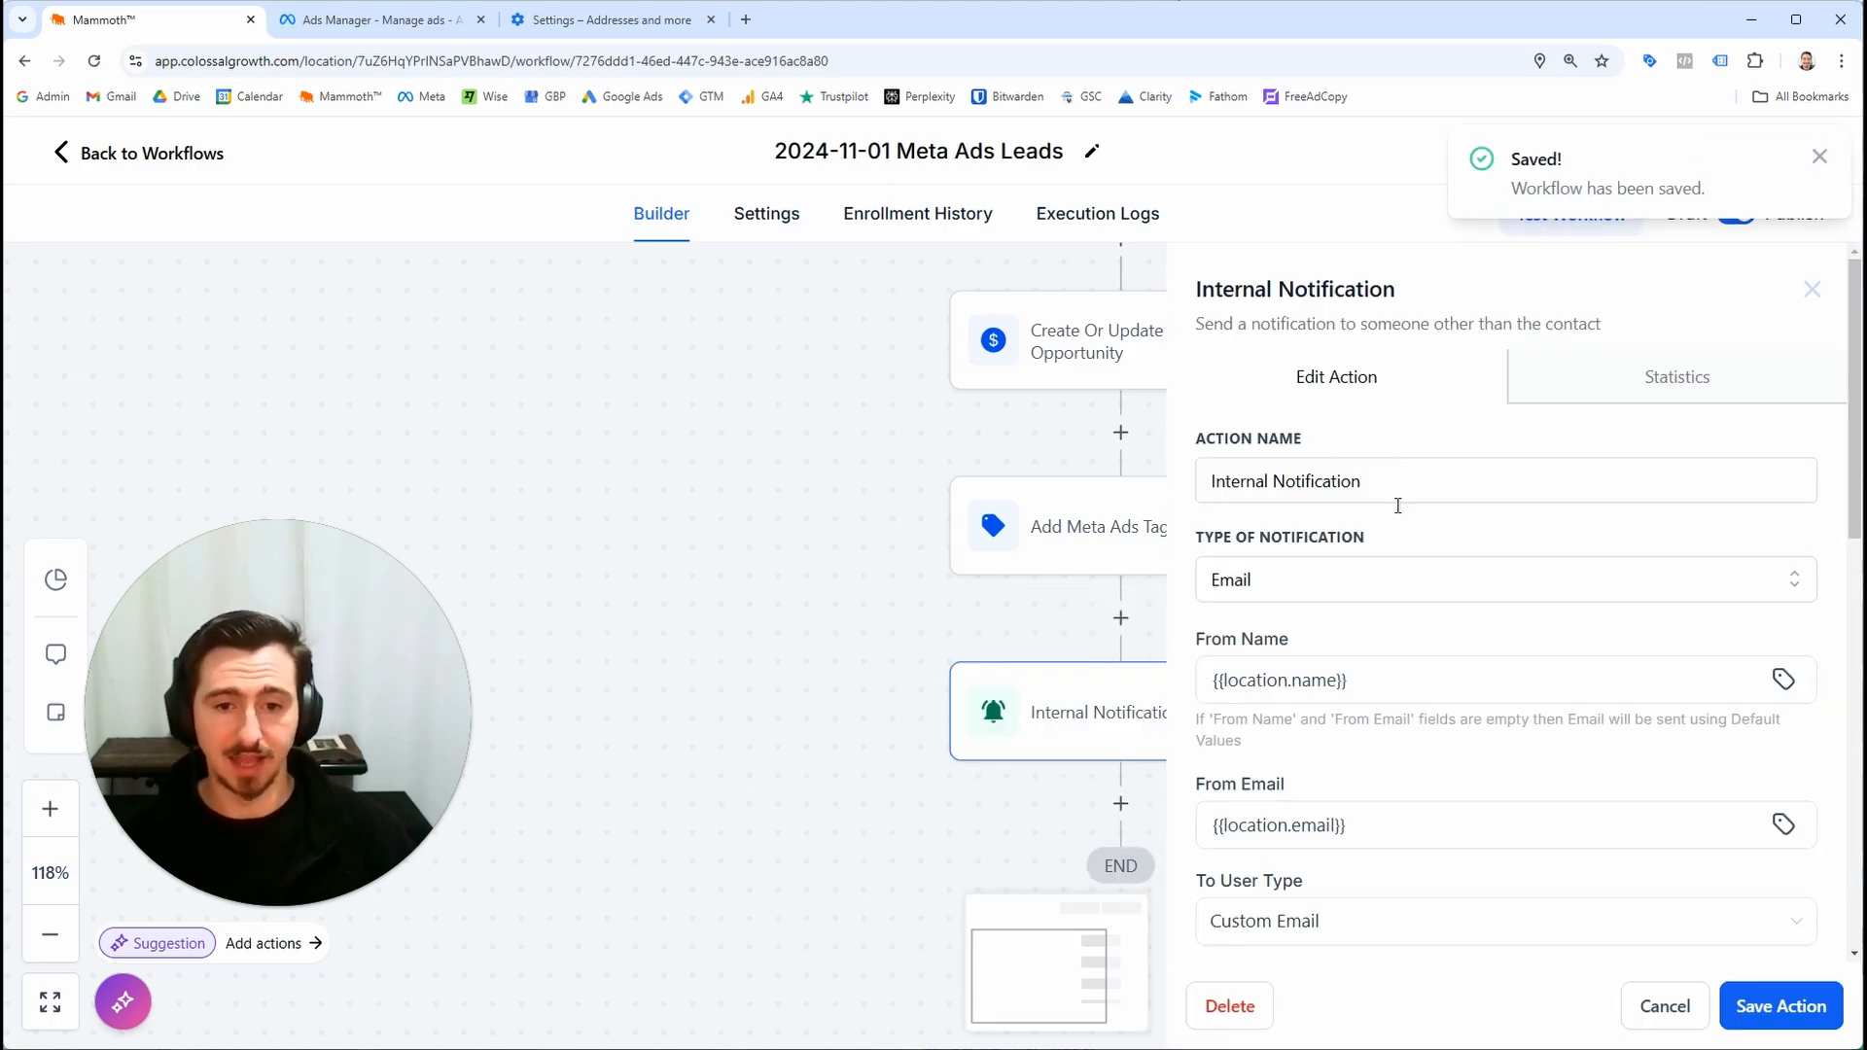
scroll(1397, 506, "down", 7)
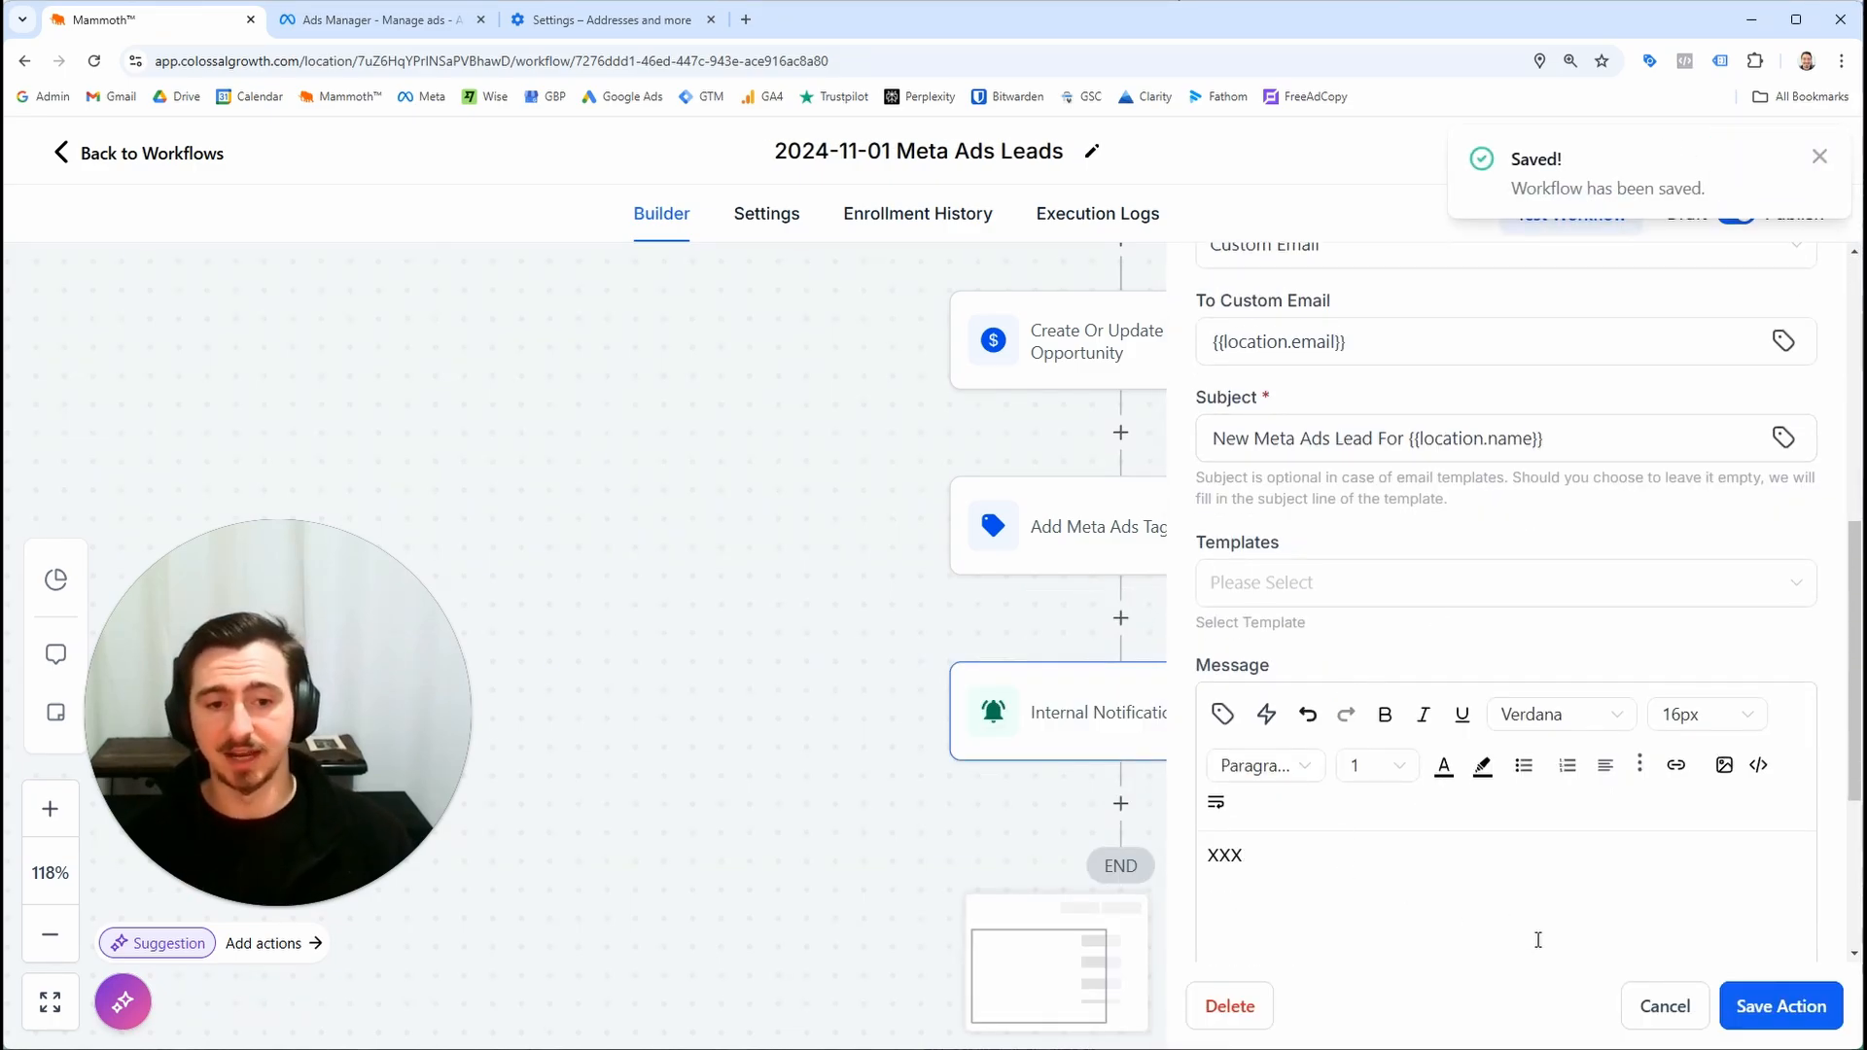
scroll(1488, 658, "up", 7)
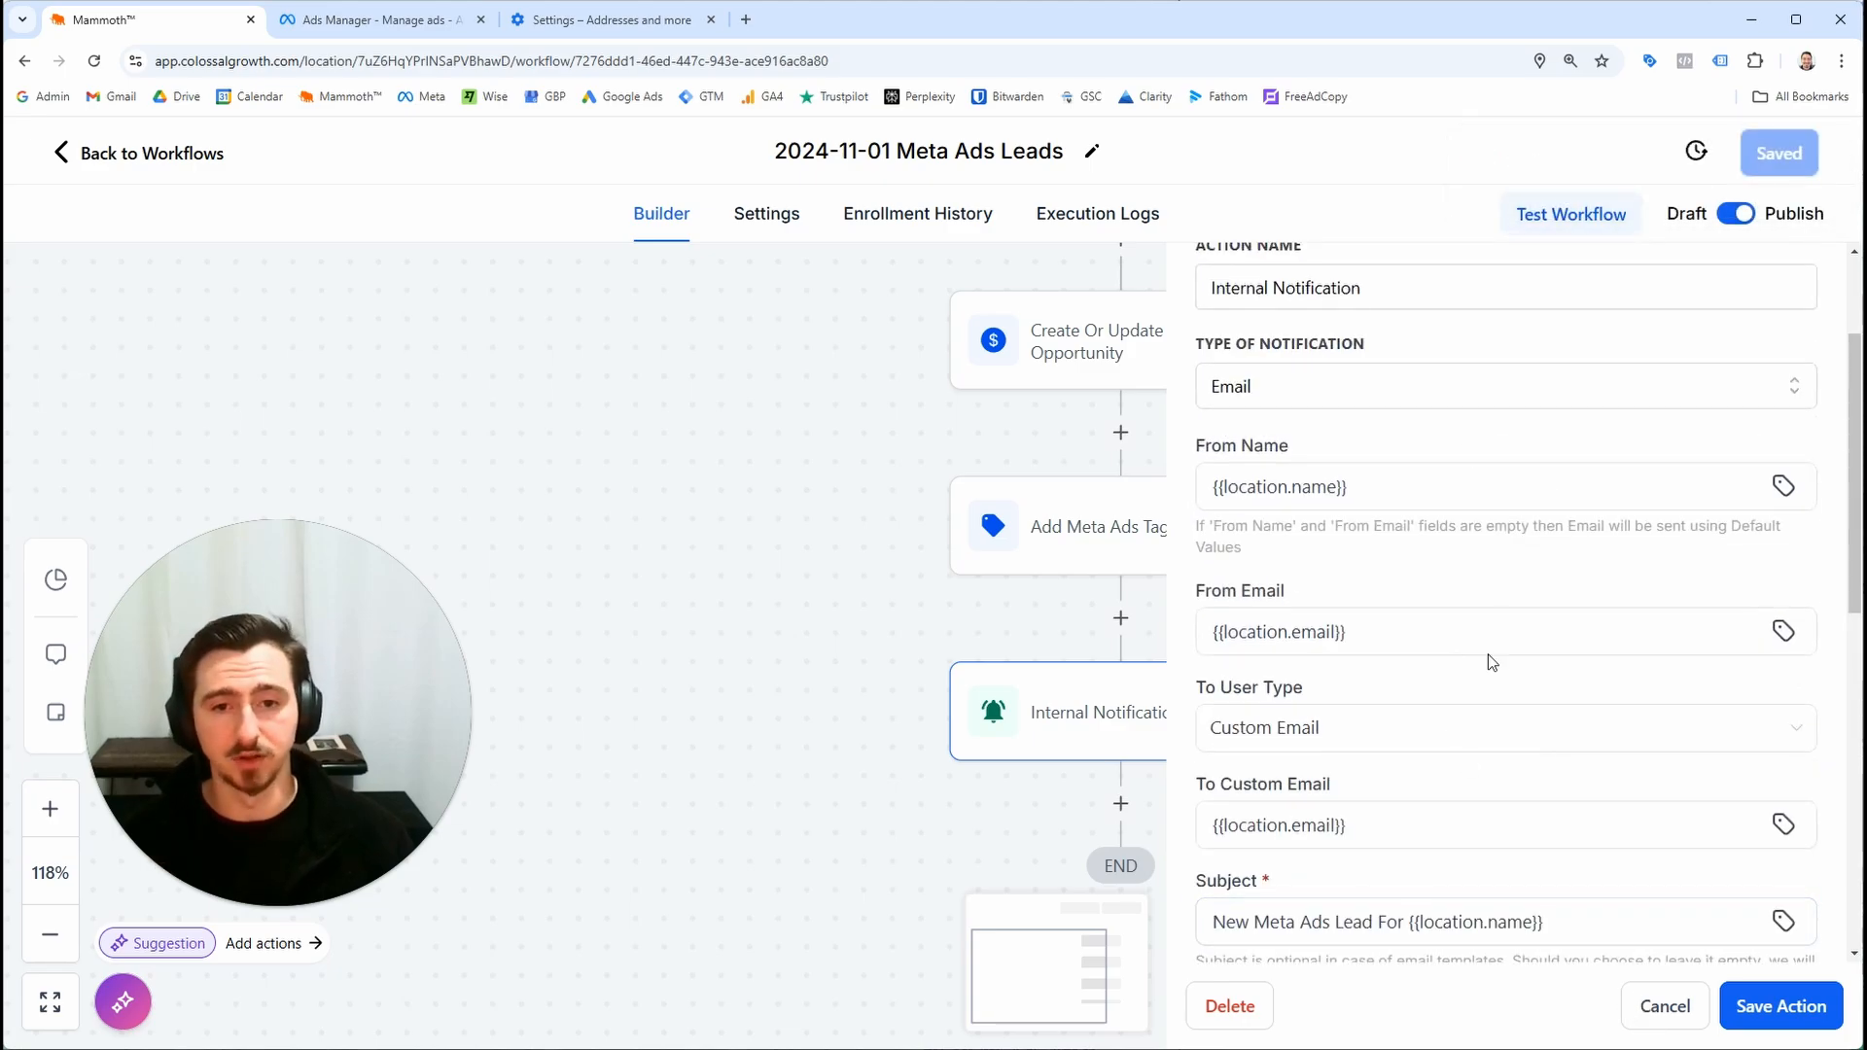
scroll(1478, 398, "down", 11)
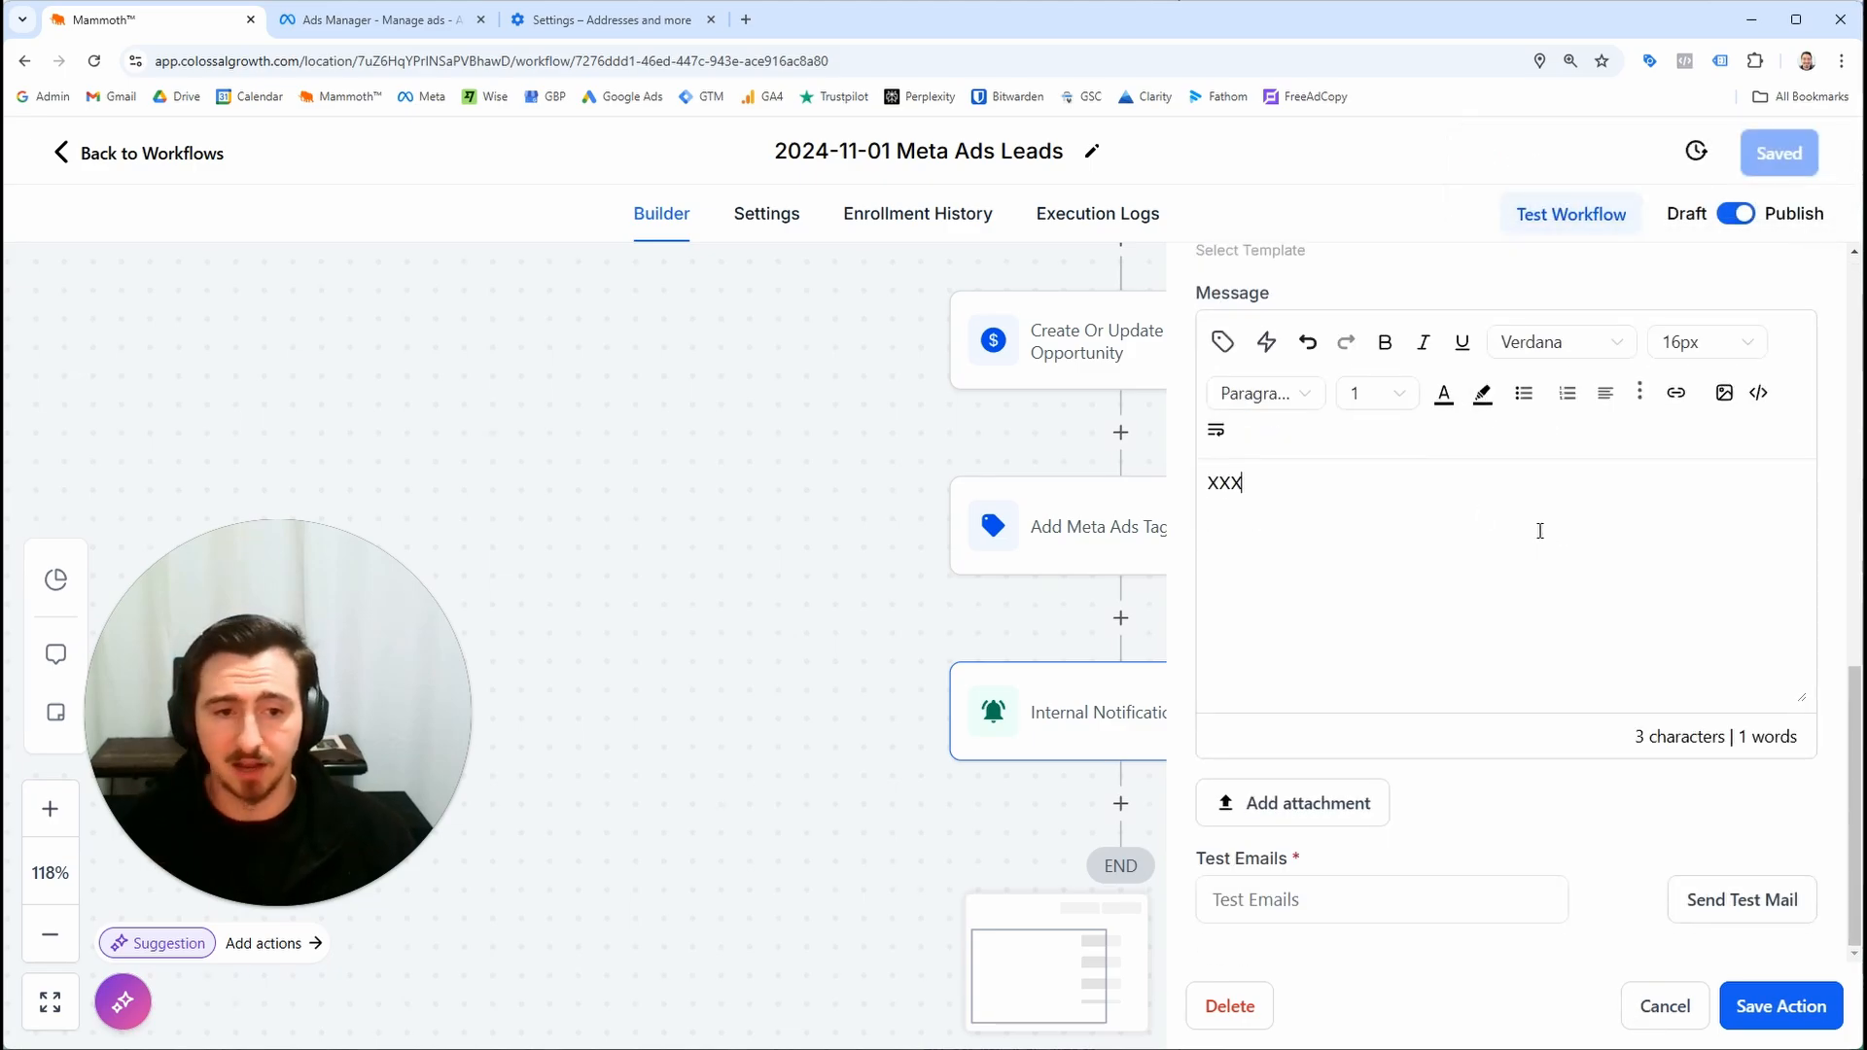
scroll(1540, 531, "up", 1)
key("ctrl+minus")
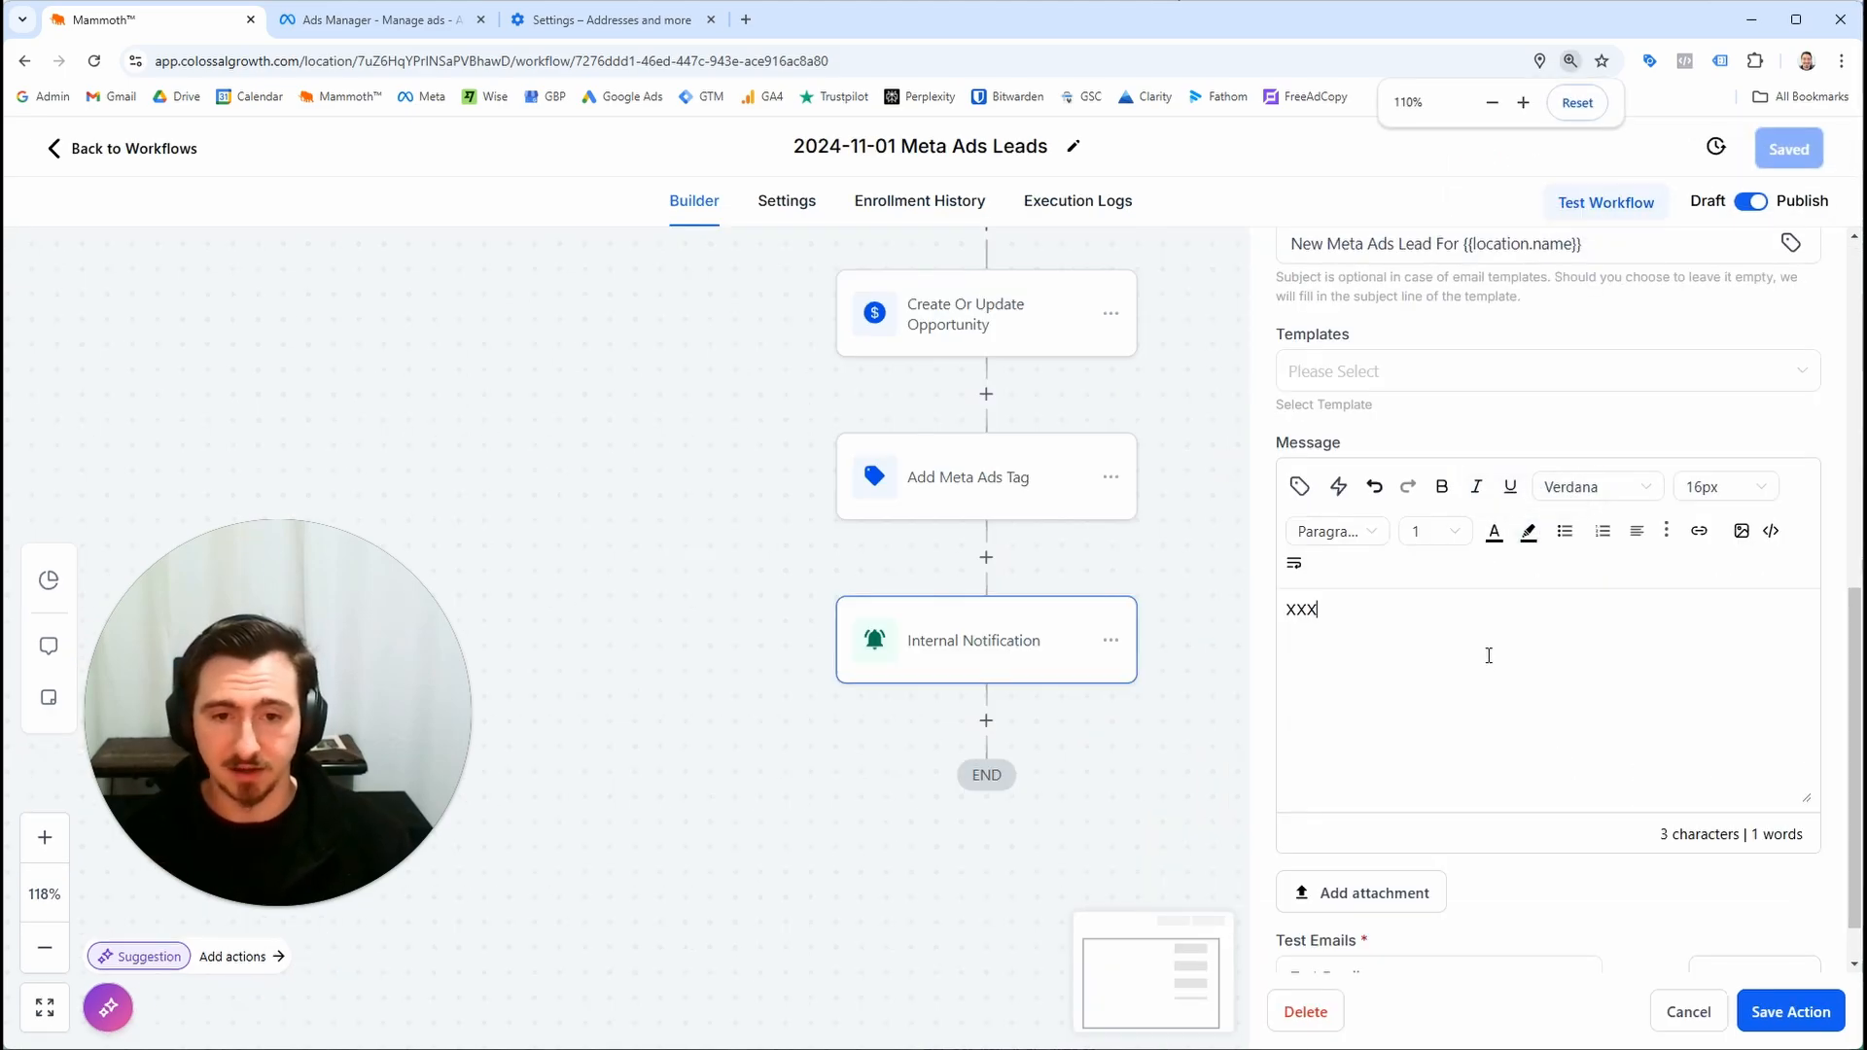
scroll(1488, 655, "up", 6)
scroll(1404, 721, "down", 4)
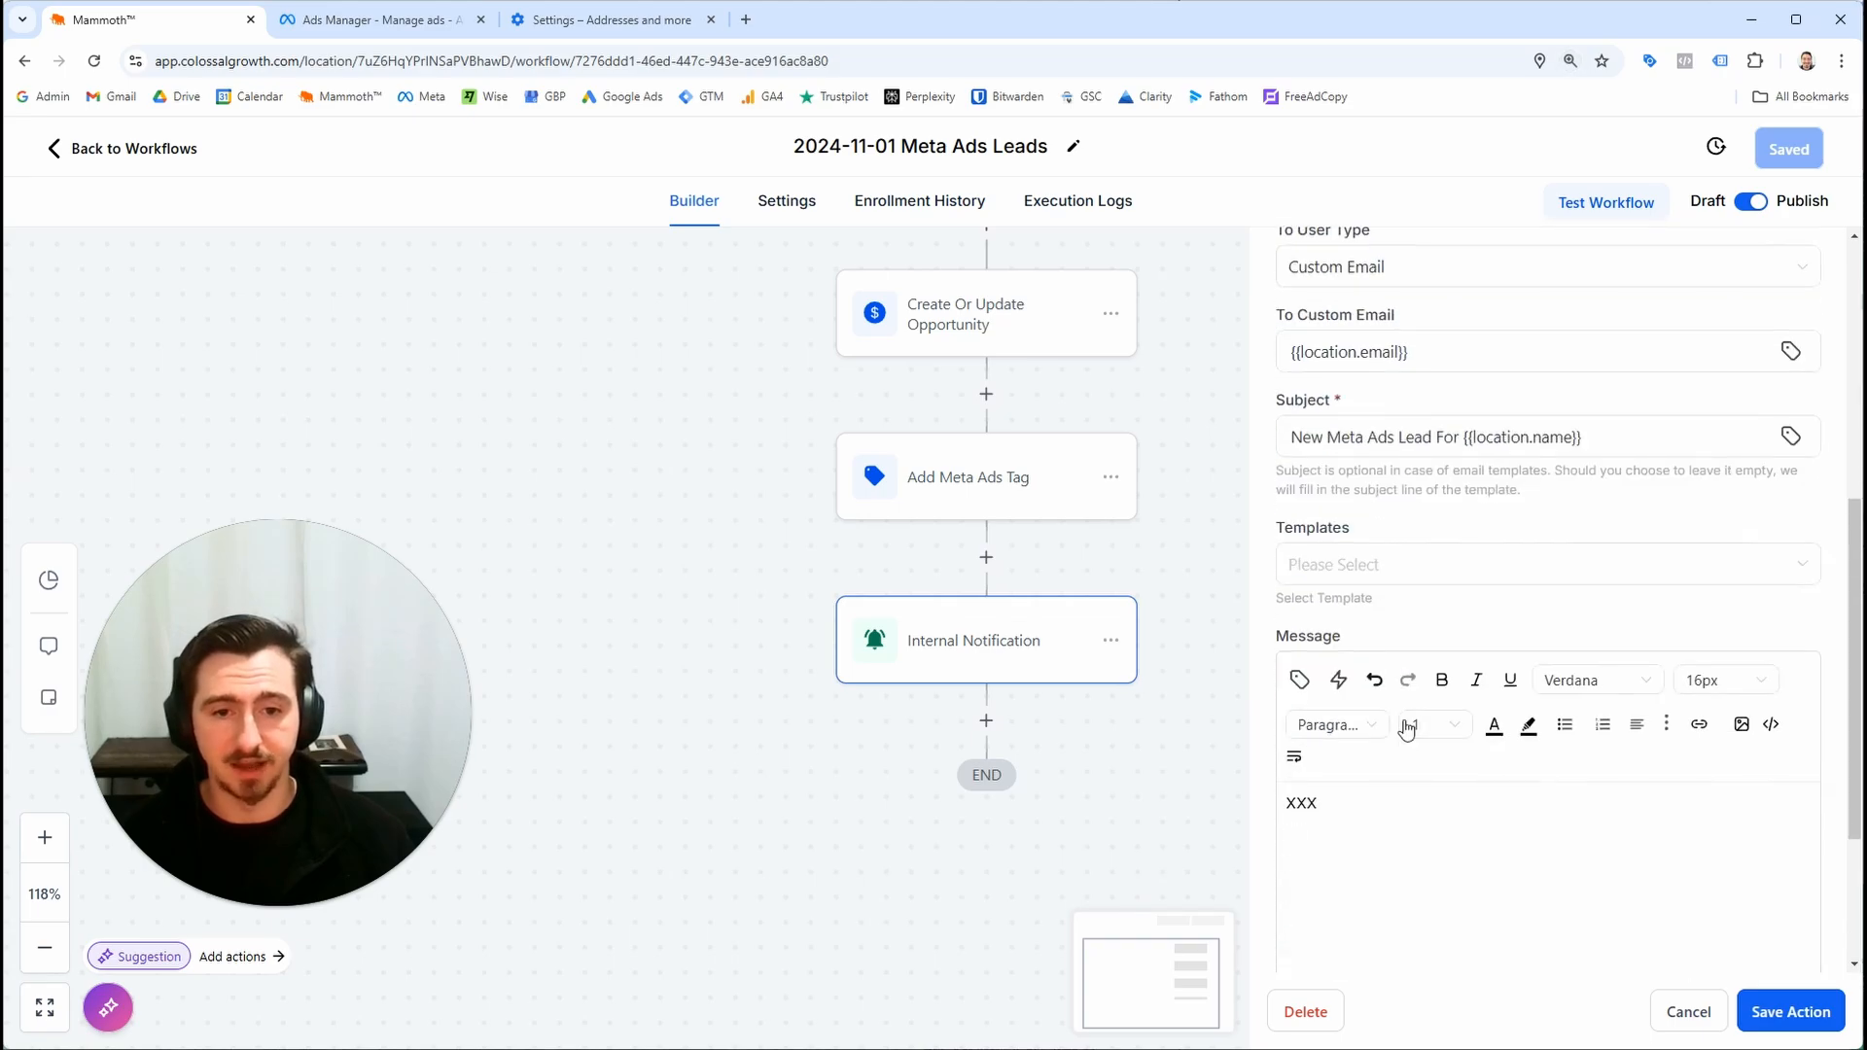
Replace the placeholder message body with Test and save the action and the workflow
double_click(1312, 808)
type("Test")
left_click(1772, 1013)
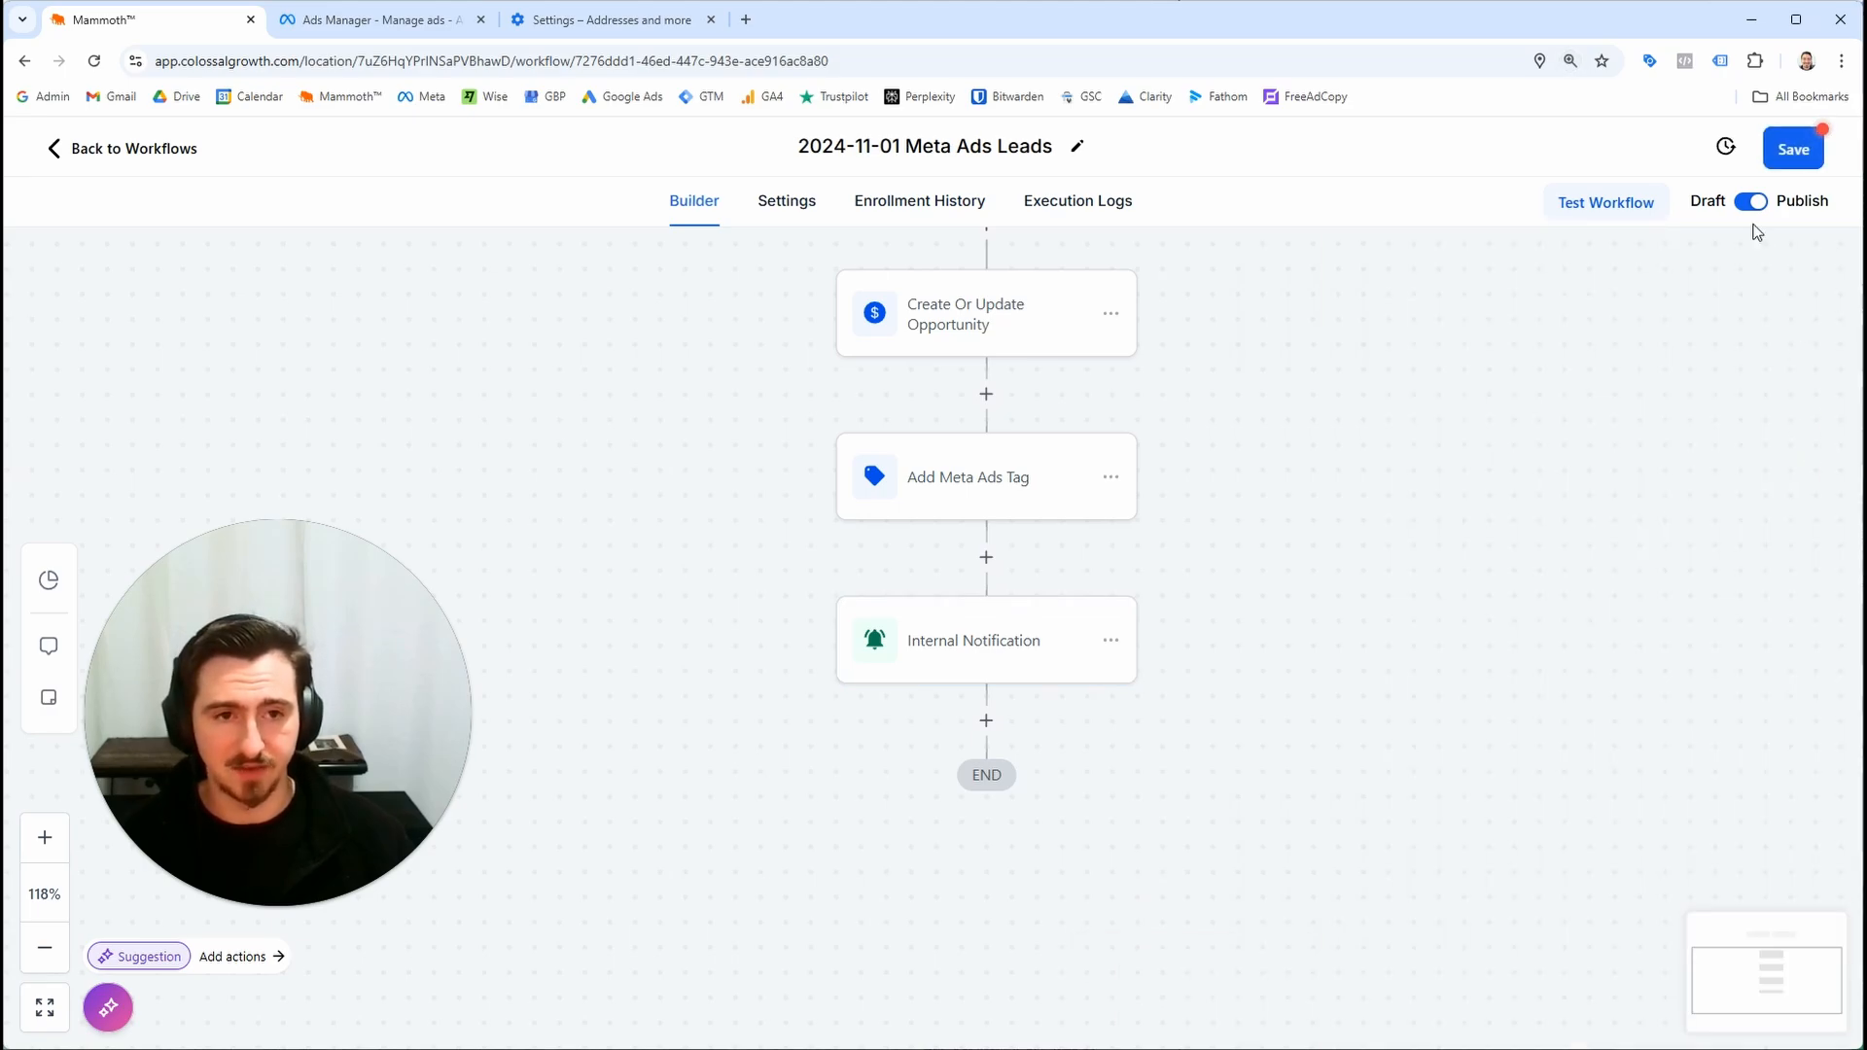
left_click(1773, 149)
Reopen the Internal Notification and replace the message body with the heading ** New Meta Ads Lead For {{location.name}} **
left_click(1096, 615)
scroll(1388, 846, "down", 5)
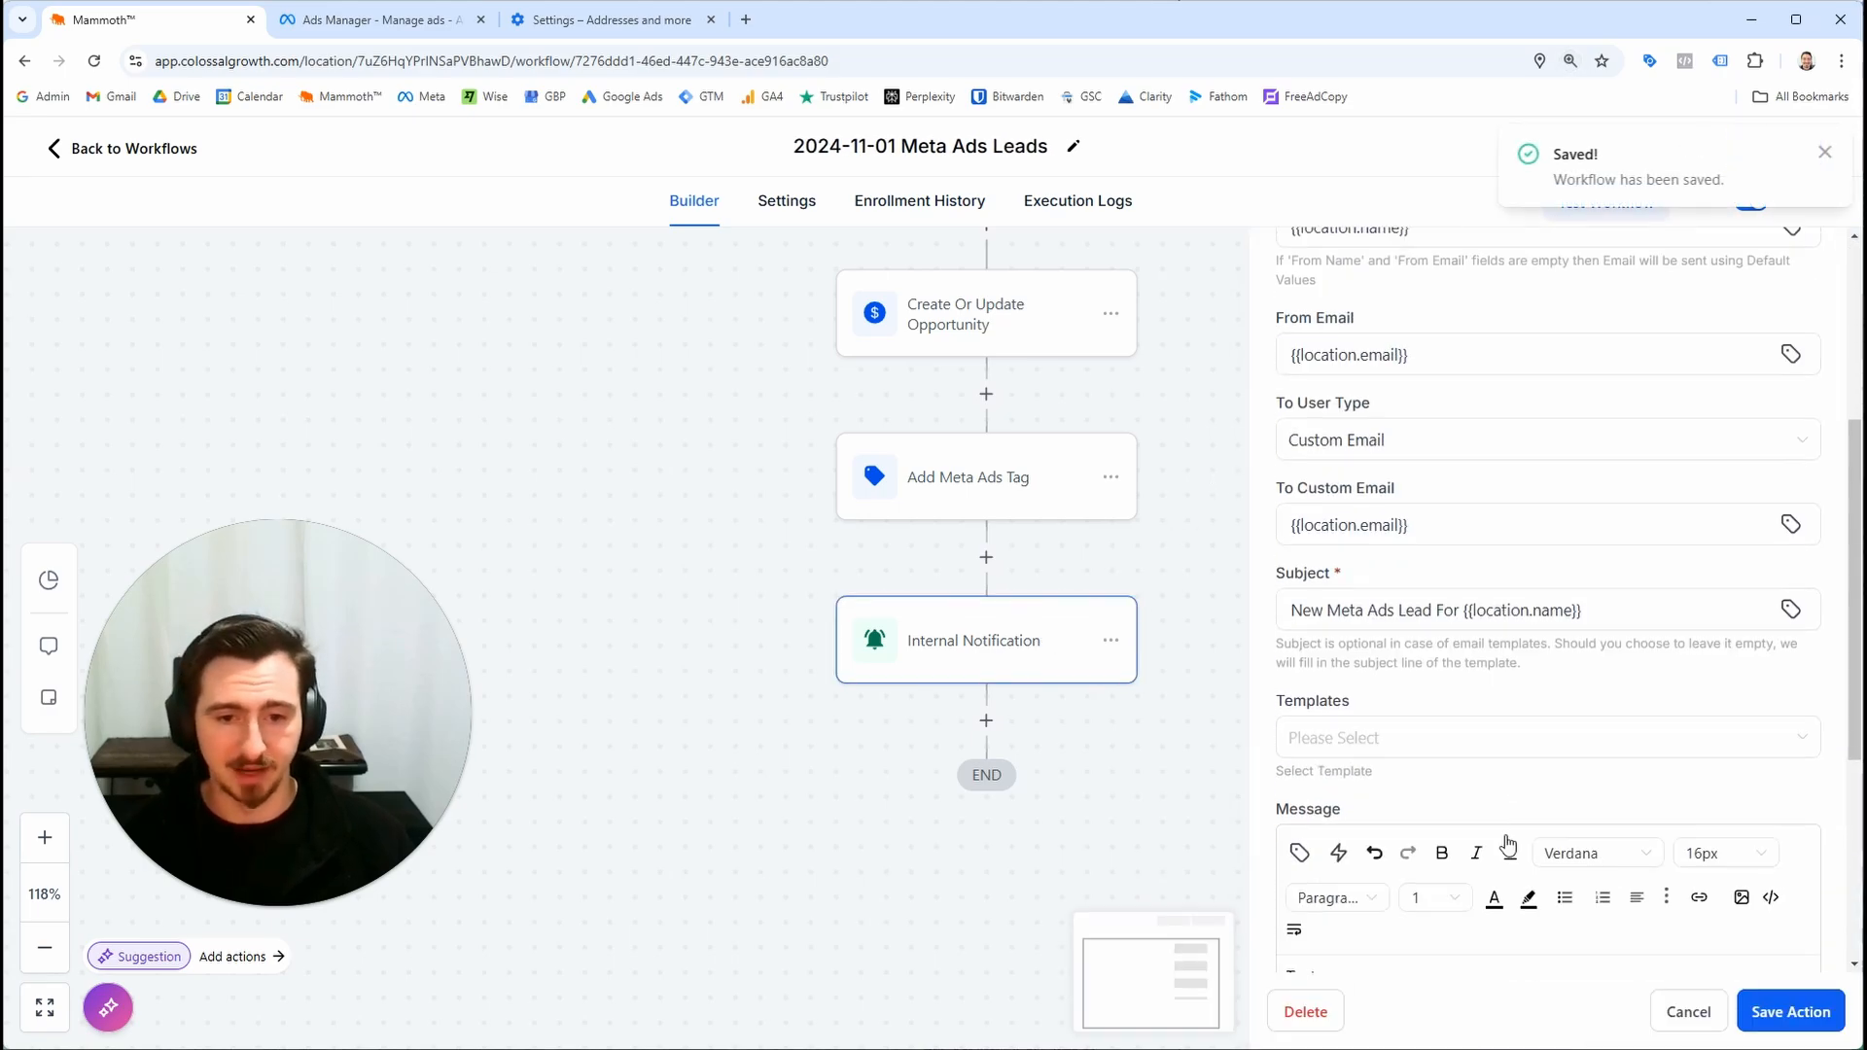
scroll(1484, 953, "down", 3)
double_click(1307, 687)
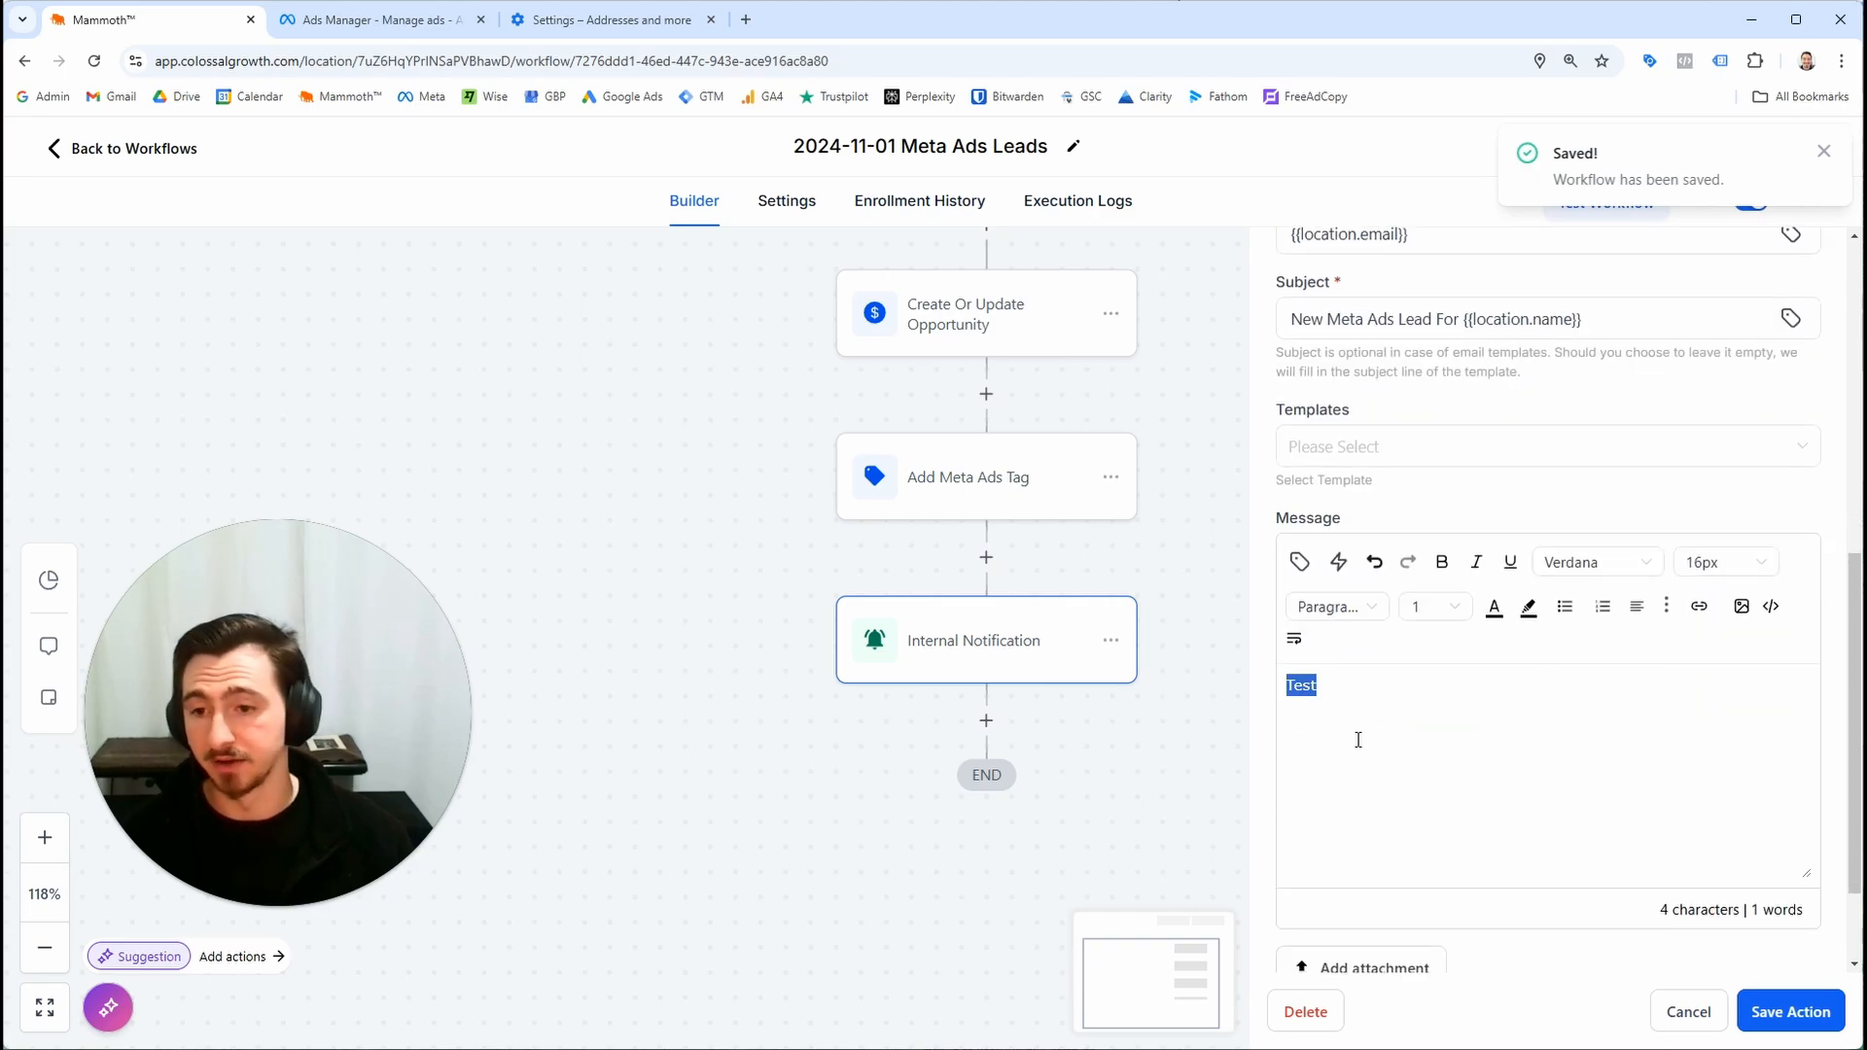
type("** N")
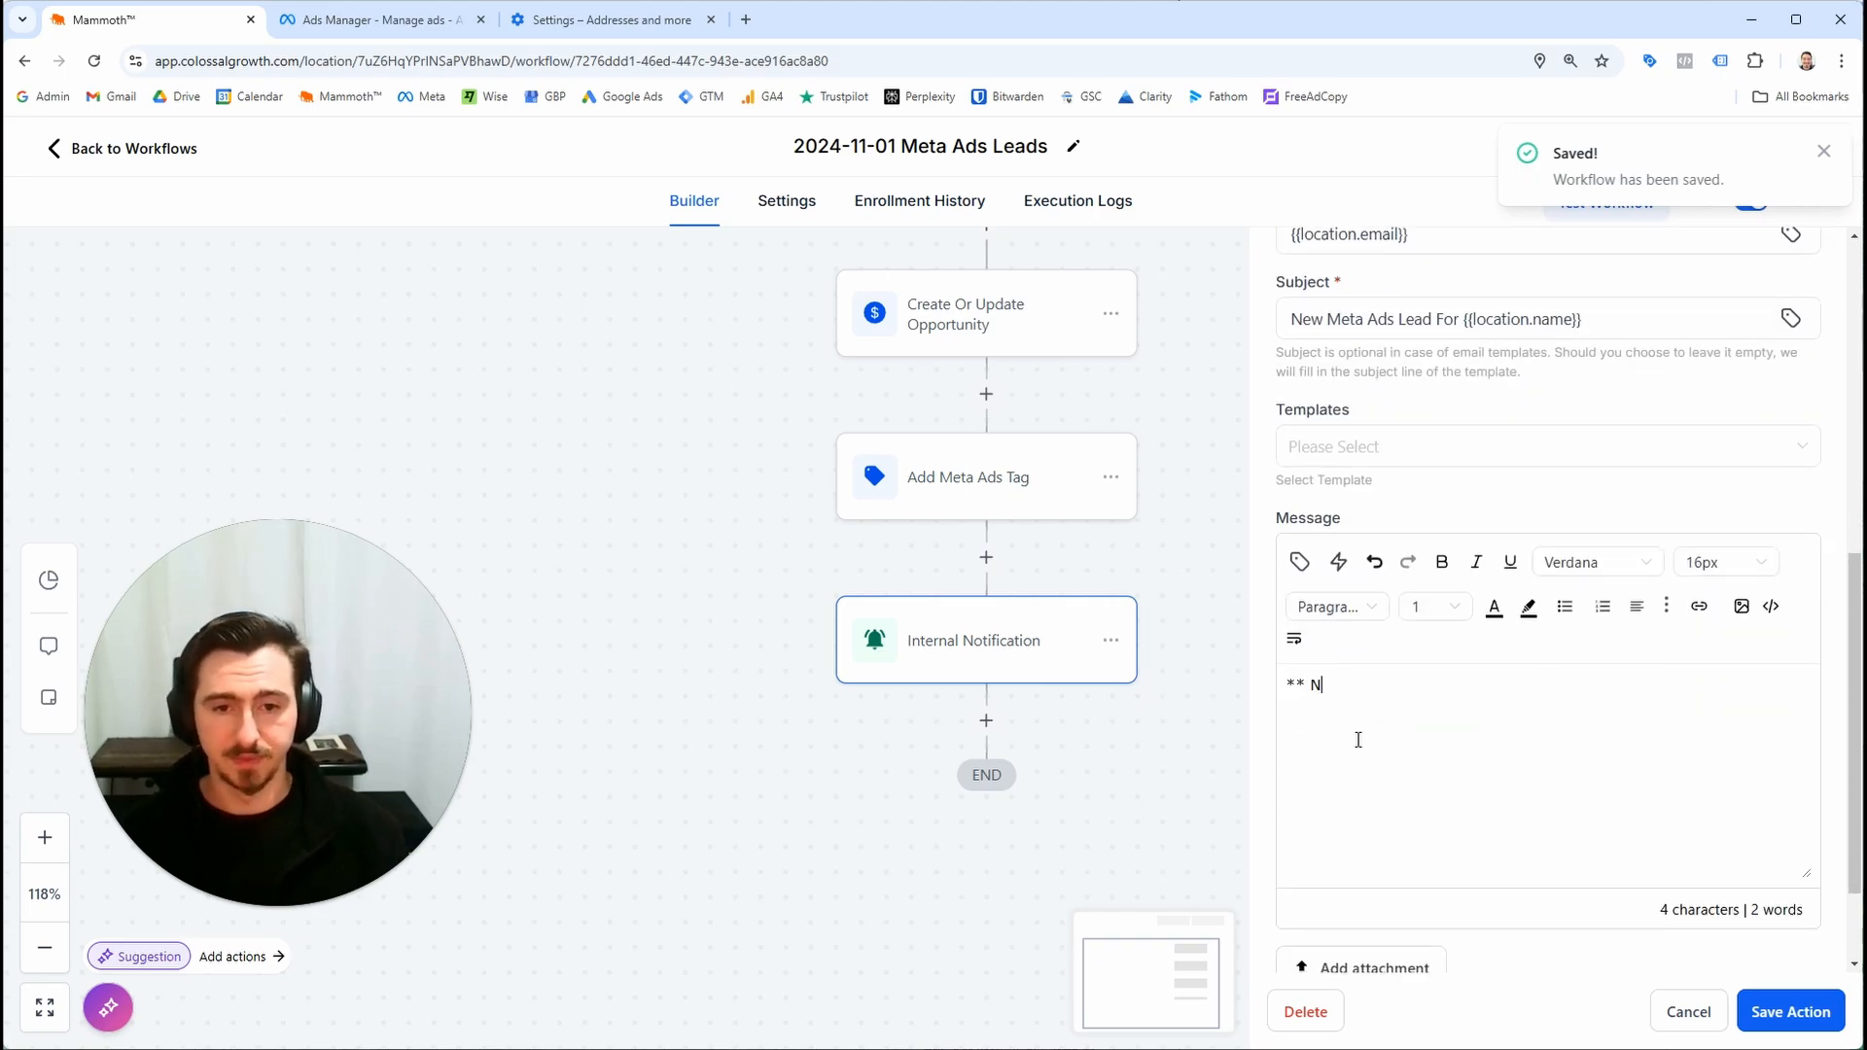
type("ew Meta Ads Lead For")
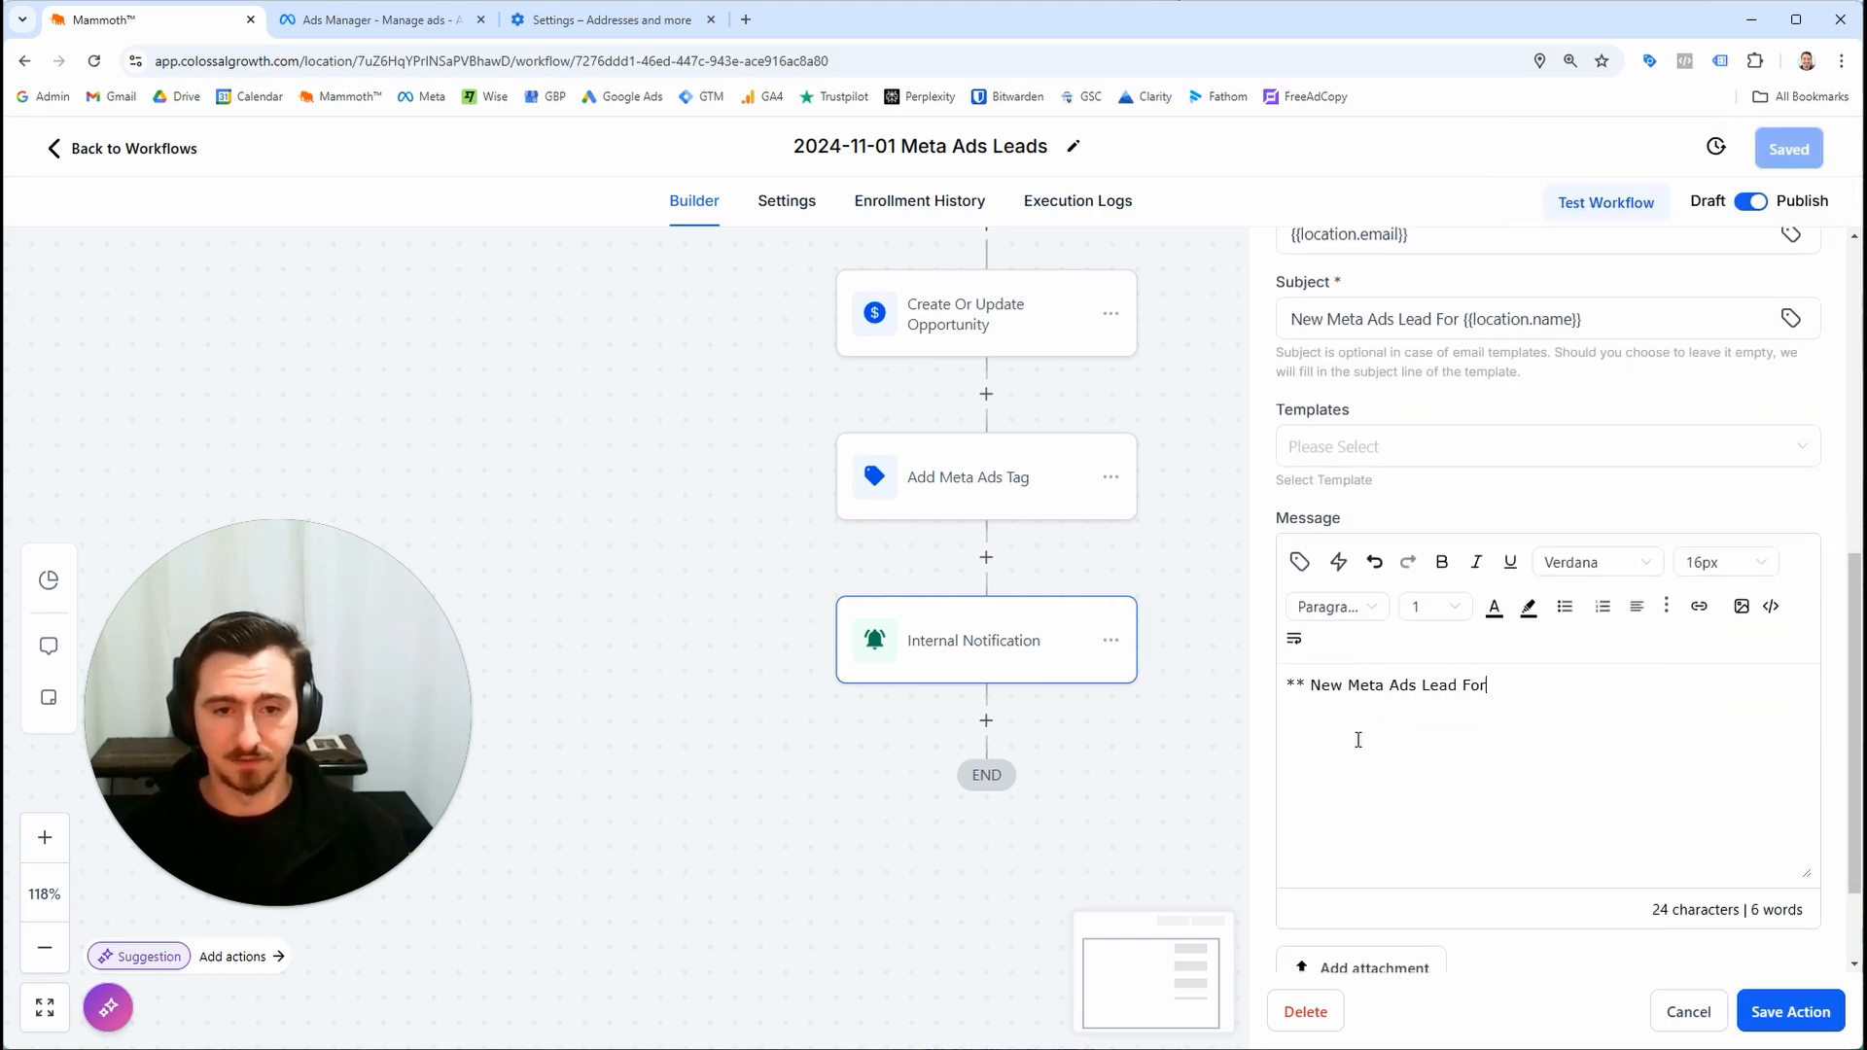
type(" {{location.name}{}{")
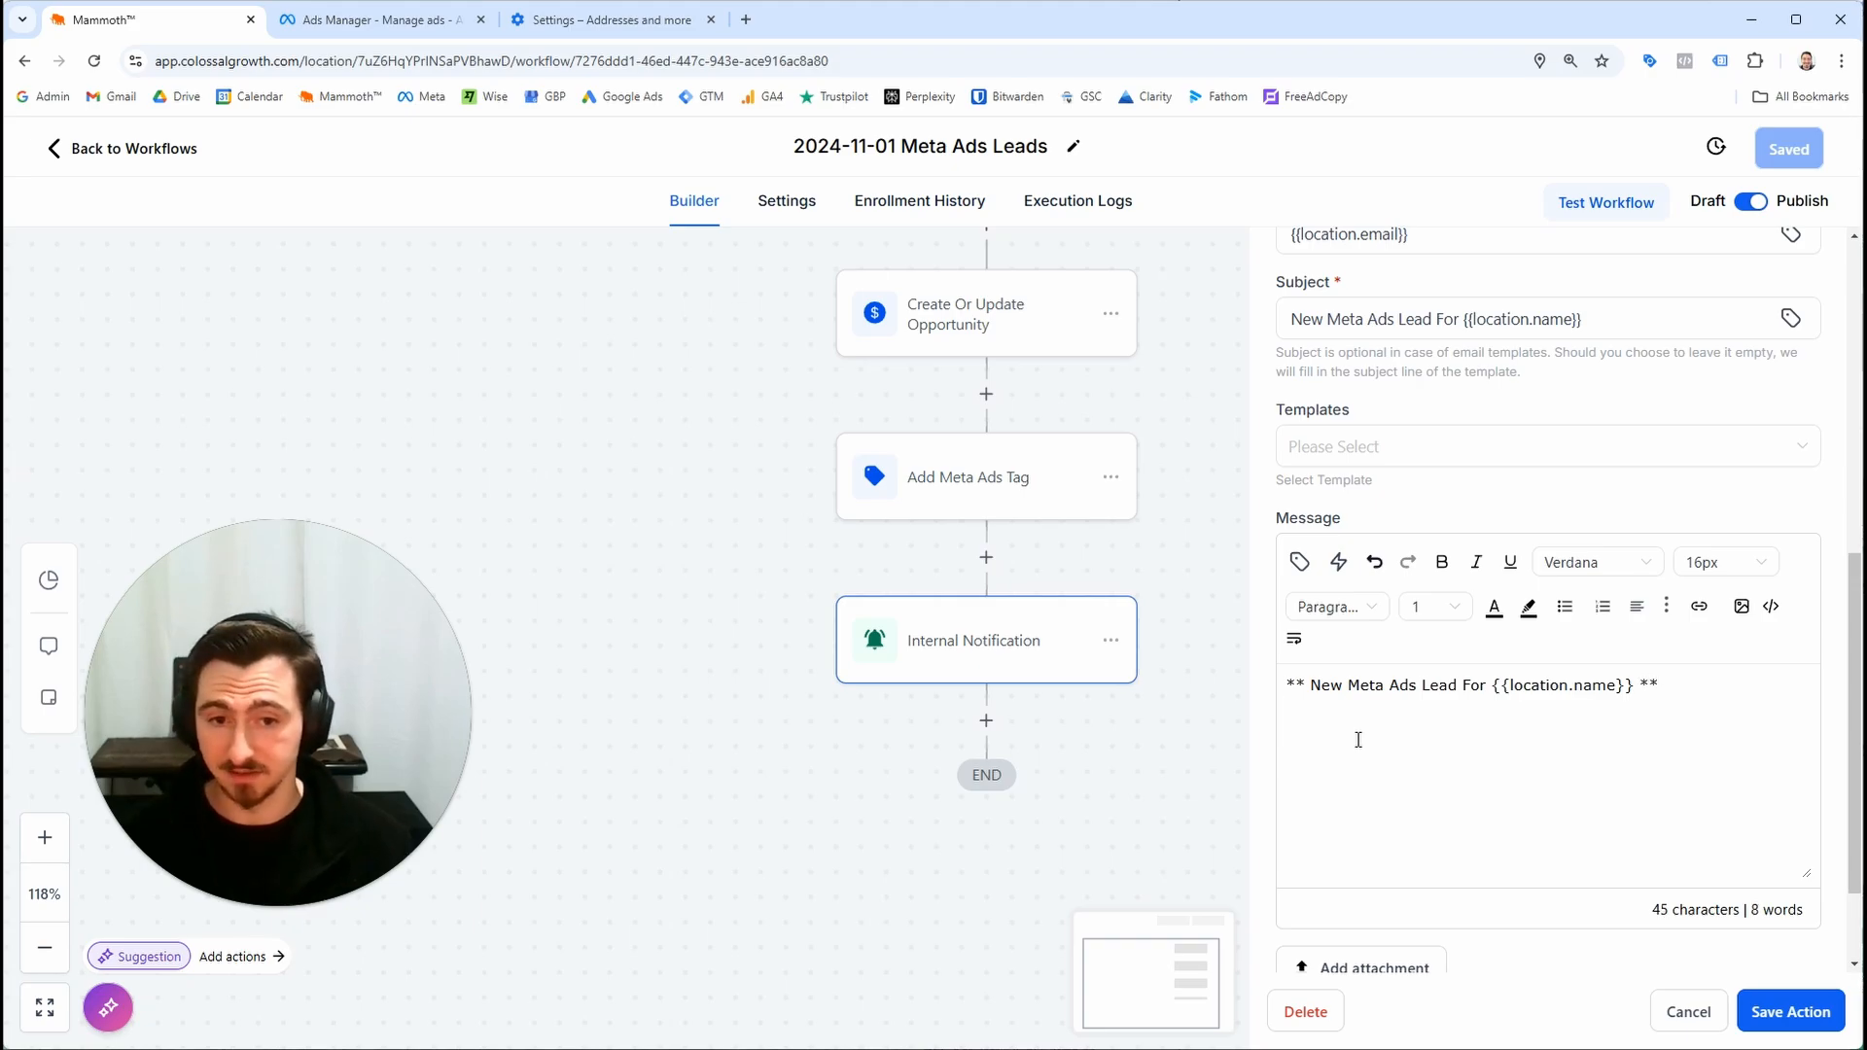
Add a Name: line to the message and insert the Contact Full Name custom value after it
type("Name:\"")
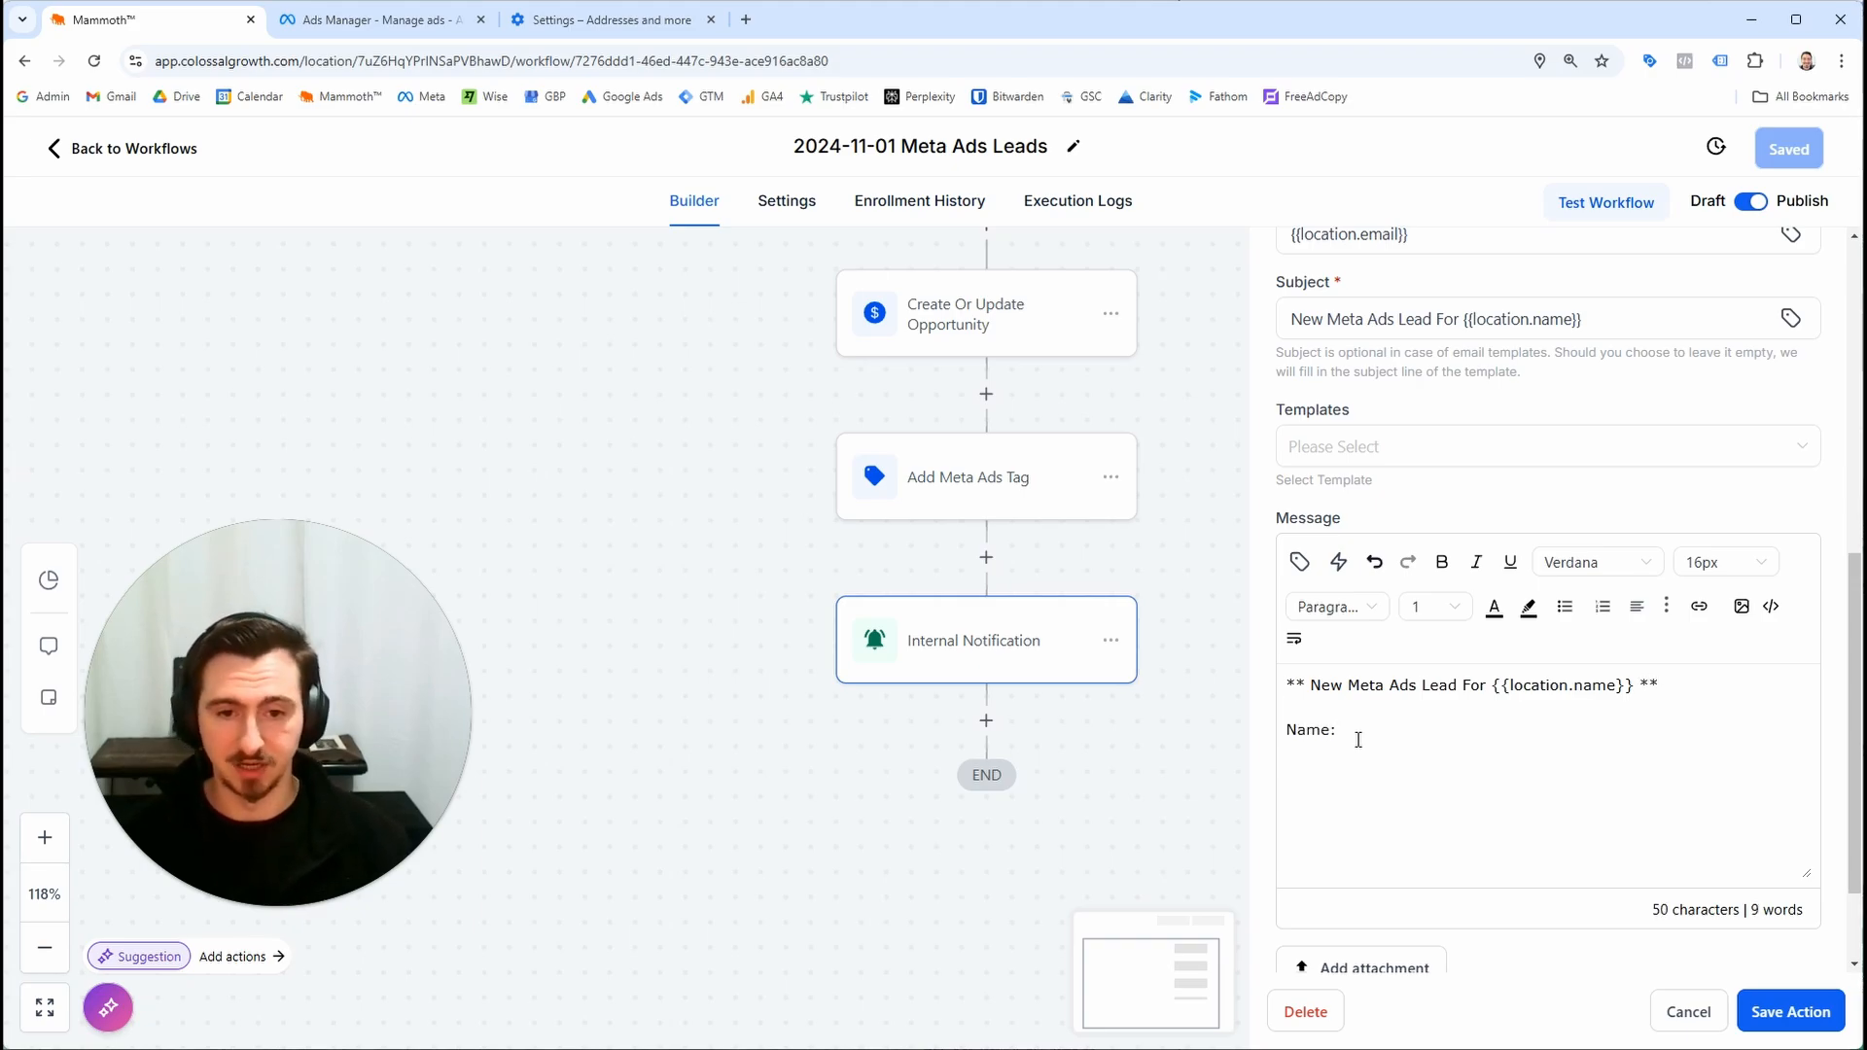
left_click(1299, 562)
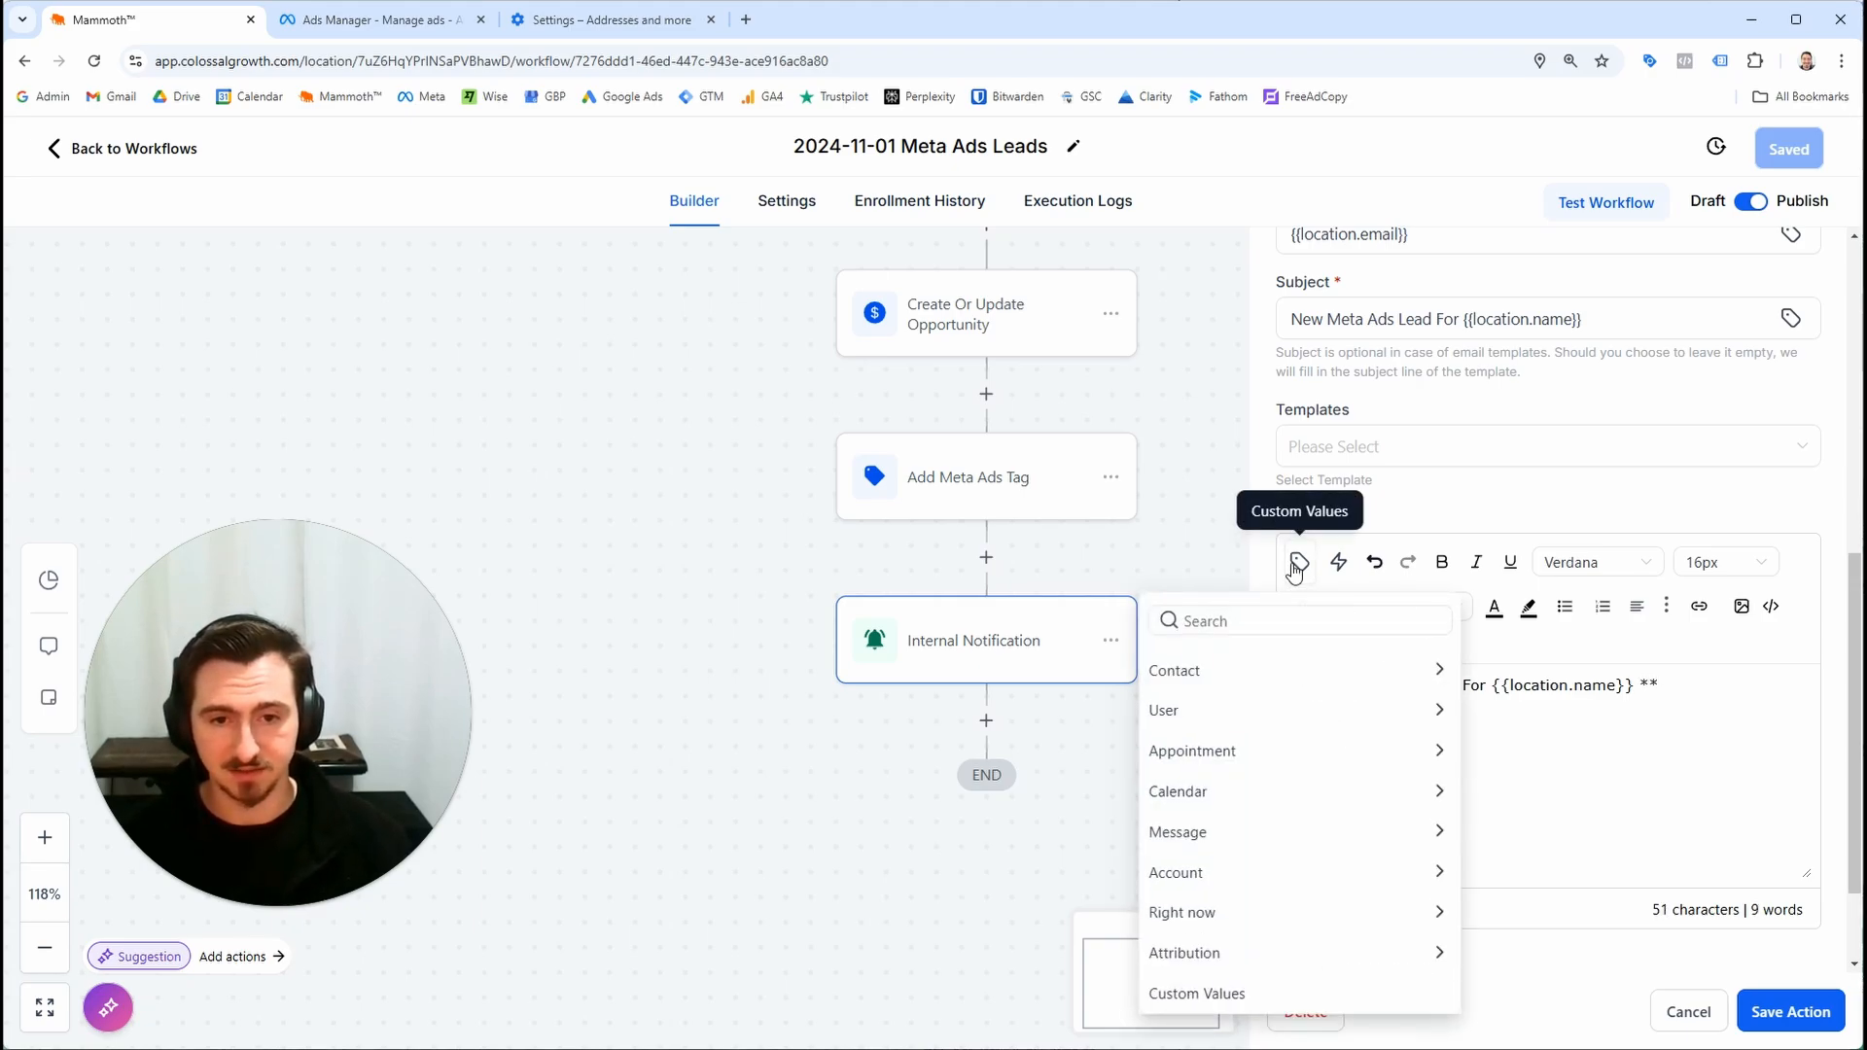
type("name")
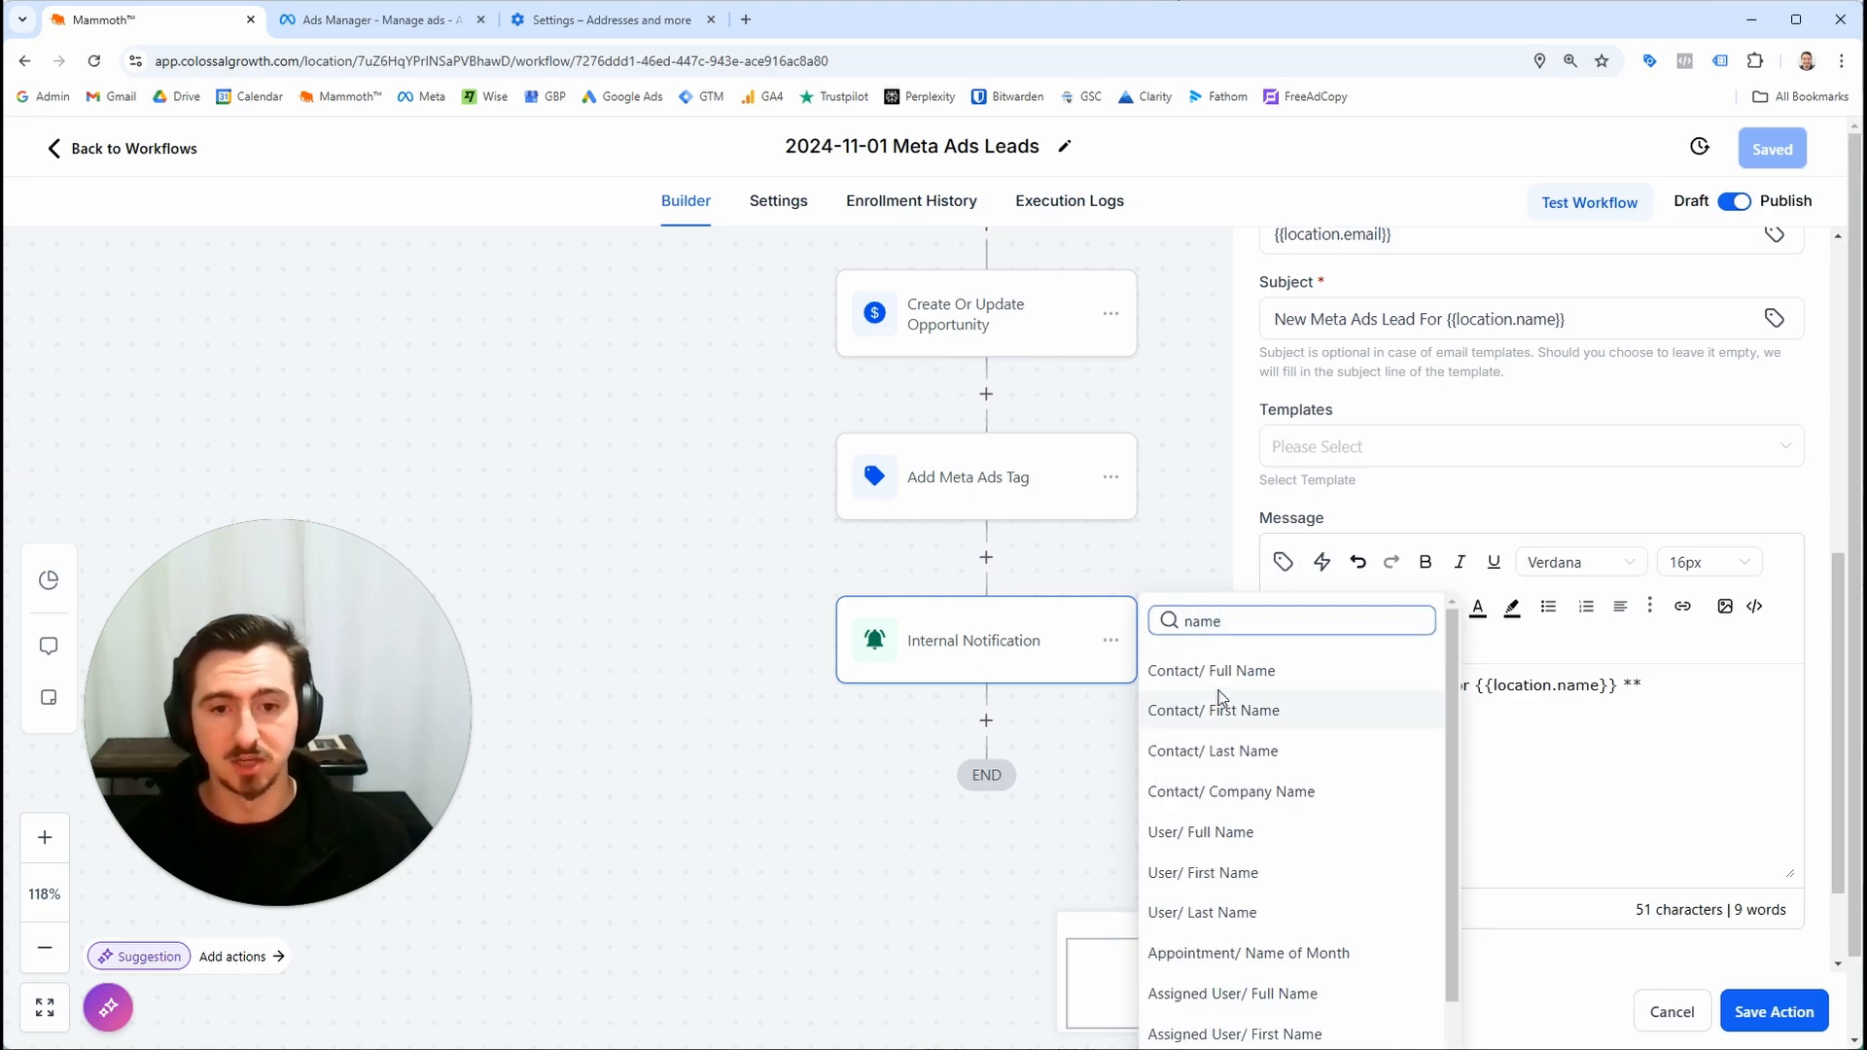
left_click(1251, 680)
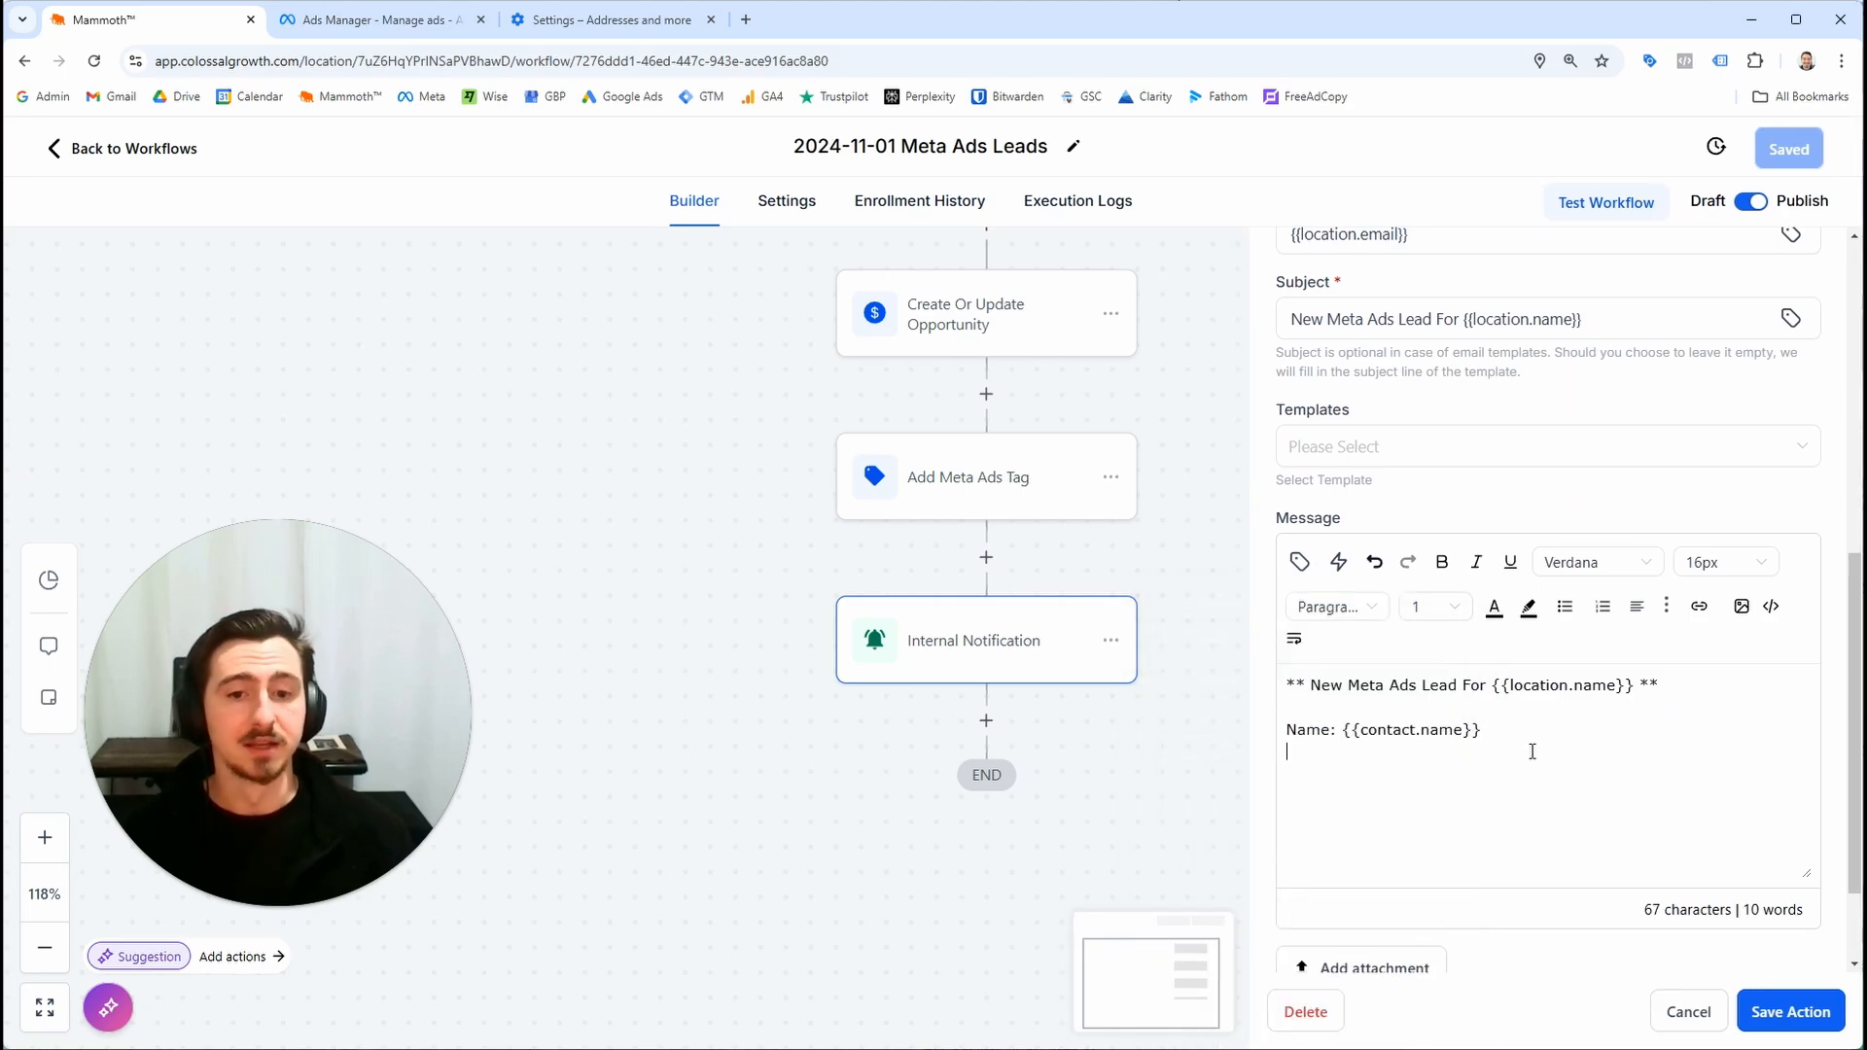
double_click(1392, 728)
left_click(1378, 751)
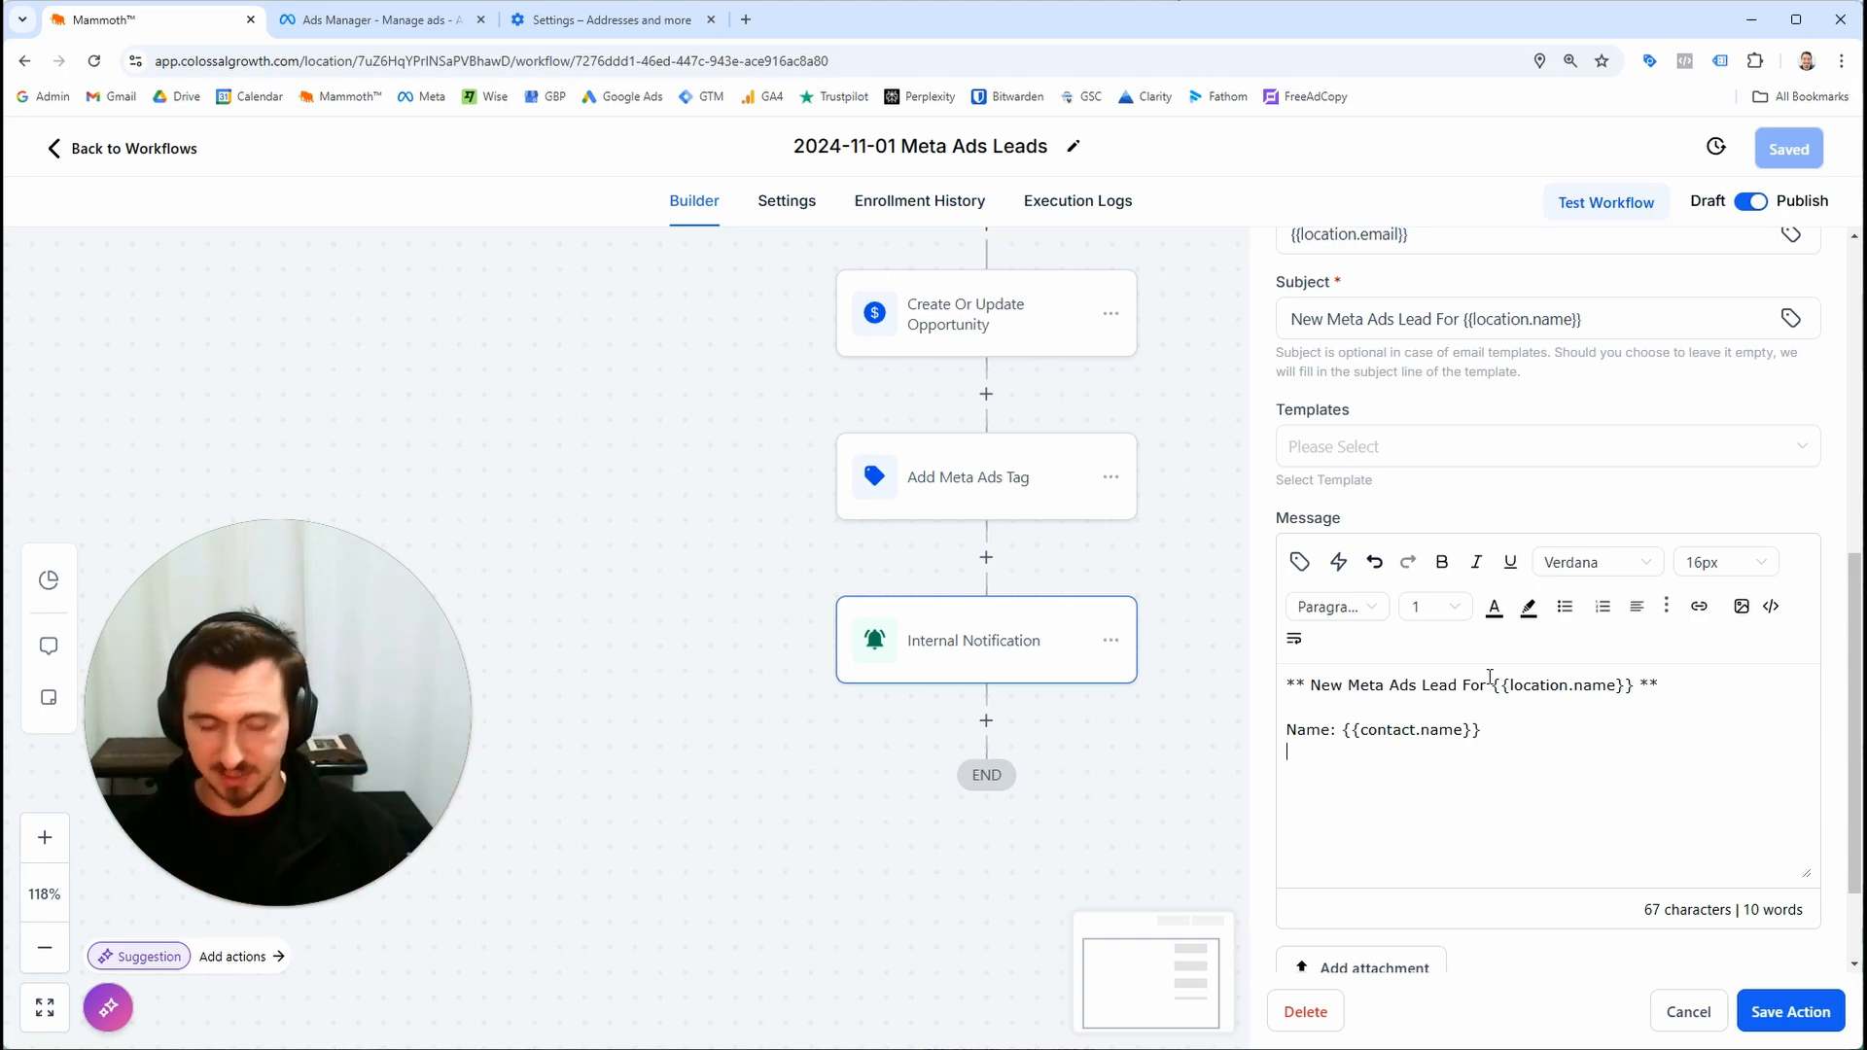
Add a Phone: label on a new line, checking the Meta lead form's fields in Ads Manager
type("Phon e")
key("BackSpace")
type("e:")
left_click(370, 19)
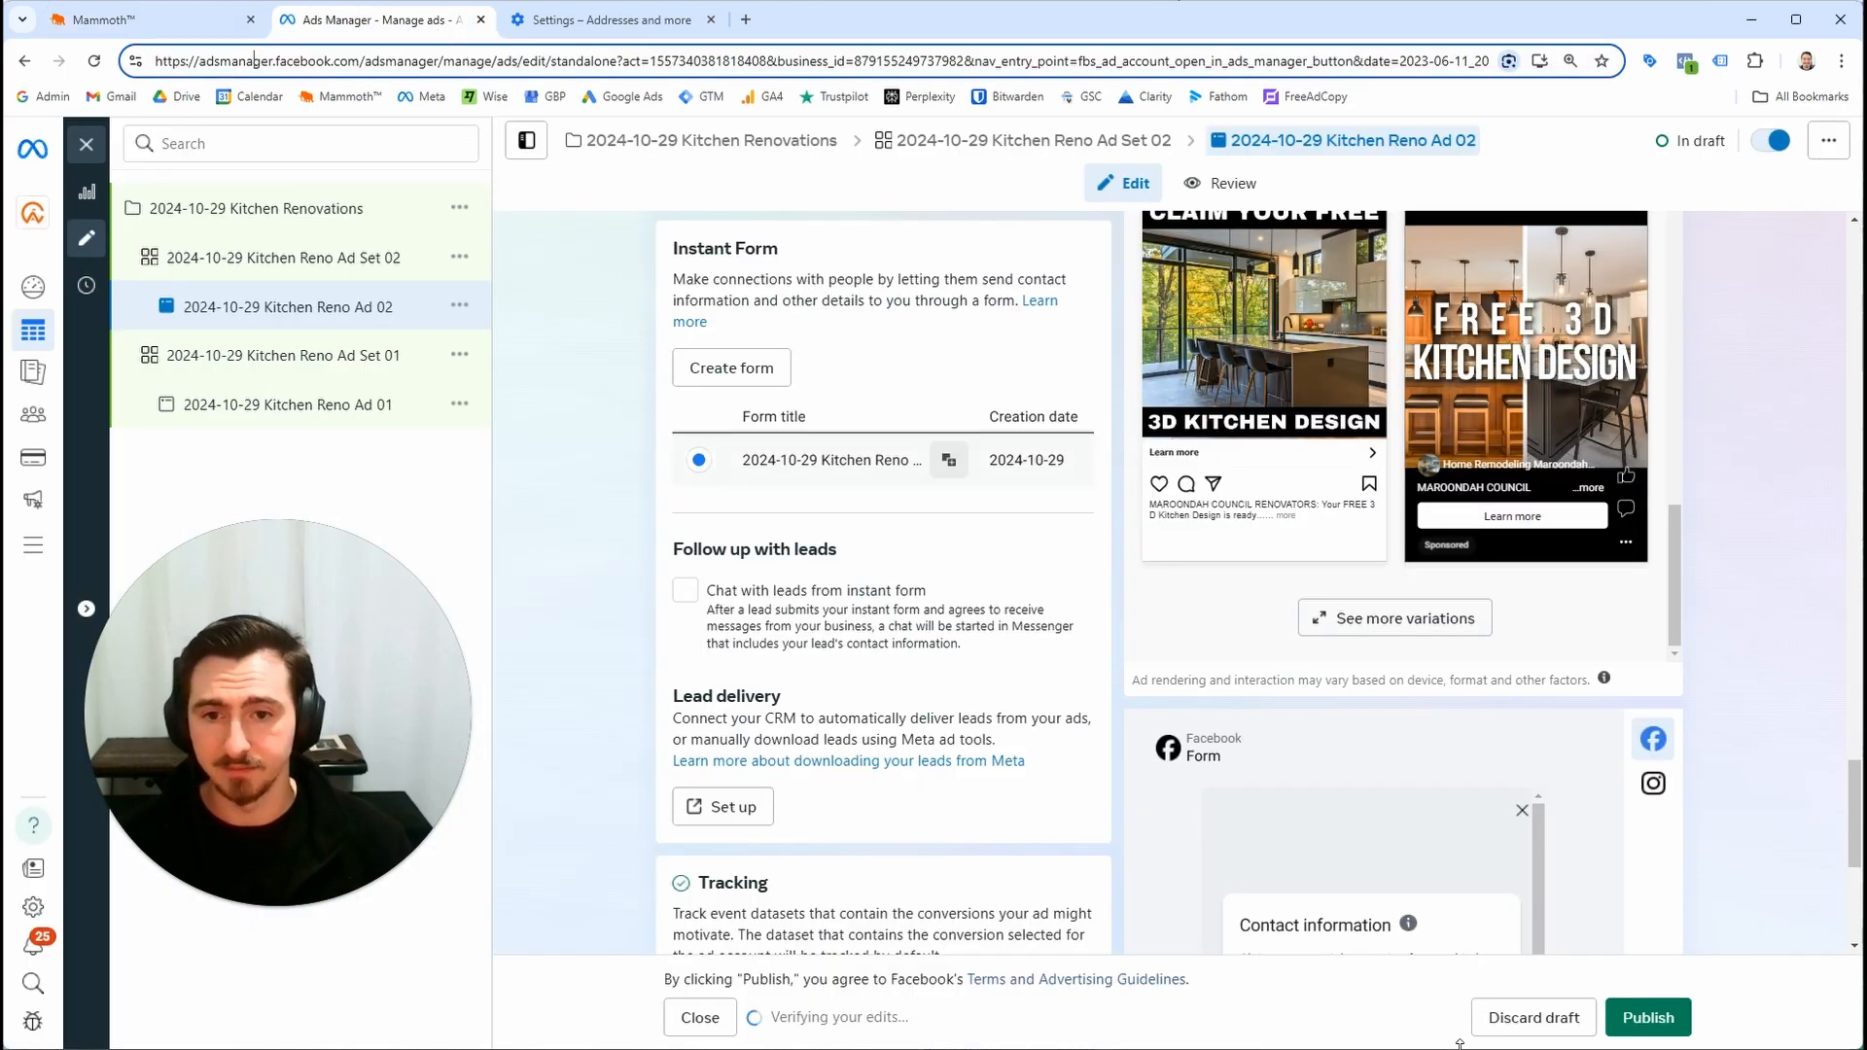
scroll(1495, 727, "down", 5)
scroll(1496, 727, "down", 2)
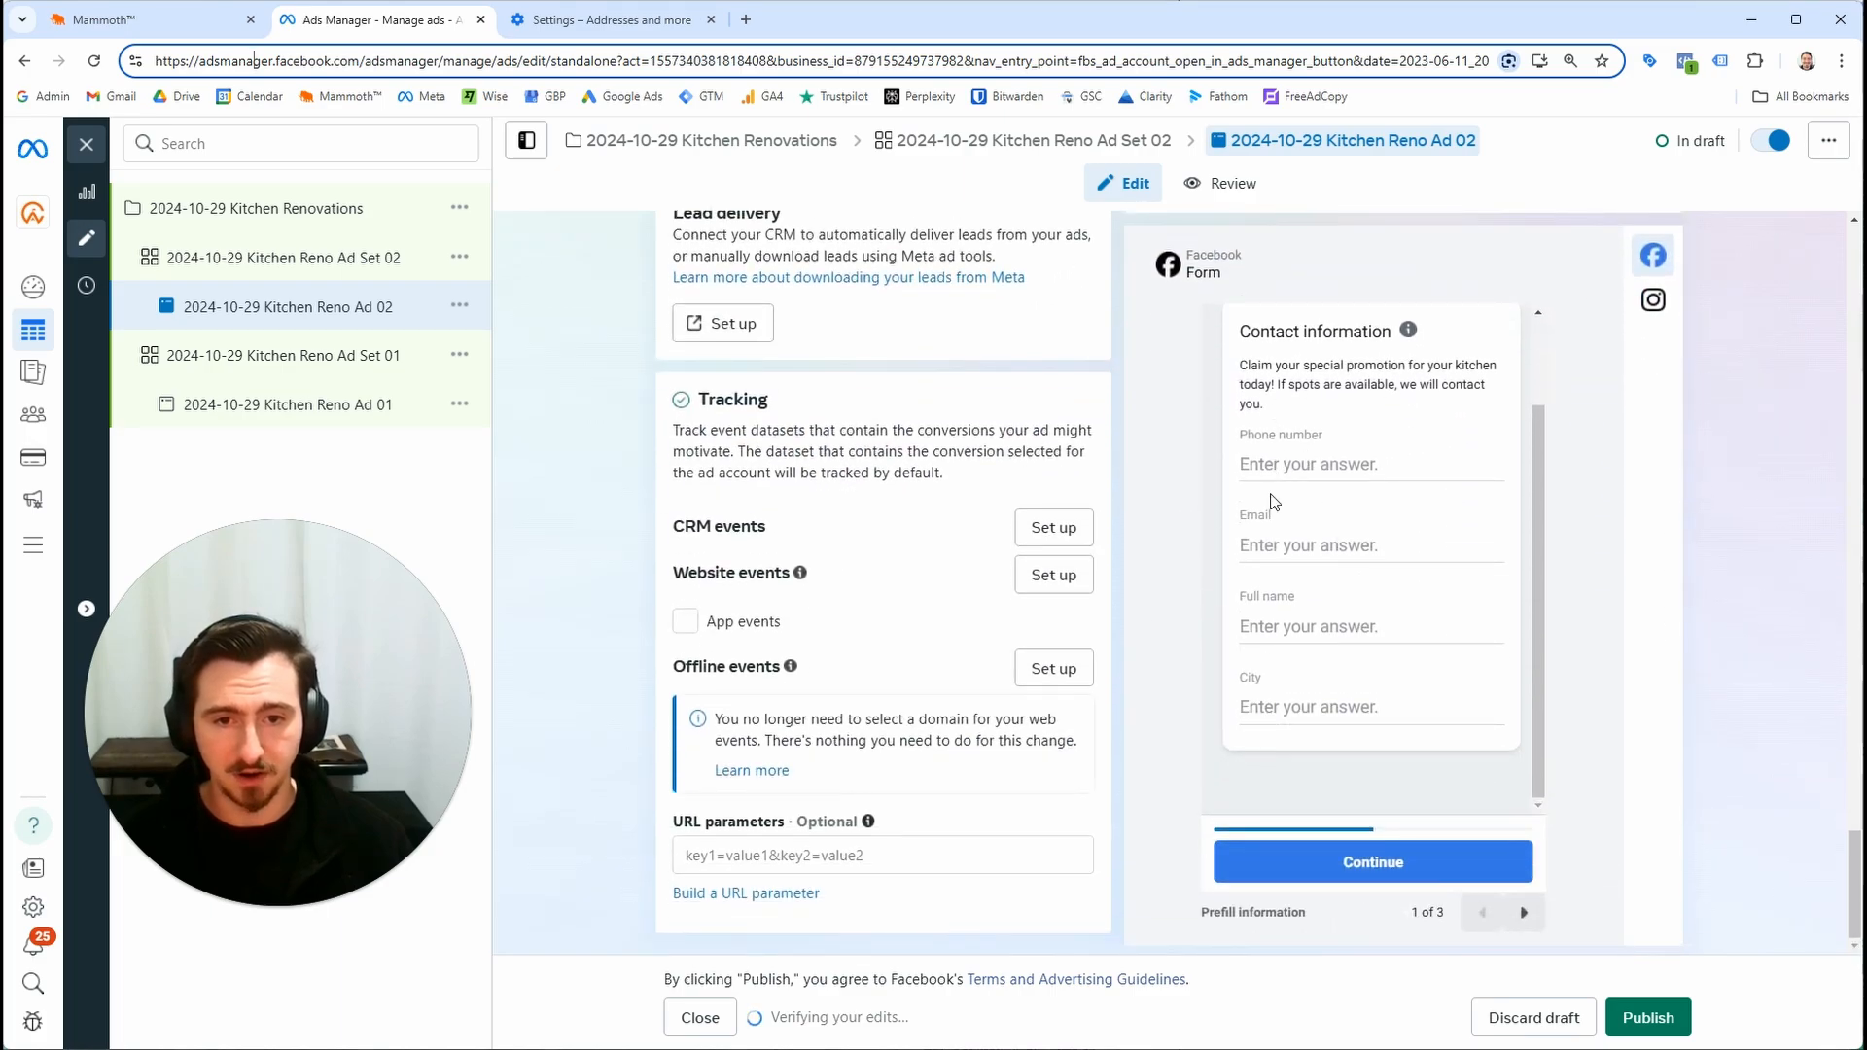
left_click(146, 20)
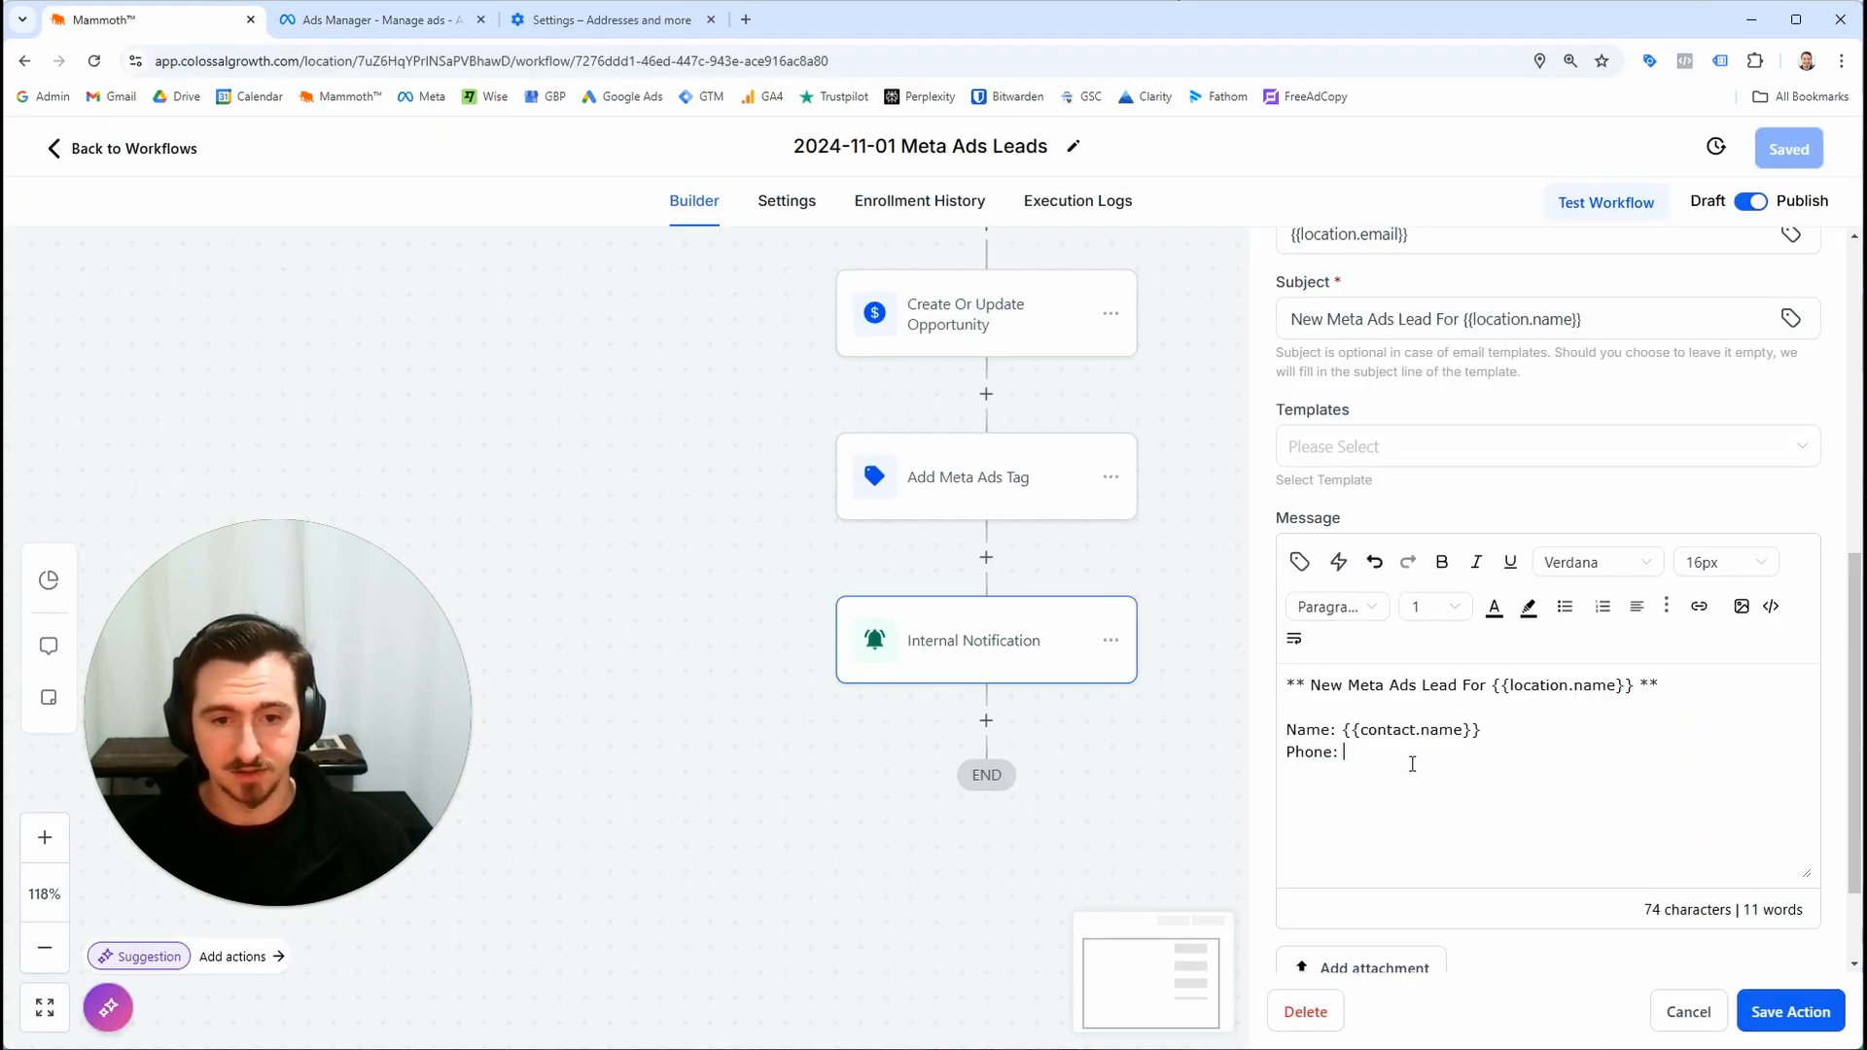
Insert the Contact Phone custom value after the Phone: label
left_click(1299, 561)
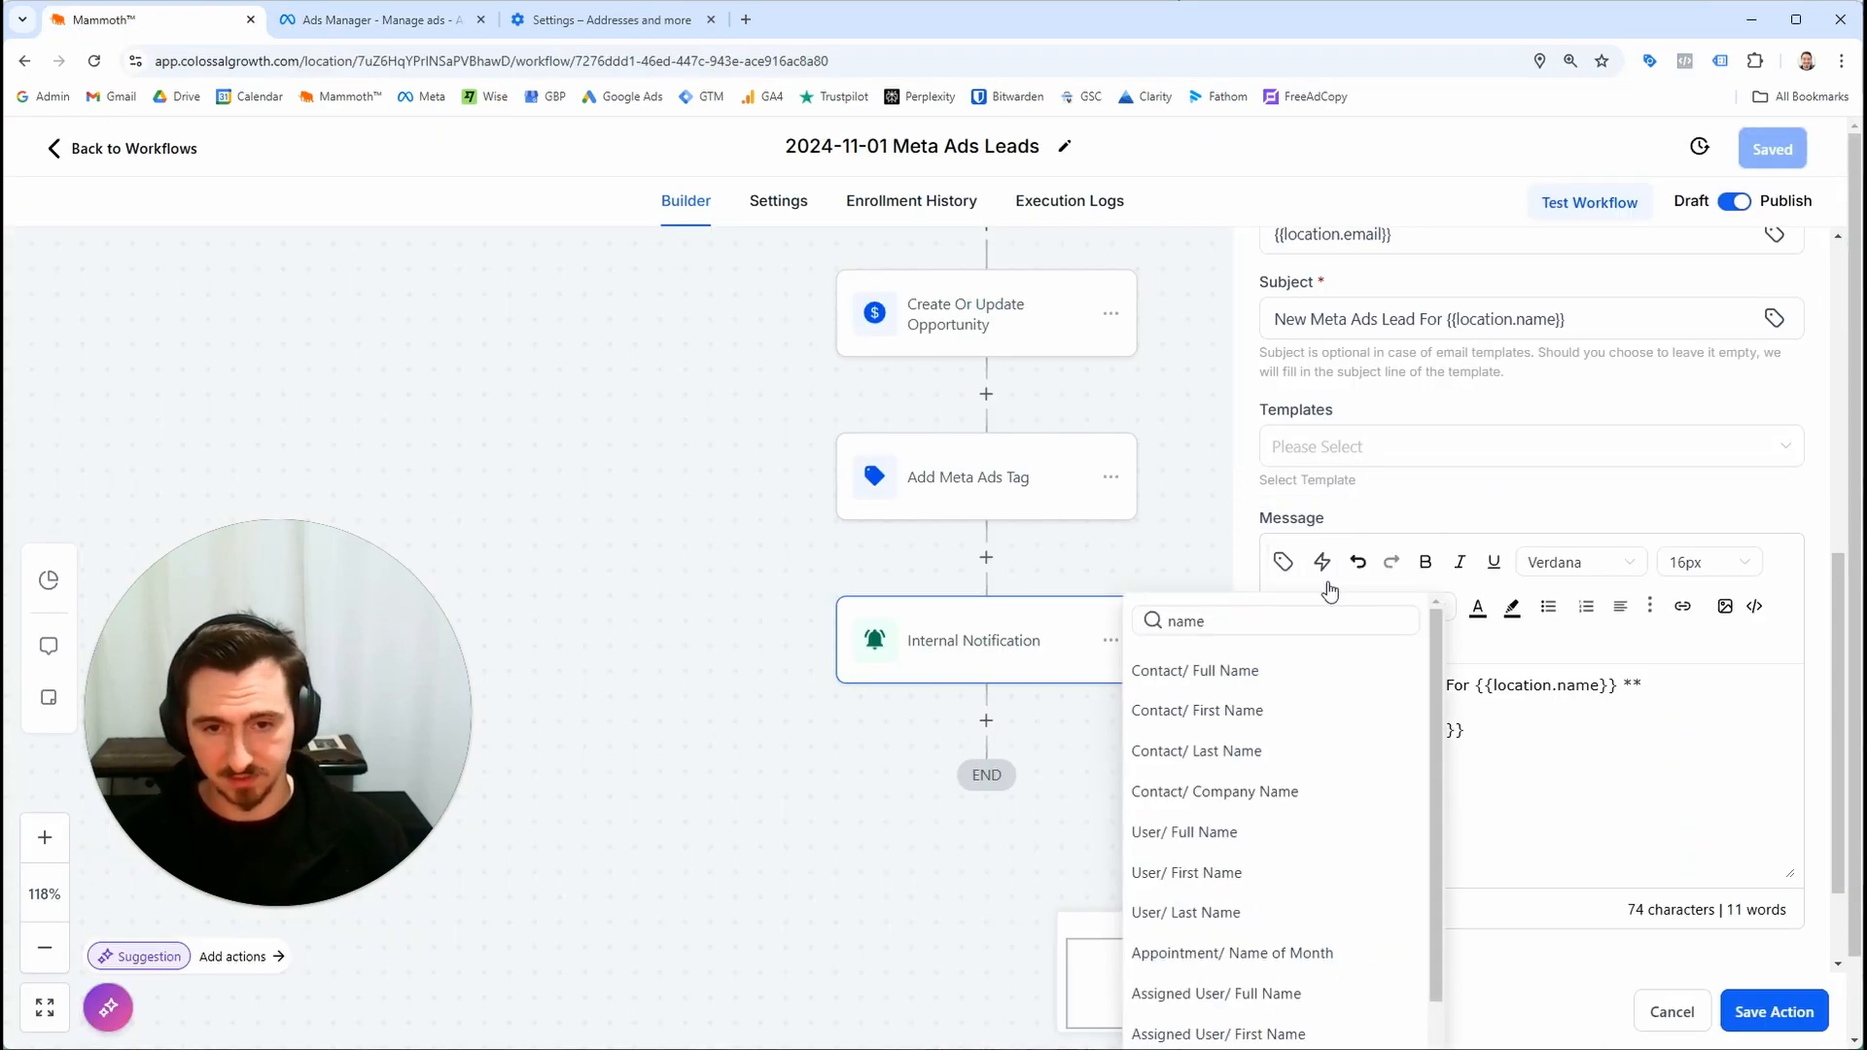
left_click(1320, 605)
left_click(1299, 561)
type("p")
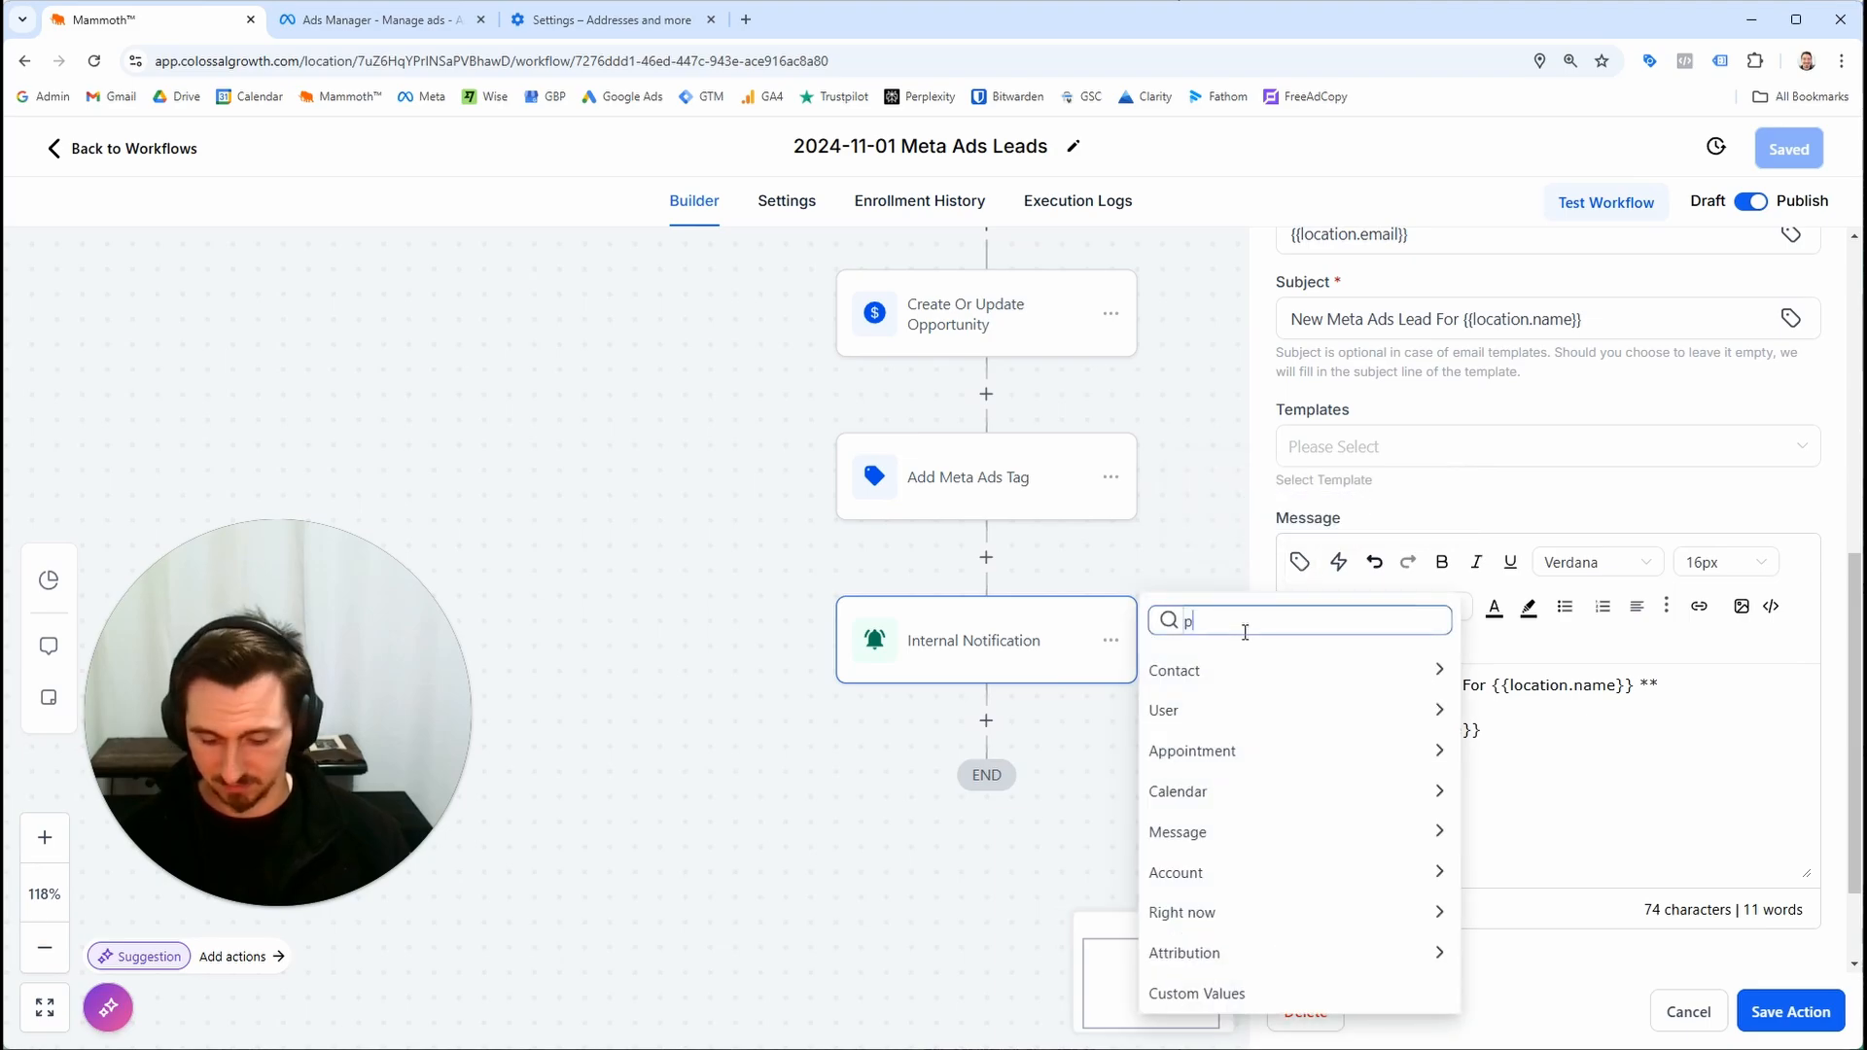
type("hone")
left_click(1238, 676)
Add an Email: line with the Contact Email custom value and start a new line
type("Email:")
left_click(1300, 561)
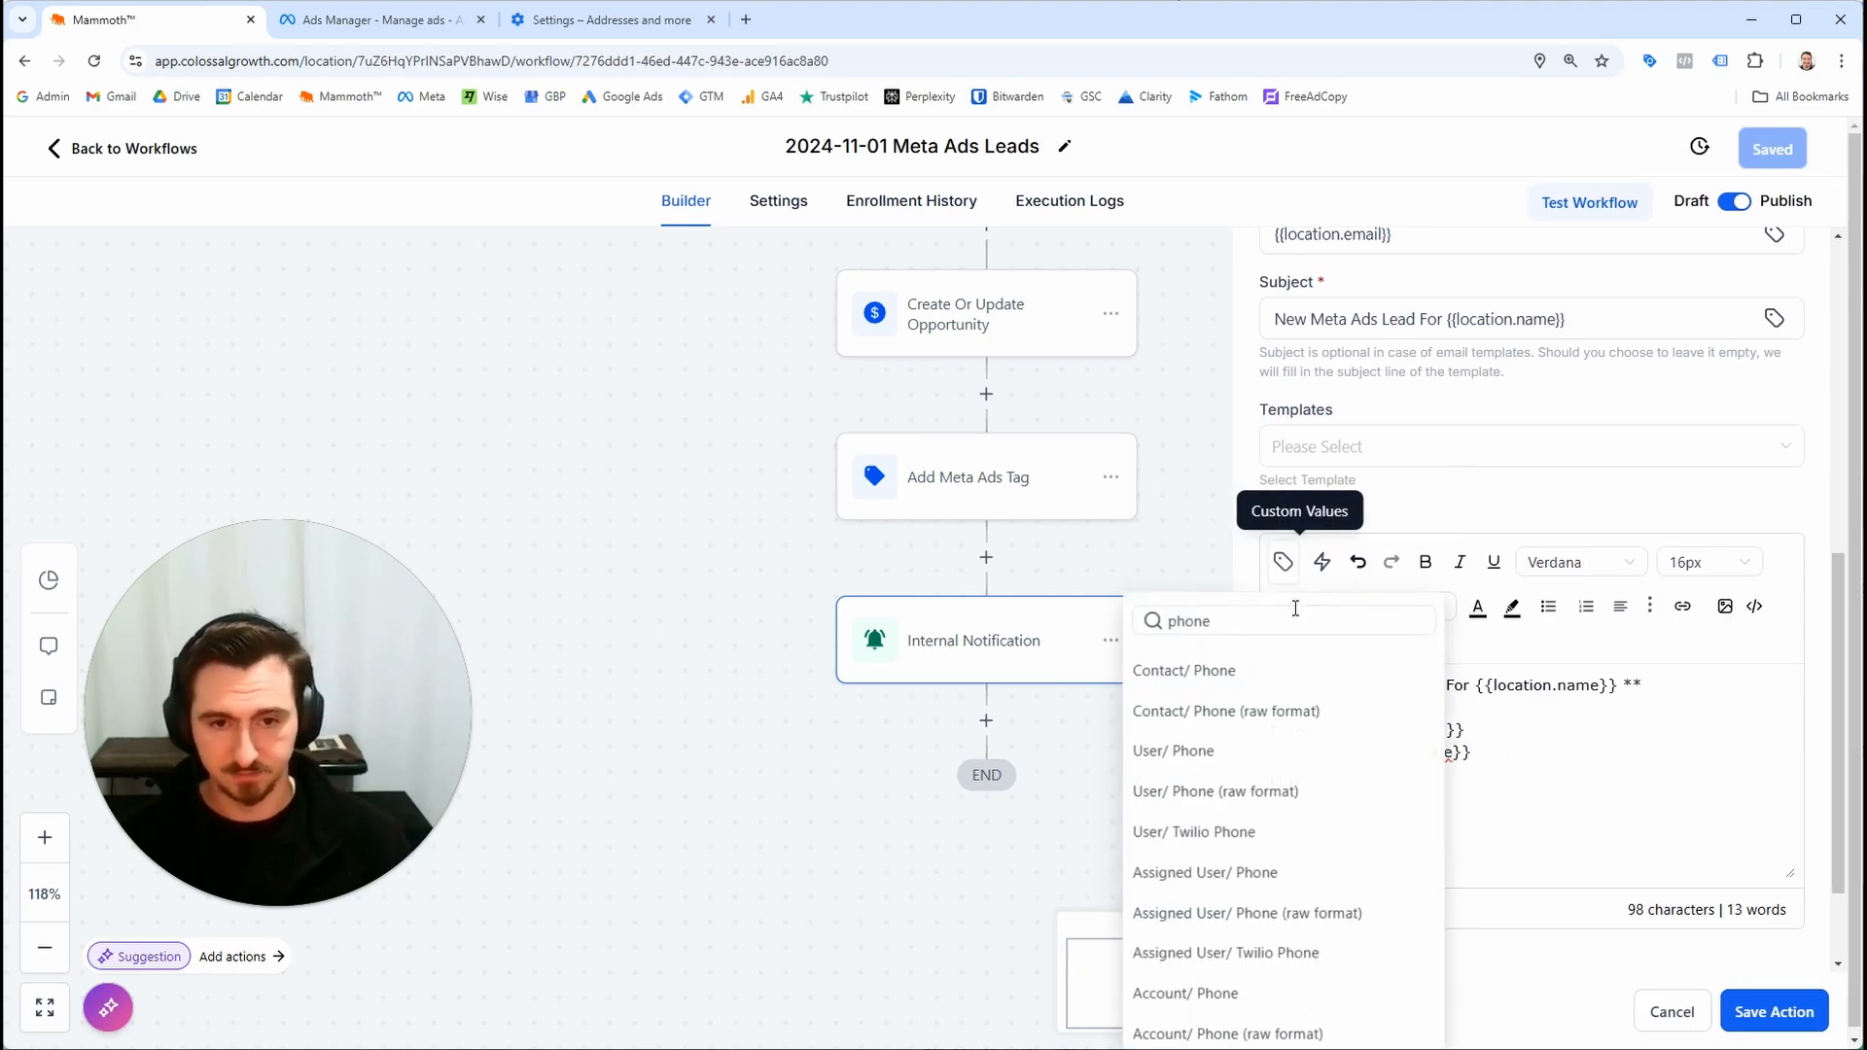
key("ctrl+a")
type("ema")
left_click(1251, 673)
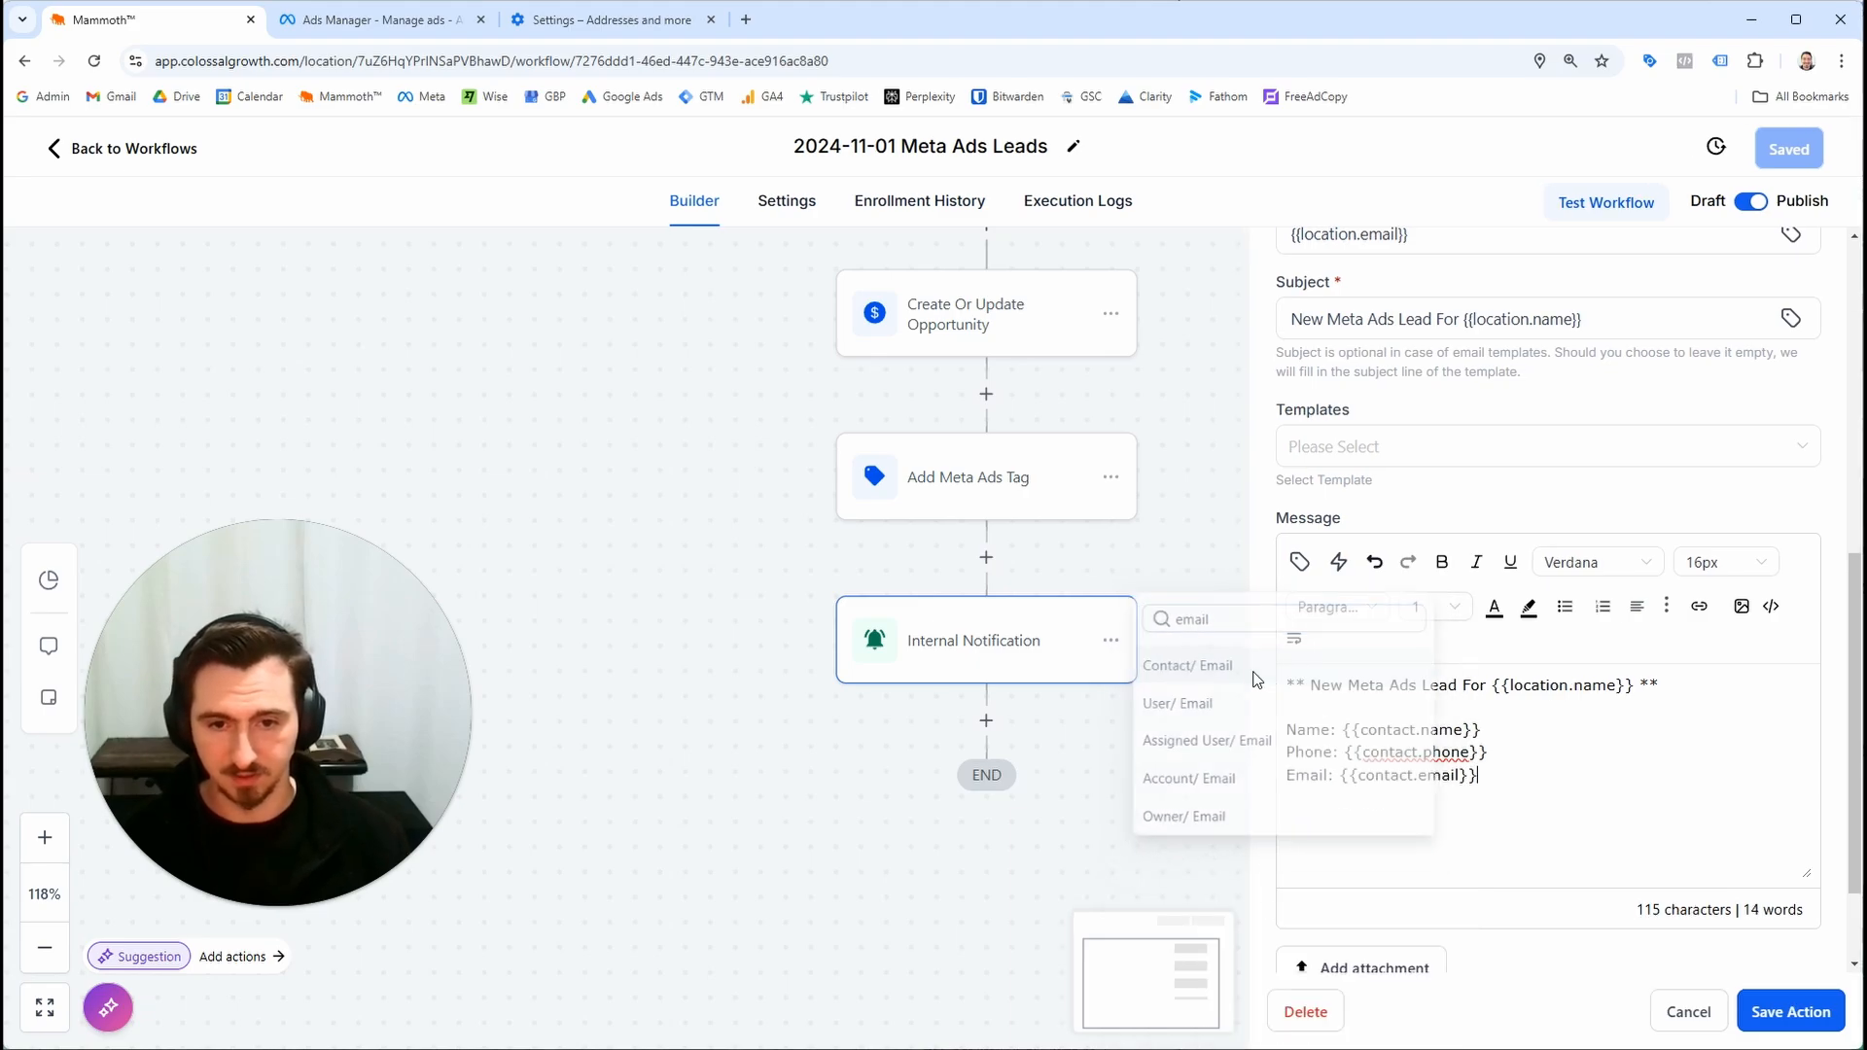
key("Return")
Add a City: line with the Contact City custom value, and save the action and the workflow
type("City:")
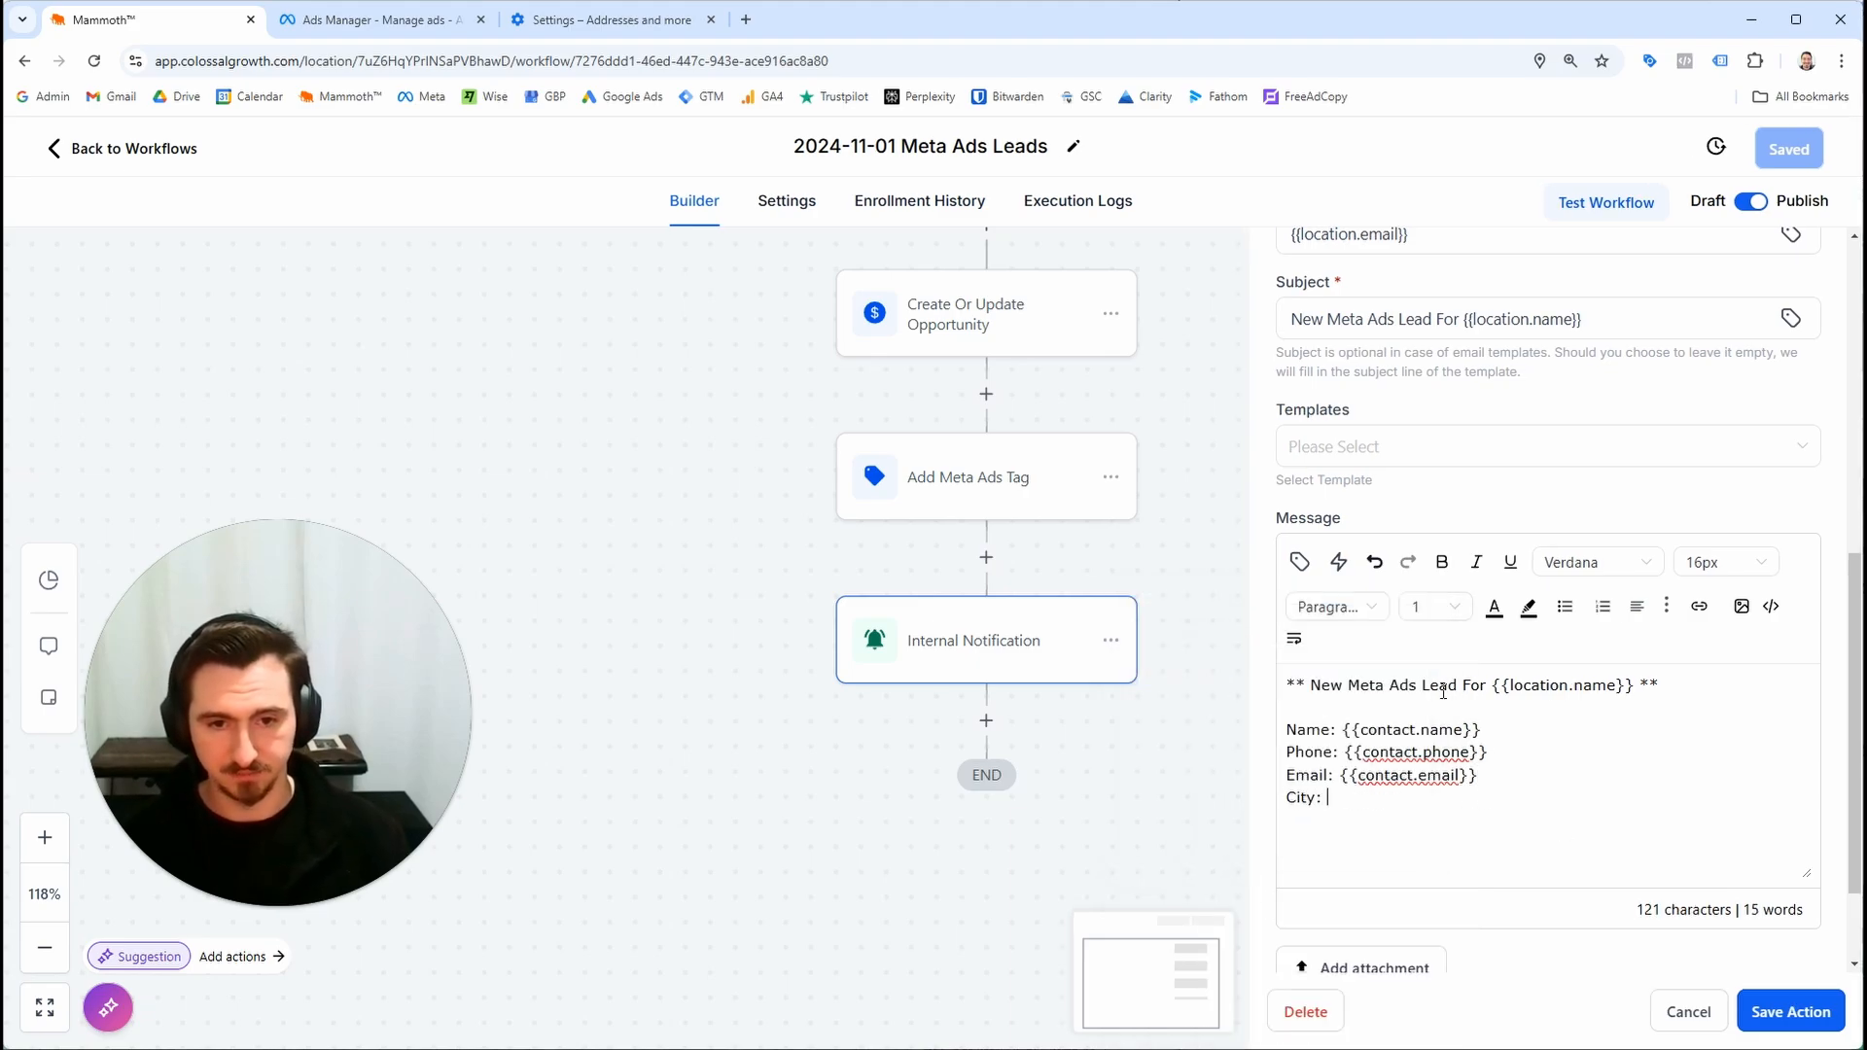
left_click(1297, 561)
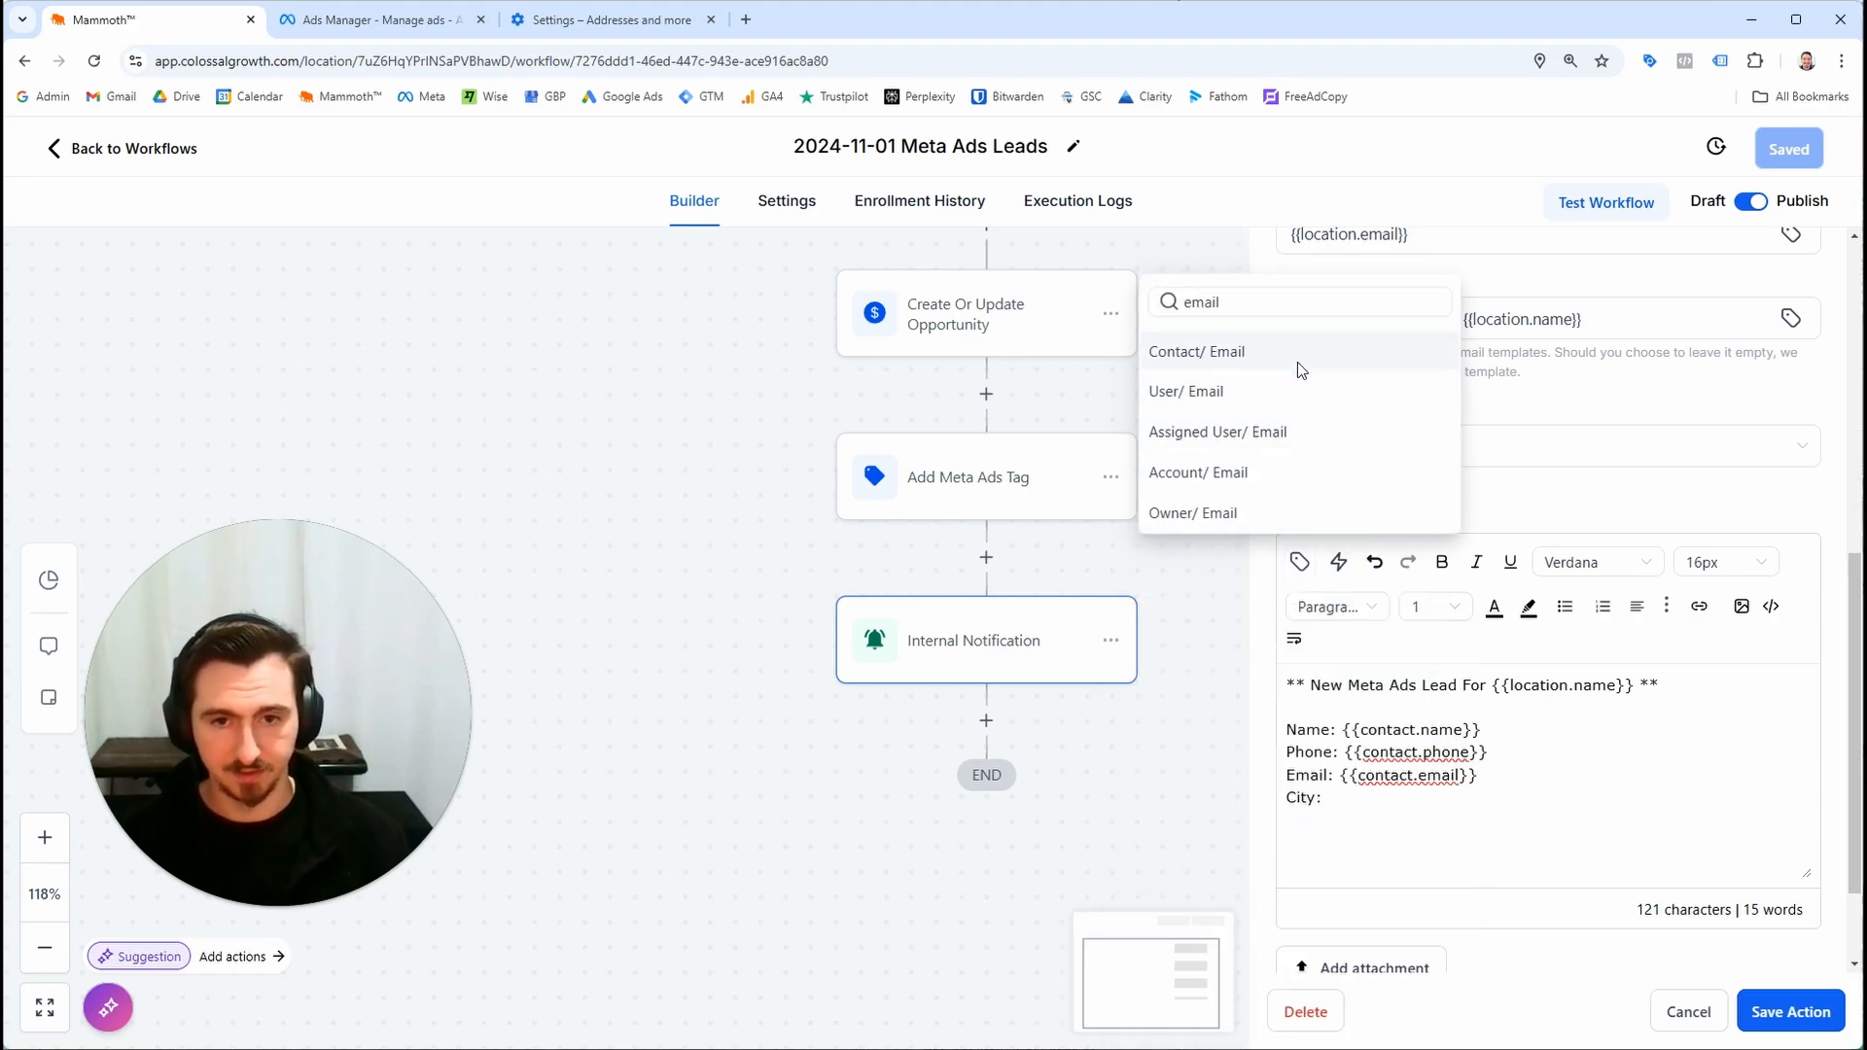
double_click(1239, 294)
type("city")
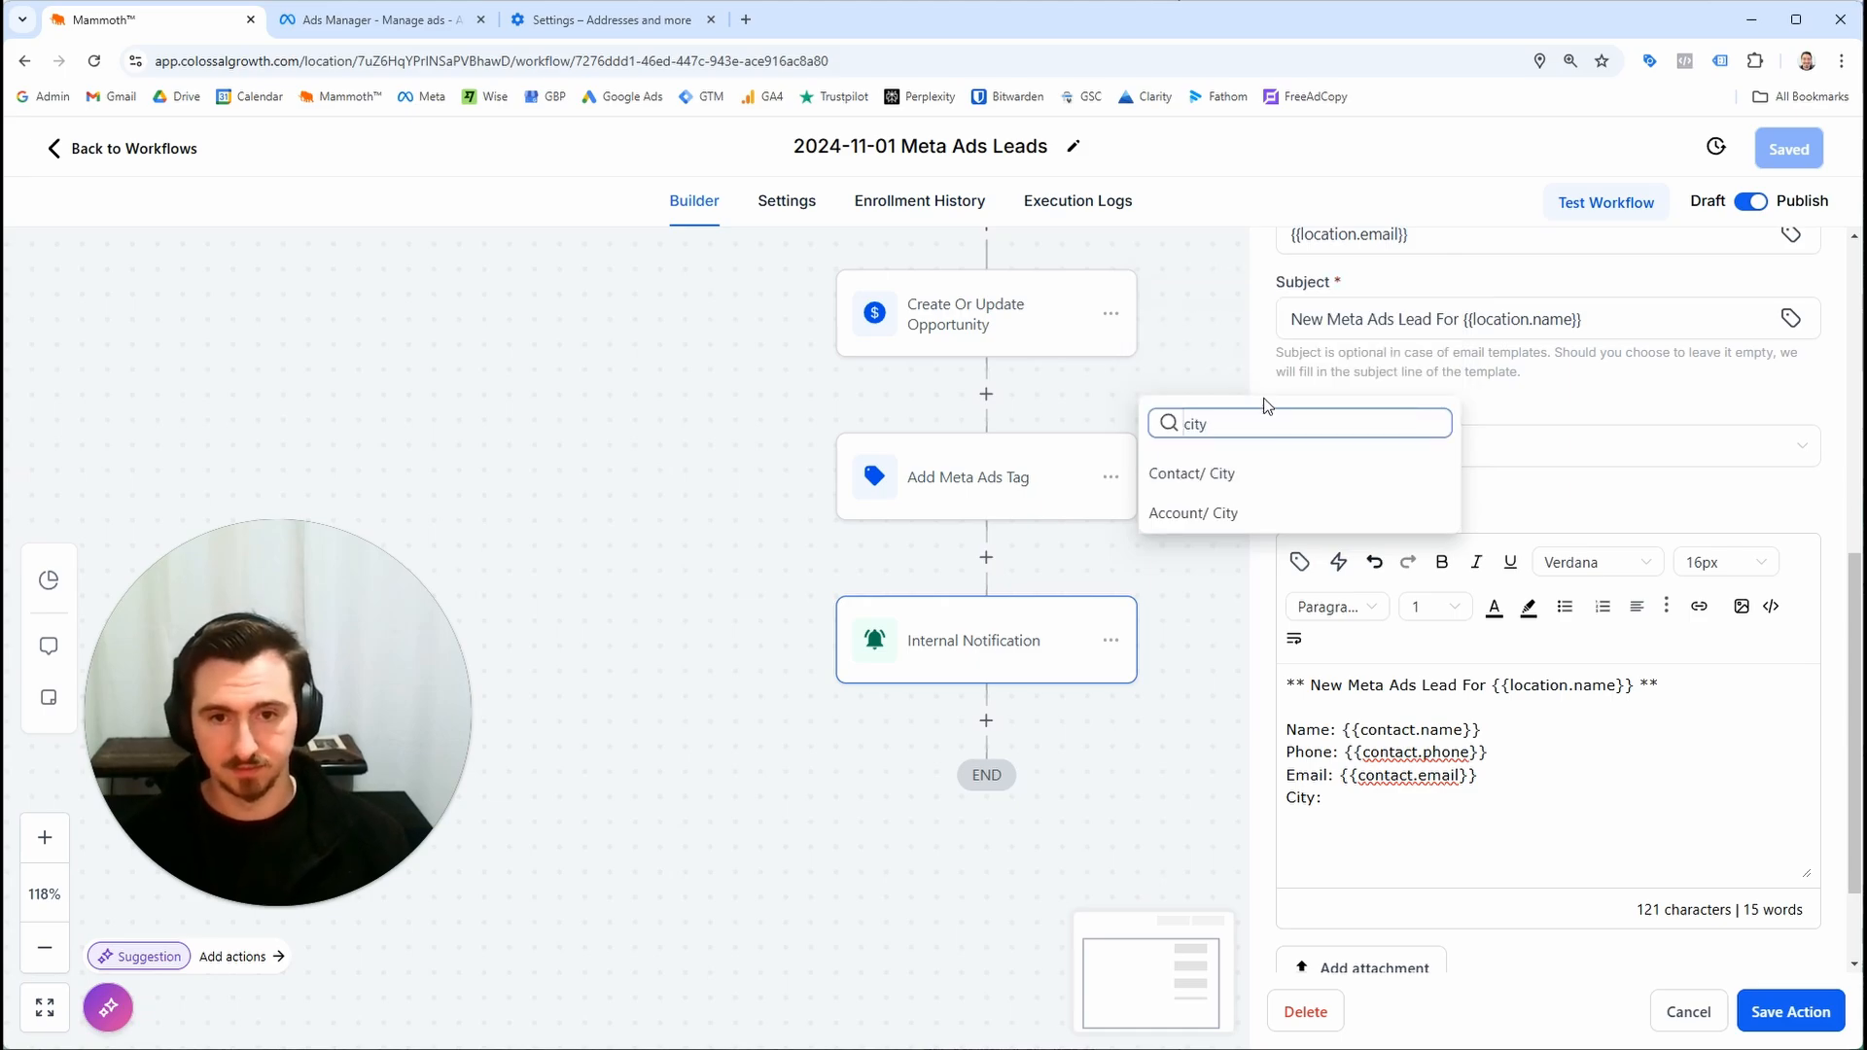
left_click(1282, 479)
scroll(1572, 814, "down", 1)
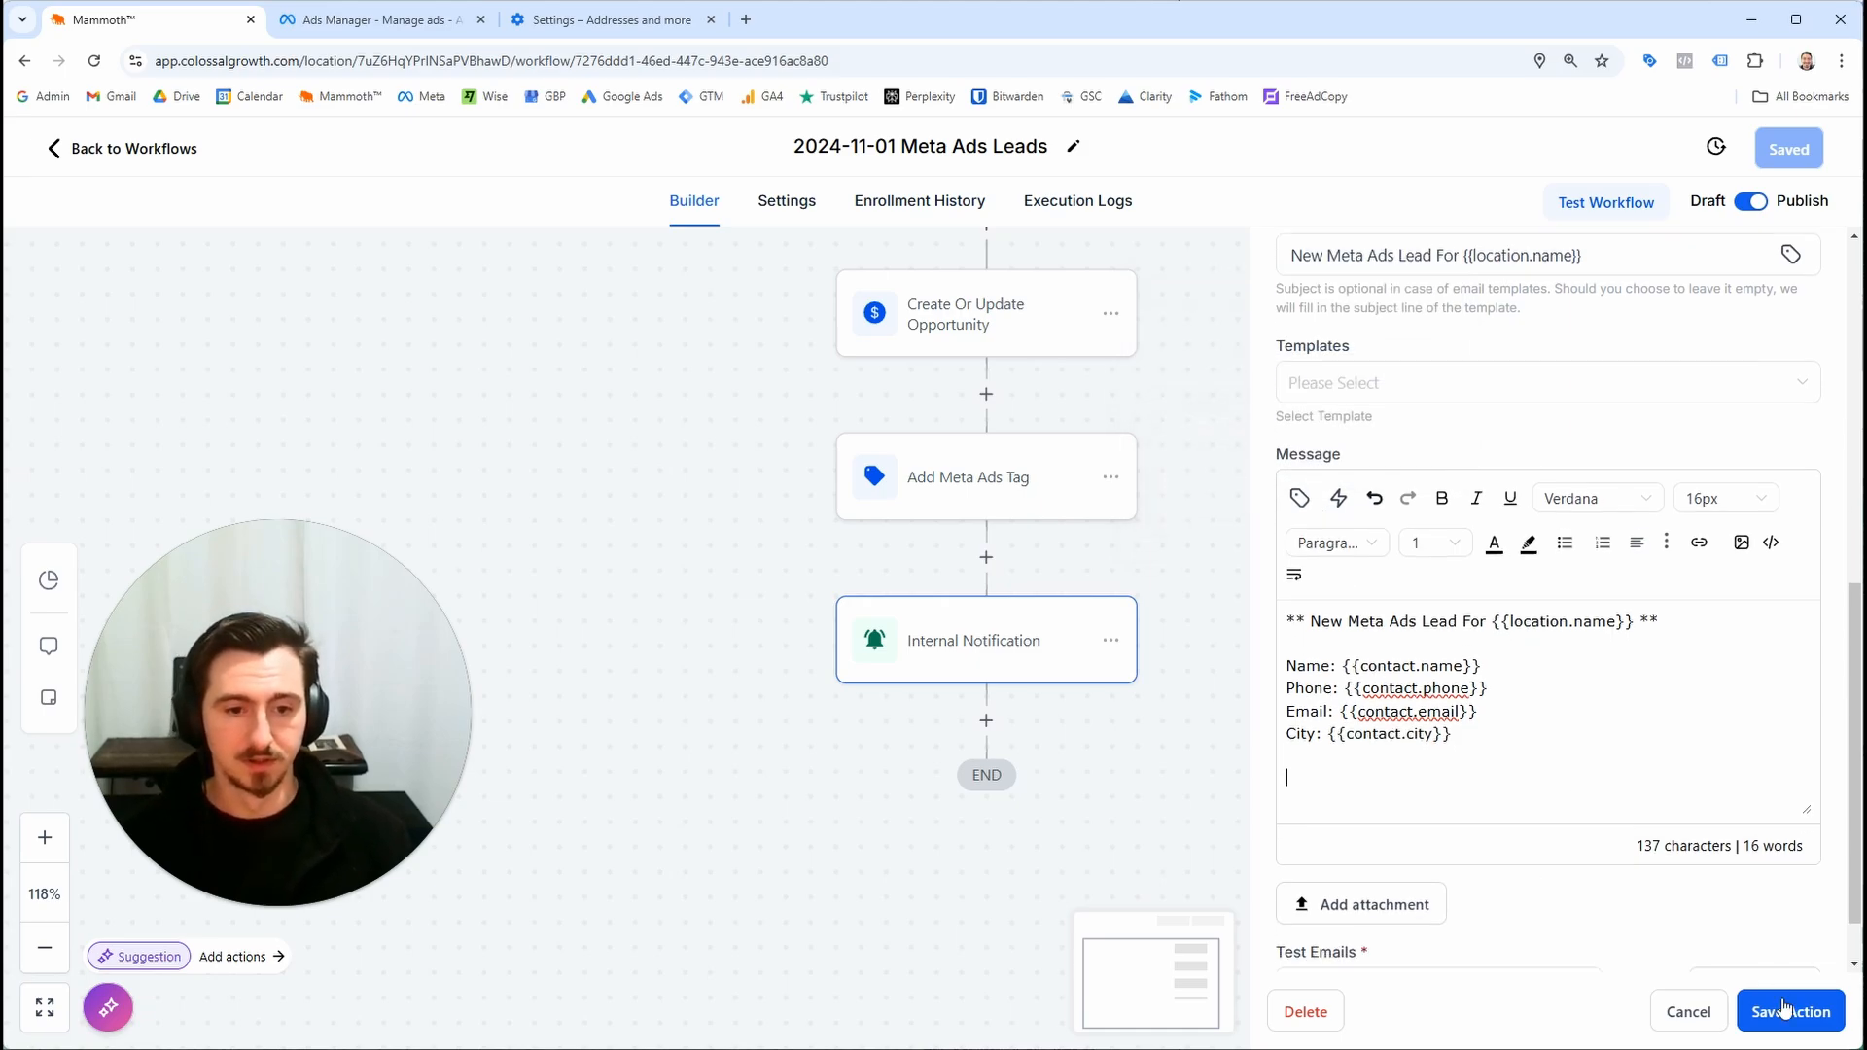
left_click(1791, 1012)
left_click(1790, 148)
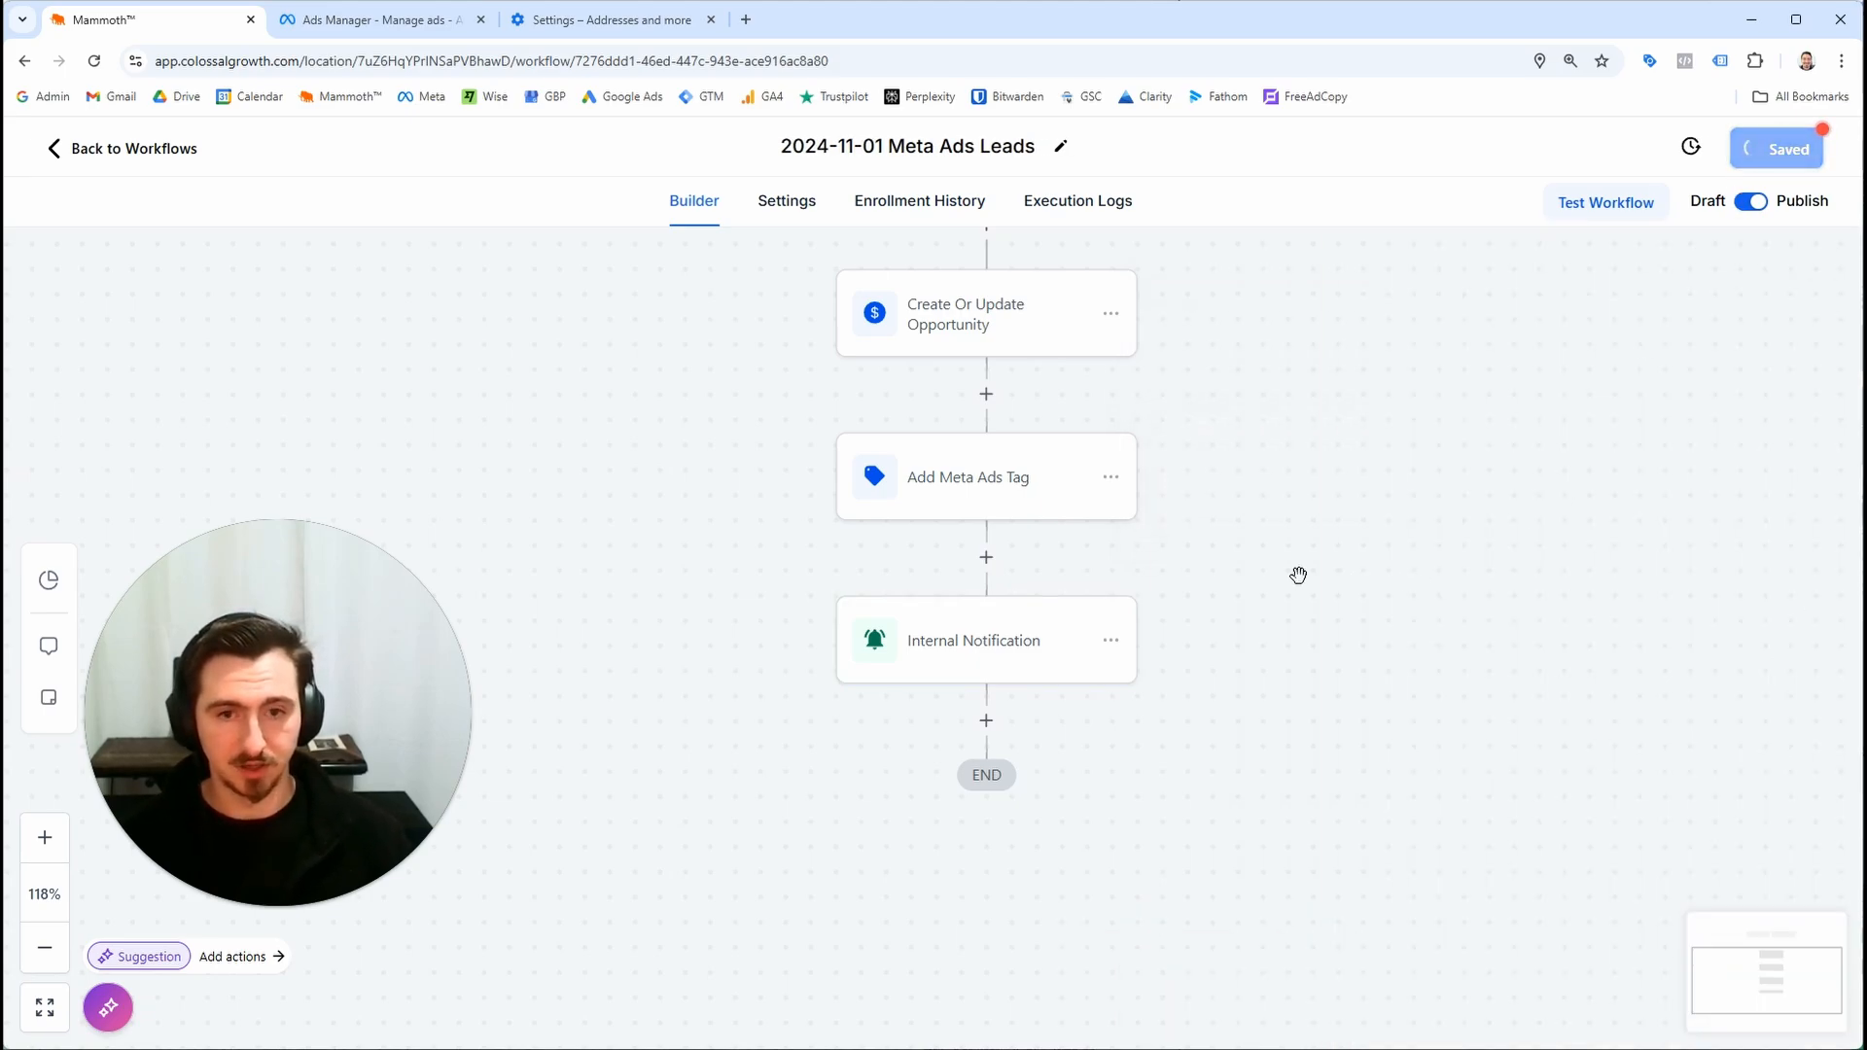
Reopen the notification and add the line Instructions: Contact the lead and update the pipeline and notes in MammothTM
left_click(1075, 640)
scroll(1511, 828, "down", 5)
left_click(1500, 707)
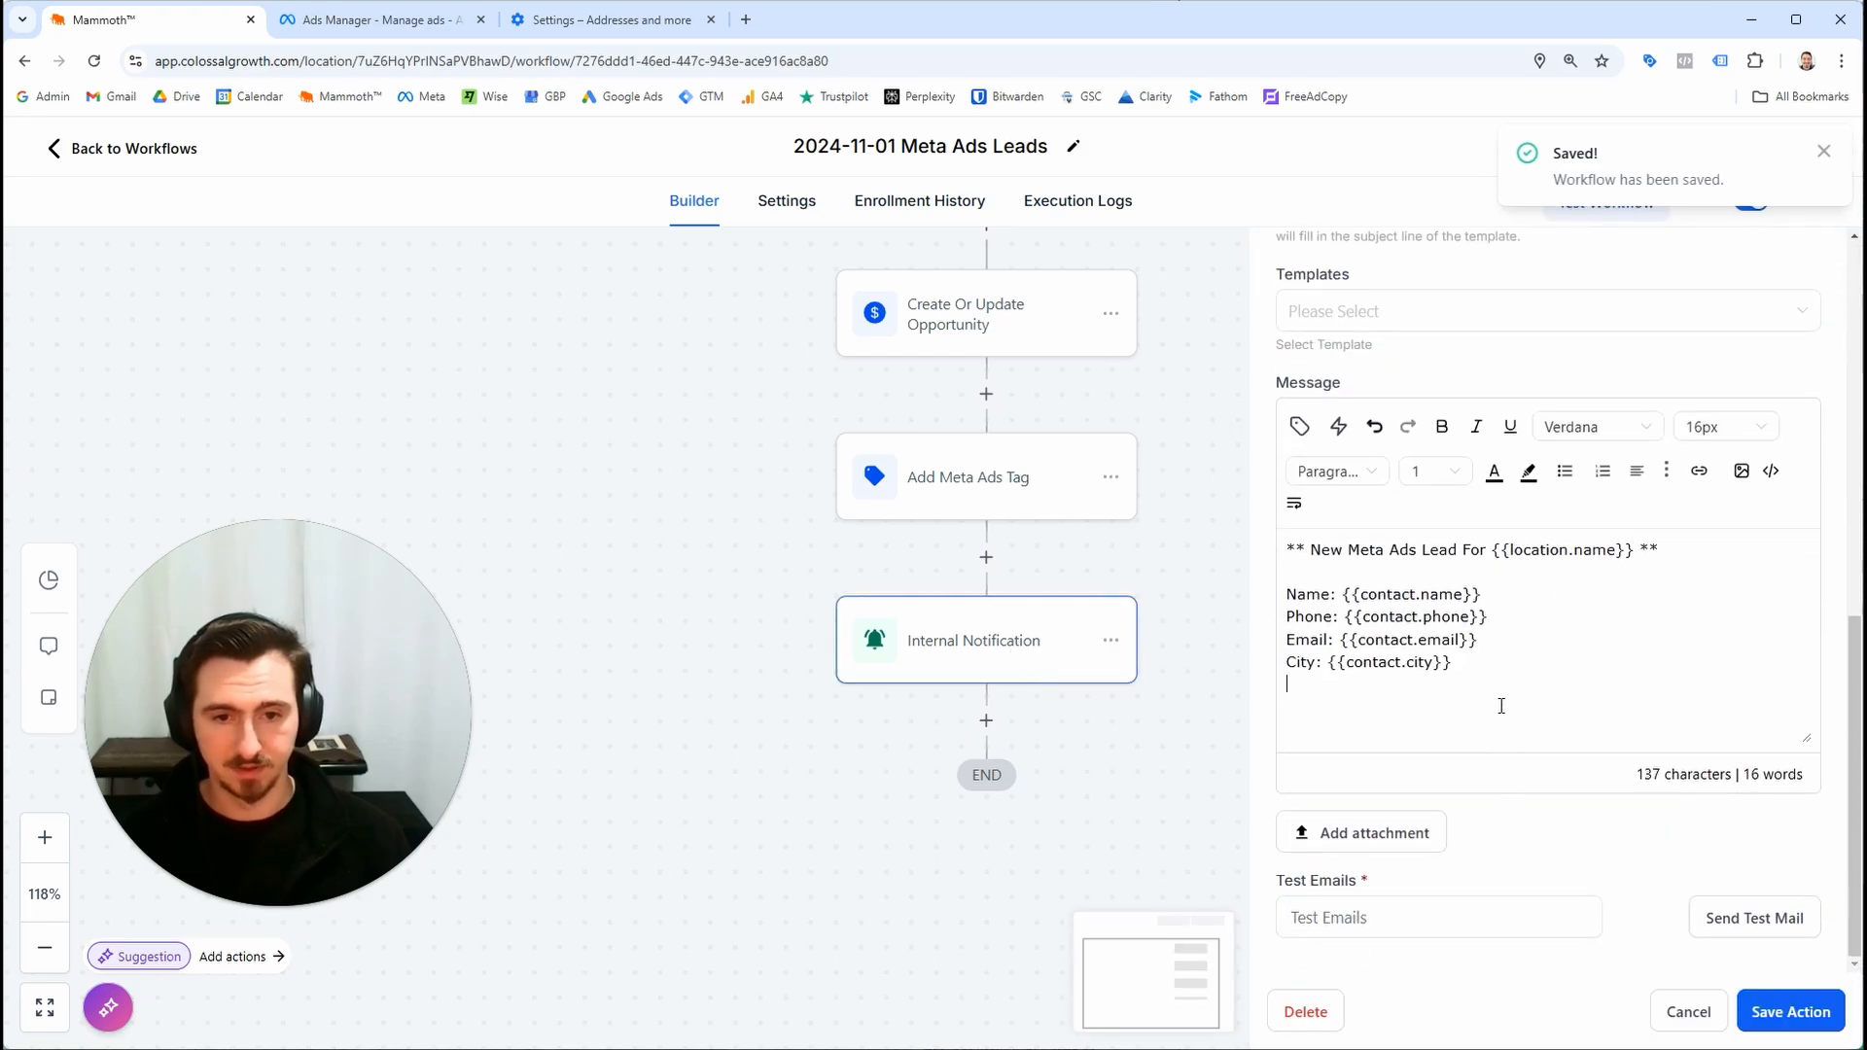
type("Instructions: ")
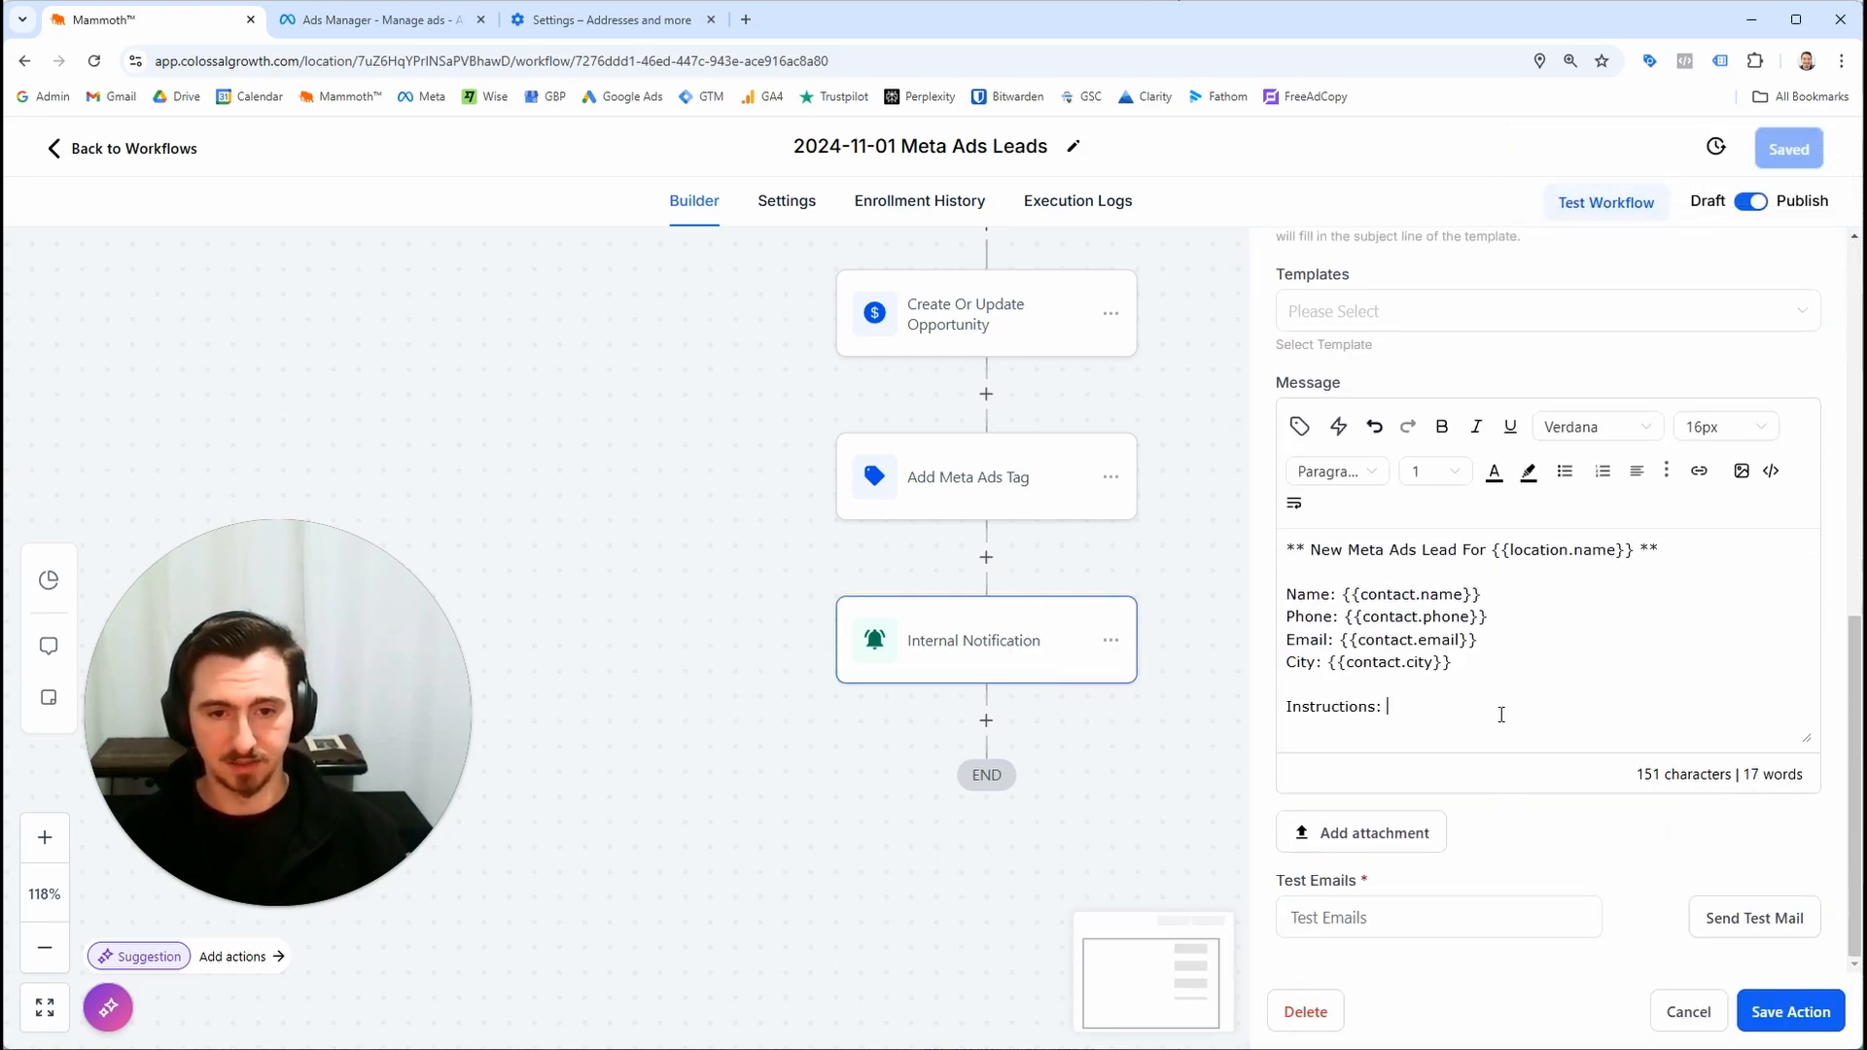
type("Contact the lead and update")
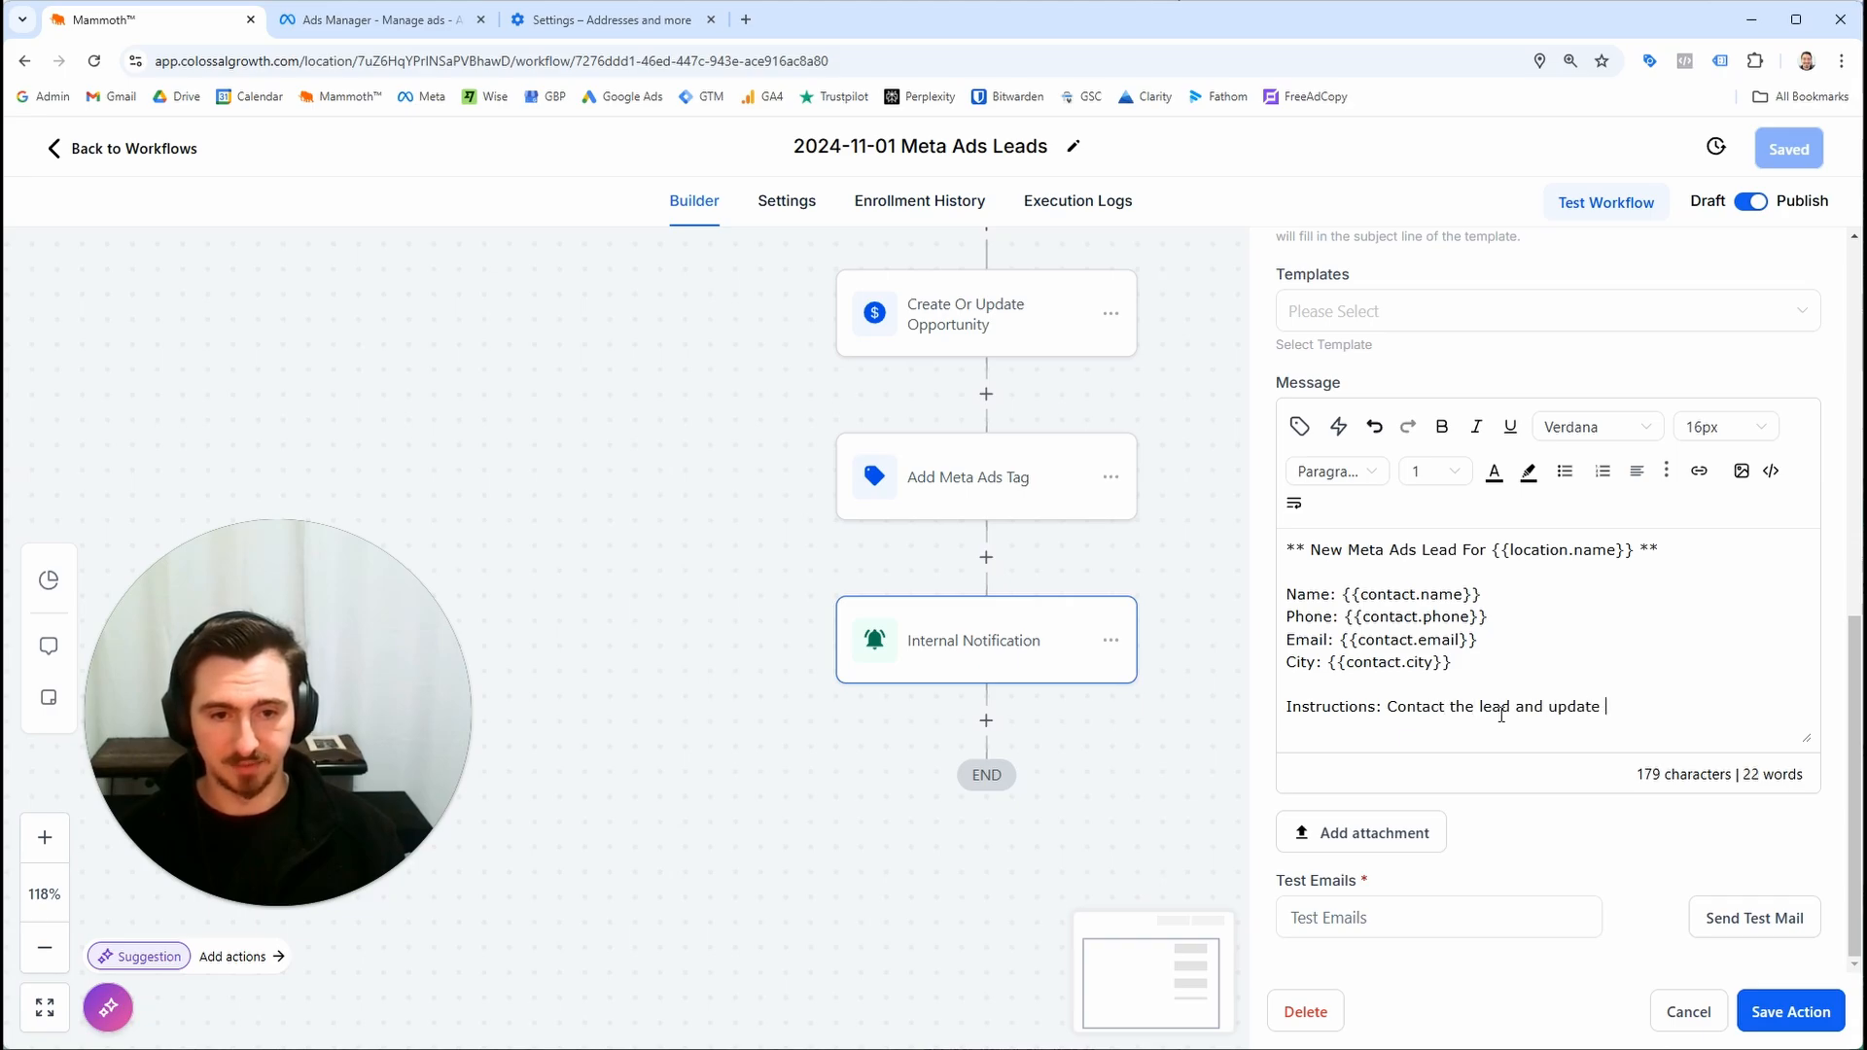
type(" the pipeline and notes in MammothTM<")
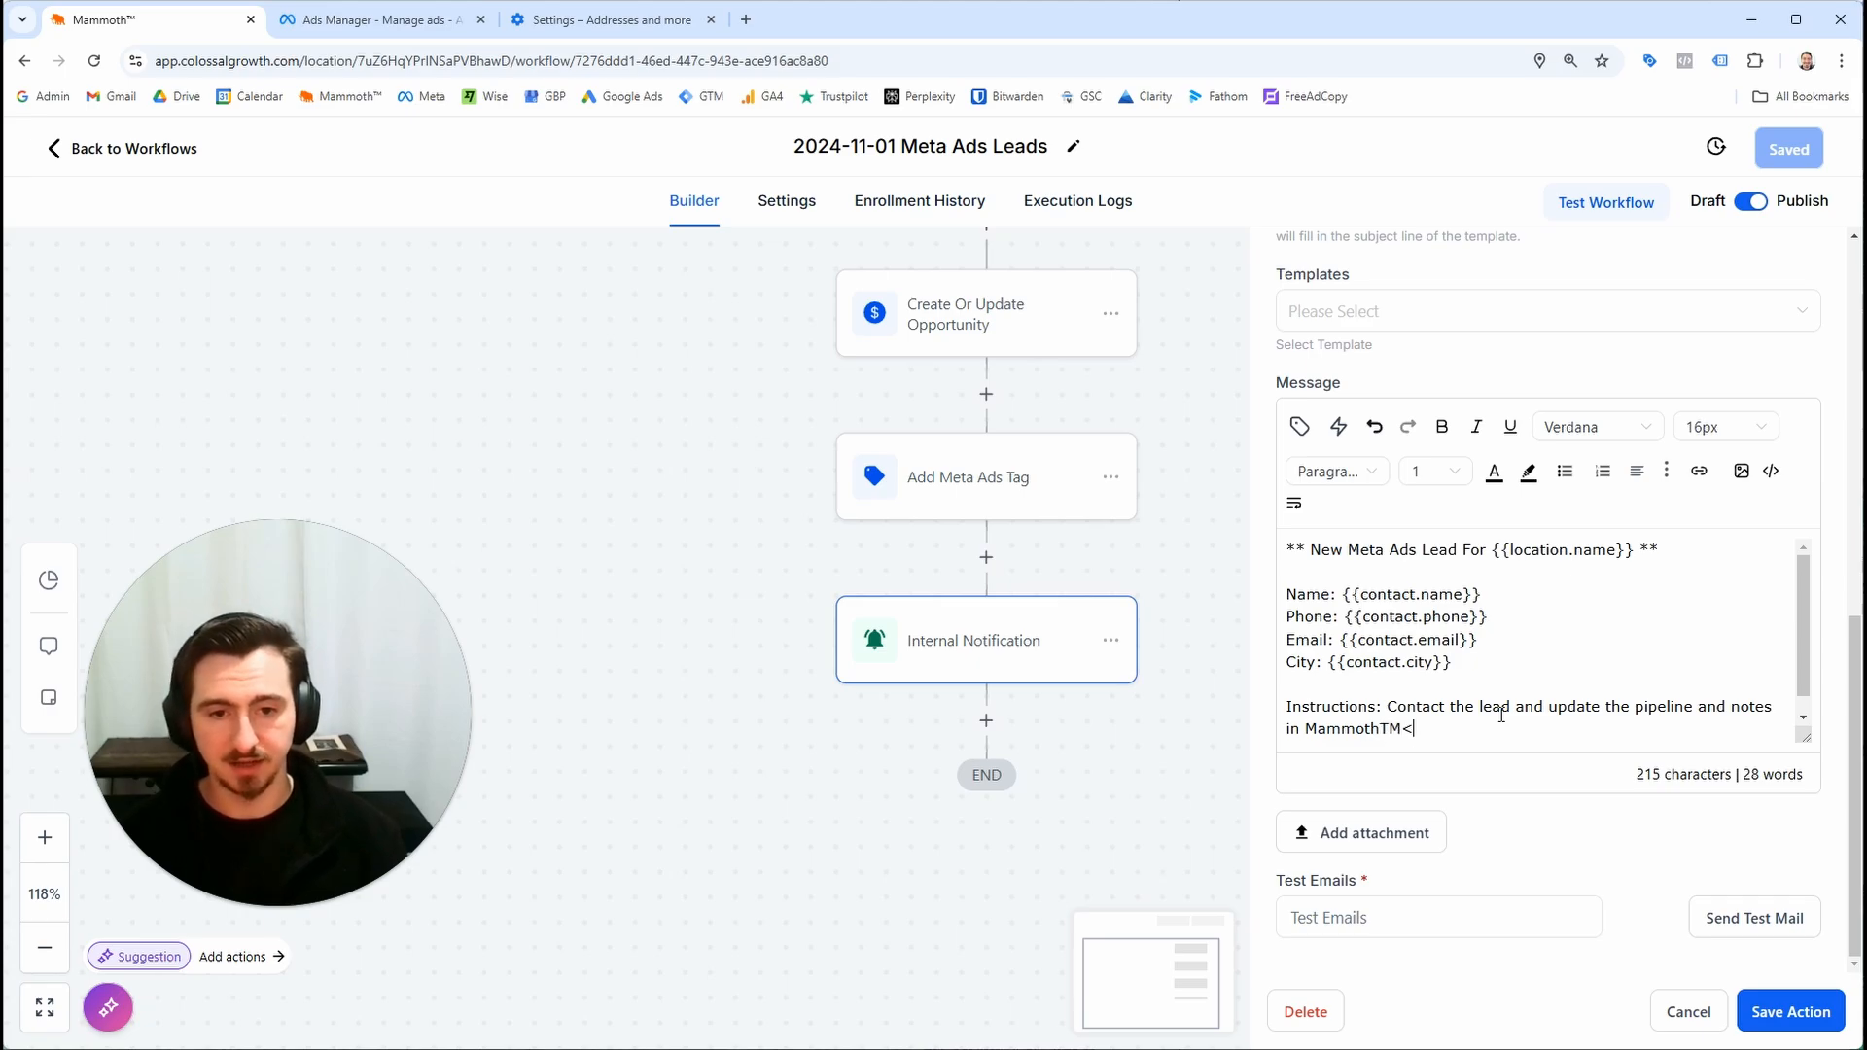
key("BackSpace")
type(".")
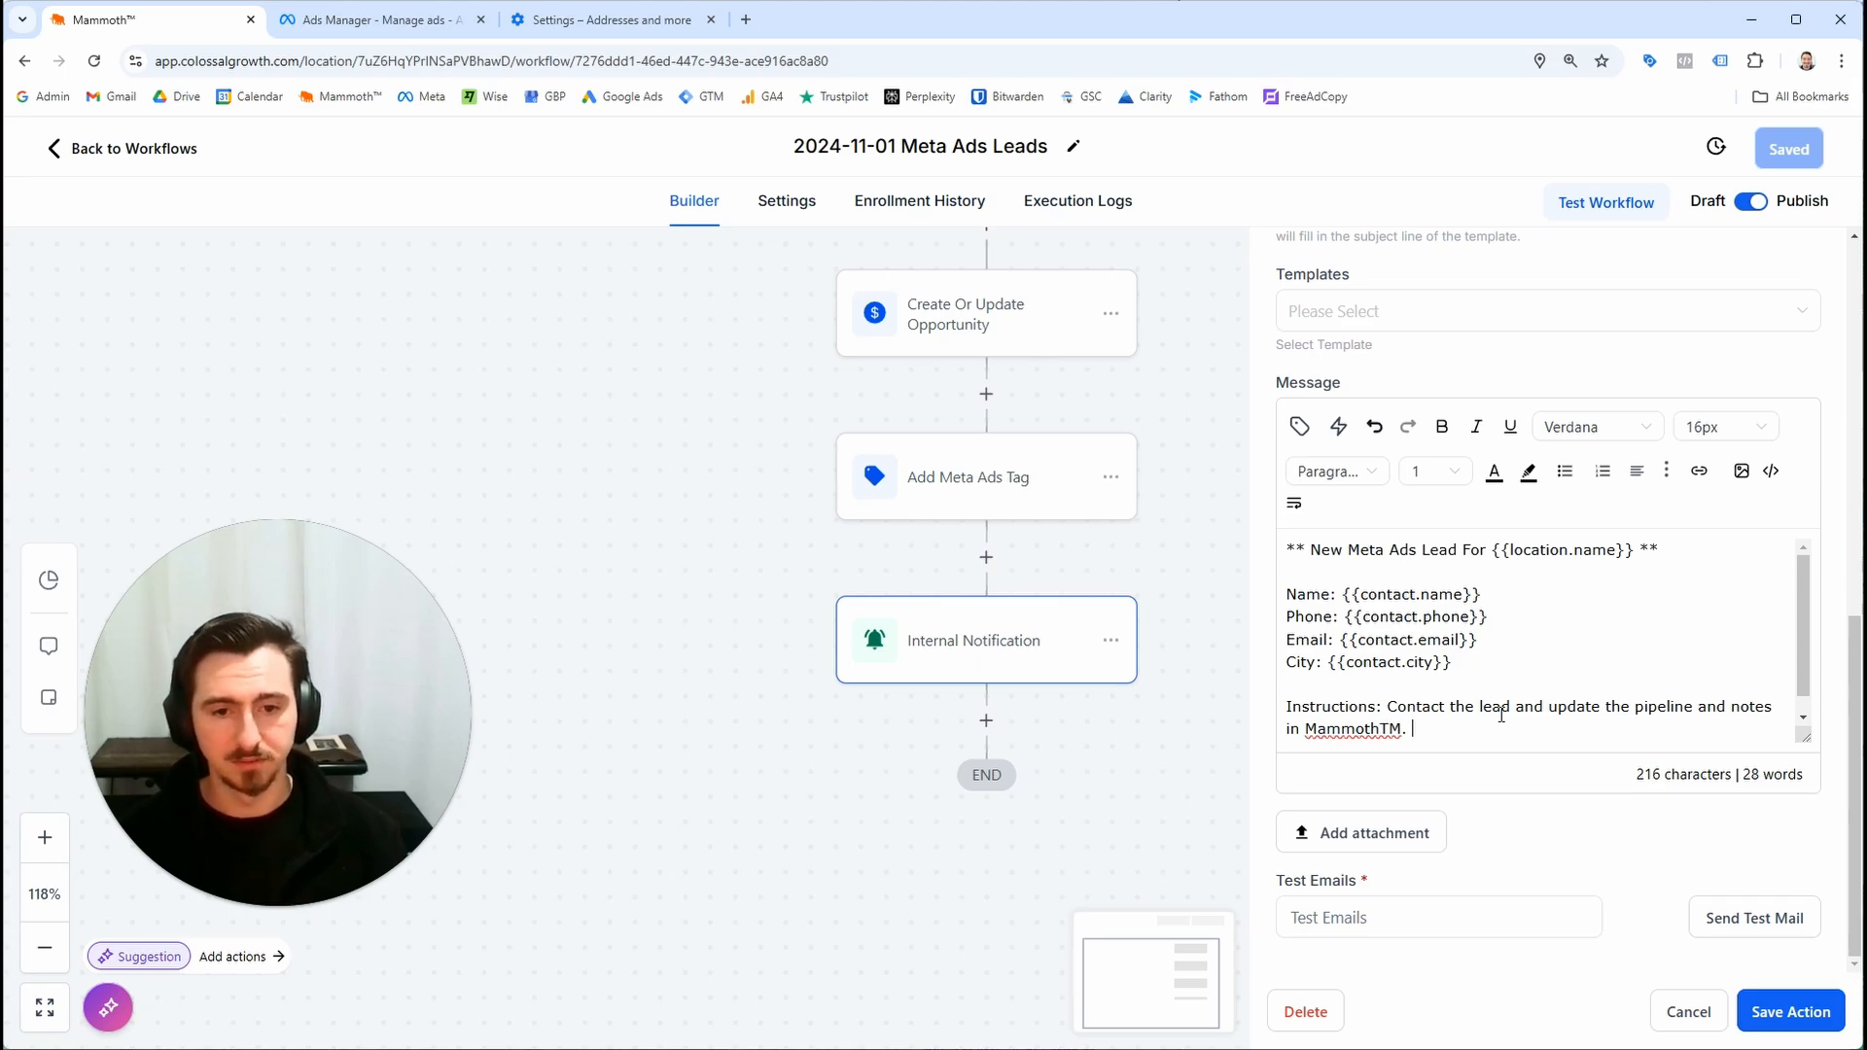
Save the internal notification action and the workflow
left_click(1815, 1020)
left_click(1788, 148)
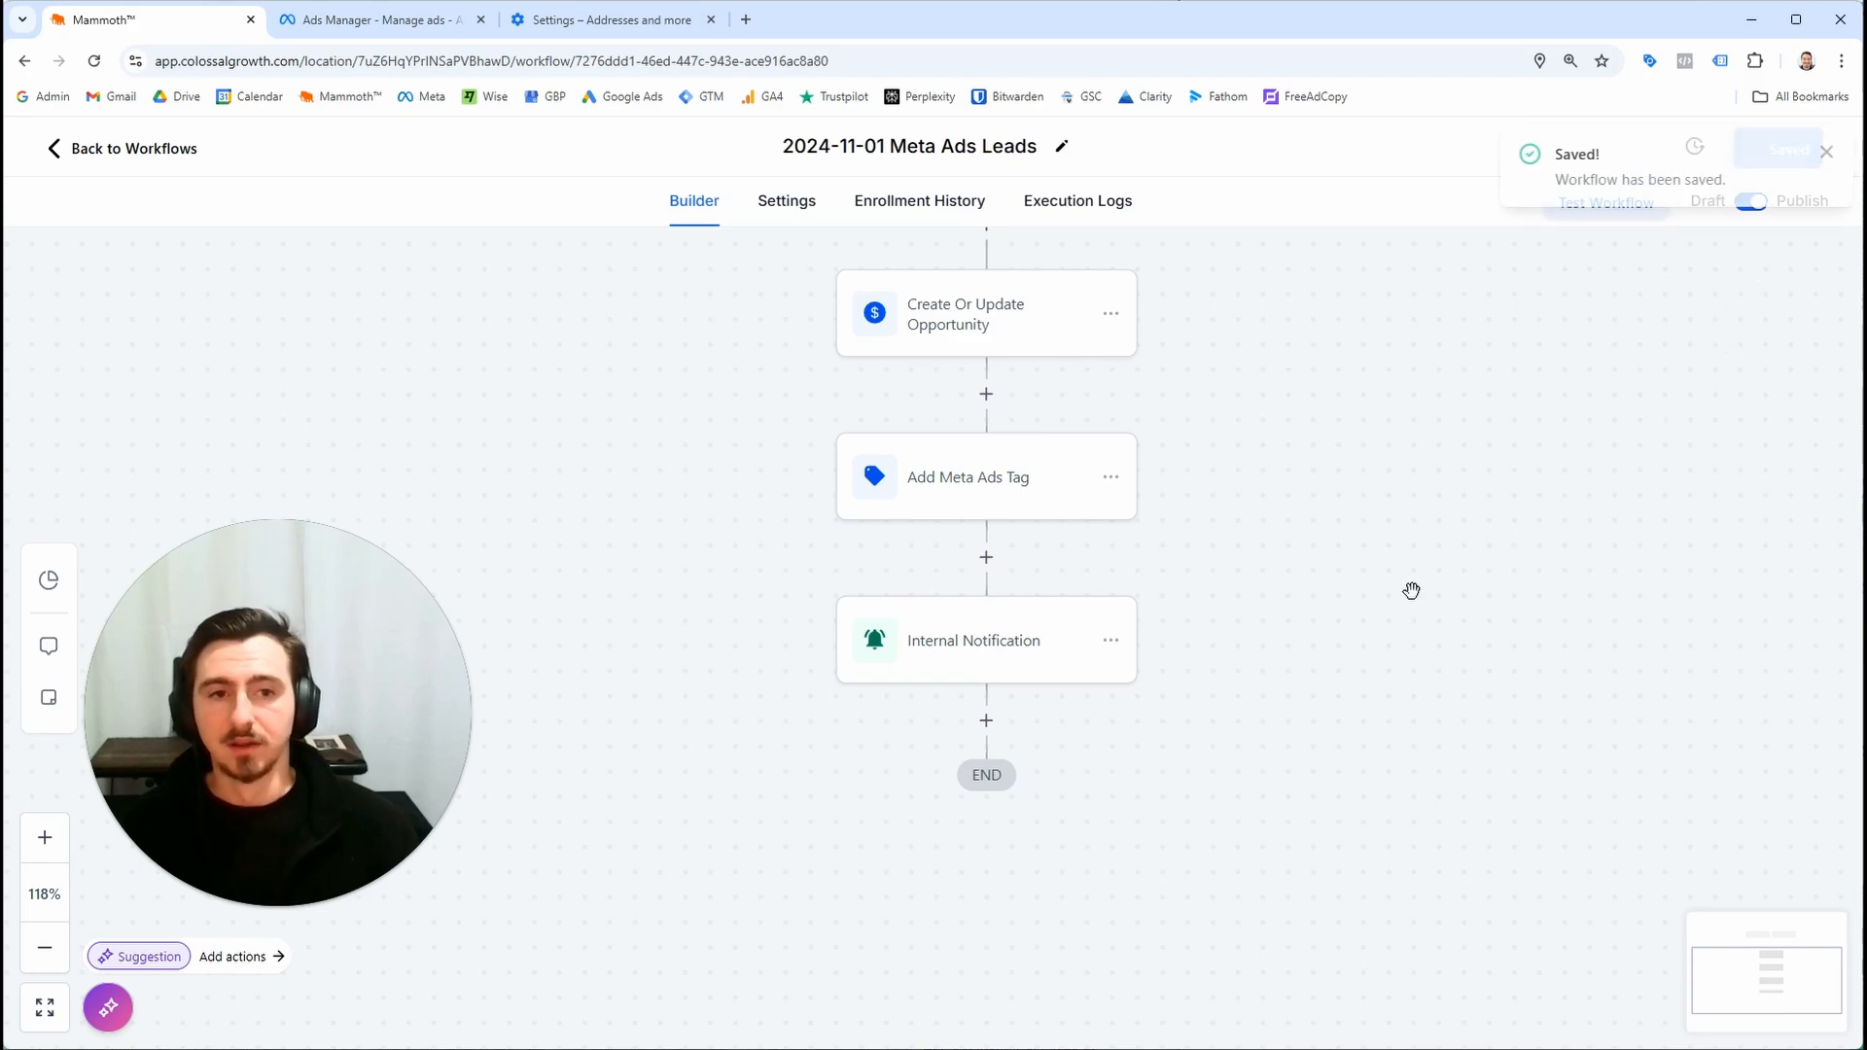
left_click(1817, 164)
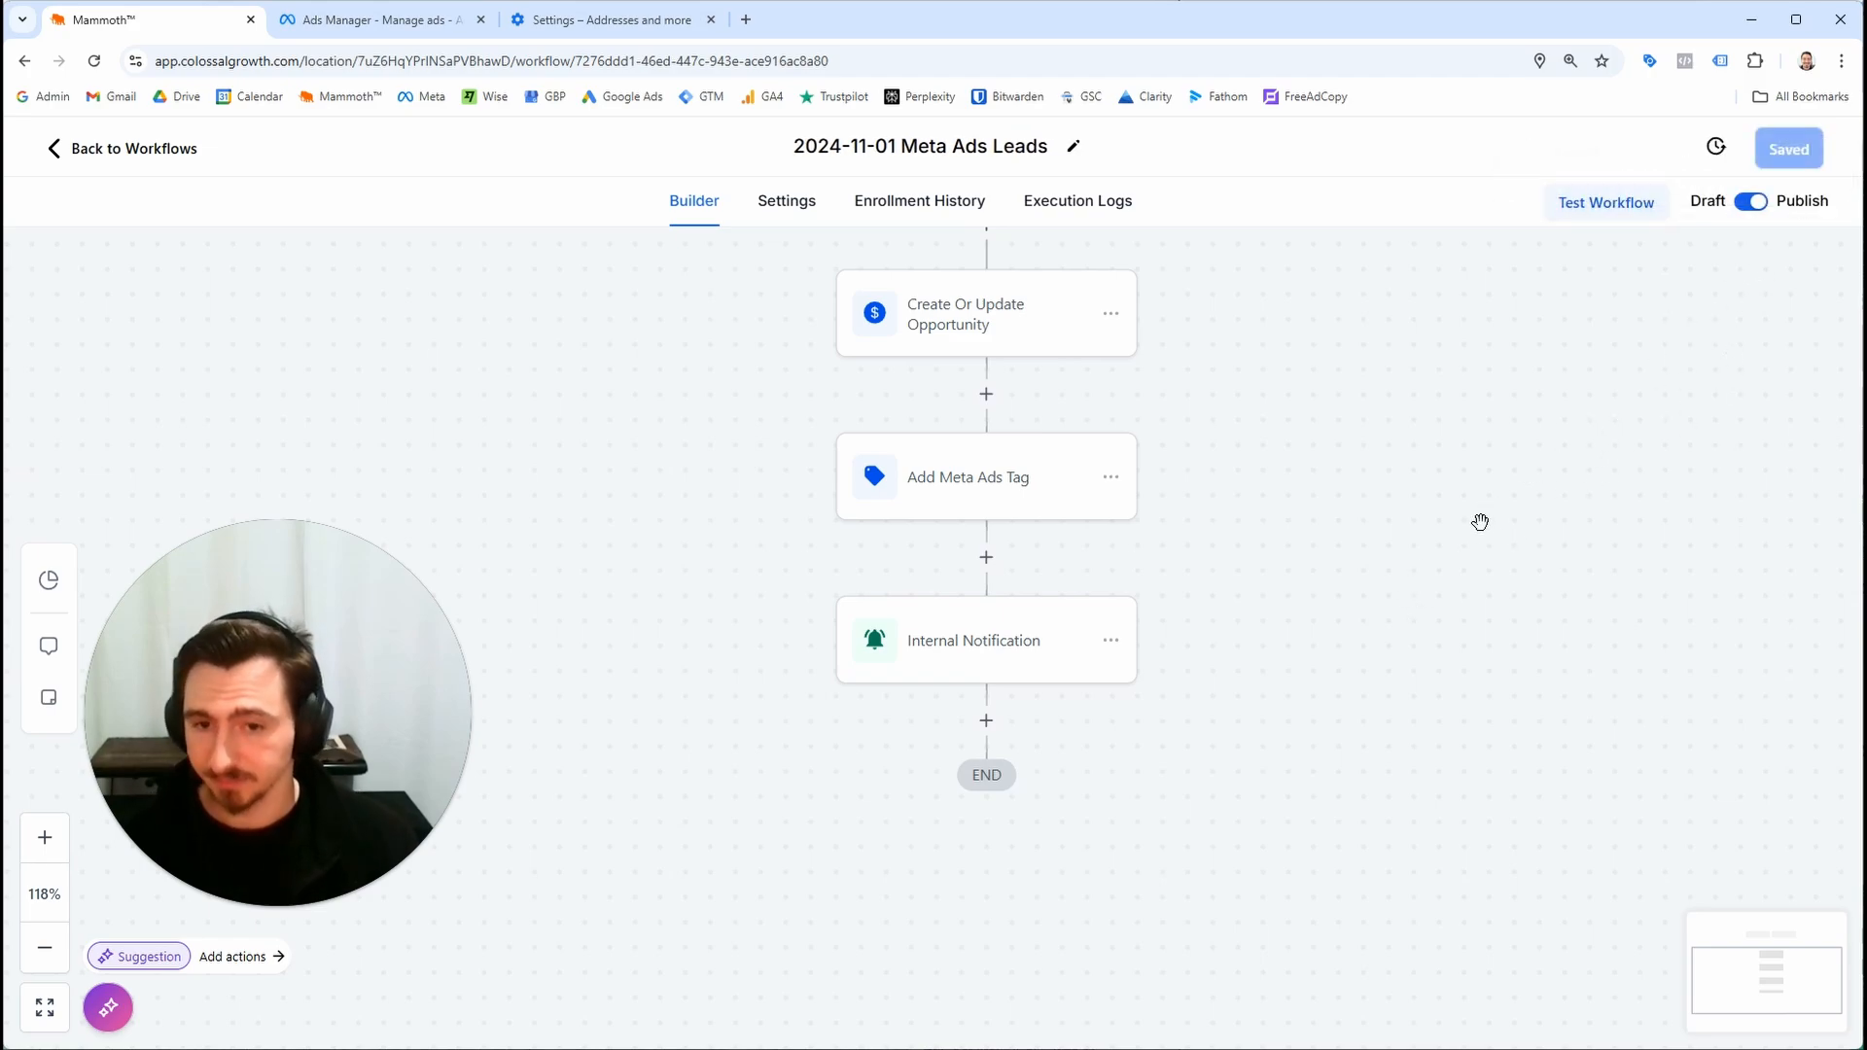
Review the workflow's trigger and actions and the Inbound Leads opportunity pipeline
left_click_drag(1358, 383, 1366, 687)
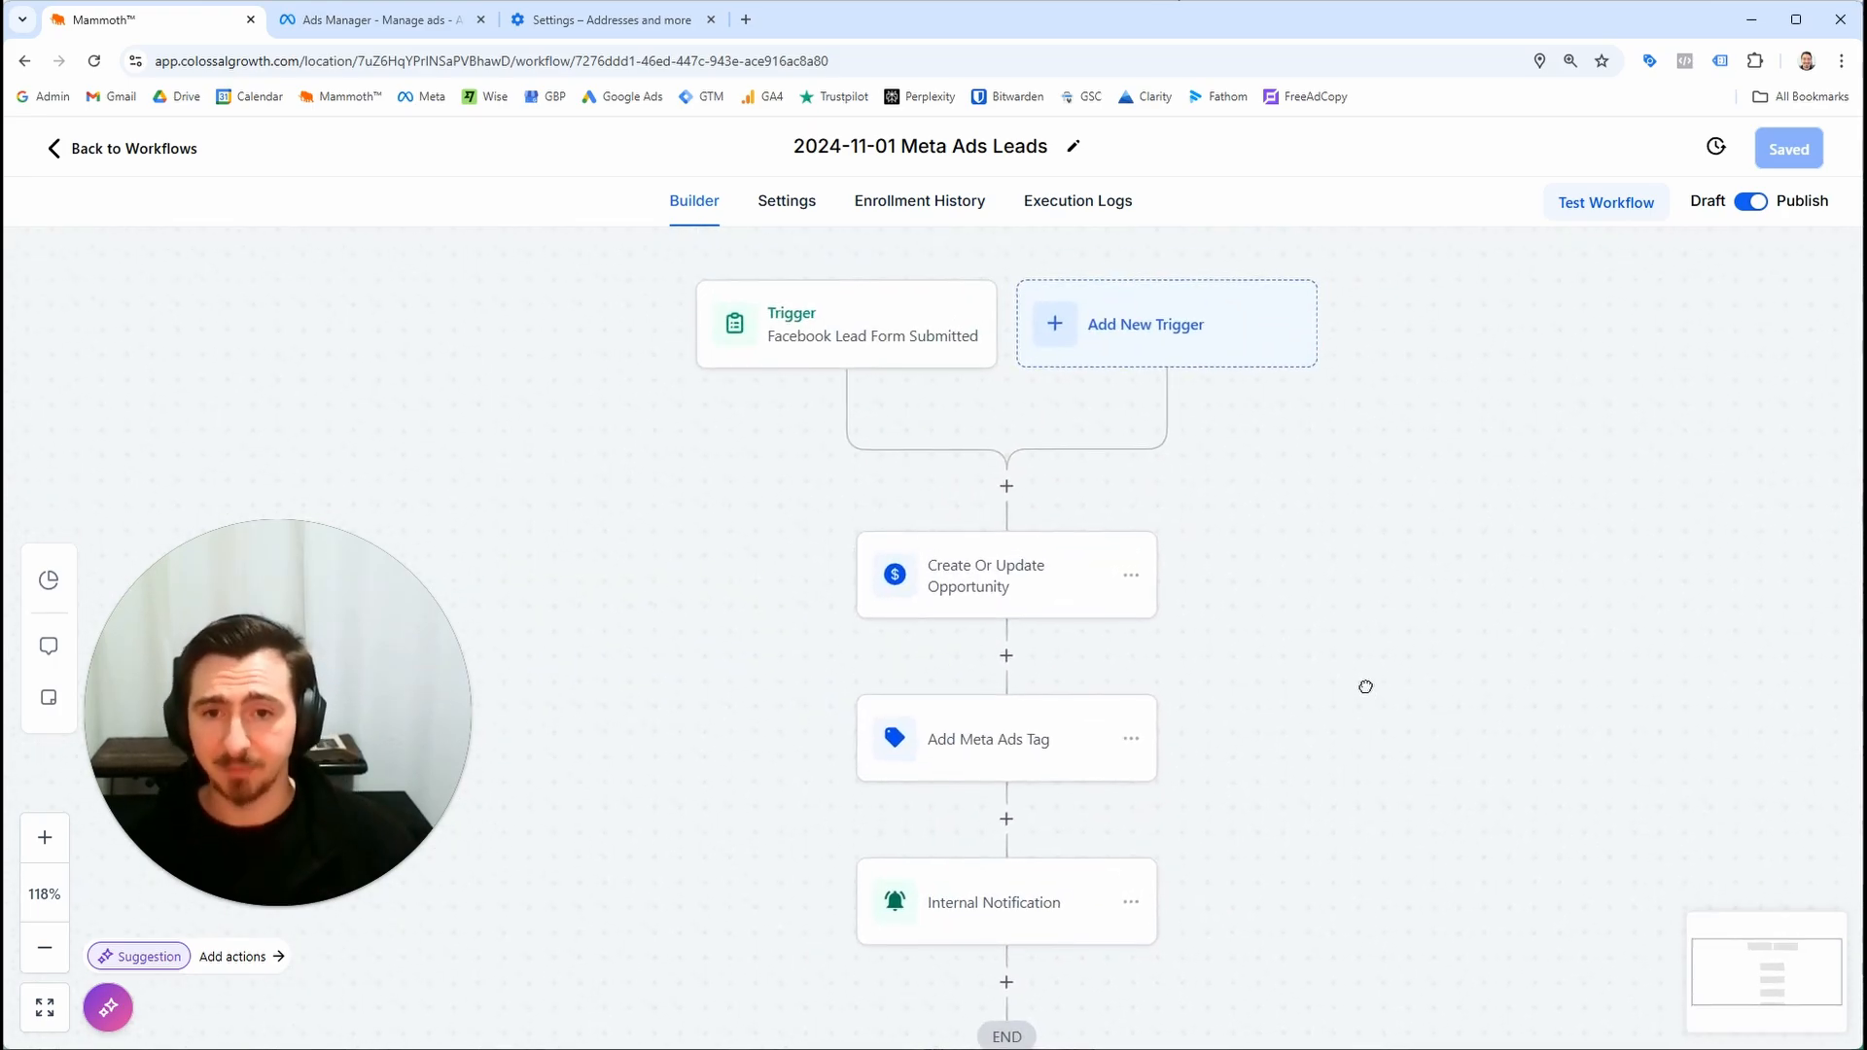
left_click(439, 20)
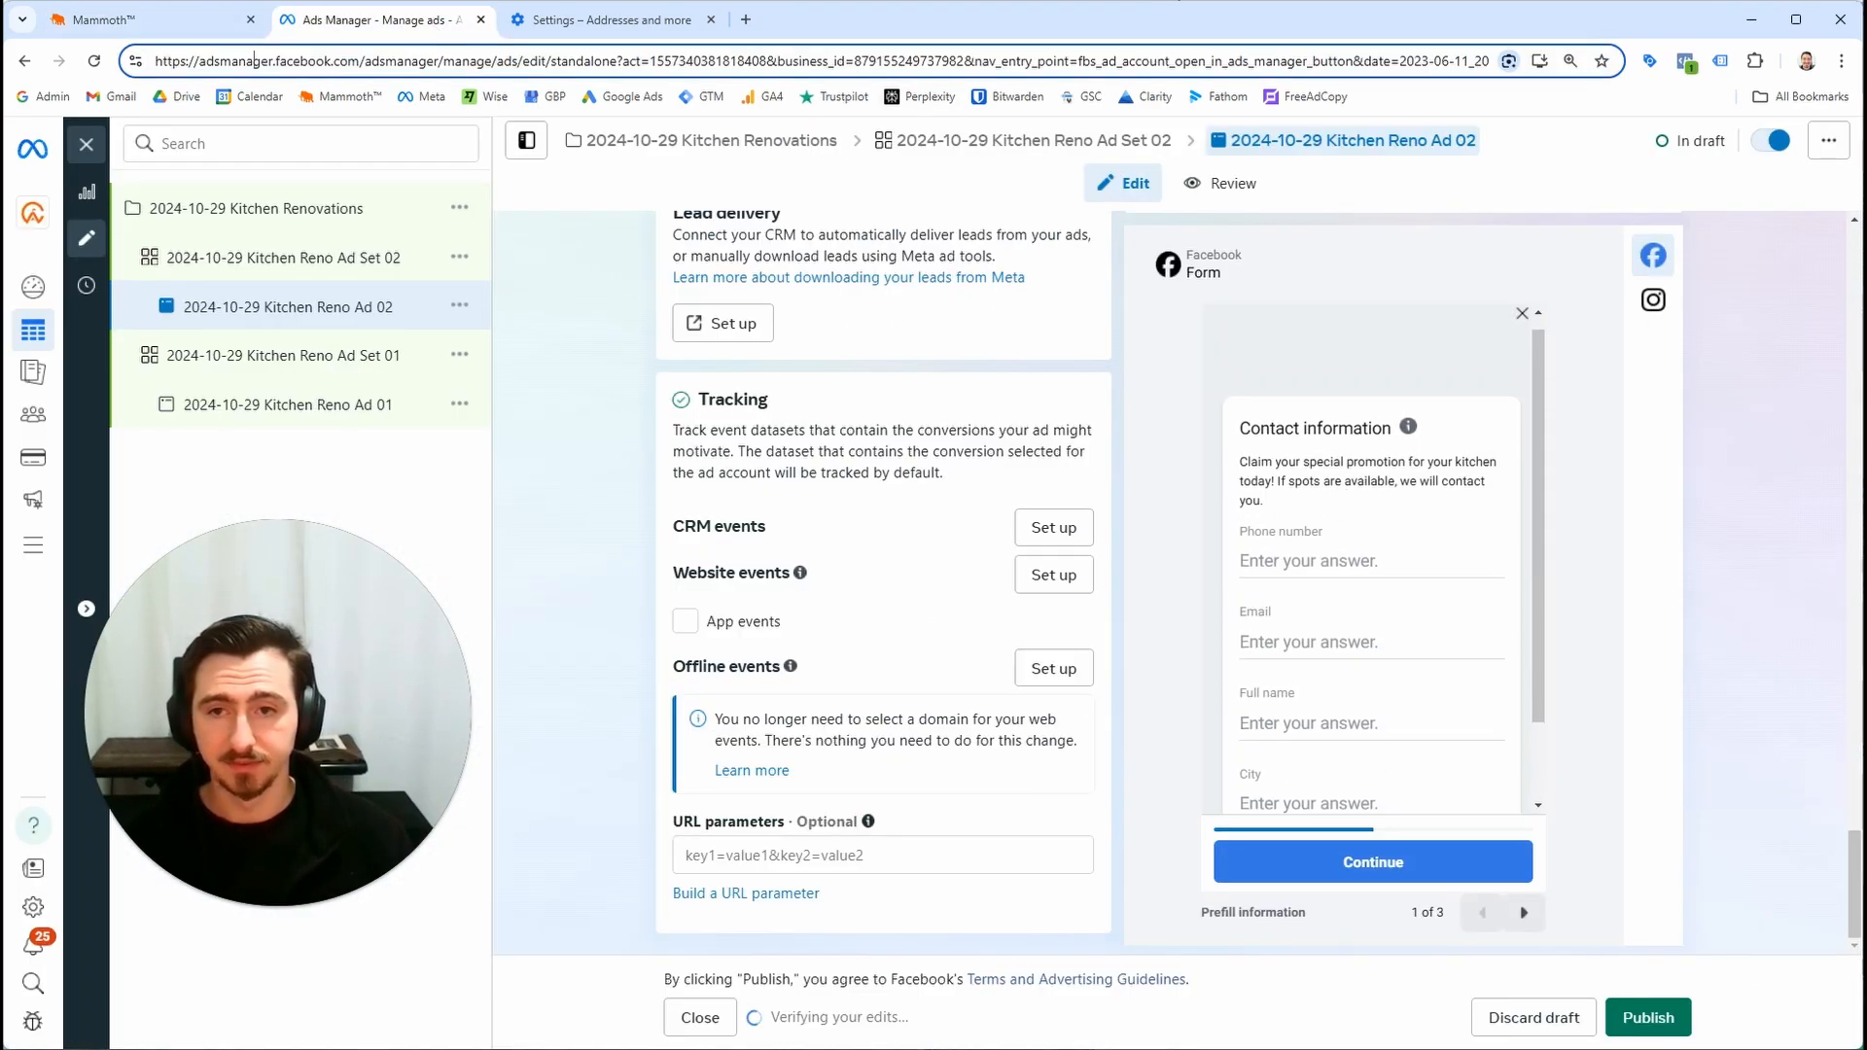
left_click(156, 20)
scroll(1167, 632, "down", 2)
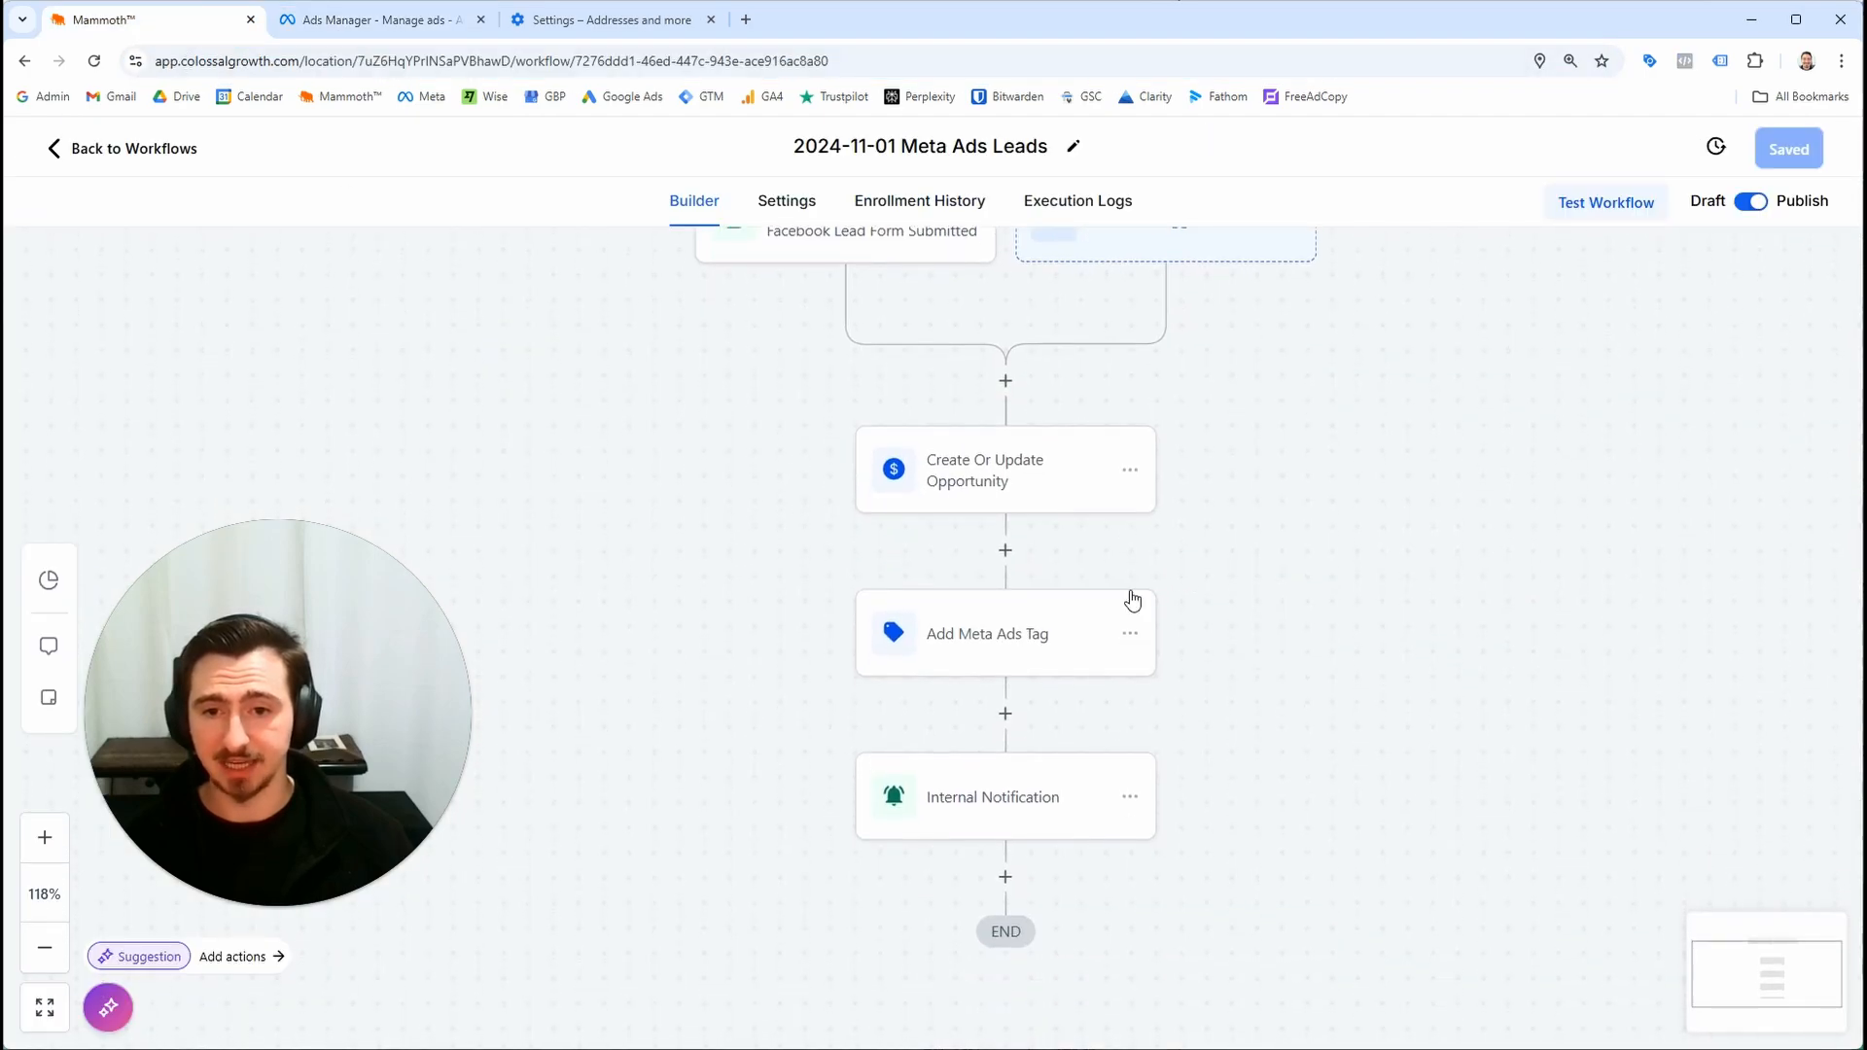
scroll(1206, 496, "up", 1)
left_click(1016, 515)
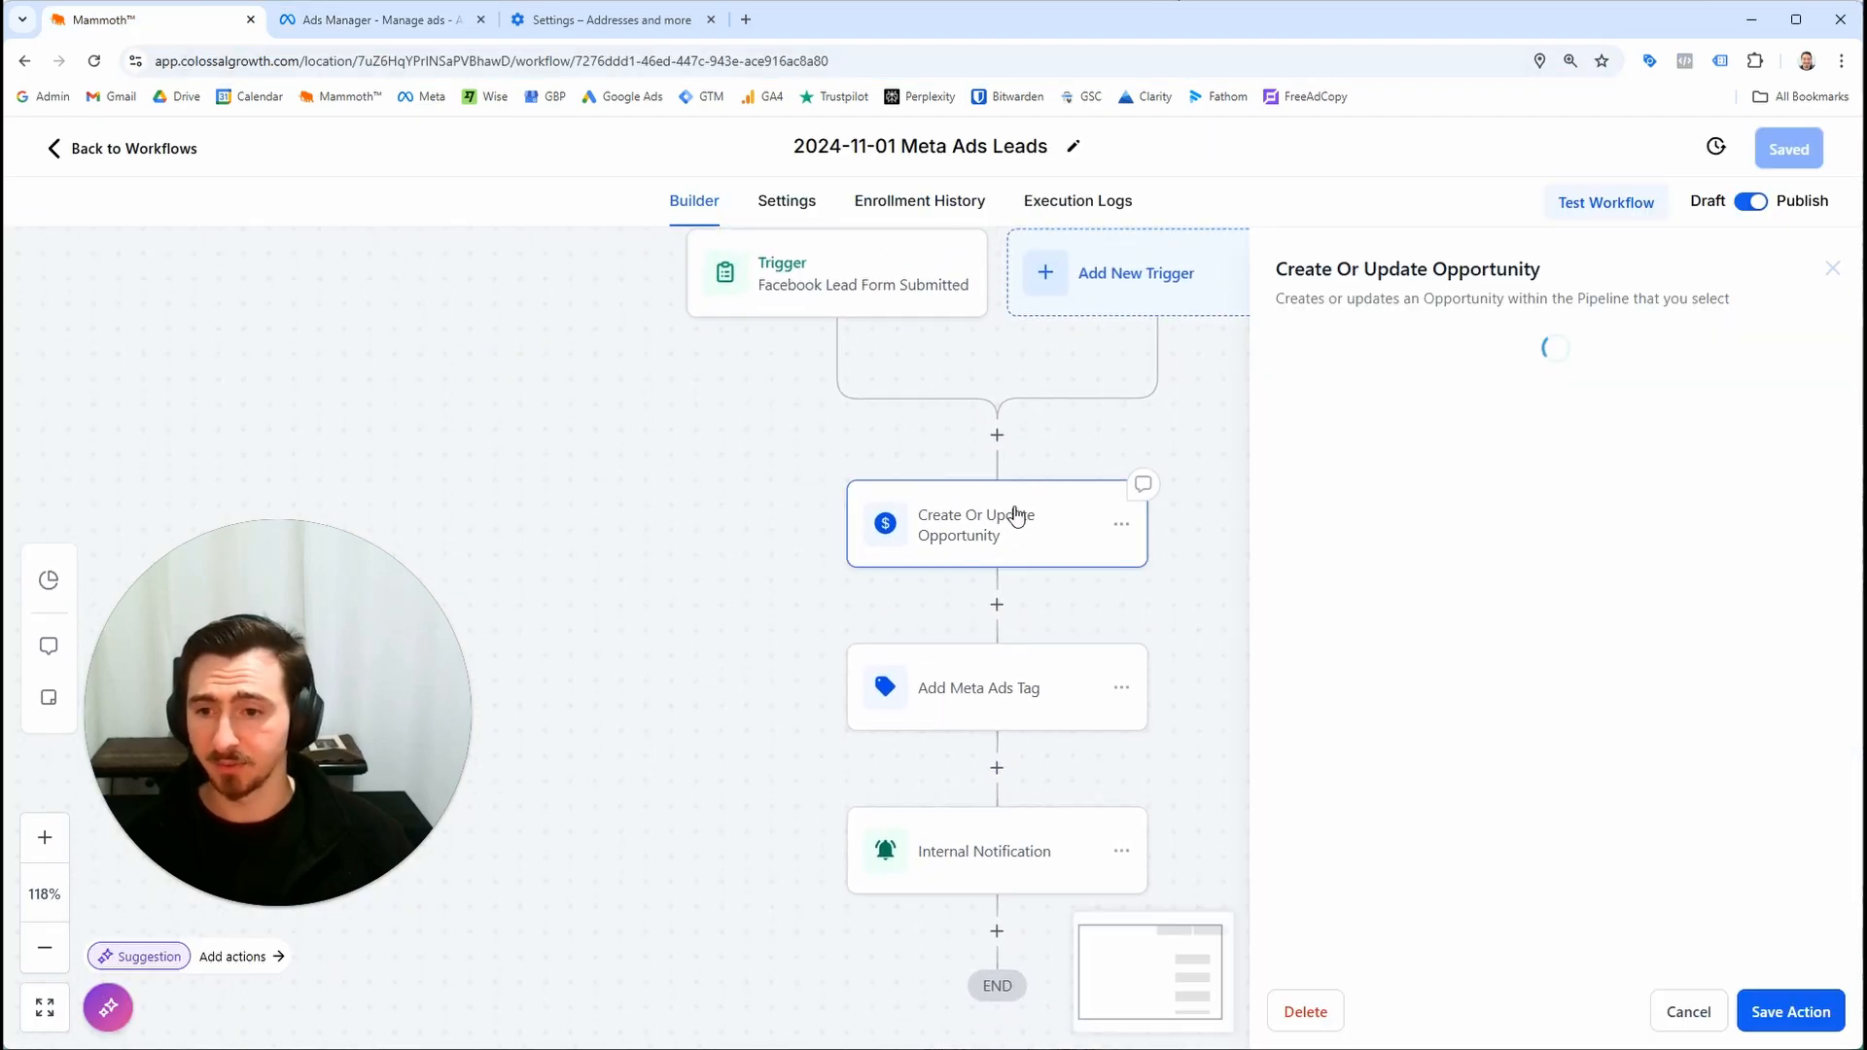
left_click(170, 148)
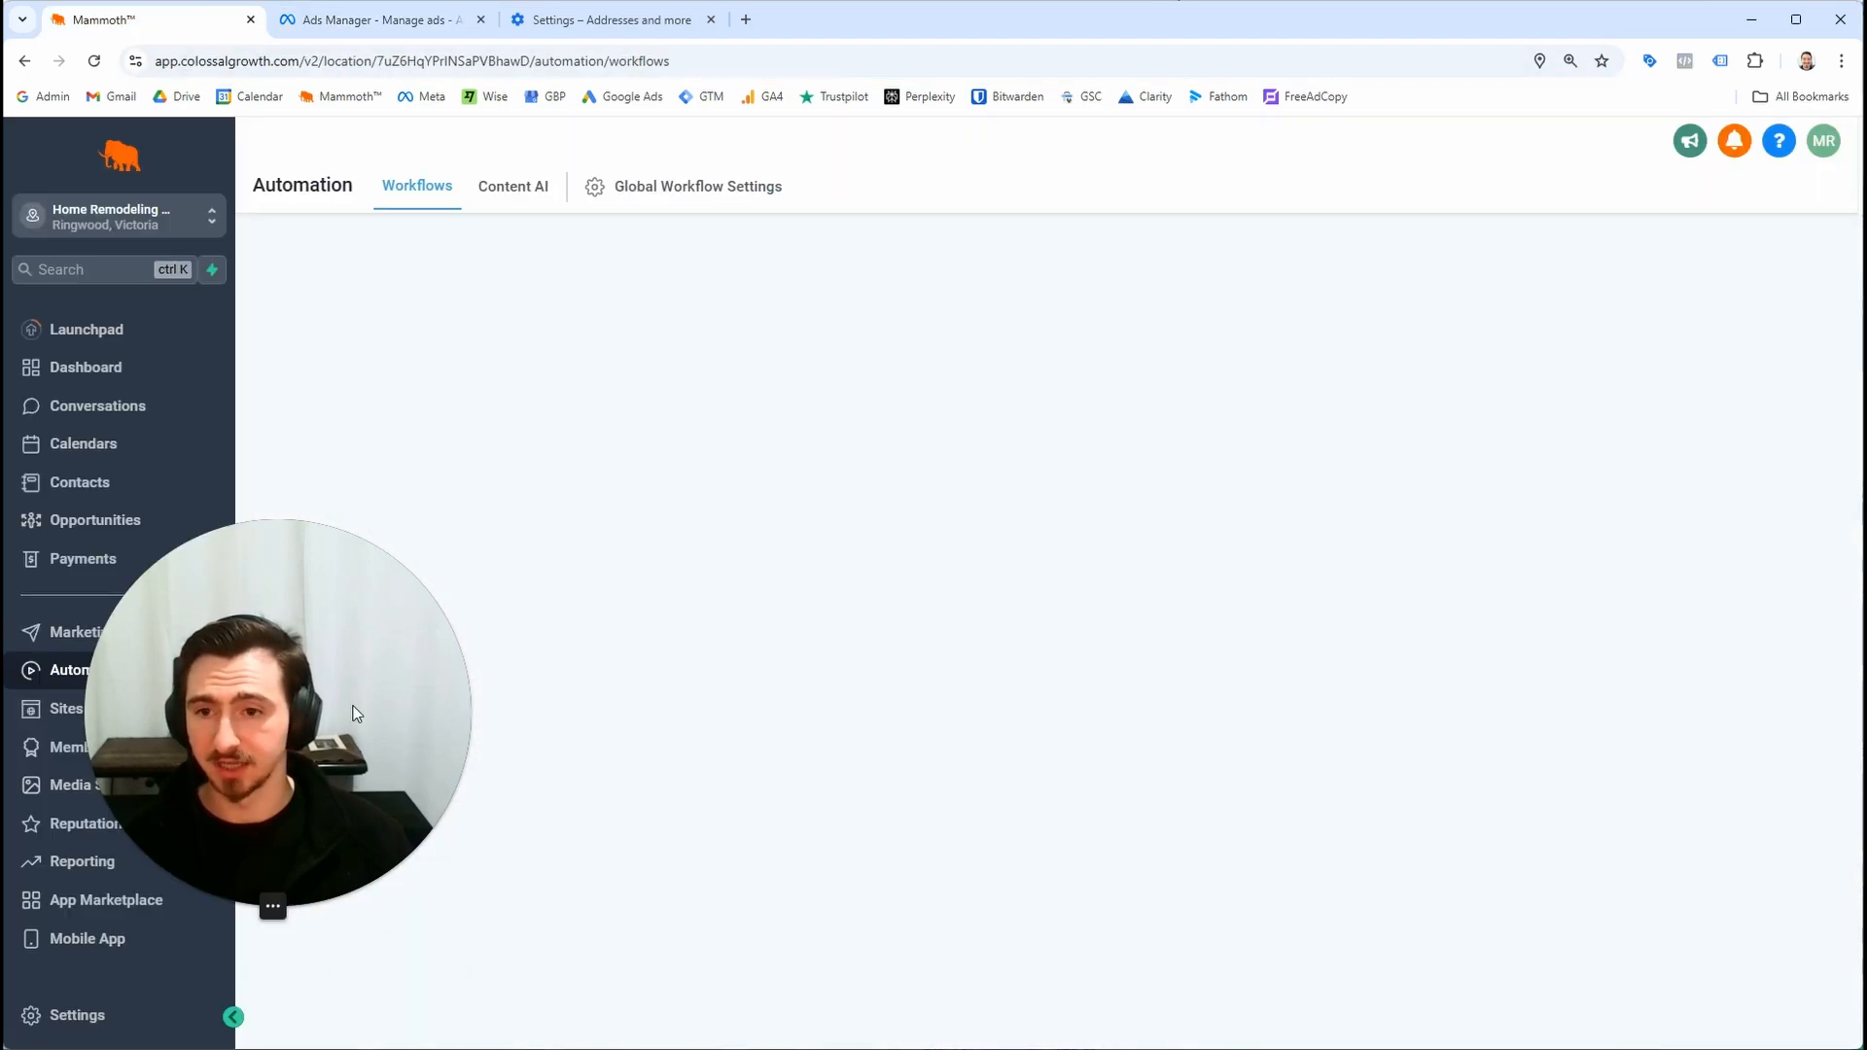
left_click(156, 530)
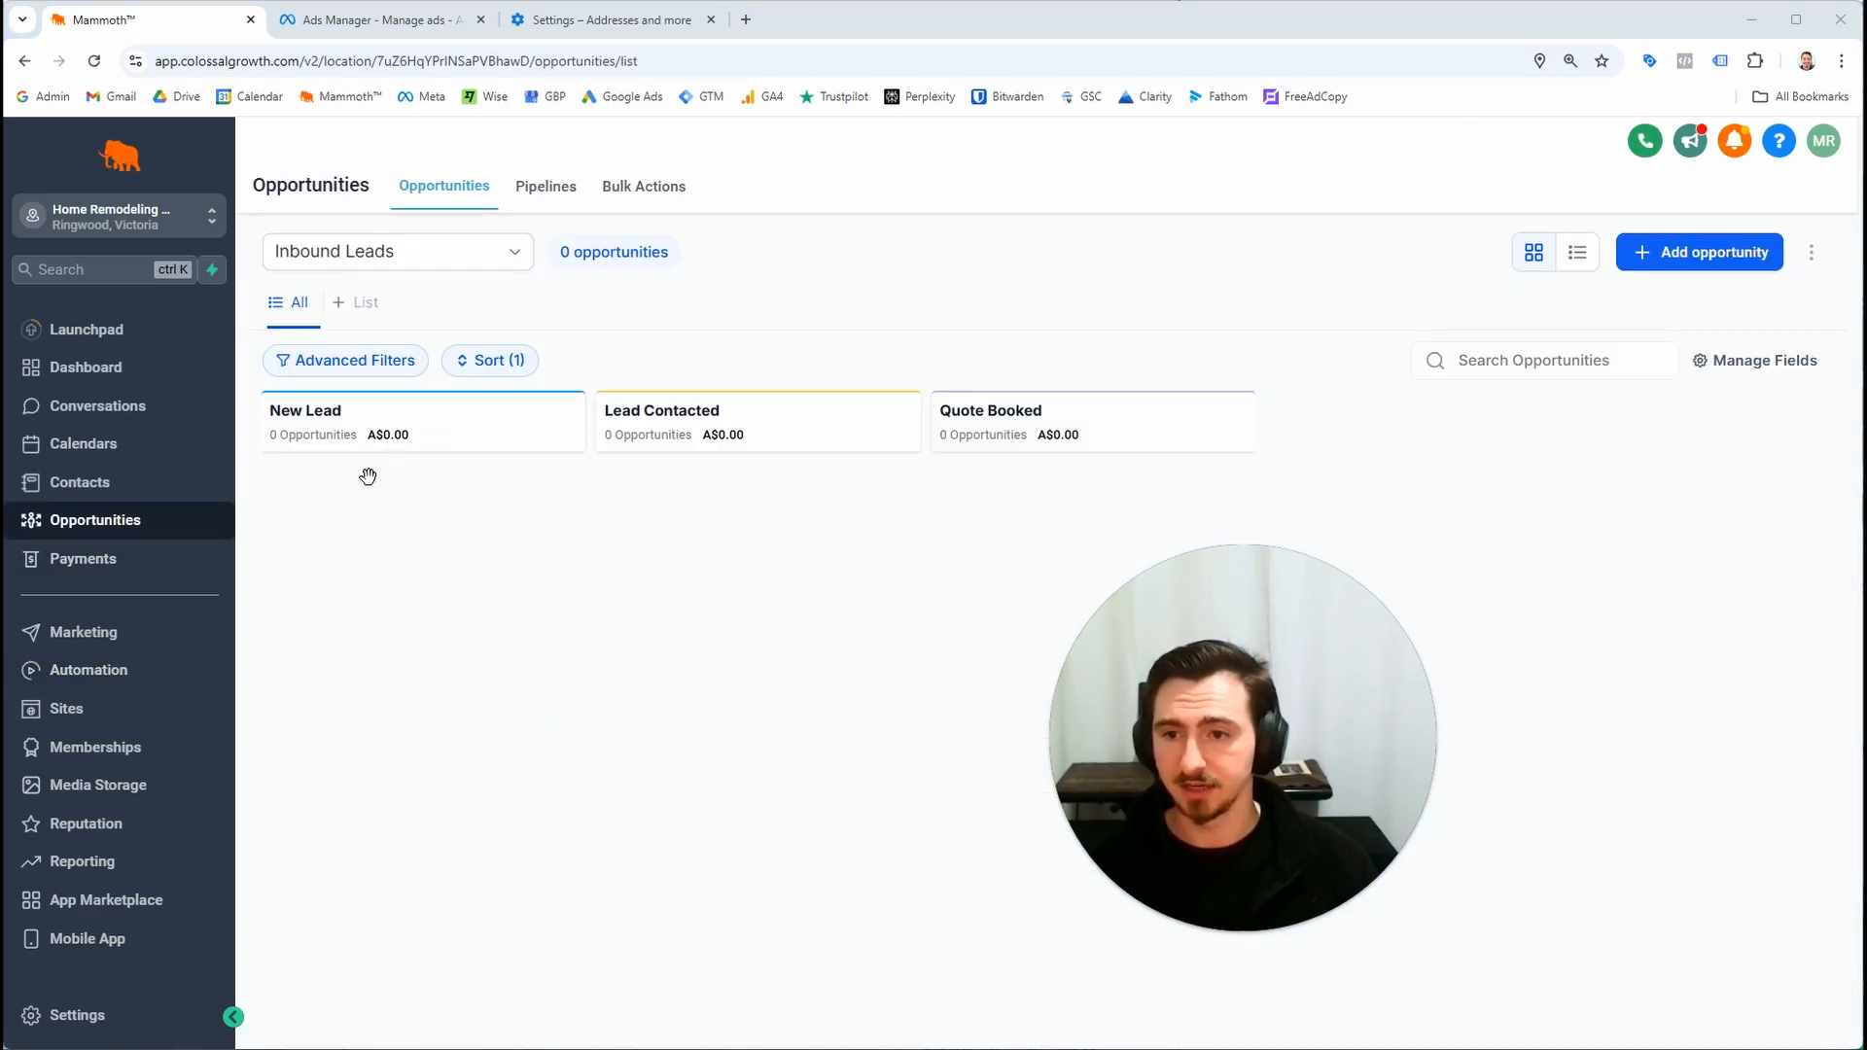
left_click(146, 671)
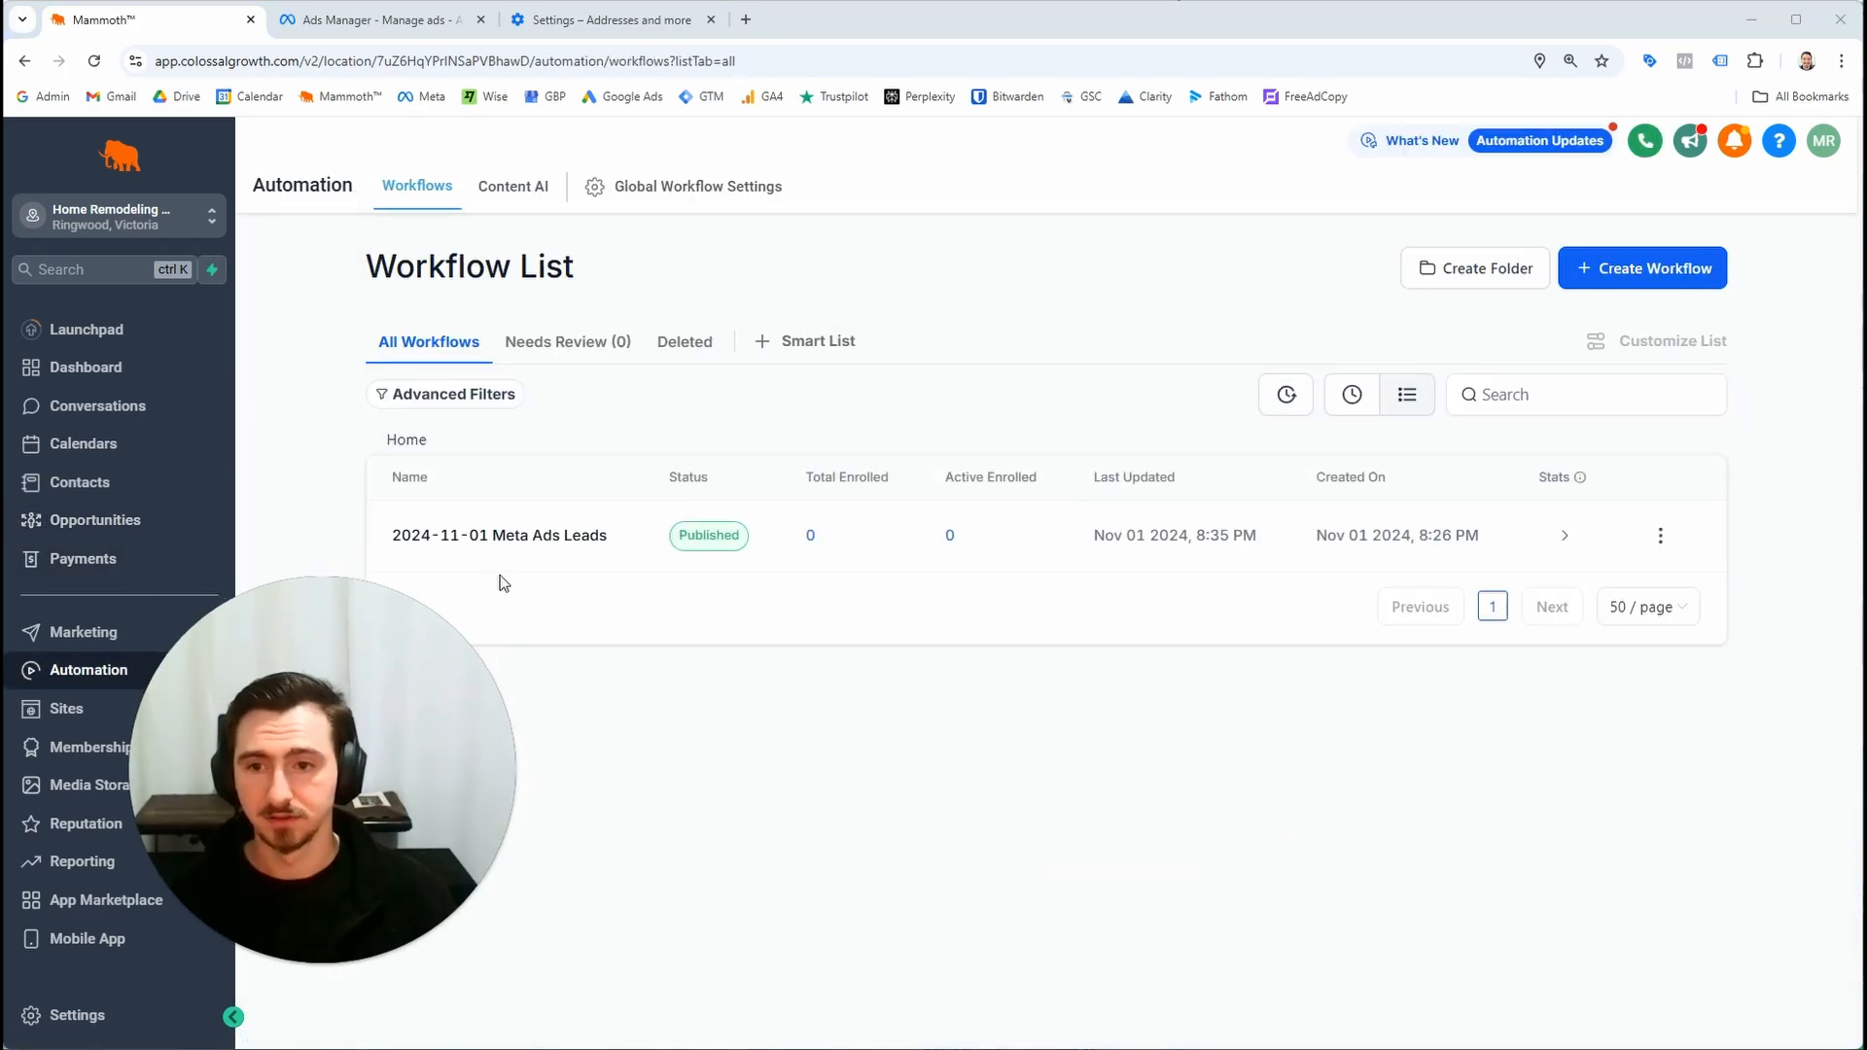
left_click(500, 541)
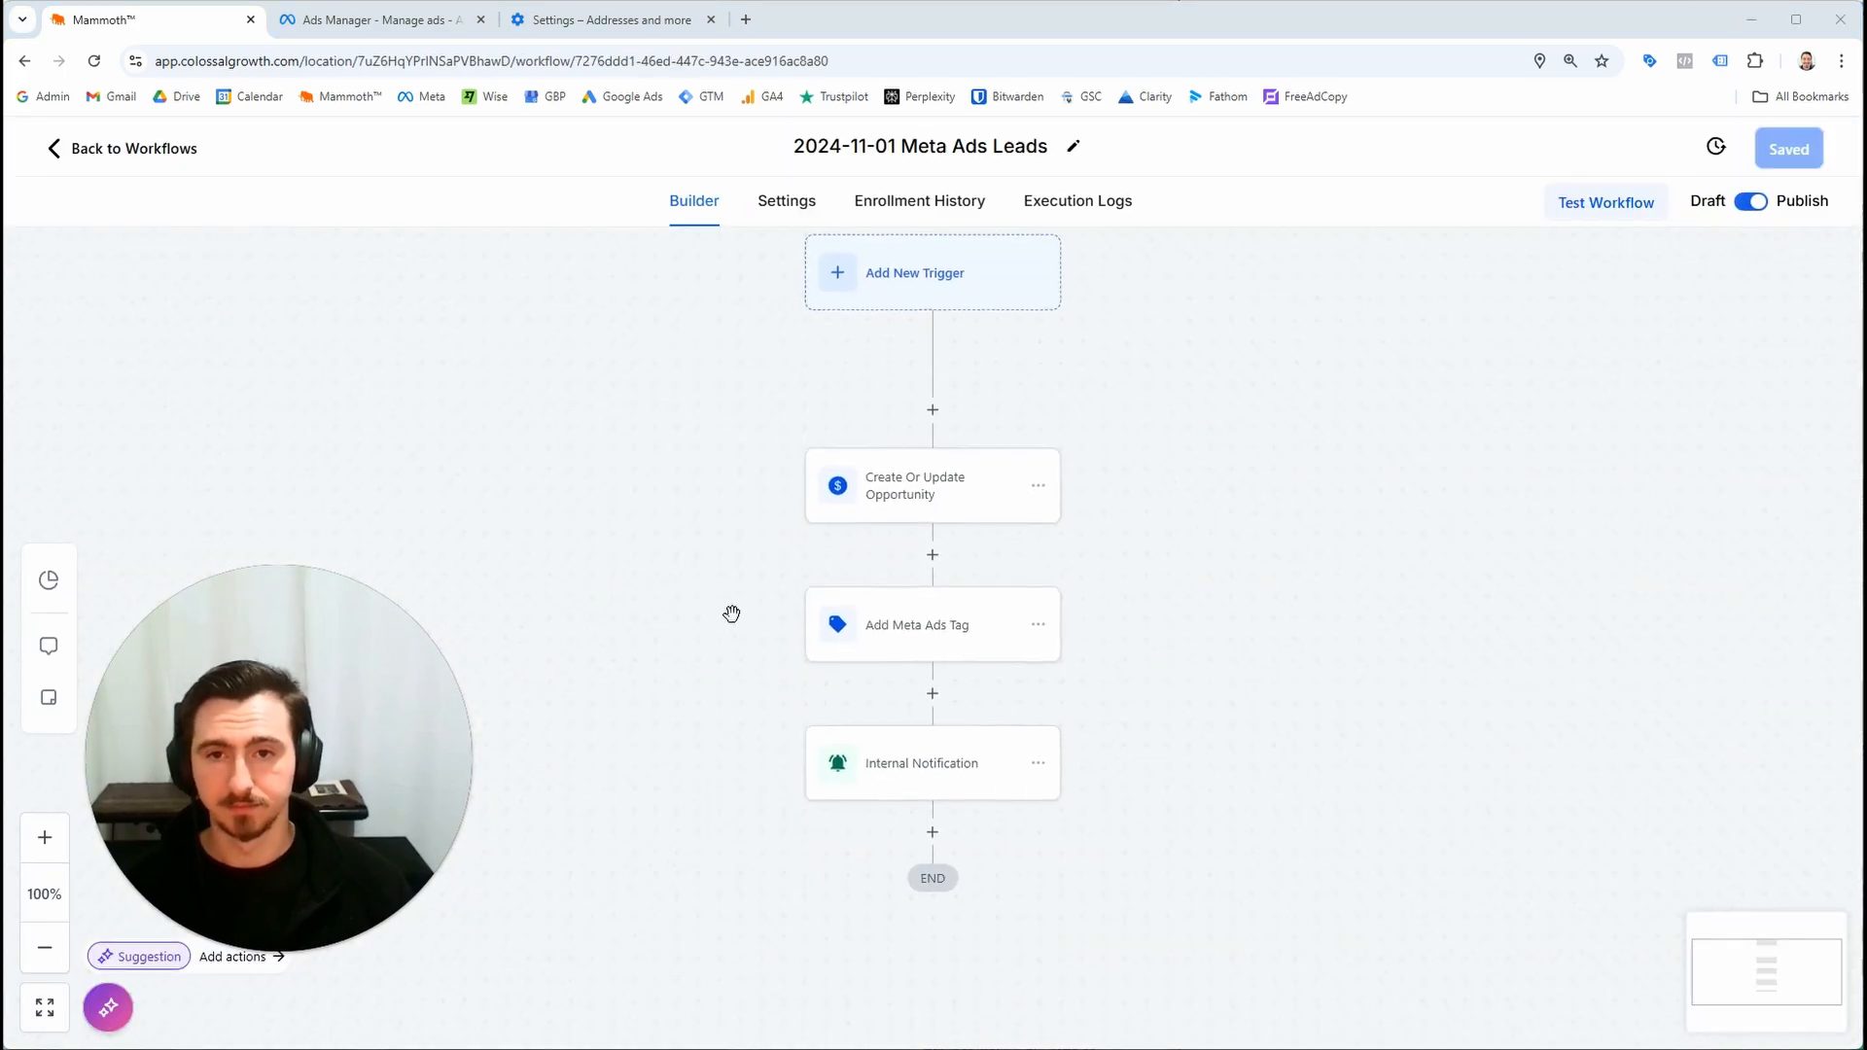
left_click(994, 643)
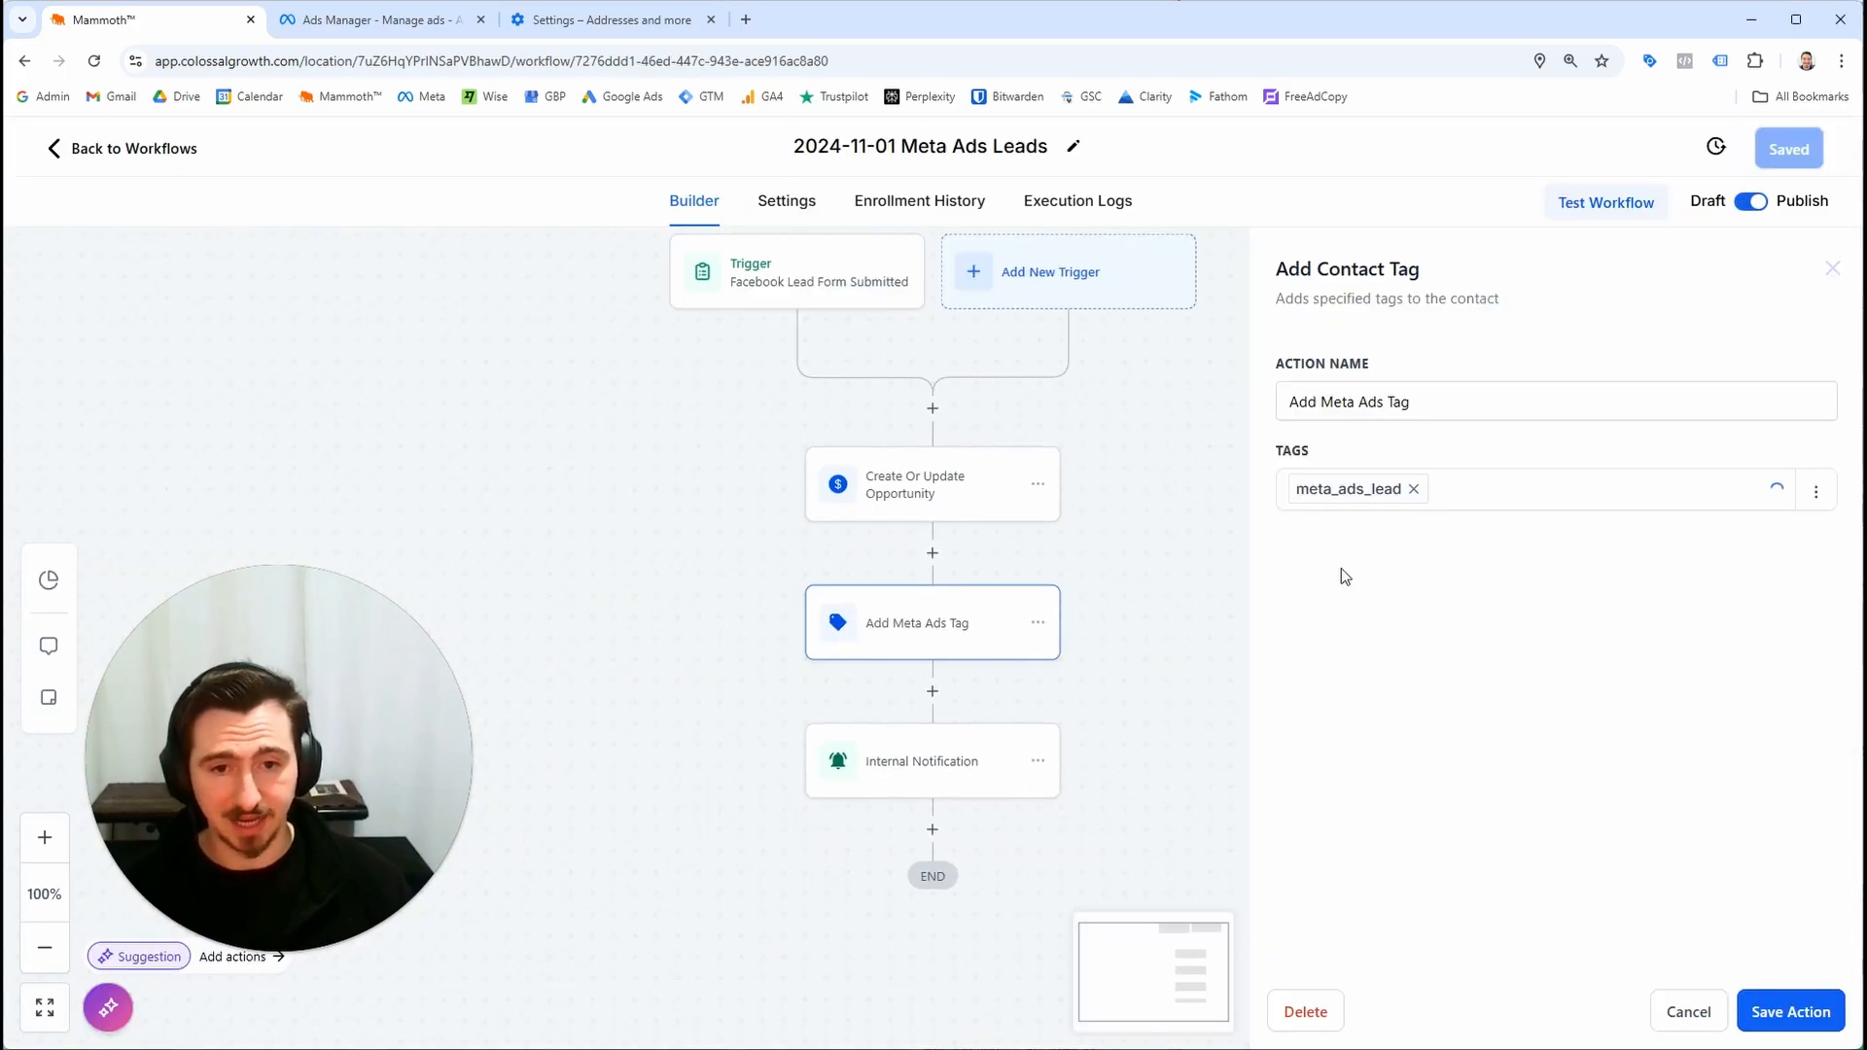
left_click(941, 775)
scroll(1491, 544, "down", 8)
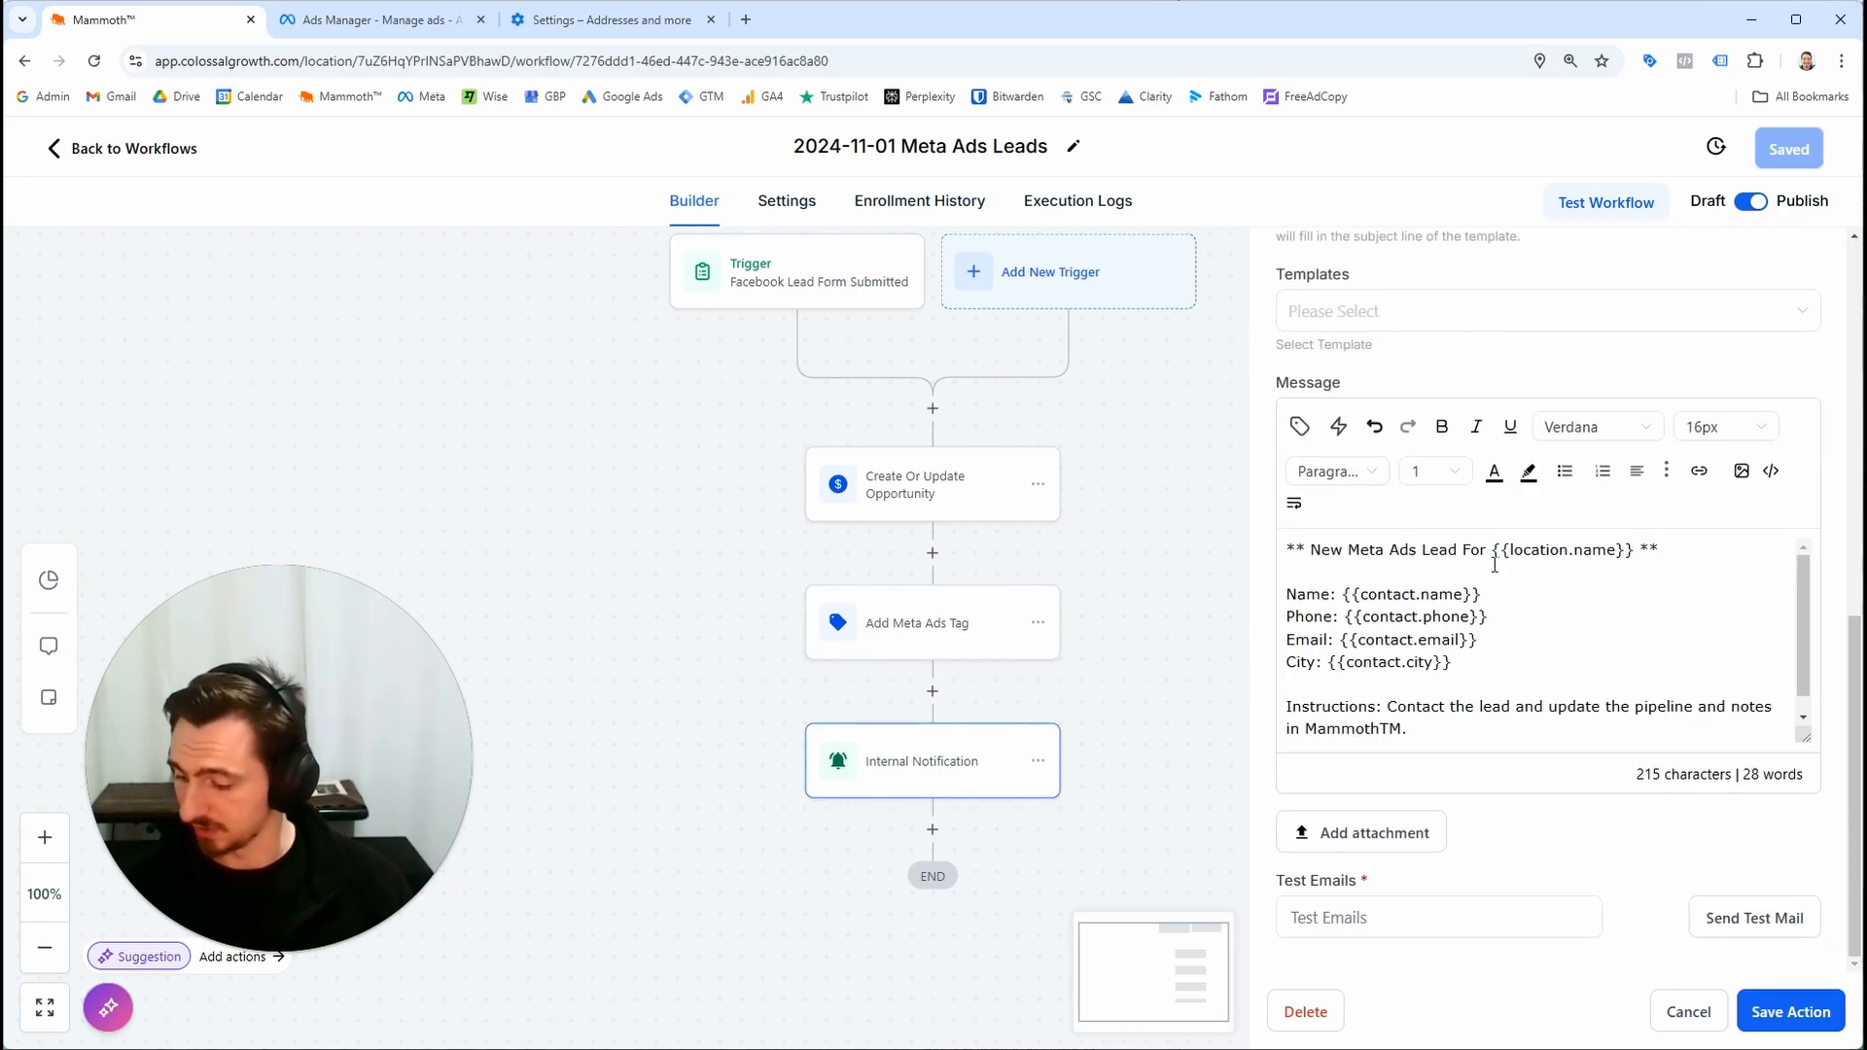
left_click(1514, 667)
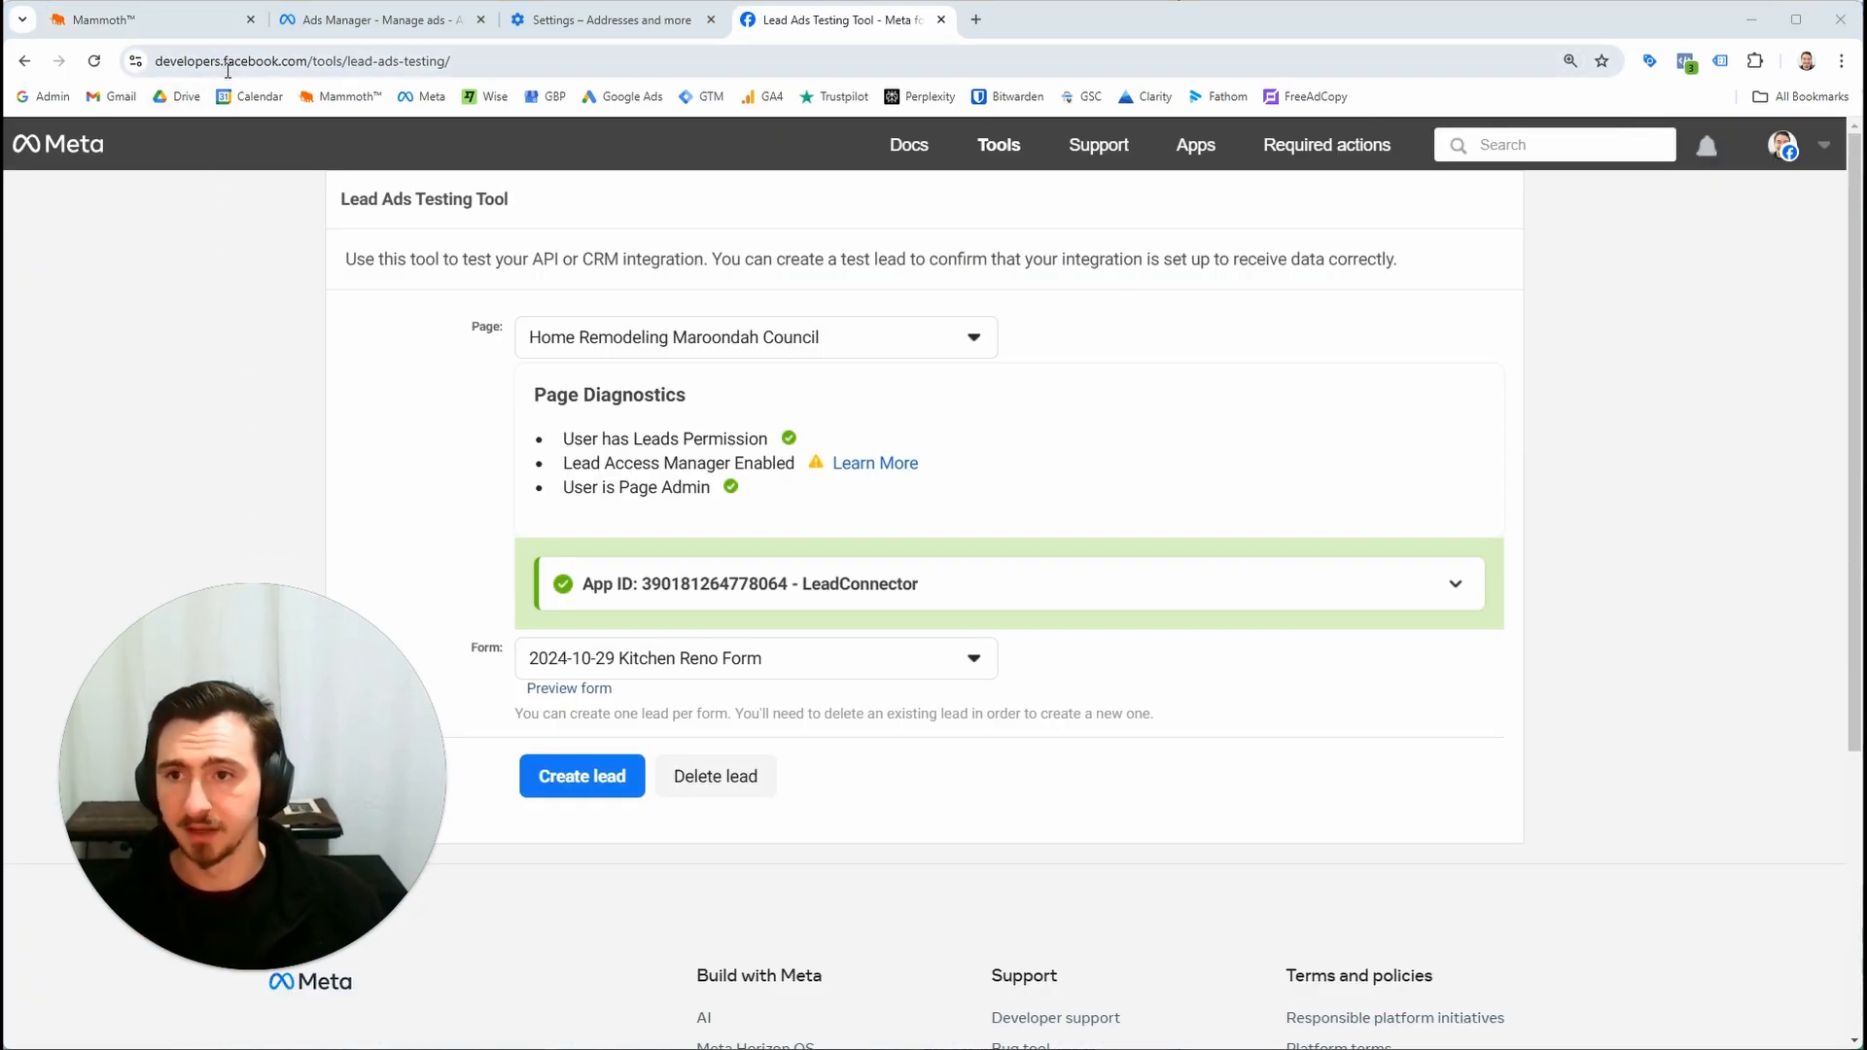
Examine the Lead Ads Testing Tool page address and its selected page and Kitchen Reno form
left_click(231, 68)
left_click(234, 68)
left_click(240, 254)
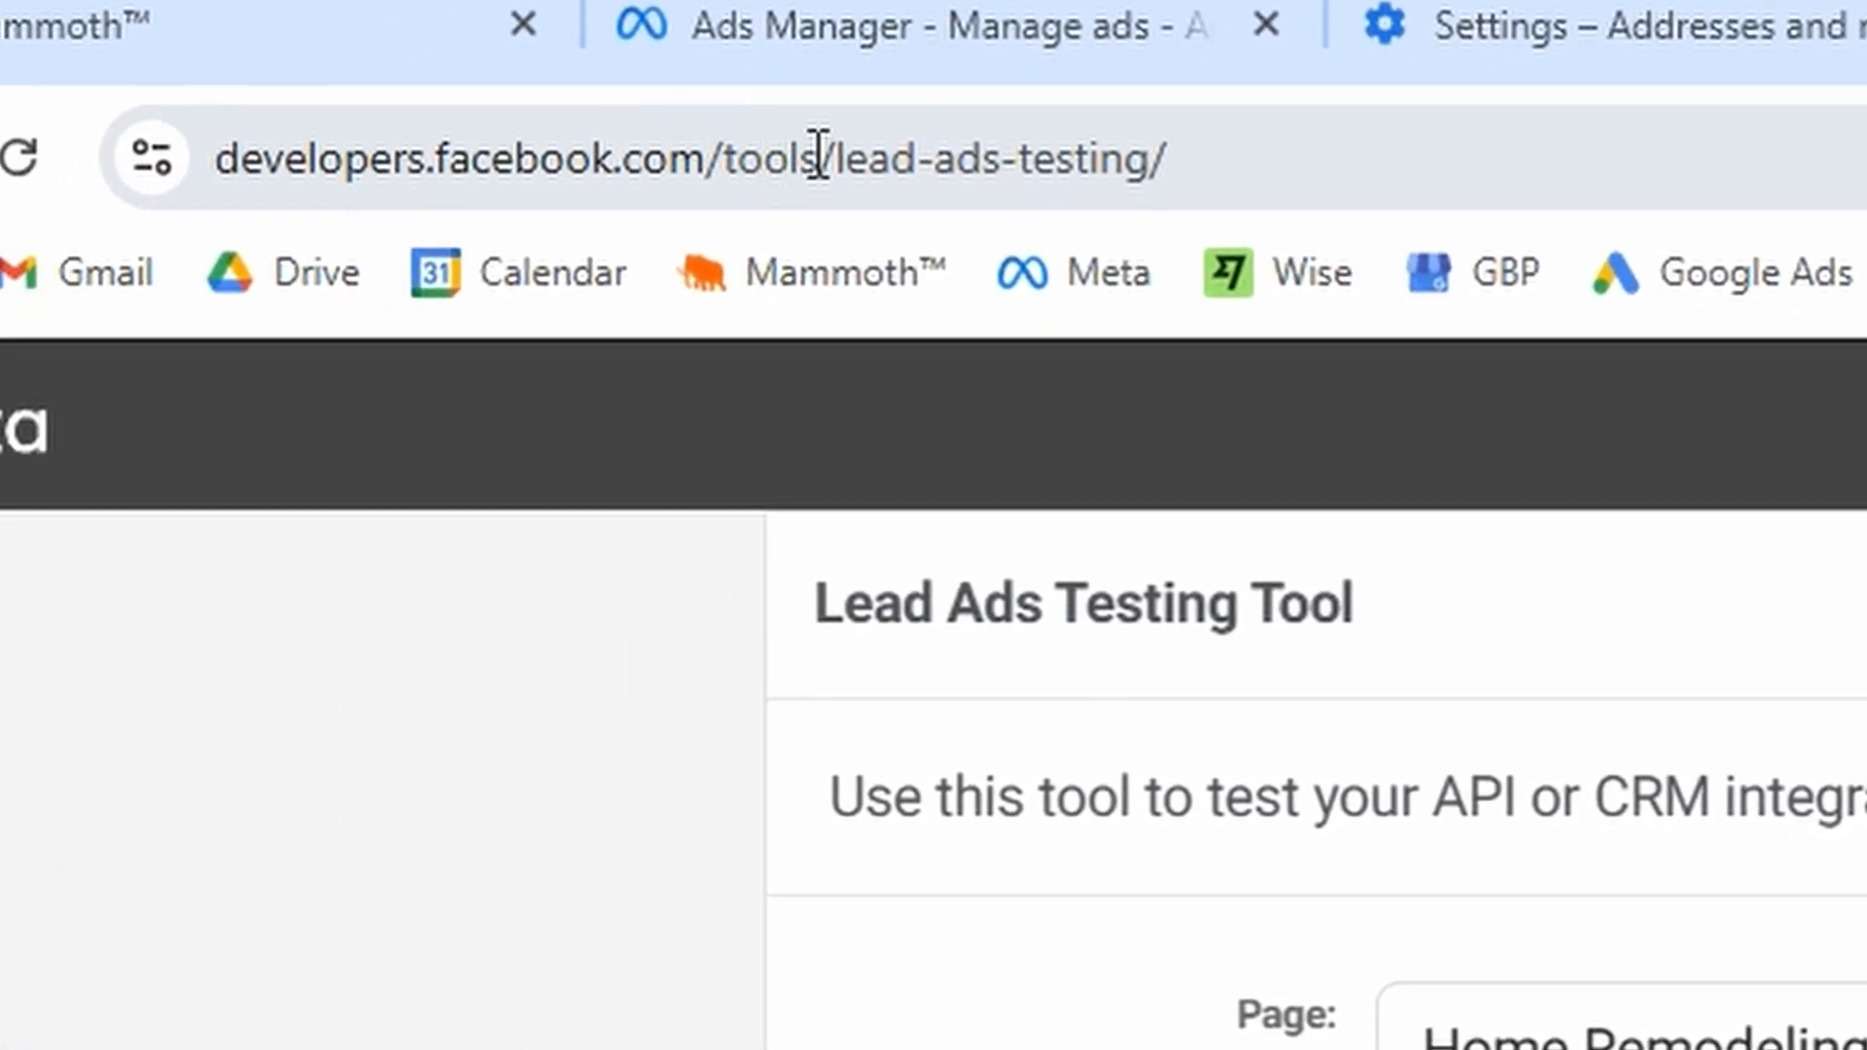
left_click(820, 156)
left_click(959, 165)
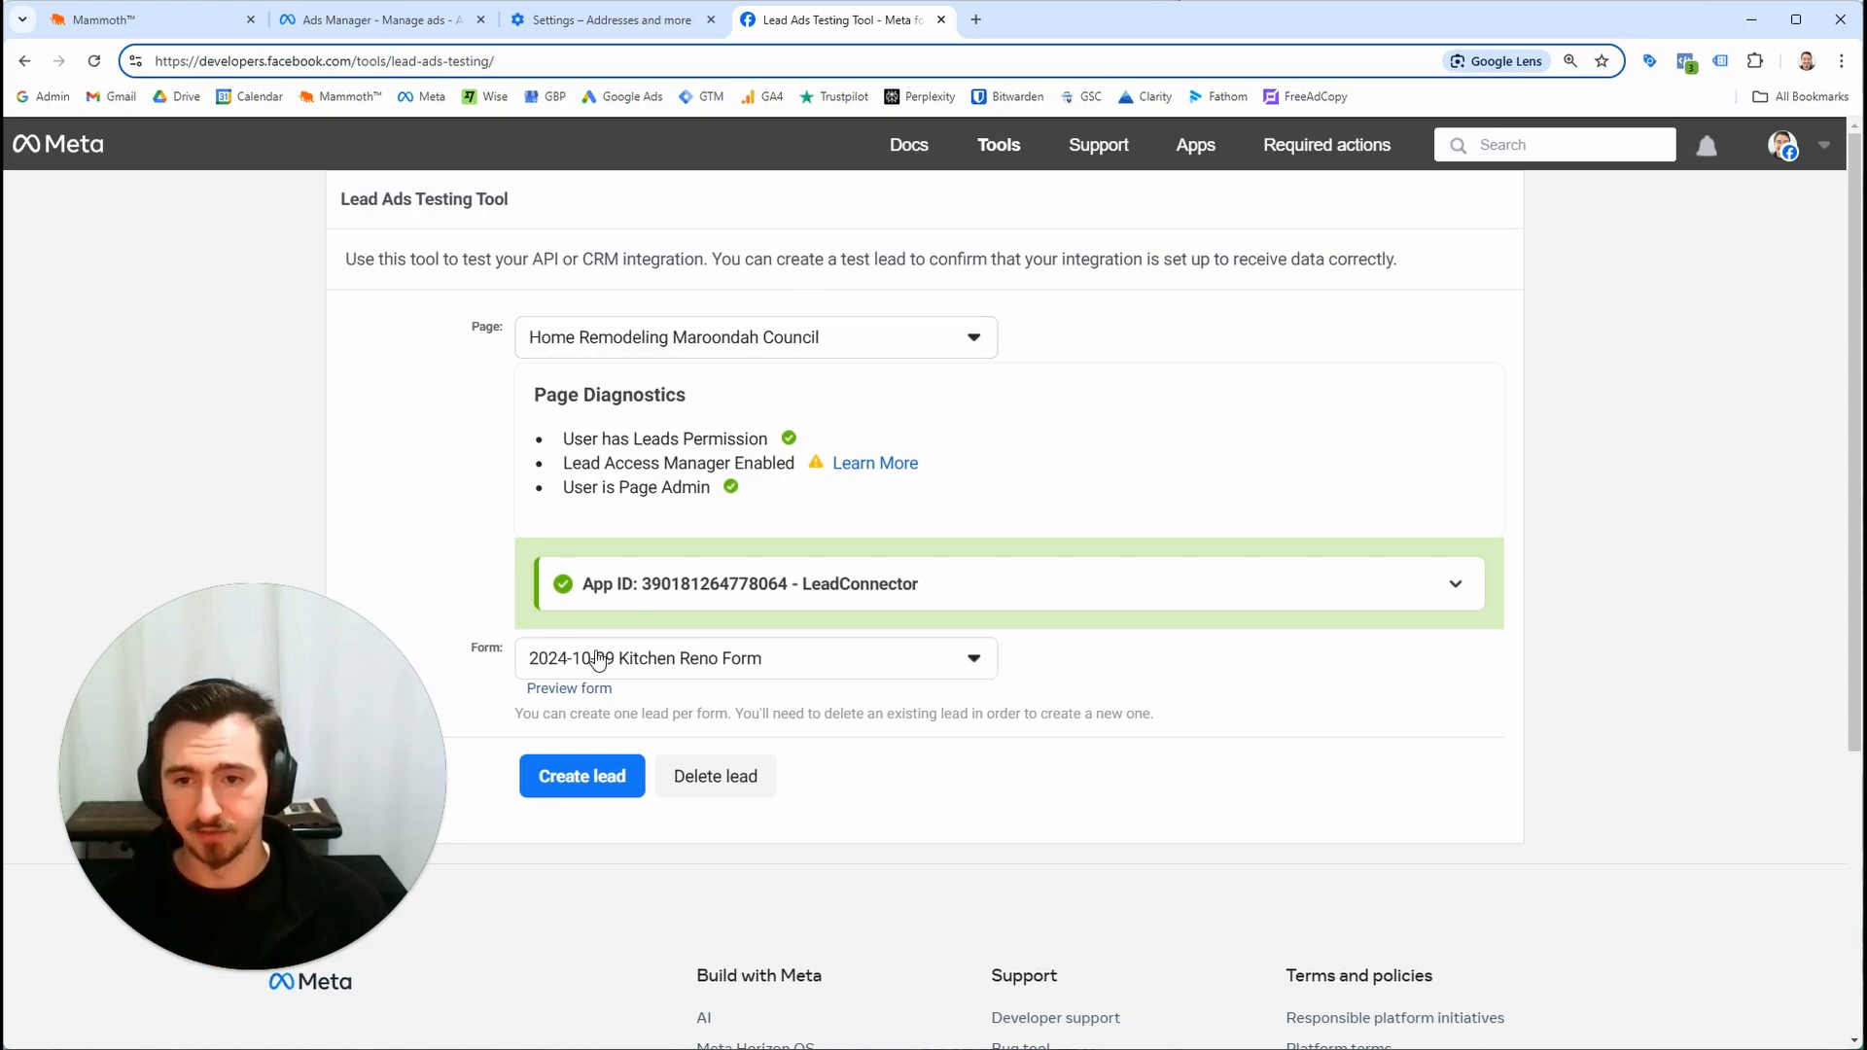
left_click(650, 666)
left_click(508, 634)
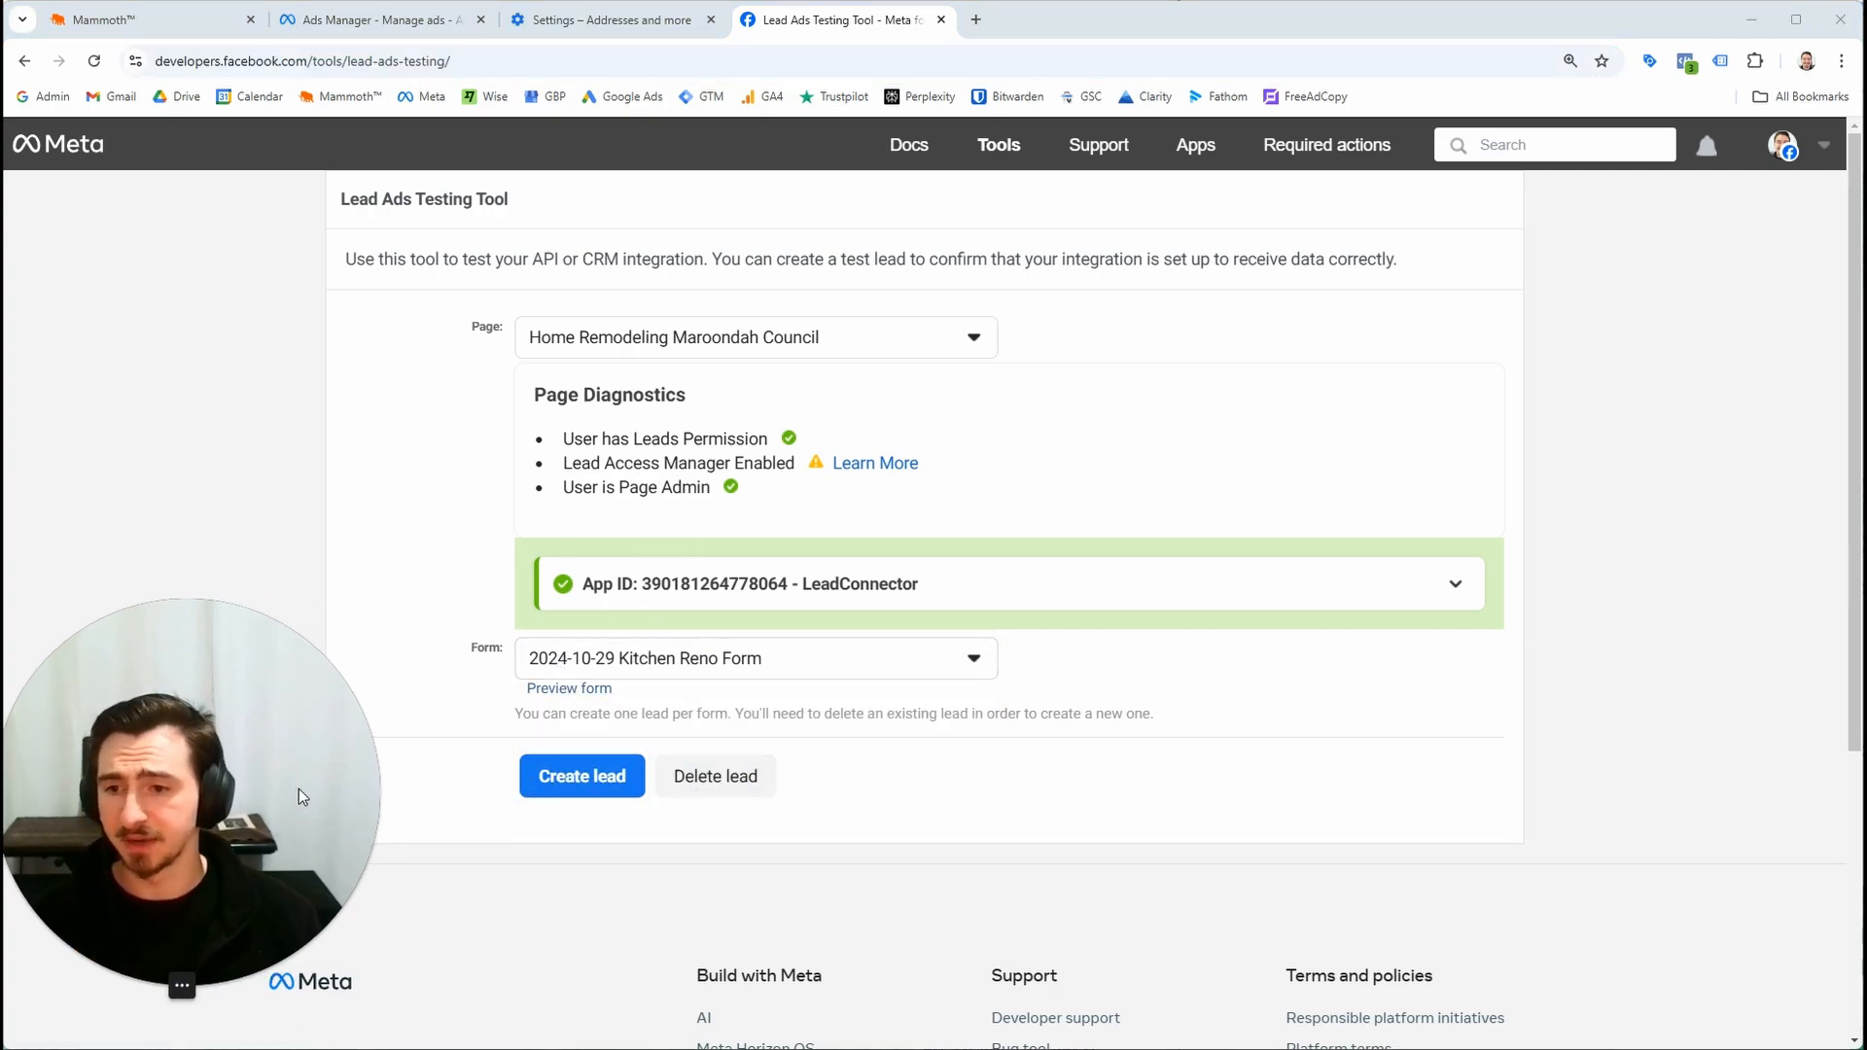
Preview the form, enter a test phone number, and submit it as a test lead
left_click(573, 689)
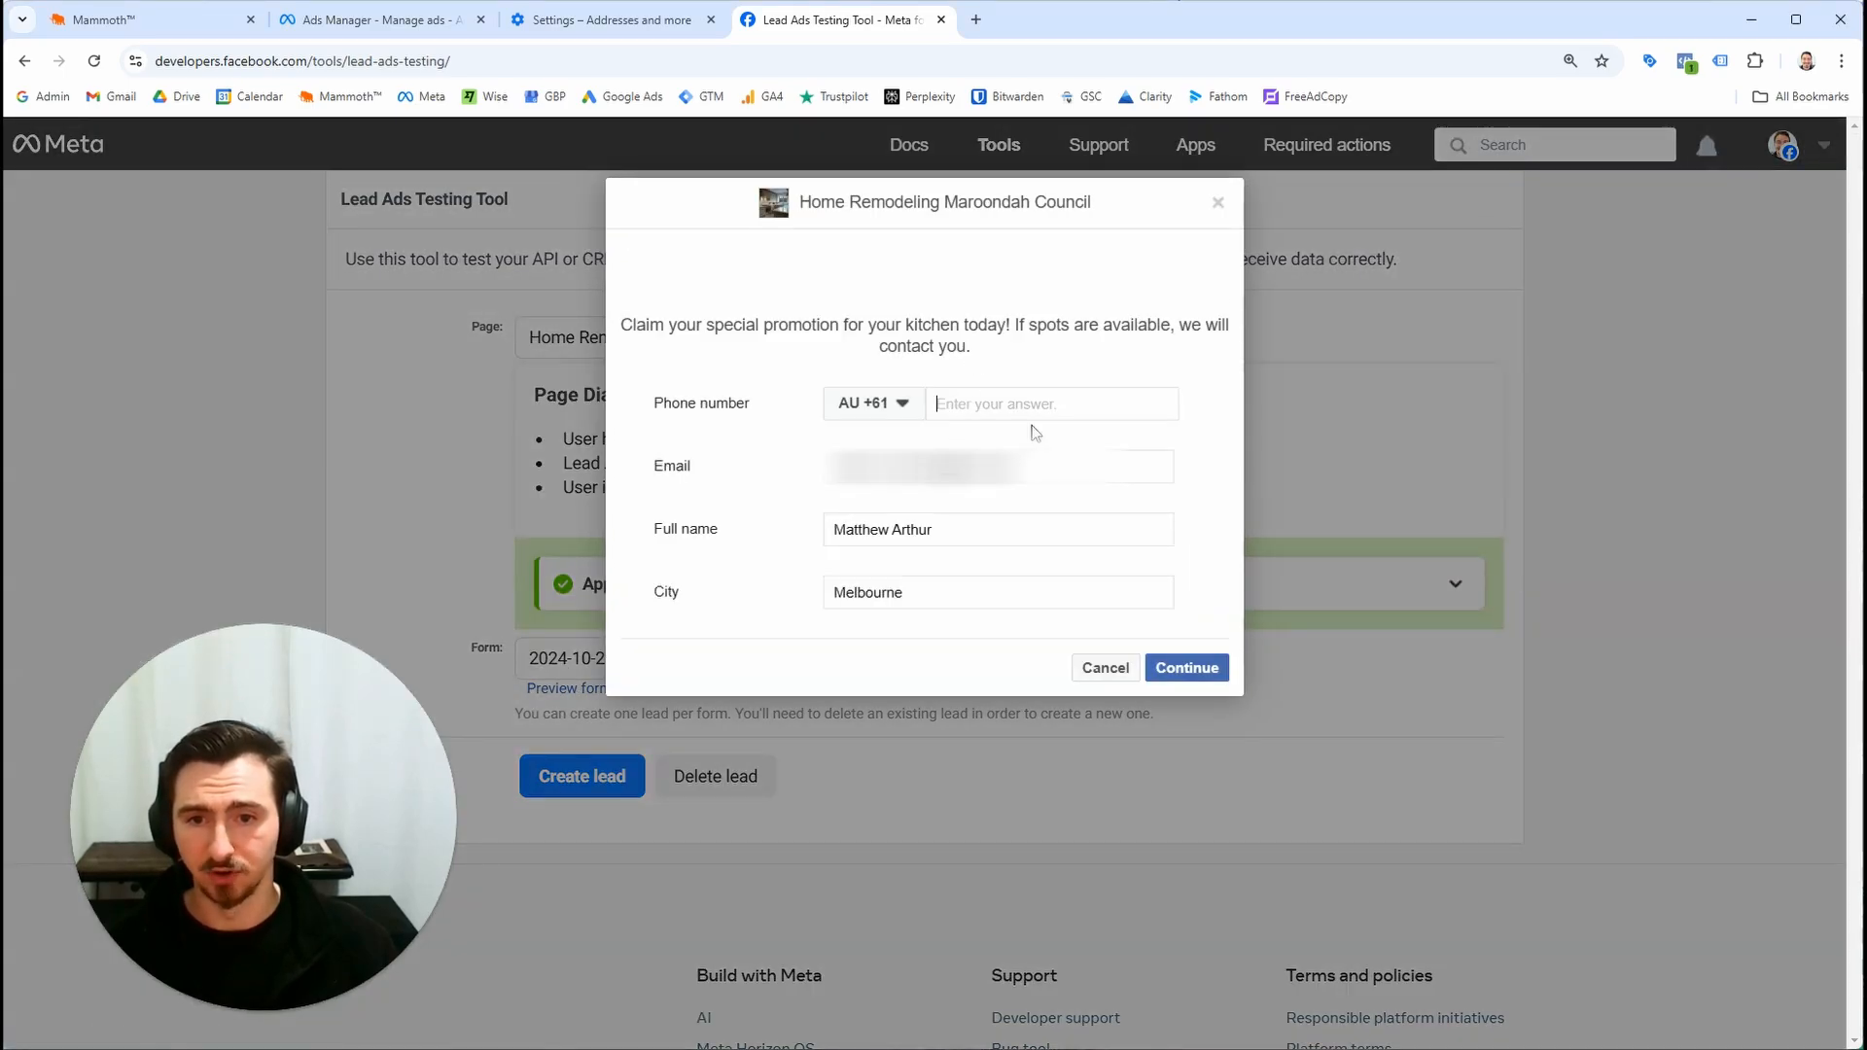
type("400000000")
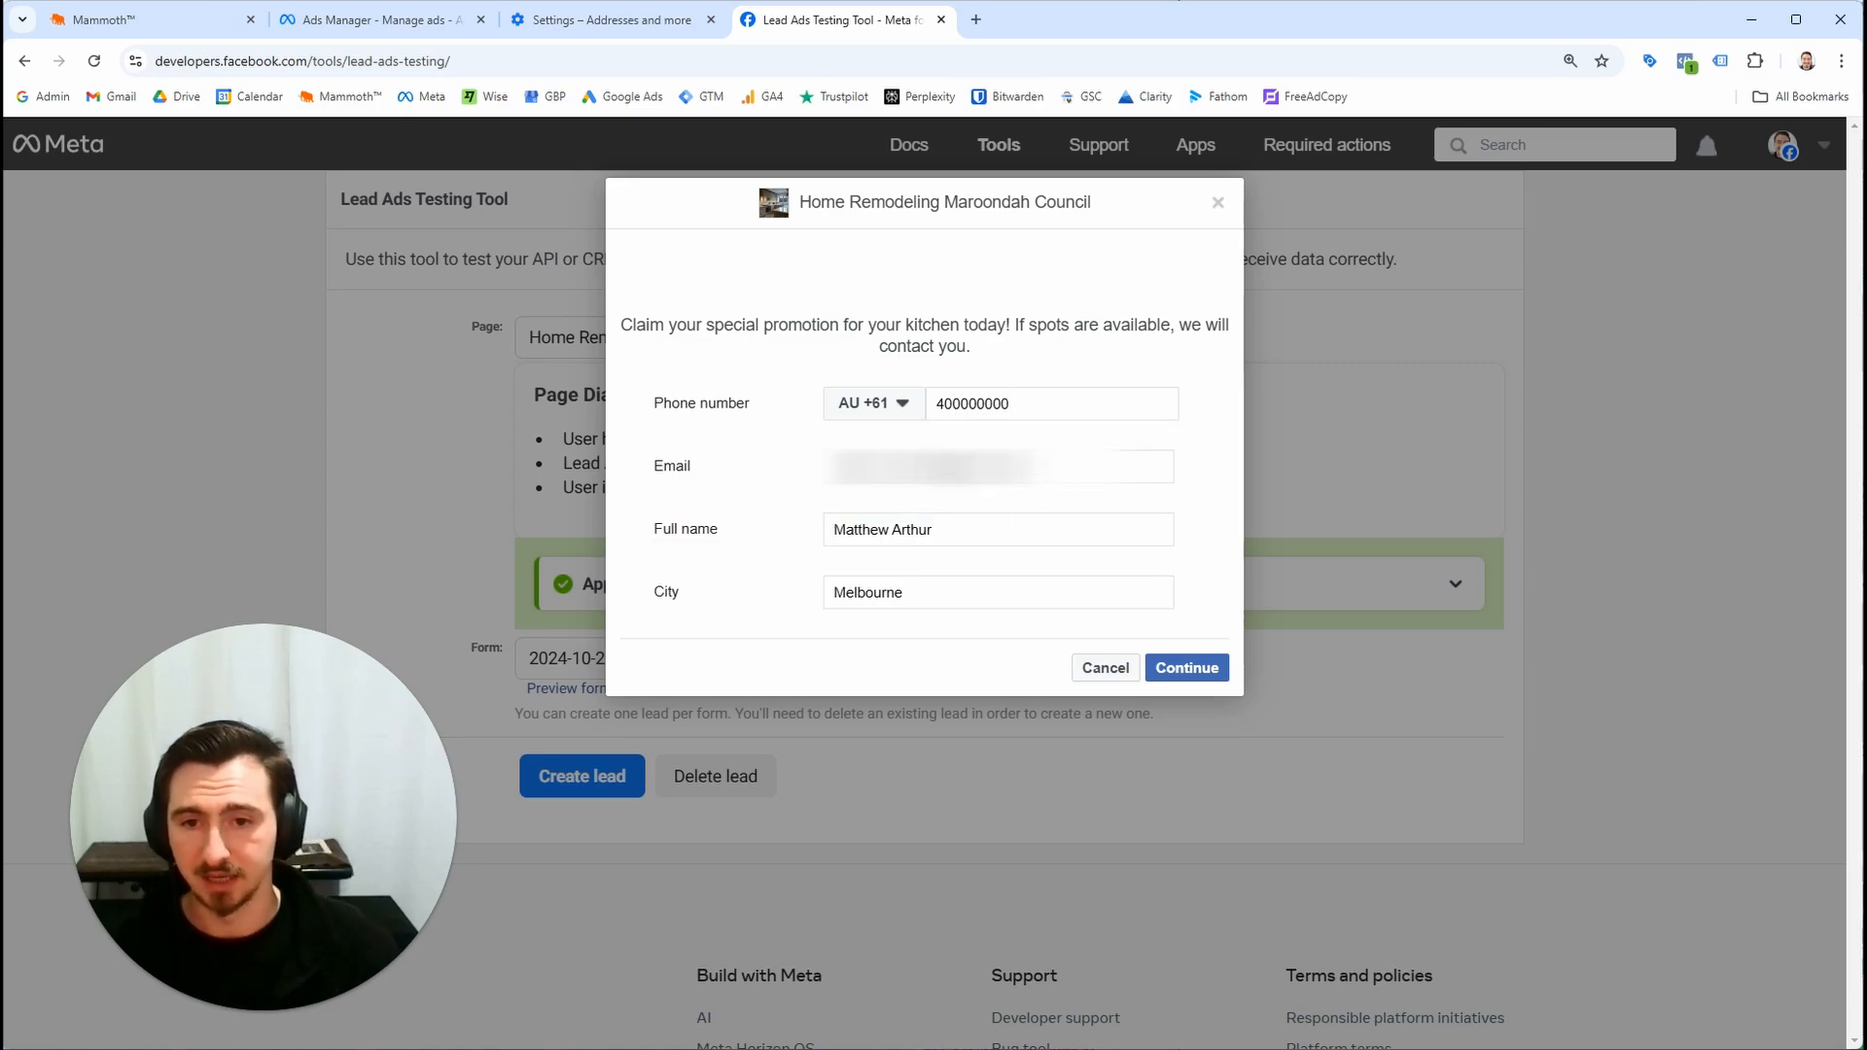
left_click(938, 587)
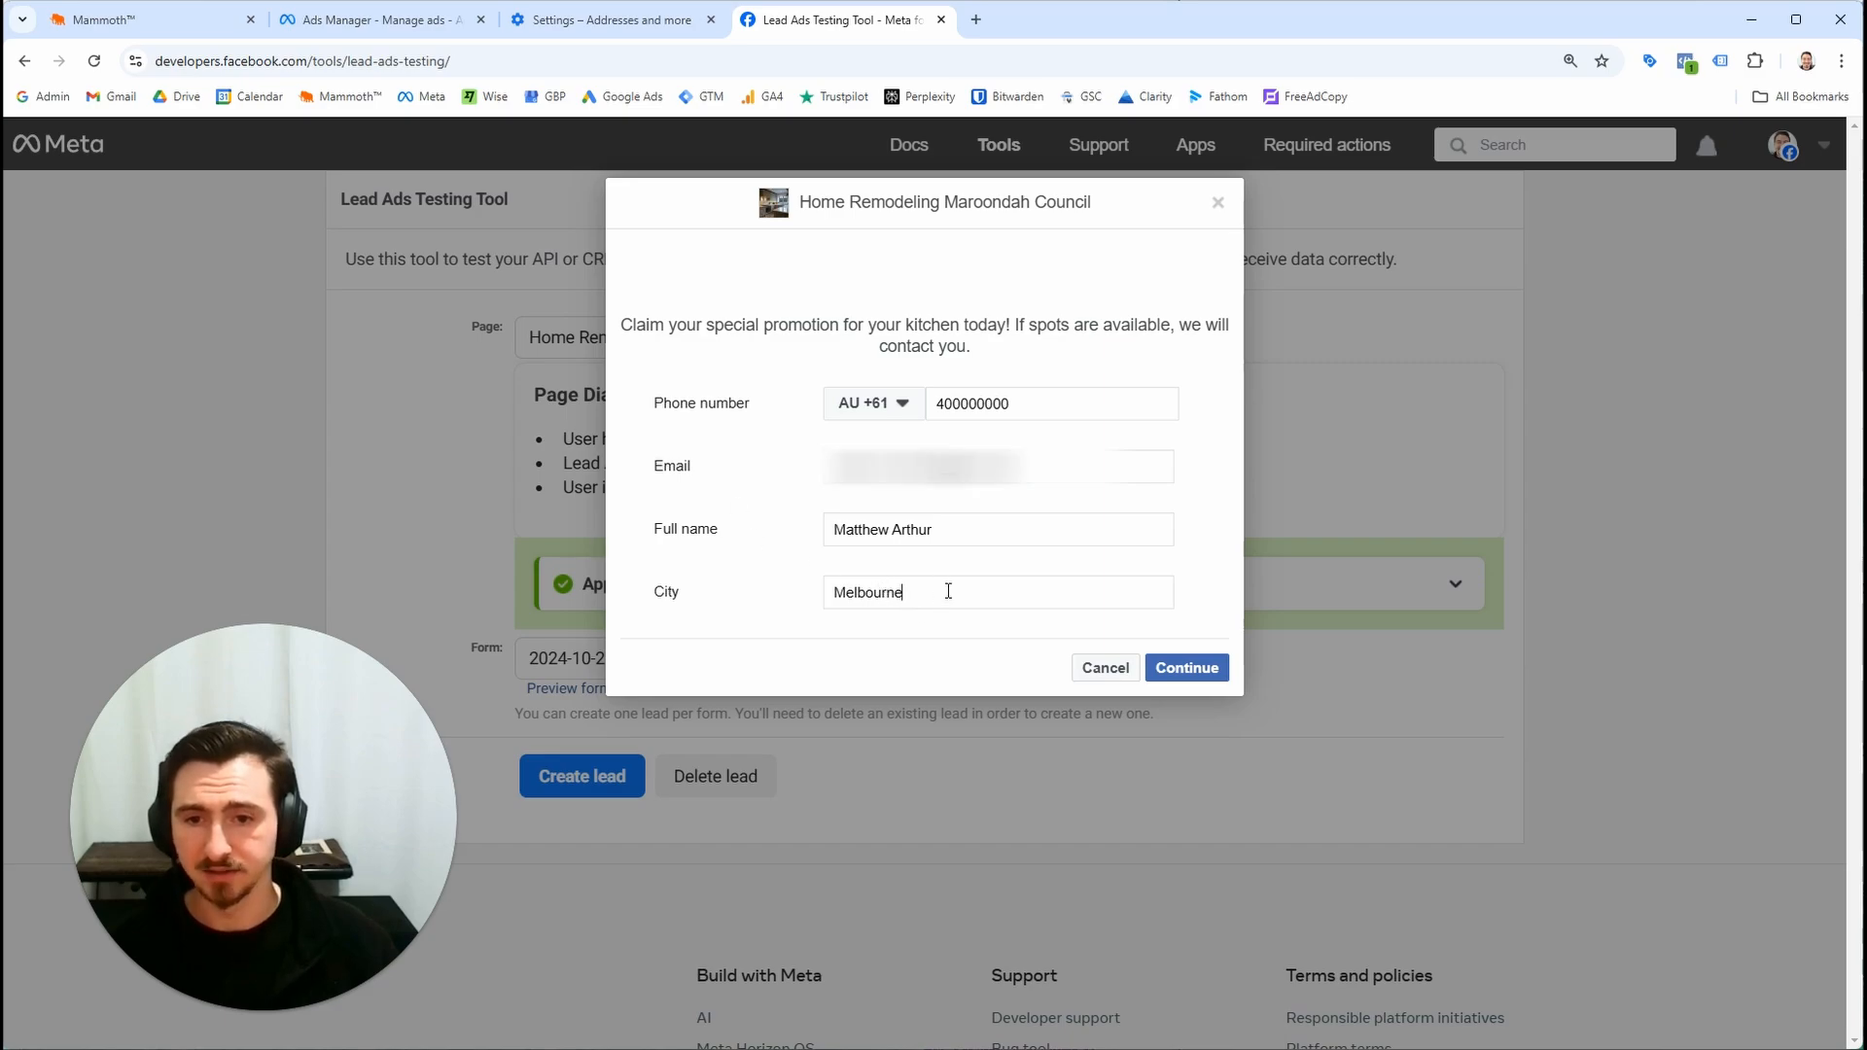
left_click(1193, 679)
left_click(1198, 492)
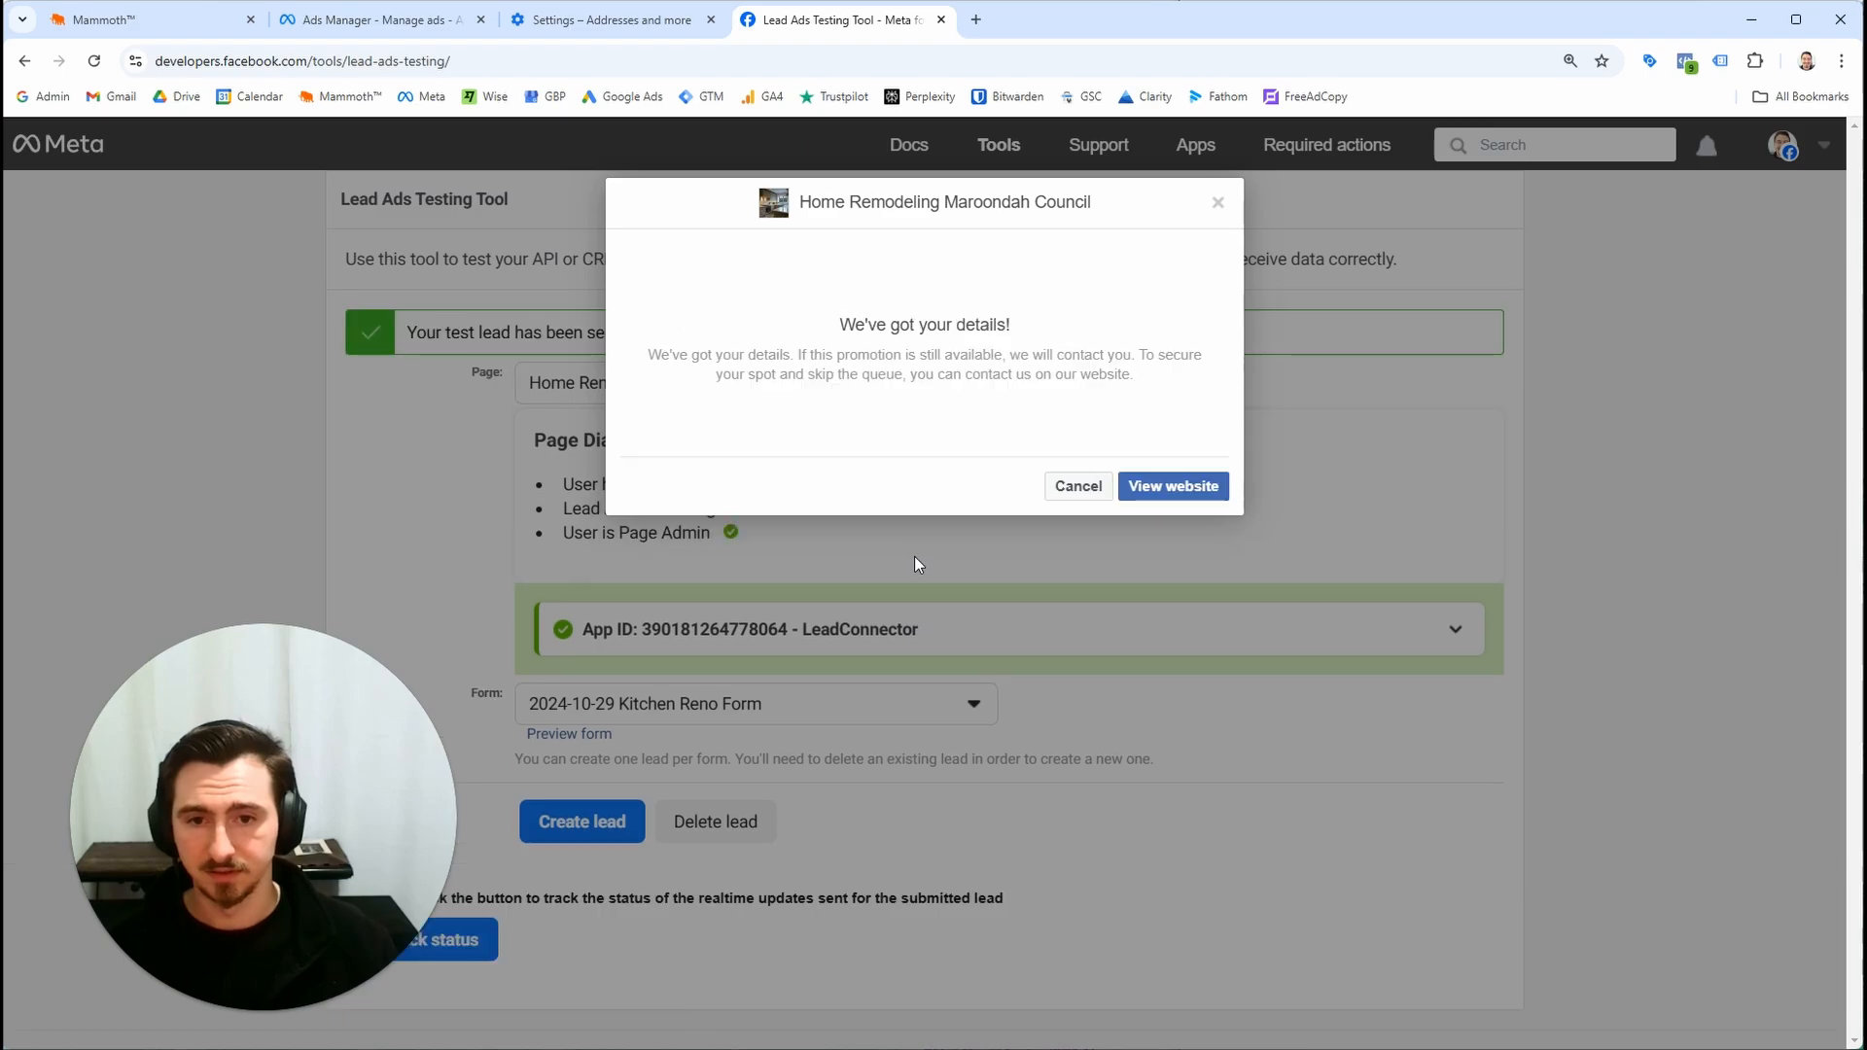
left_click(1077, 485)
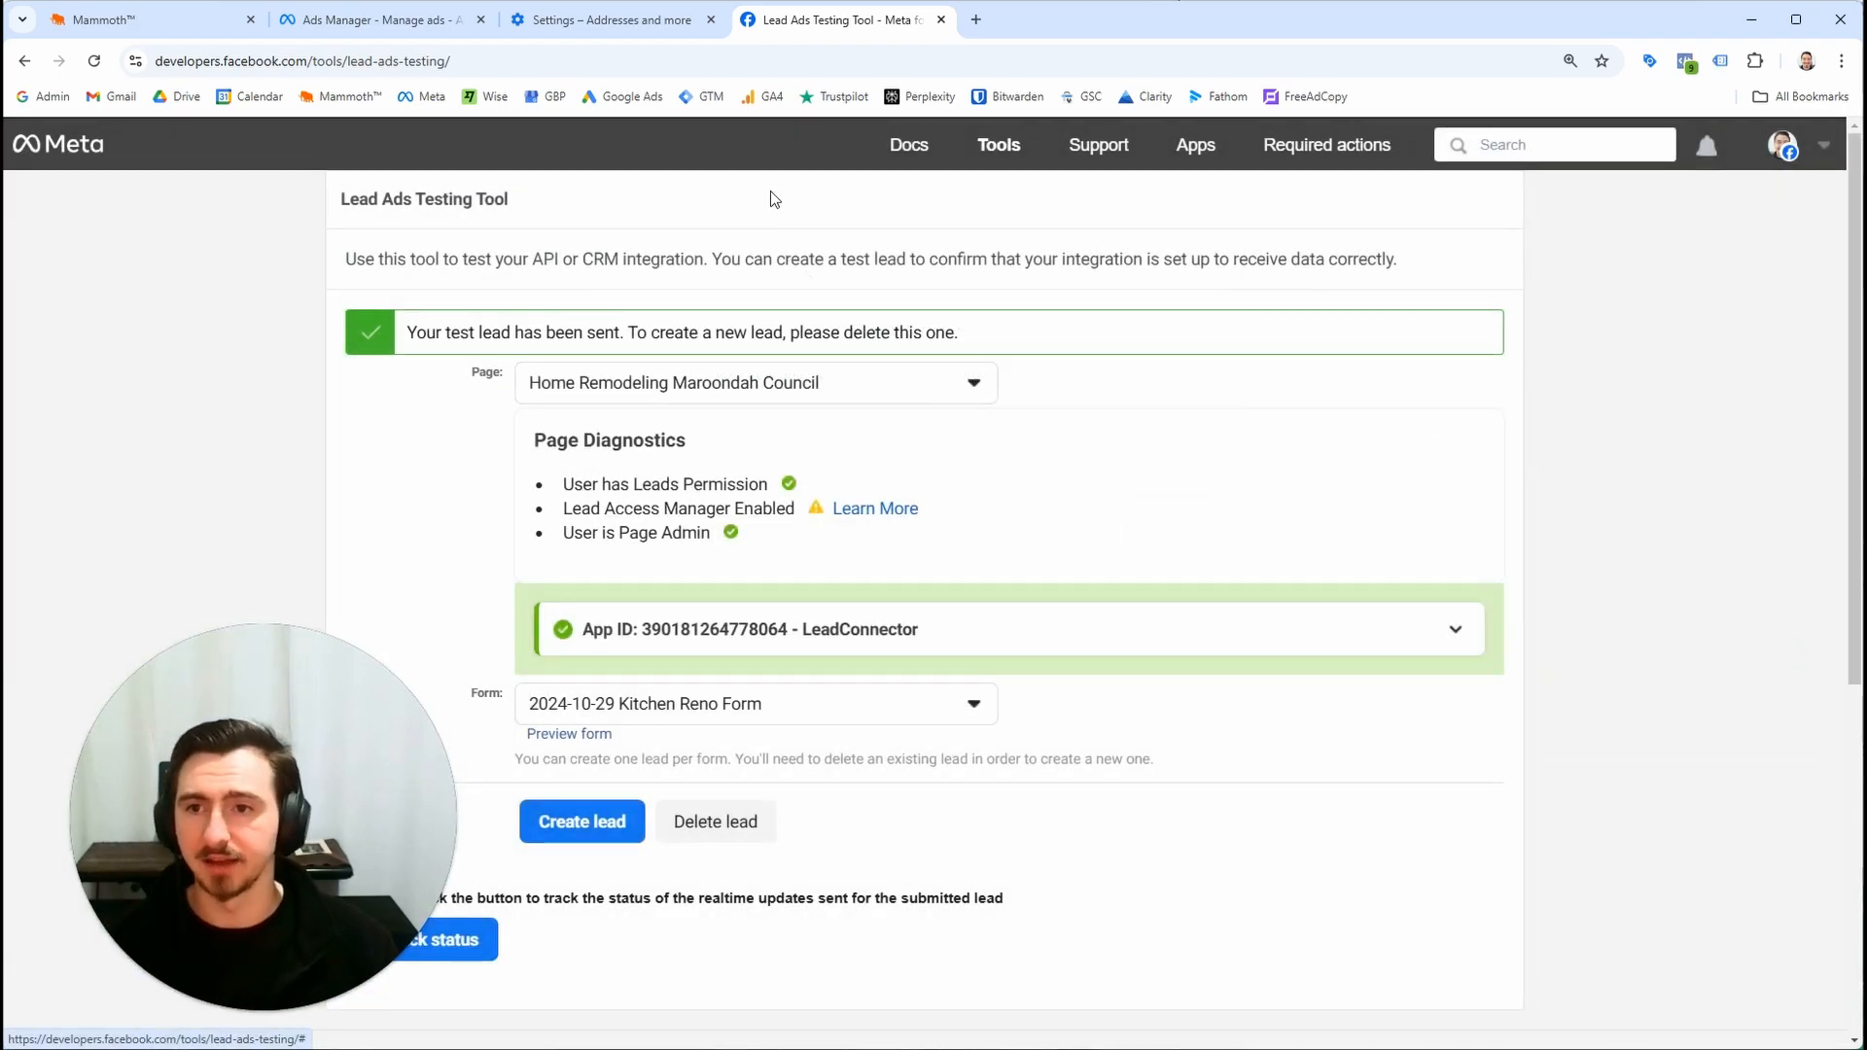
Check the workflow's enrollment and the test lead's opportunity details in the Inbound Leads pipeline
left_click(146, 19)
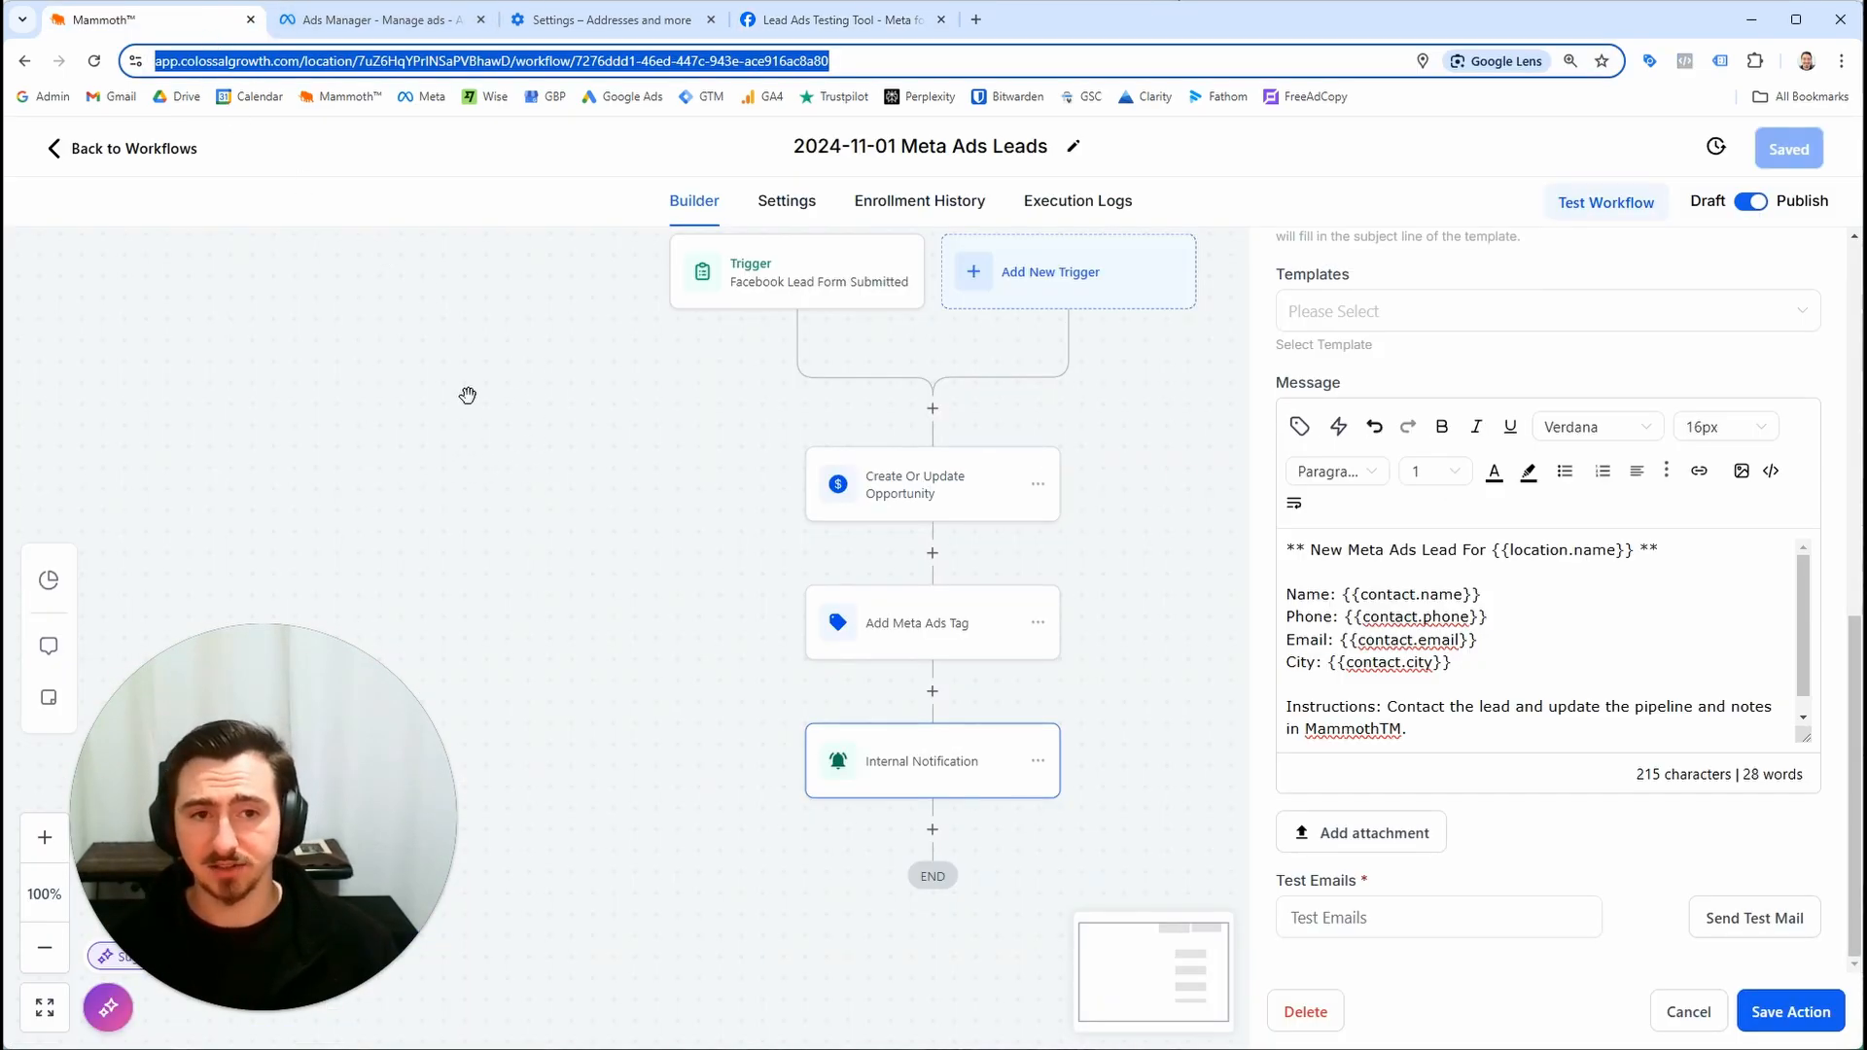
left_click(124, 156)
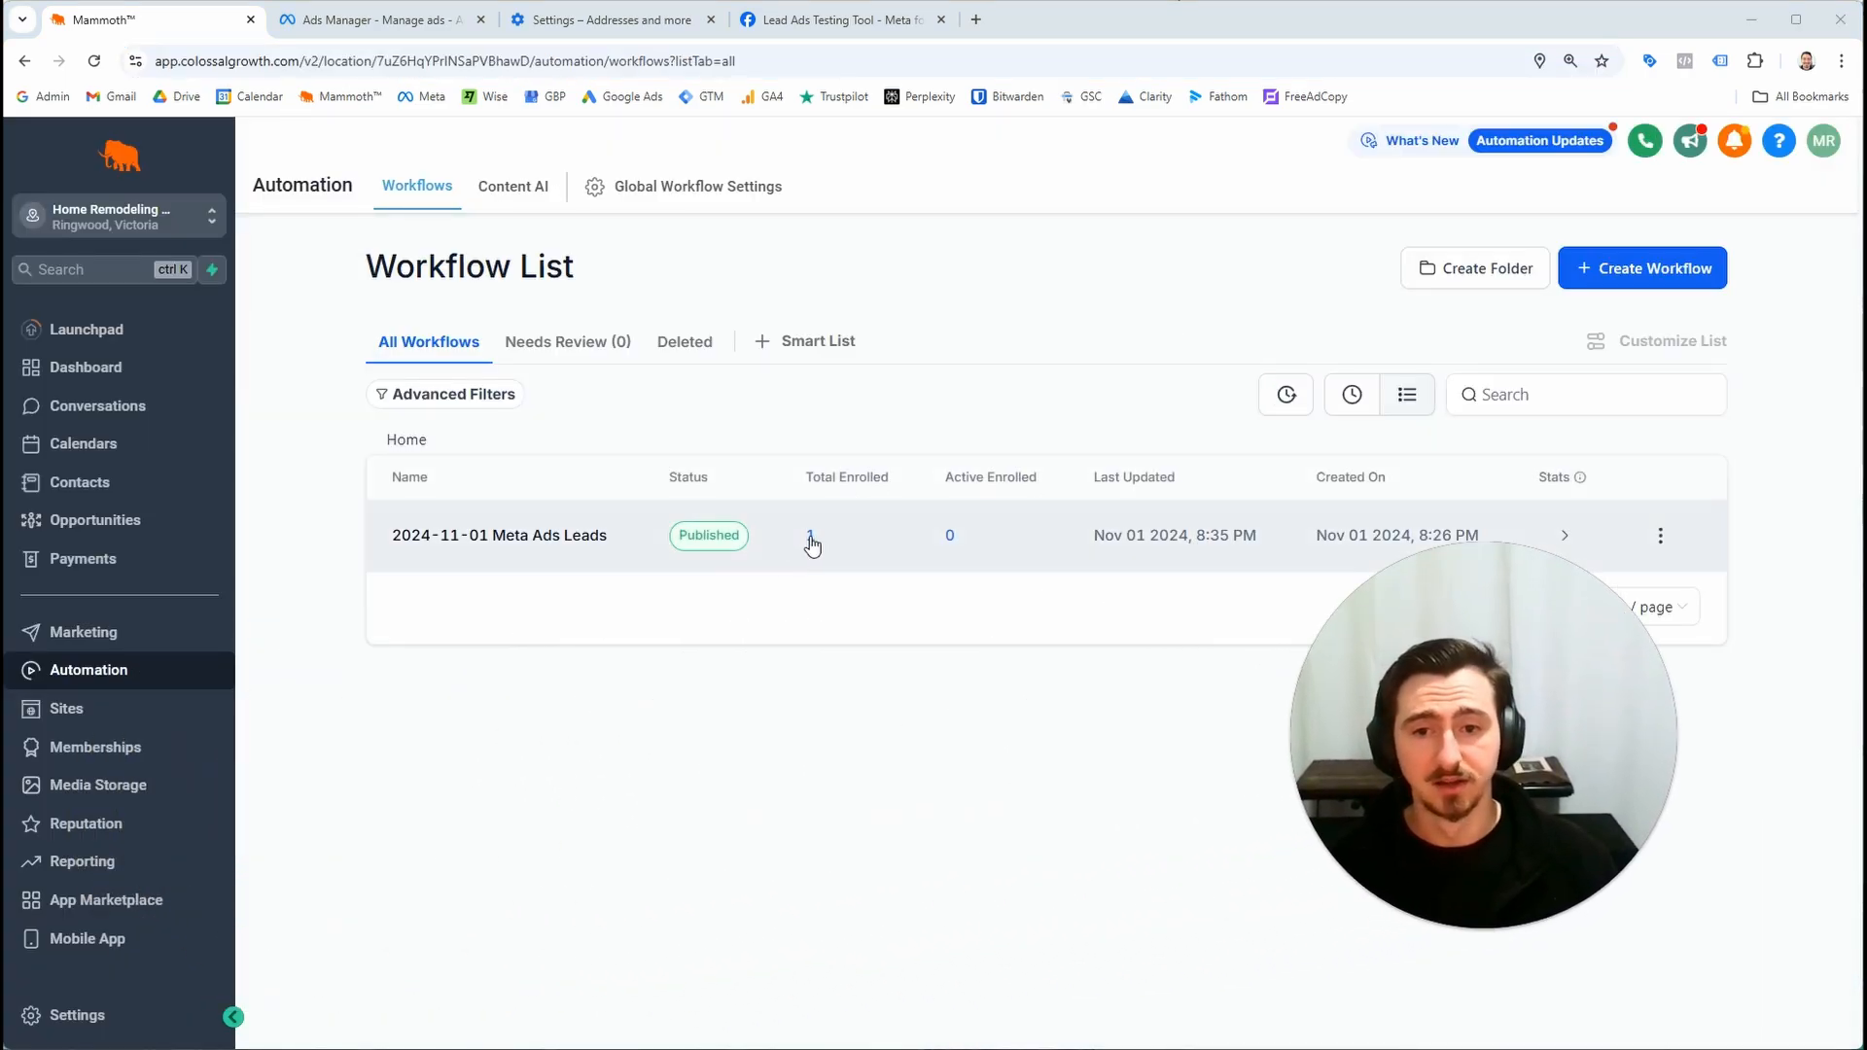
key("ctrl+plus")
key("ctrl+minus")
key("ctrl+minus")
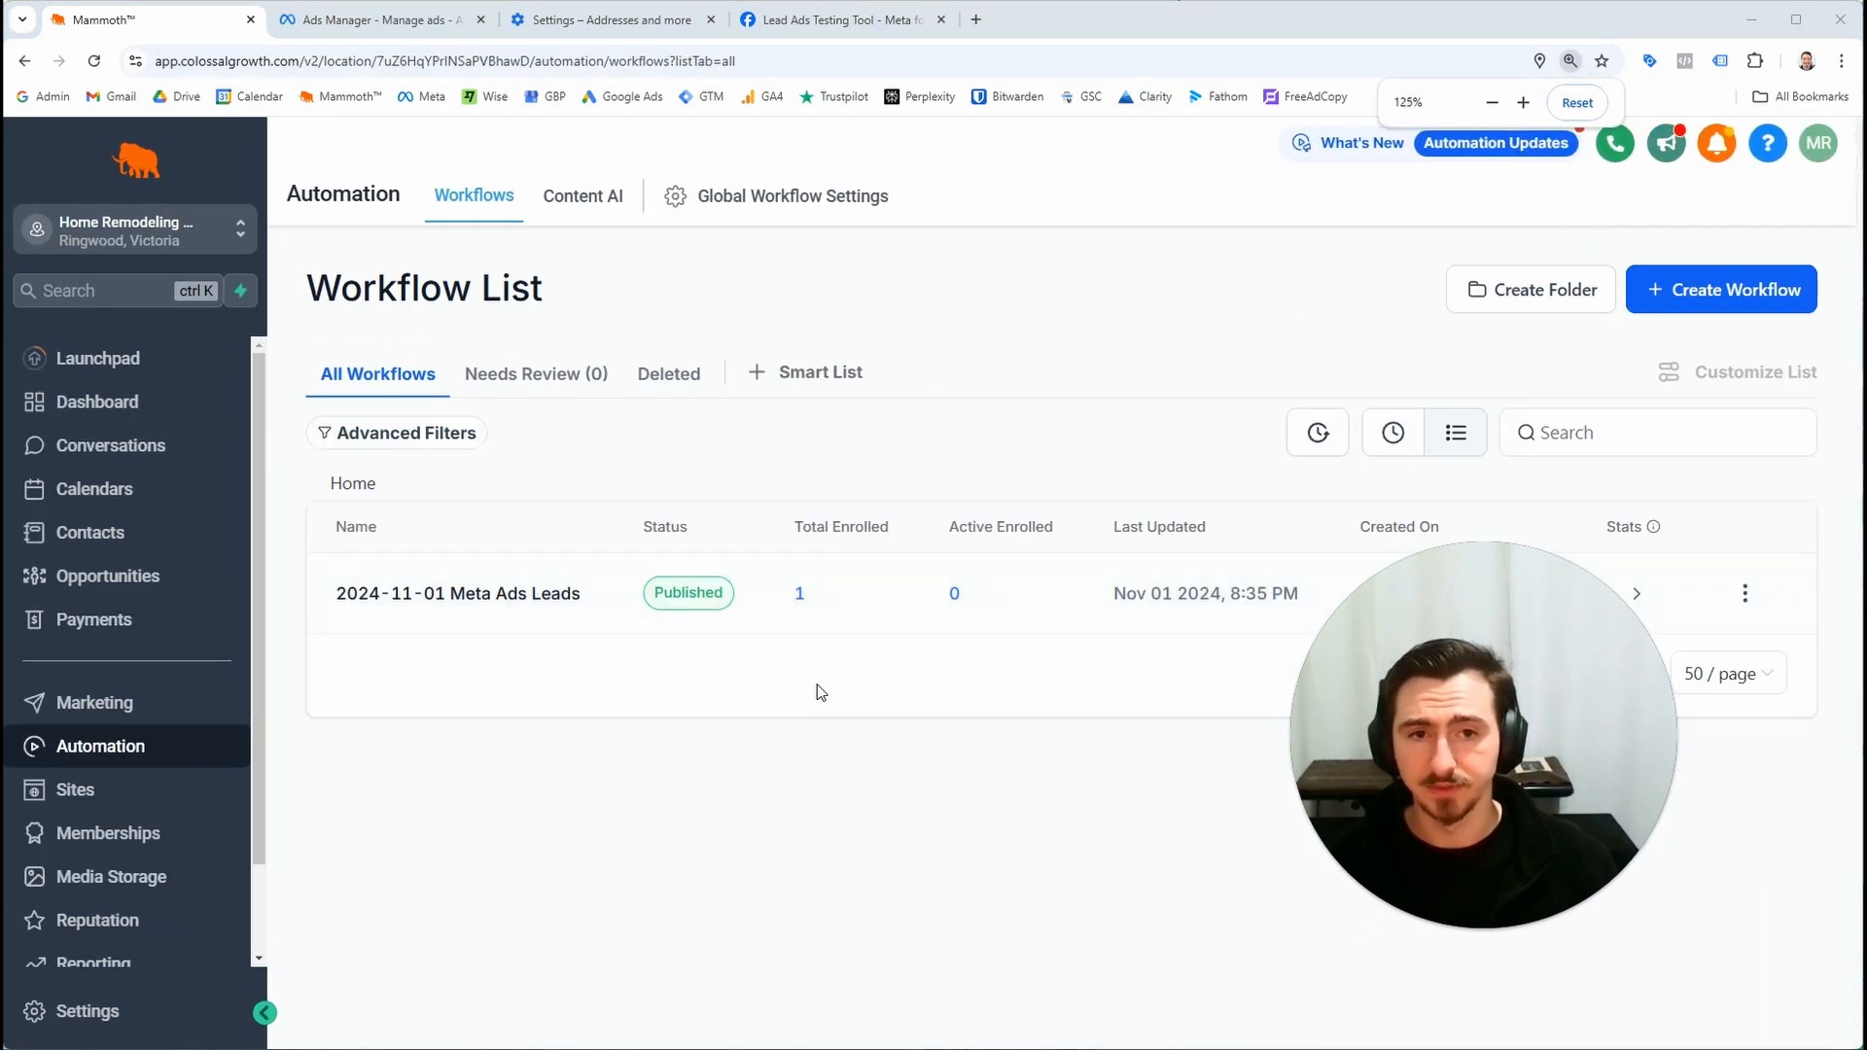
key("ctrl+plus")
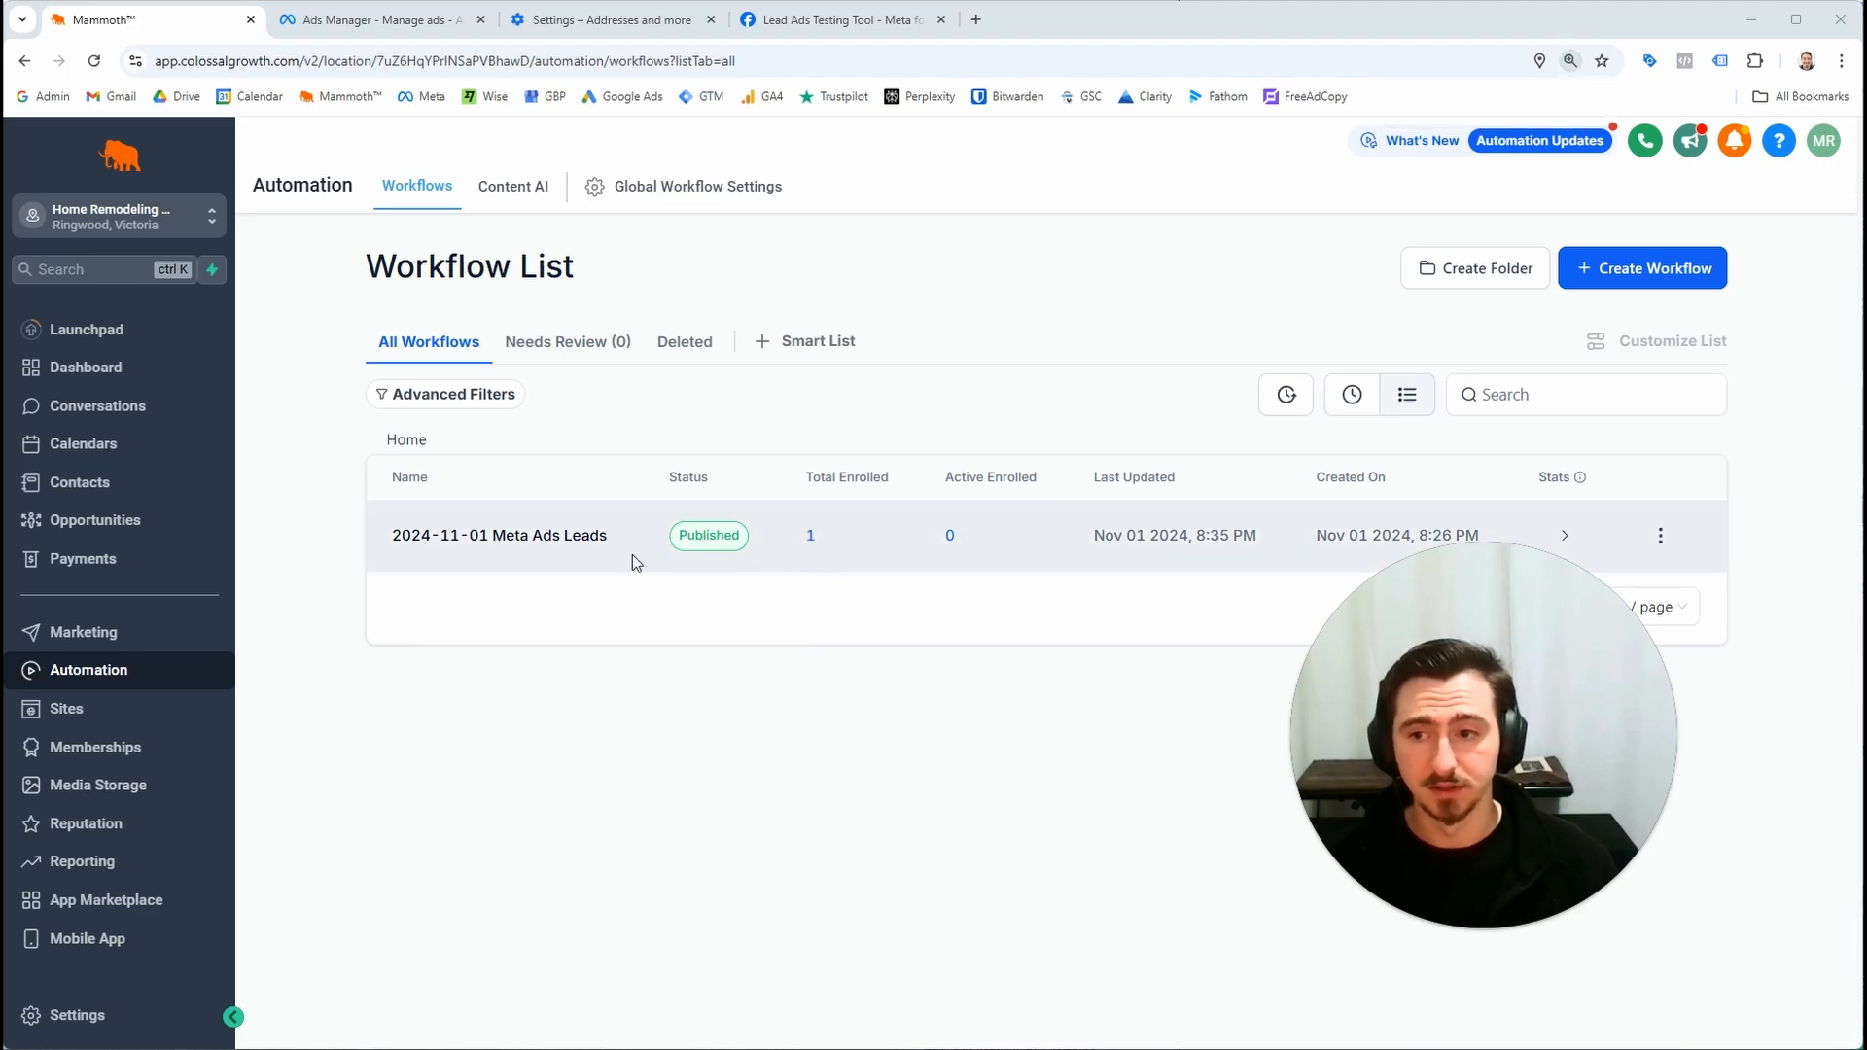
left_click(161, 533)
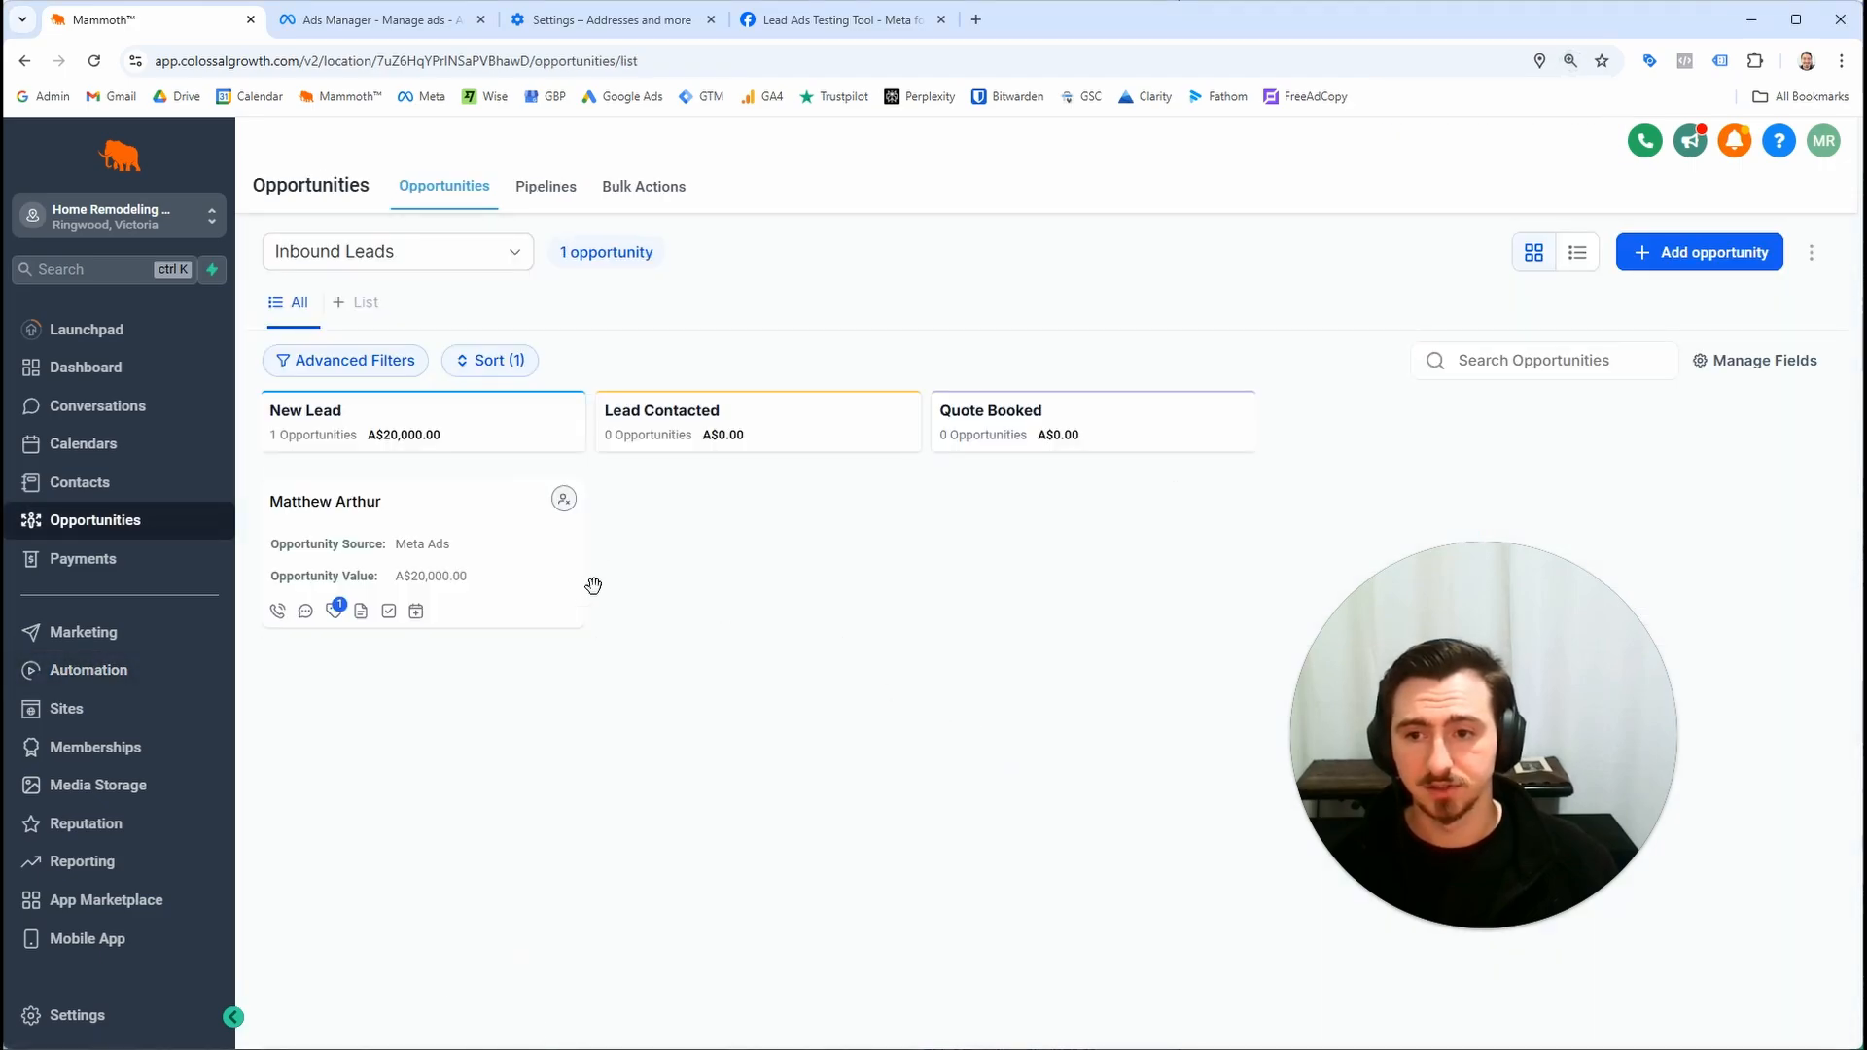
left_click(449, 518)
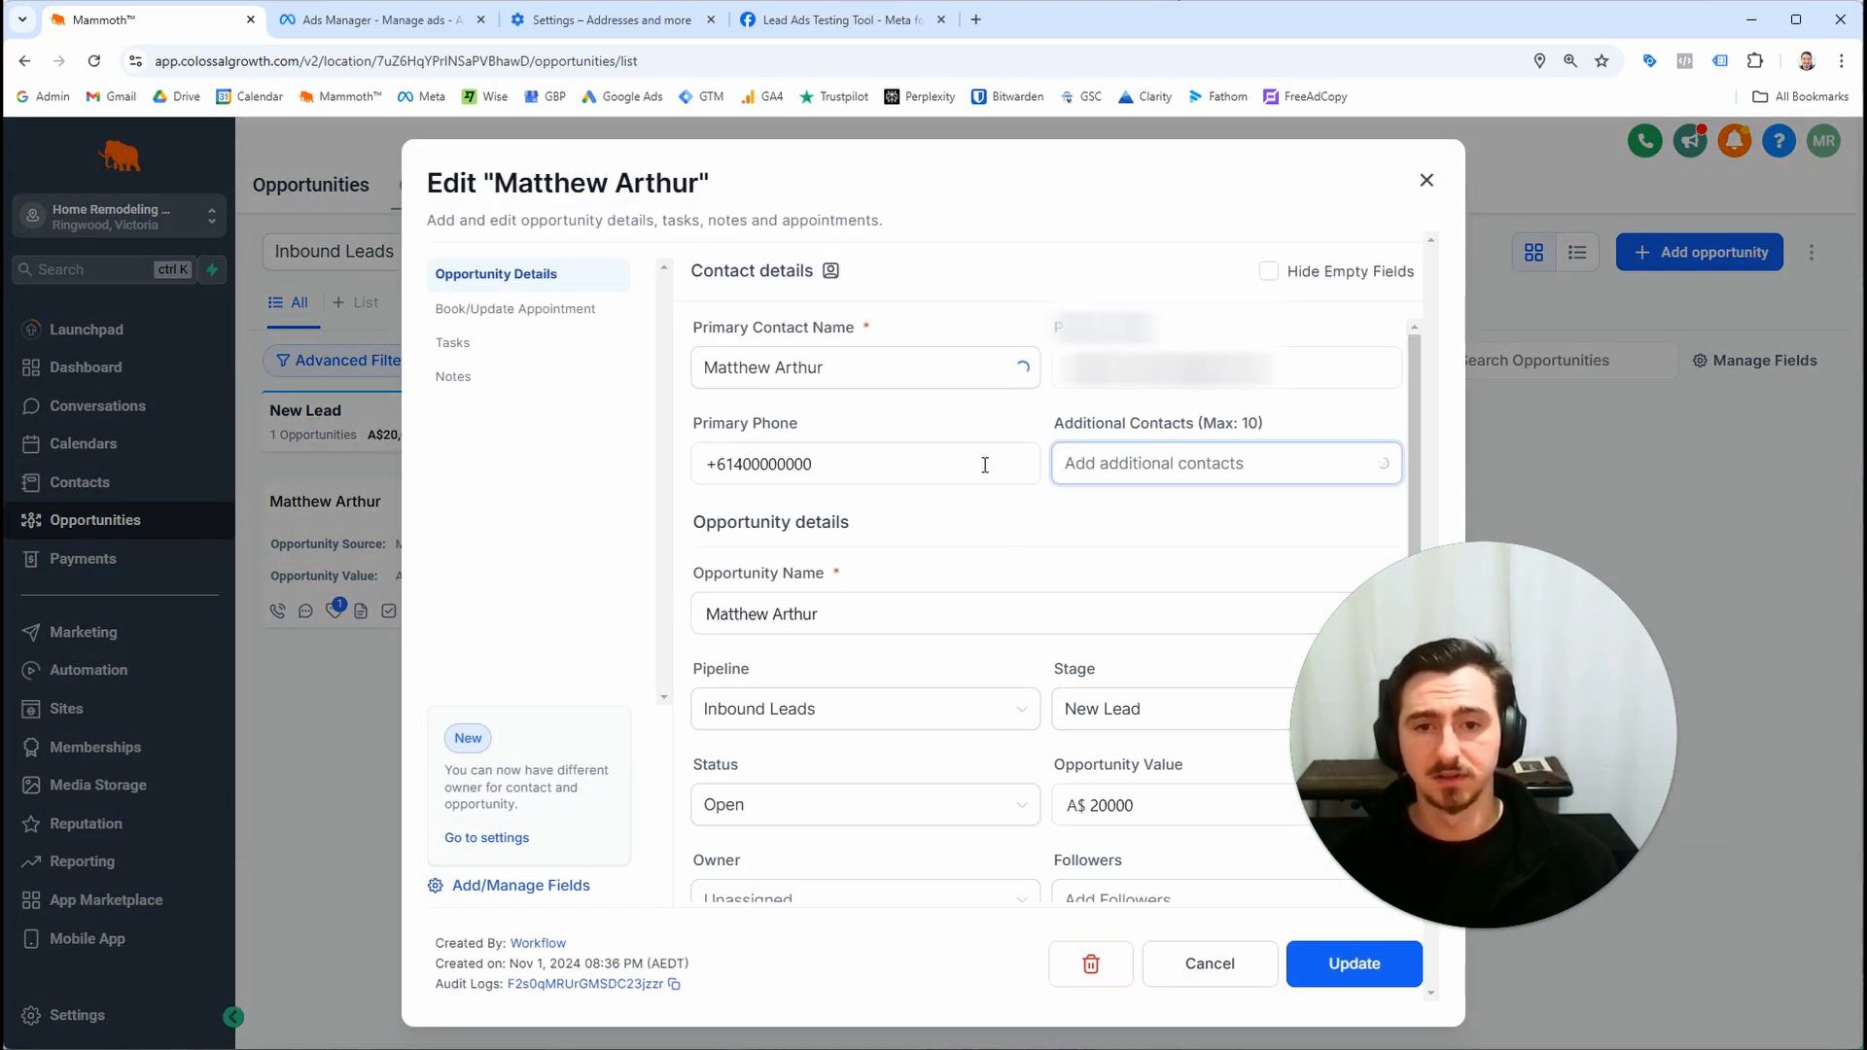
scroll(1130, 505, "down", 3)
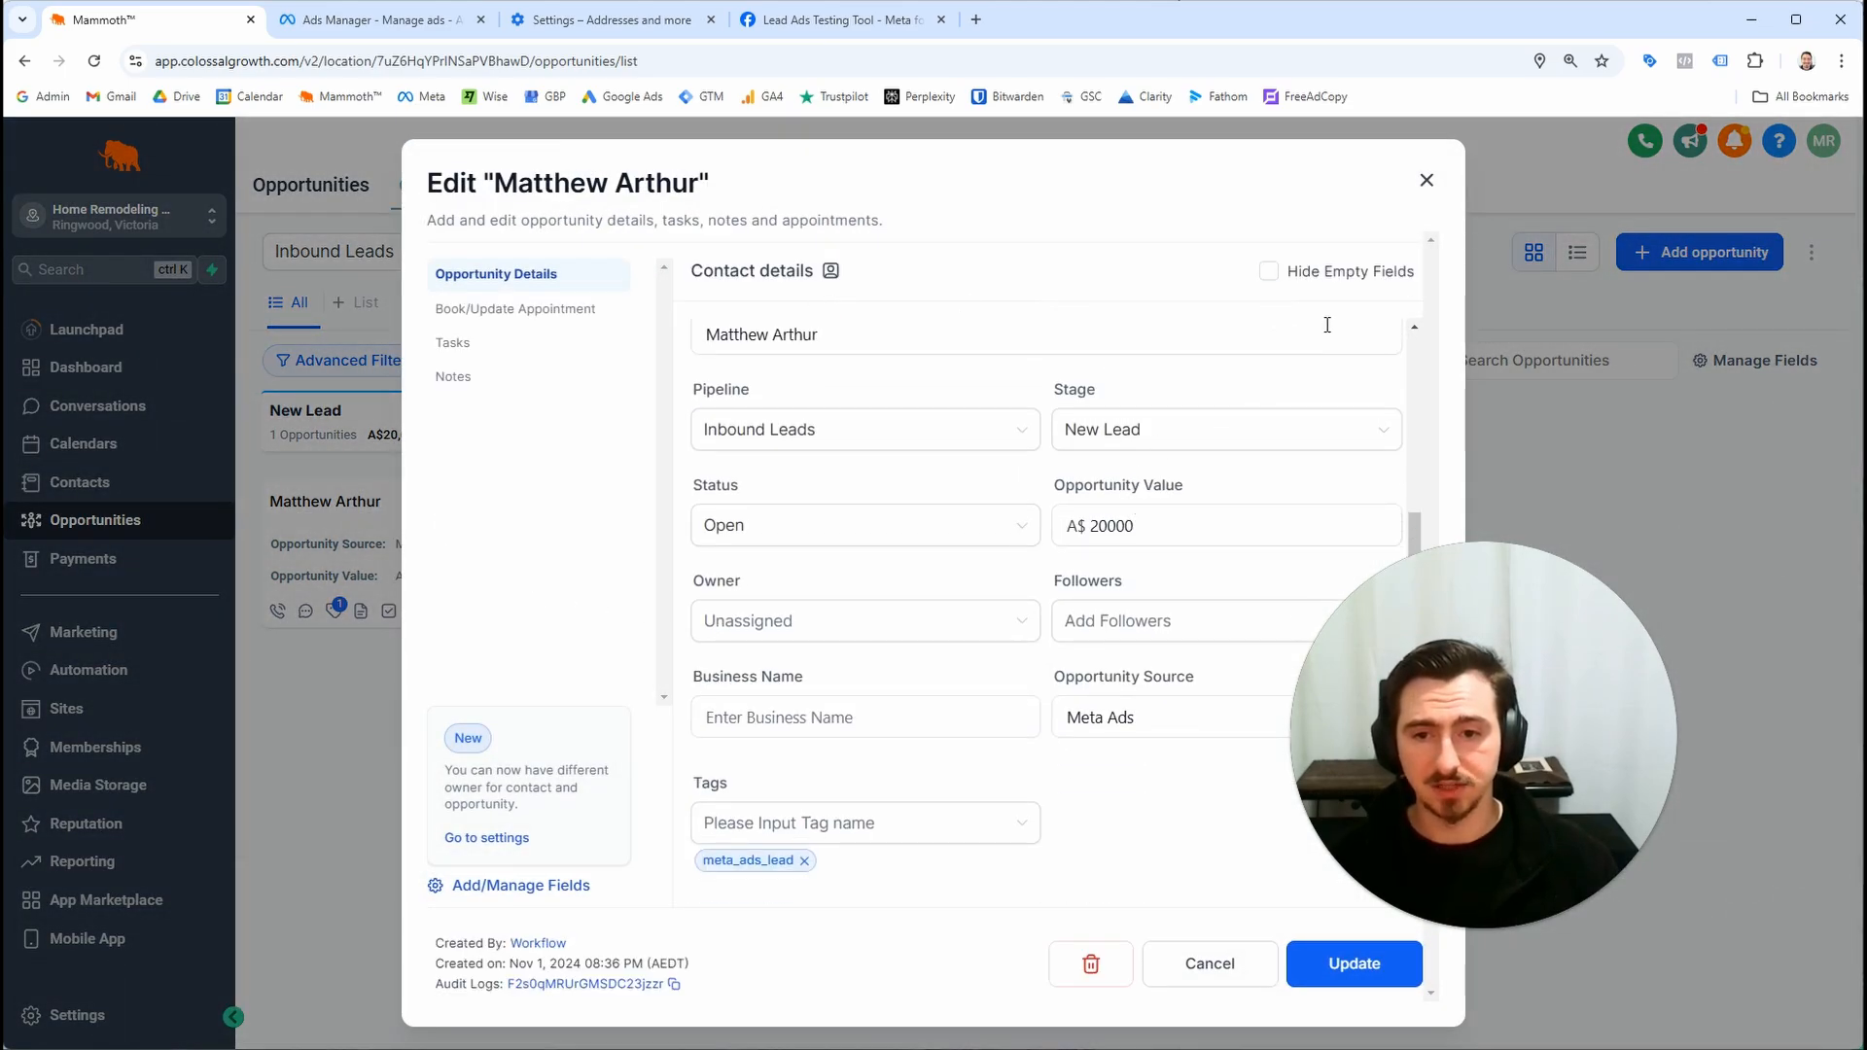
left_click(1436, 185)
Move the test lead's opportunity from New Lead to the Lead Contacted stage
left_click_drag(376, 529, 693, 647)
left_click_drag(707, 536, 458, 540)
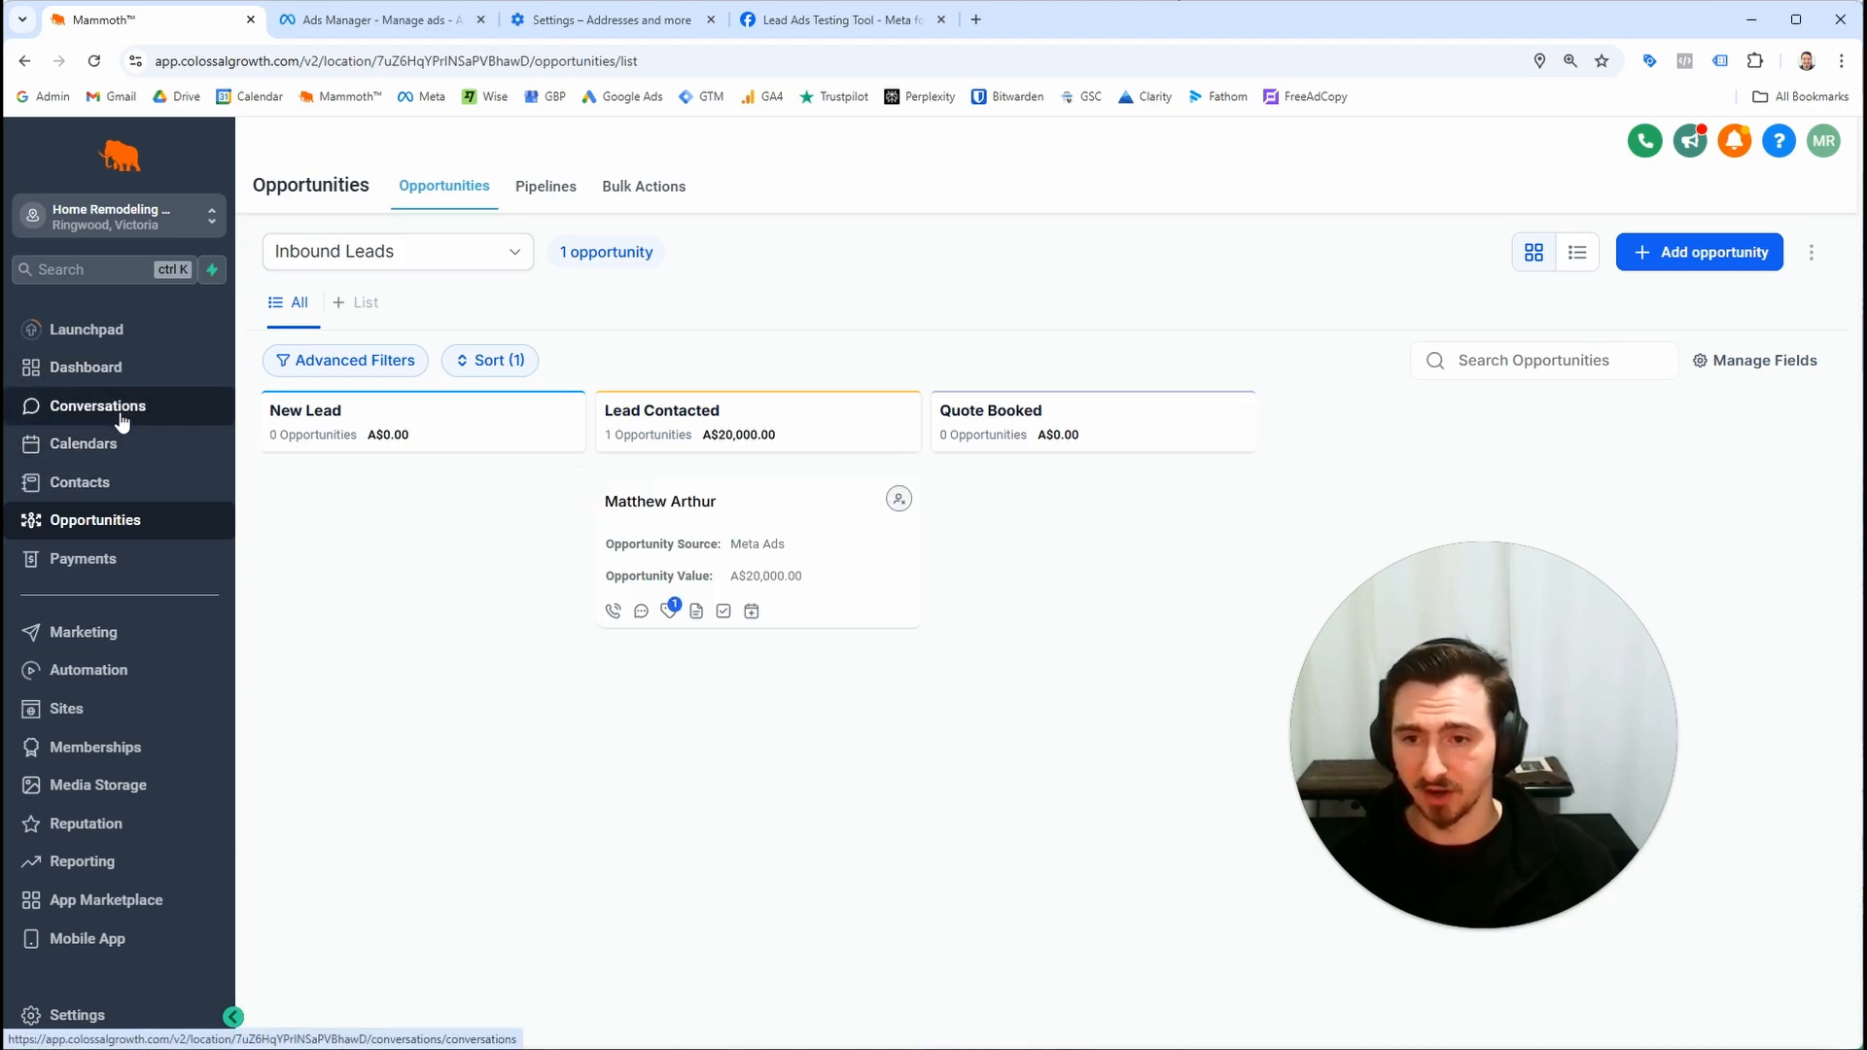
Check Conversations and the Contacts list for the test lead's records
left_click(189, 424)
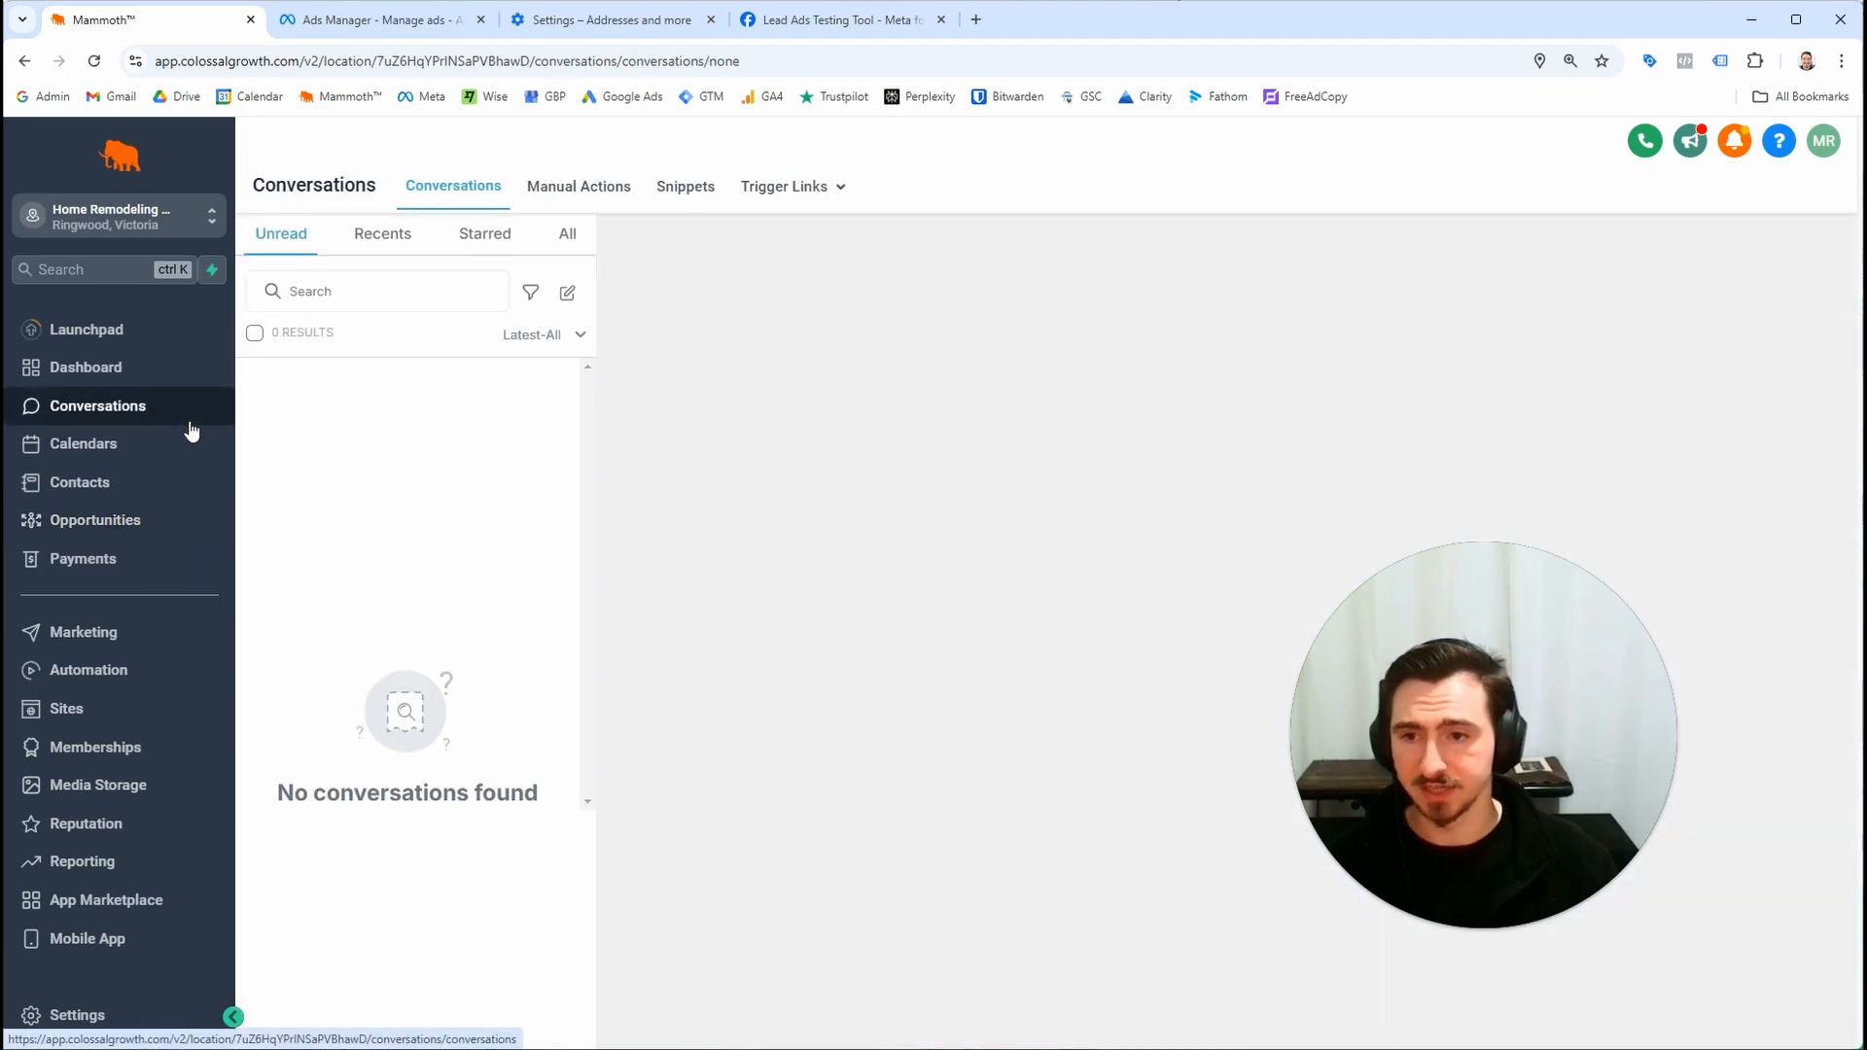
left_click(569, 243)
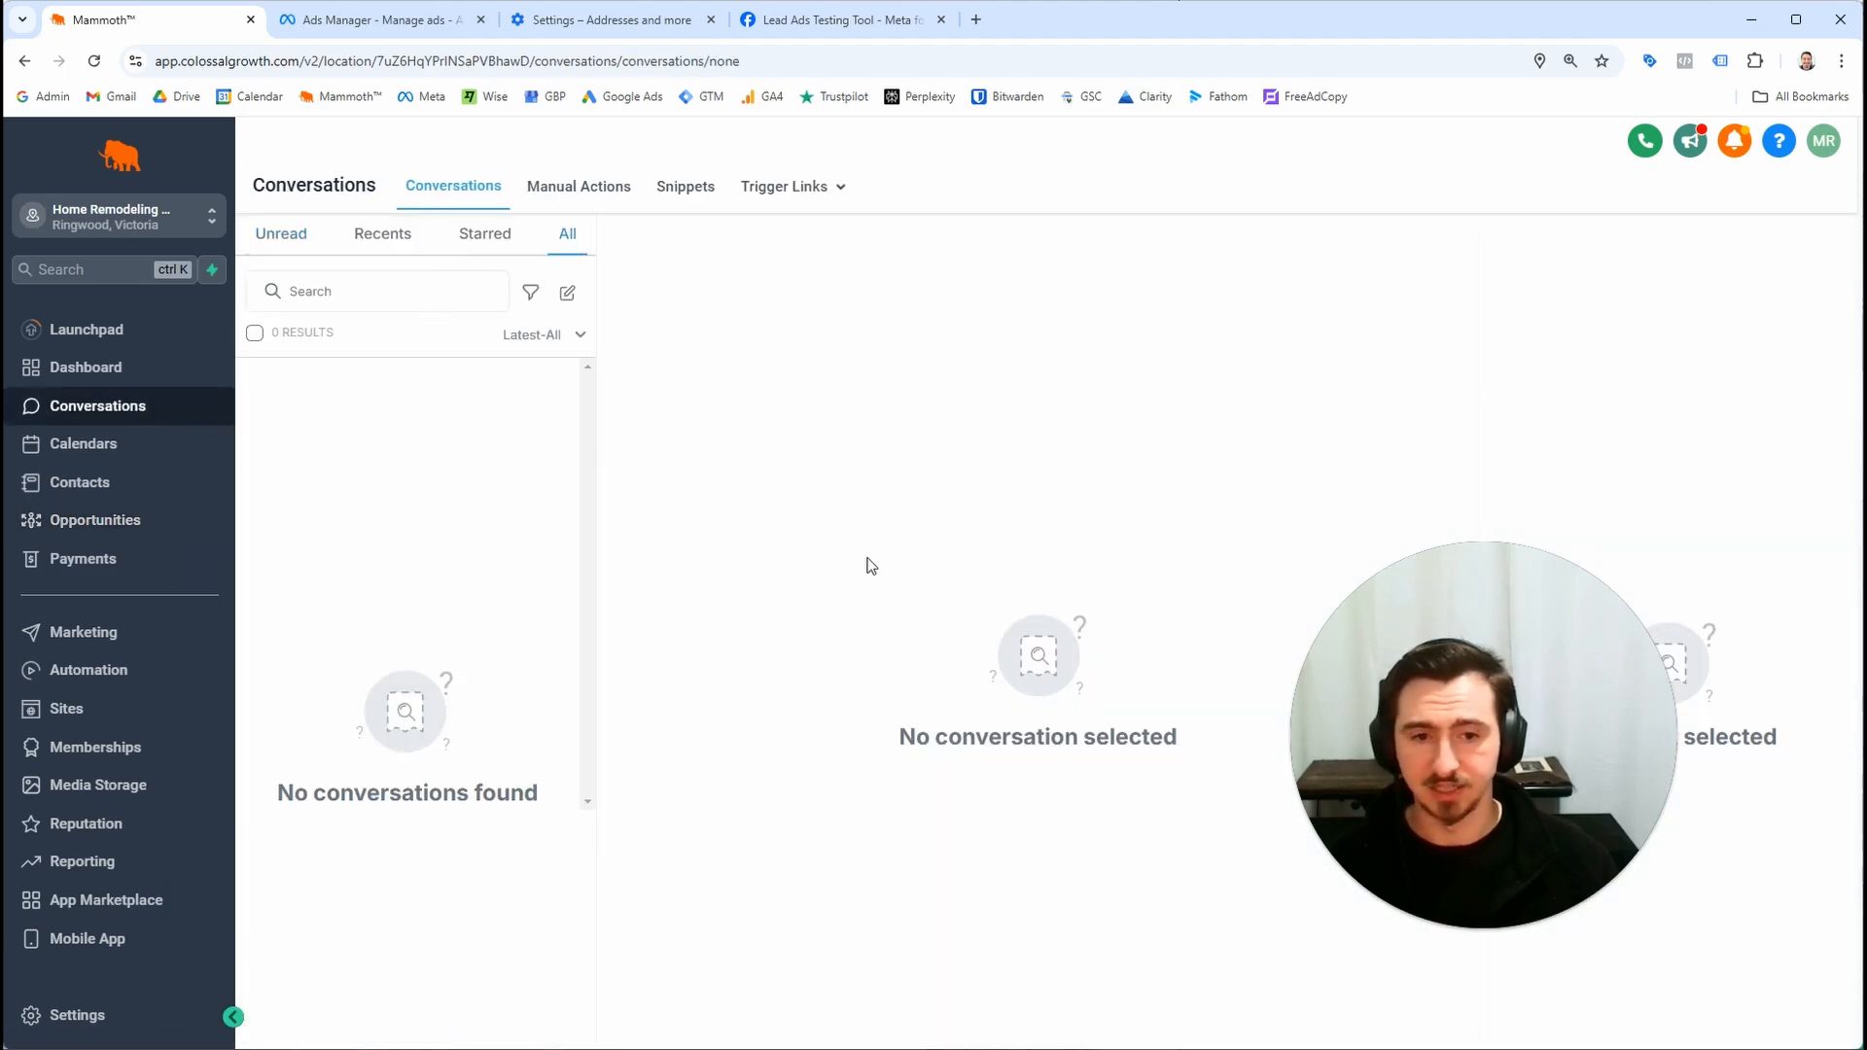
left_click_drag(1311, 673, 762, 638)
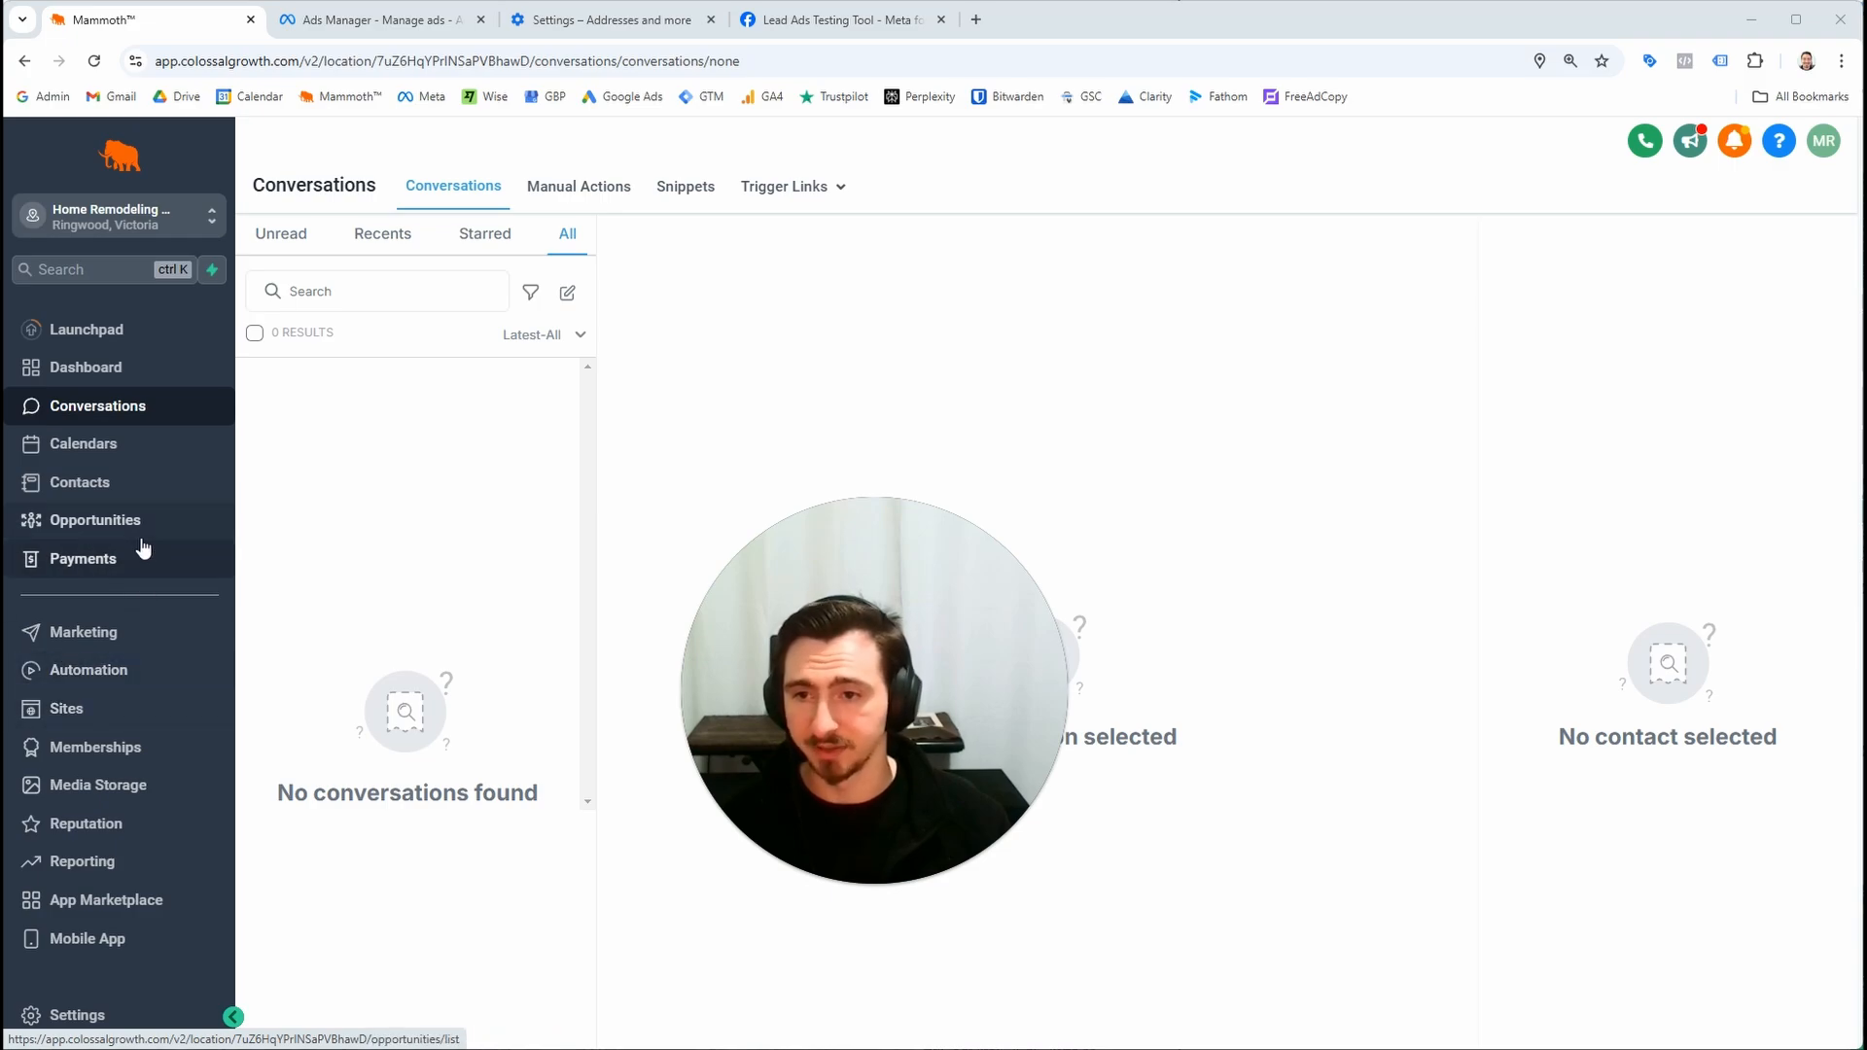
left_click_drag(795, 720, 476, 739)
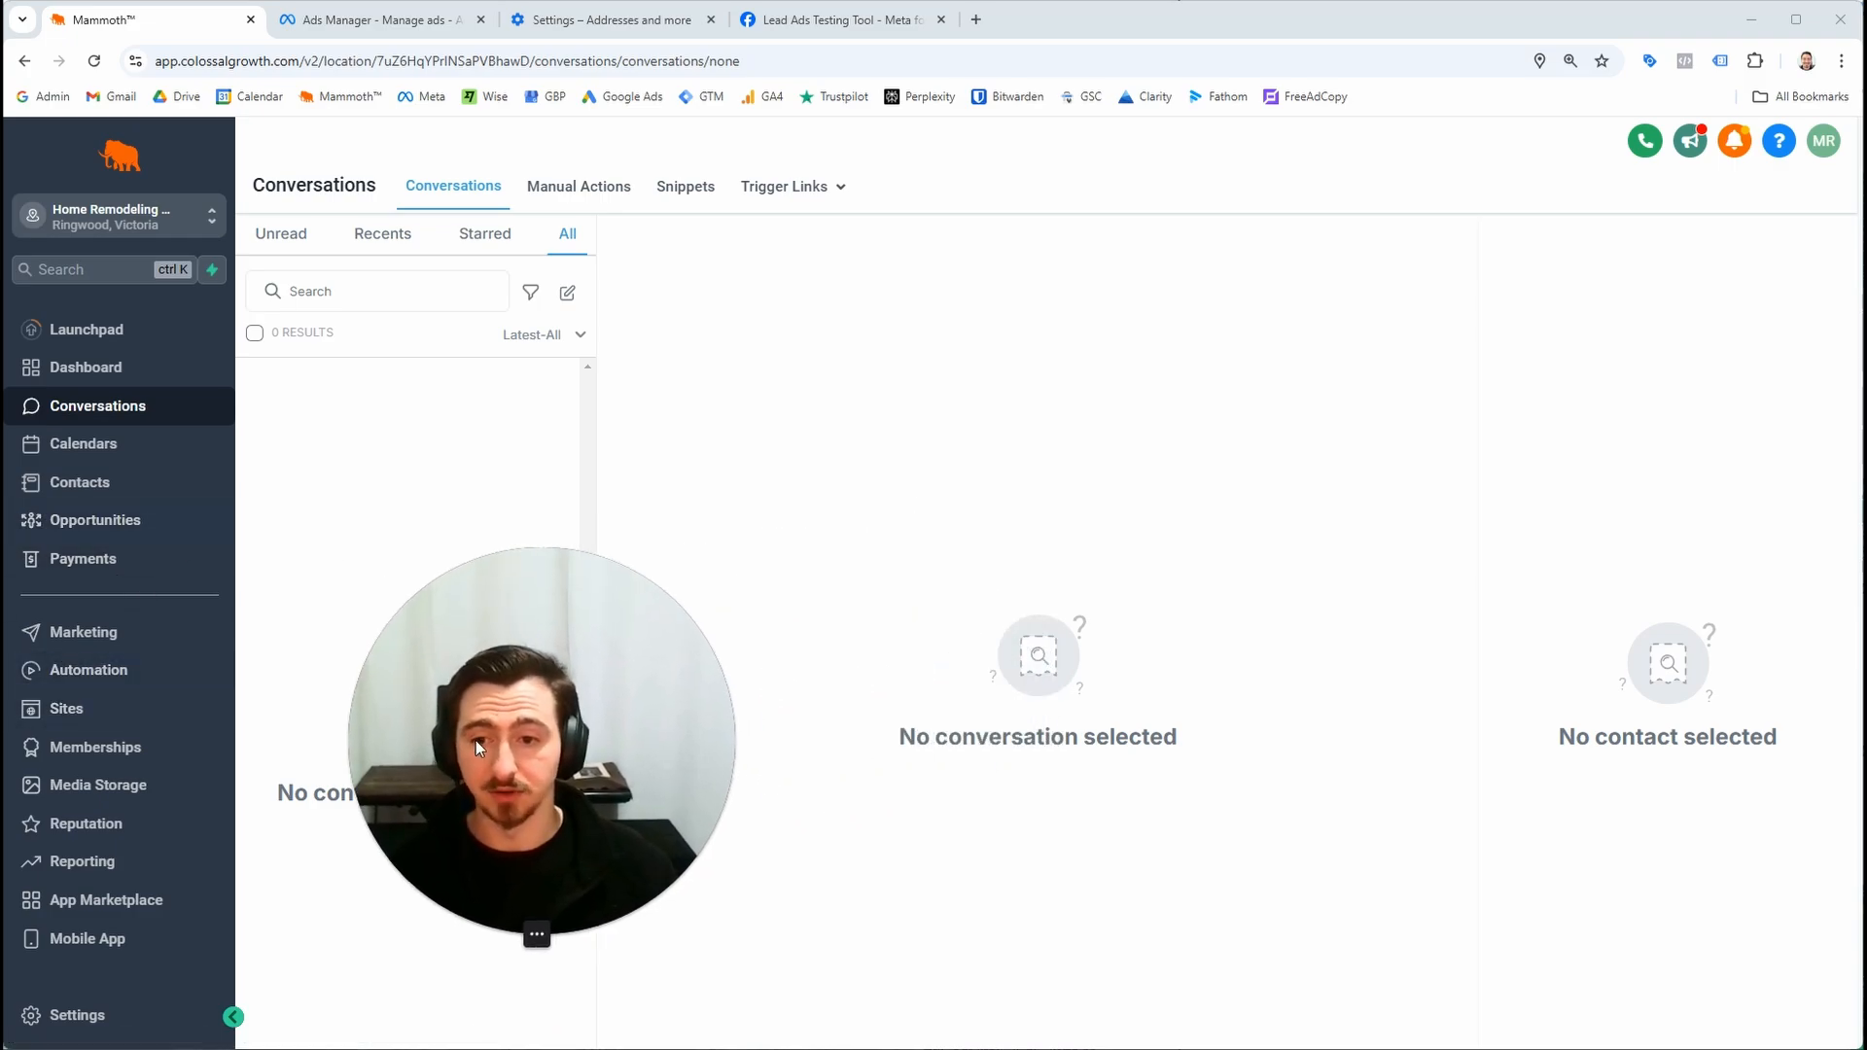
left_click(175, 491)
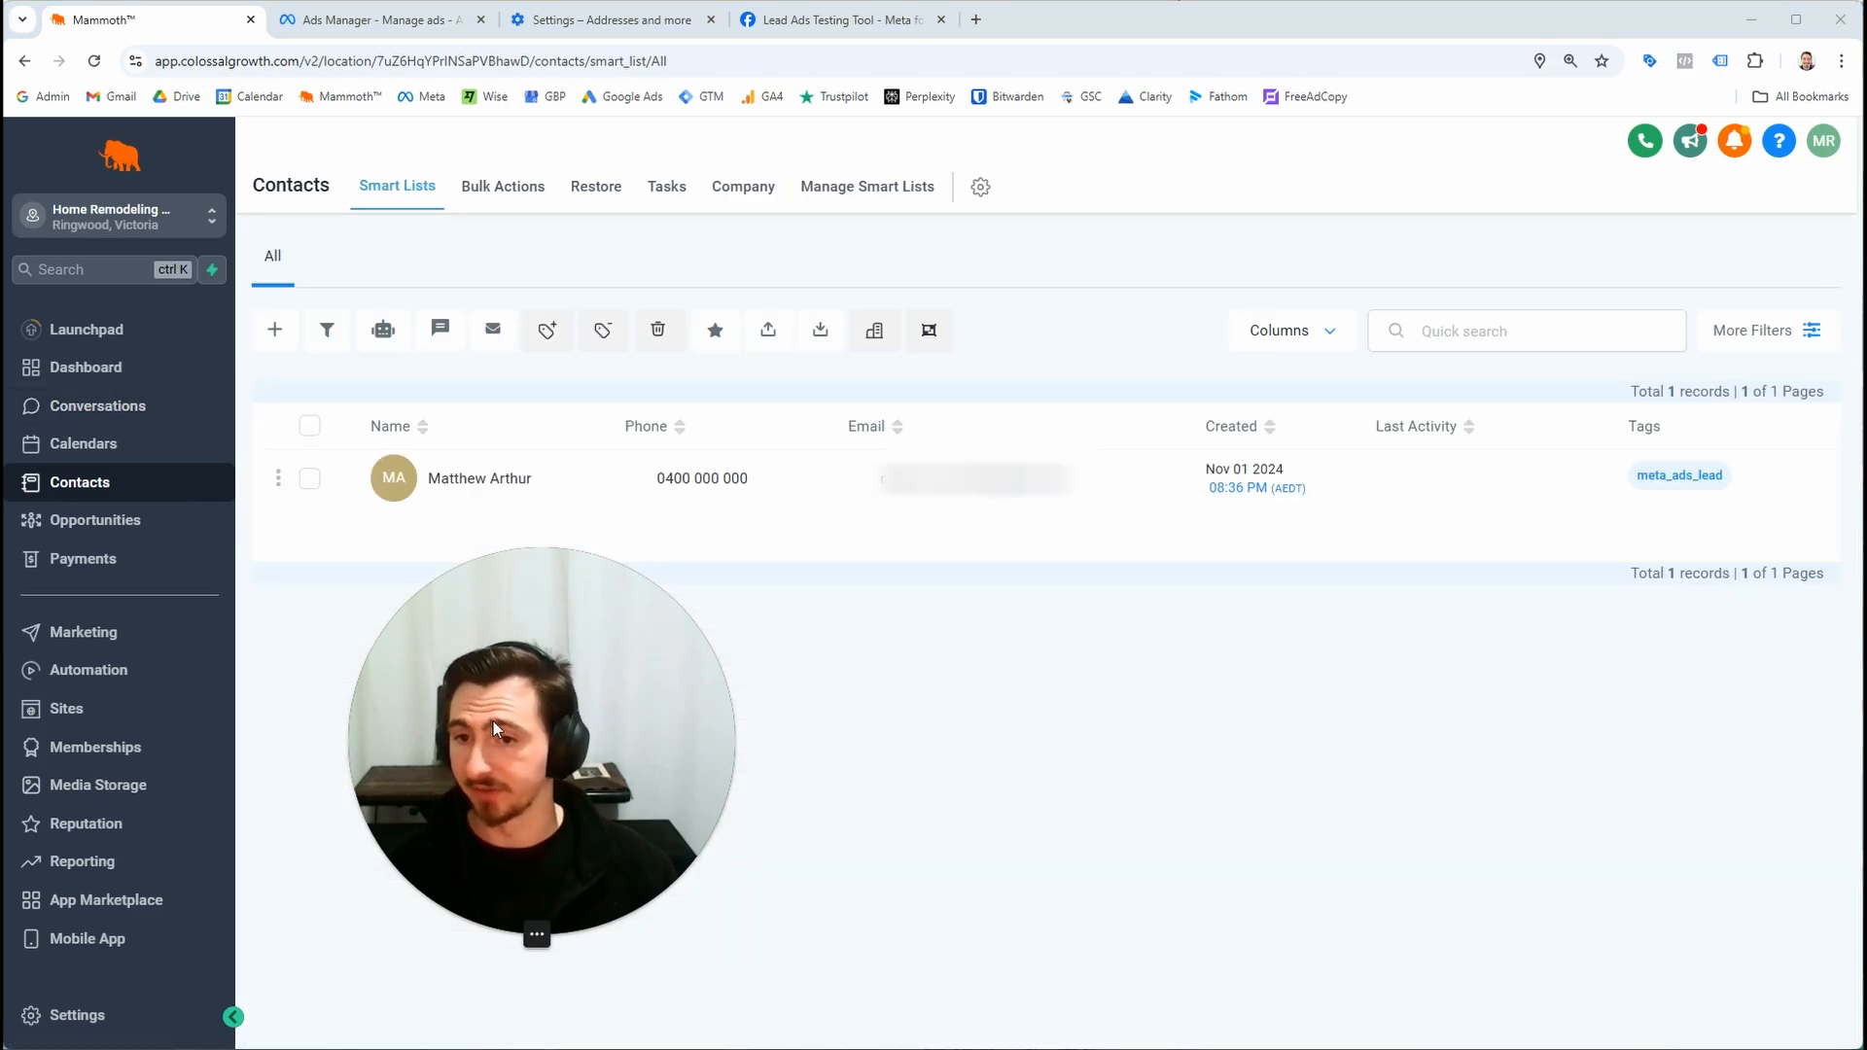
left_click(145, 640)
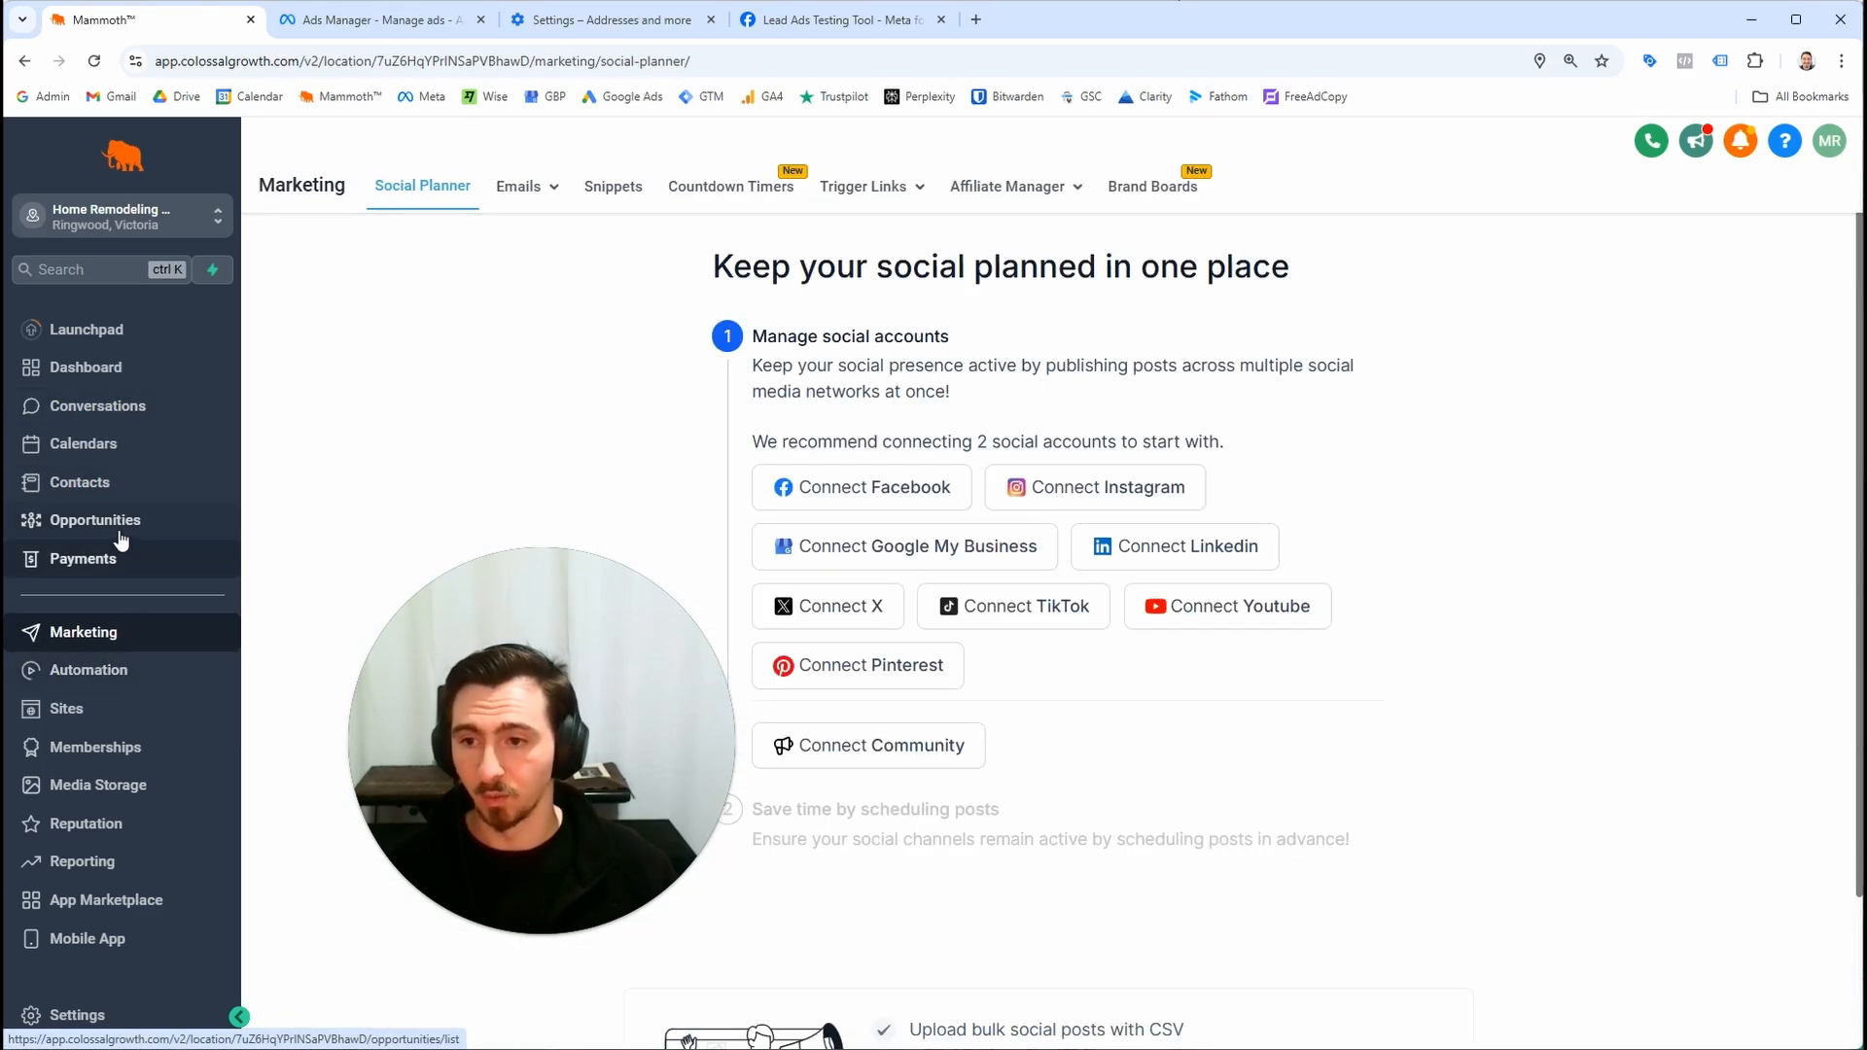
Open the 2024-11-01 Meta Ads Leads workflow and review the Internal Notification action's email settings
left_click(121, 526)
left_click(113, 681)
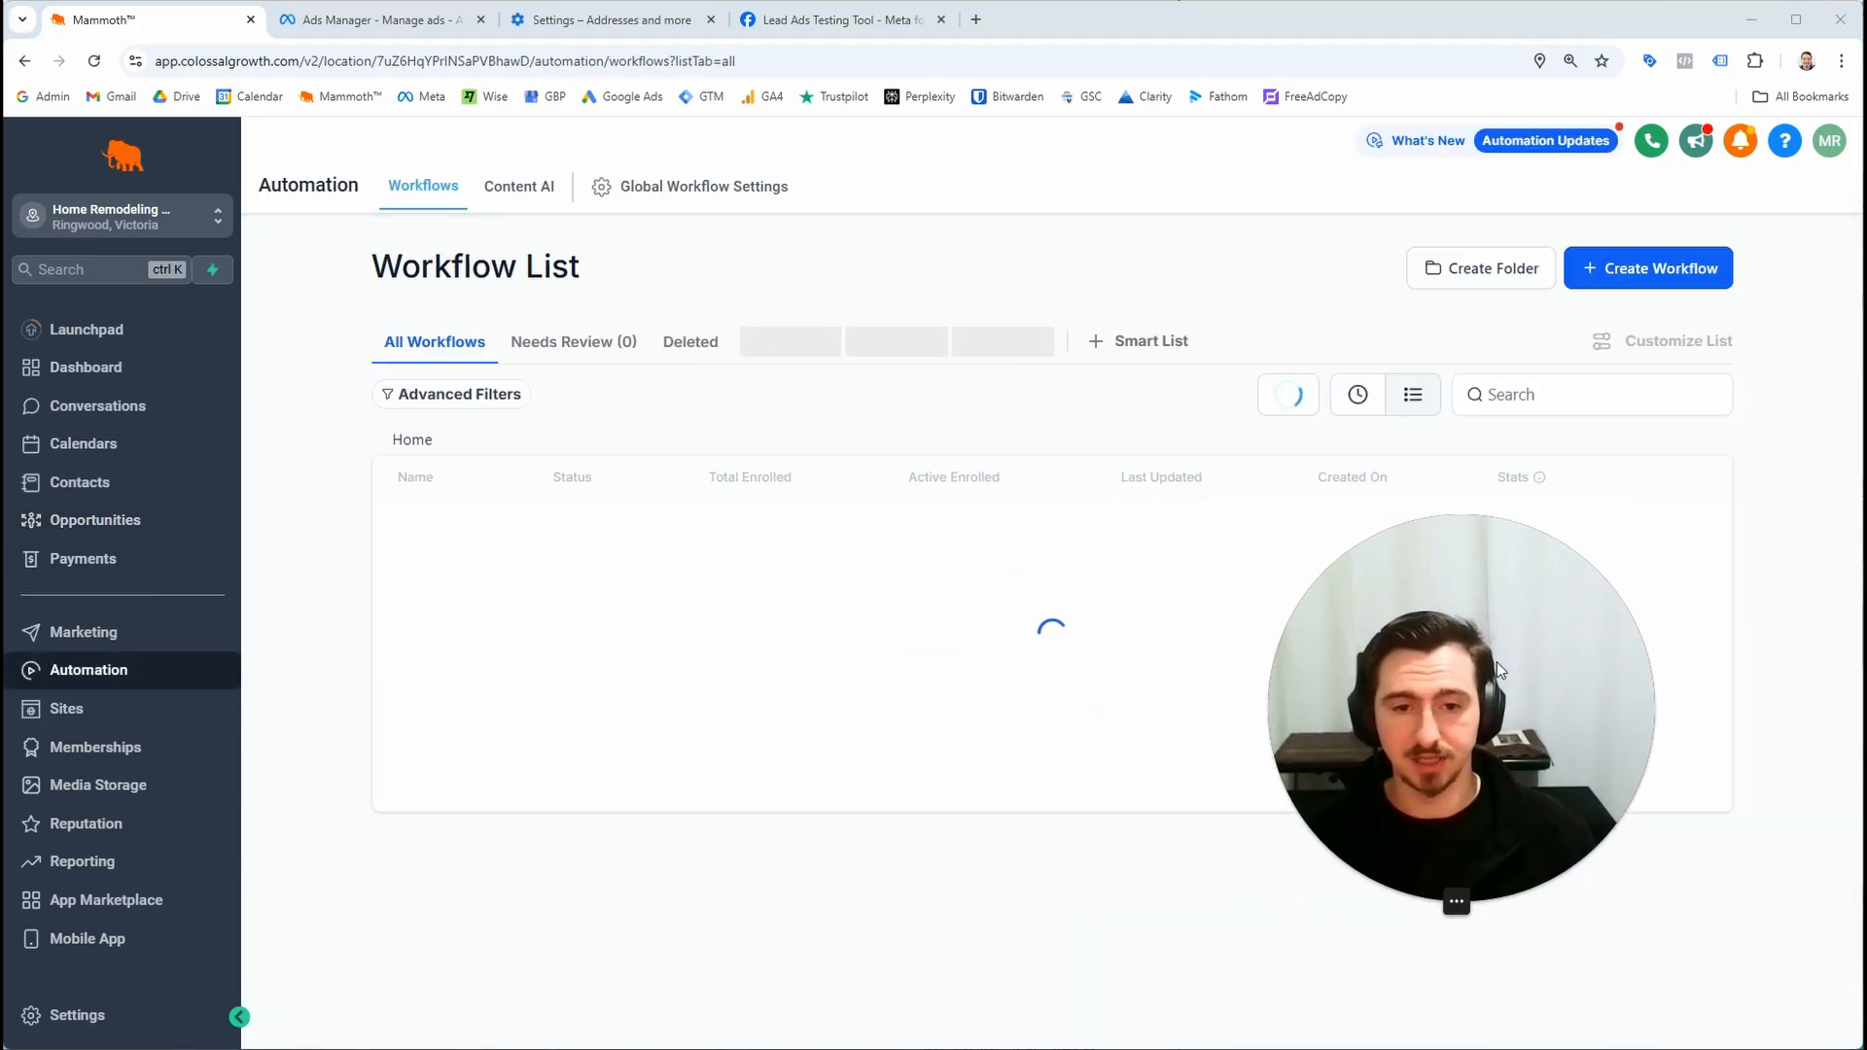
left_click(571, 538)
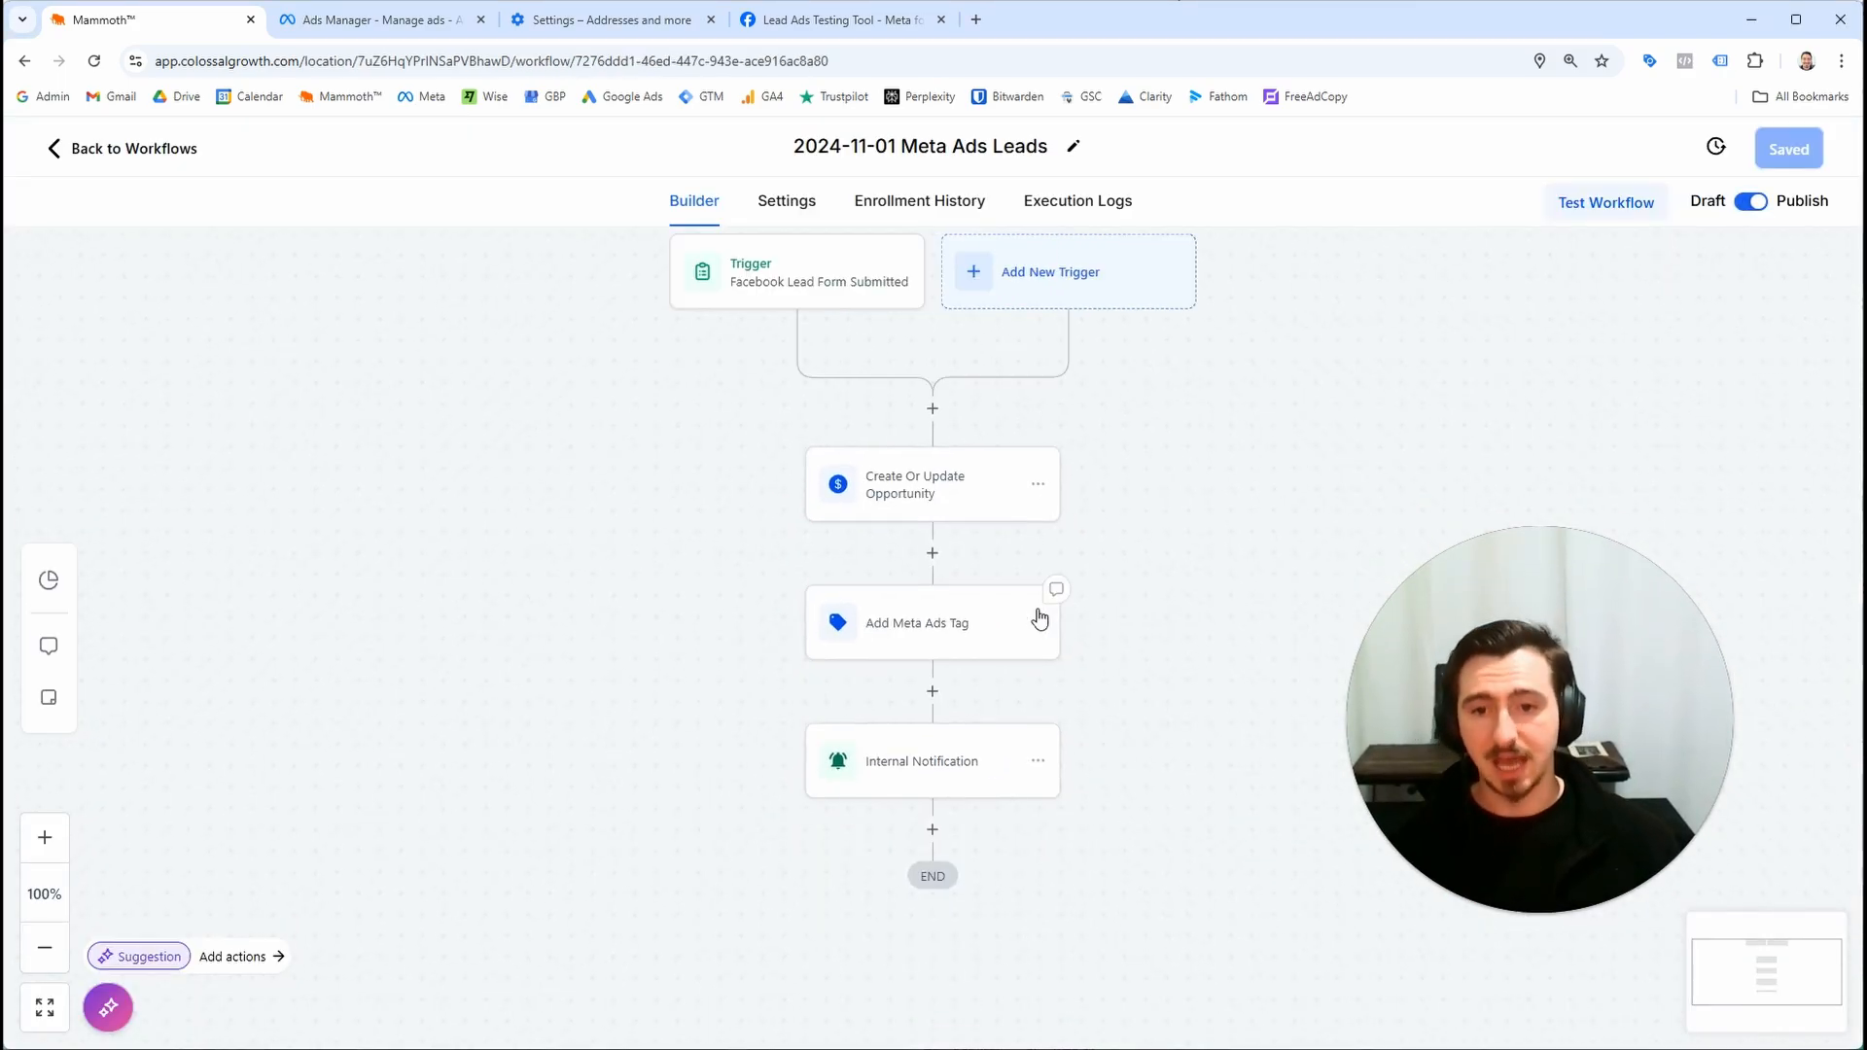
left_click(888, 754)
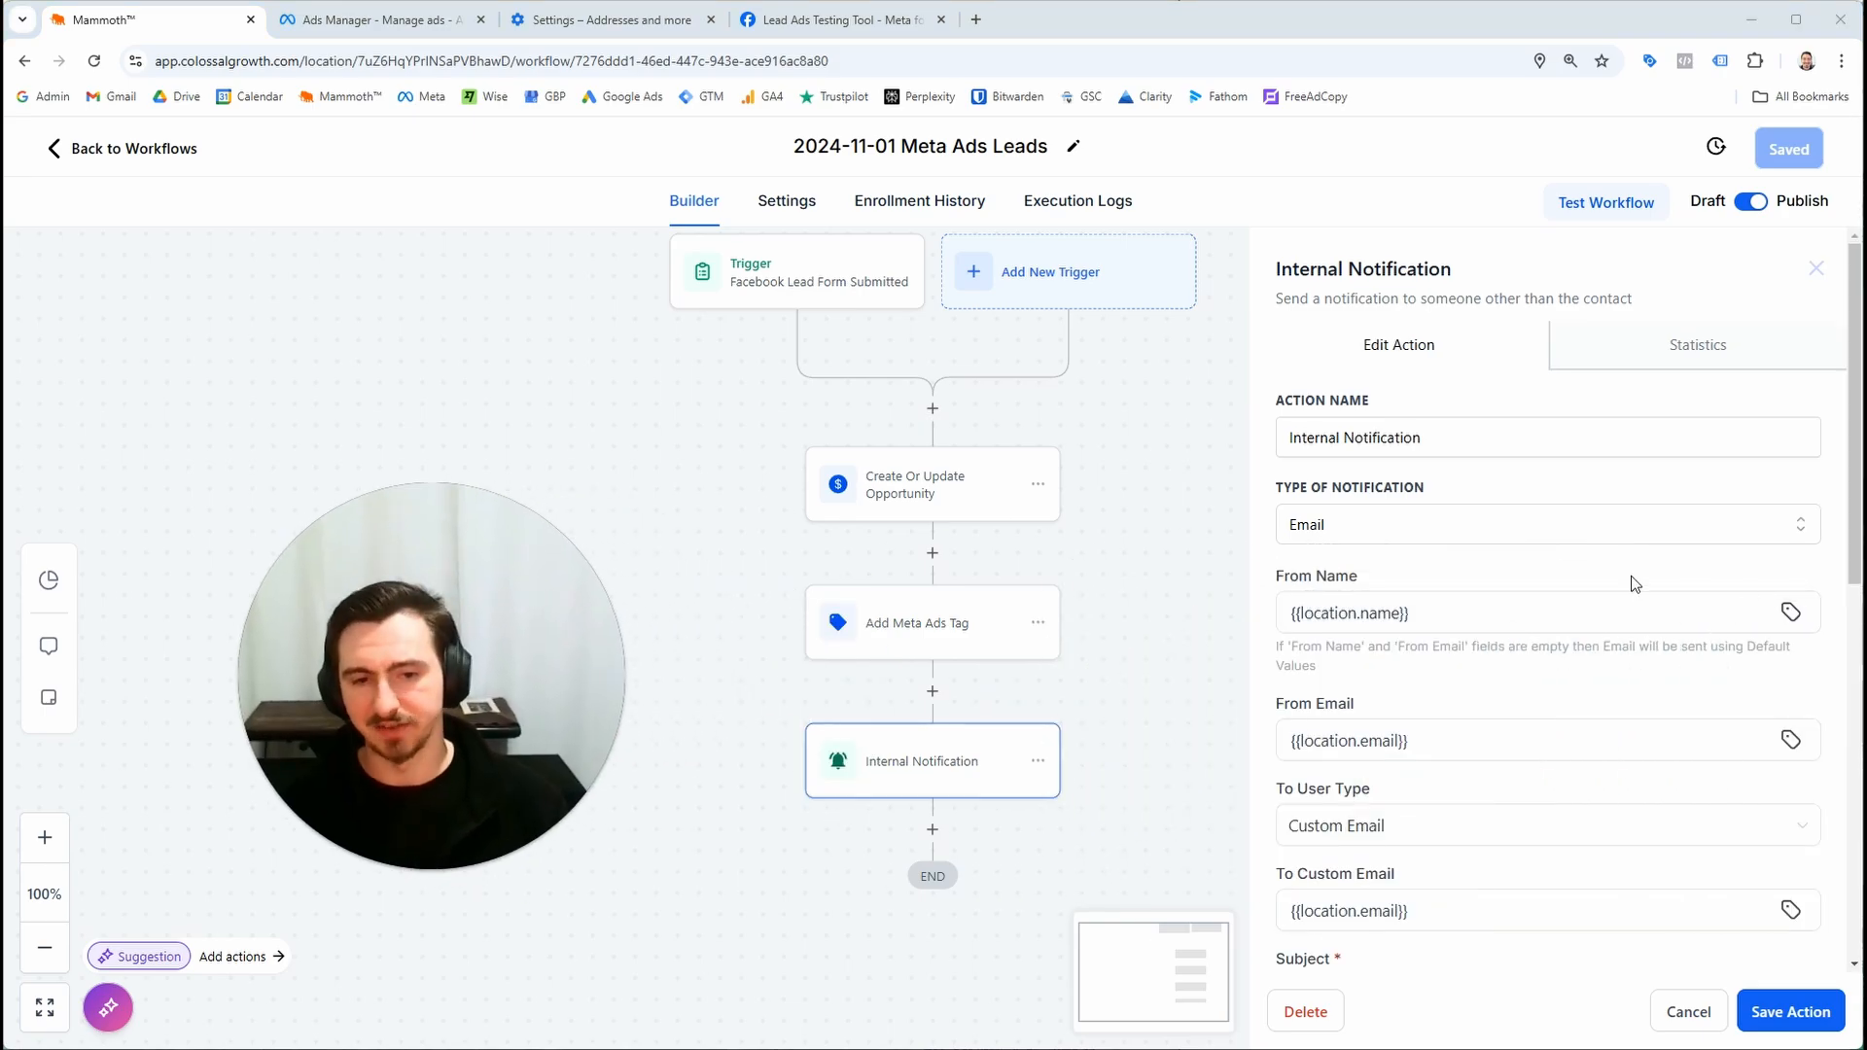
scroll(1634, 584, "down", 8)
left_click(1677, 1008)
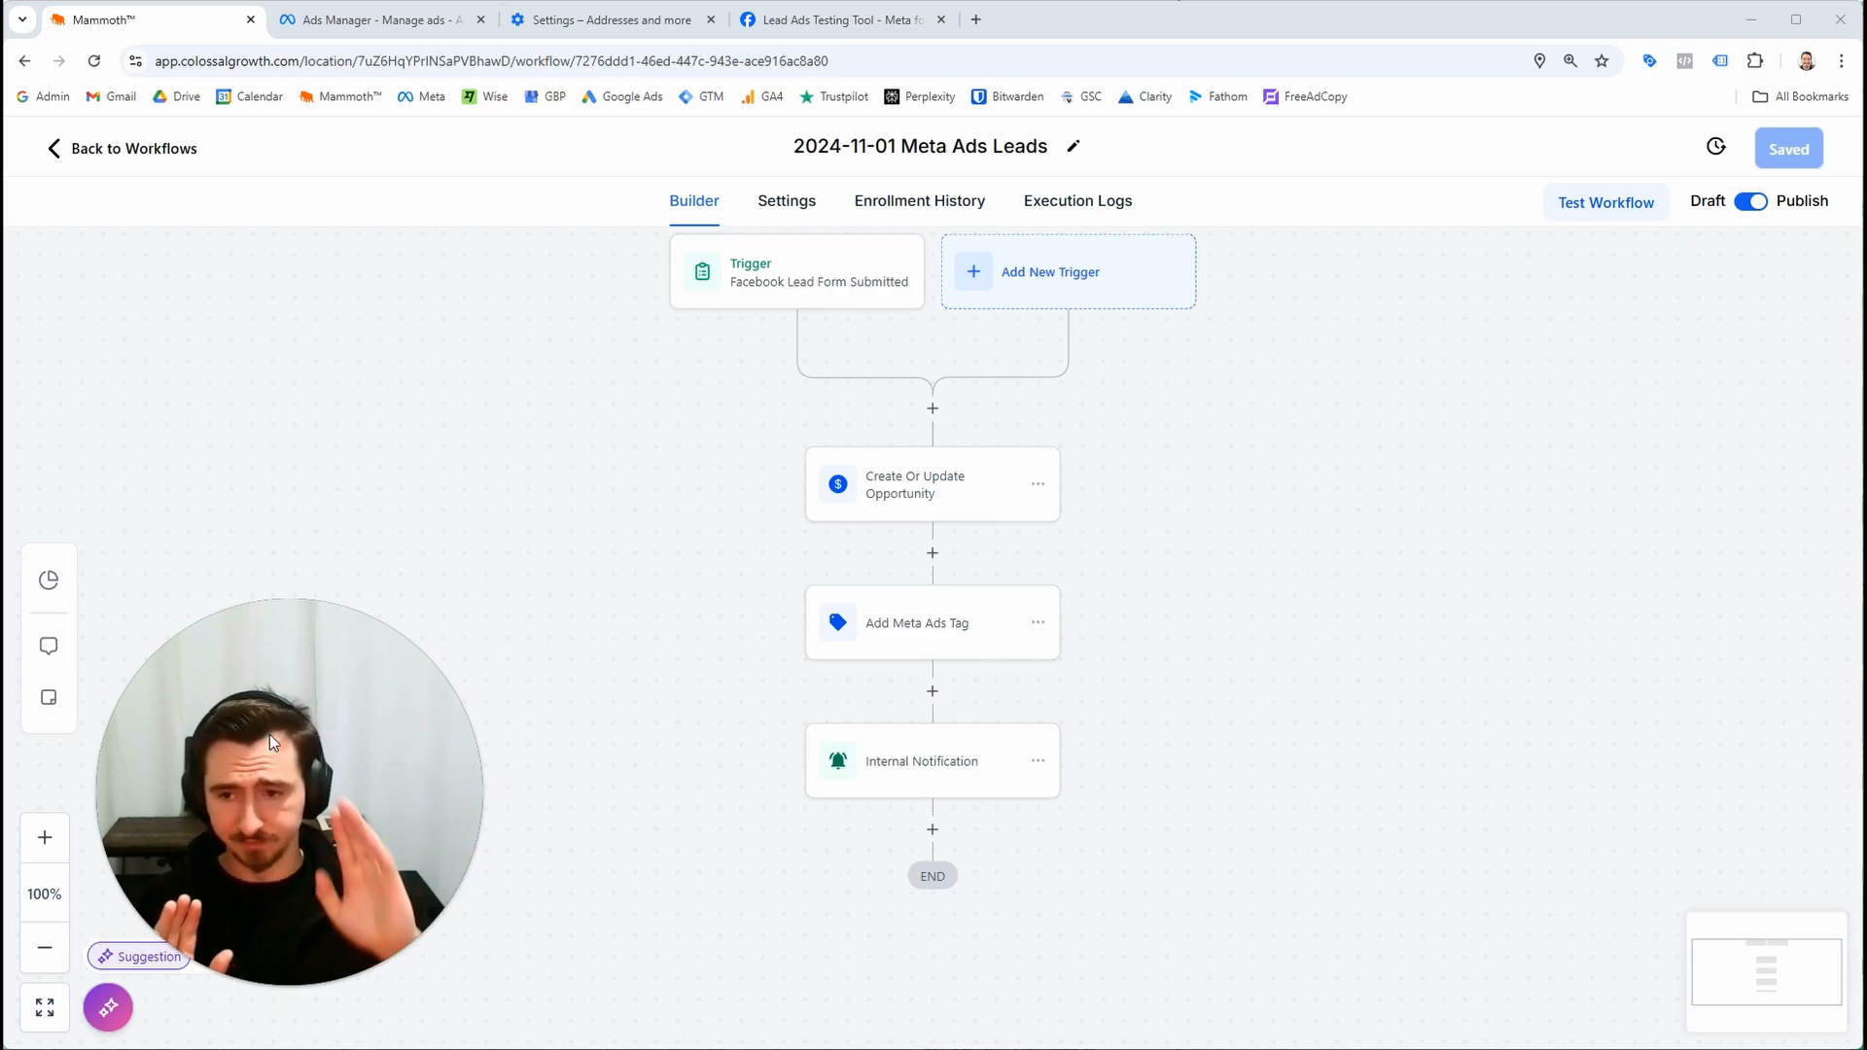
scroll(950, 787, "down", 3)
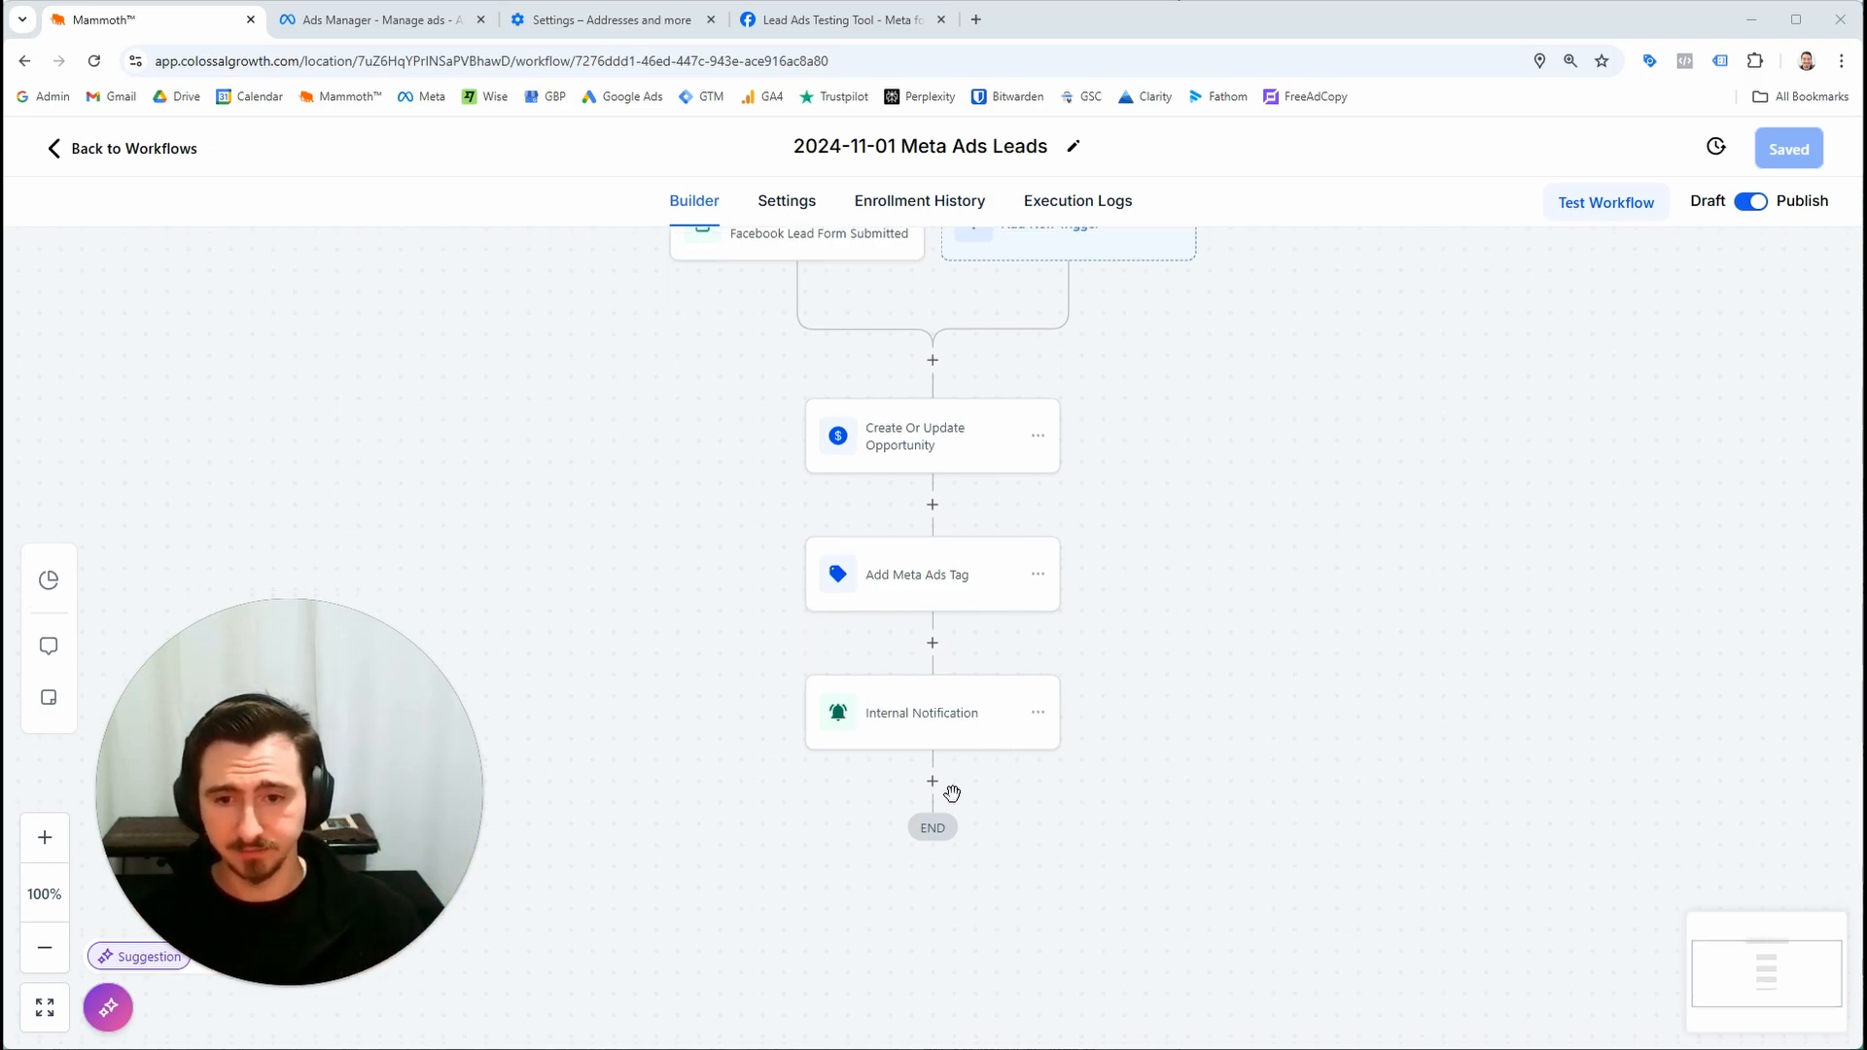
scroll(739, 710, "up", 2)
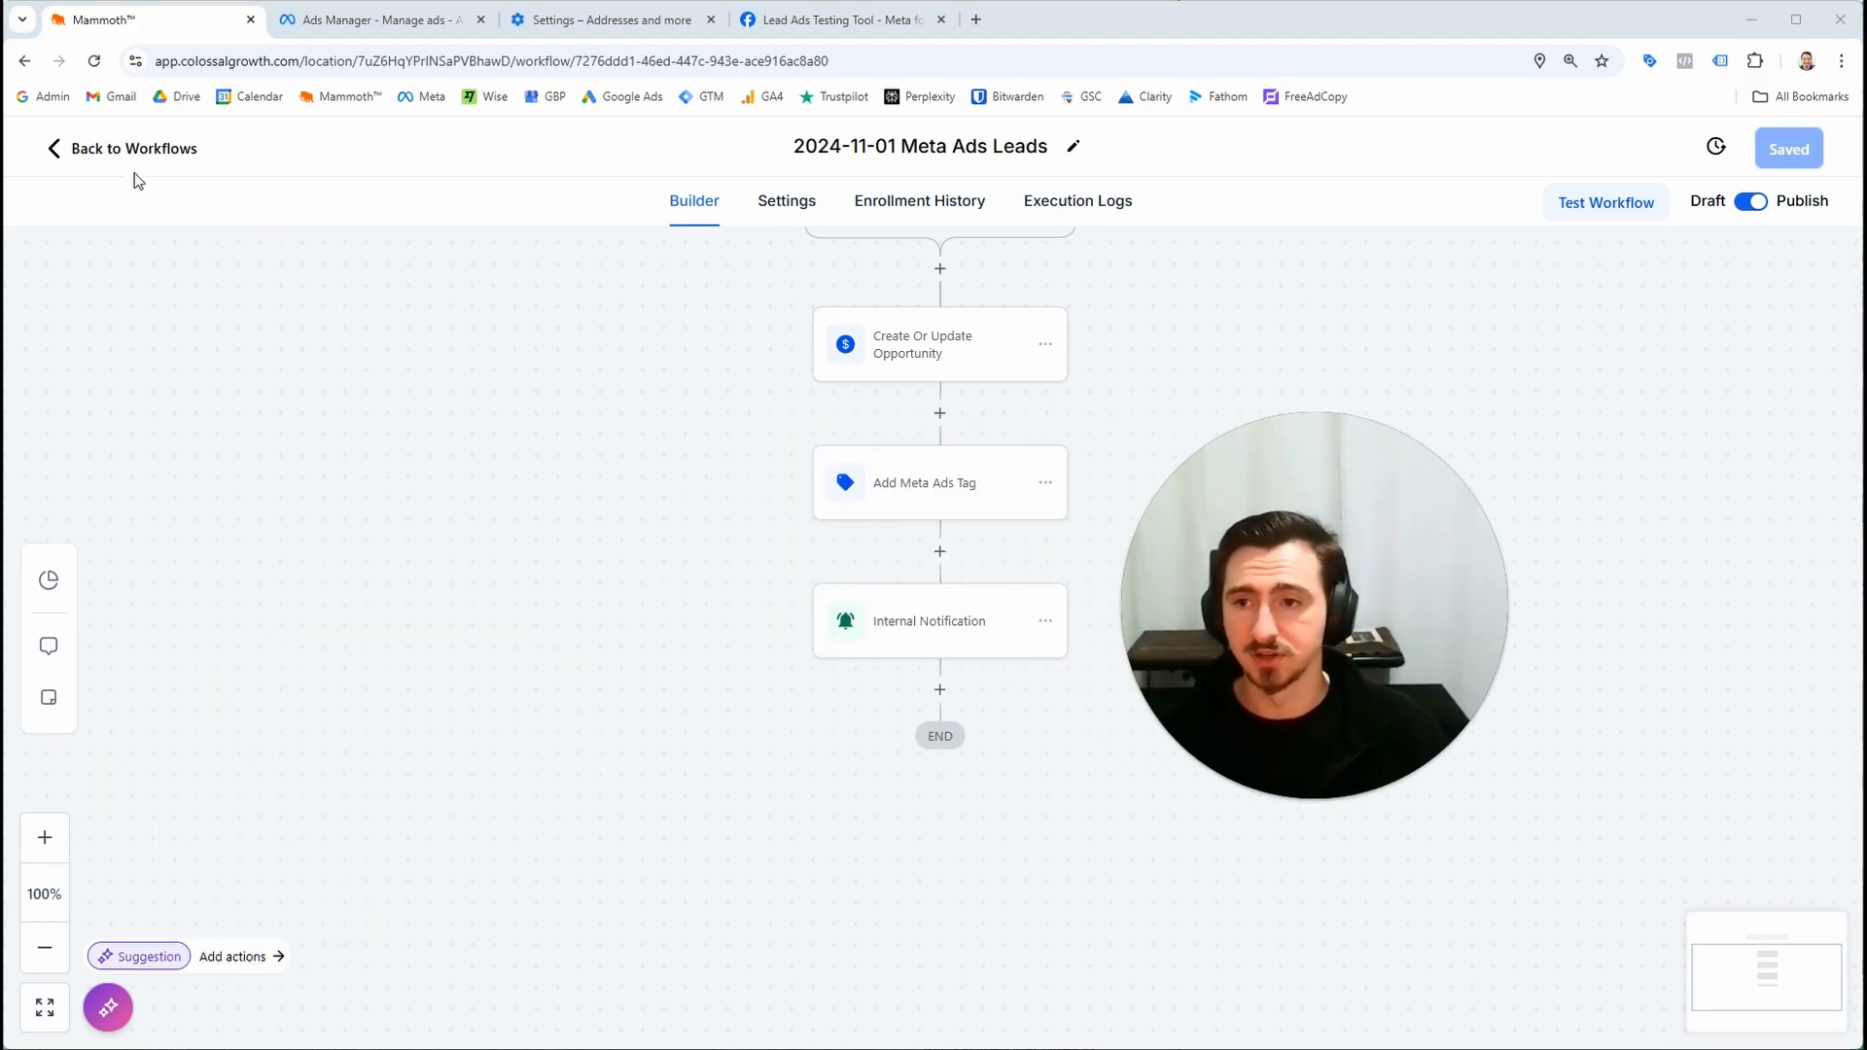
left_click(170, 152)
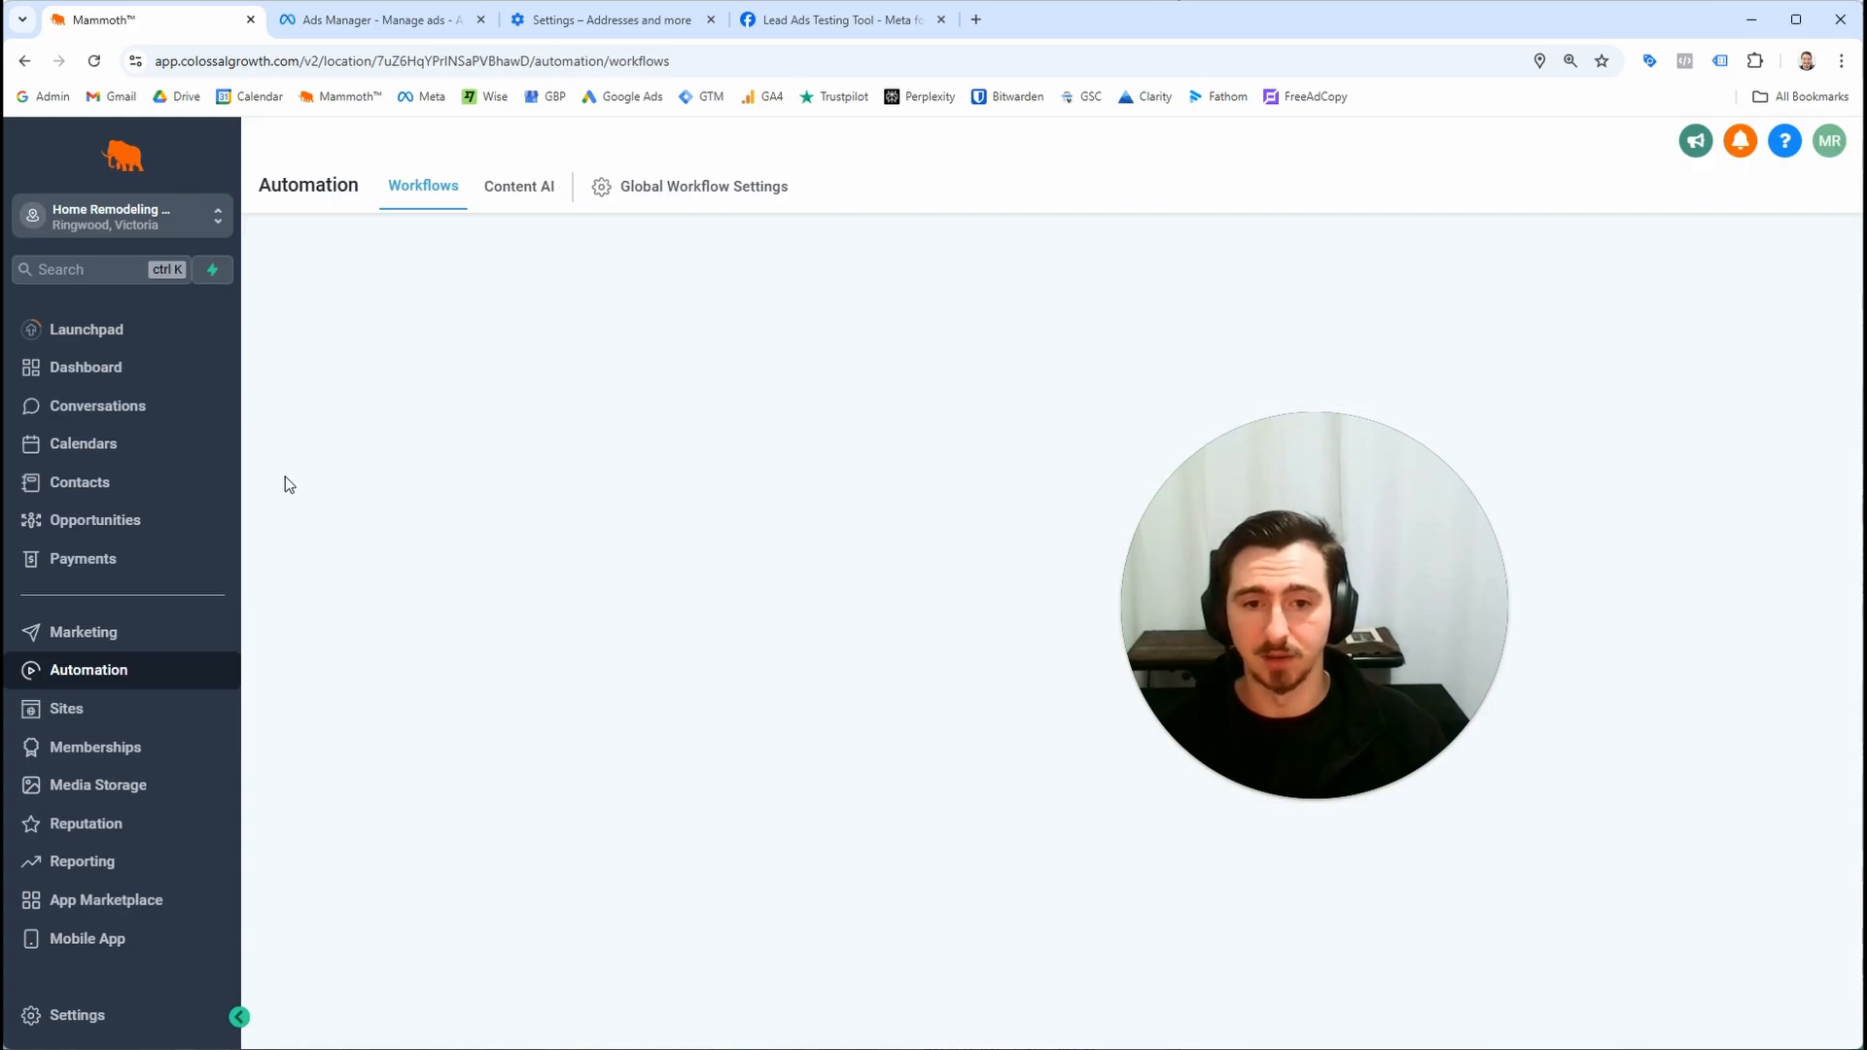
Open the Email Services settings to review the email sending provider and domain
left_click(73, 1014)
scroll(197, 702, "down", 2)
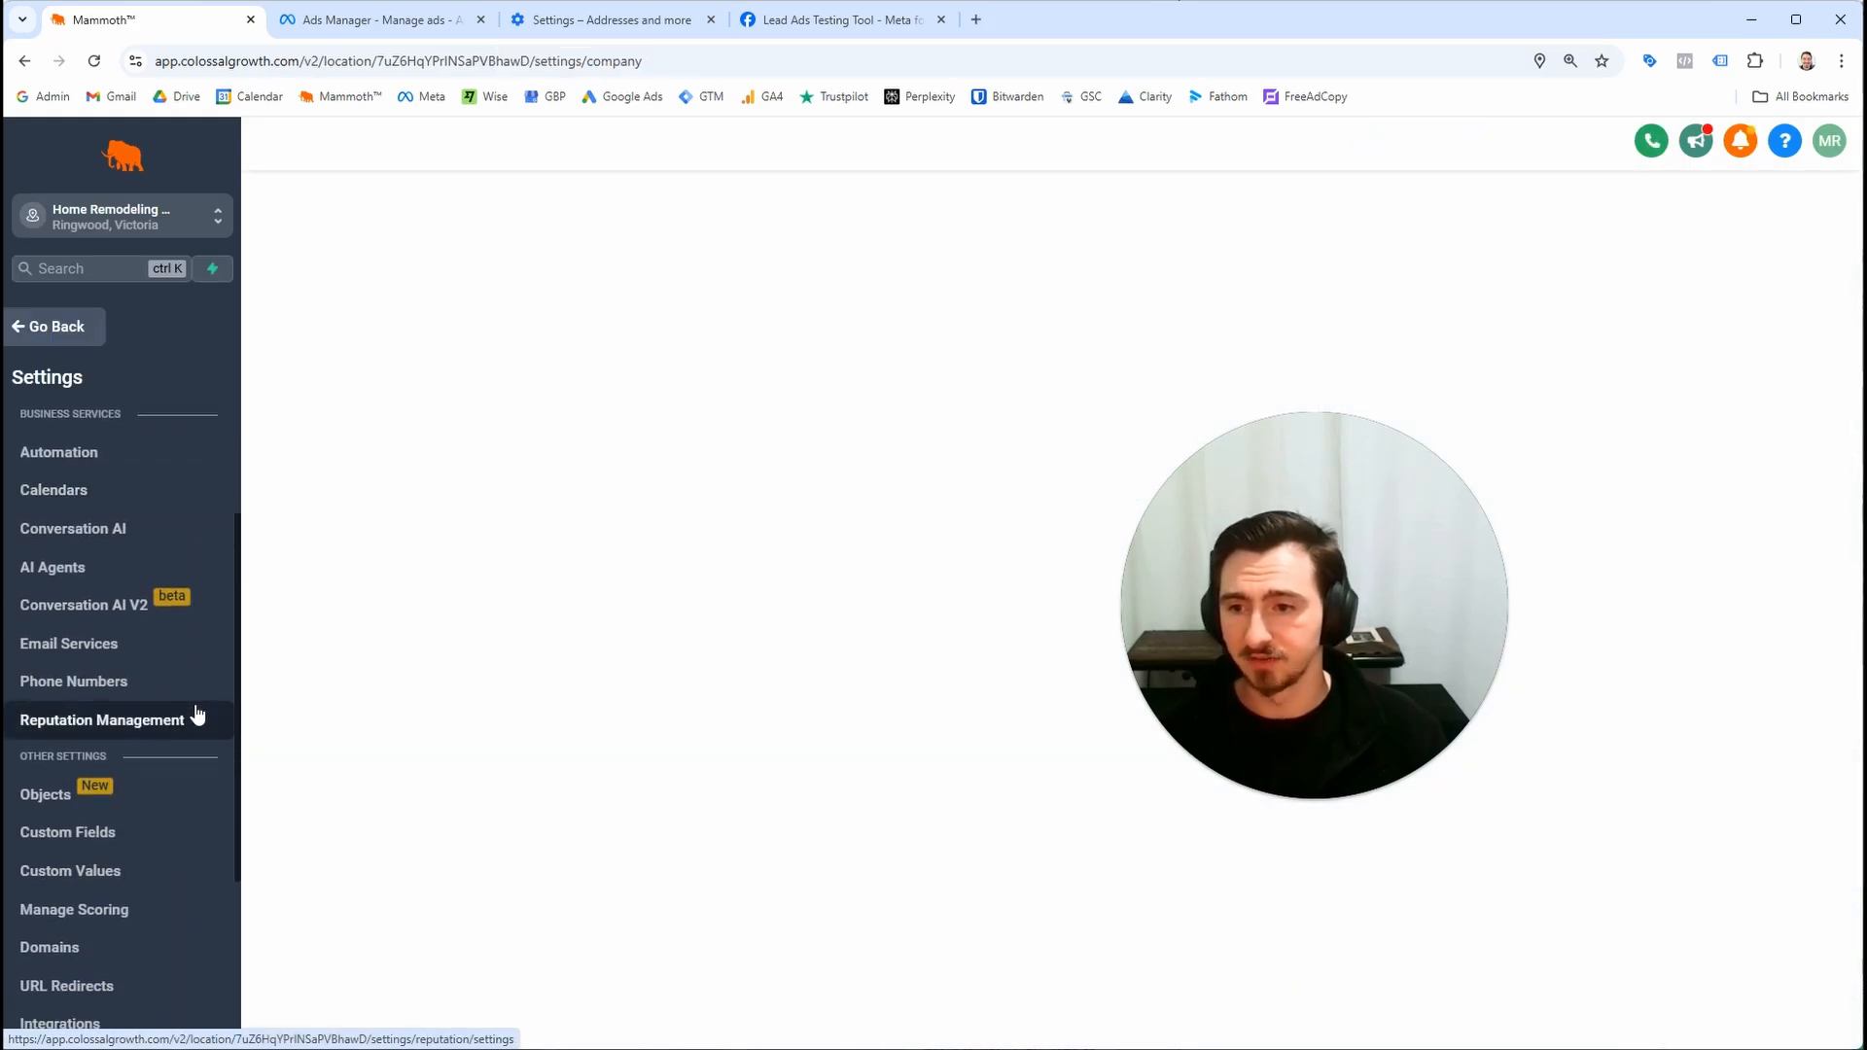
left_click(173, 656)
left_click_drag(1269, 628, 1520, 790)
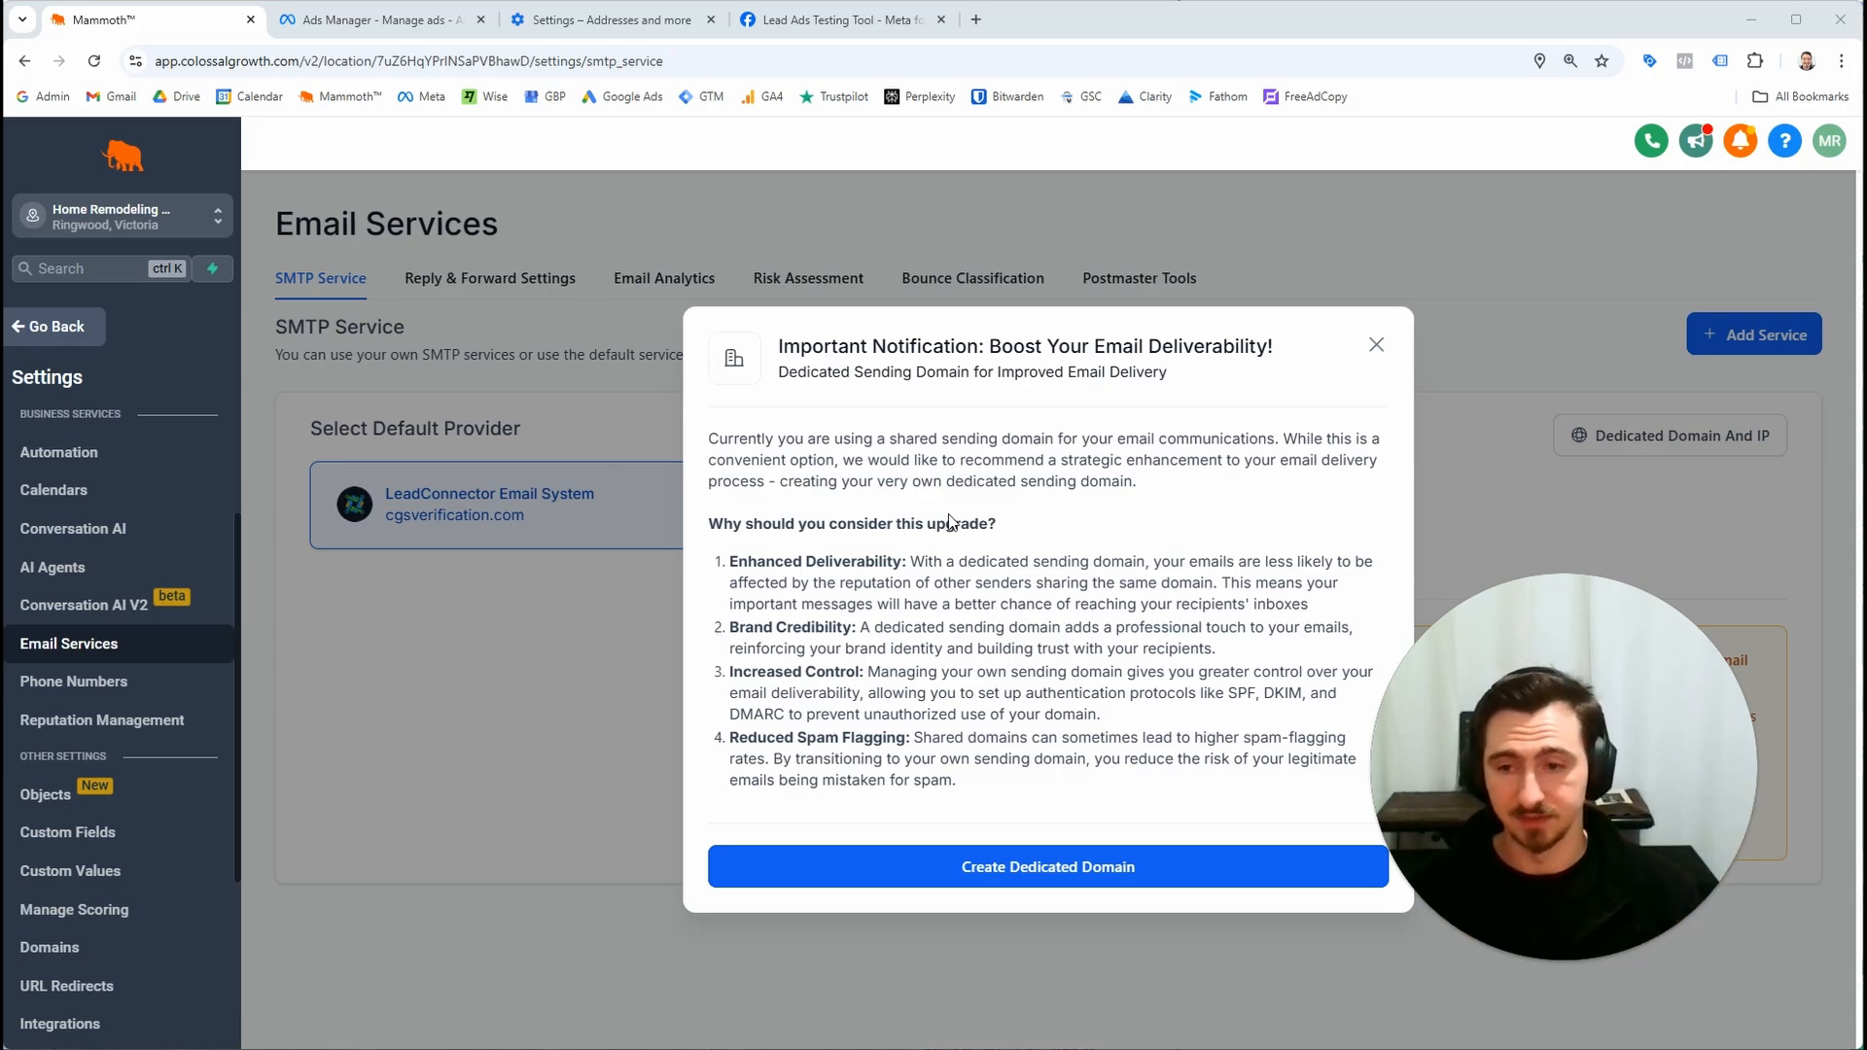
left_click(146, 686)
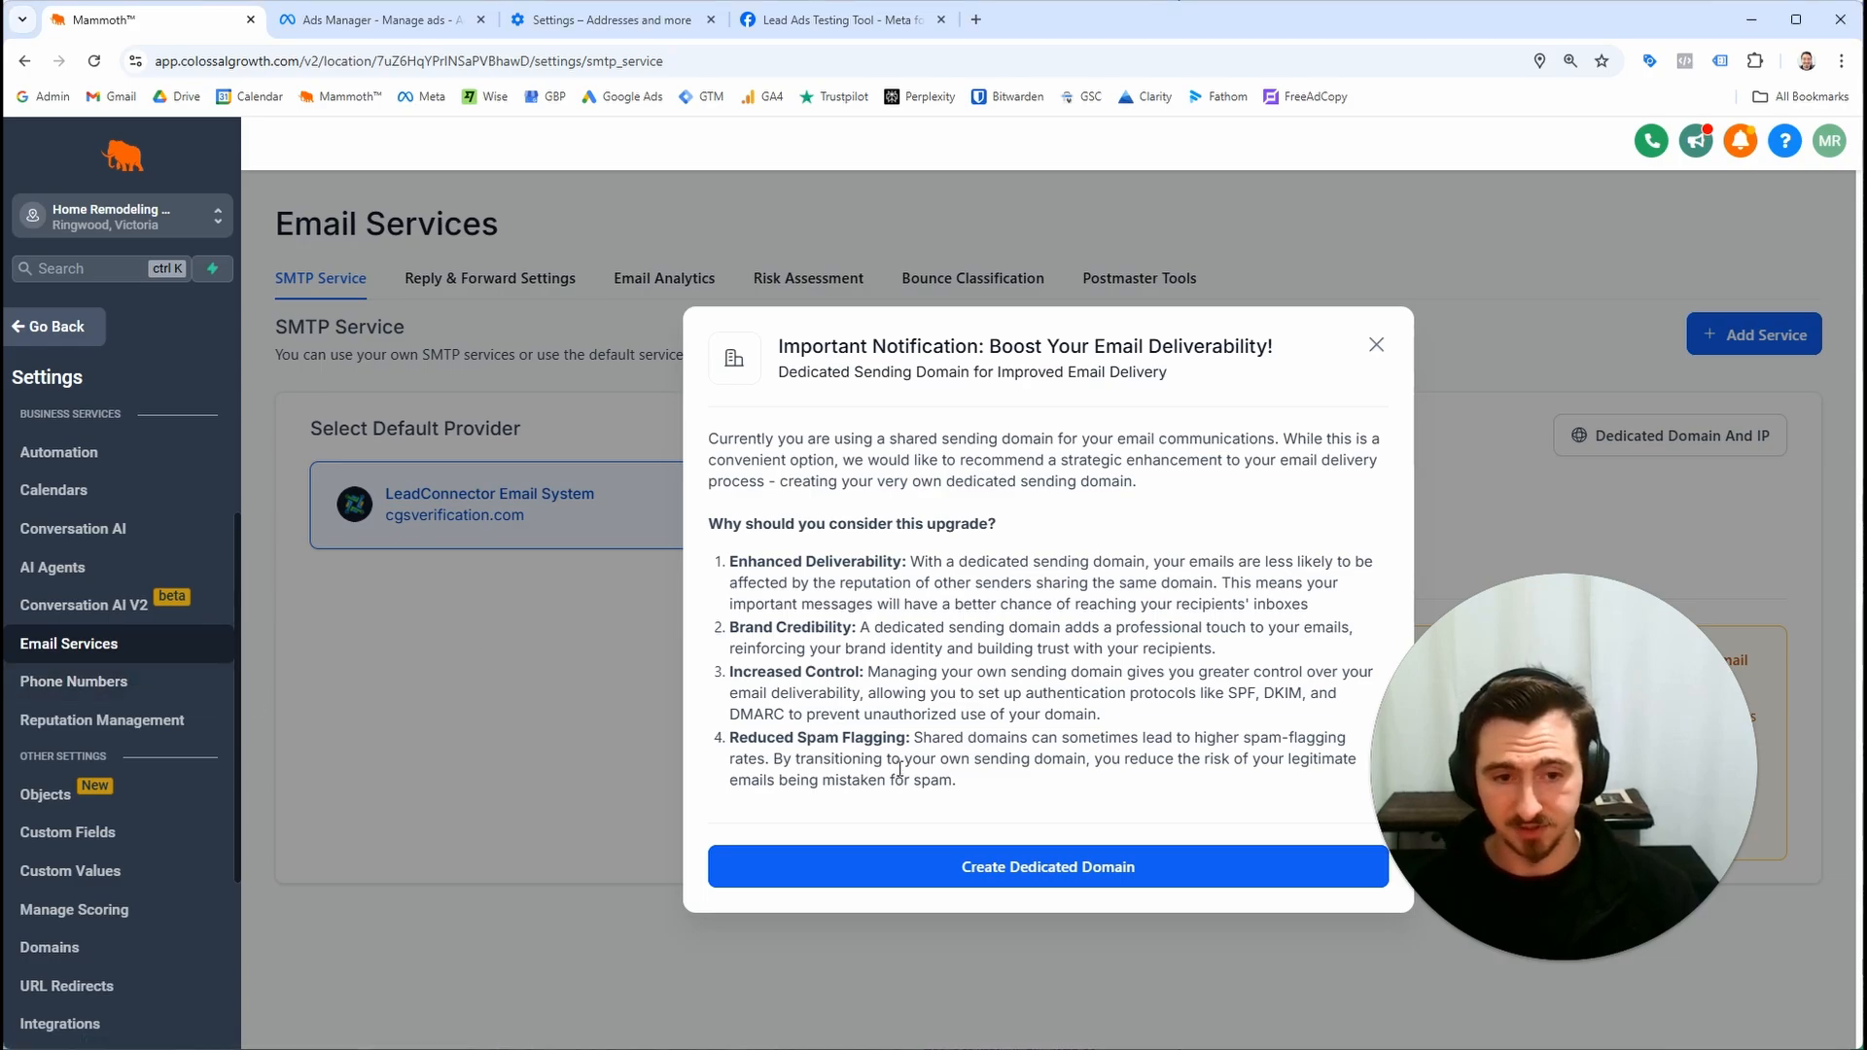
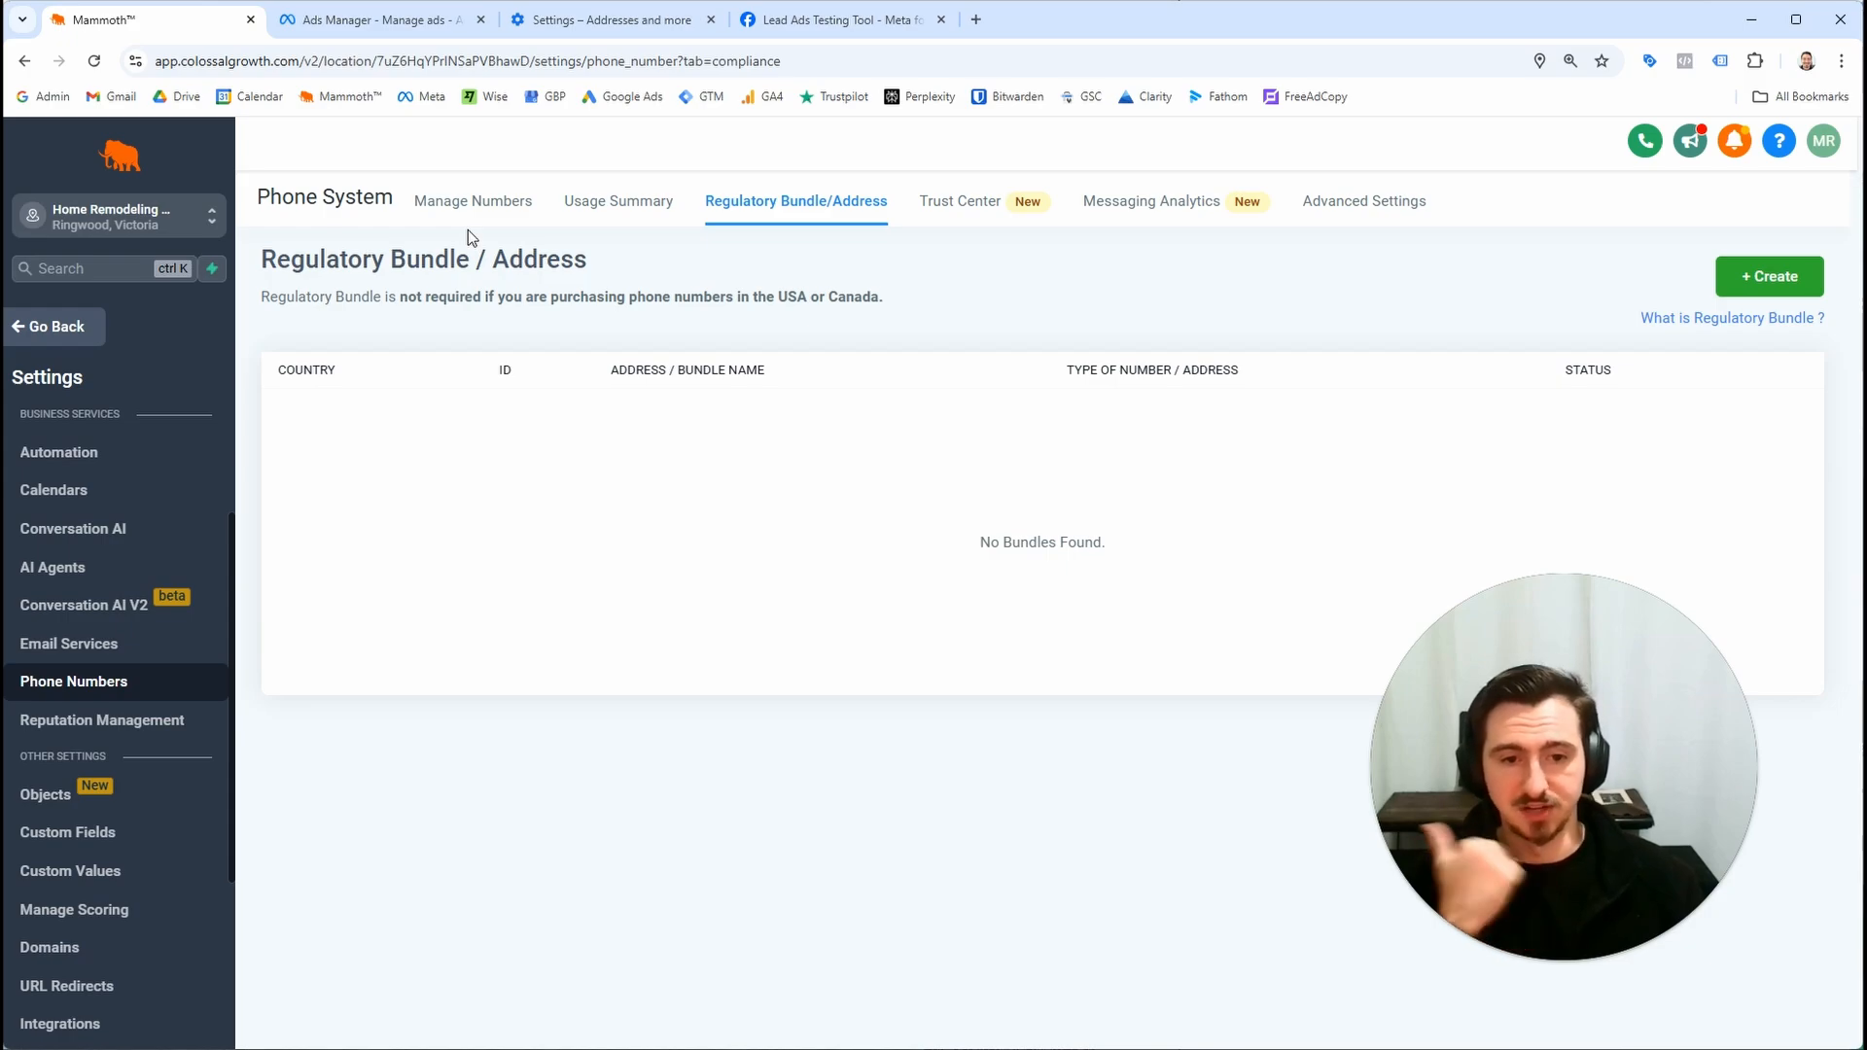
Check the phone numbers list and review the 2024-11-01 Meta Ads Leads workflow's trigger and actions
left_click(465, 201)
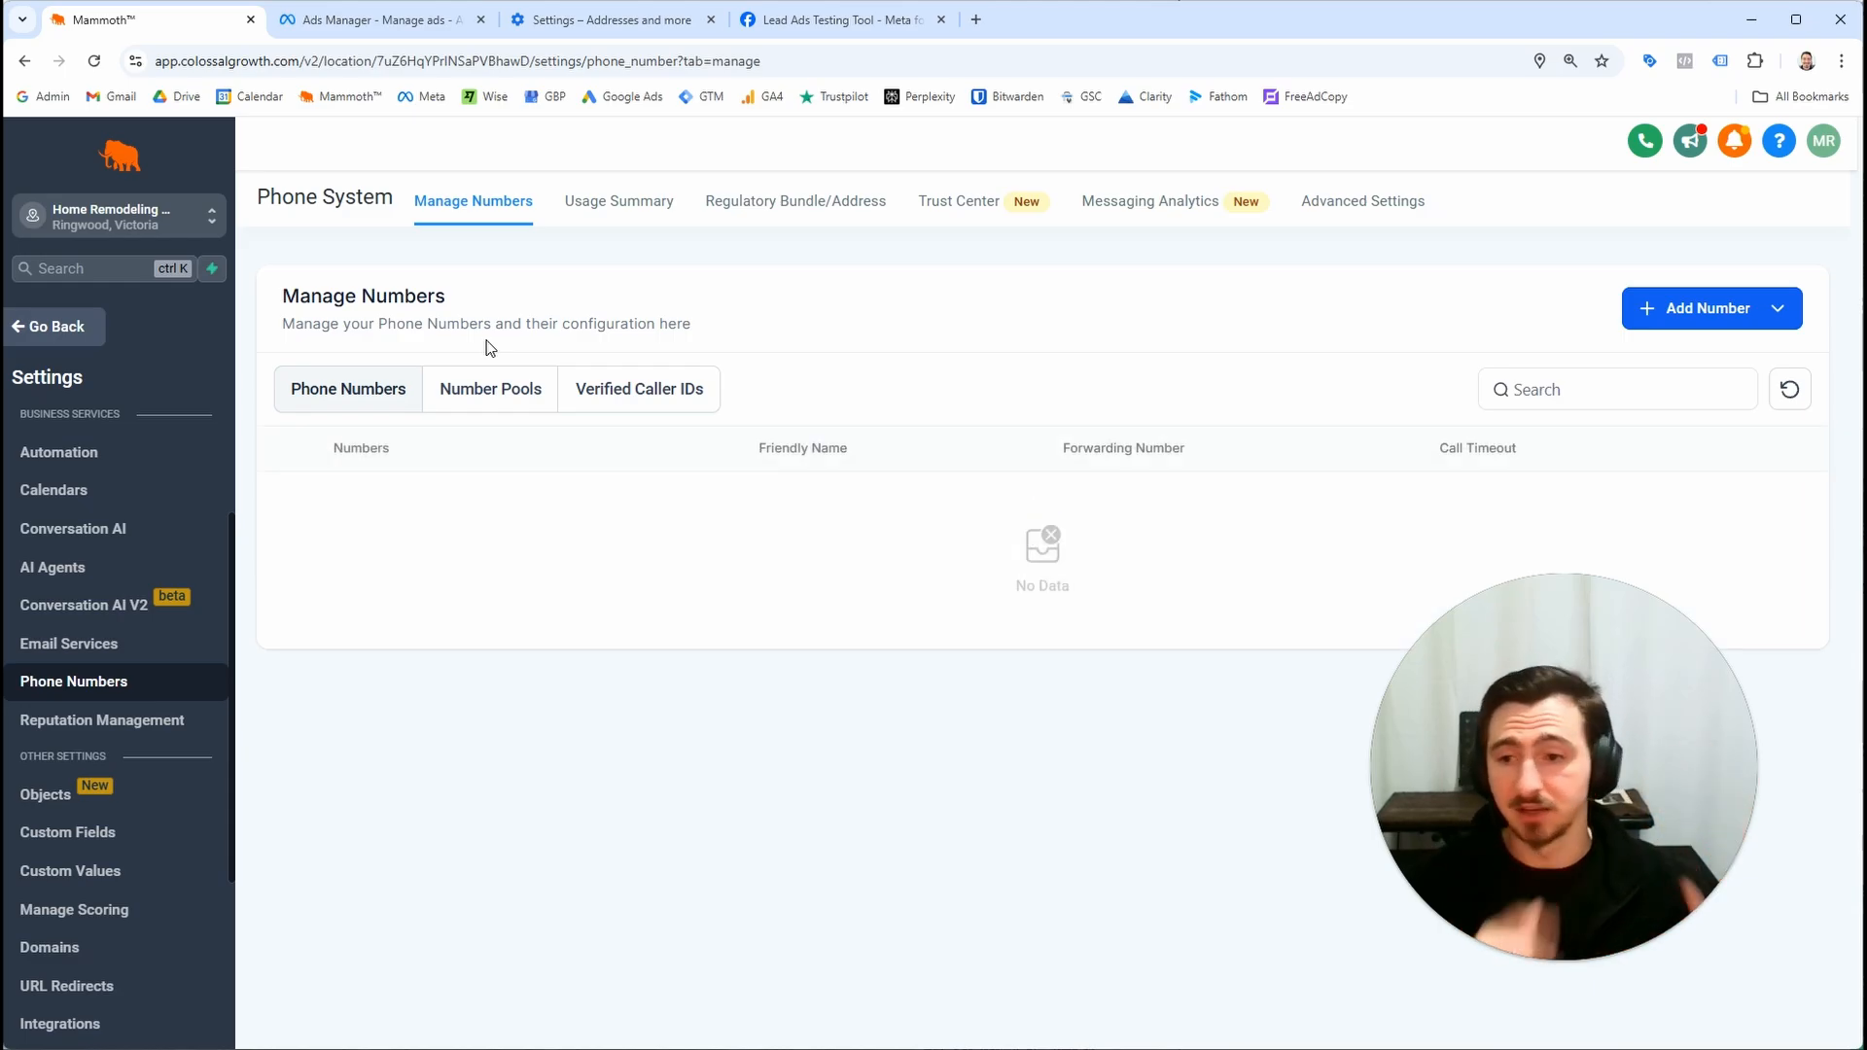
left_click(78, 340)
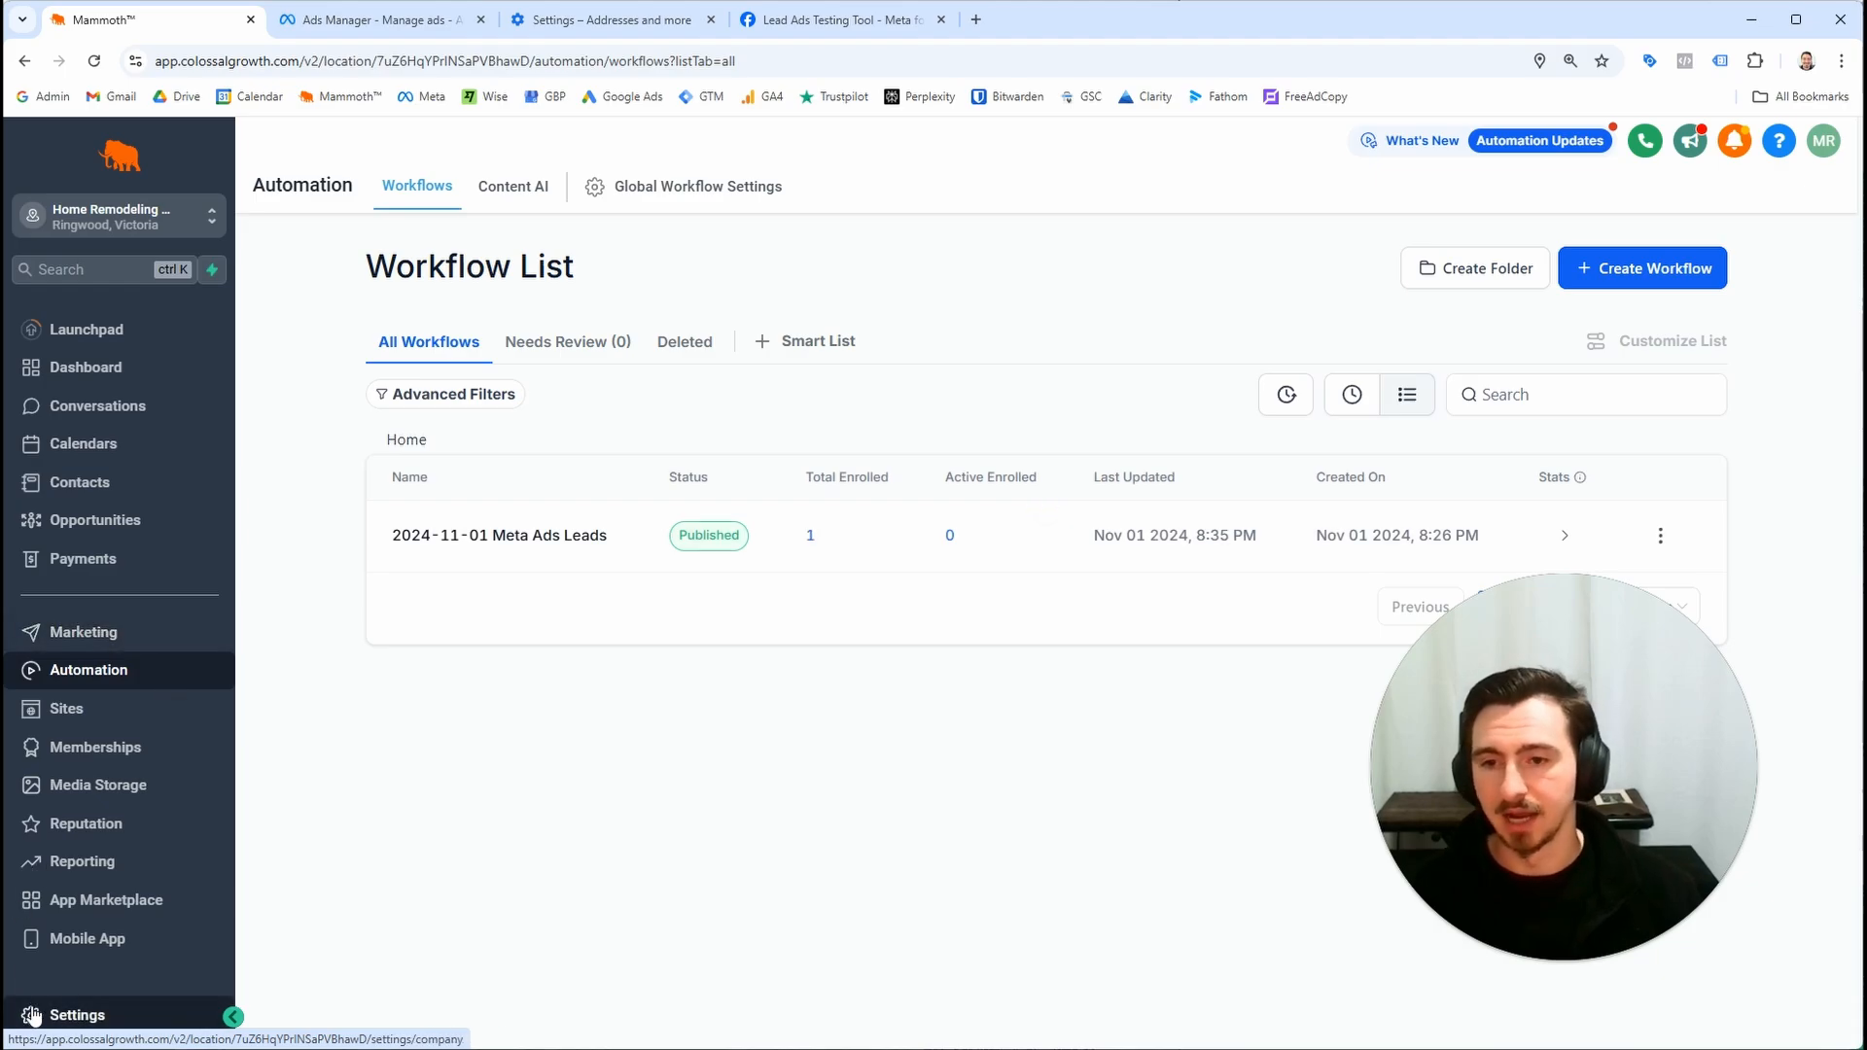
left_click(467, 537)
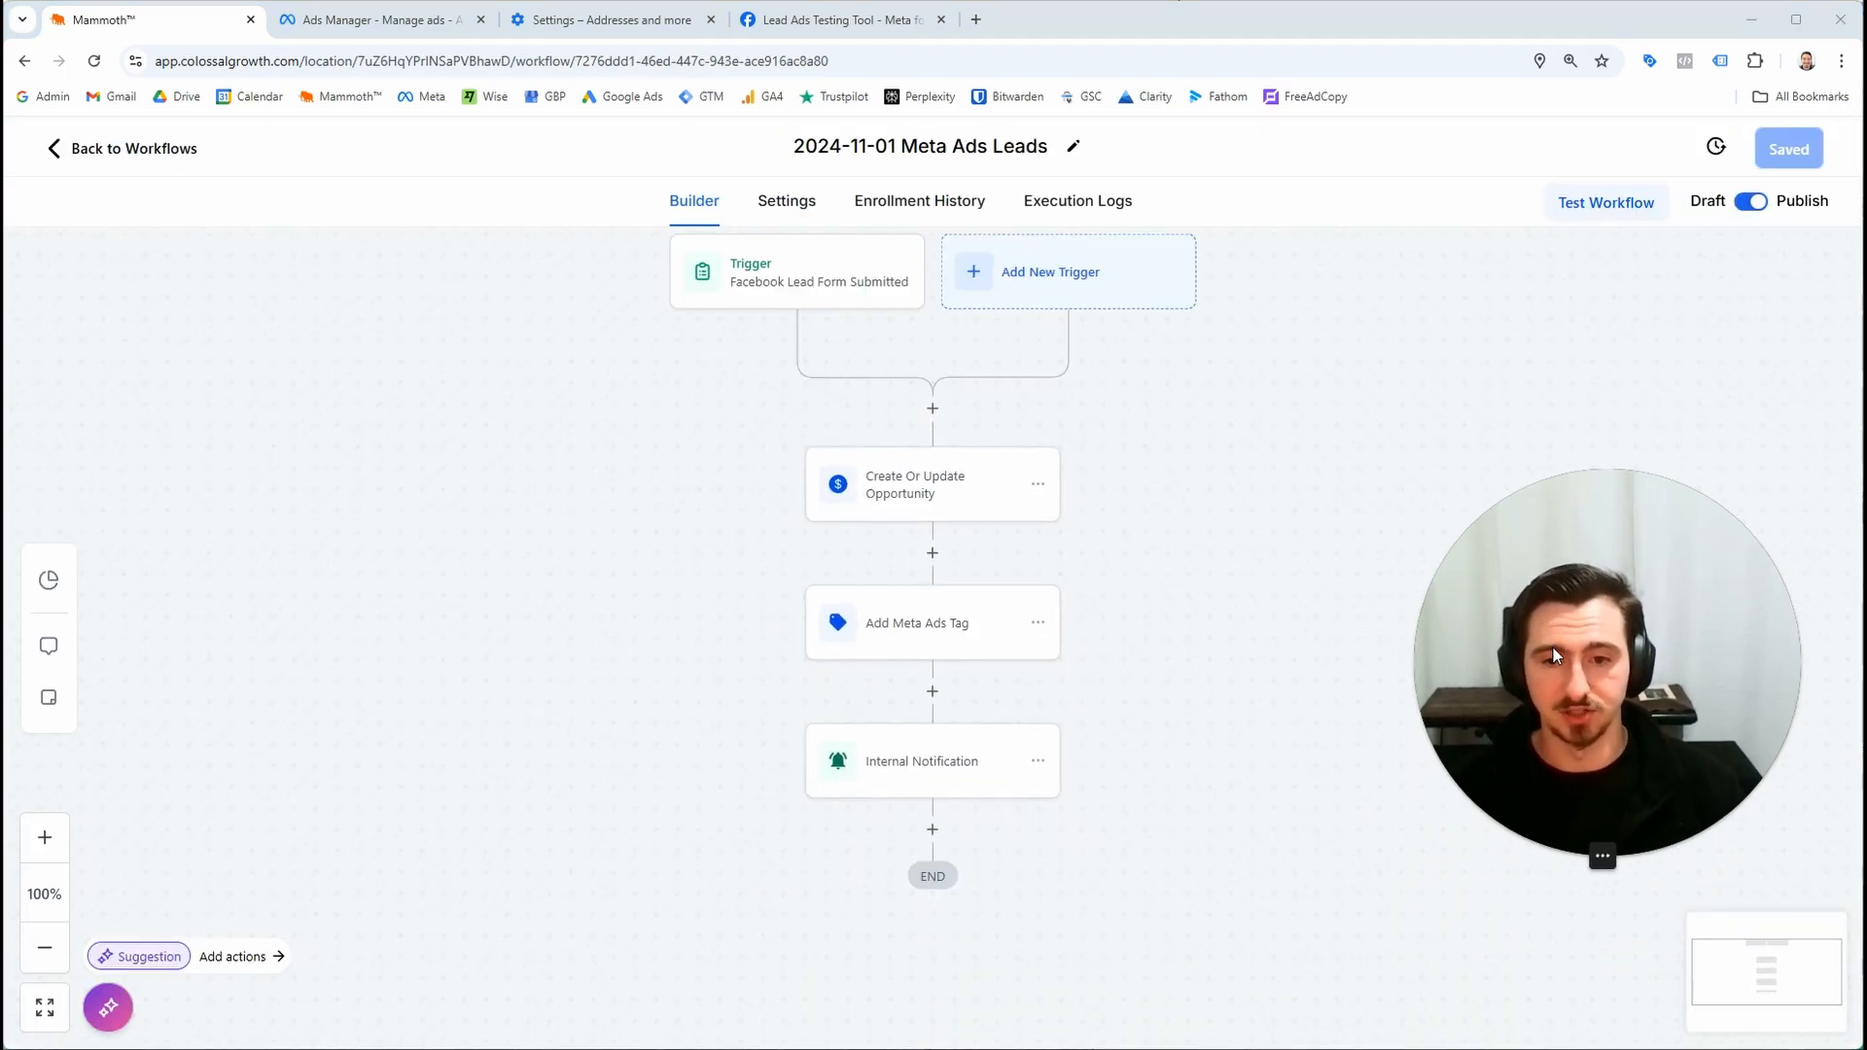
left_click_drag(1105, 933, 862, 728)
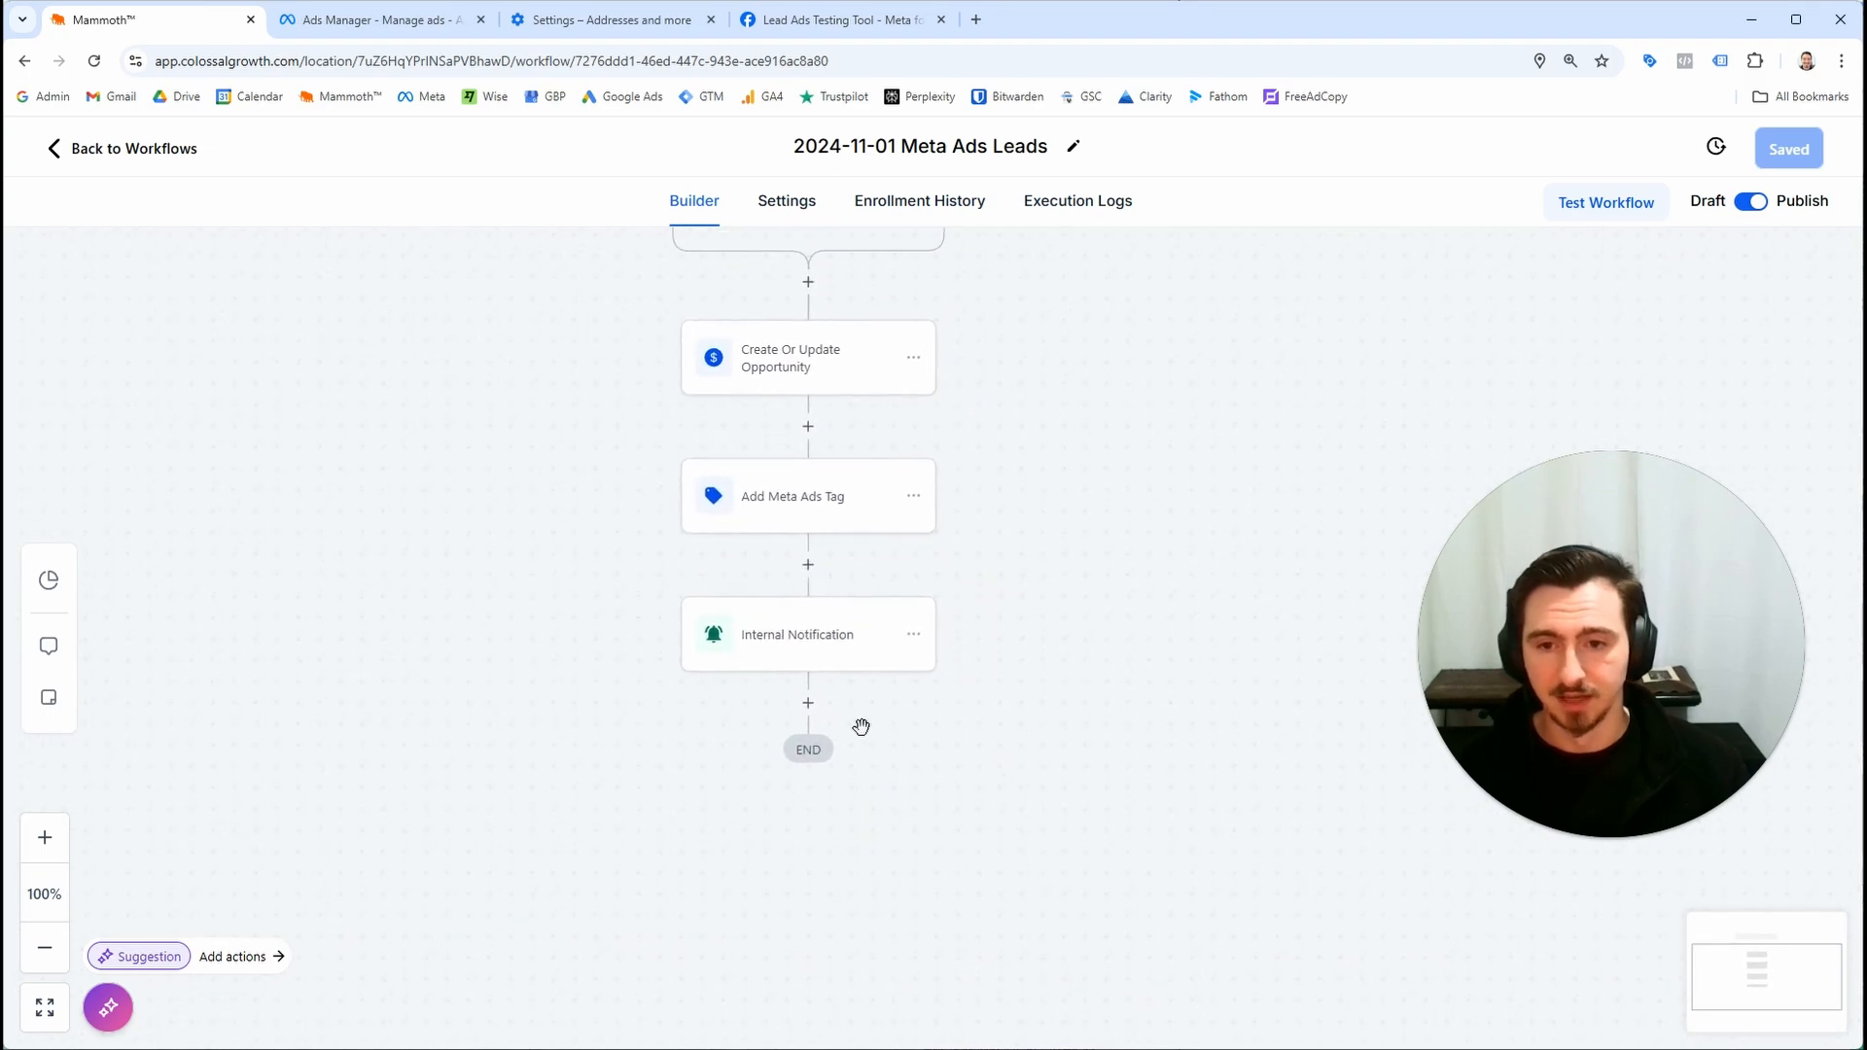
left_click_drag(1478, 617, 419, 811)
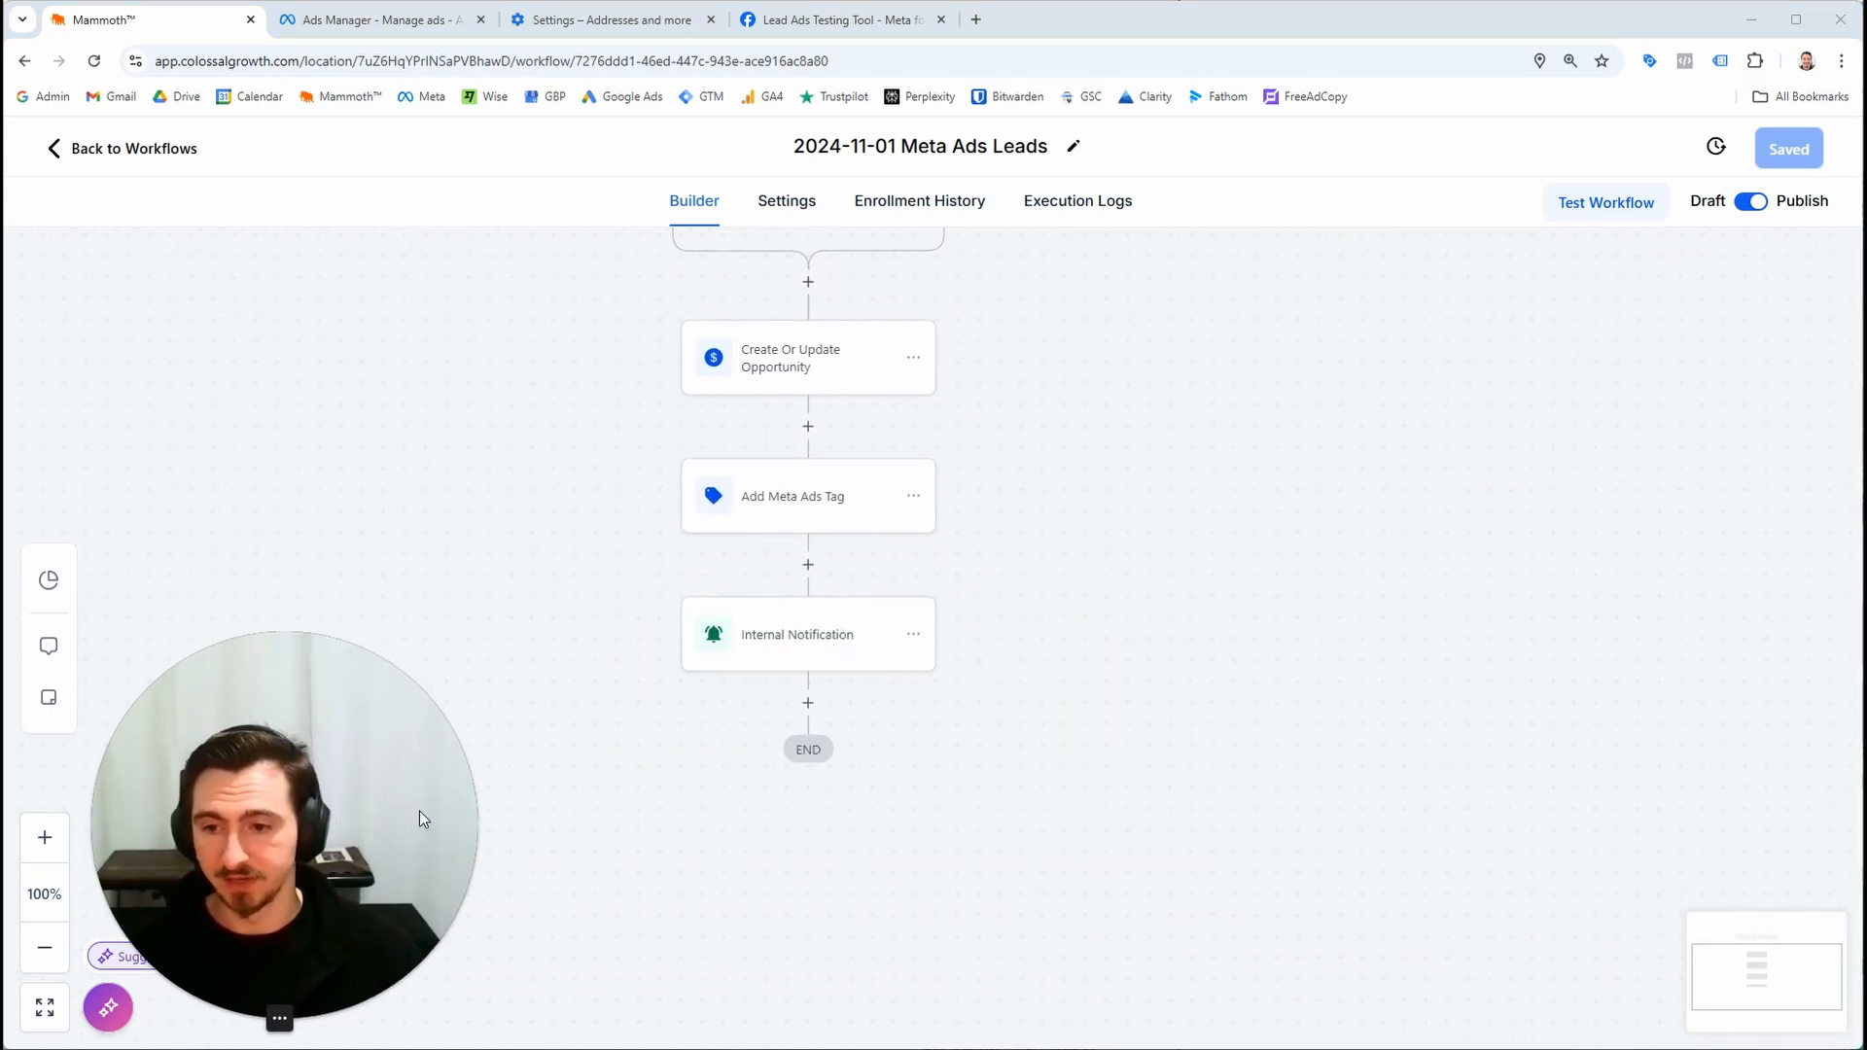
left_click_drag(655, 790, 822, 987)
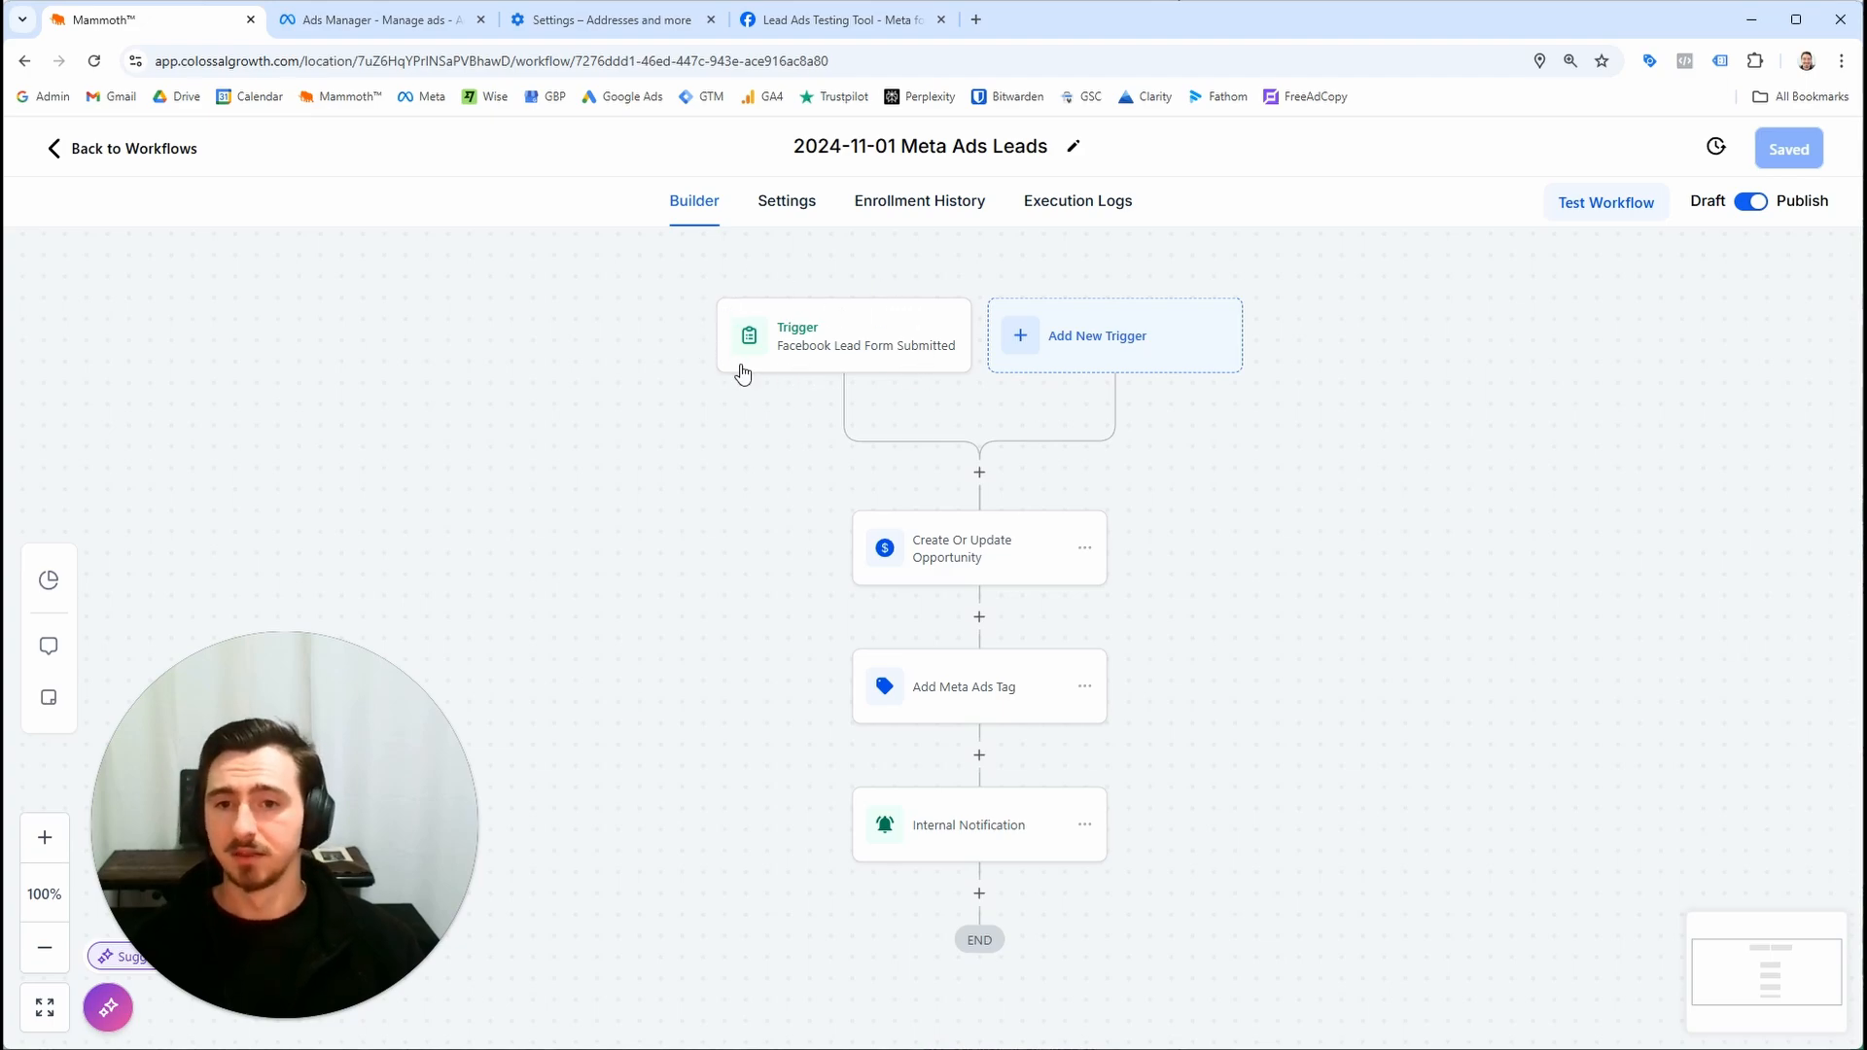
scroll(942, 409, "up", 2)
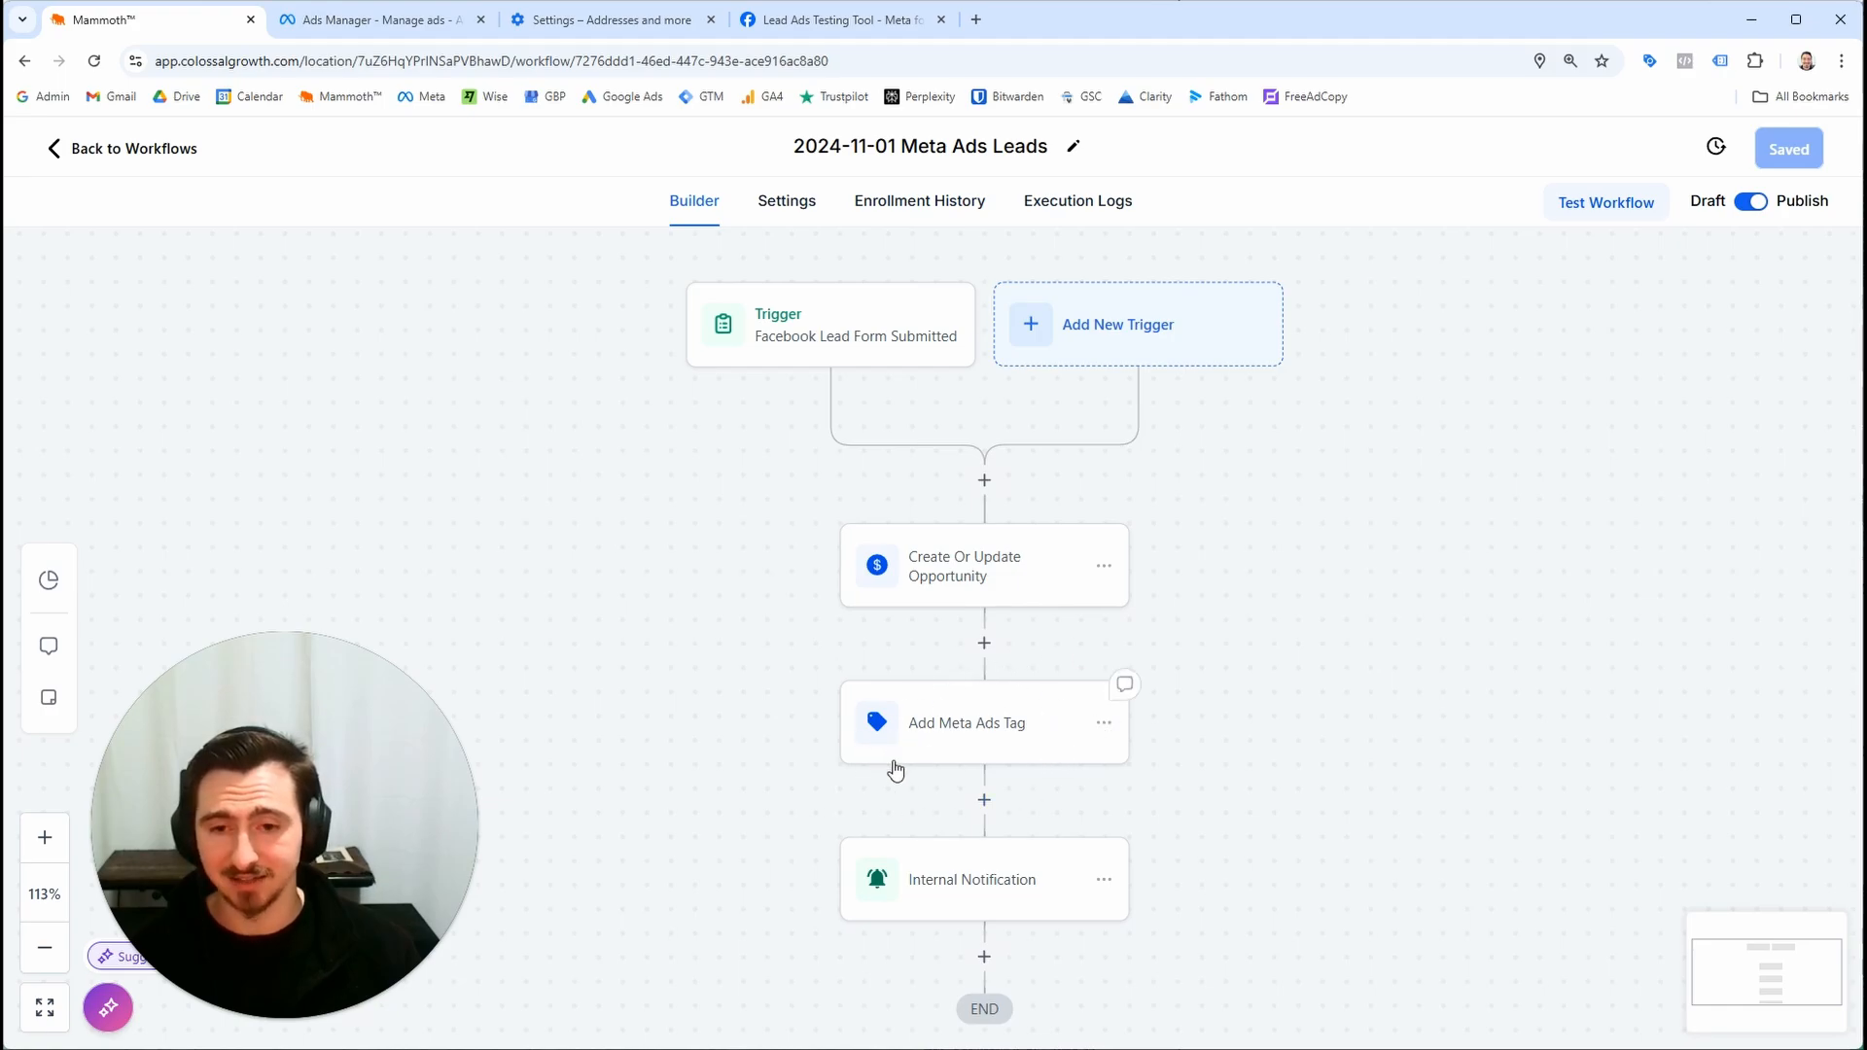
left_click(151, 148)
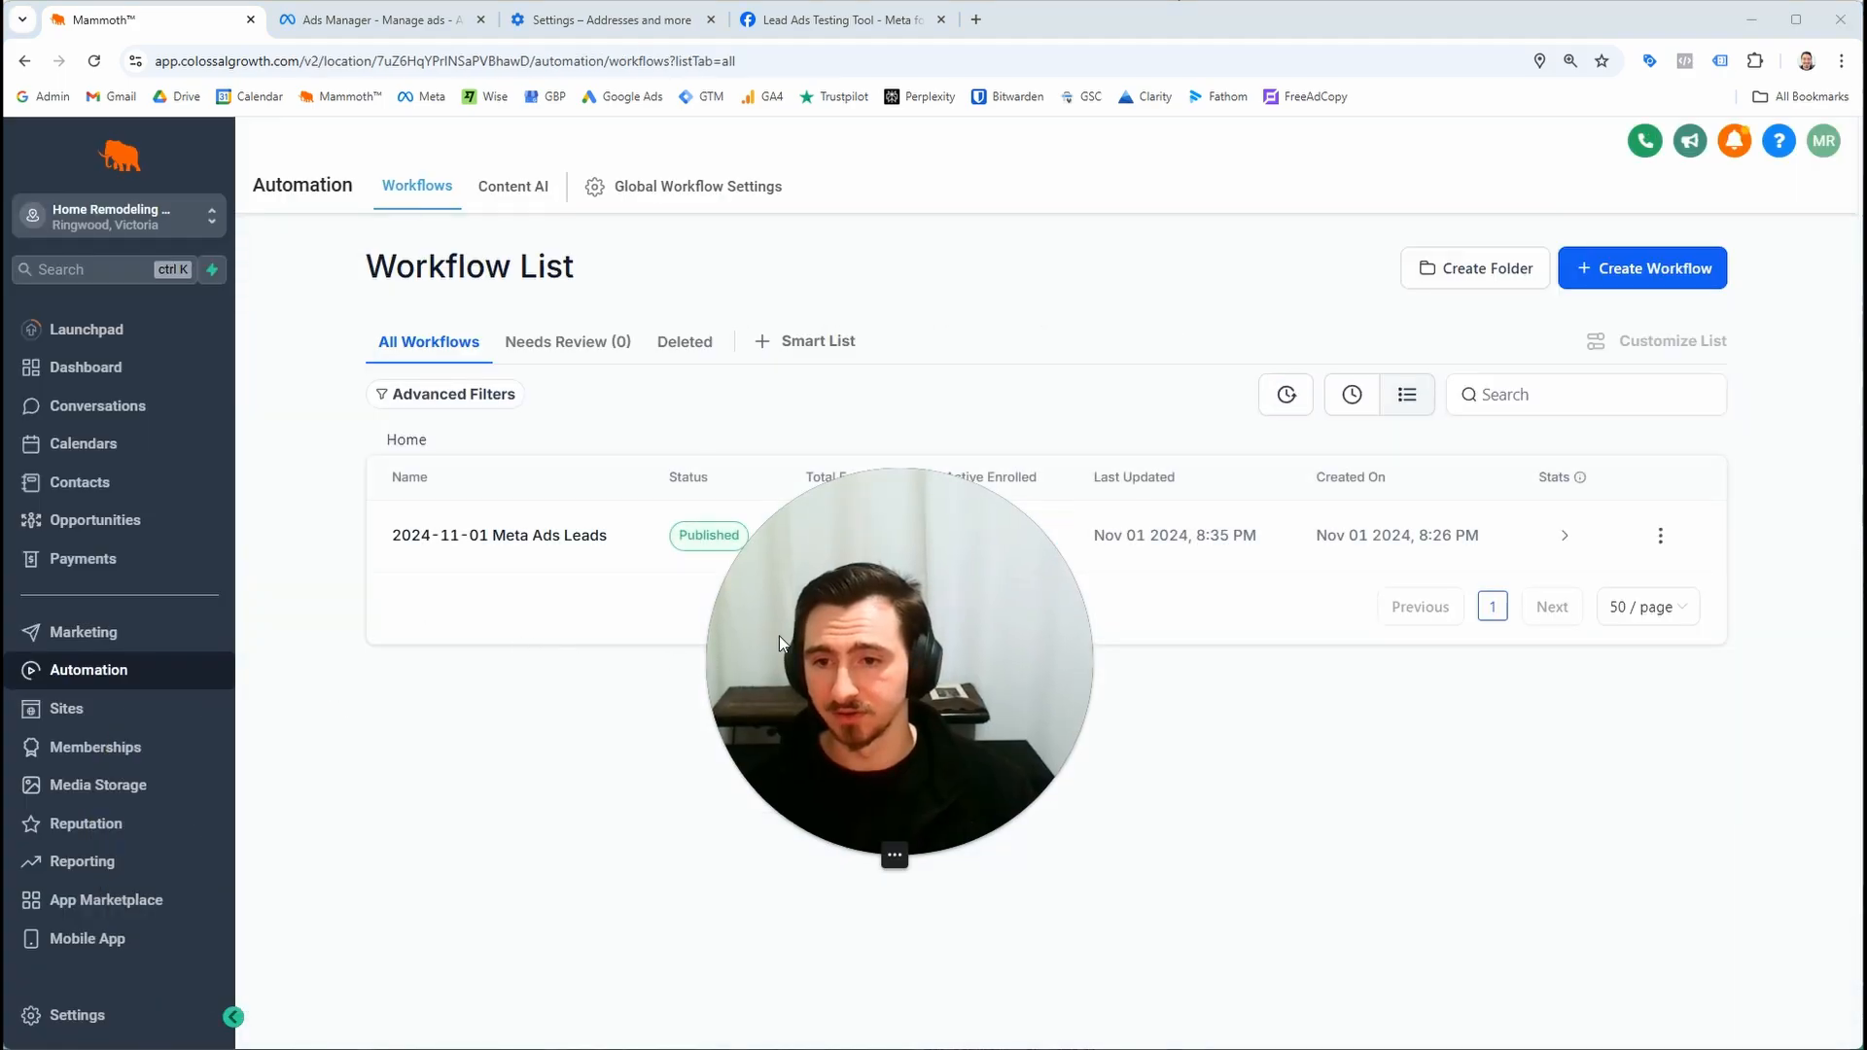
Open the test lead's opportunity in the Inbound Leads pipeline and check its details and tags
left_click(146, 521)
left_click_drag(896, 673, 1468, 825)
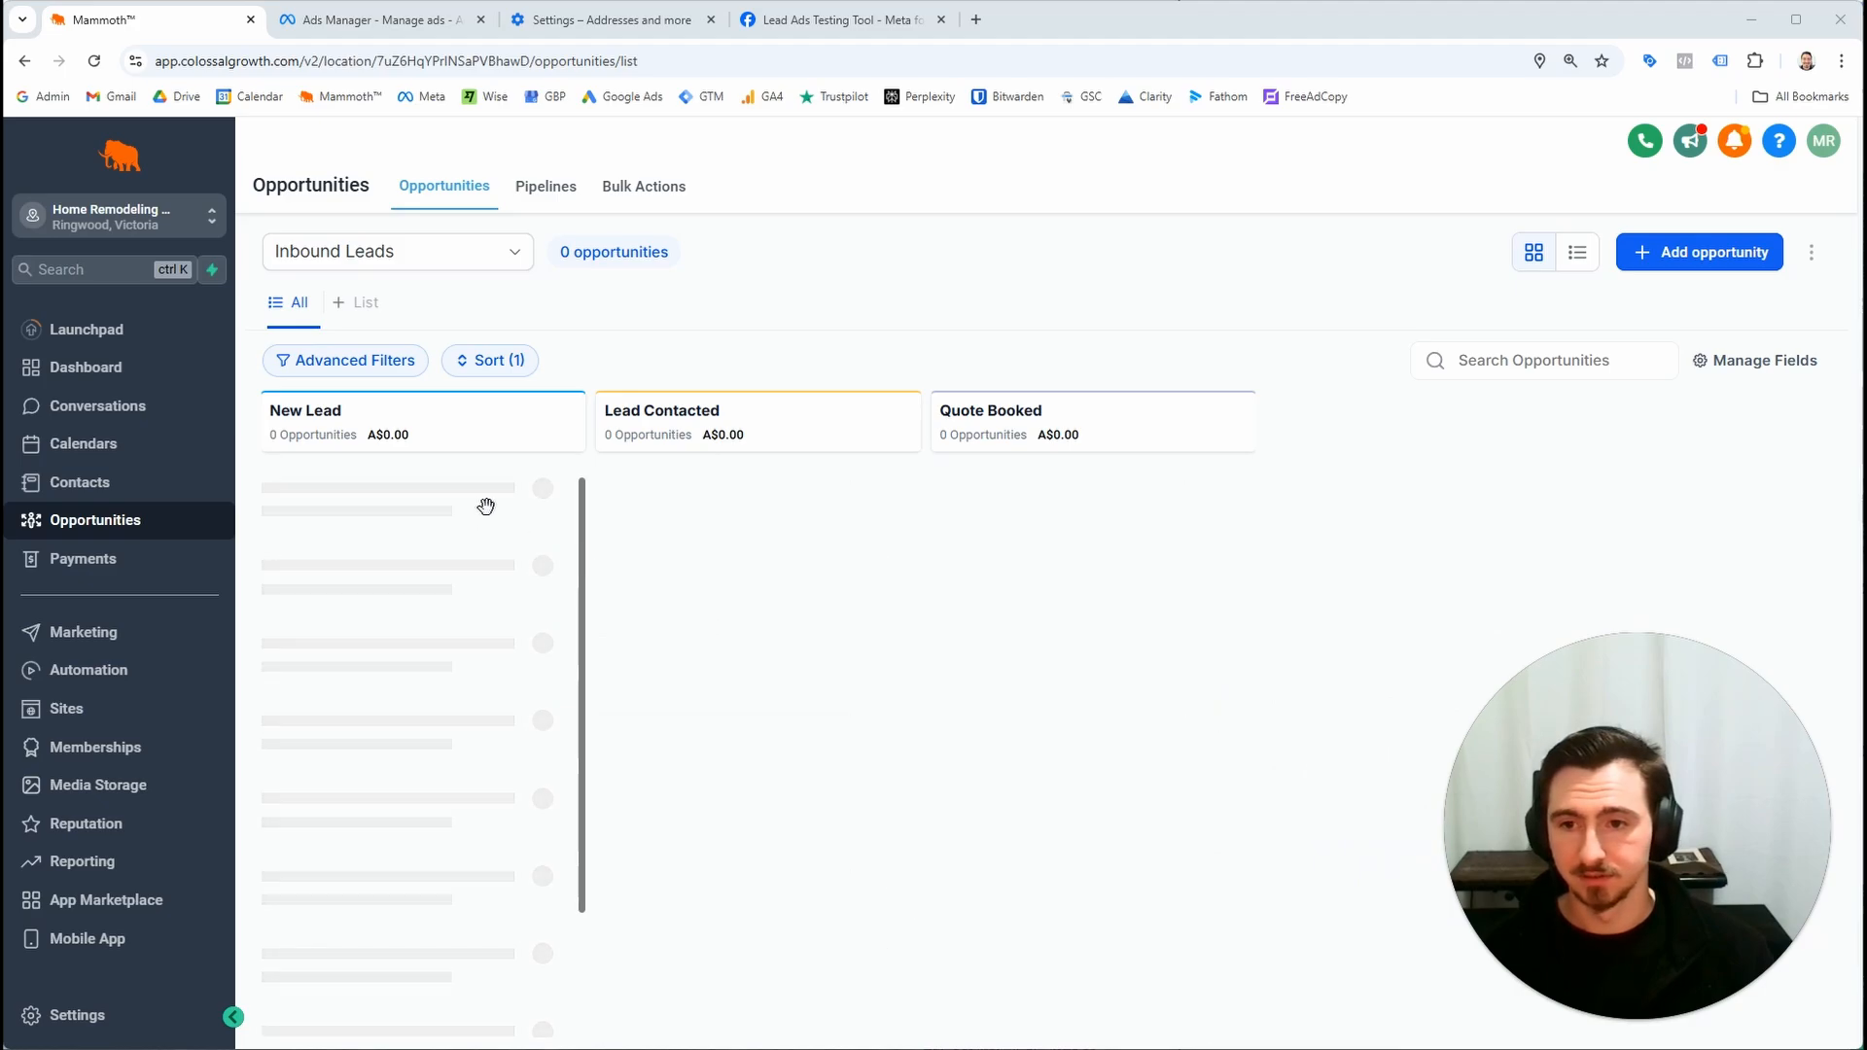
left_click(535, 524)
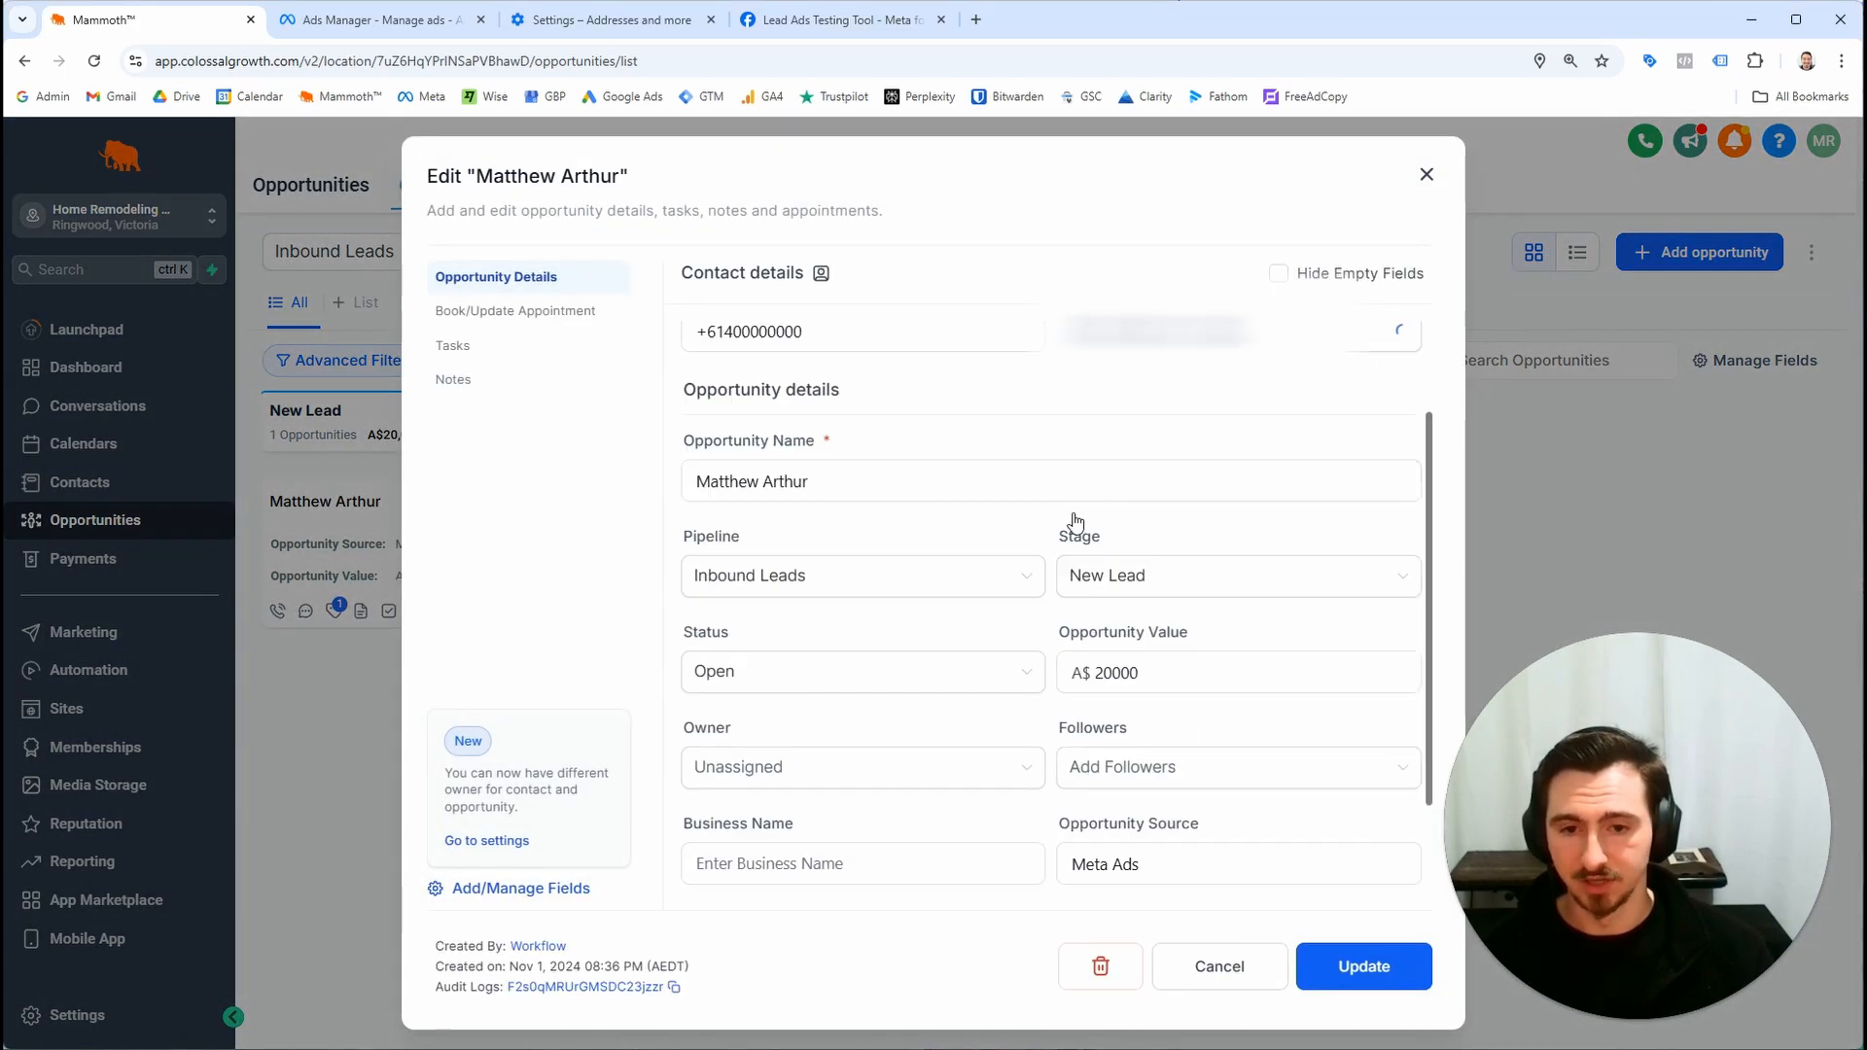
scroll(852, 801, "down", 3)
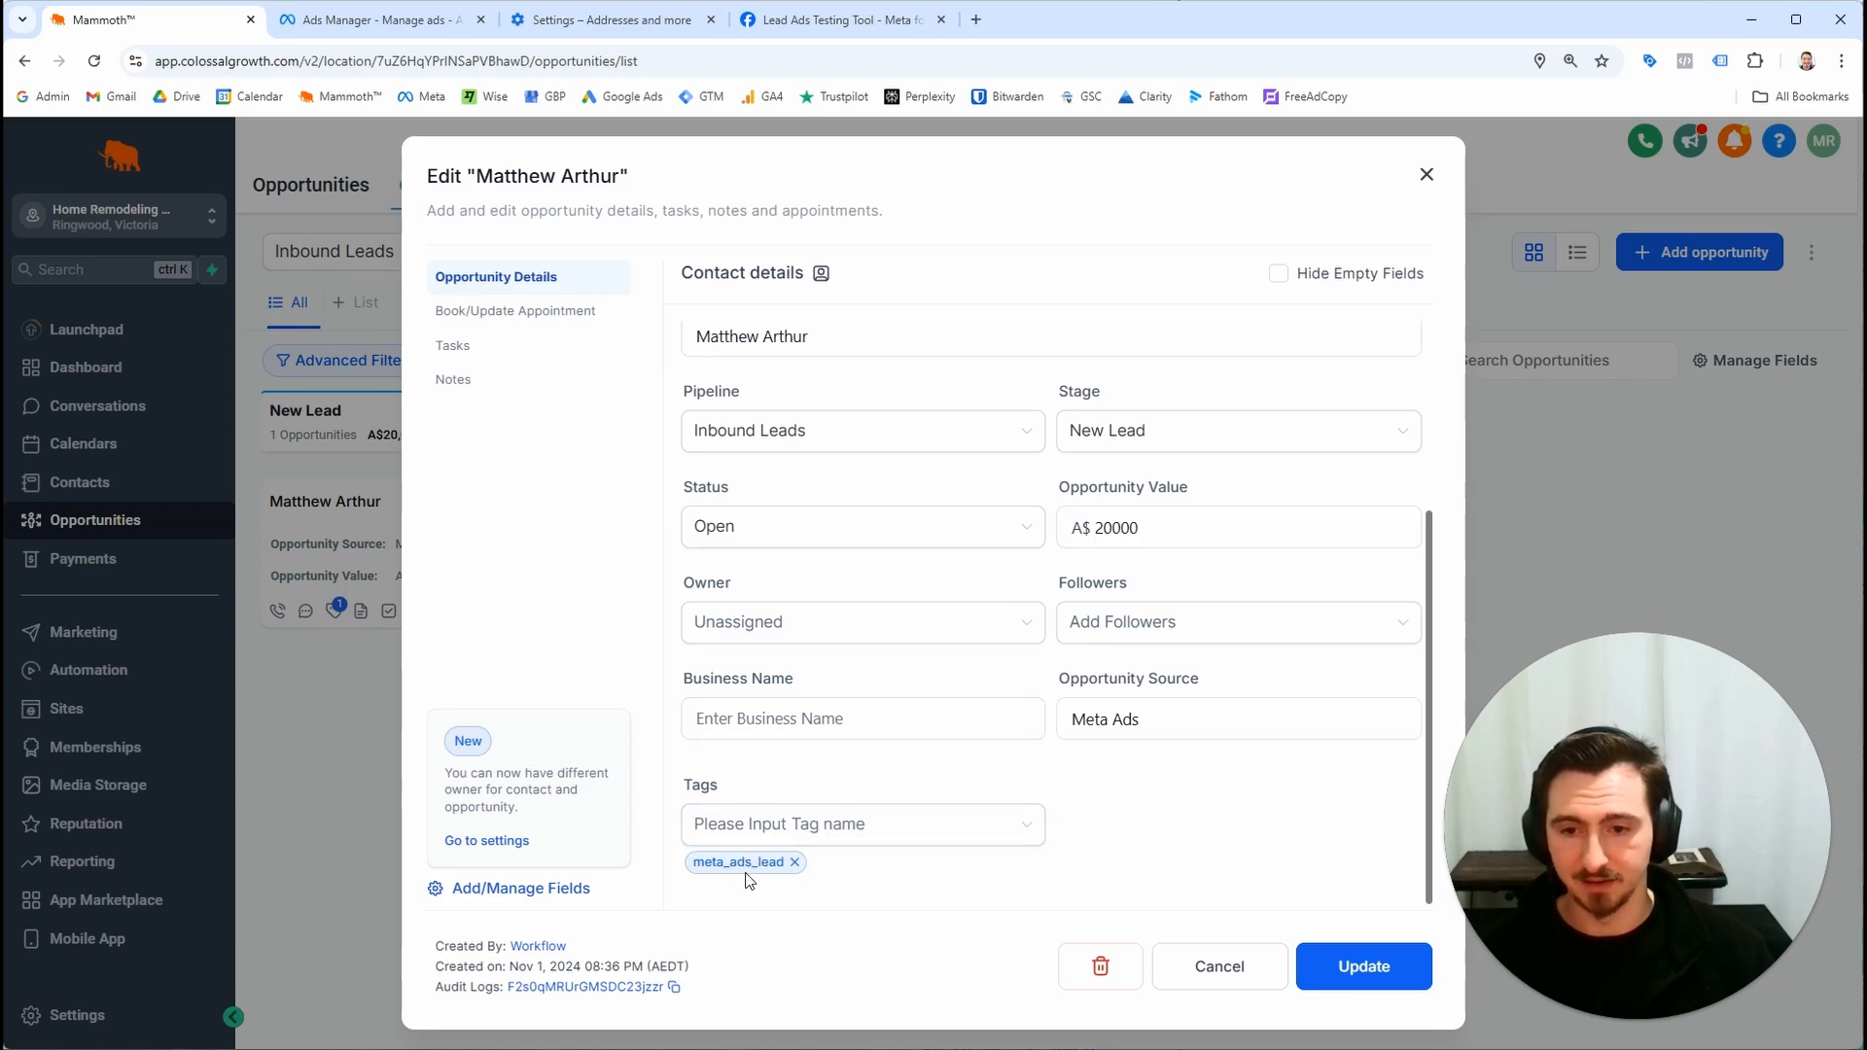
left_click(1428, 179)
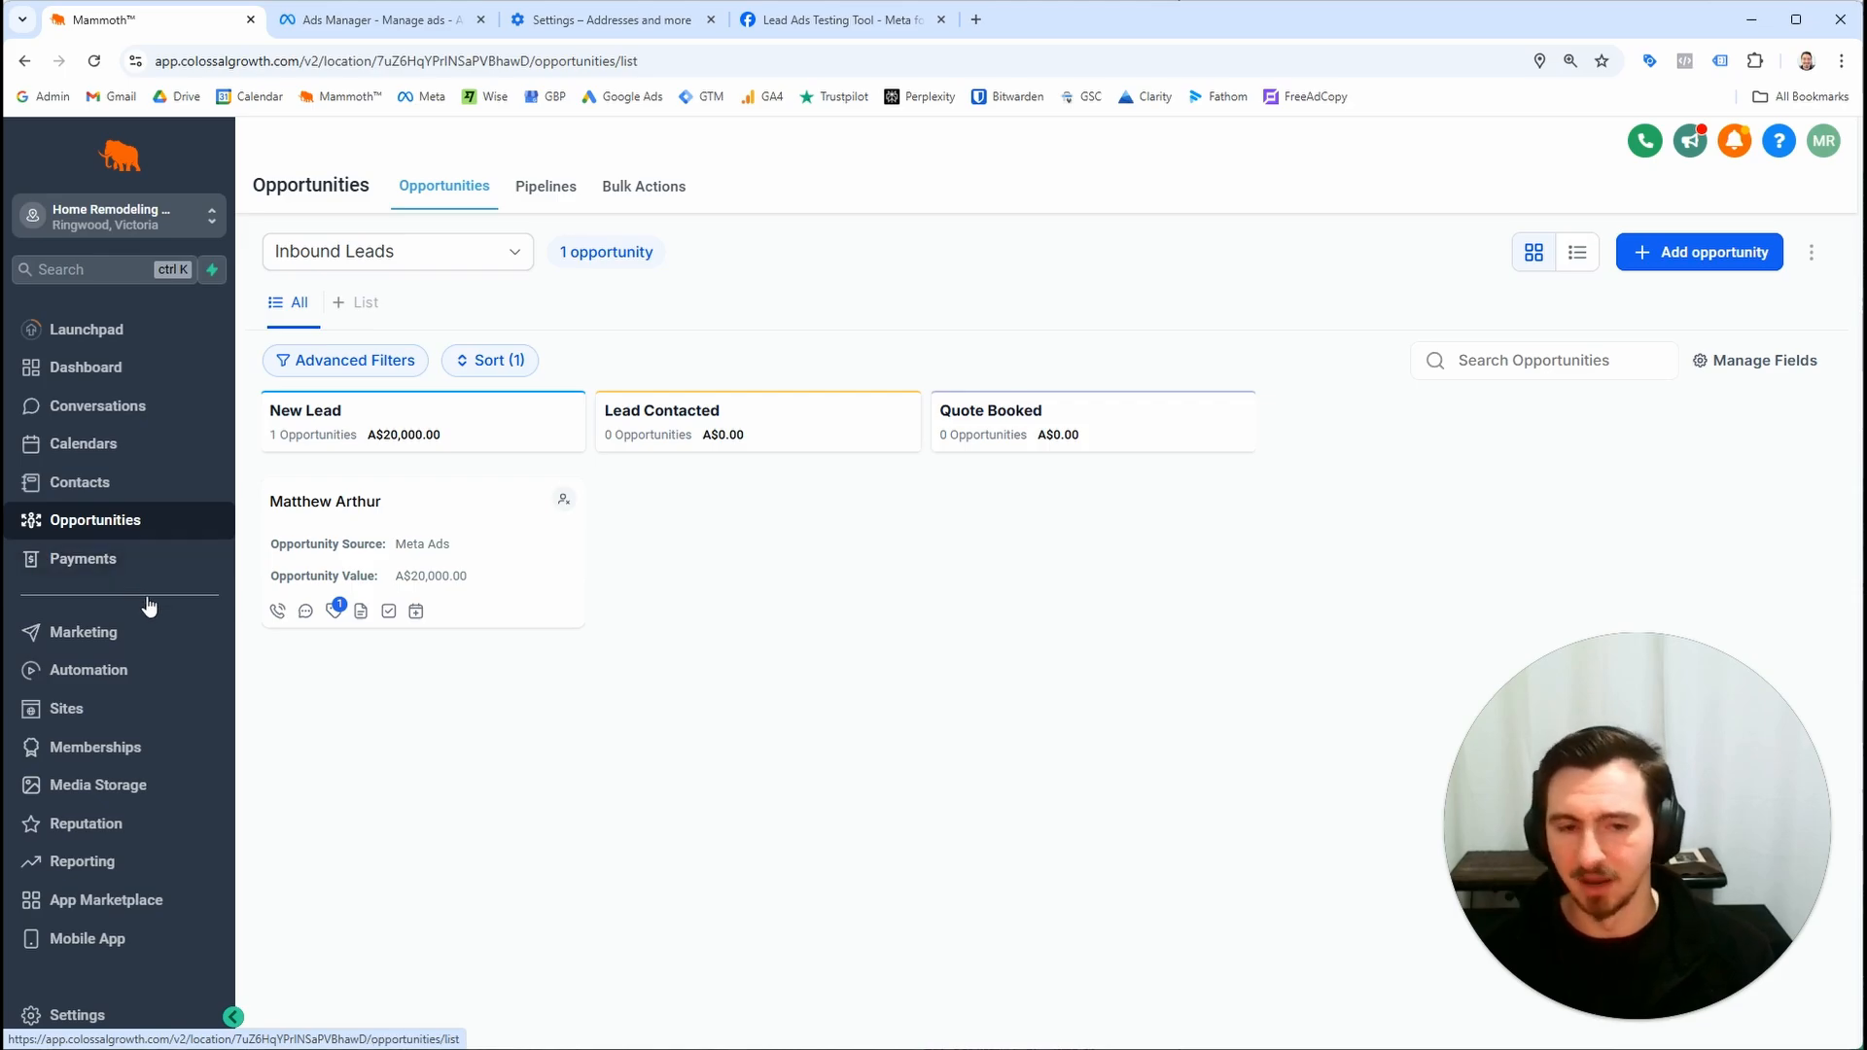
Rename the workflow's Internal Notification action to Internal Email Notification and save the workflow
left_click(151, 670)
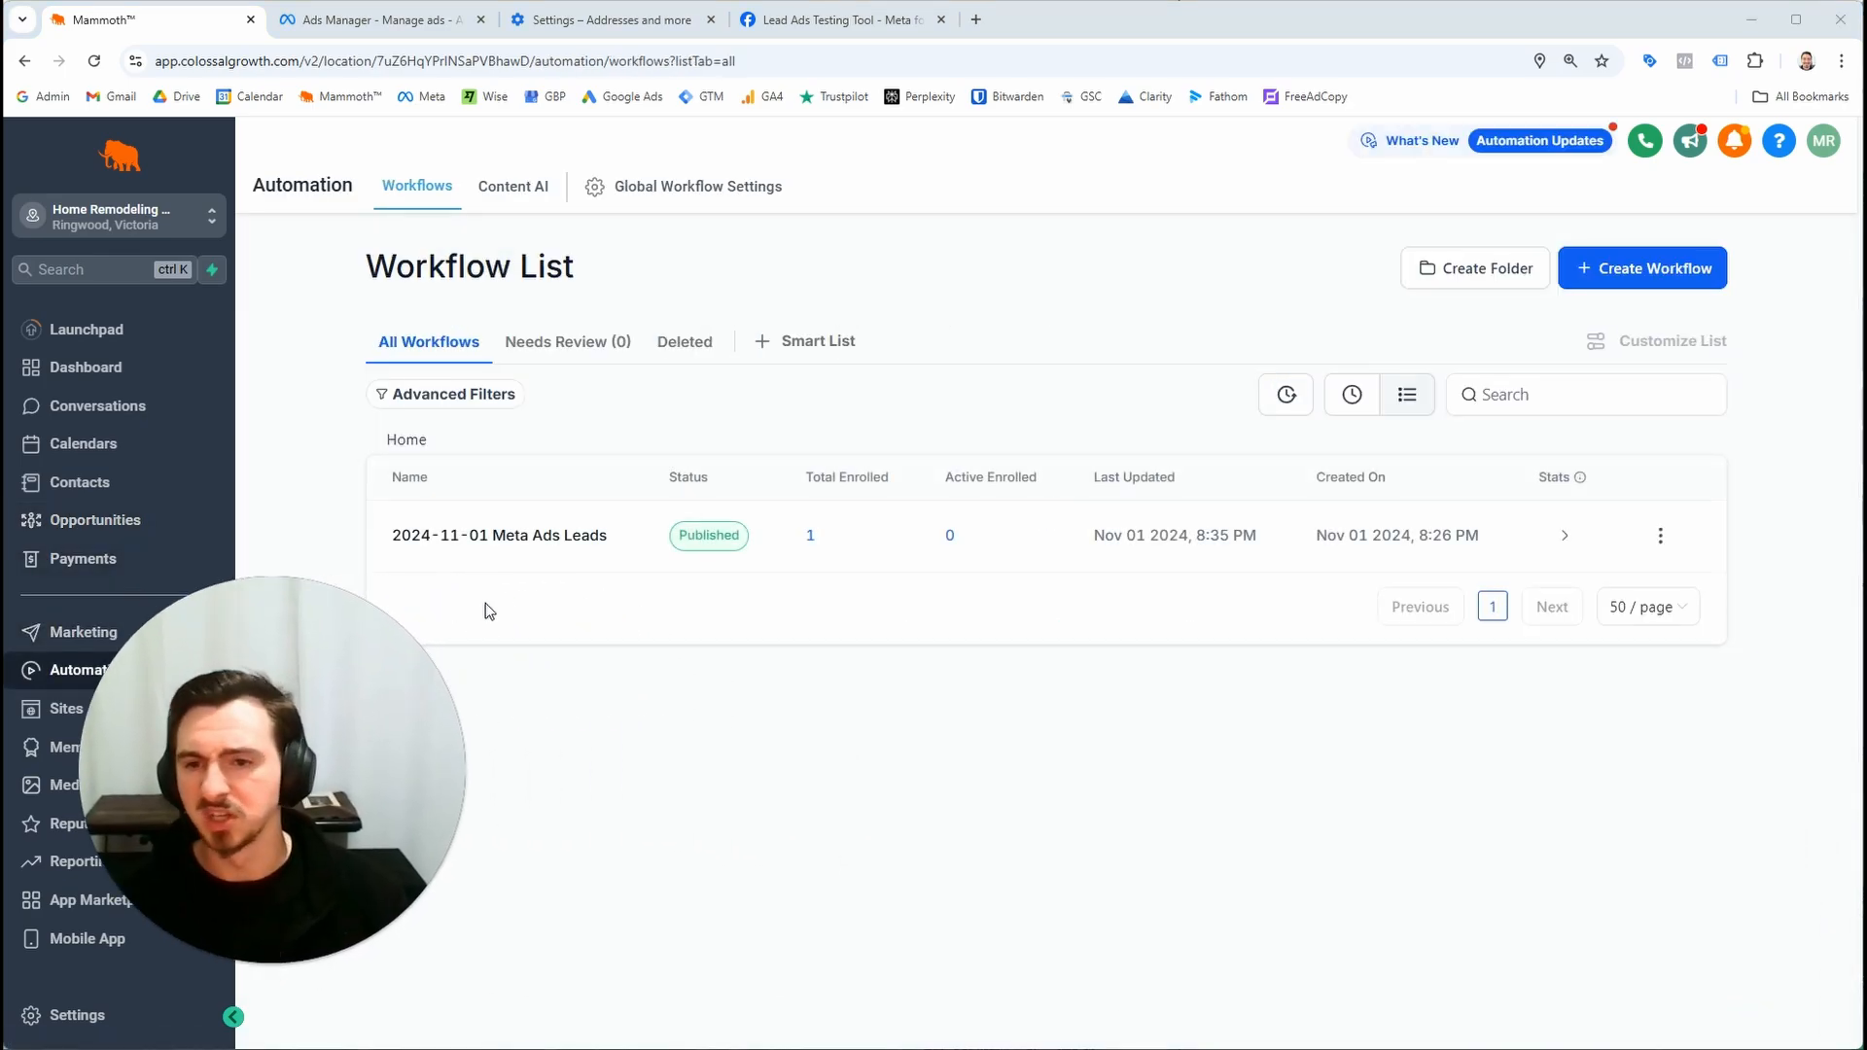
left_click(489, 538)
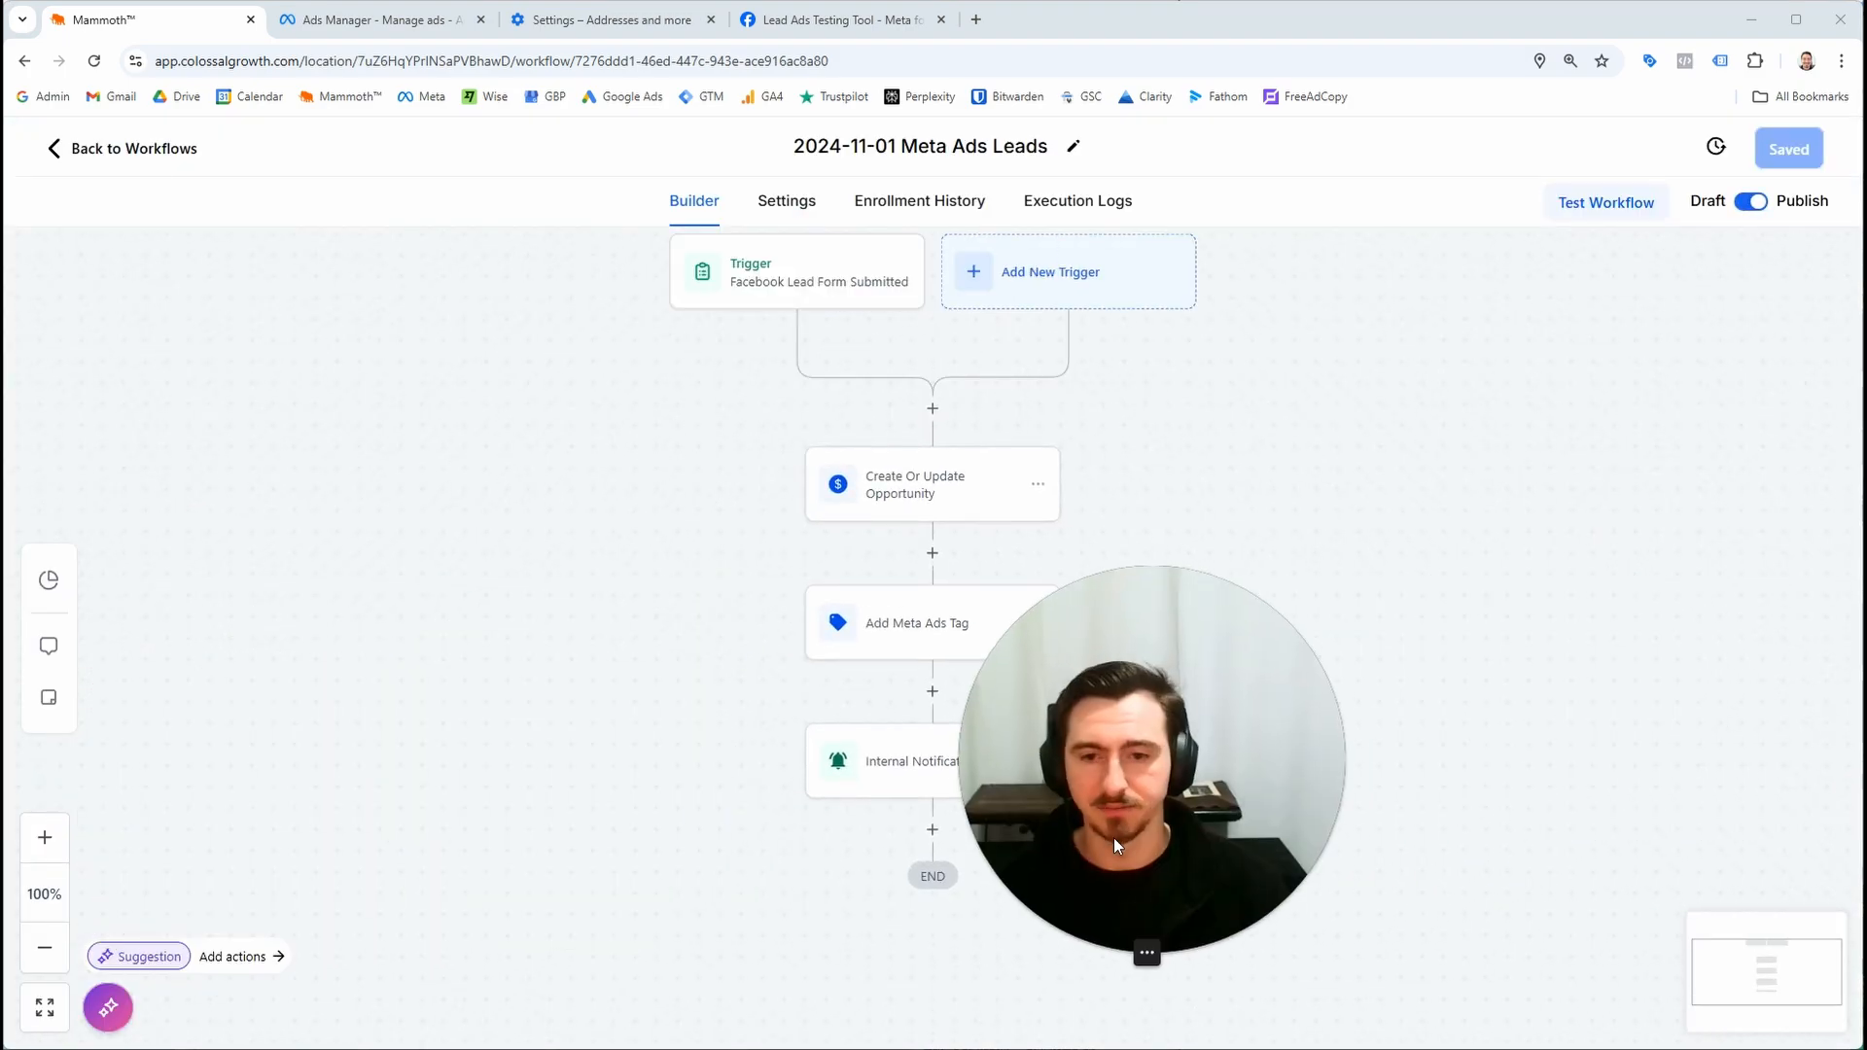
left_click_drag(746, 824, 779, 697)
scroll(950, 710, "up", 1)
scroll(953, 705, "down", 1)
scroll(980, 656, "up", 2)
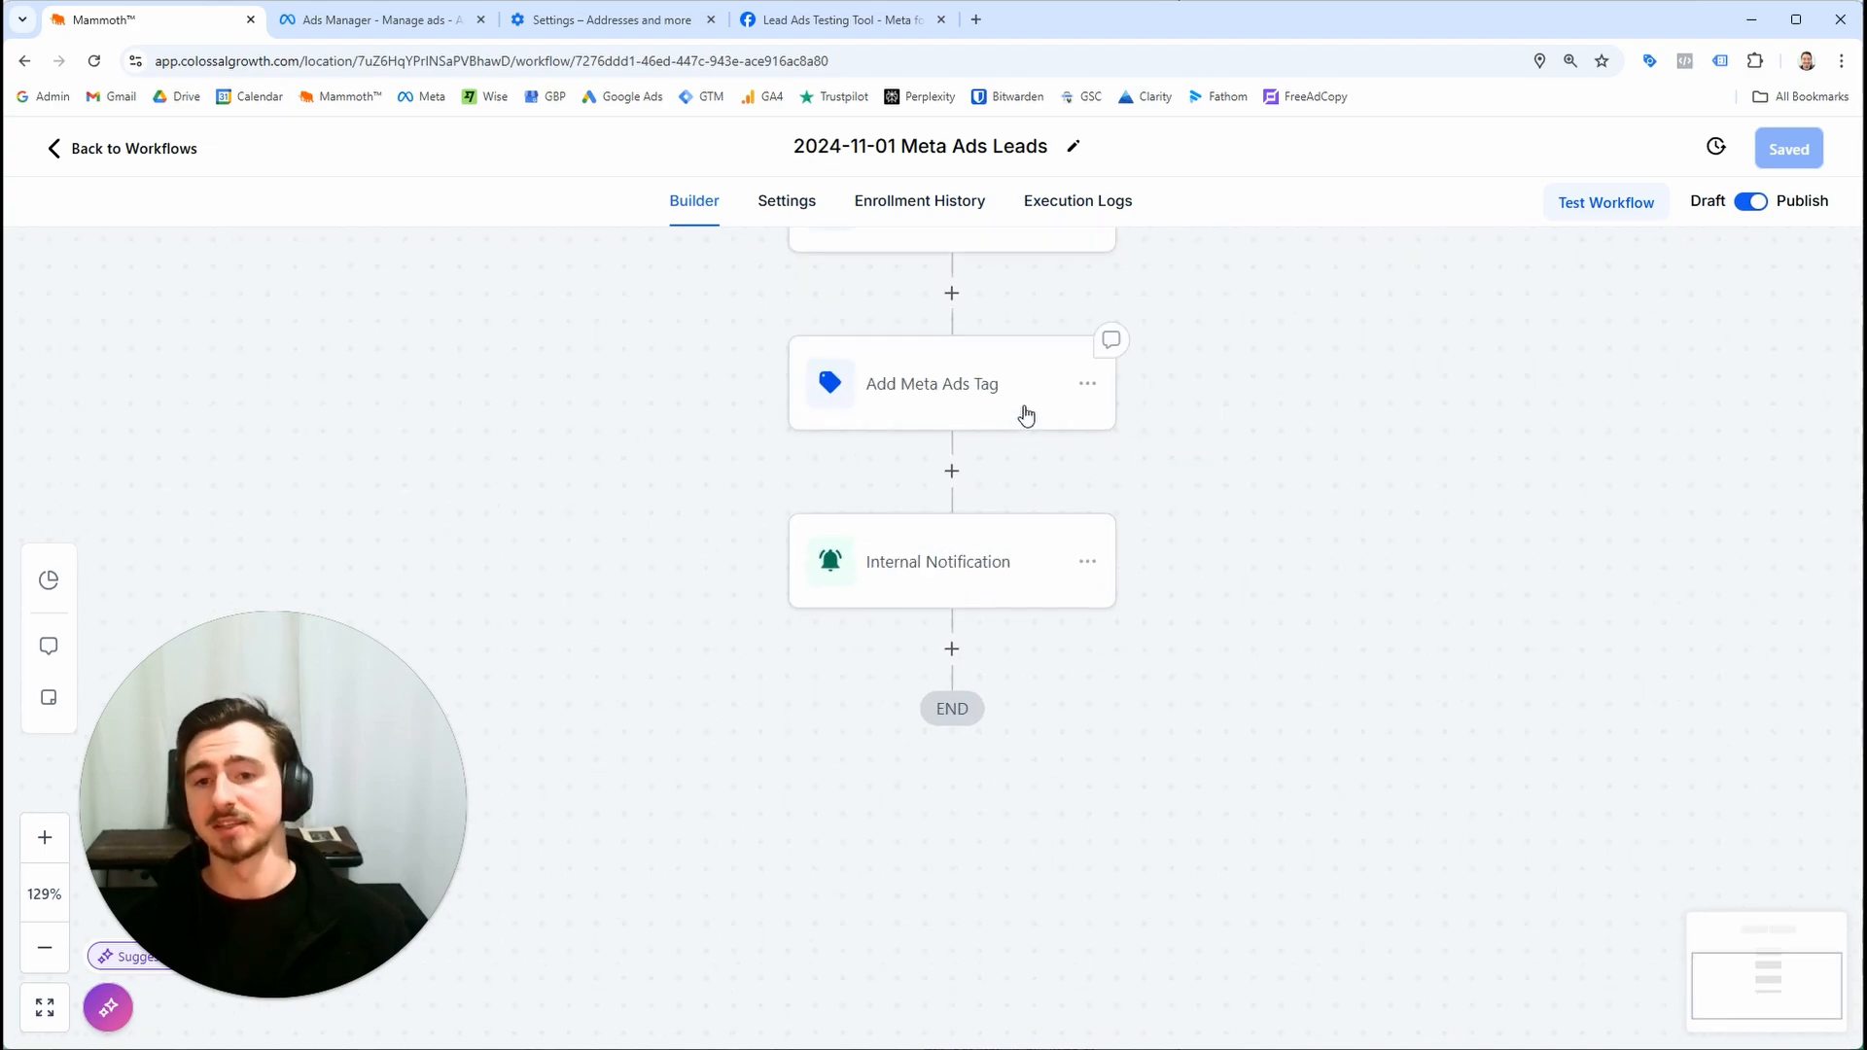
left_click(1030, 564)
left_click(1340, 437)
key("Right")
key("Right")
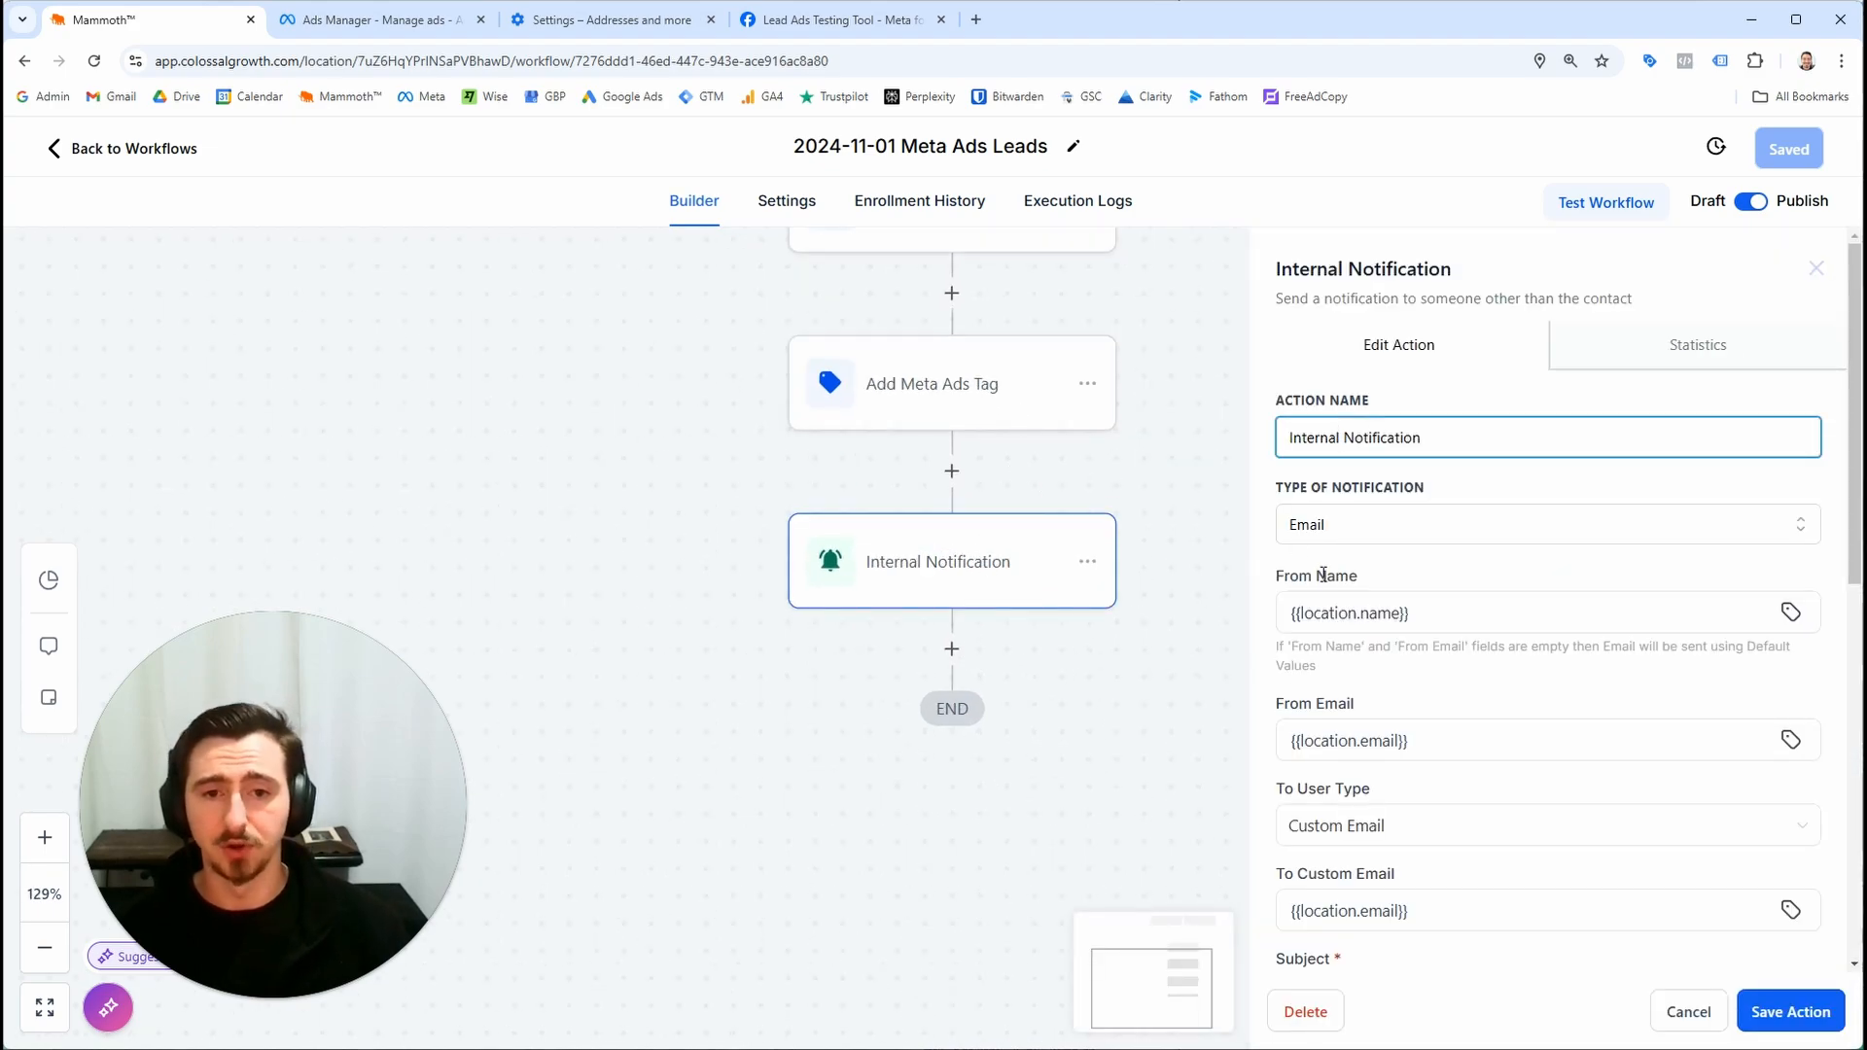
type("WEm")
key("BackSpace")
key("BackSpace")
key("BackSpace")
type("Emai")
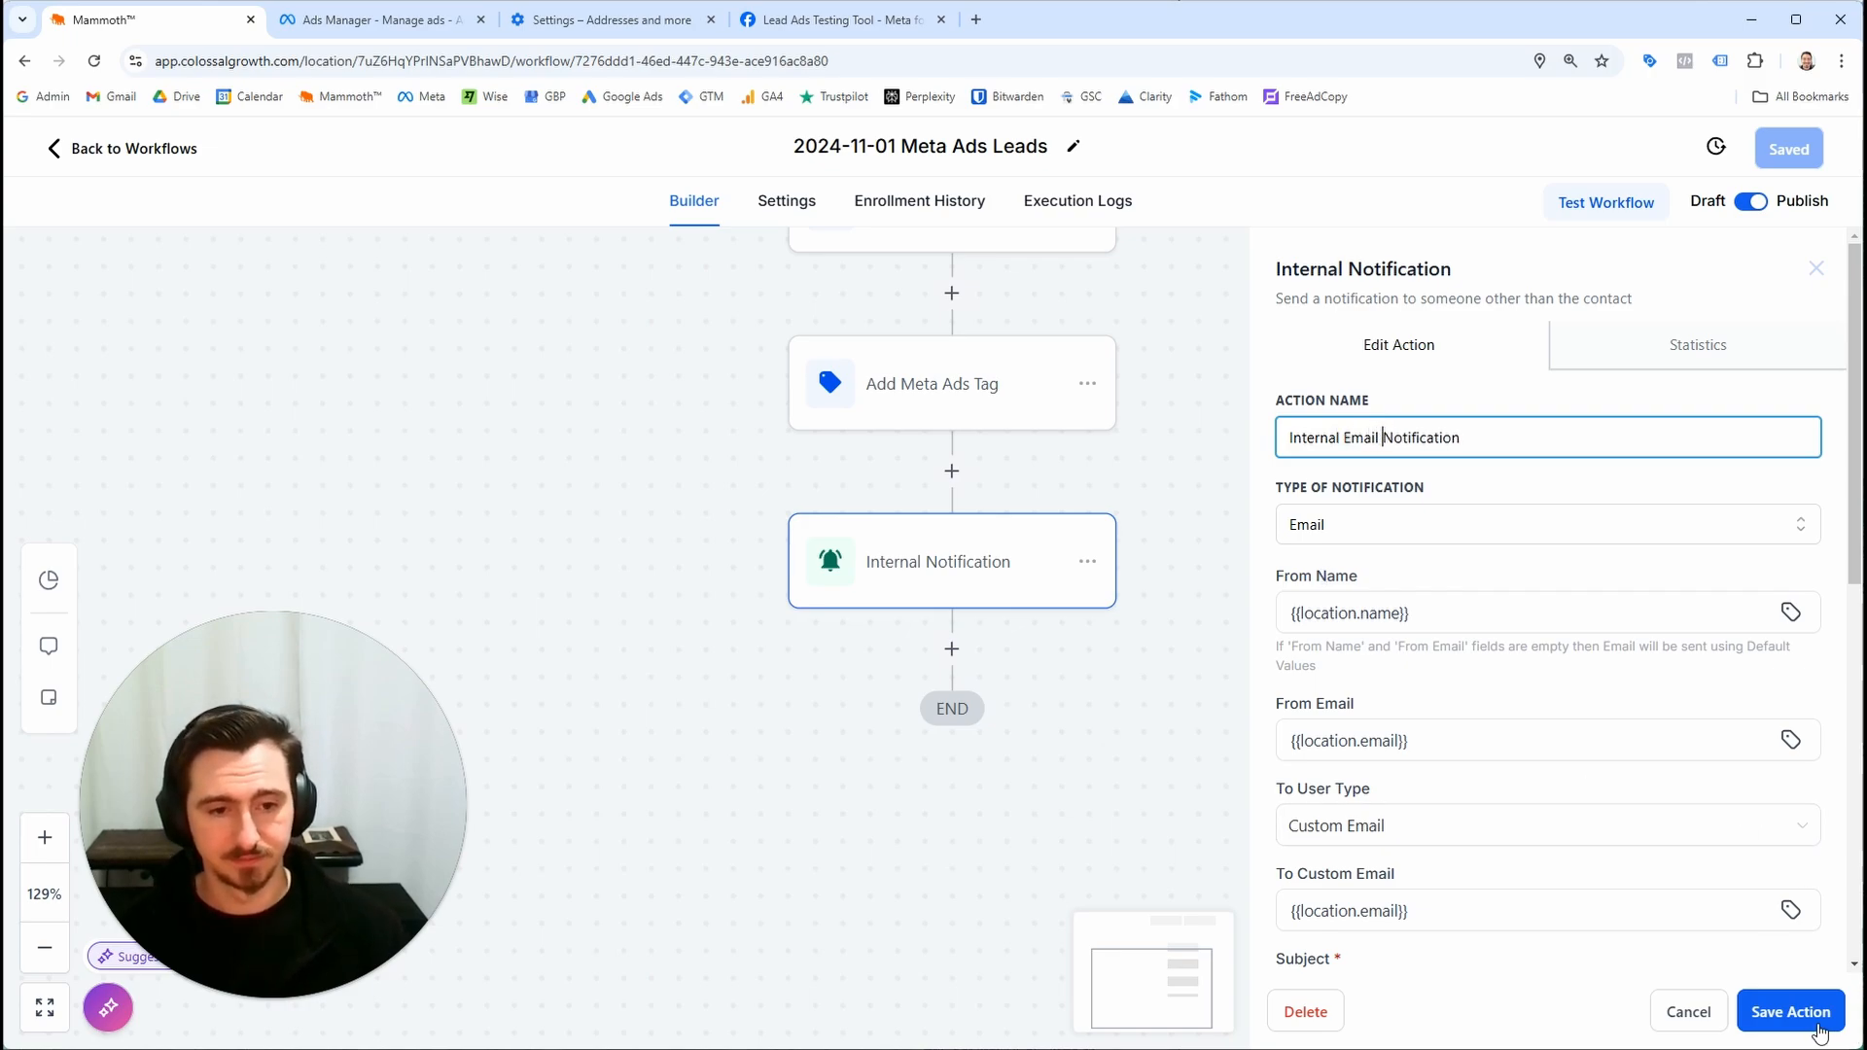
left_click(1815, 1021)
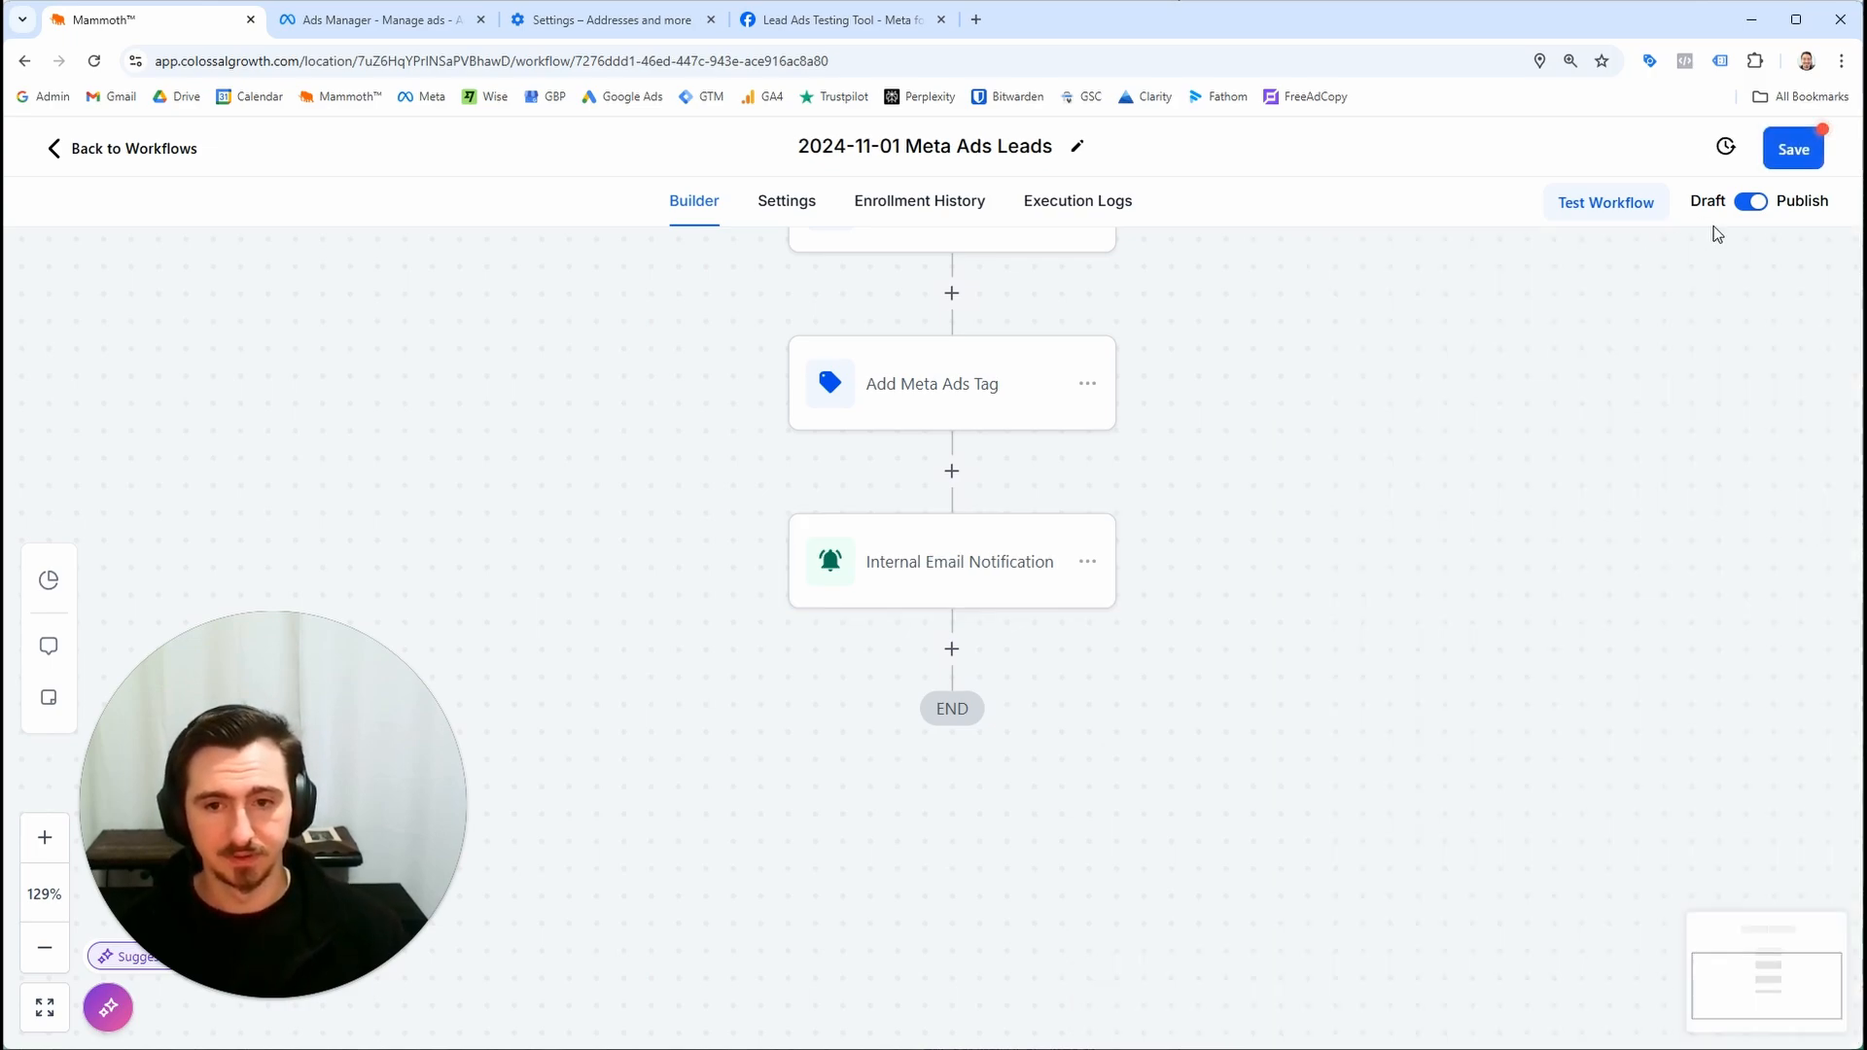
left_click(1767, 162)
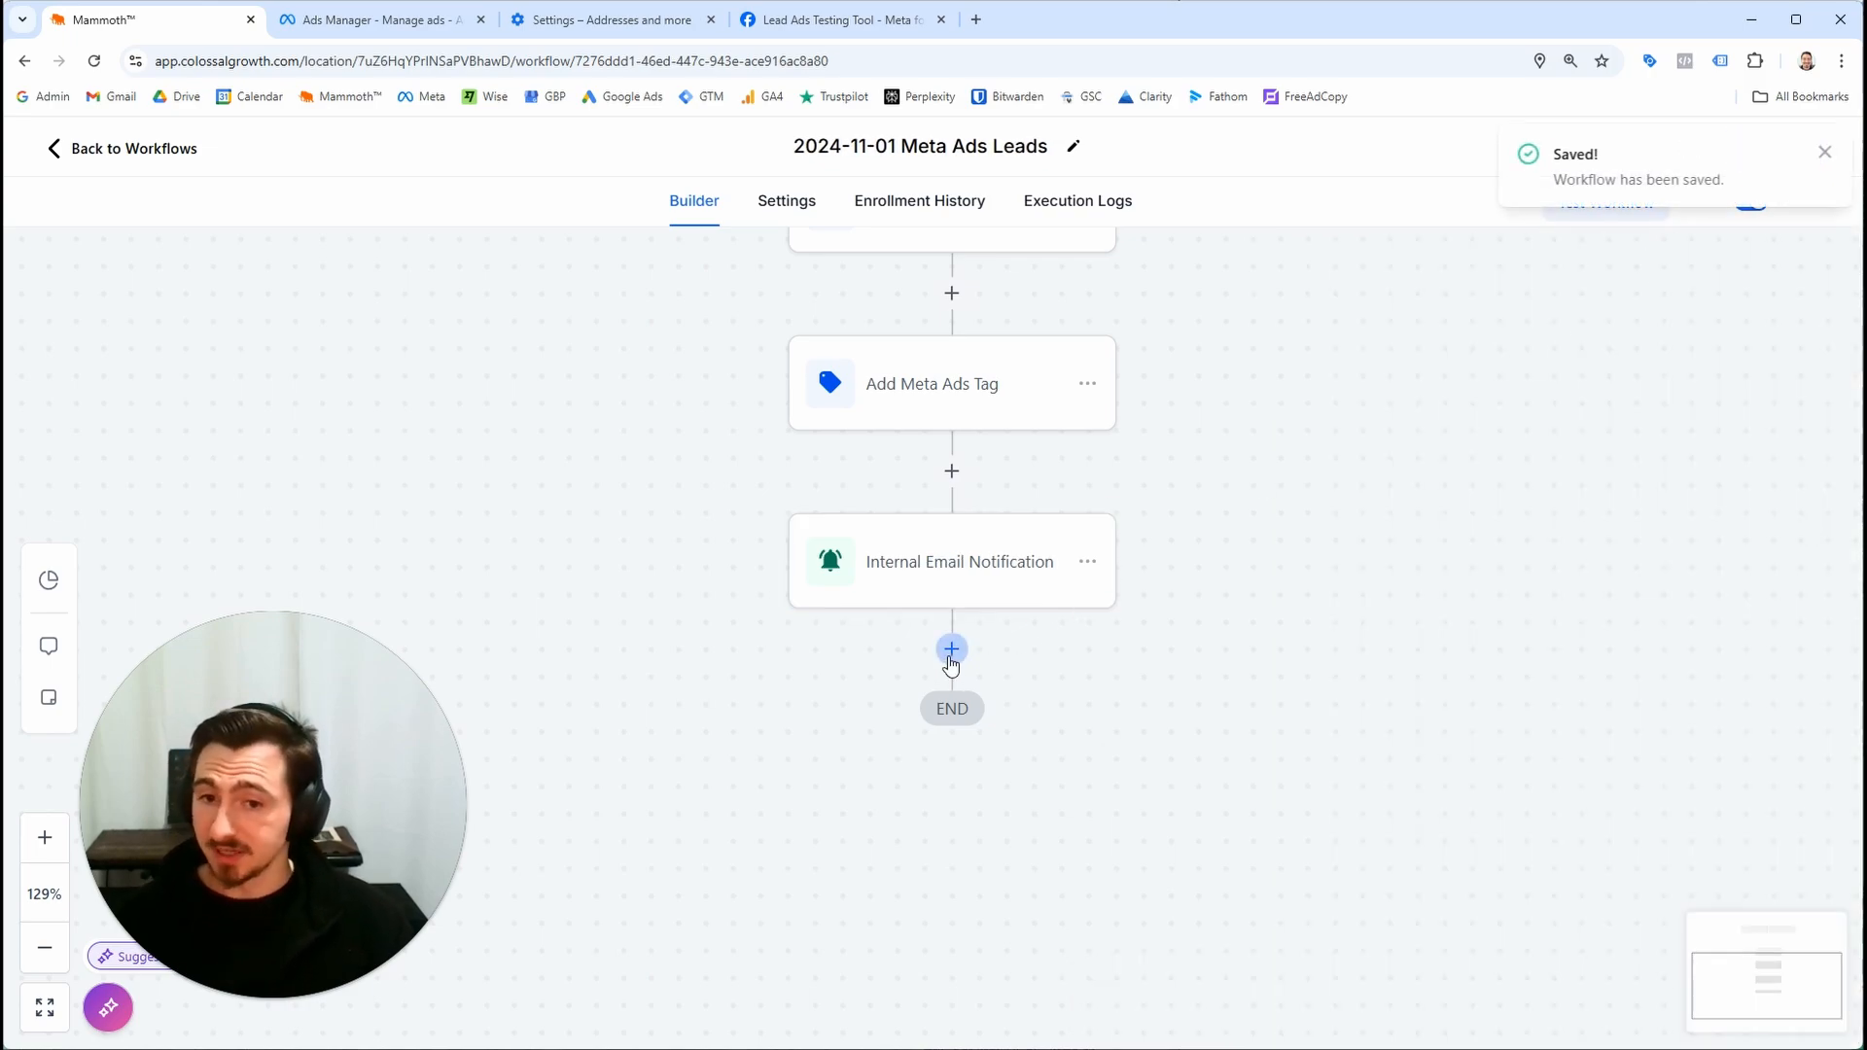
Add an SMS action after the Internal Email Notification step
left_click(953, 650)
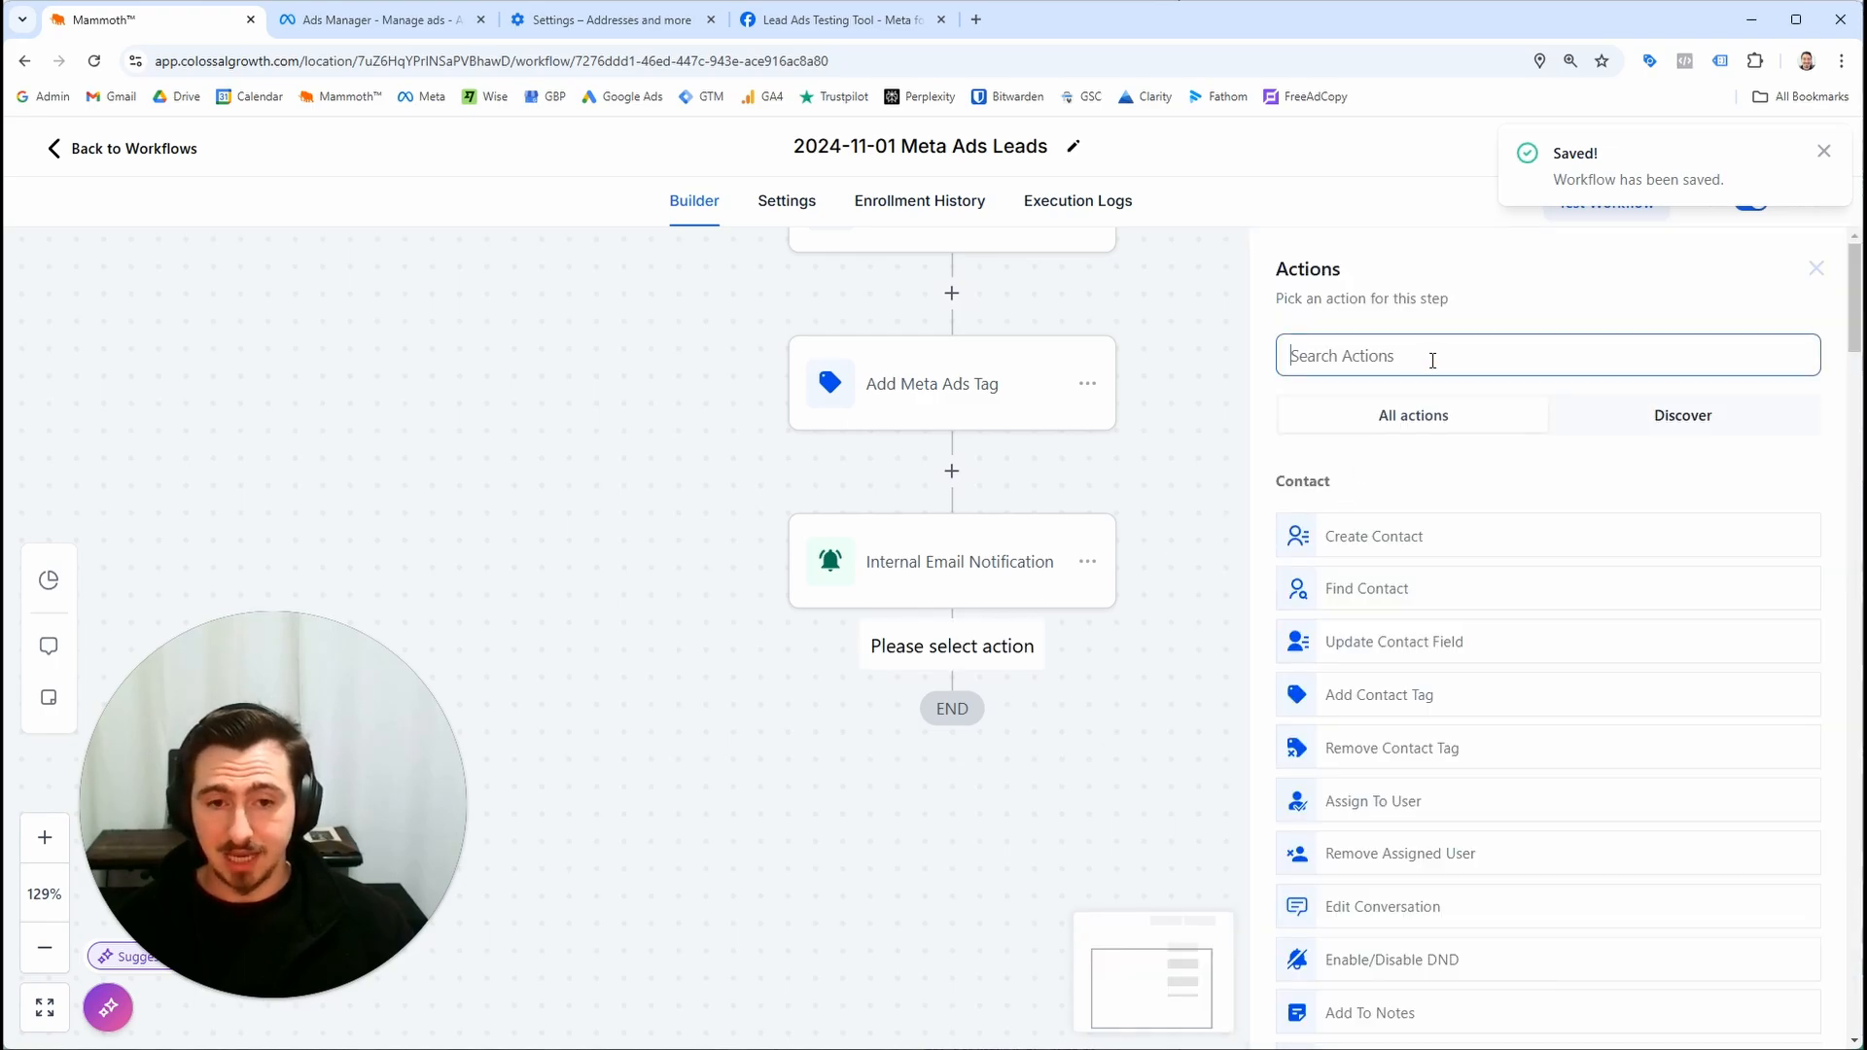
type("sms")
left_click(1492, 515)
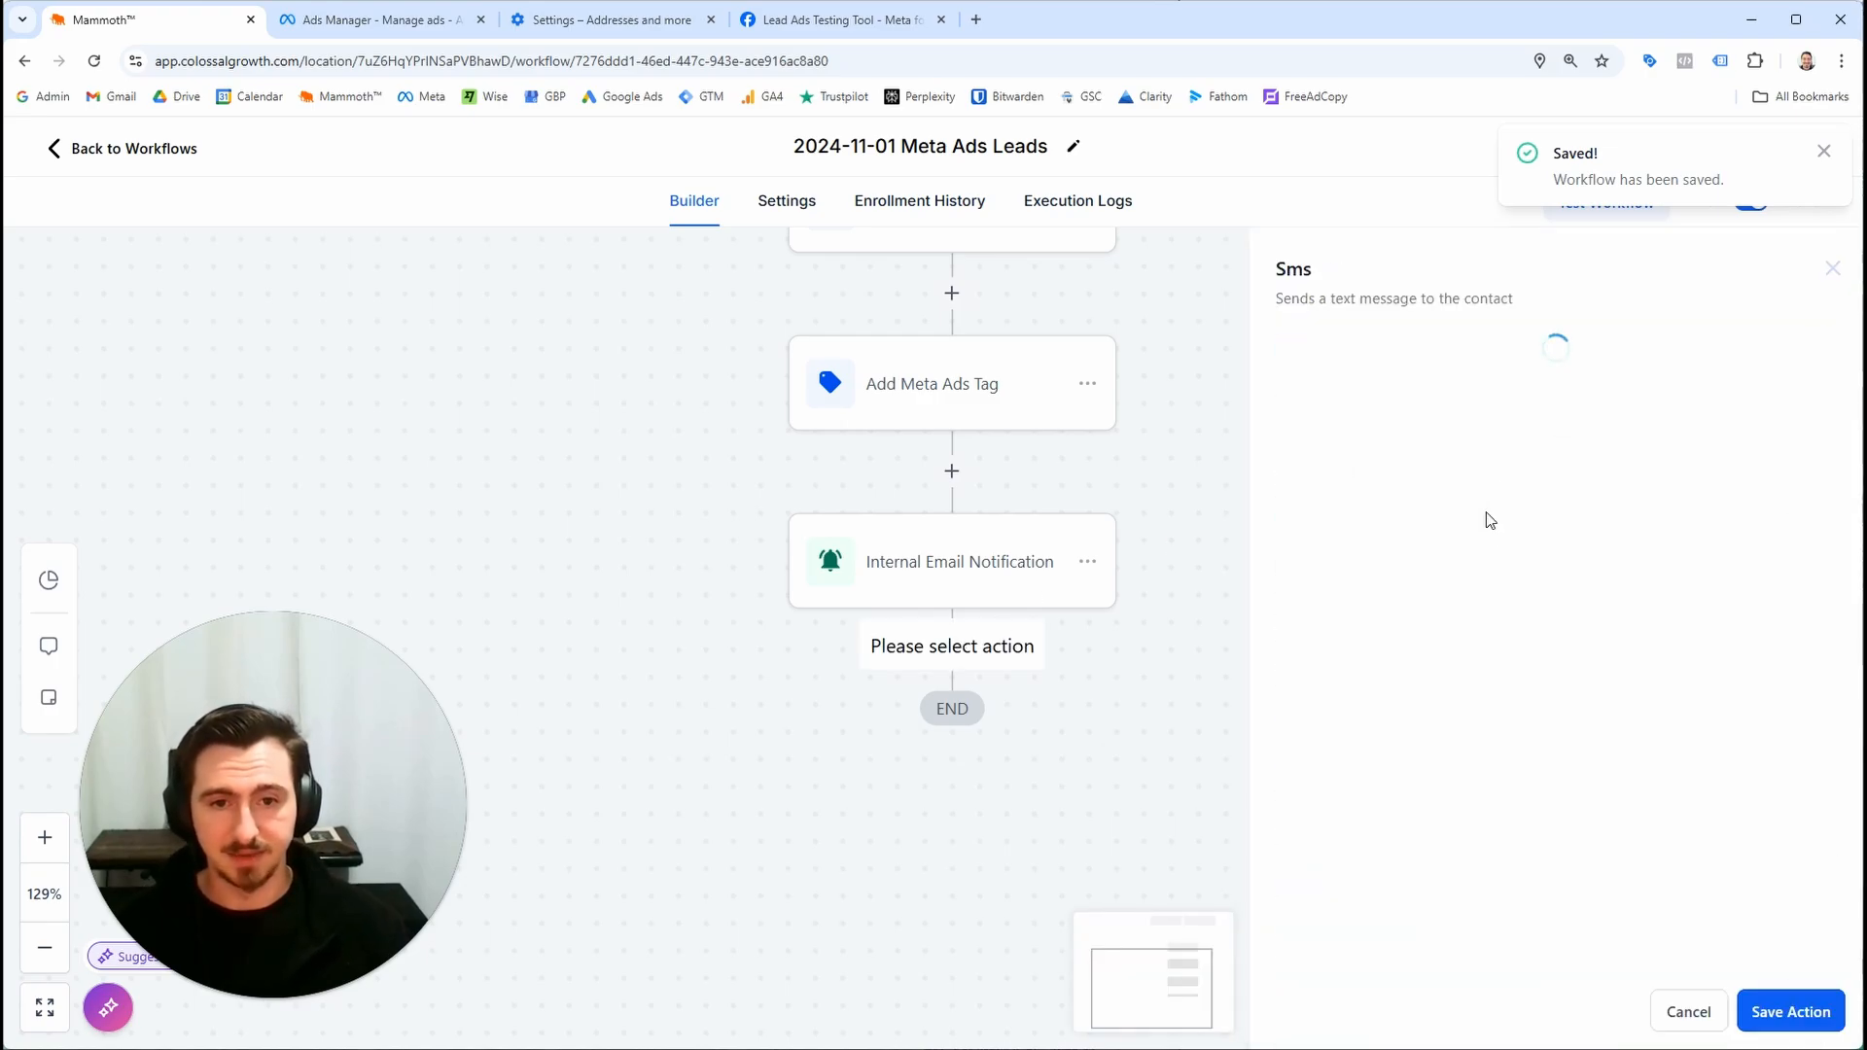
left_click(1488, 517)
left_click(1434, 613)
left_click(1313, 702)
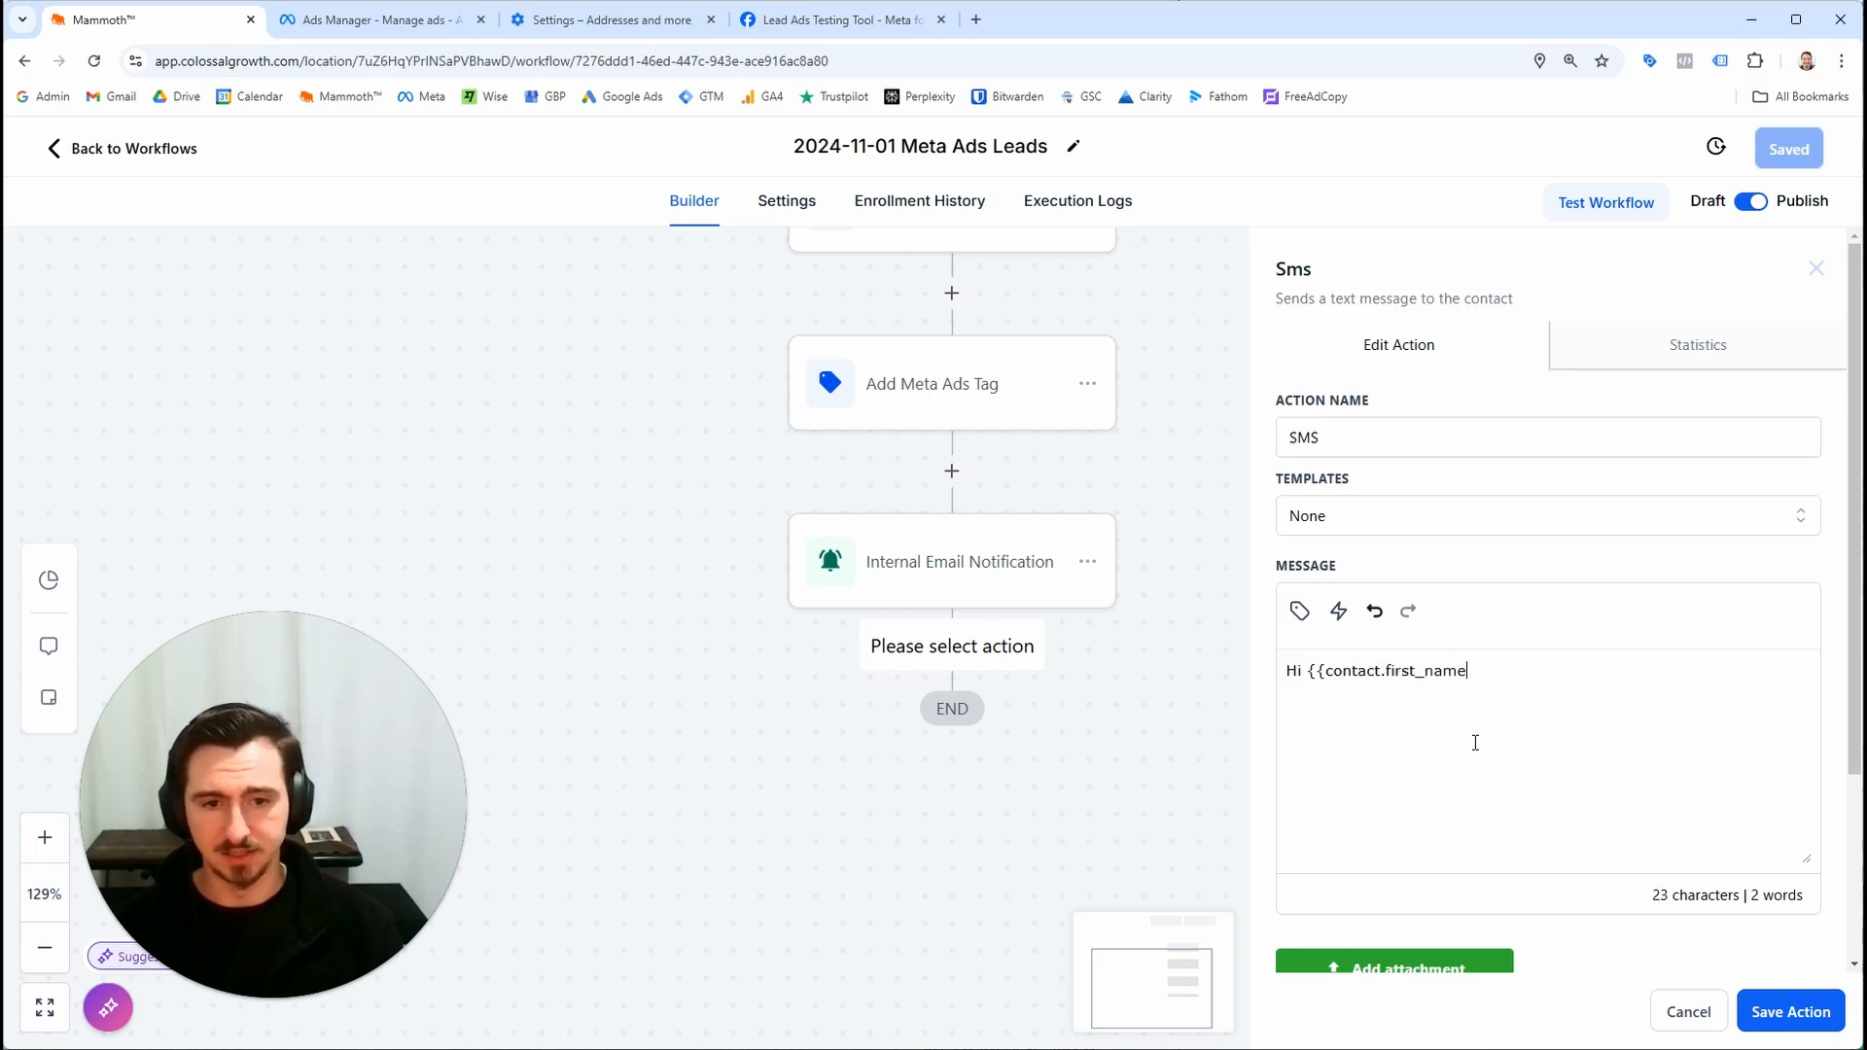
Clear the default SMS message and insert the Contact First Name field after "Hi"
left_click_drag(1618, 675, 1309, 671)
key("BackSpace")
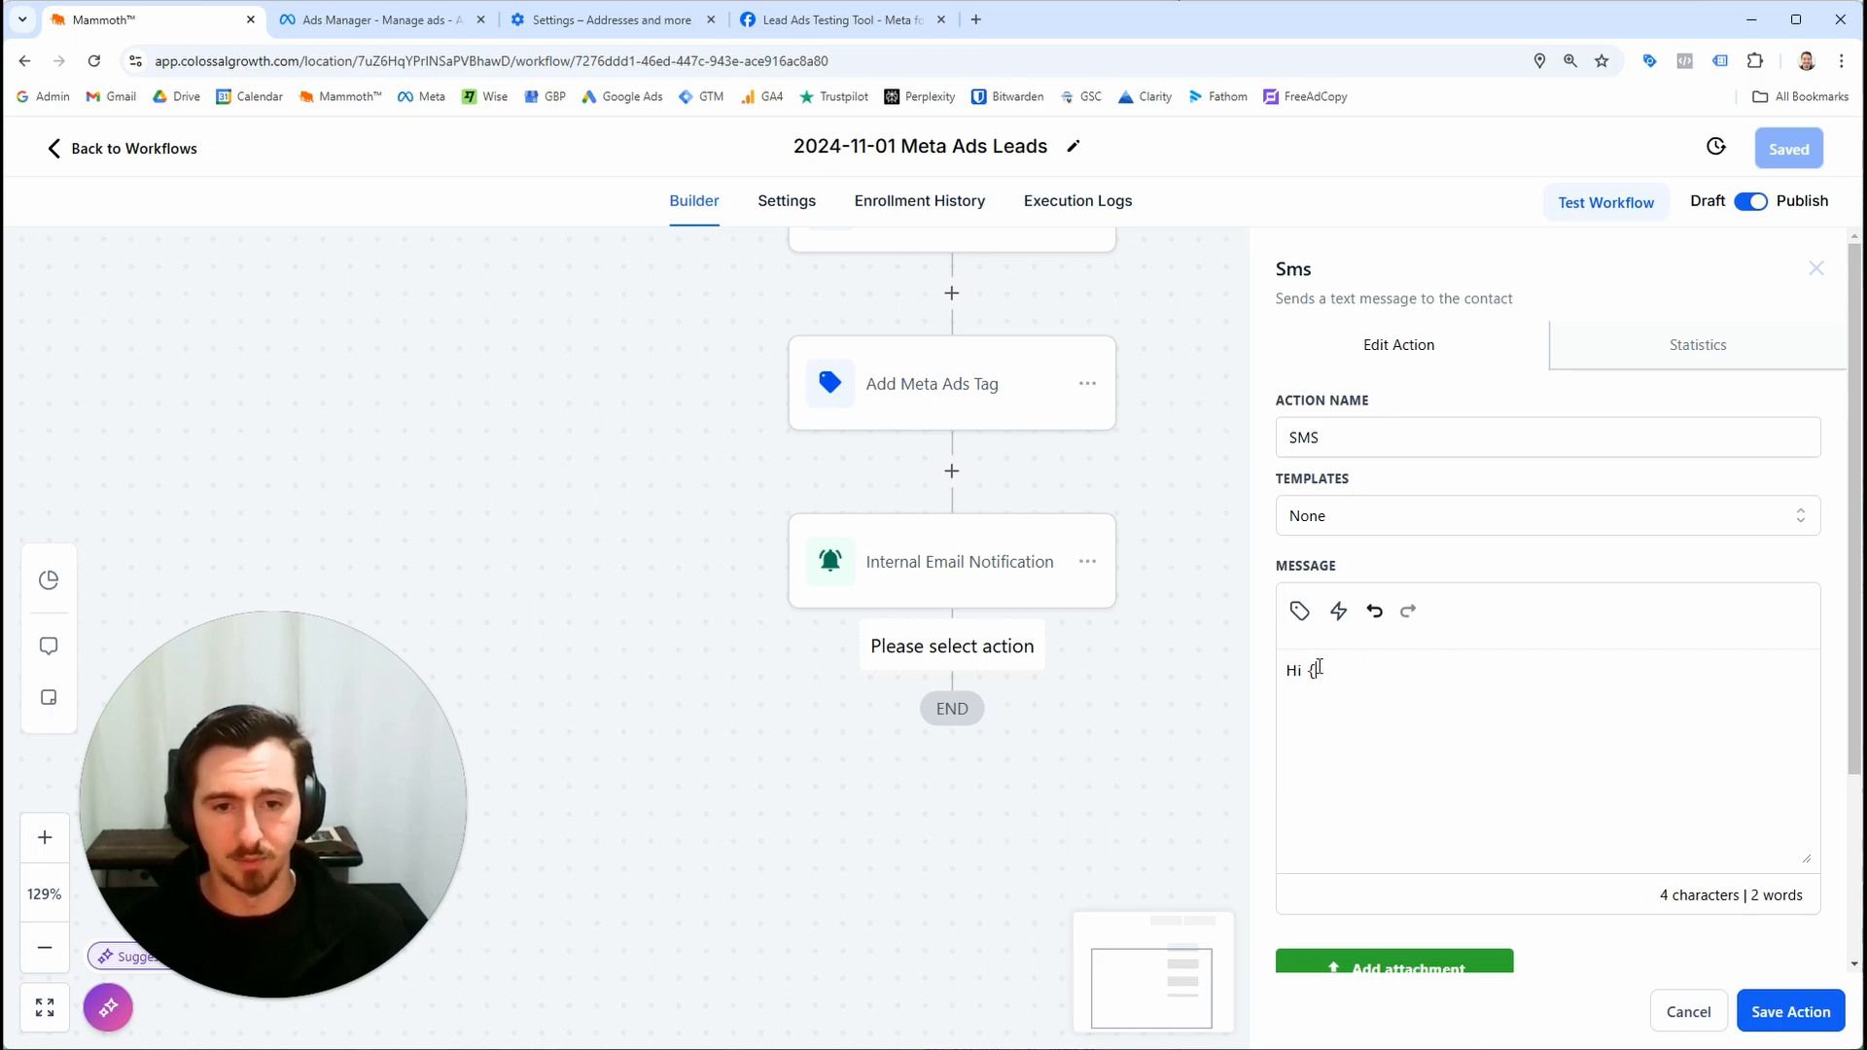
left_click(1303, 612)
left_click(1189, 191)
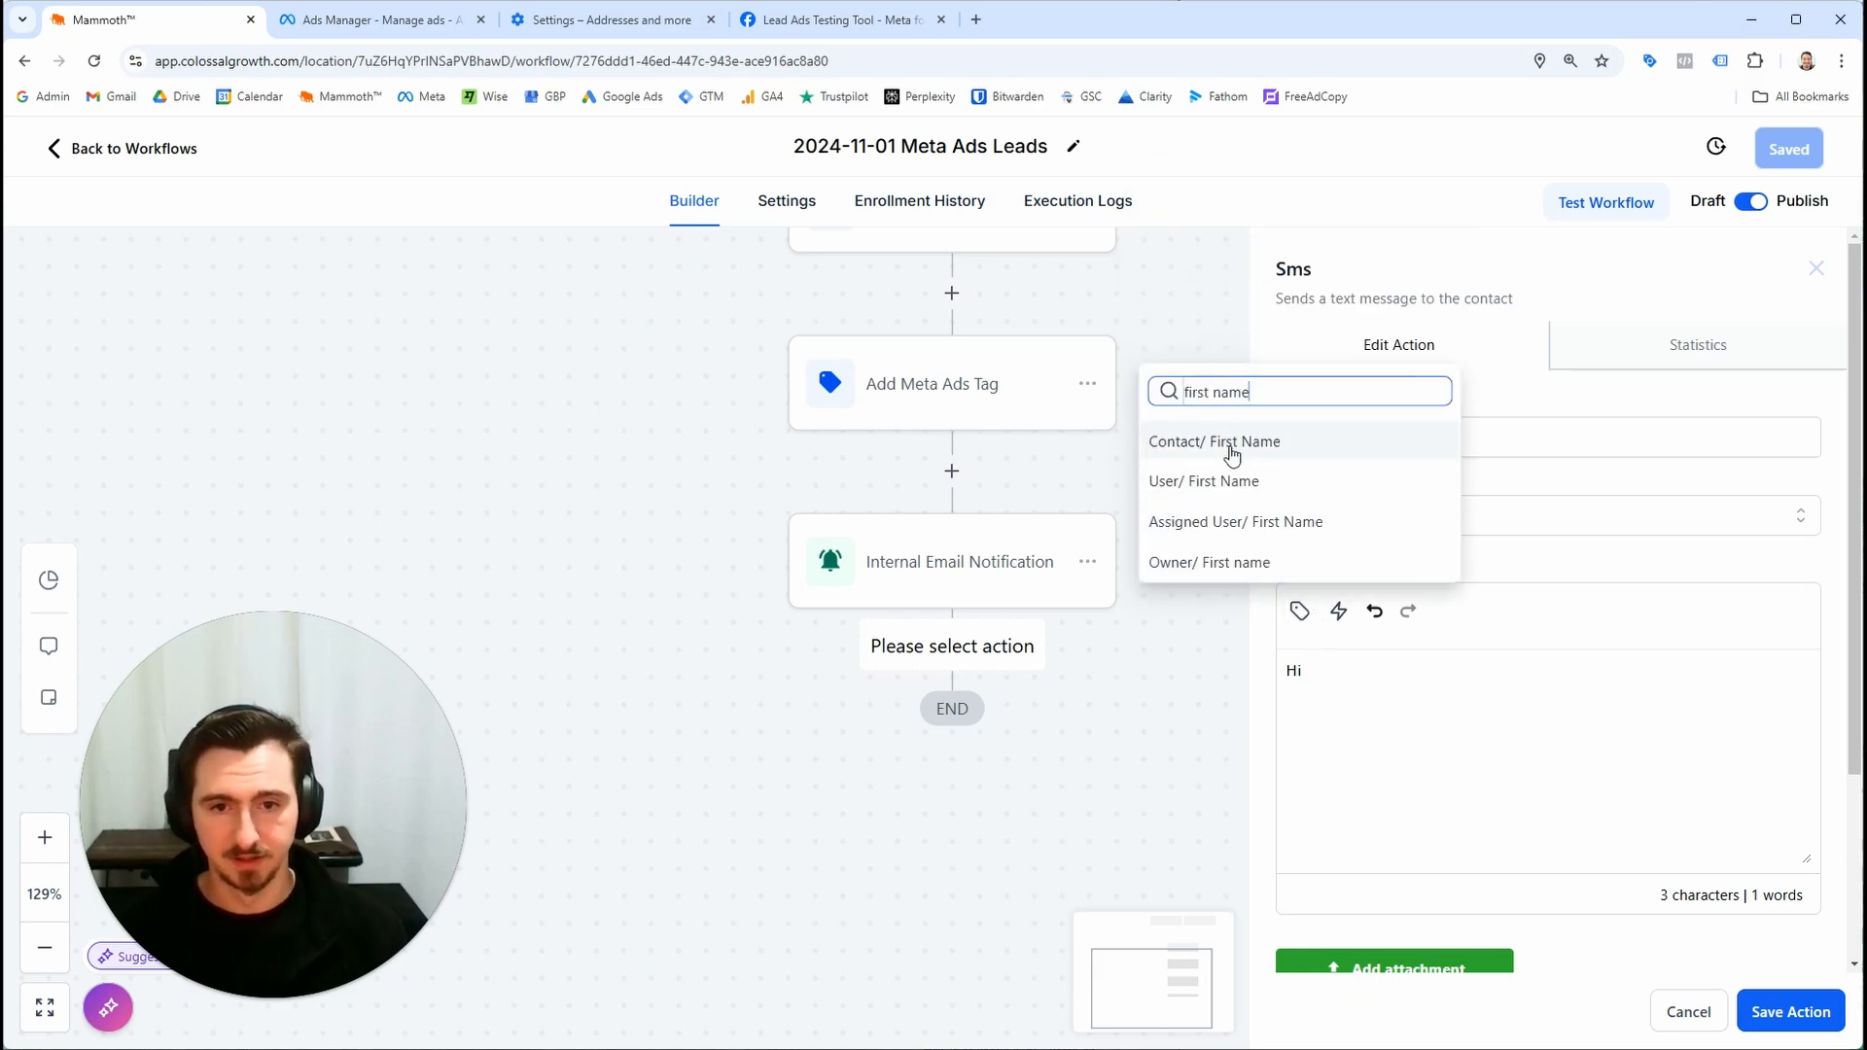
left_click(1176, 457)
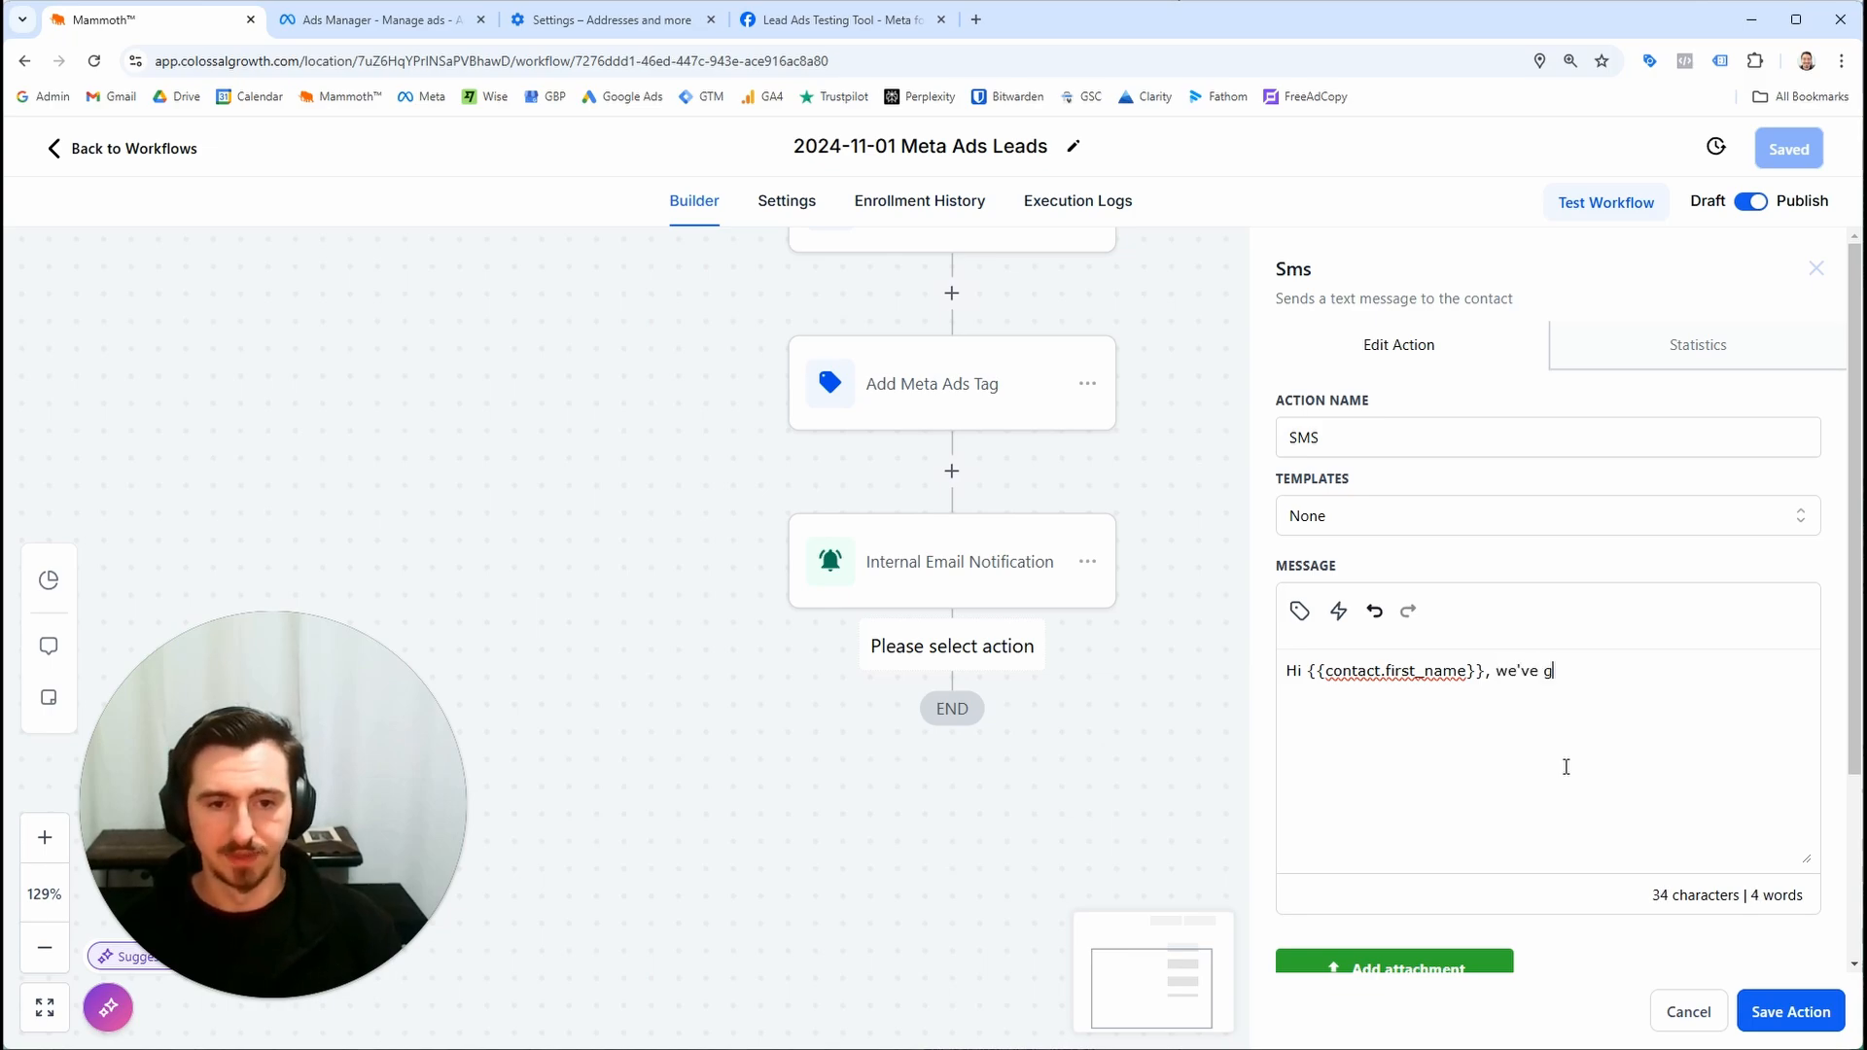
Continue the message with ", we've got your details. Aiming to call you within 5 minutes. Kind regards," followed by the location name field
type("clal yo")
key("BackSpace")
type("all you within 5 minutes. Kind regards,")
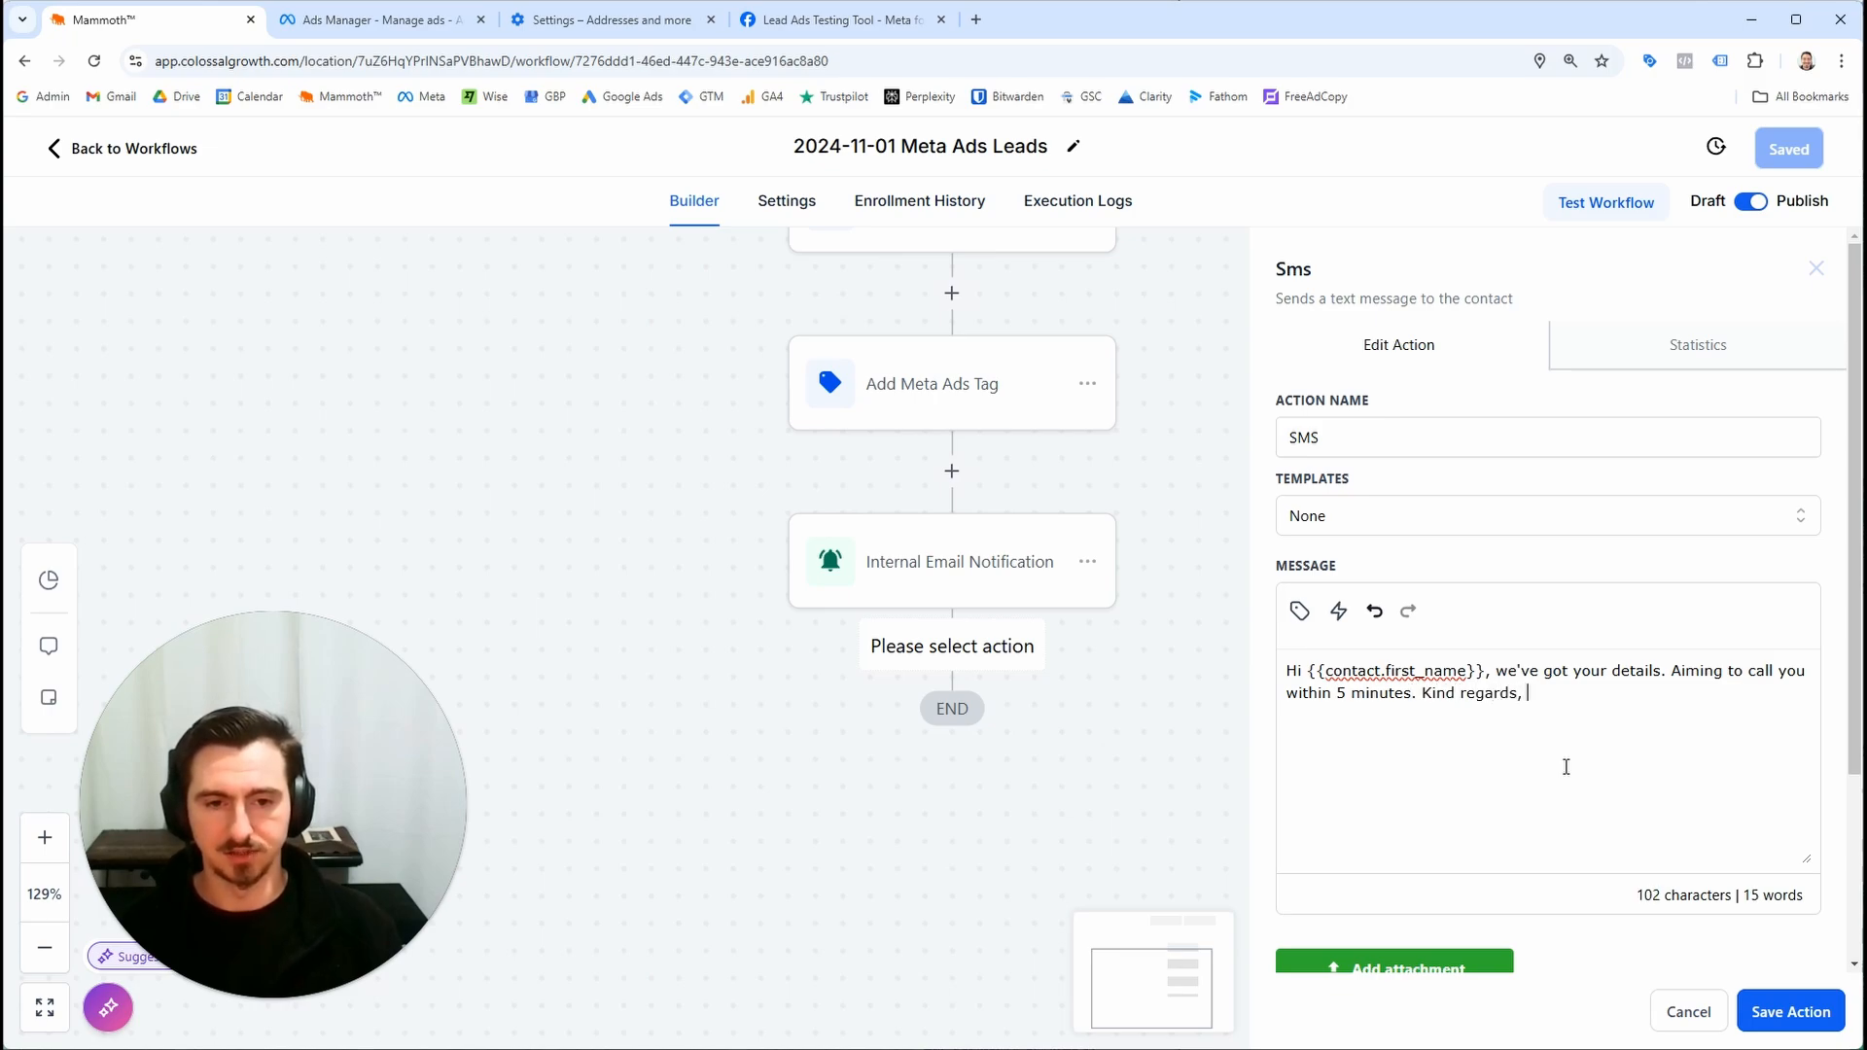
left_click(1298, 611)
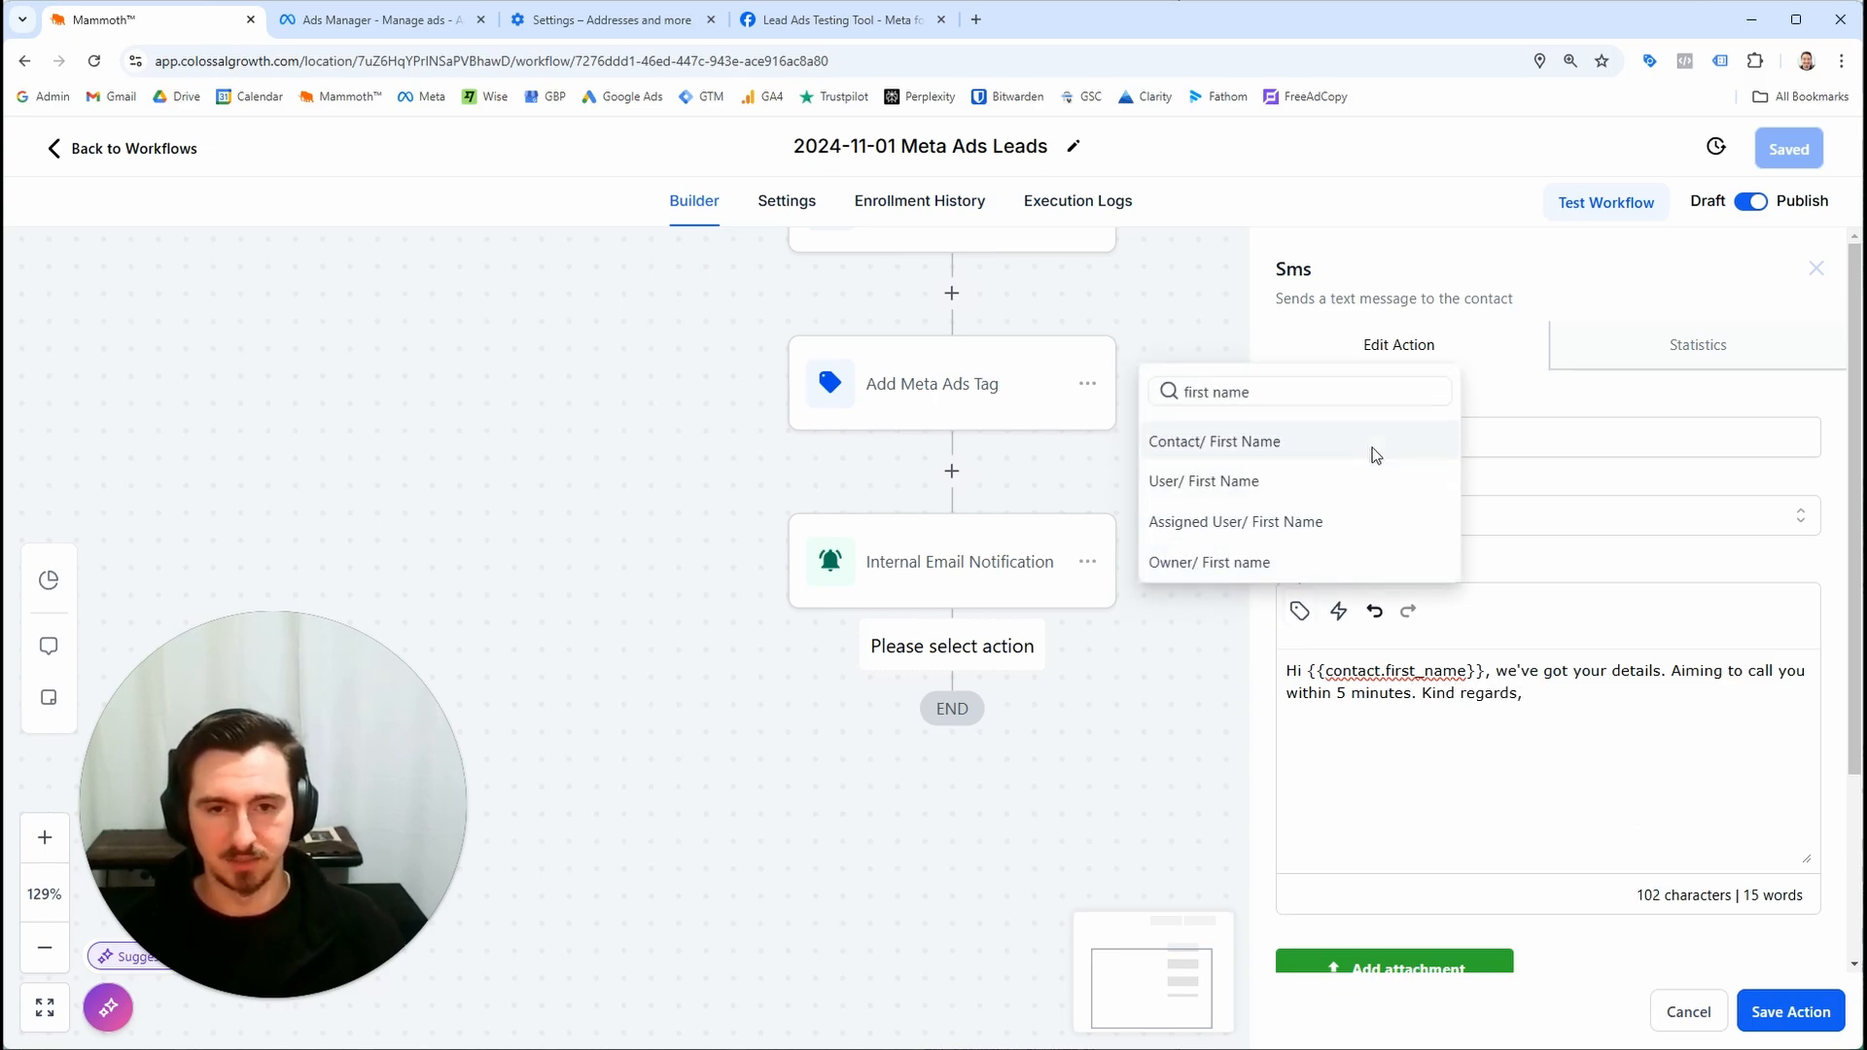
left_click(1379, 403)
type("lo")
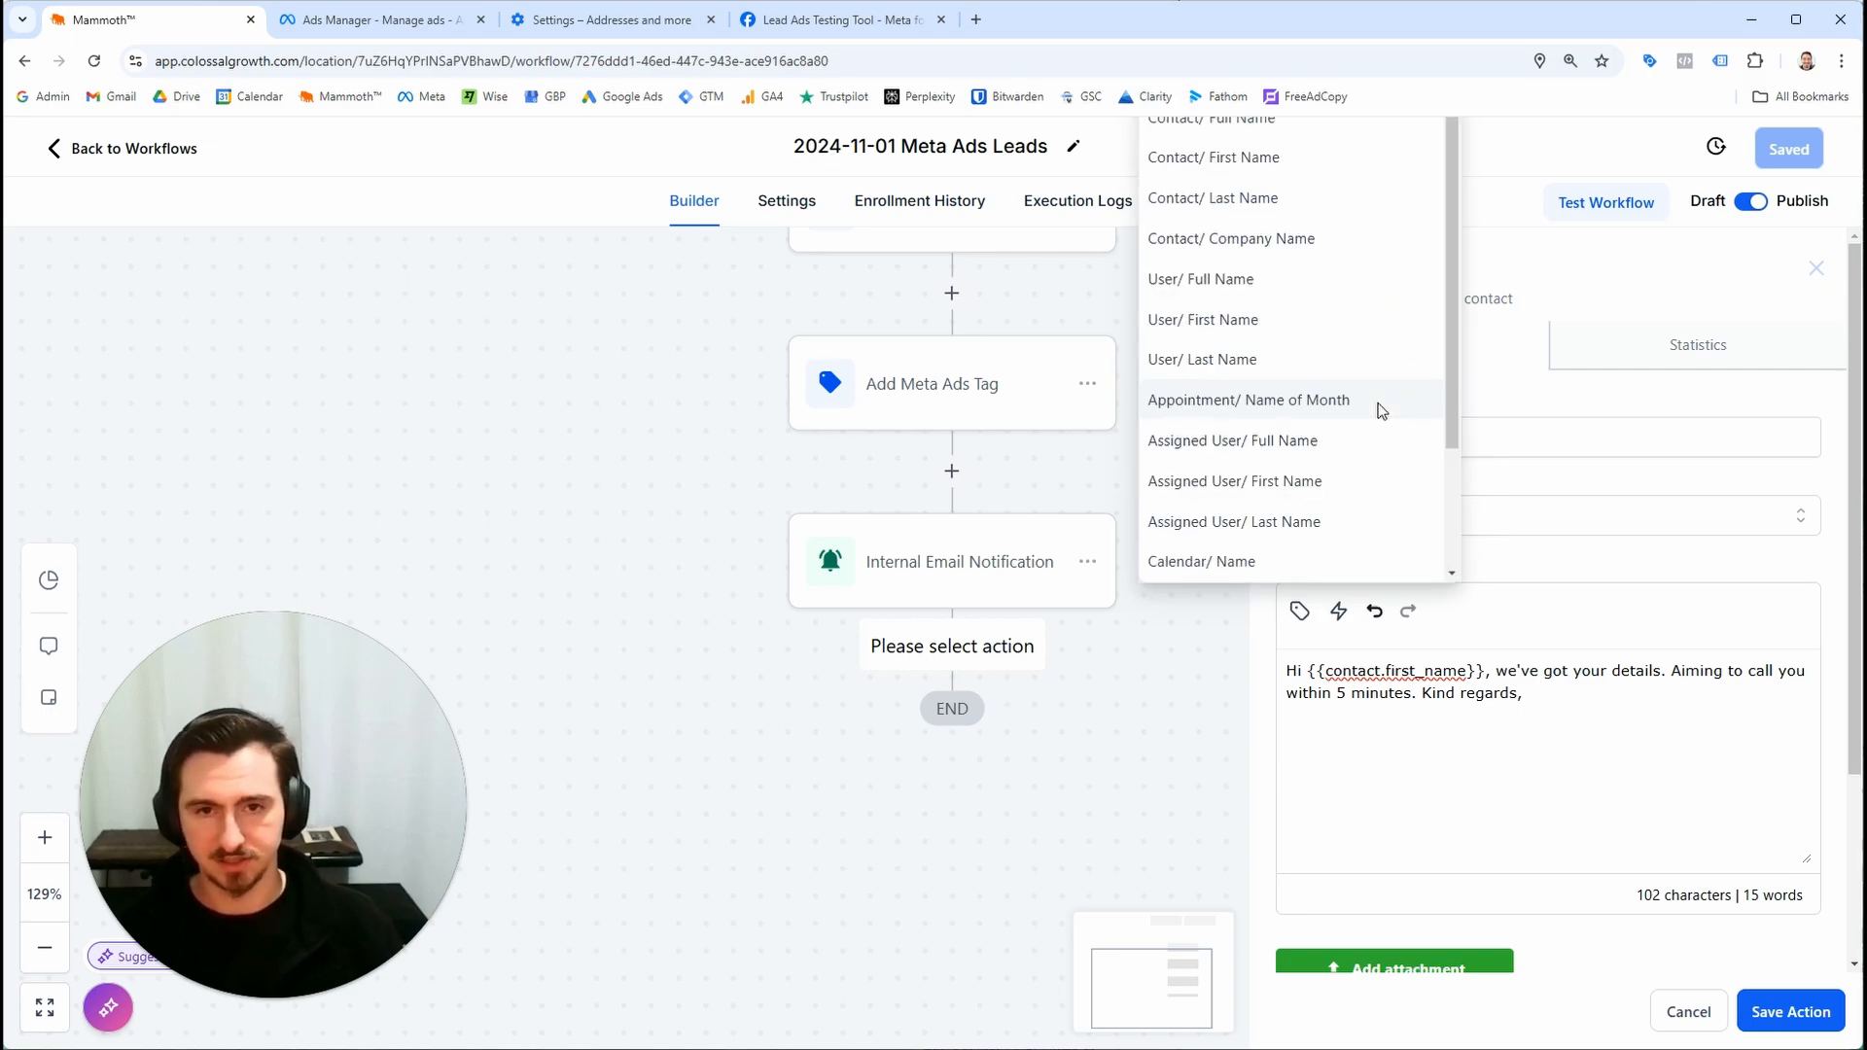
scroll(1308, 309, "down", 2)
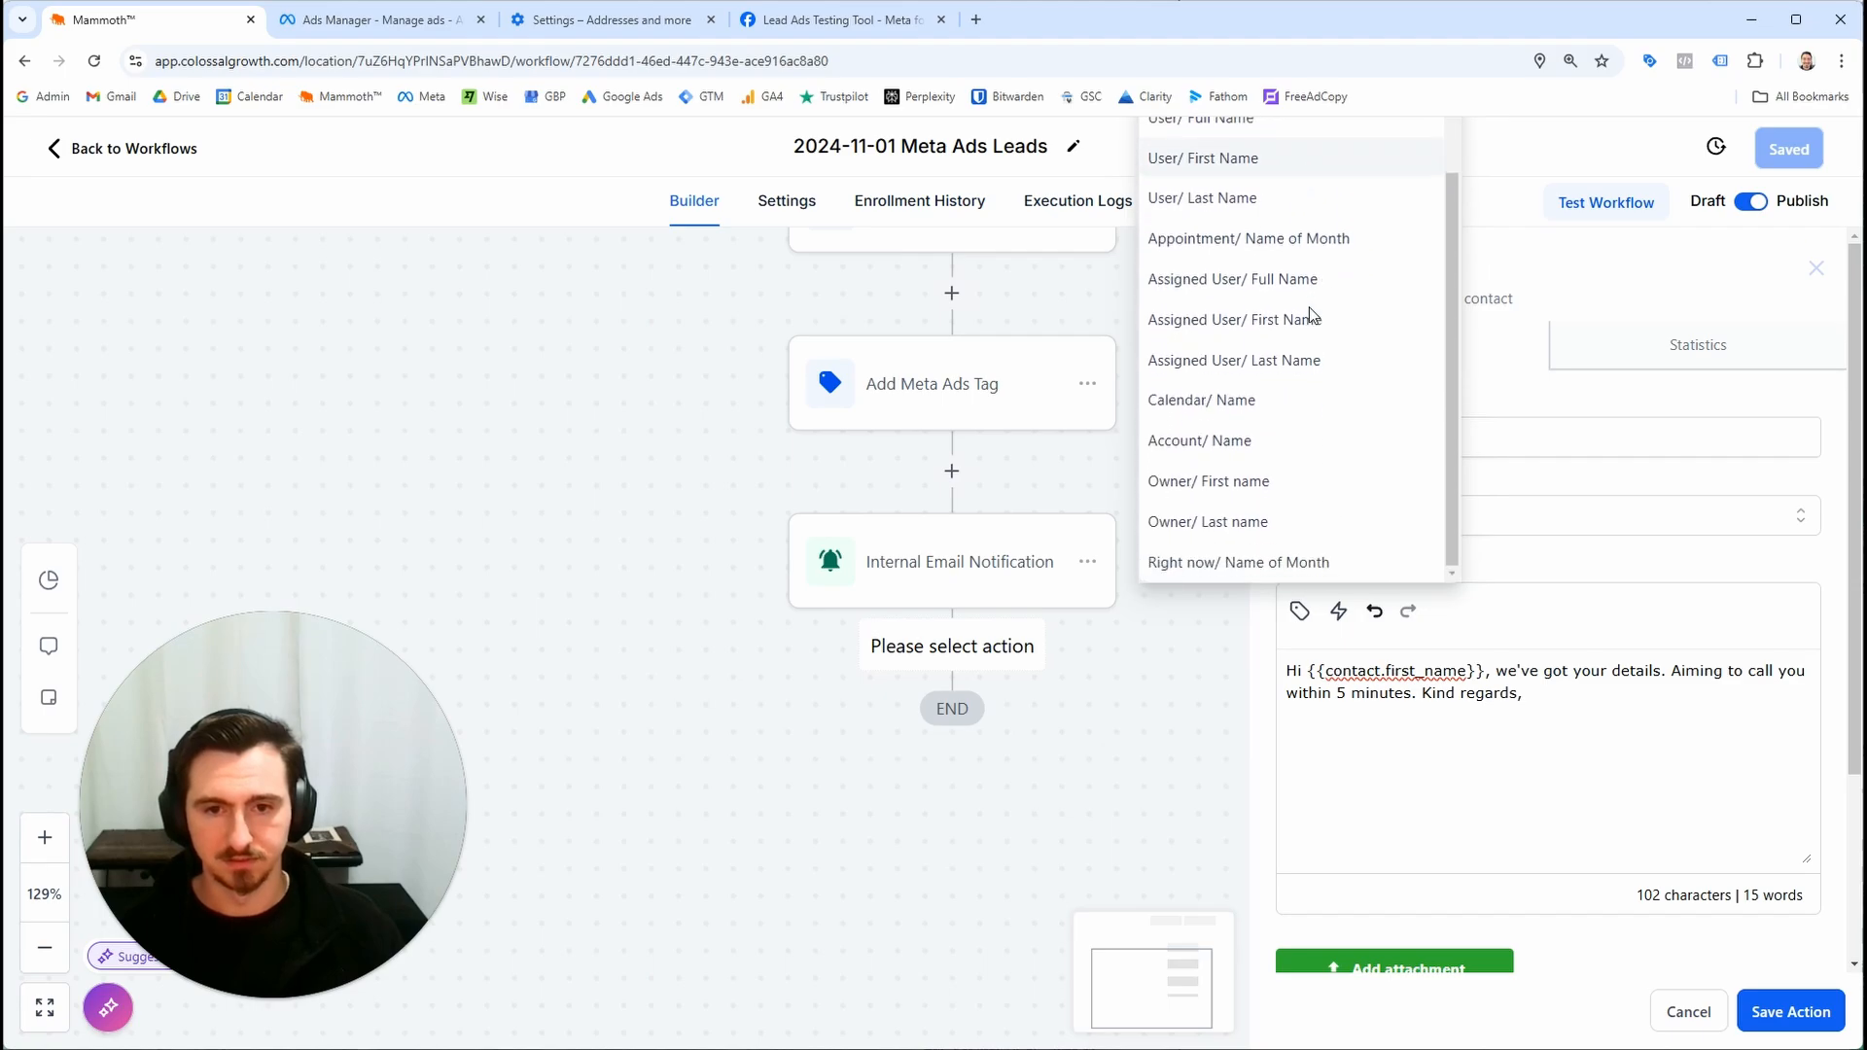
scroll(1311, 314, "up", 2)
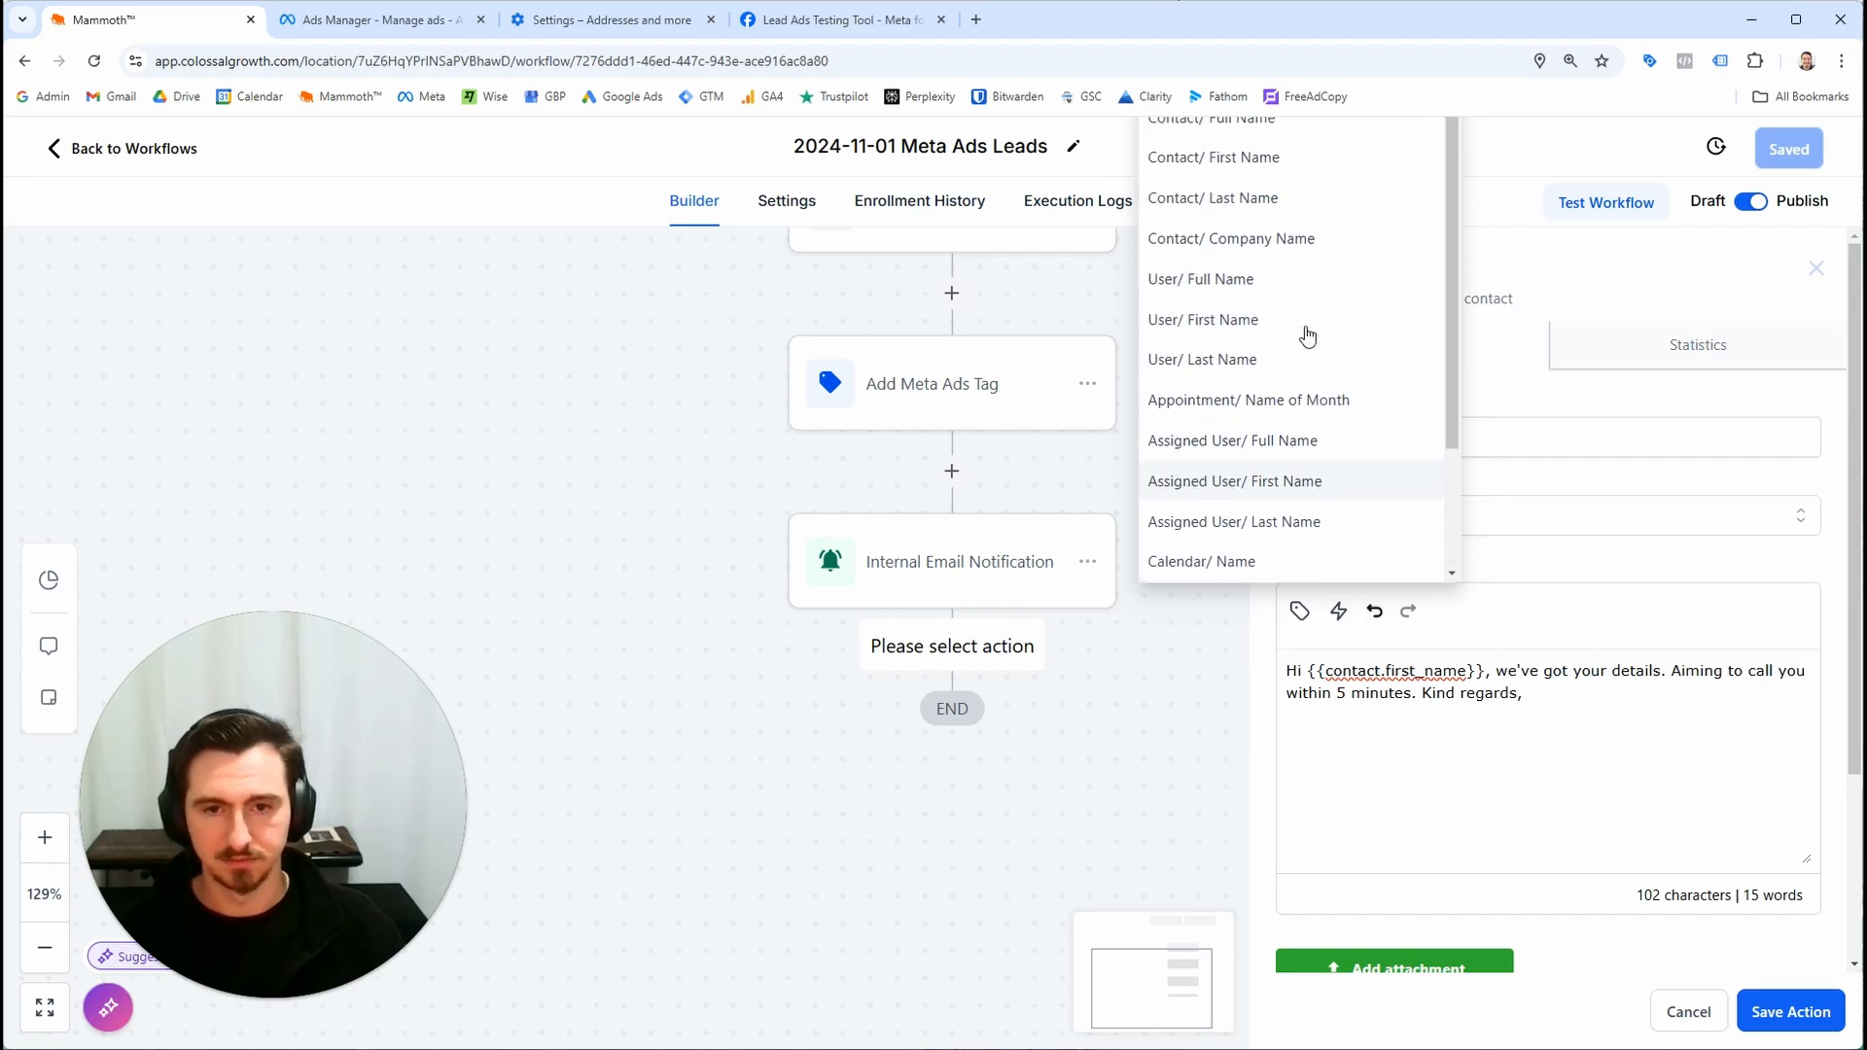
left_click(1555, 718)
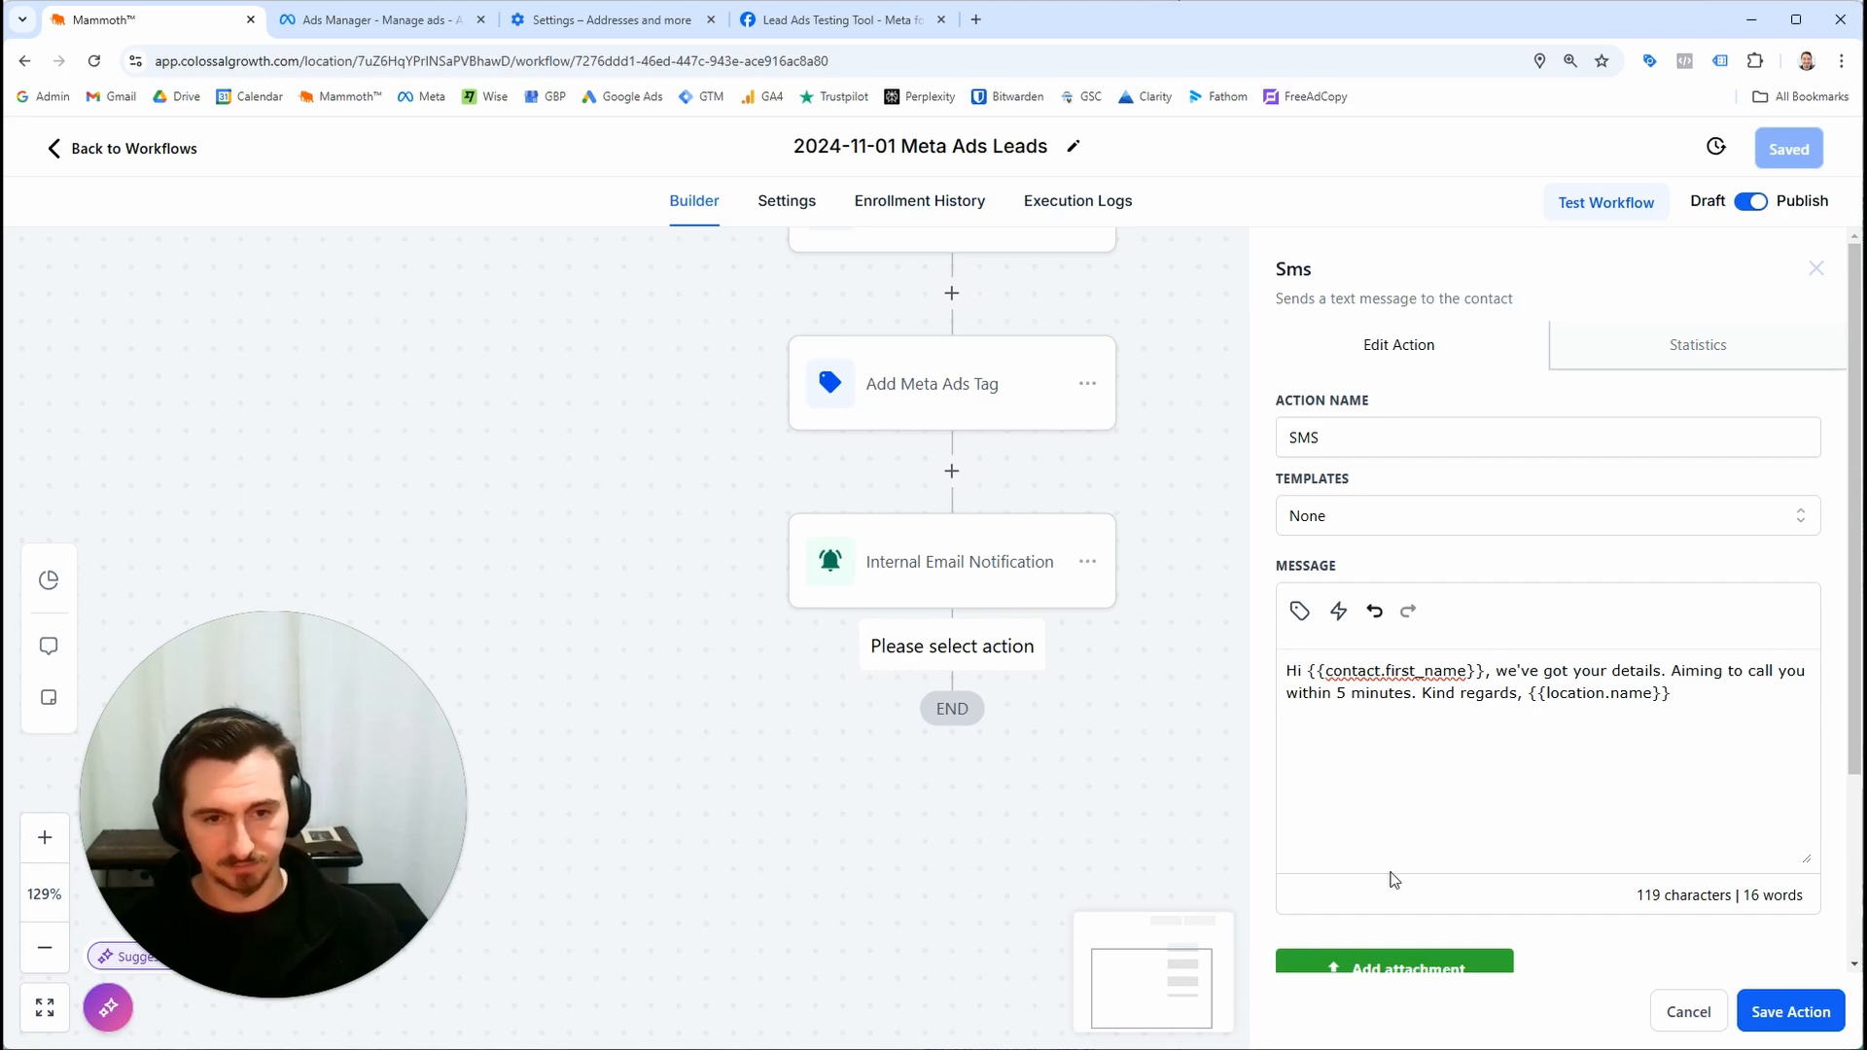
Save the SMS action and reopen it to review the message
left_click(1791, 1013)
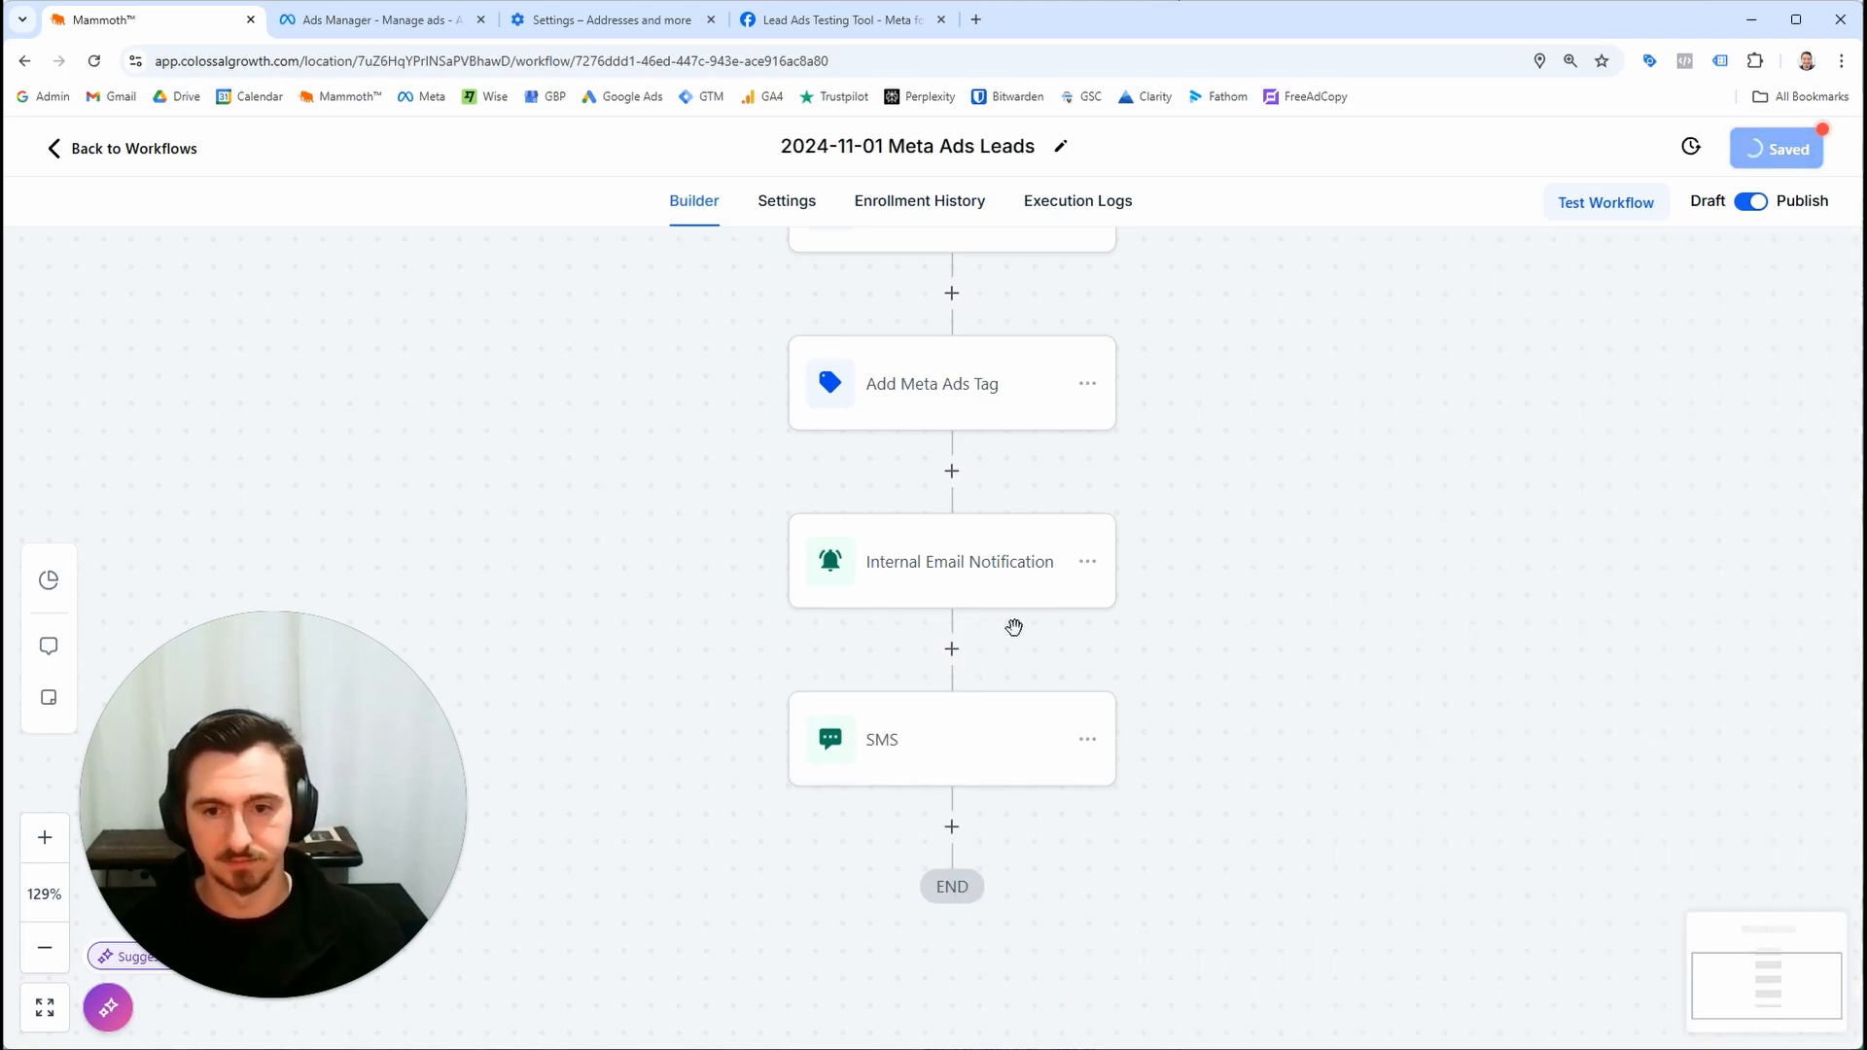
left_click_drag(1213, 717, 1280, 633)
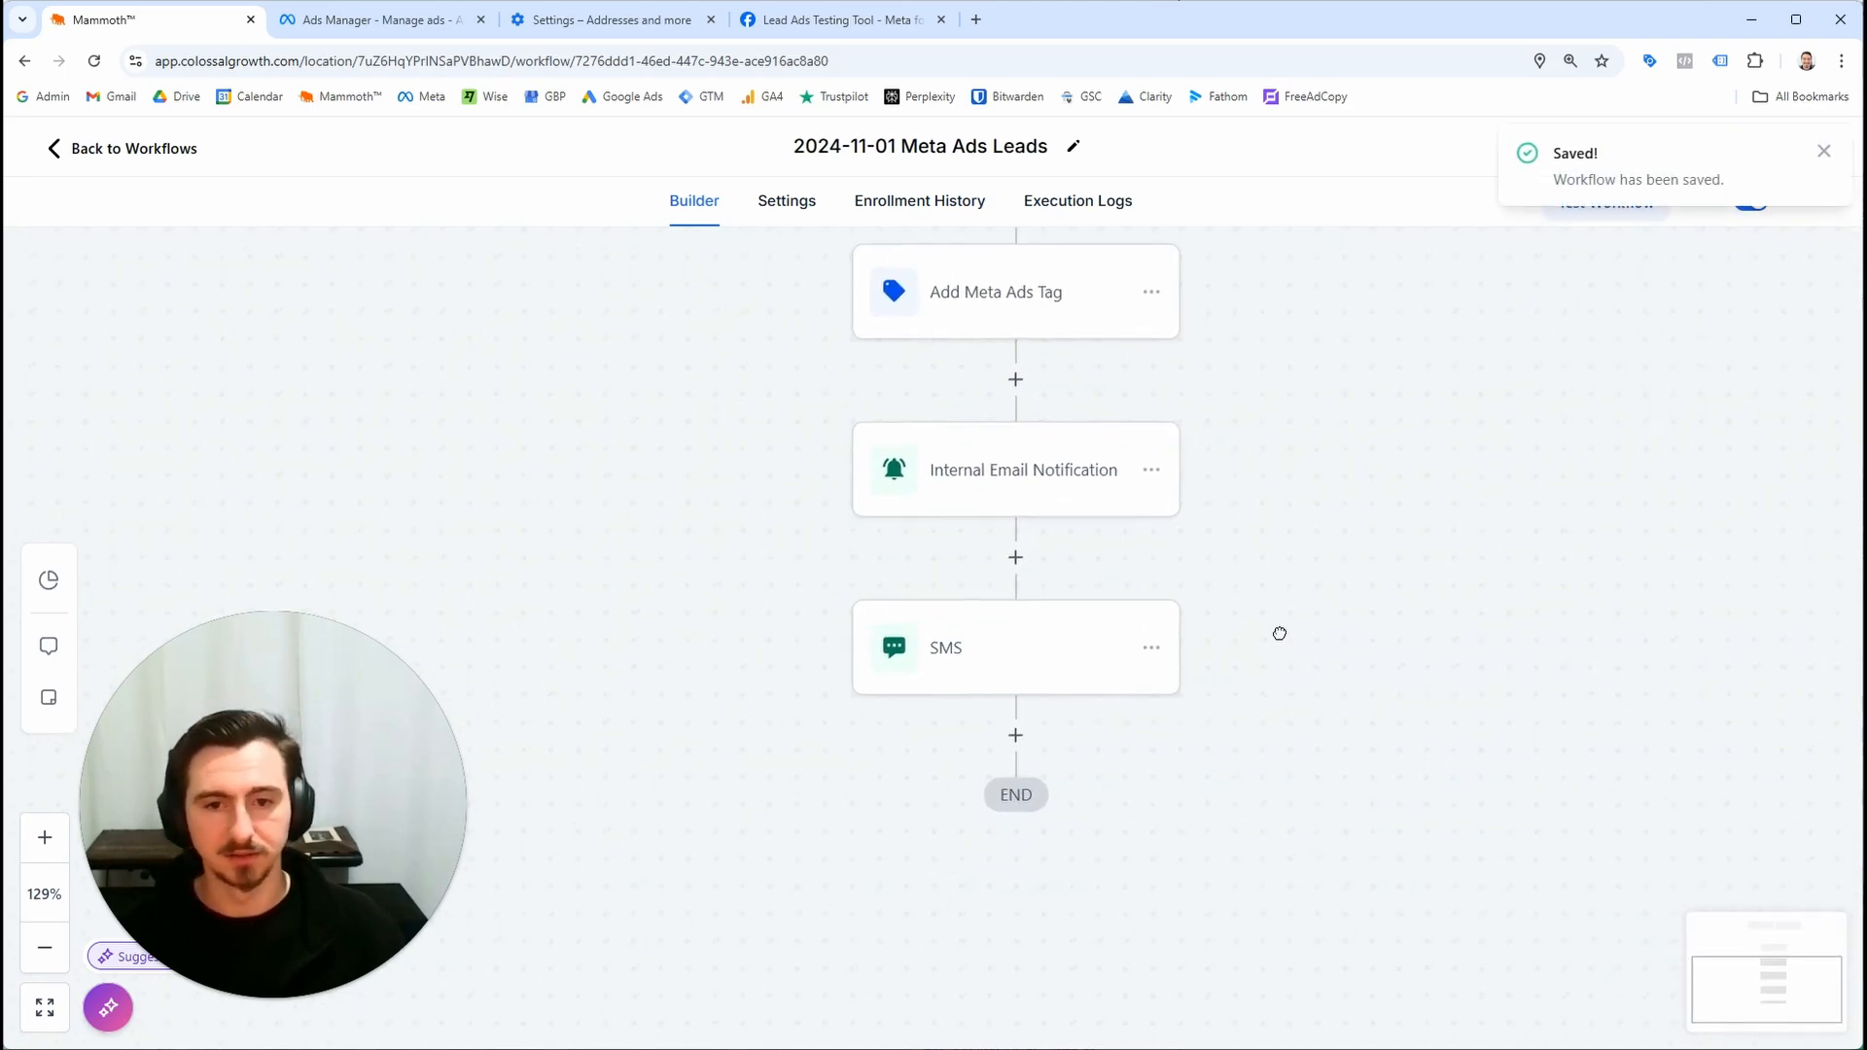
left_click(1073, 686)
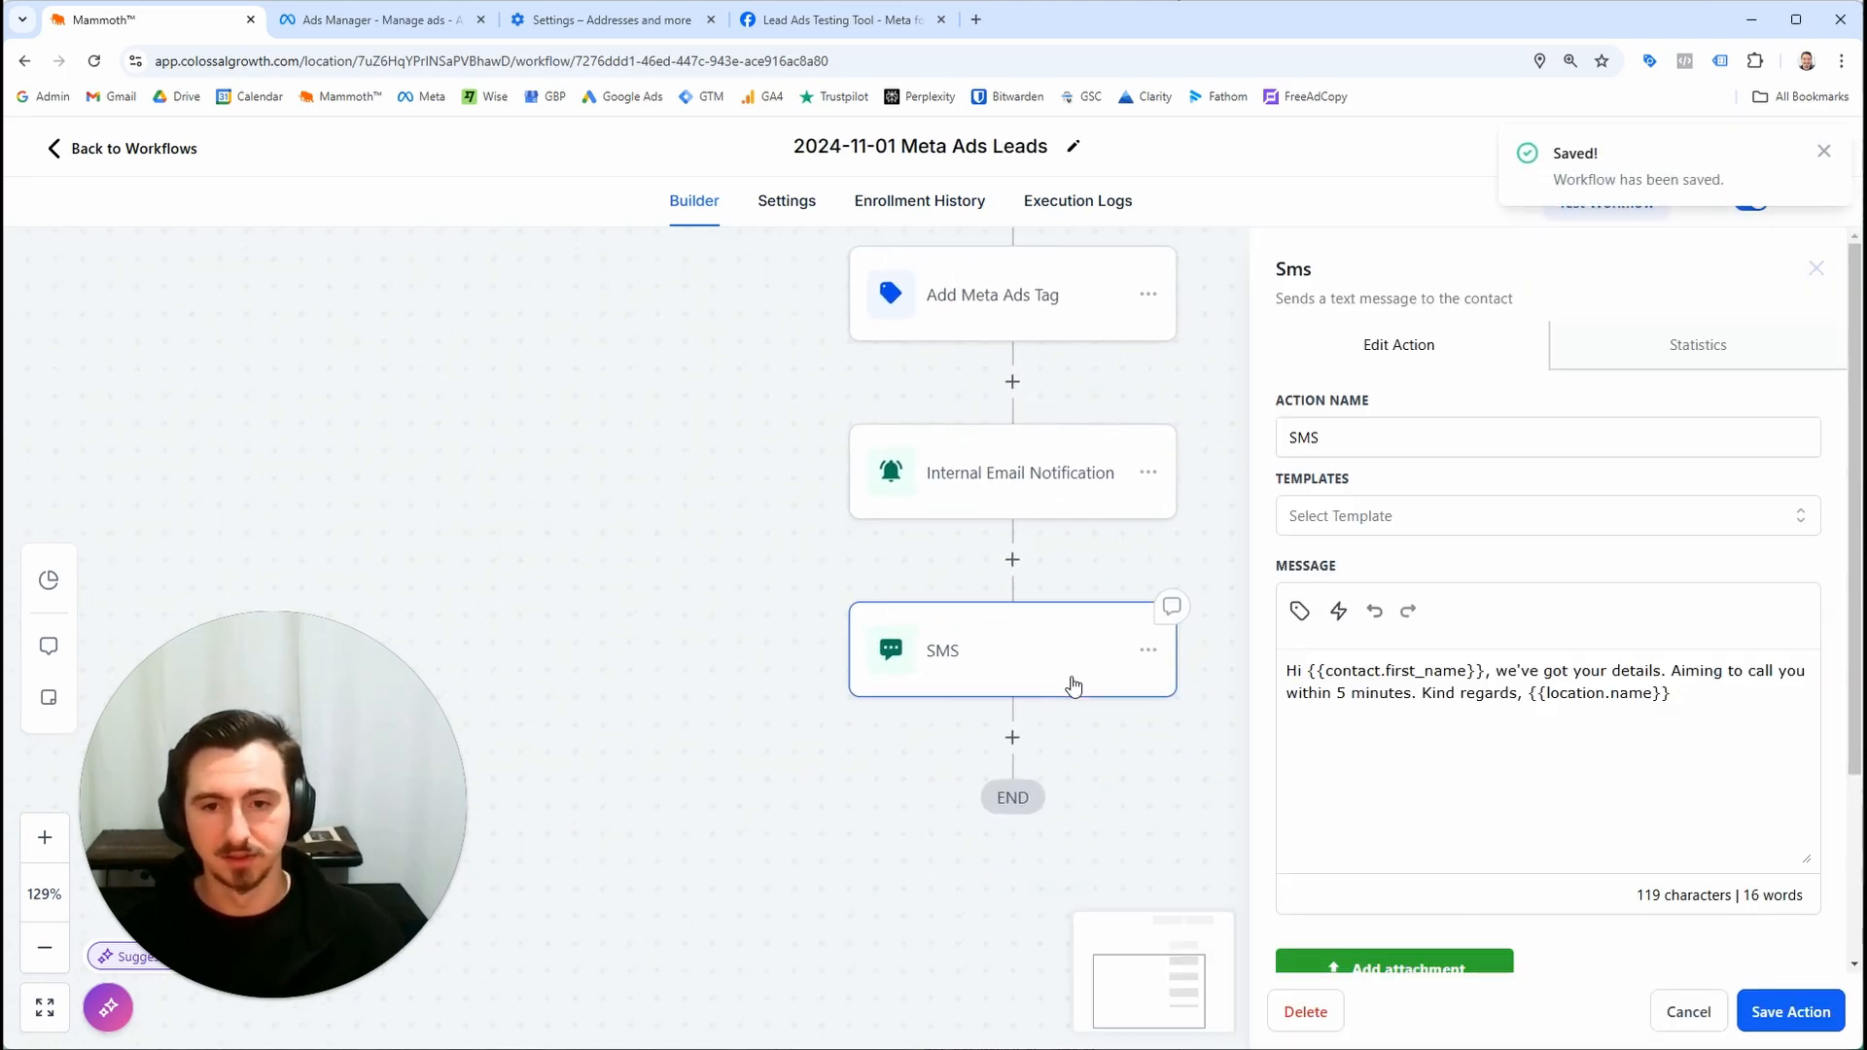
left_click(1679, 1010)
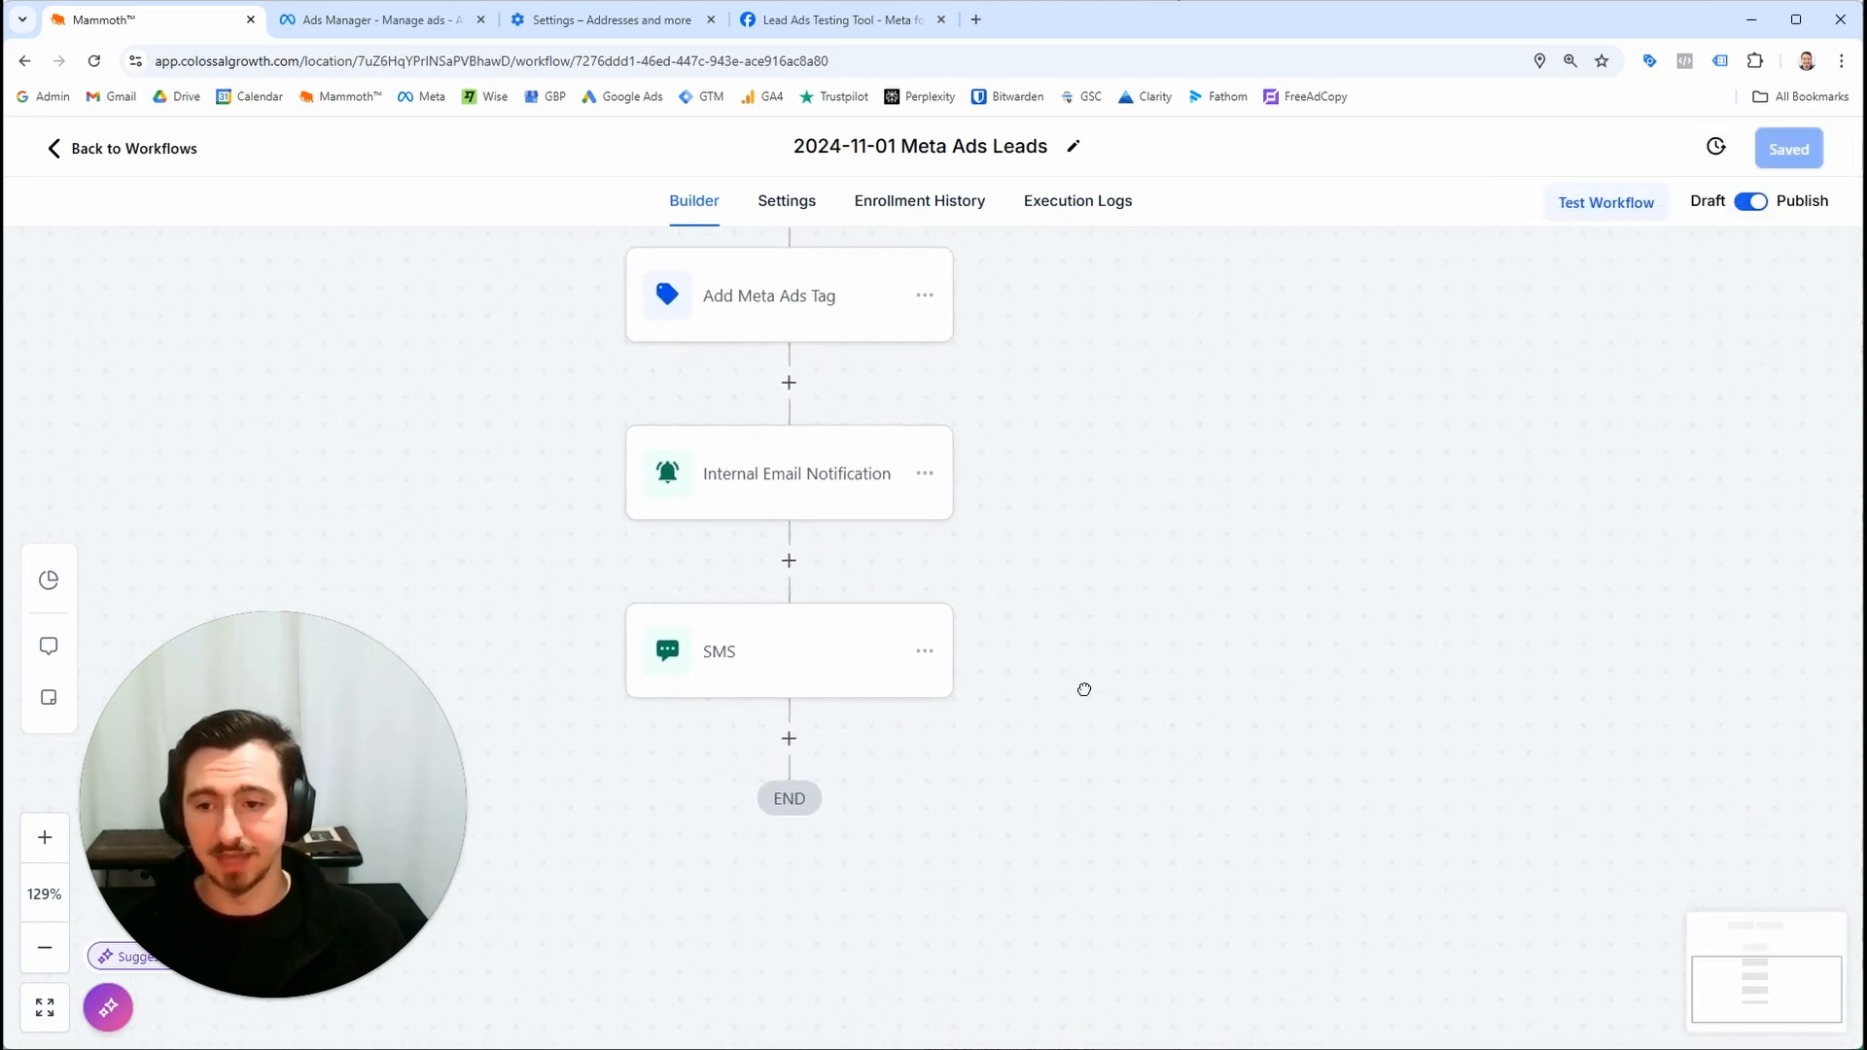
left_click_drag(1085, 689, 1141, 647)
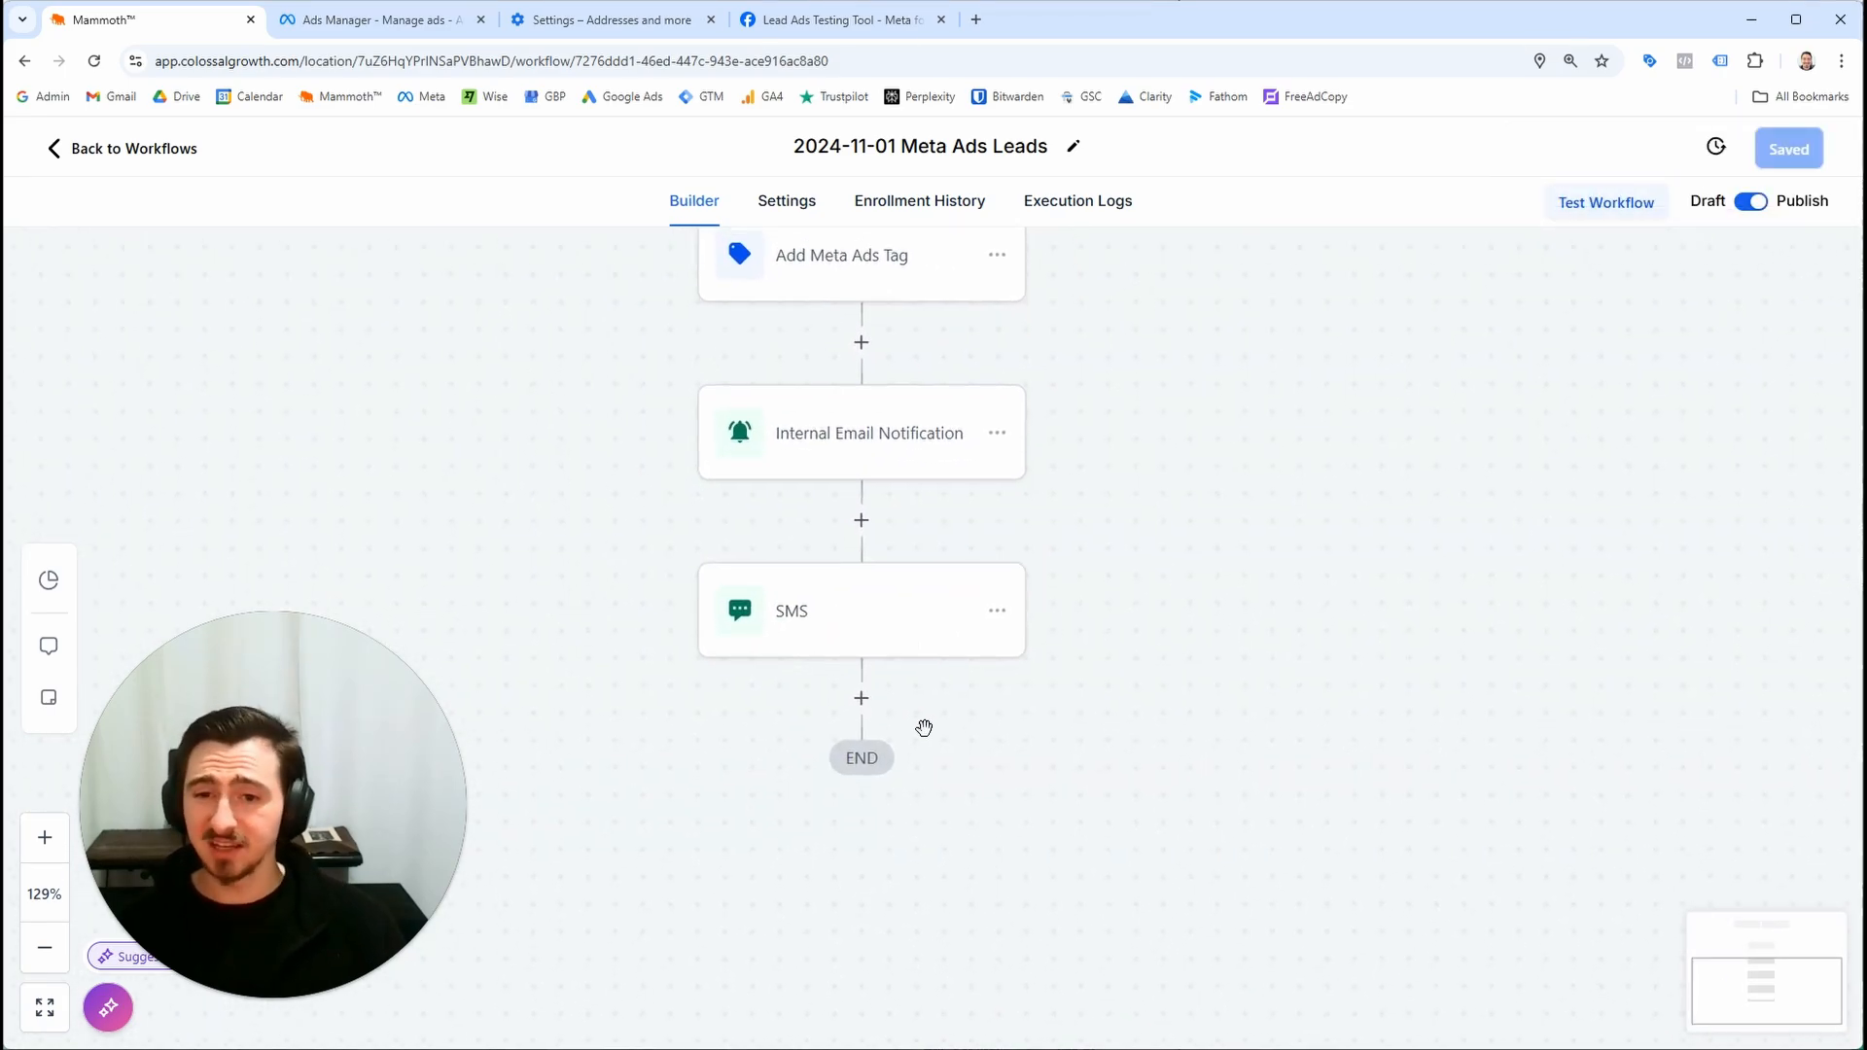
left_click(861, 698)
left_click(1407, 356)
type("w")
key("BackSpace")
type("email")
left_click(1455, 517)
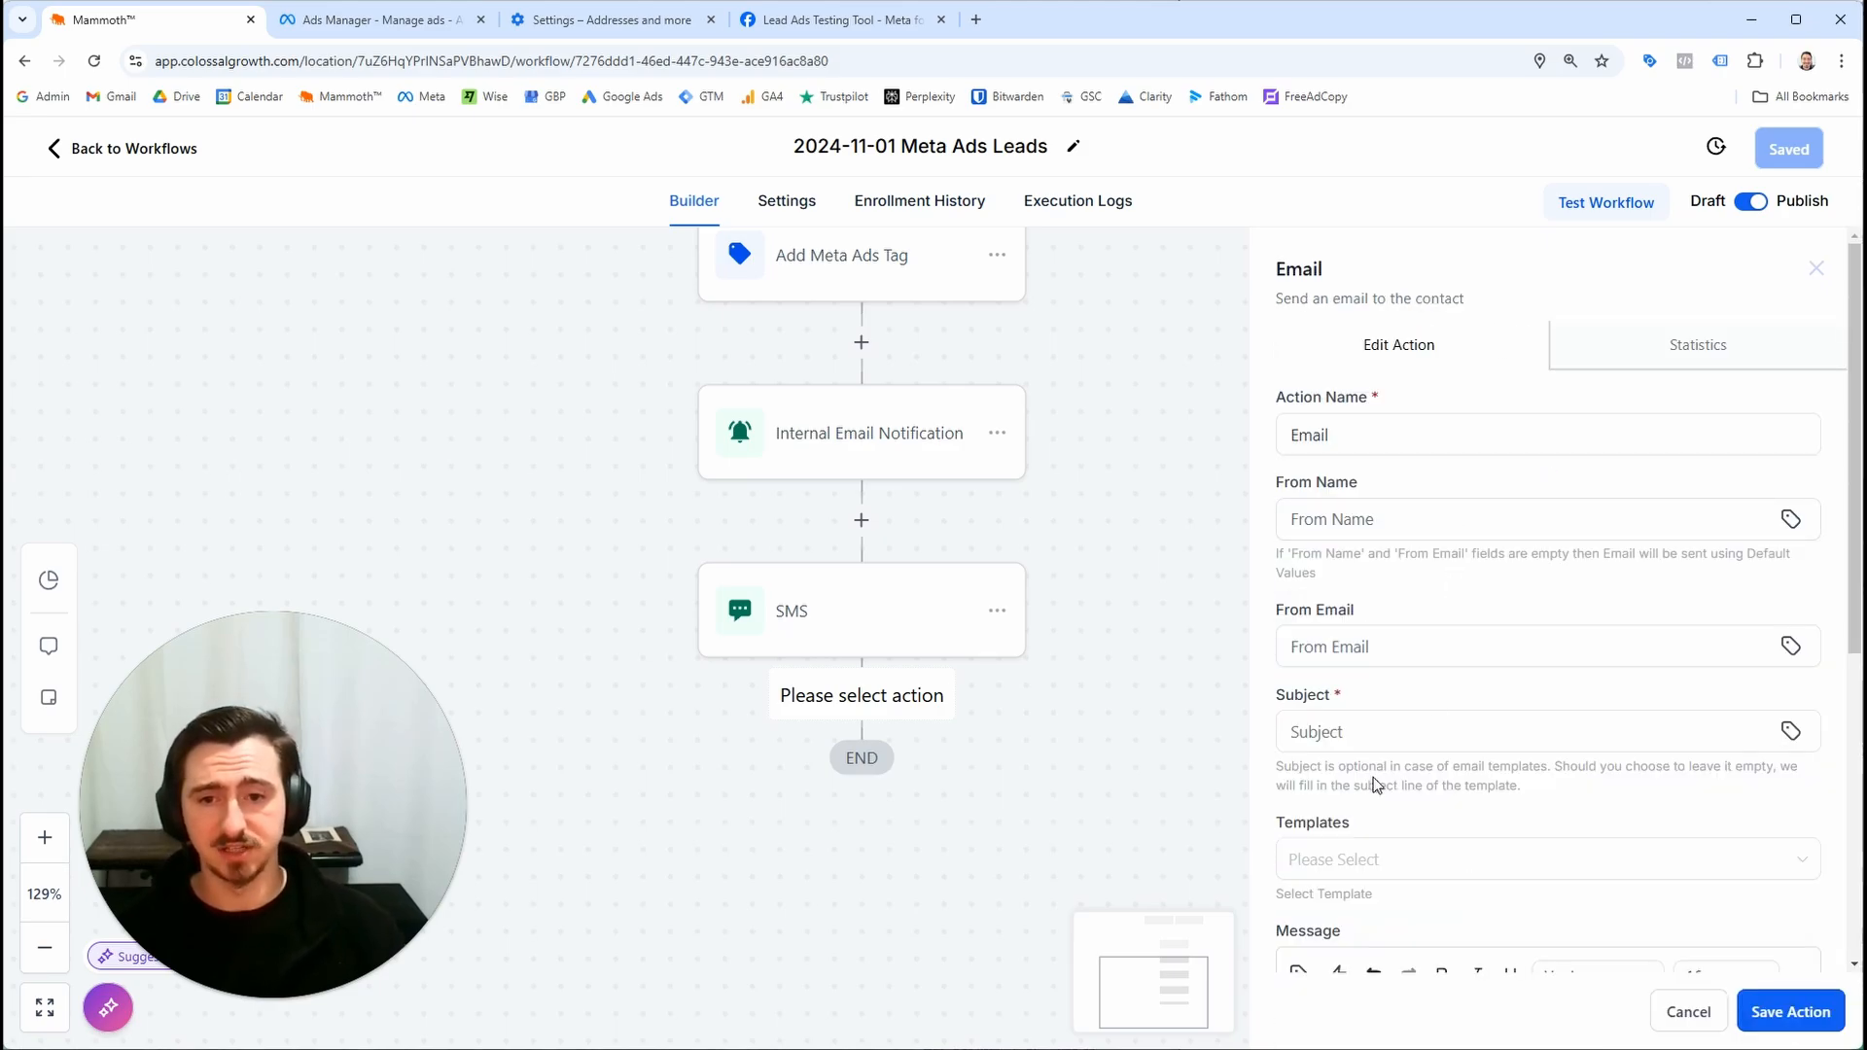
left_click(1815, 269)
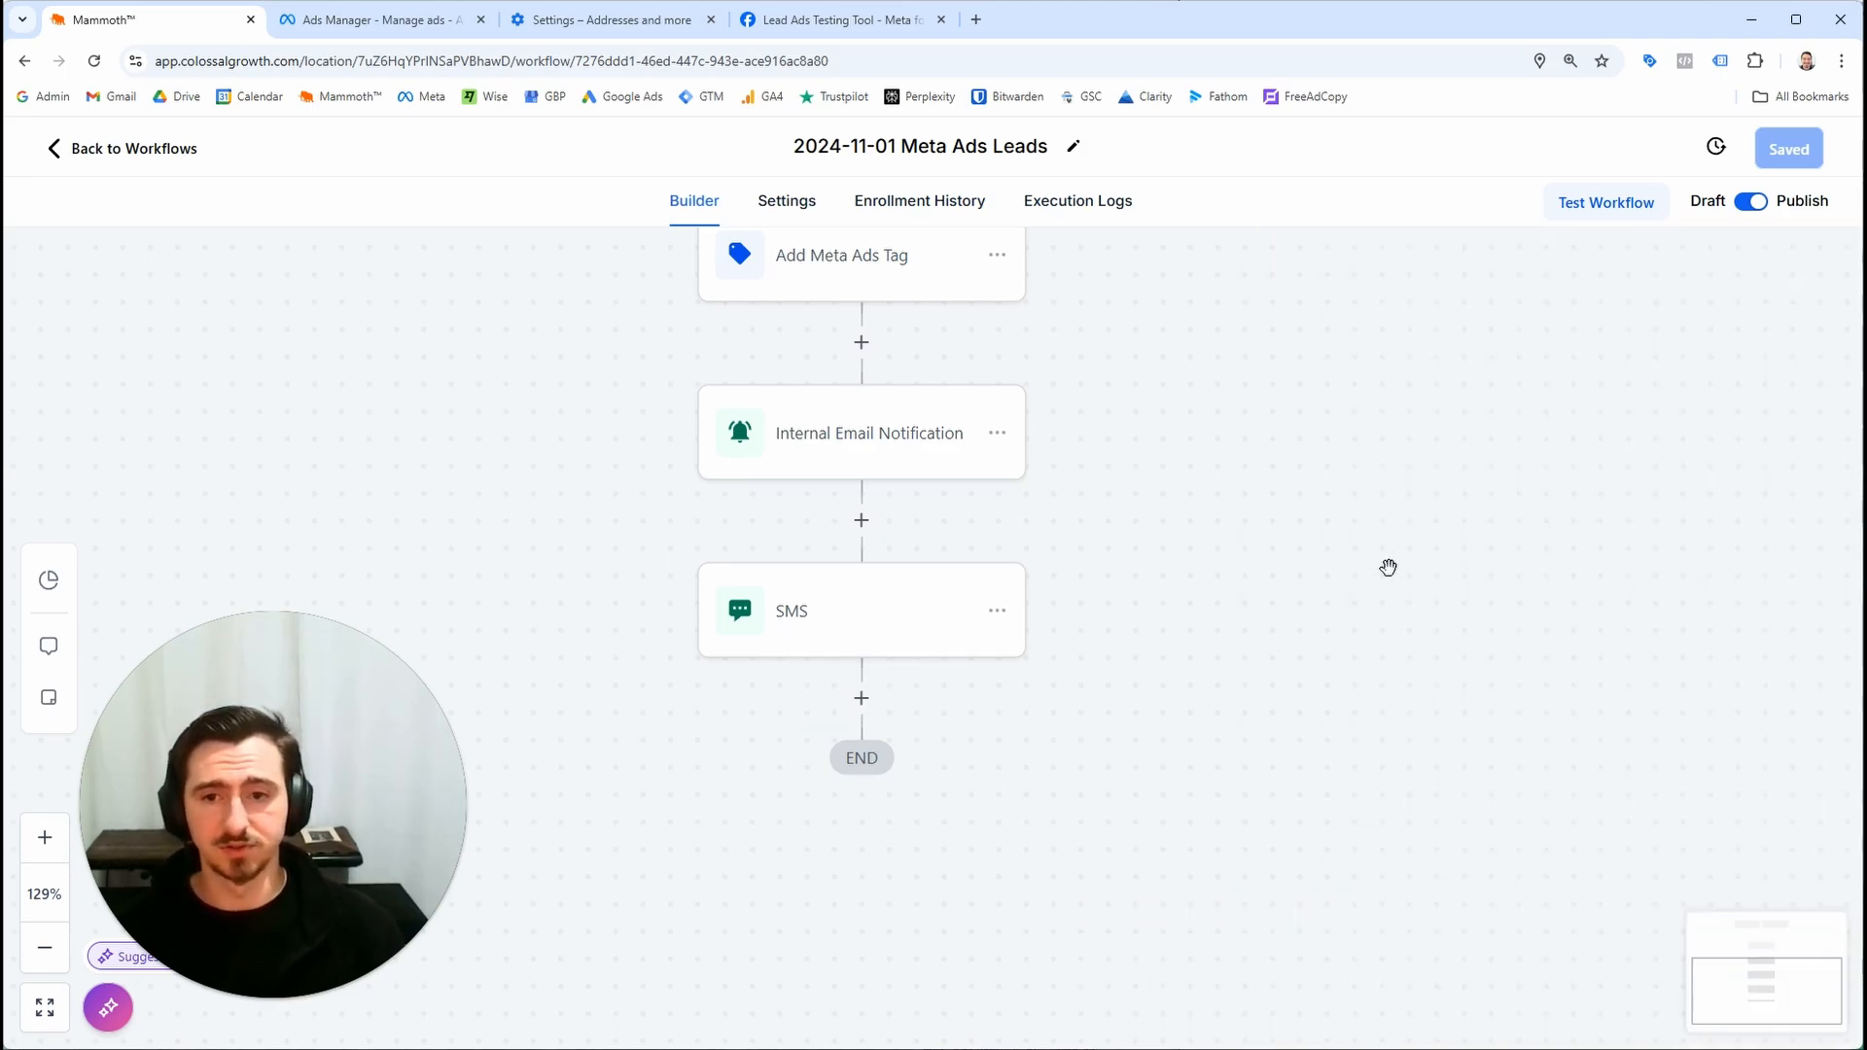
left_click_drag(1197, 540, 1273, 545)
left_click(938, 704)
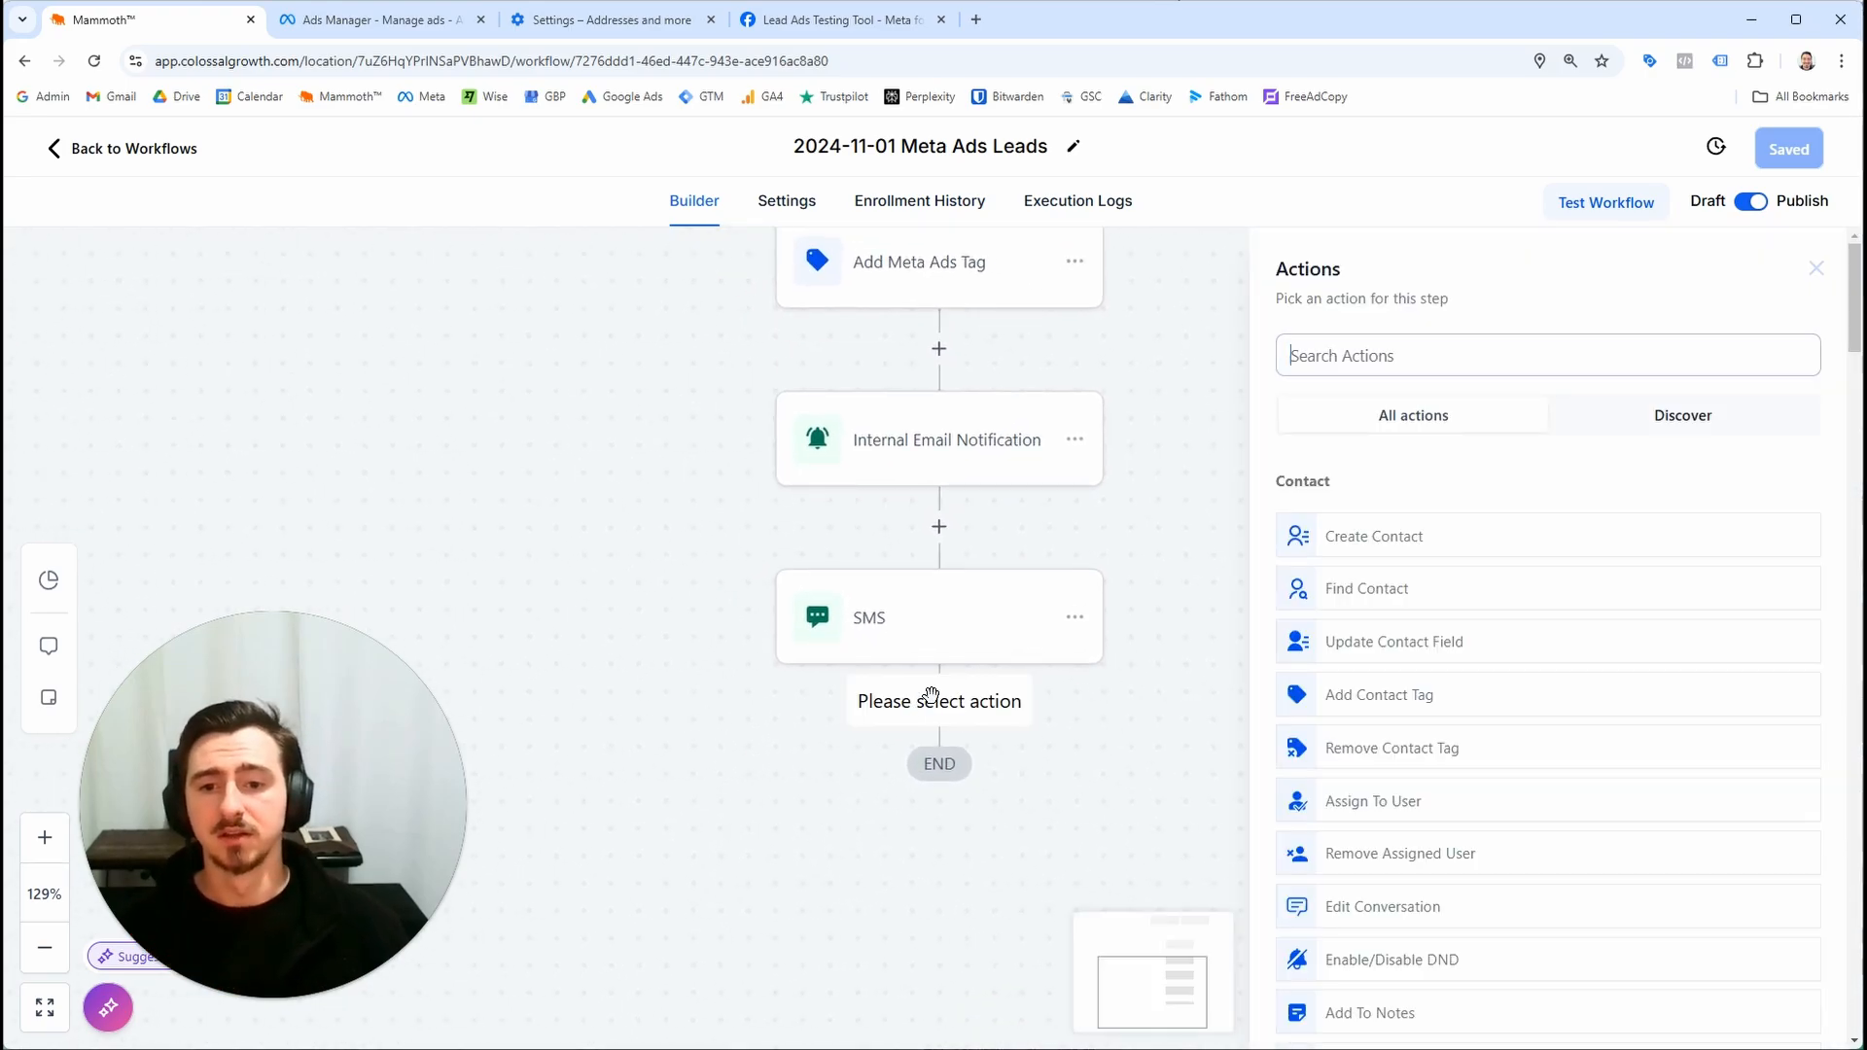
type("notificat")
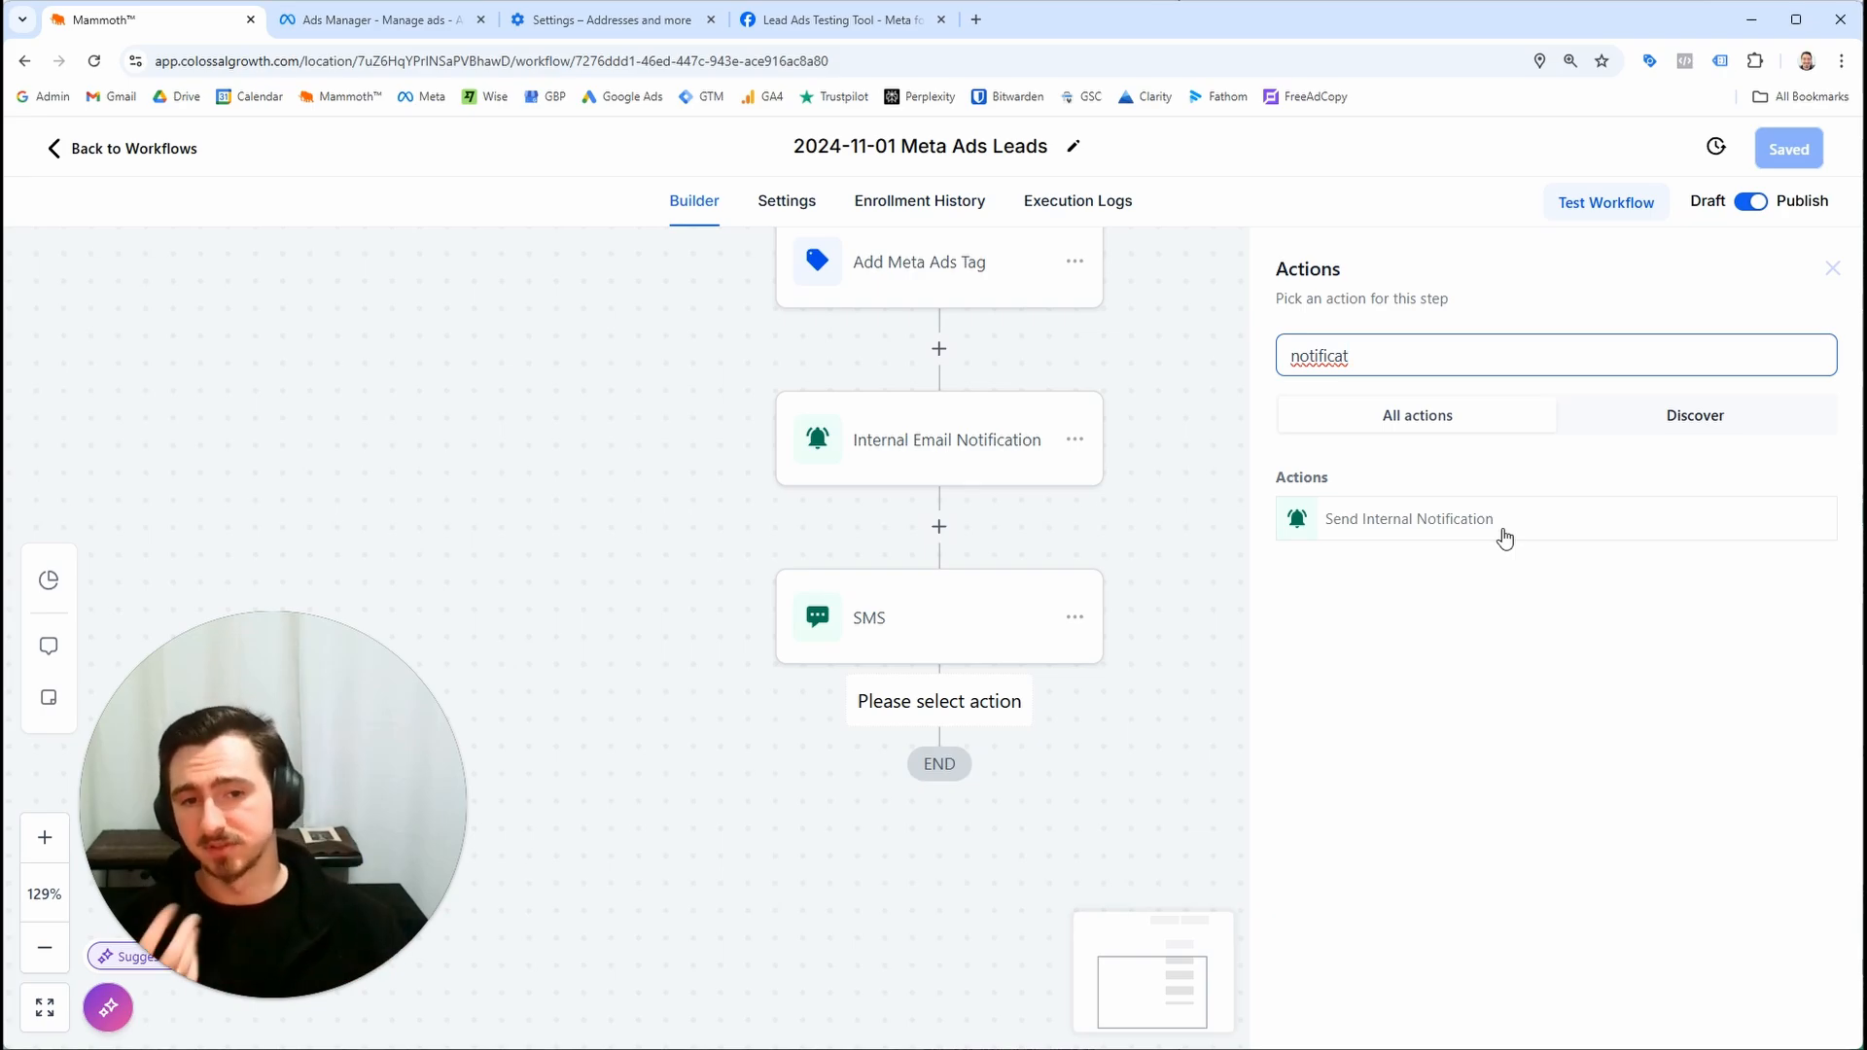
key("ctrl+a")
type("send ema")
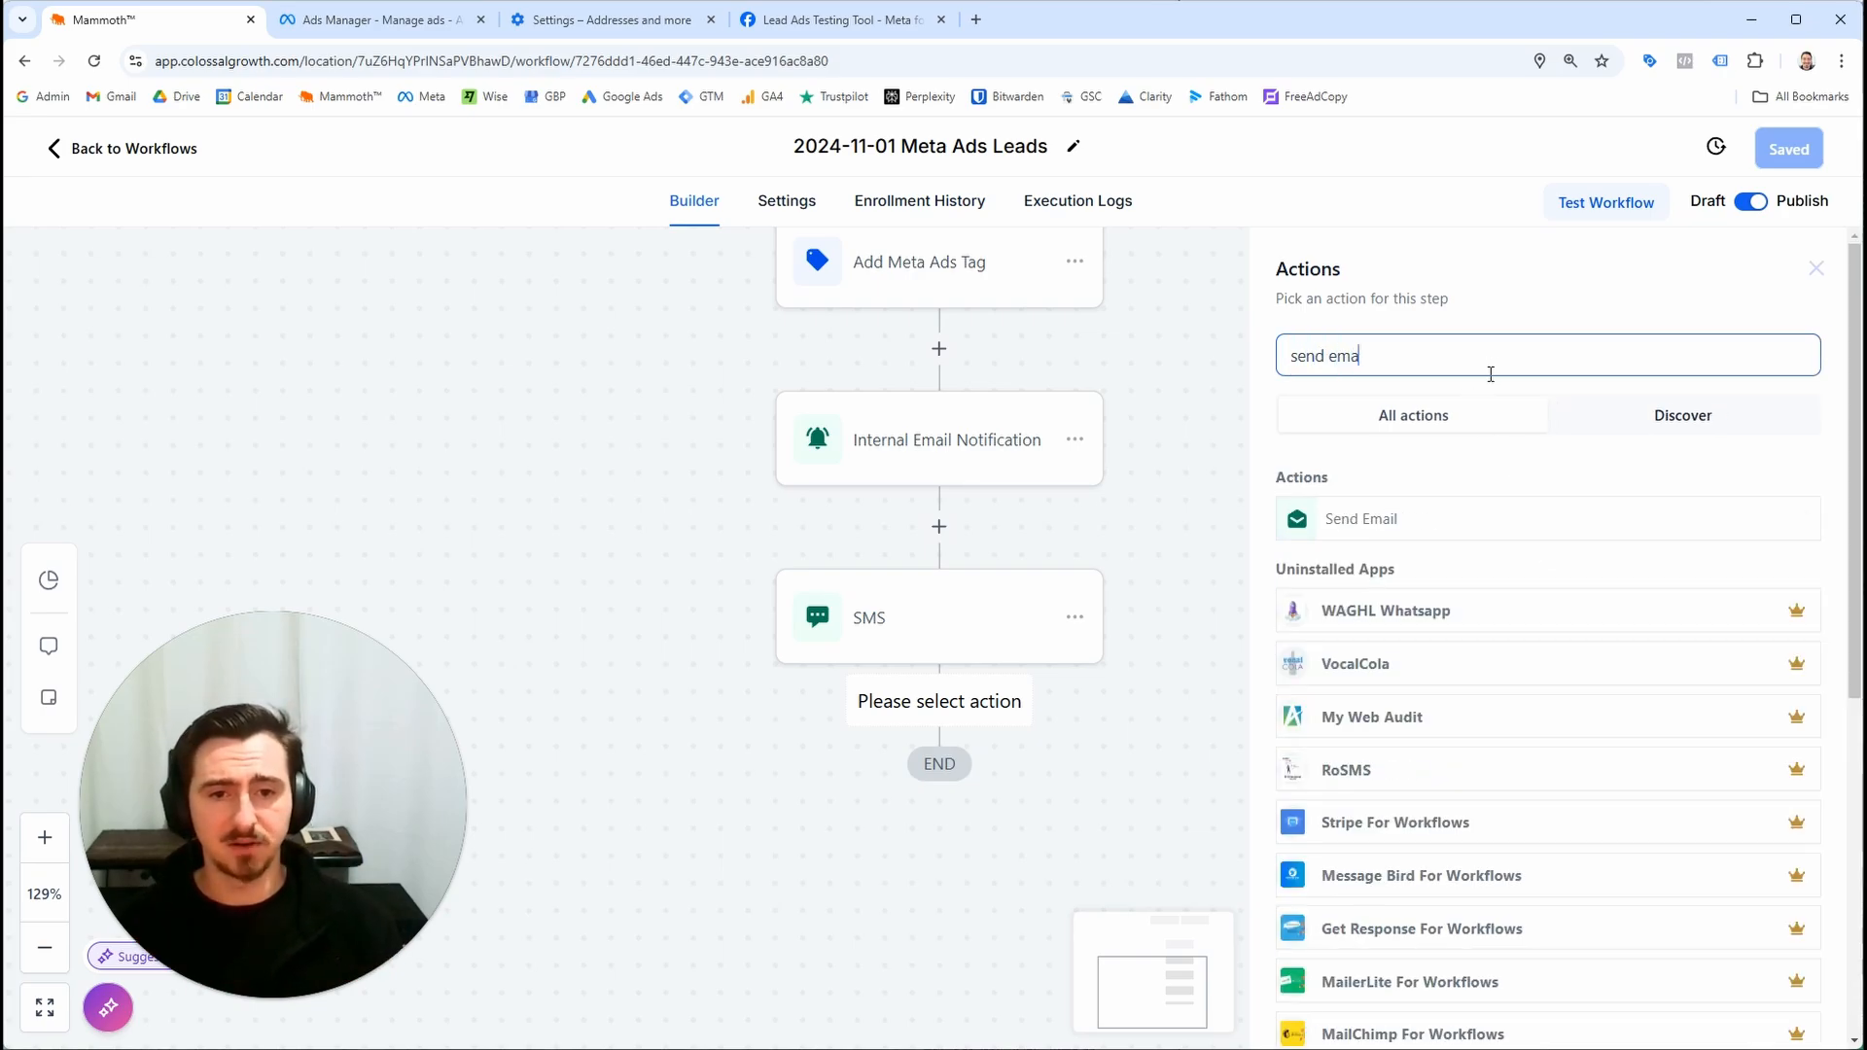
key("ctrl+a")
type("send sms")
key("ctrl+a")
key("BackSpace")
left_click(1030, 783)
left_click(1484, 348)
type("send")
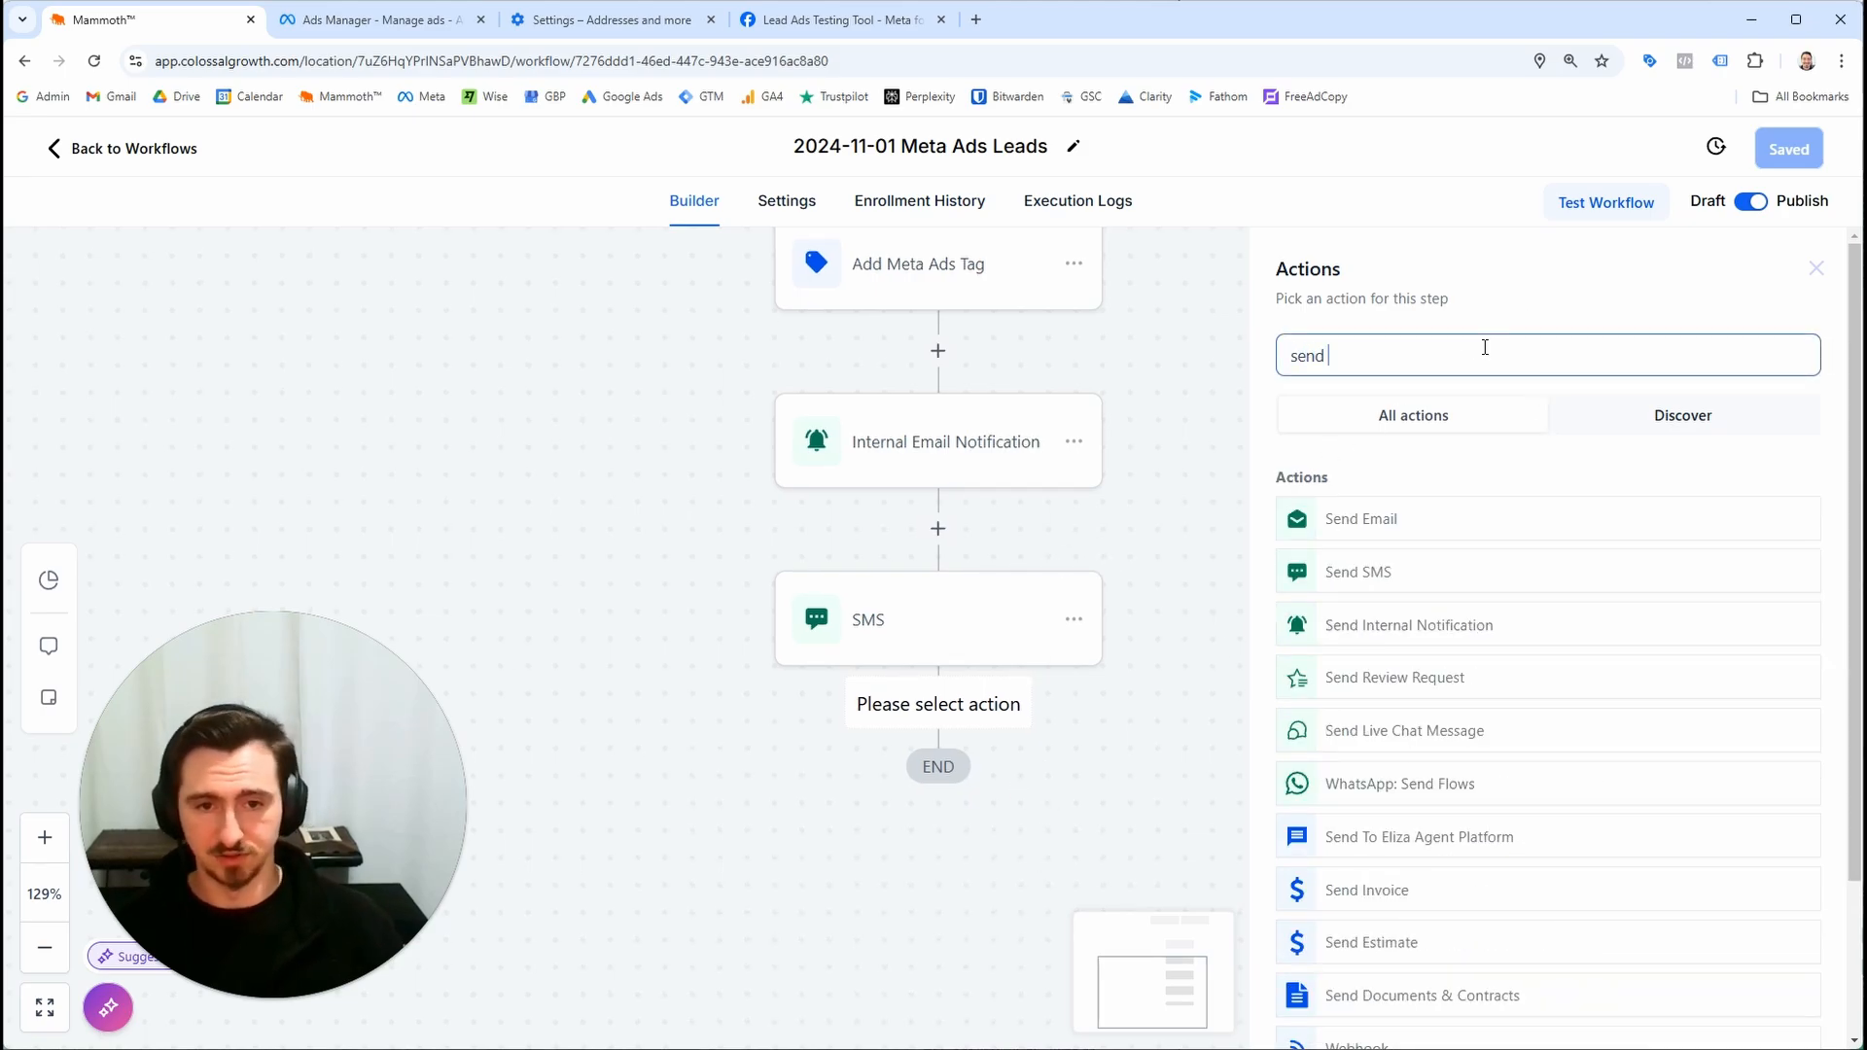
left_click(1530, 513)
scroll(1526, 556, "down", 5)
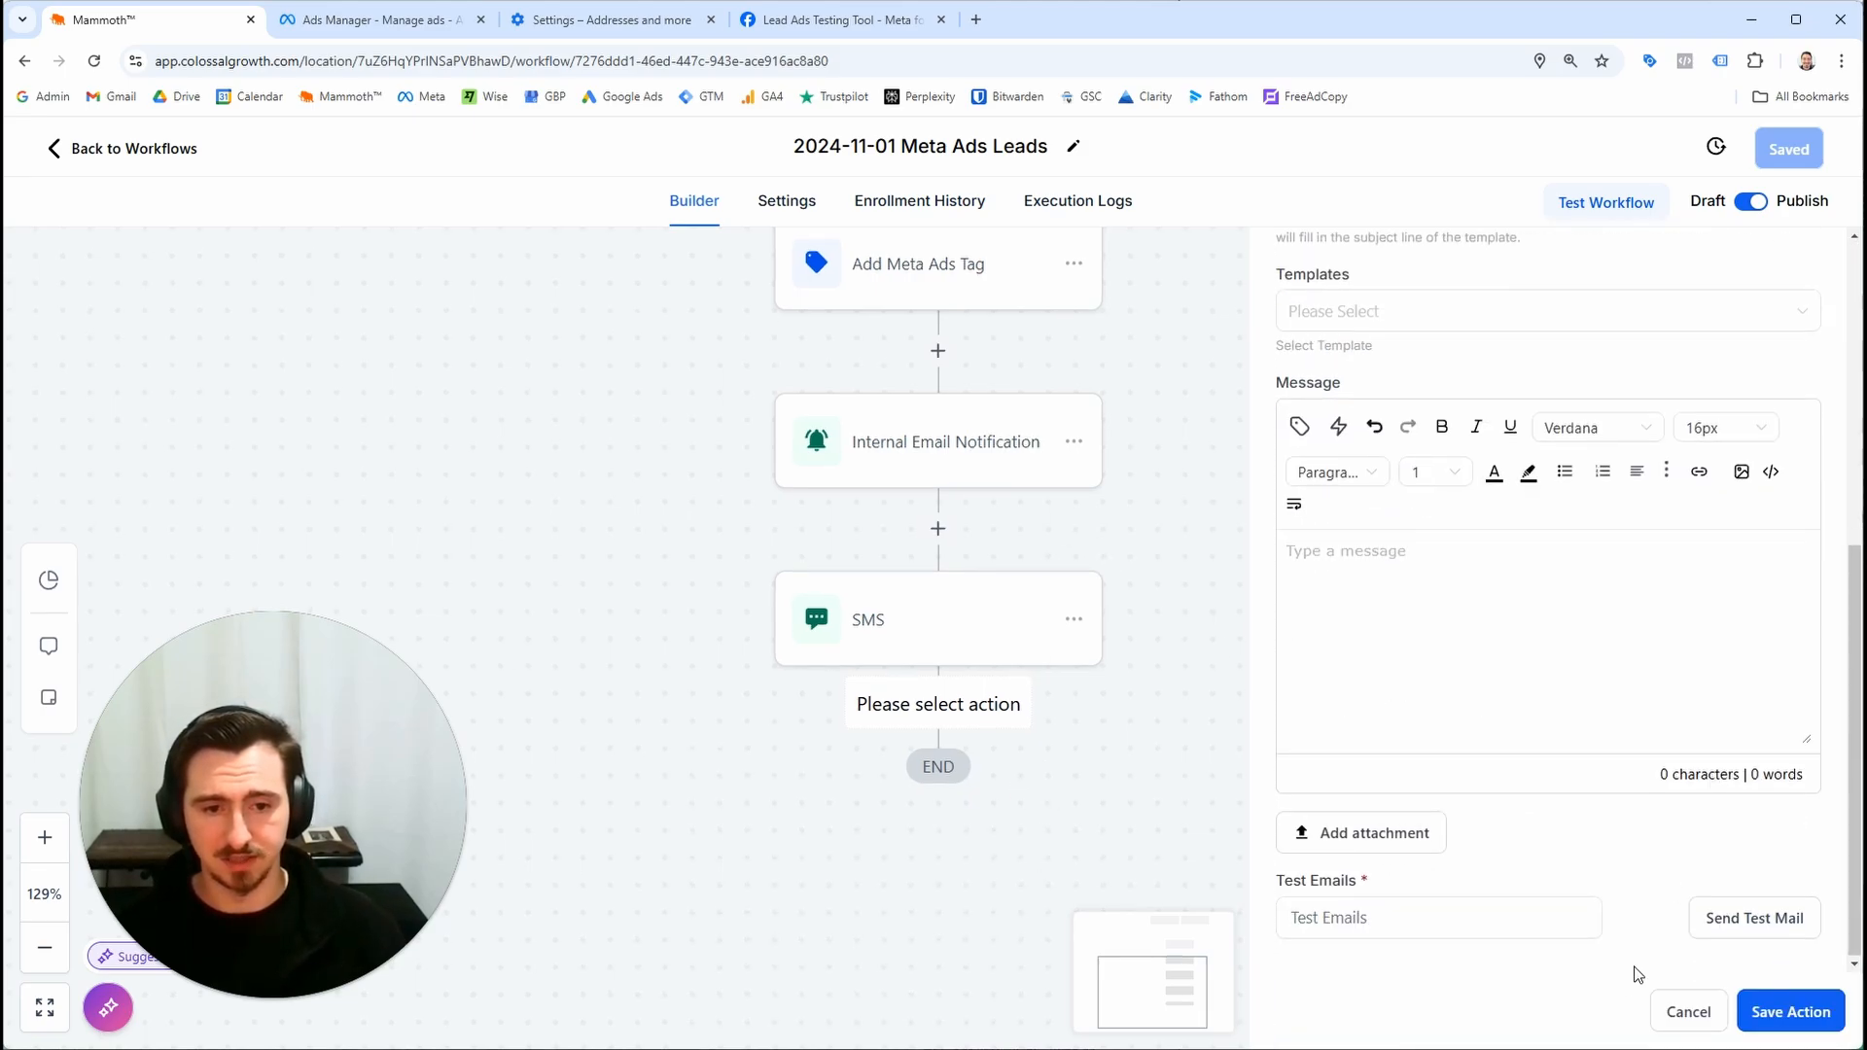
left_click(1682, 1012)
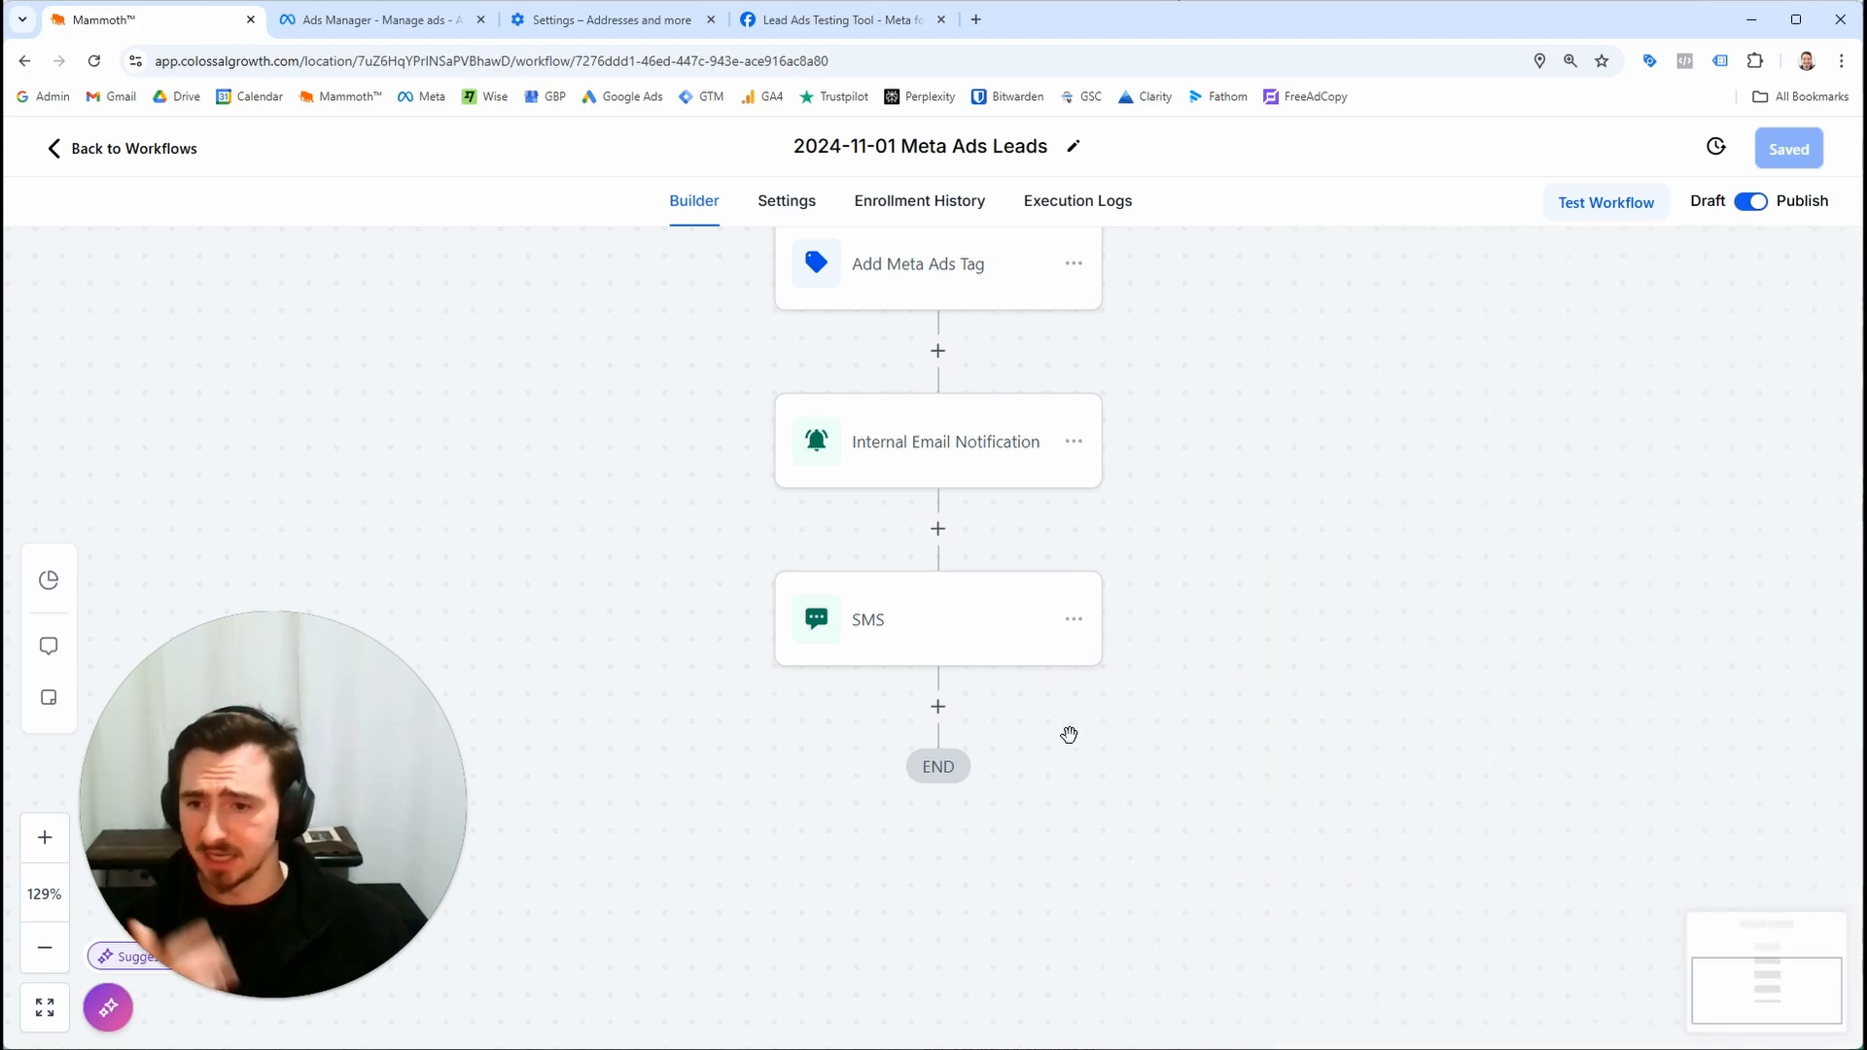
left_click_drag(1267, 733, 1239, 768)
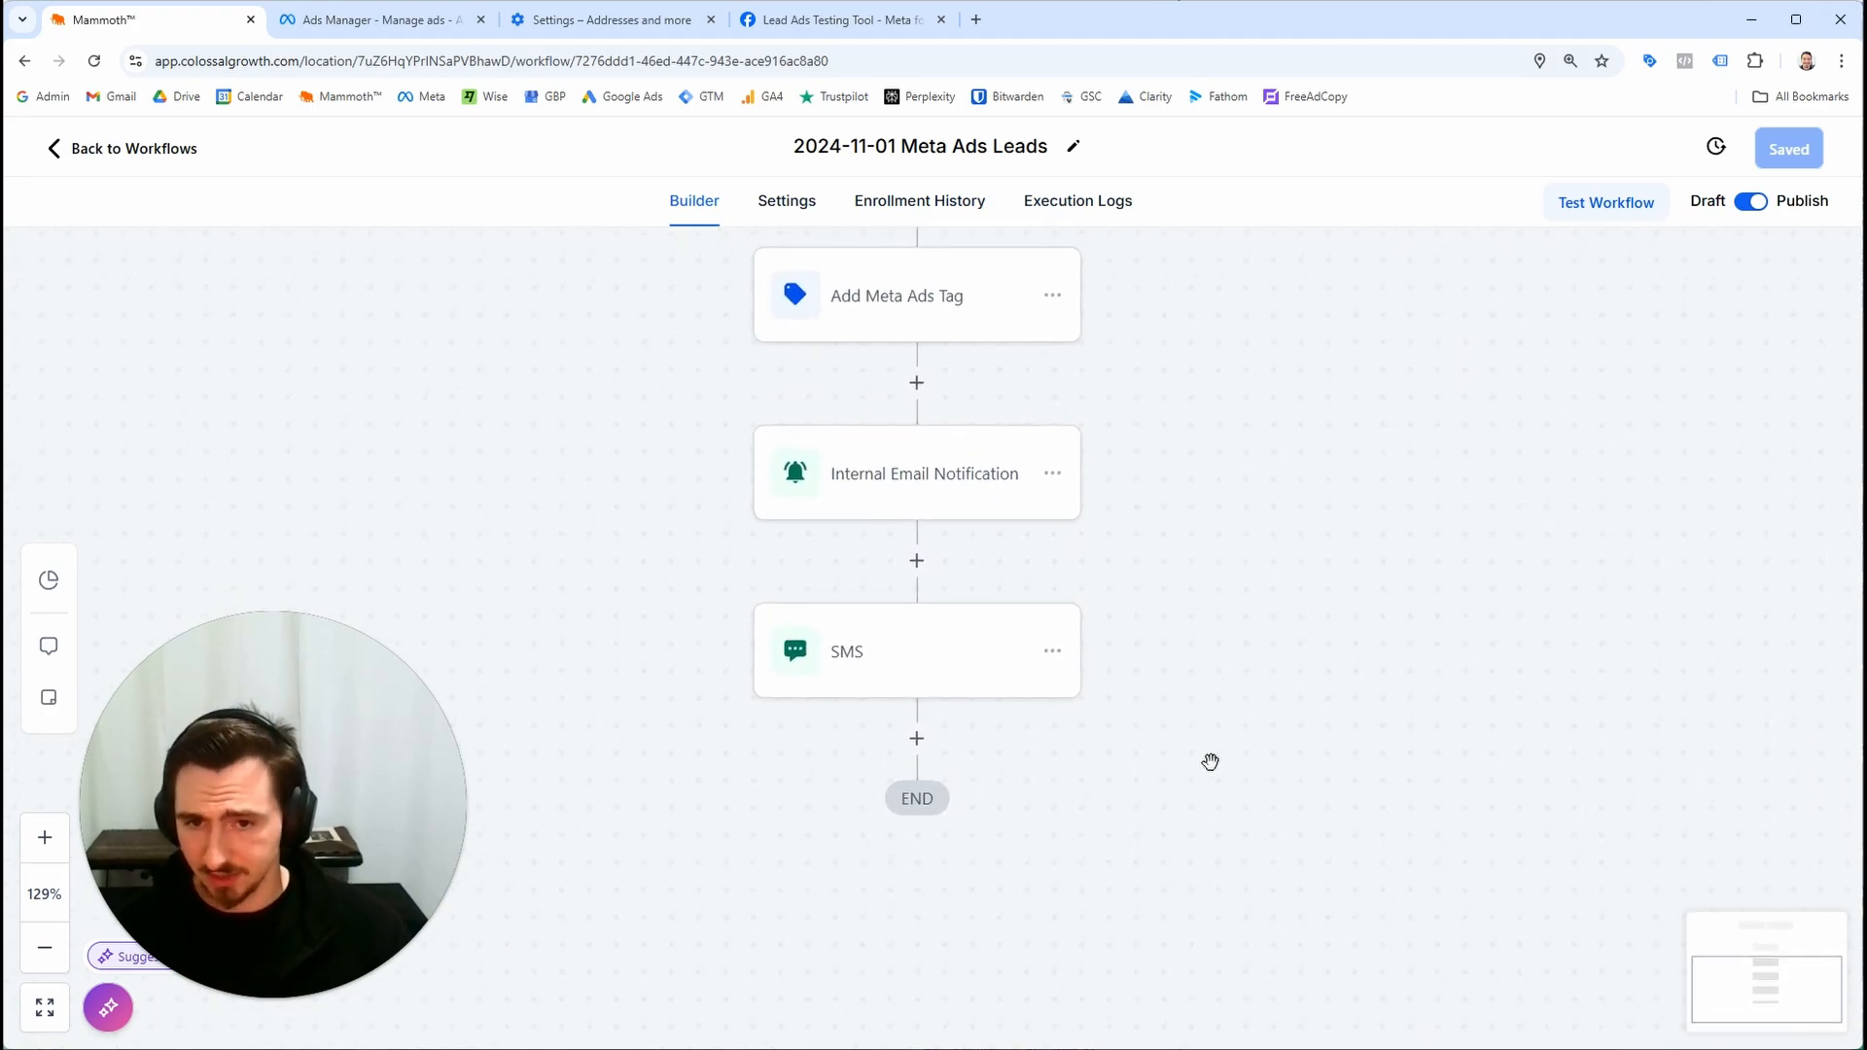
left_click(918, 738)
left_click(1342, 342)
type("to")
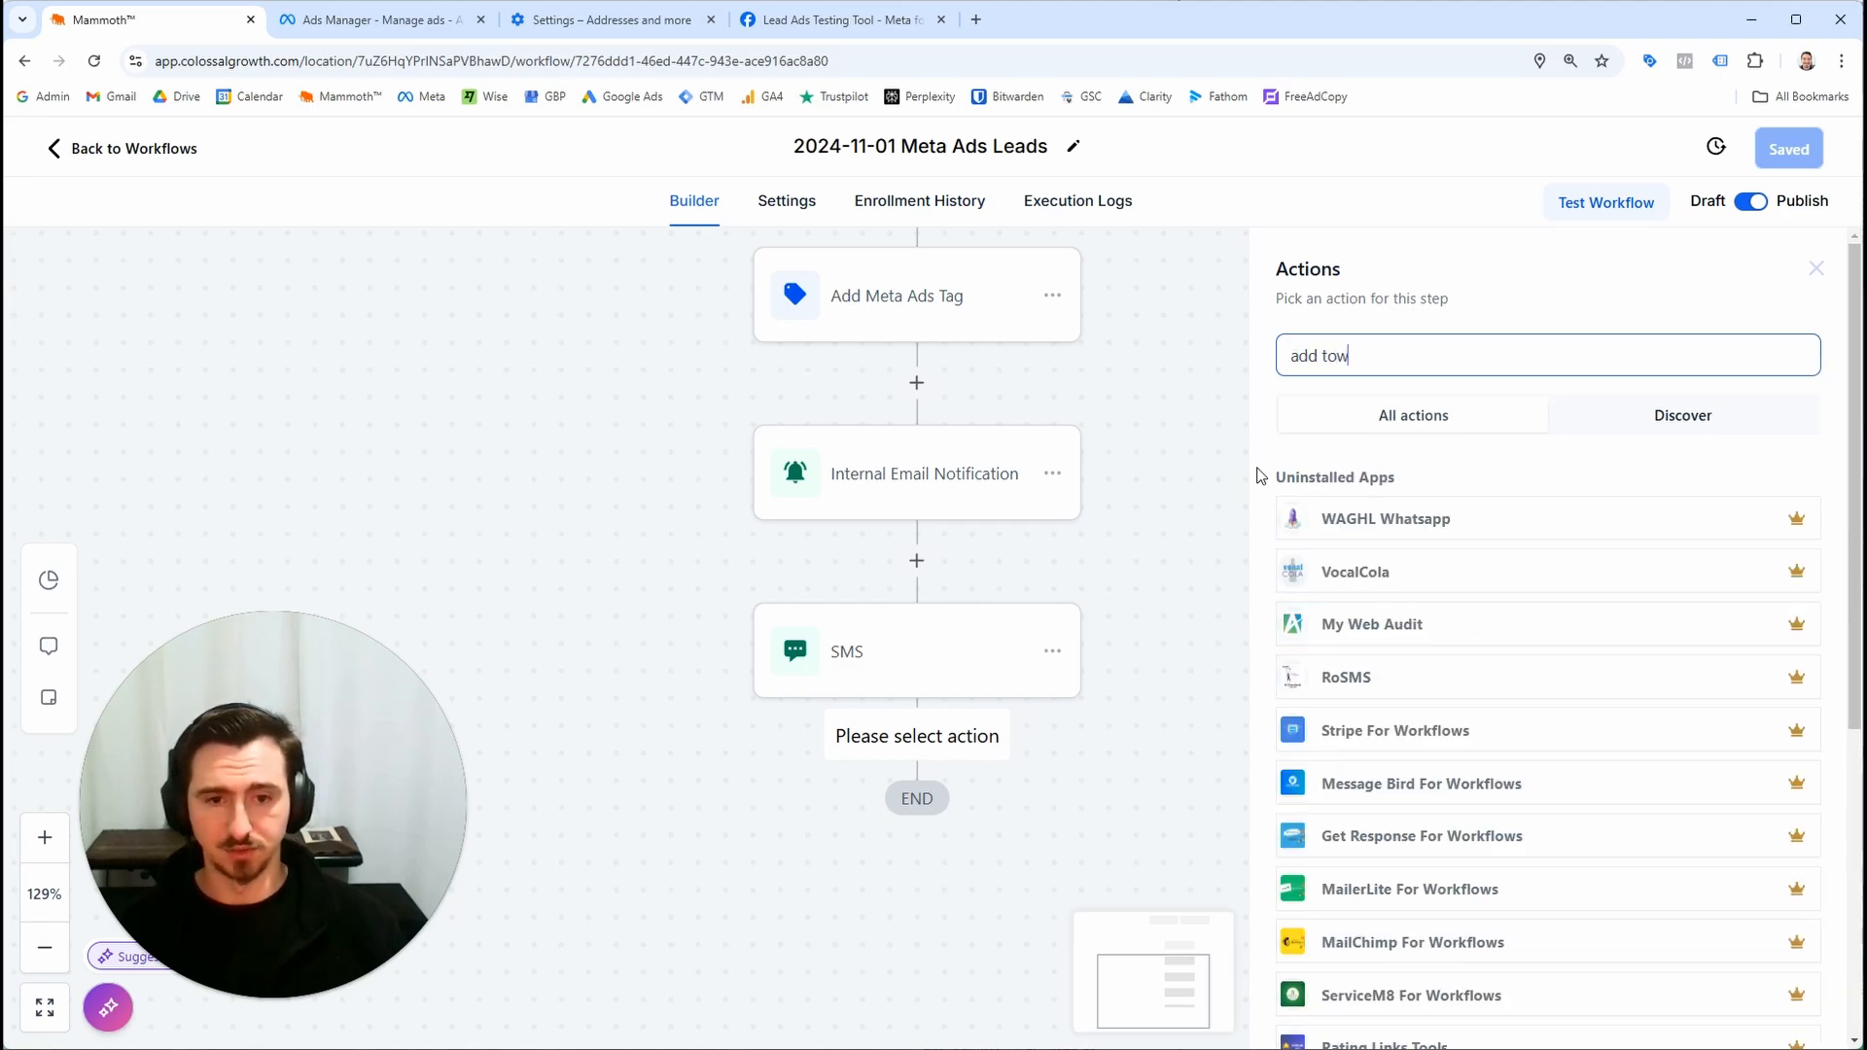
left_click(1362, 572)
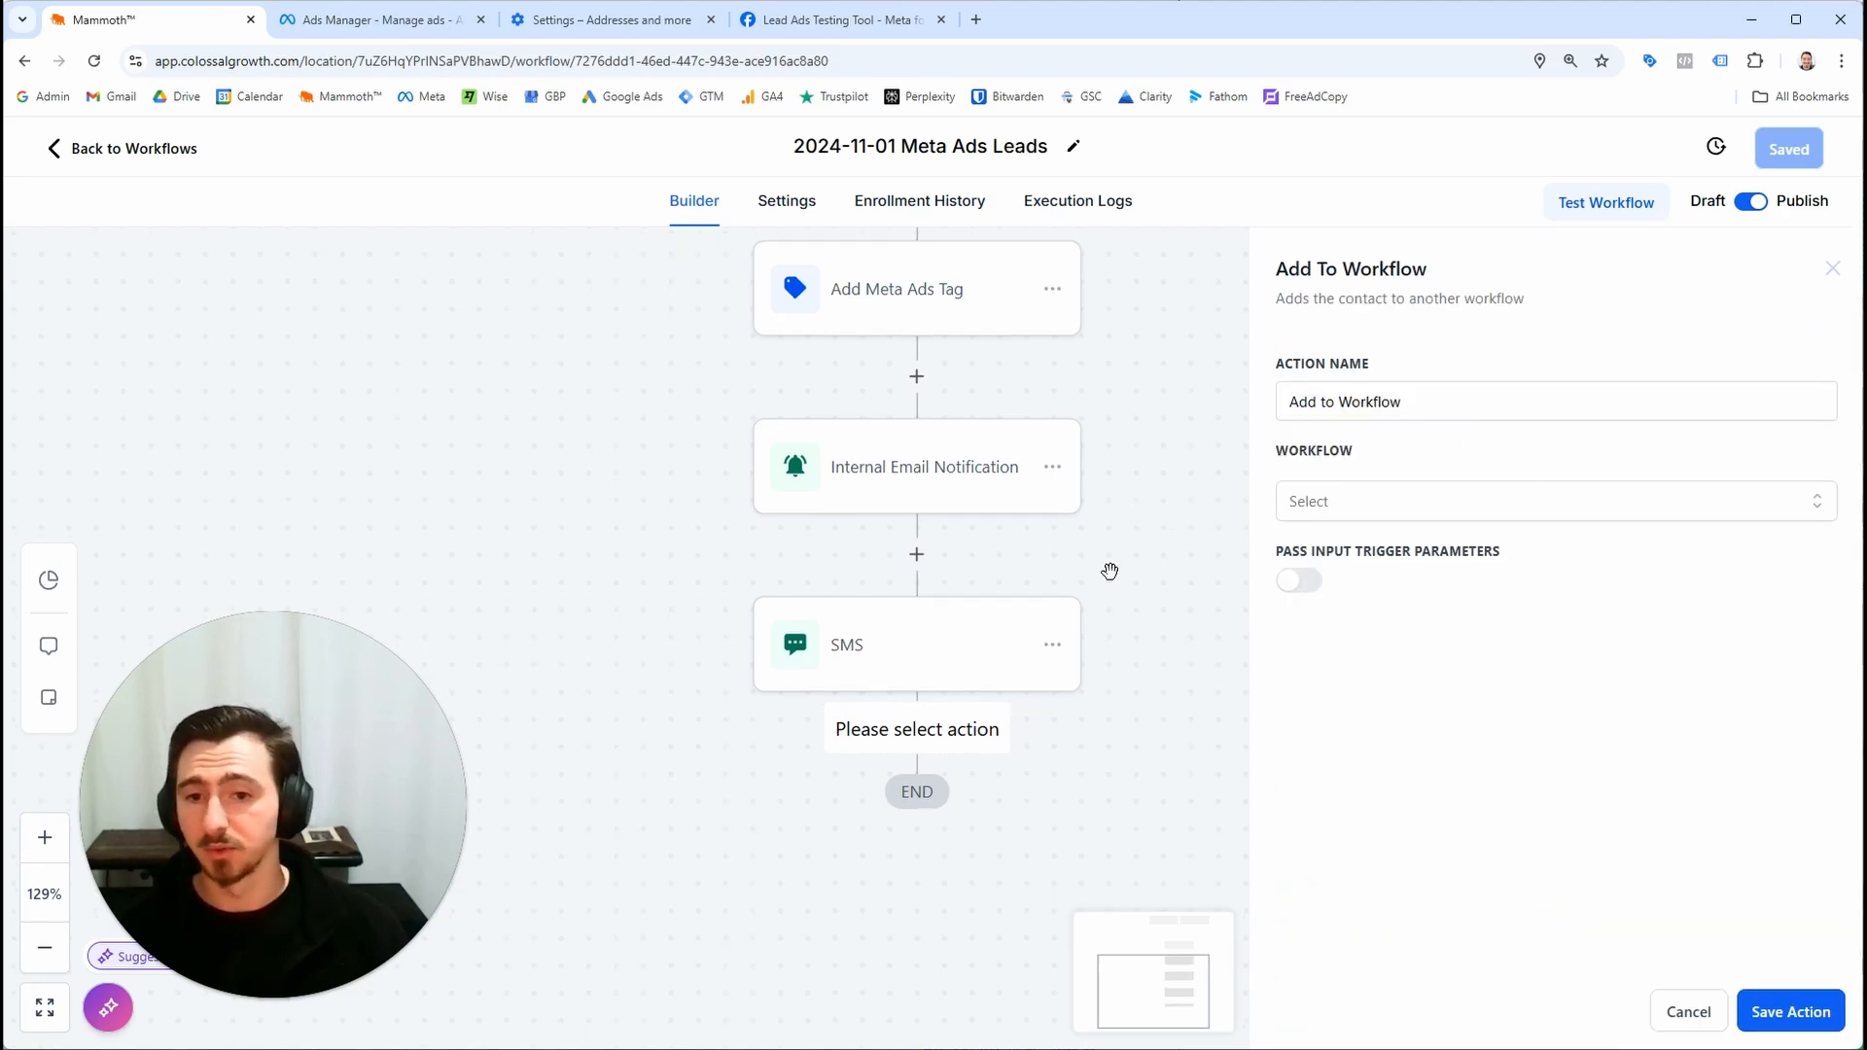
left_click(1133, 592)
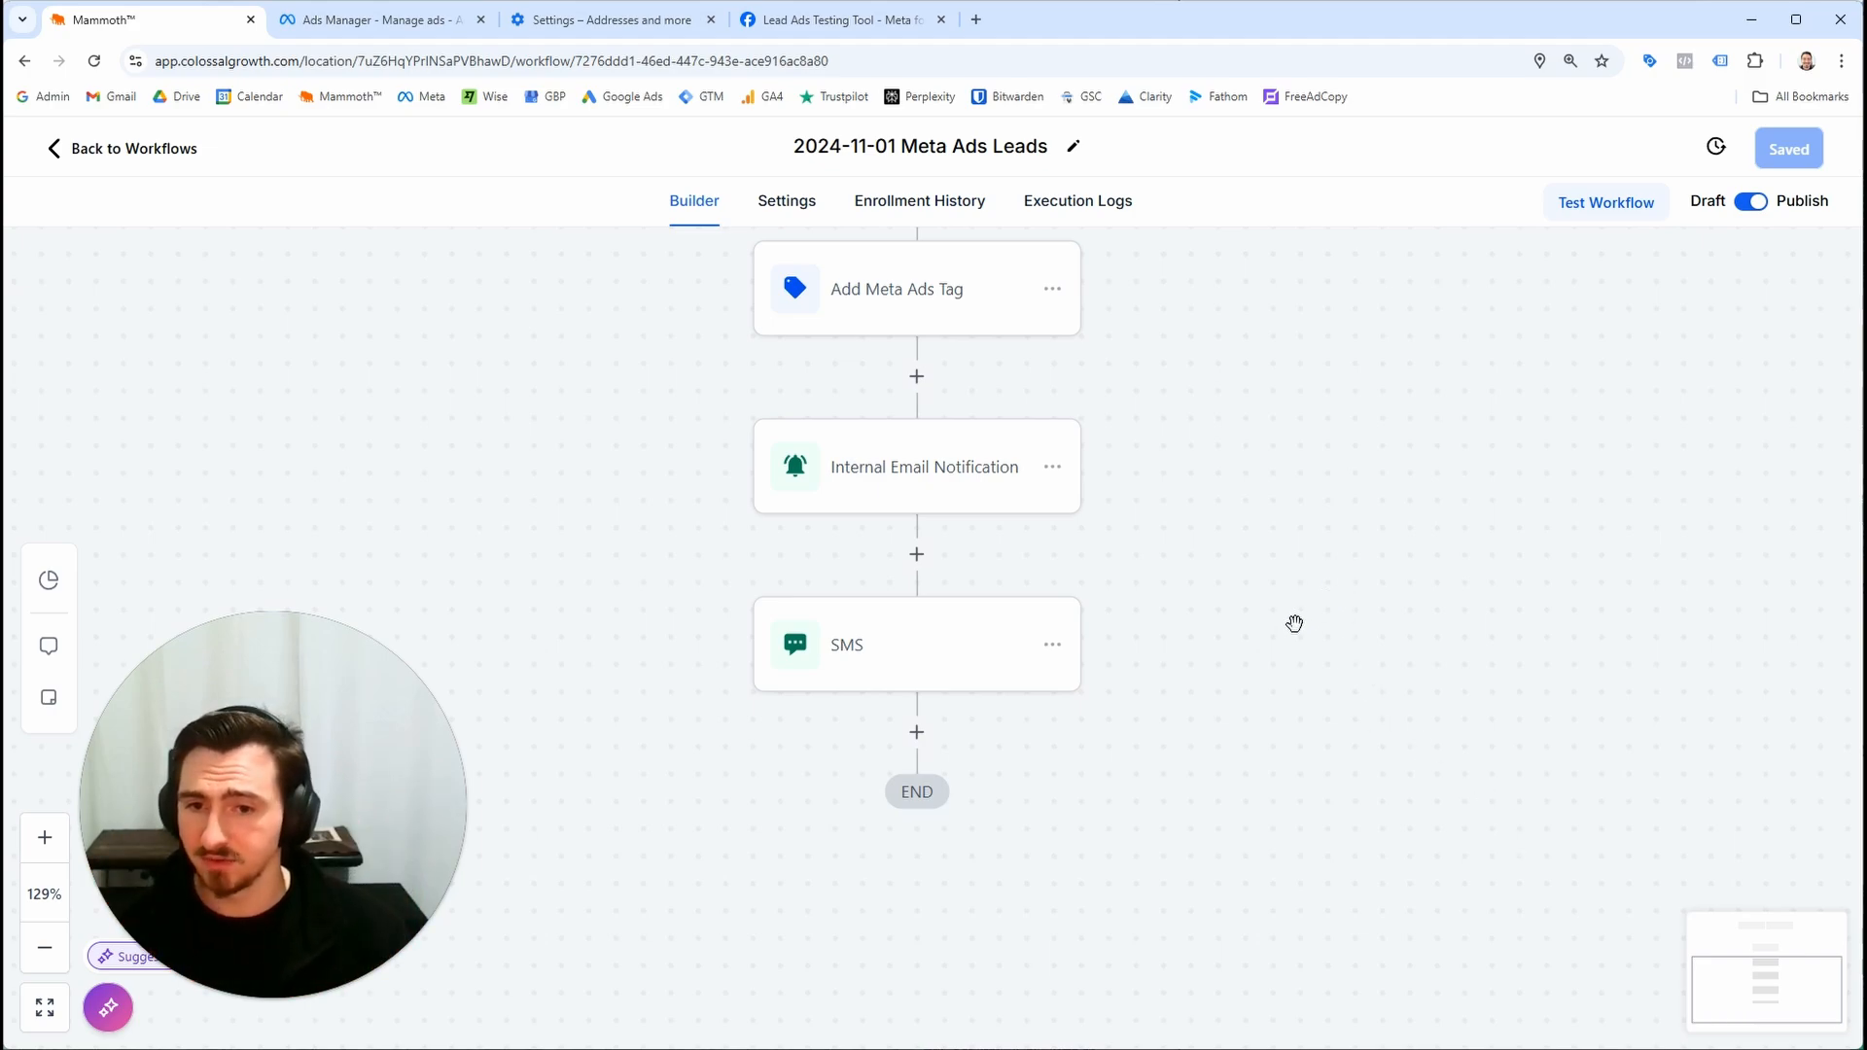
Return to the workflow list and reopen the 2024-11-01 Meta Ads Leads workflow
scroll(1322, 604, "up", 1)
scroll(1230, 759, "down", 2)
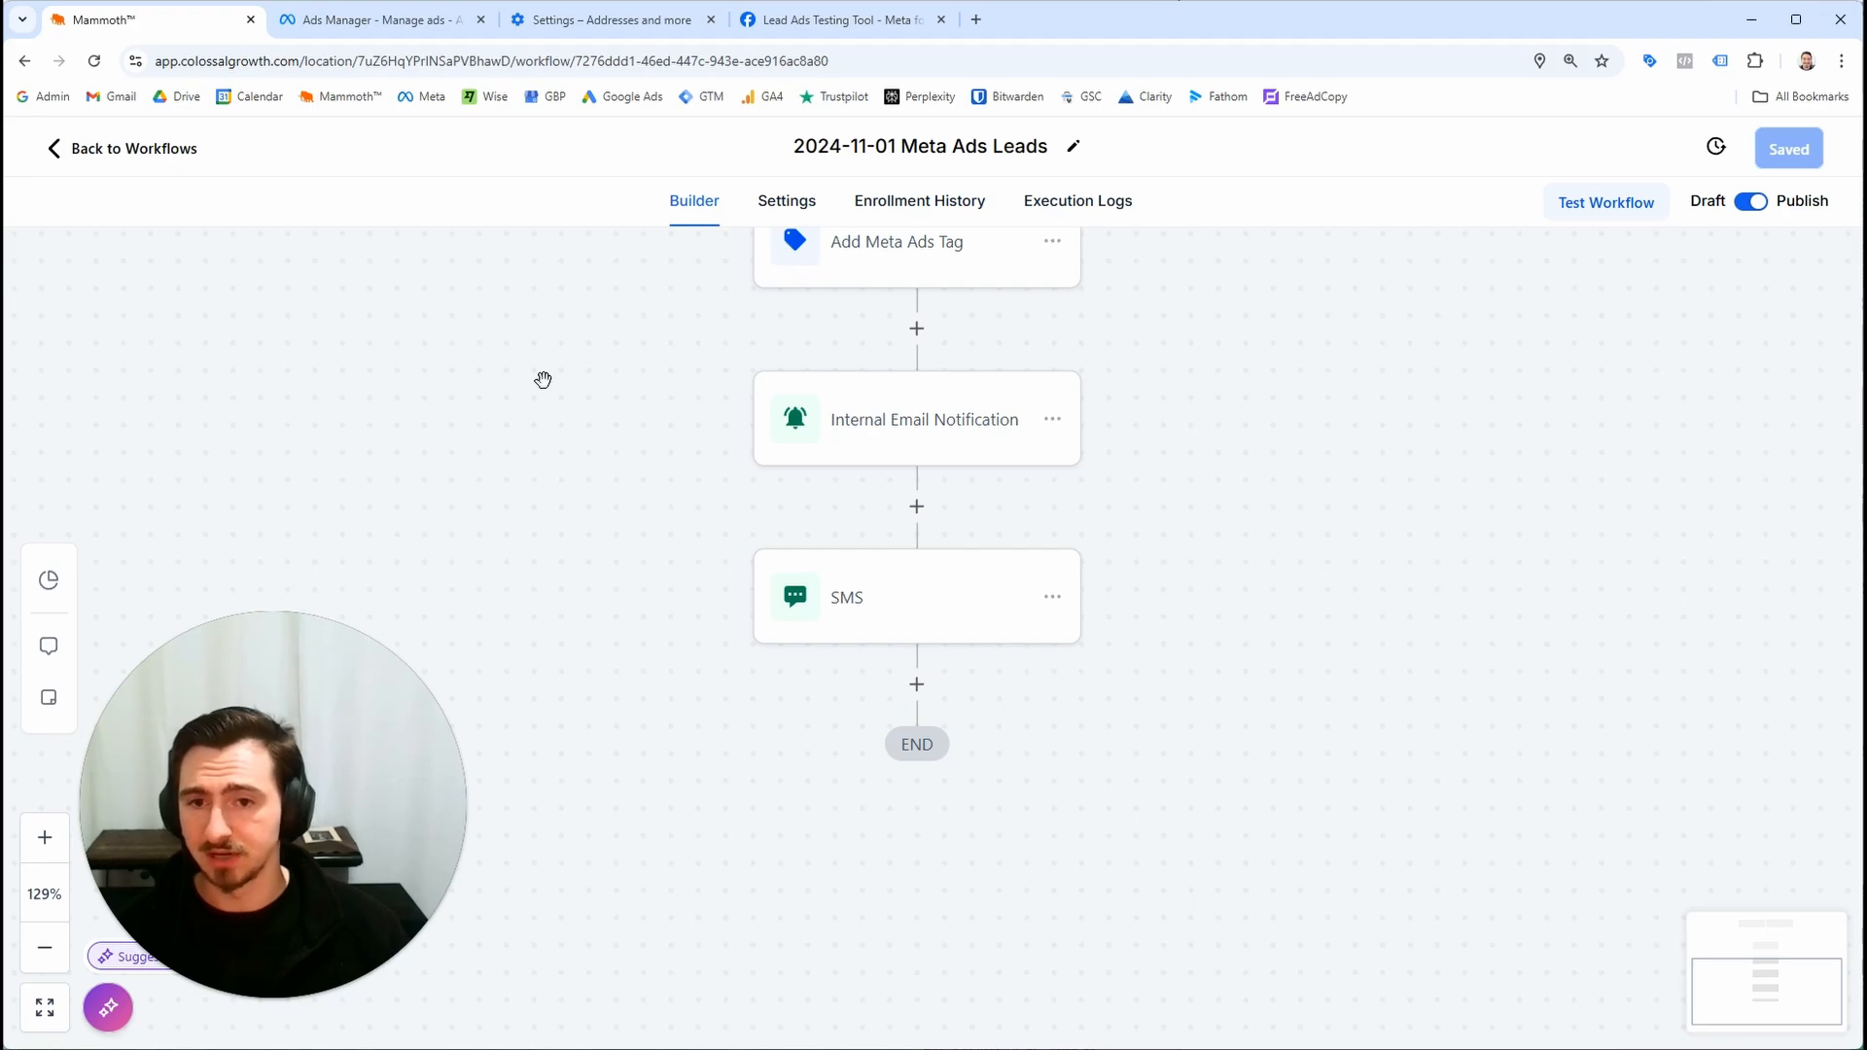
left_click(151, 172)
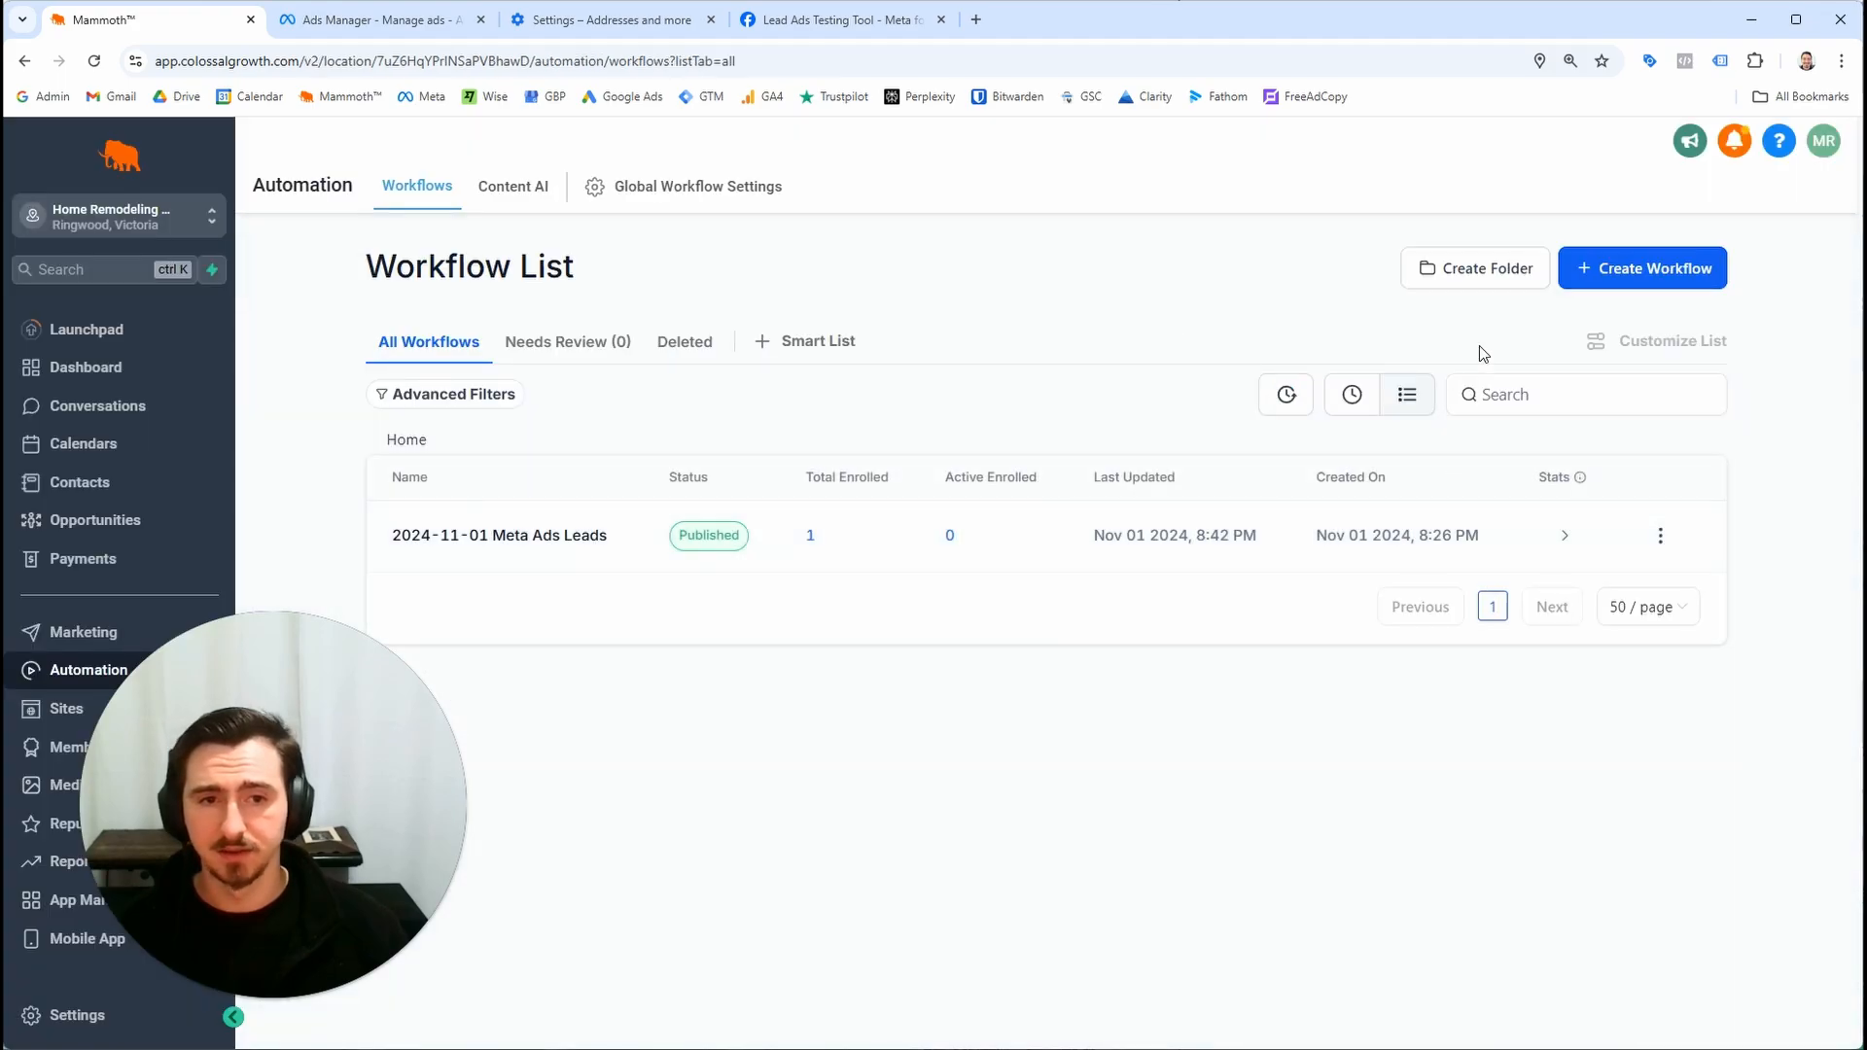
left_click(1580, 285)
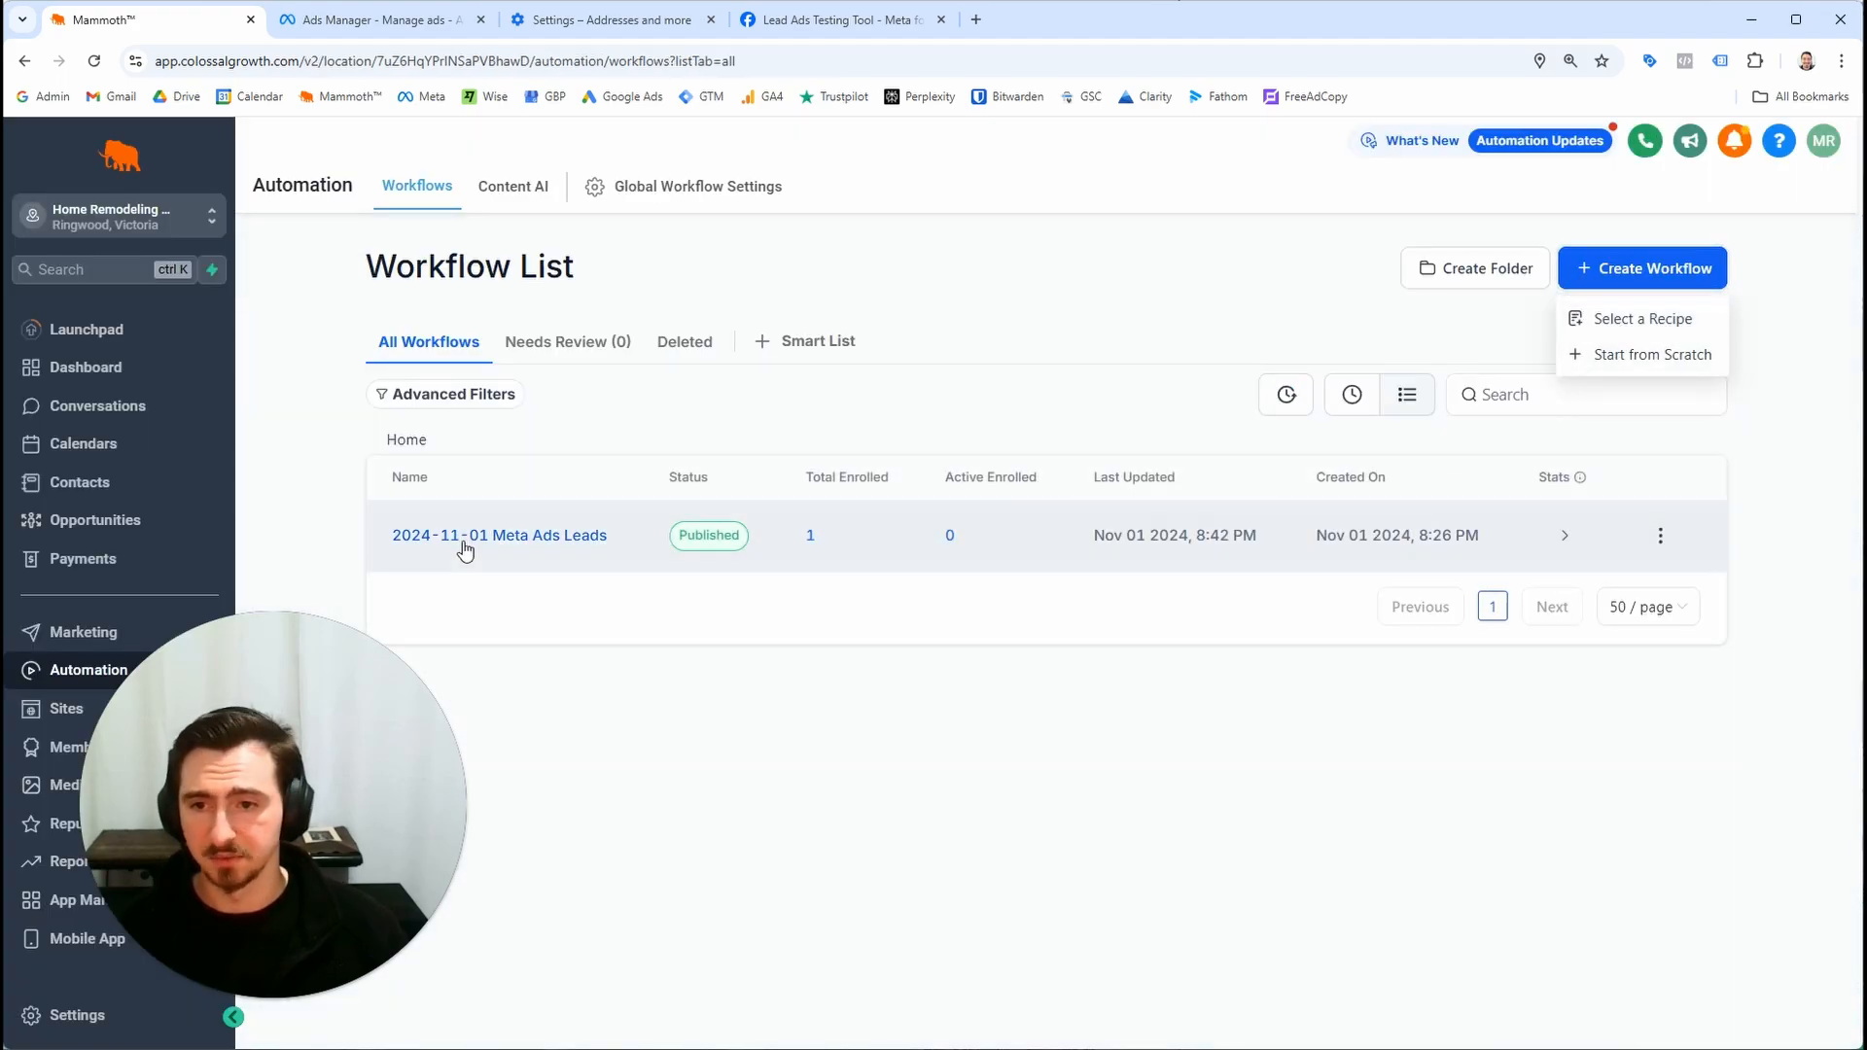
left_click(573, 651)
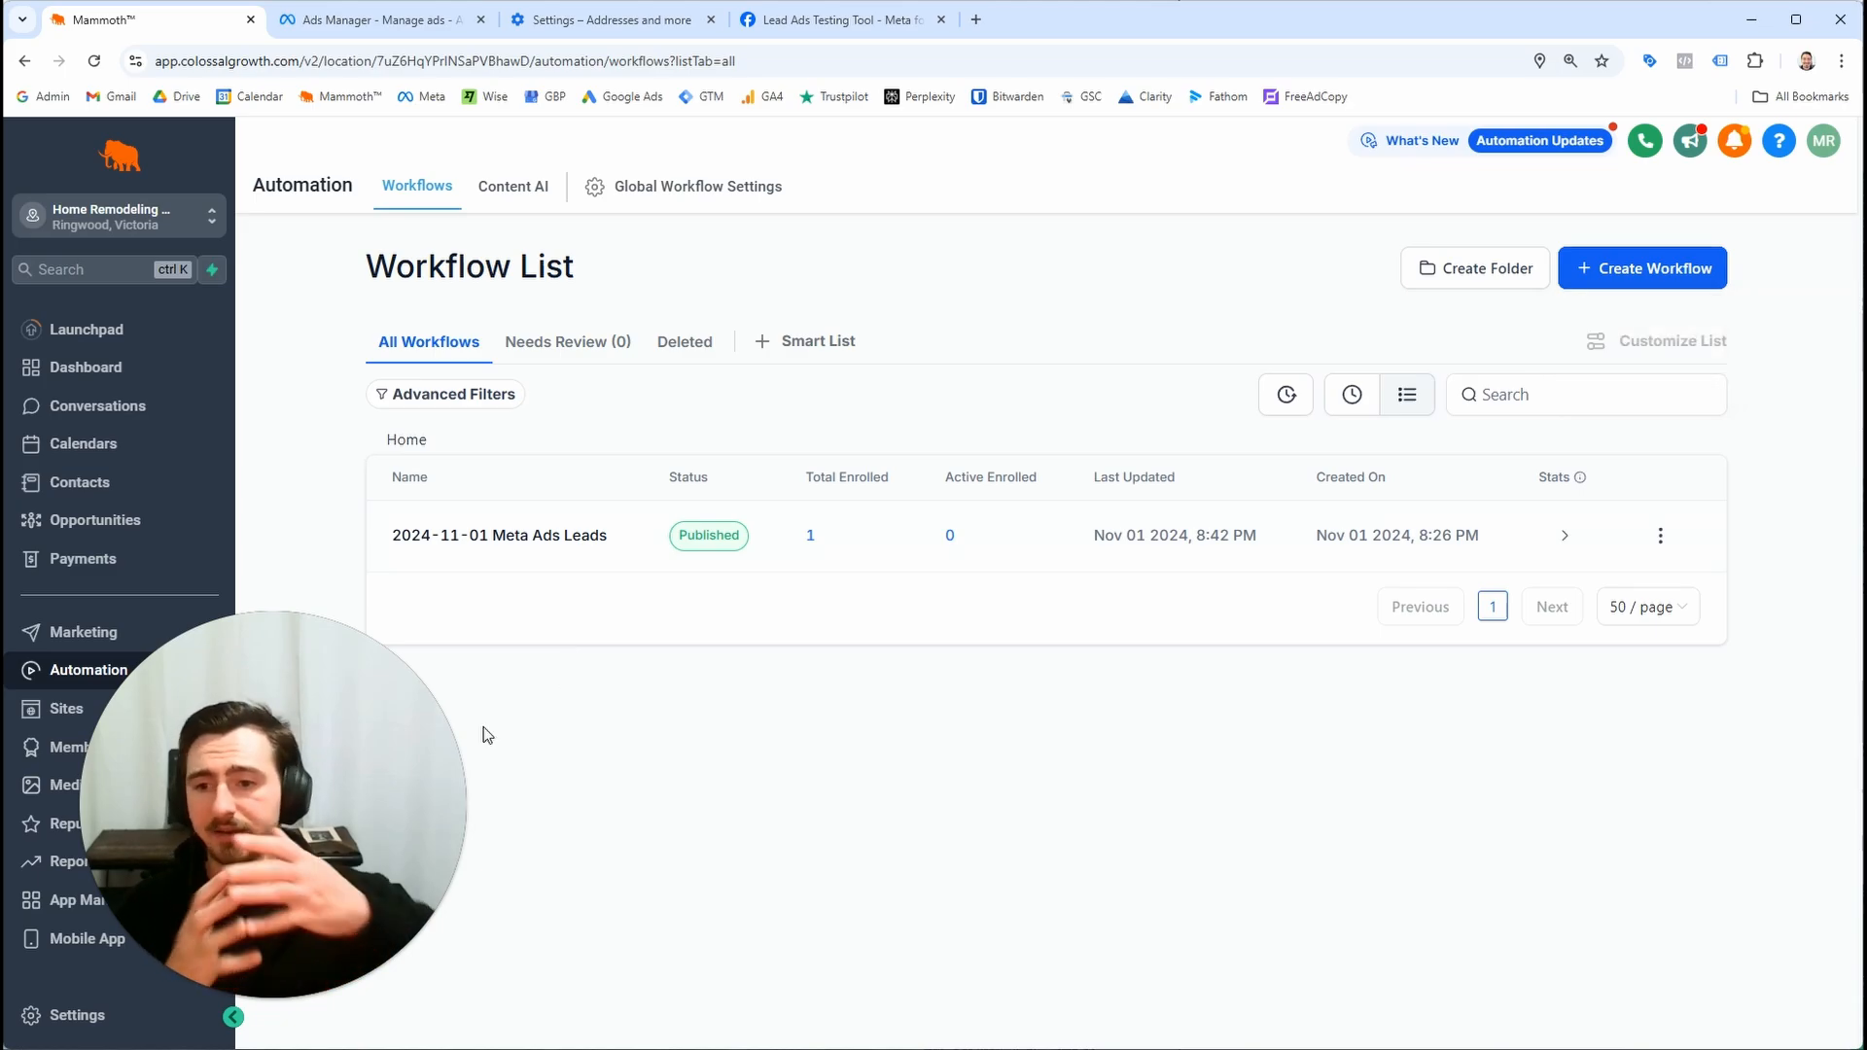
left_click(520, 541)
scroll(984, 817, "down", 3)
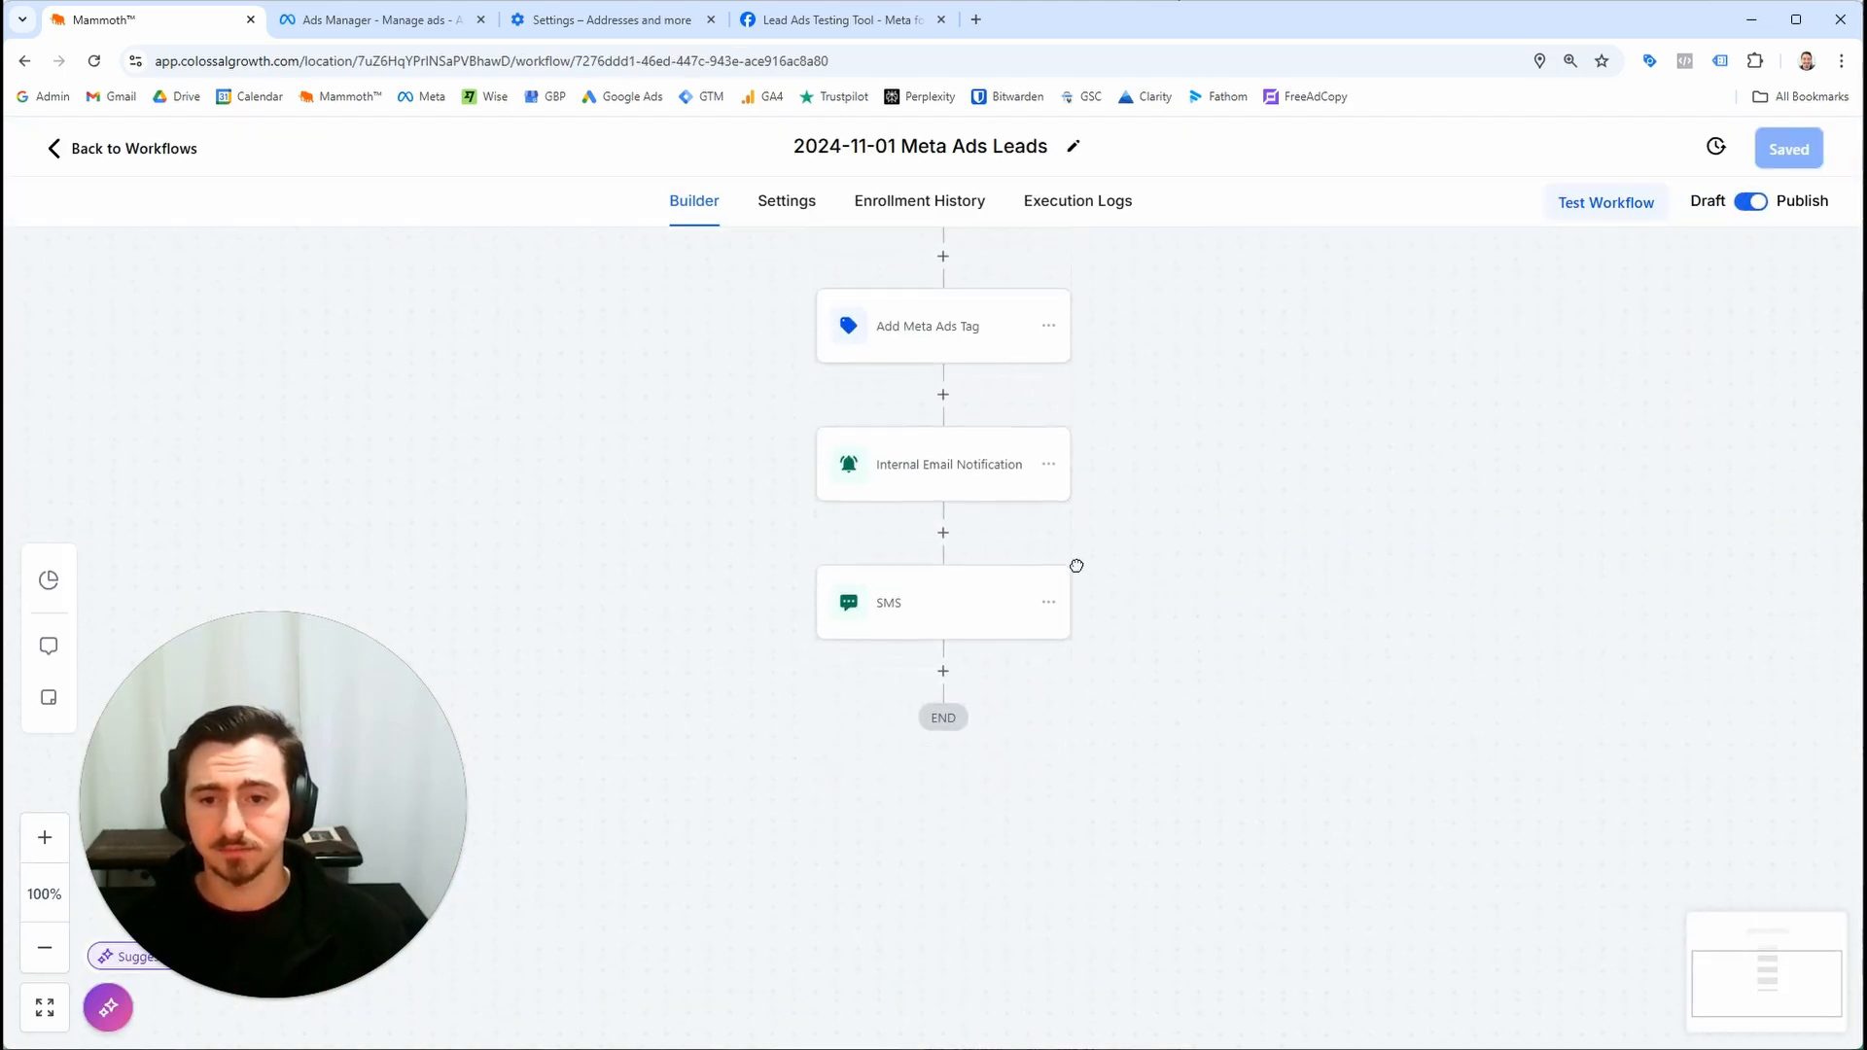
left_click_drag(918, 670, 925, 667)
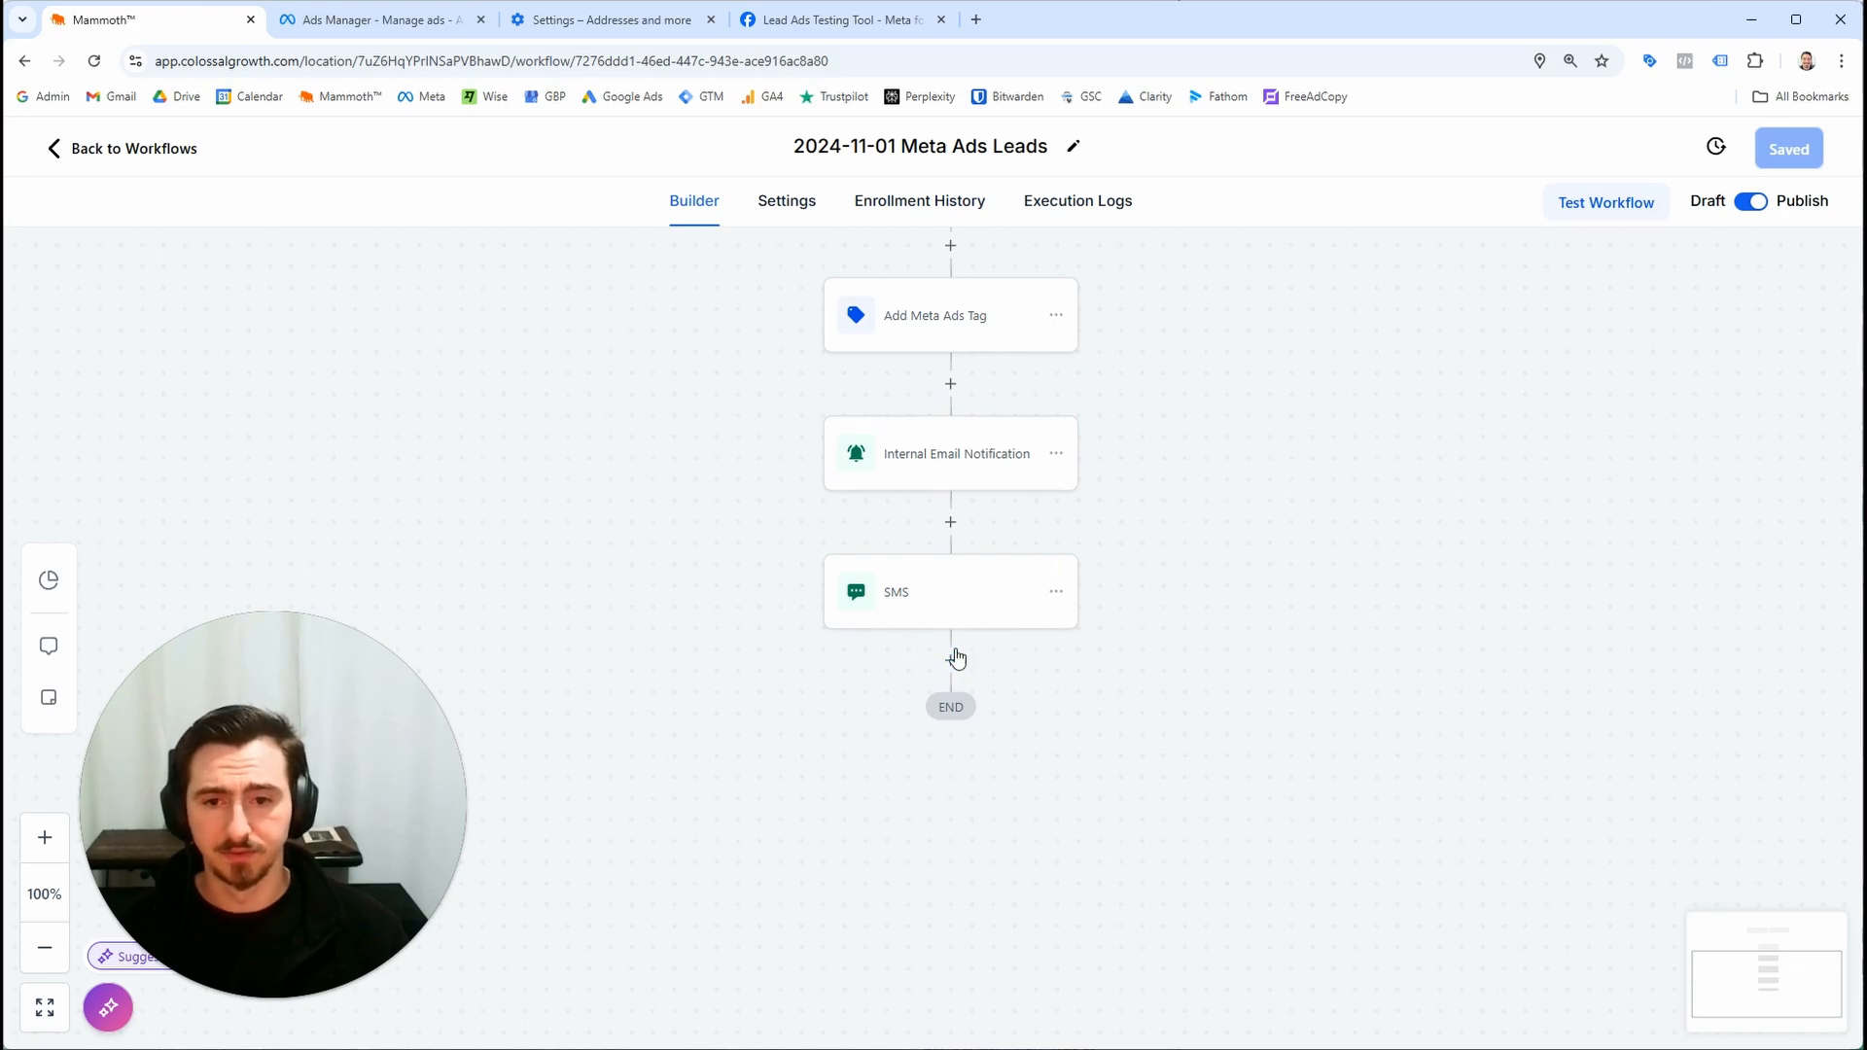
left_click(958, 652)
type("add t")
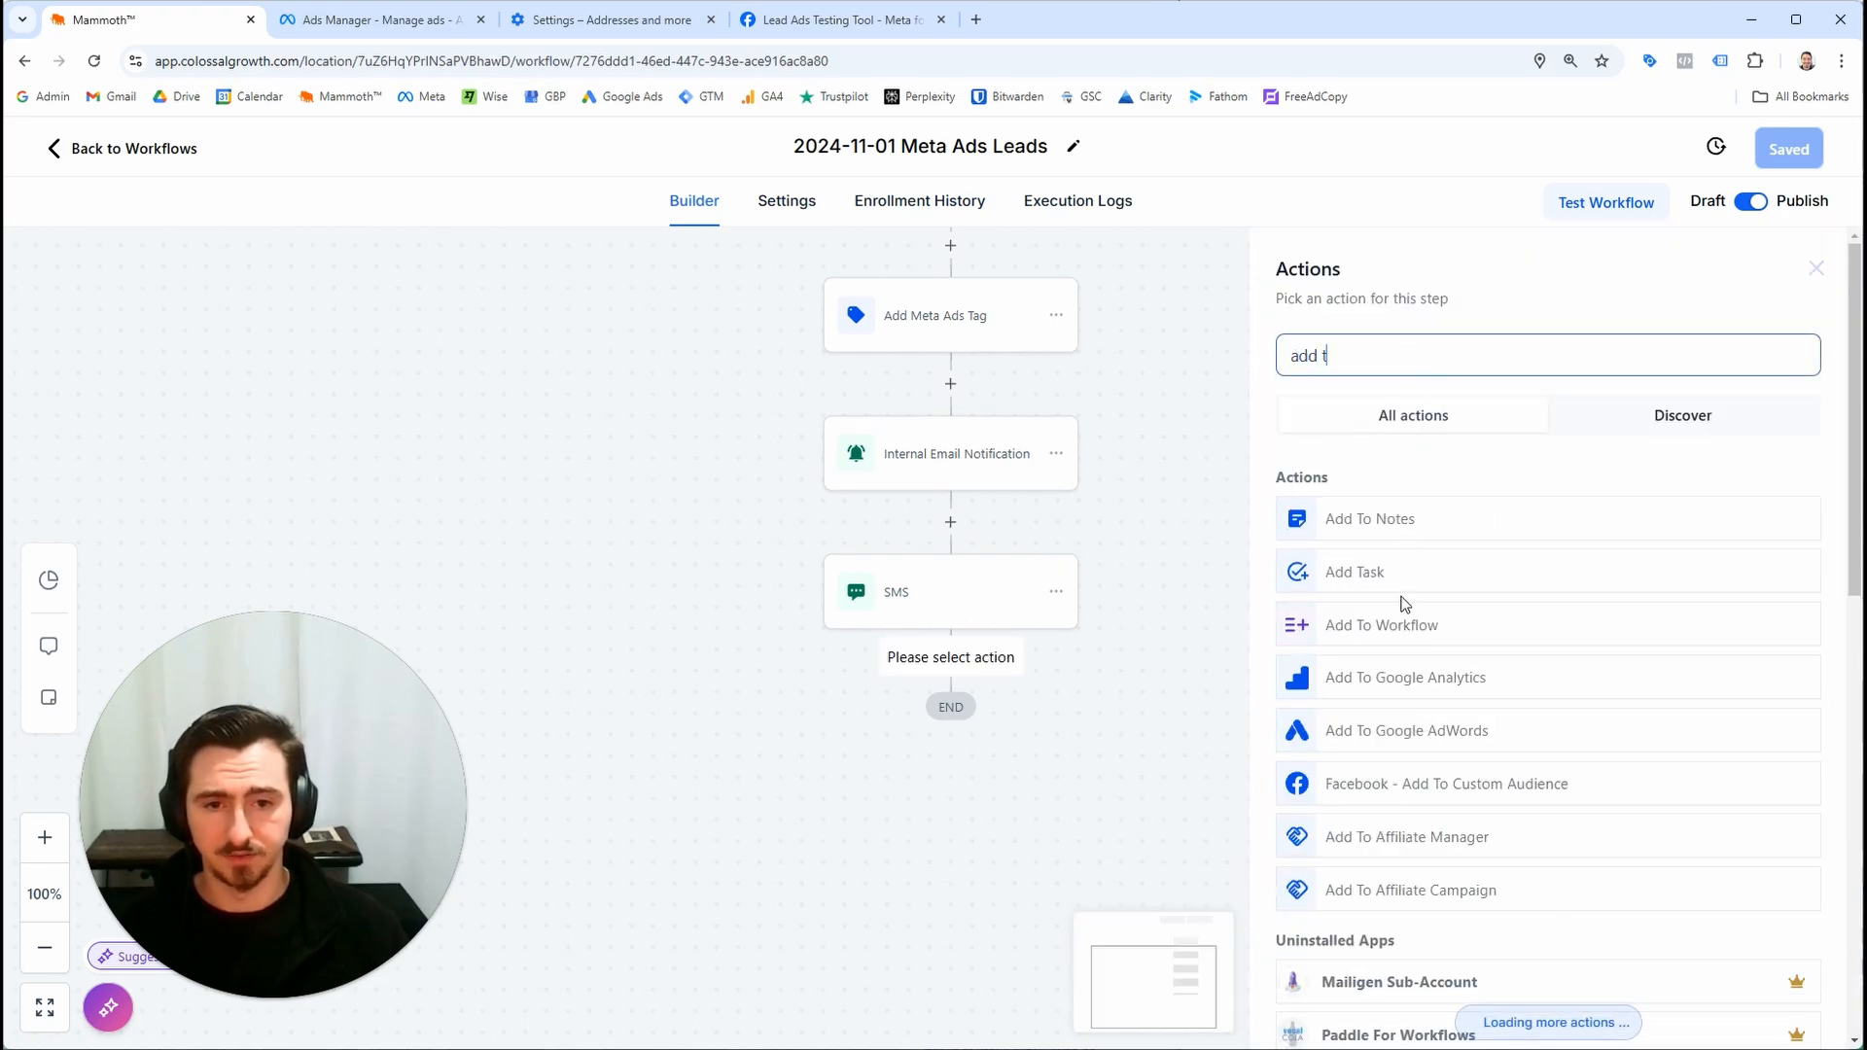
left_click(808, 797)
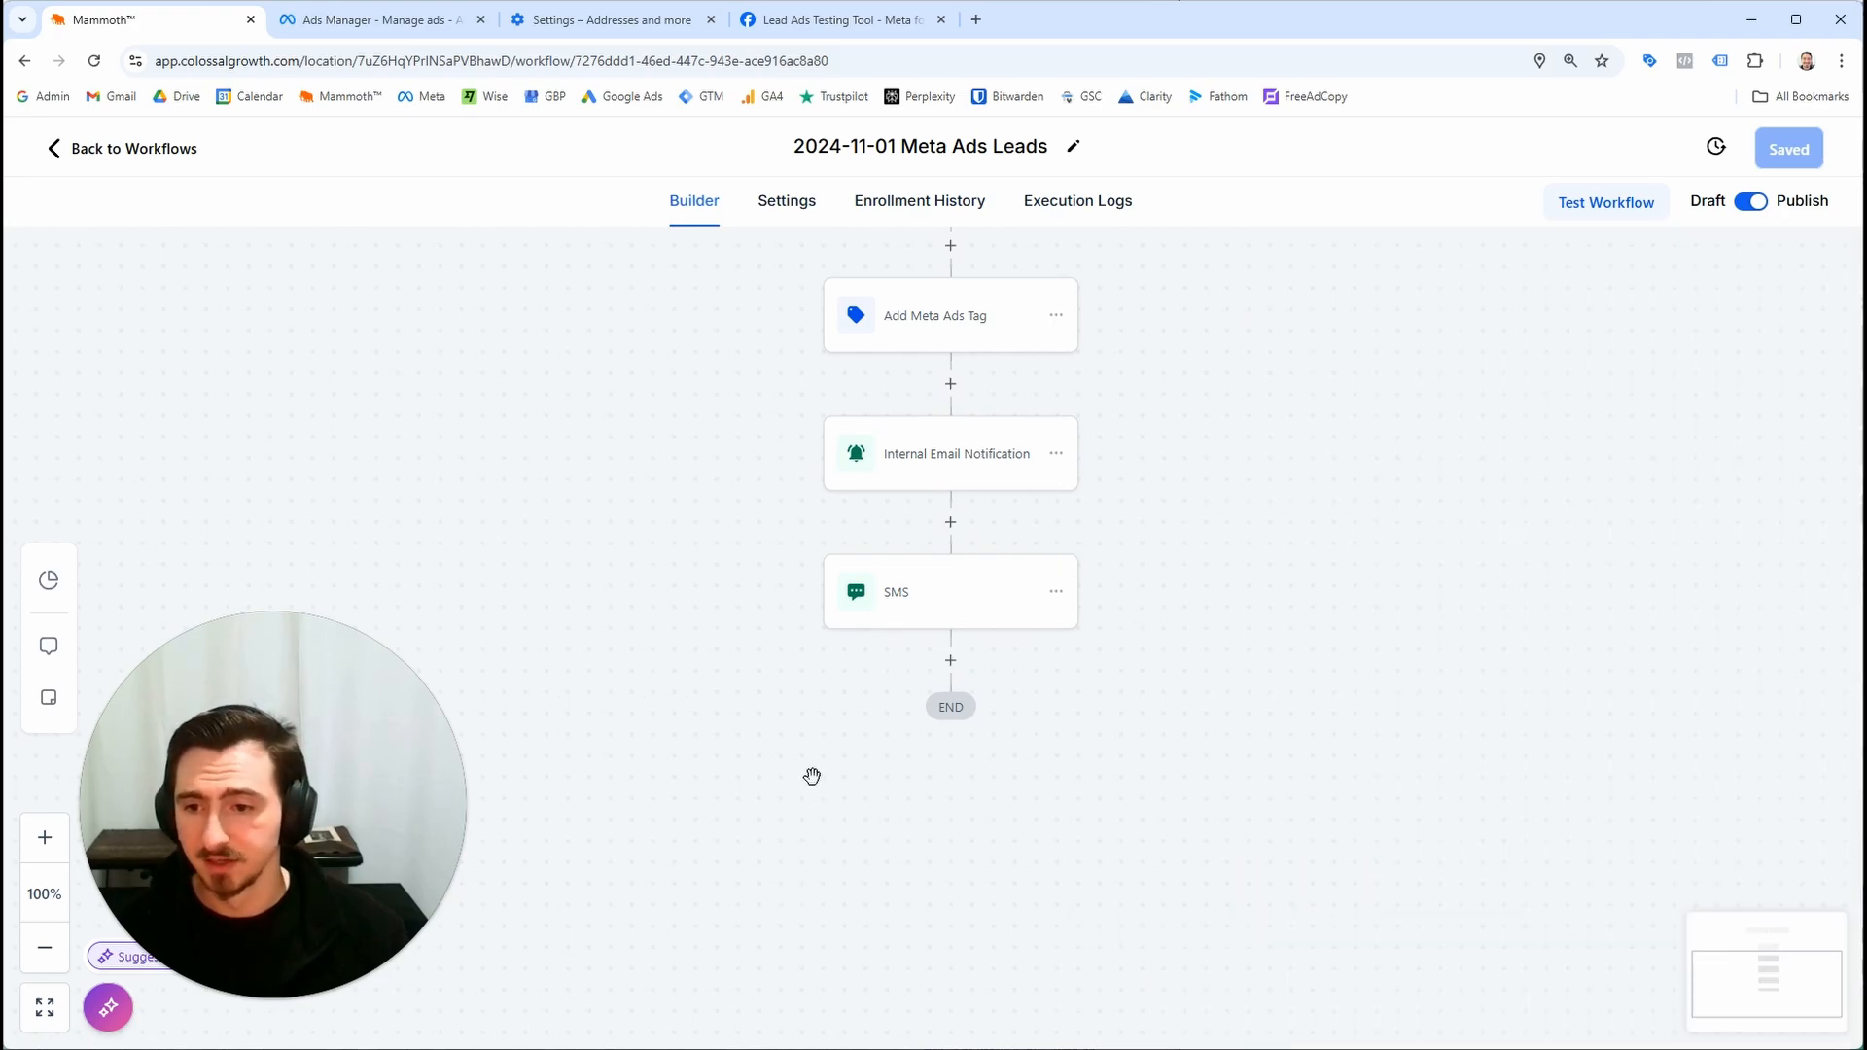
left_click_drag(905, 893, 739, 805)
scroll(875, 655, "up", 1)
scroll(838, 655, "down", 1)
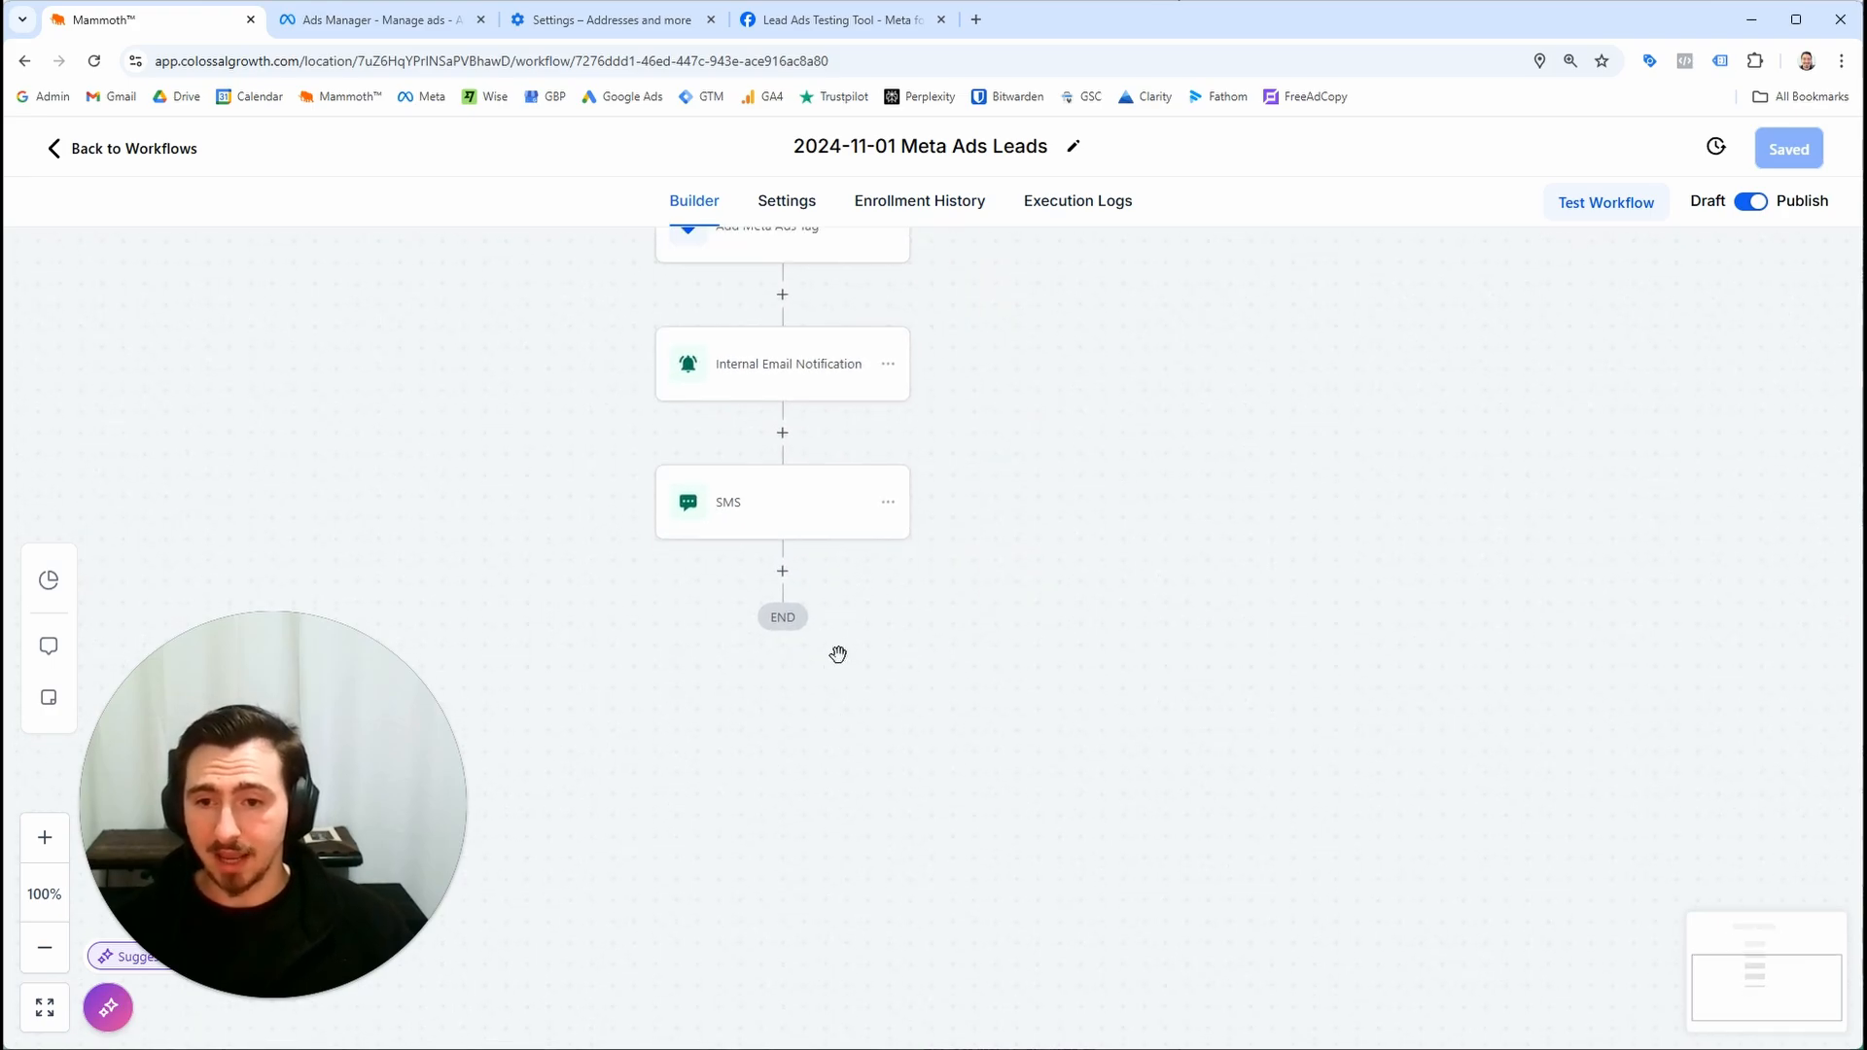
scroll(841, 639, "up", 1)
scroll(661, 693, "up", 1)
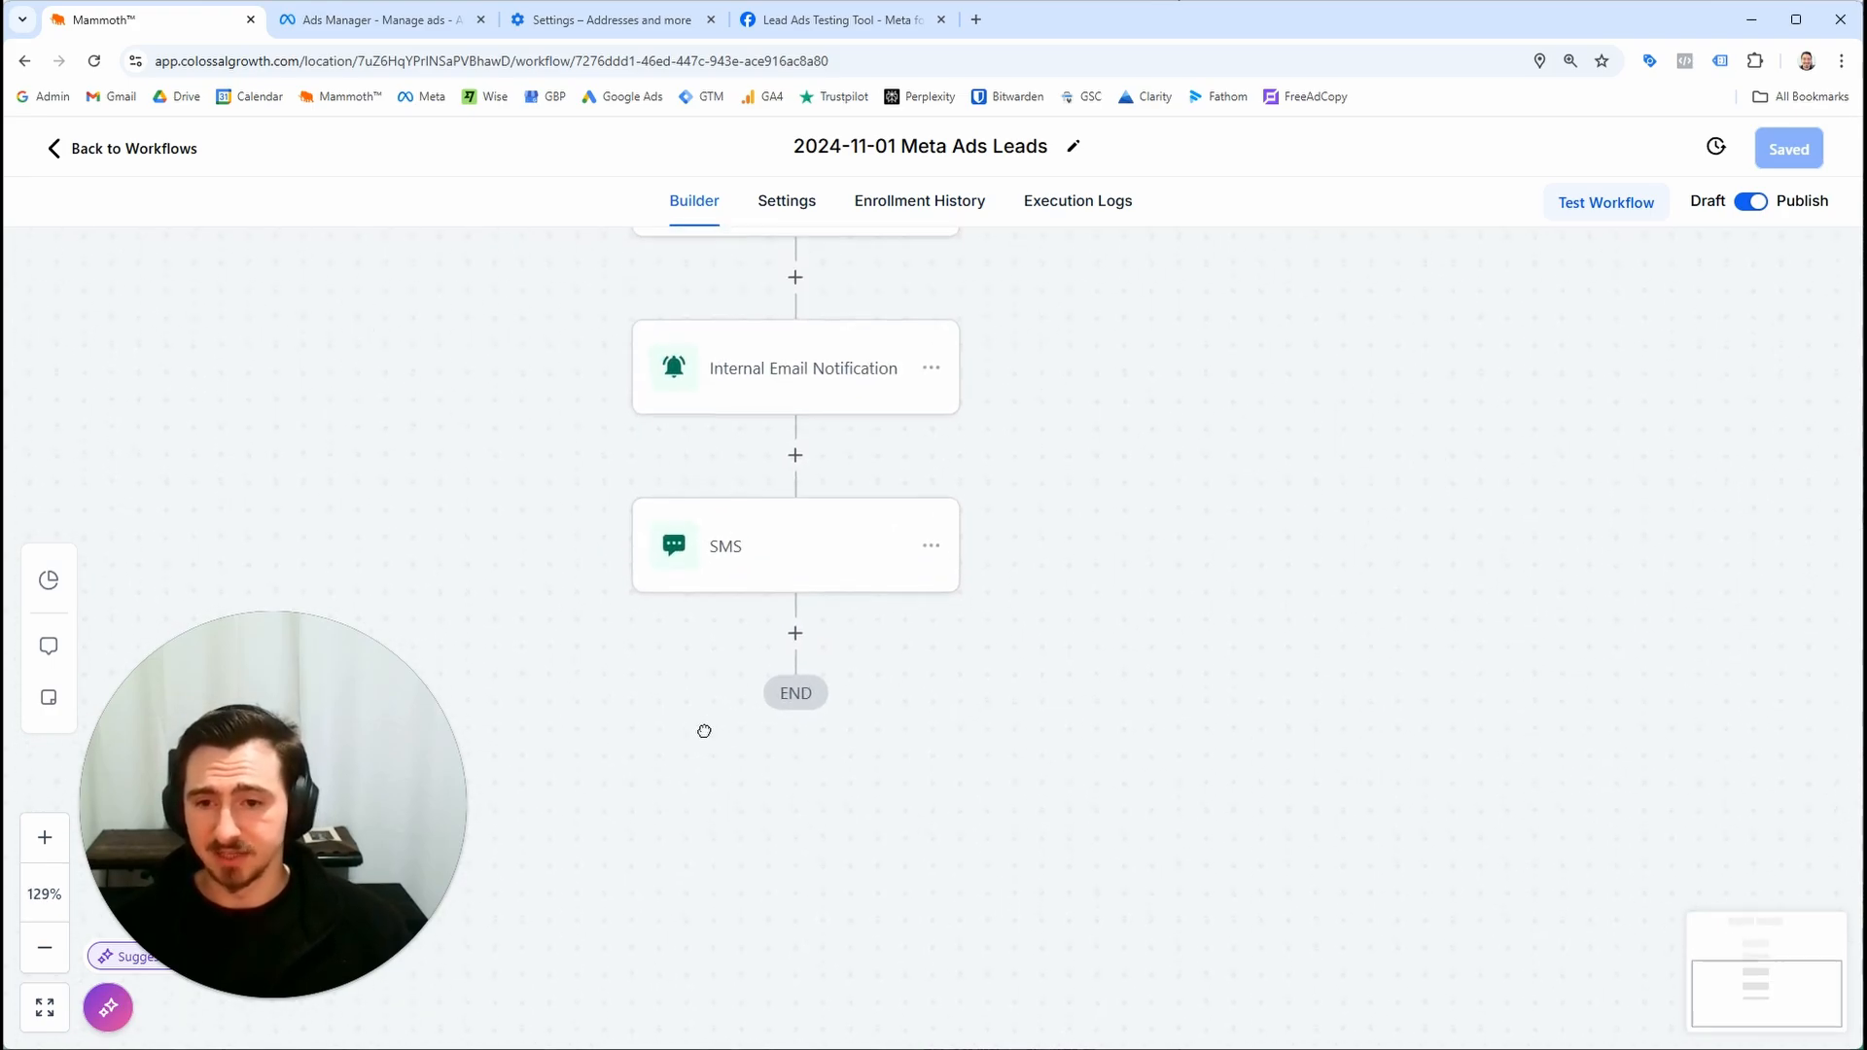
Add a Wait action after the SMS step named "15 minute wait" with a 15-minute time delay, and save the workflow
left_click(794, 649)
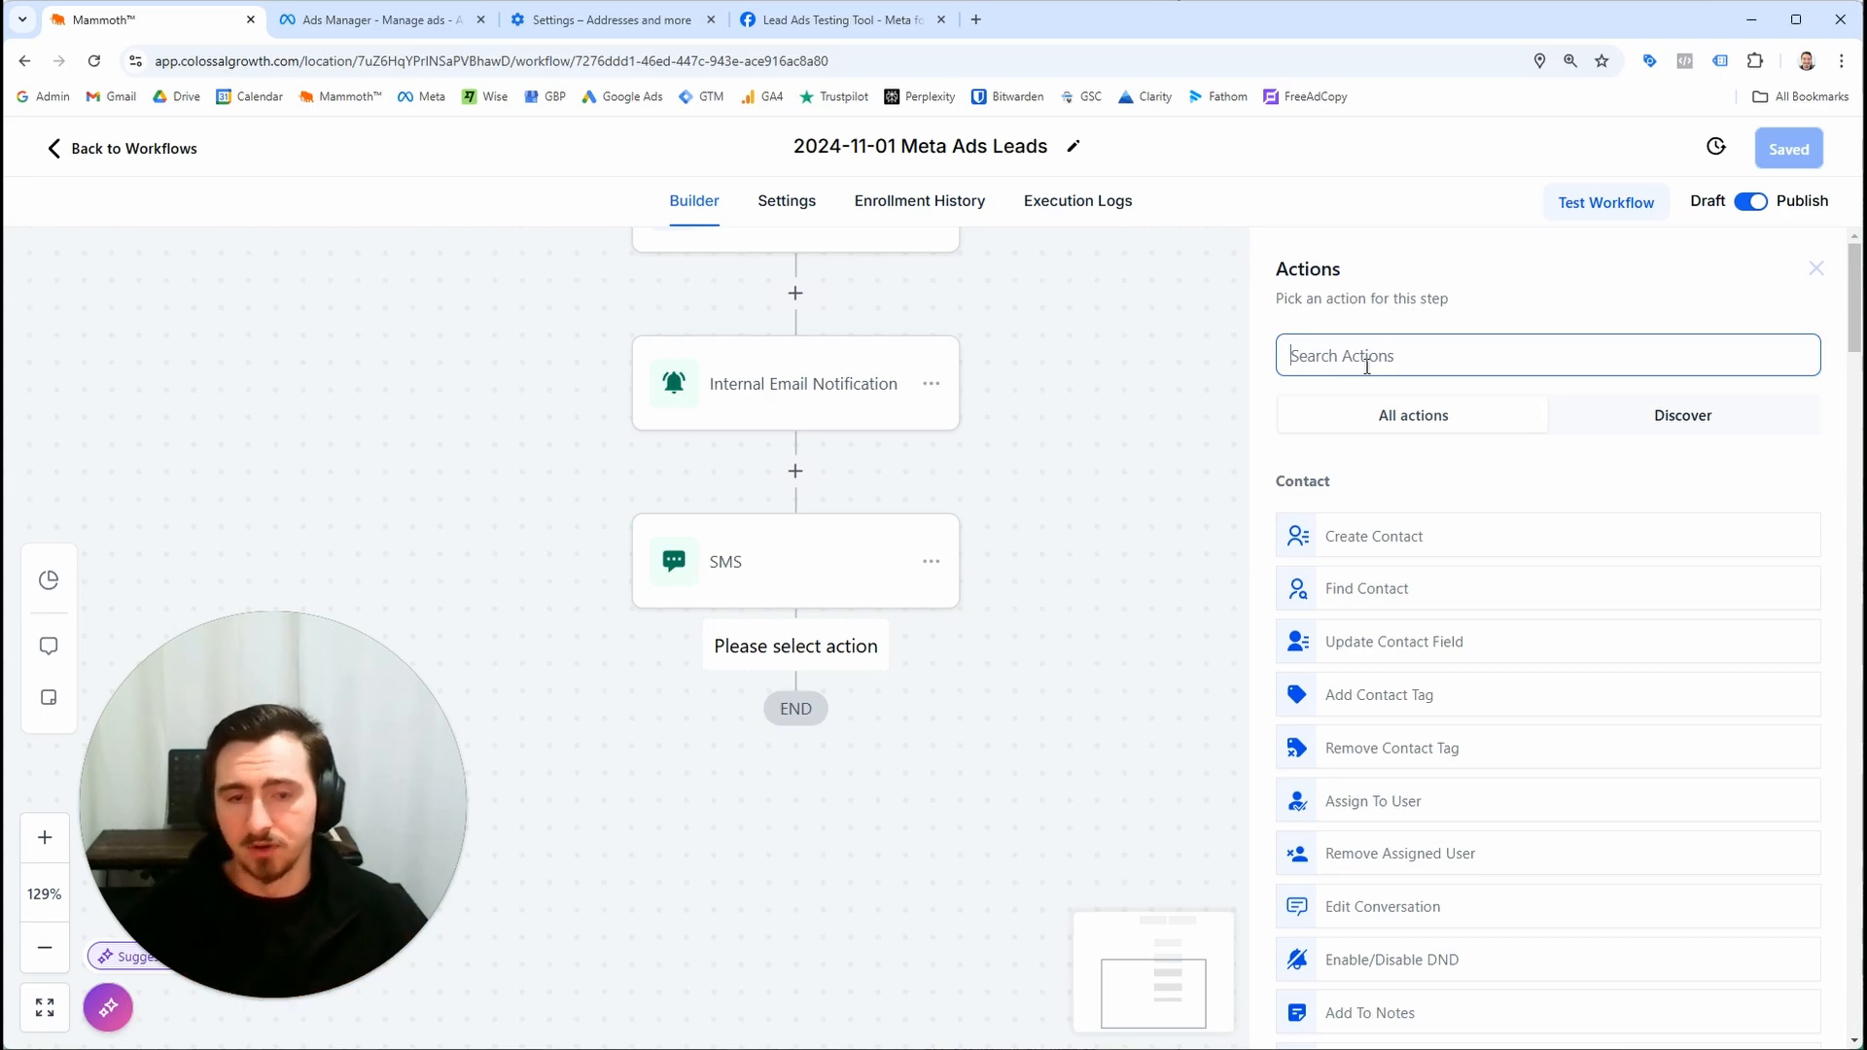
type("wait")
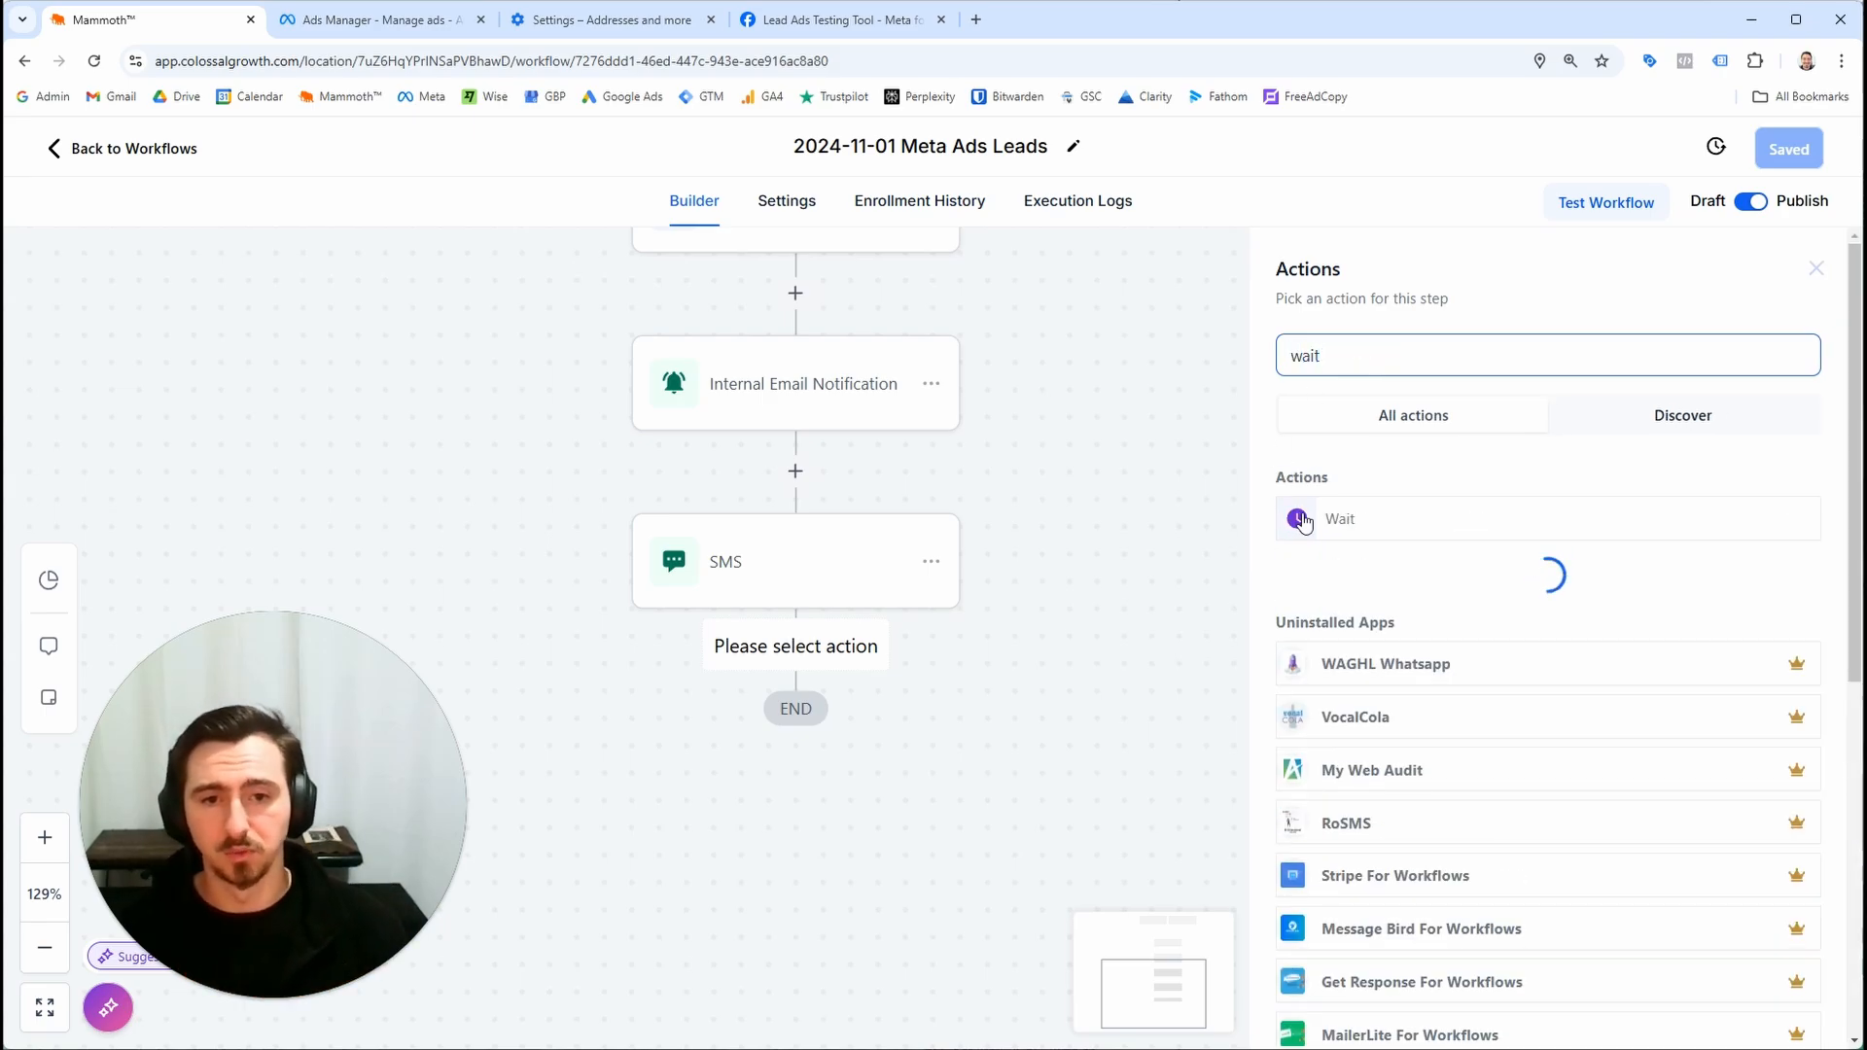
left_click(1304, 520)
double_click(1172, 393)
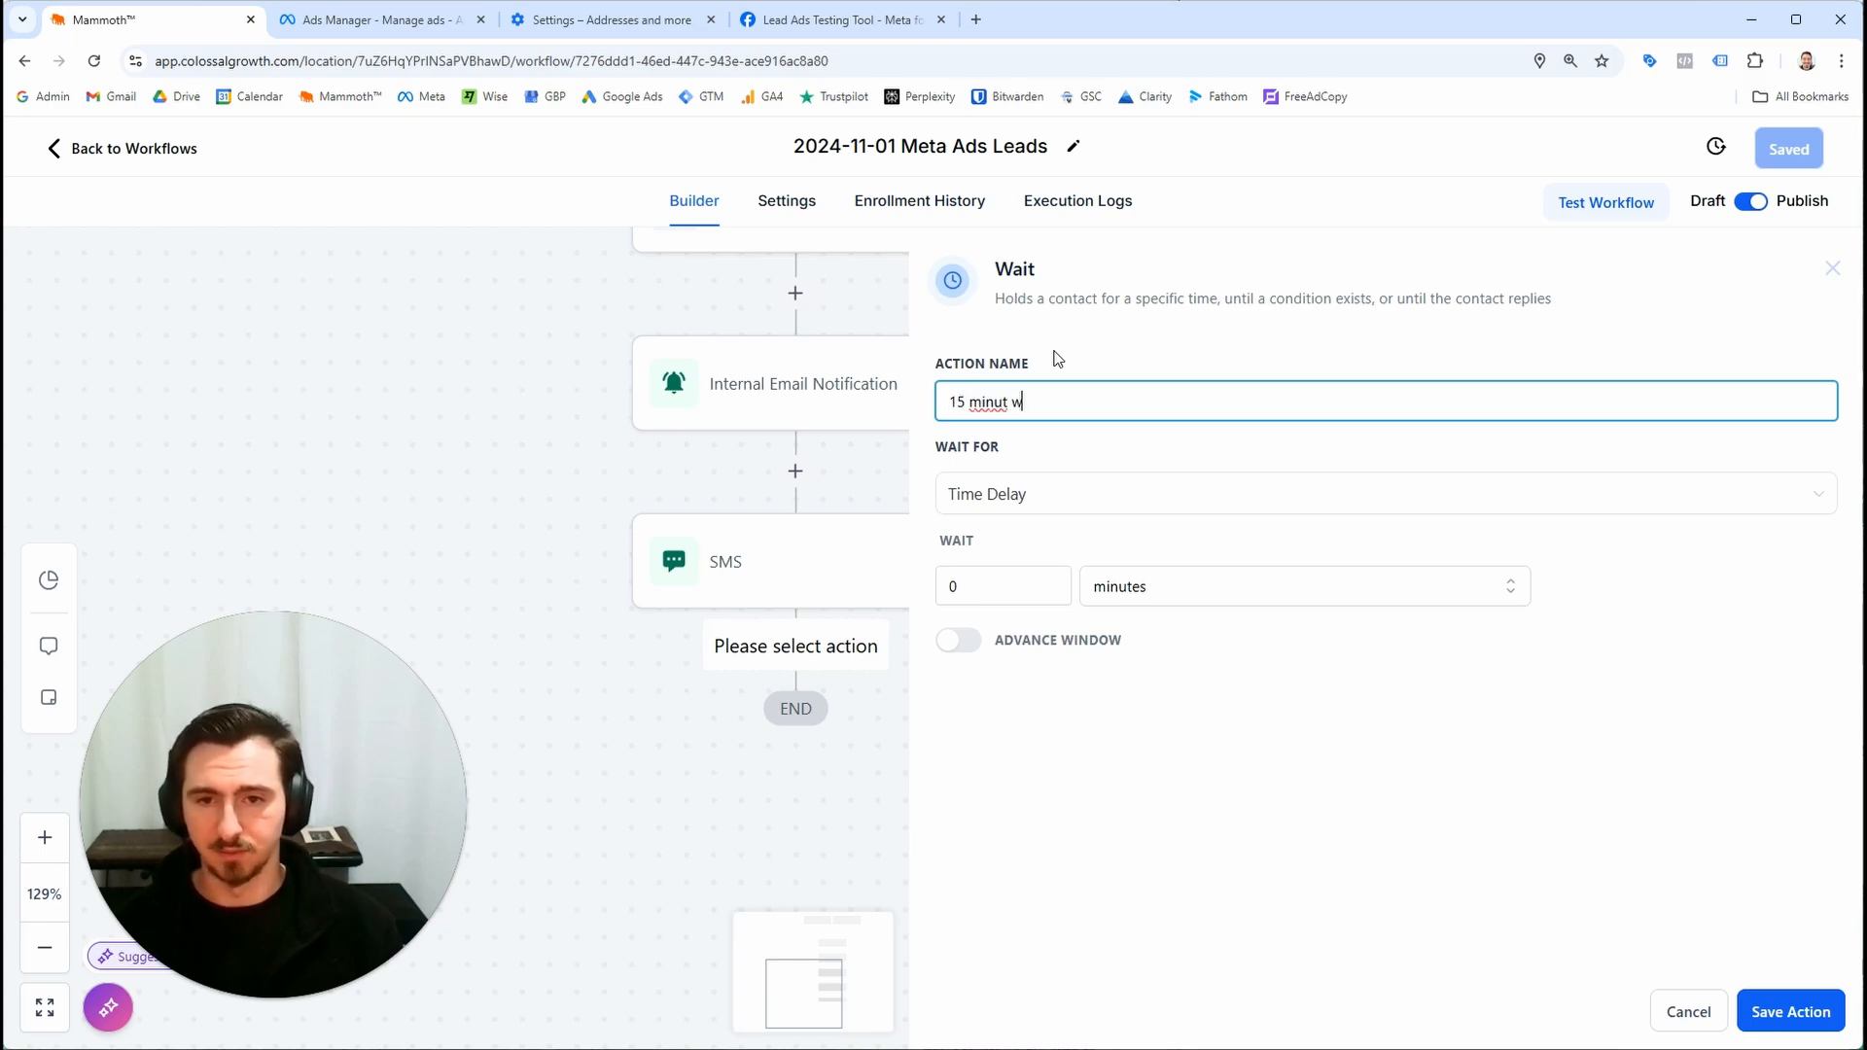
double_click(1011, 575)
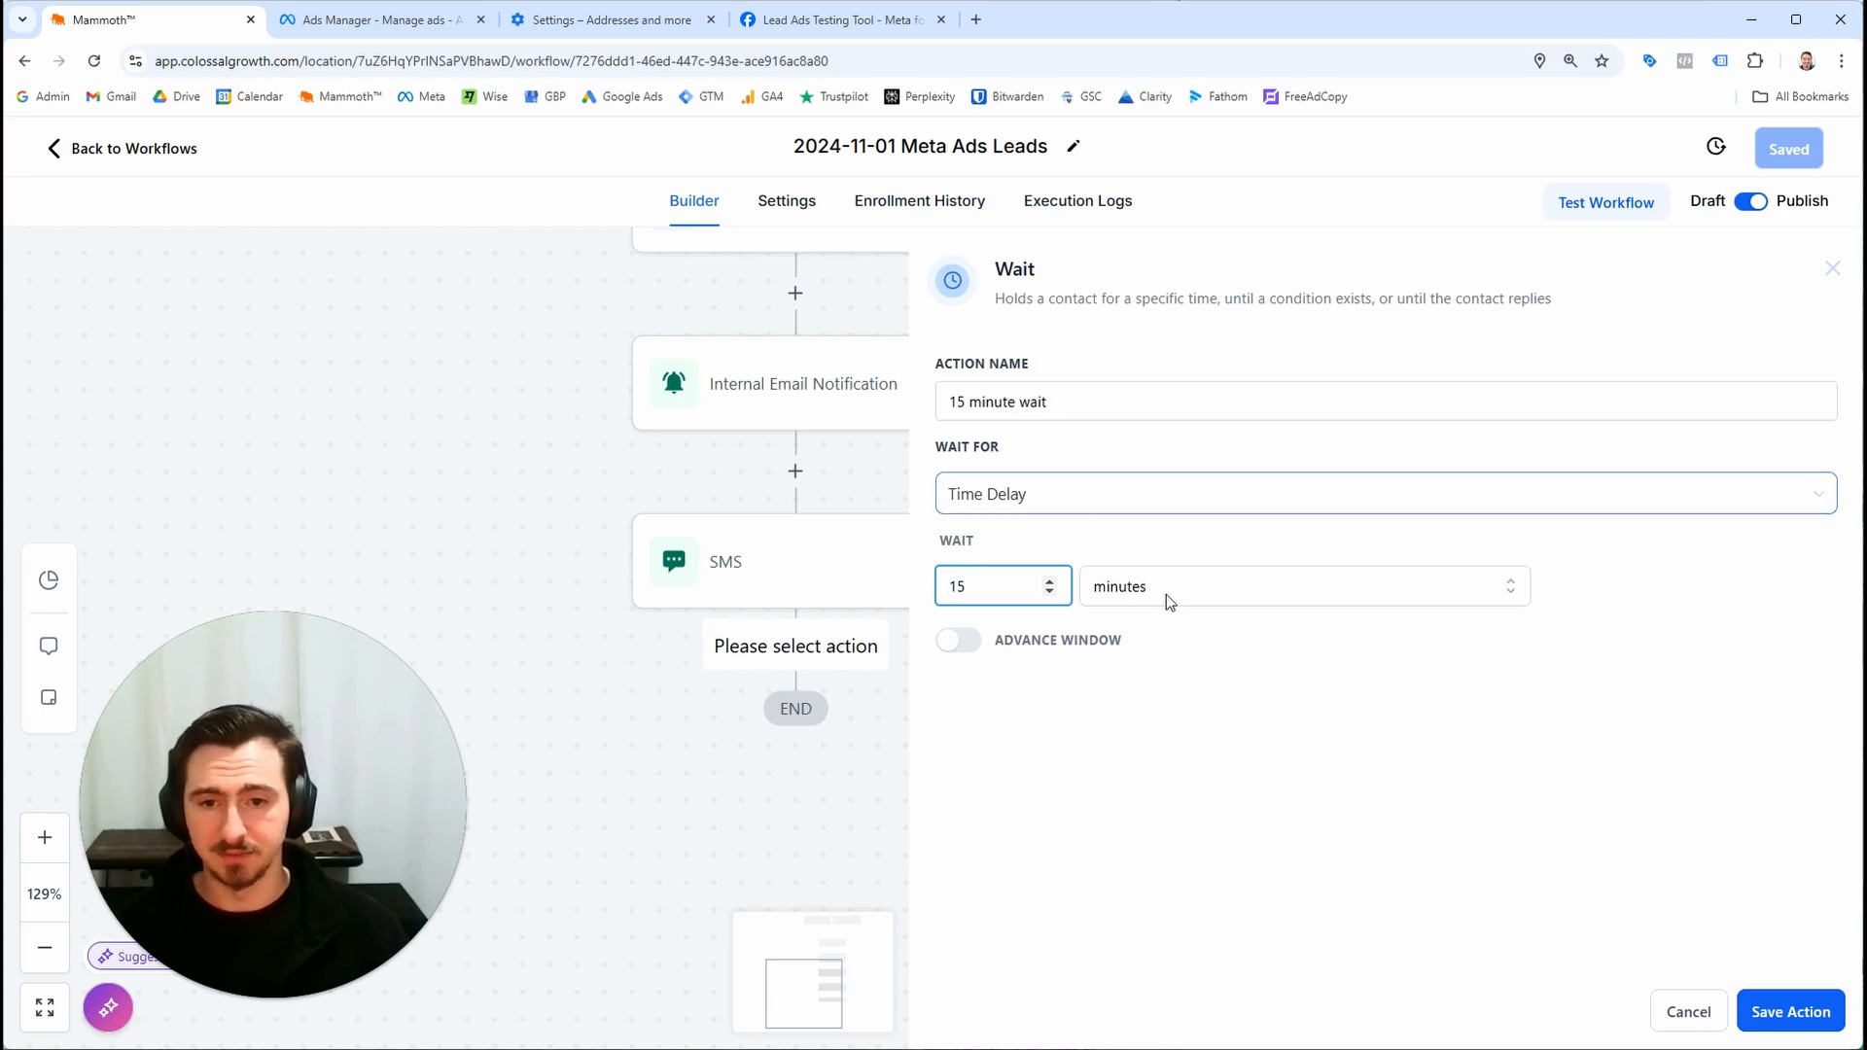
left_click(1751, 1010)
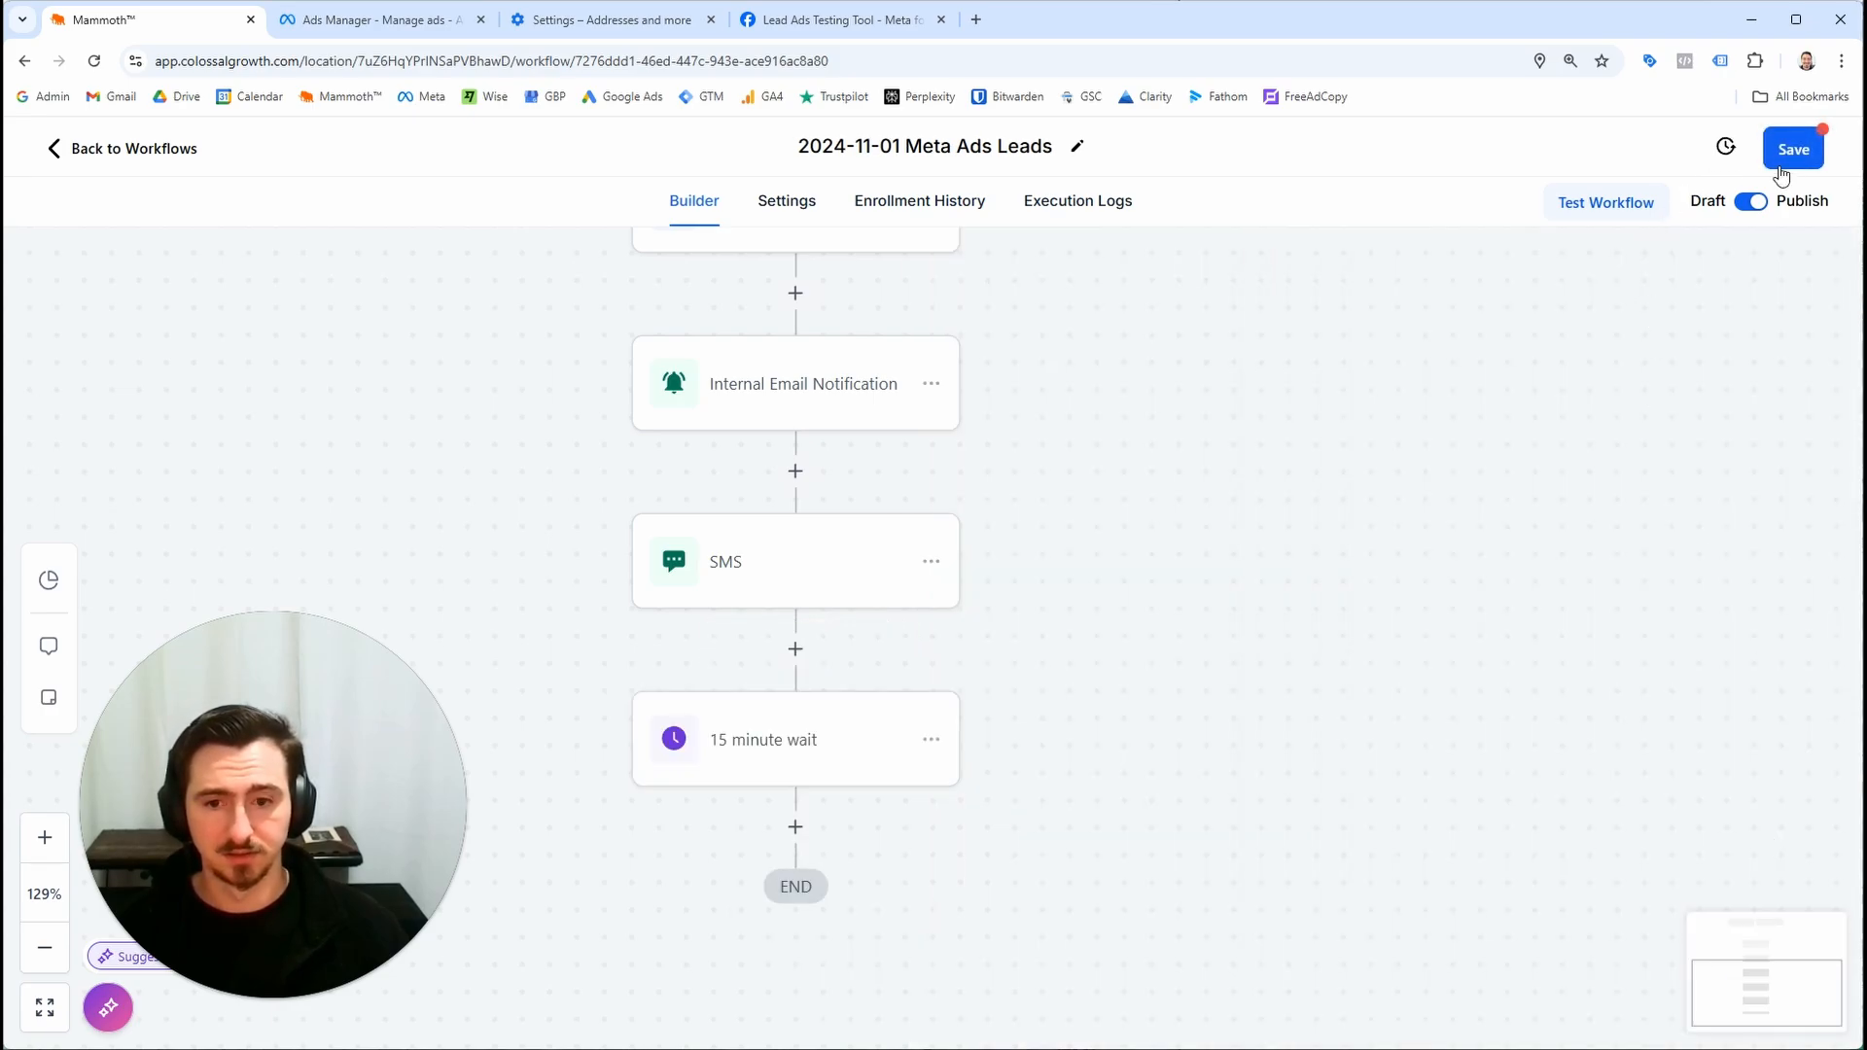
left_click(1782, 173)
Add a follow-up SMS after the wait: "Hi" + first name field + ", almost there, aiming to call you shortly. Kind regards," + location name; save
scroll(1372, 716, "down", 2)
left_click(809, 650)
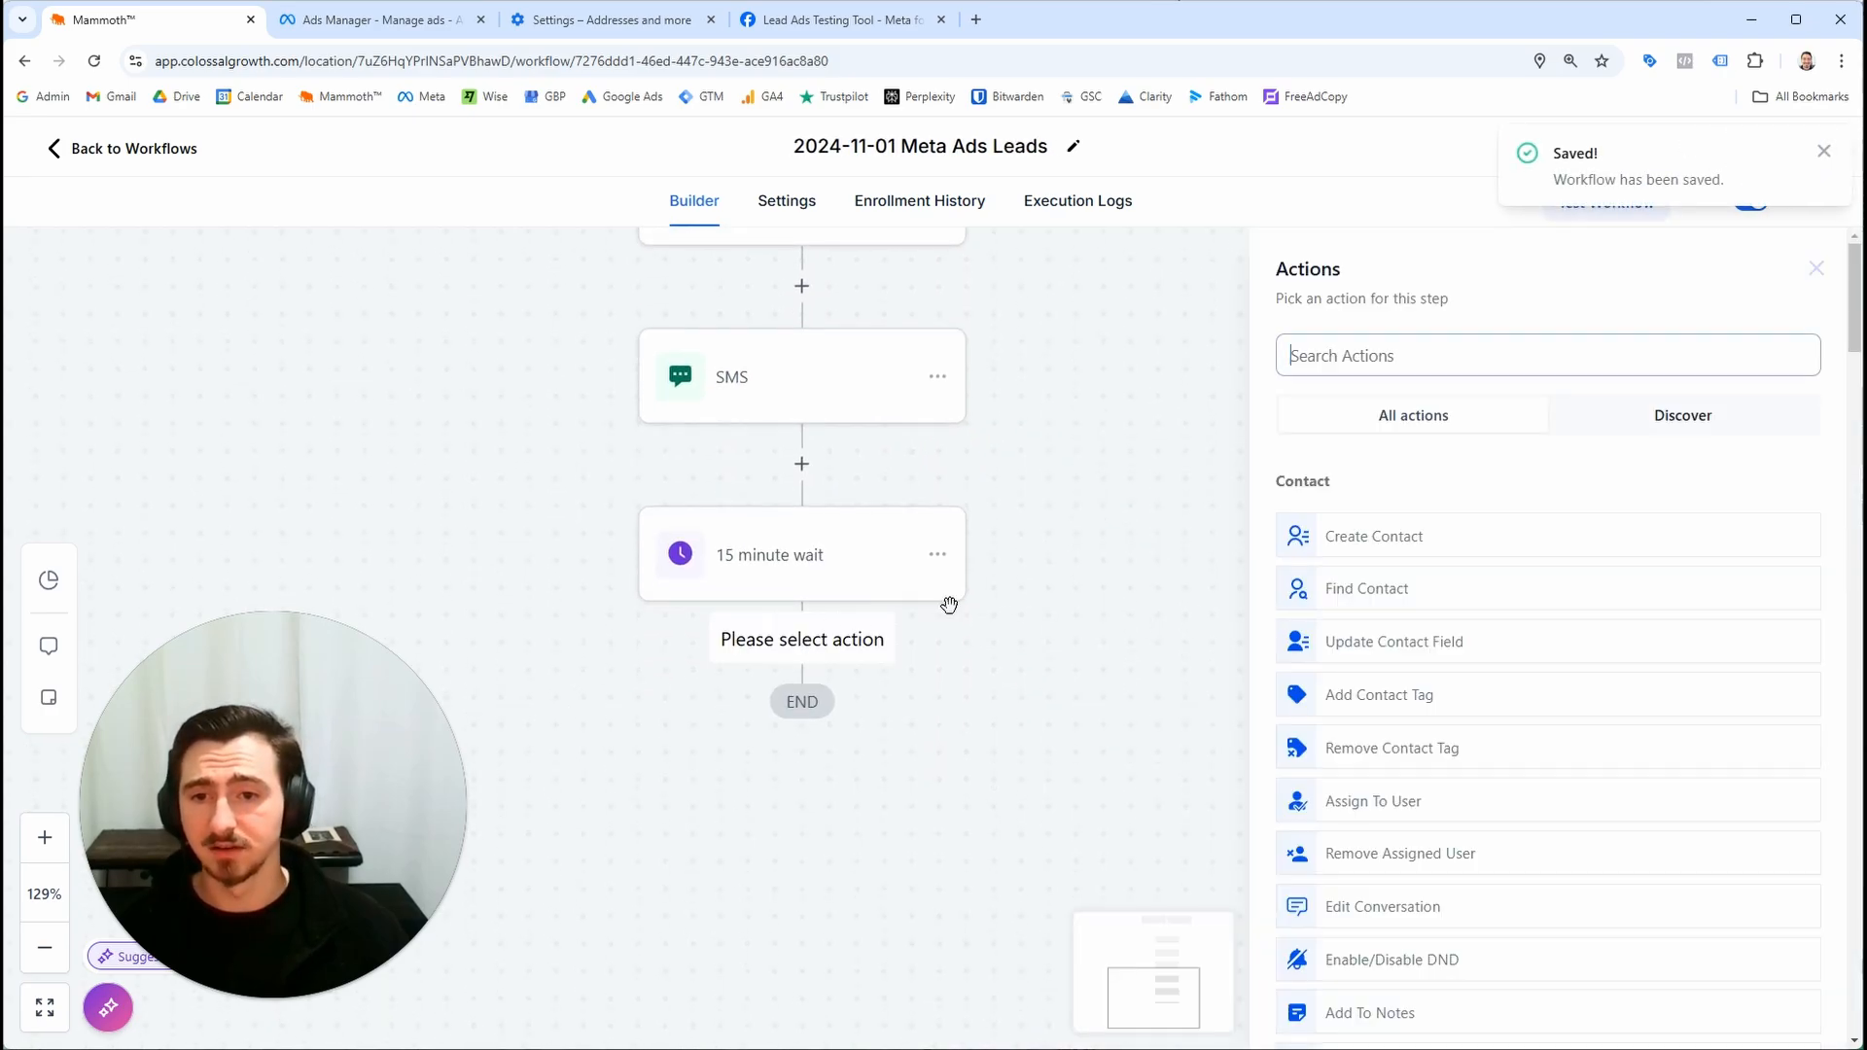
type("sms")
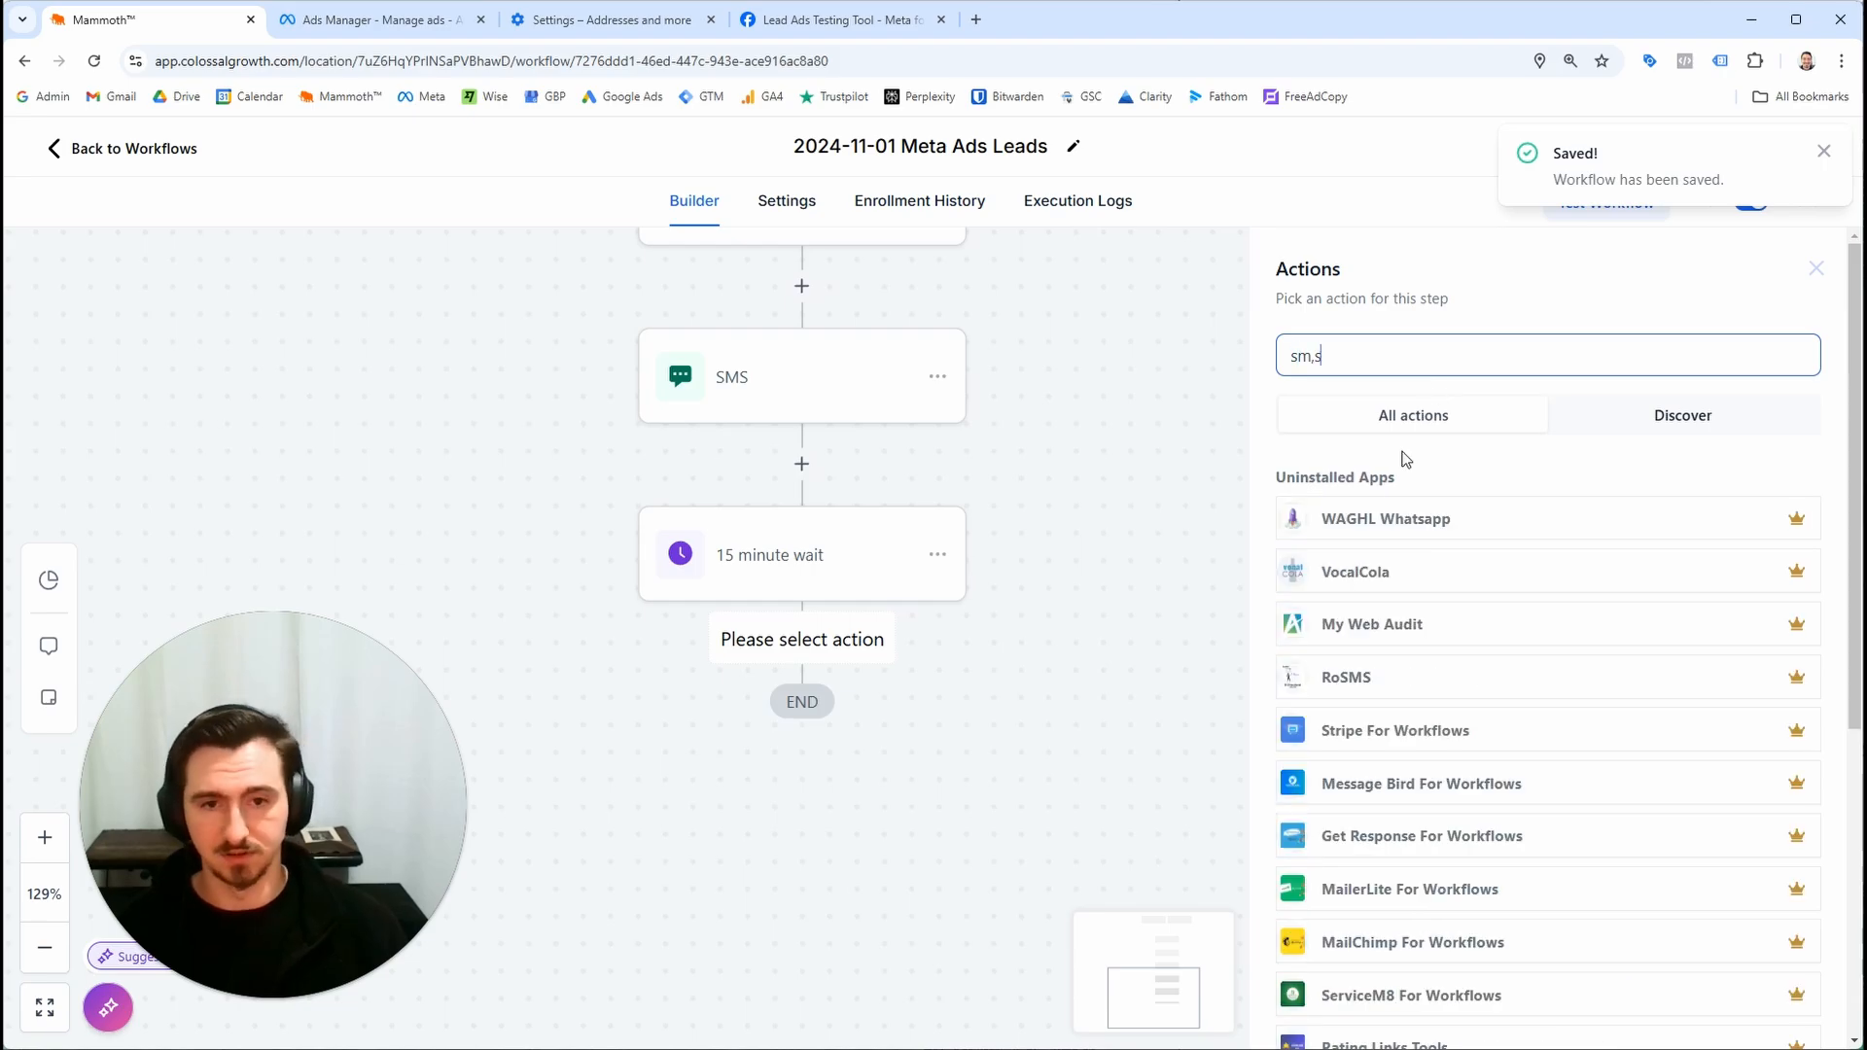
left_click(1437, 534)
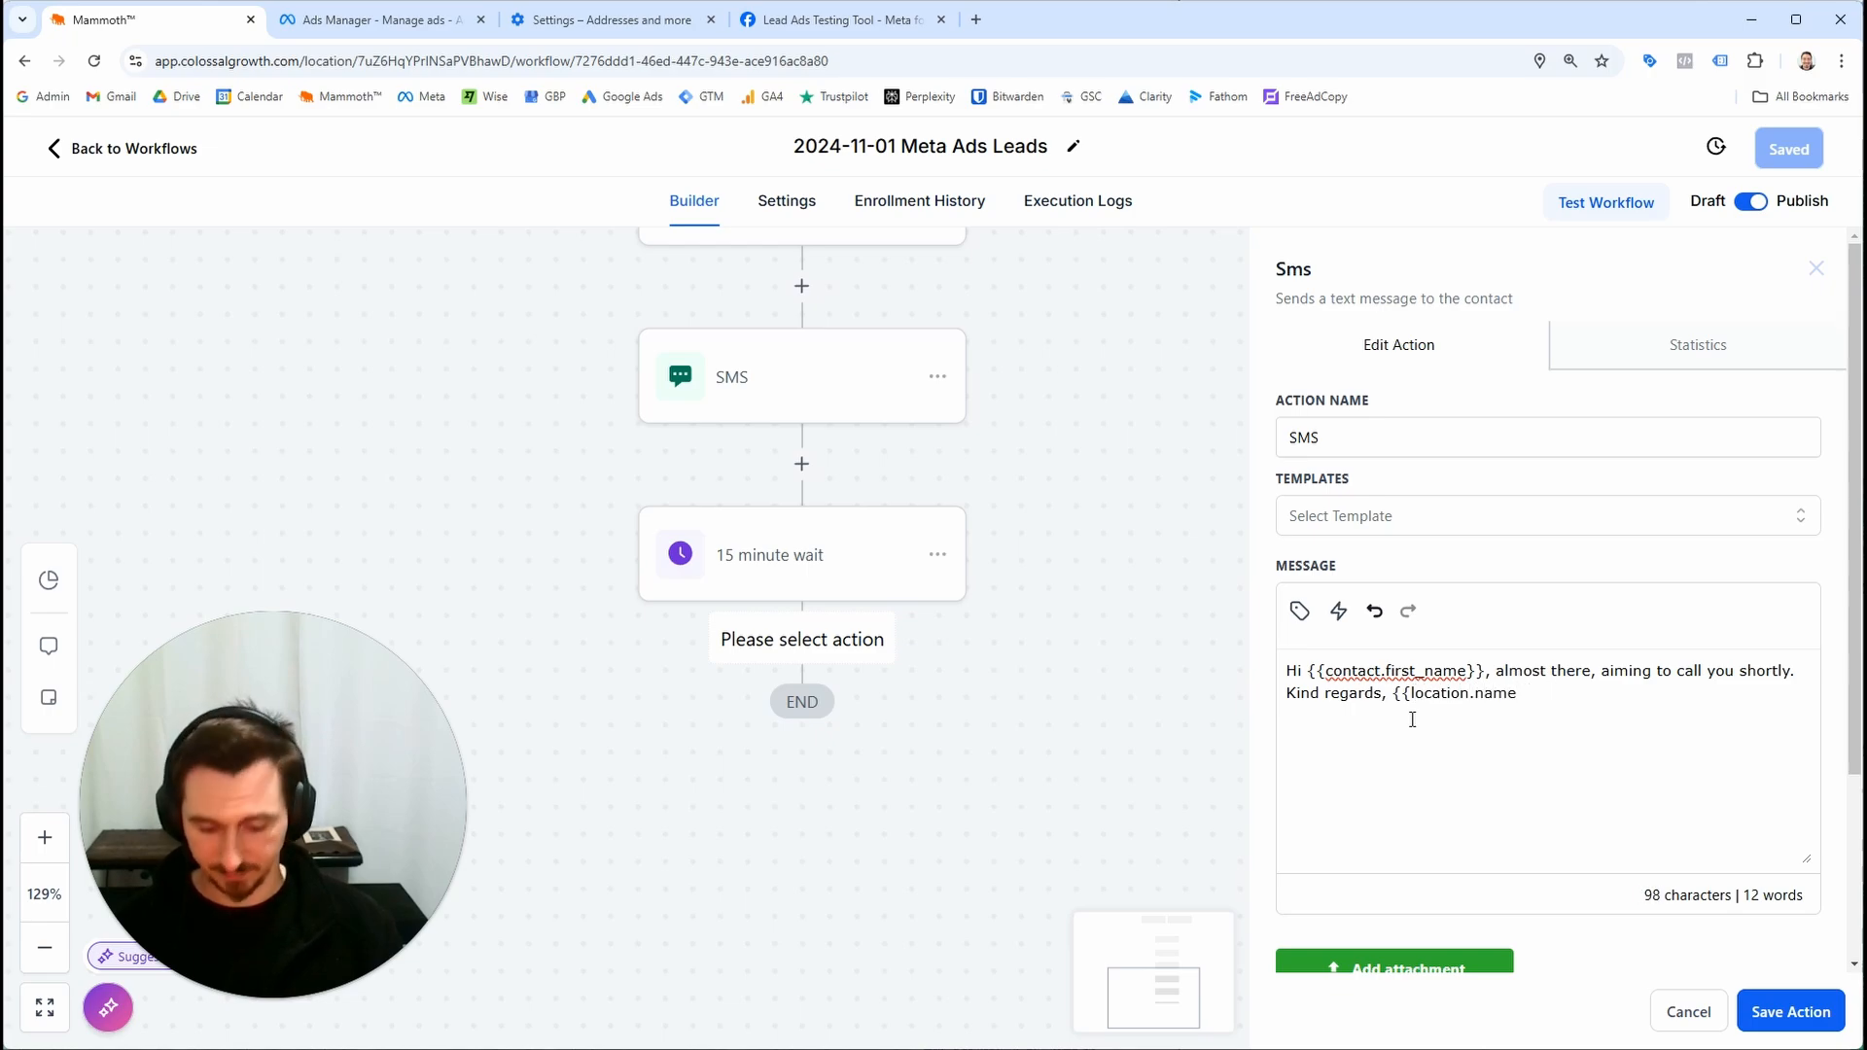
left_click(1764, 1014)
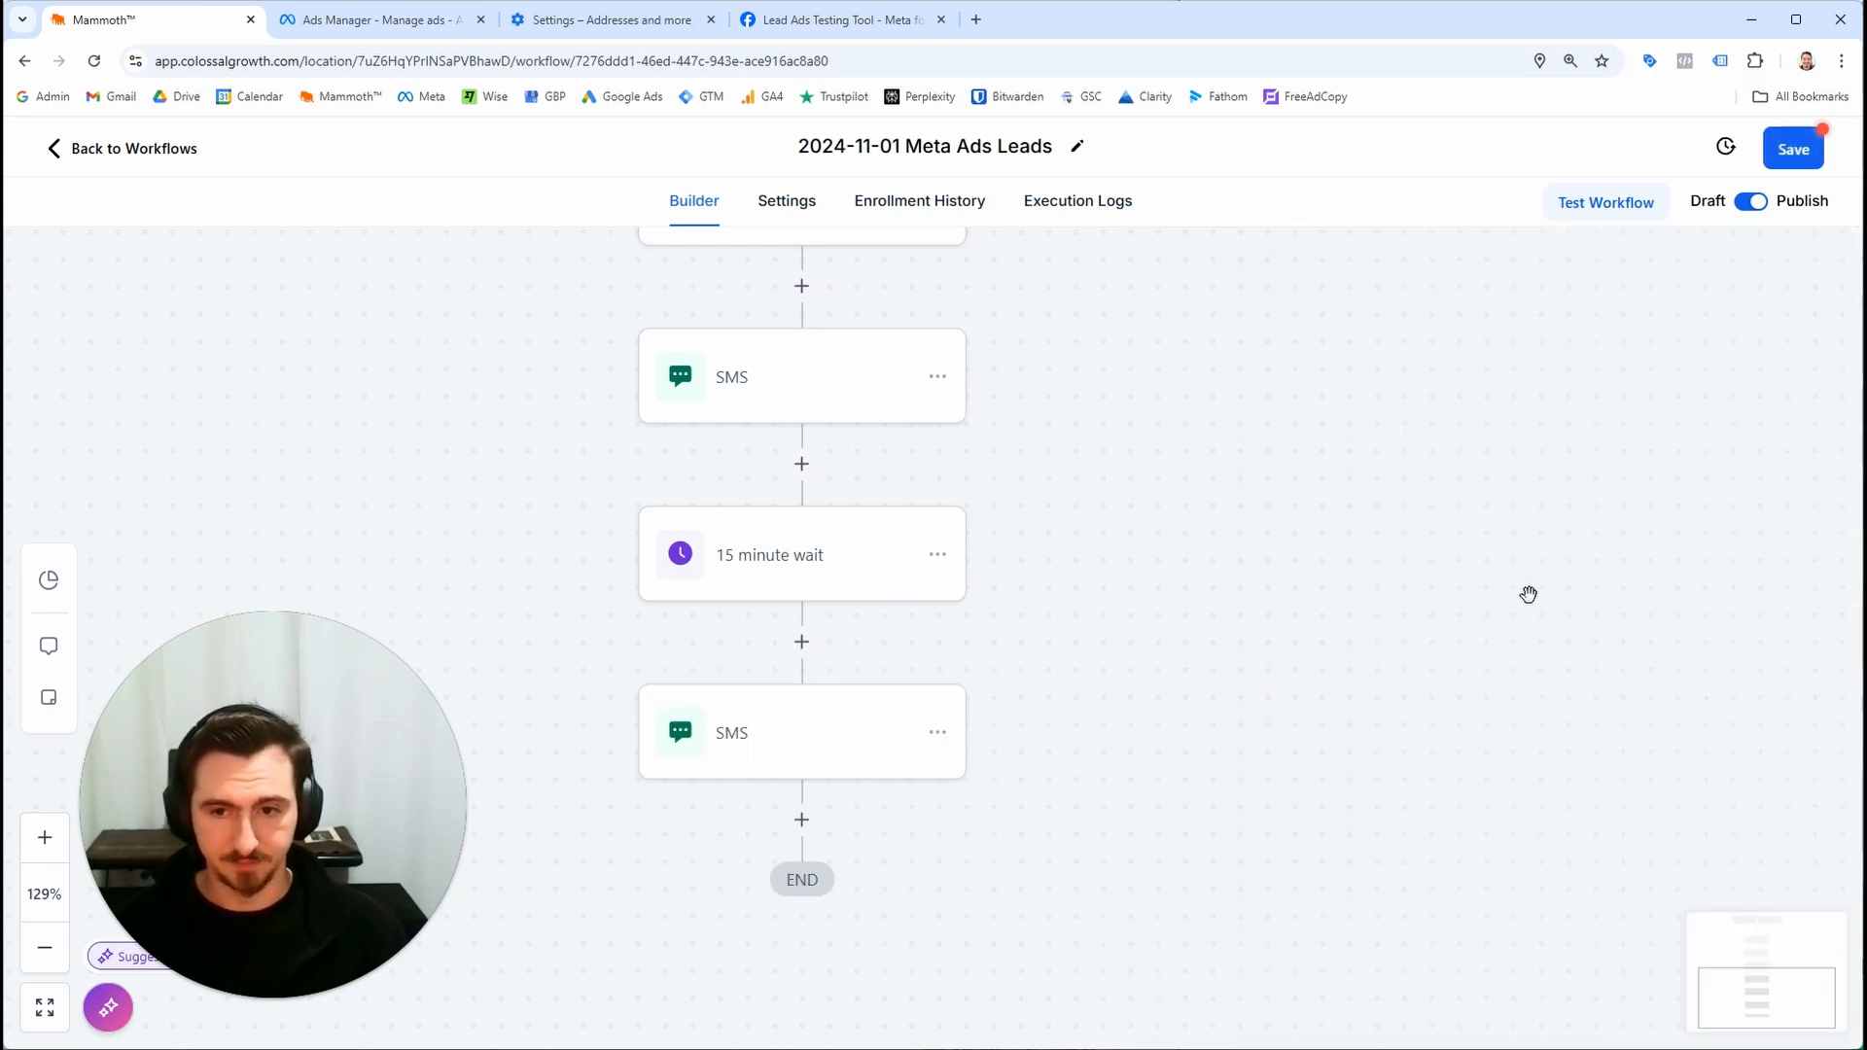
left_click(1780, 156)
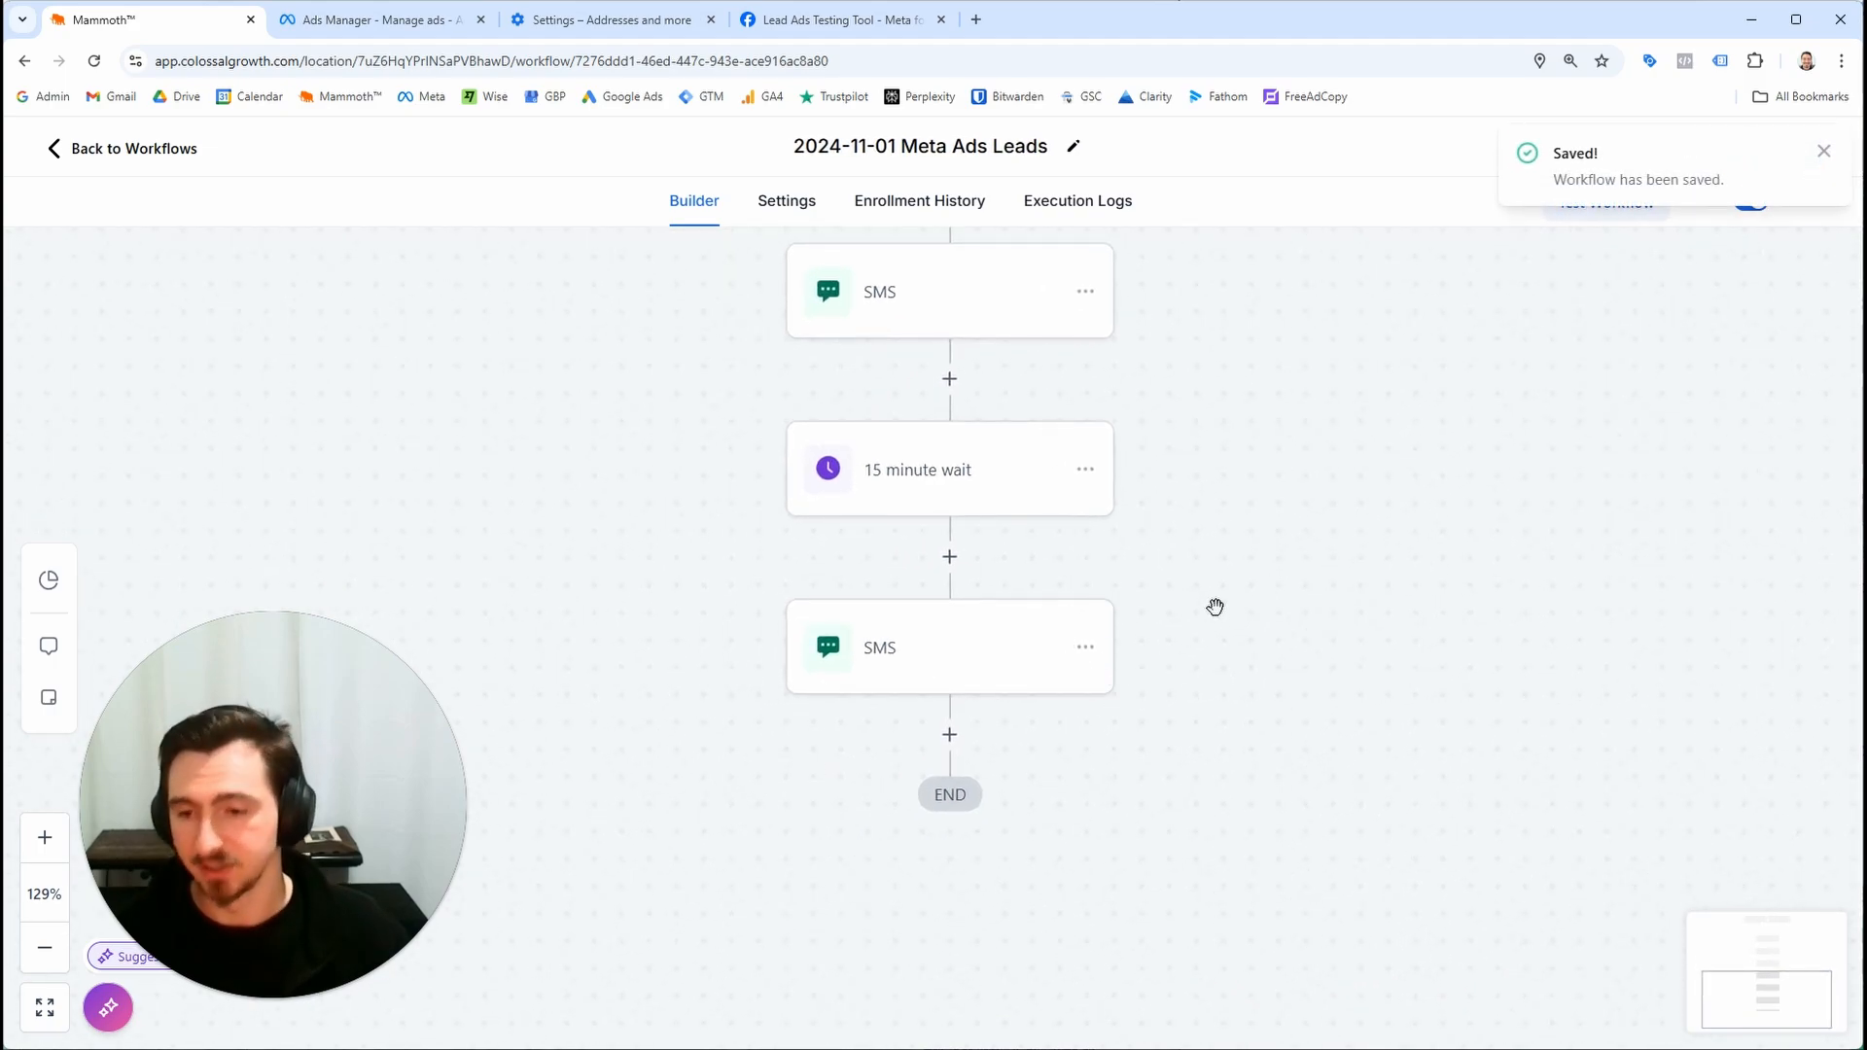
left_click_drag(1215, 607, 1207, 631)
left_click_drag(1168, 506, 1179, 646)
scroll(1230, 614, "down", 3)
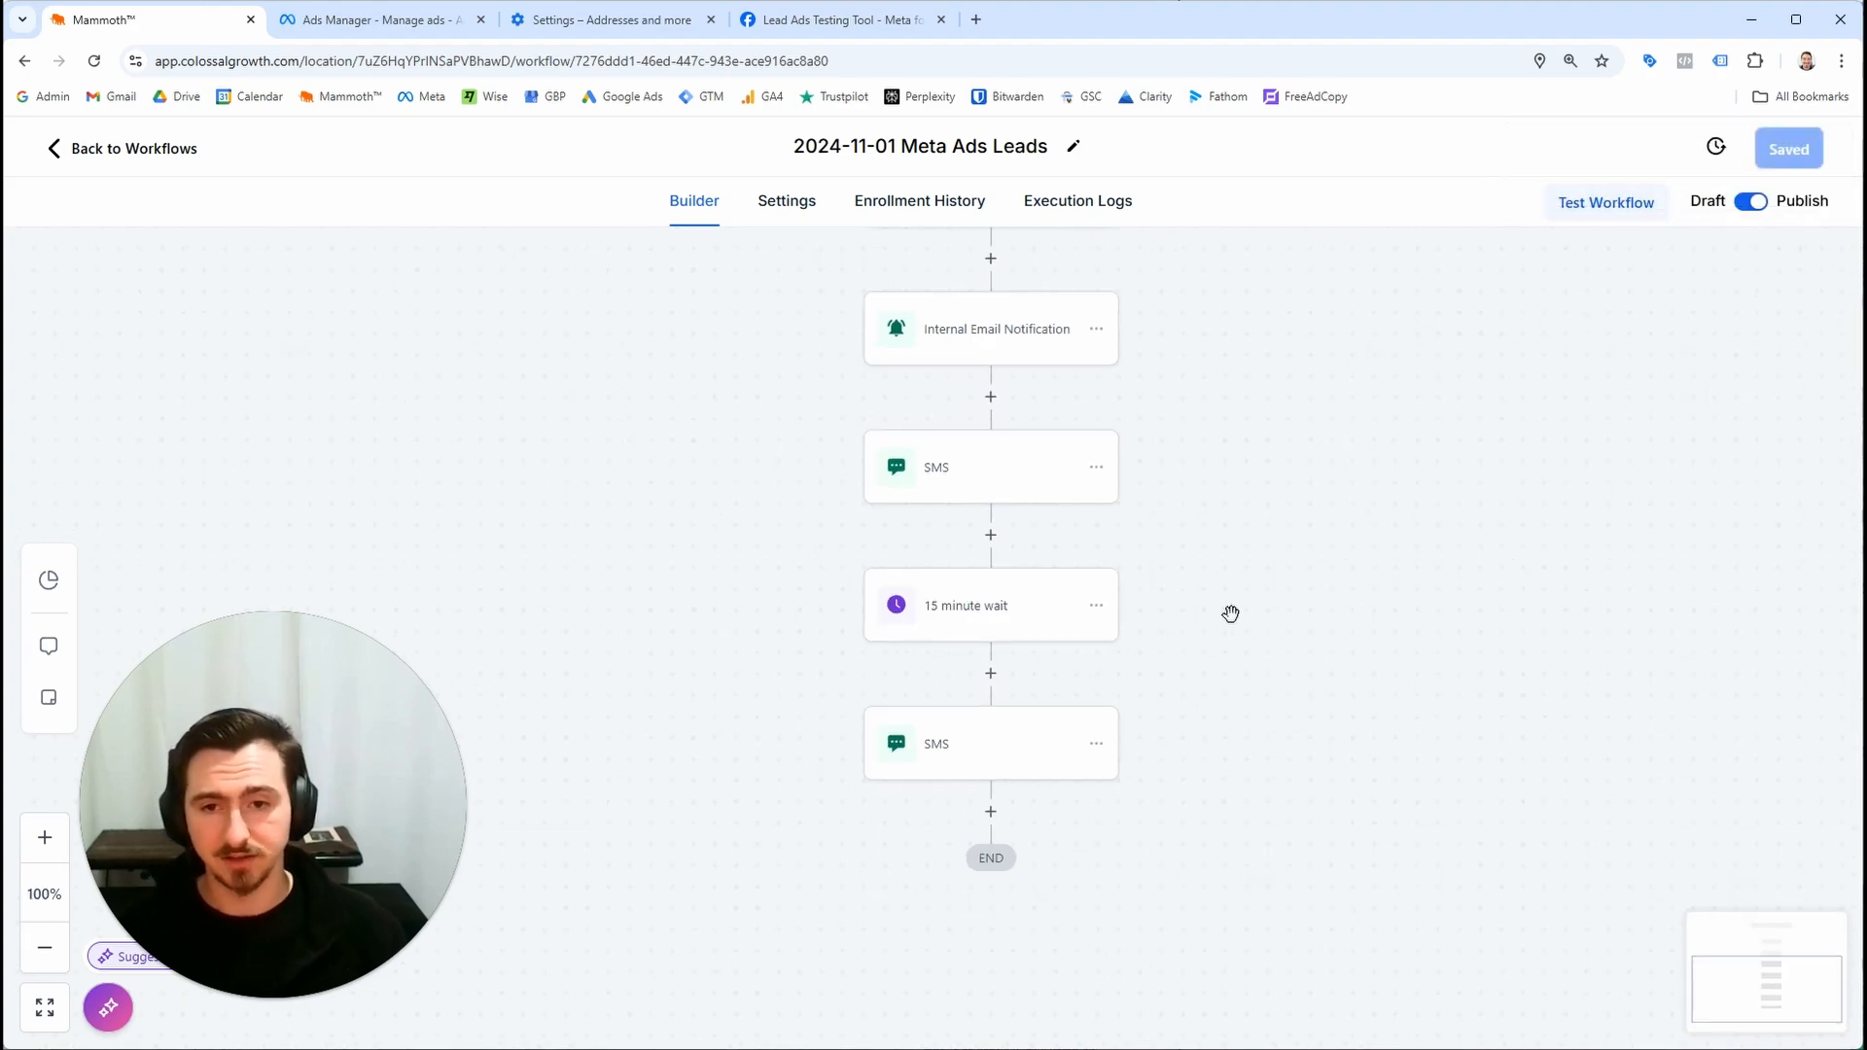
left_click_drag(1264, 624, 1330, 737)
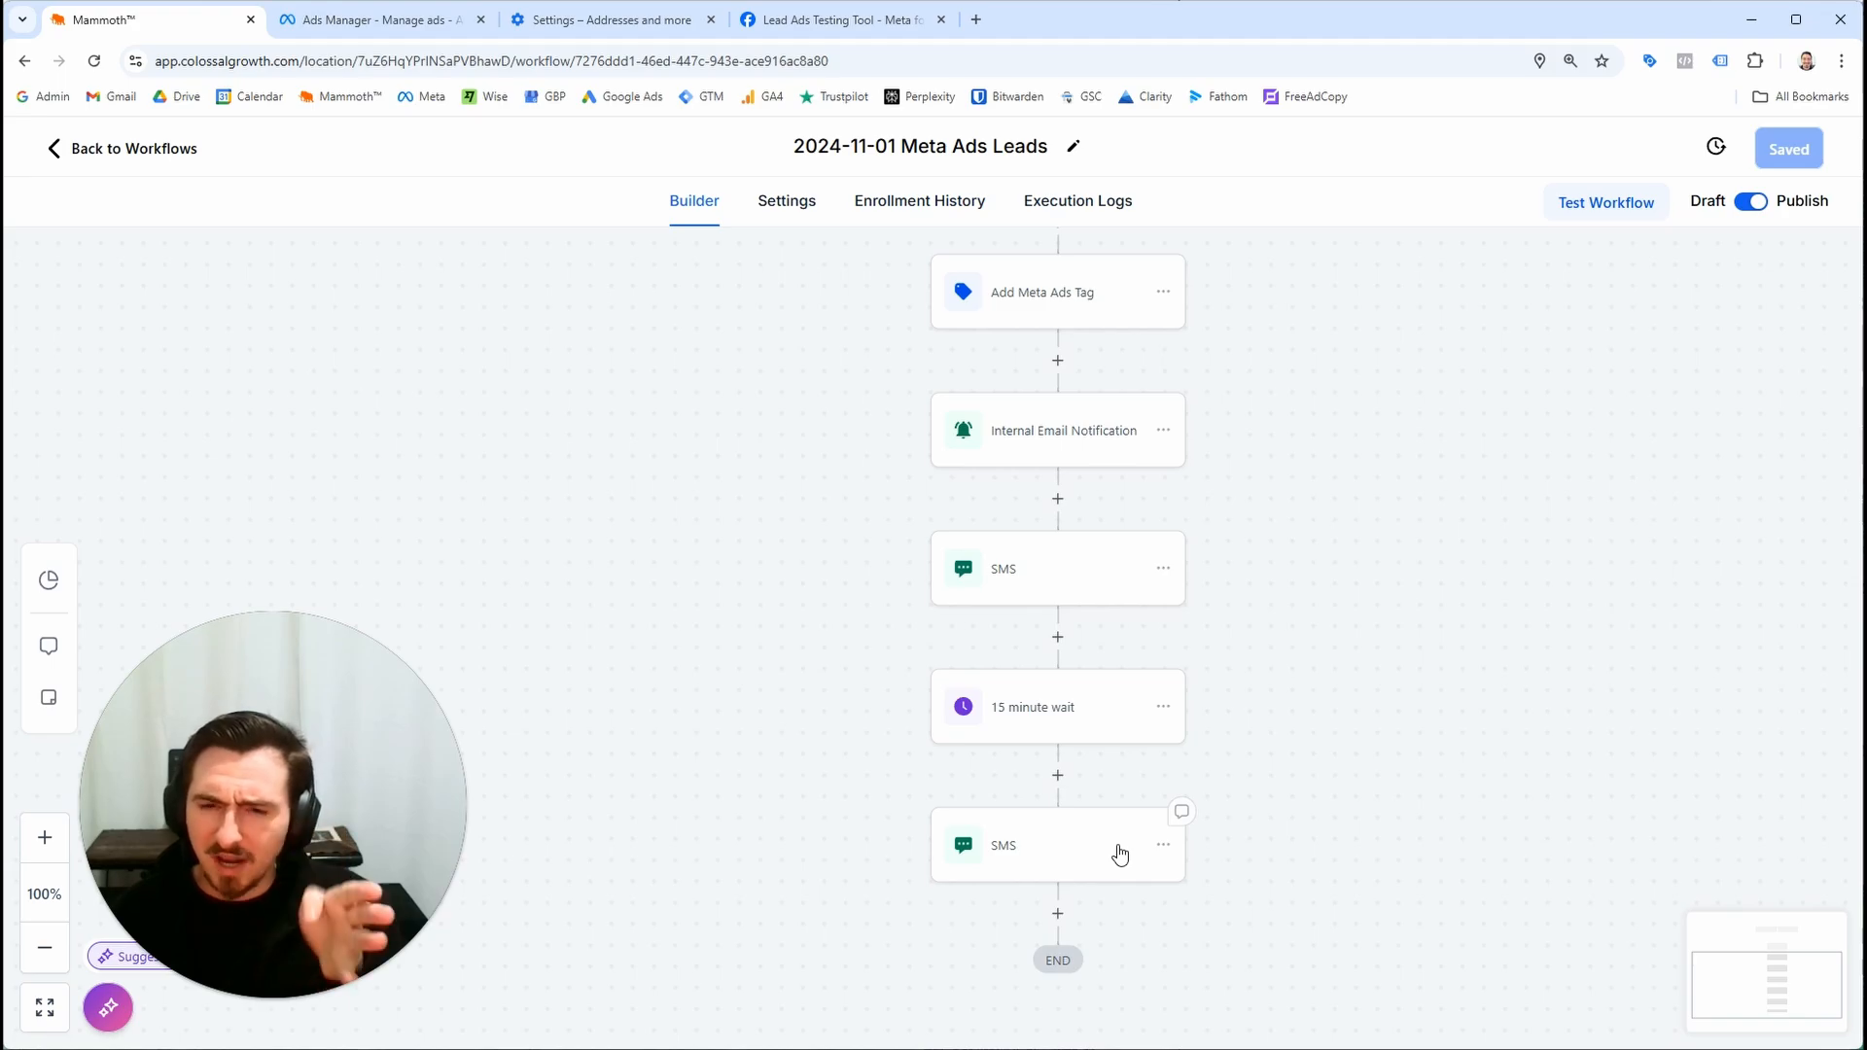
Review both SMS messages and the wait step's settings without changing them
left_click(1087, 570)
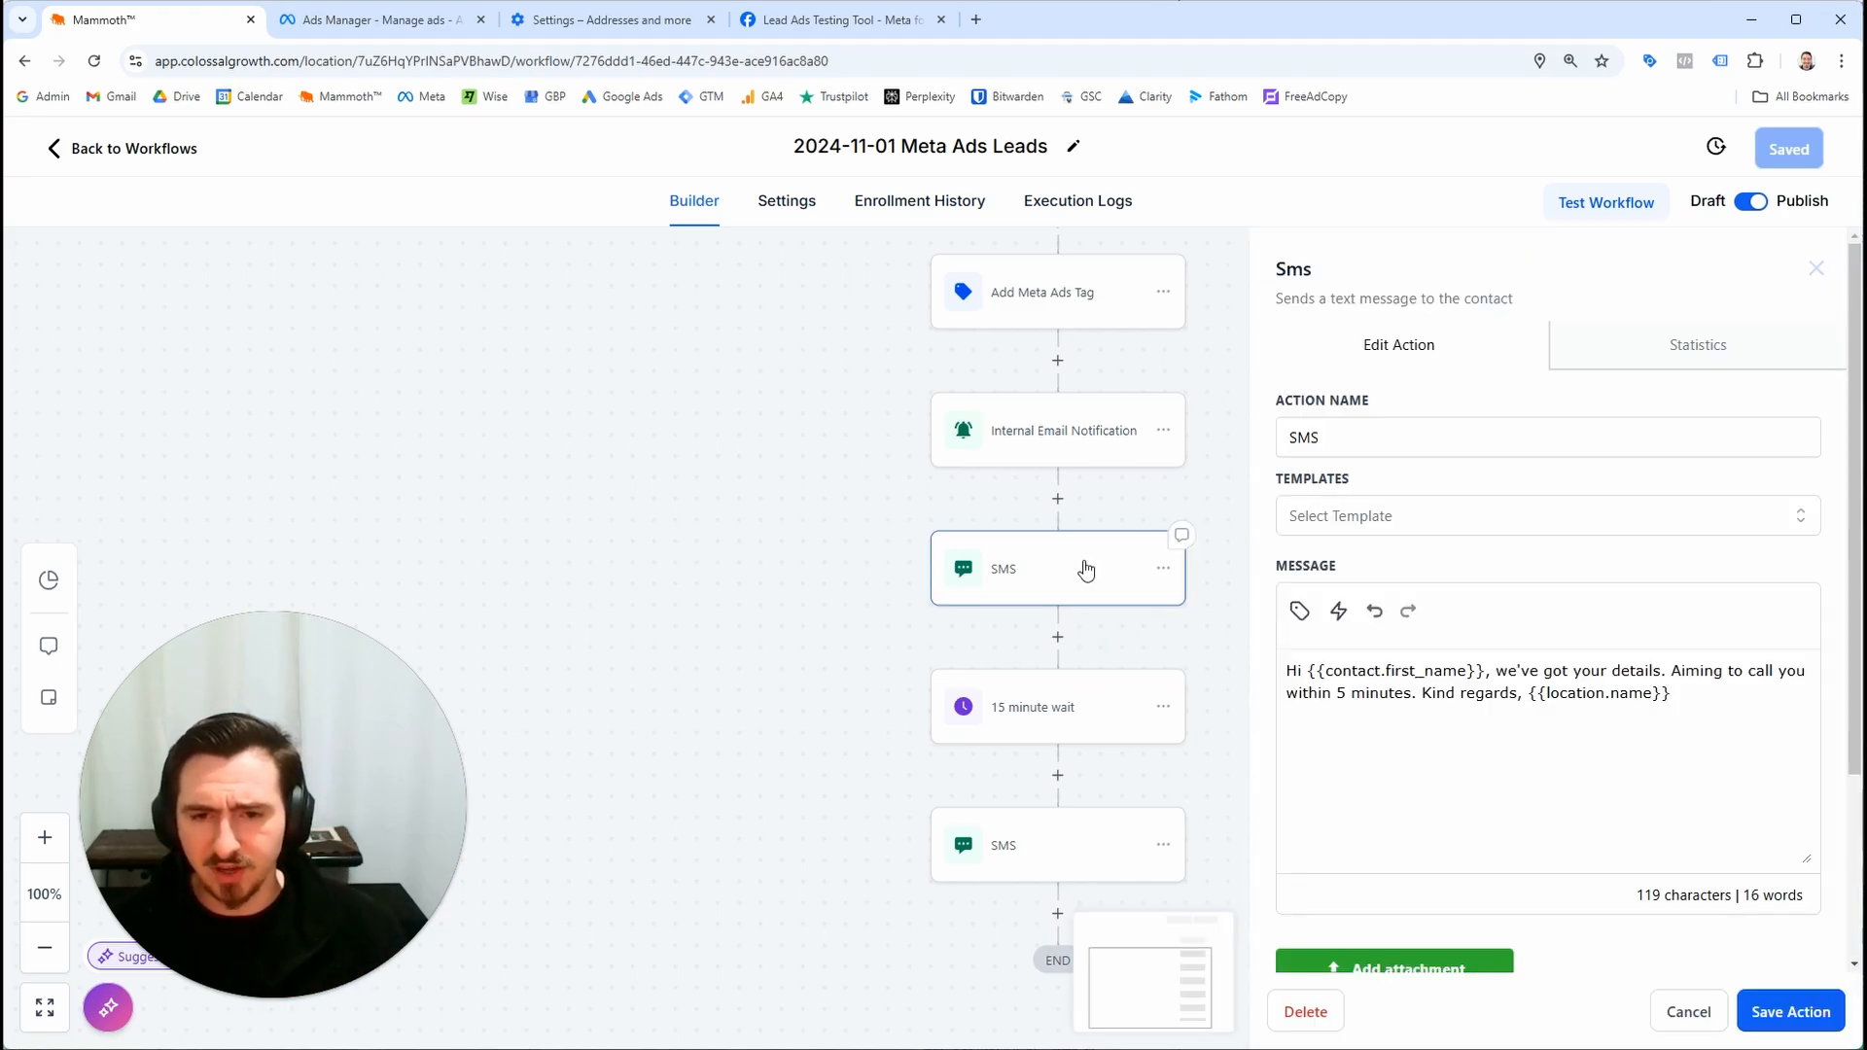
left_click_drag(1691, 702, 1358, 669)
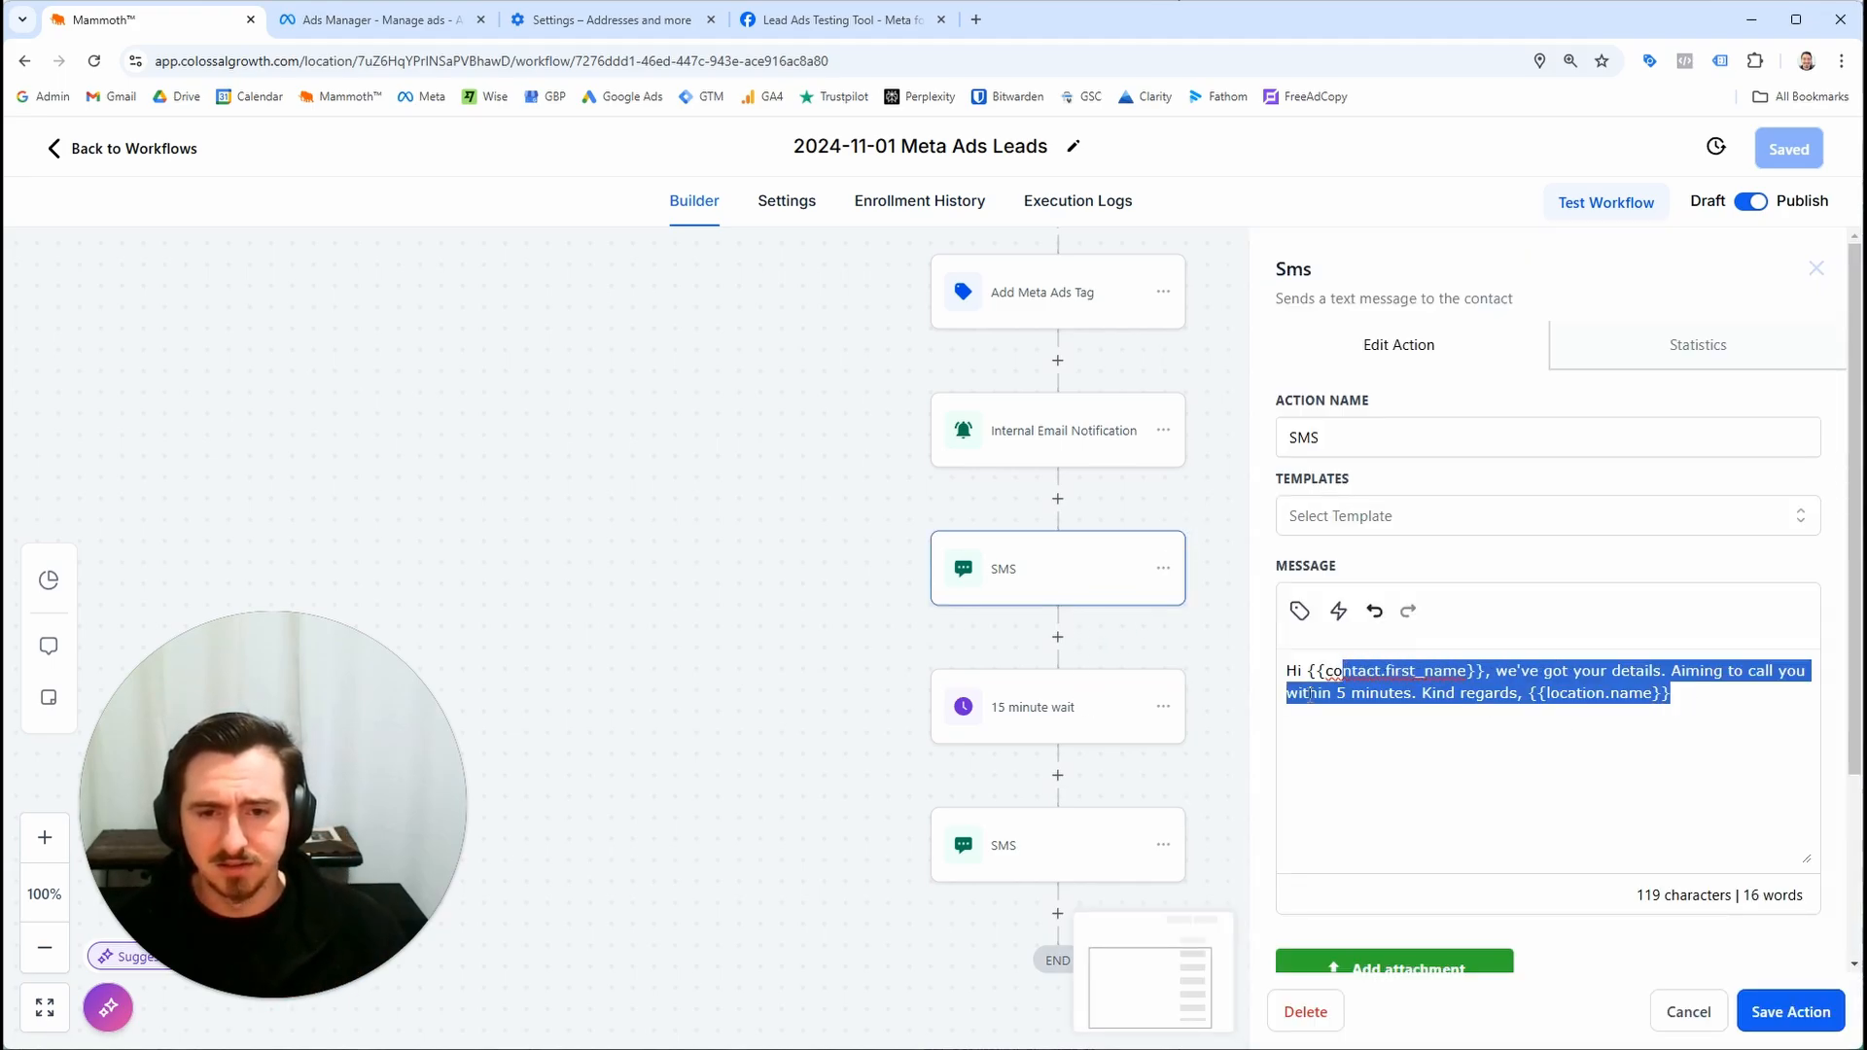
left_click(1128, 732)
left_click(1656, 1002)
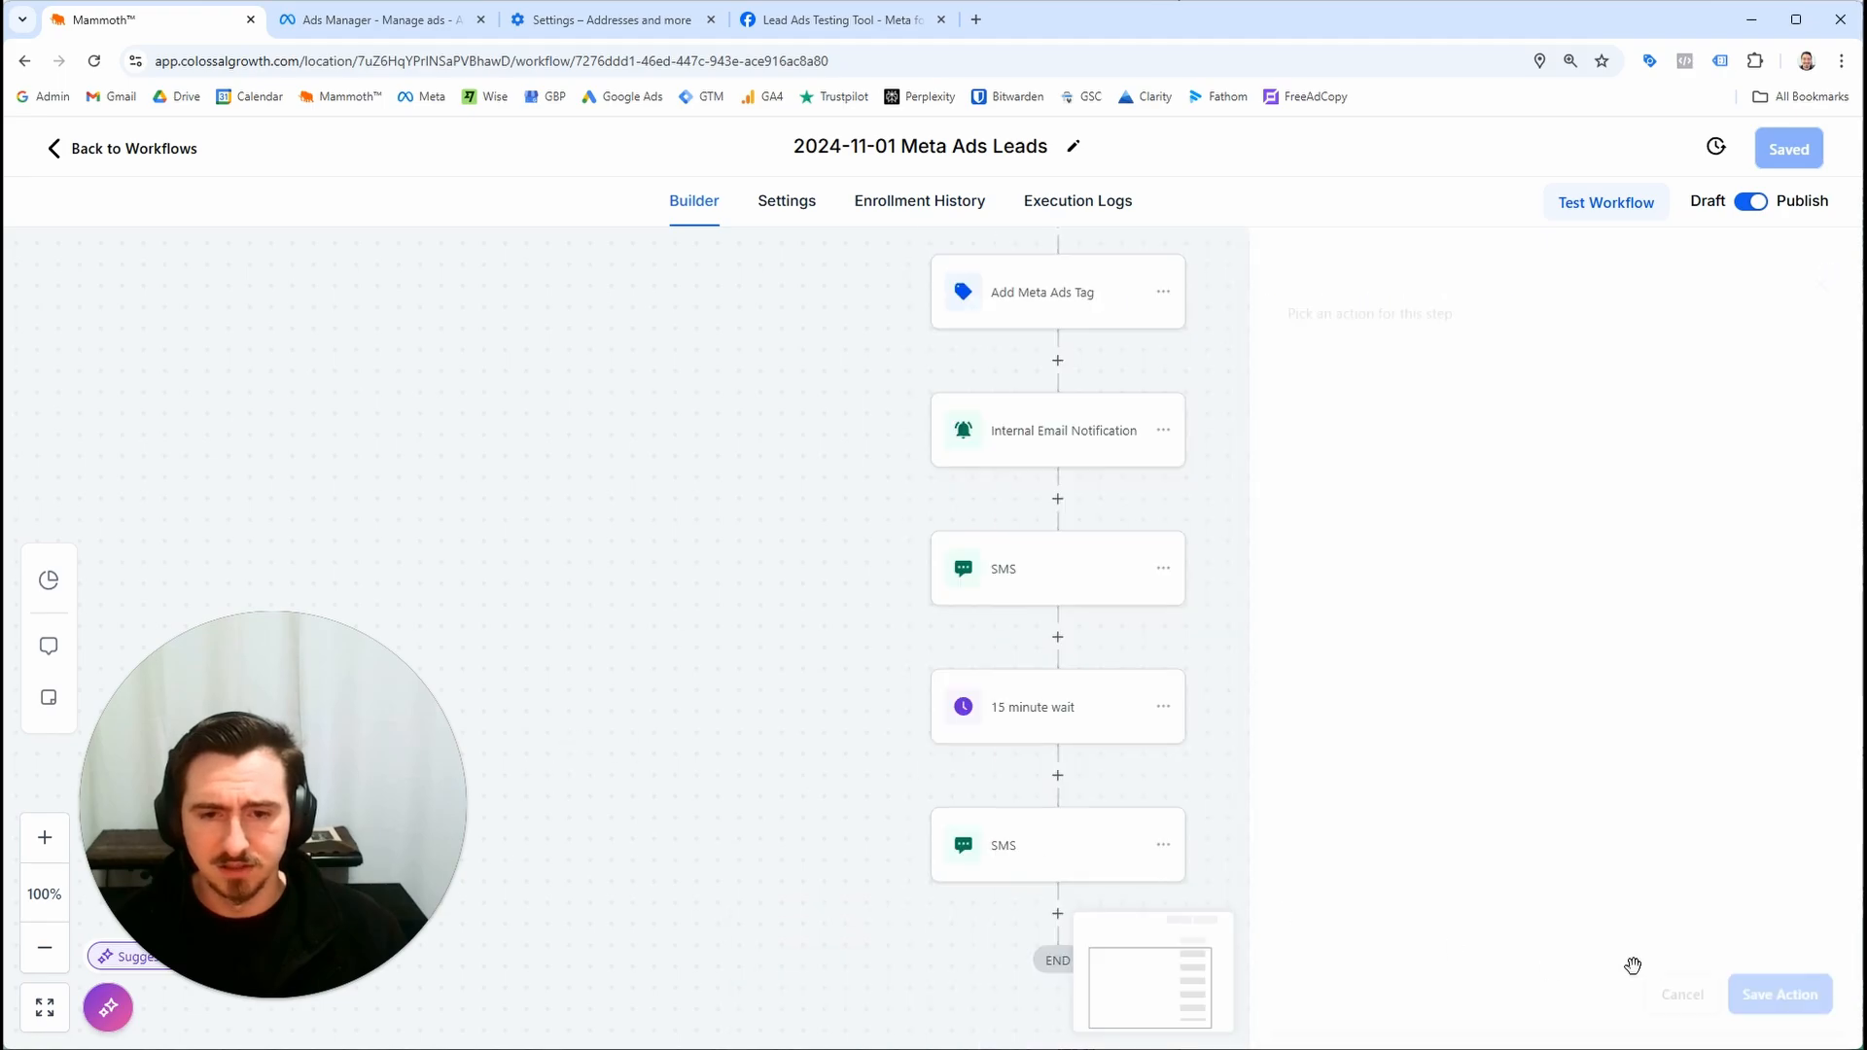
left_click(1113, 836)
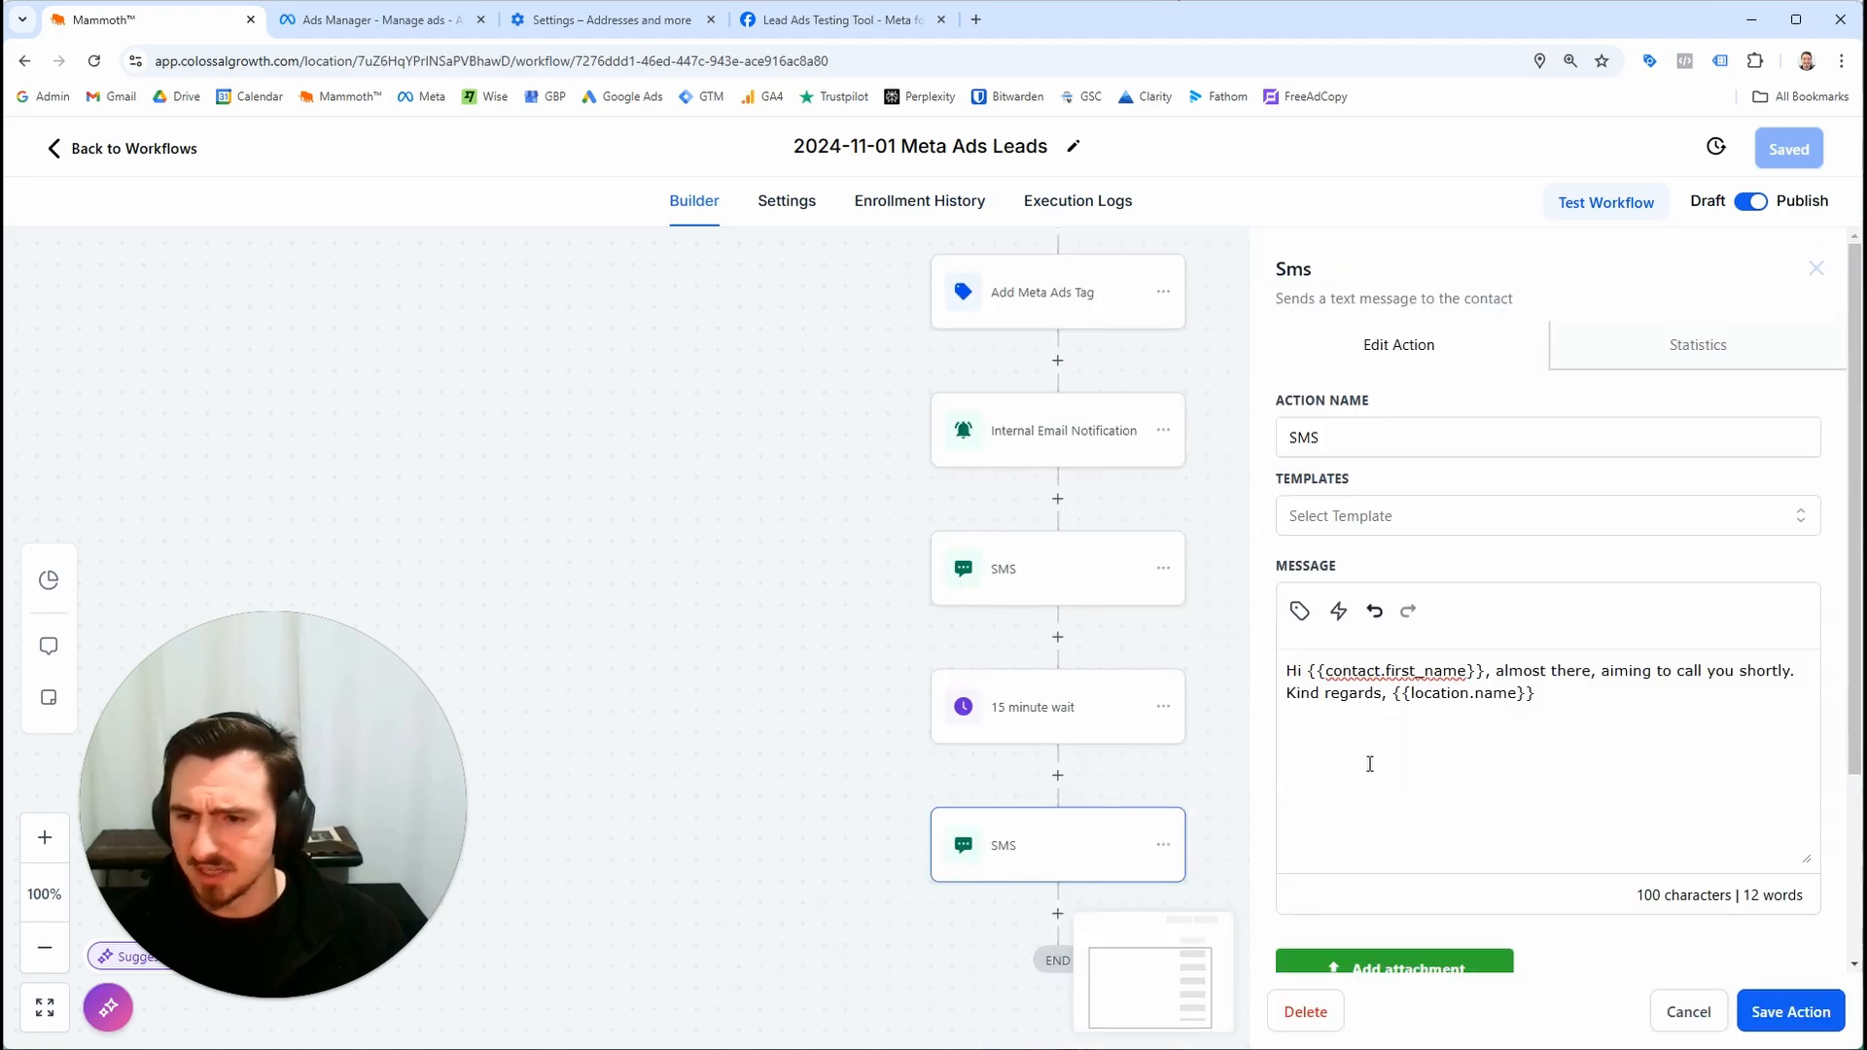
left_click(1099, 743)
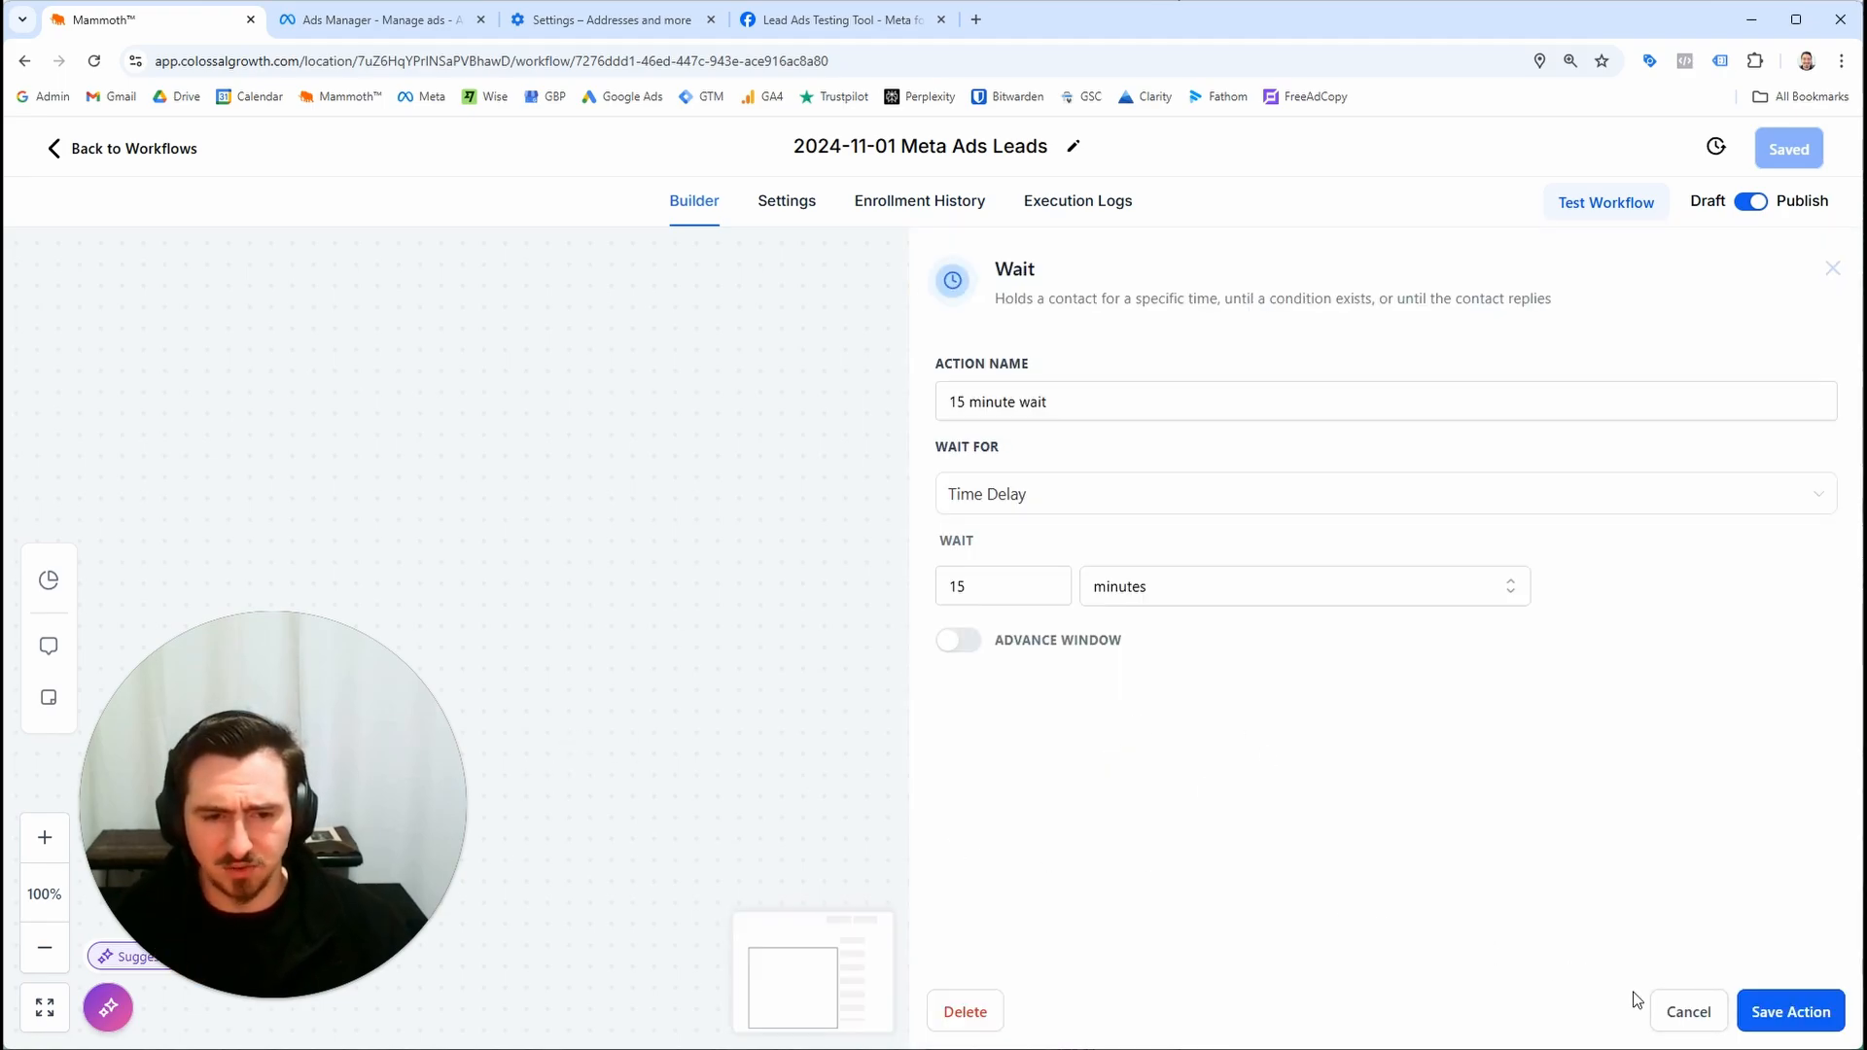
left_click(1659, 1006)
left_click(1060, 844)
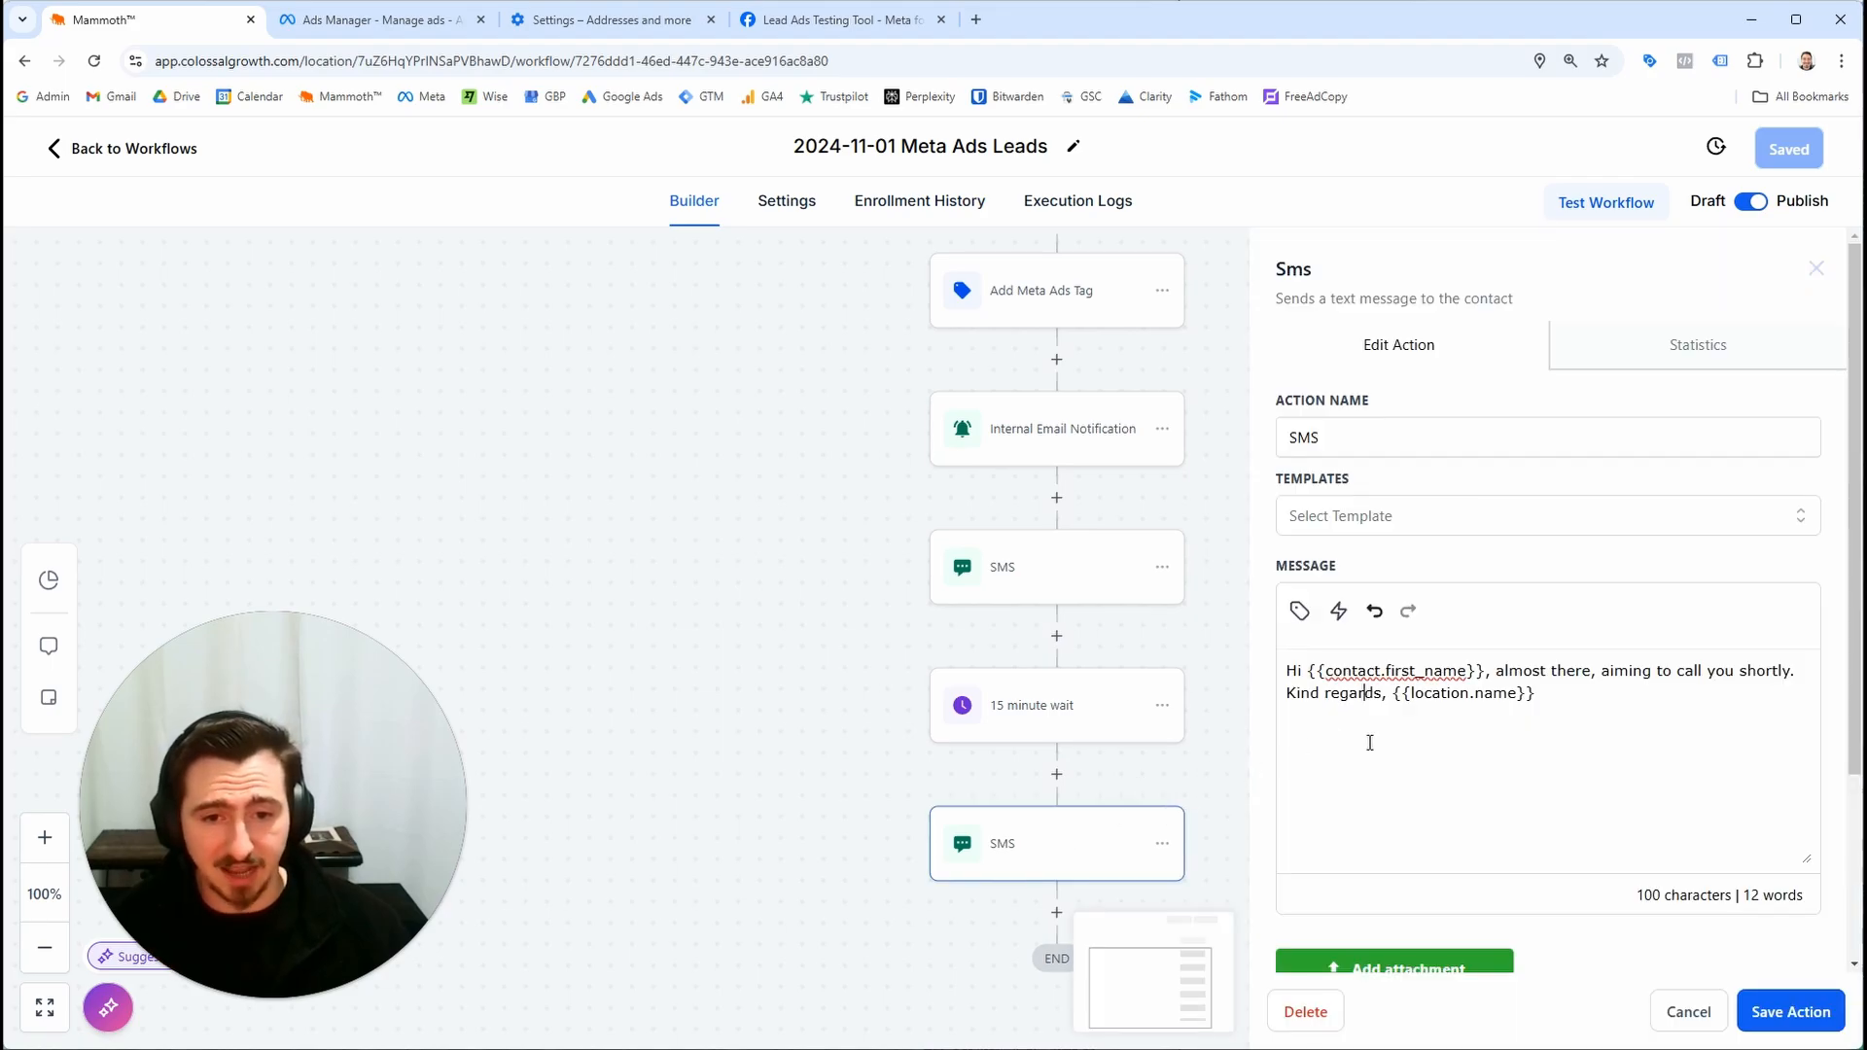
left_click(1690, 1012)
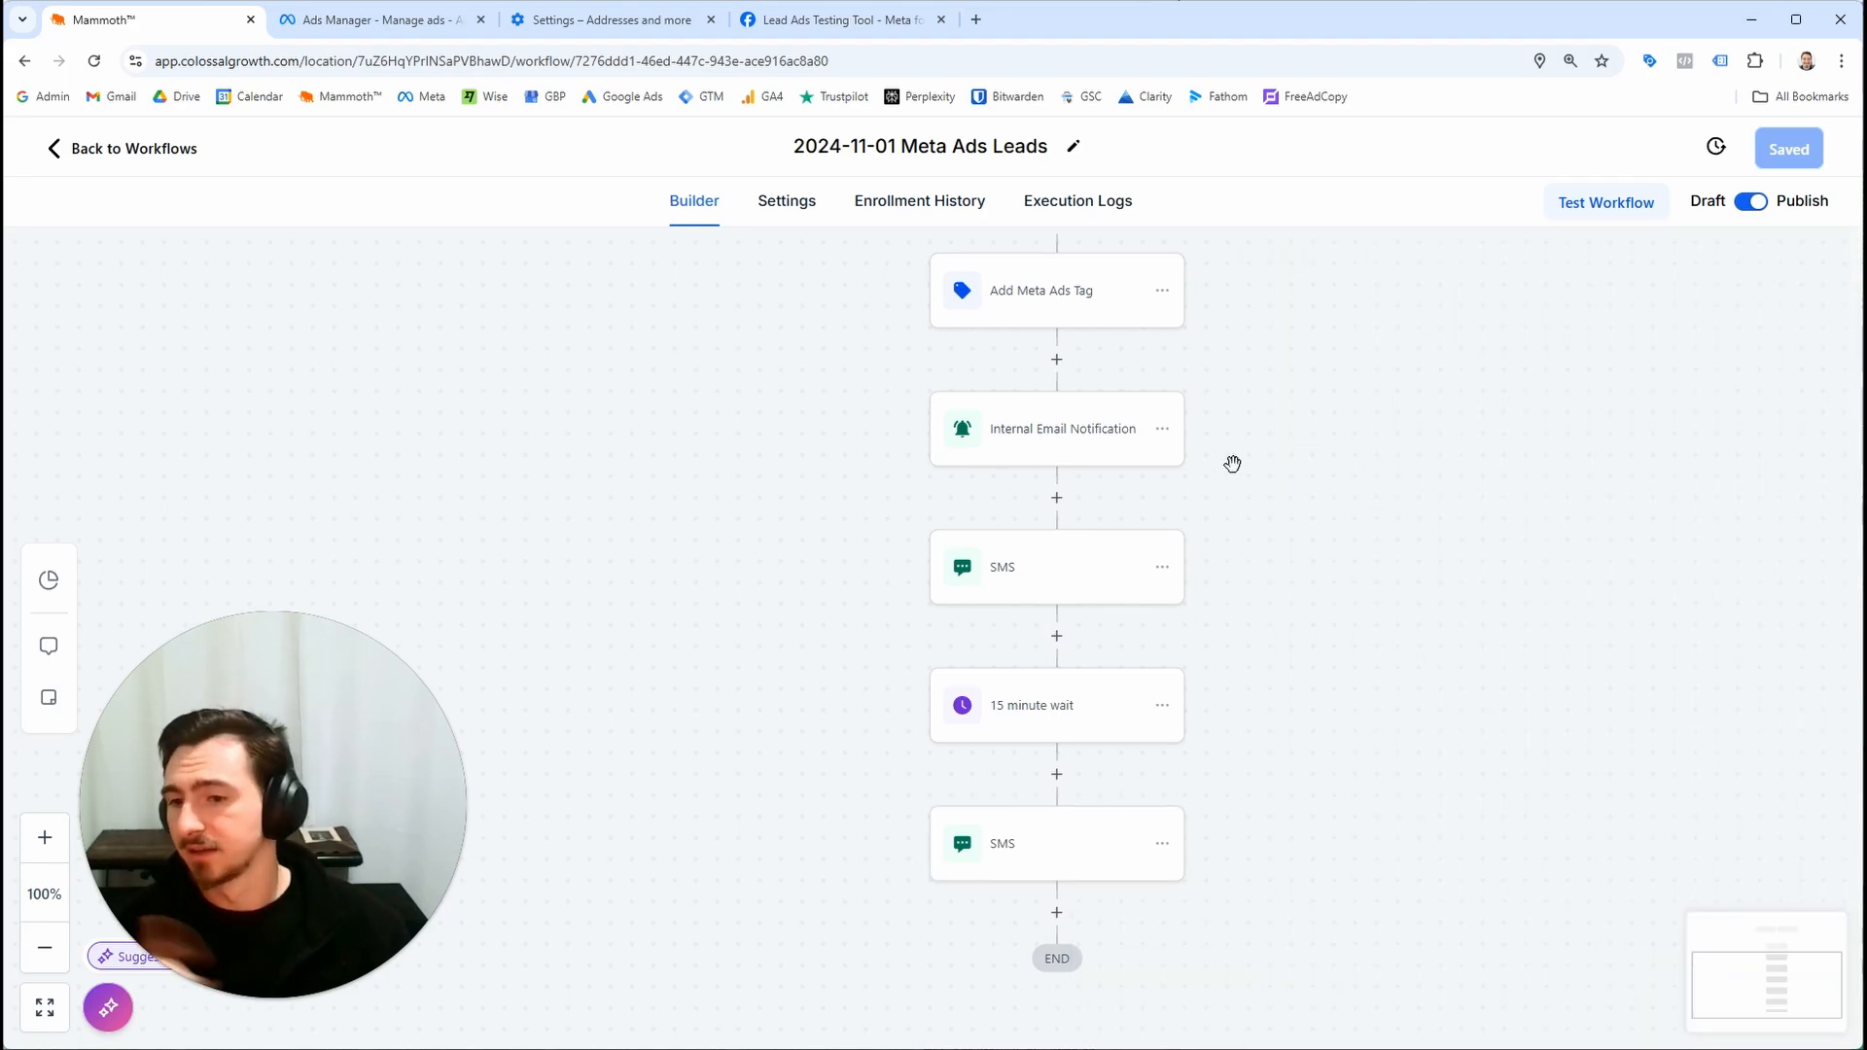
Return to the workflow list and create a new blank workflow
left_click(131, 149)
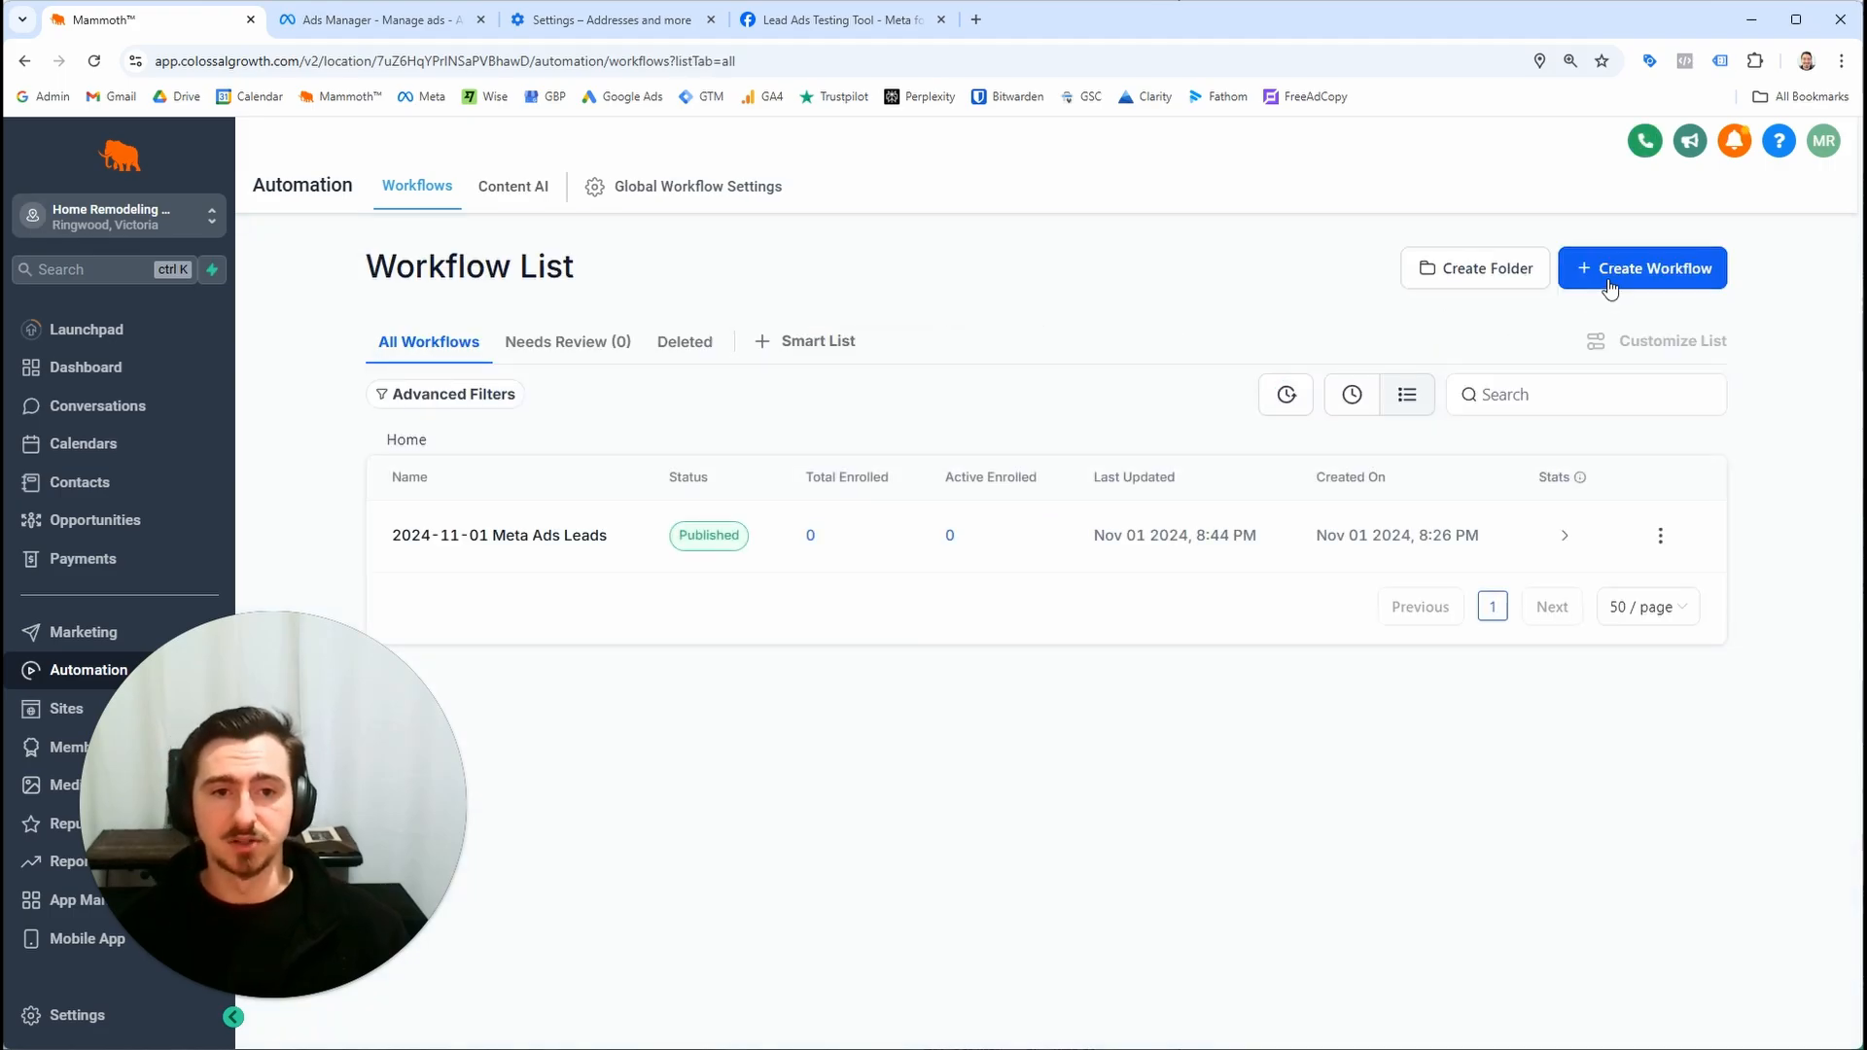
left_click(1609, 279)
left_click(1596, 356)
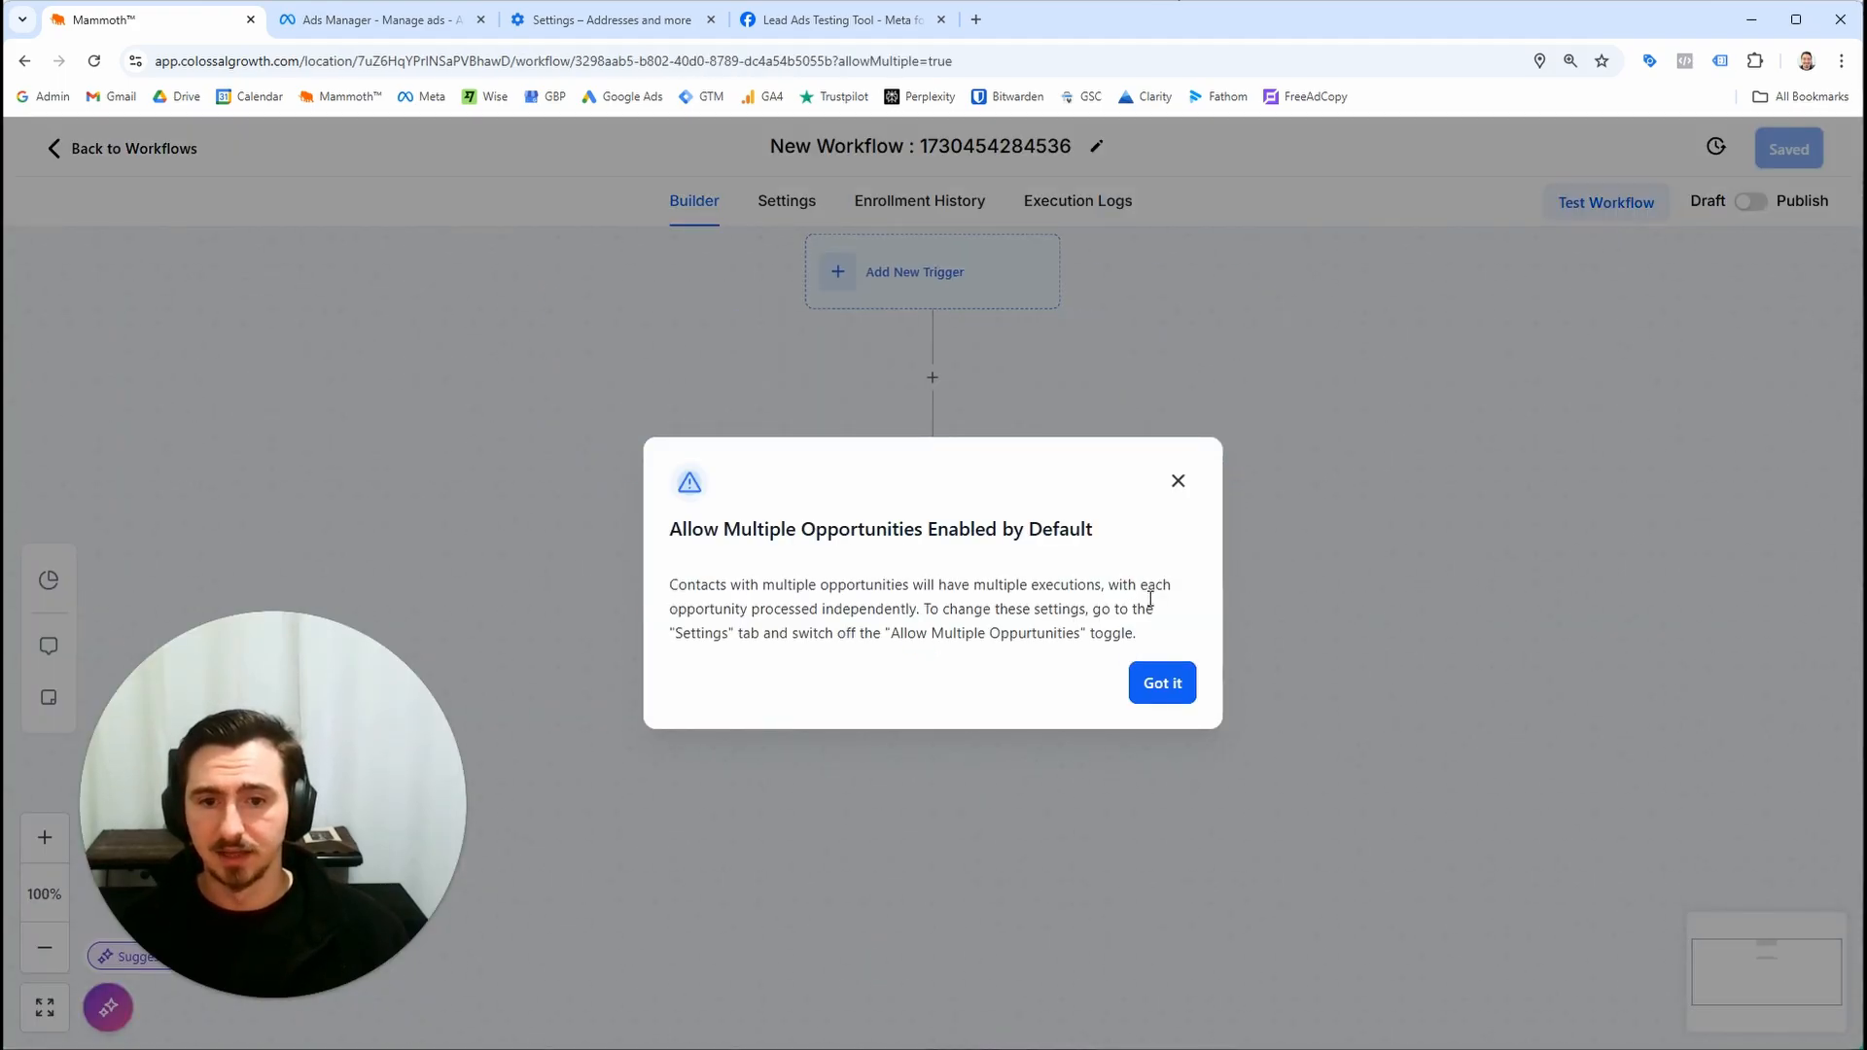
left_click(1162, 684)
Try to rename the new workflow as "2024-11-01 Remove from Meta Ads Lead Workflow"
triple_click(994, 163)
type("20824")
key("ctrl+a")
type("2024-11-01 Remo")
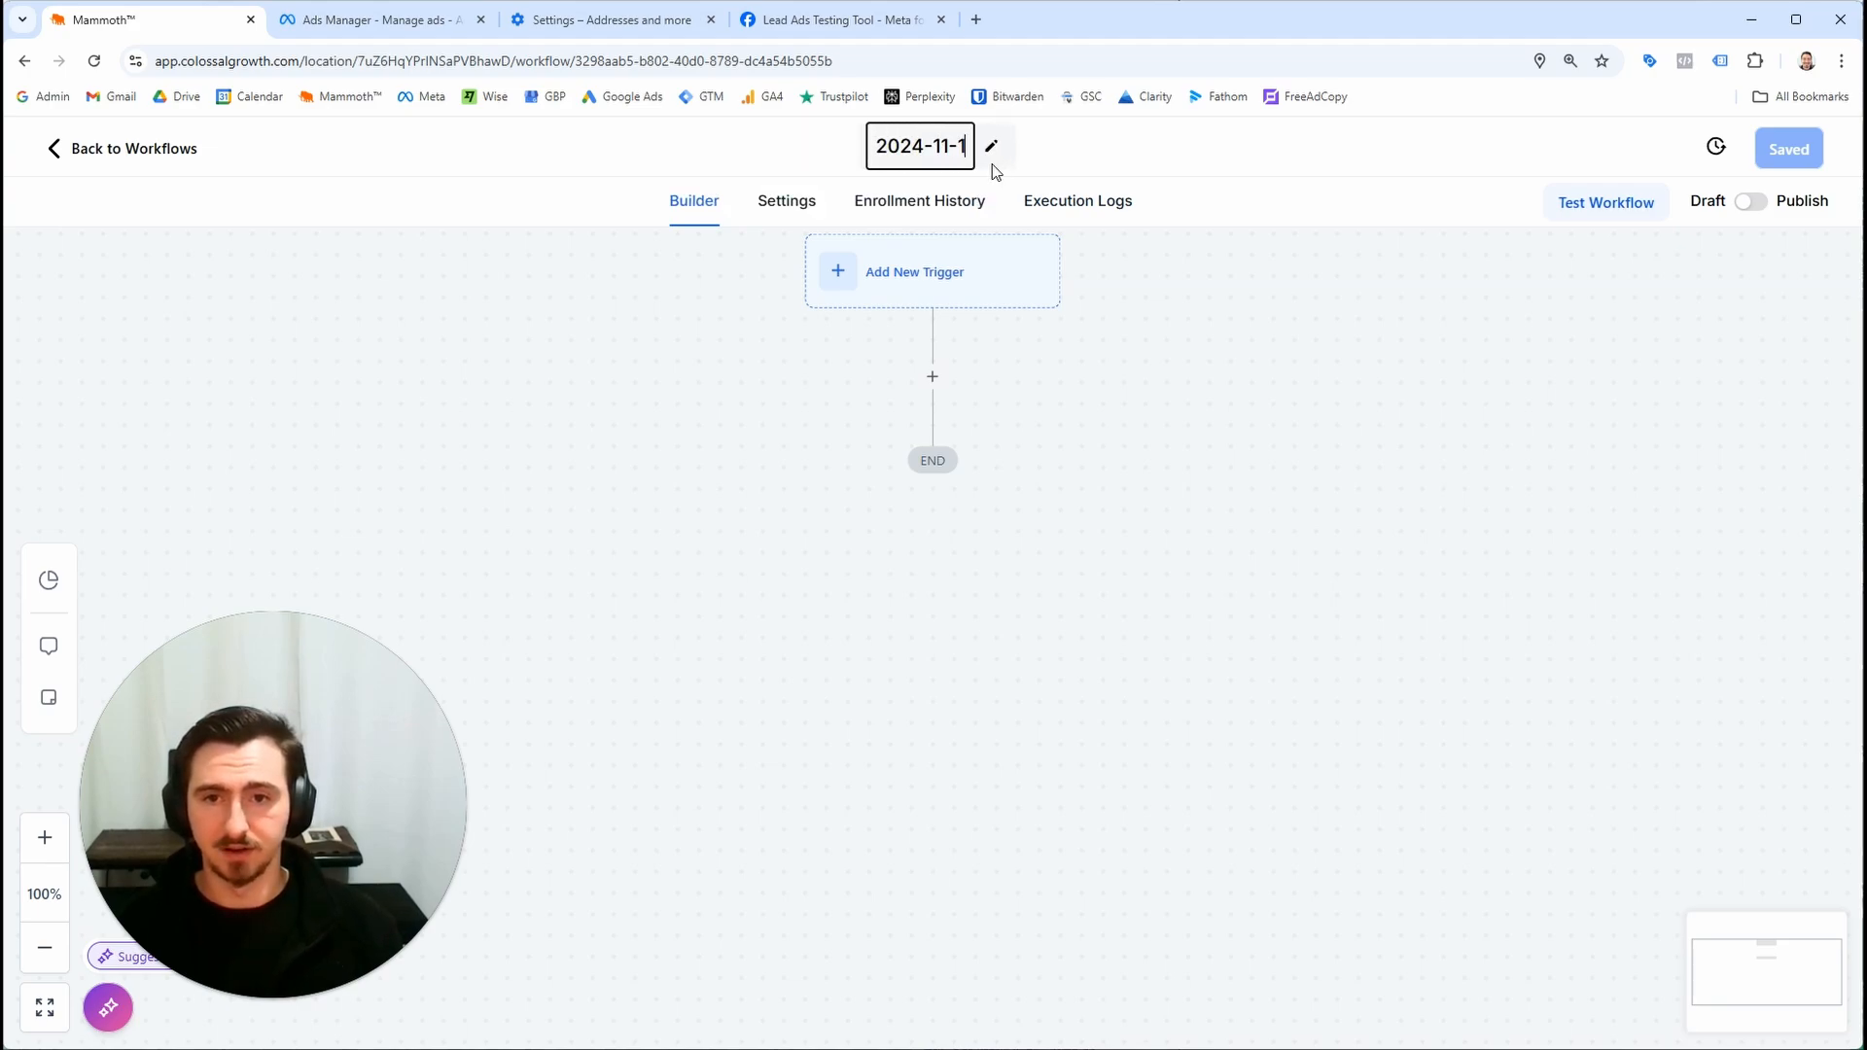
type("ve from MEa")
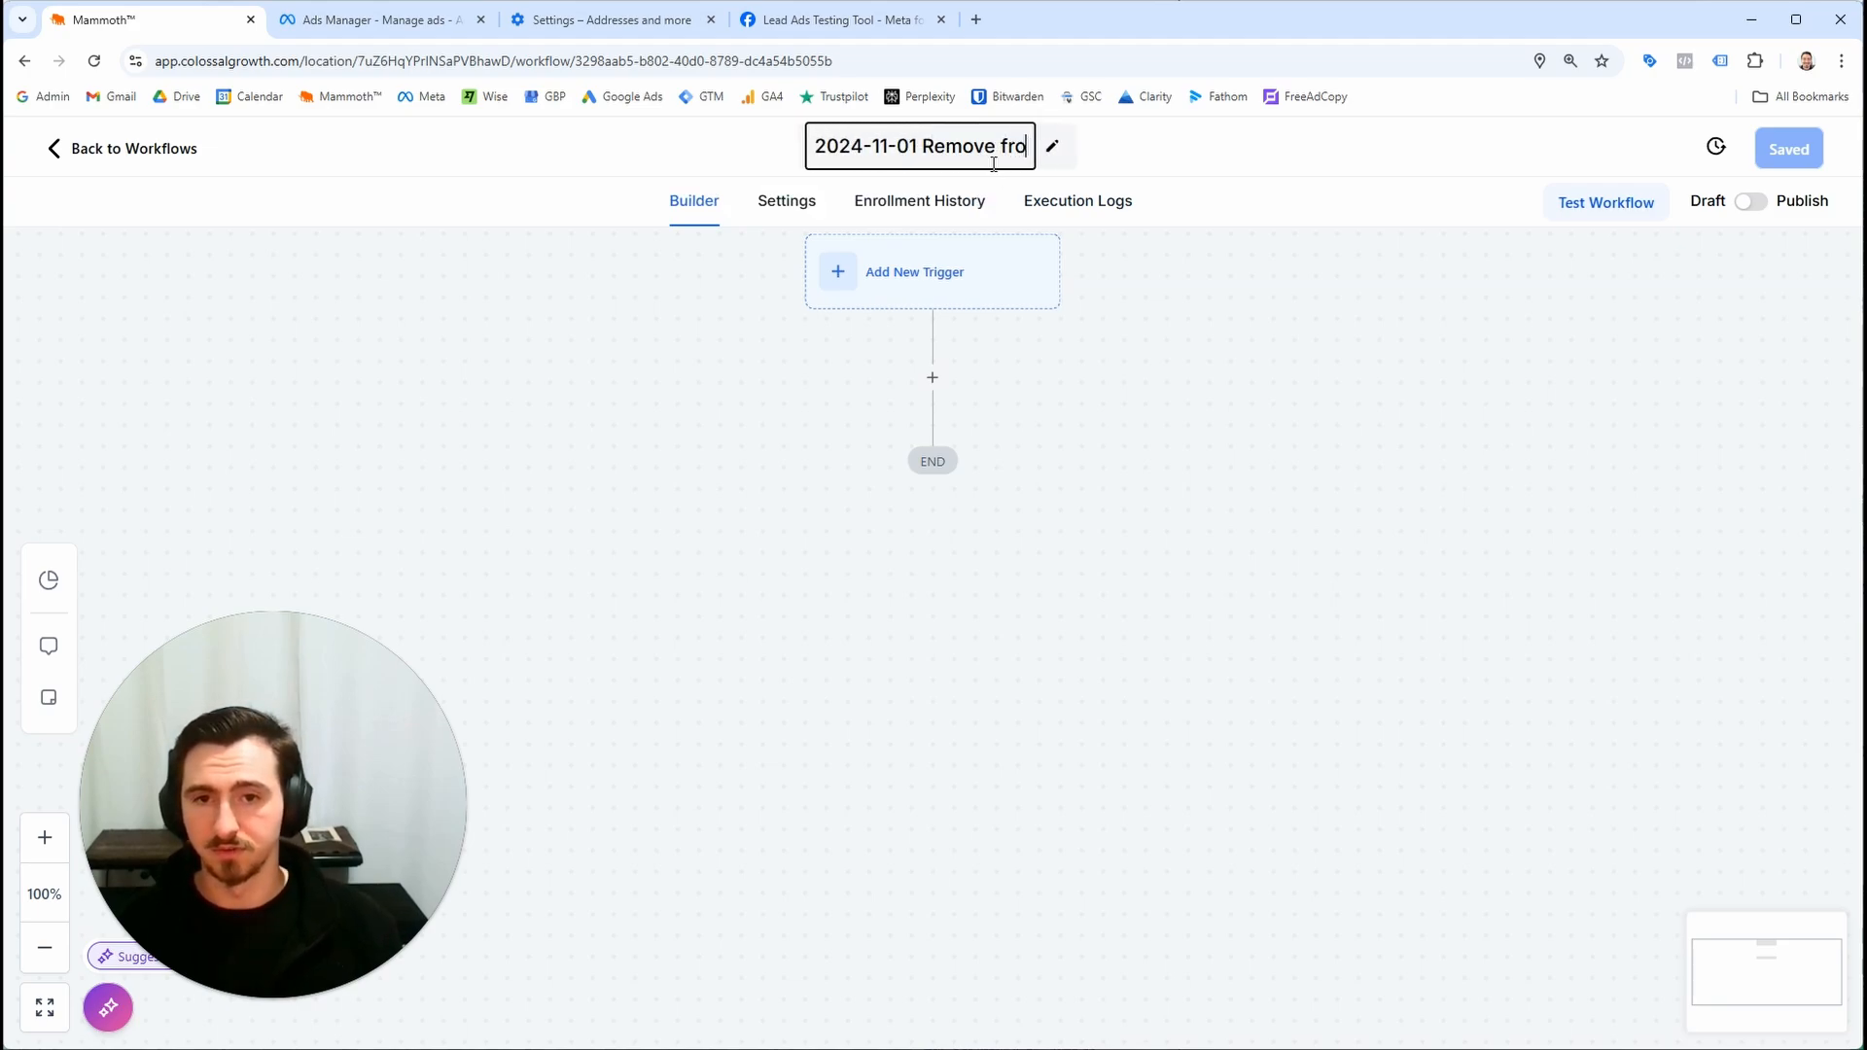
key("BackSpace")
key("BackSpace")
type("eta AdsLead")
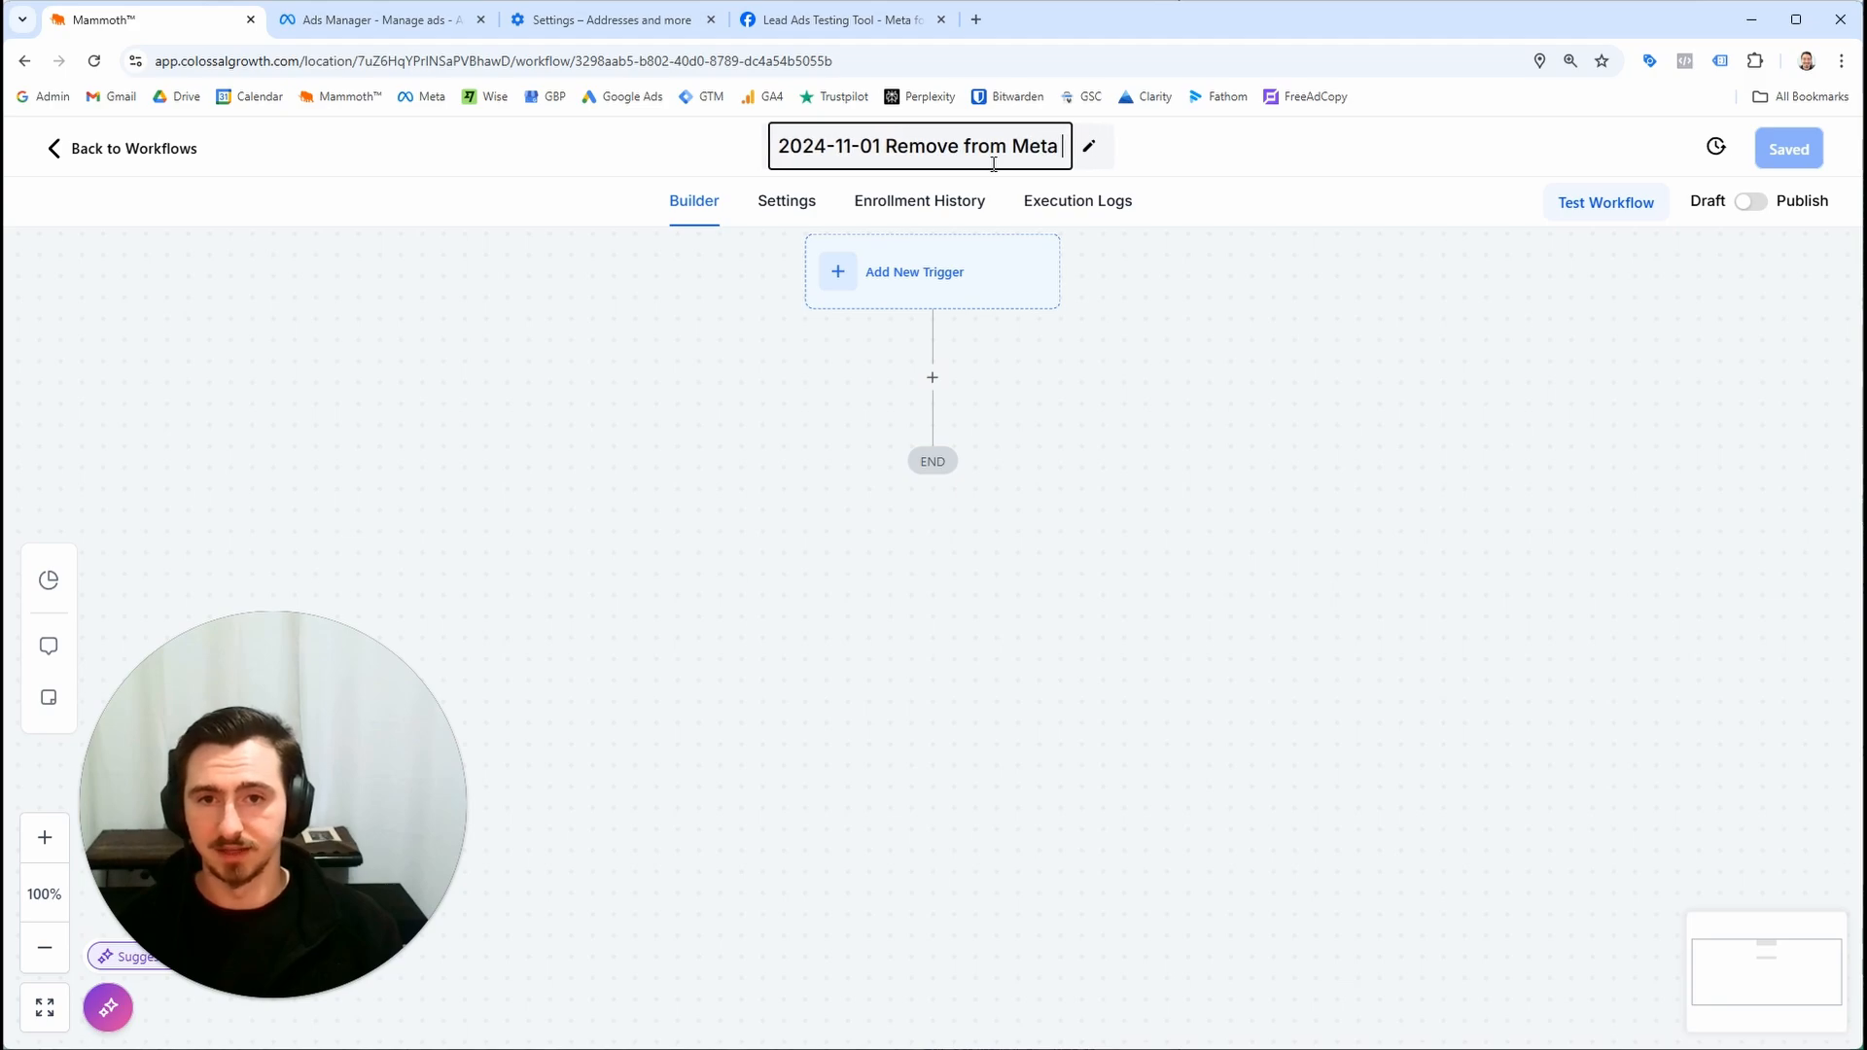
key("BackSpace")
key("BackSpace")
key("BackSpace")
key("BackSpace")
type("Lea")
key("BackSpace")
key("BackSpace")
key("BackSpace")
type("Lead Workflow")
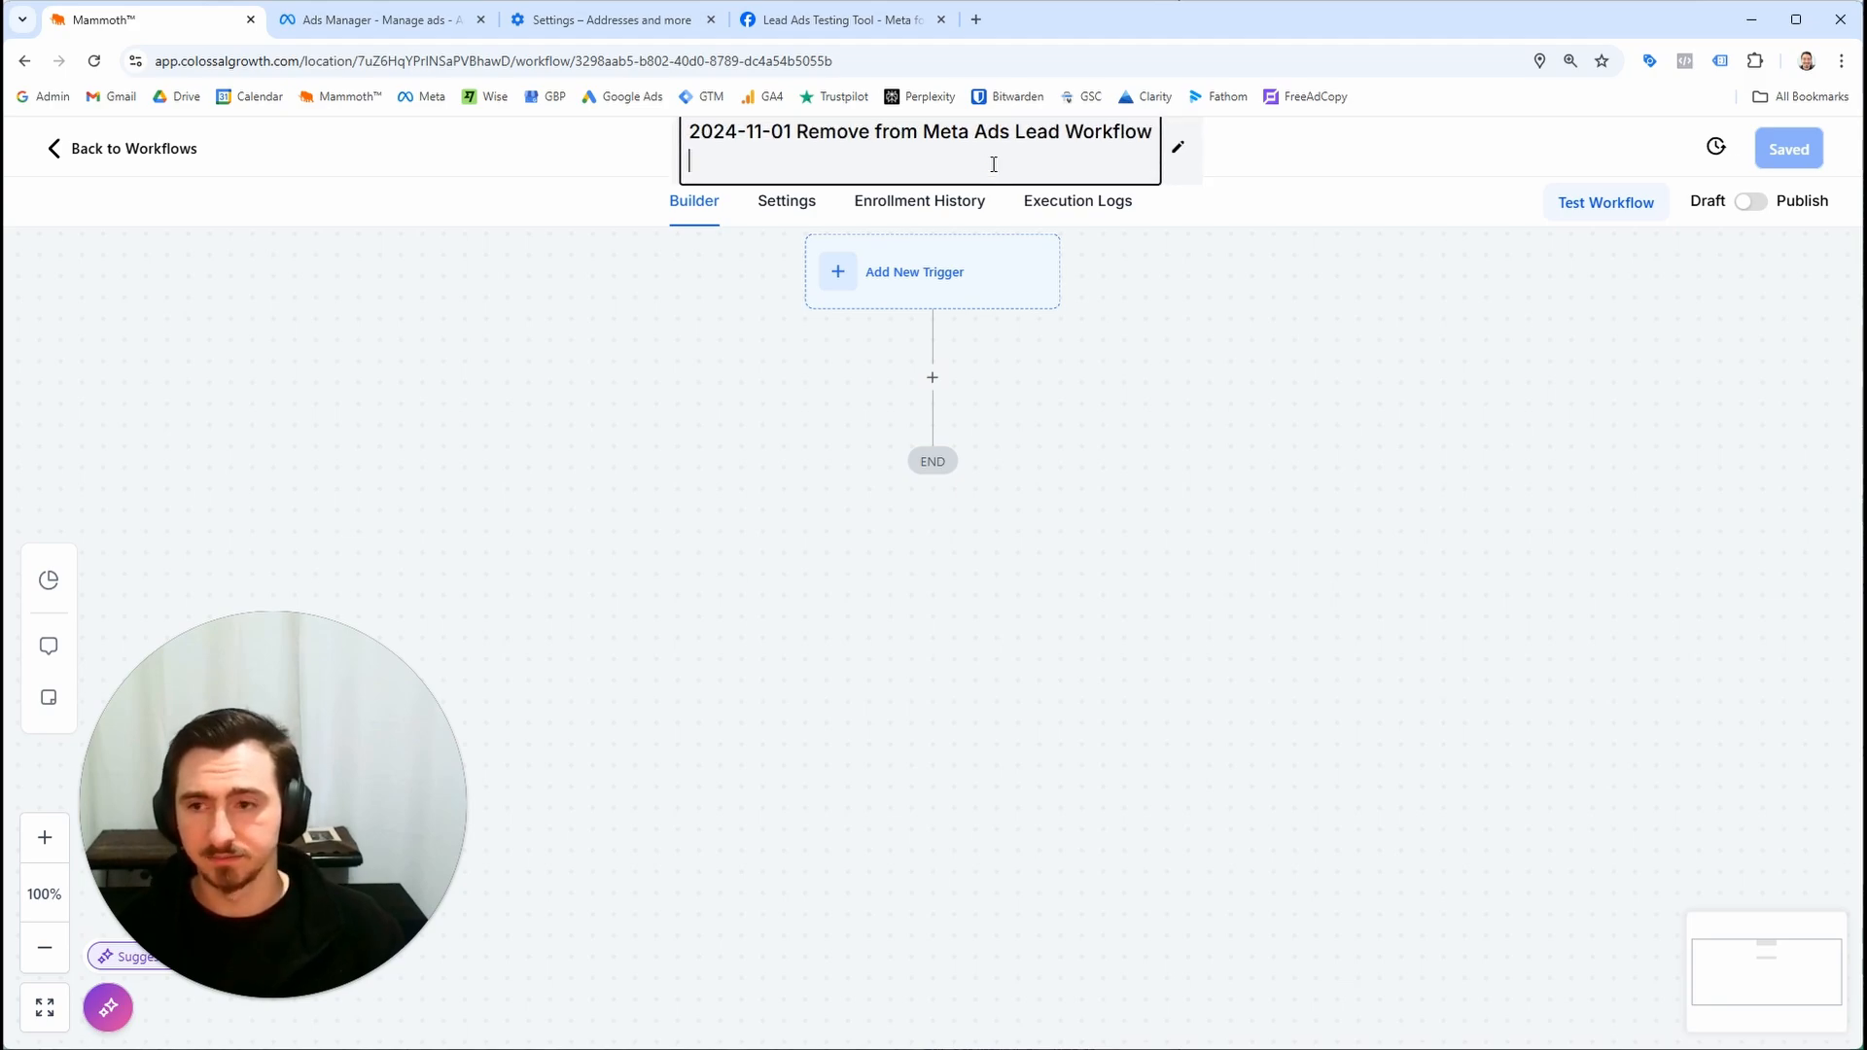
left_click(221, 437)
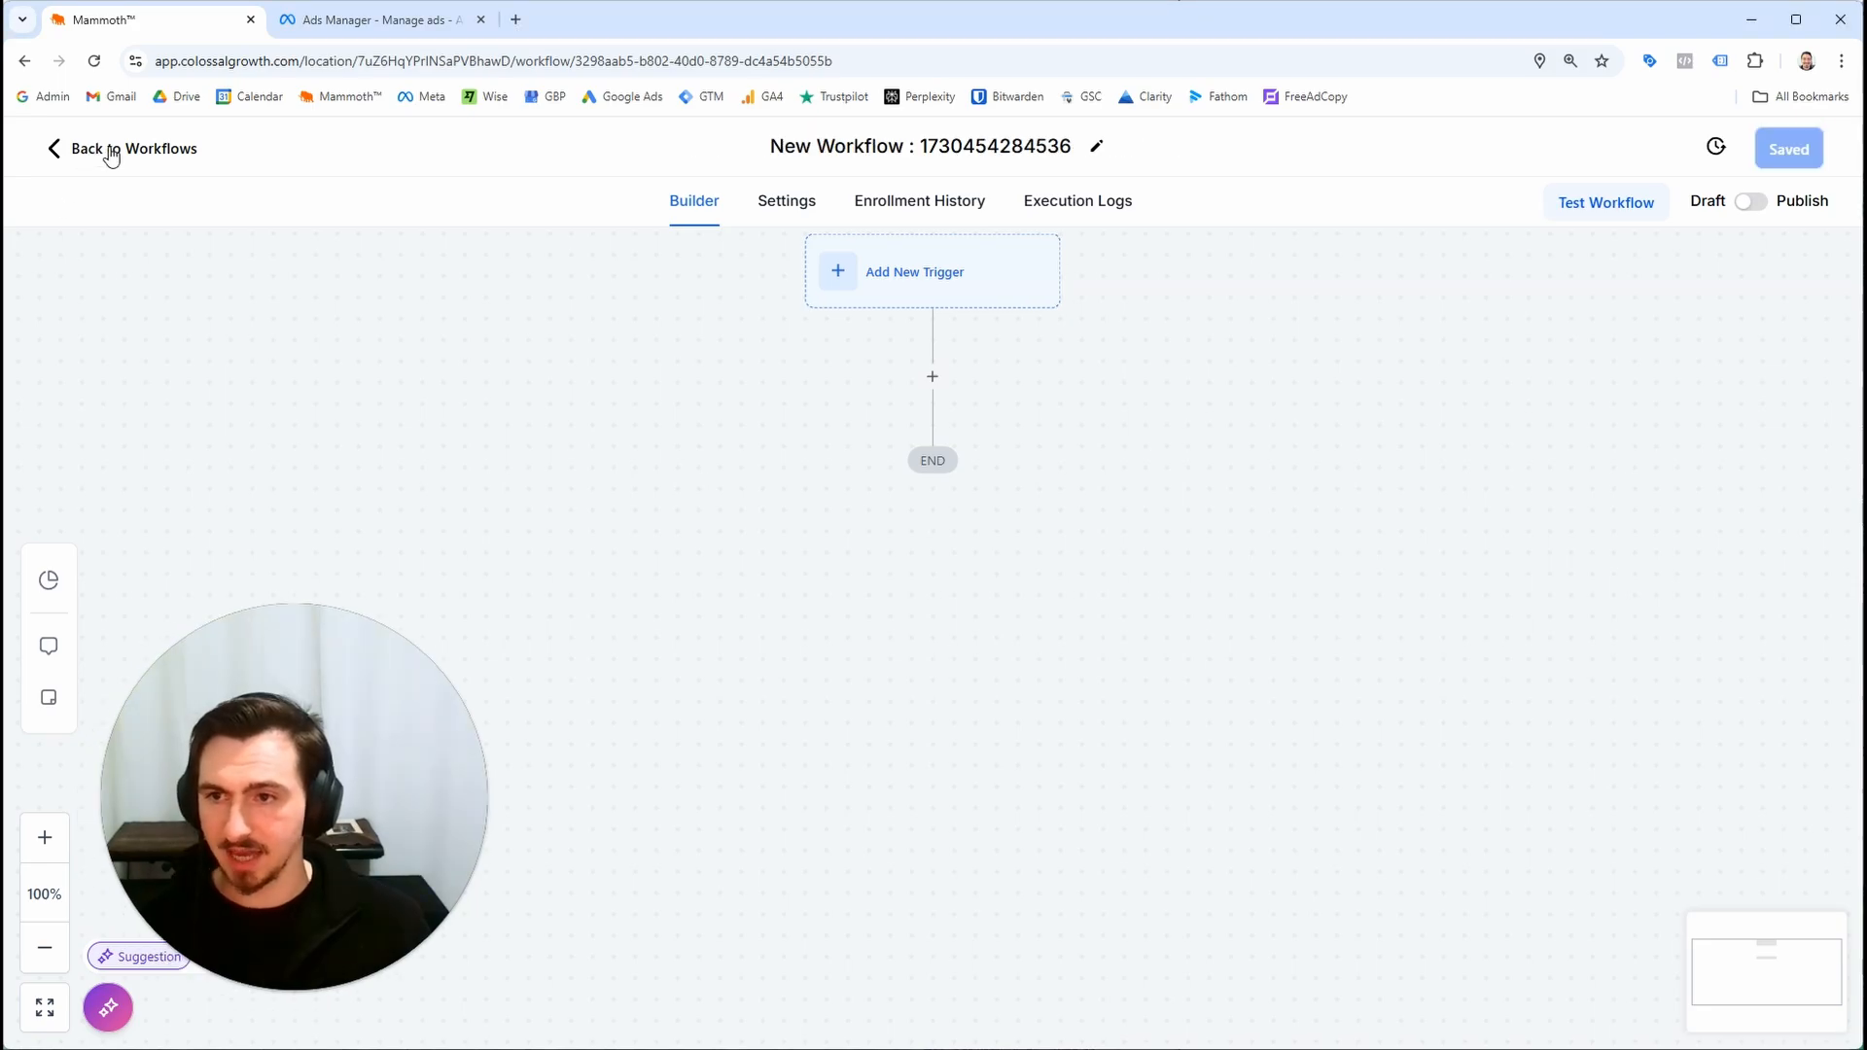
Return to the list, reopen the 2024-11-01 Meta Ads Leads workflow and inspect the wait step
left_click(109, 151)
left_click(579, 538)
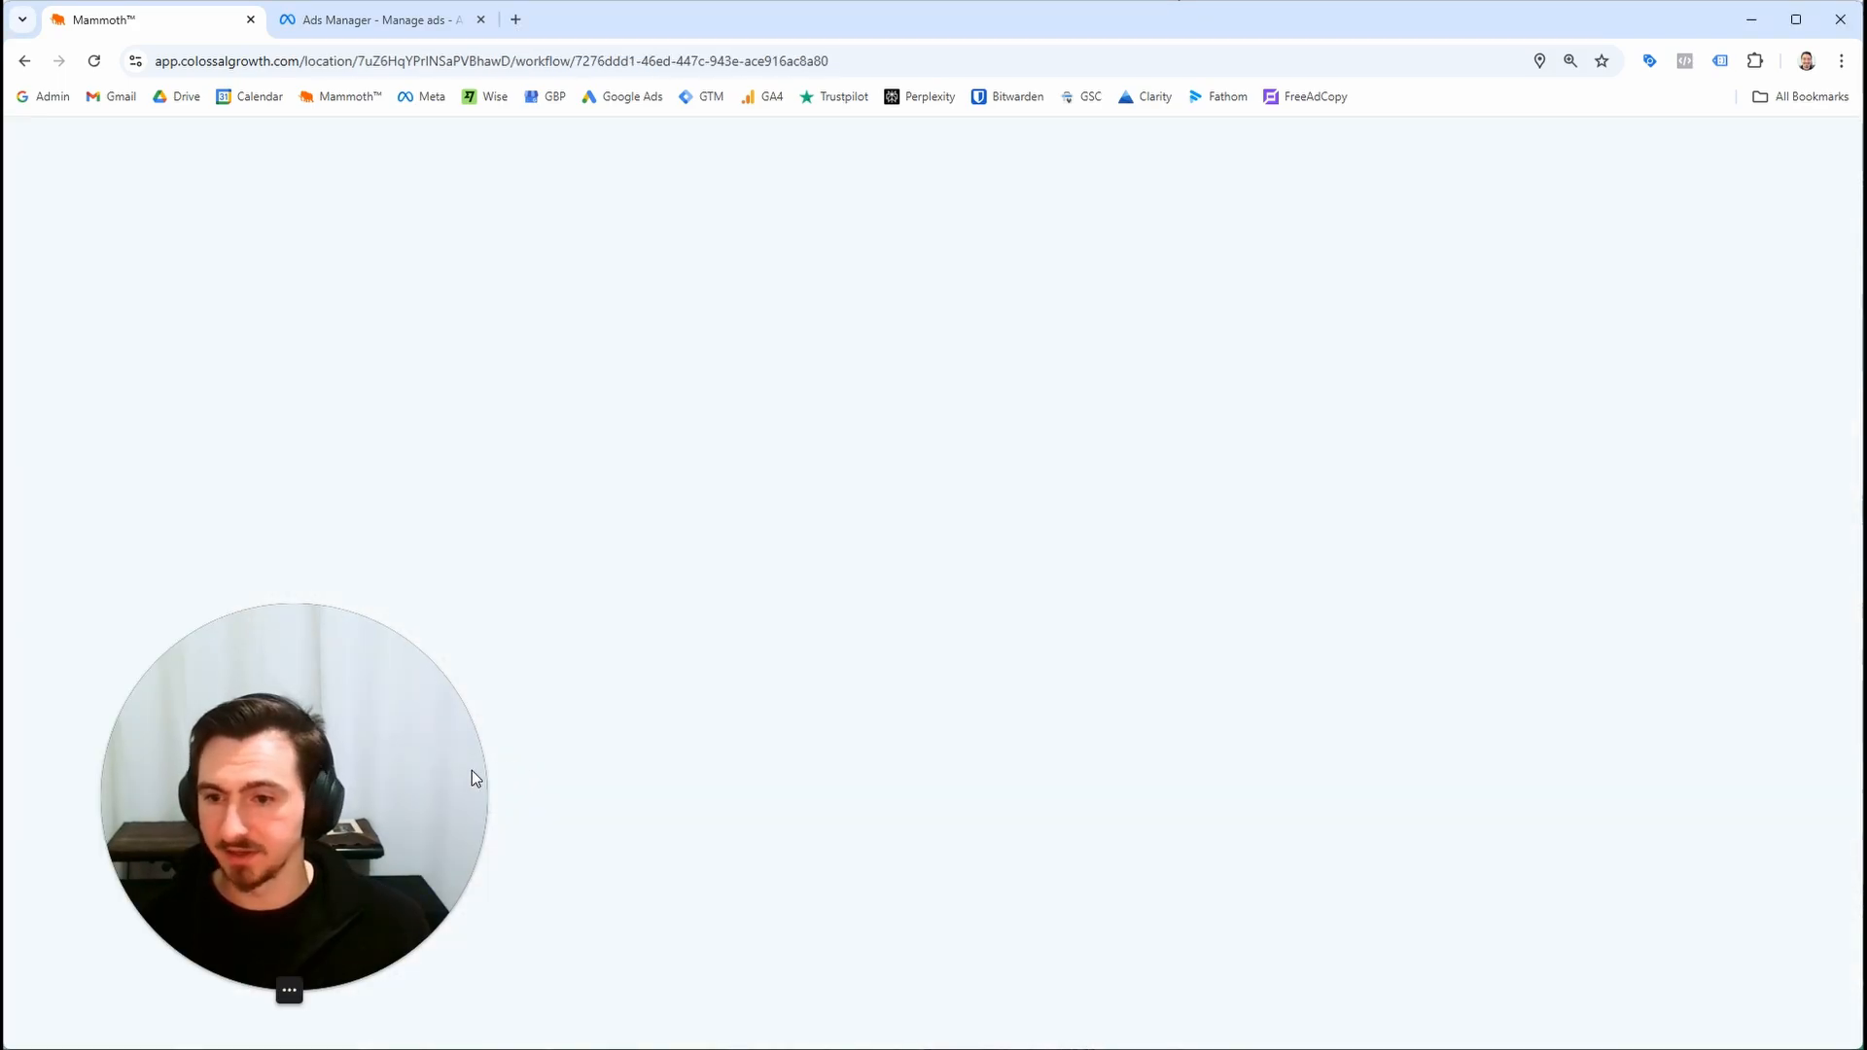
scroll(1012, 646, "down", 3)
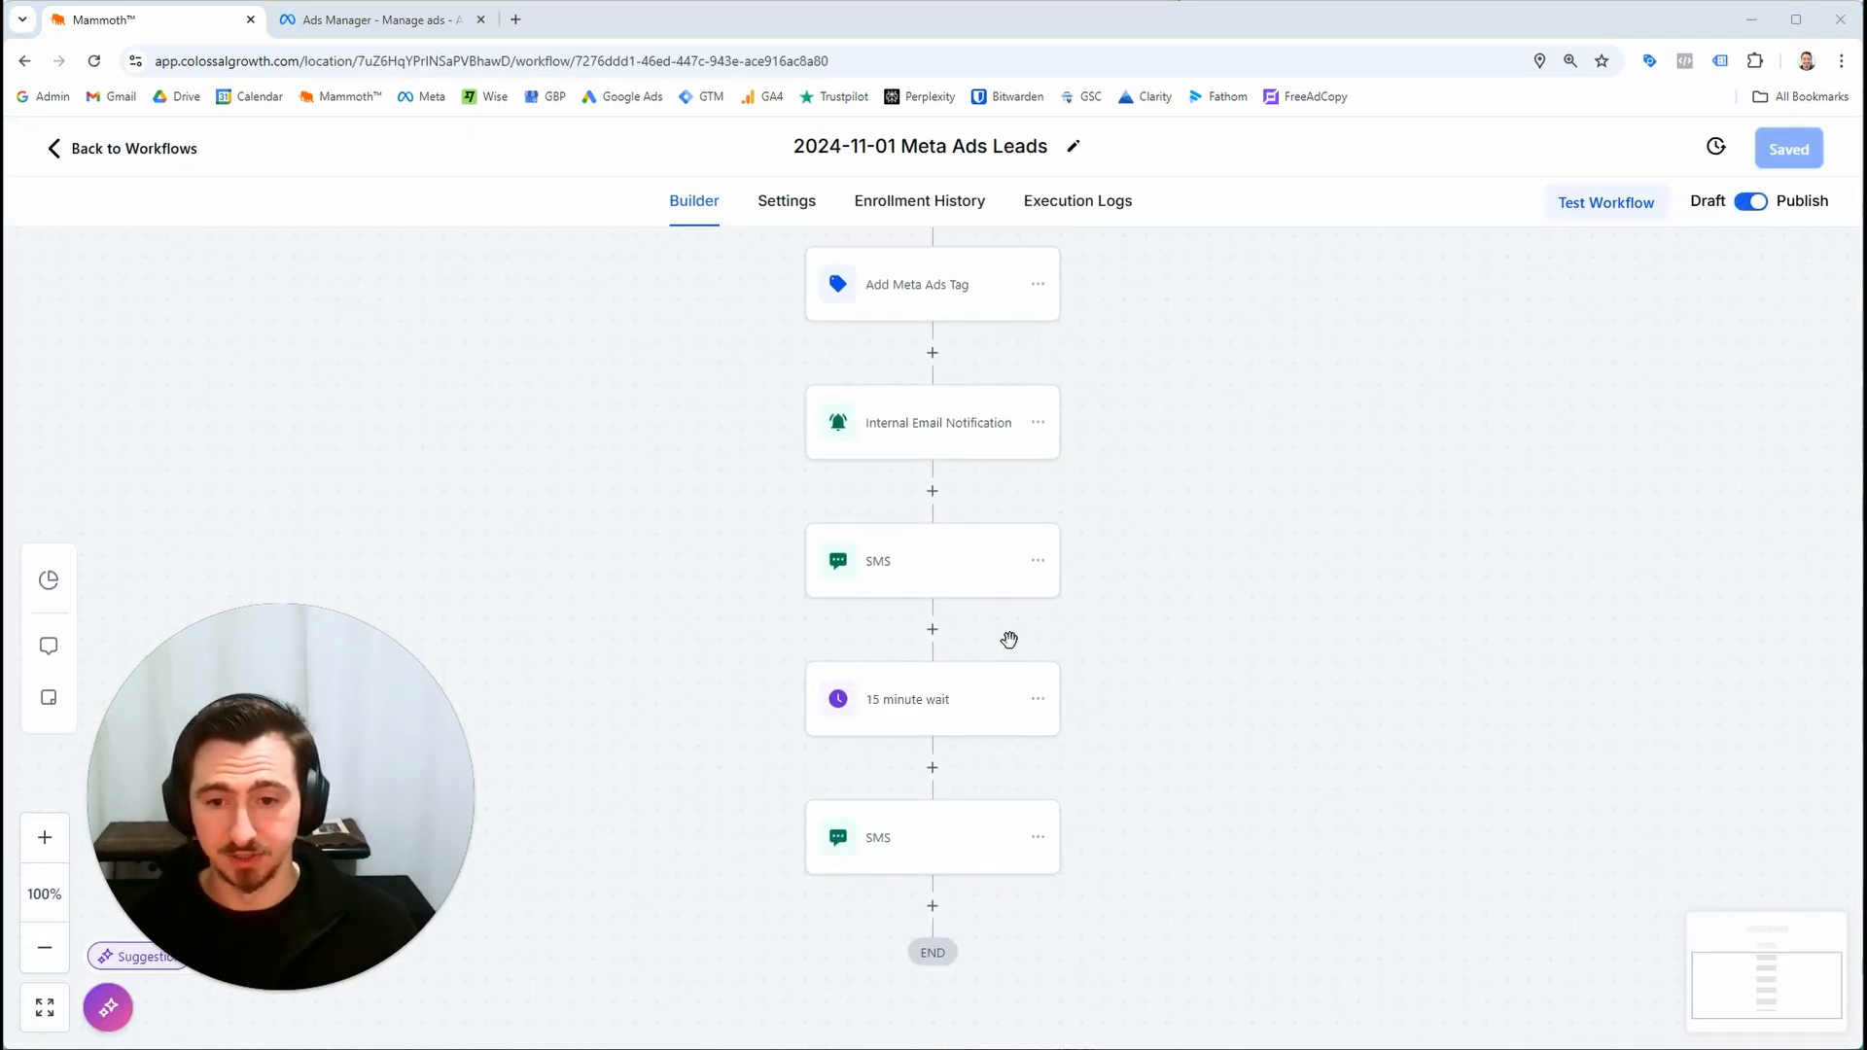
left_click(950, 642)
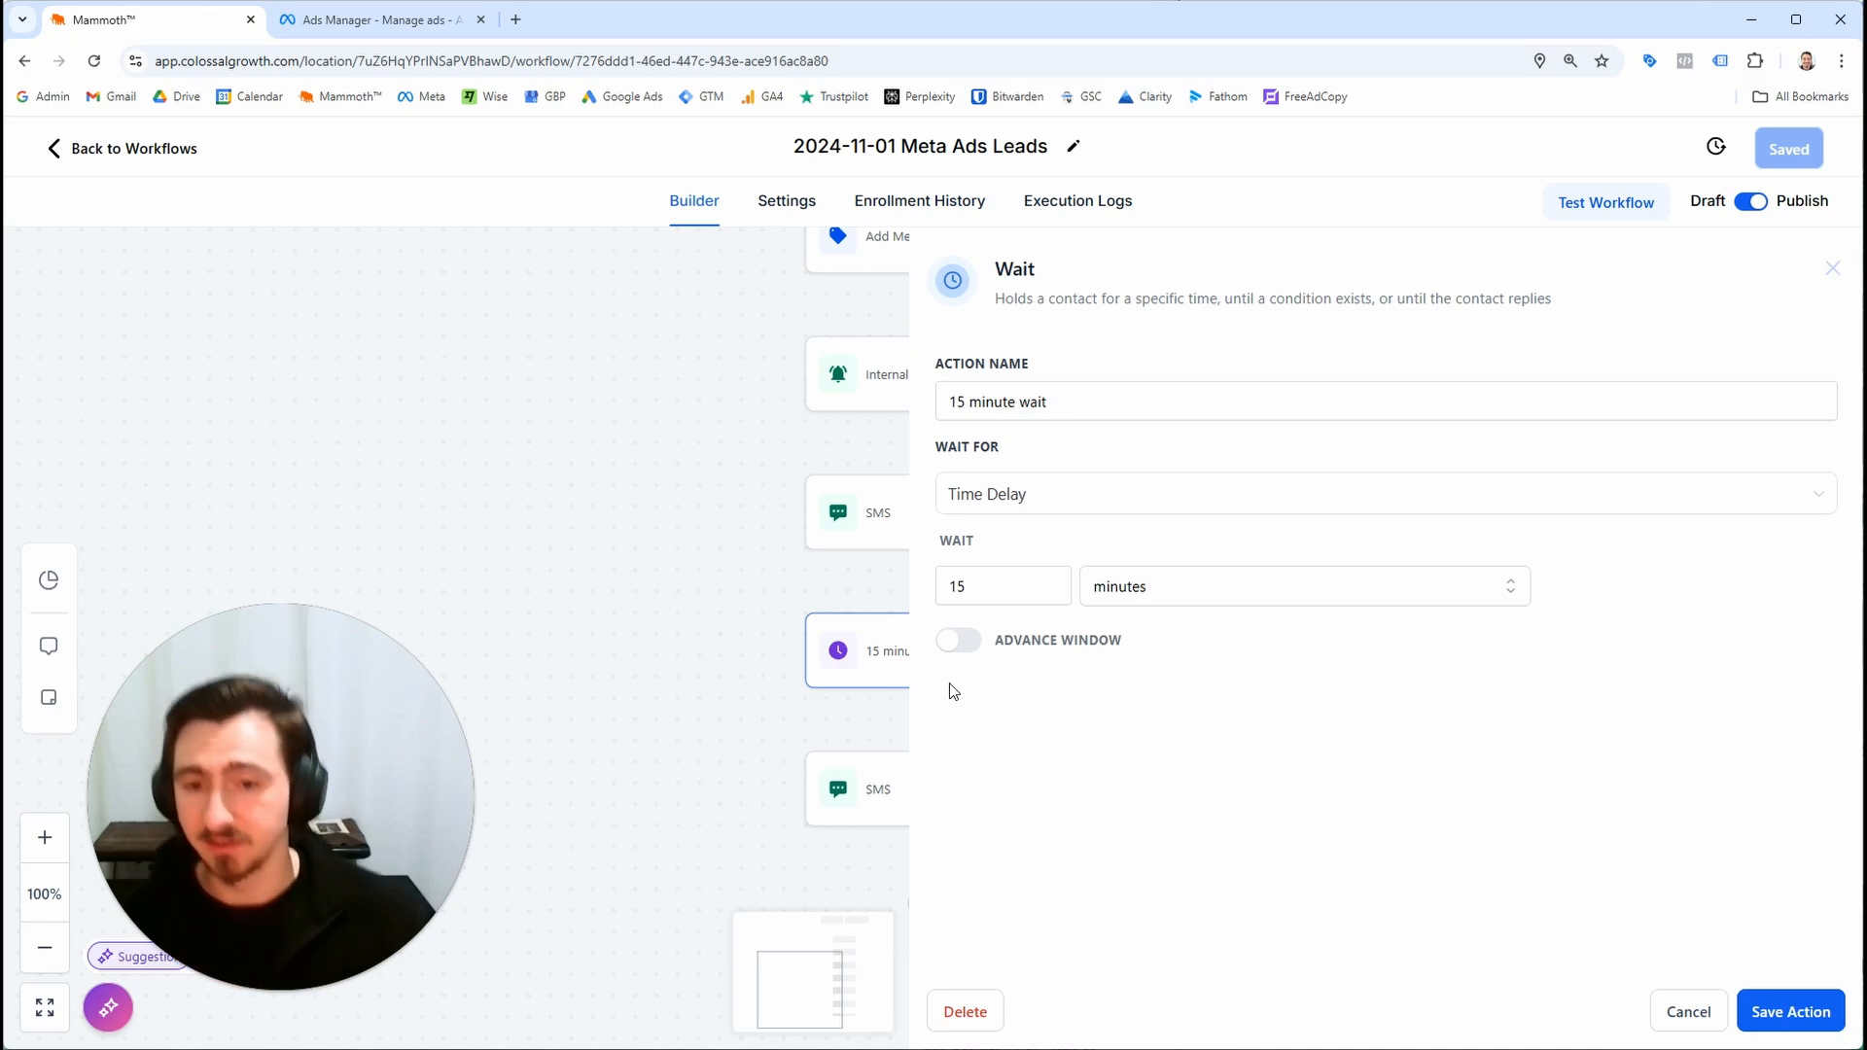
left_click(746, 616)
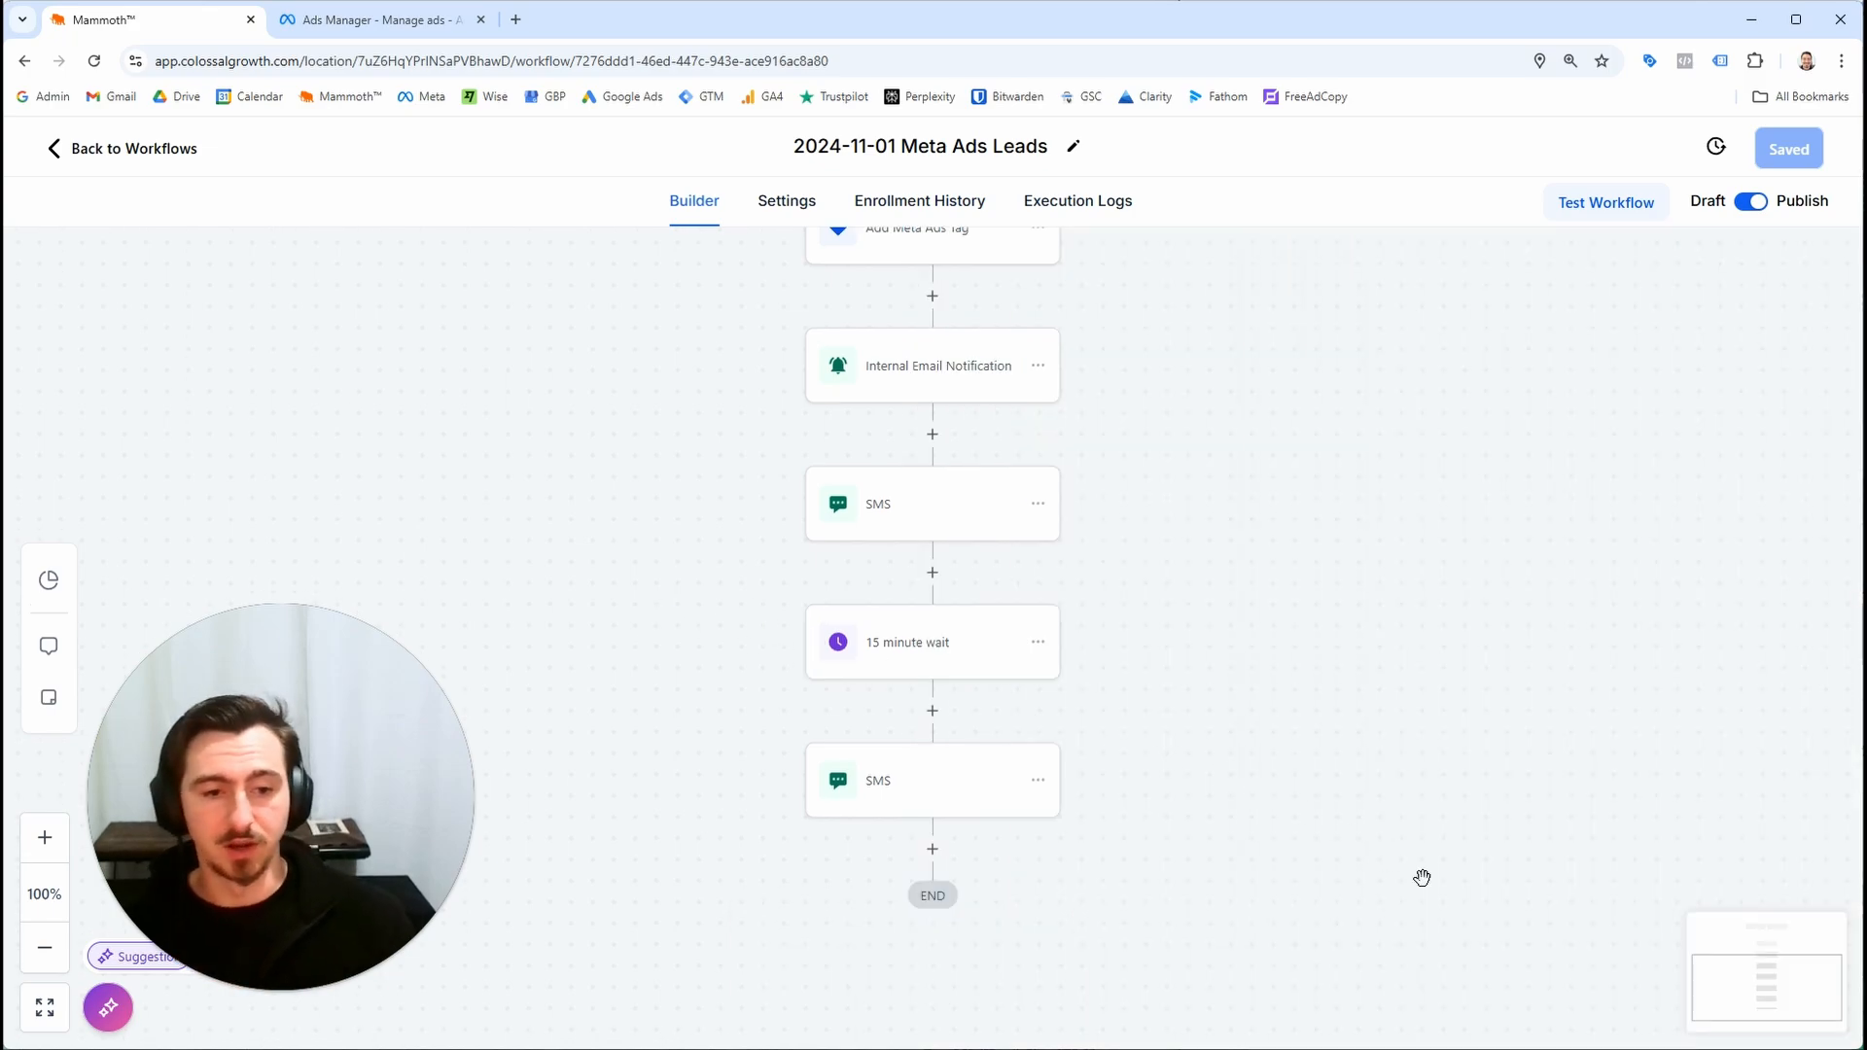
left_click(942, 631)
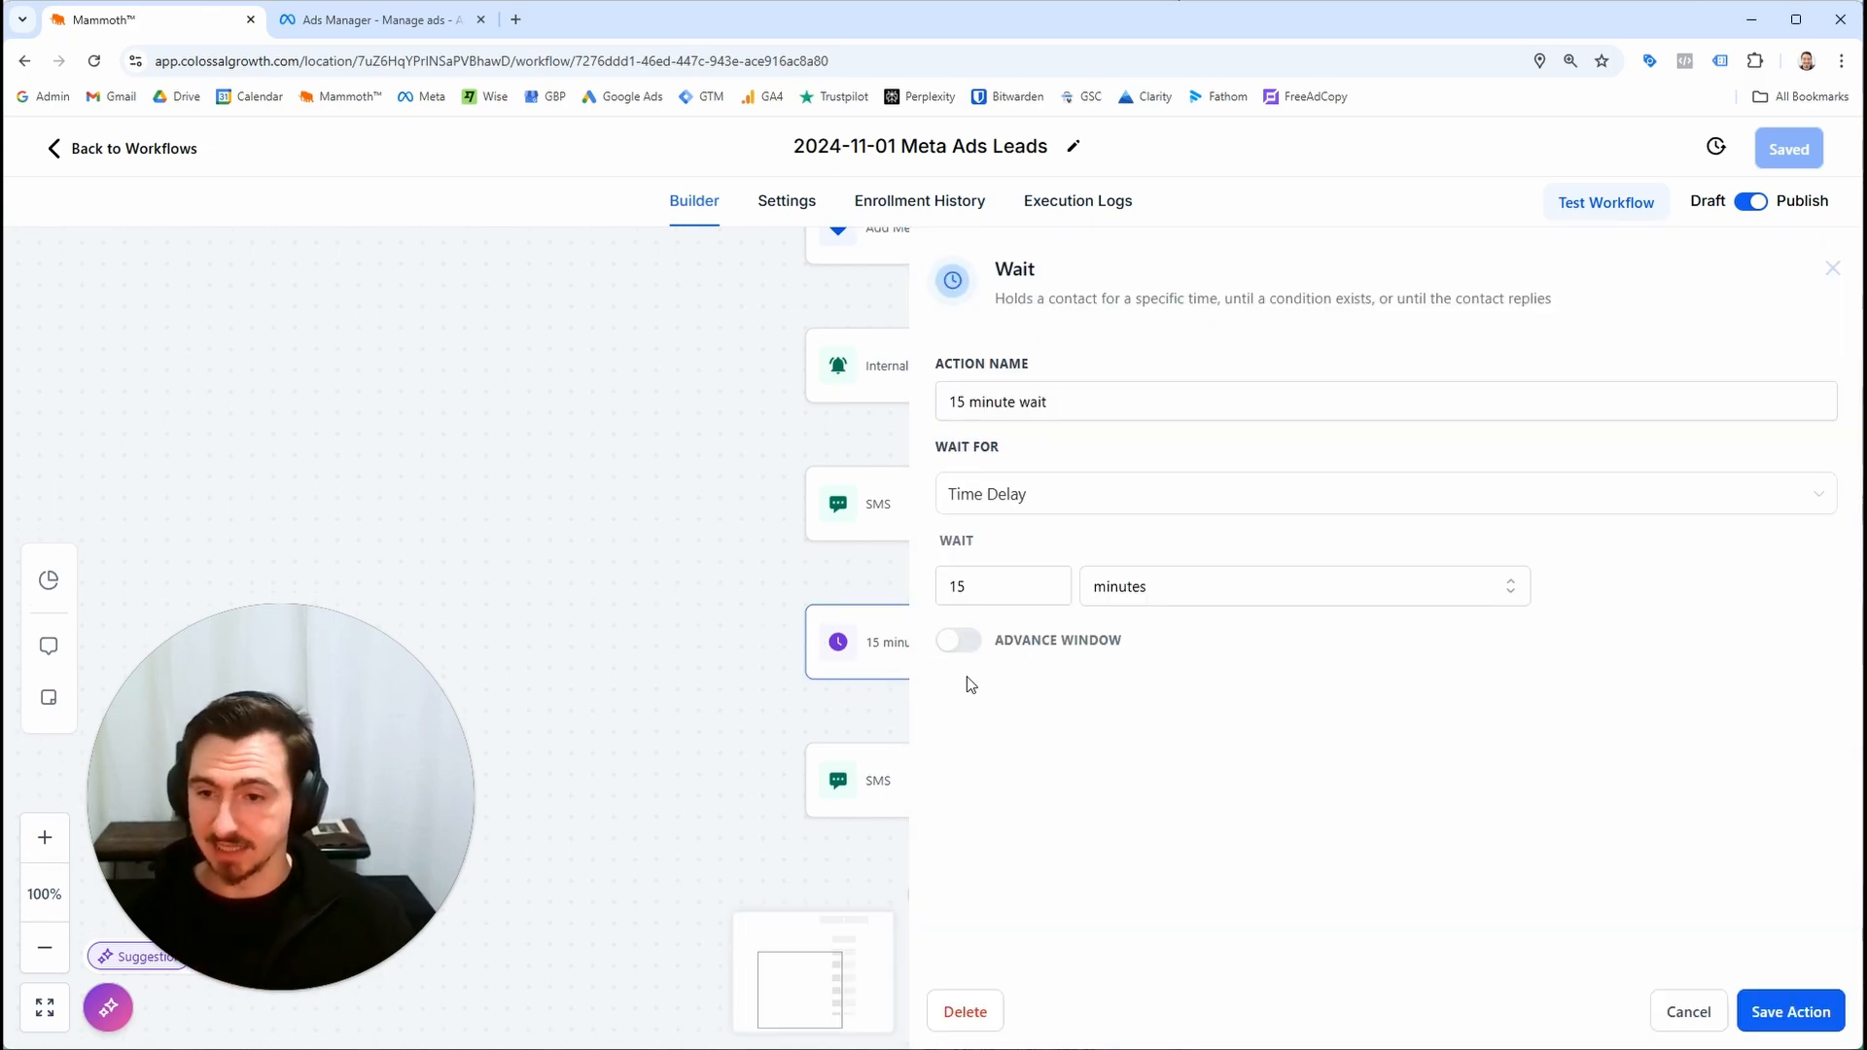
left_click(766, 638)
left_click(887, 657)
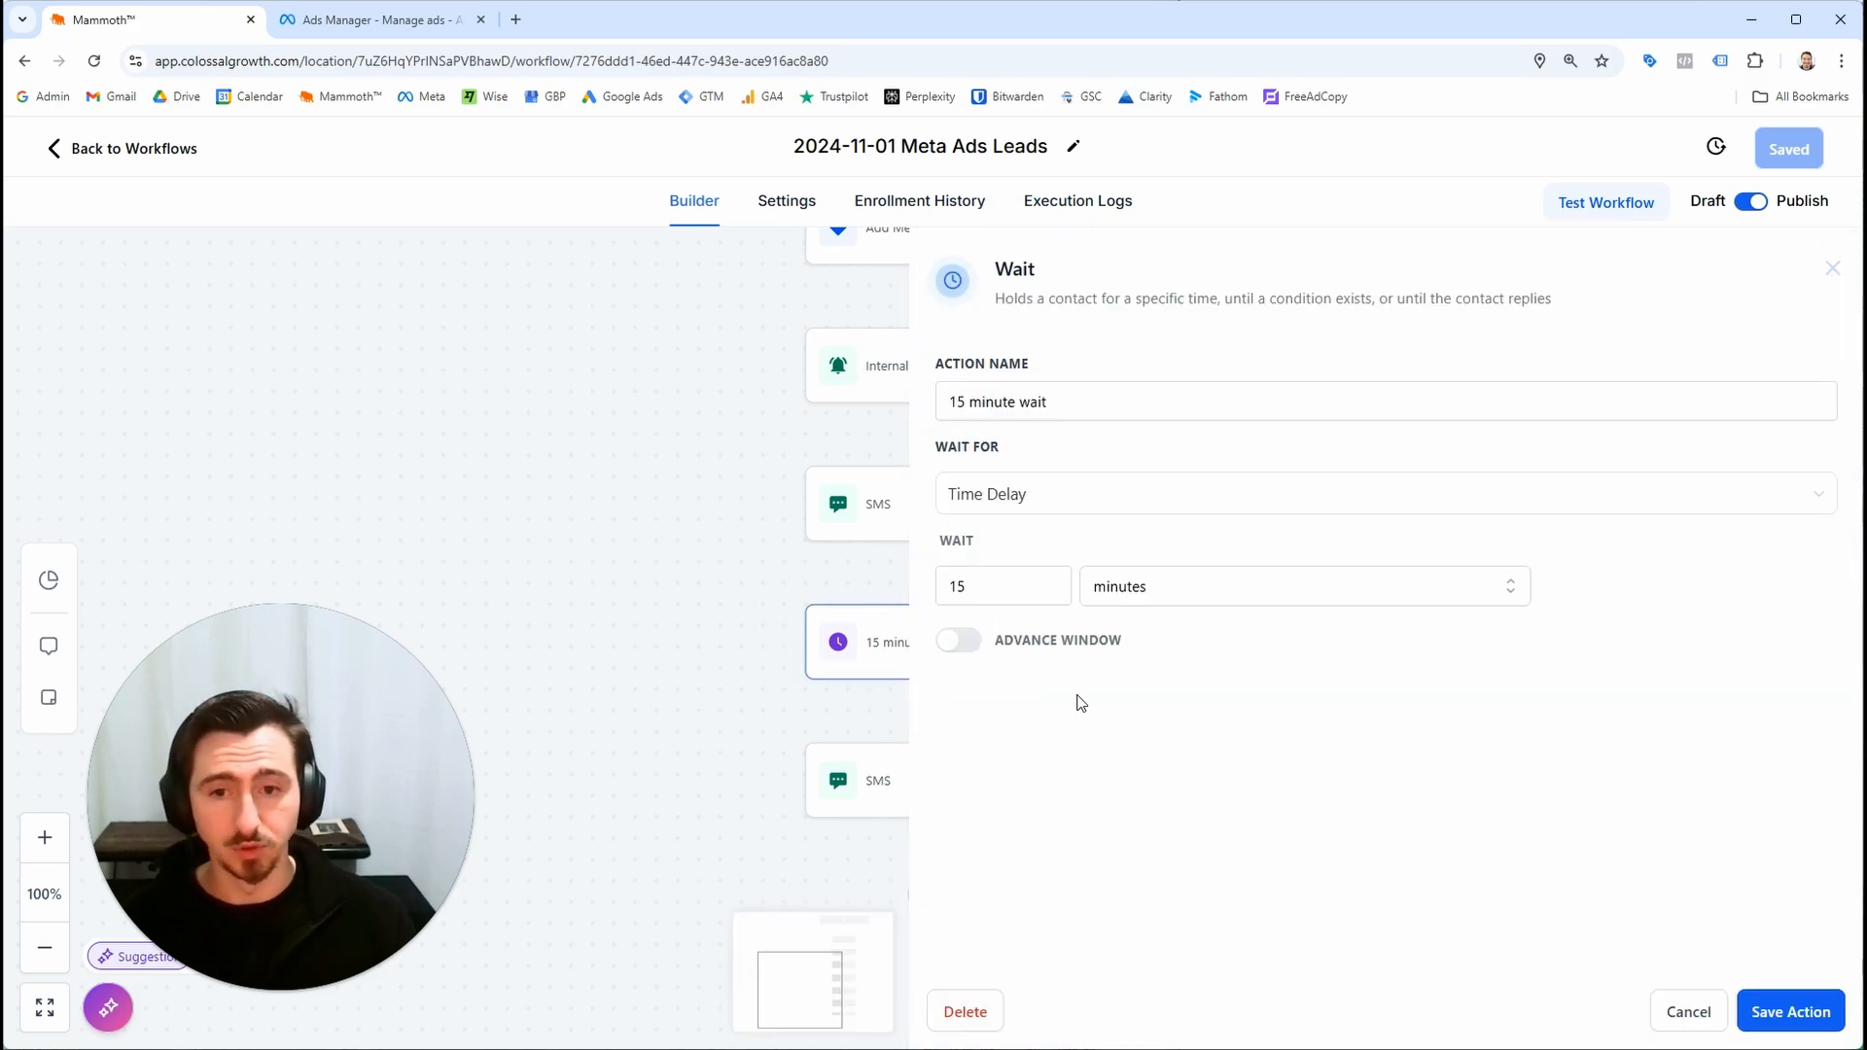
left_click(778, 687)
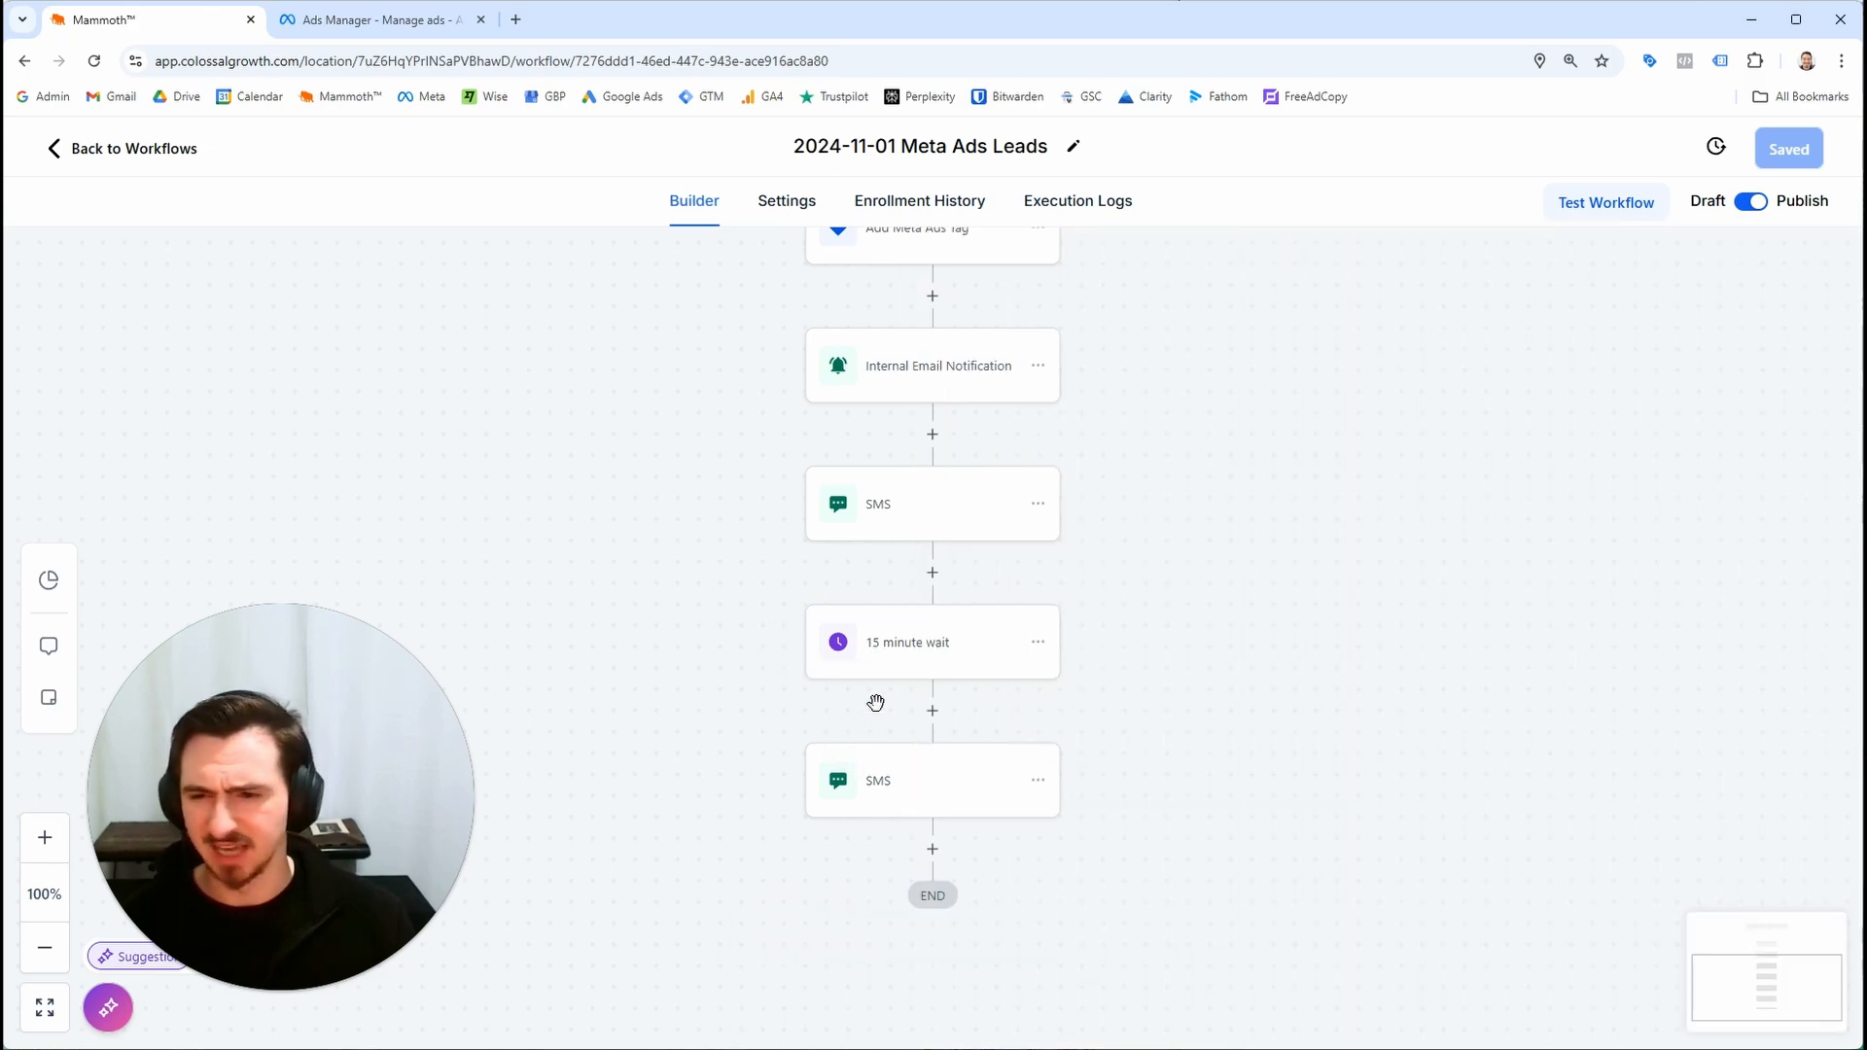
Change the wait step to a 1 days time delay, rename it "1 day wait", and save the action
left_click_drag(1089, 755, 1000, 616)
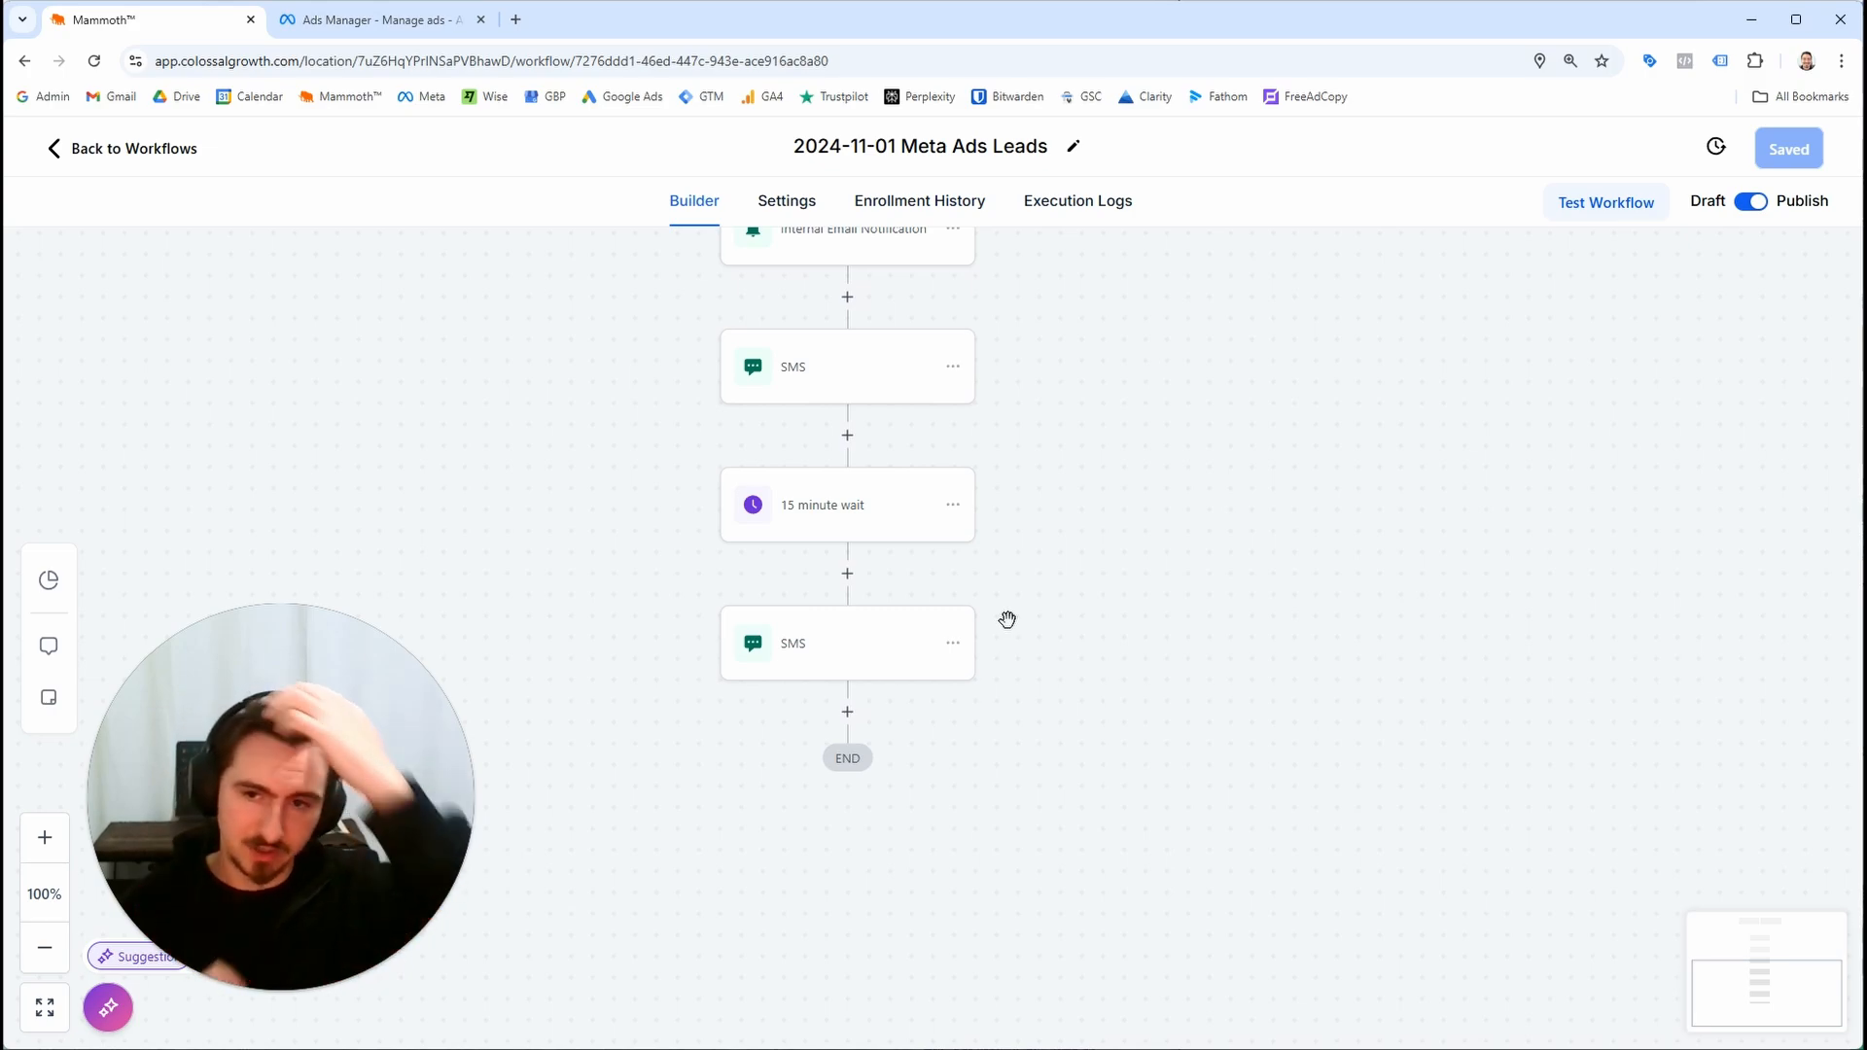
left_click(807, 523)
left_click_drag(990, 578, 942, 587)
left_click(1043, 420)
key("ctrl+a")
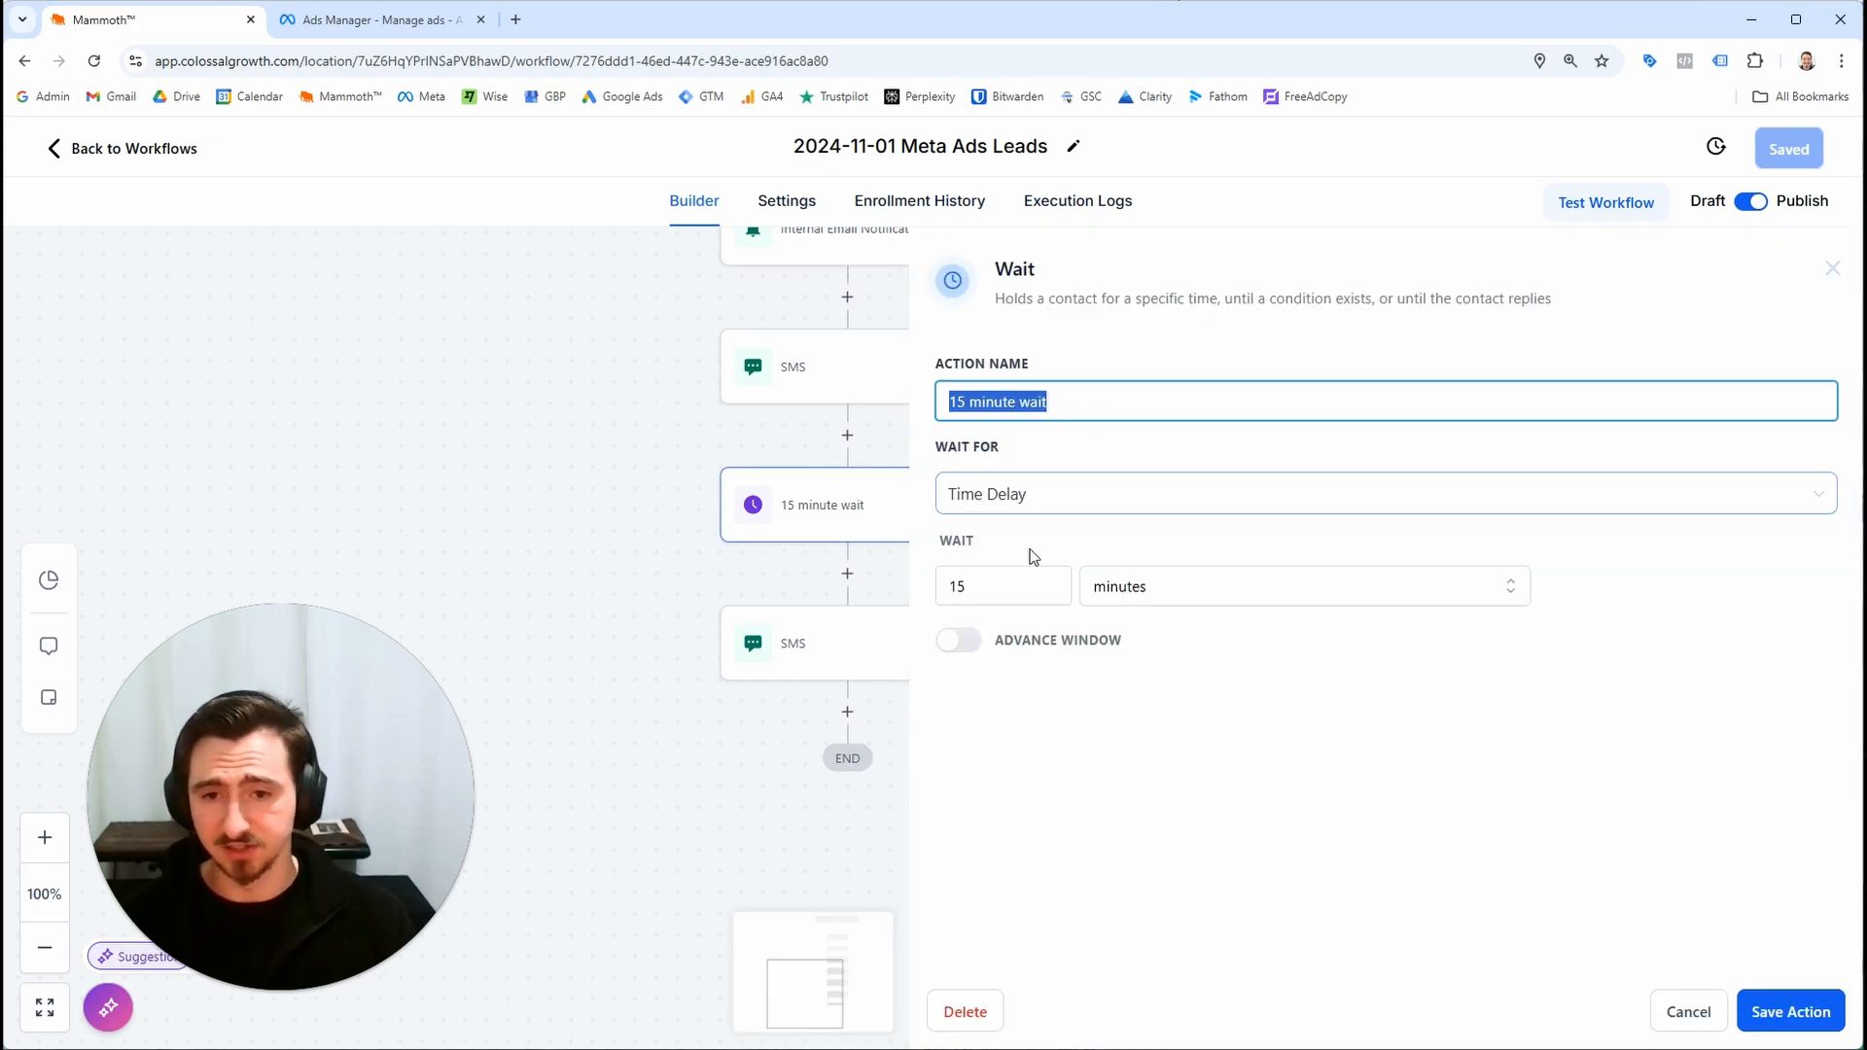
left_click_drag(991, 582, 856, 595)
left_click(1099, 615)
left_click(1140, 582)
left_click(1138, 710)
left_click_drag(1053, 592, 924, 594)
type("1")
key("ctrl+a")
type("1")
left_click(973, 404)
key("ctrl+a")
type("1 d")
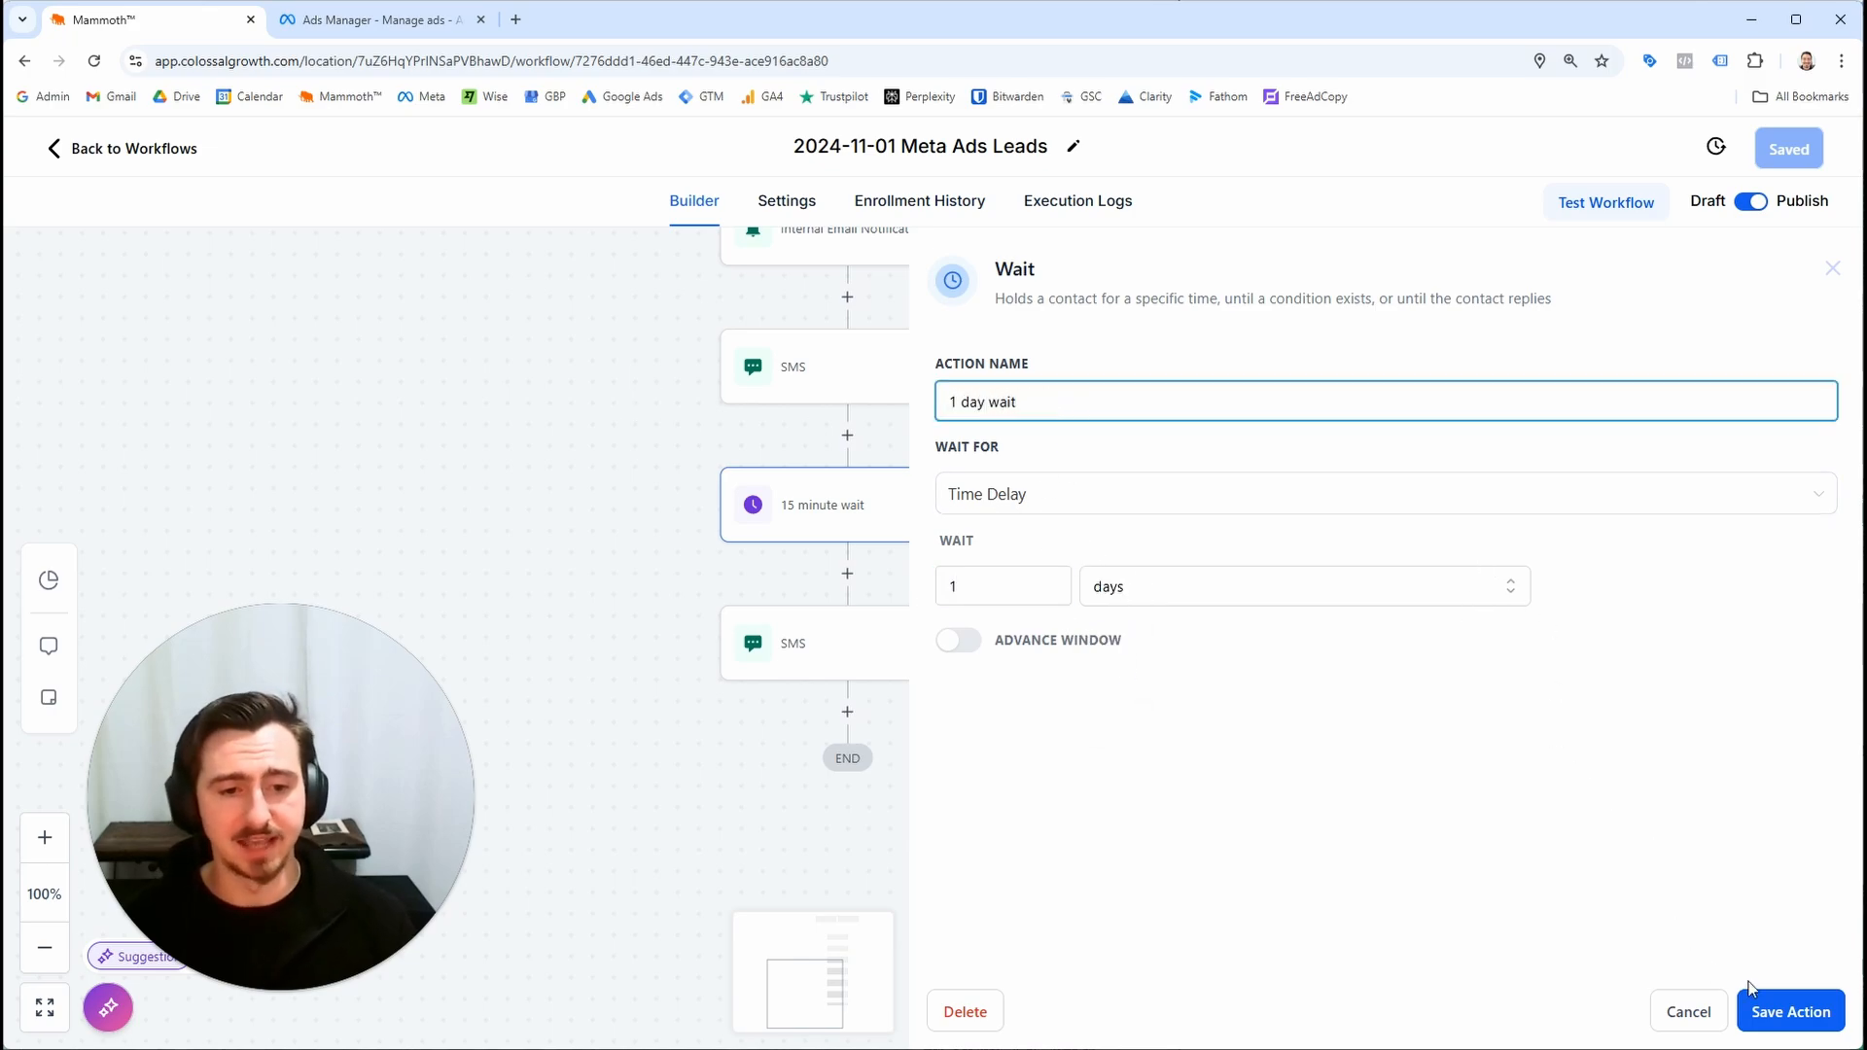
left_click(1791, 1012)
Check the follow-up SMS action, close it, and save the workflow
left_click(973, 681)
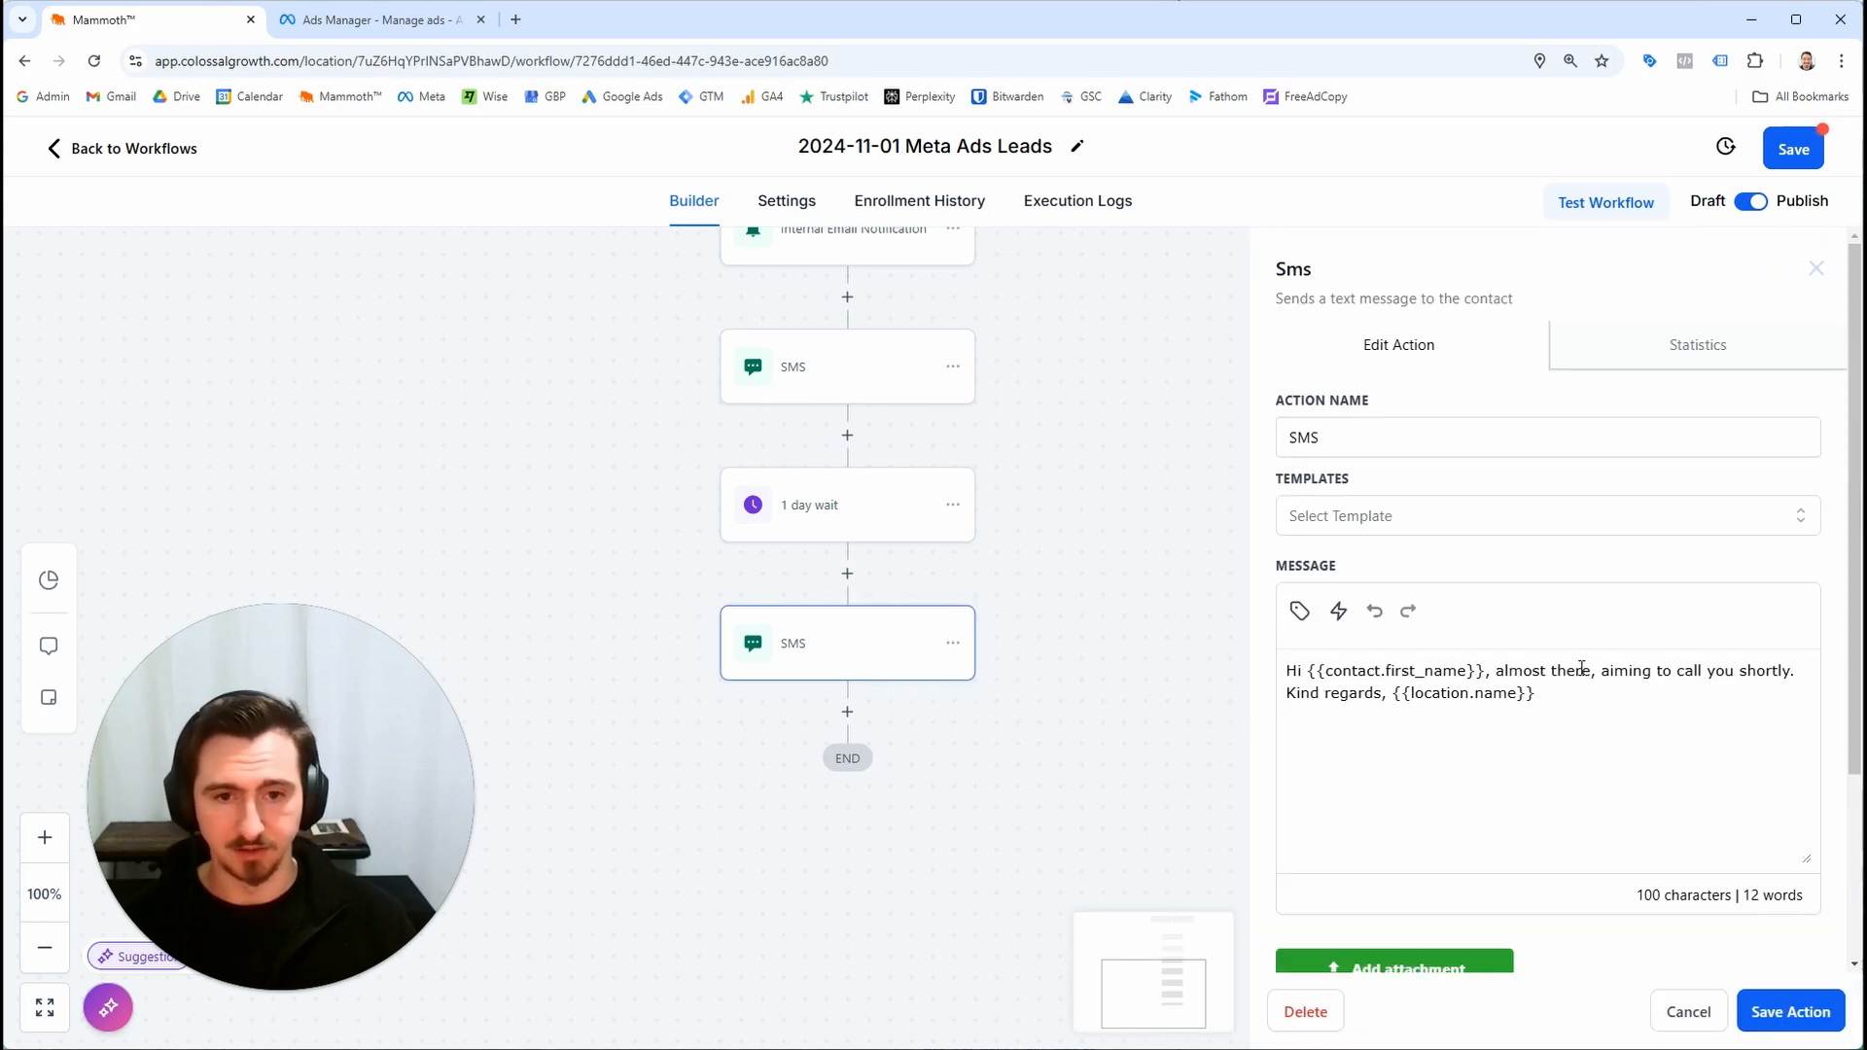
left_click(1817, 1016)
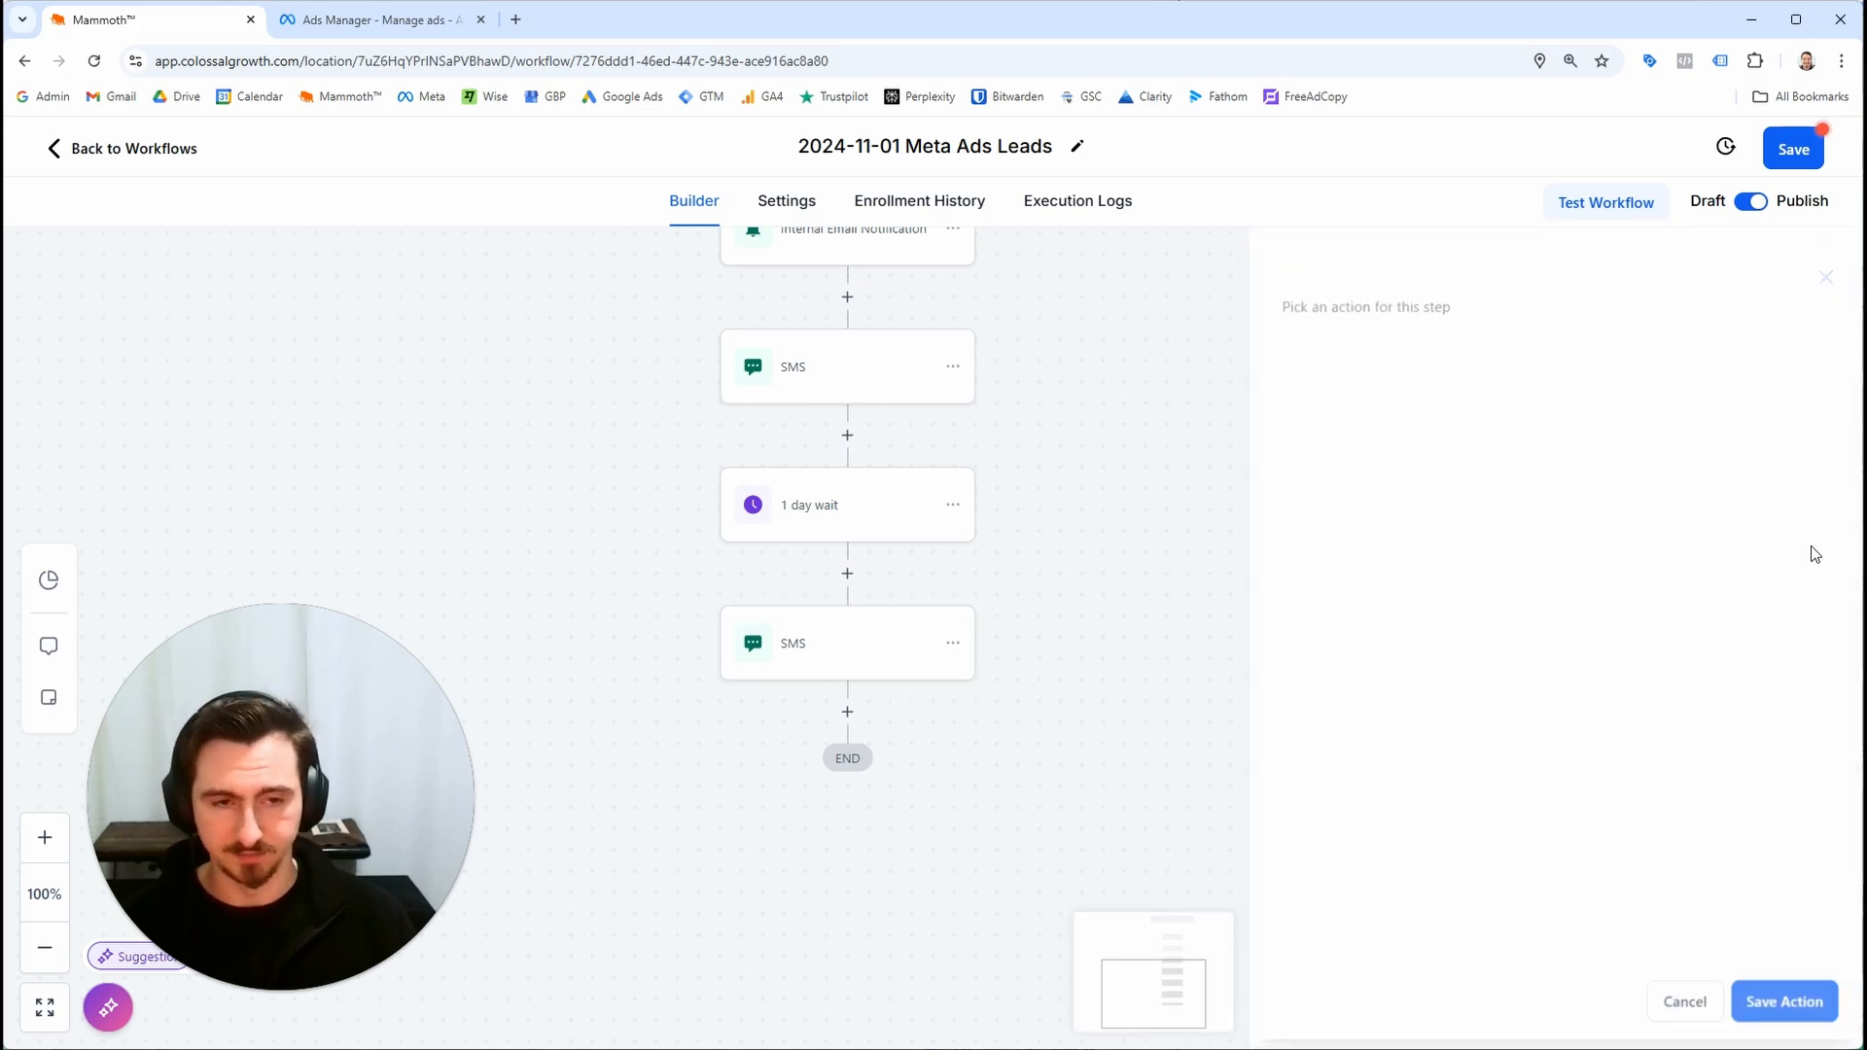
left_click(1805, 149)
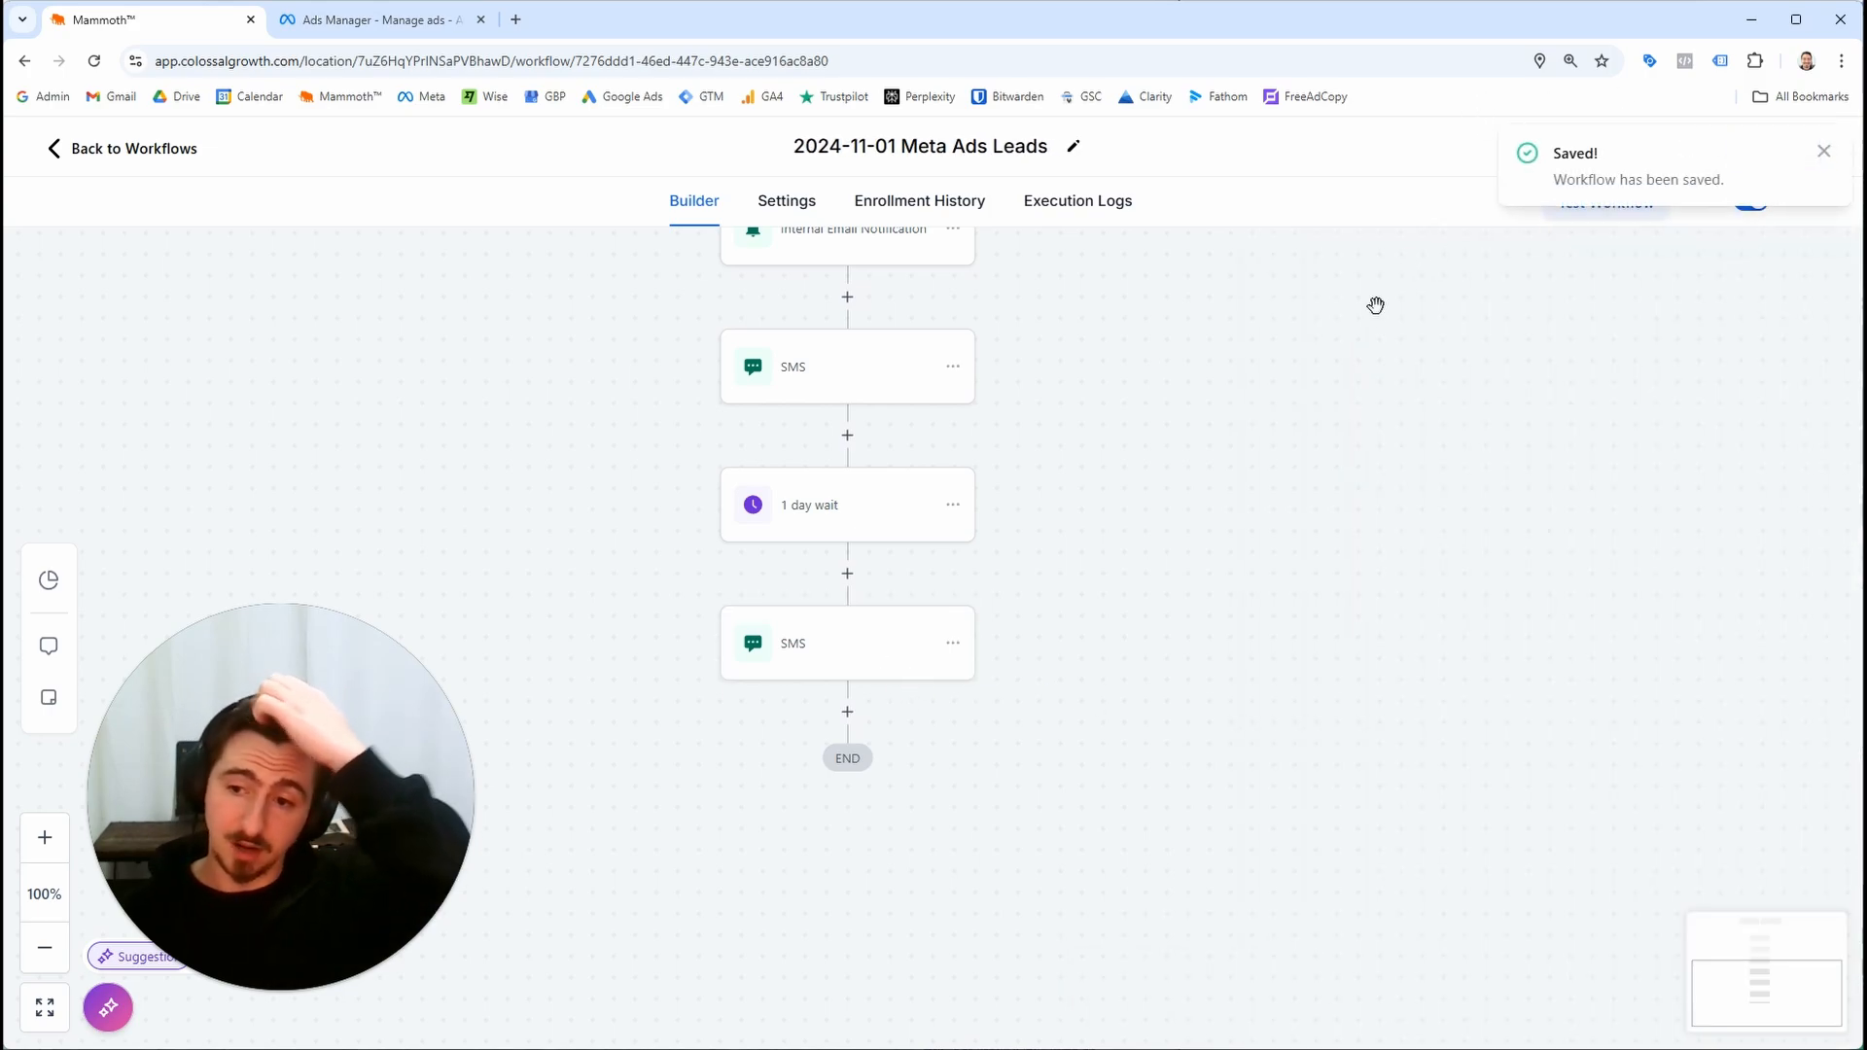
Open the new draft workflow and rename it "2024-11-01 Remove from Meta Ads Lead Workflow"
left_click(171, 153)
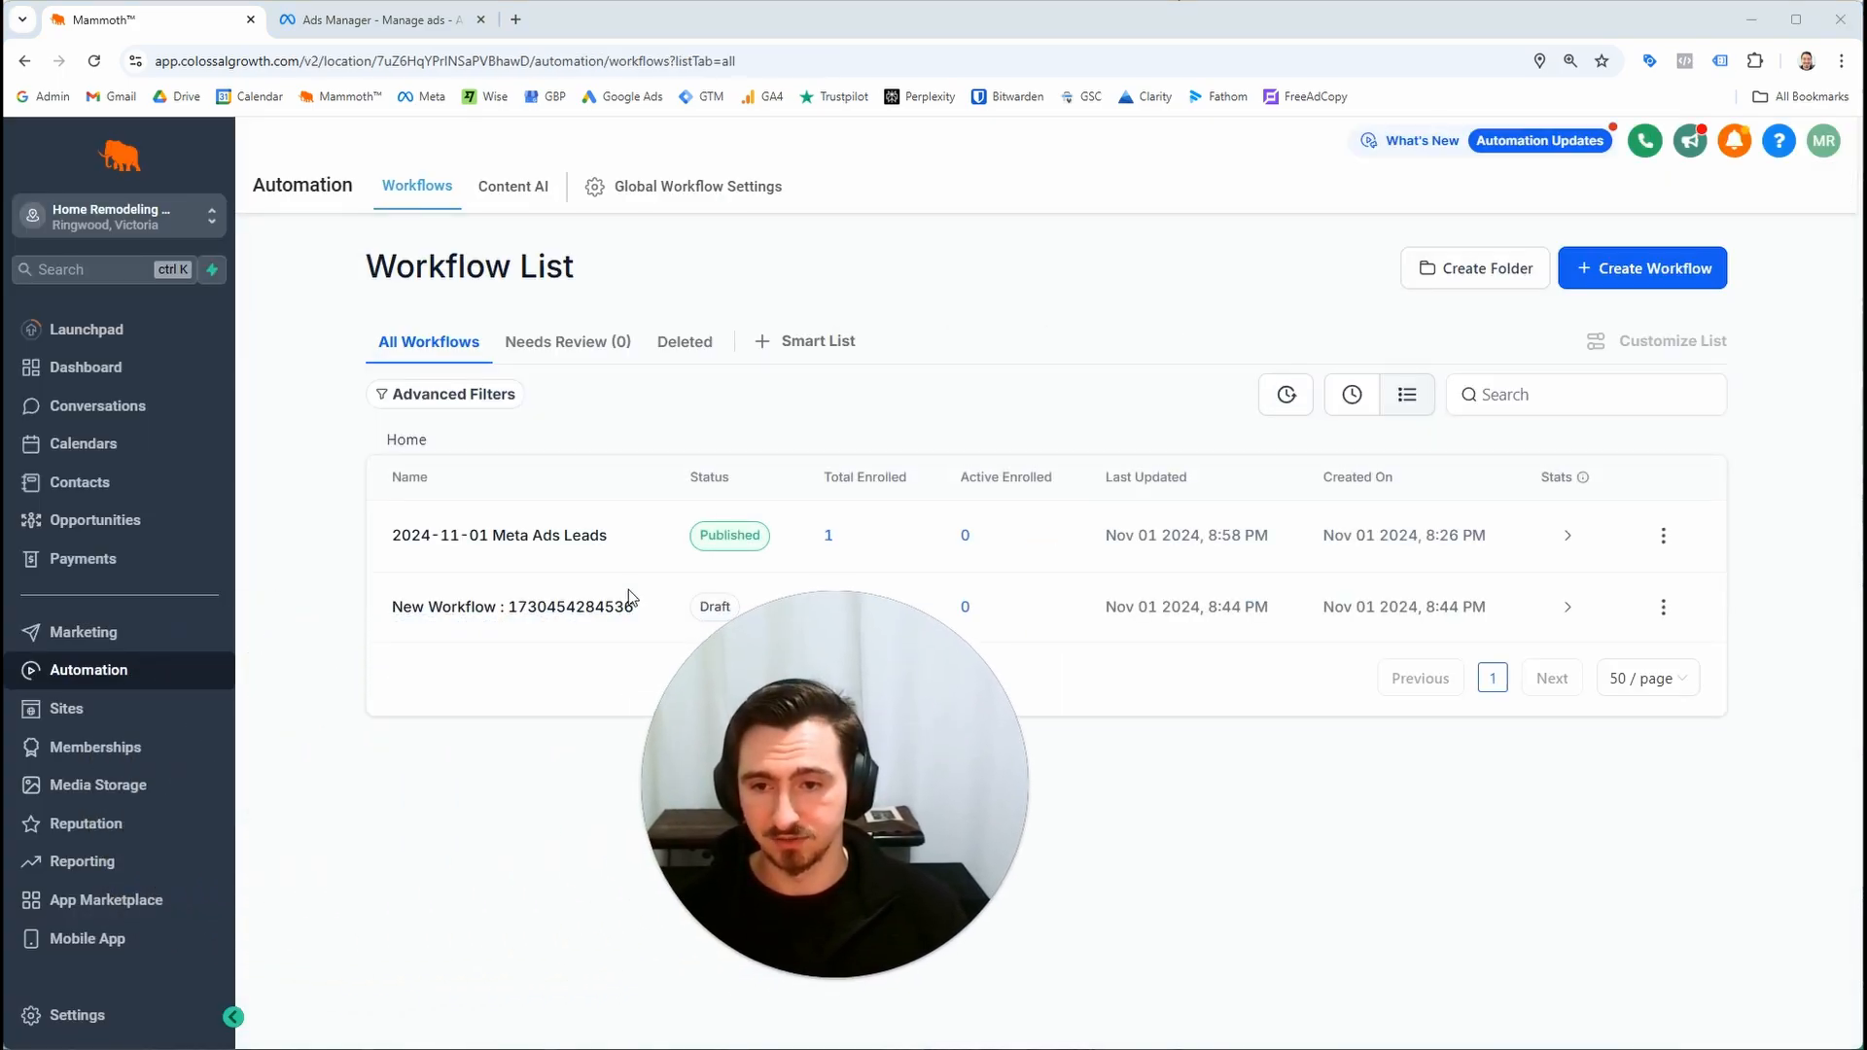
left_click(1041, 605)
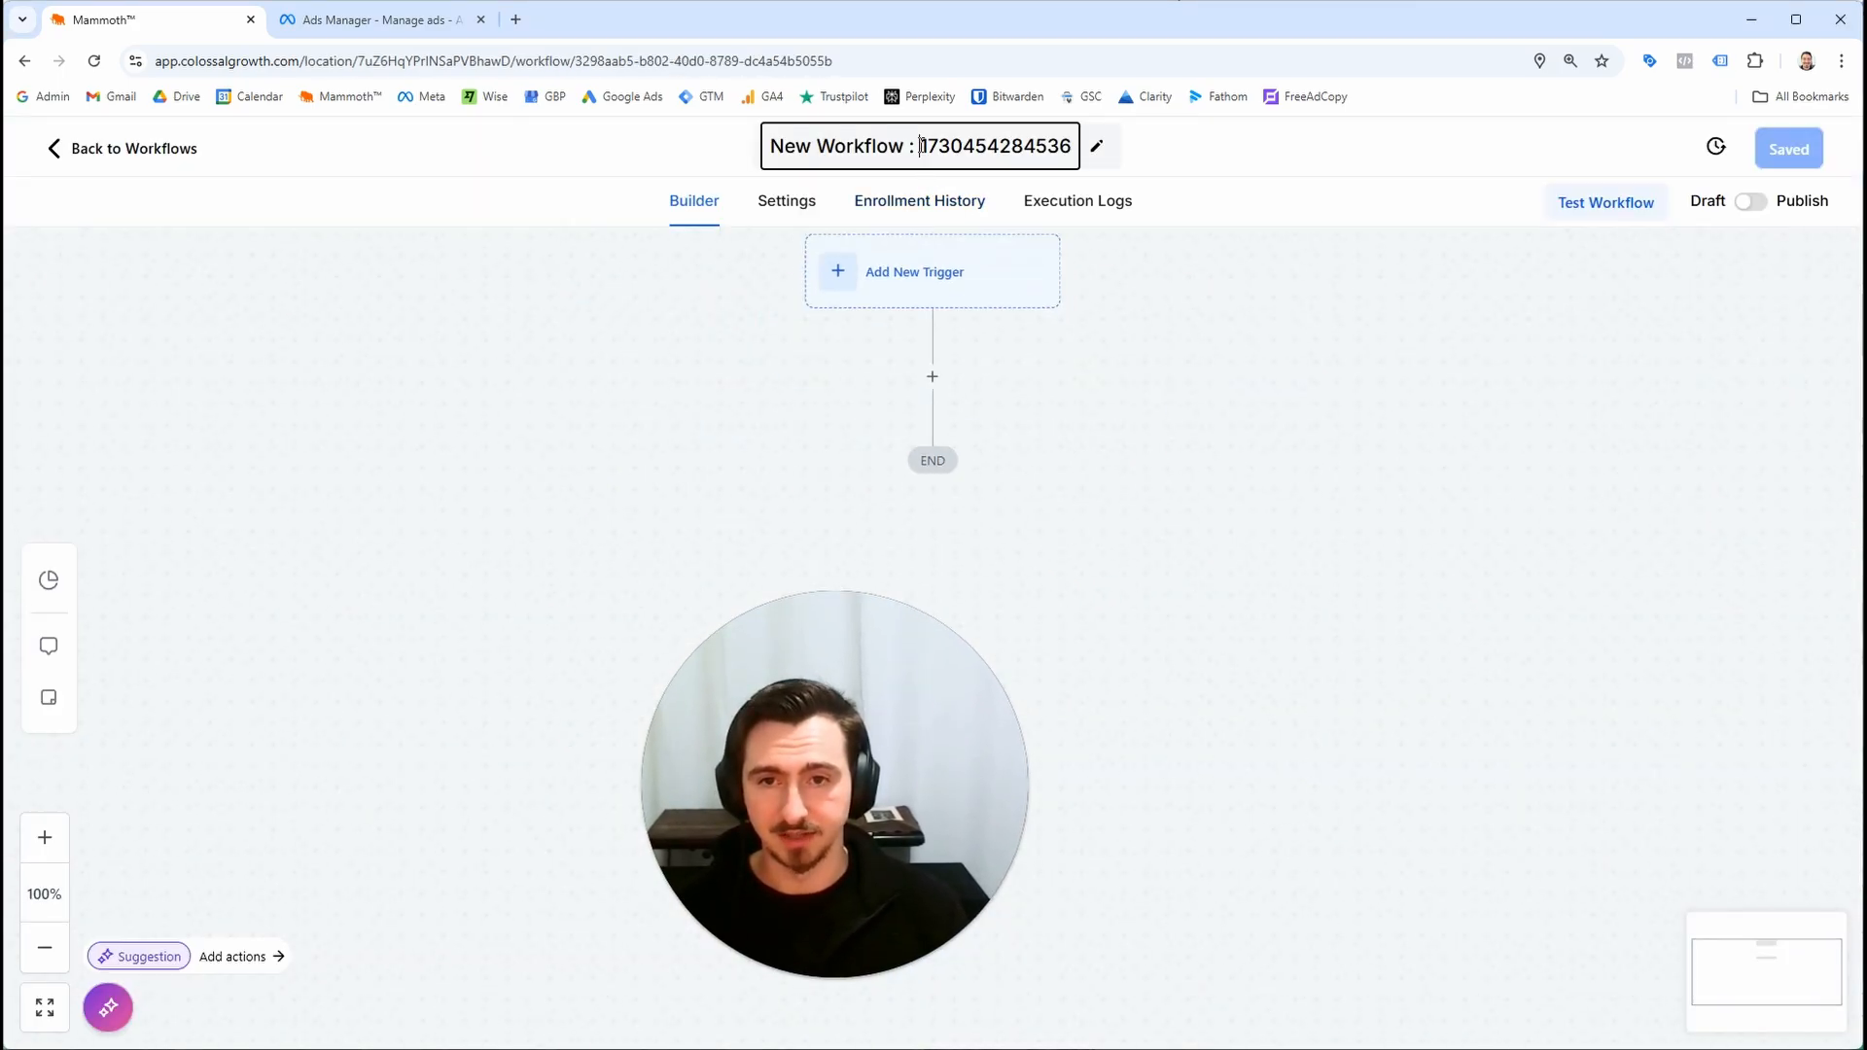
left_click(878, 166)
type("20")
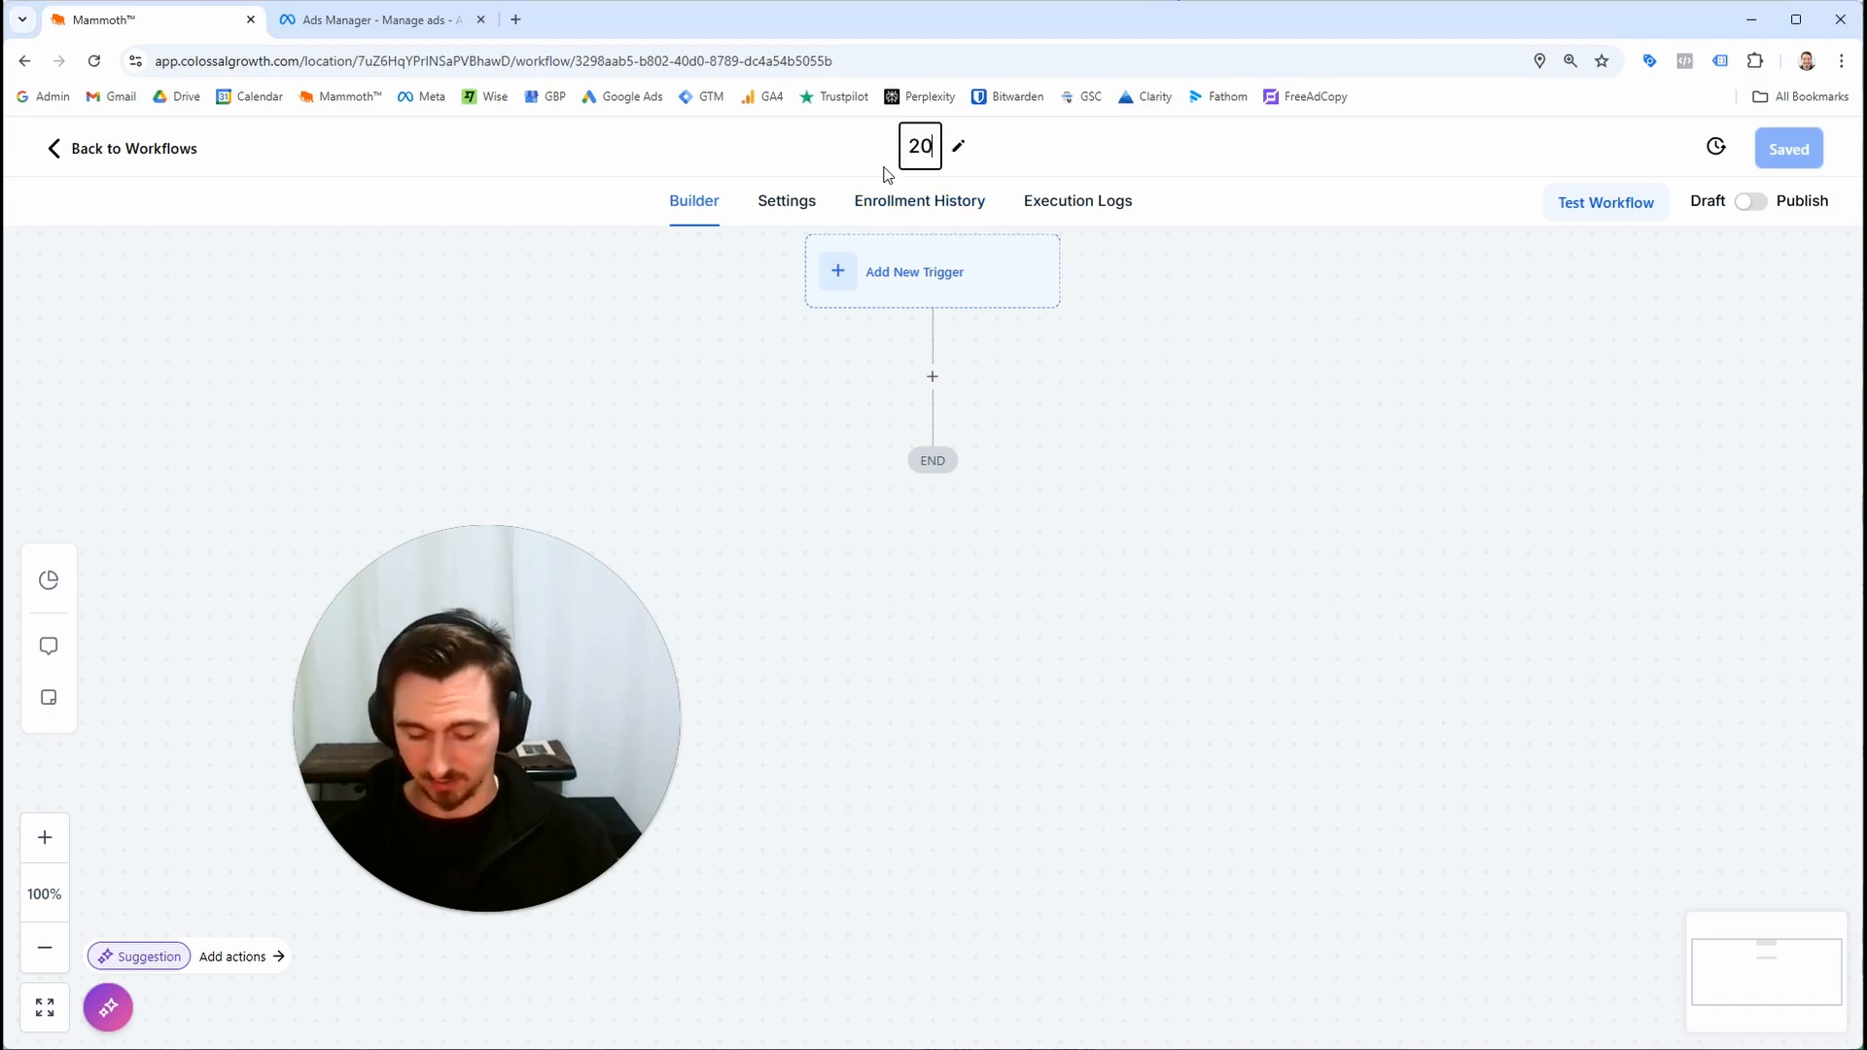
type("24-11-01")
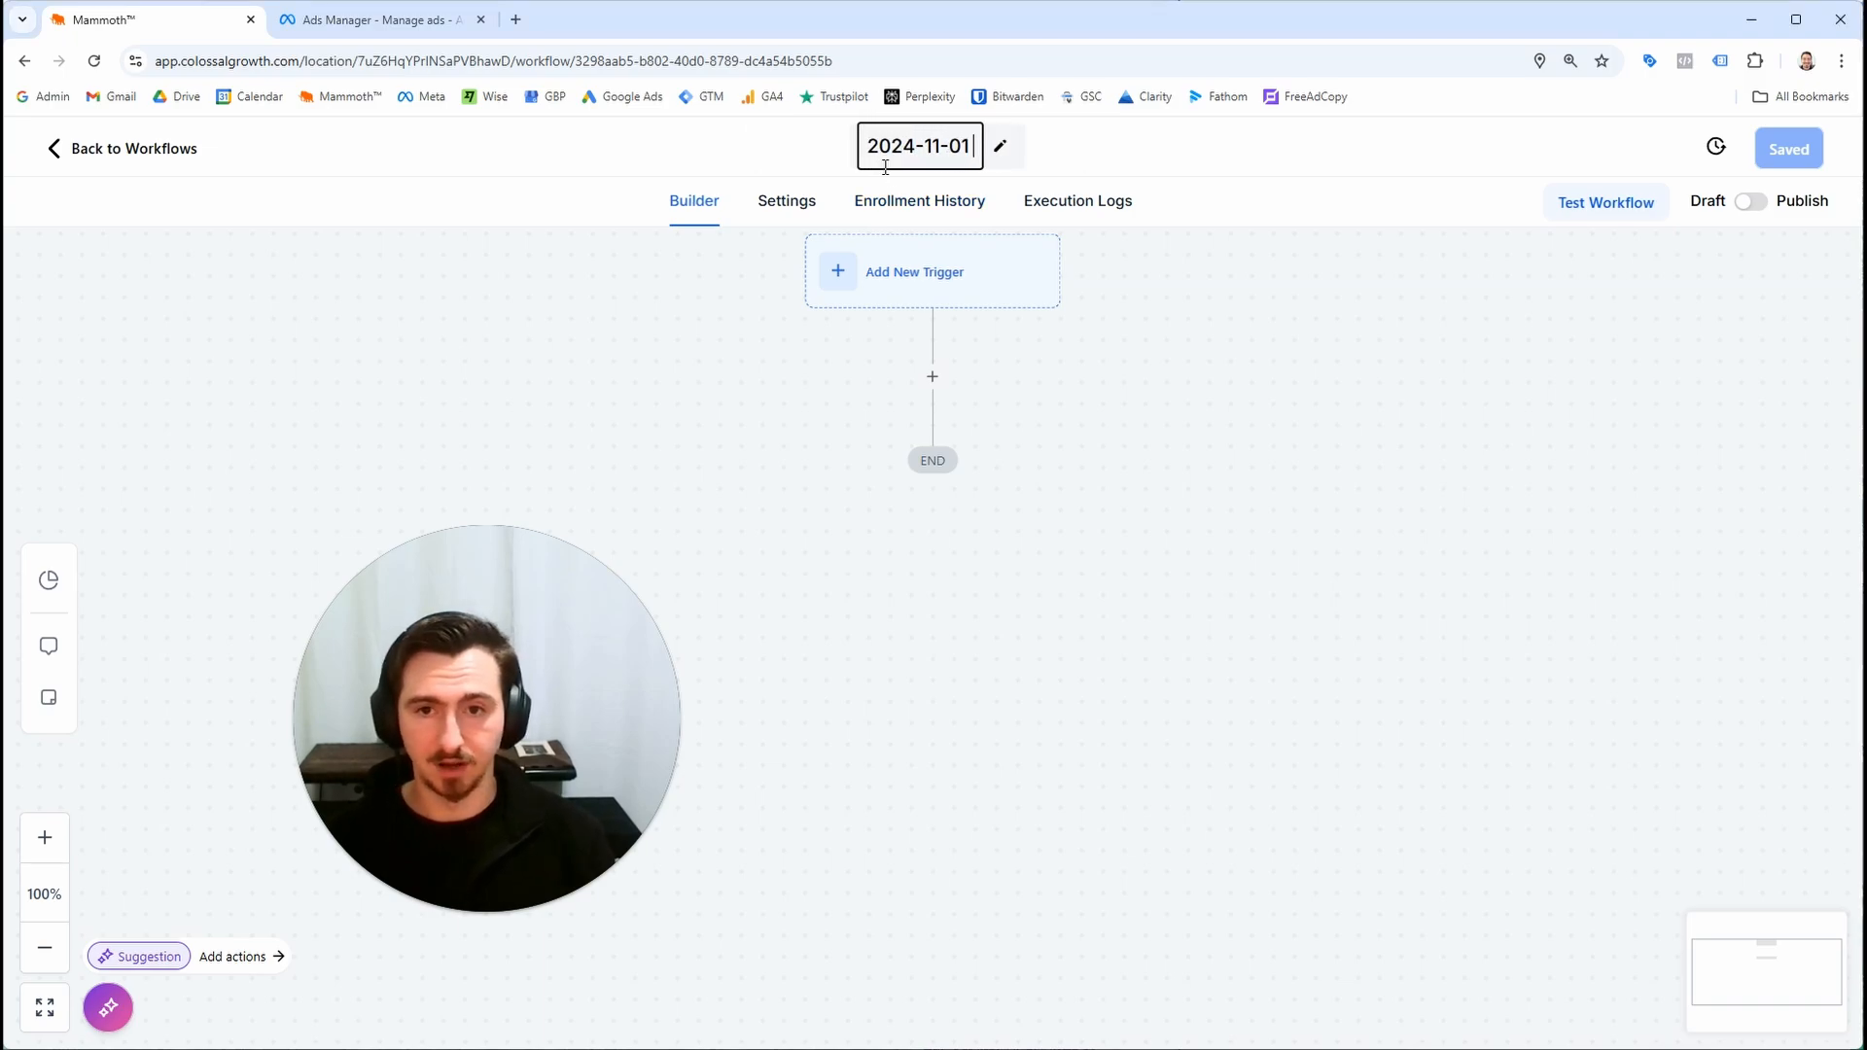
type(" Remove from Meta AdsLea")
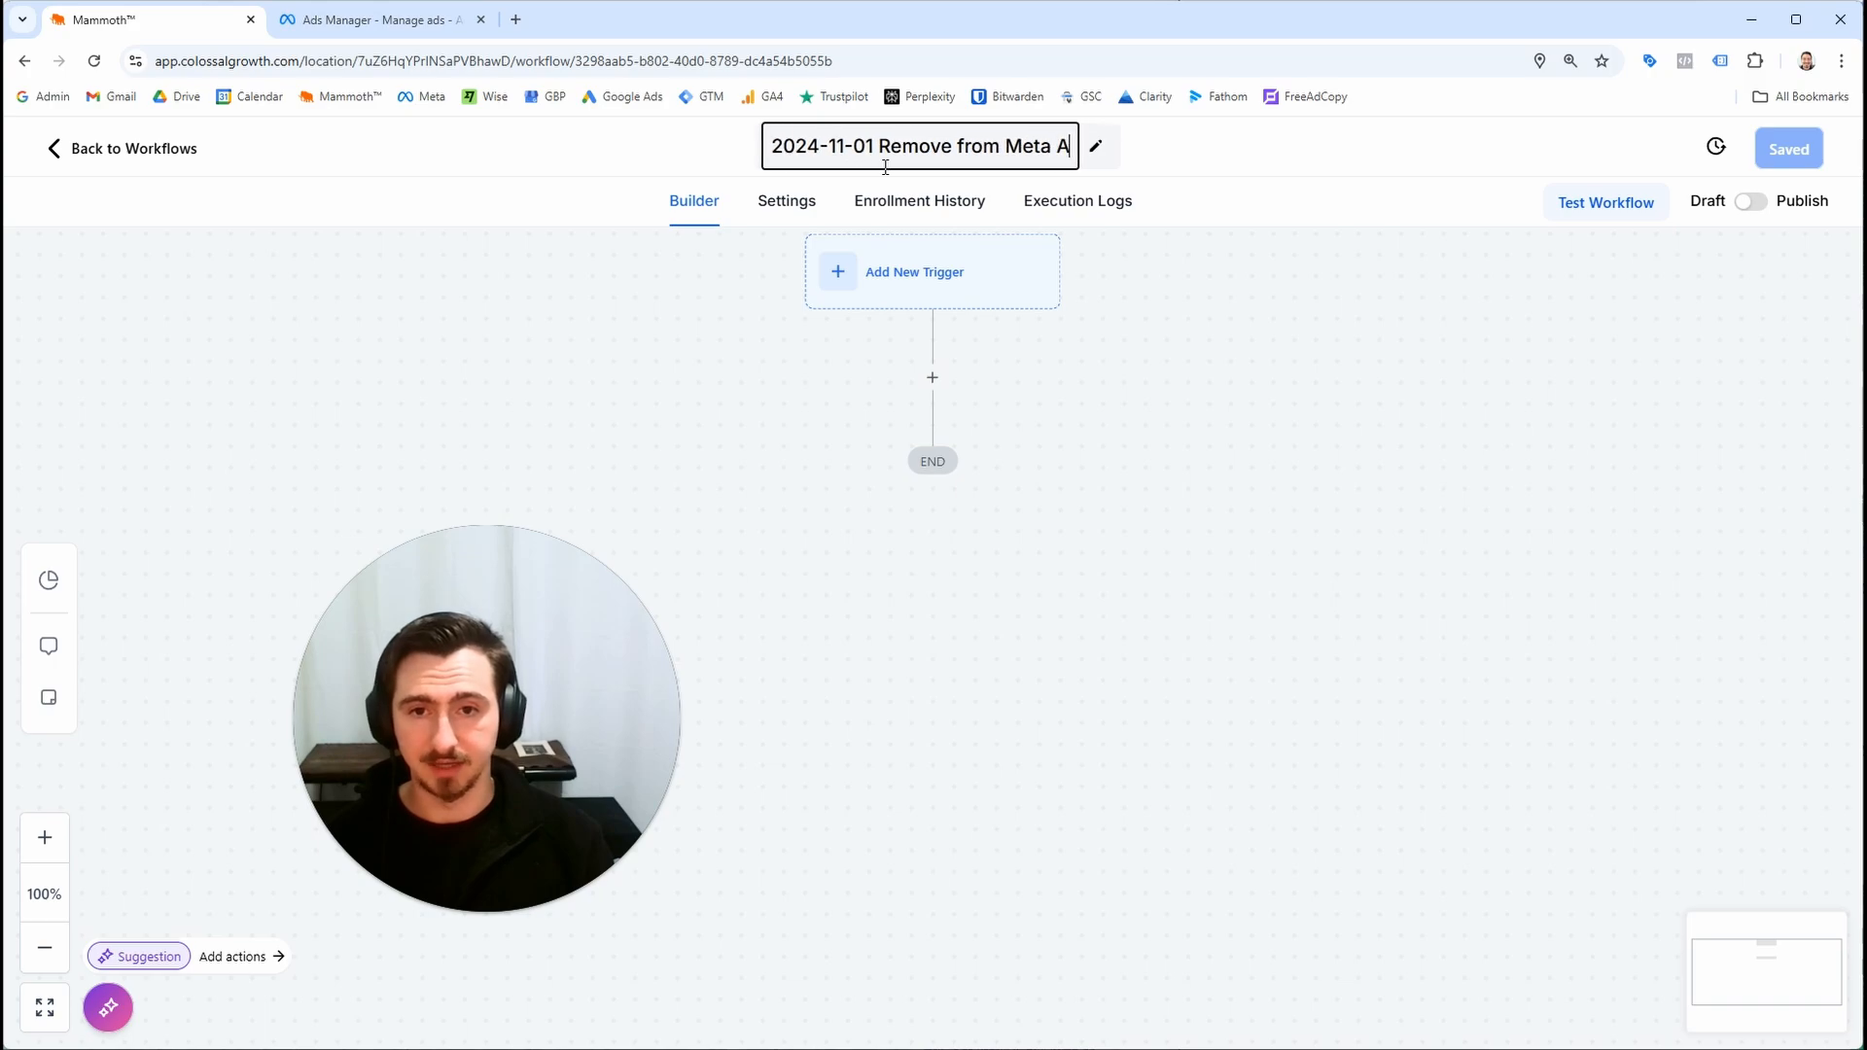
key("BackSpace")
key("BackSpace")
key("BackSpace")
type("Lead Workjfl")
key("BackSpace")
key("BackSpace")
key("BackSpace")
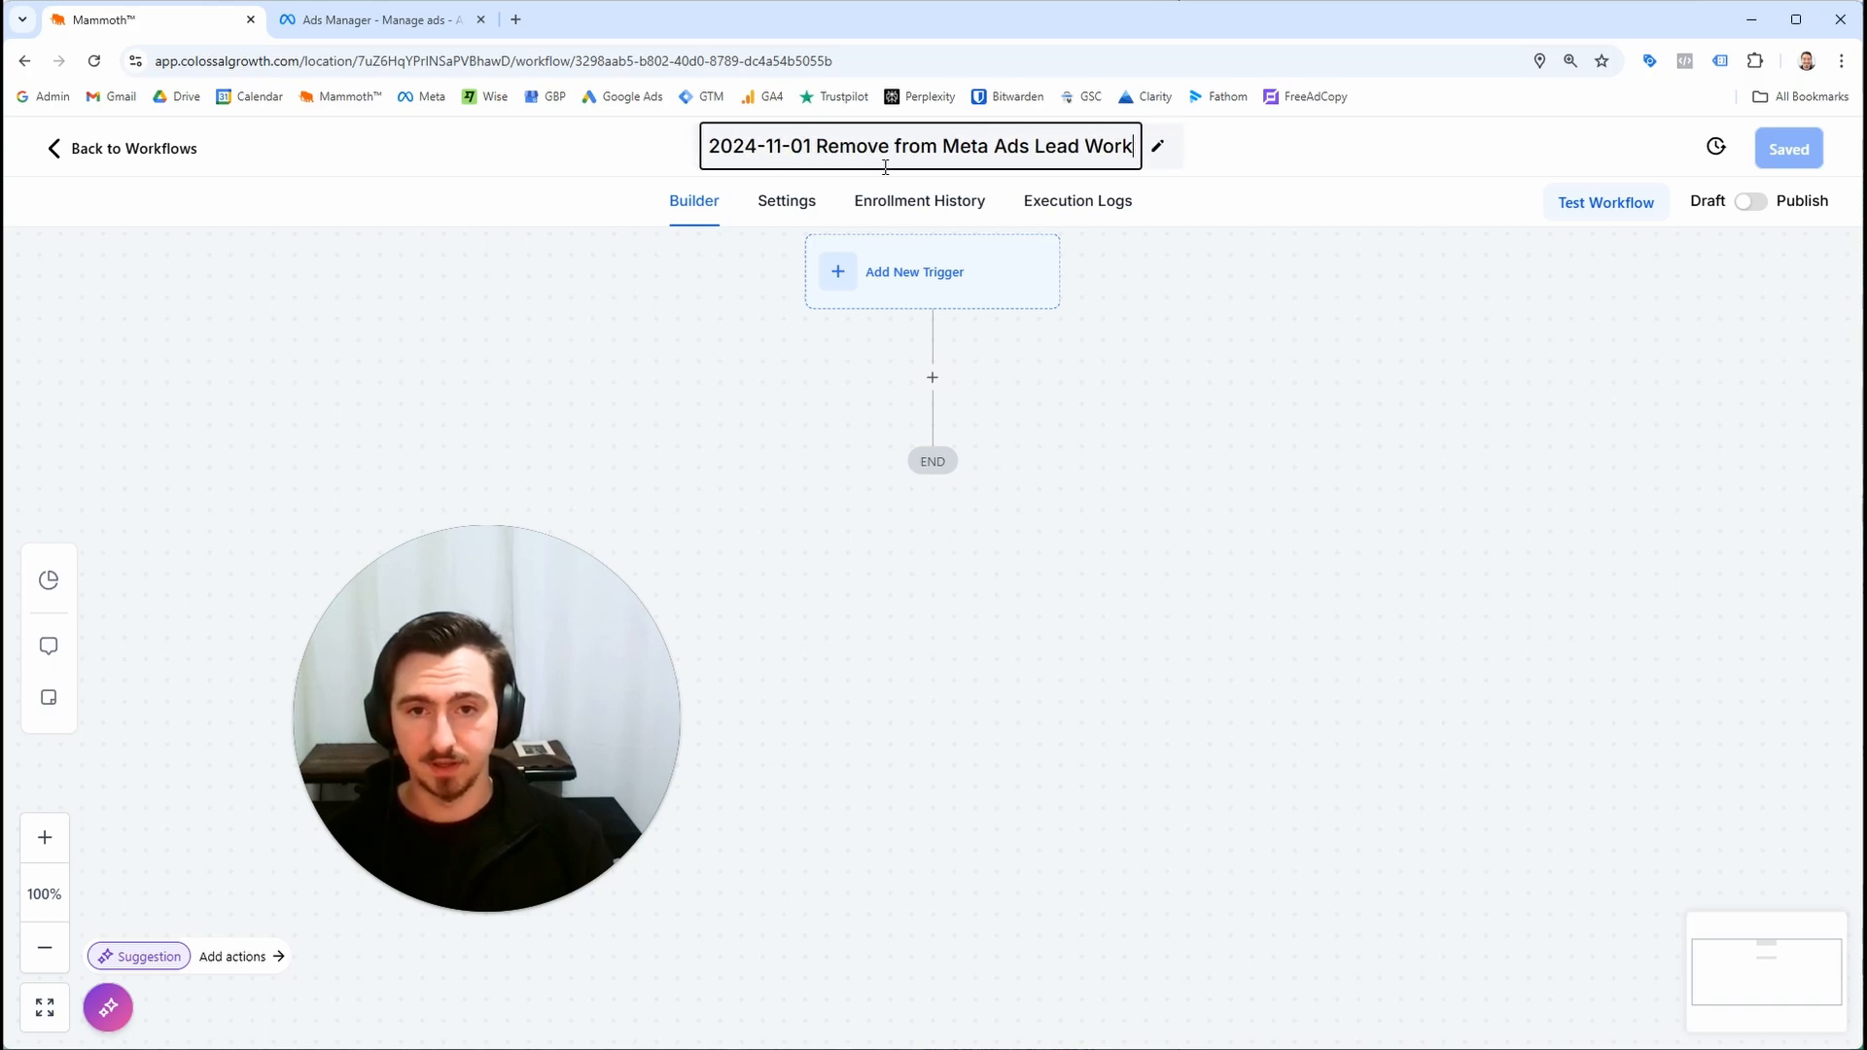
type("flow")
Add a Pipeline Stage Changed trigger filtered to the Inbound Leads pipeline and save the workflow
left_click(990, 305)
left_click(972, 303)
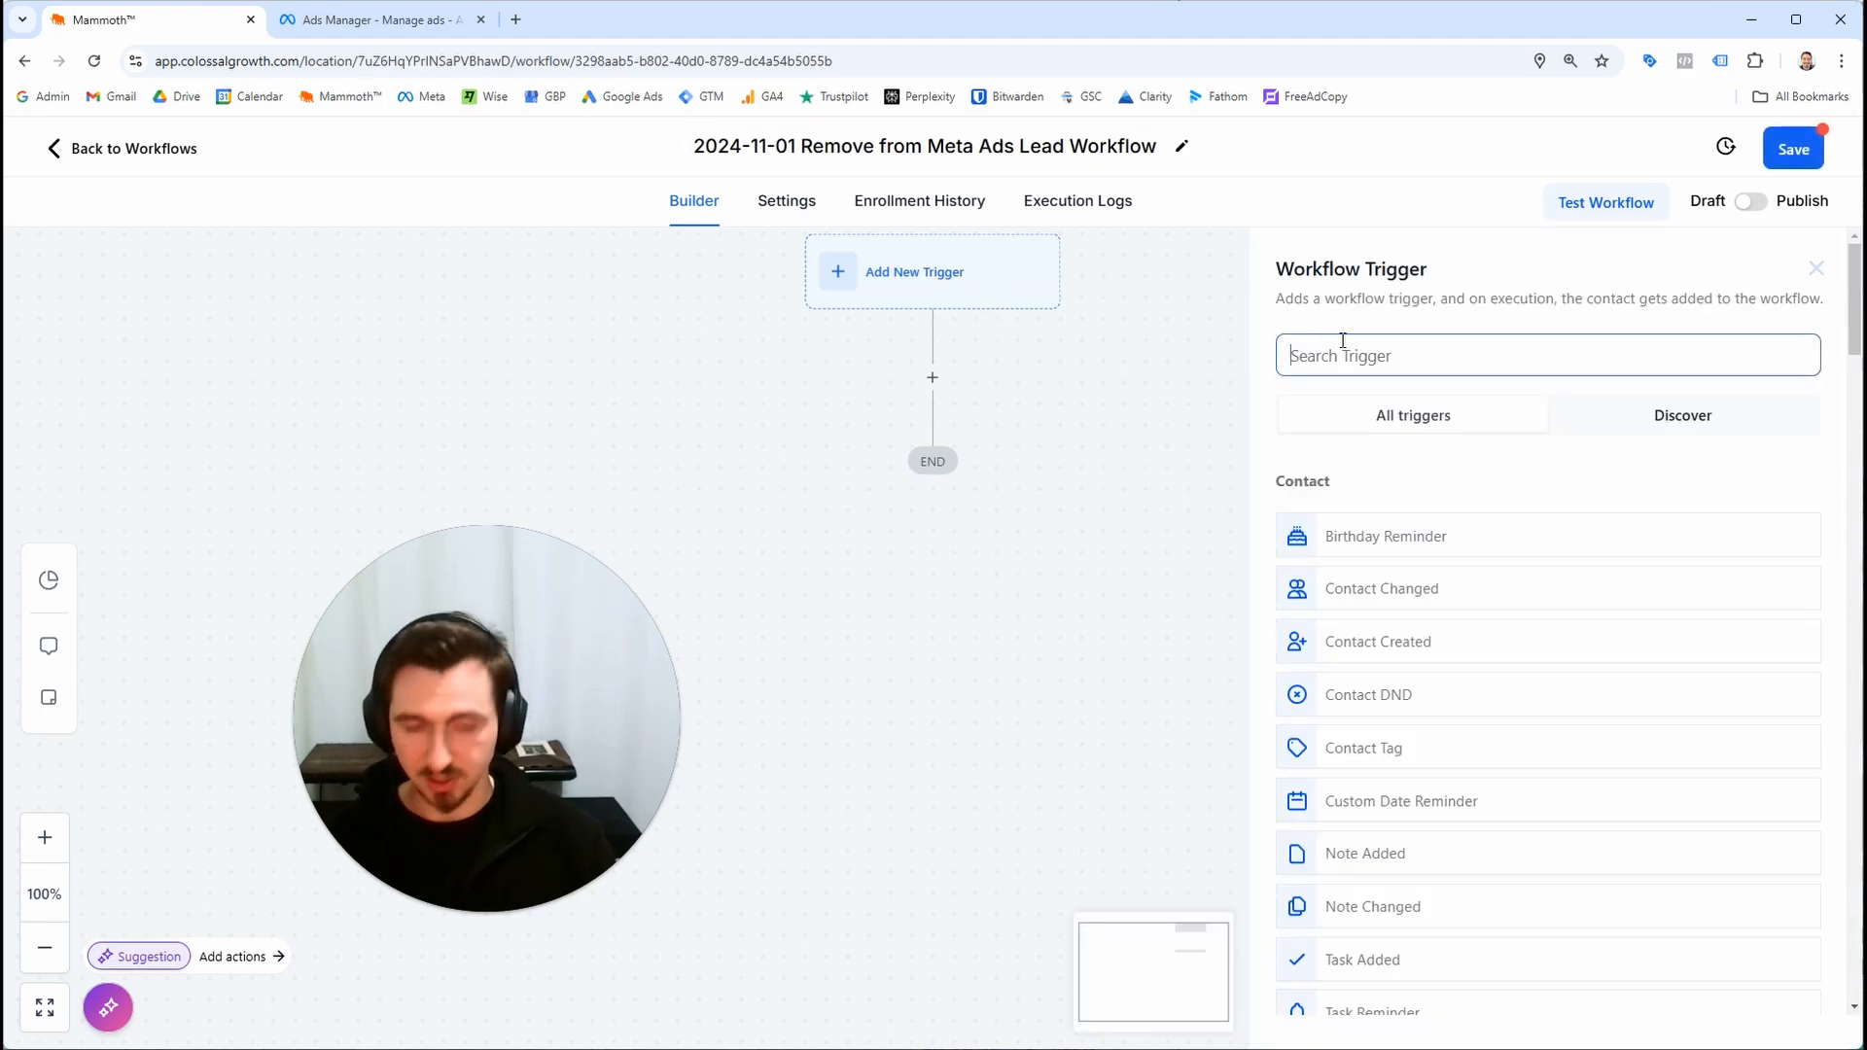
type("stage")
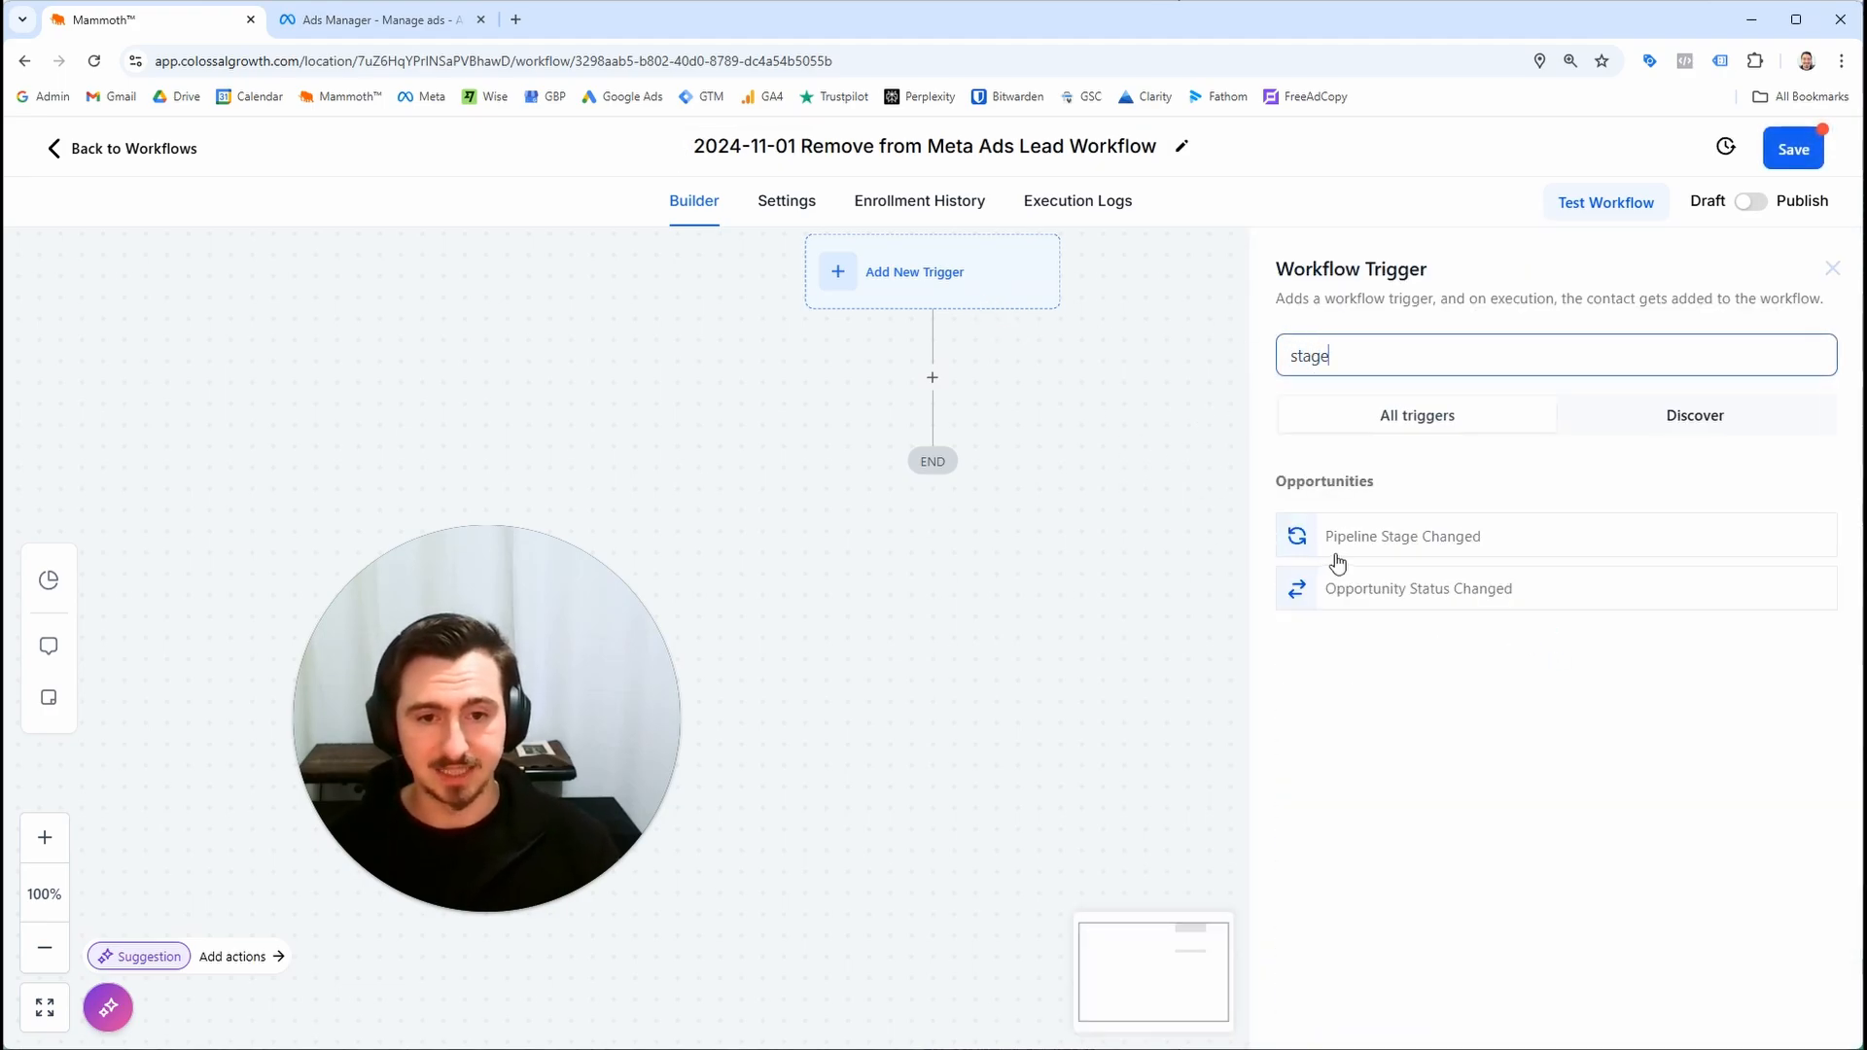
left_click(1340, 542)
left_click(1112, 510)
left_click(971, 583)
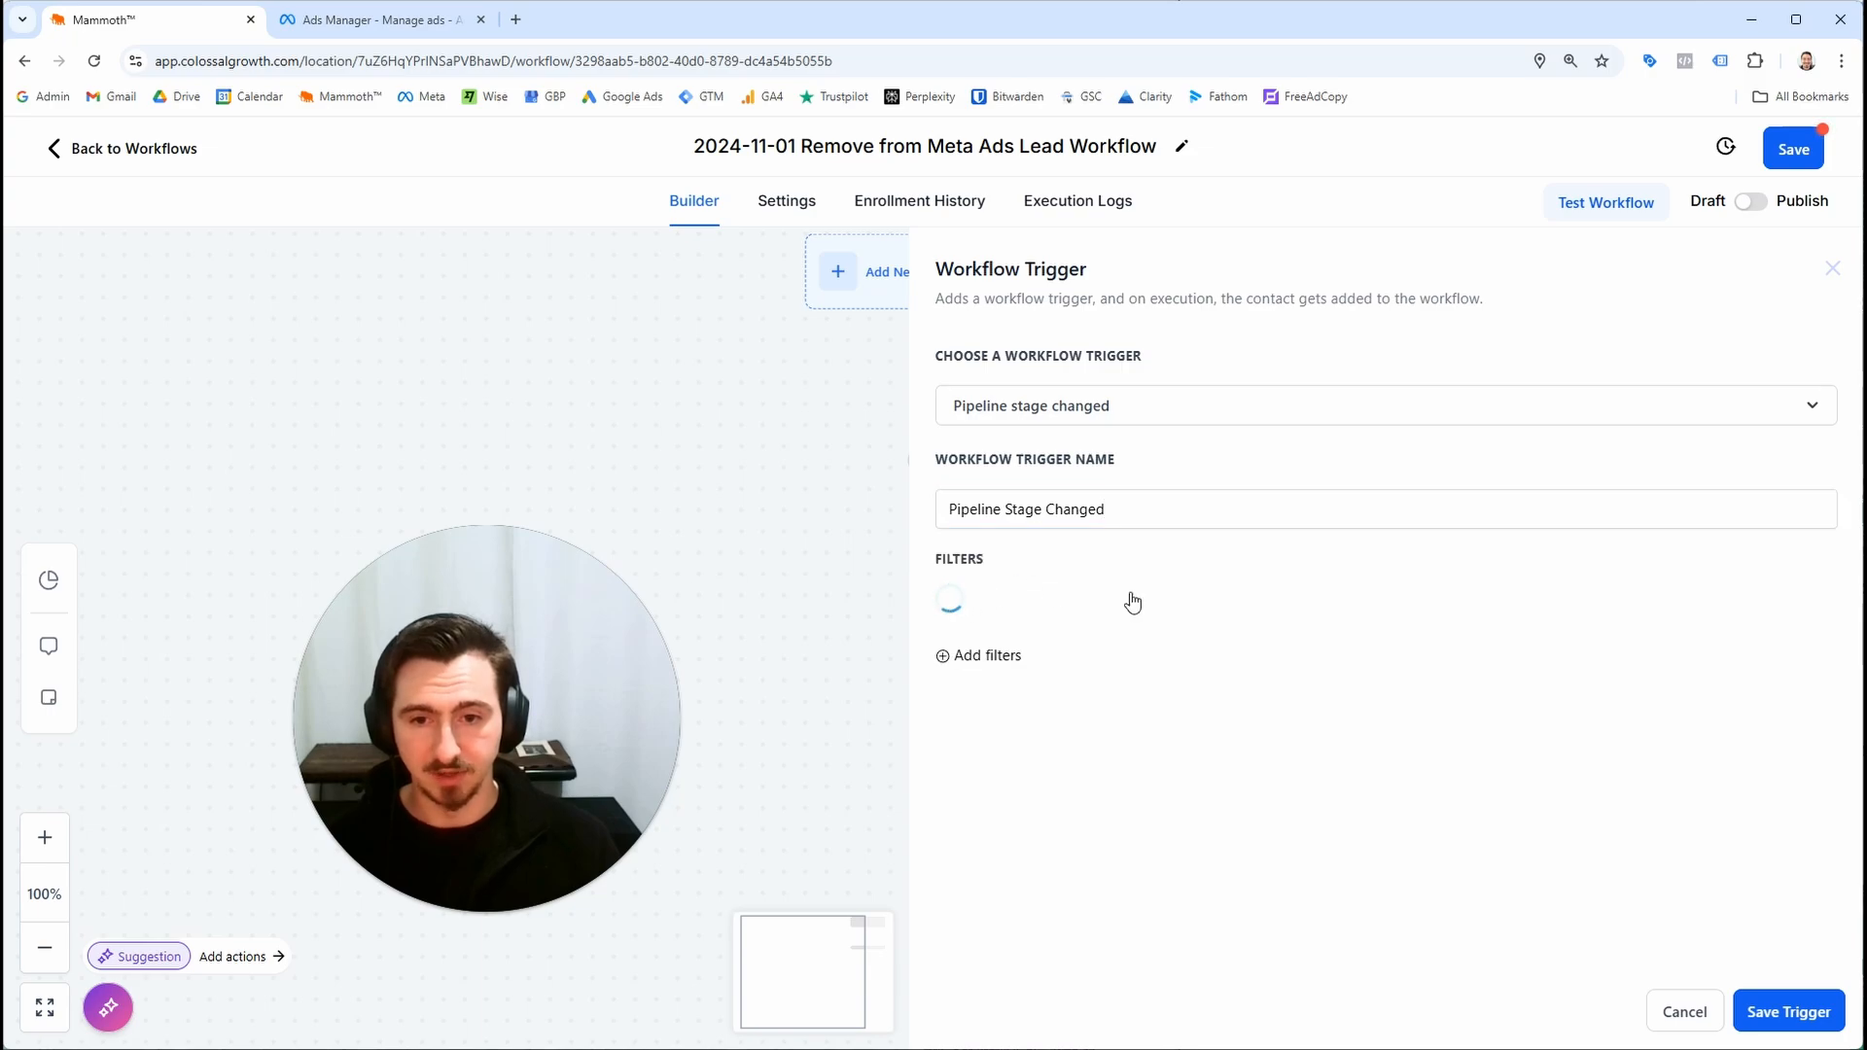
left_click(1130, 605)
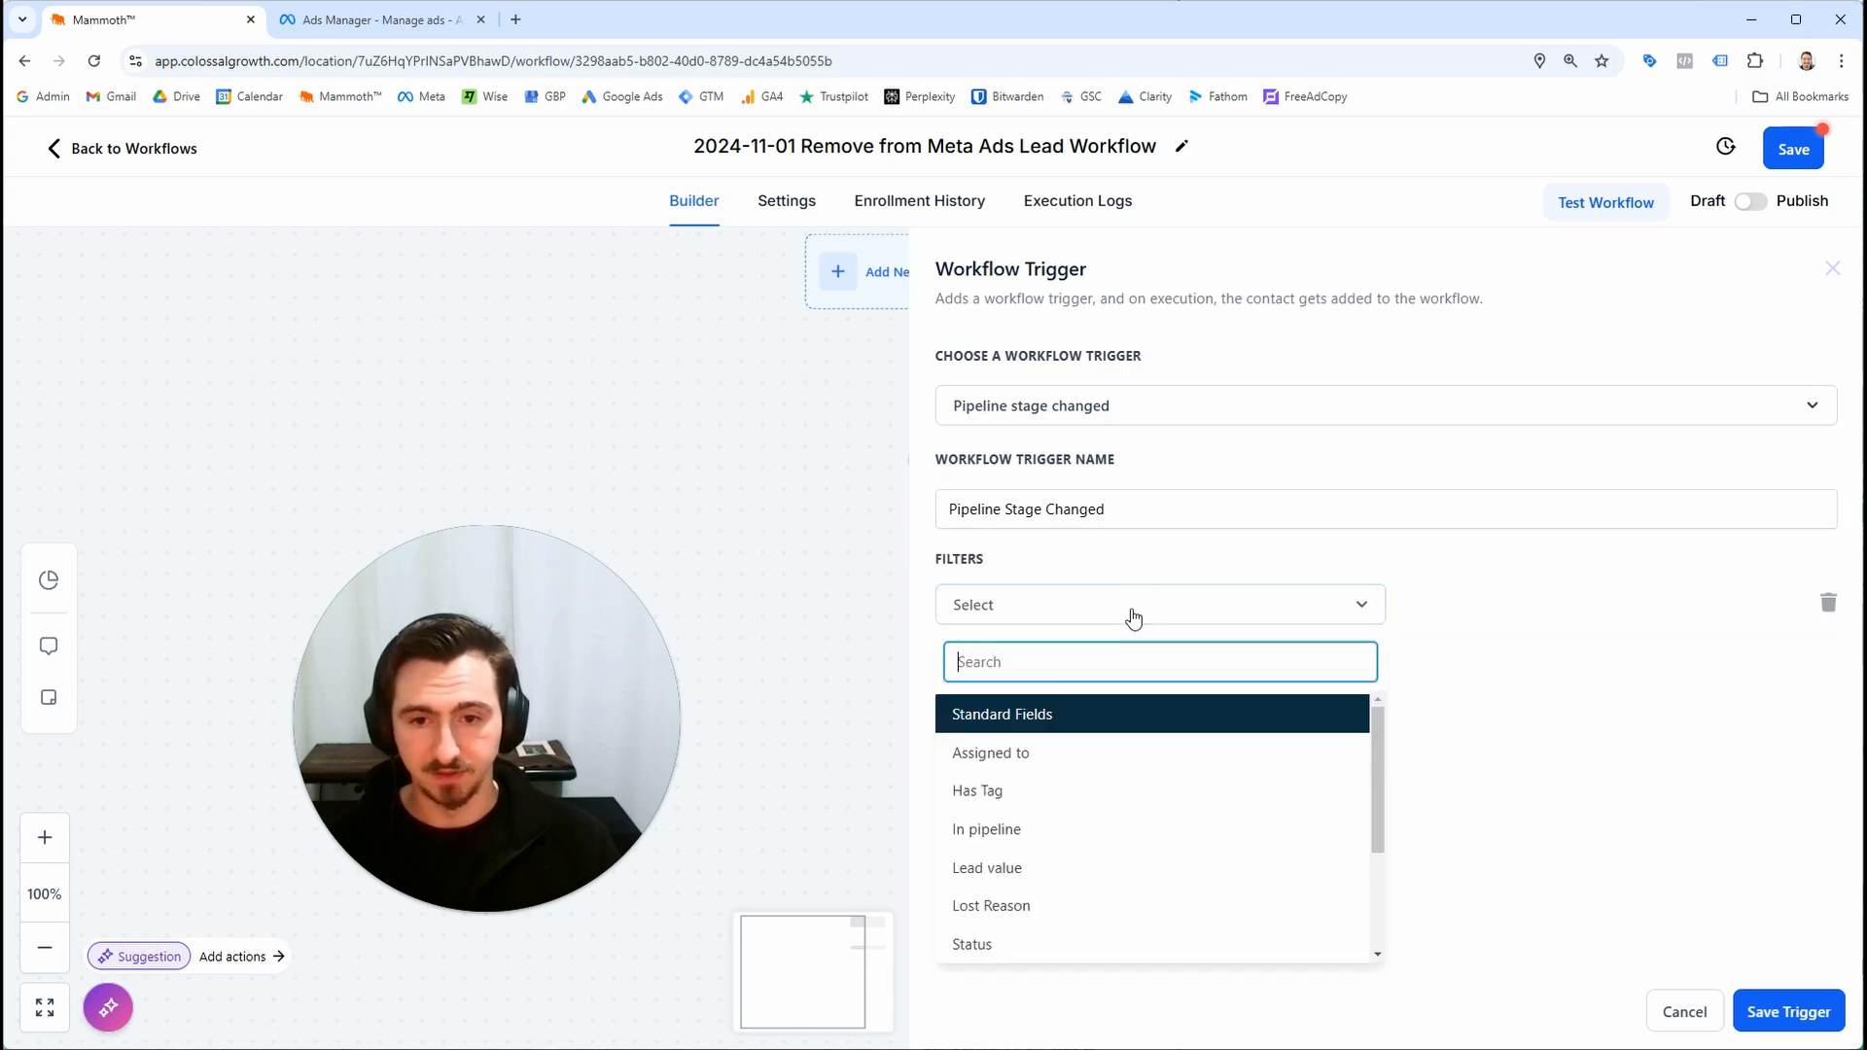
left_click(1093, 829)
left_click(1517, 605)
left_click(1478, 698)
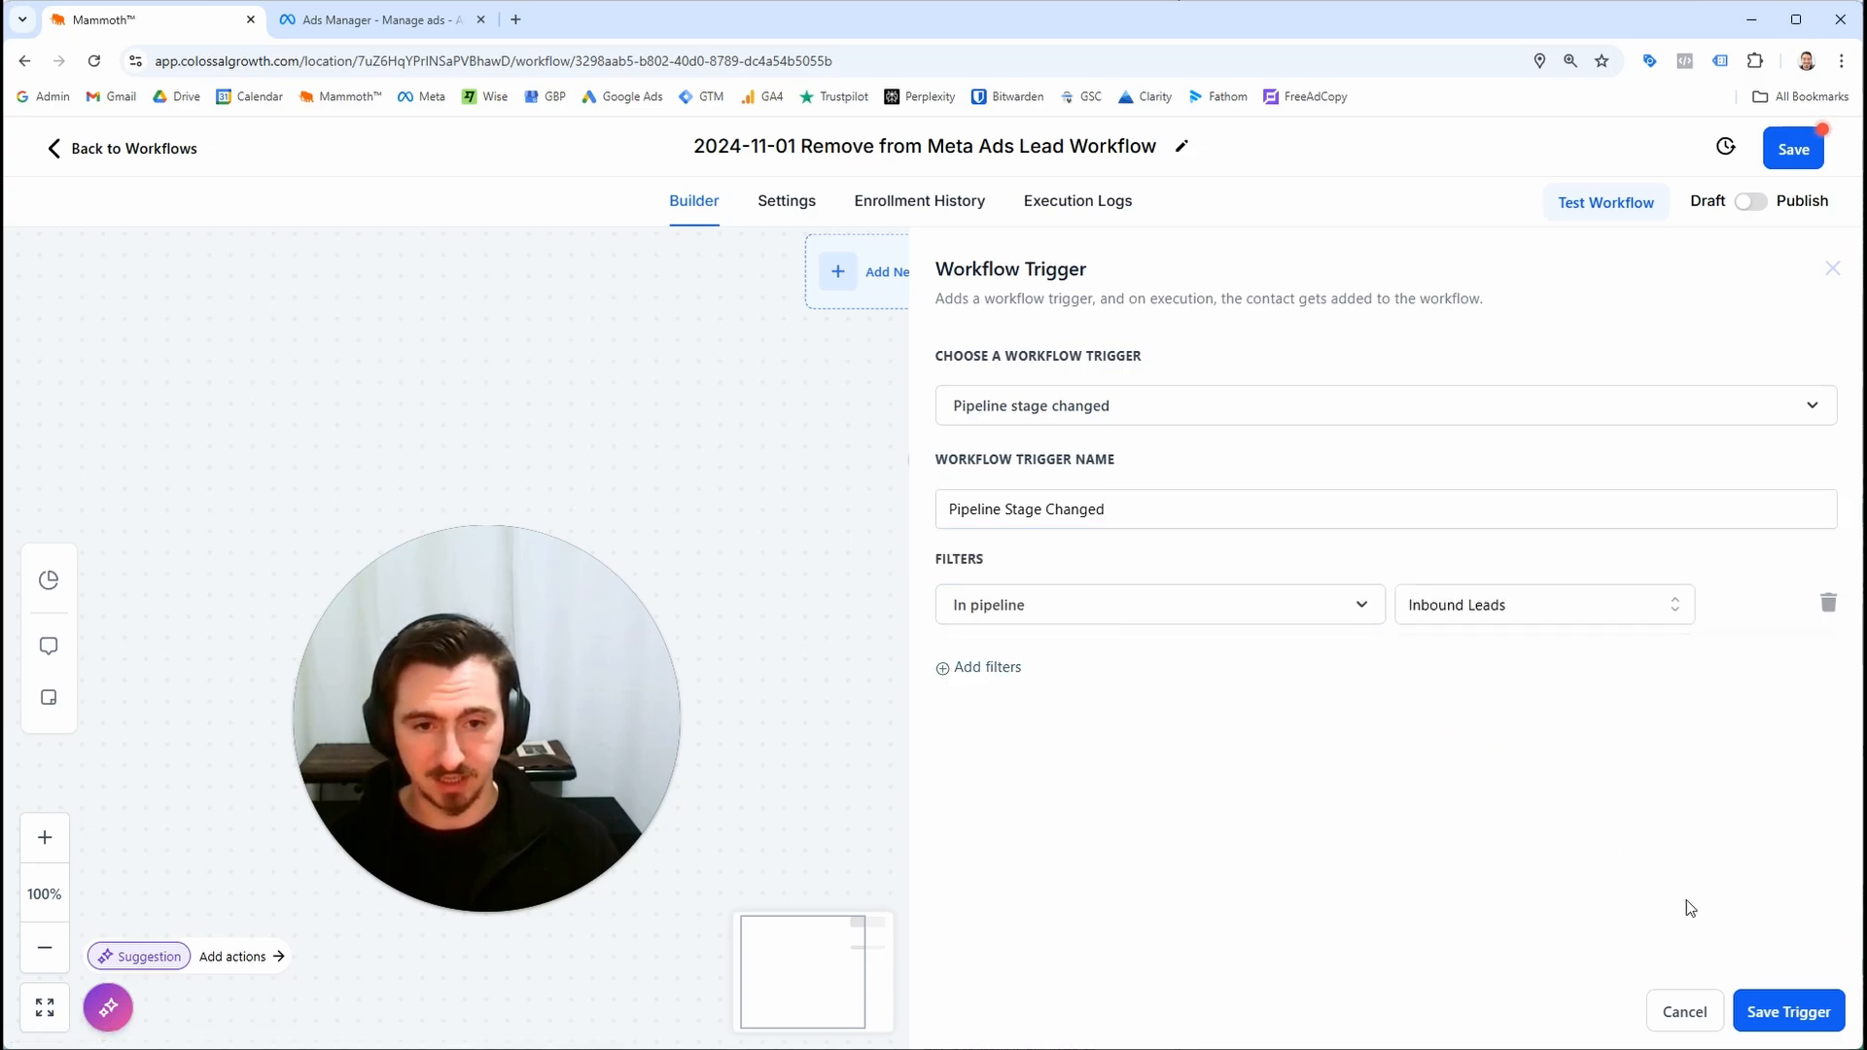
left_click(1768, 1013)
left_click(1790, 148)
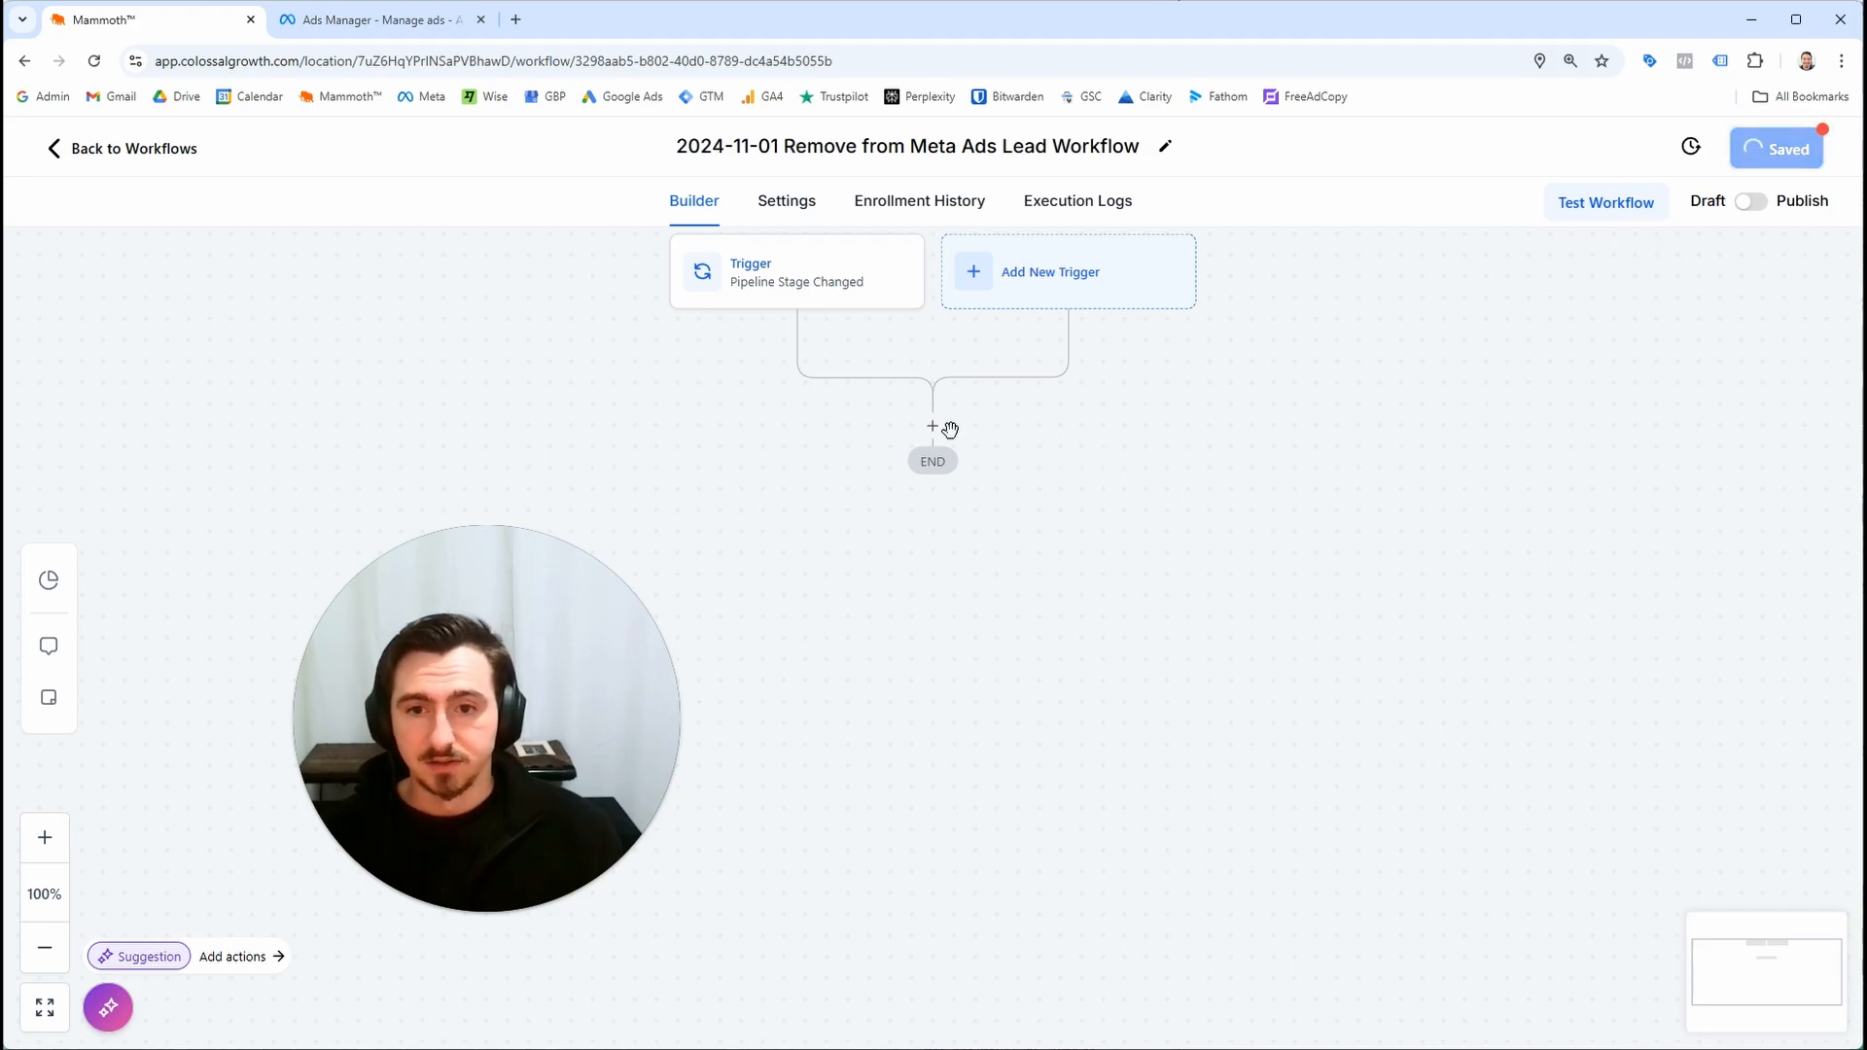
Add a Remove From Workflow action that removes contacts from the 2024-11-01 Meta Ads Leads workflow
left_click(843, 304)
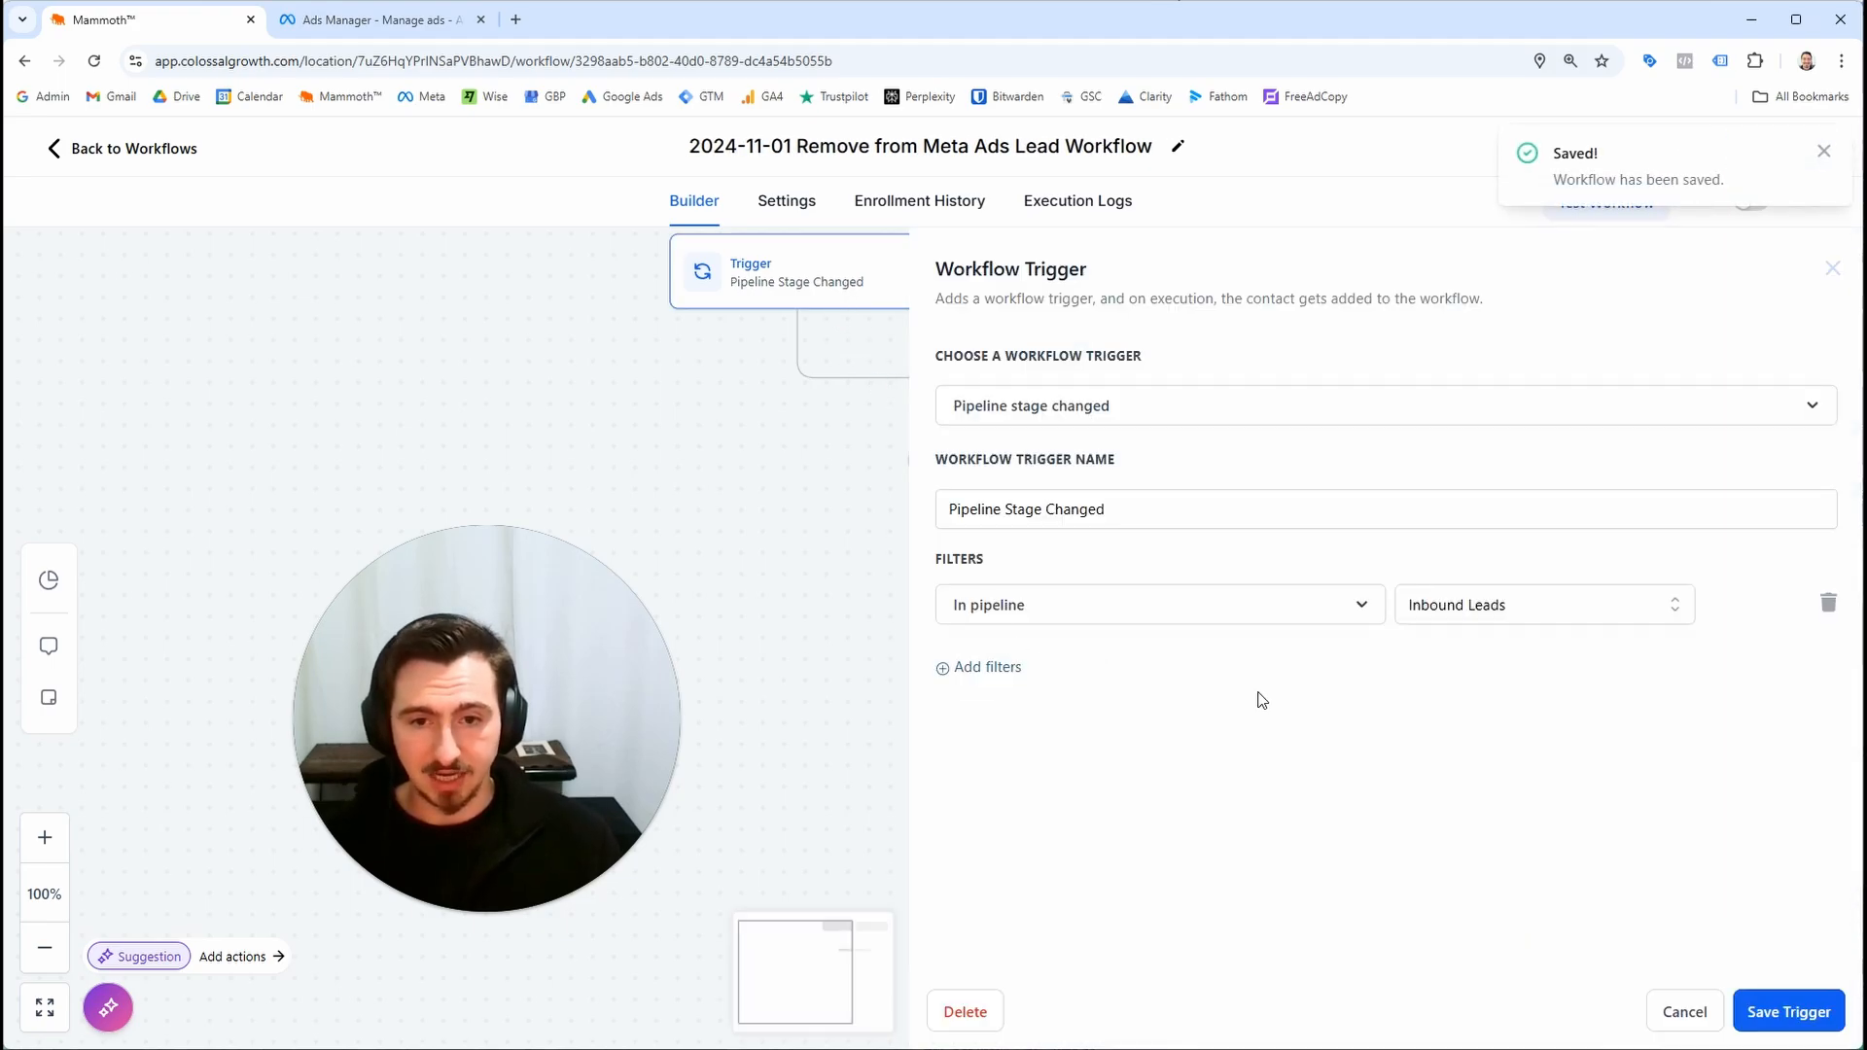
left_click(1663, 1011)
left_click(941, 443)
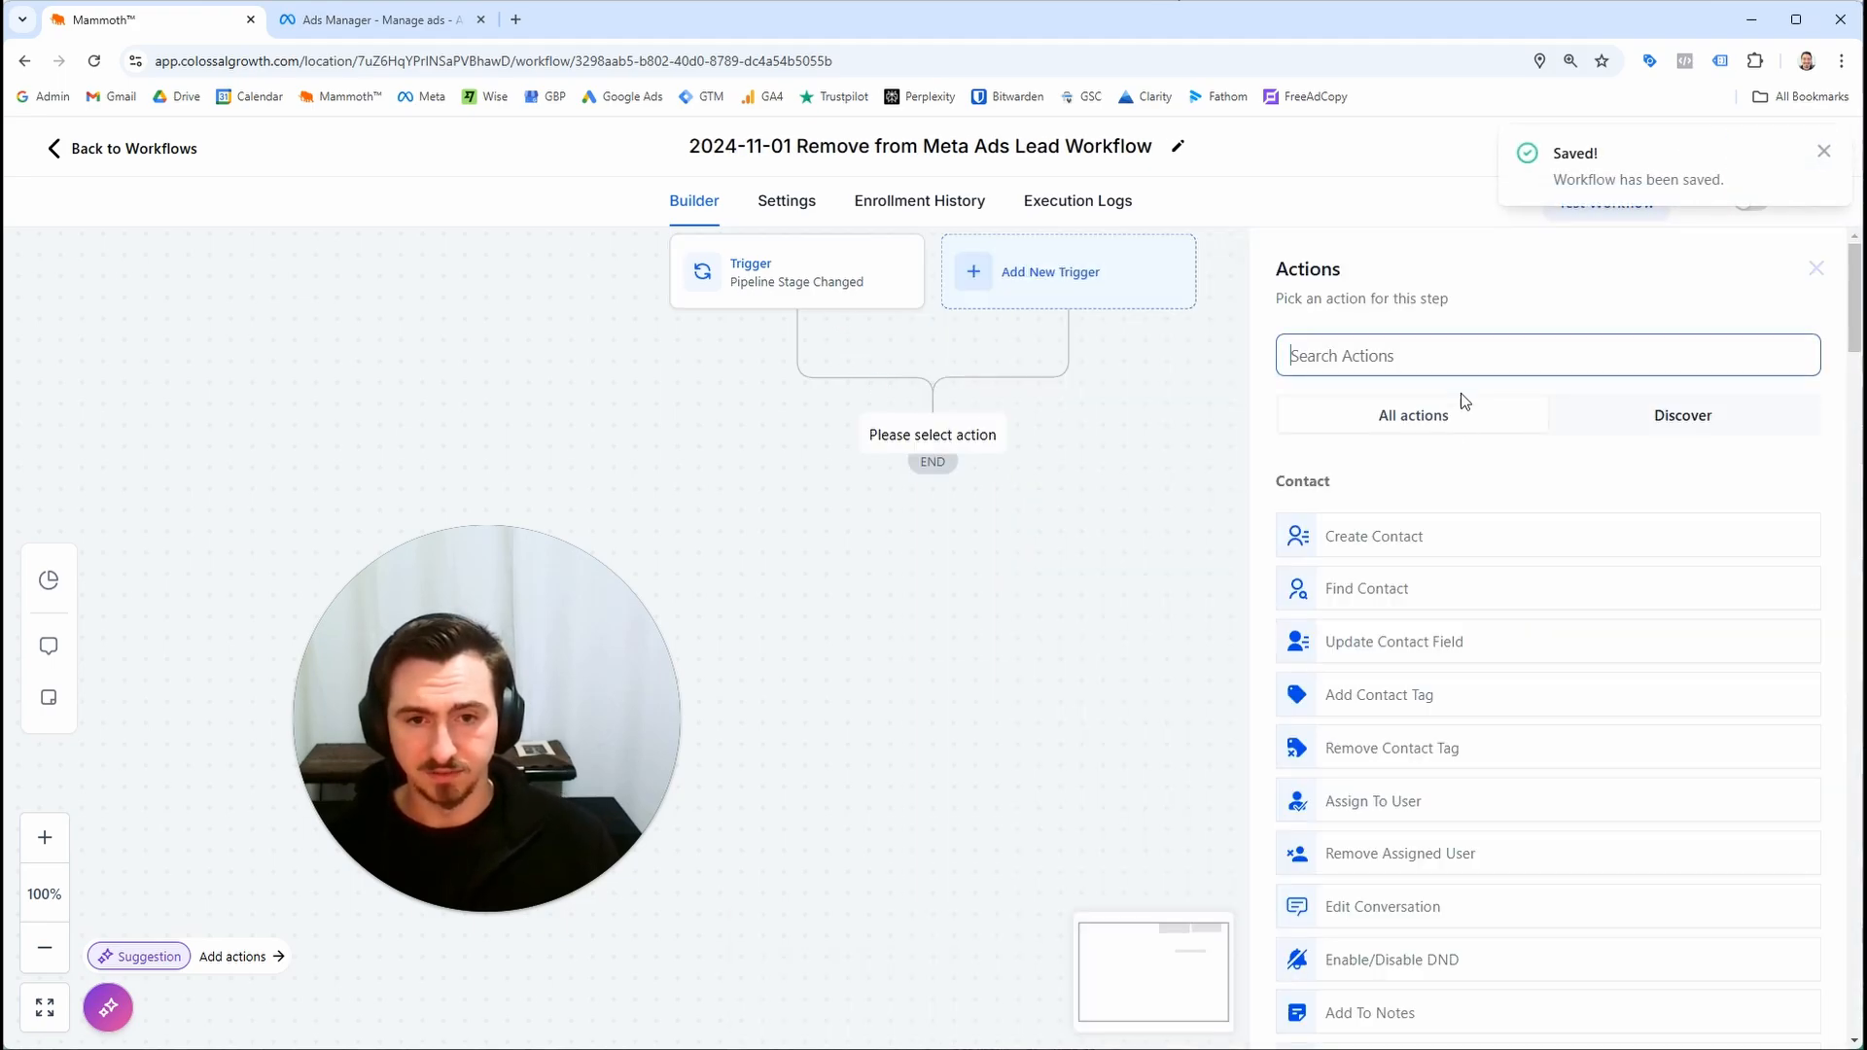
type("remove")
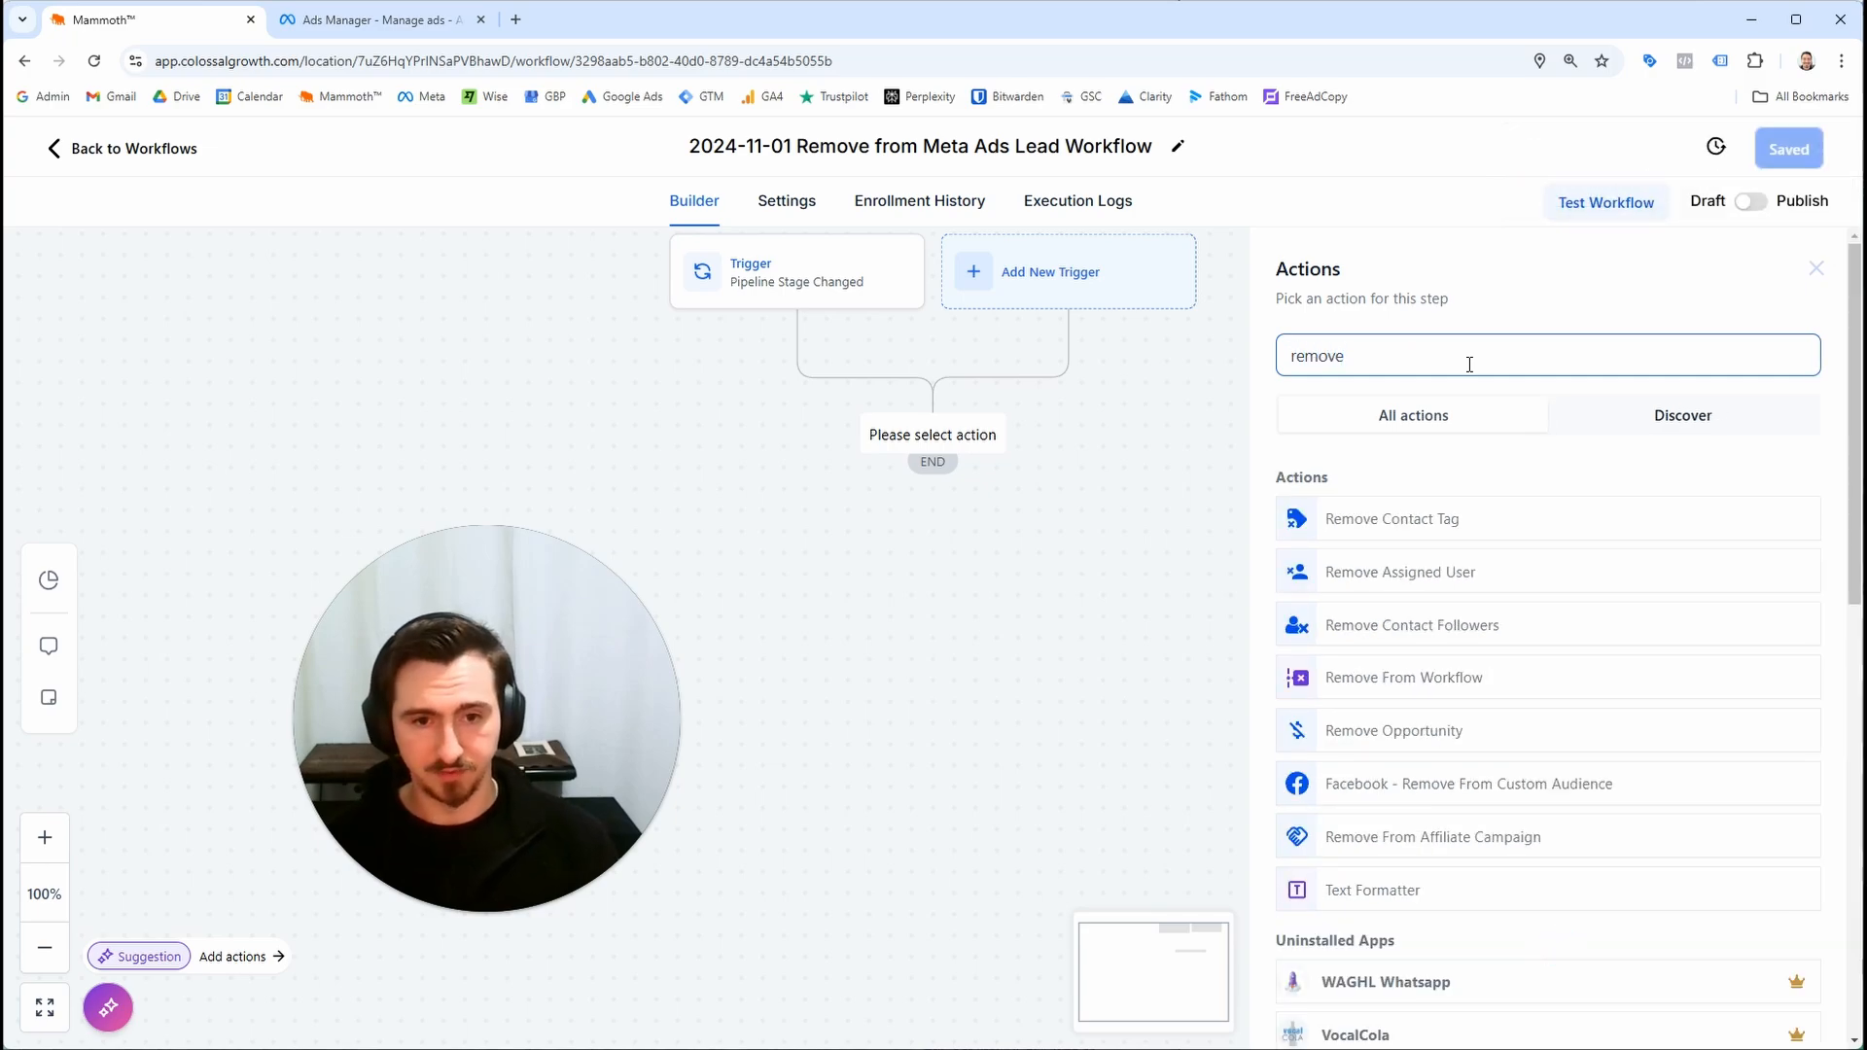
left_click(1446, 692)
left_click(1475, 494)
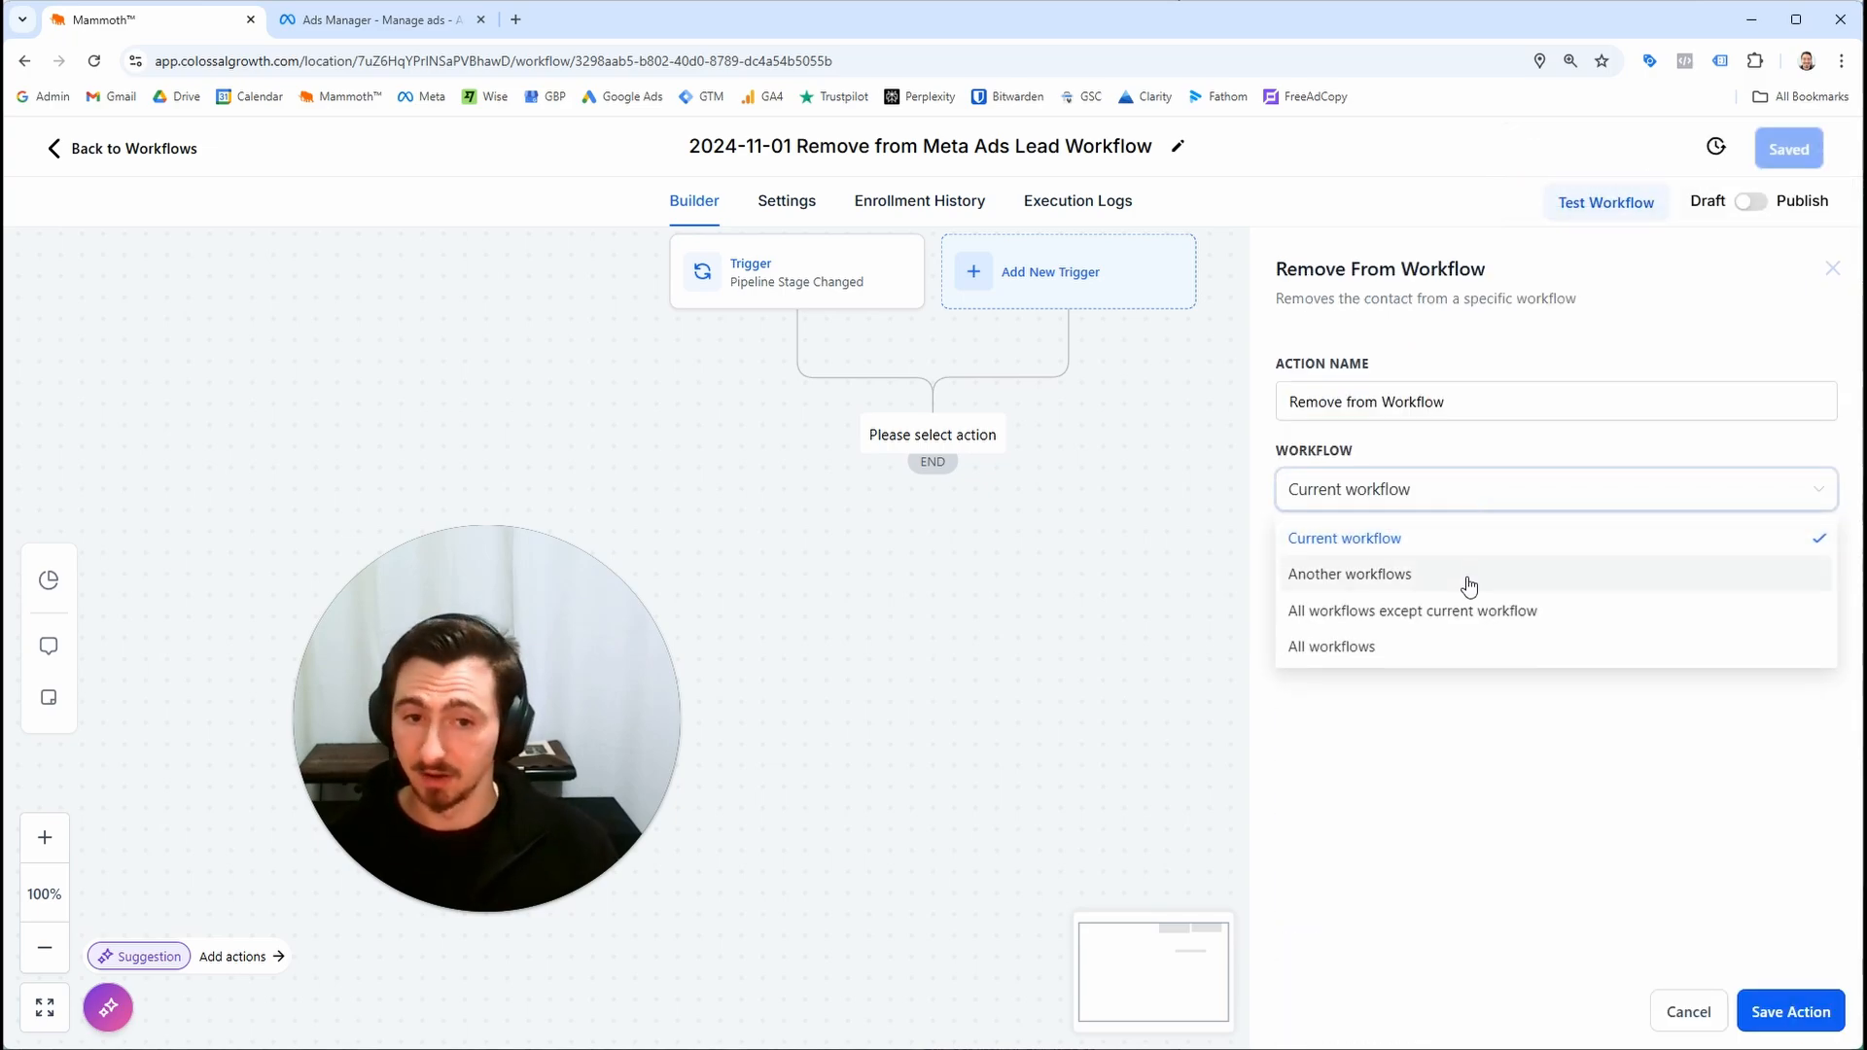
left_click(1469, 578)
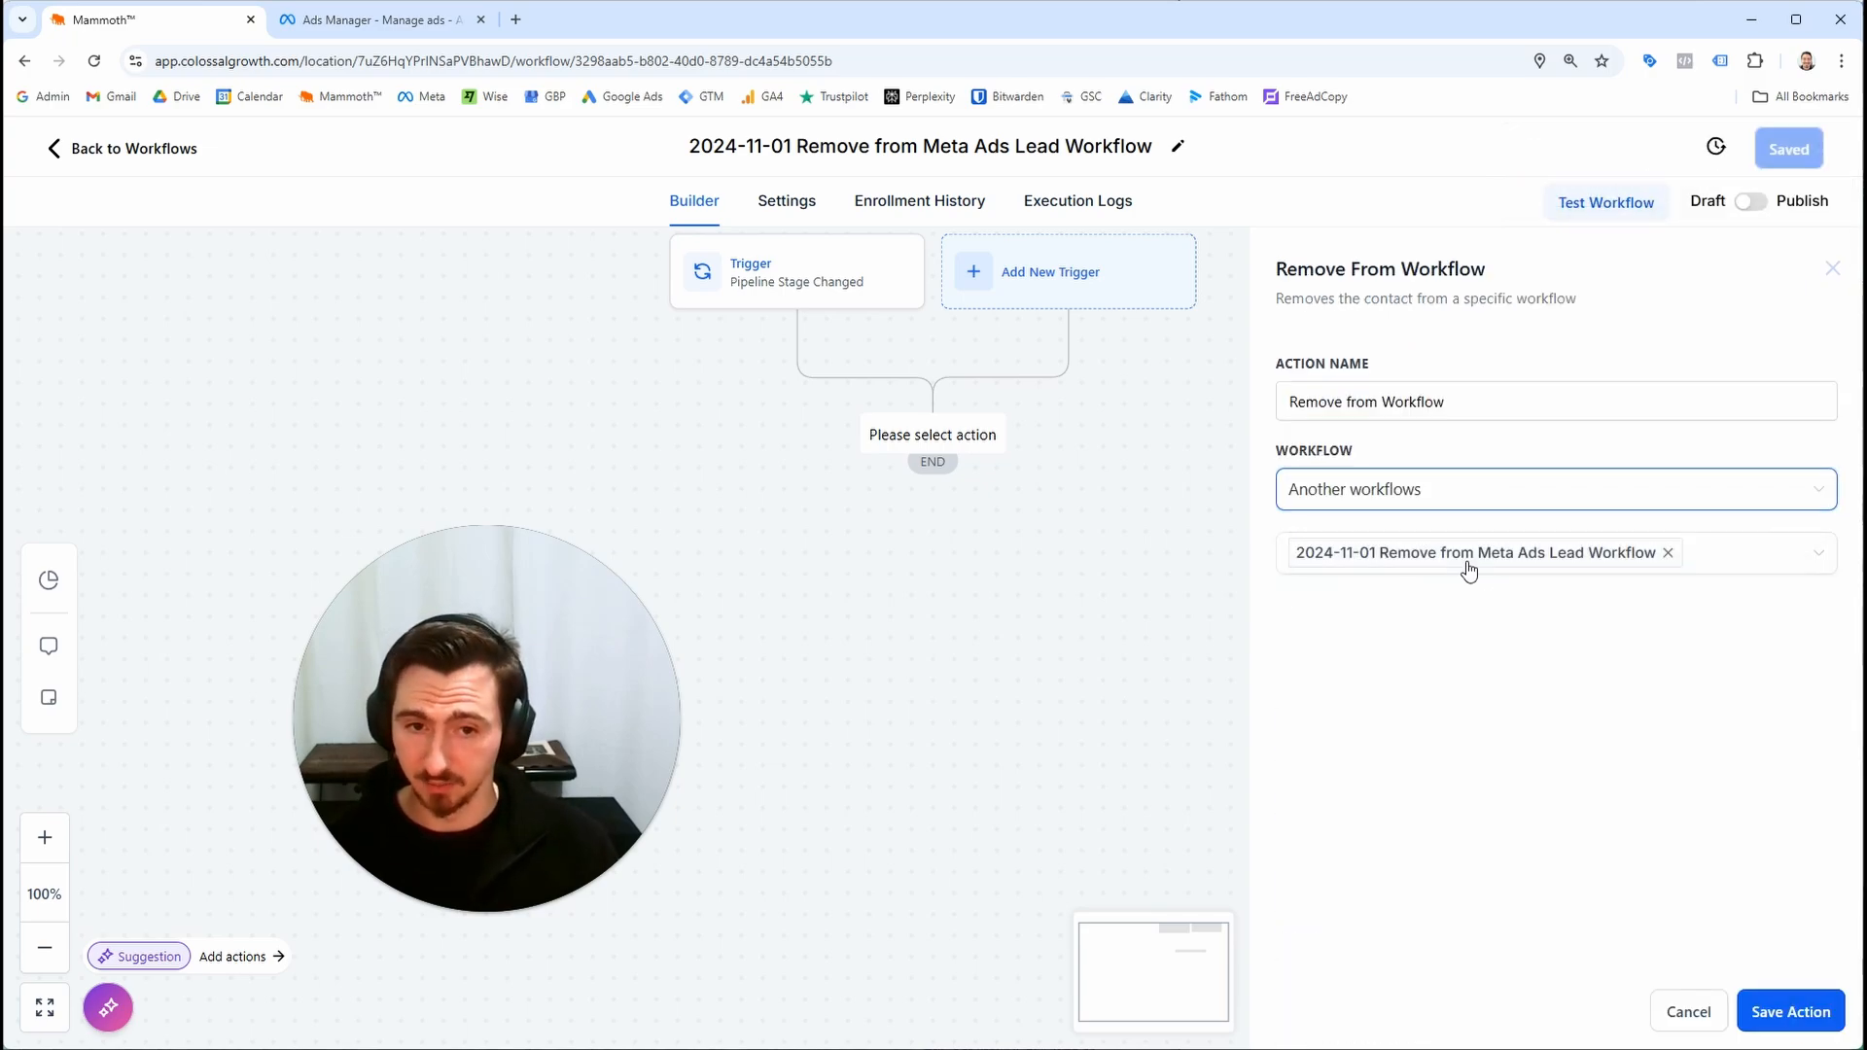
left_click(1660, 567)
left_click(1598, 611)
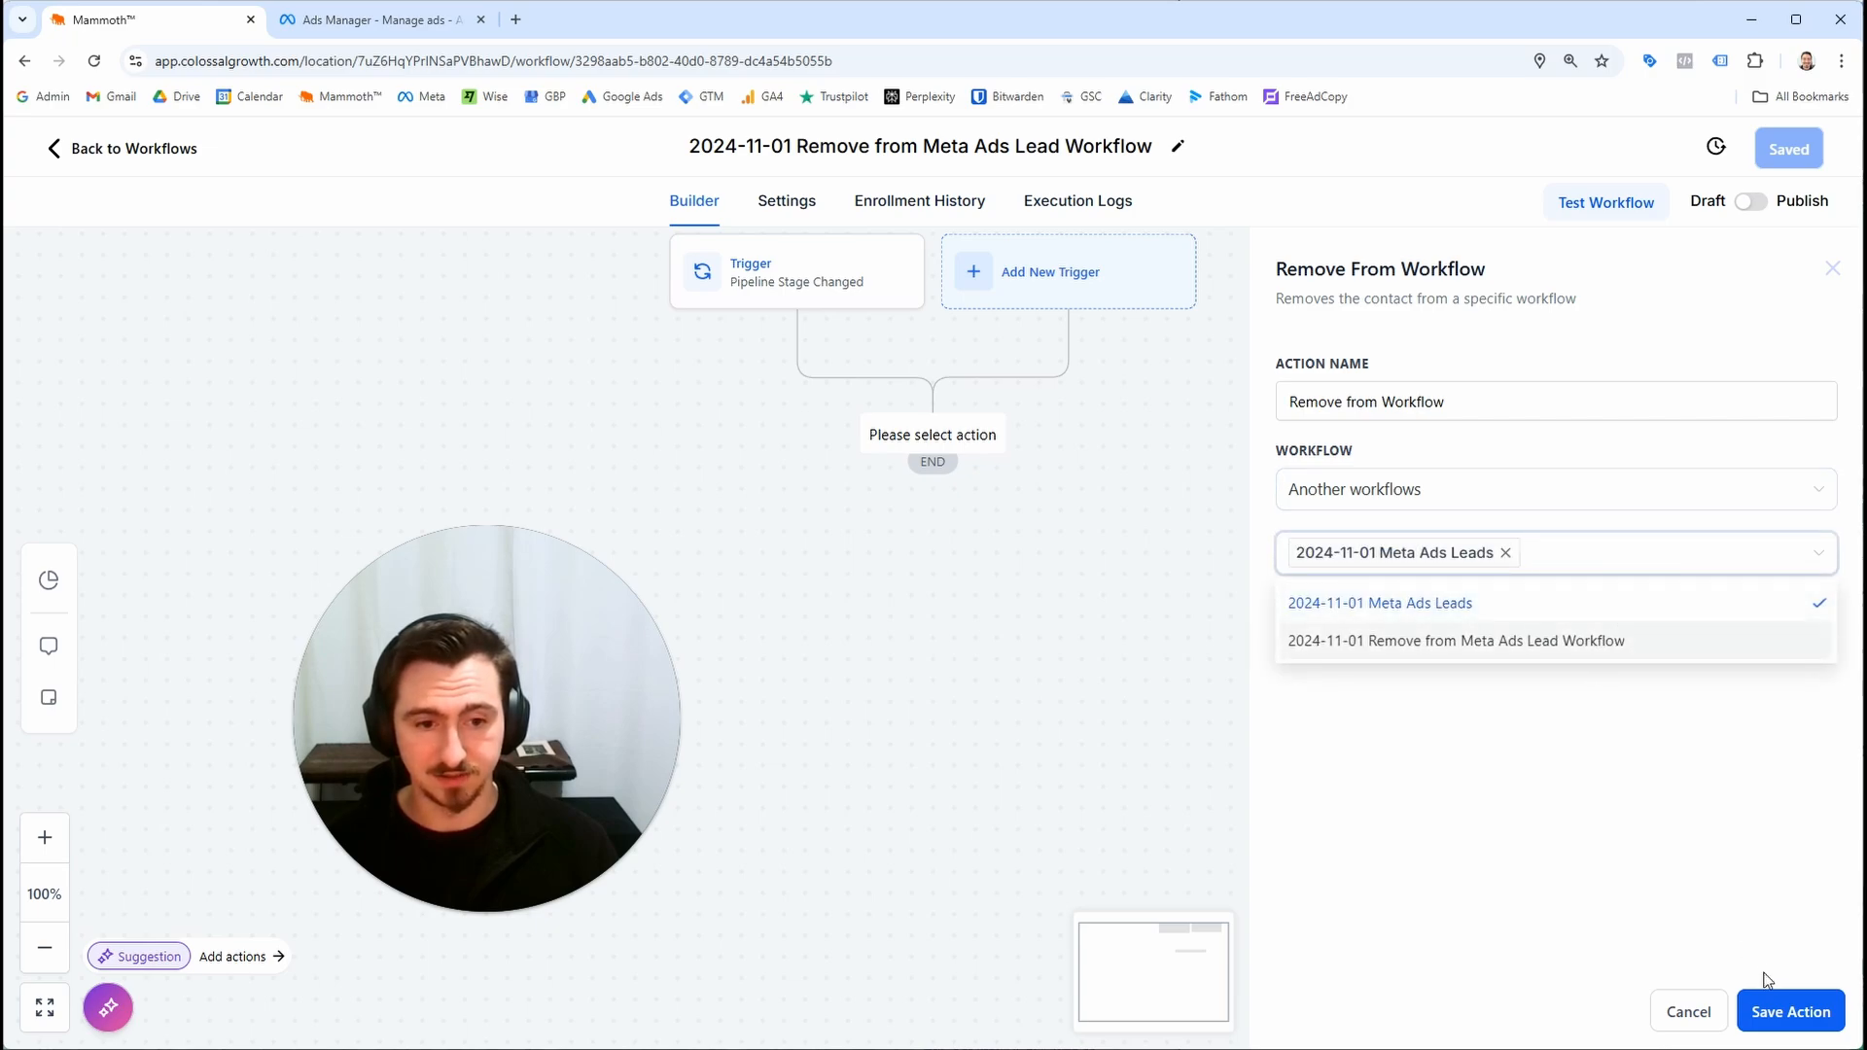
left_click(1791, 1012)
Save the workflow and publish it
left_click(1798, 163)
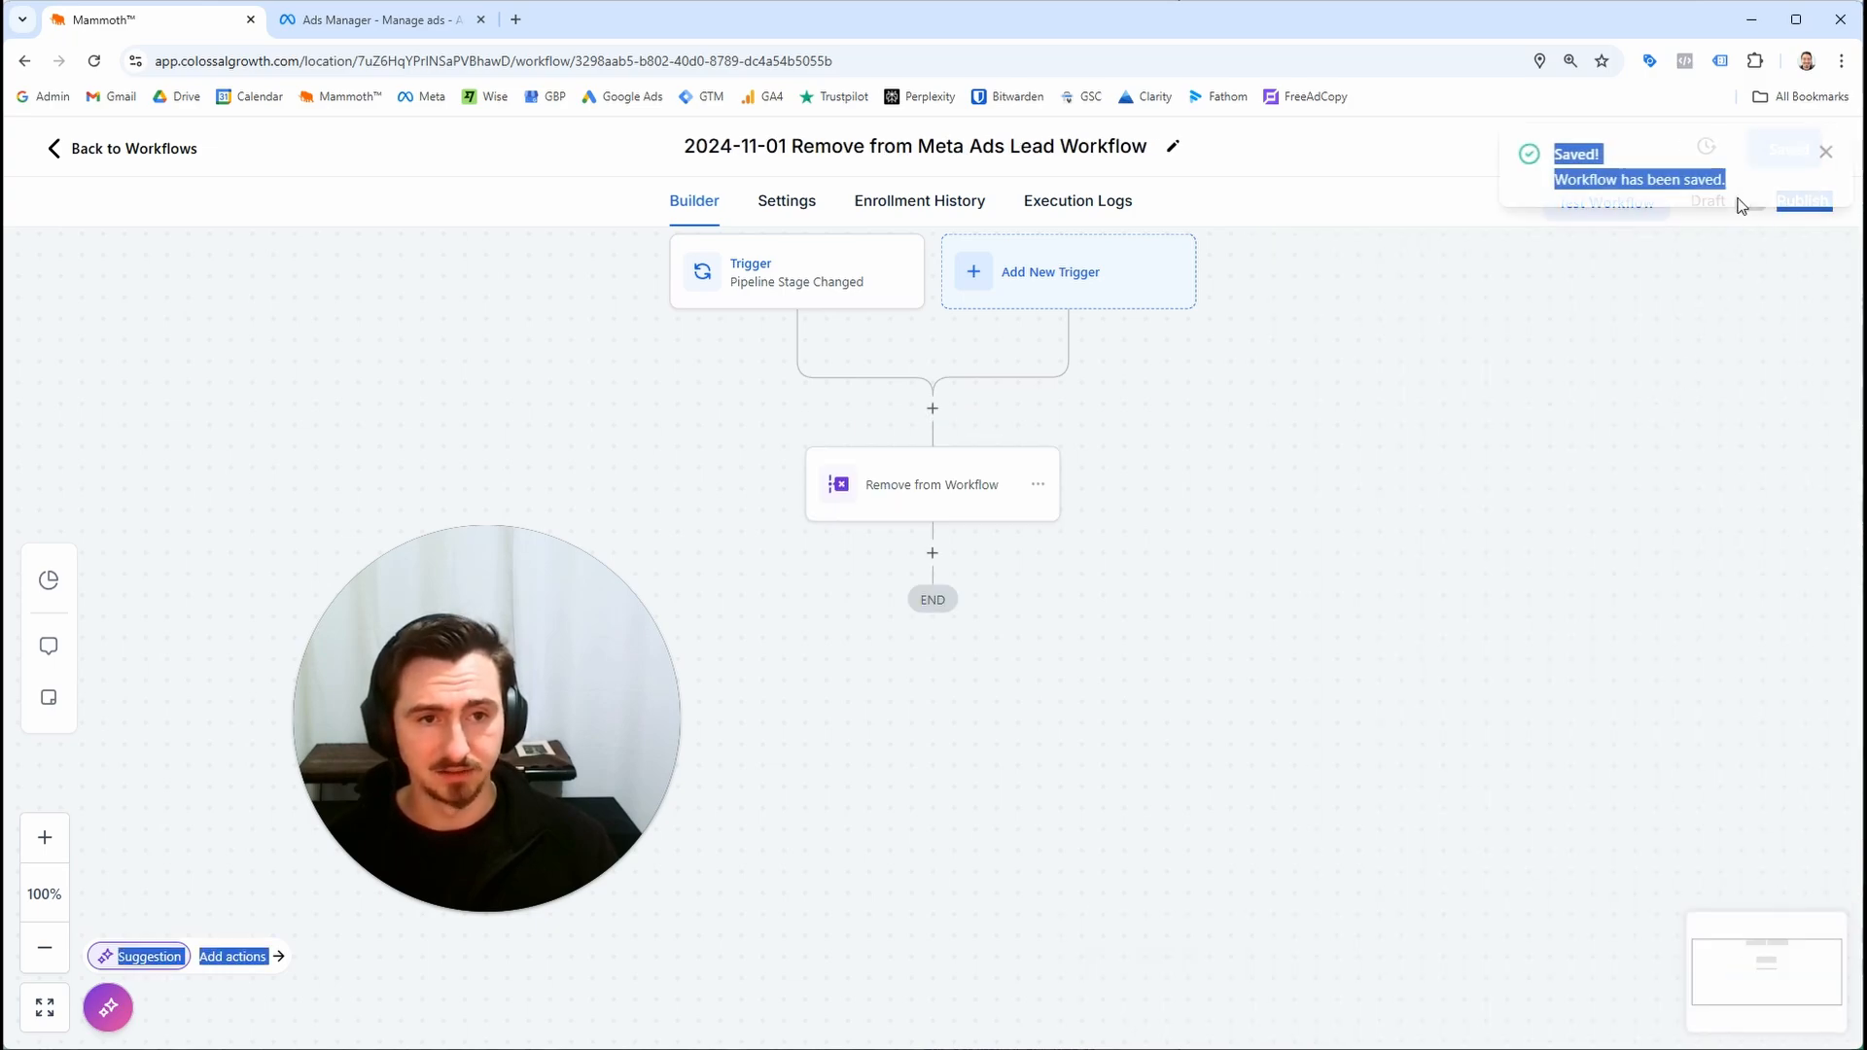
left_click(1822, 153)
left_click(1750, 202)
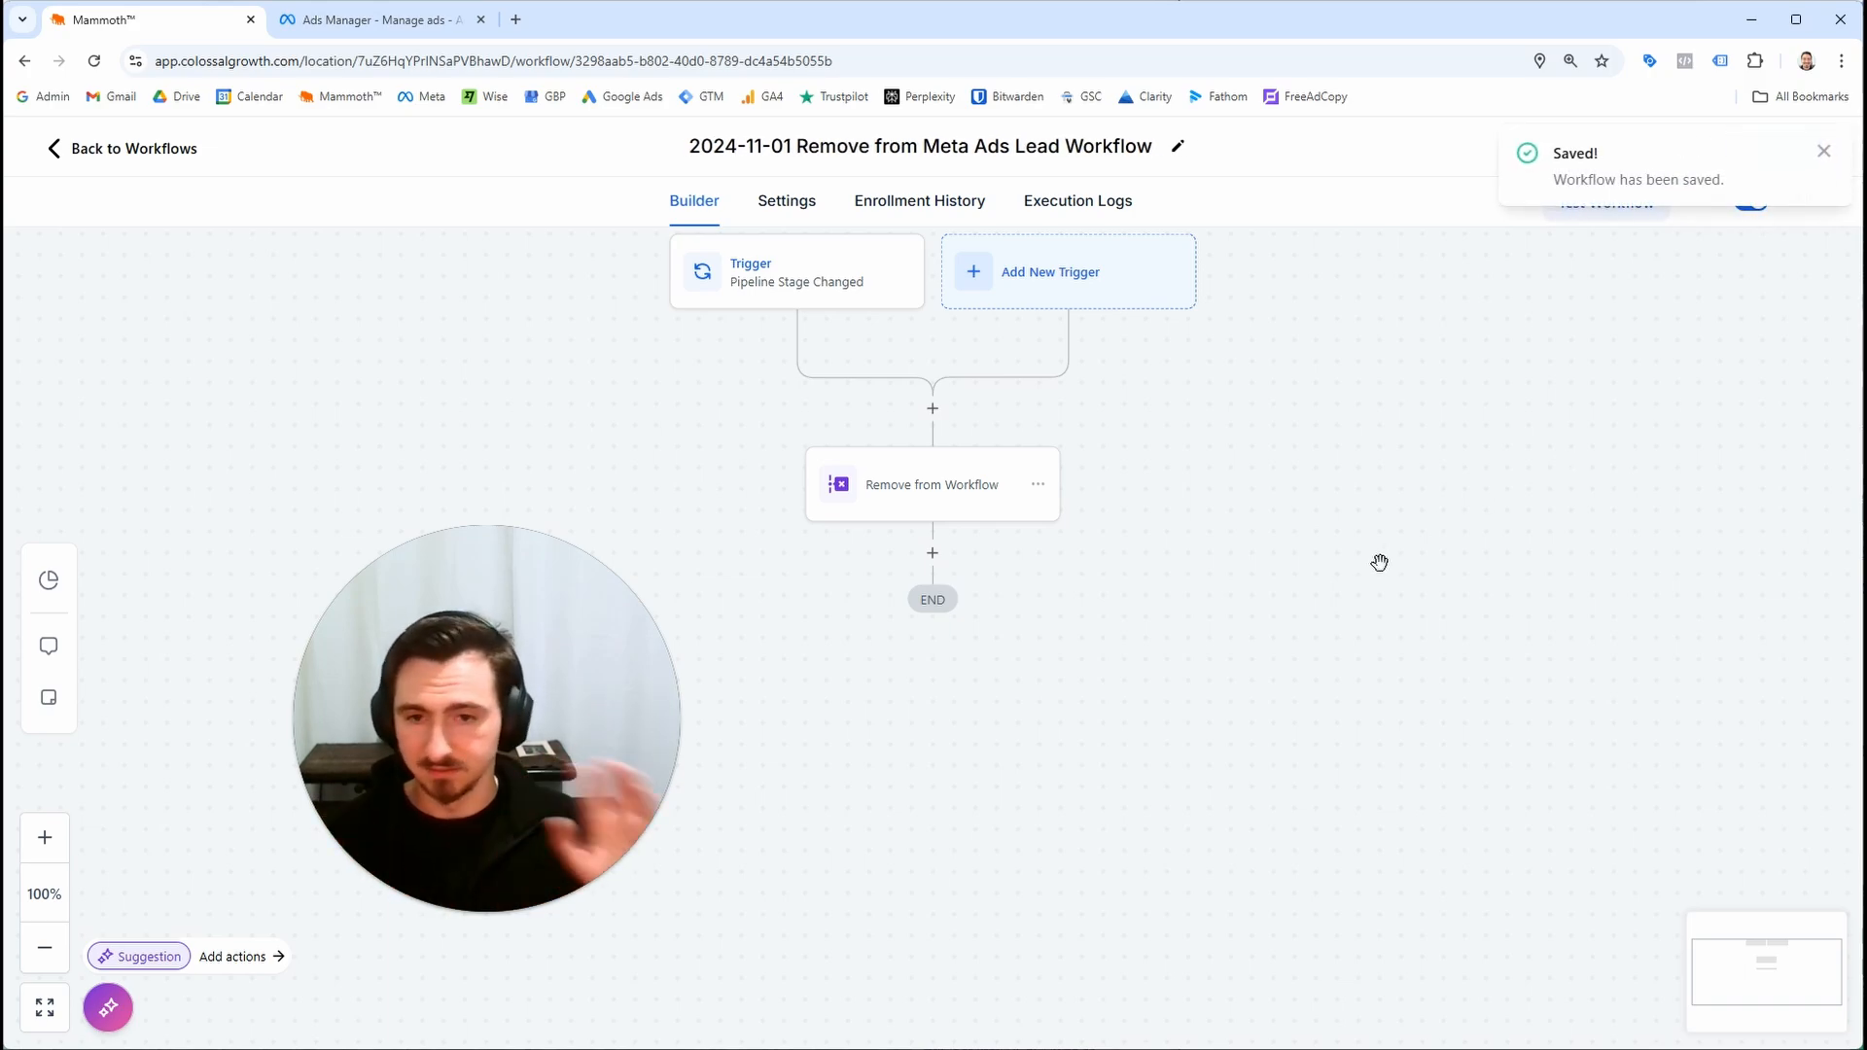
left_click(1825, 154)
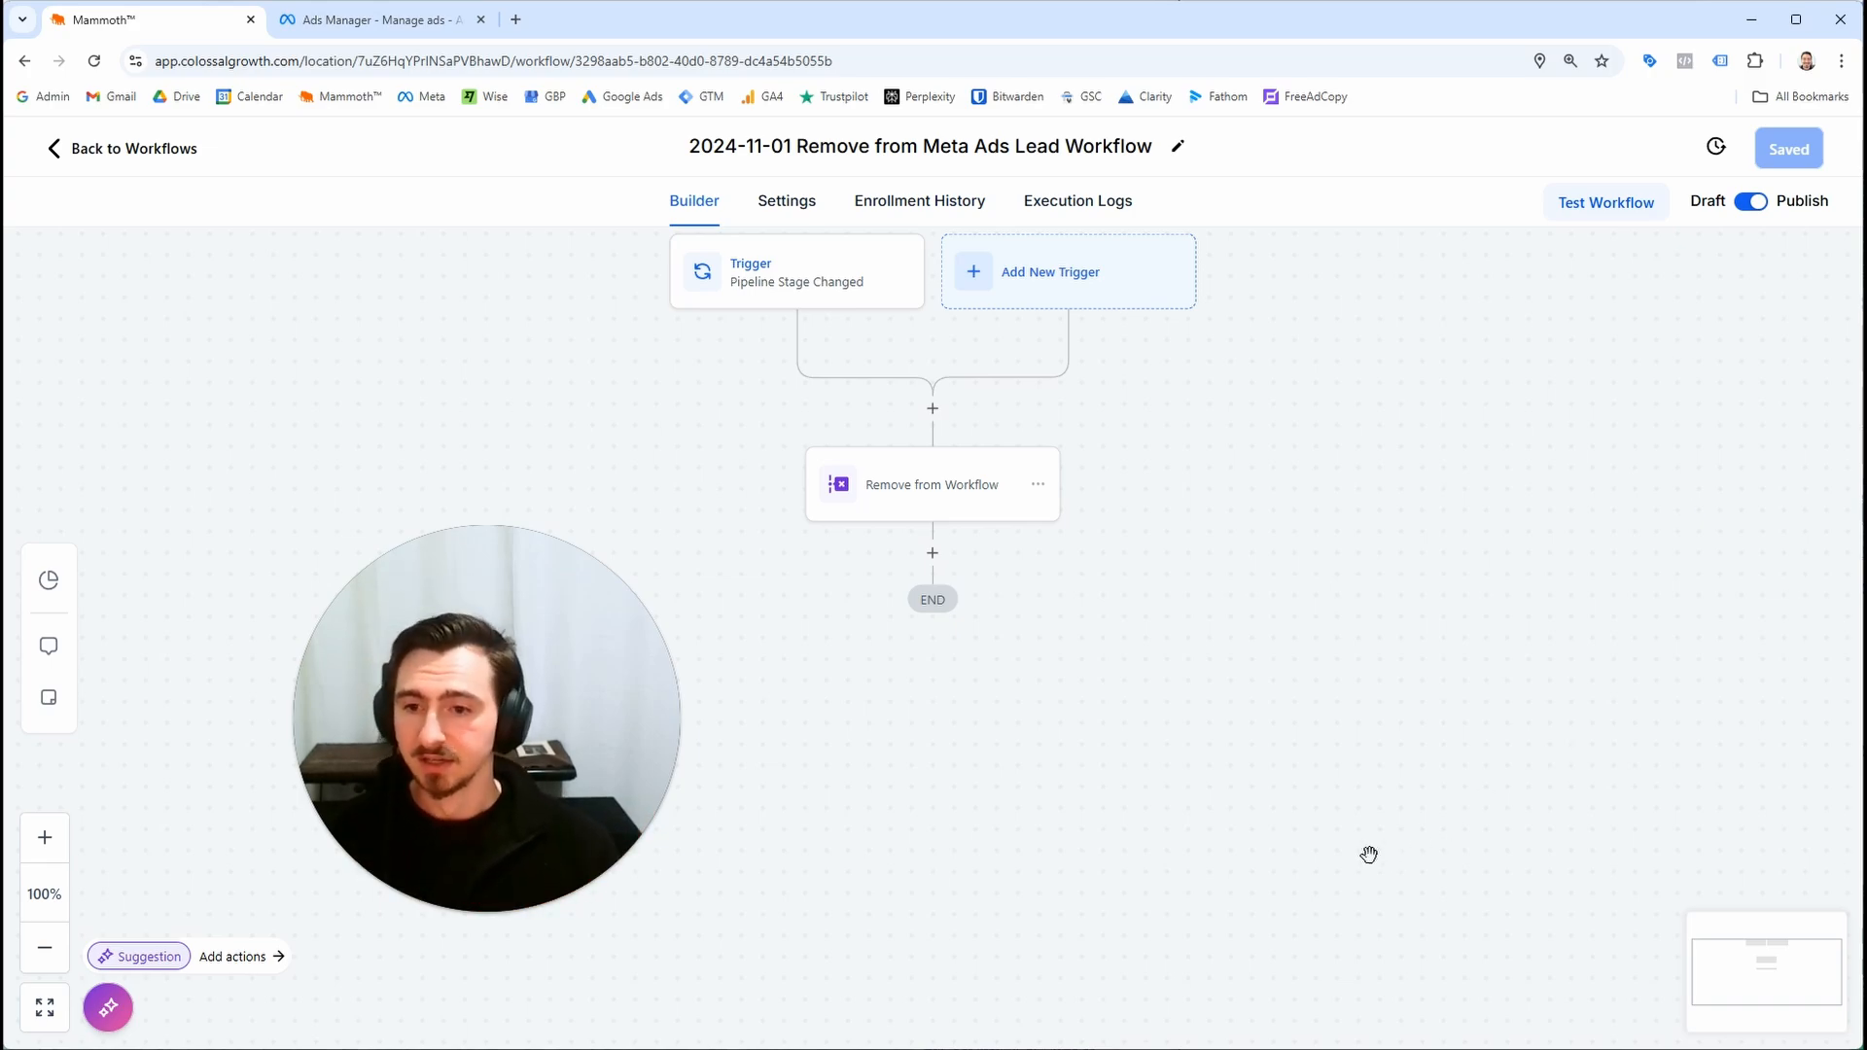
Review the trigger and the removal action settings without changing them
left_click_drag(628, 697, 374, 768)
left_click_drag(642, 638, 725, 717)
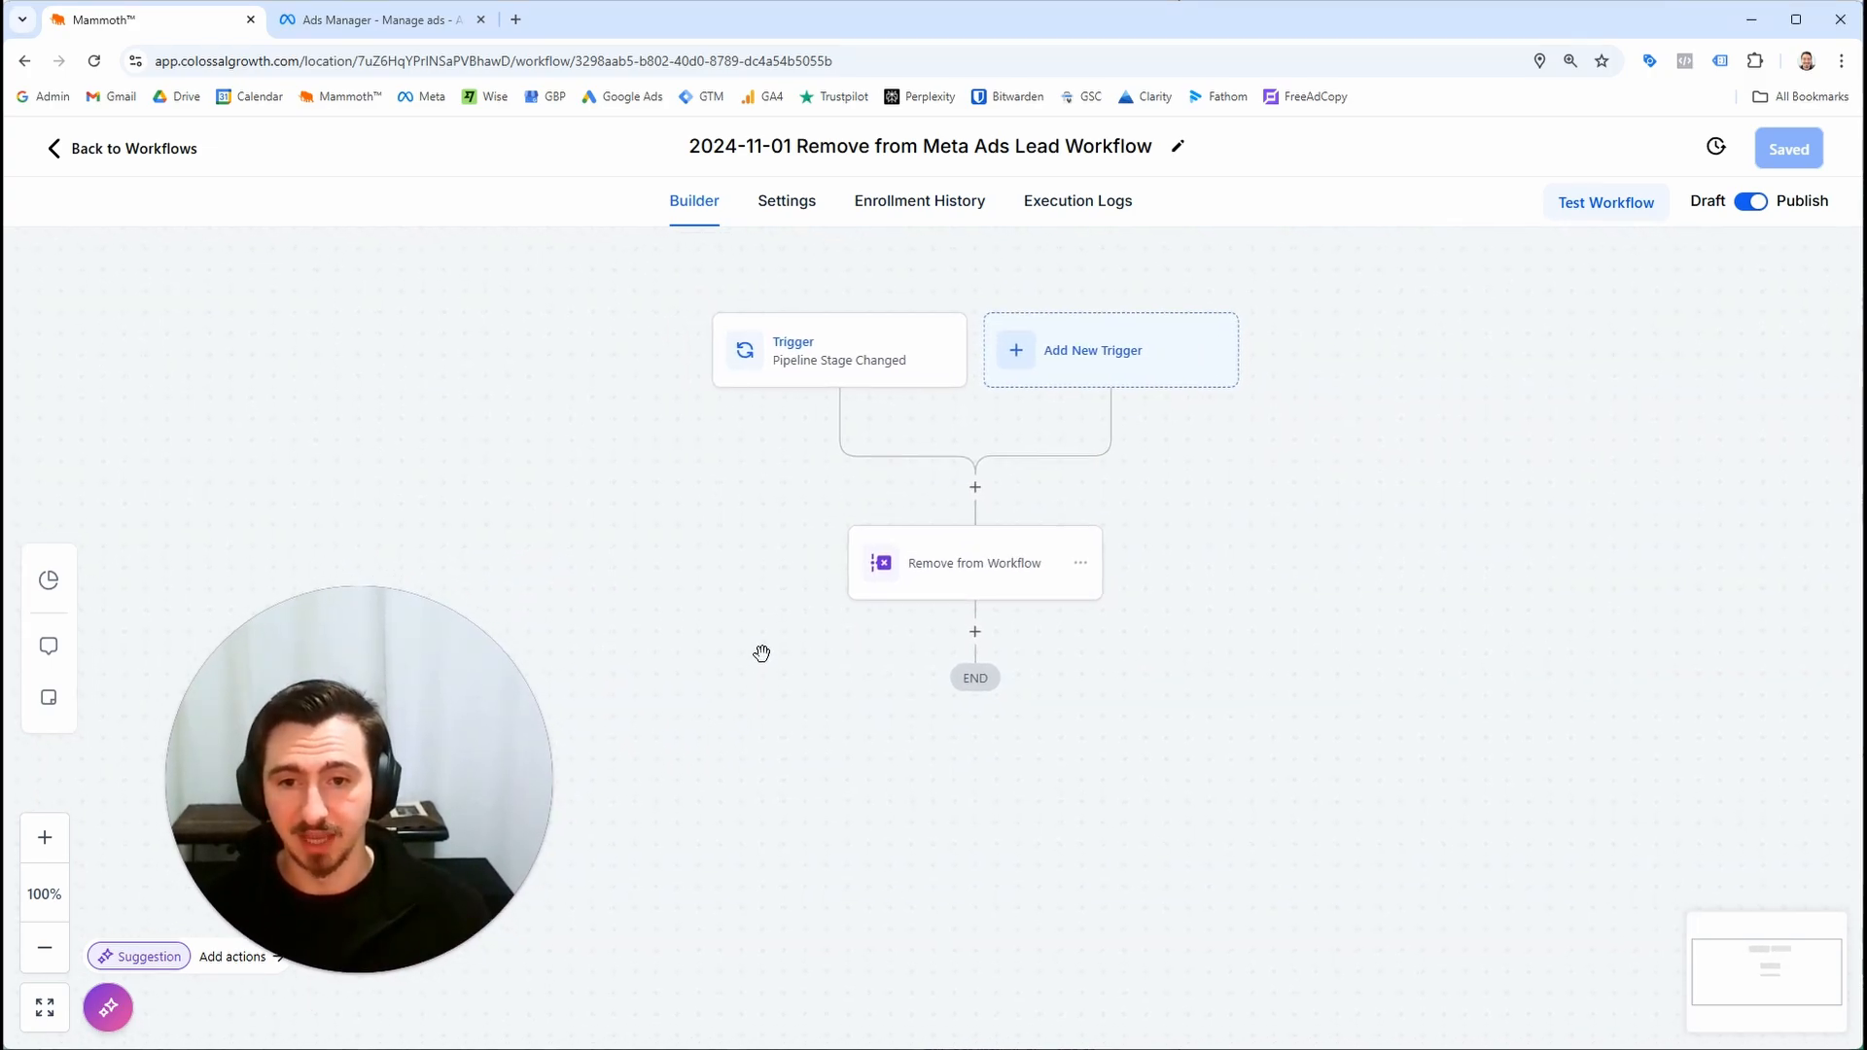
left_click(805, 370)
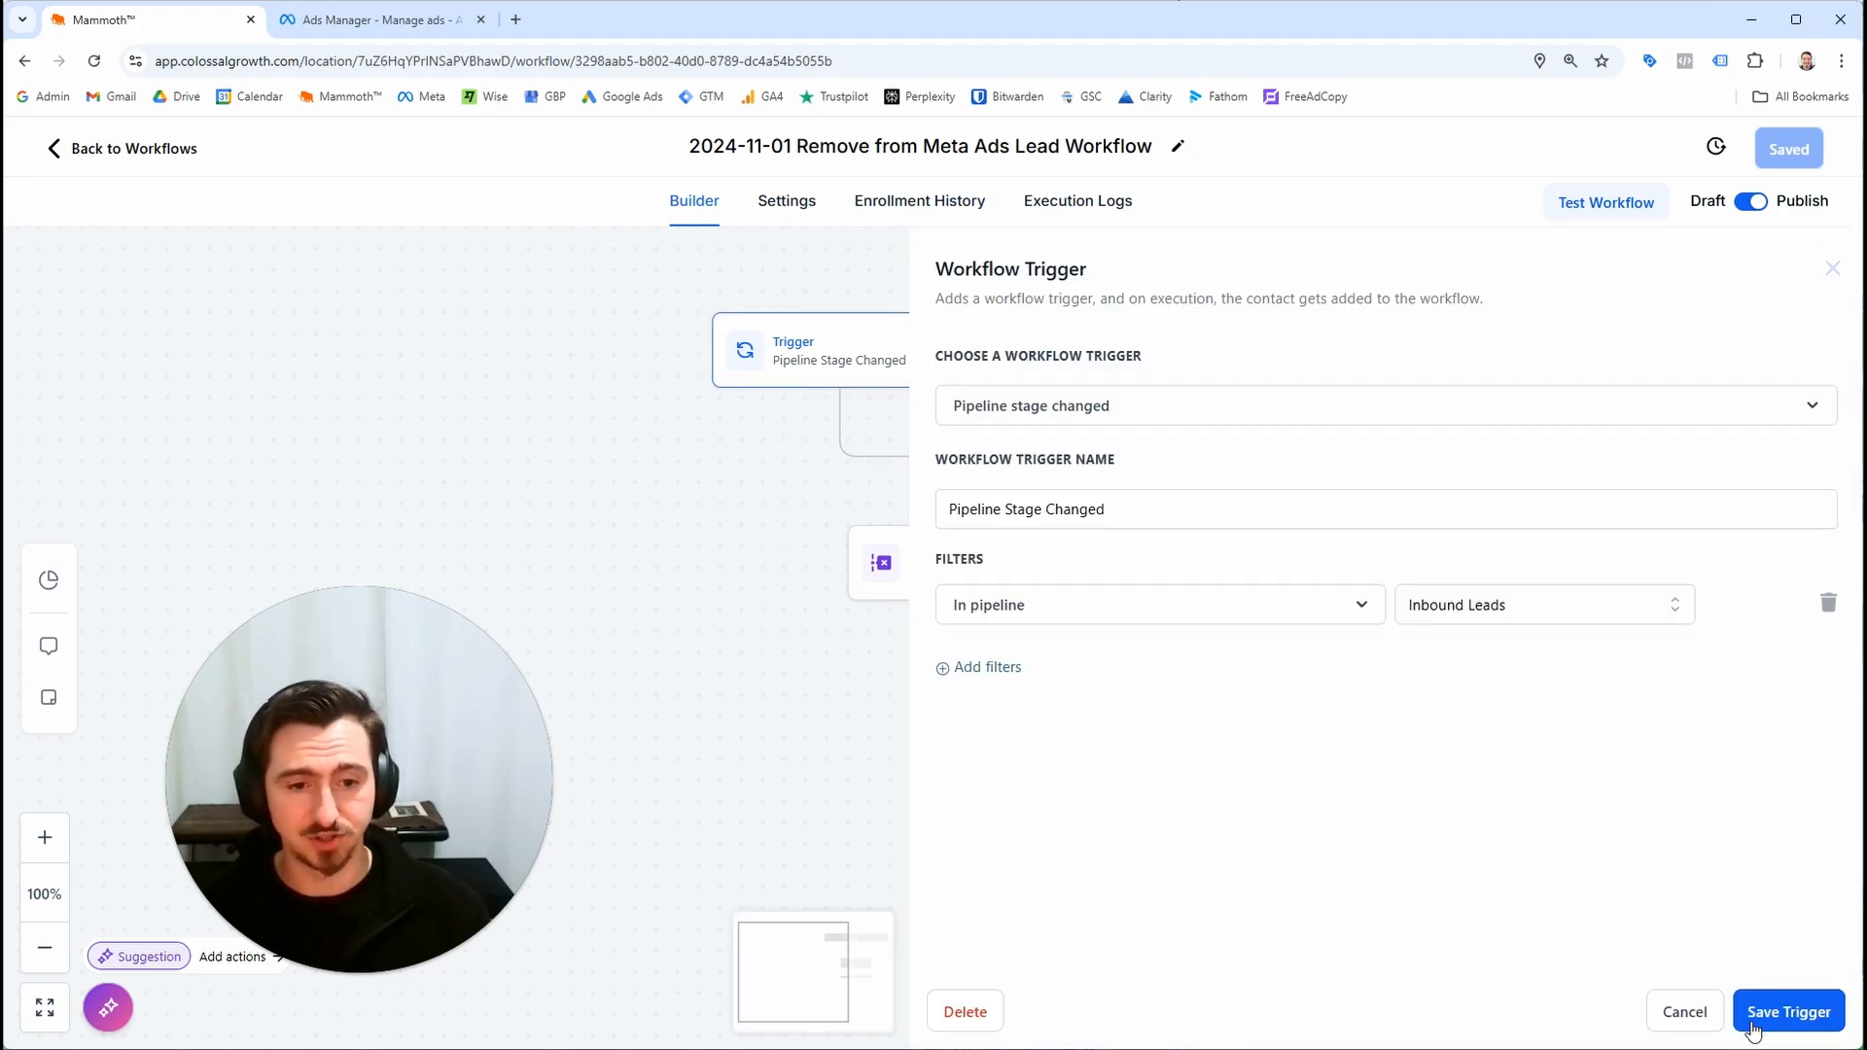
left_click(1702, 1010)
left_click(1036, 588)
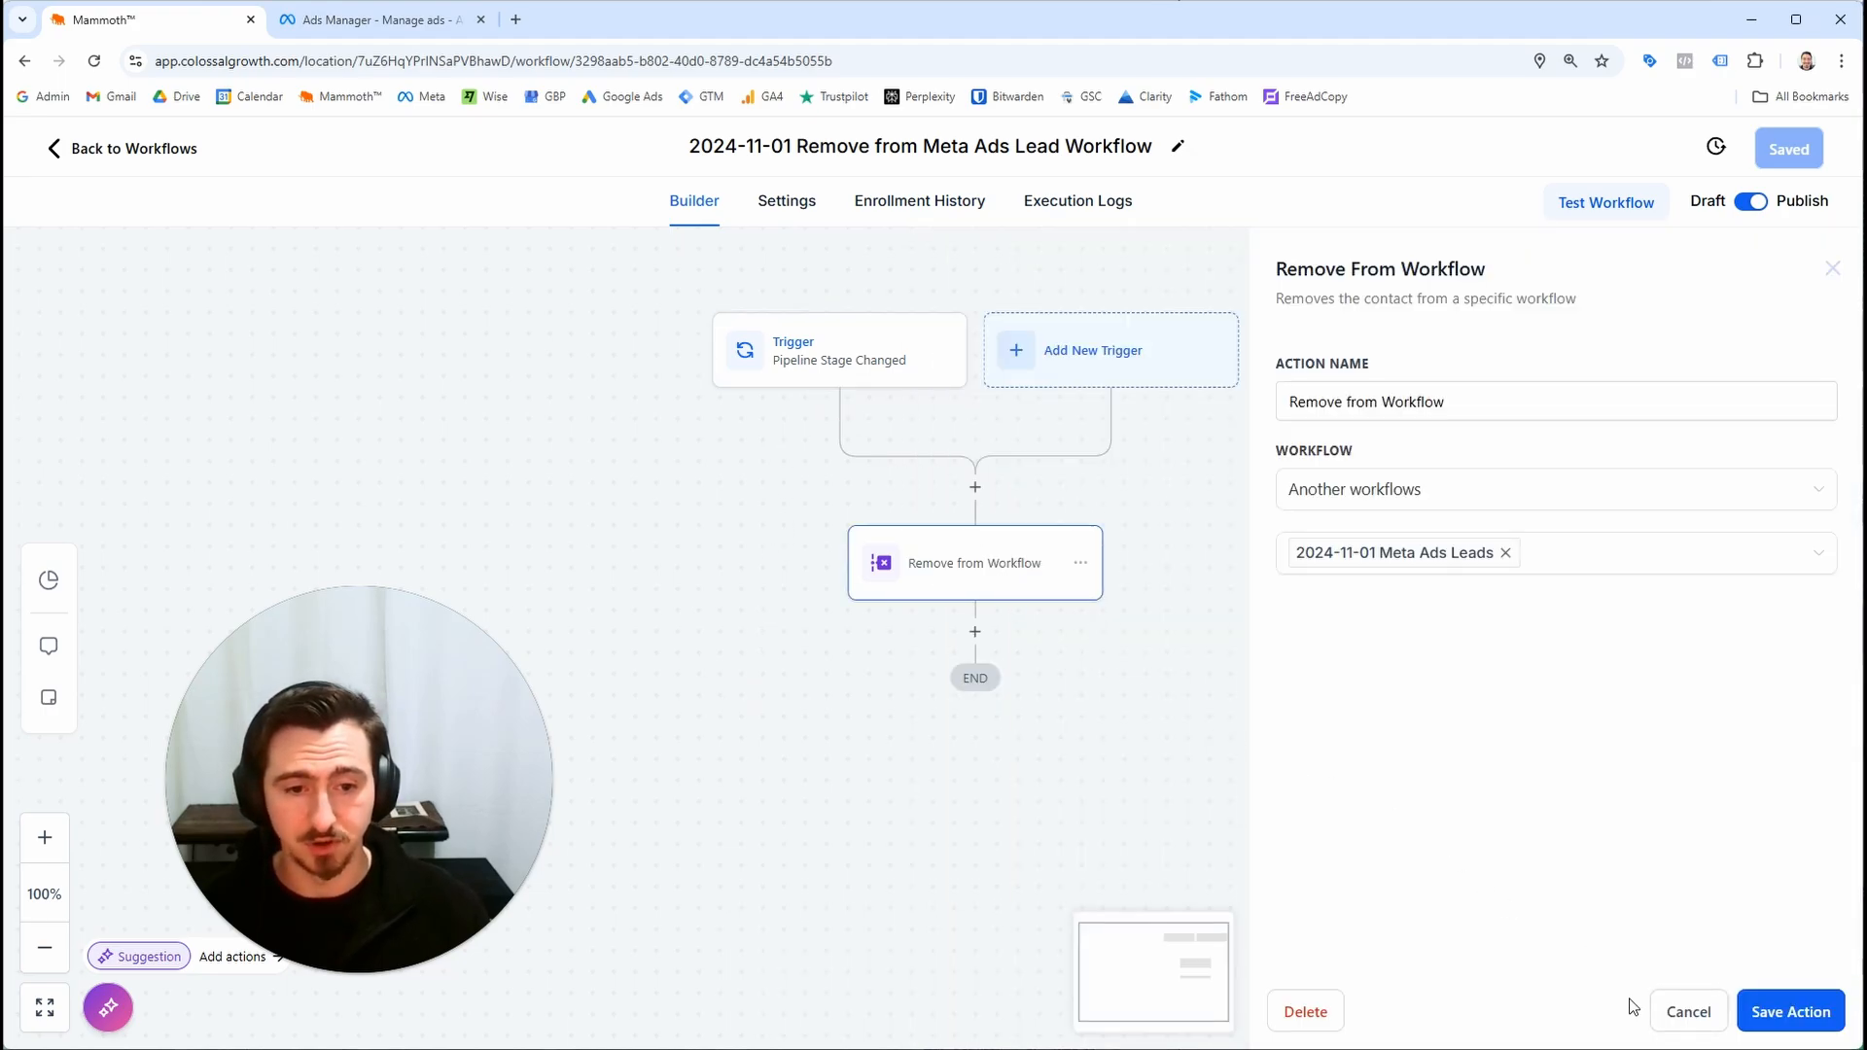
left_click(1665, 1014)
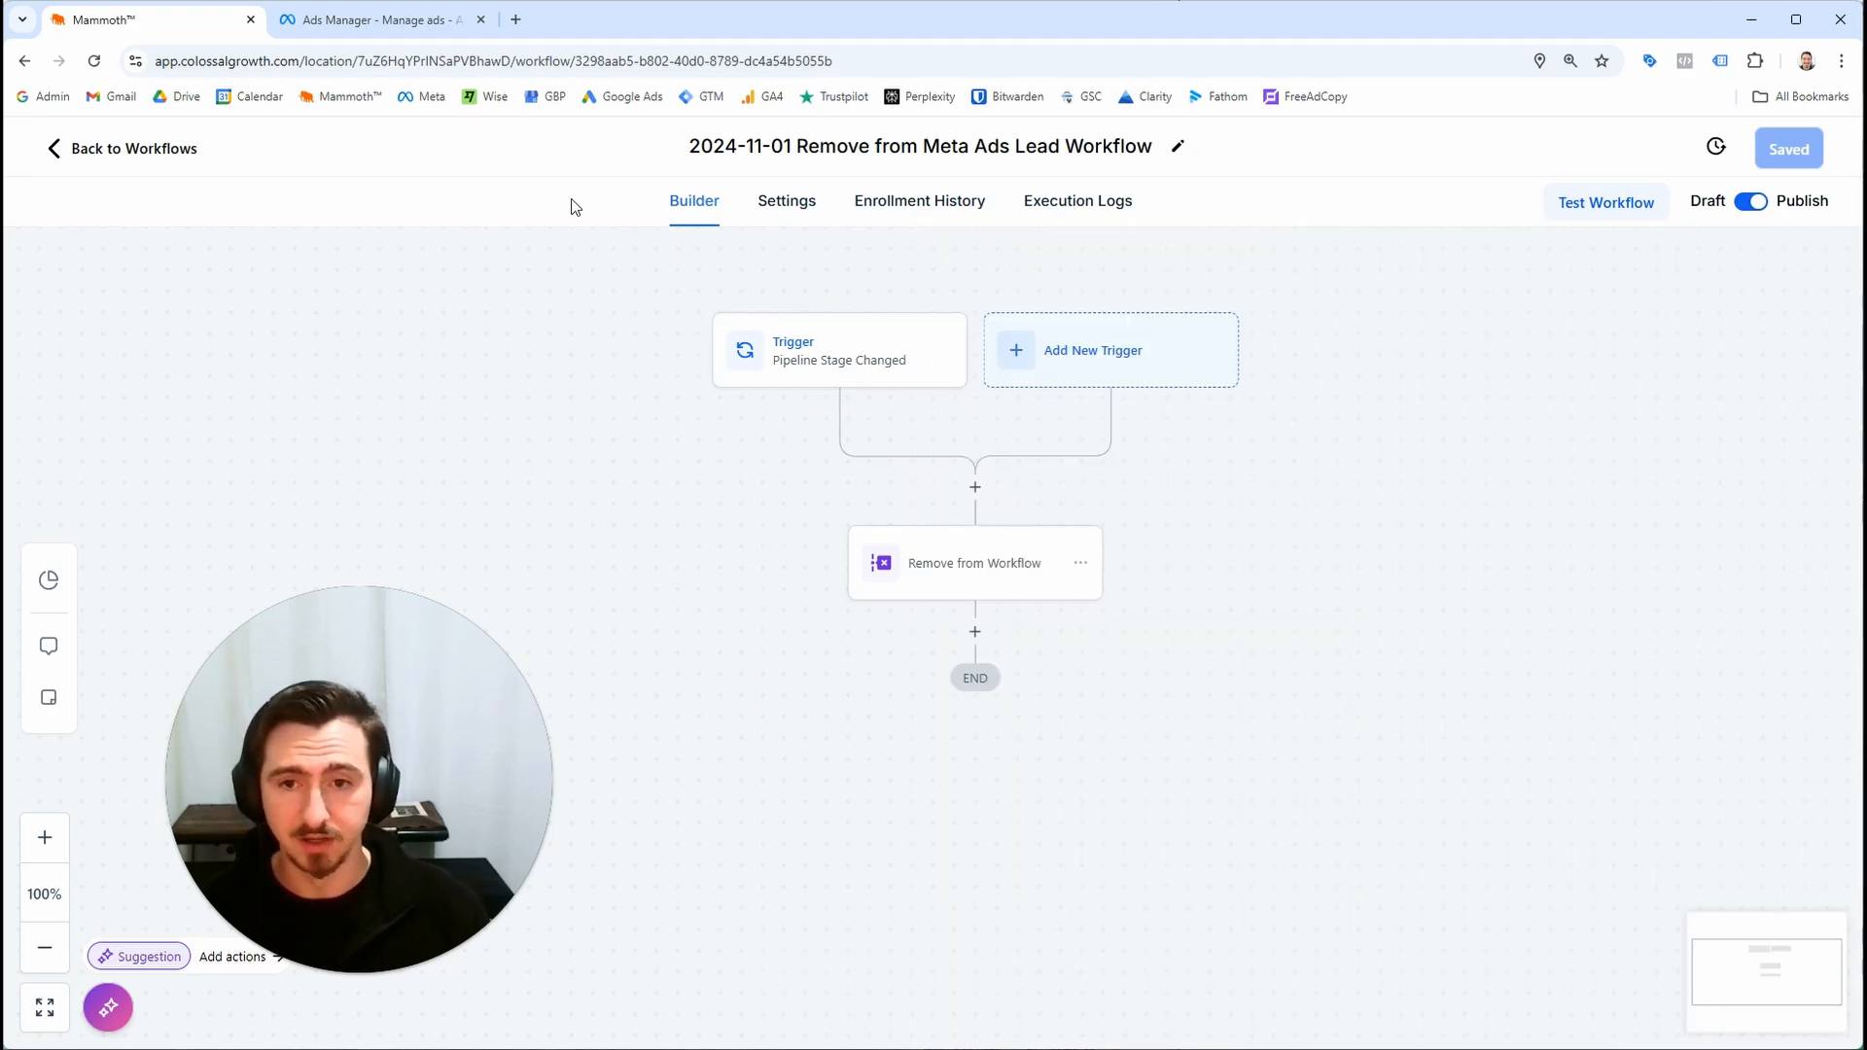
Review the Opportunities board and the steps of the 2024-11-01 Meta Ads Leads workflow
left_click(191, 156)
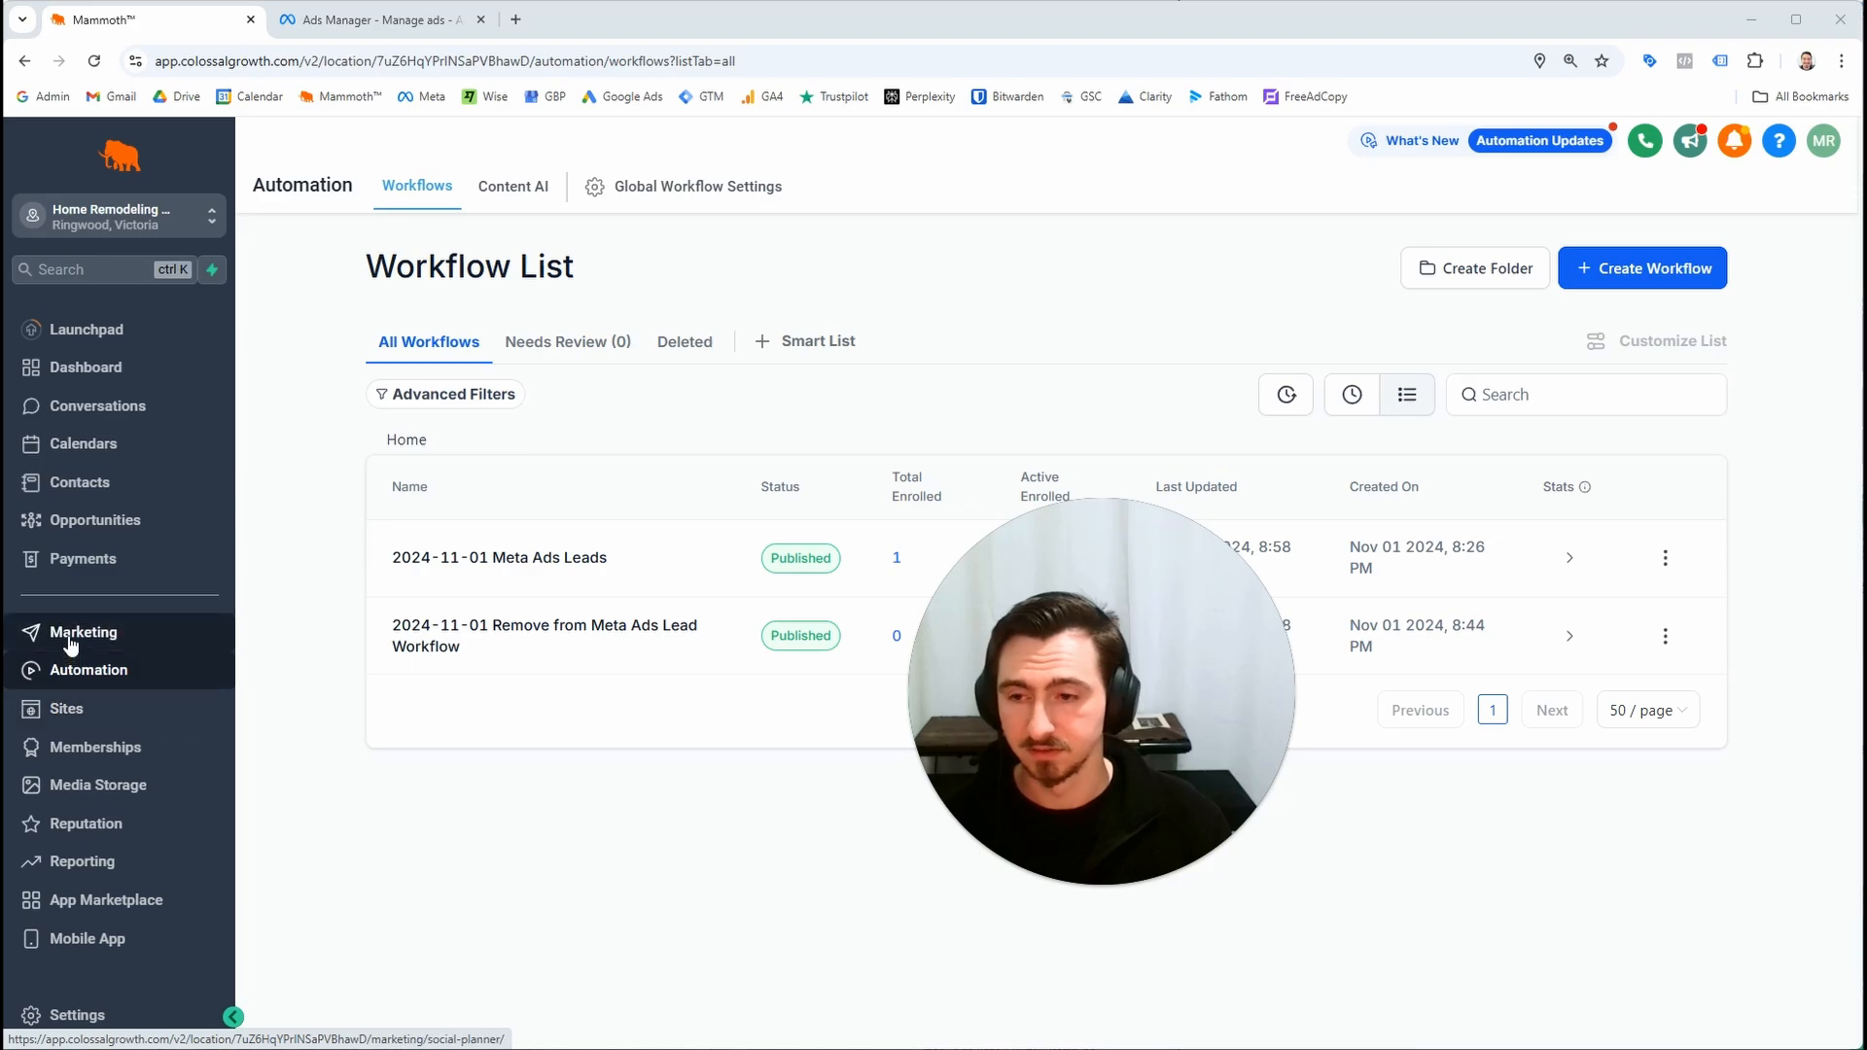
left_click(86, 523)
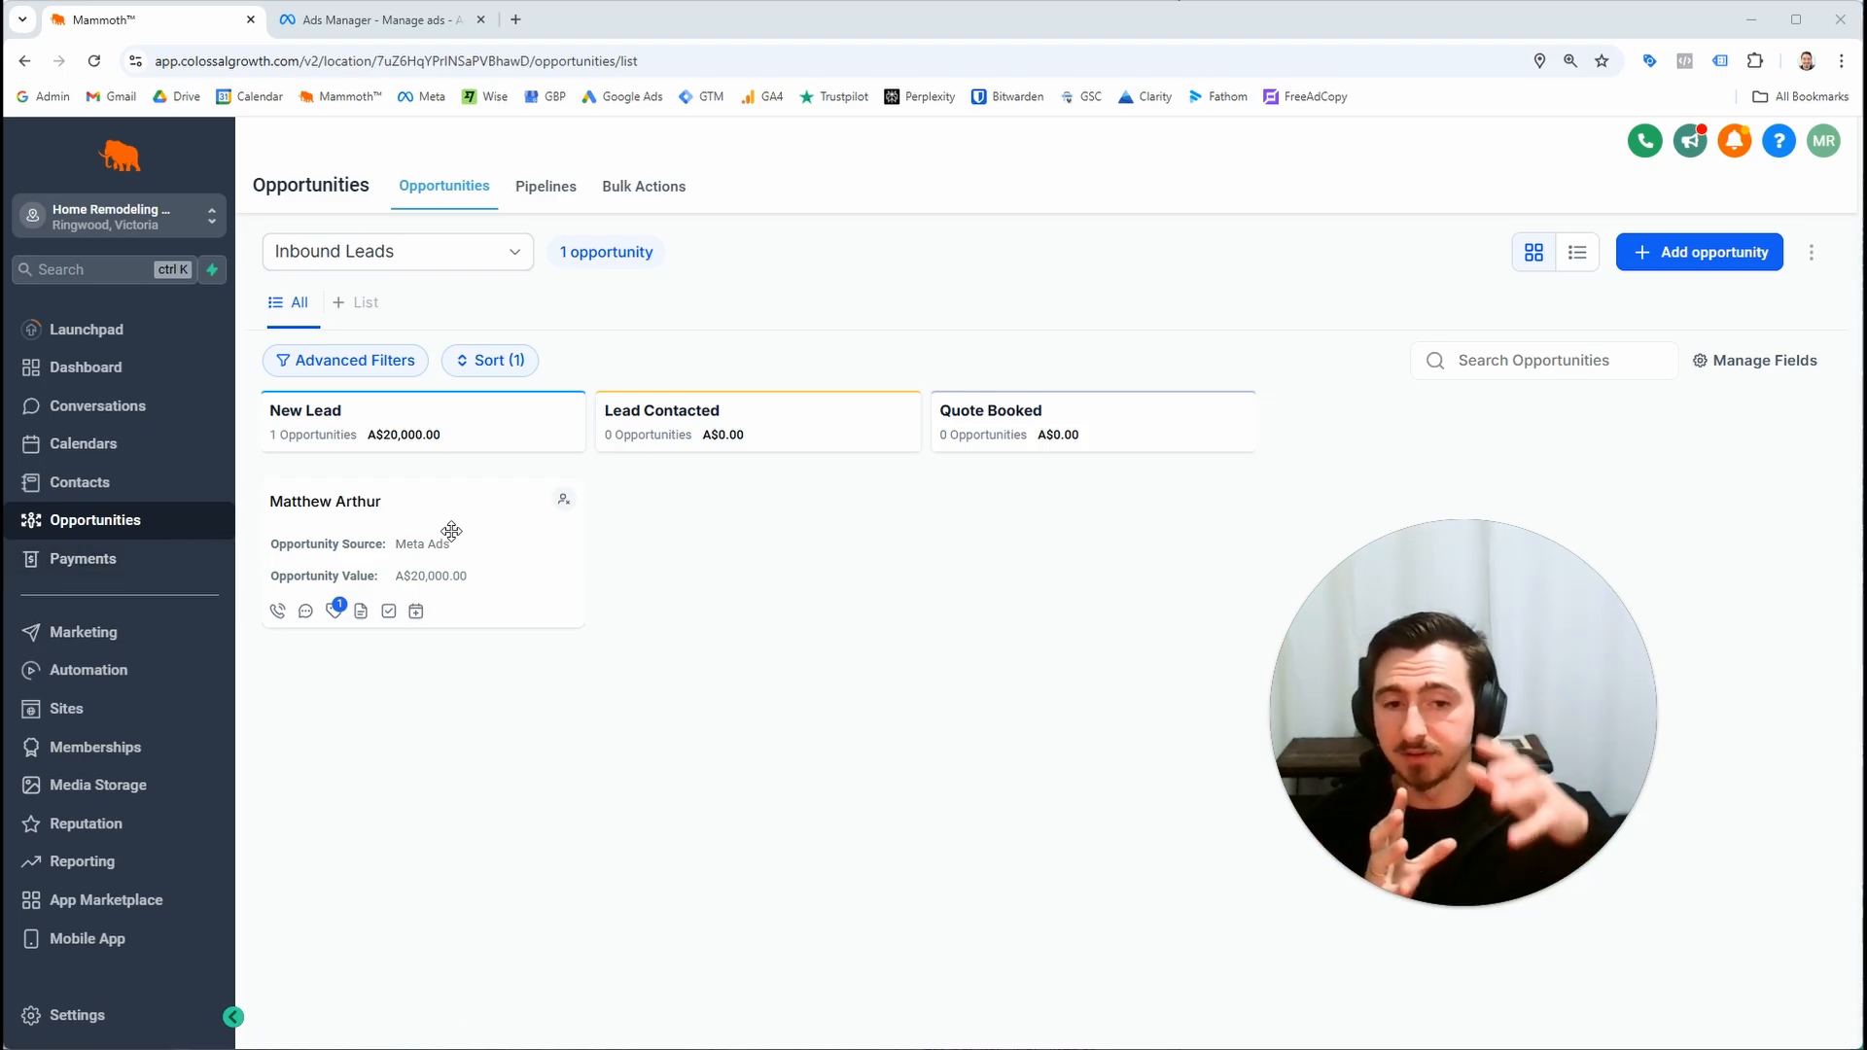
left_click(190, 670)
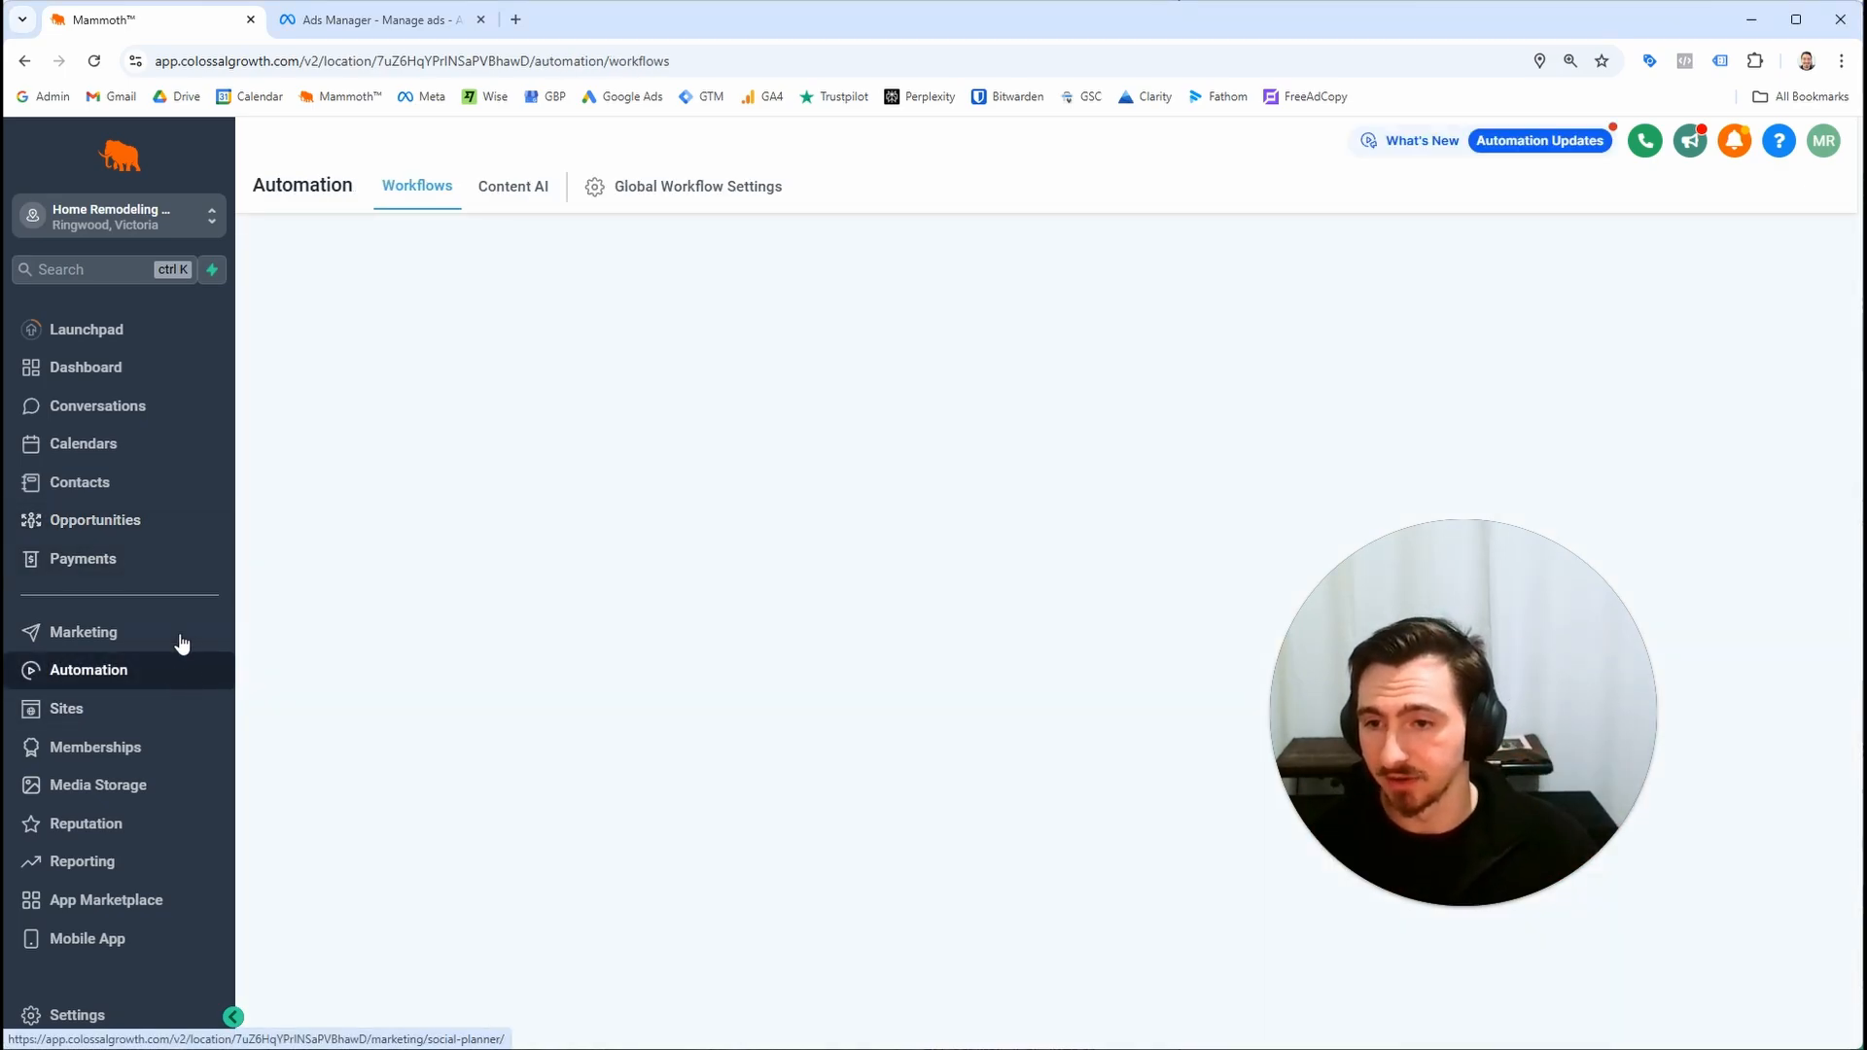
left_click(504, 558)
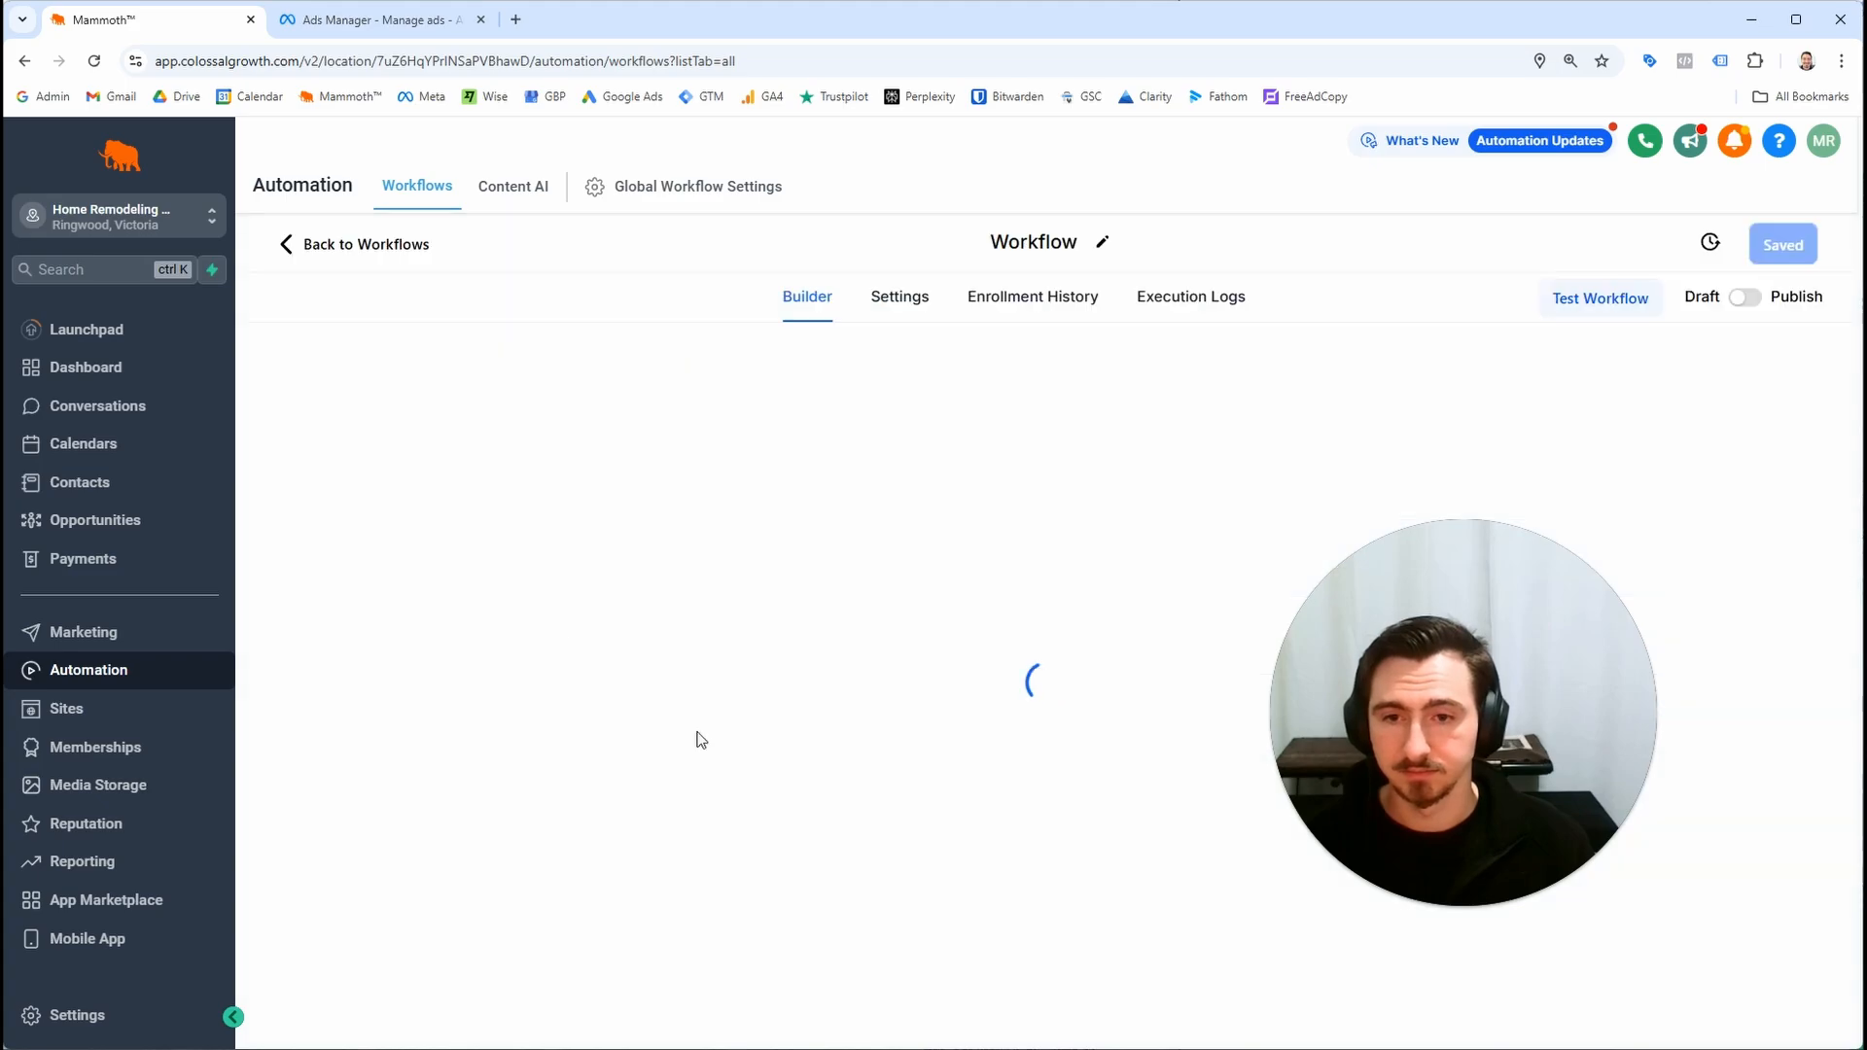
scroll(692, 695, "down", 5)
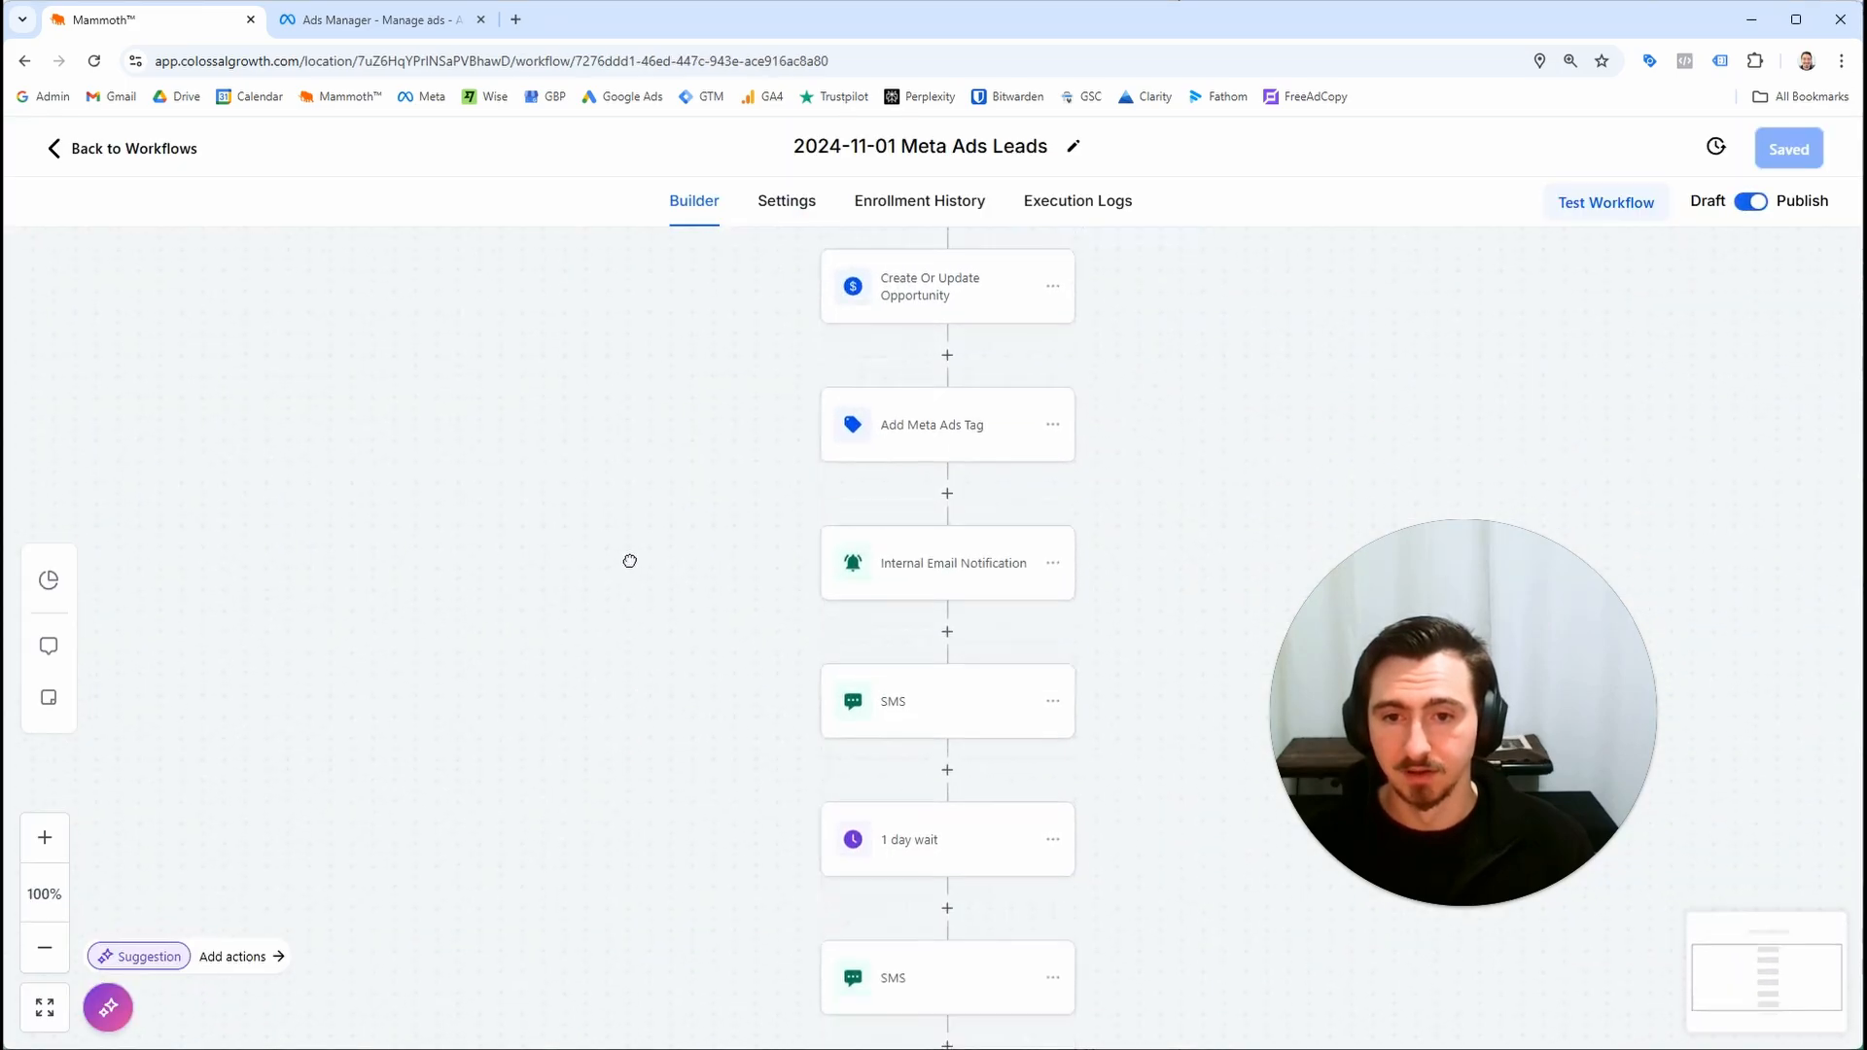
left_click(200, 151)
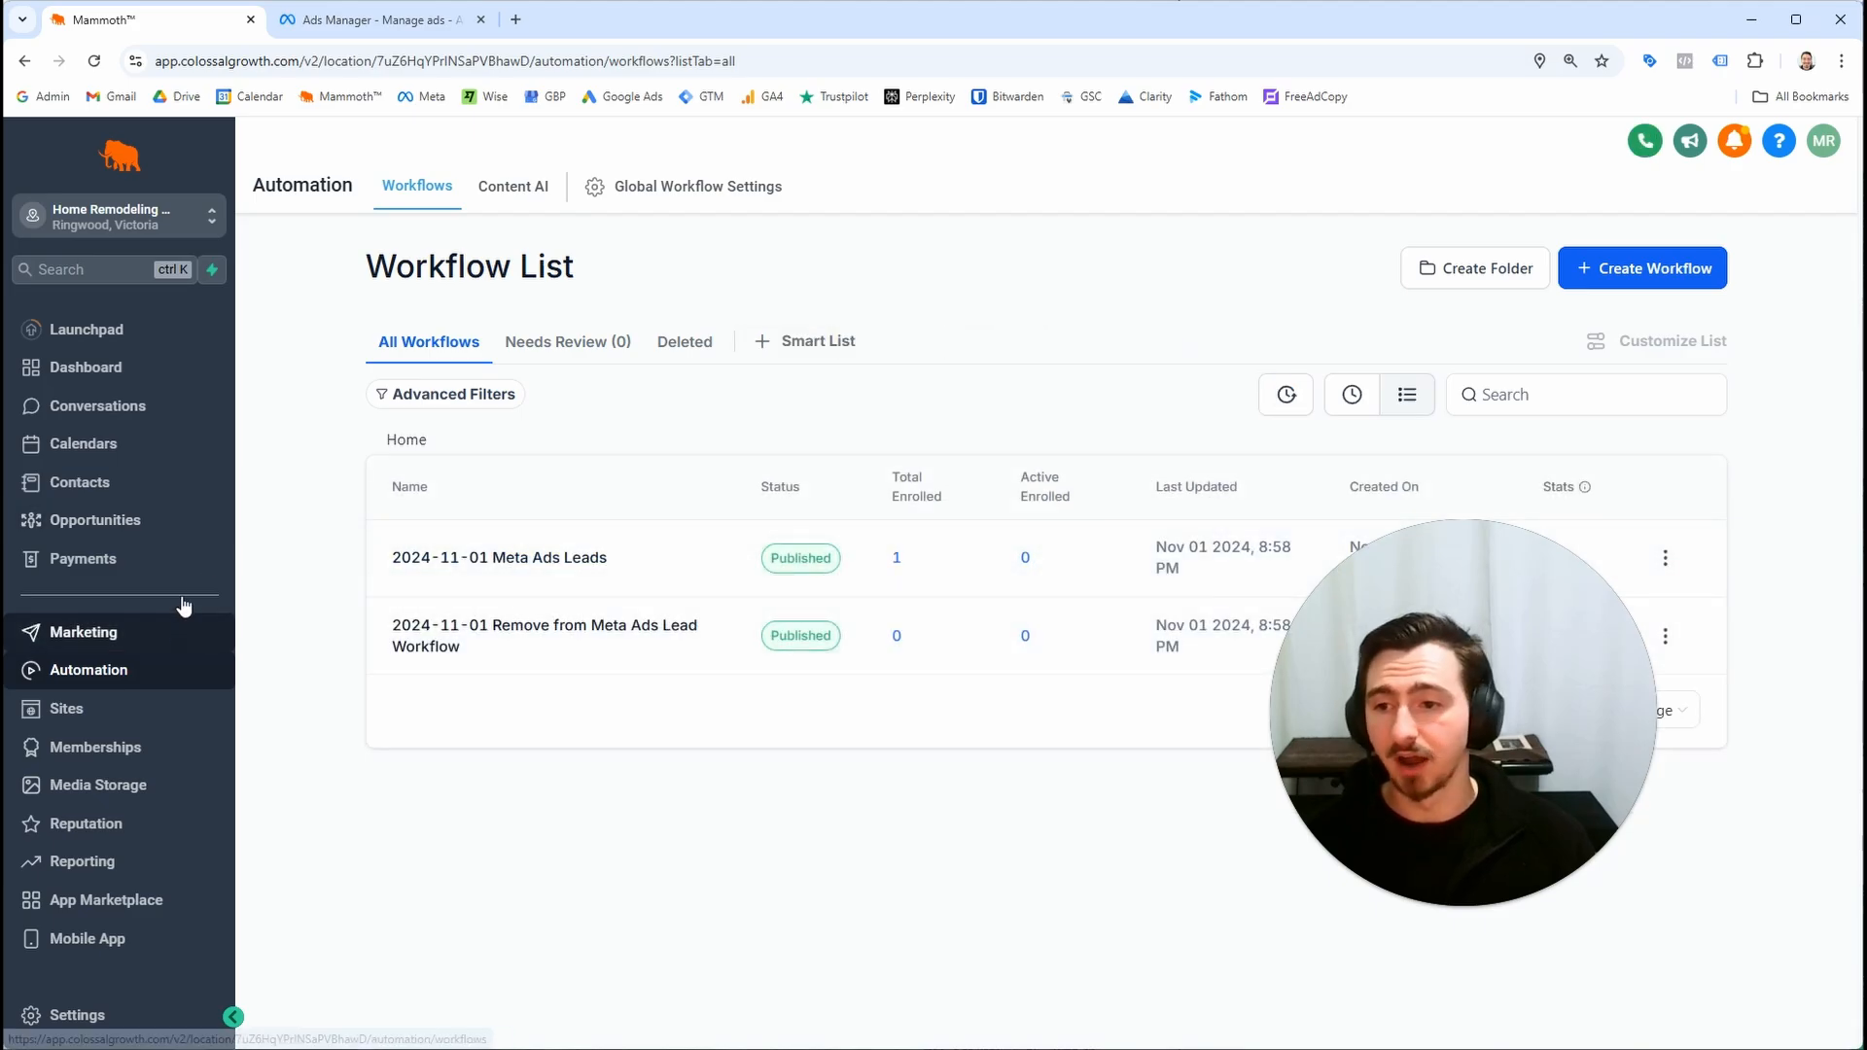
left_click(190, 530)
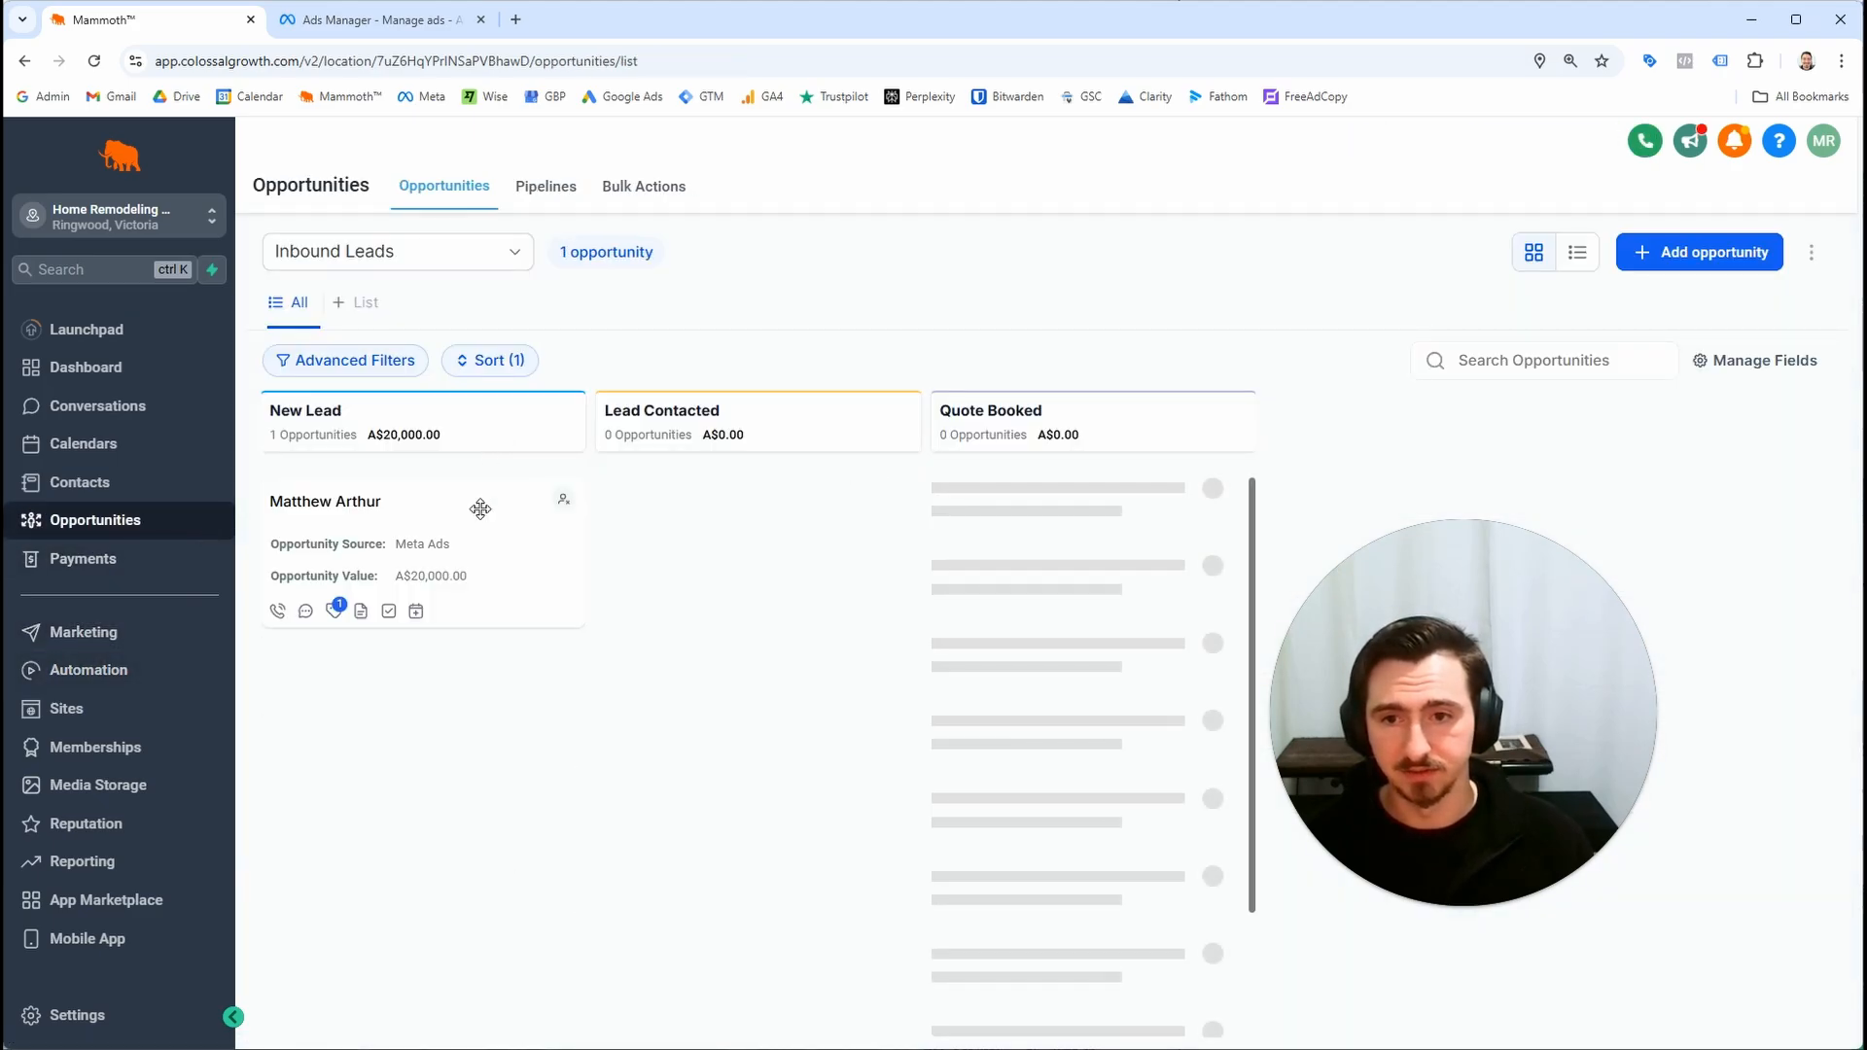
Move the lead's opportunity card from the New Lead stage to Lead Contacted in the Inbound Leads pipeline
left_click_drag(471, 516, 765, 726)
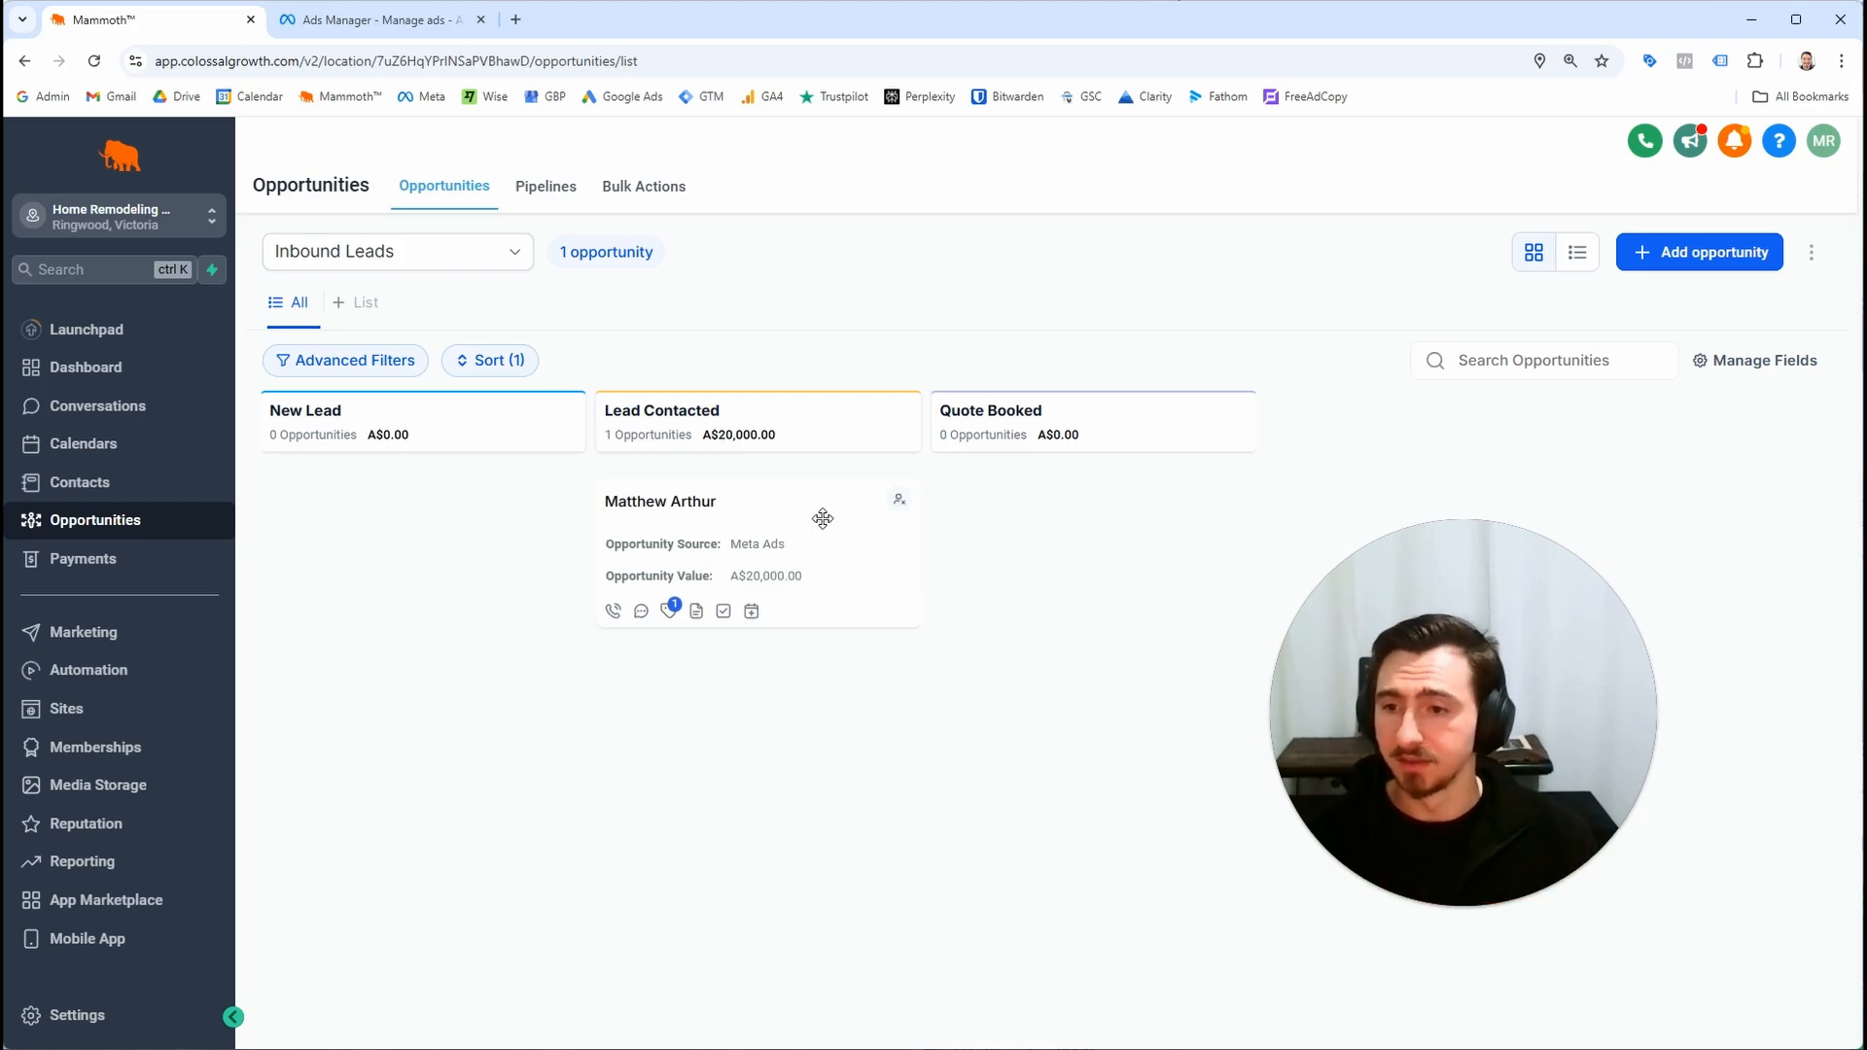
left_click(73, 669)
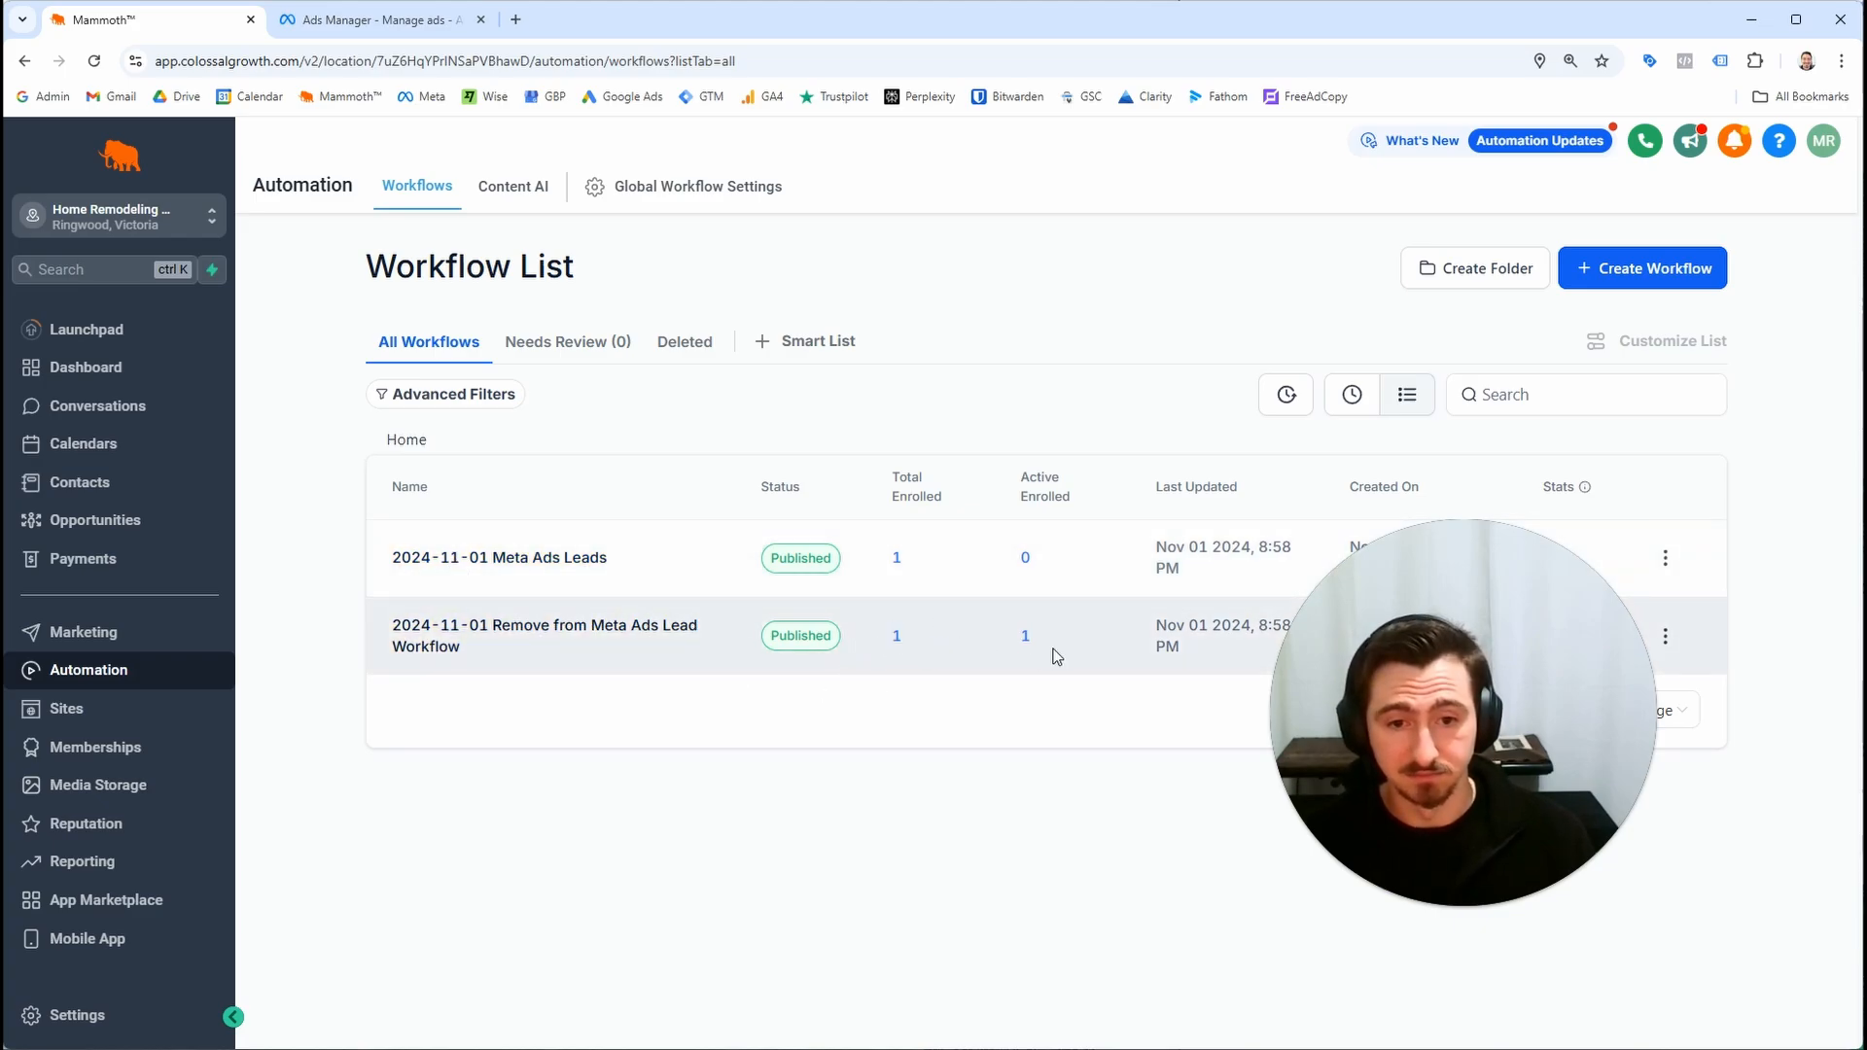
Check the enrollment history and action of the Remove from Meta Ads Lead Workflow
left_click(1027, 637)
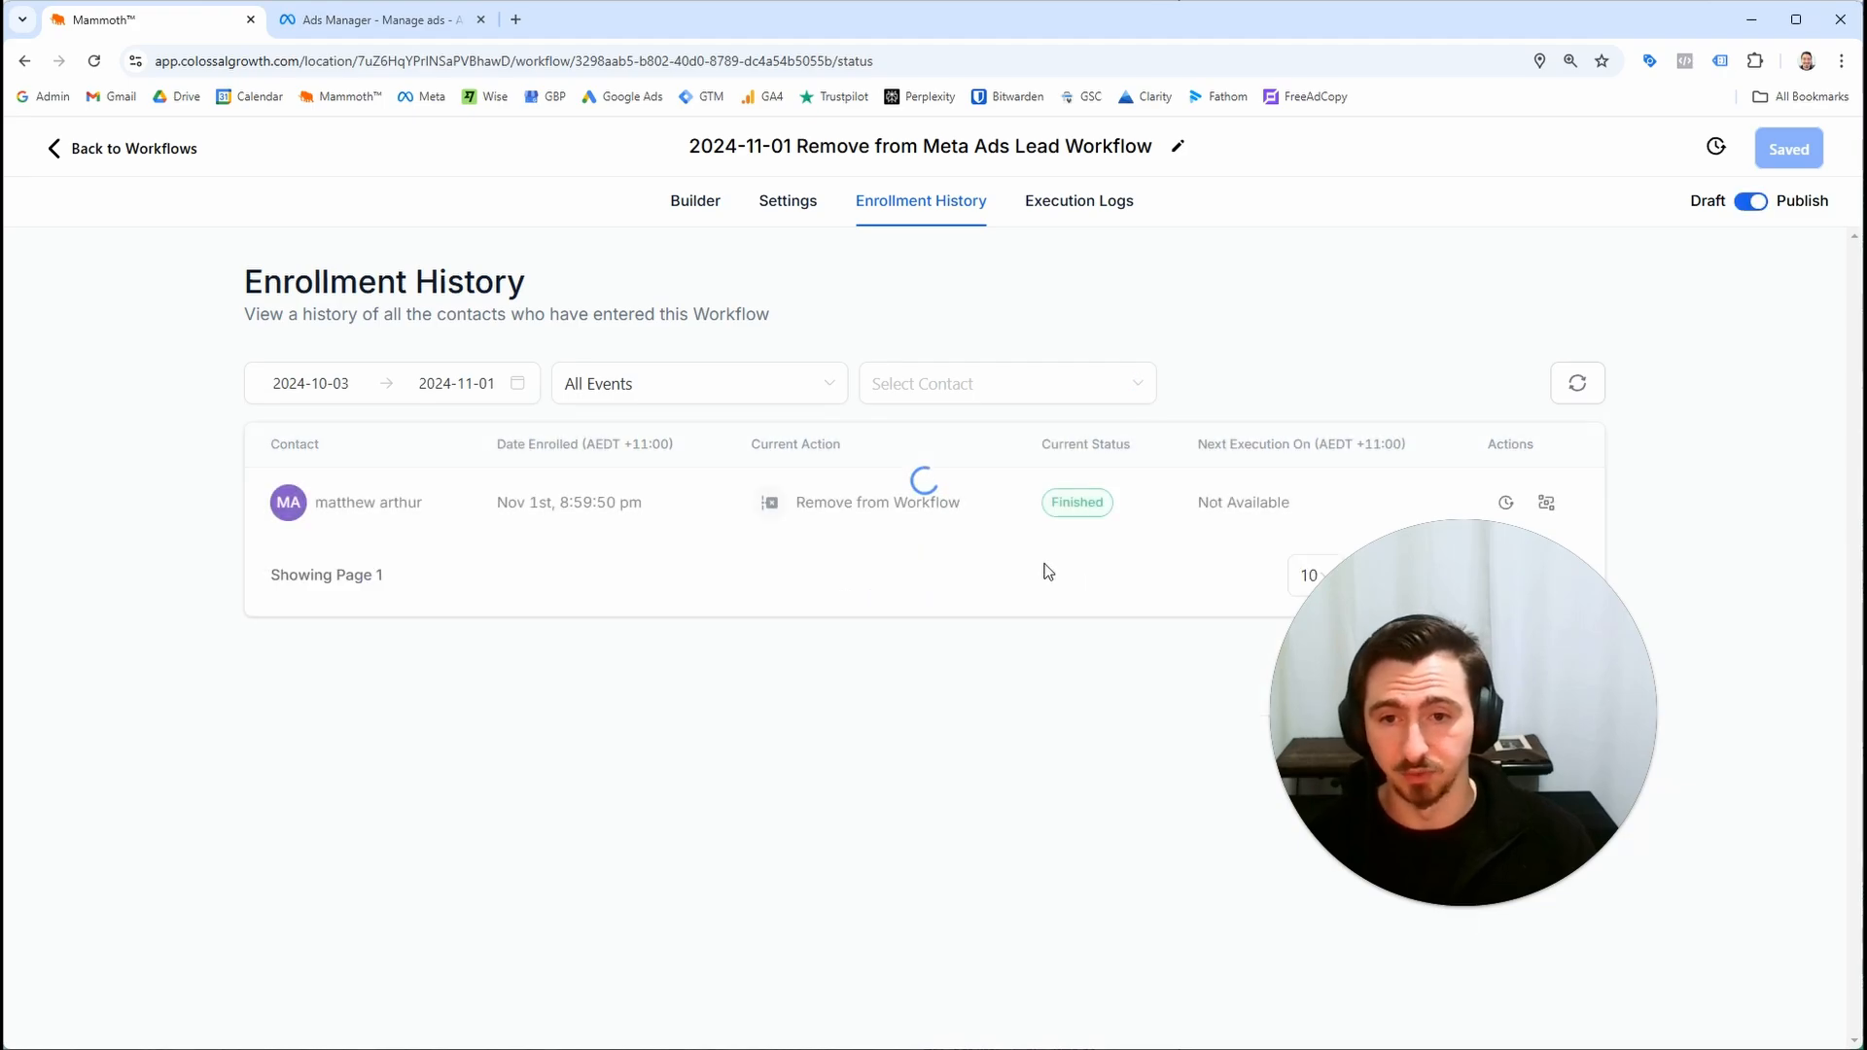
left_click(83, 154)
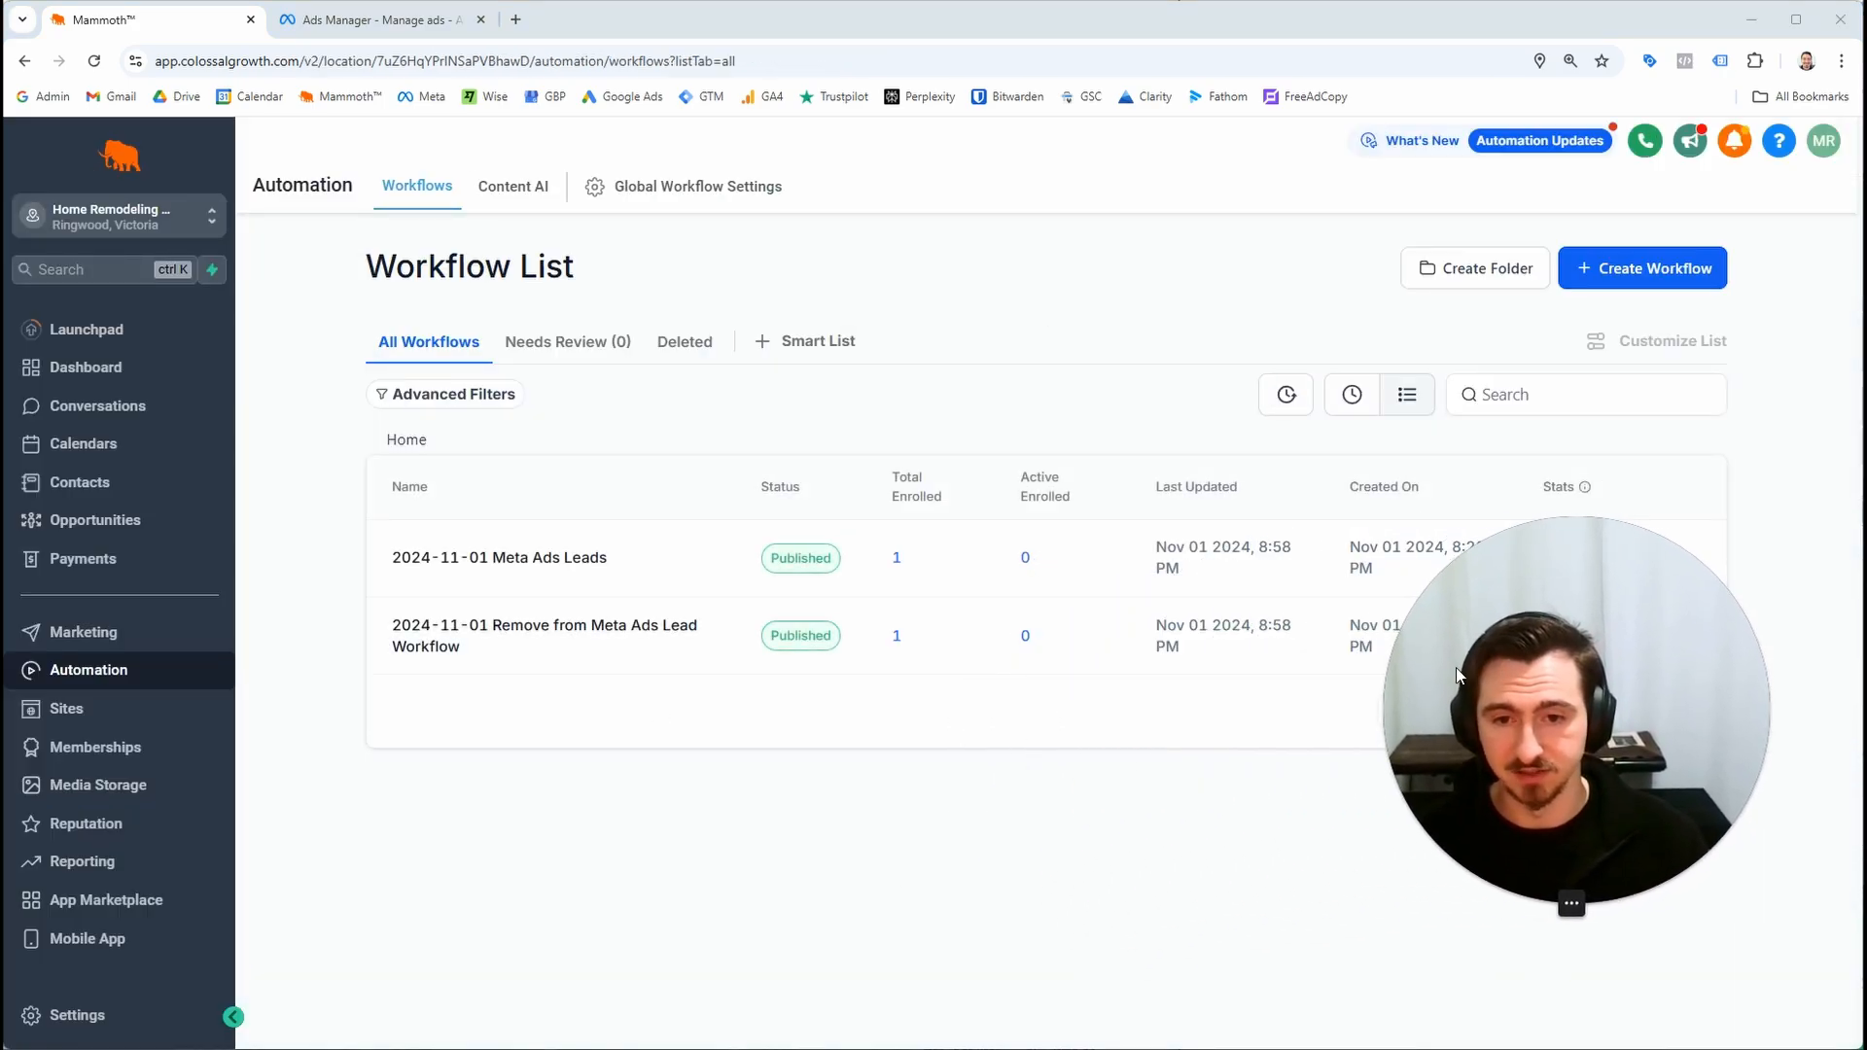
left_click(563, 642)
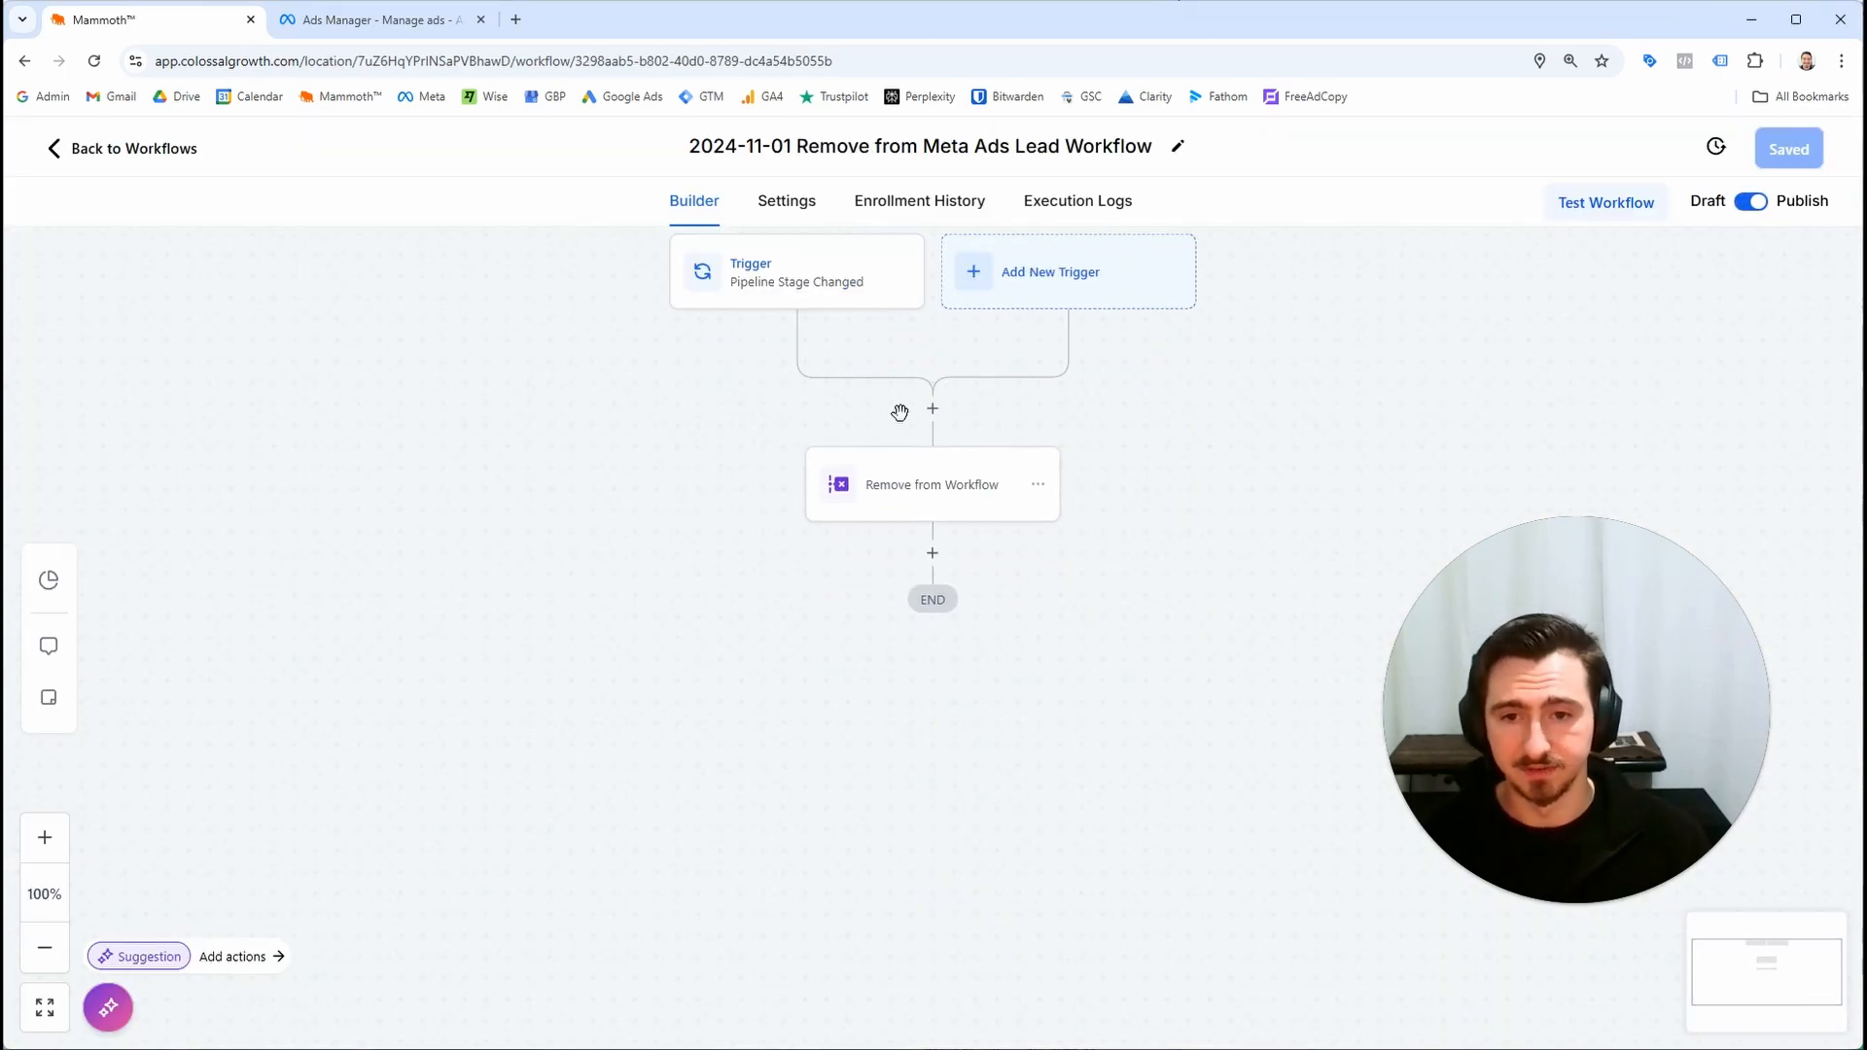
left_click(880, 494)
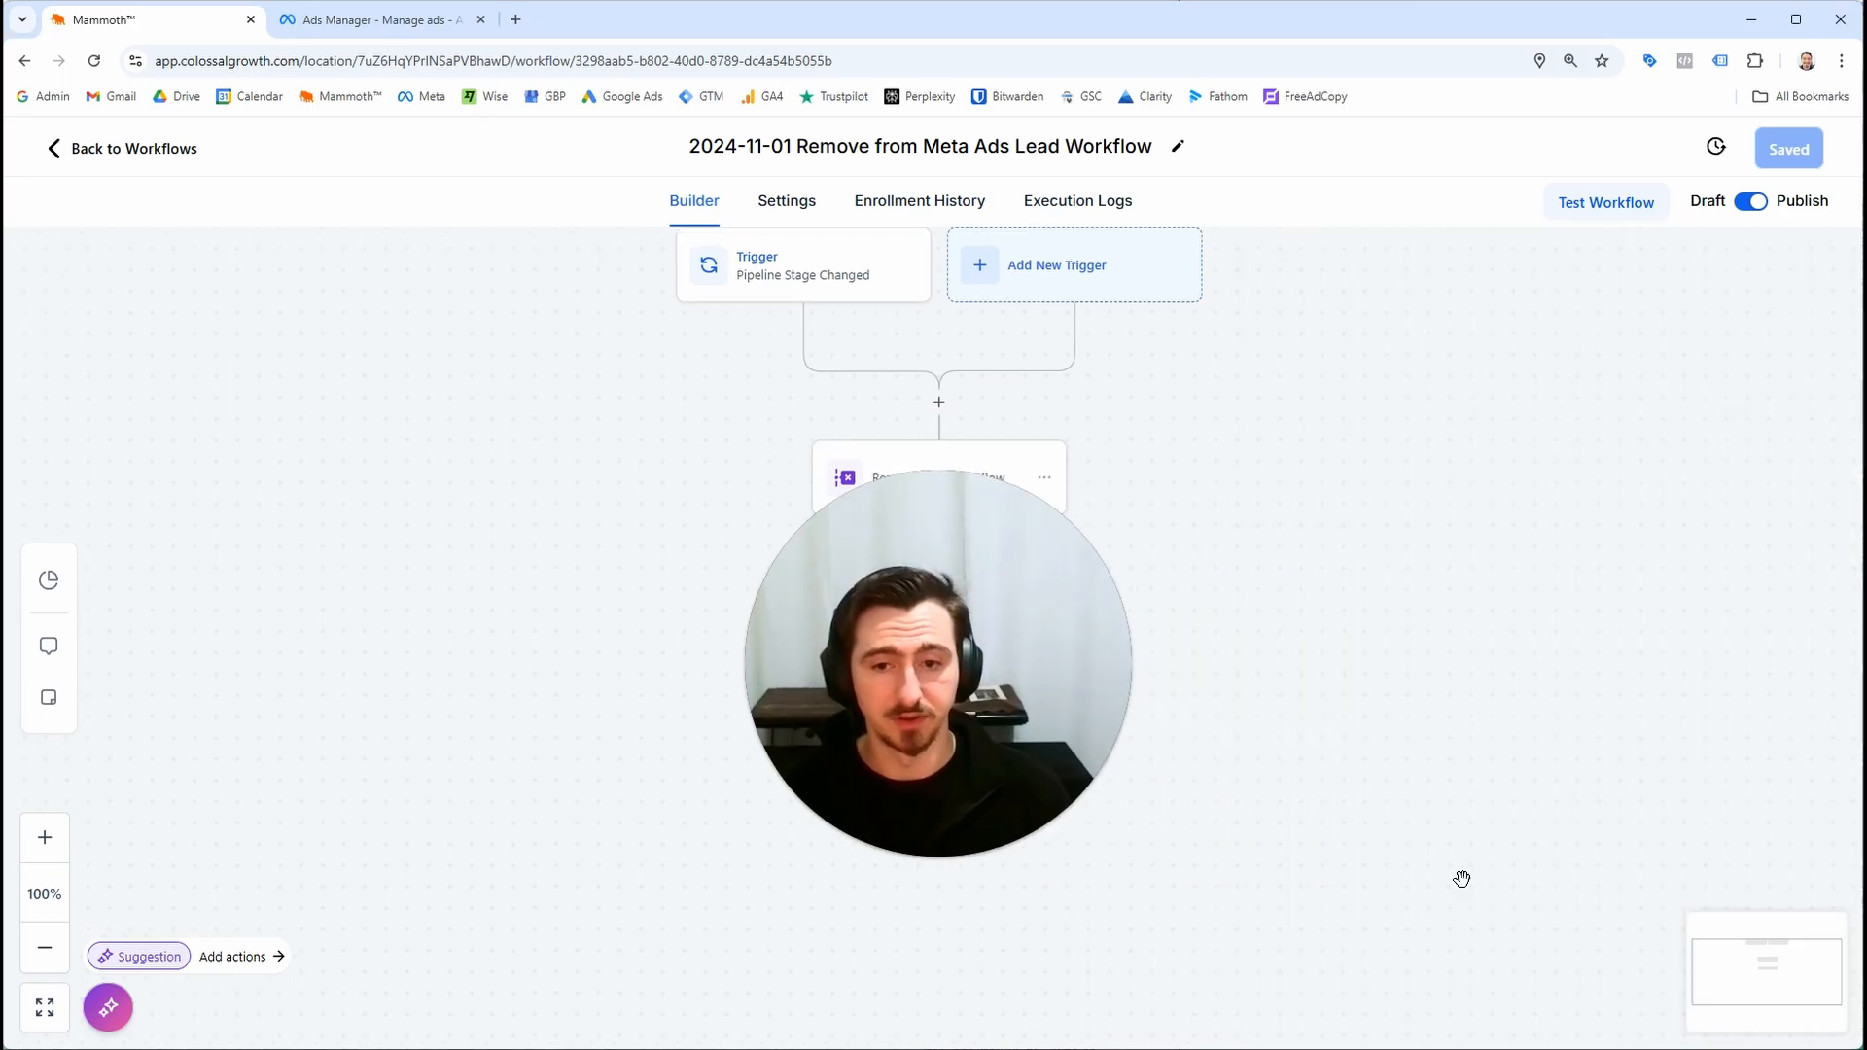
left_click(860, 201)
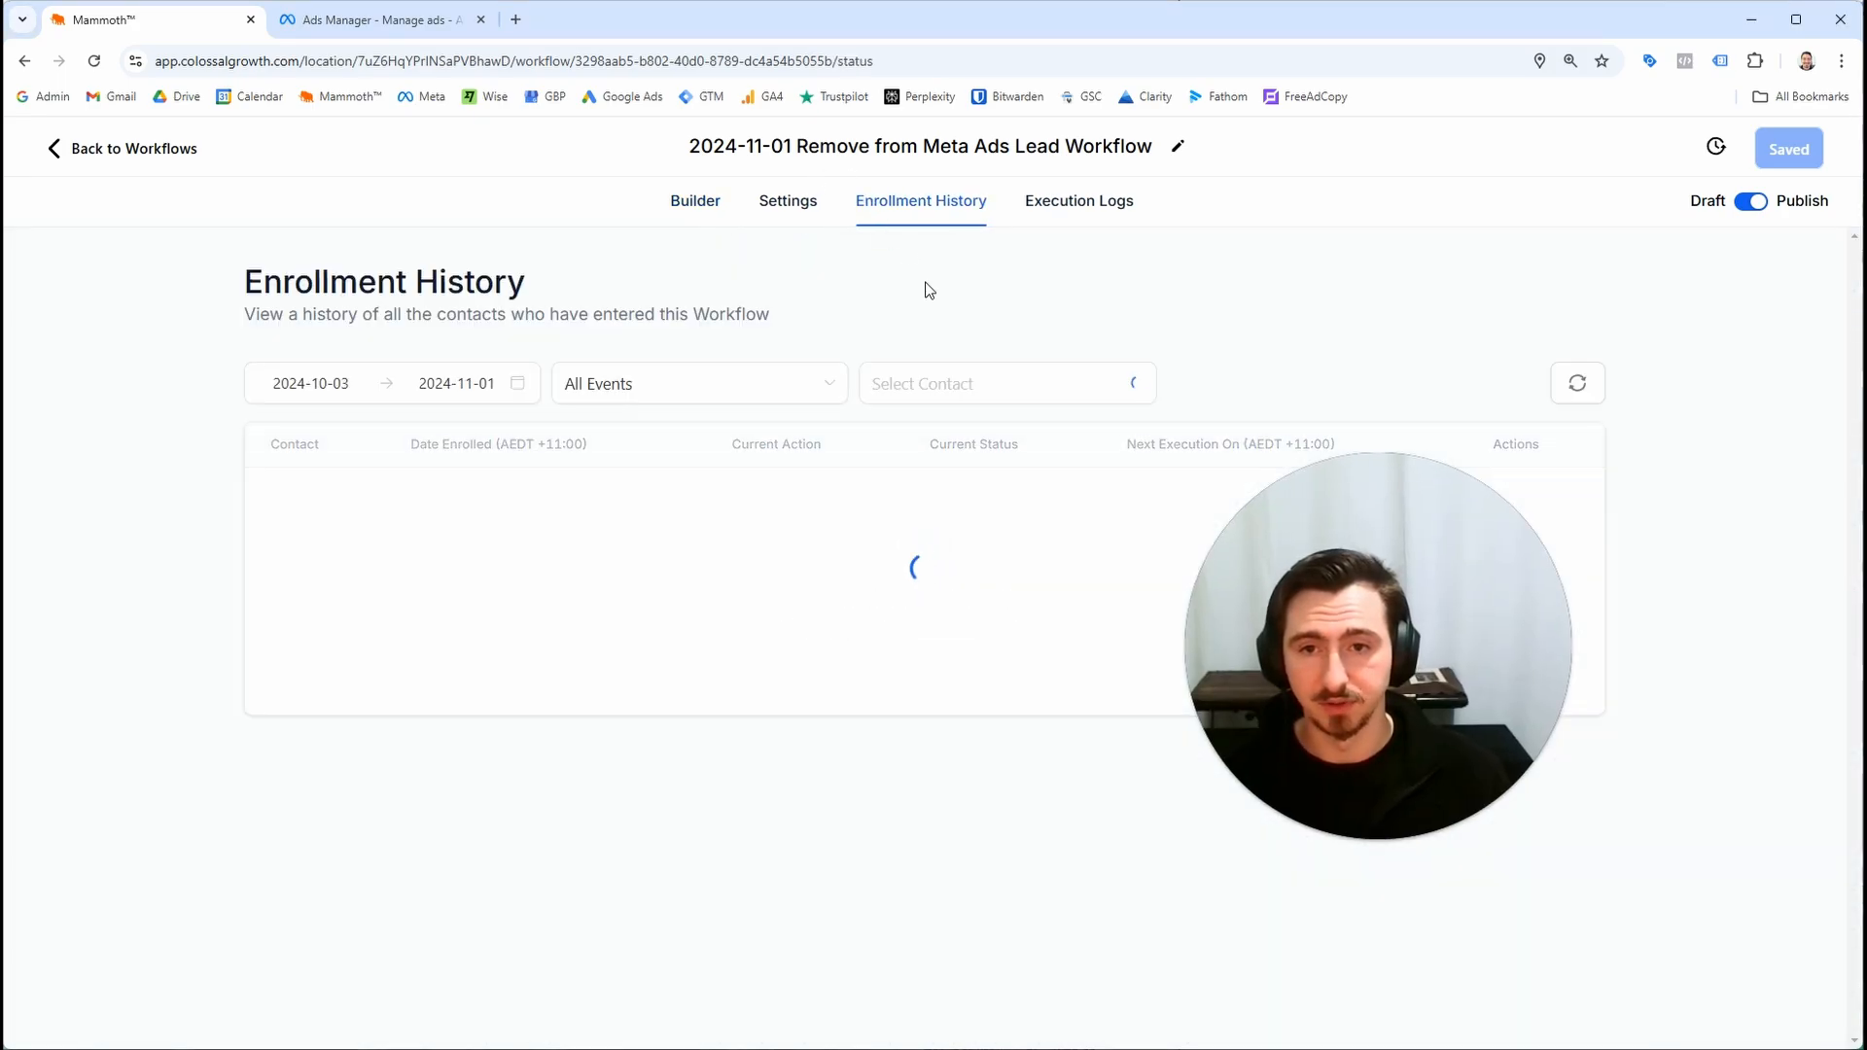
left_click_drag(1374, 595, 1644, 725)
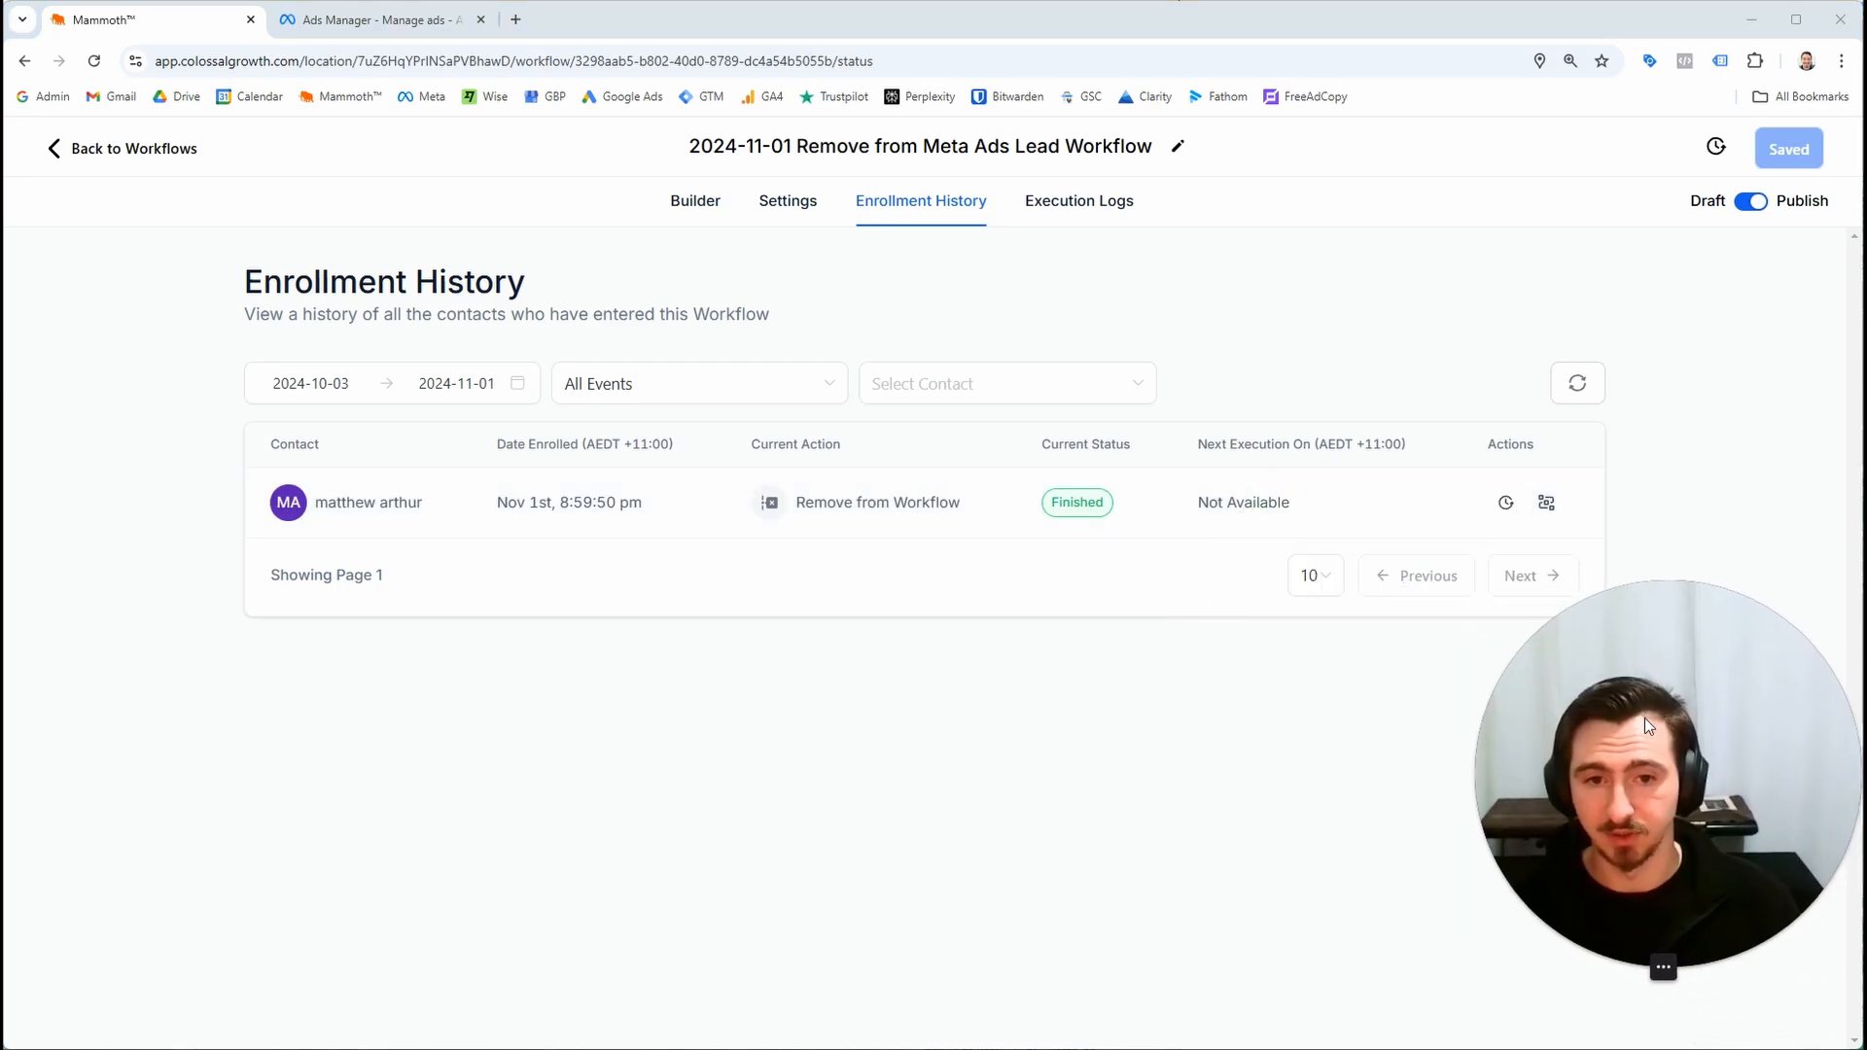
left_click(185, 146)
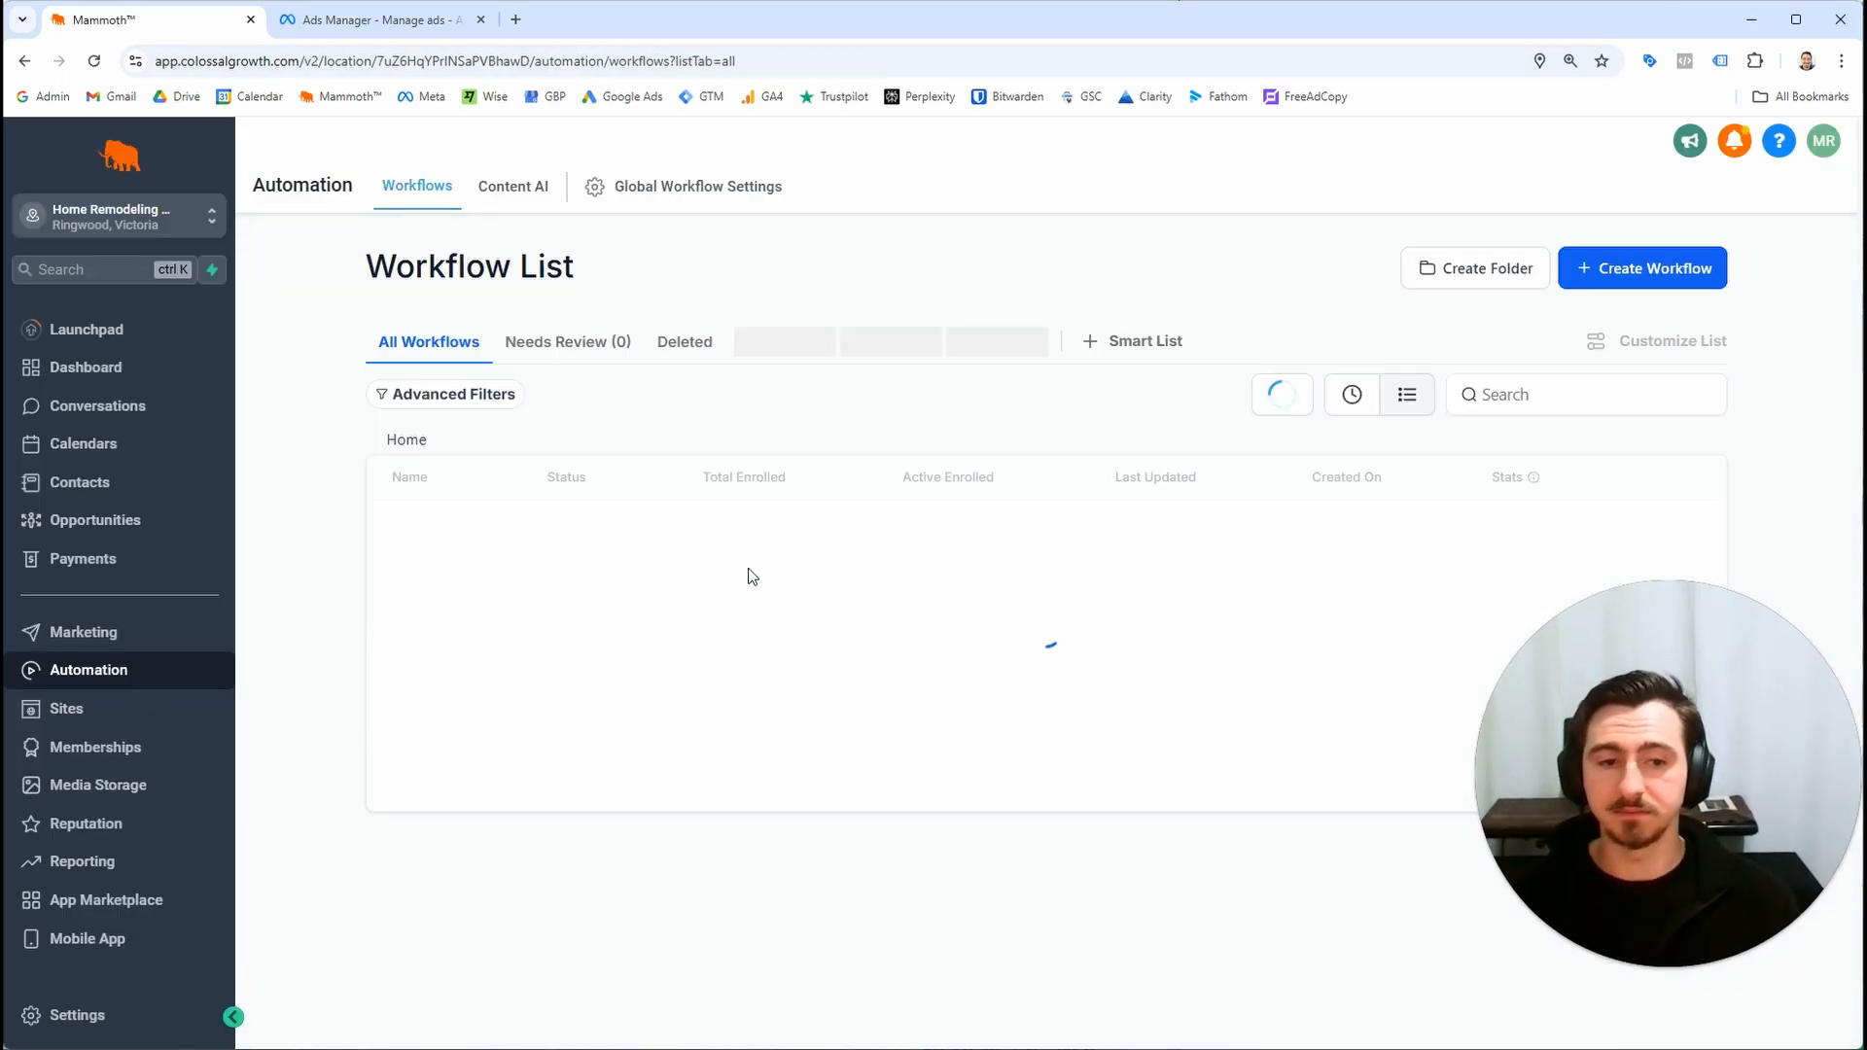
Review the sequence of actions in the 2024-11-01 Meta Ads Leads workflow
mouse_move(1617, 770)
left_mouse_down()
mouse_move(1547, 783)
mouse_move(1337, 692)
mouse_move(1660, 827)
mouse_move(1626, 749)
left_mouse_up()
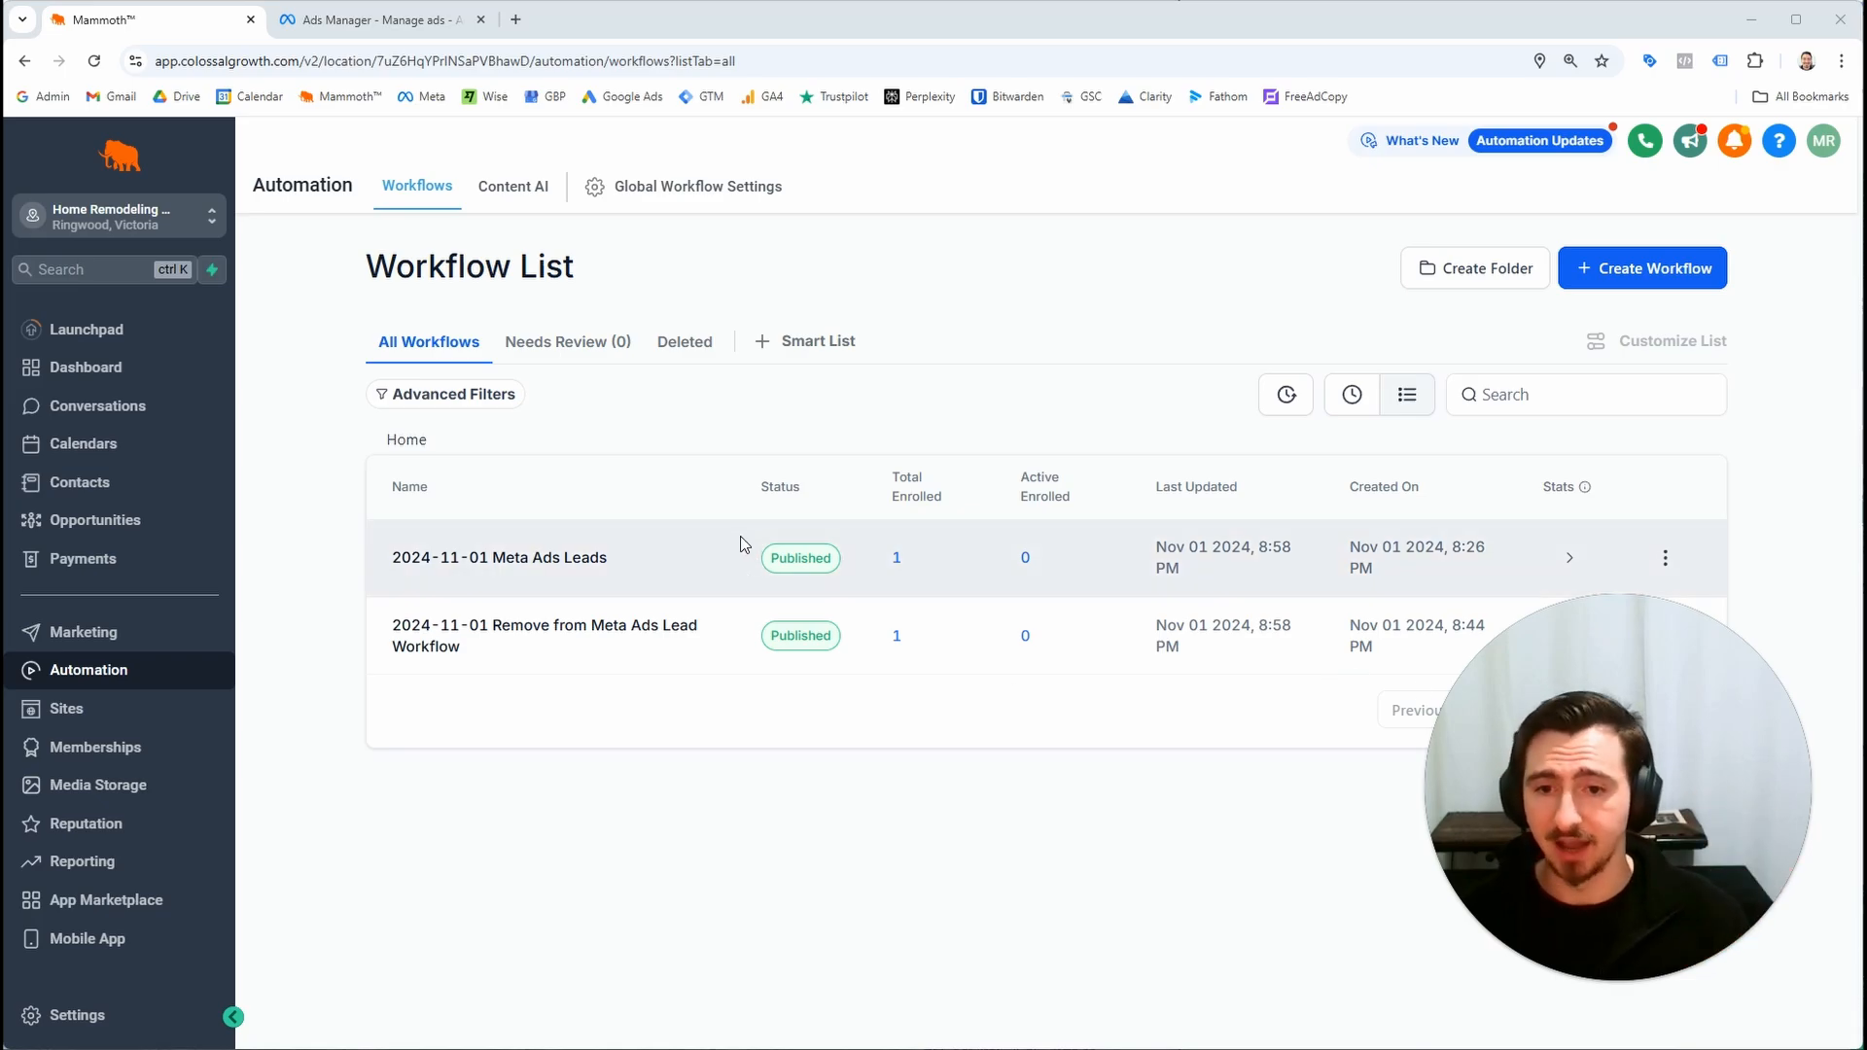
left_click(505, 561)
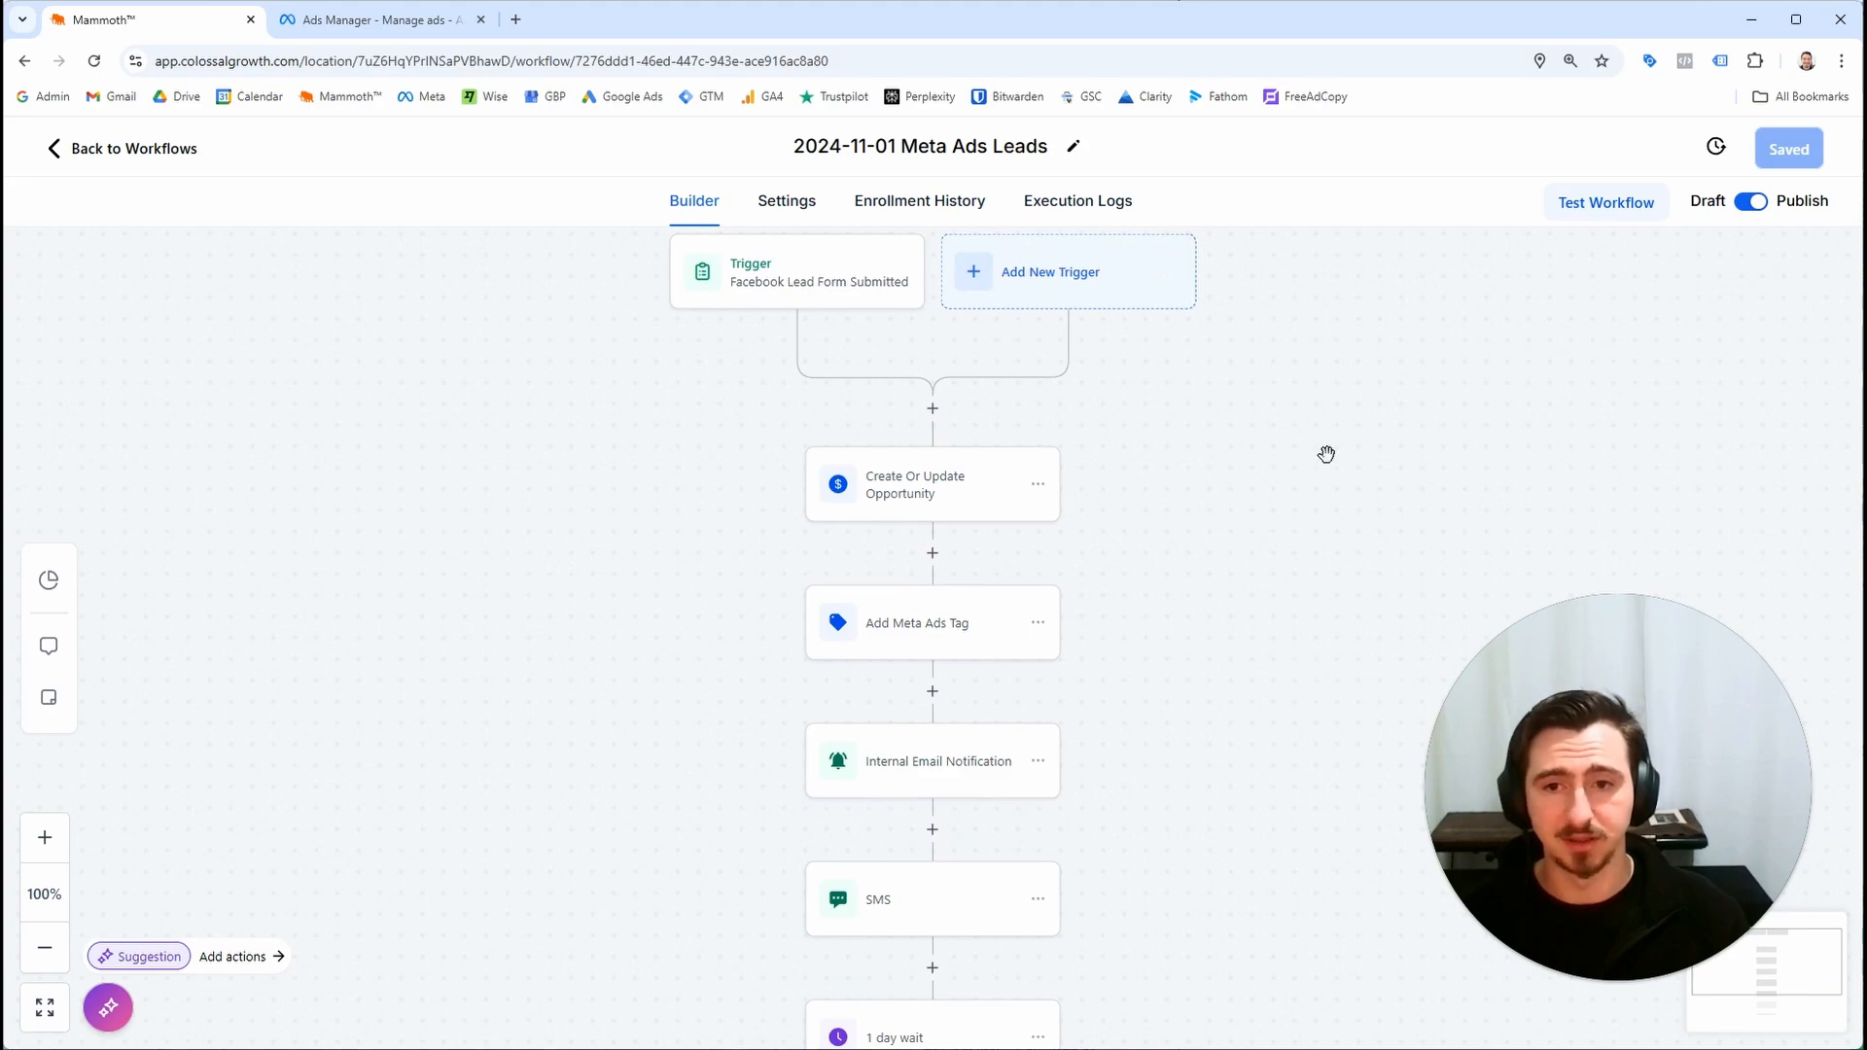
left_click_drag(1265, 561, 1231, 412)
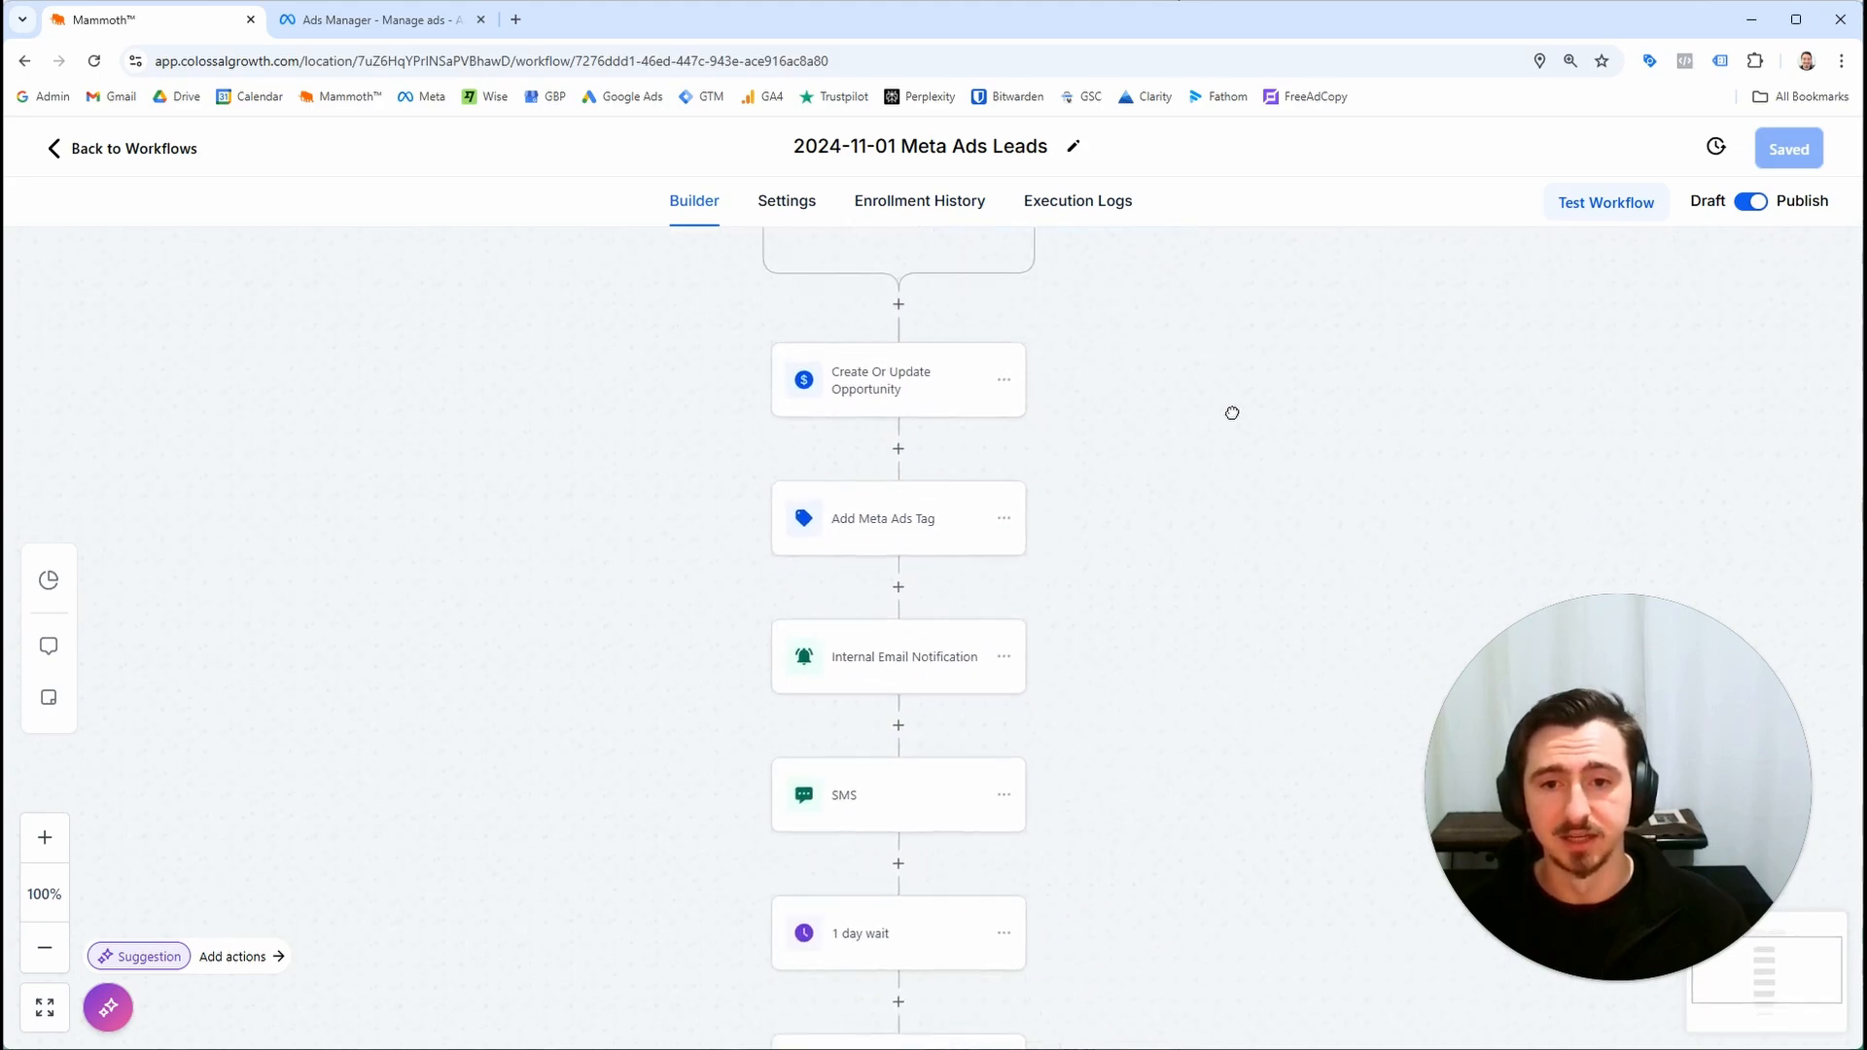
scroll(1088, 424, "down", 2)
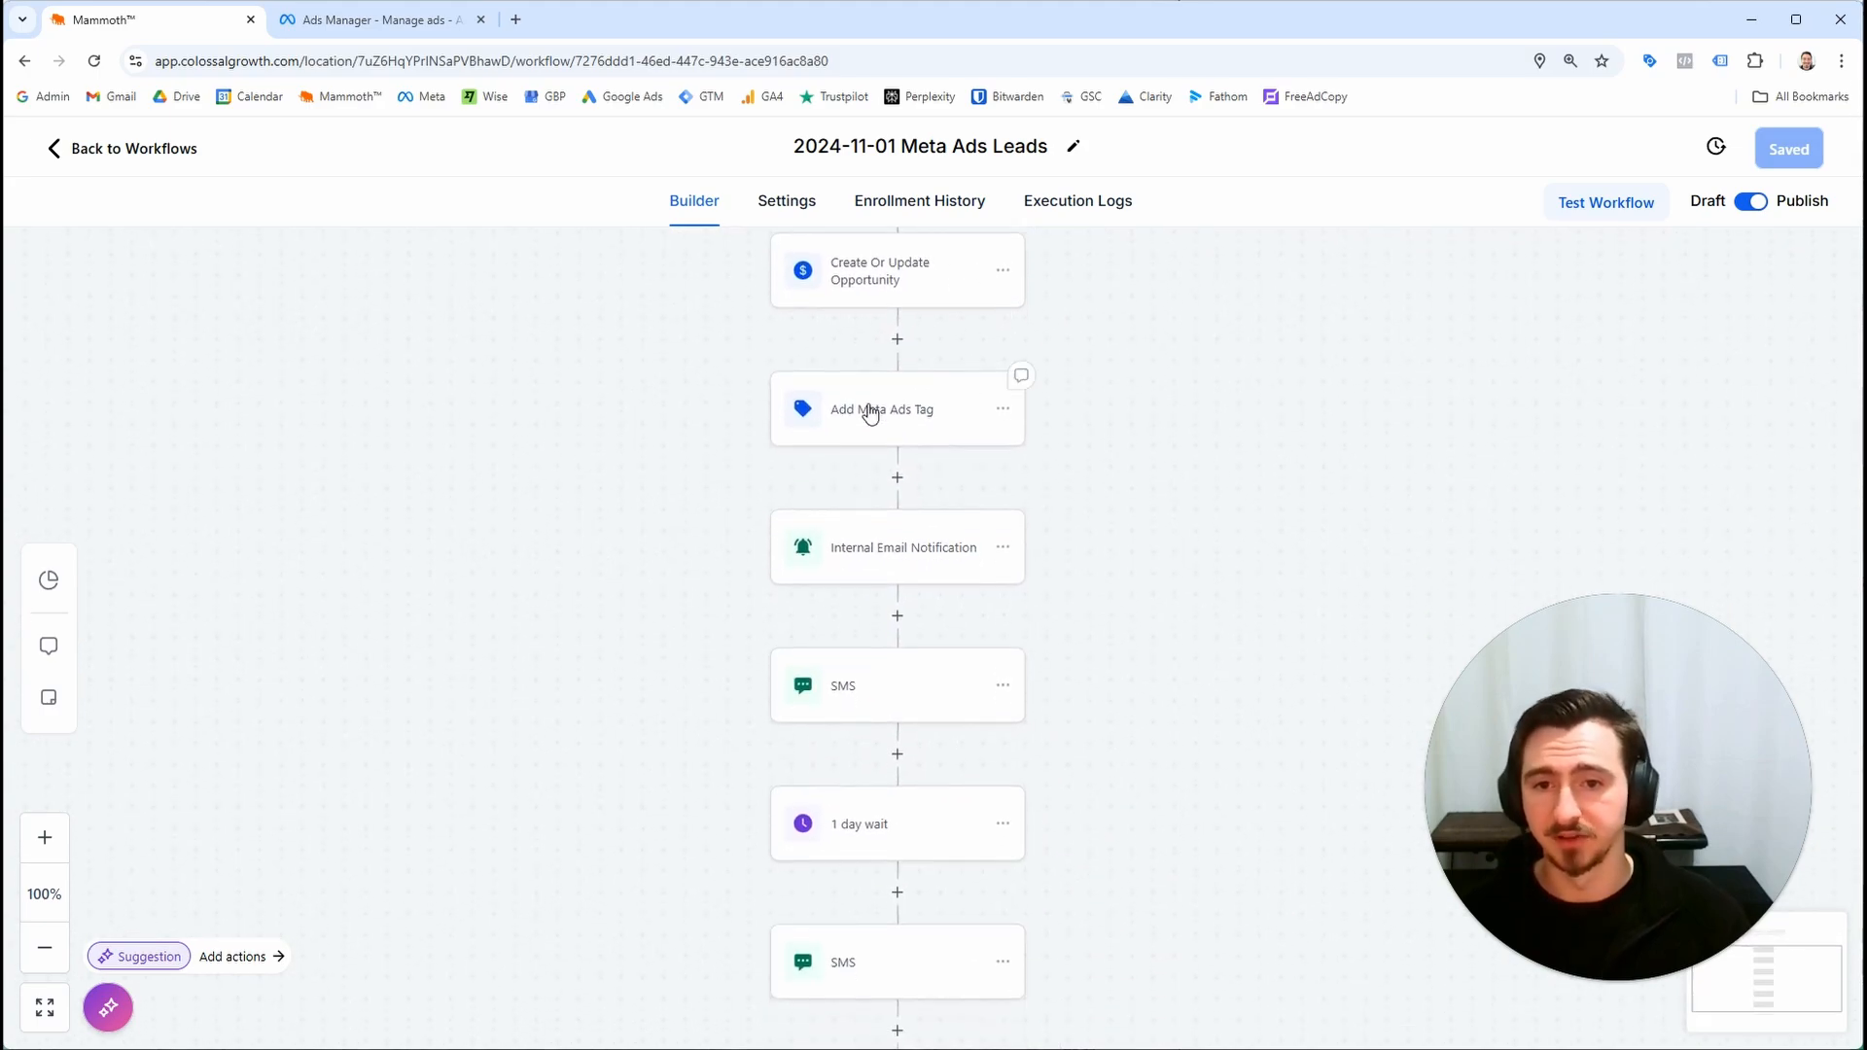
scroll(1246, 483, "down", 1)
left_click_drag(1205, 484, 1172, 523)
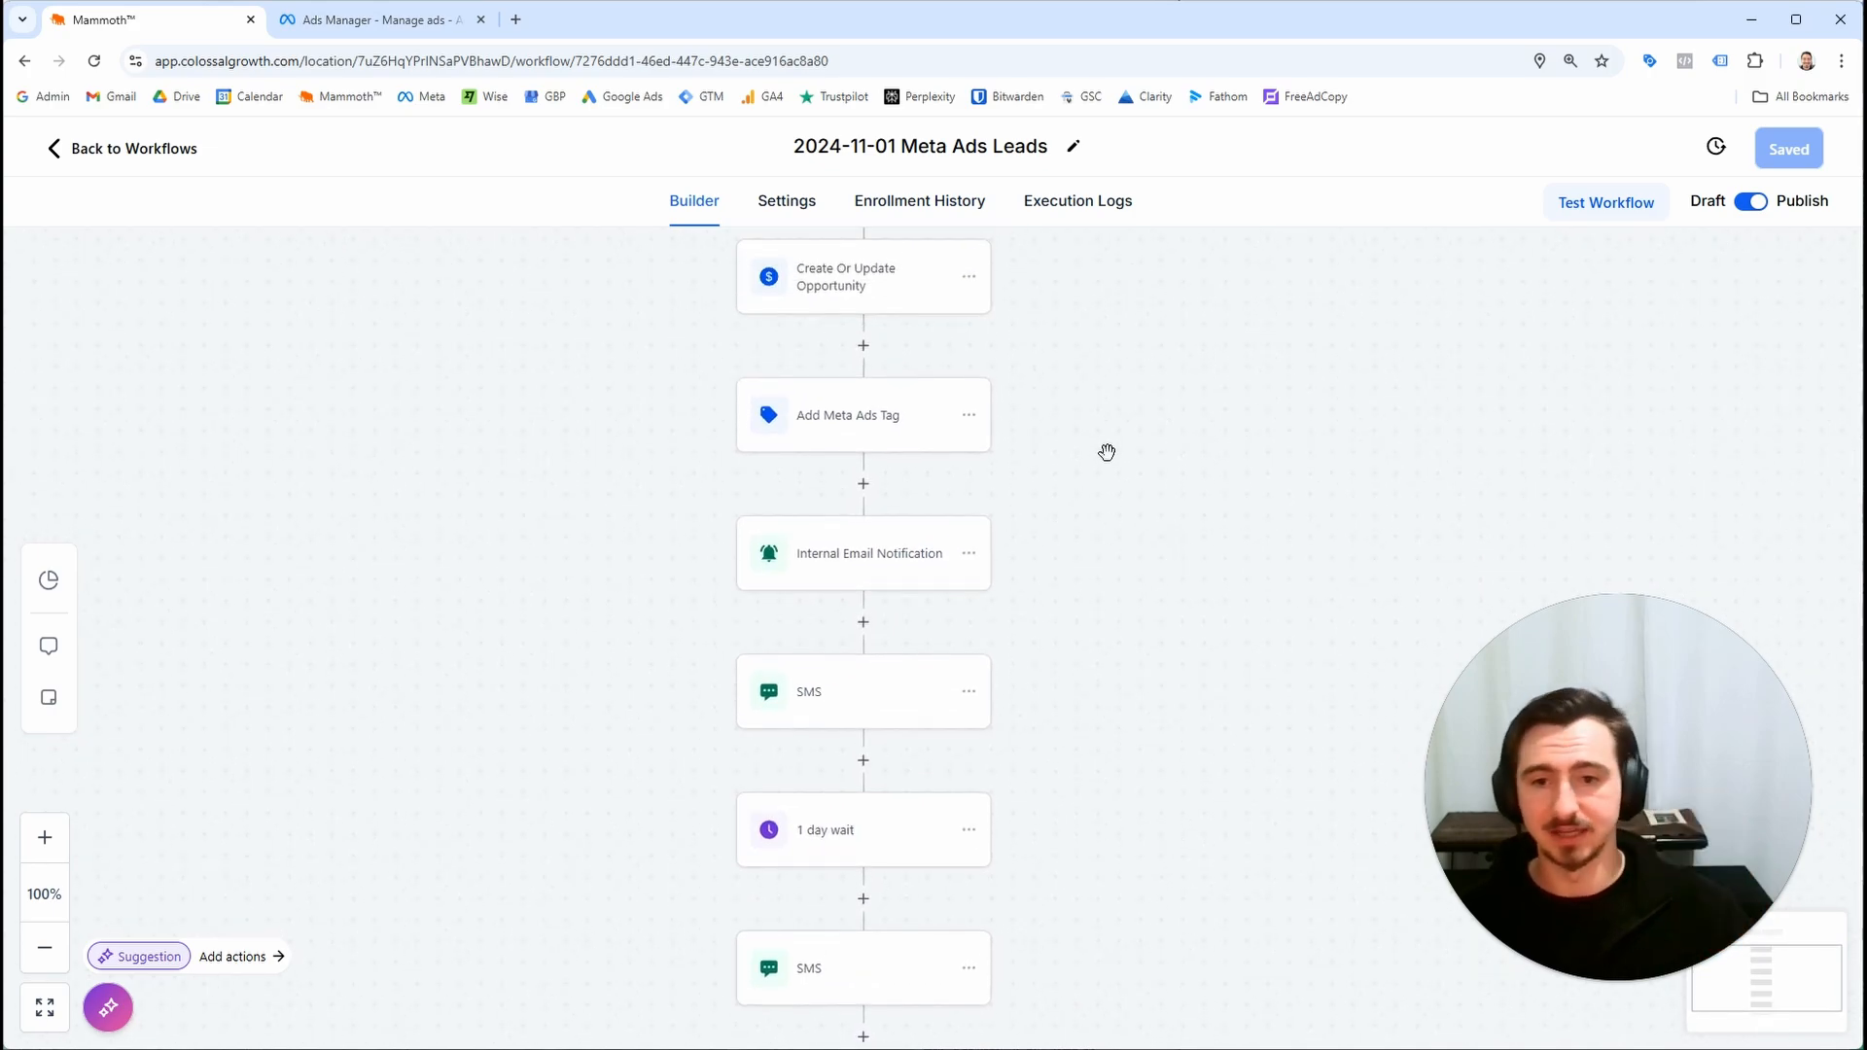
scroll(973, 419, "down", 2)
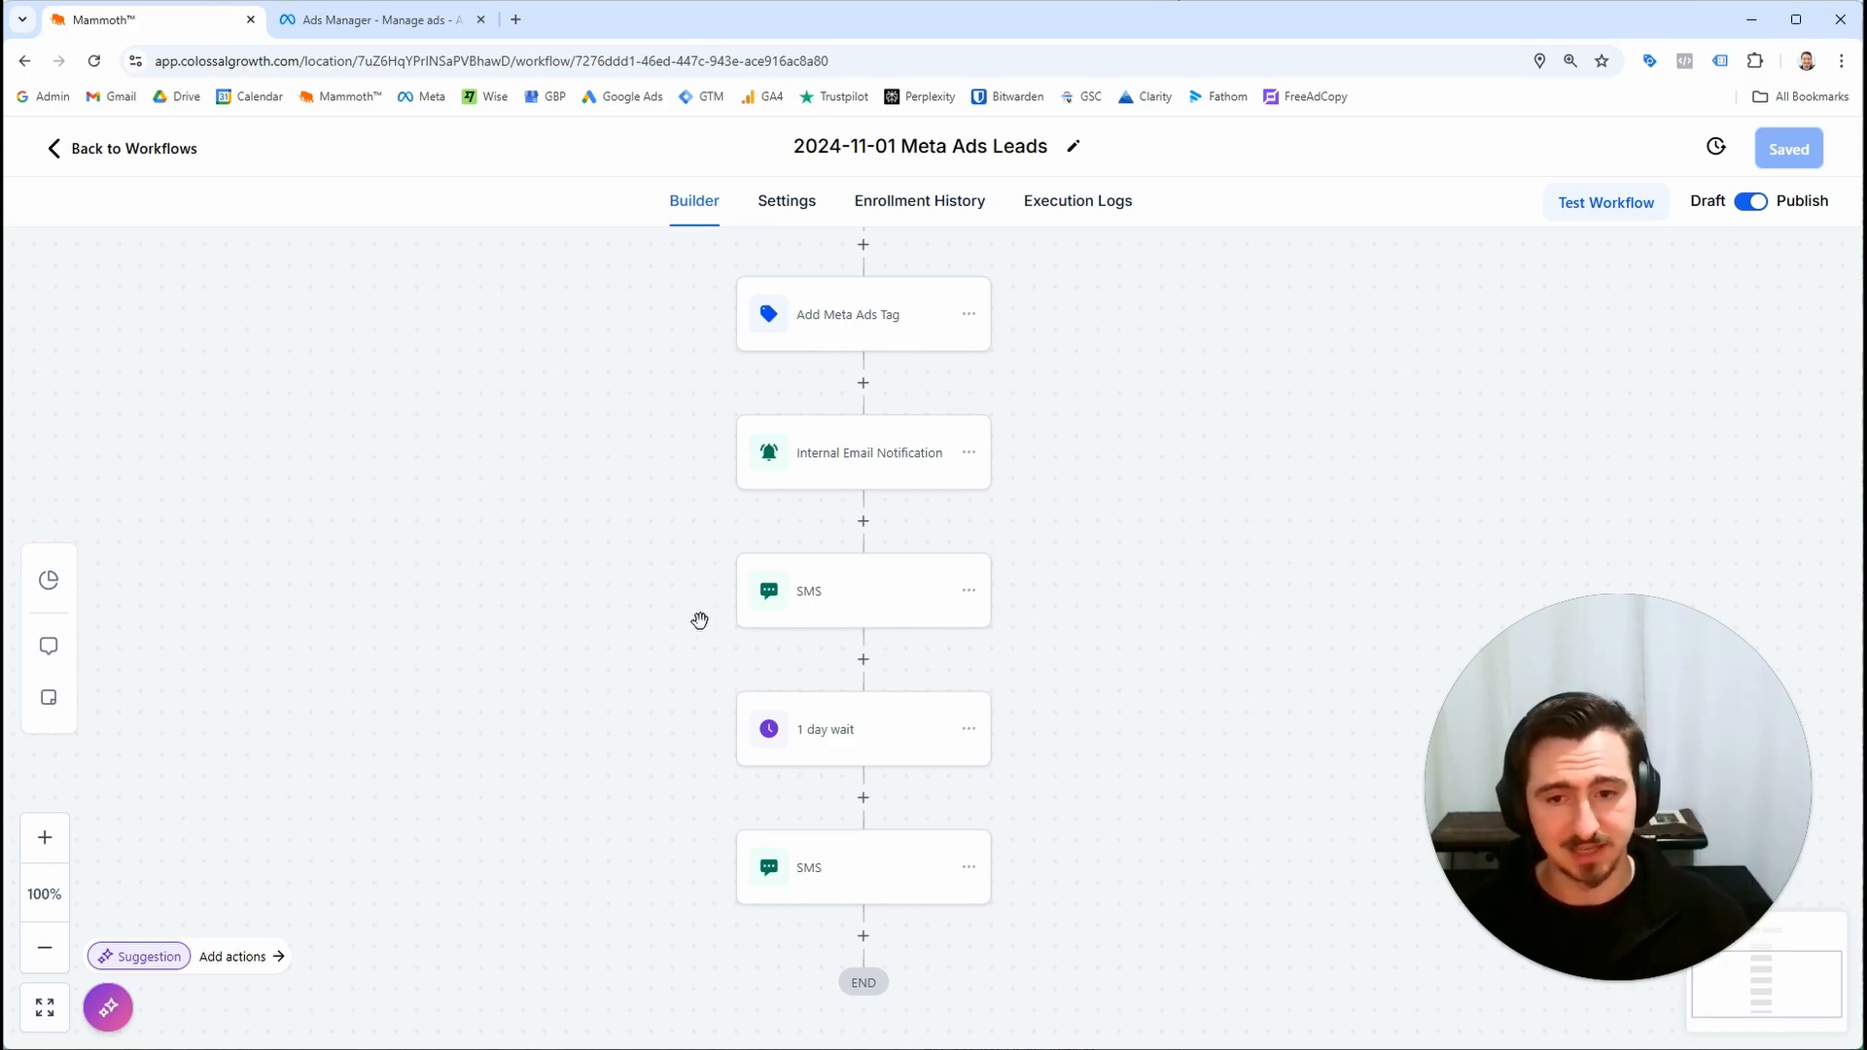
left_click_drag(1271, 804, 1238, 675)
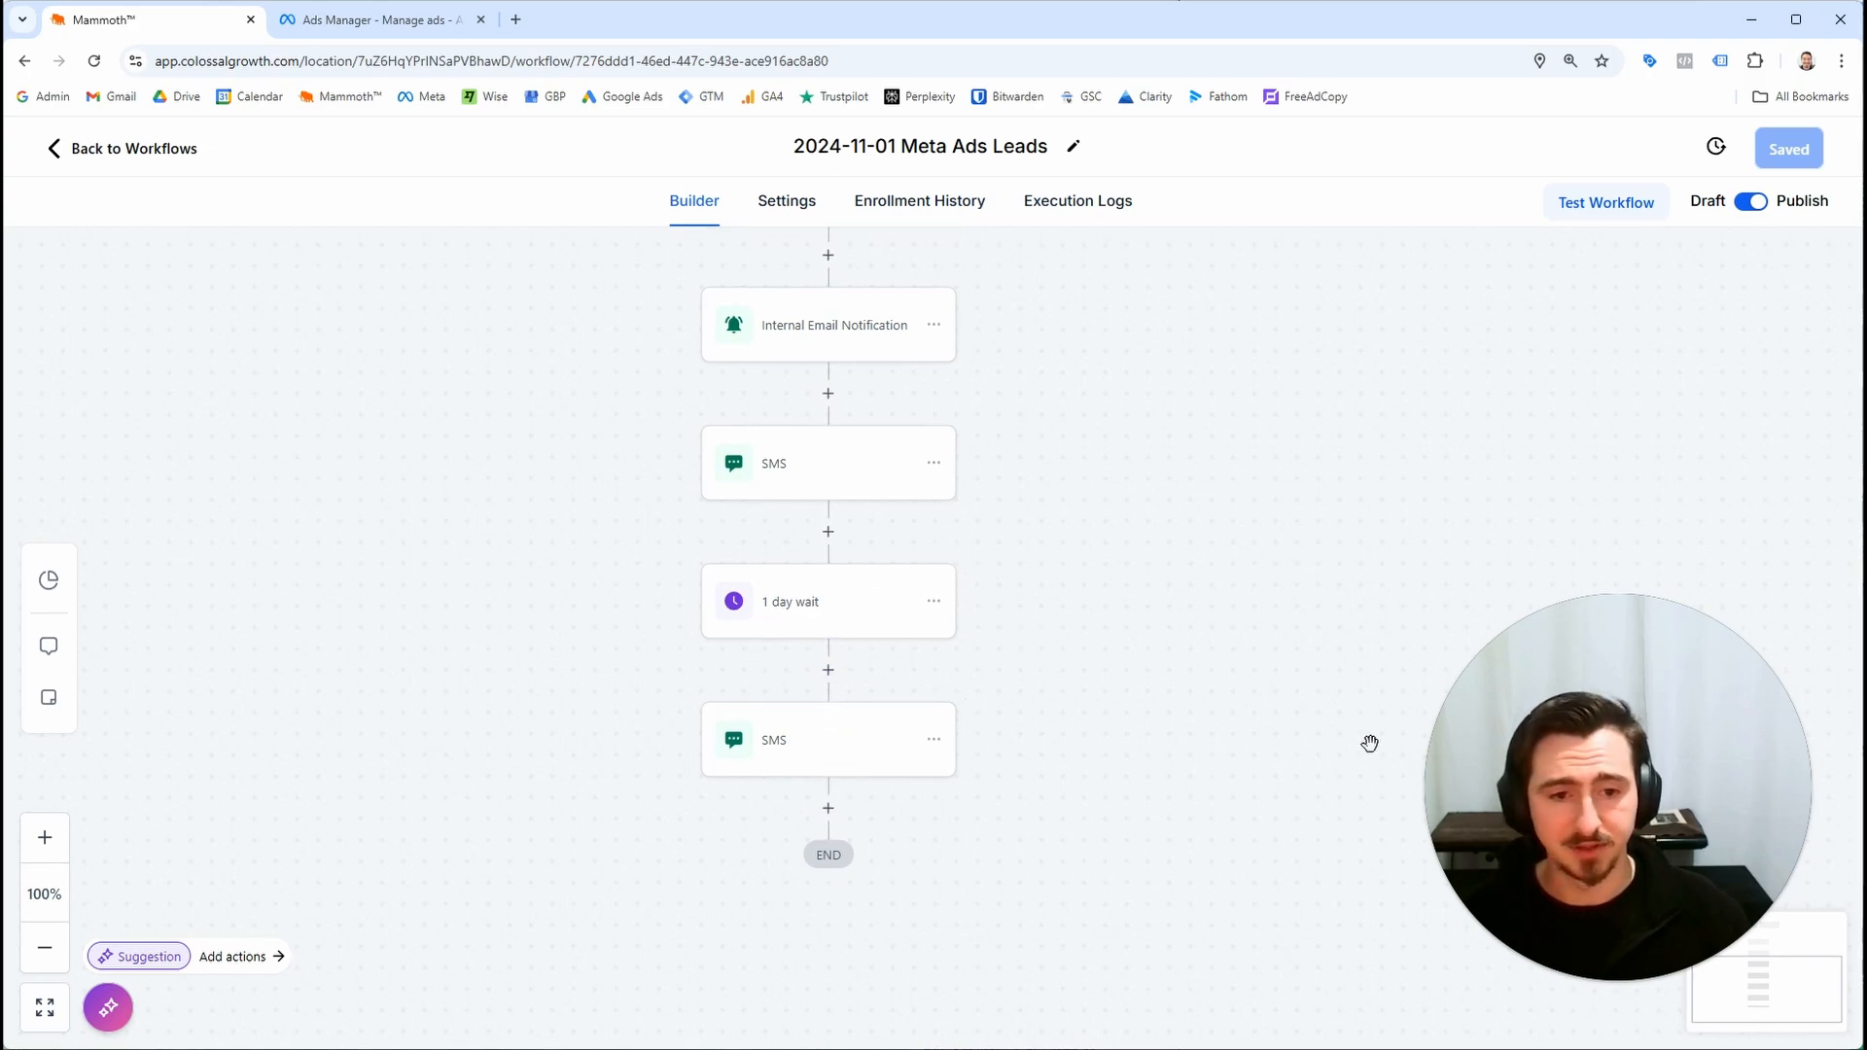
Open the final SMS action of the Meta Ads Leads workflow and read its message without changing it
left_click(891, 778)
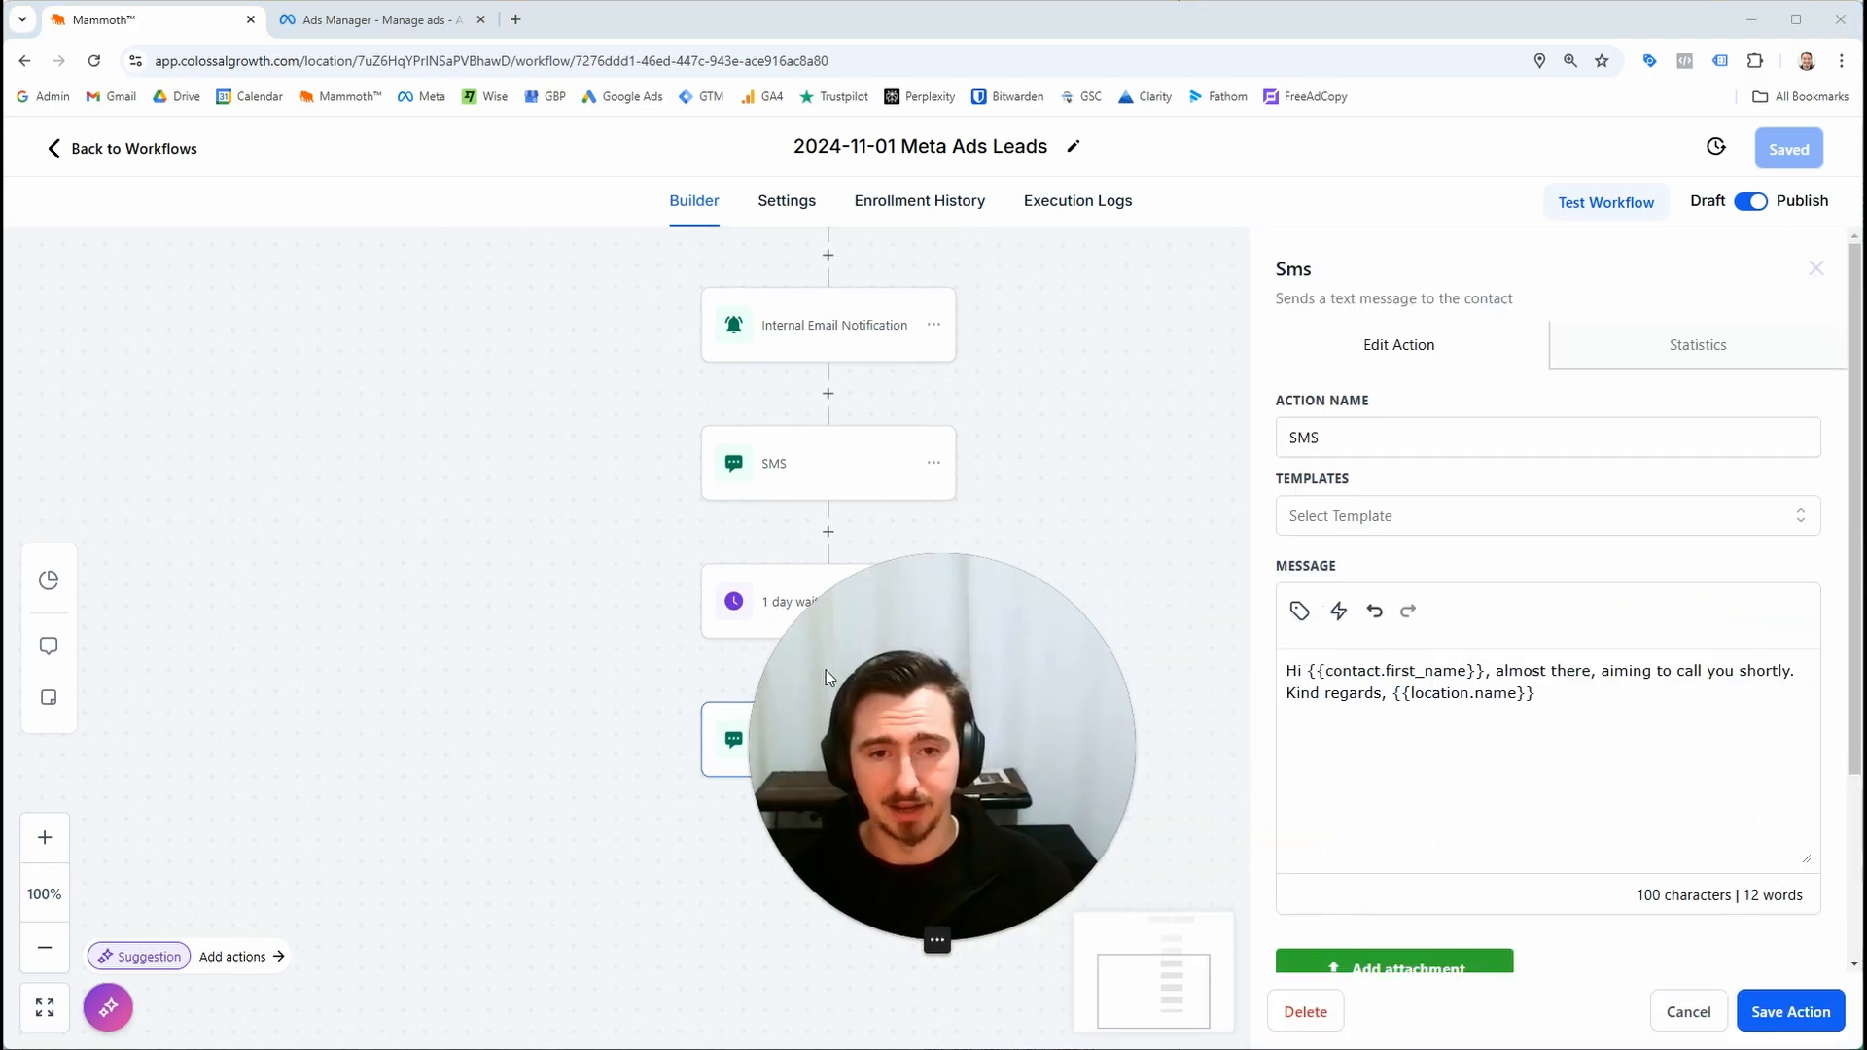
left_click_drag(1623, 713, 1291, 662)
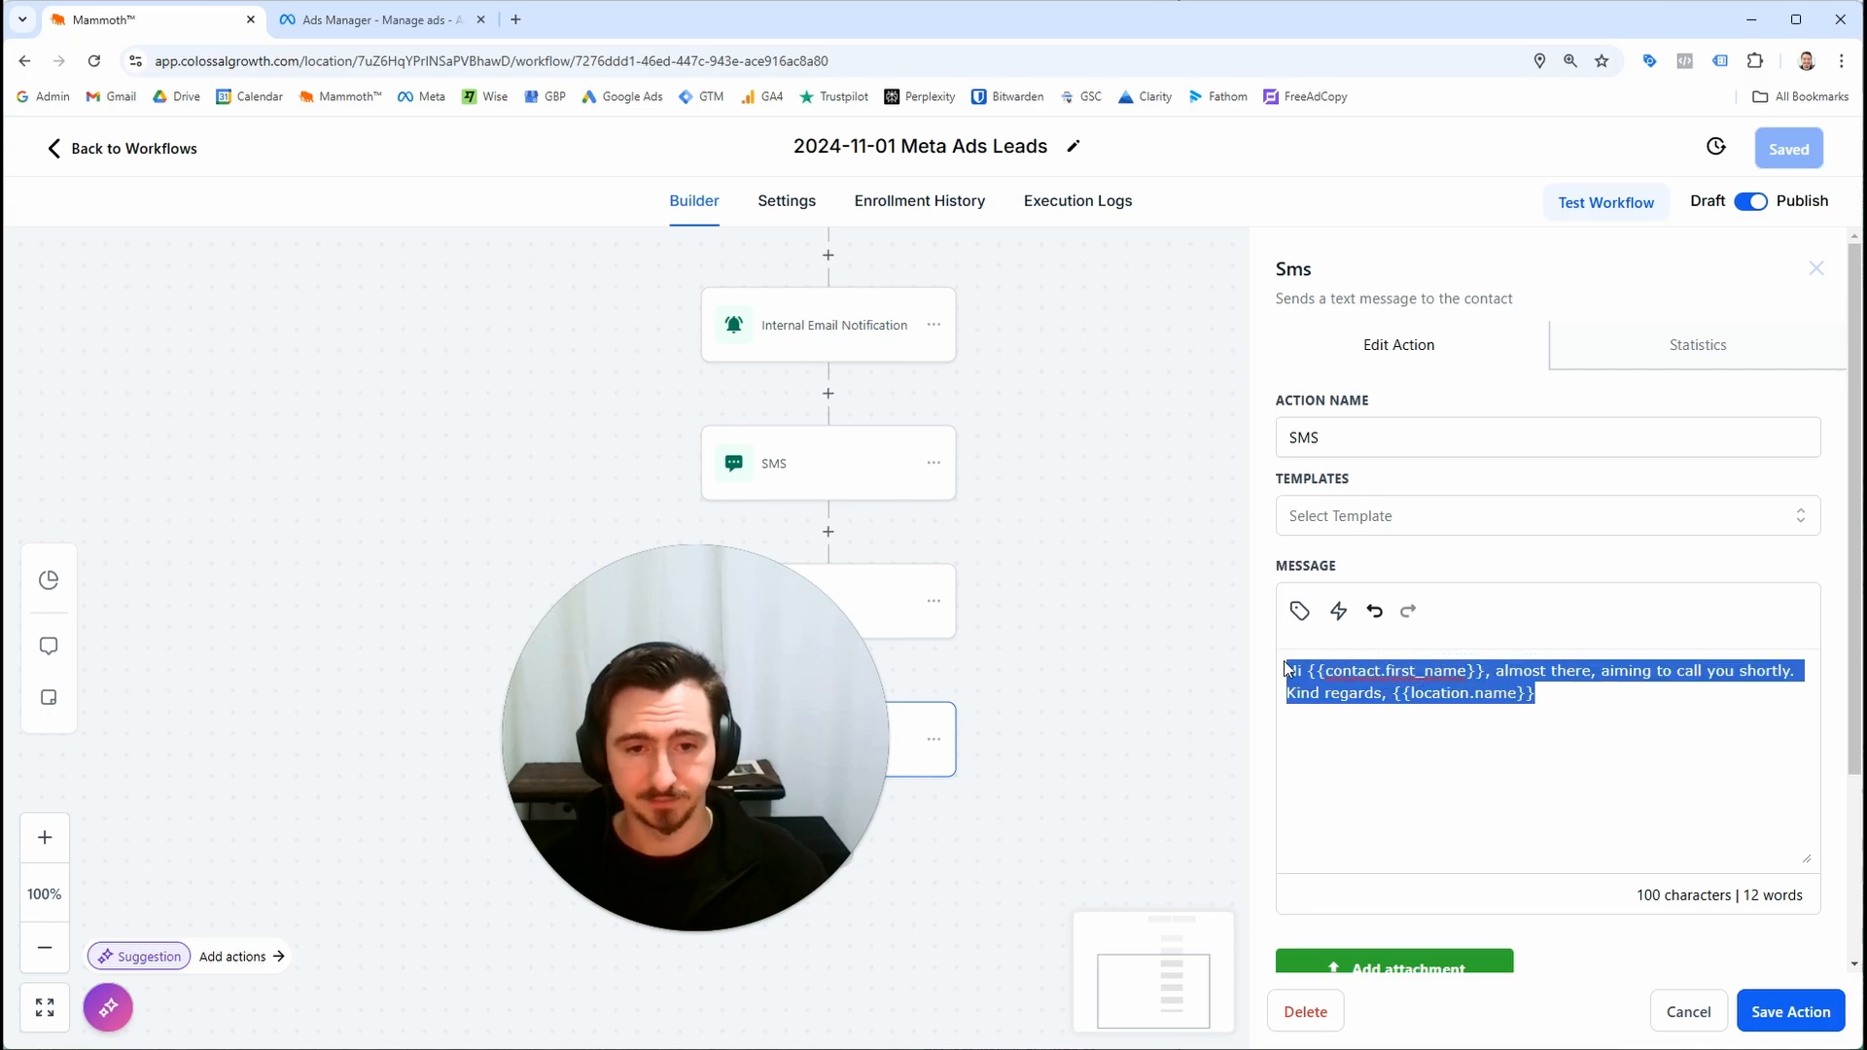
left_click(1415, 693)
left_click_drag(1575, 705, 1246, 667)
left_click(1513, 695)
left_click_drag(1586, 701, 1279, 671)
left_click(1340, 702)
left_click_drag(1584, 707, 1279, 669)
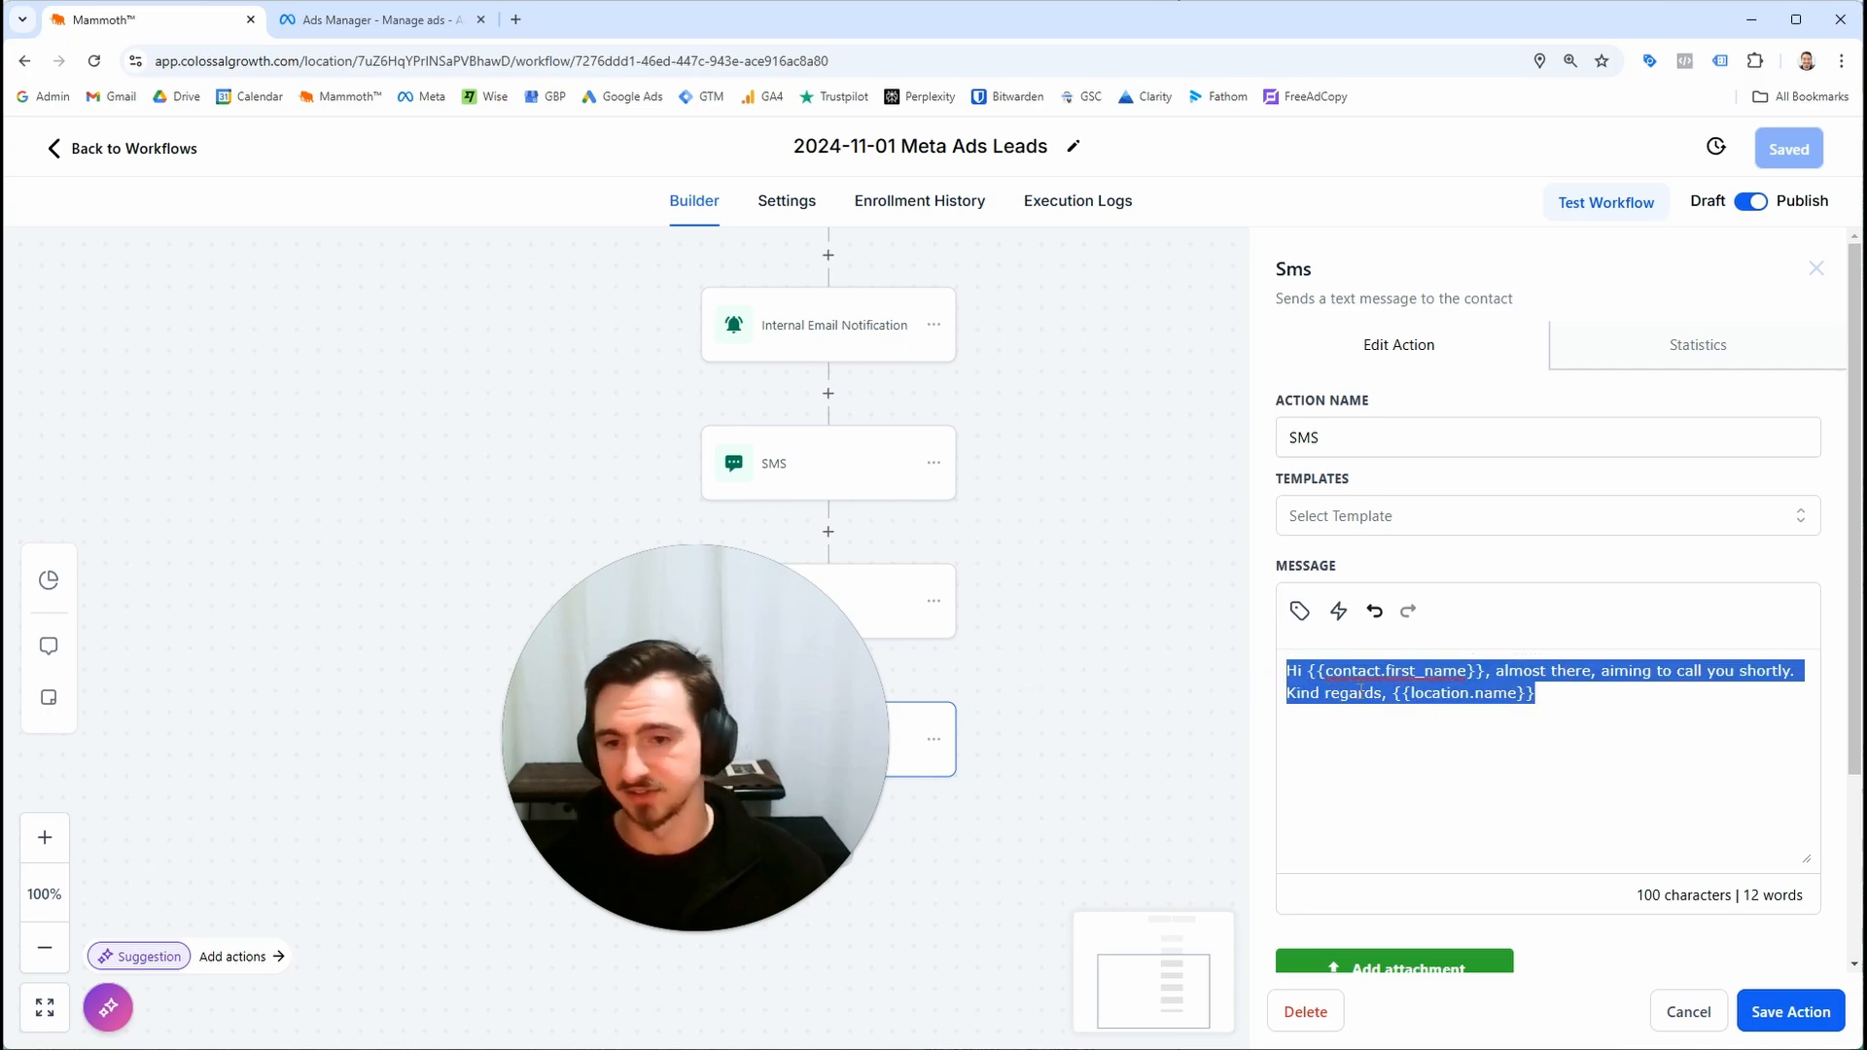
left_click(1359, 696)
left_click(1673, 1009)
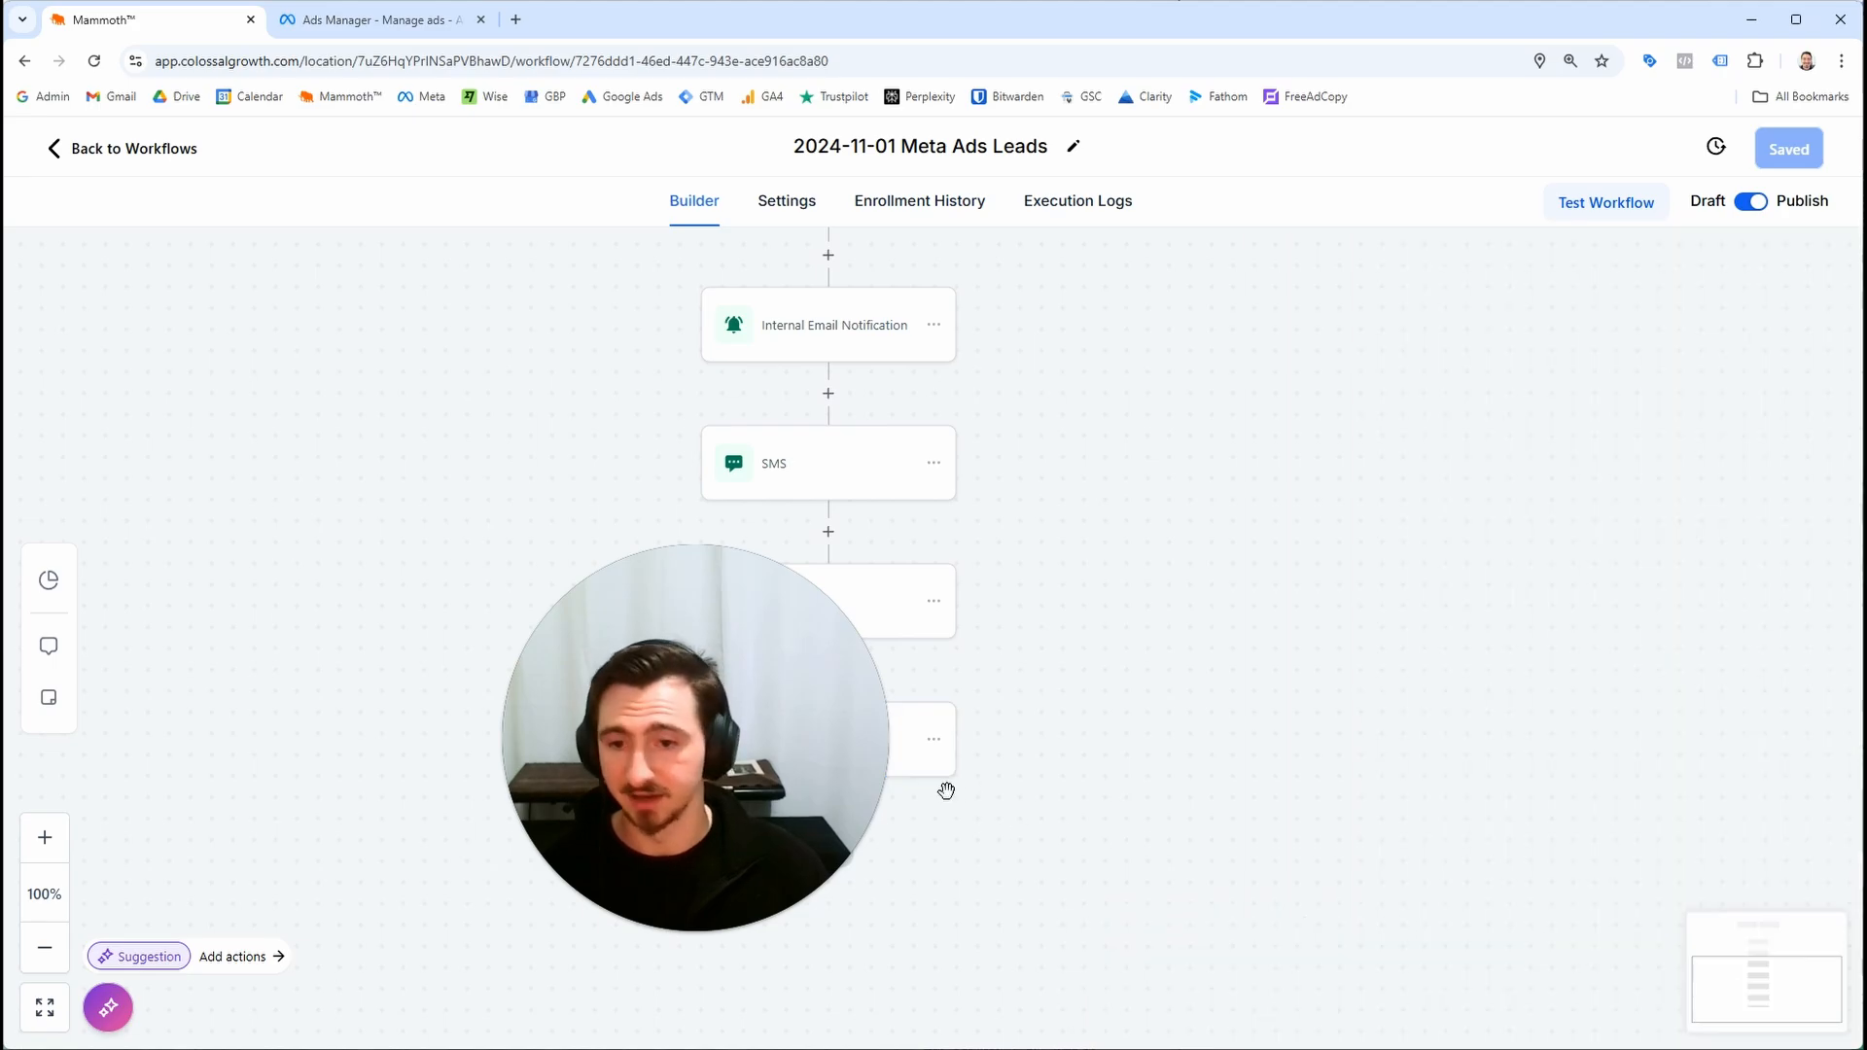
Open the Remove from Meta Ads Lead Workflow and search its trigger list for contact triggers
left_click_drag(1661, 737, 1502, 739)
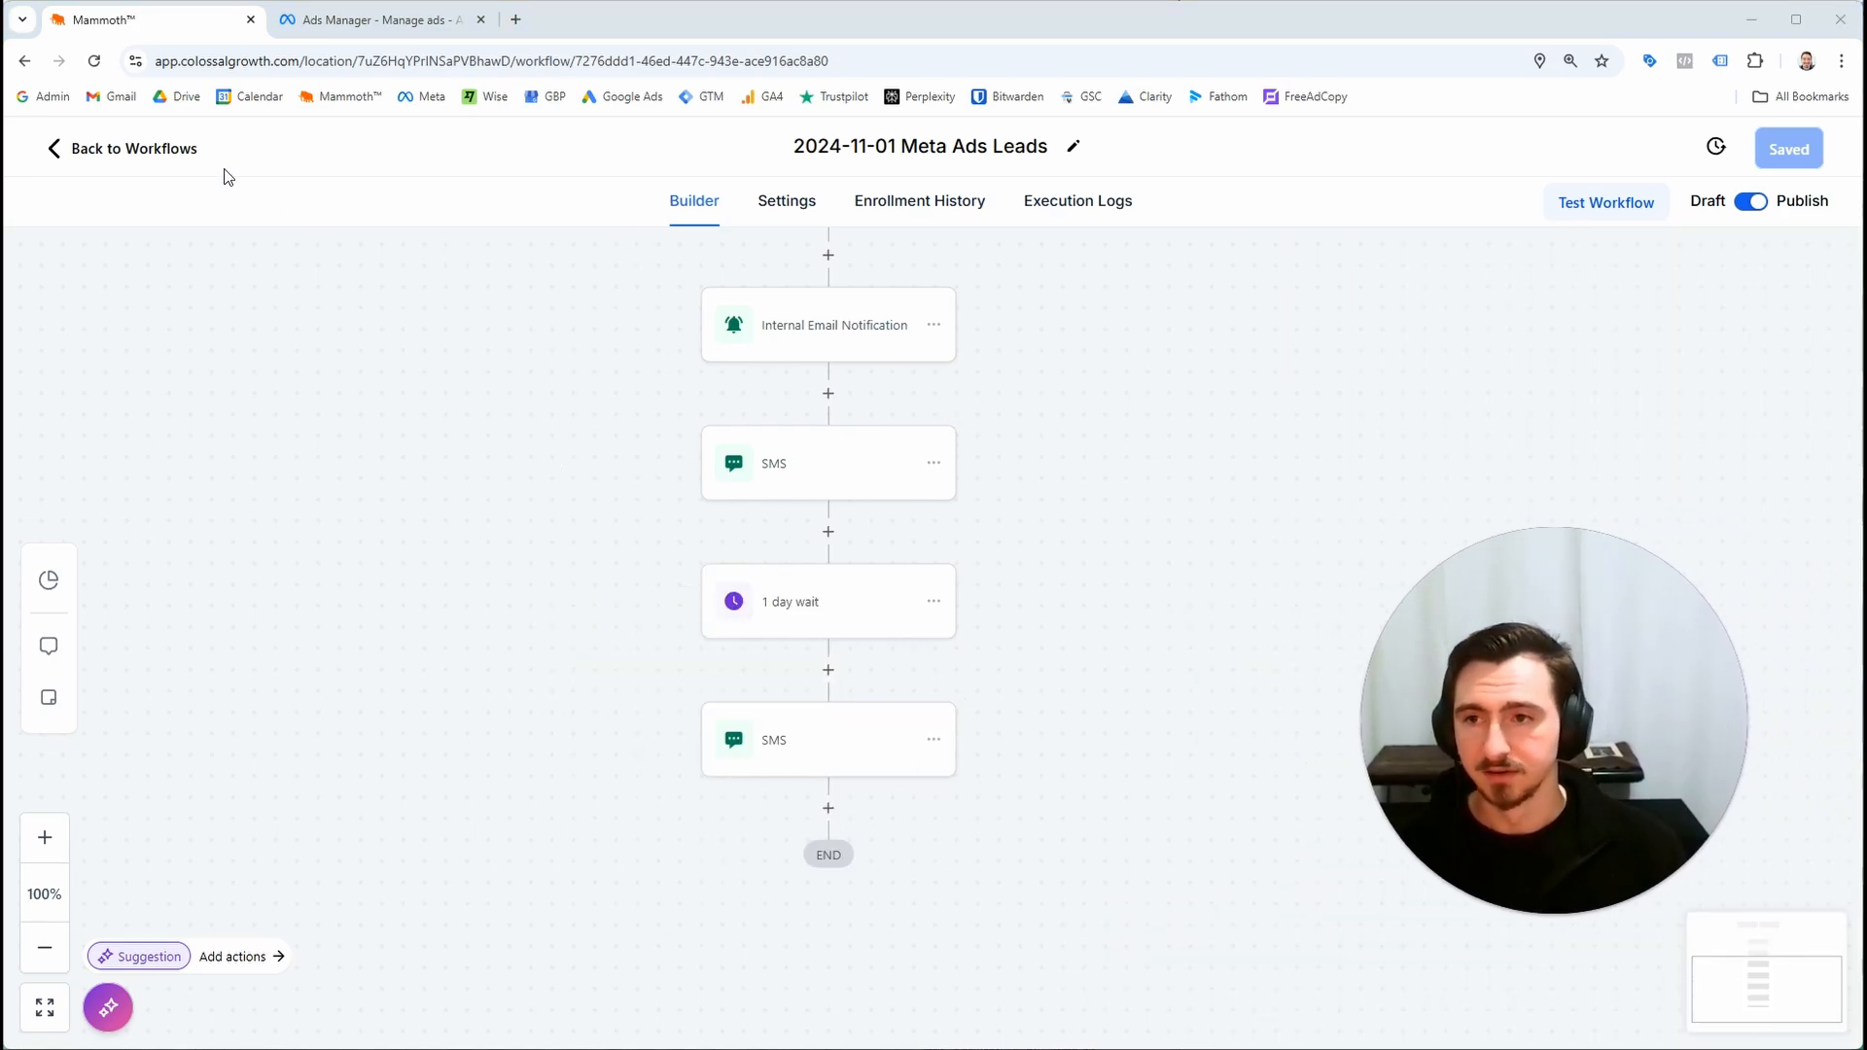
left_click(185, 152)
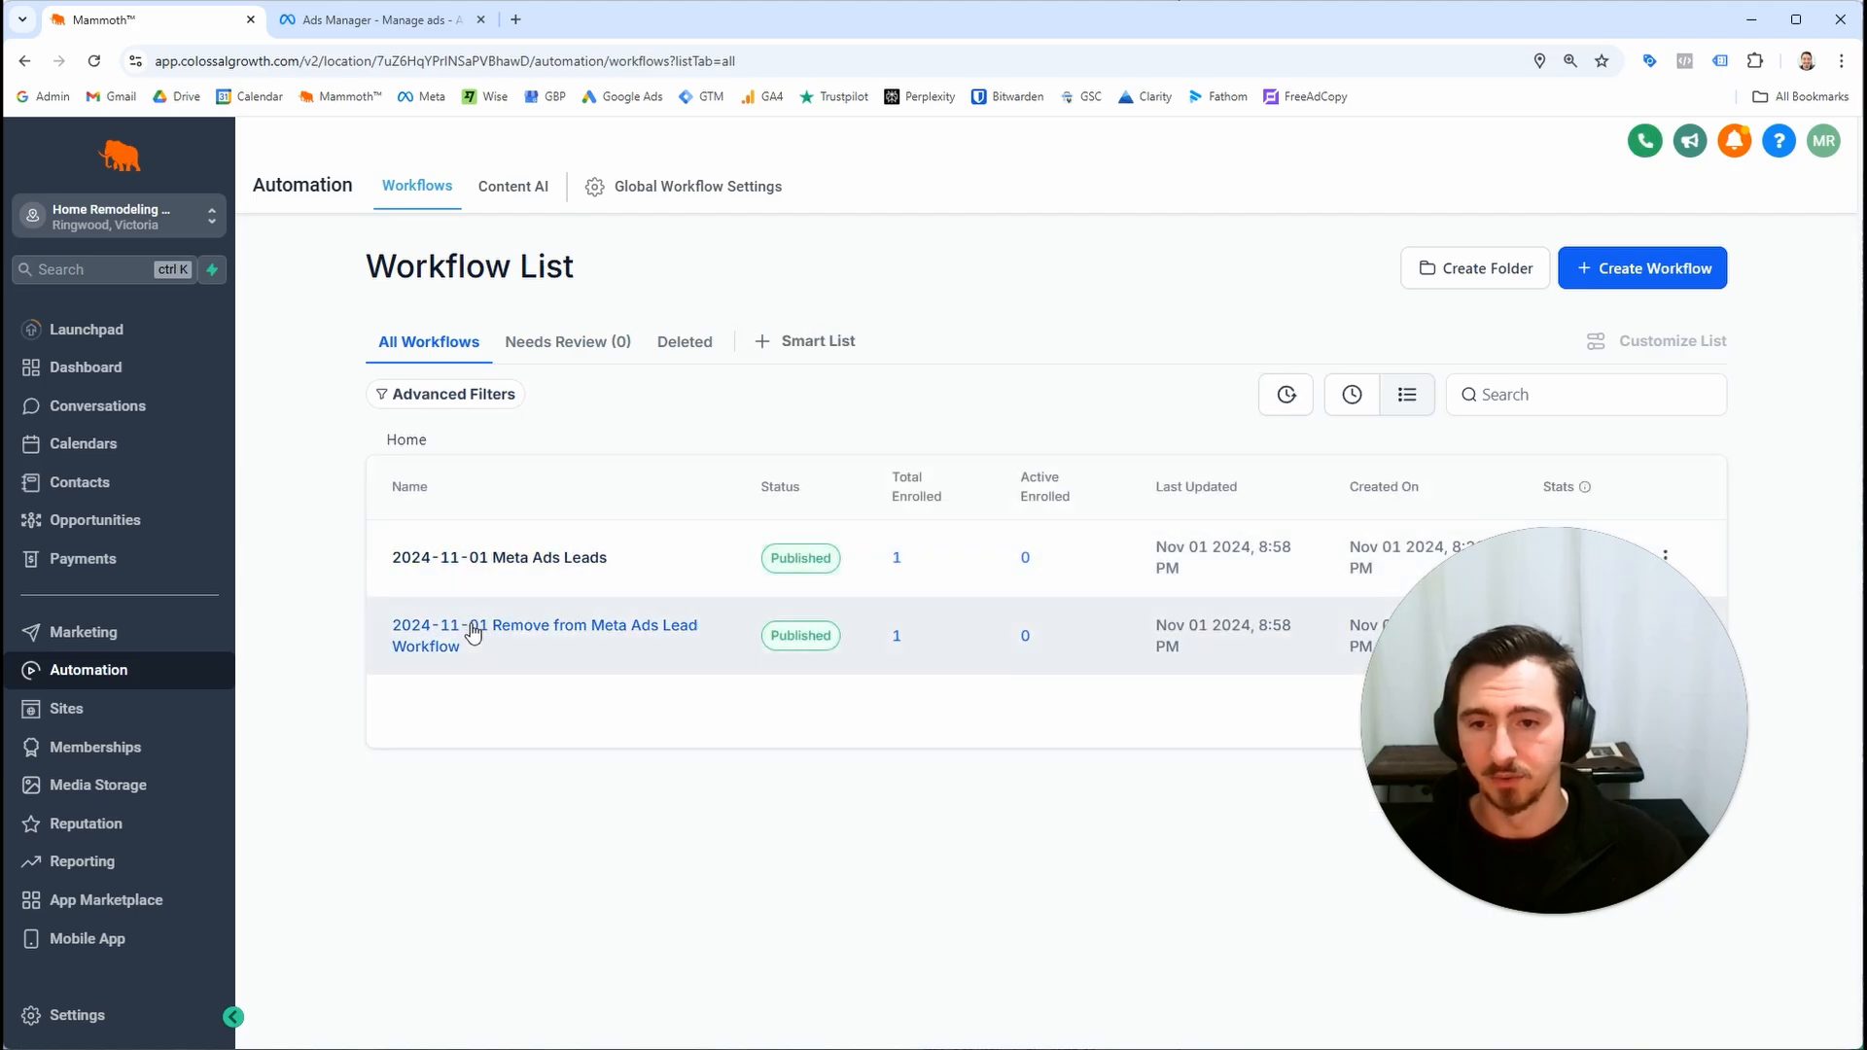
left_click(474, 631)
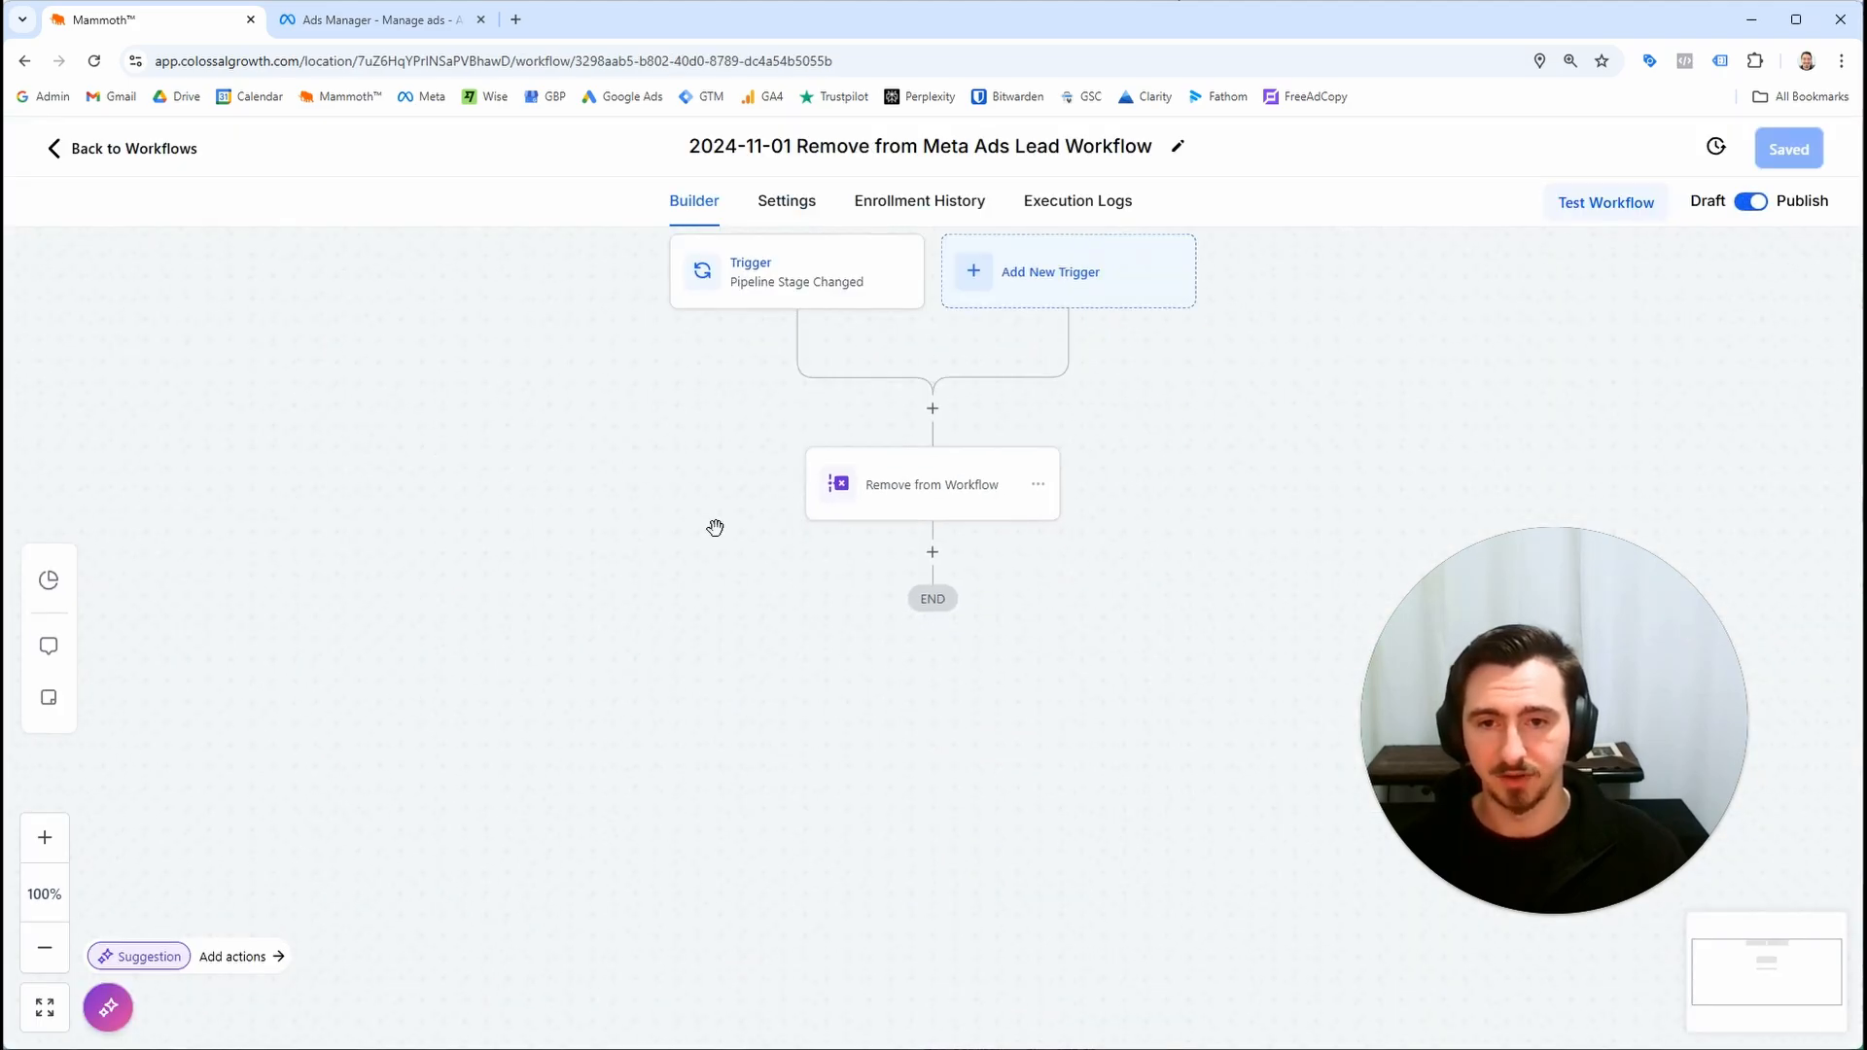
left_click_drag(984, 390, 810, 614)
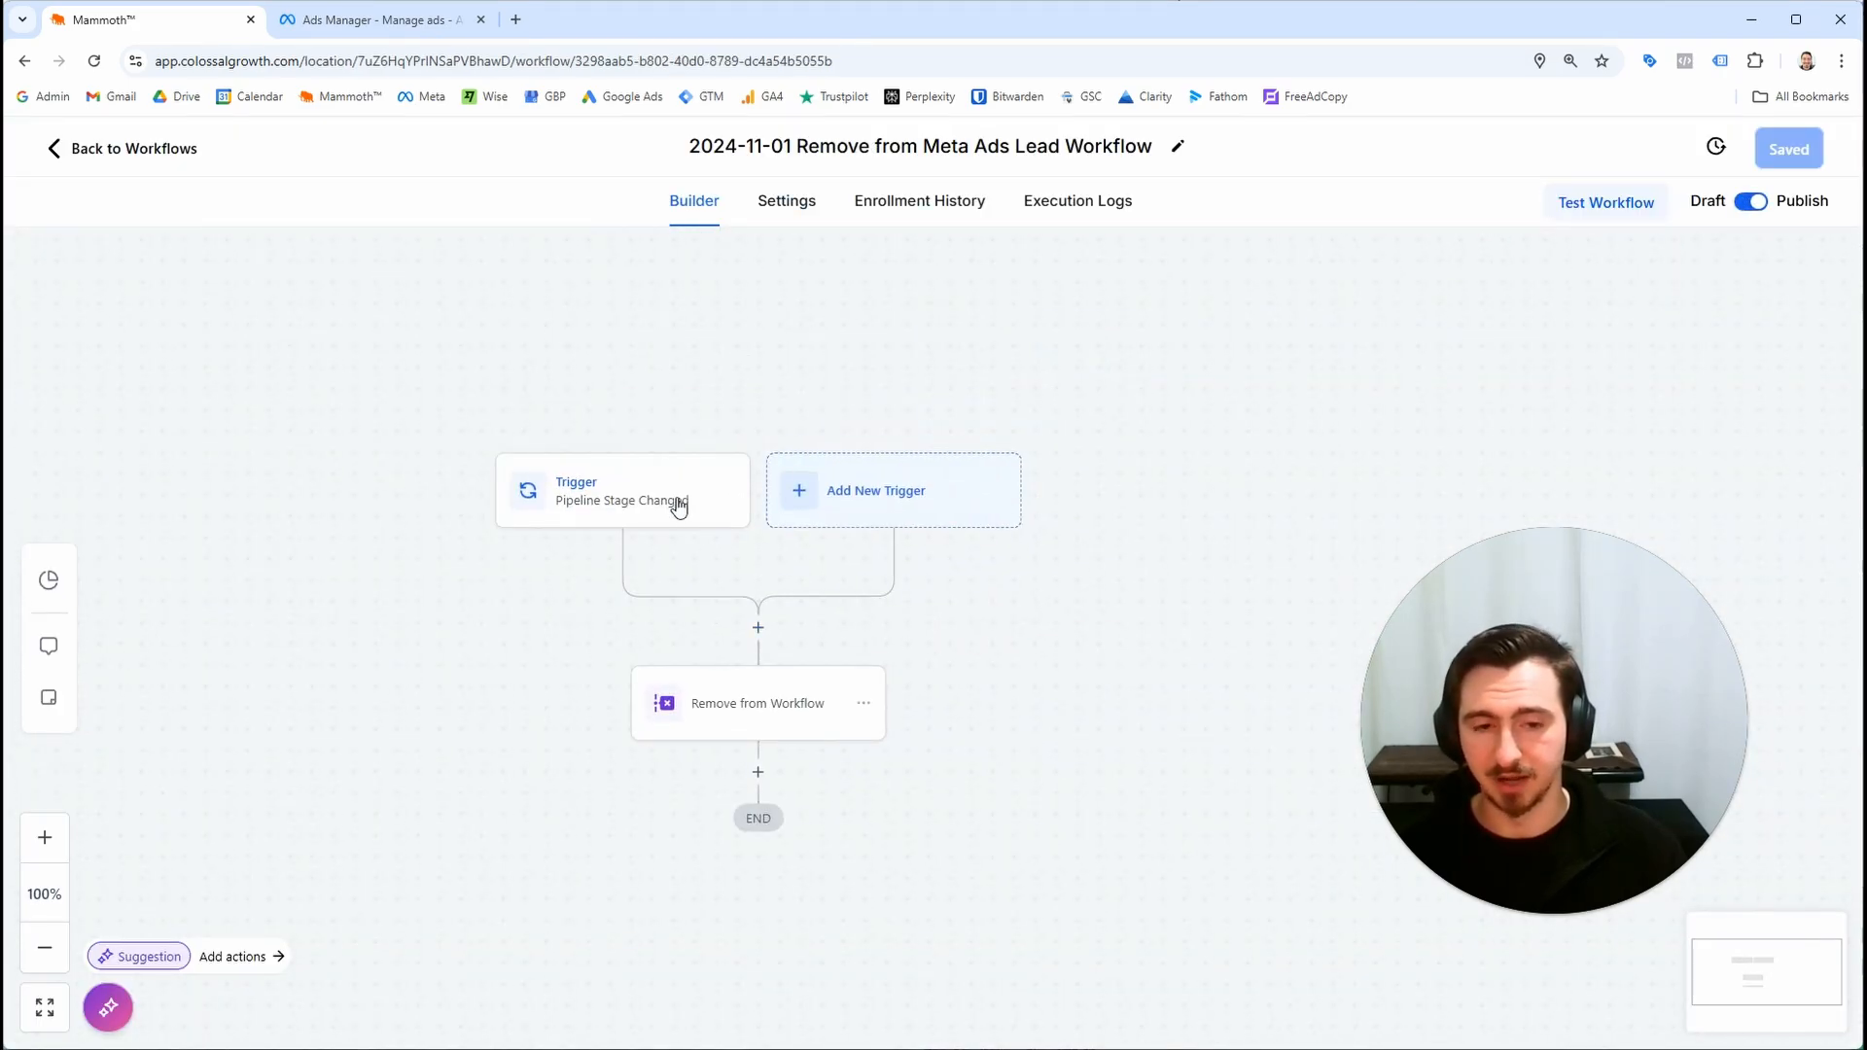
left_click(836, 498)
left_click(1341, 350)
type("contact")
scroll(1446, 623, "down", 1)
scroll(1447, 623, "down", 2)
scroll(1484, 658, "up", 3)
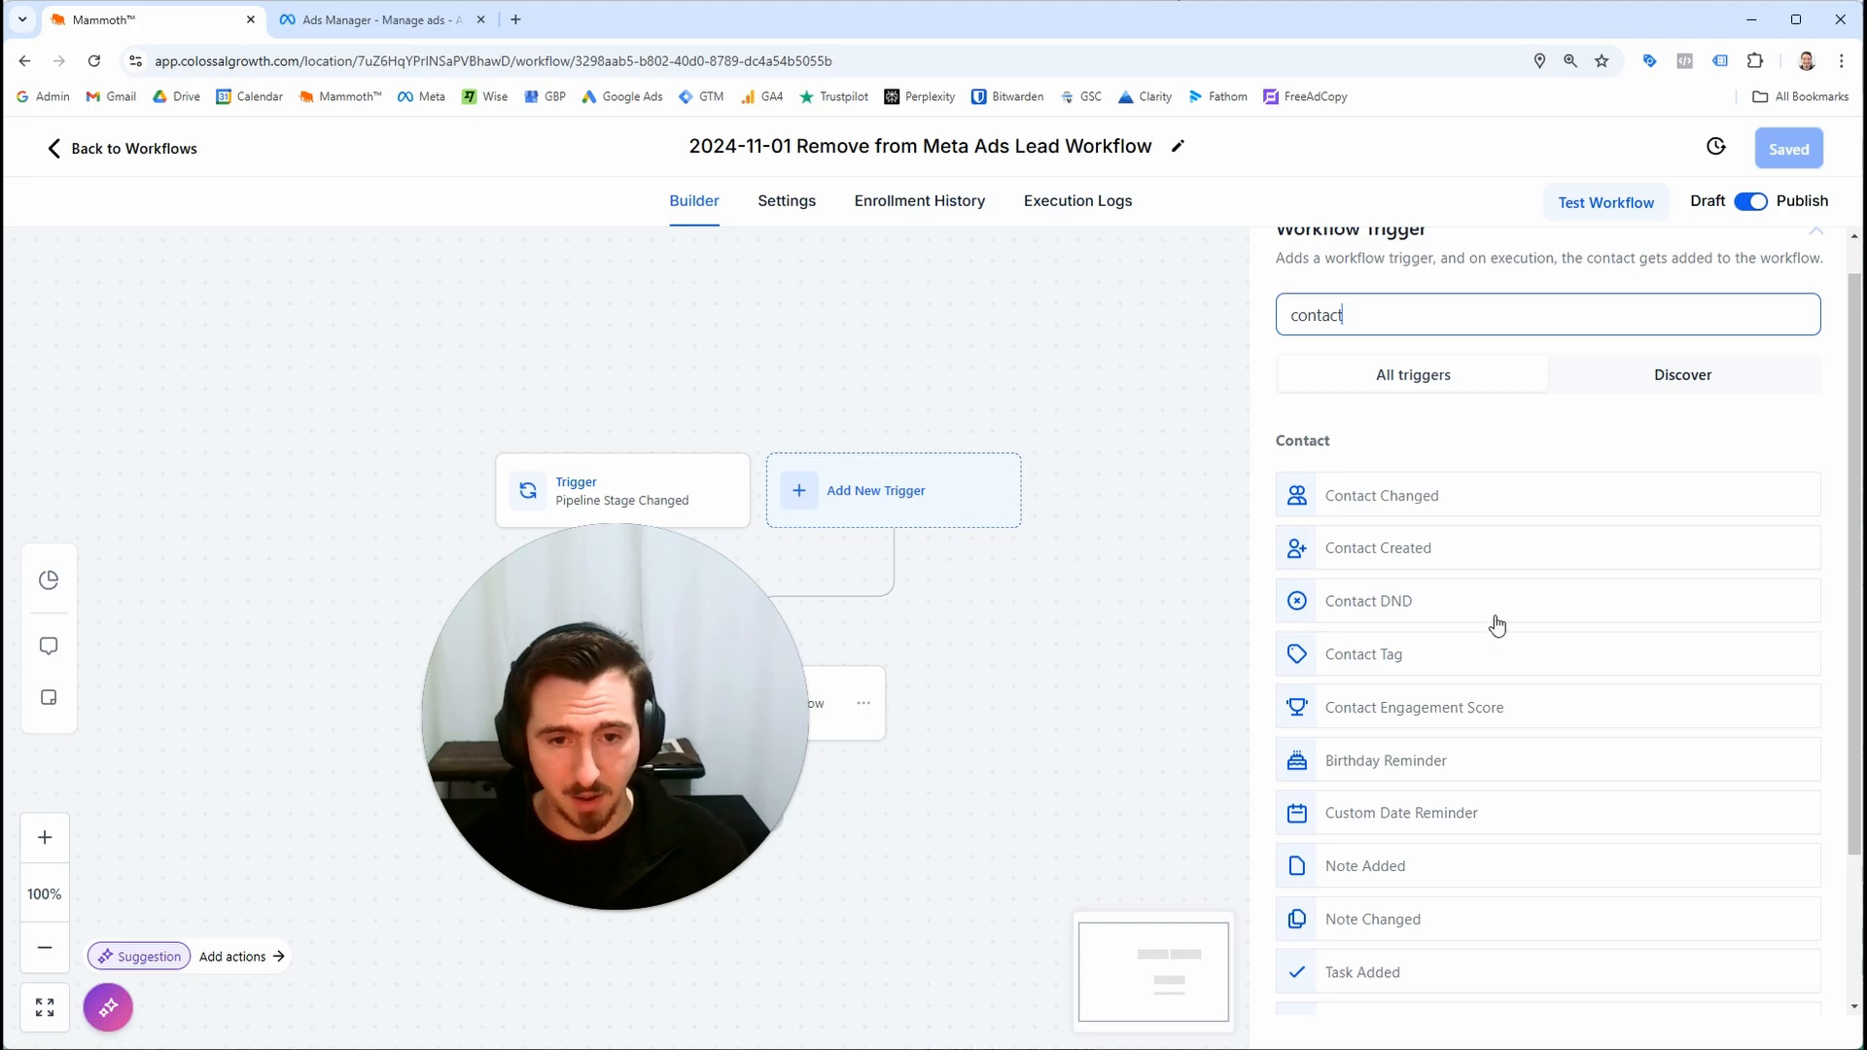
scroll(1497, 599, "down", 1)
scroll(1508, 604, "down", 1)
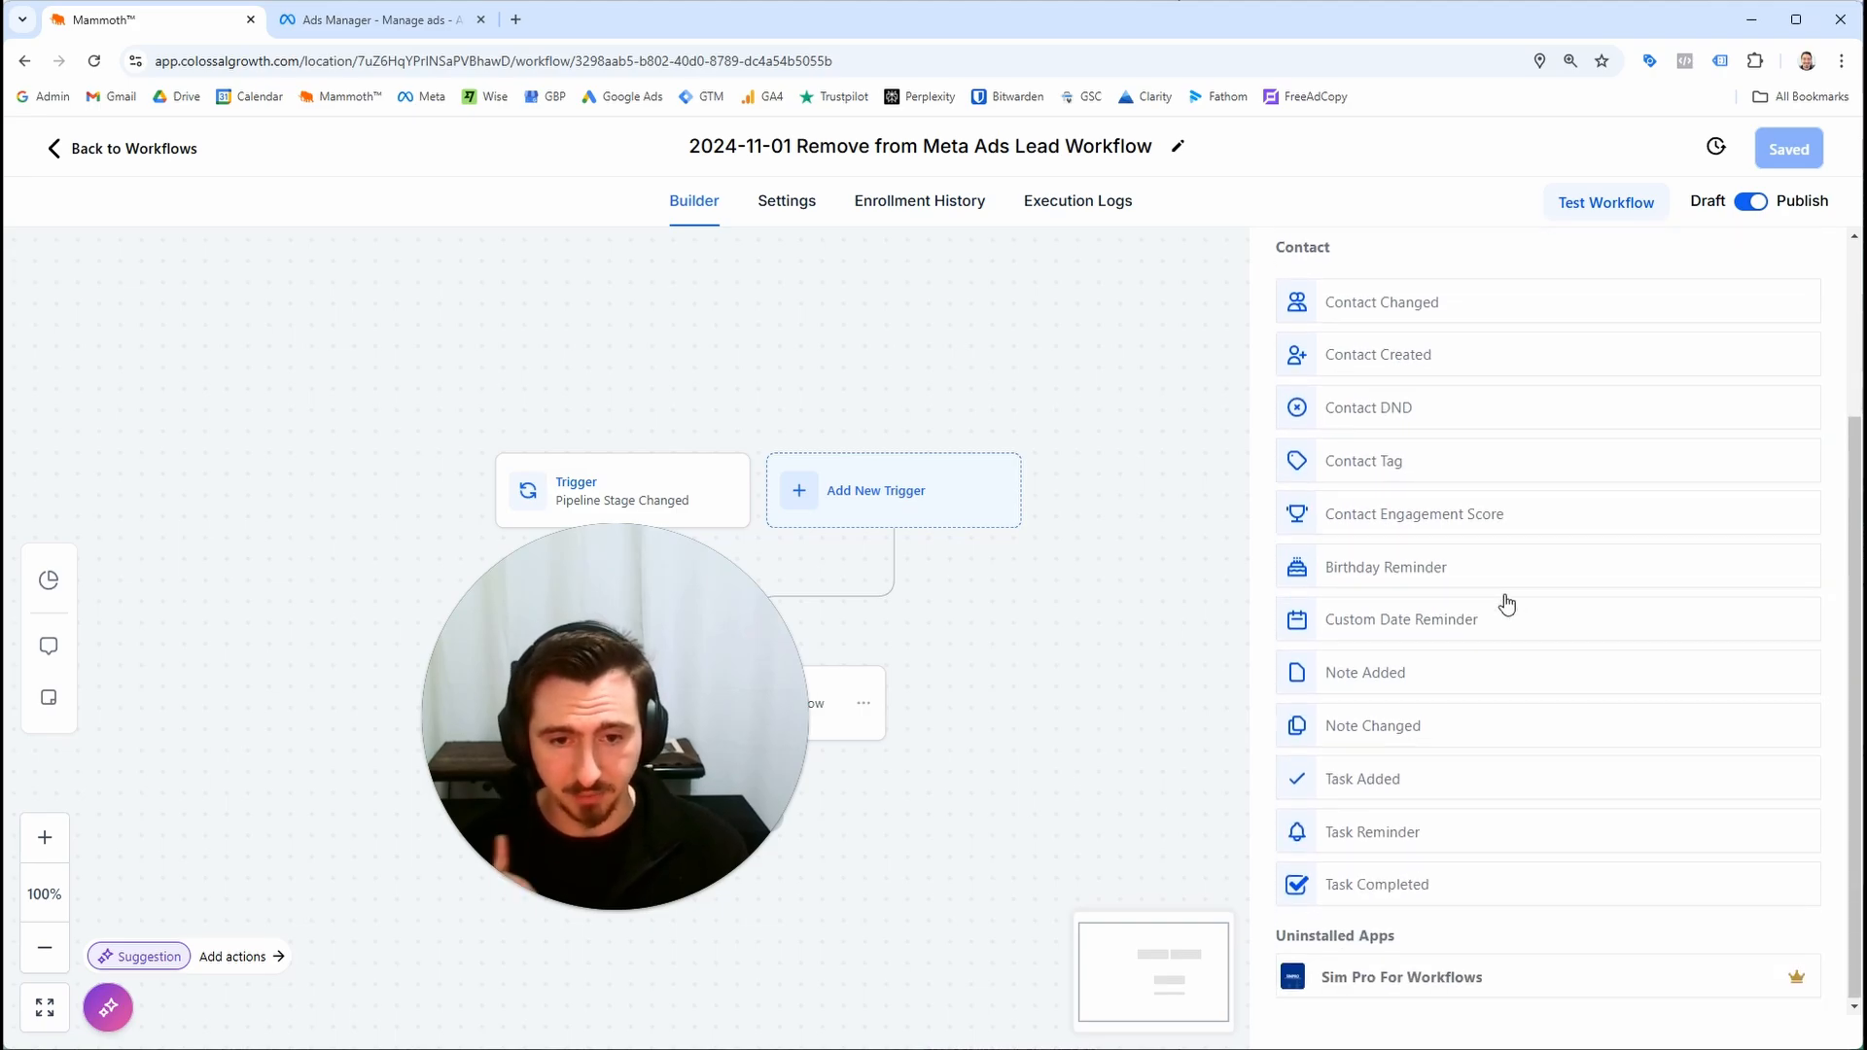
scroll(1496, 595, "up", 1)
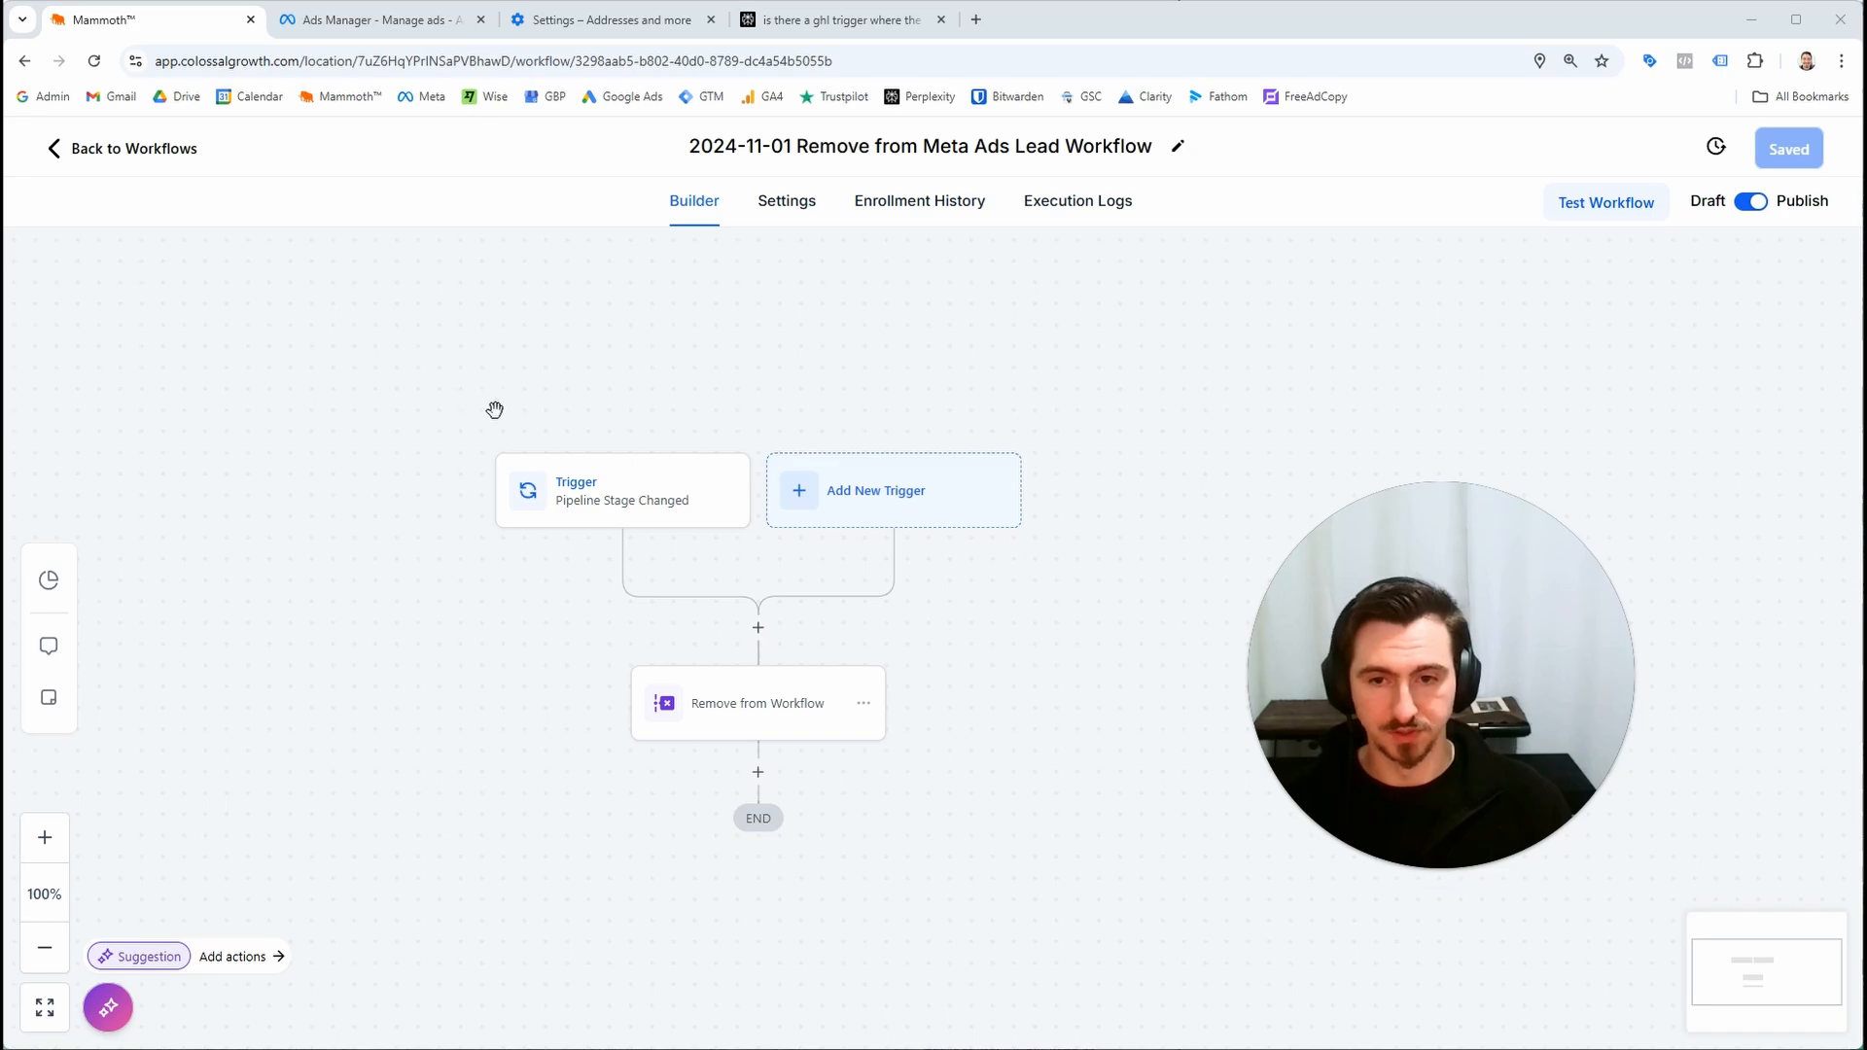
Add a Customer Replied trigger to the Remove from Meta Ads Lead Workflow and save the workflow
left_click(850, 489)
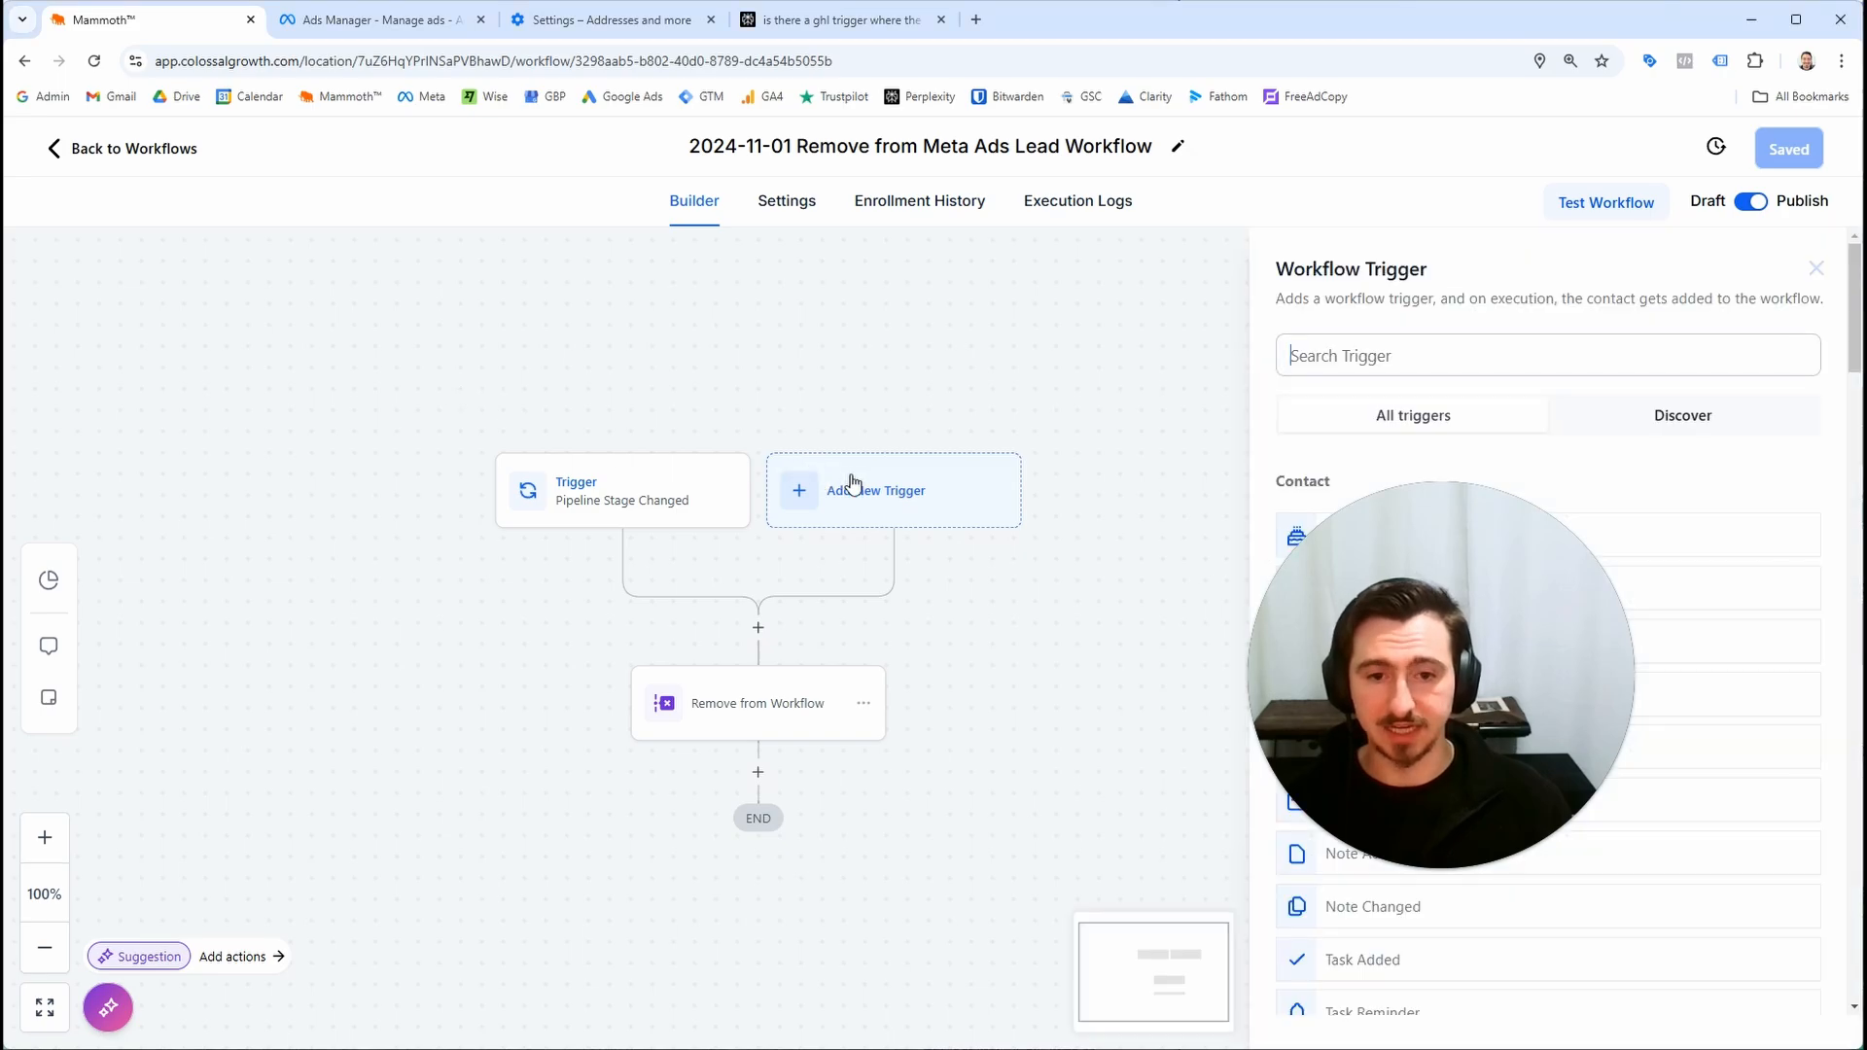
left_click_drag(1458, 649, 429, 702)
left_click(1433, 352)
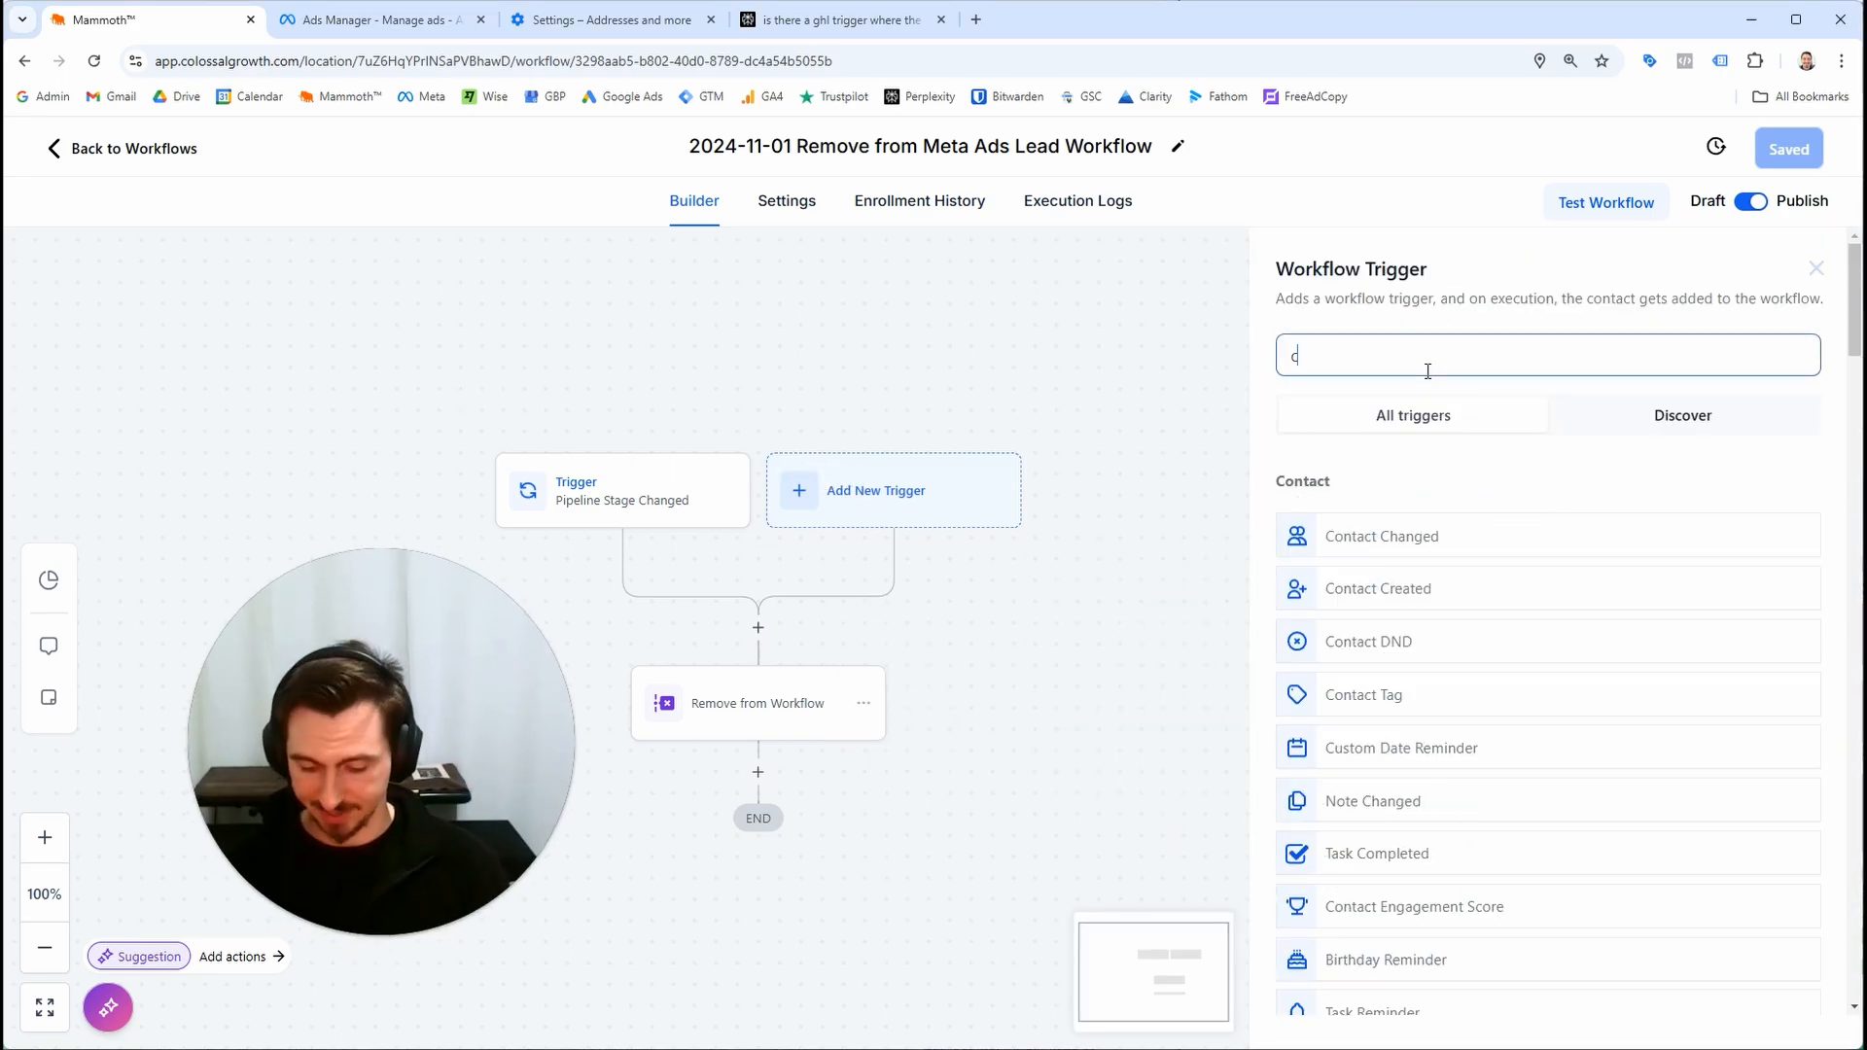
type("customer re")
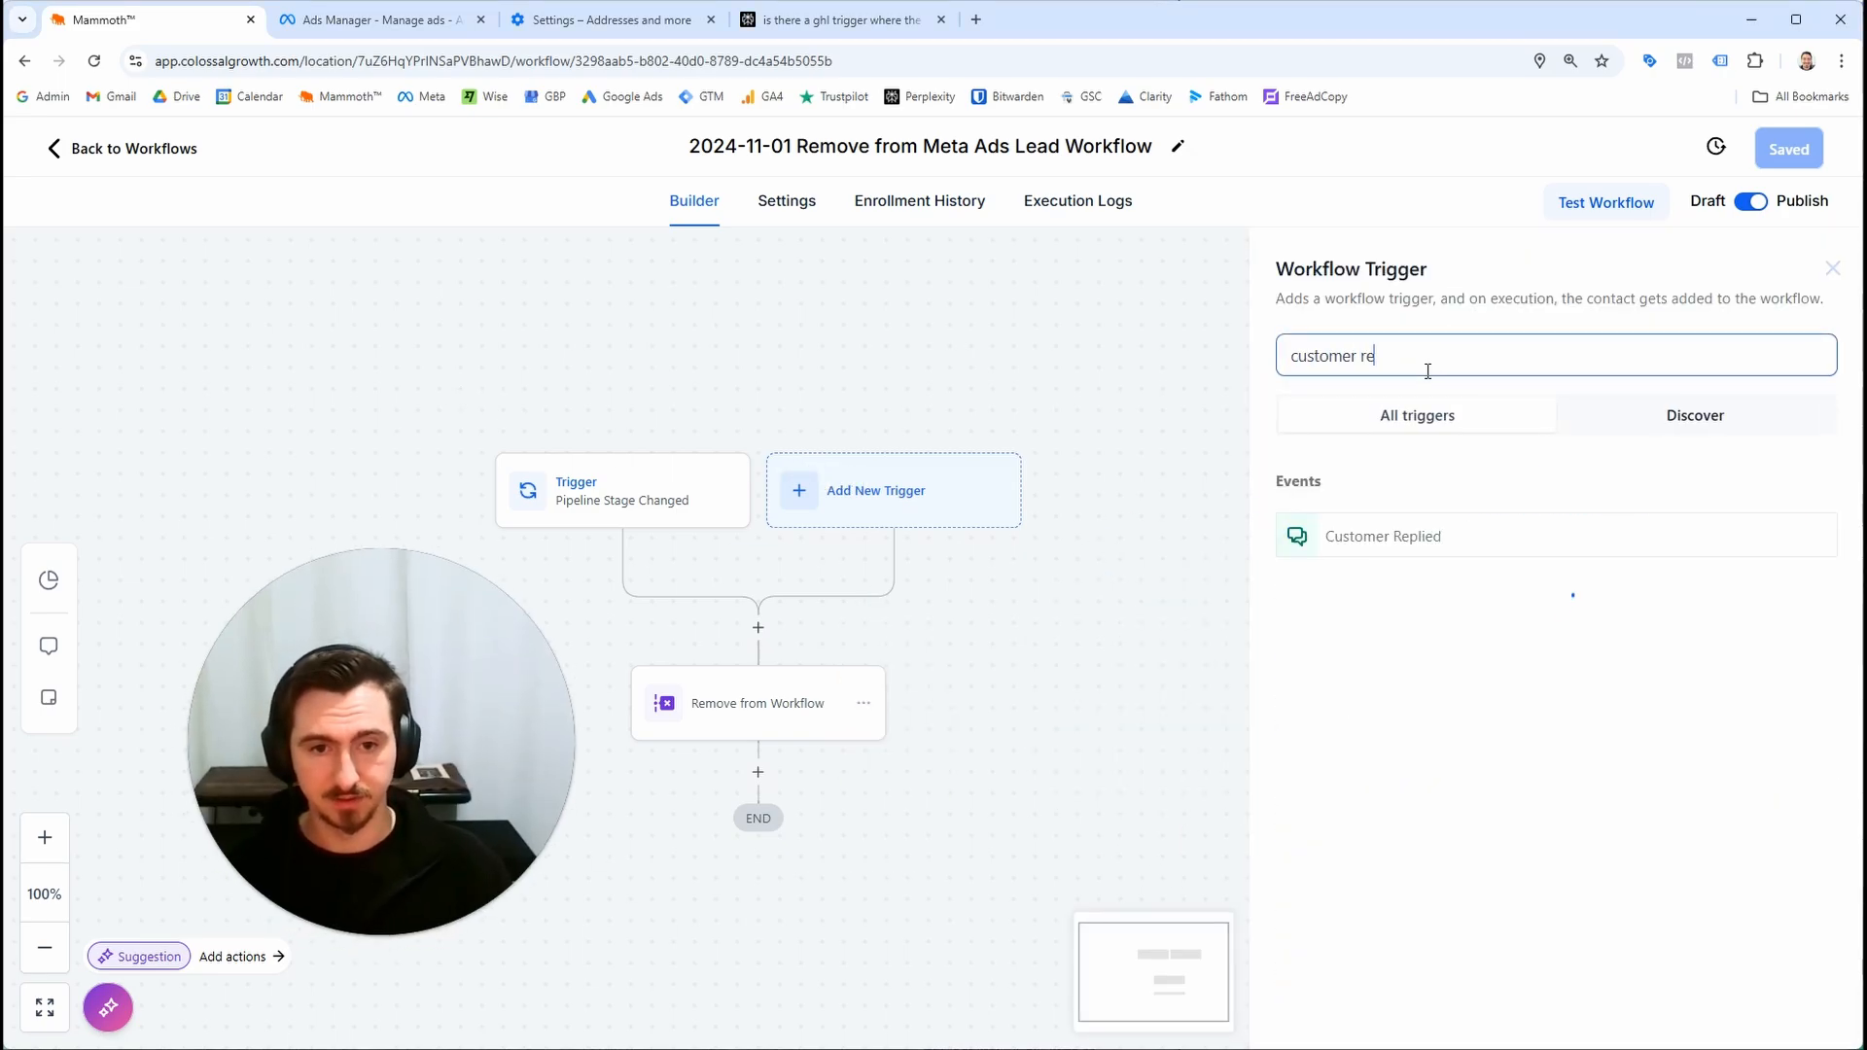
left_click(1474, 537)
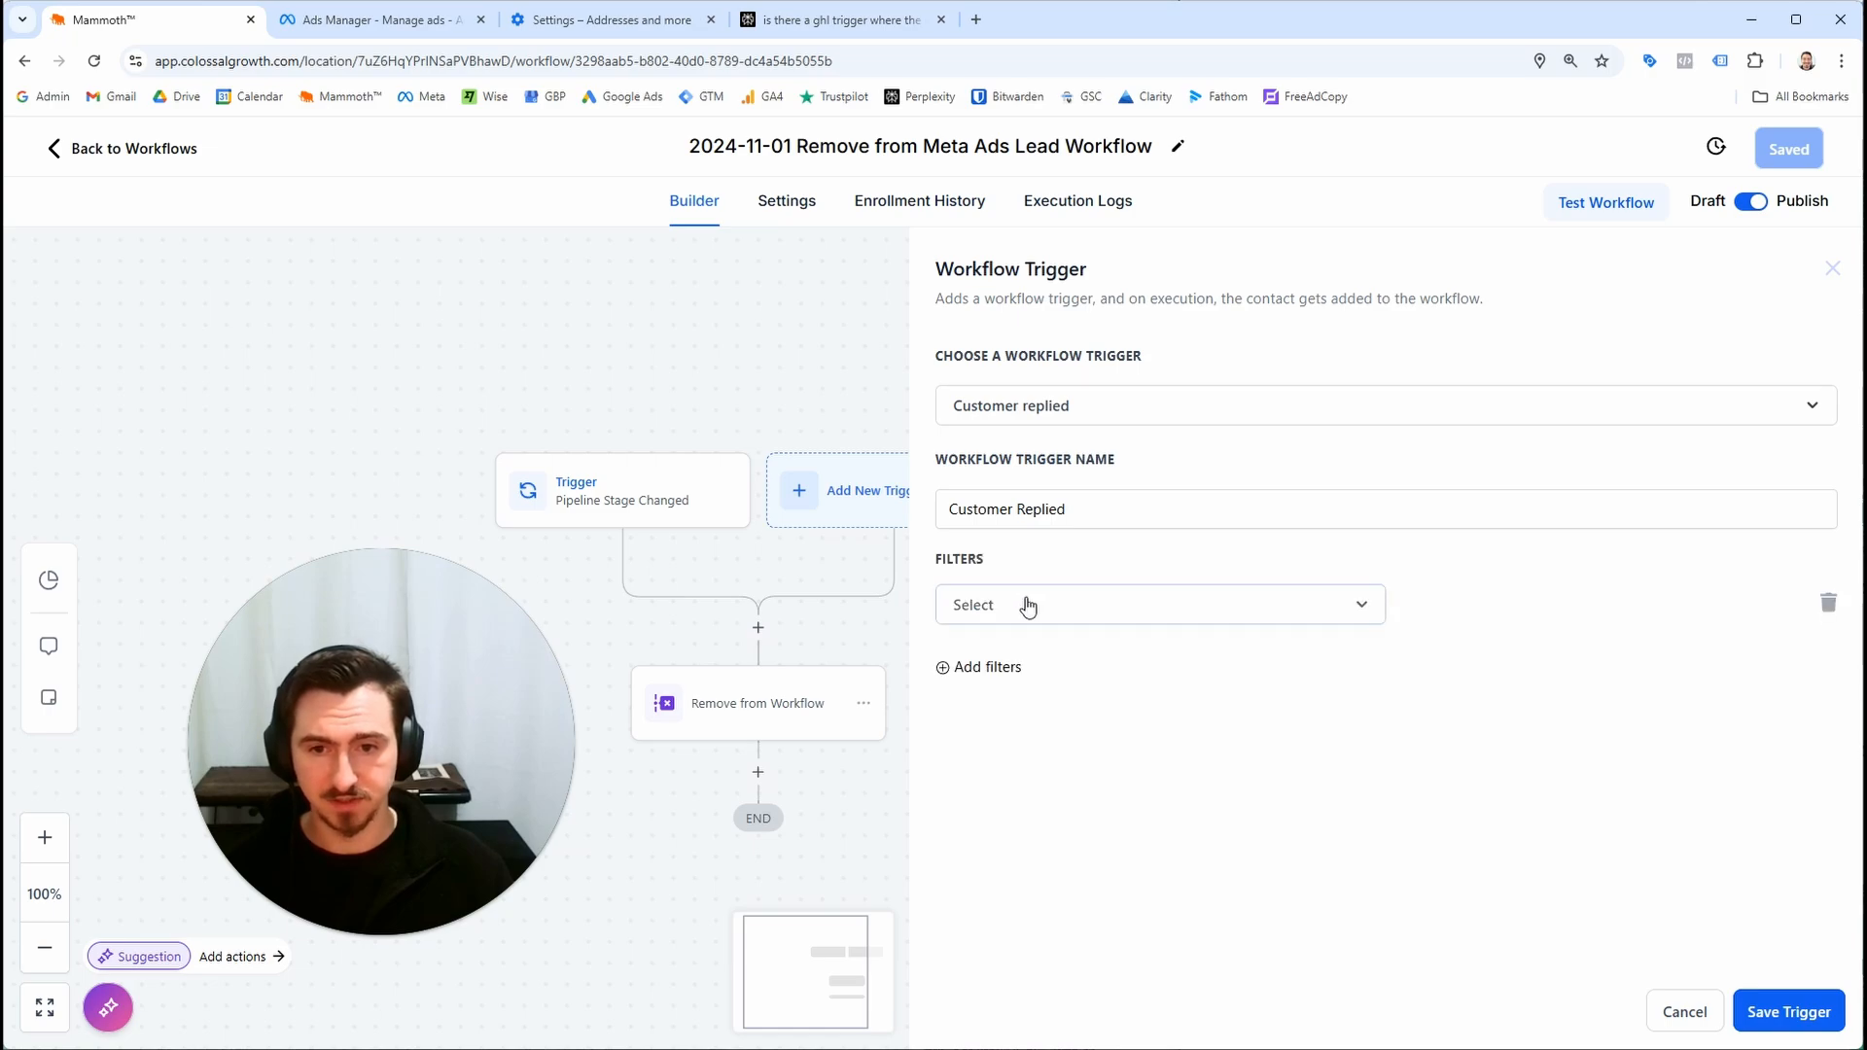
left_click(1028, 606)
scroll(1071, 856, "down", 2)
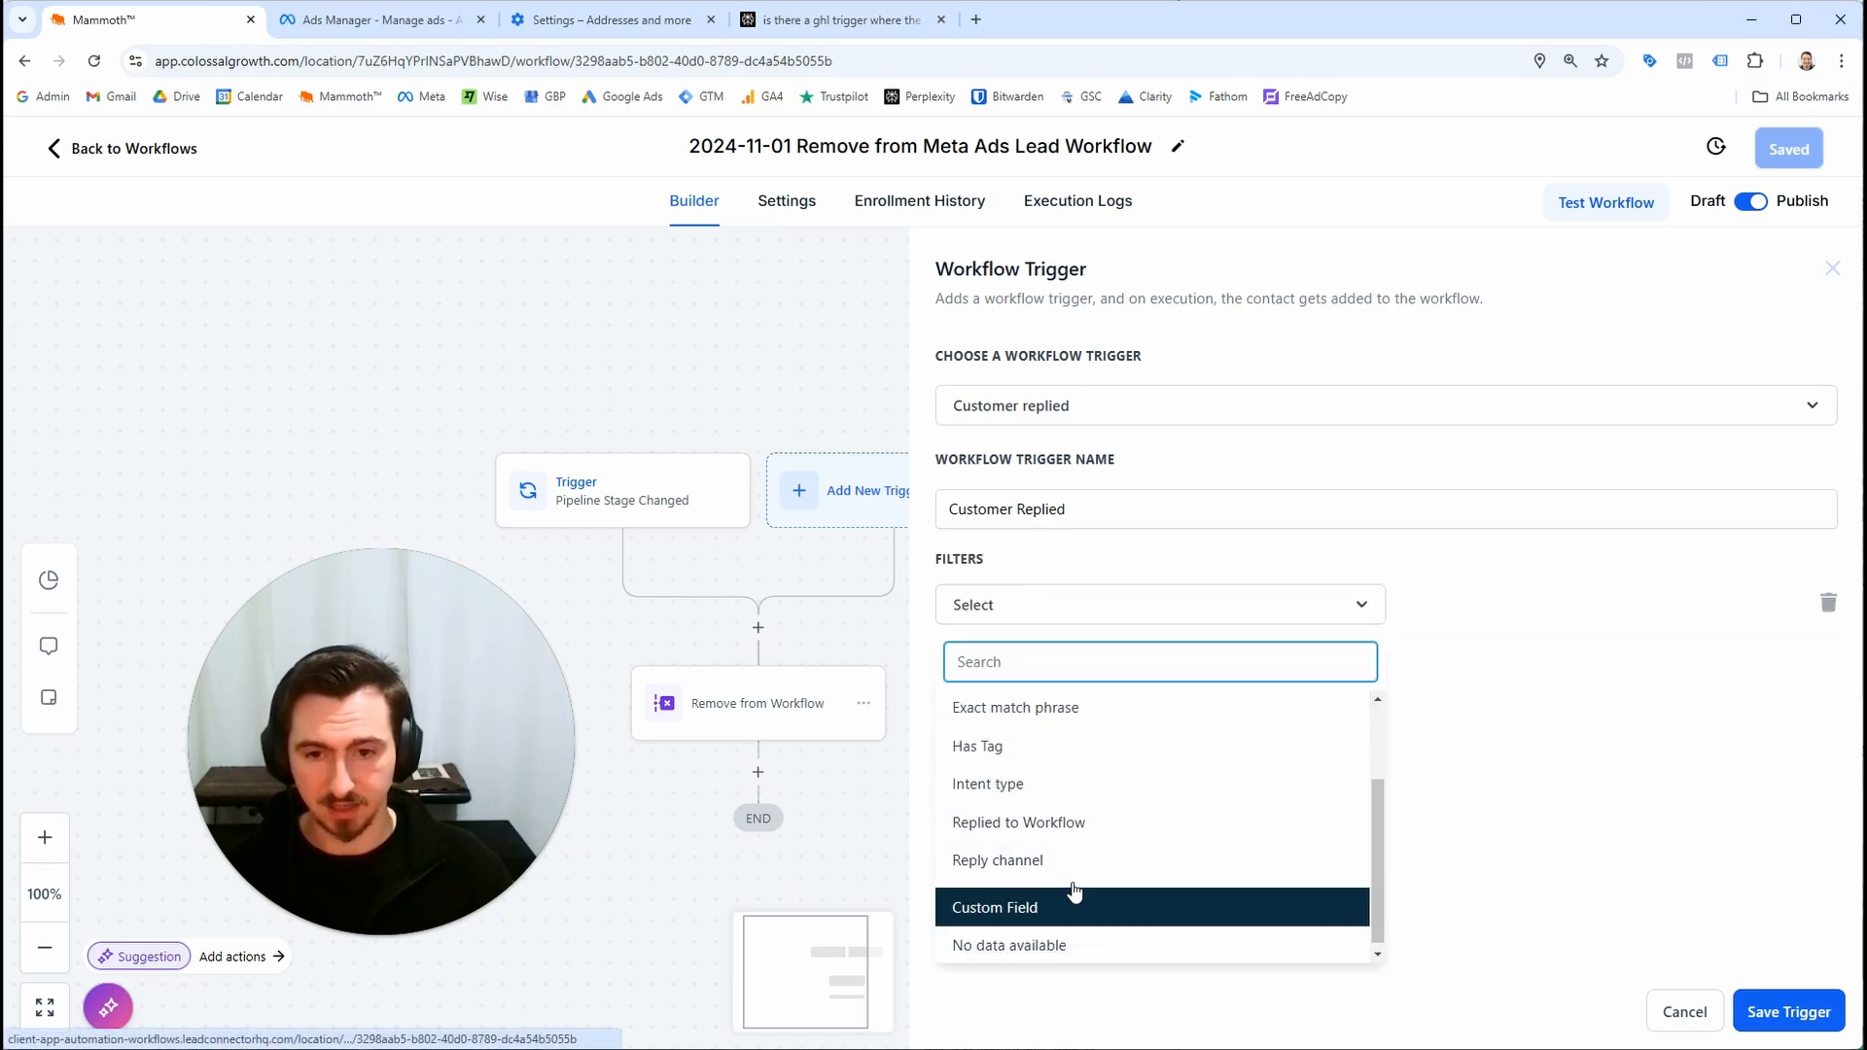
left_click(1077, 869)
scroll(1496, 837, "down", 2)
left_click(1496, 867)
left_click(1751, 1028)
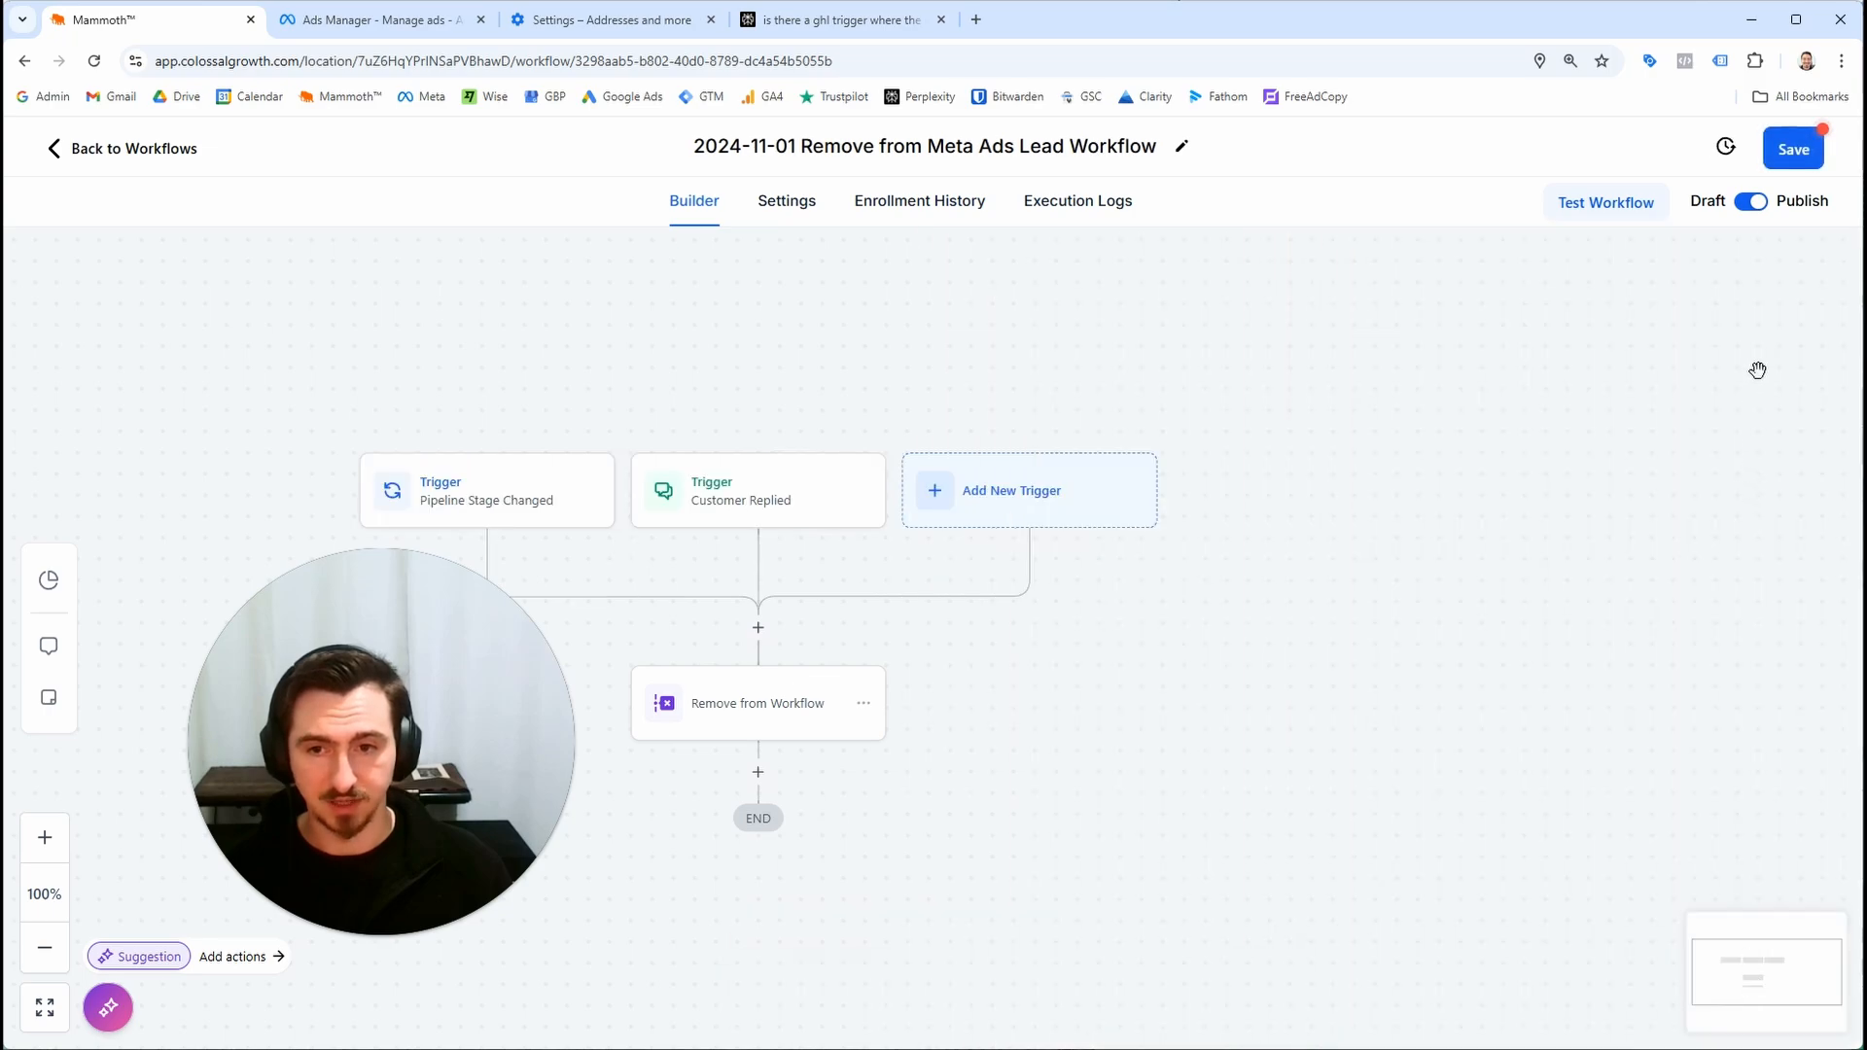
left_click(1814, 154)
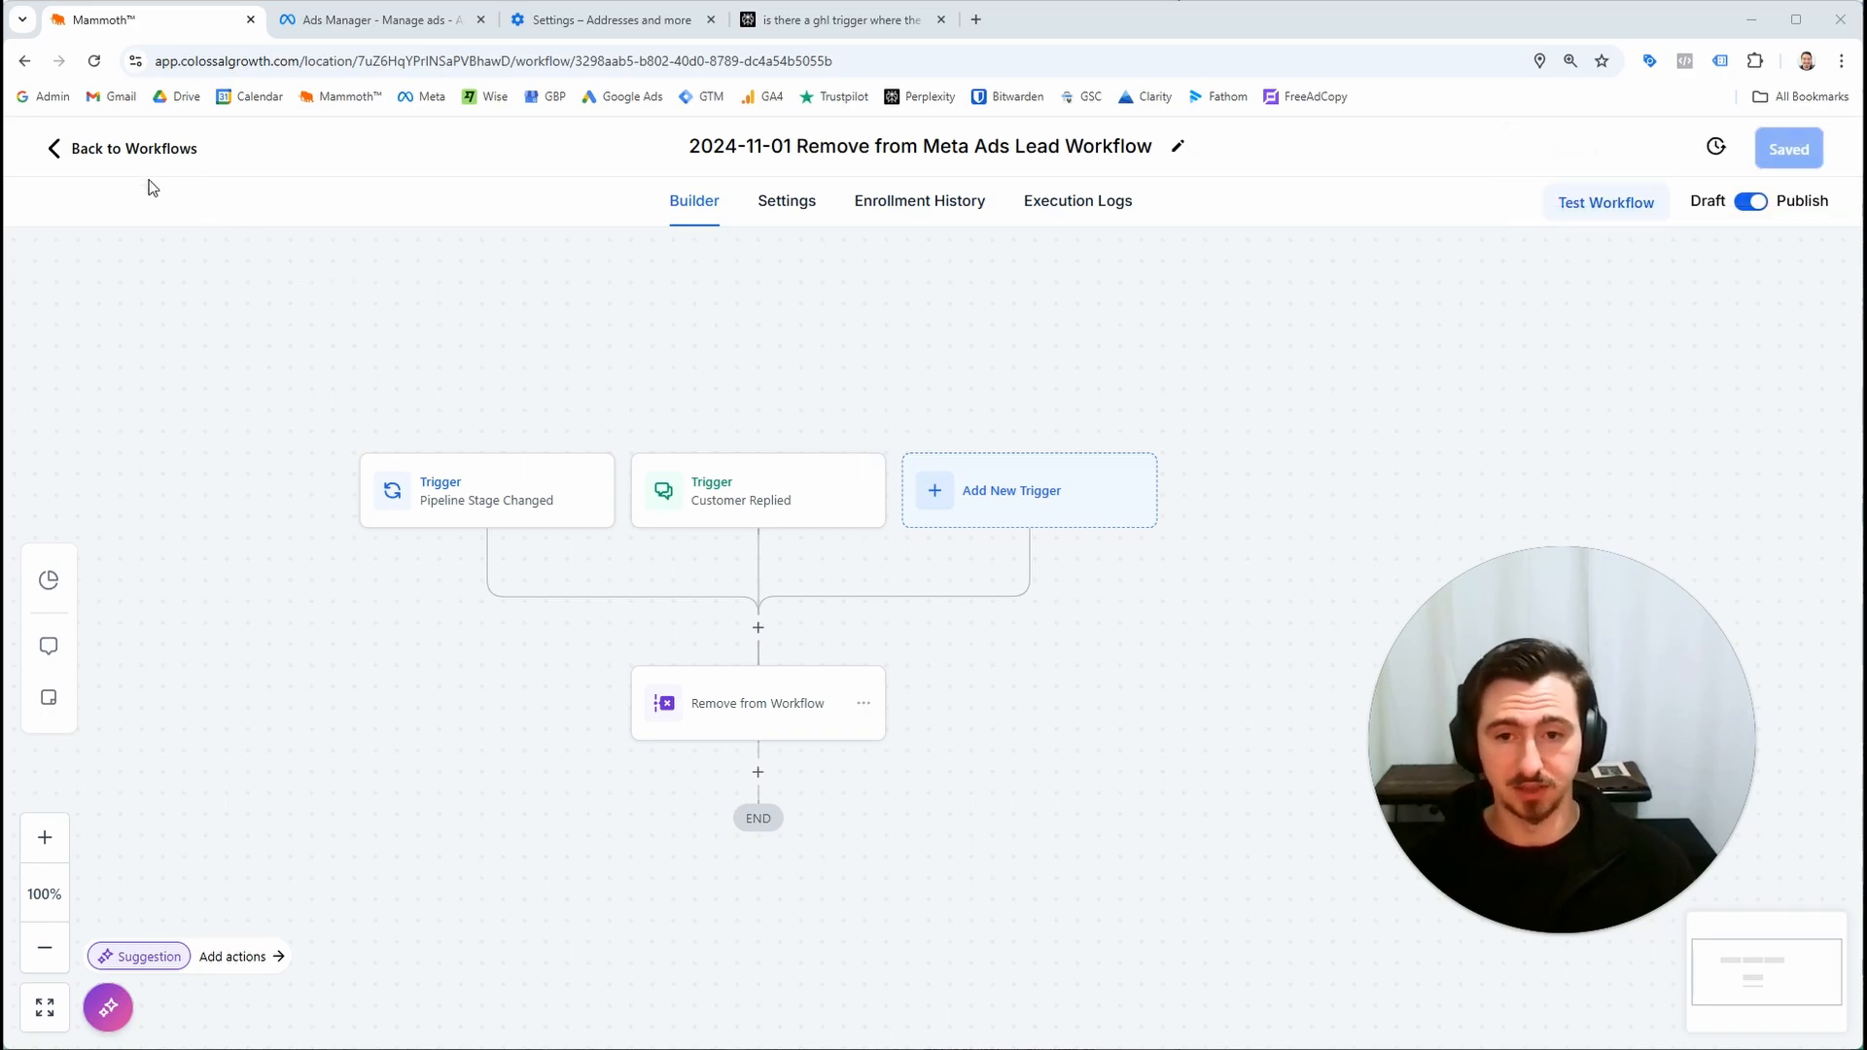
Move the lead's opportunity card across the Inbound Leads pipeline stages, leaving it in the Lead Contacted stage
left_click(152, 155)
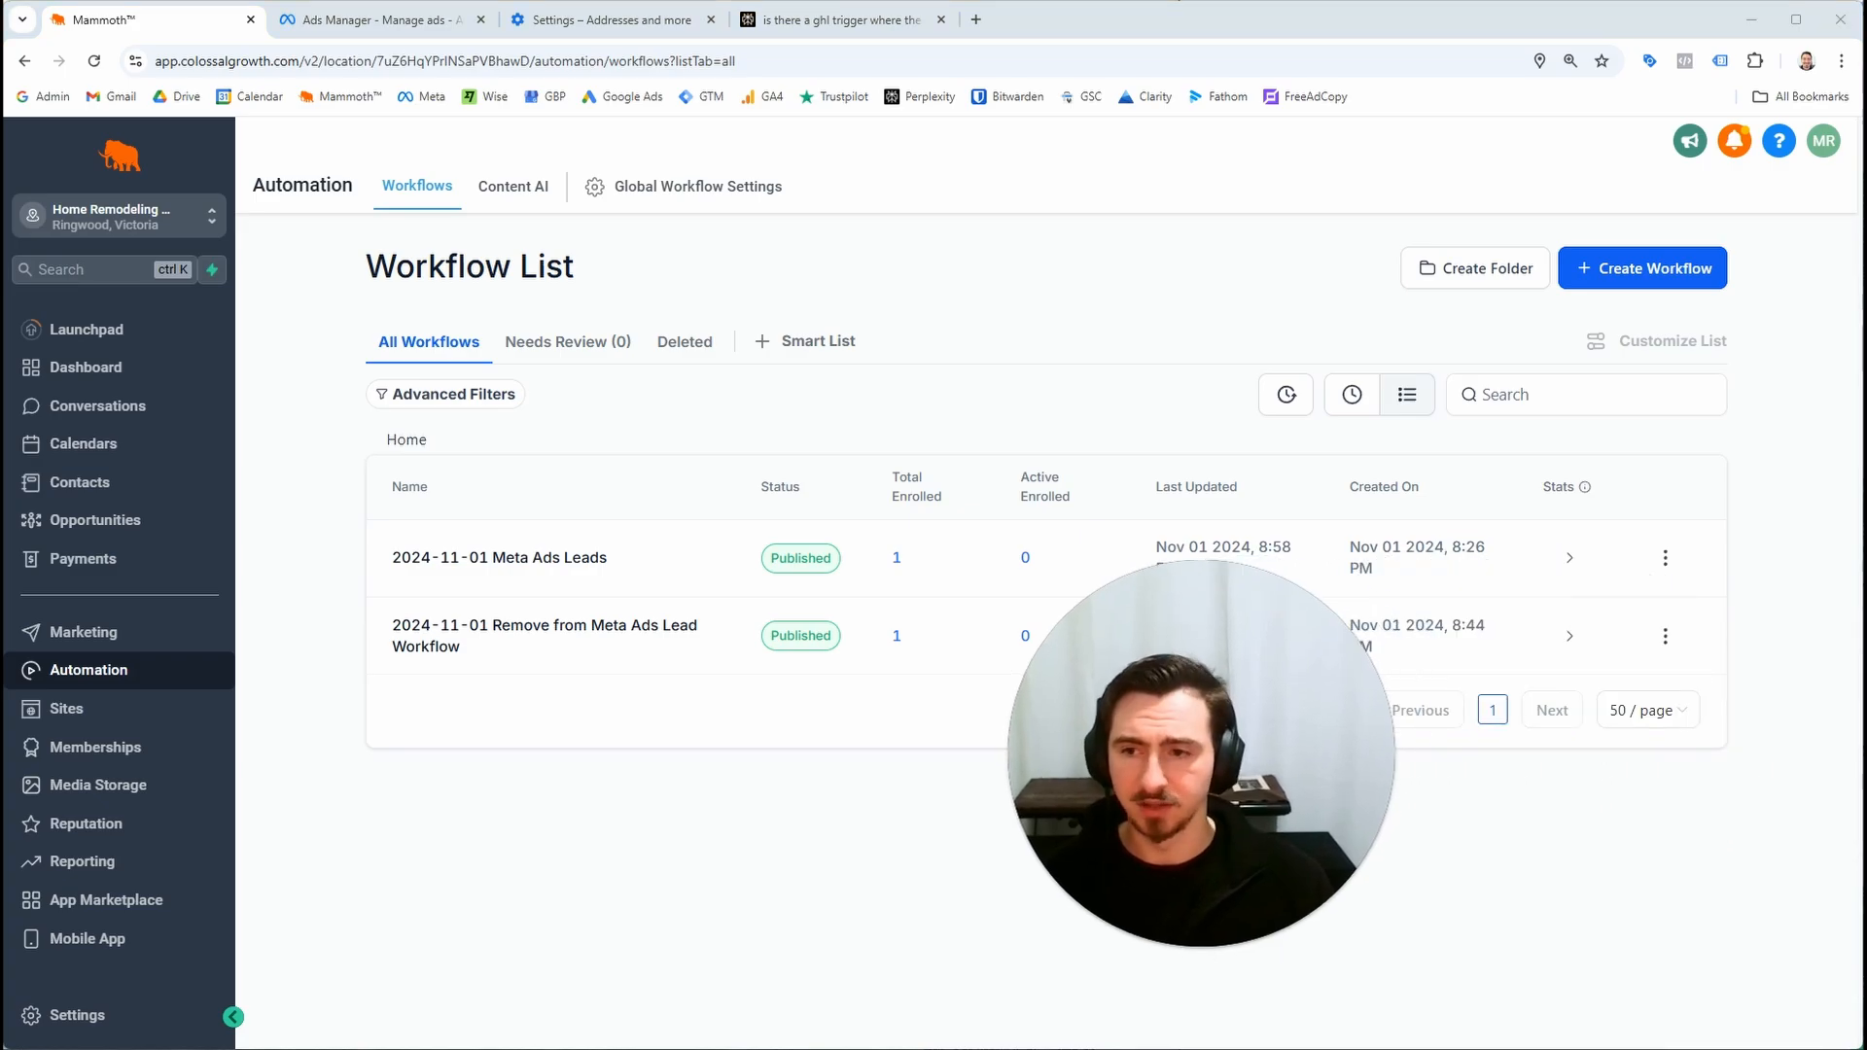
left_click(506, 636)
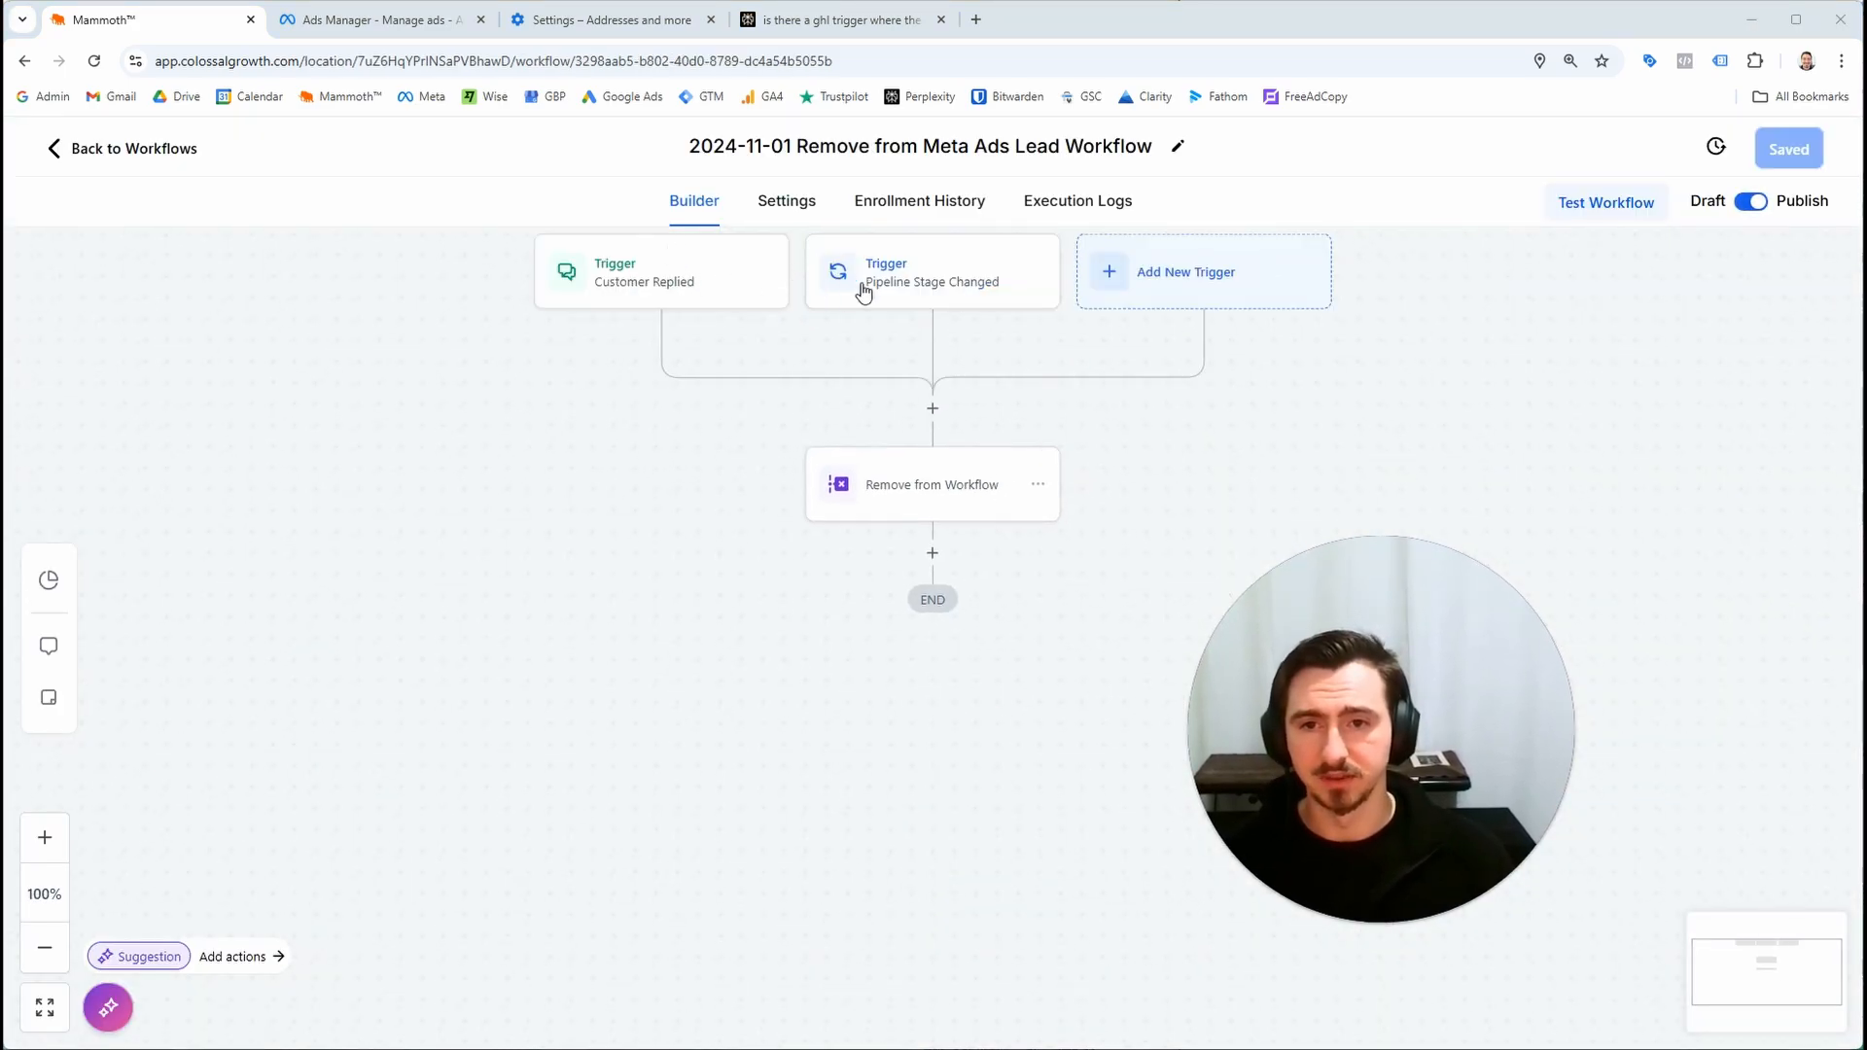
left_click(862, 291)
left_click(175, 149)
left_click(207, 542)
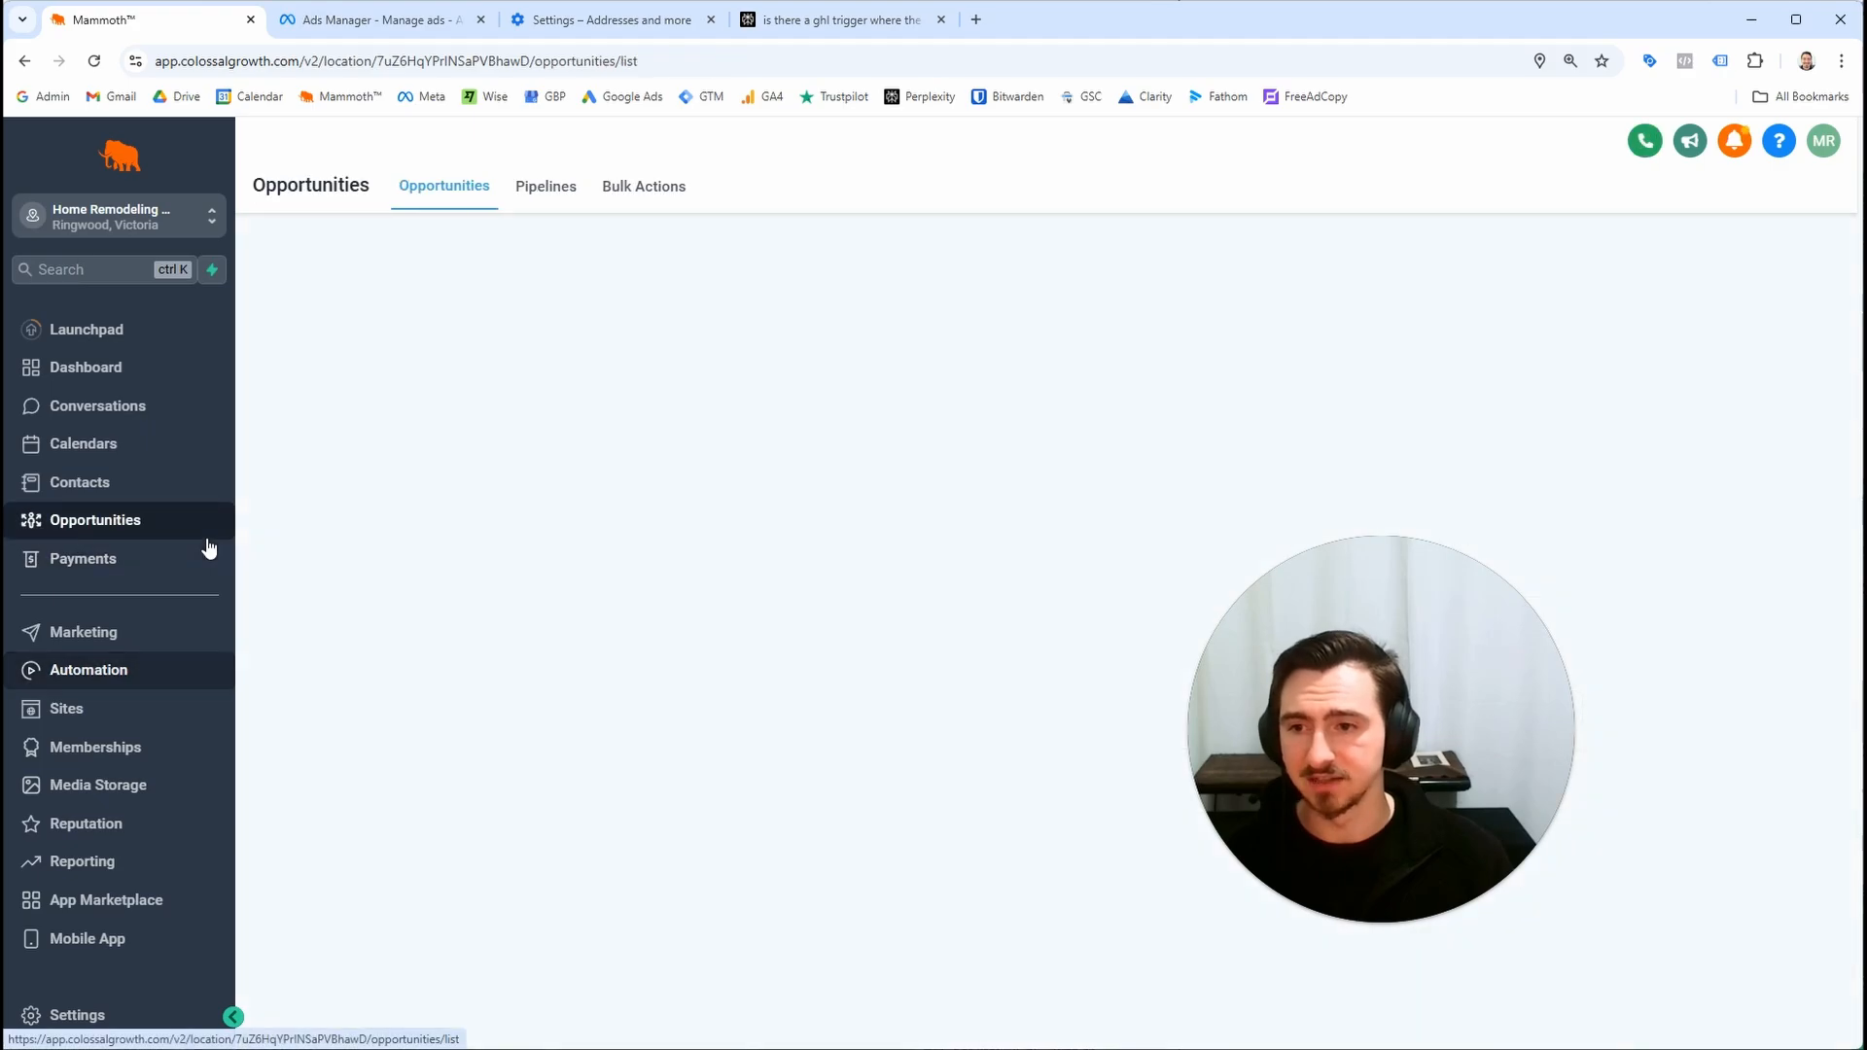
left_click_drag(1338, 686, 1556, 760)
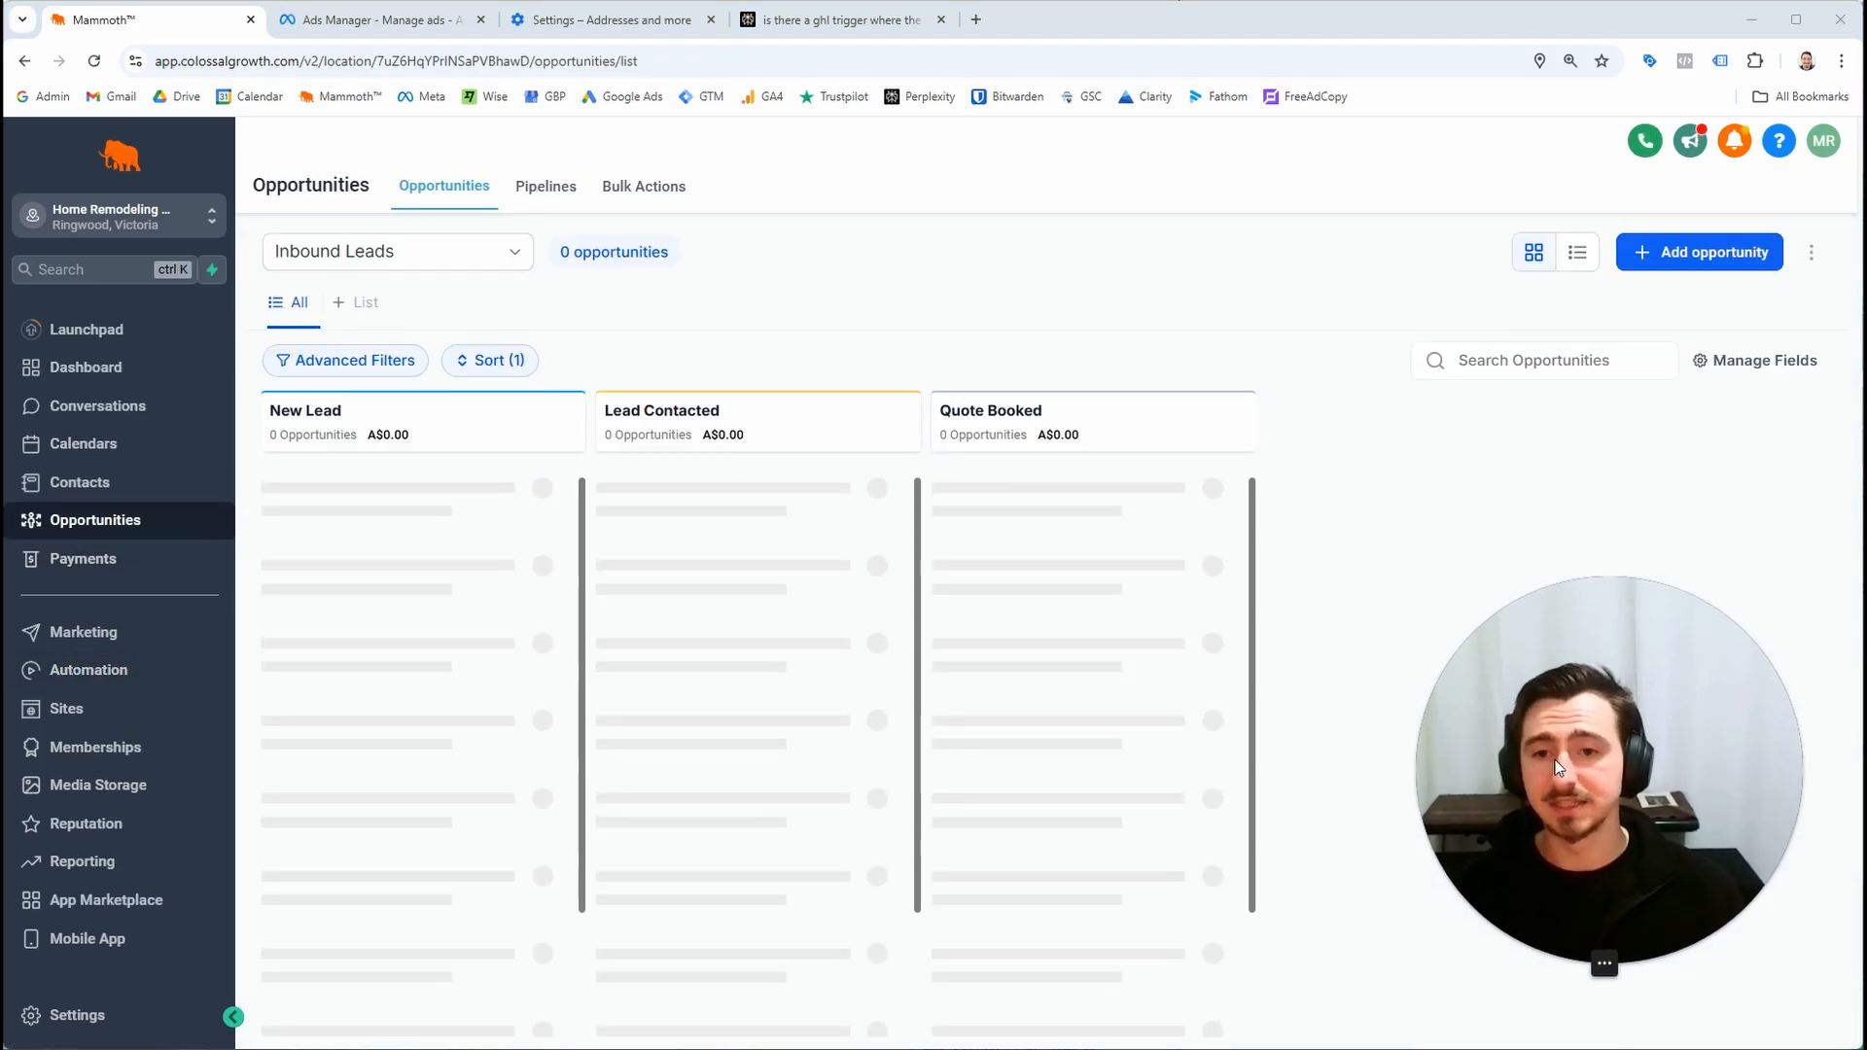
left_click_drag(859, 566, 465, 564)
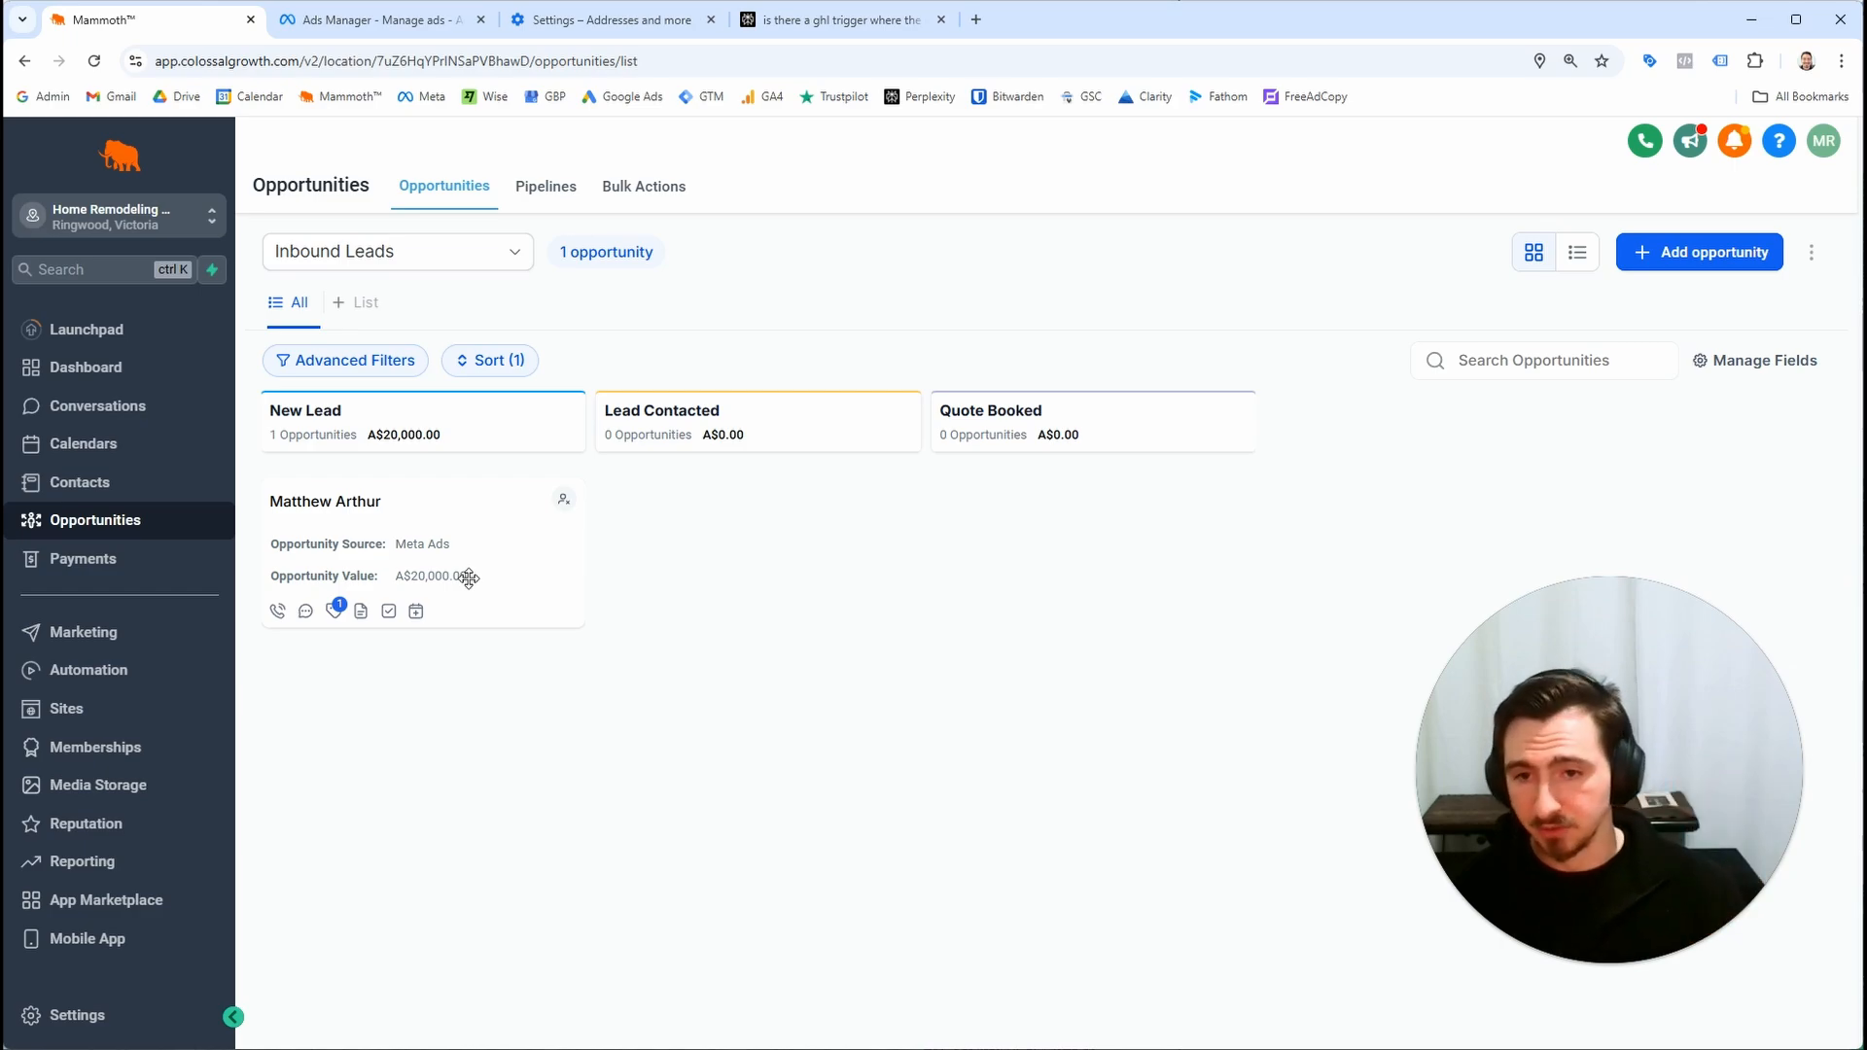
left_click_drag(461, 504, 1056, 516)
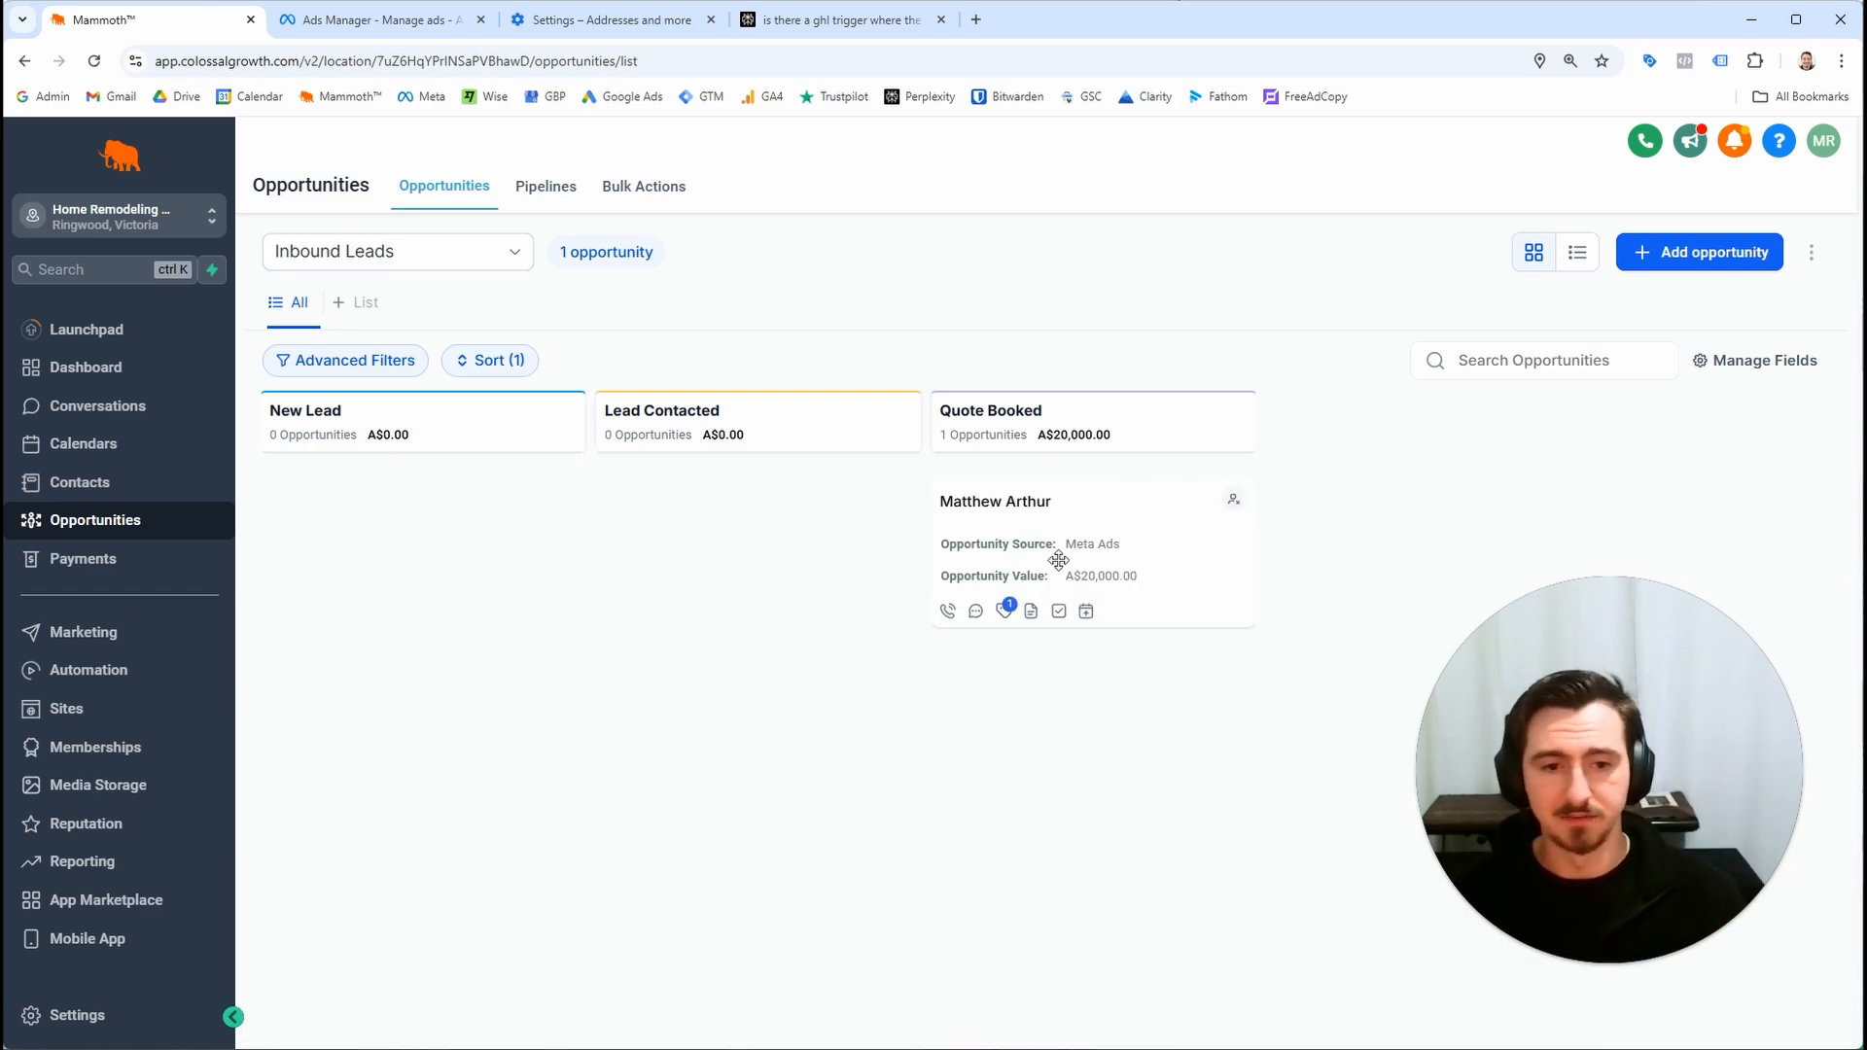
left_click_drag(1201, 591, 622, 583)
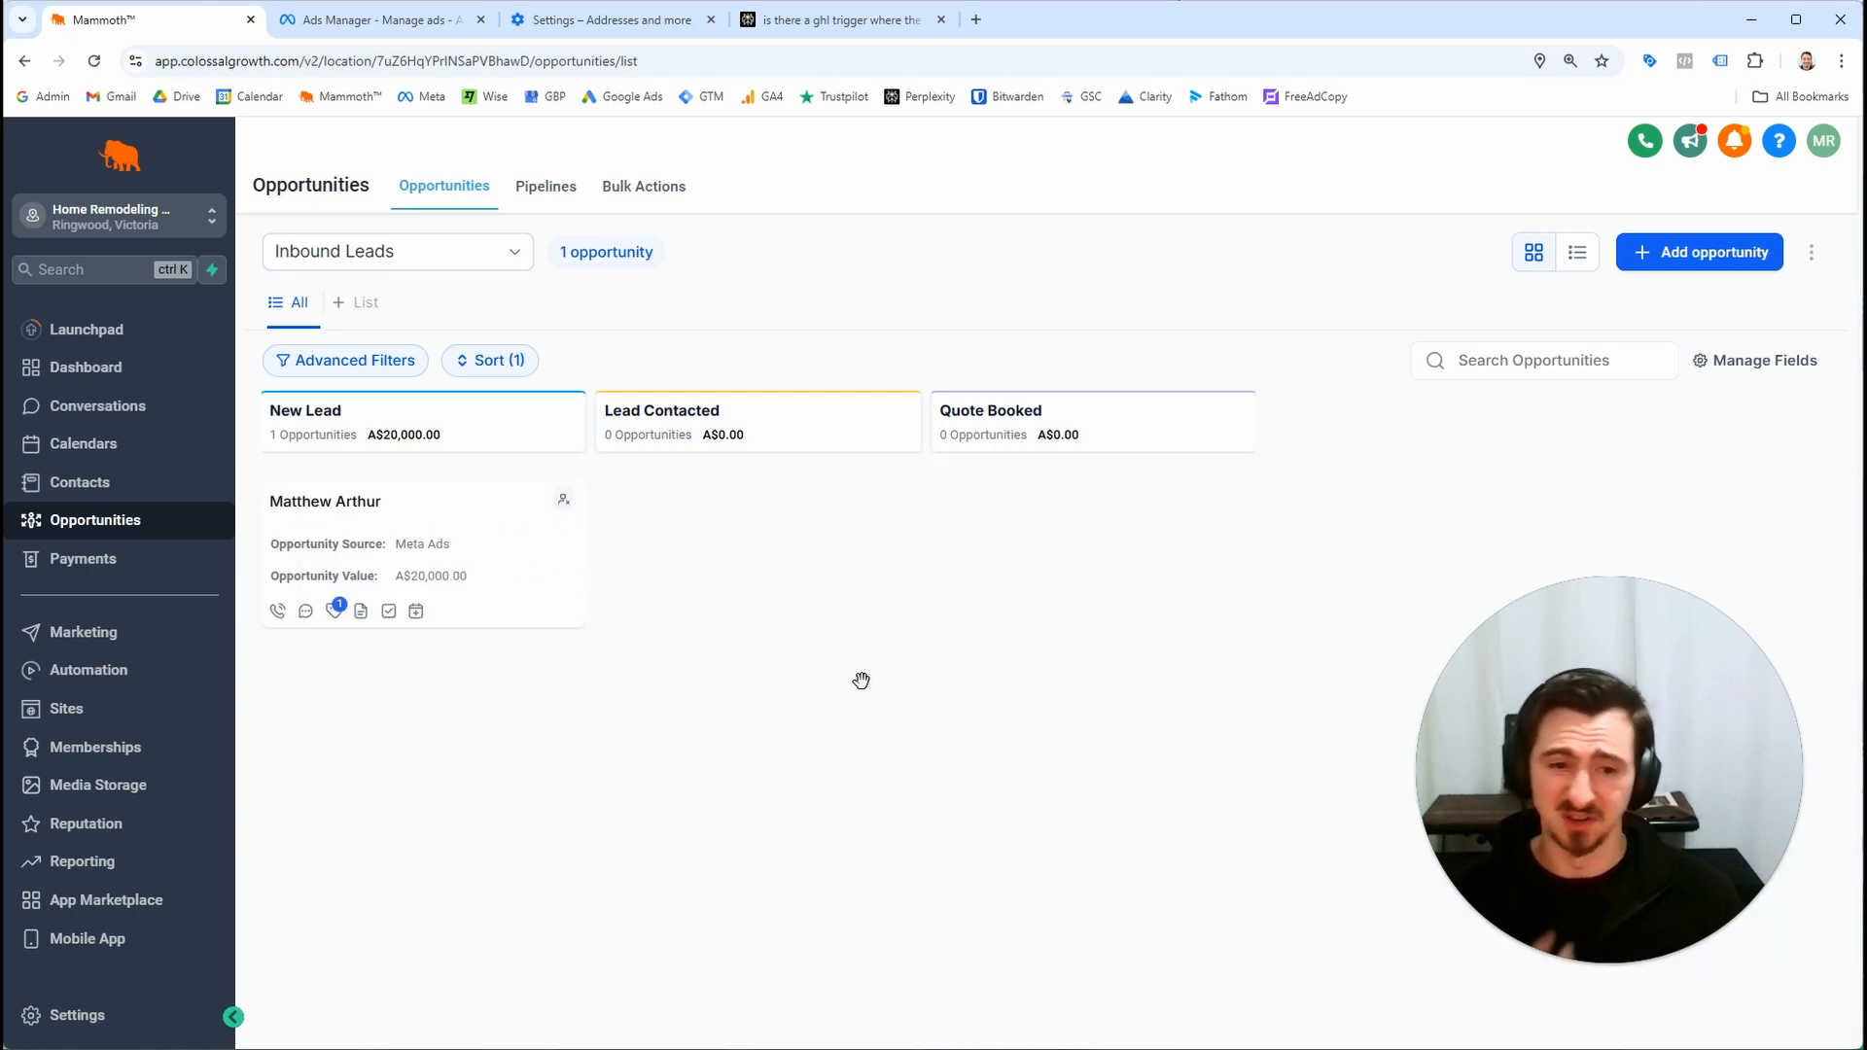
left_click_drag(857, 619, 522, 619)
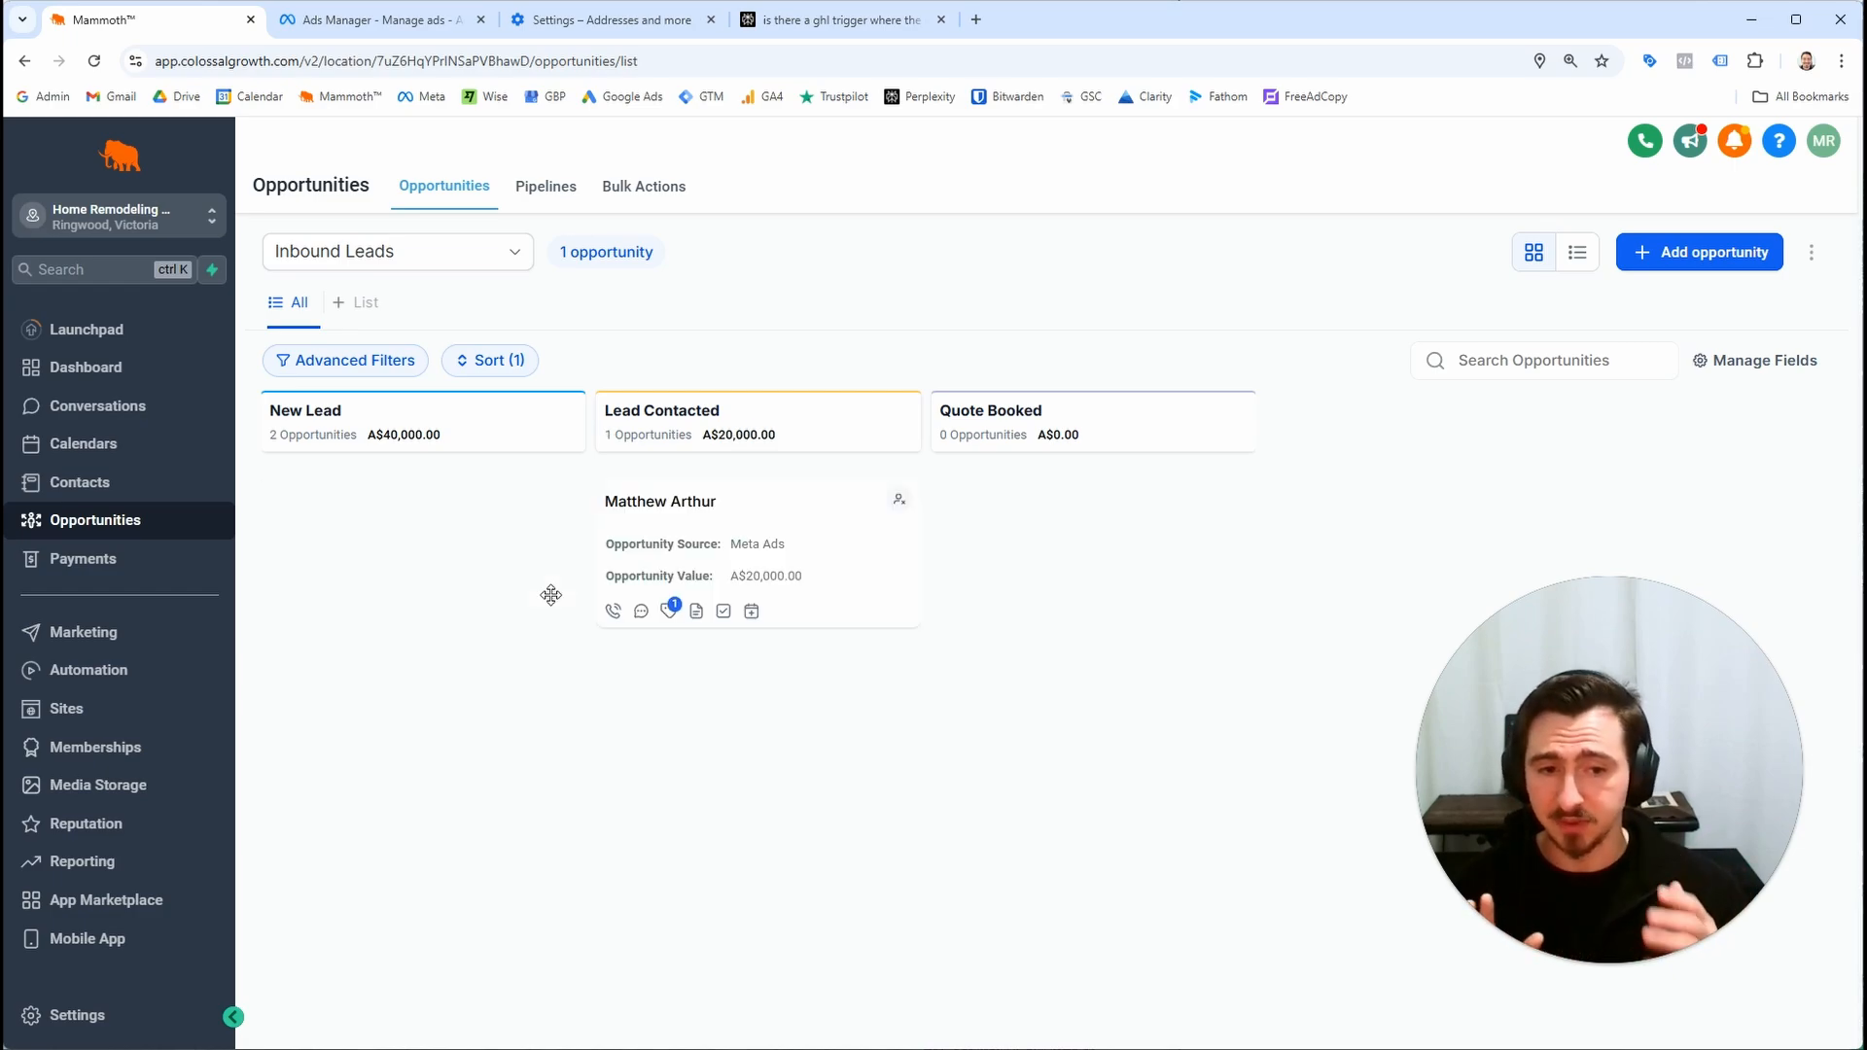
mouse_move(763, 505)
left_mouse_down()
mouse_move(671, 496)
mouse_move(776, 521)
mouse_move(733, 500)
left_mouse_up()
left_click(1694, 250)
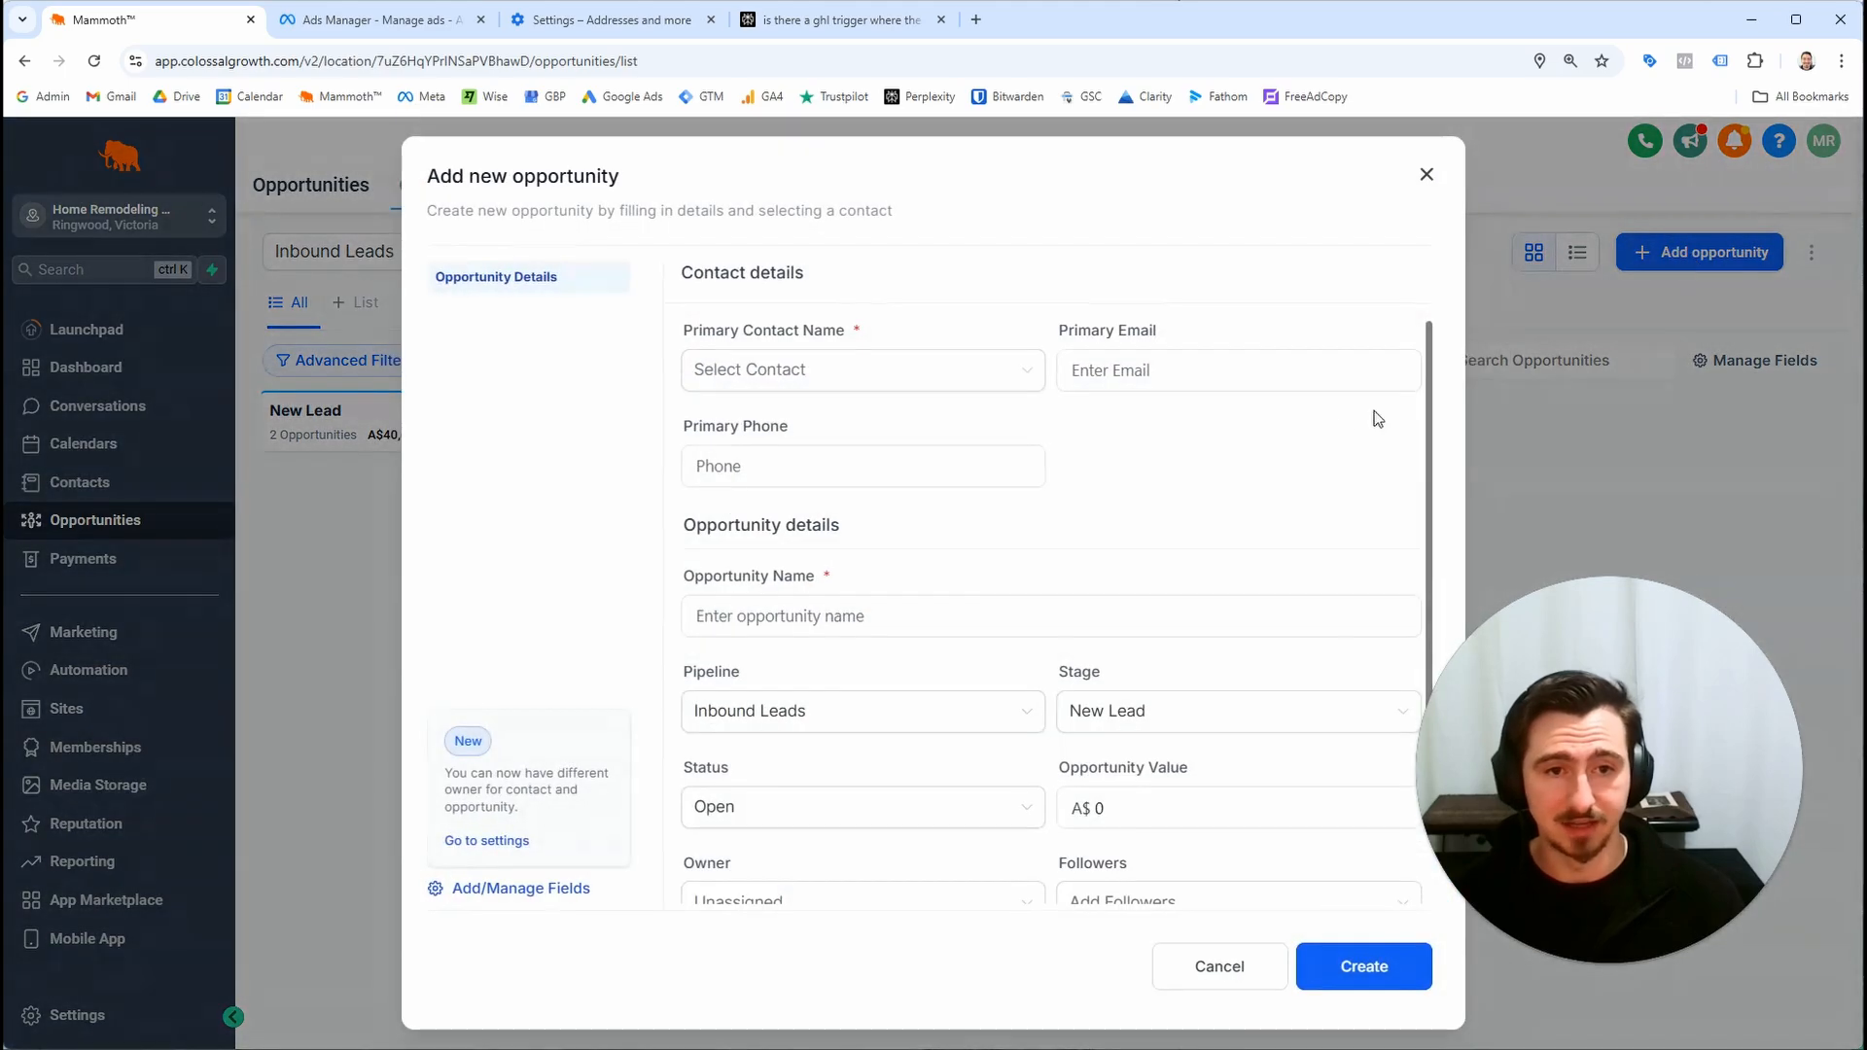
left_click(1426, 175)
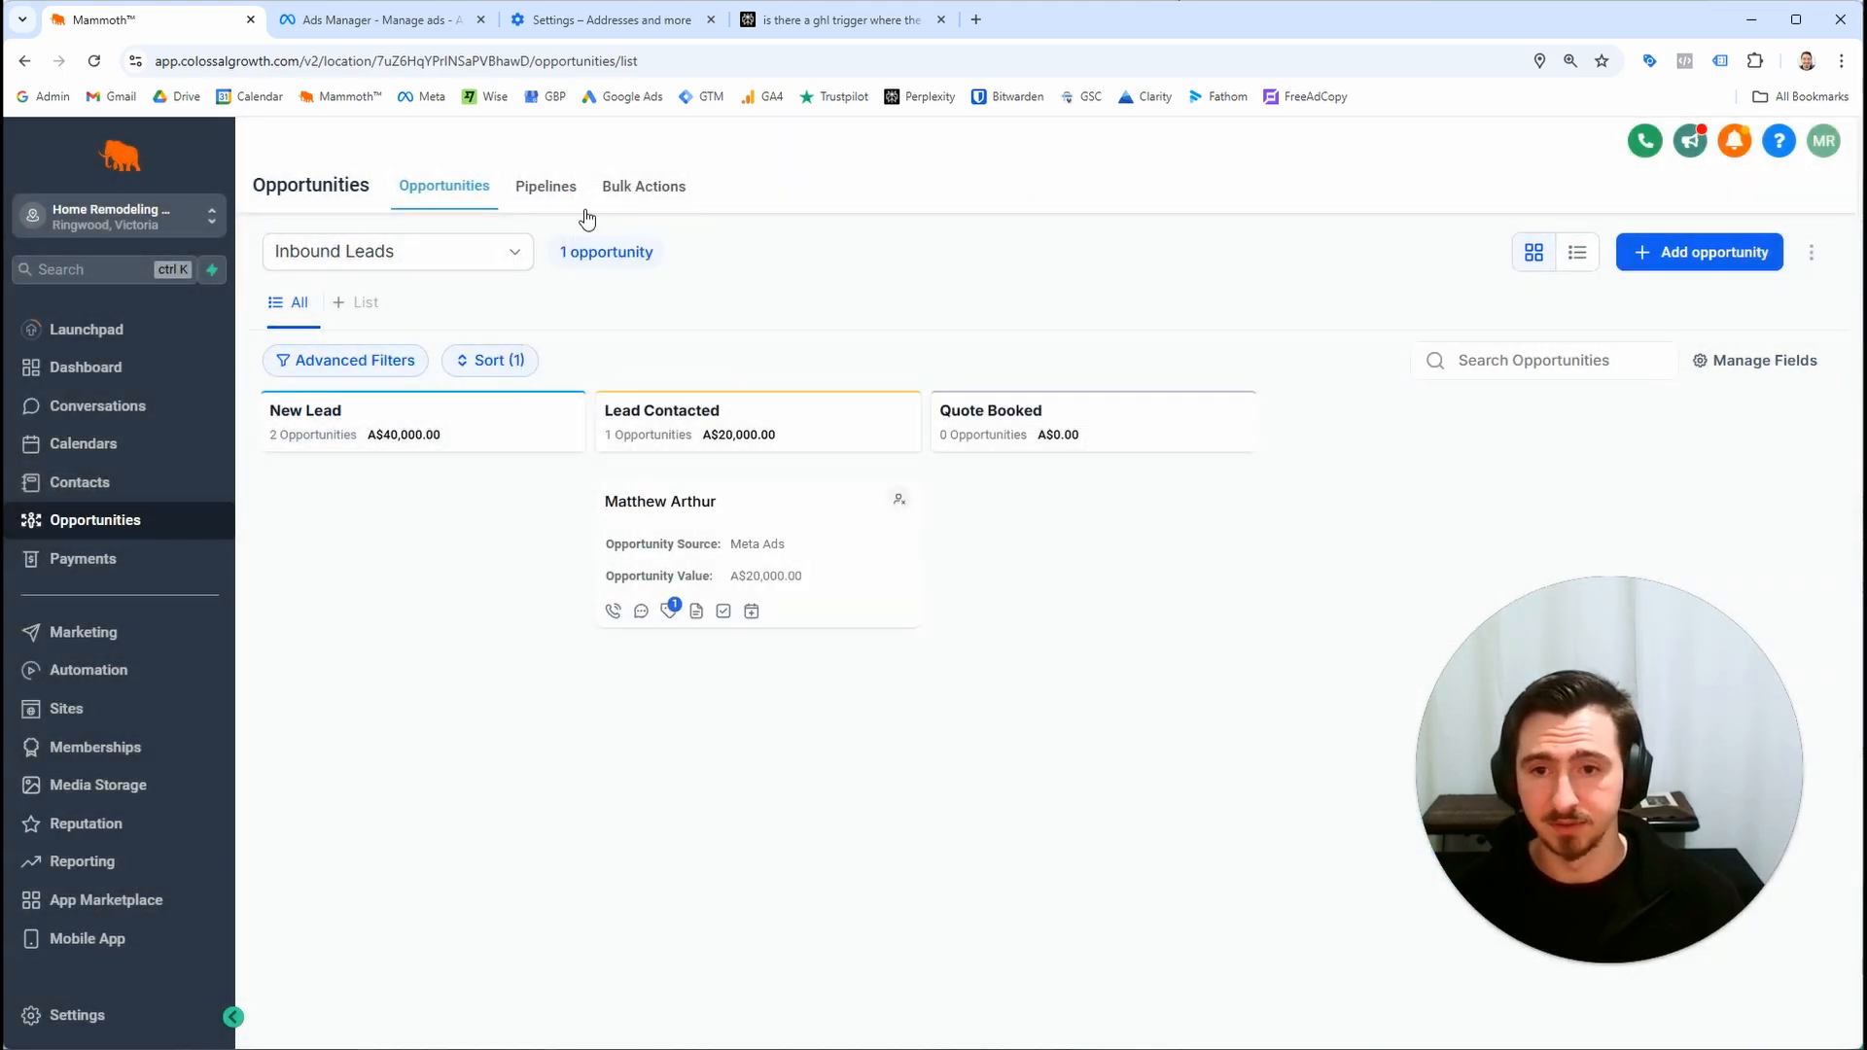
left_click(543, 190)
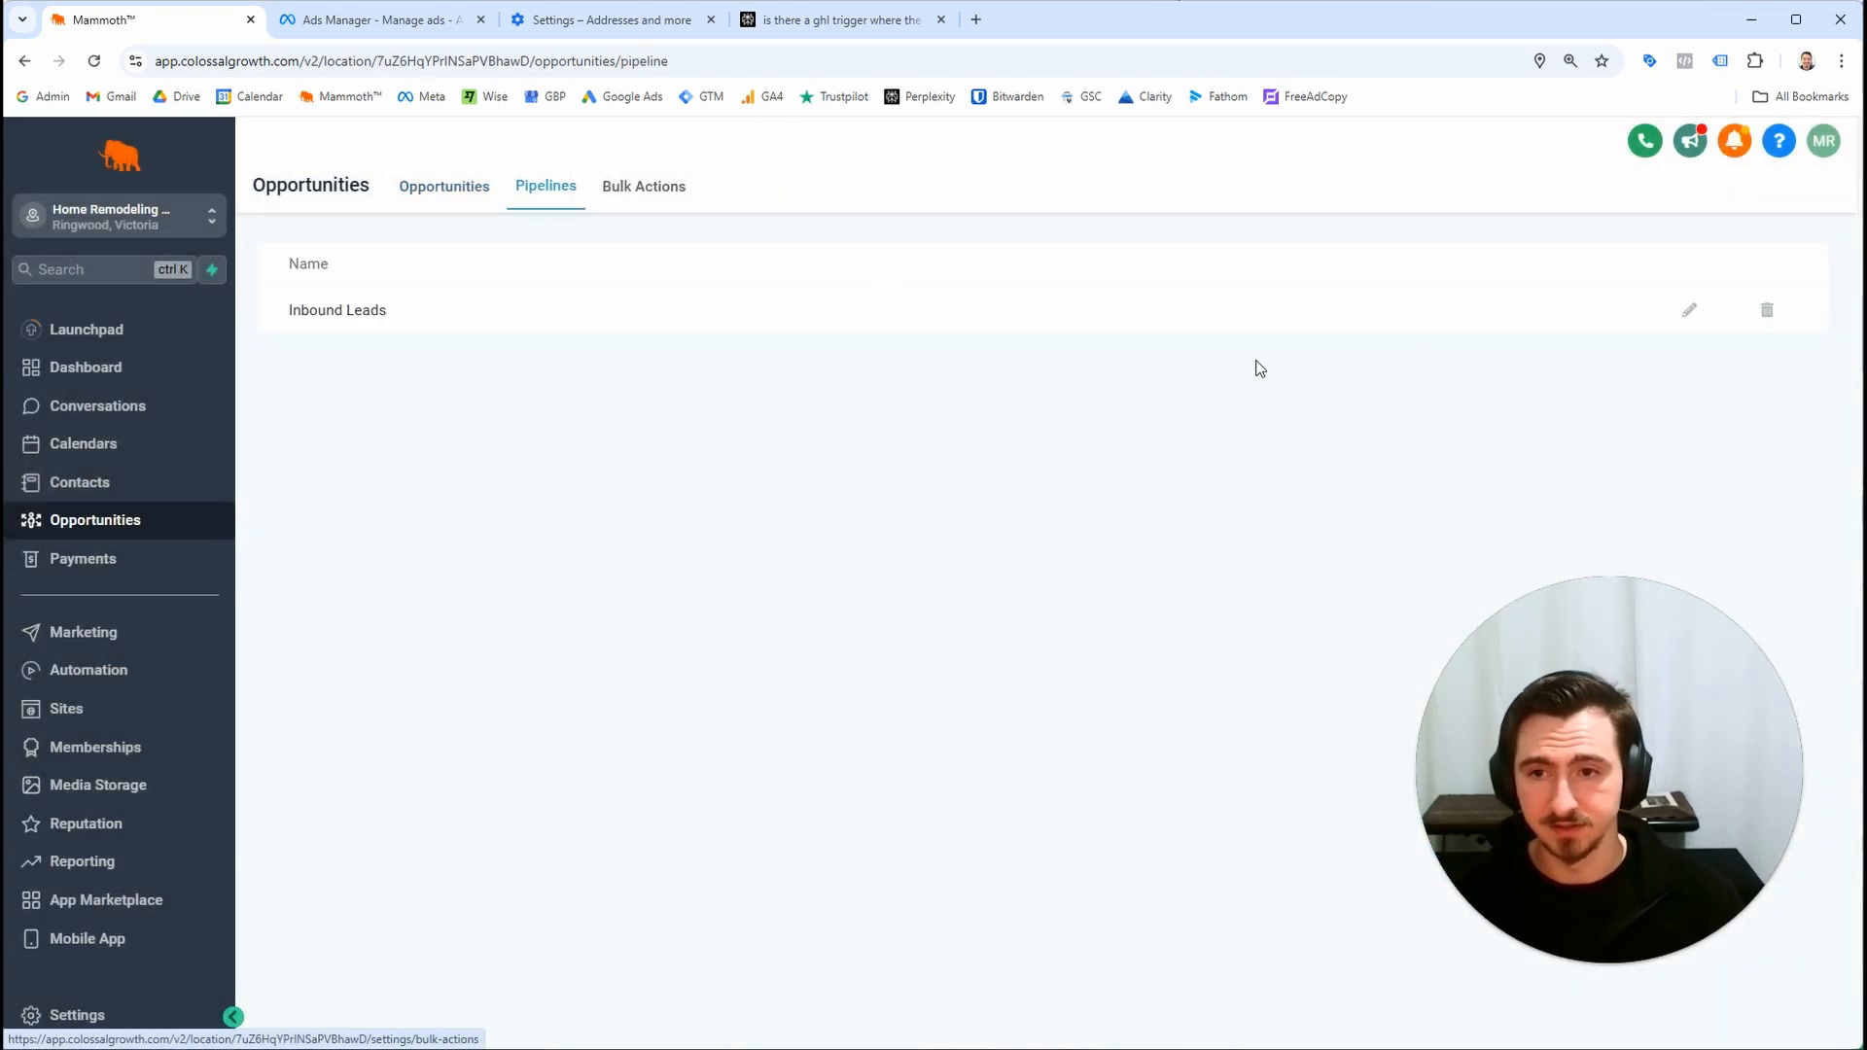
left_click(1689, 309)
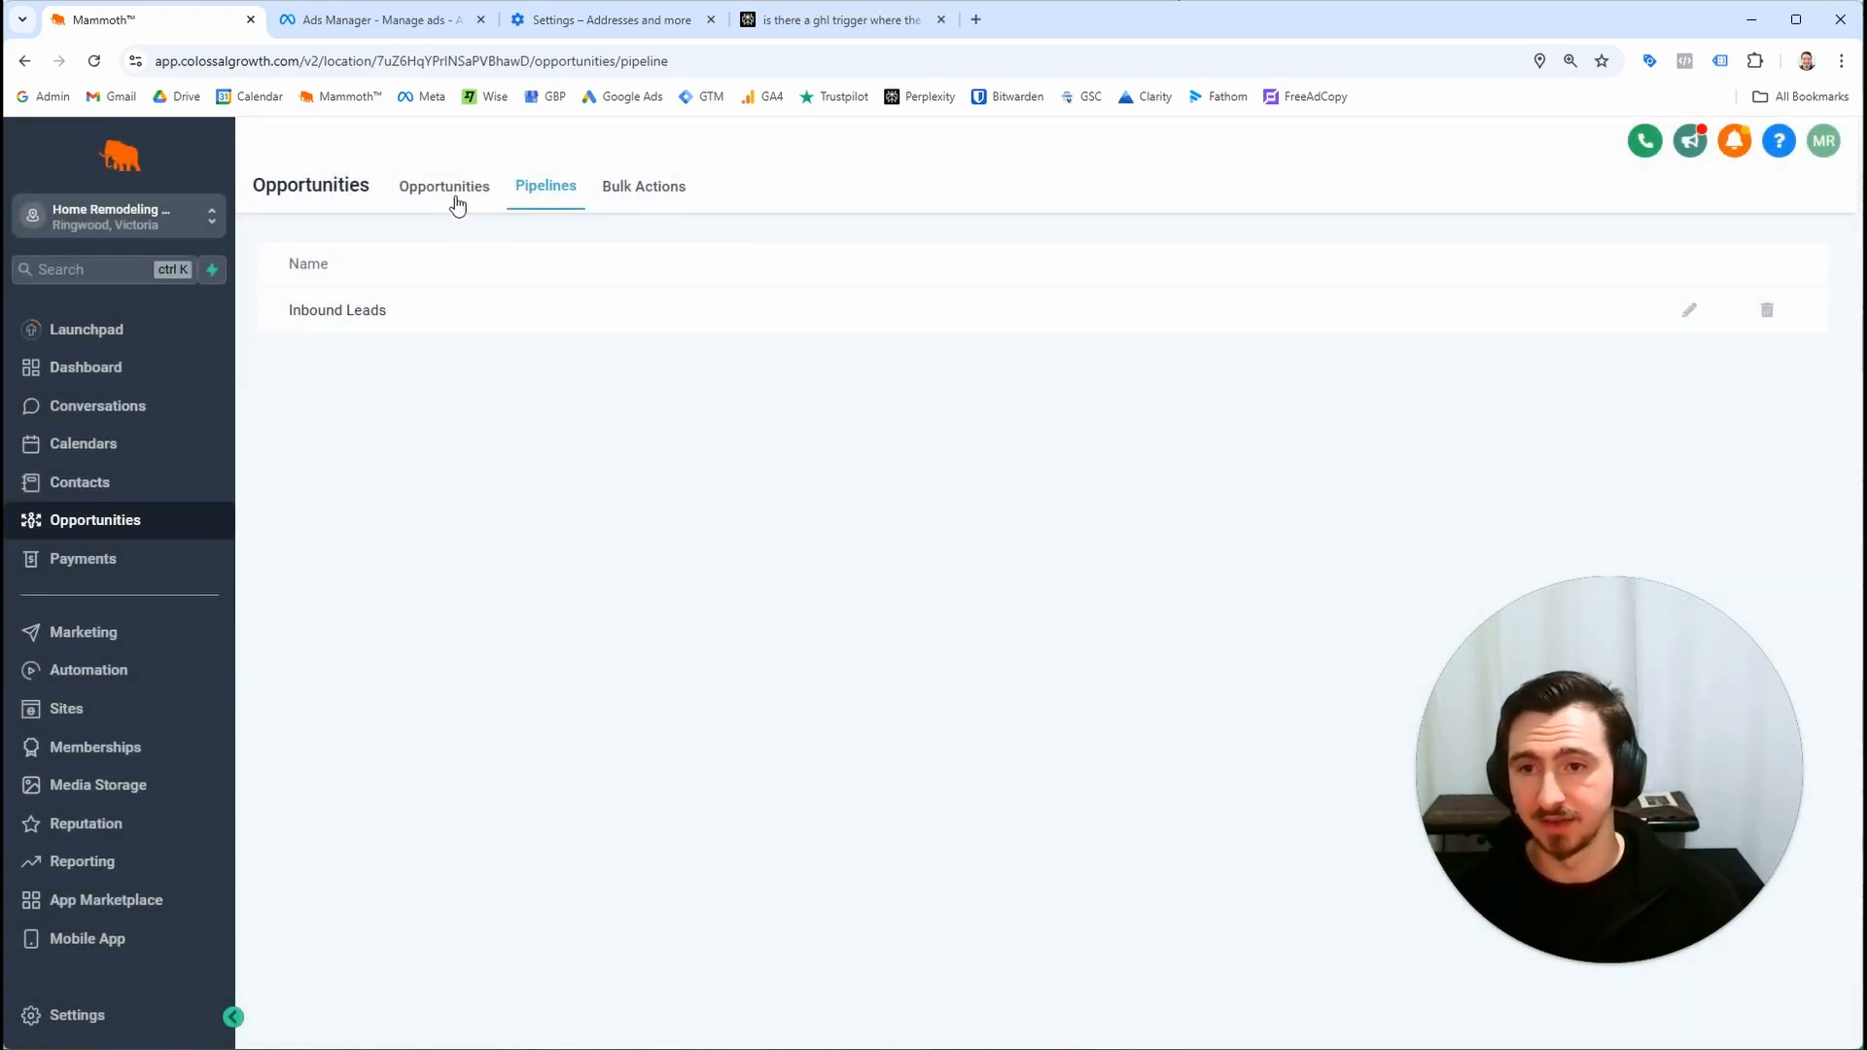
left_click(455, 193)
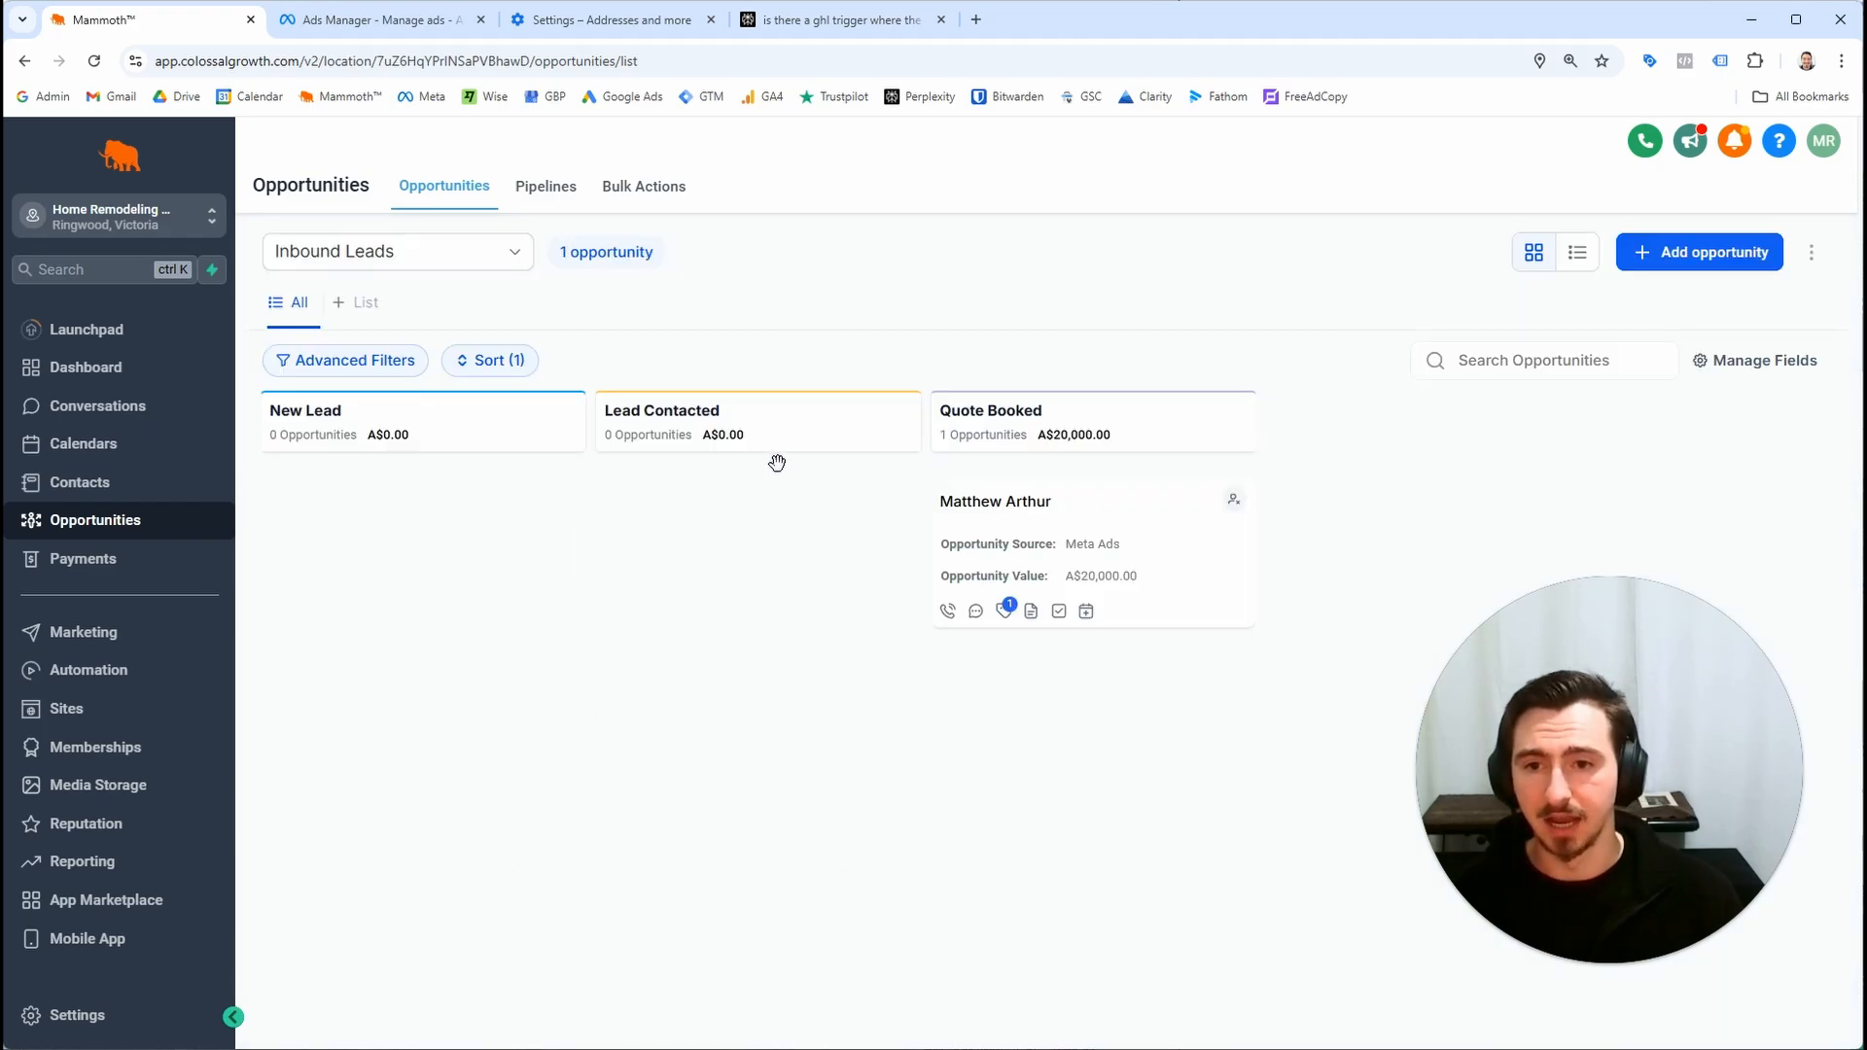
Rename the Inbound Leads pipeline's second stage to Lead Contact Attempted and save the pipeline
left_click(80, 482)
left_click(94, 520)
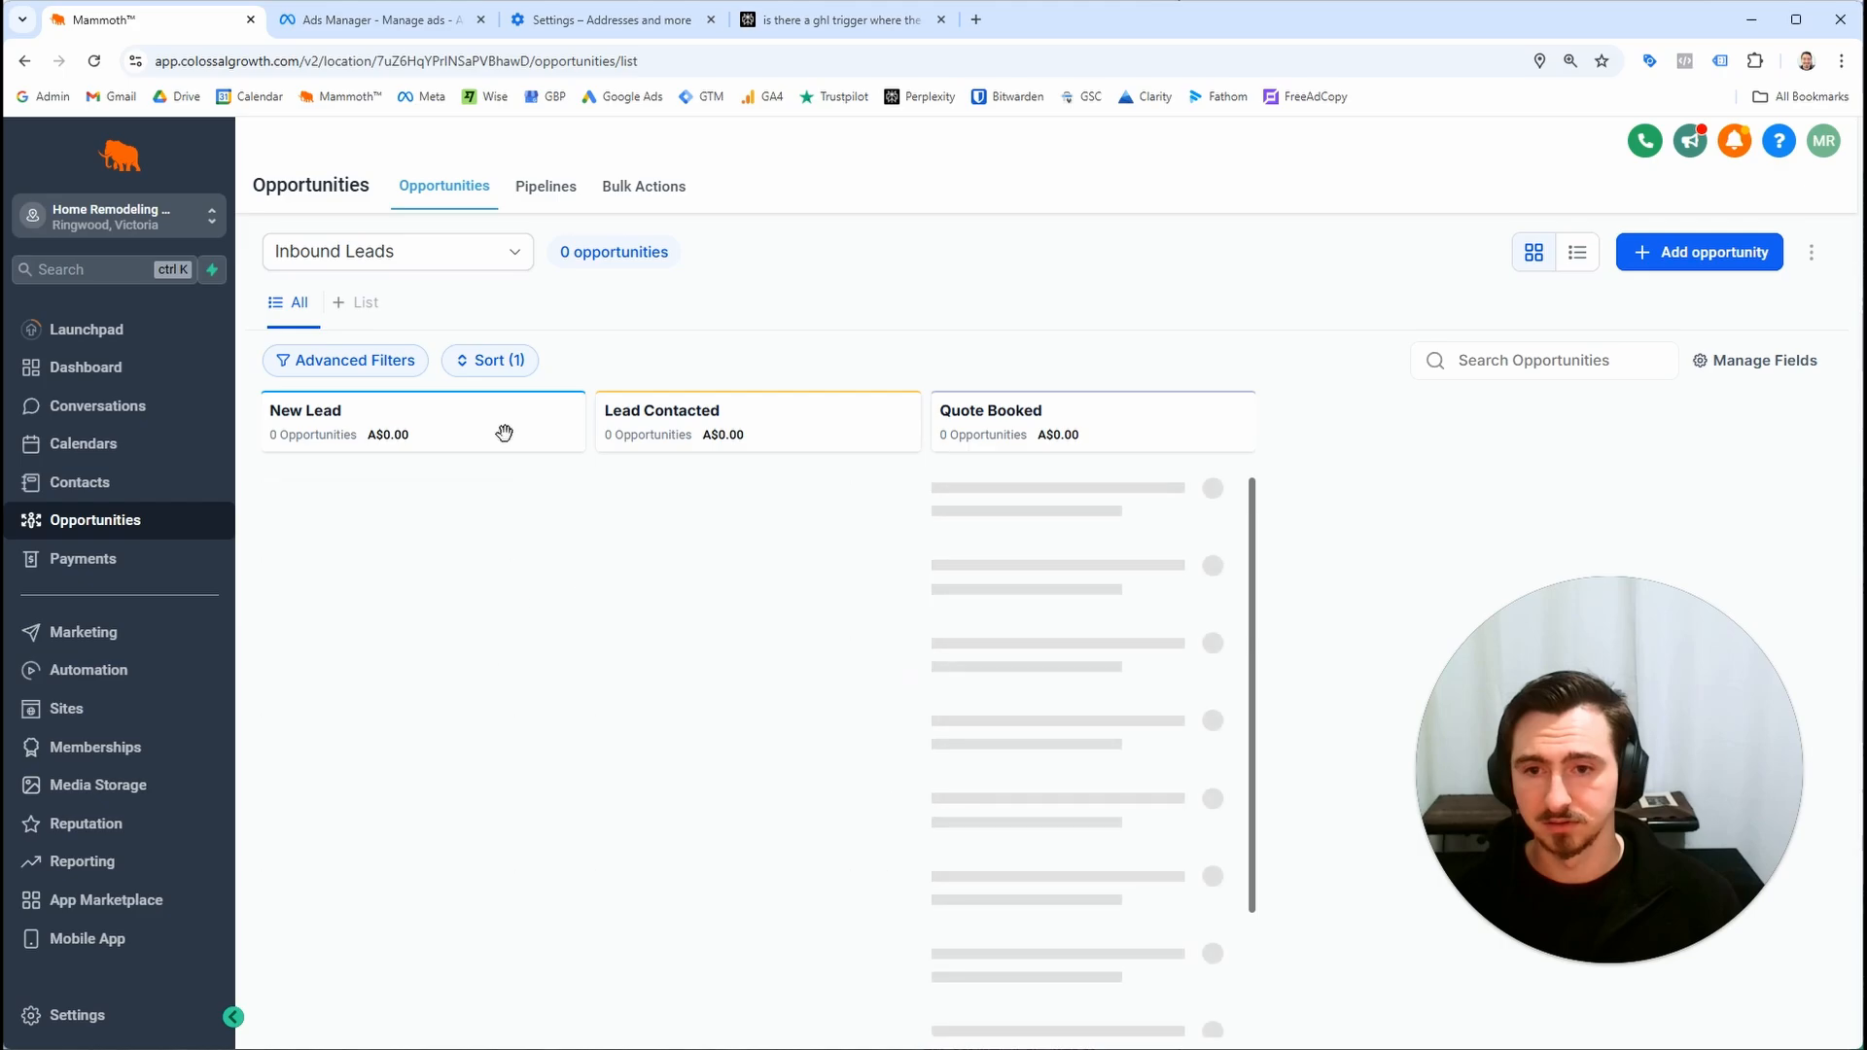
left_click(547, 194)
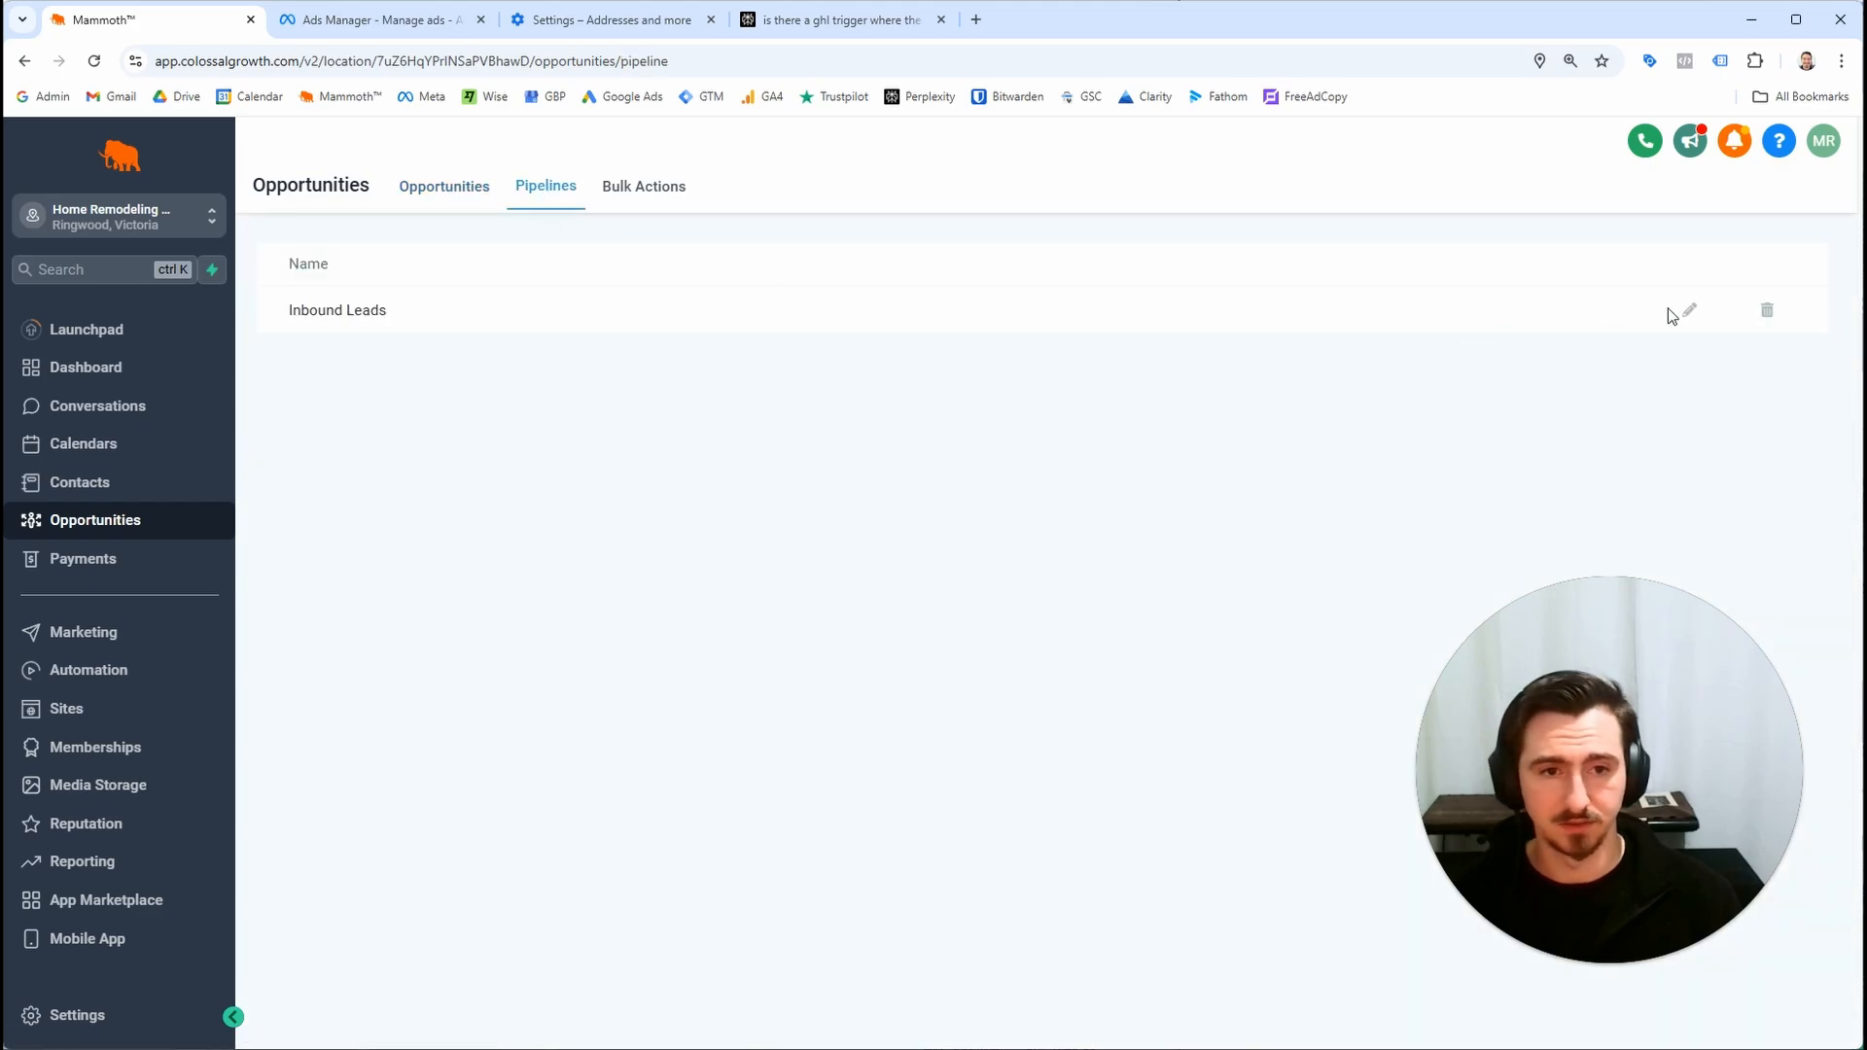
left_click(1688, 313)
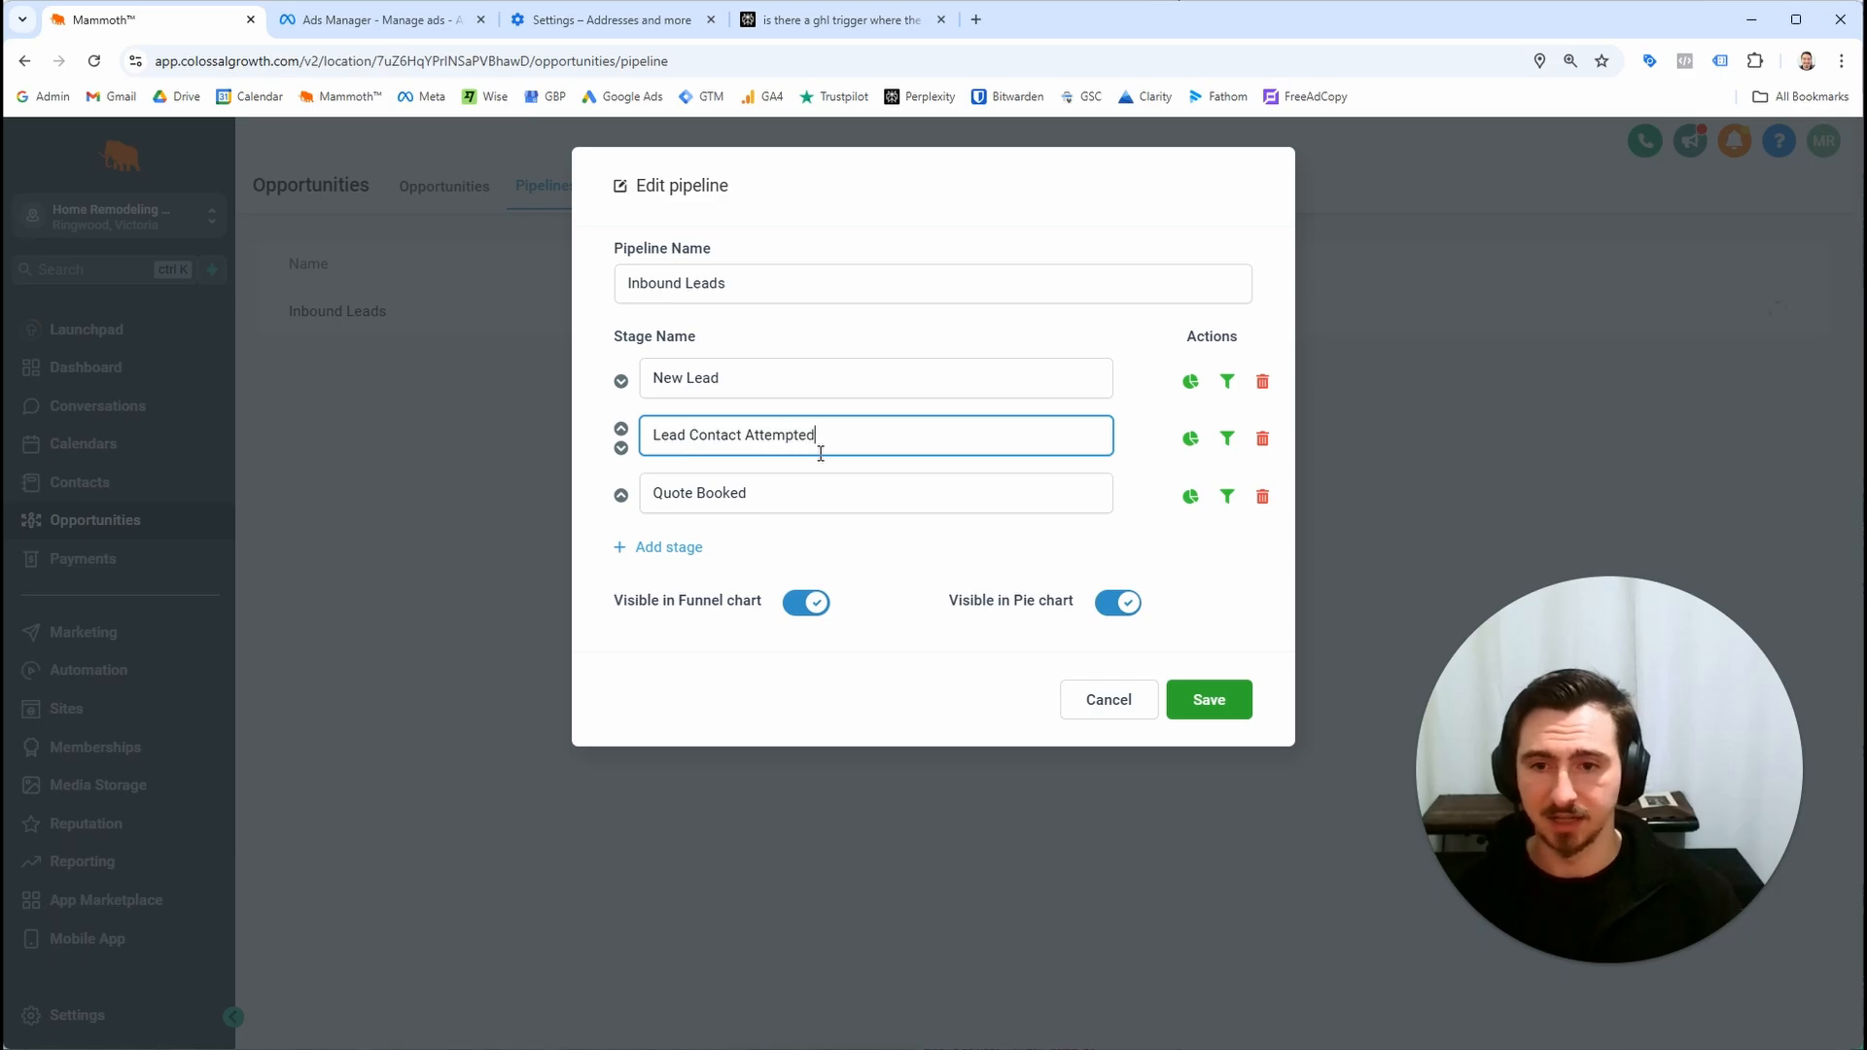
left_click(1209, 699)
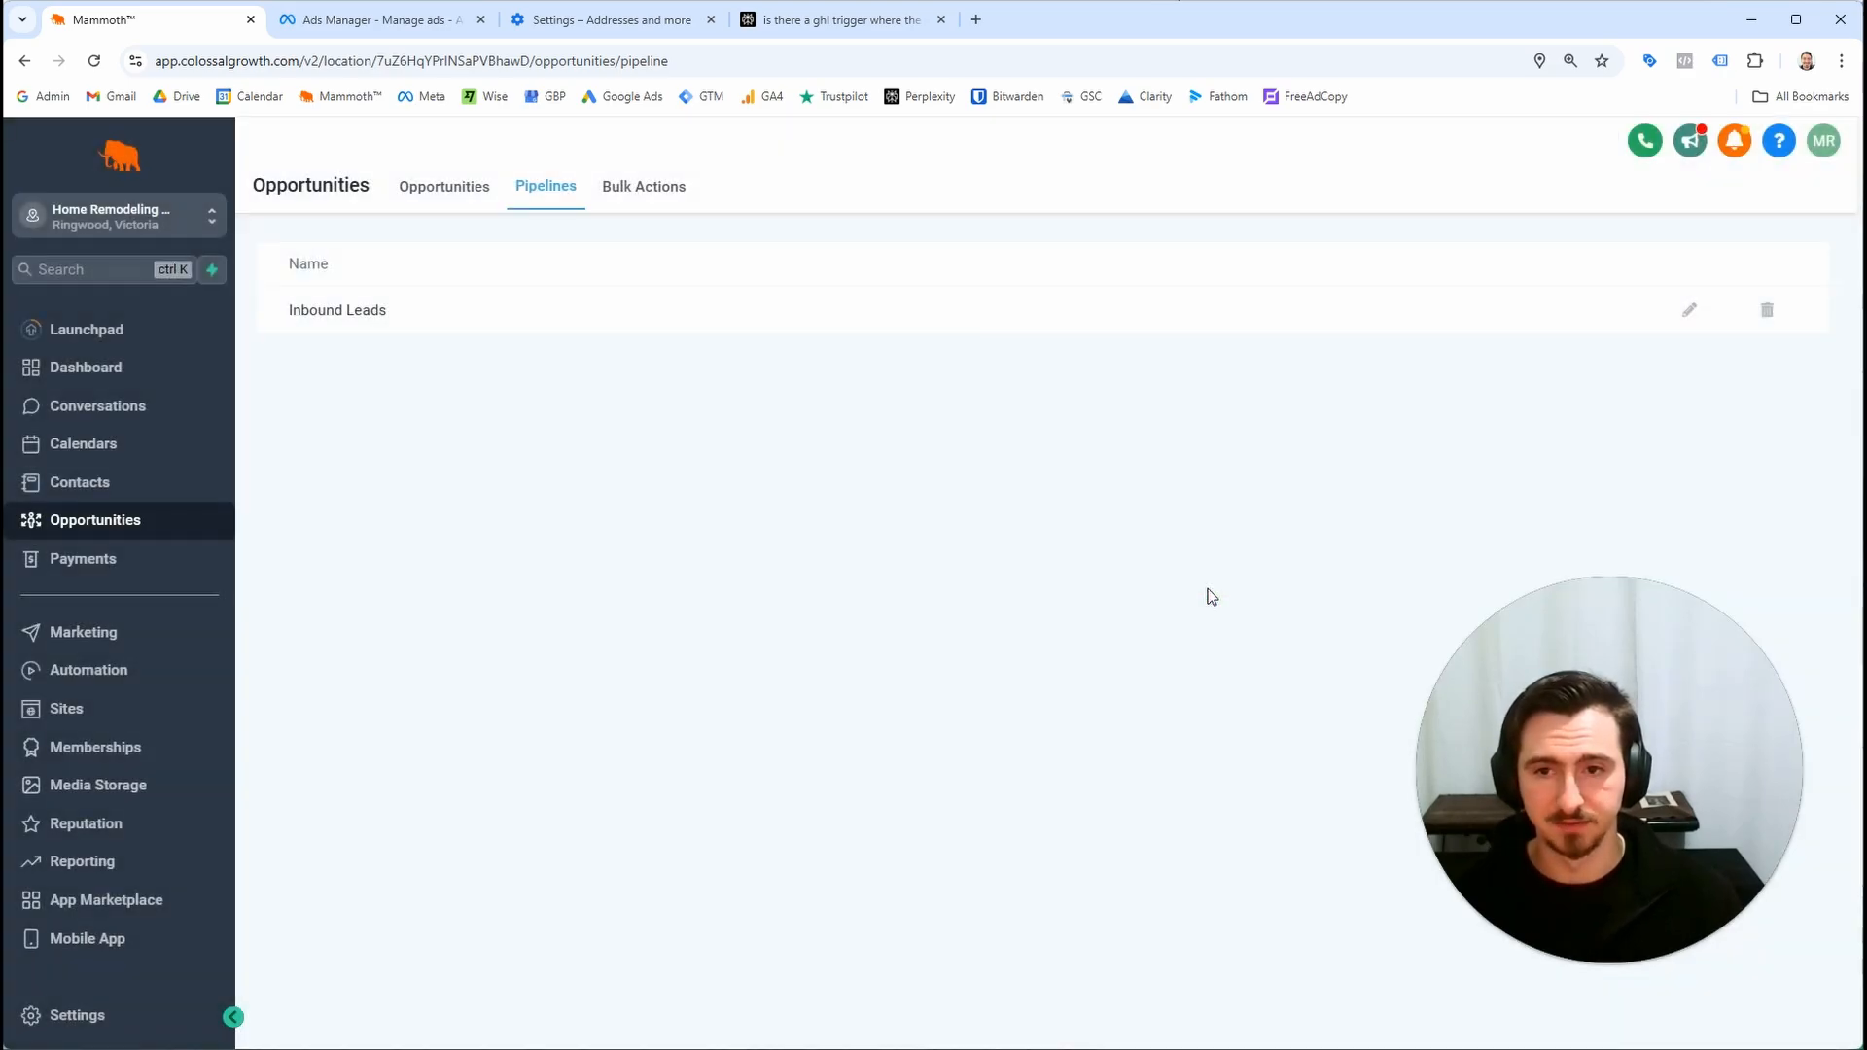
left_click(465, 199)
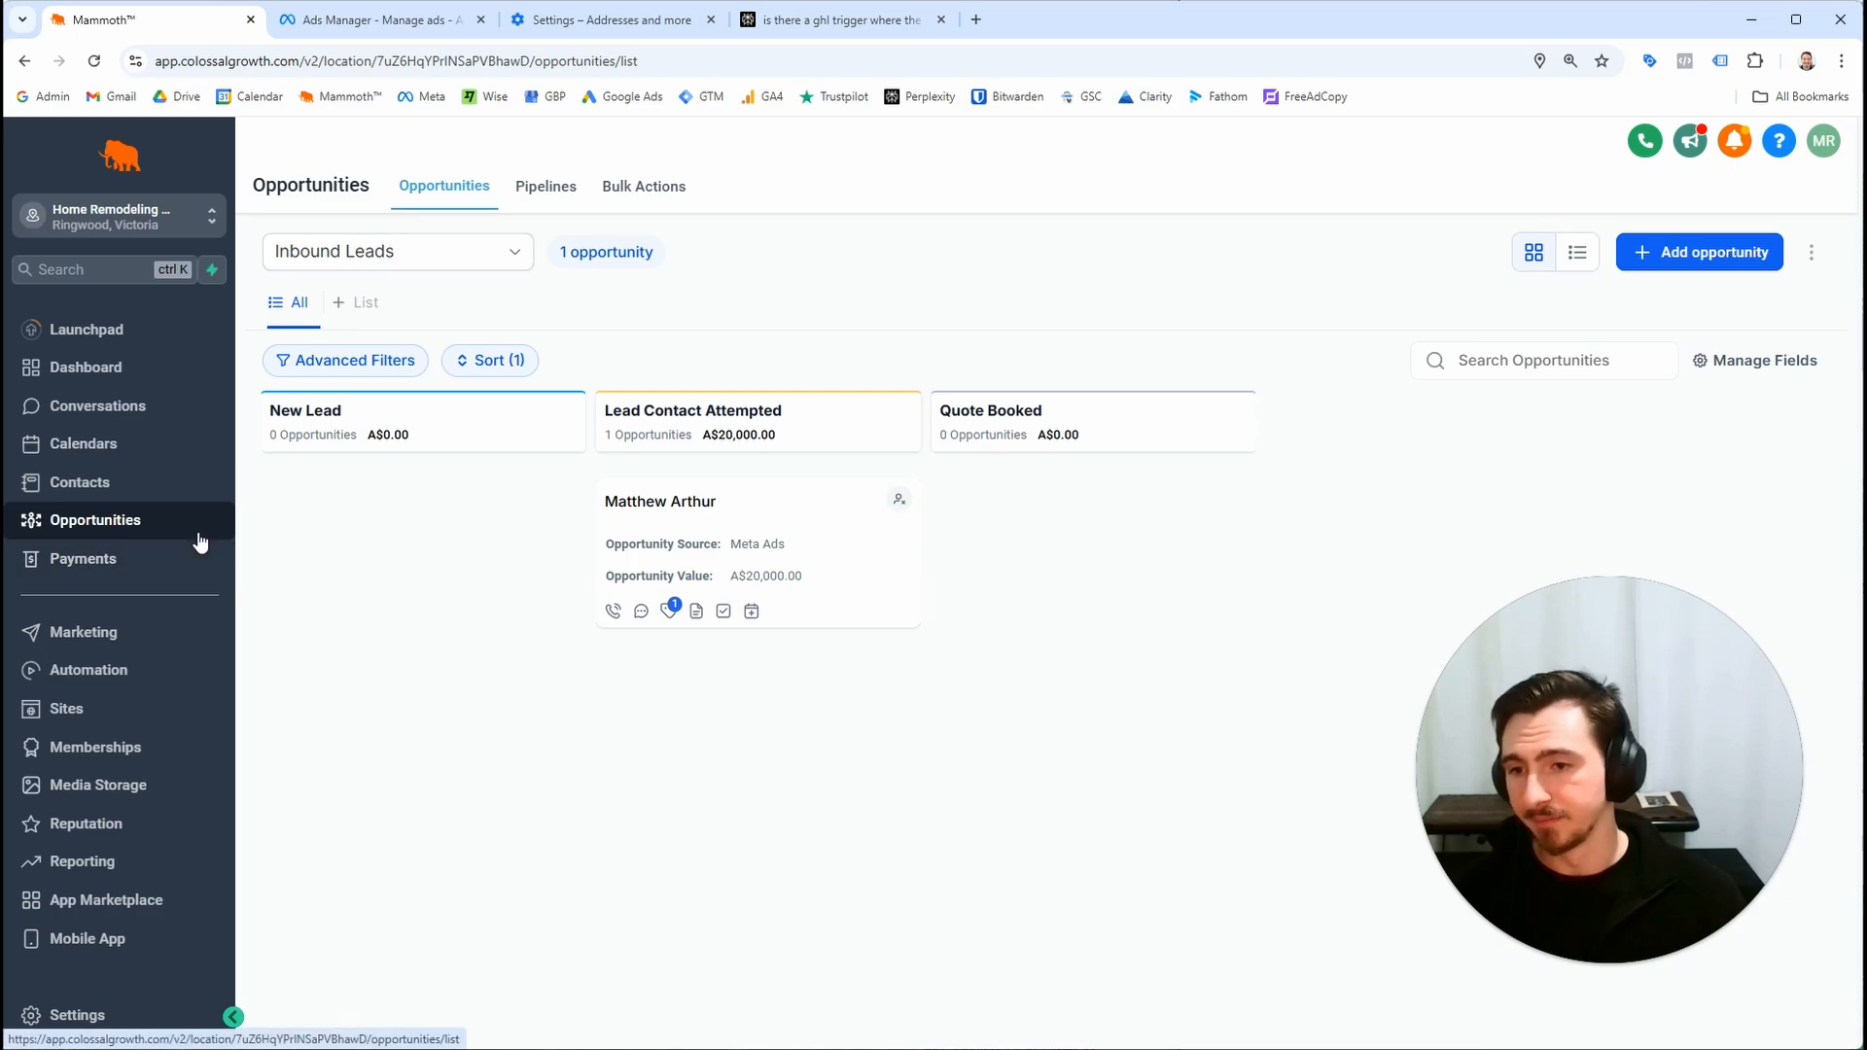
left_click_drag(1637, 727, 1543, 800)
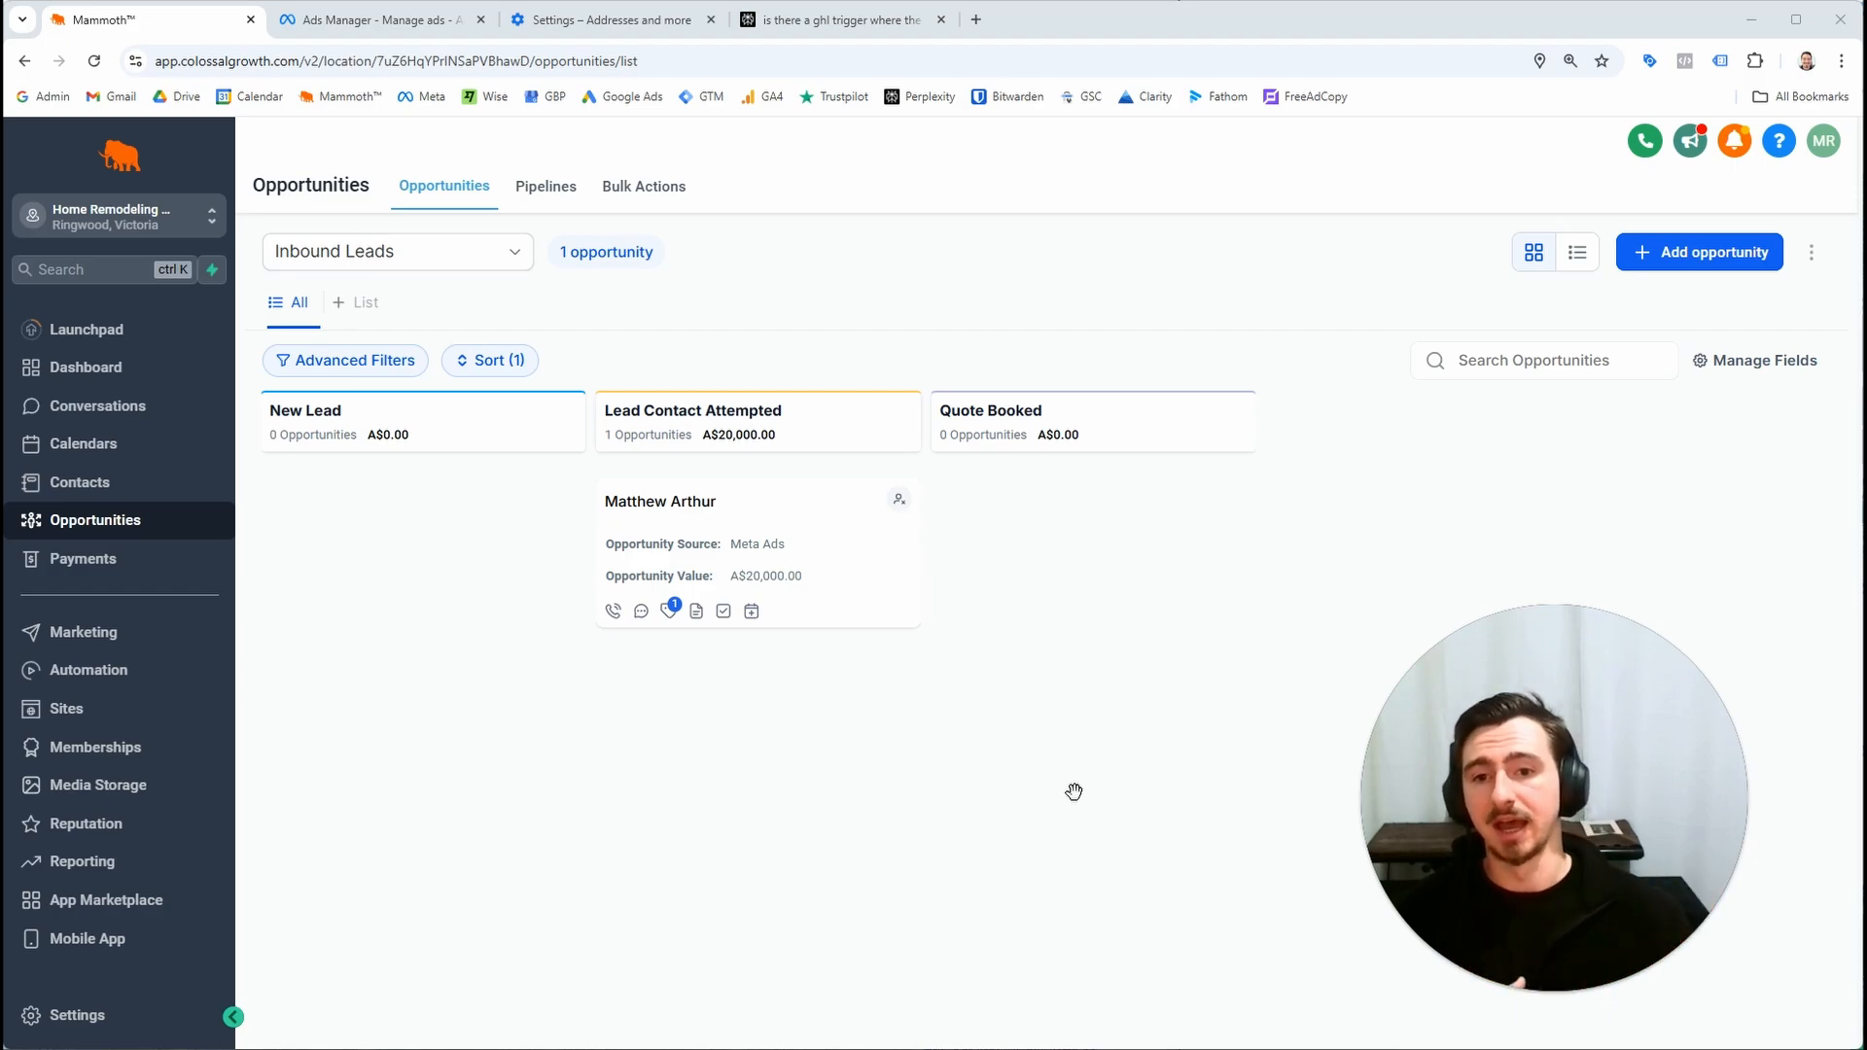
left_click(422, 26)
scroll(953, 506, "up", 6)
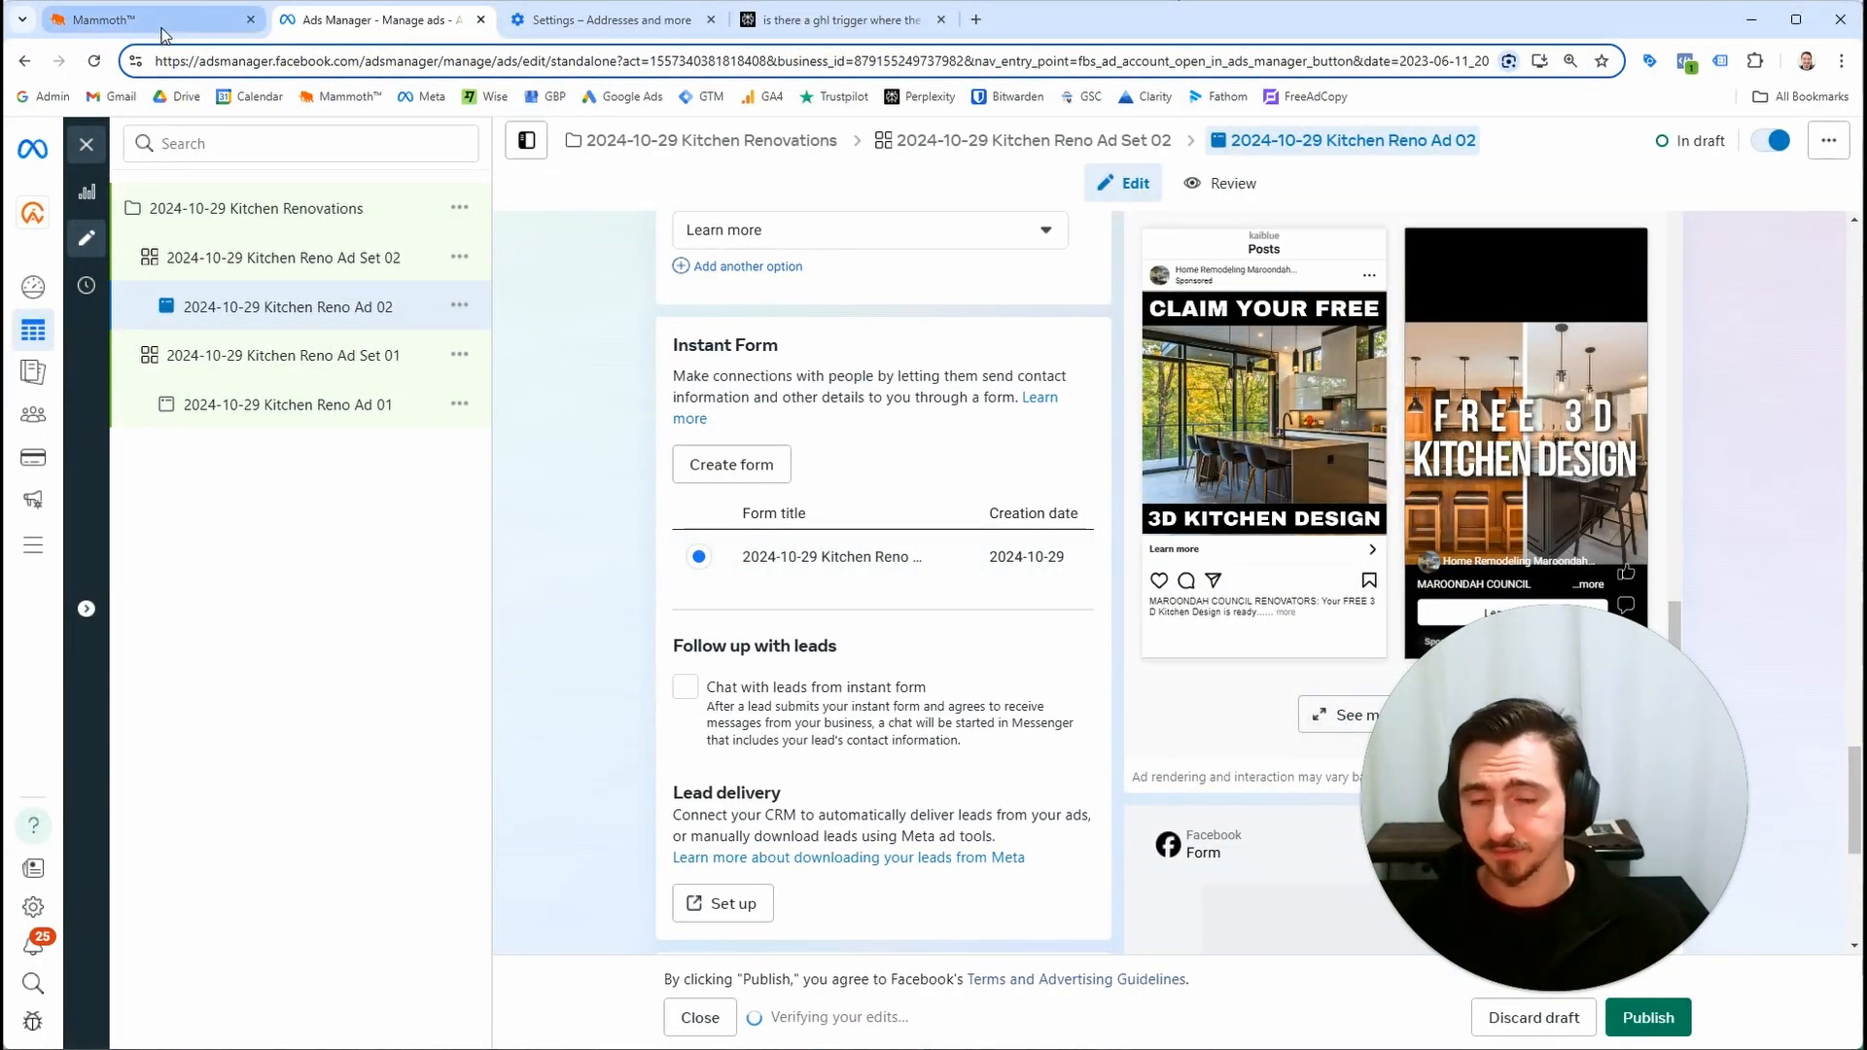
mouse_move(161, 35)
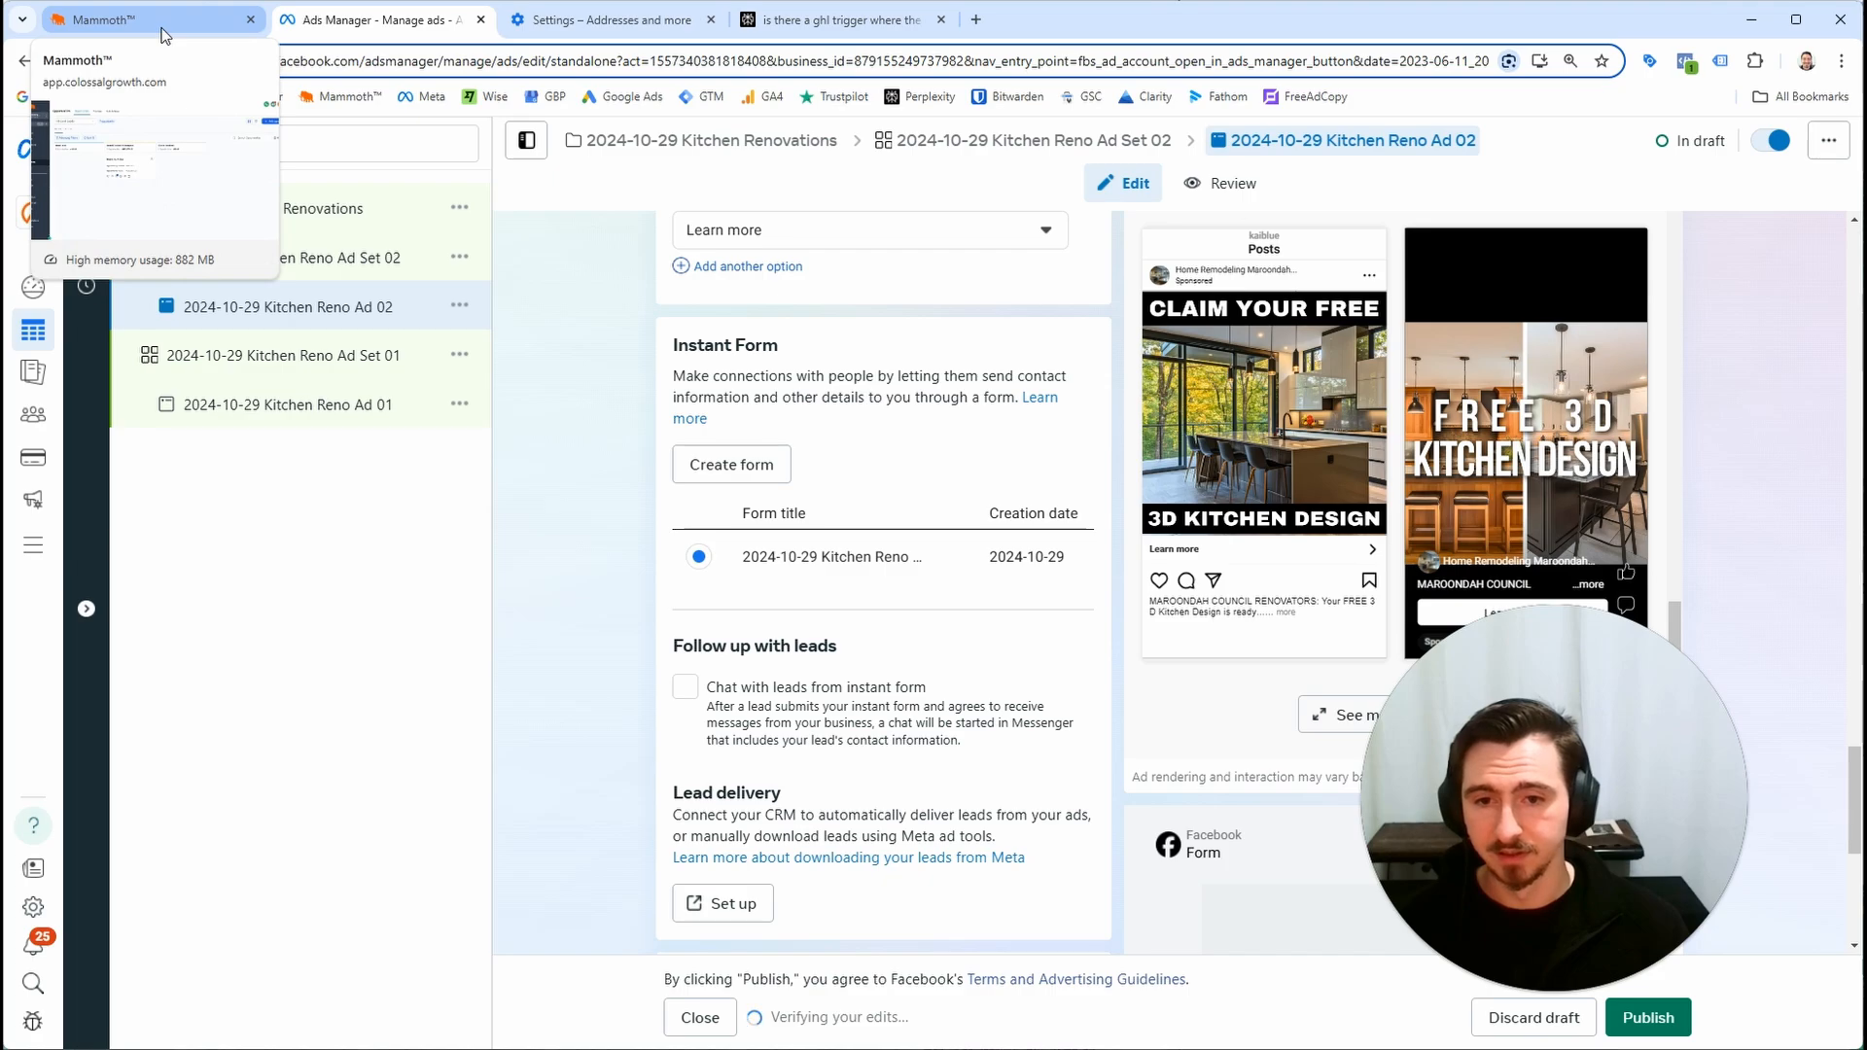
left_click(161, 35)
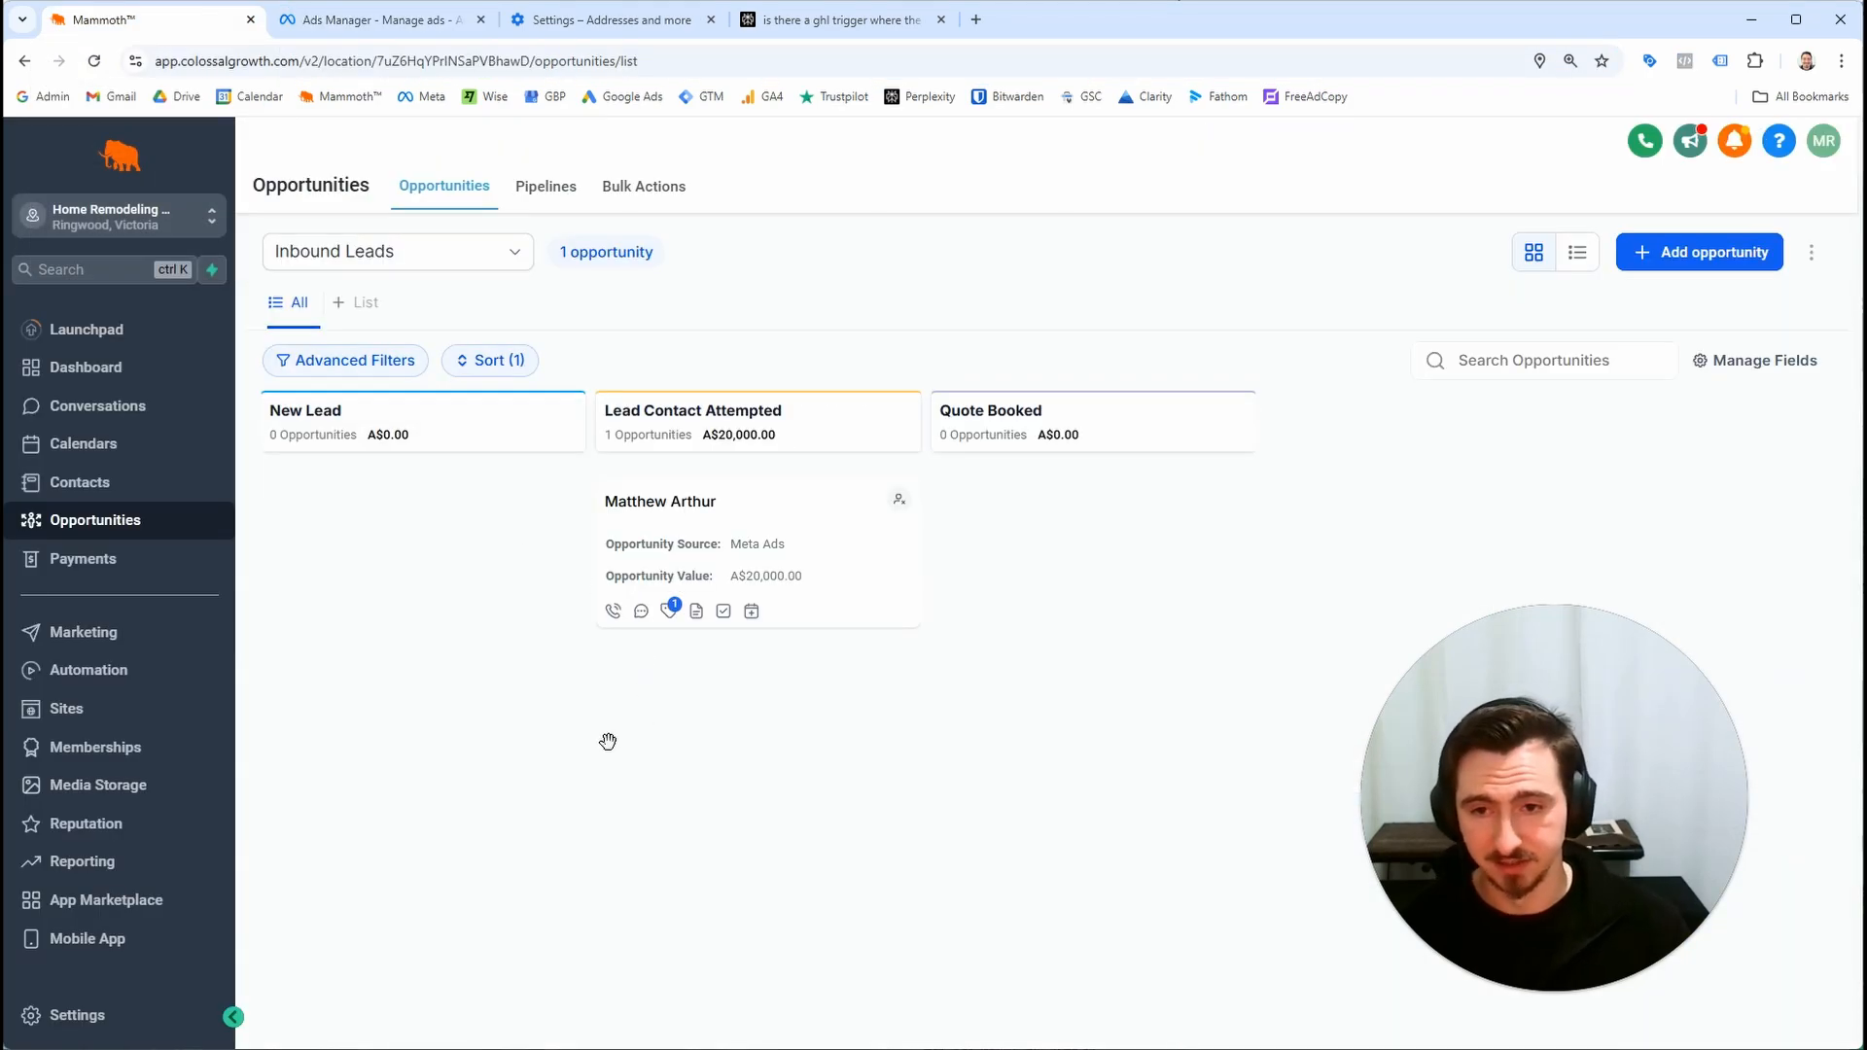
Look through the Phone Numbers and Email Services settings pages, then return to the opportunities board
left_click(146, 1017)
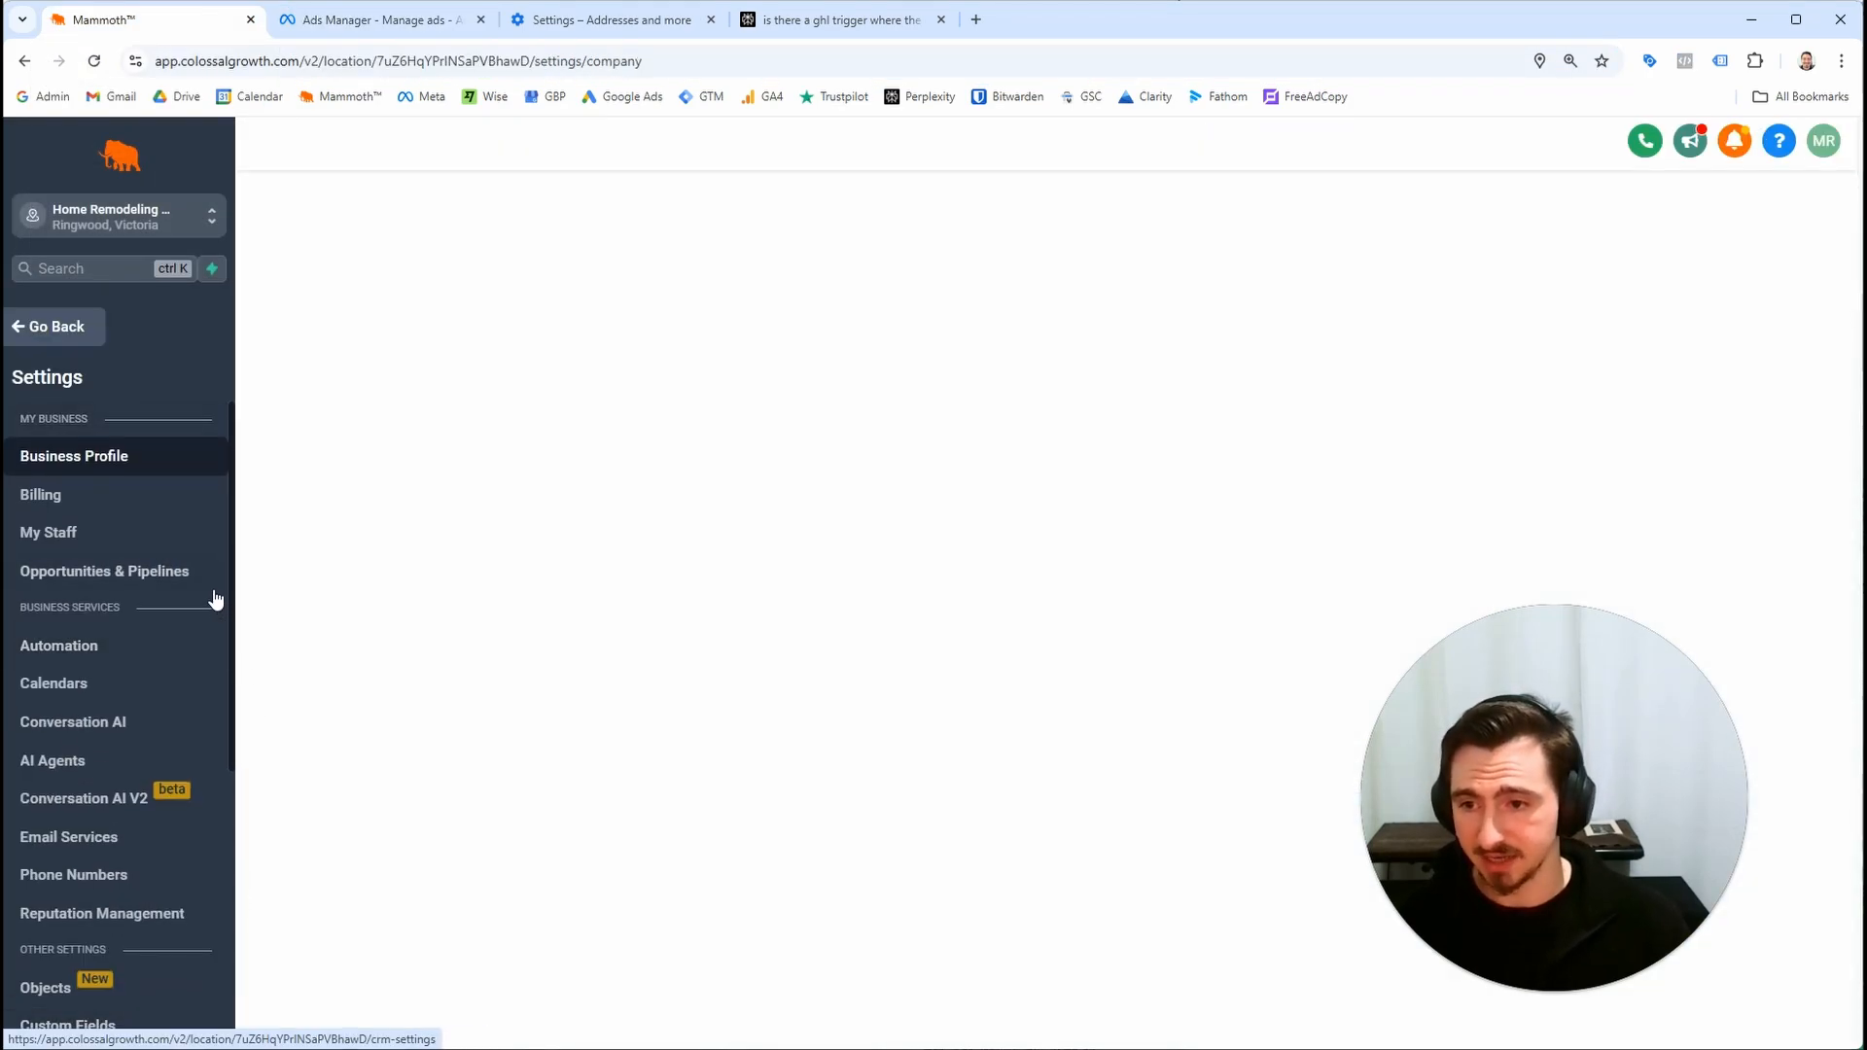
scroll(216, 610, "down", 1)
scroll(175, 593, "down", 3)
left_click(142, 582)
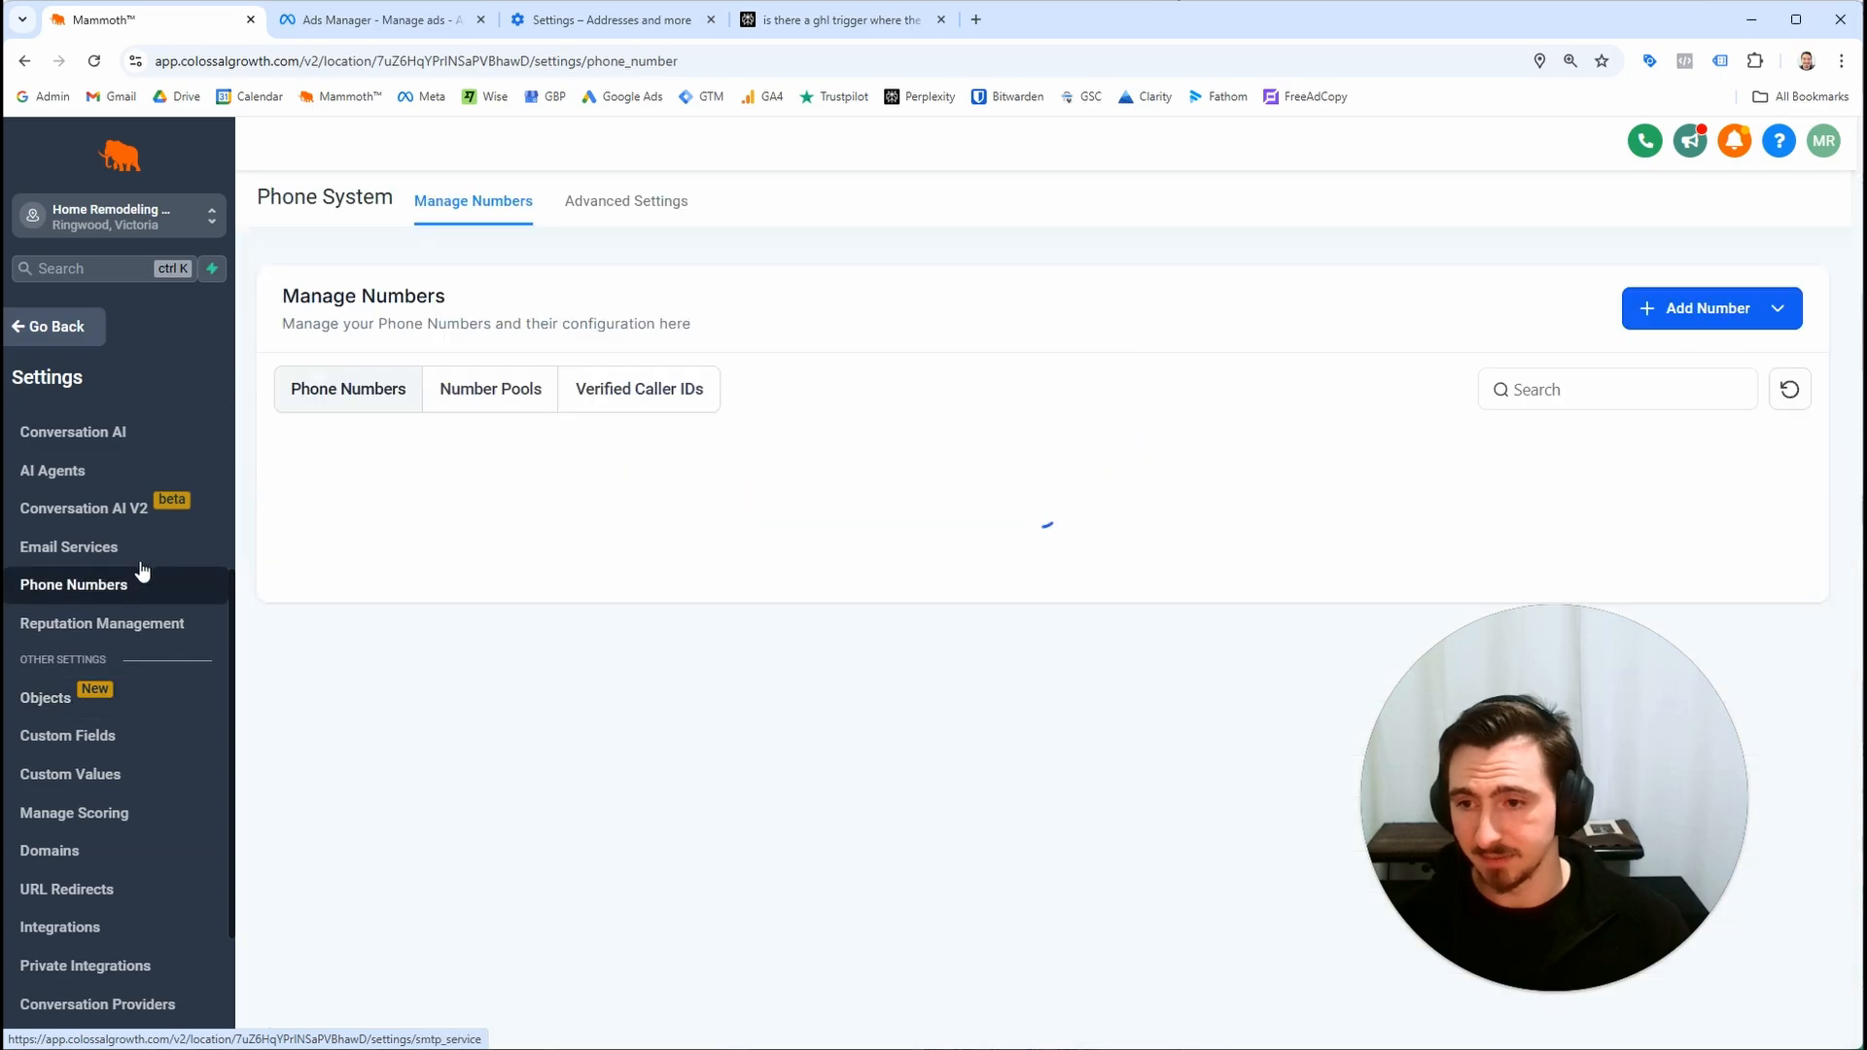
left_click(142, 565)
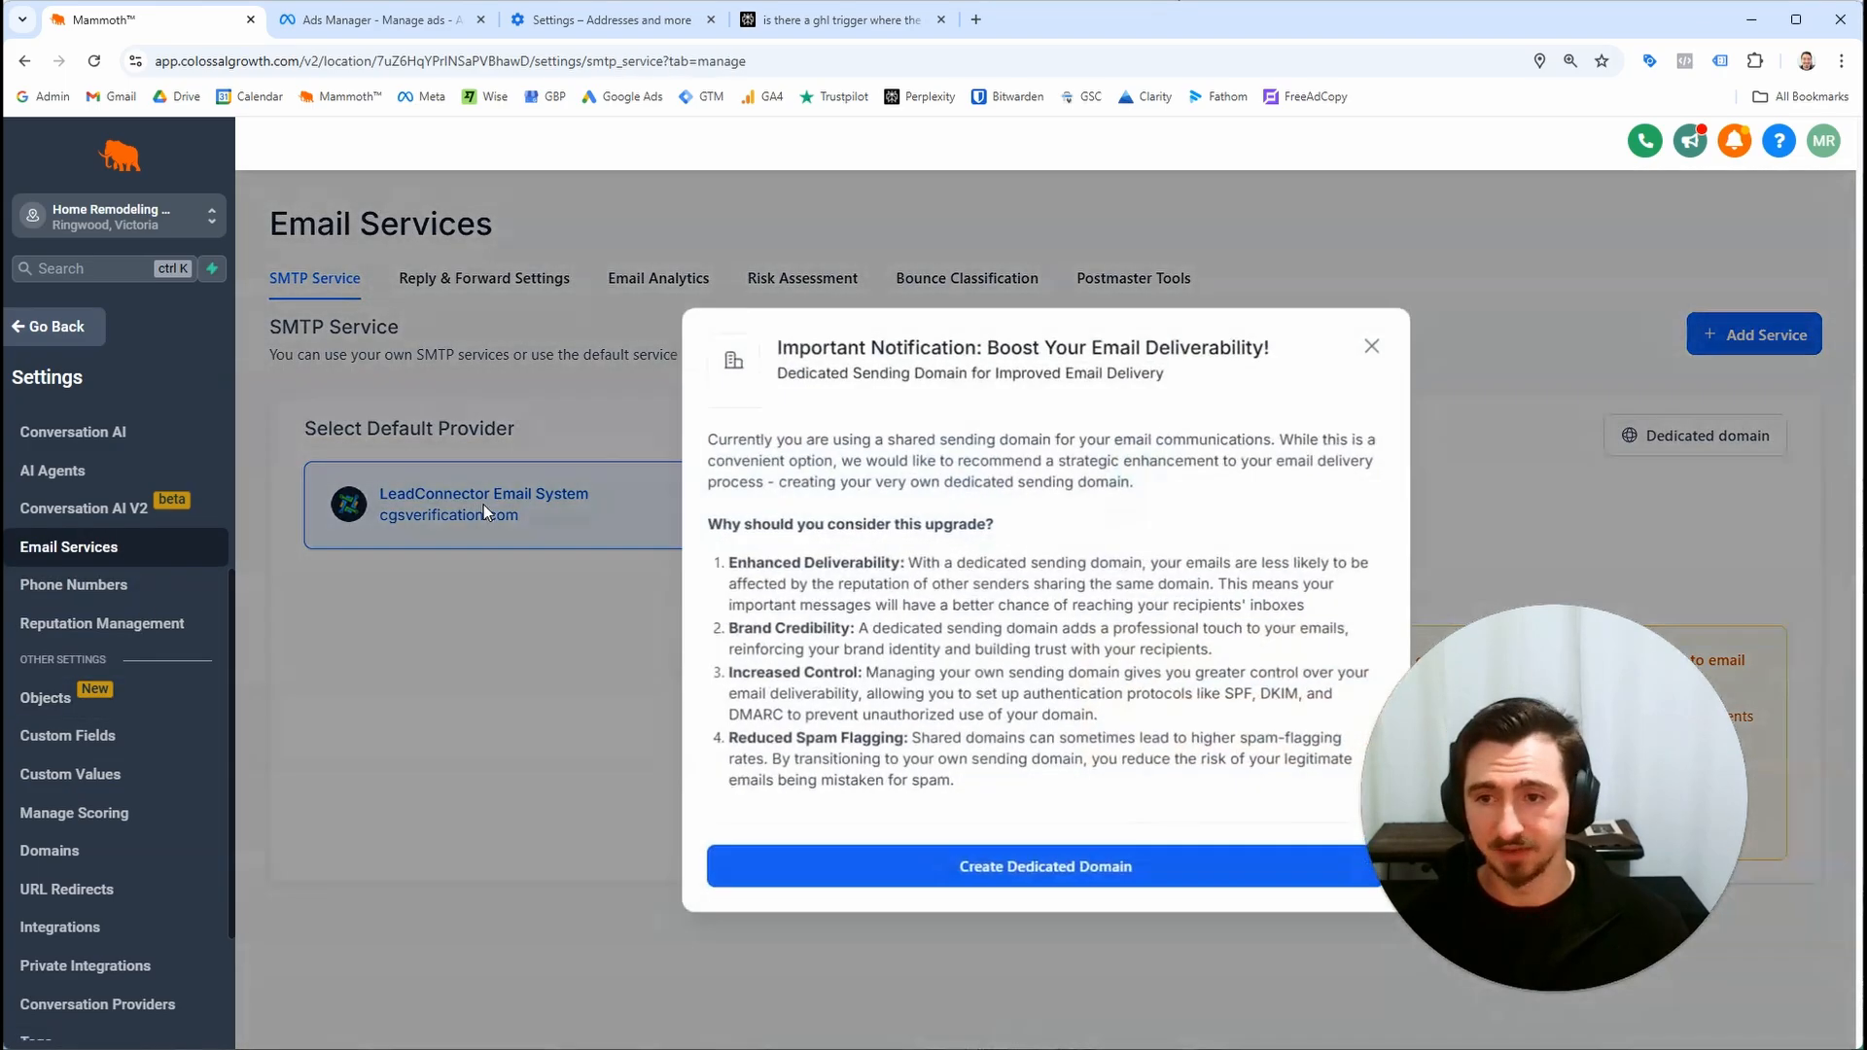
left_click(1374, 344)
left_click(75, 332)
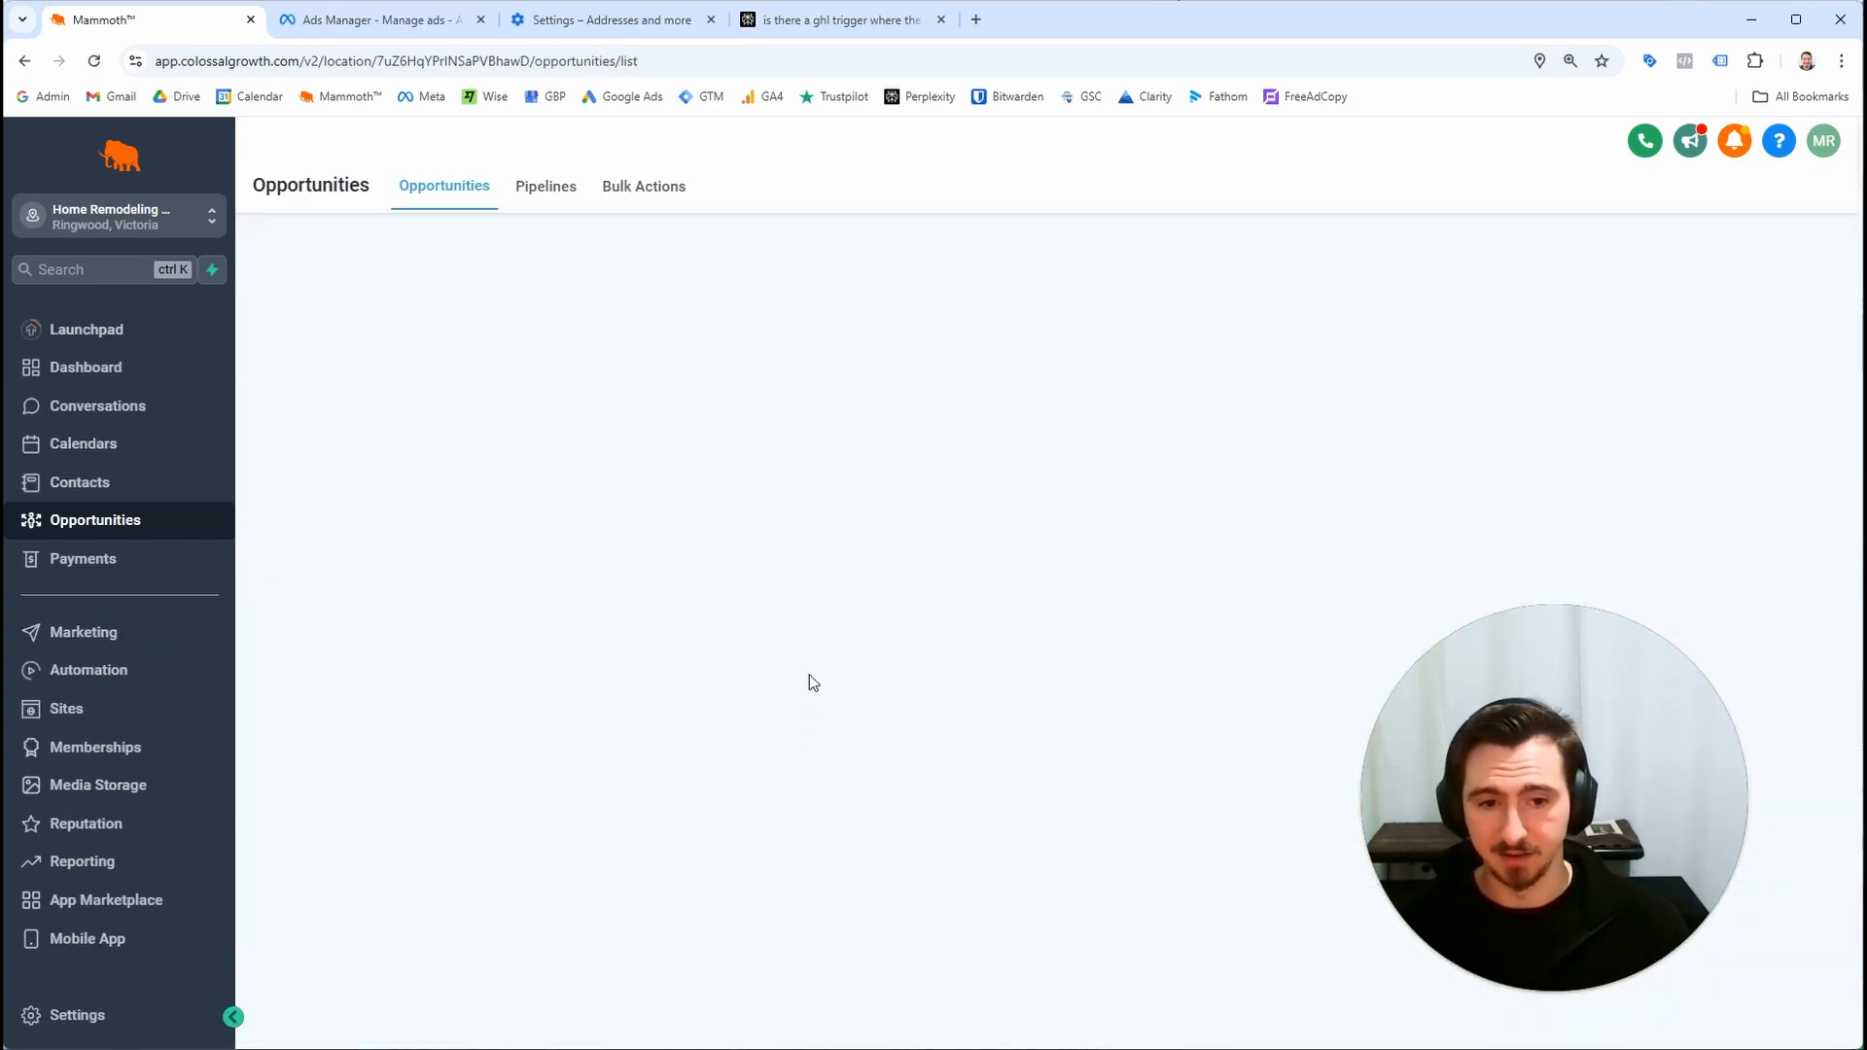